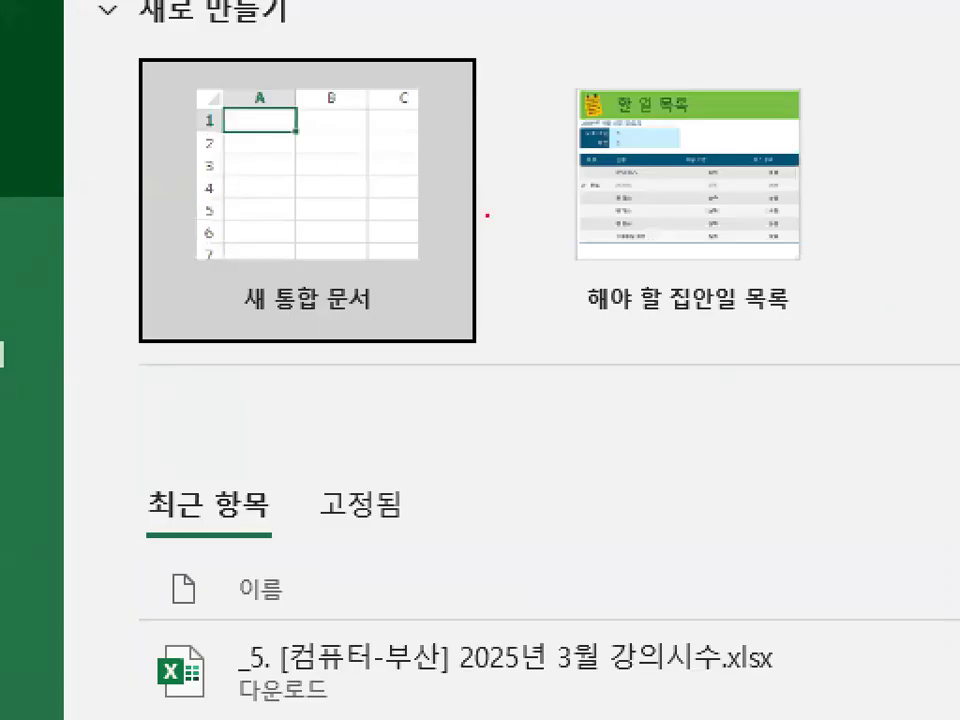
- Create a new blank workbook and enlarge the sheet view to 160%
{"action": "mouse_move", "coordinate": [487, 214]}
{"action": "left_mouse_down"}
{"action": "mouse_move", "coordinate": [107, 75]}
{"action": "mouse_move", "coordinate": [485, 210]}
{"action": "left_mouse_up"}
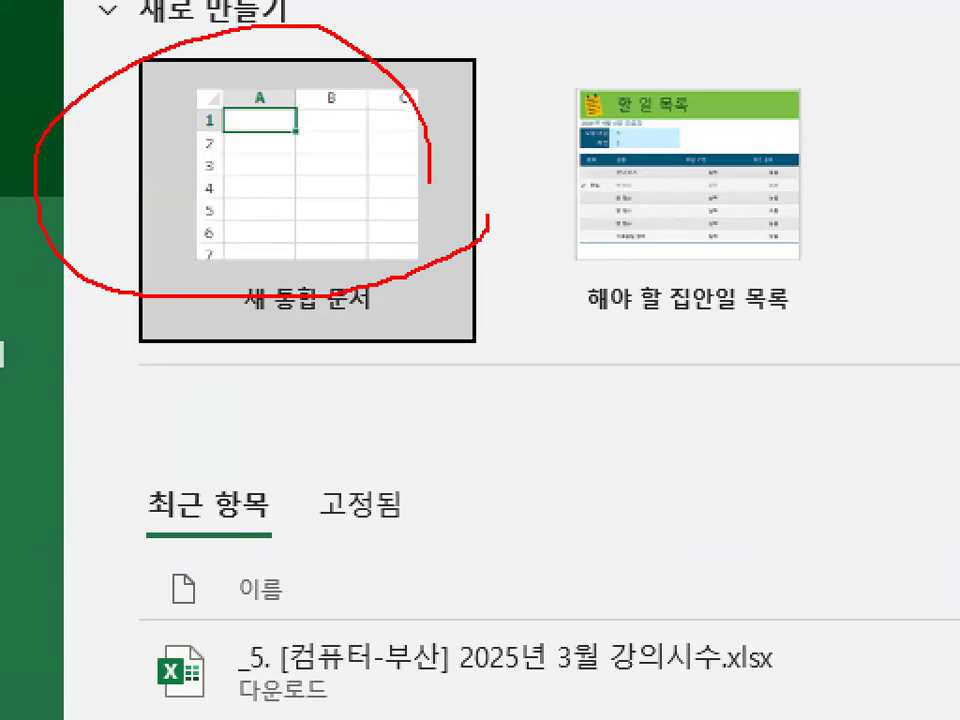
{"action": "left_click", "coordinate": [237, 215]}
{"action": "left_click", "coordinate": [318, 306]}
{"action": "left_click", "coordinate": [106, 314]}
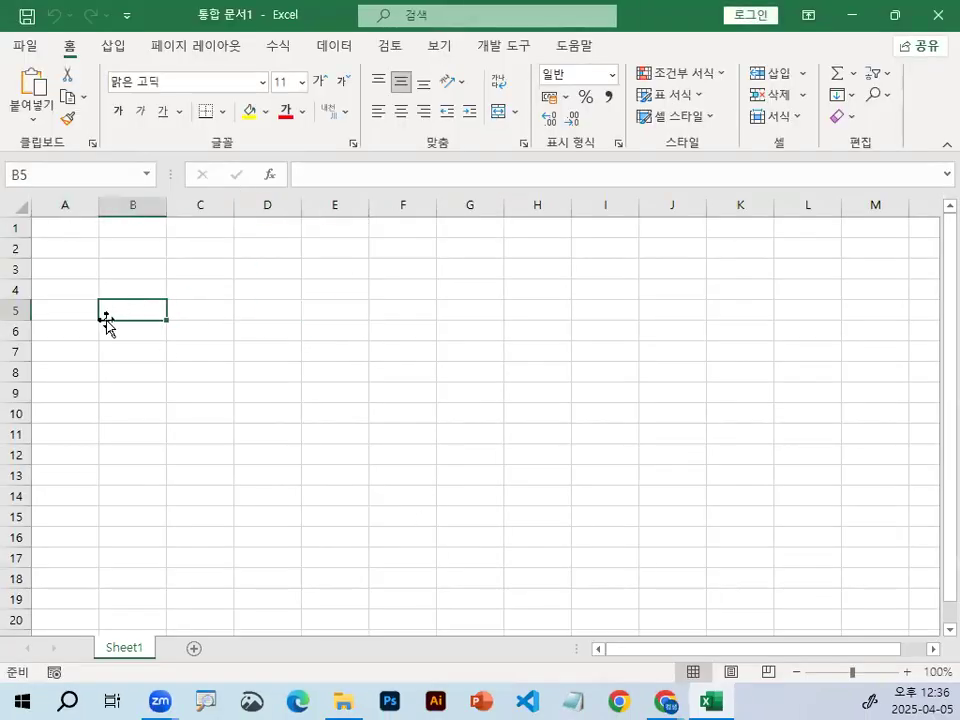
{"action": "scroll", "coordinate": [107, 316], "scroll_direction": "up", "scroll_amount": 4, "text": "ctrl"}
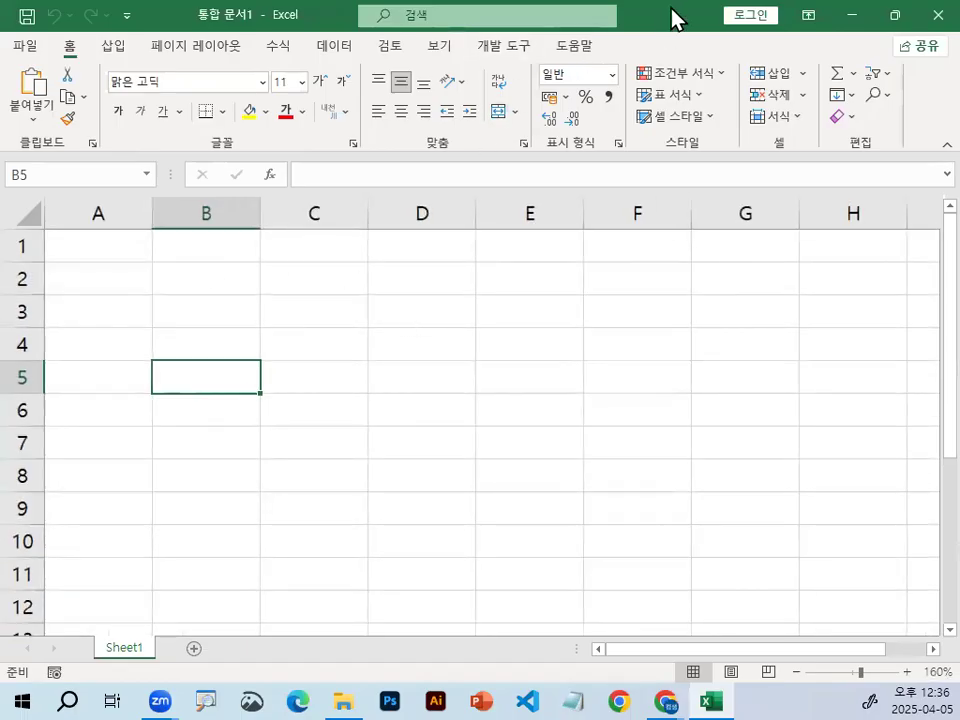
- Select cell A1, followed by the entire row 1
{"action": "left_click", "coordinate": [401, 354]}
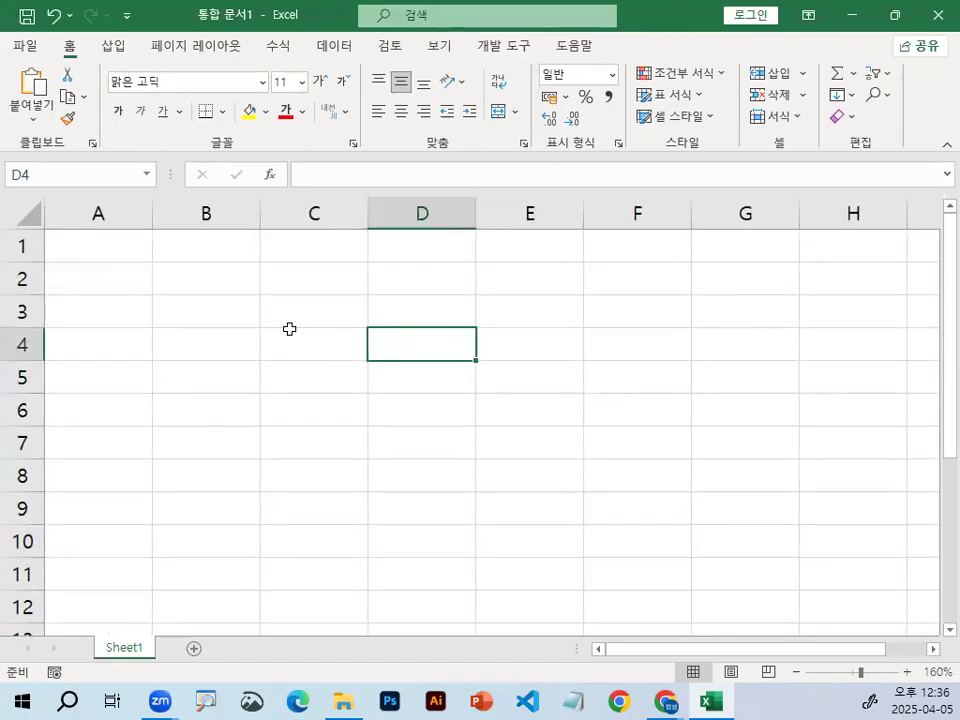
{"action": "left_click", "coordinate": [69, 240]}
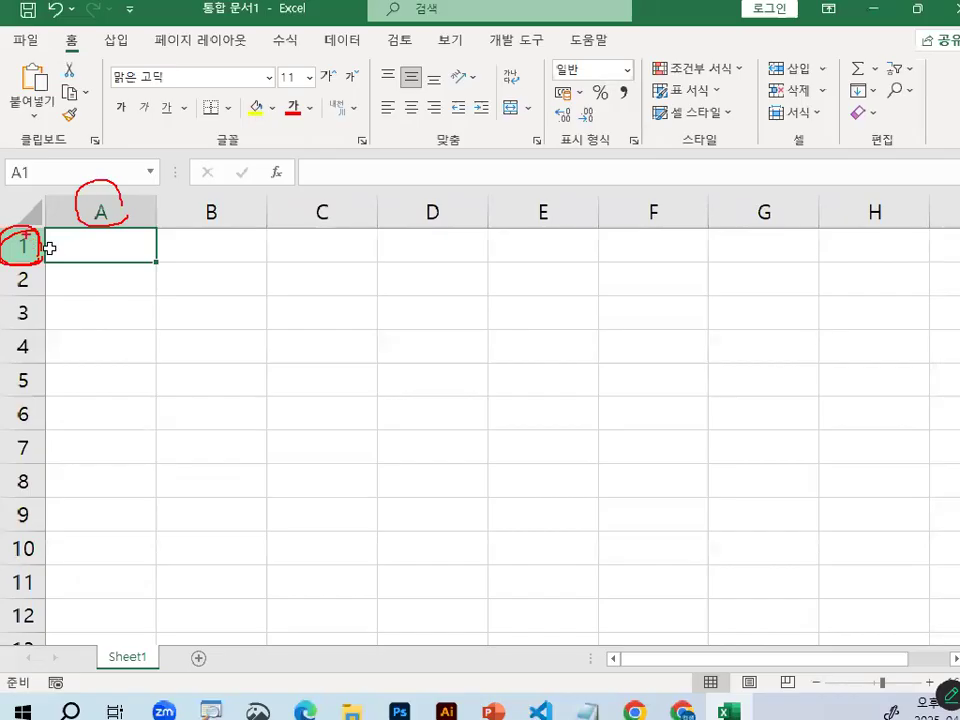
{"action": "left_click", "coordinate": [14, 244]}
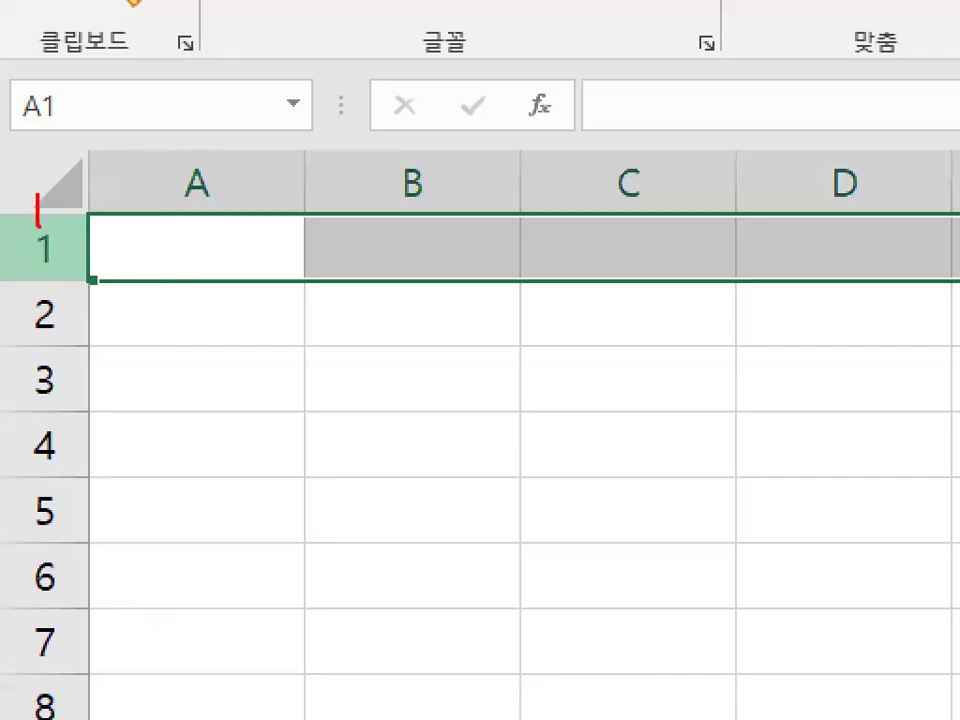
{"action": "left_click_drag", "start_coordinate": [37, 200], "coordinate": [132, 75]}
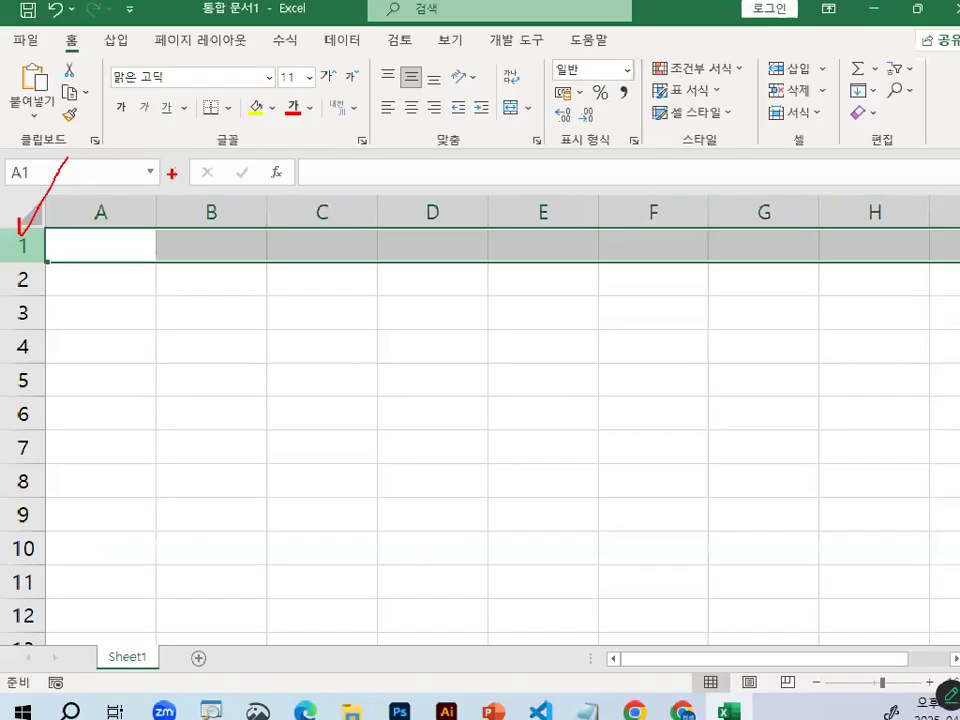
- Select the entire column B
{"action": "left_click", "coordinate": [309, 347]}
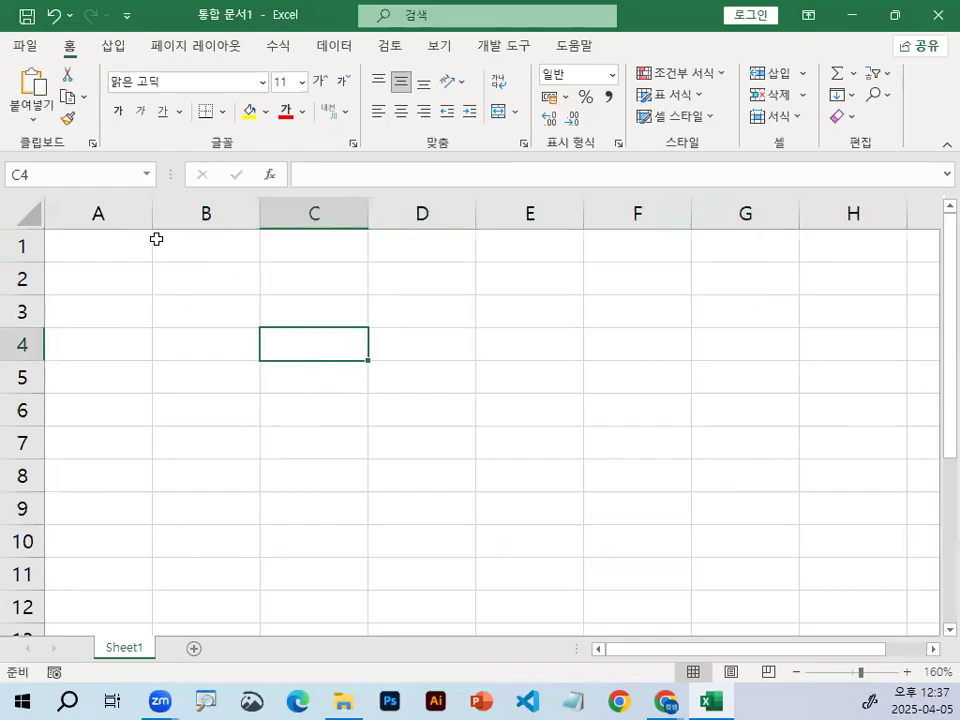
{"action": "mouse_move", "coordinate": [258, 218]}
{"action": "left_mouse_down"}
{"action": "mouse_move", "coordinate": [182, 228]}
{"action": "mouse_move", "coordinate": [226, 214]}
{"action": "left_mouse_up"}
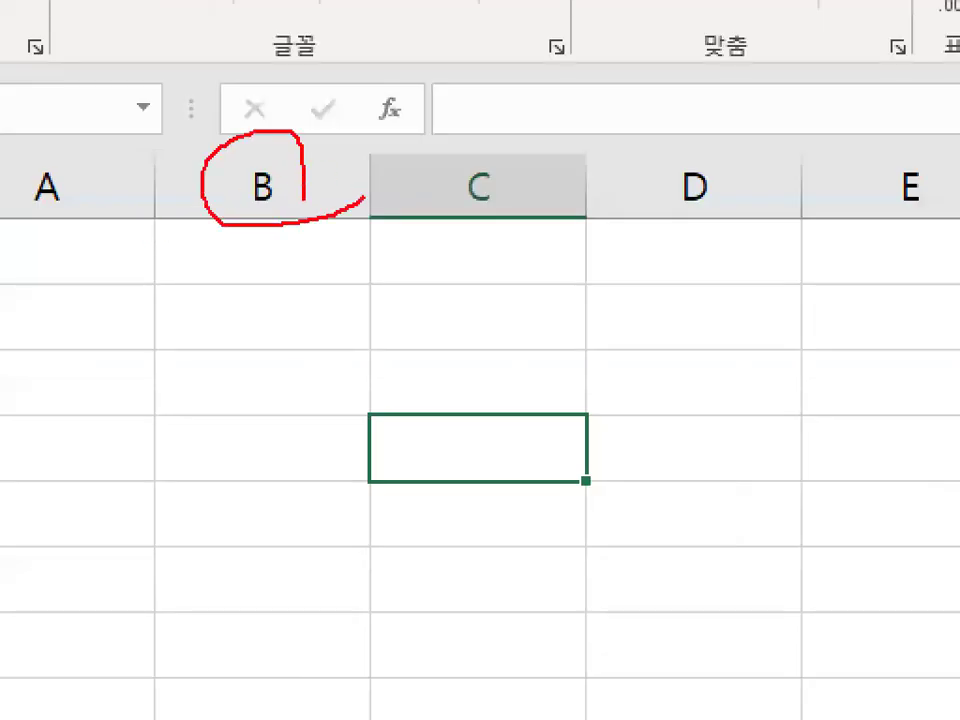
{"action": "key", "text": "Escape"}
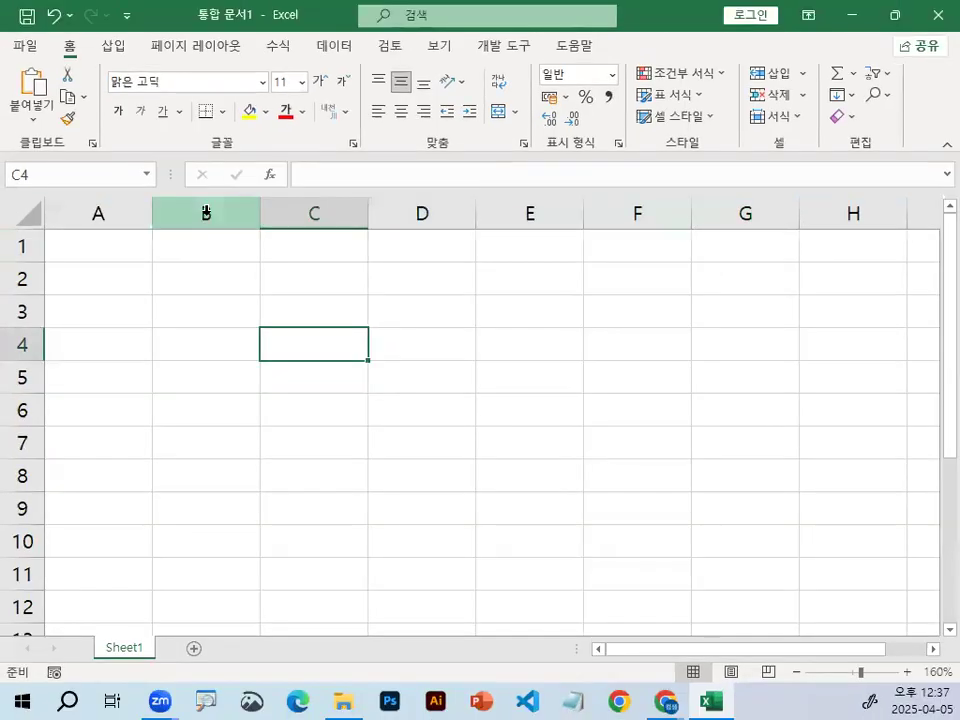
{"action": "left_click", "coordinate": [206, 212]}
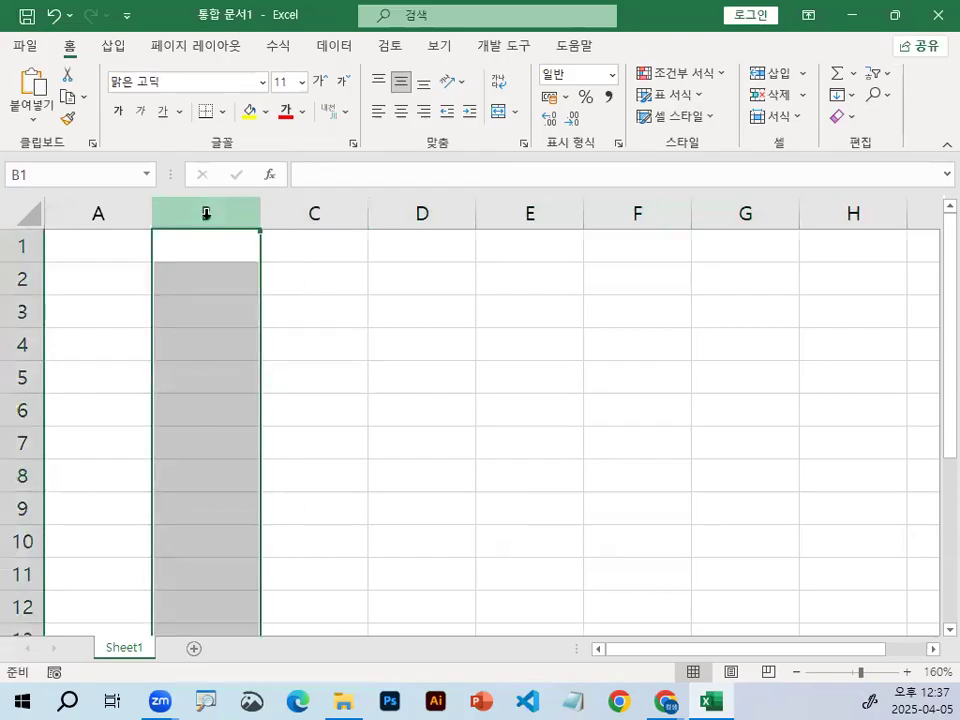
- Select cell A1 and examine the grid of cells formed by the rows and columns
{"action": "left_click", "coordinate": [317, 405]}
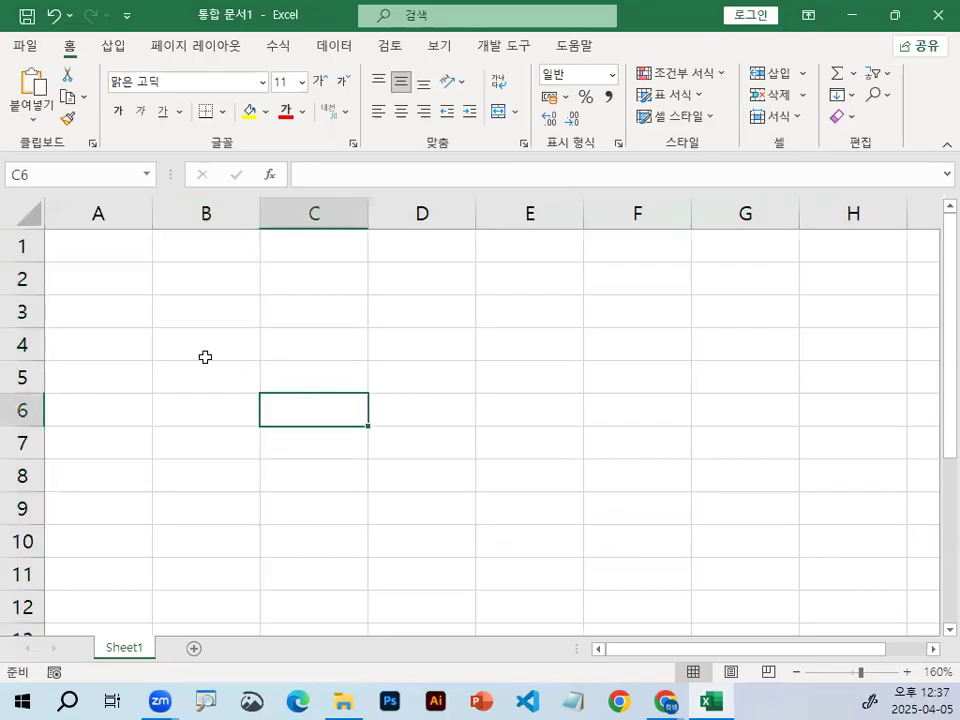
{"action": "left_click", "coordinate": [81, 244]}
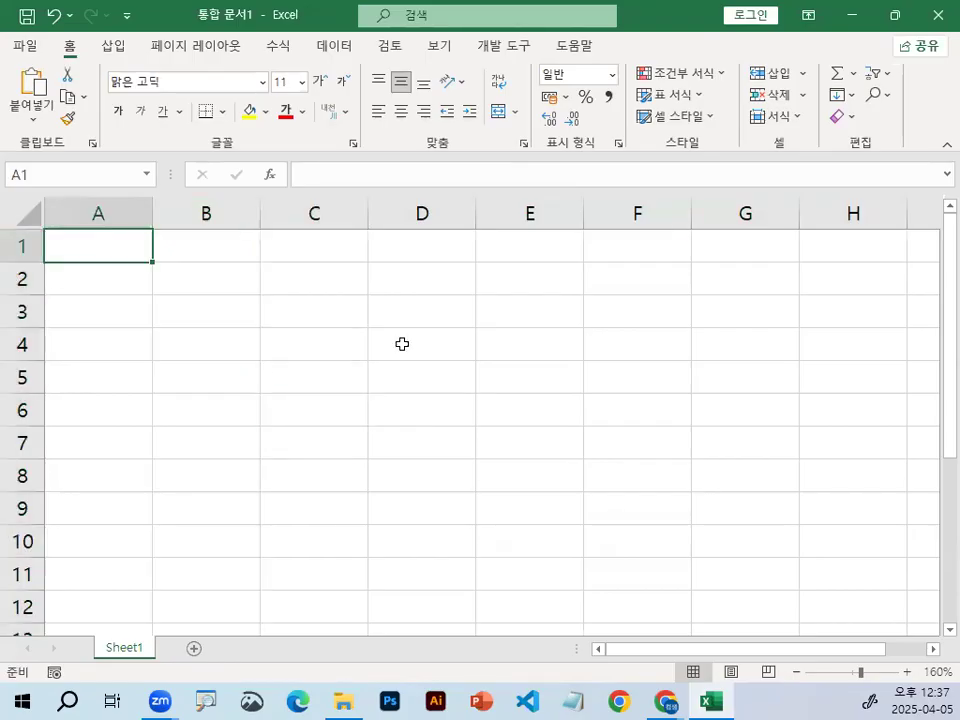
{"action": "key", "text": "ctrl+1"}
{"action": "left_click", "coordinate": [416, 466]}
{"action": "mouse_move", "coordinate": [791, 434]}
{"action": "left_mouse_down"}
{"action": "mouse_move", "coordinate": [448, 564]}
{"action": "mouse_move", "coordinate": [397, 76]}
{"action": "mouse_move", "coordinate": [797, 425]}
{"action": "left_mouse_up"}
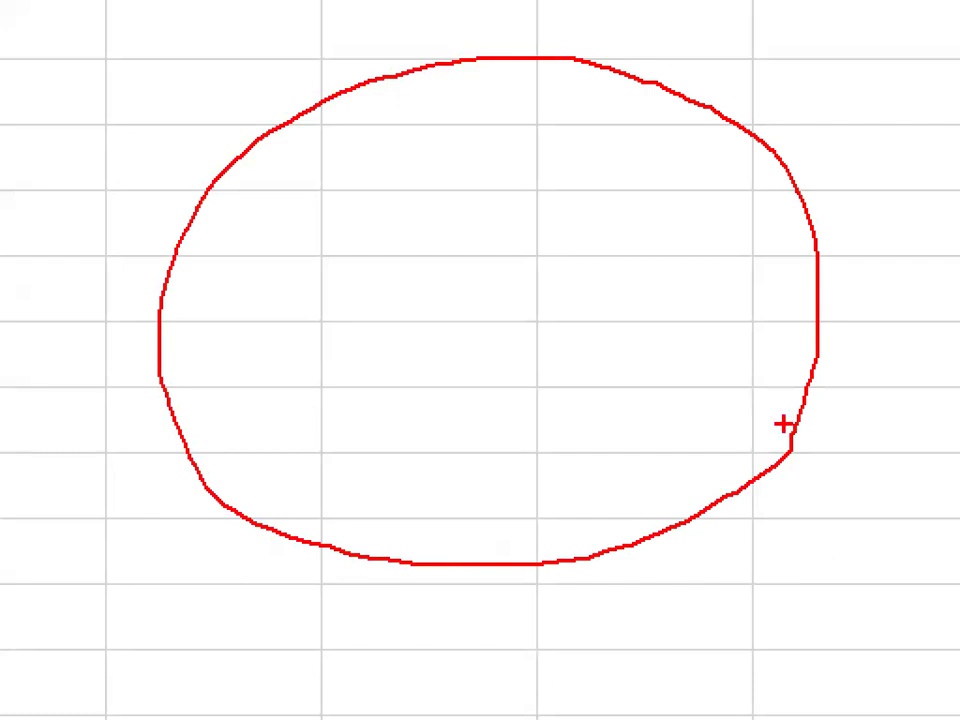
{"action": "key", "text": "Escape"}
- Select a few individual cells, ending on C3, and examine the outline of the active cell
{"action": "left_click", "coordinate": [392, 345]}
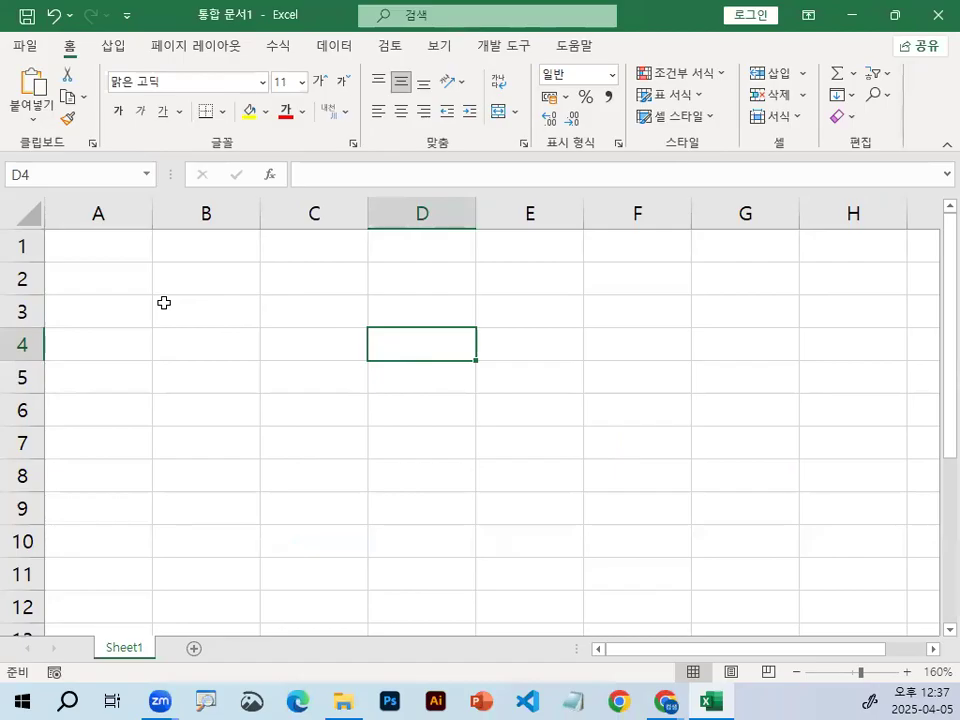
{"action": "left_click", "coordinate": [164, 302]}
{"action": "left_click", "coordinate": [320, 301]}
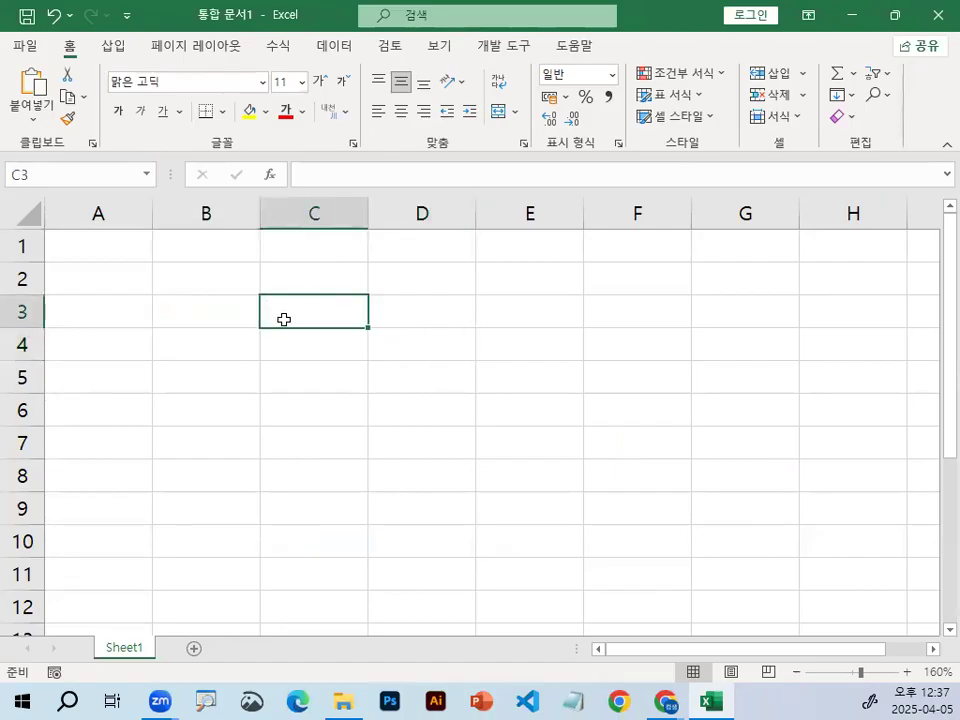
{"action": "key", "text": "ctrl+1"}
{"action": "mouse_move", "coordinate": [400, 342]}
{"action": "left_mouse_down"}
{"action": "mouse_move", "coordinate": [499, 321]}
{"action": "mouse_move", "coordinate": [407, 270]}
{"action": "mouse_move", "coordinate": [219, 258]}
{"action": "left_mouse_up"}
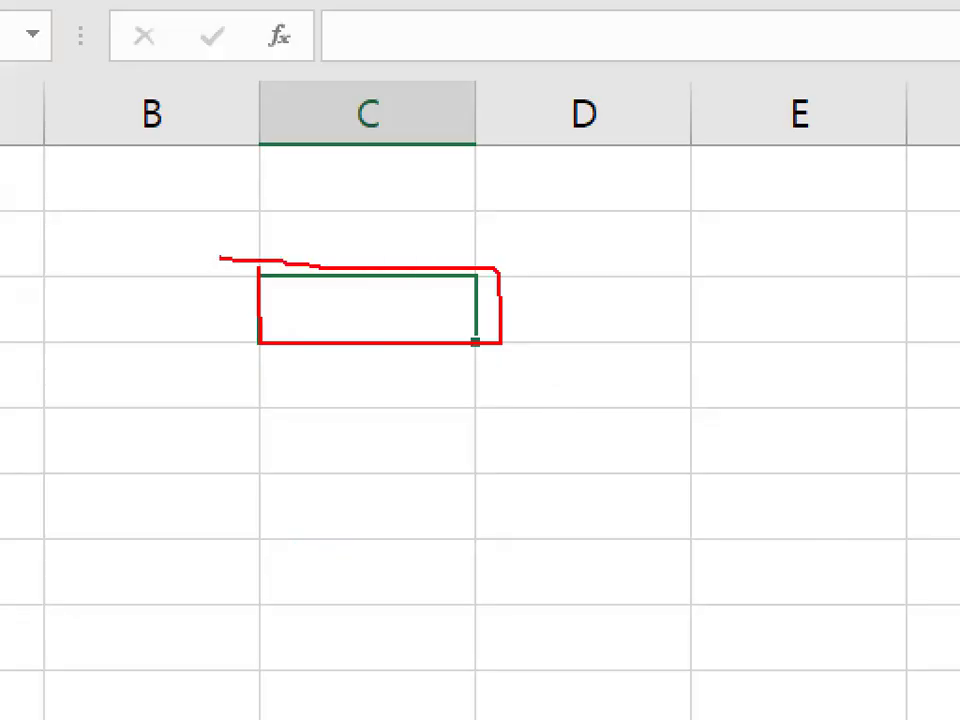
{"action": "left_click_drag", "start_coordinate": [297, 250], "coordinate": [388, 262]}
{"action": "key", "text": "Escape"}
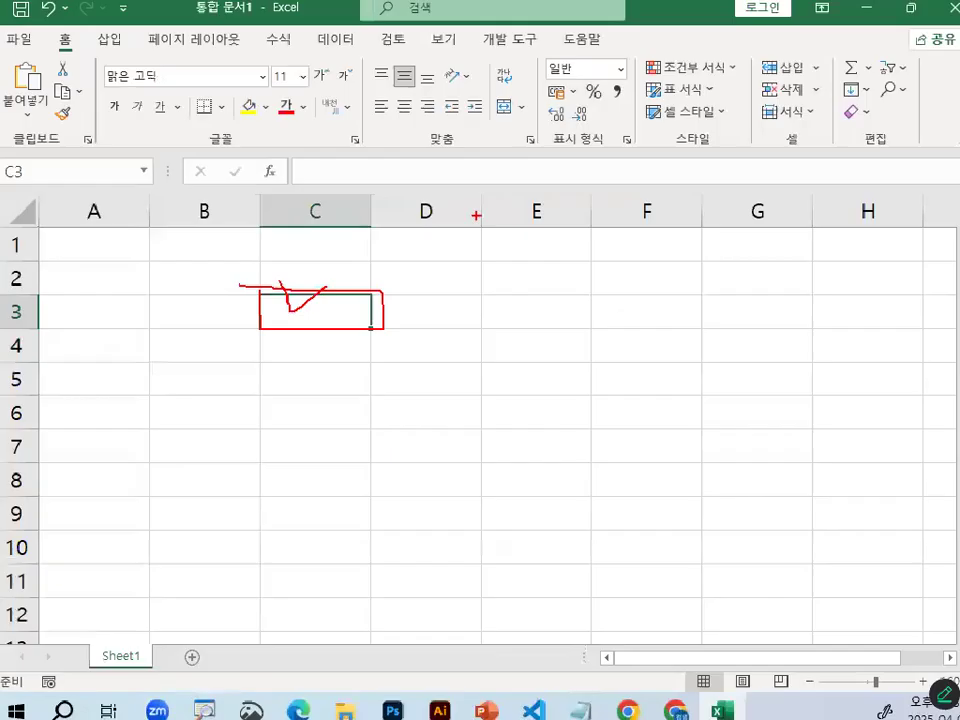
- Make A3 the active cell and check its cell address
{"action": "left_click", "coordinate": [261, 420]}
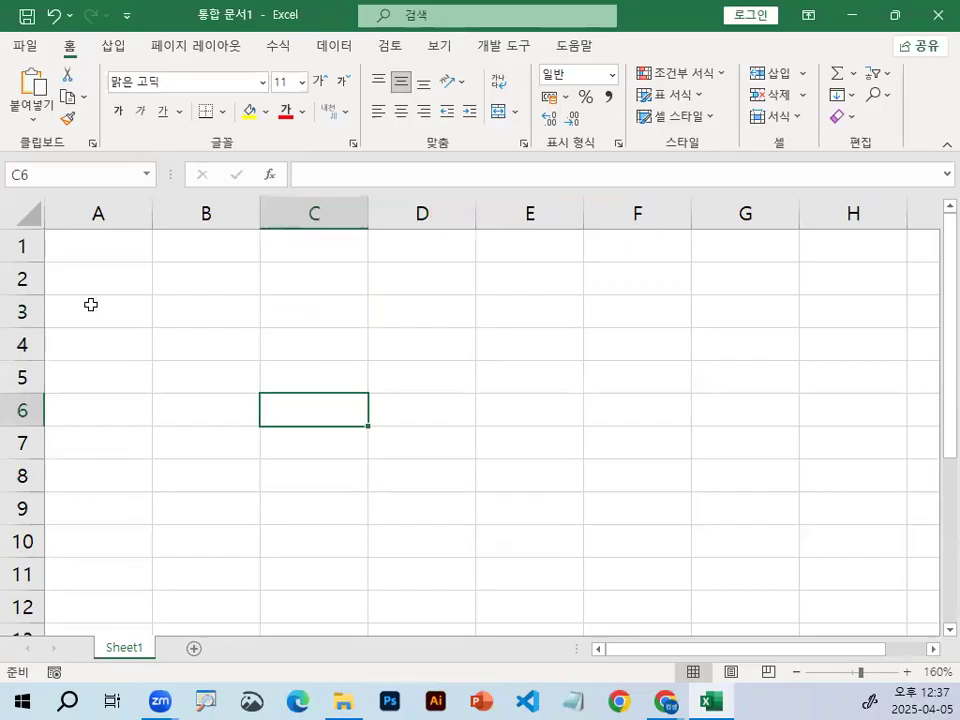
{"action": "left_click", "coordinate": [55, 311]}
{"action": "key", "text": "ctrl+1"}
{"action": "left_click", "coordinate": [55, 311]}
{"action": "left_click_drag", "start_coordinate": [167, 244], "coordinate": [309, 189]}
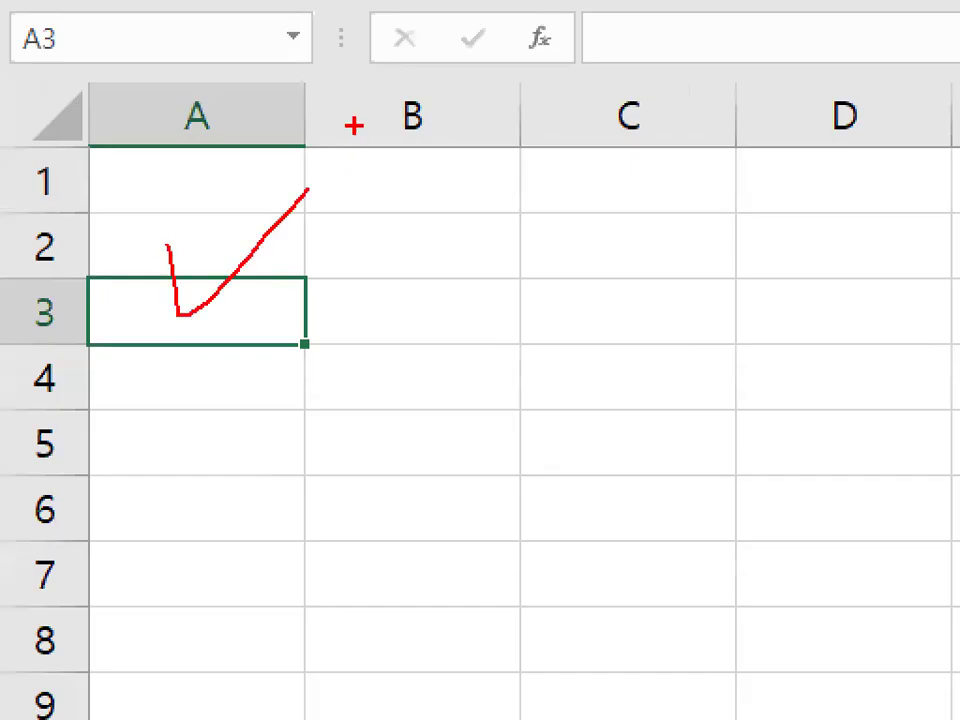
{"action": "key", "text": "Escape"}
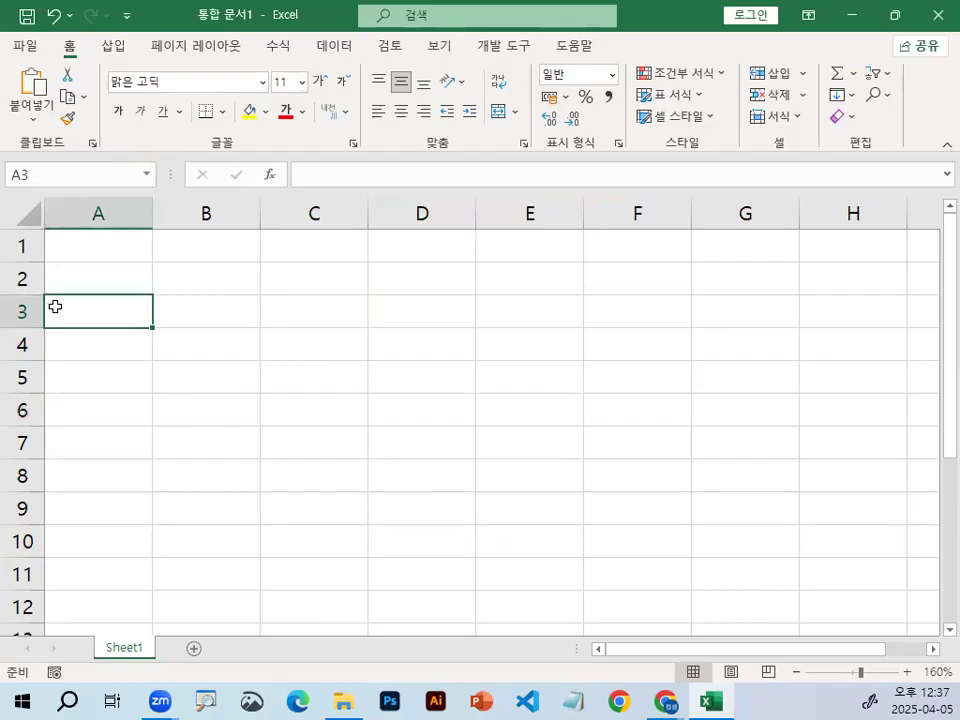
{"action": "key", "text": "ctrl+1"}
{"action": "left_click", "coordinate": [59, 301]}
{"action": "left_click_drag", "start_coordinate": [77, 303], "coordinate": [200, 190]}
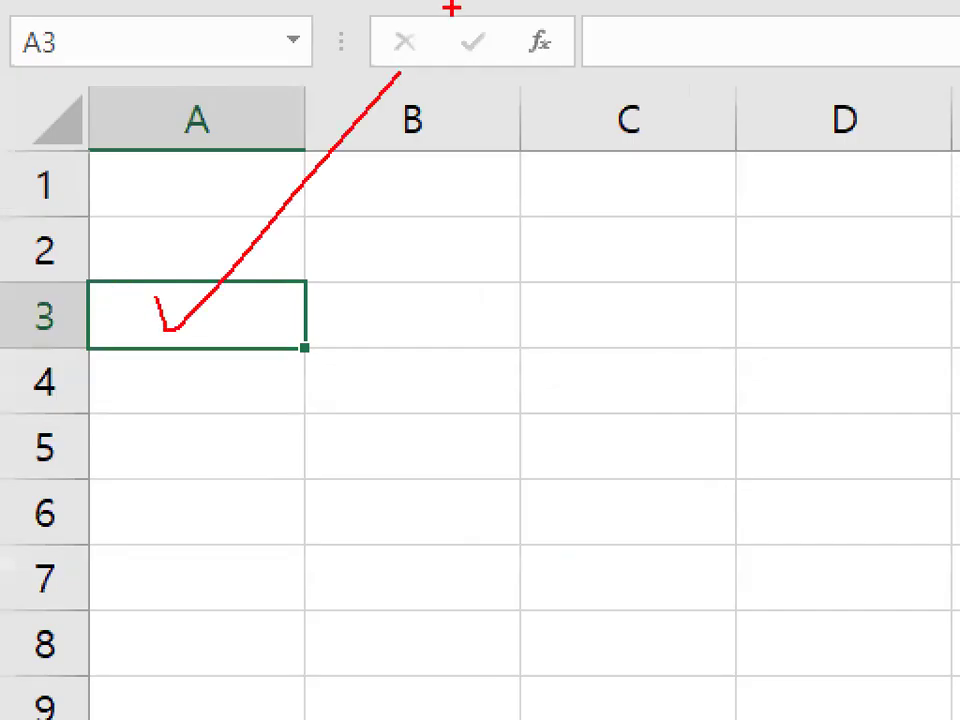
{"action": "key", "text": "Escape"}
{"action": "key", "text": "ctrl+1"}
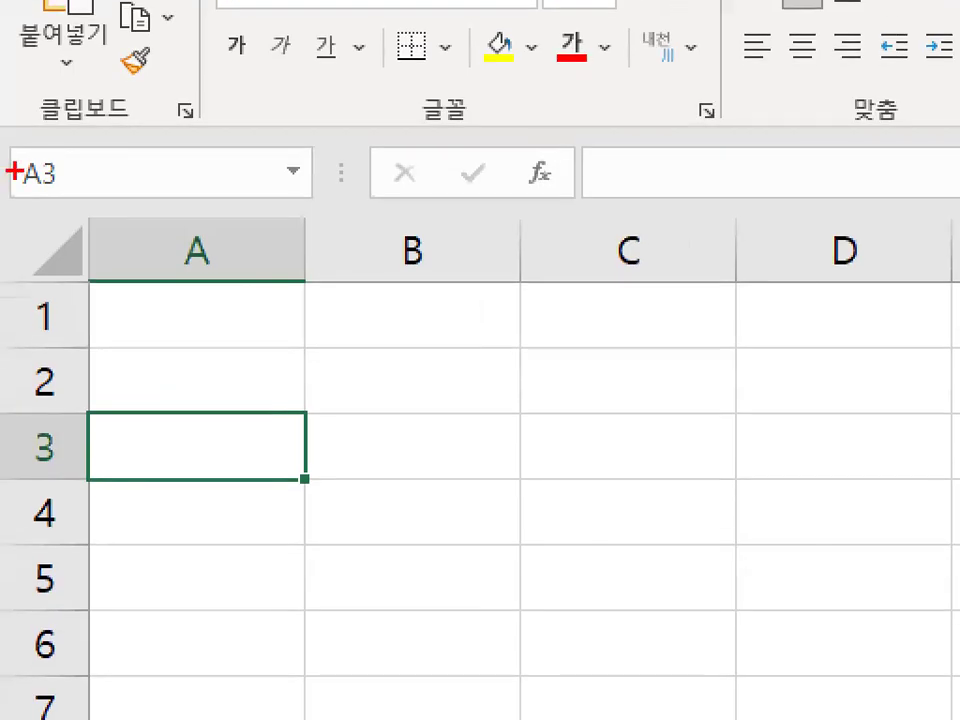
{"action": "mouse_move", "coordinate": [88, 168]}
{"action": "left_mouse_down"}
{"action": "mouse_move", "coordinate": [92, 186]}
{"action": "mouse_move", "coordinate": [10, 182]}
{"action": "mouse_move", "coordinate": [94, 180]}
{"action": "mouse_move", "coordinate": [208, 33]}
{"action": "left_mouse_up"}
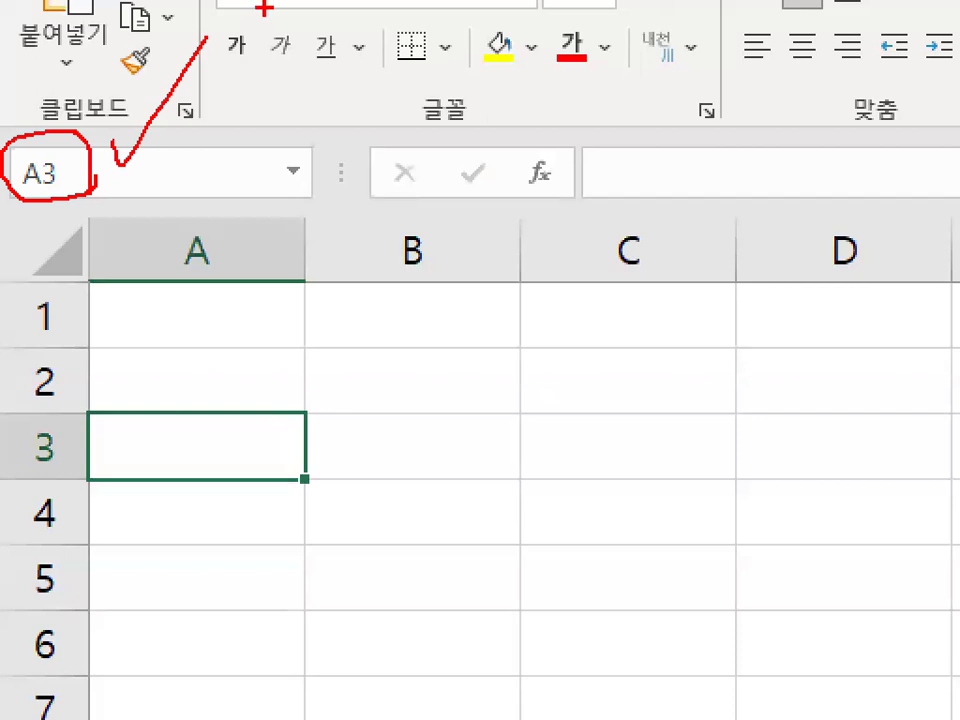
{"action": "key", "text": "Escape"}
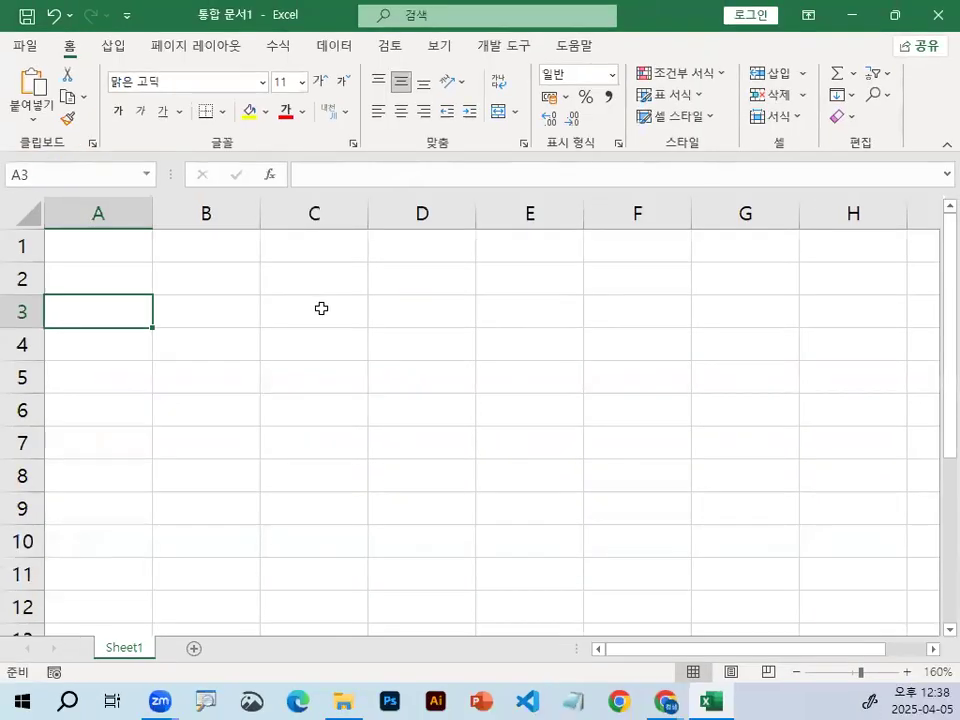
- Select several cells in rows 2 and 3, ending on B2, and check that cell's address
{"action": "left_click", "coordinate": [321, 308]}
{"action": "left_click", "coordinate": [525, 302]}
{"action": "left_click", "coordinate": [416, 270]}
{"action": "left_click", "coordinate": [278, 278]}
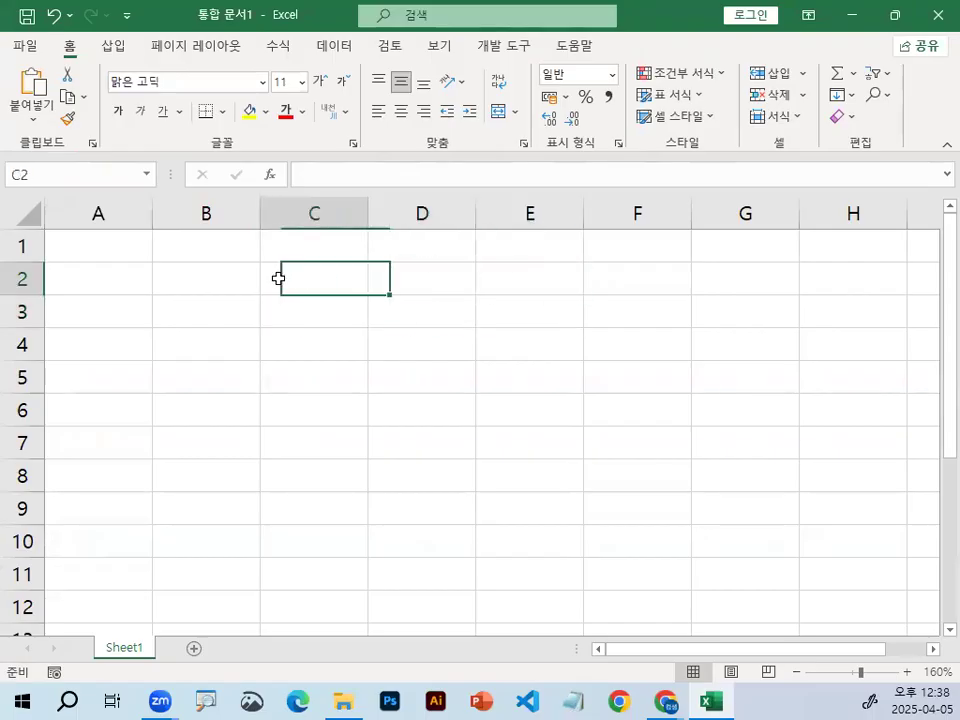
{"action": "left_click", "coordinate": [200, 278]}
{"action": "key", "text": "ctrl+1"}
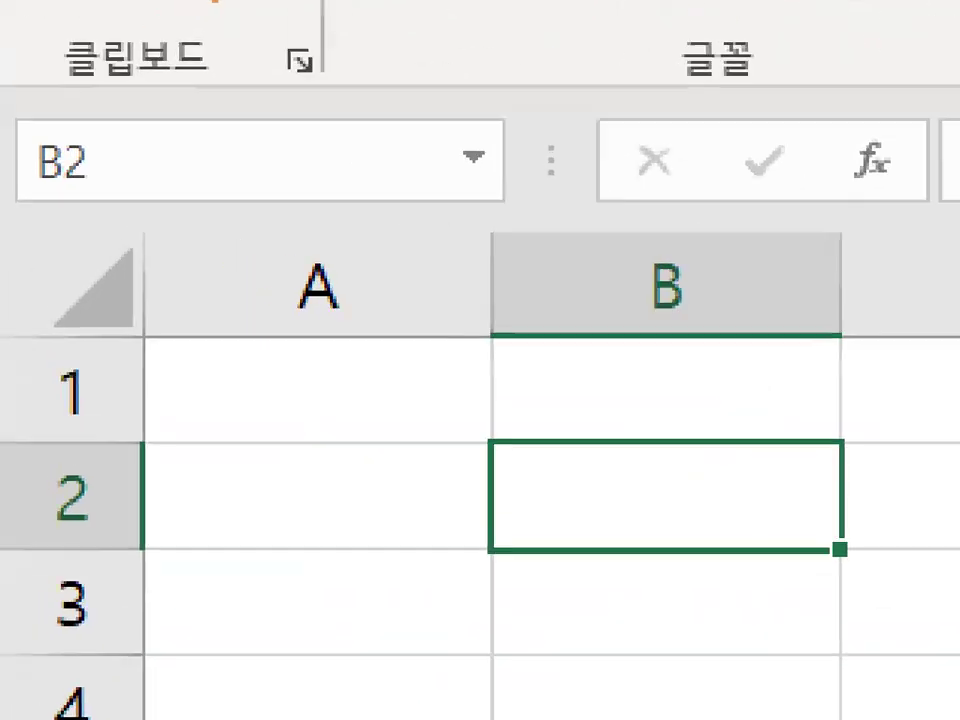
{"action": "mouse_move", "coordinate": [167, 187]}
{"action": "left_mouse_down"}
{"action": "mouse_move", "coordinate": [11, 189]}
{"action": "mouse_move", "coordinate": [285, 170]}
{"action": "left_mouse_up"}
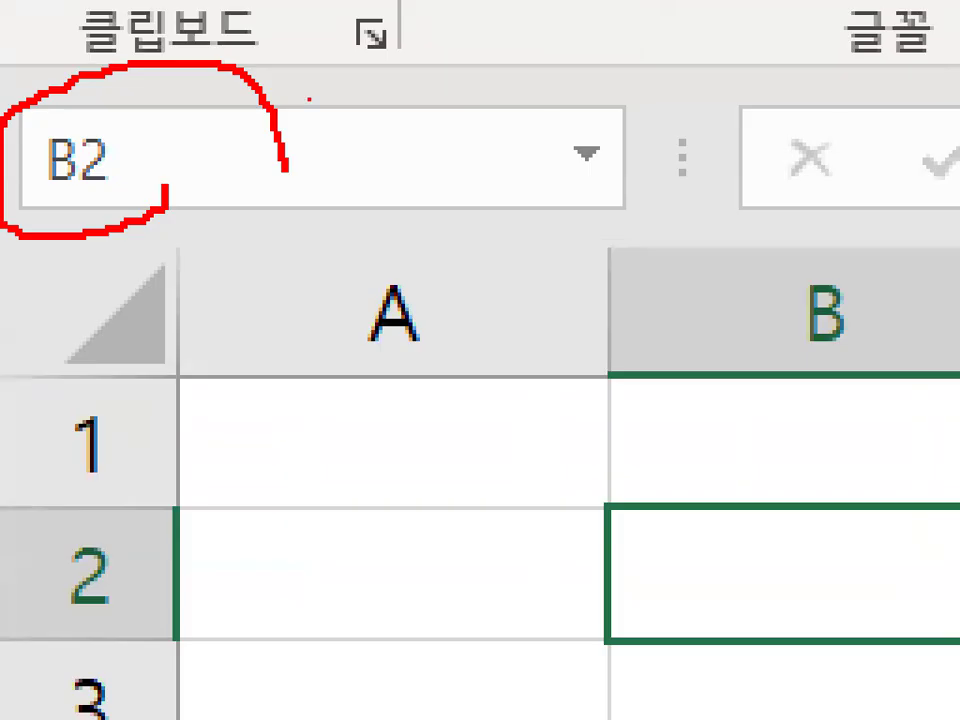
{"action": "key", "text": "Escape"}
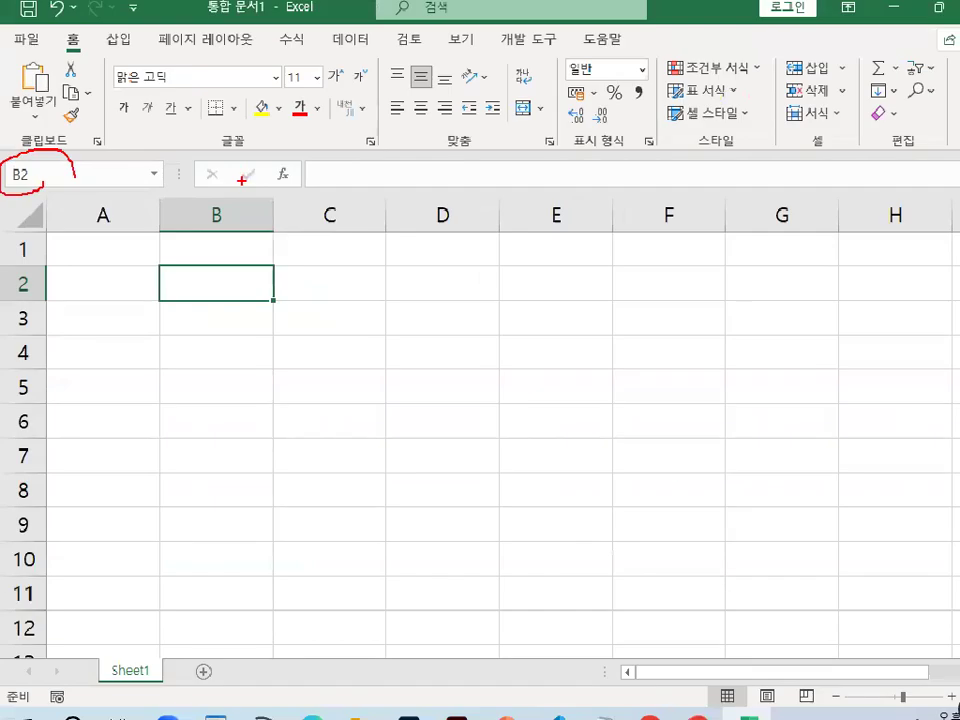
{"action": "key", "text": "ctrl+1"}
{"action": "mouse_move", "coordinate": [63, 170]}
{"action": "left_mouse_down"}
{"action": "mouse_move", "coordinate": [70, 192]}
{"action": "mouse_move", "coordinate": [25, 146]}
{"action": "mouse_move", "coordinate": [65, 141]}
{"action": "left_mouse_up"}
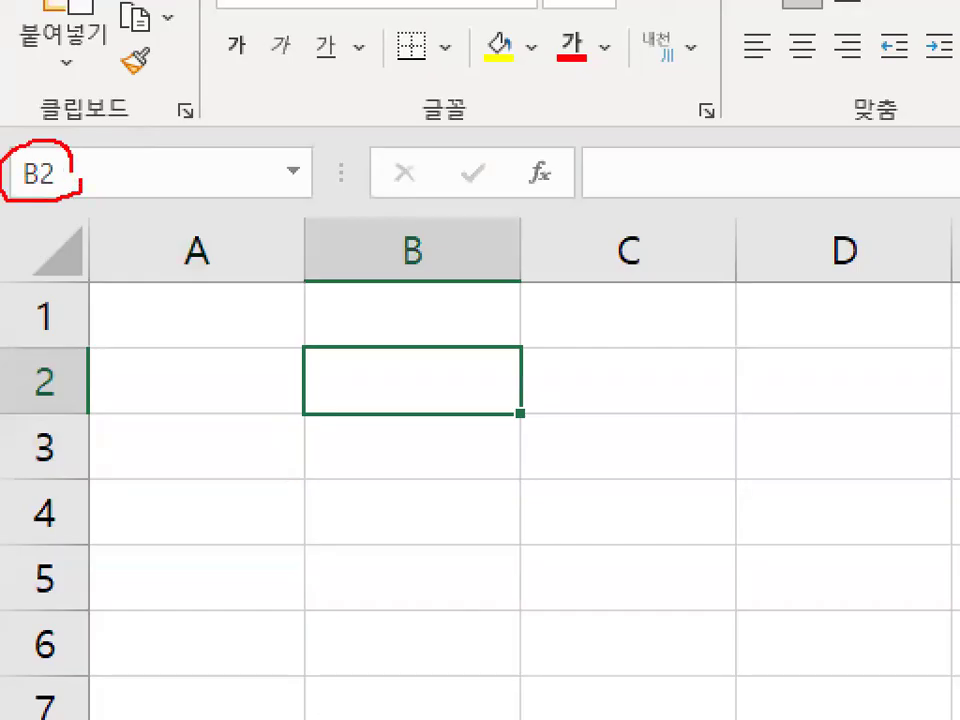
{"action": "key", "text": "Escape"}
{"action": "key", "text": "Escape"}
- Select cell C6, restore the maximized workbook window to a smaller size, and widen it to the screen's edge
{"action": "left_click", "coordinate": [356, 394]}
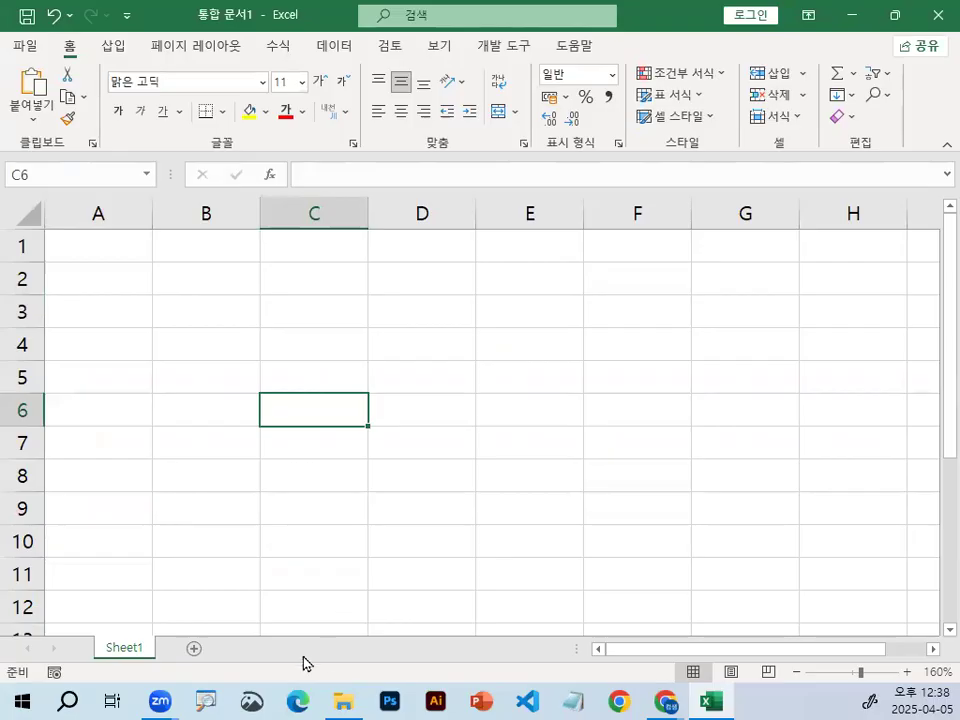
{"action": "double_click", "coordinate": [660, 27]}
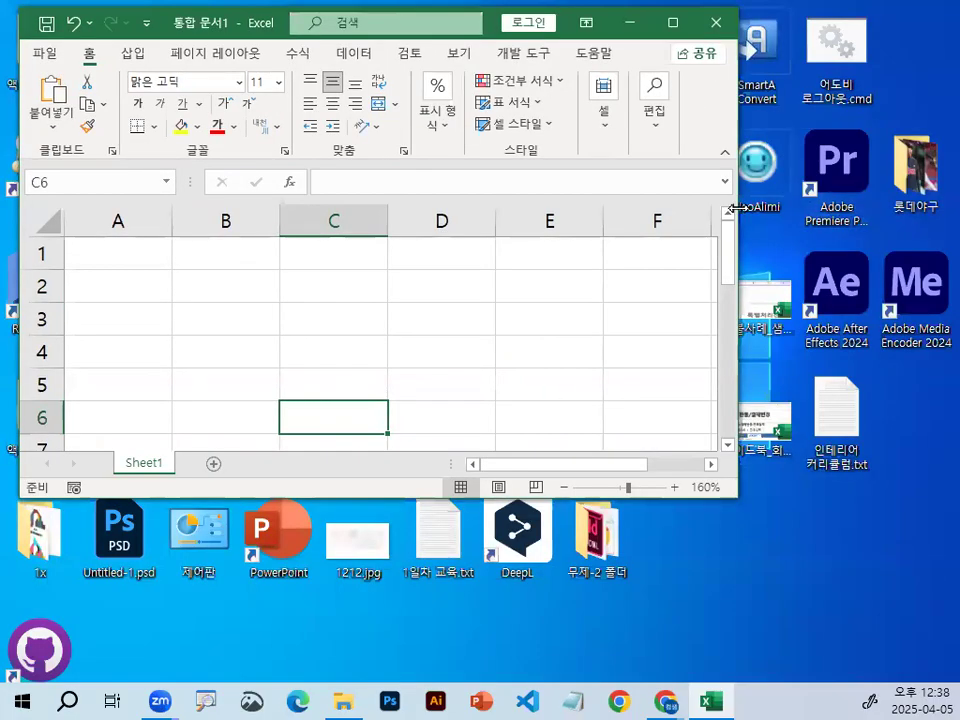
{"action": "left_click_drag", "start_coordinate": [738, 207], "coordinate": [958, 208]}
- Examine the Sheet1 tab and the space beside it for additional worksheets
{"action": "left_click_drag", "start_coordinate": [180, 470], "coordinate": [122, 450]}
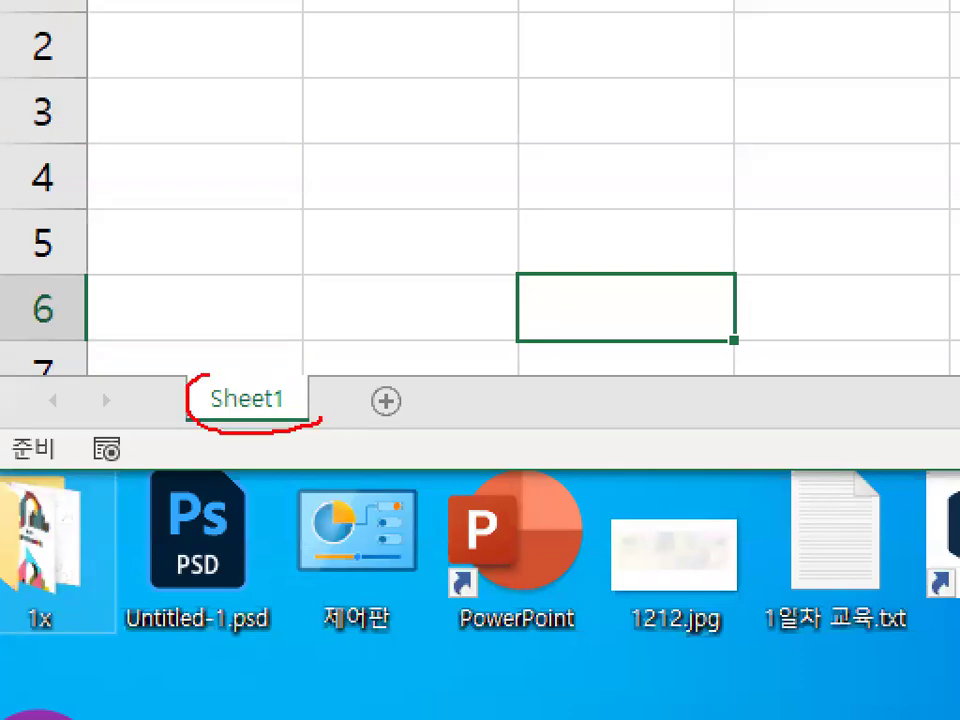
{"action": "left_click_drag", "start_coordinate": [180, 420], "coordinate": [693, 421]}
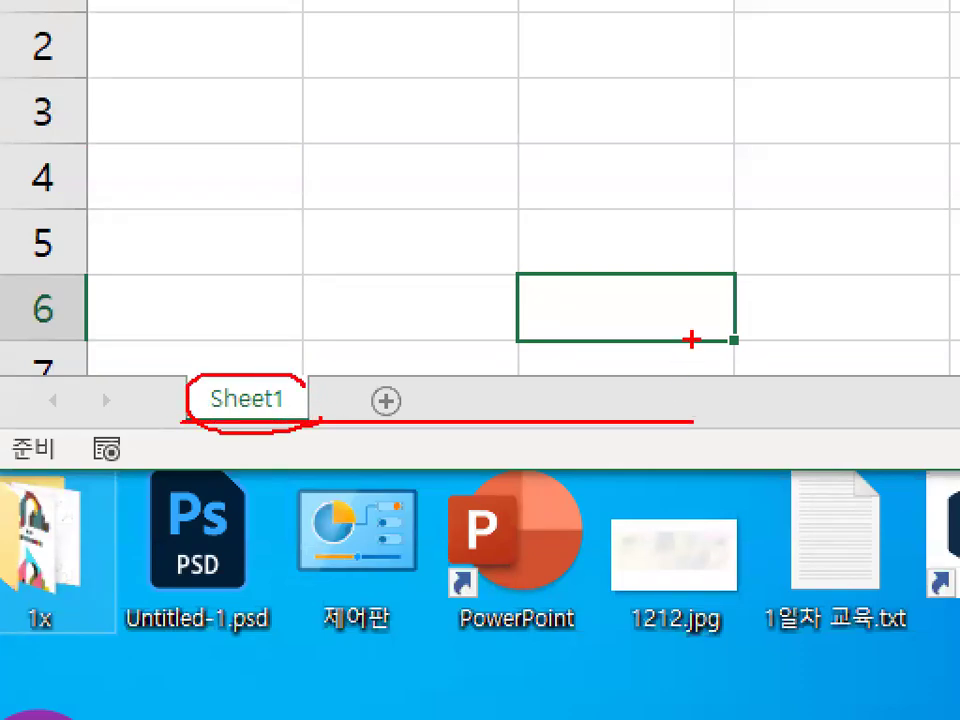
{"action": "mouse_move", "coordinate": [284, 422]}
{"action": "left_mouse_down"}
{"action": "mouse_move", "coordinate": [242, 411]}
{"action": "mouse_move", "coordinate": [312, 421]}
{"action": "left_mouse_up"}
{"action": "left_click_drag", "start_coordinate": [386, 388], "coordinate": [362, 412]}
{"action": "left_click_drag", "start_coordinate": [458, 402], "coordinate": [506, 433]}
{"action": "left_click_drag", "start_coordinate": [670, 412], "coordinate": [640, 437]}
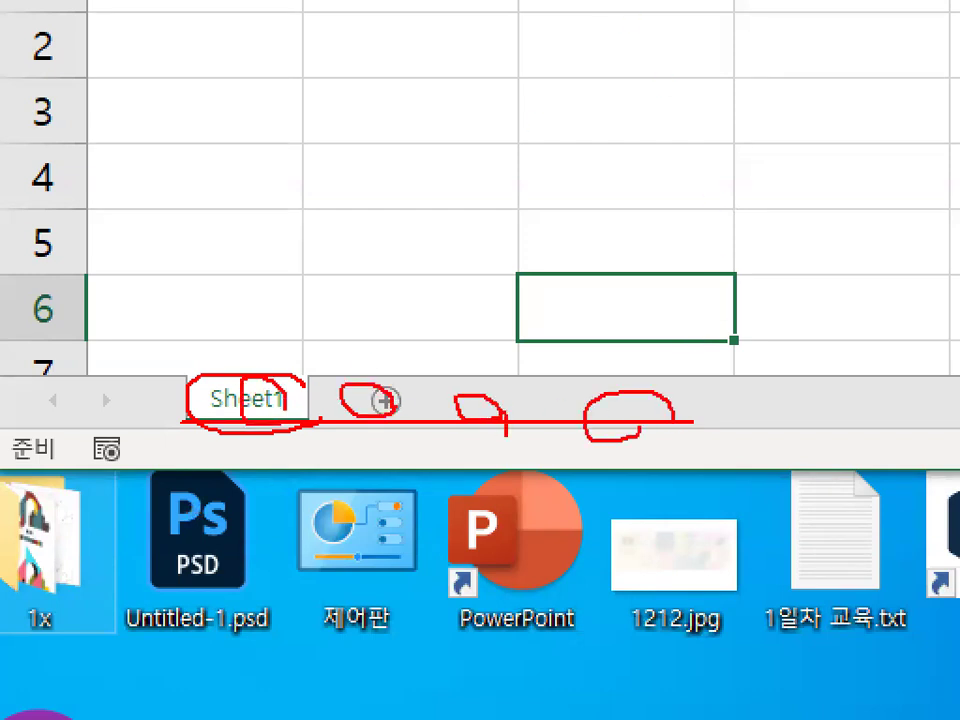
- Select cell B4 and examine the bar that holds the workbook's sheet tabs
{"action": "left_click_drag", "start_coordinate": [474, 146], "coordinate": [472, 337]}
{"action": "left_click_drag", "start_coordinate": [497, 291], "coordinate": [474, 338]}
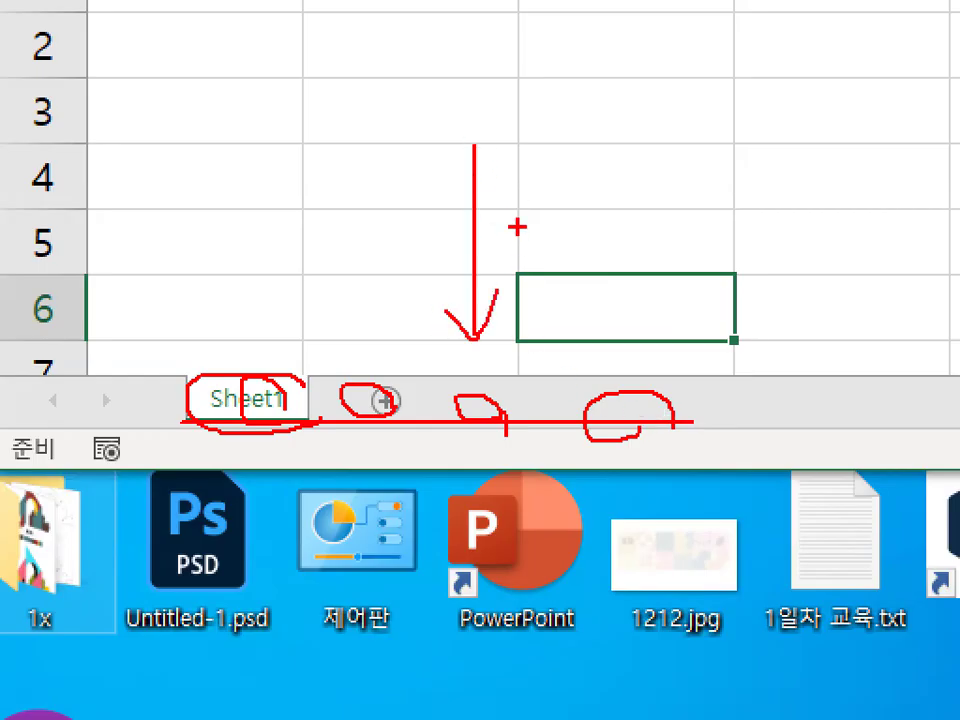
{"action": "left_click_drag", "start_coordinate": [186, 392], "coordinate": [314, 410]}
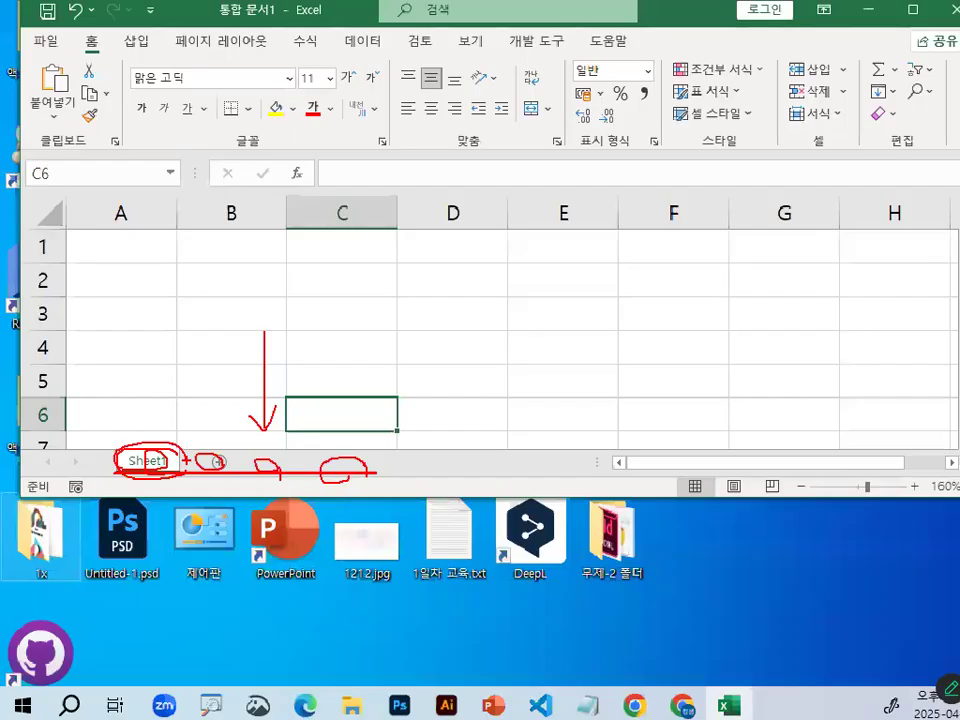
{"action": "left_click", "coordinate": [245, 350]}
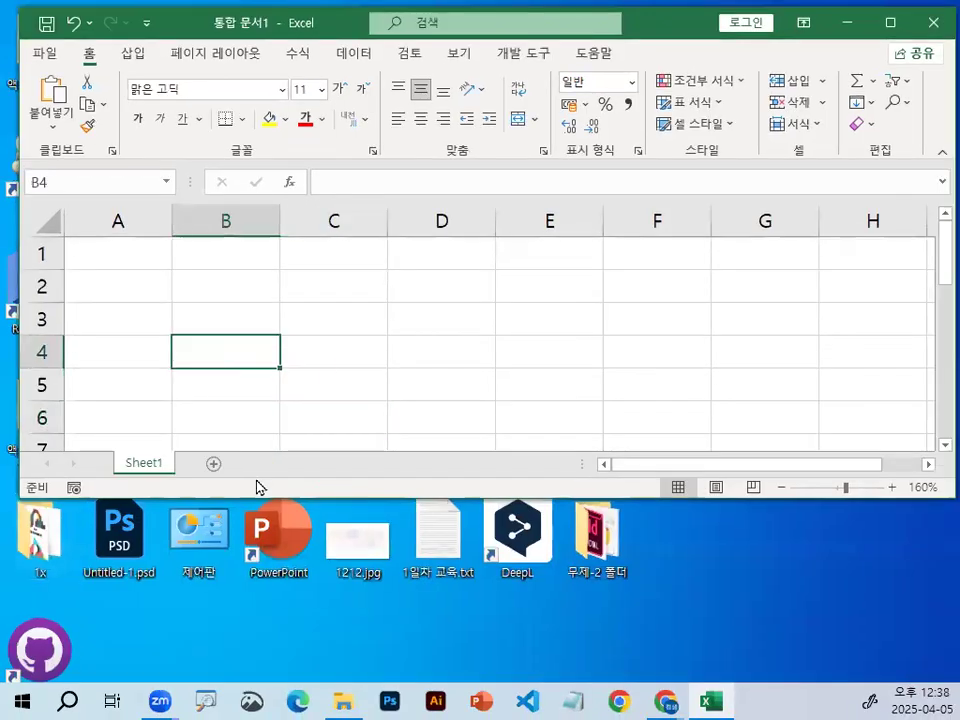
{"action": "key", "text": "ctrl+1"}
{"action": "left_click", "coordinate": [121, 484]}
{"action": "left_click_drag", "start_coordinate": [69, 473], "coordinate": [577, 476]}
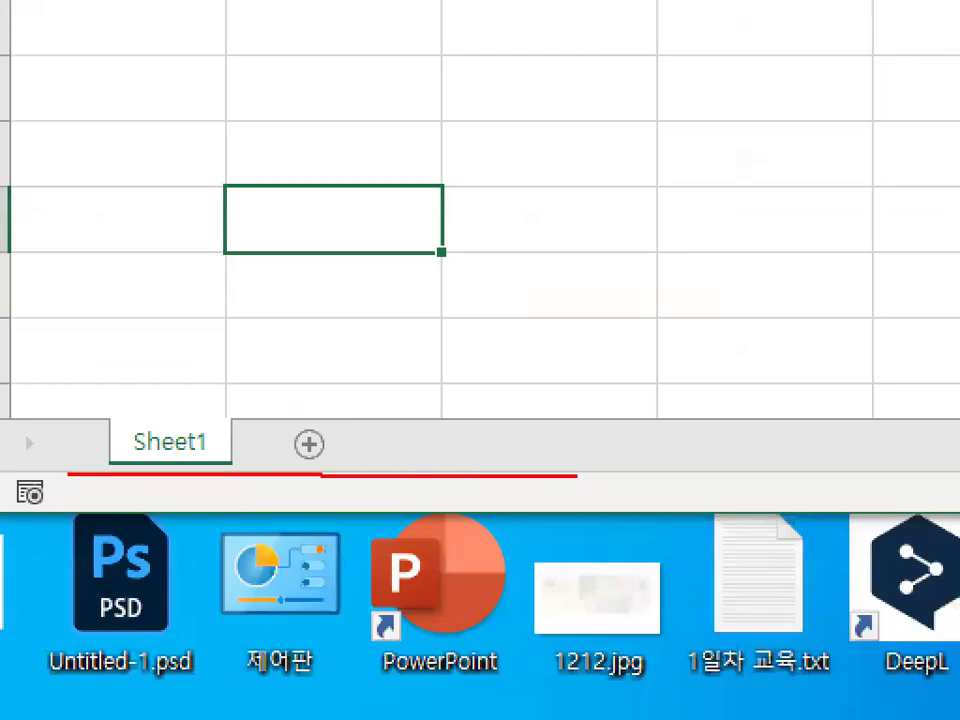
{"action": "key", "text": "Escape"}
- Extend the workbook window downward until row 11 shows, and select cell C3
{"action": "left_click_drag", "start_coordinate": [347, 506], "coordinate": [355, 660]}
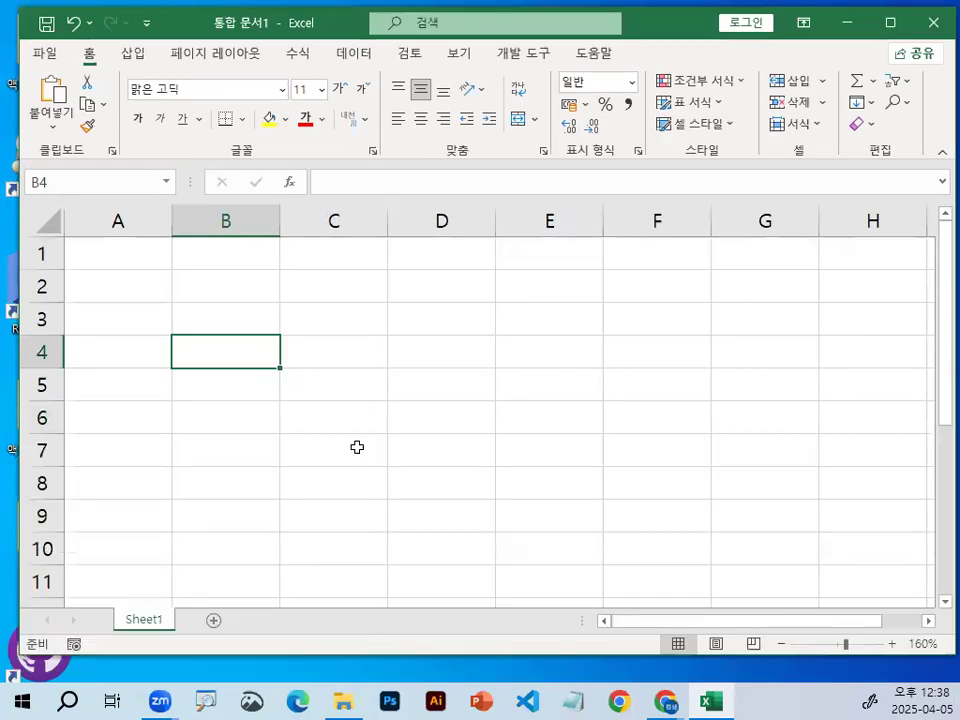
{"action": "left_click", "coordinate": [320, 330]}
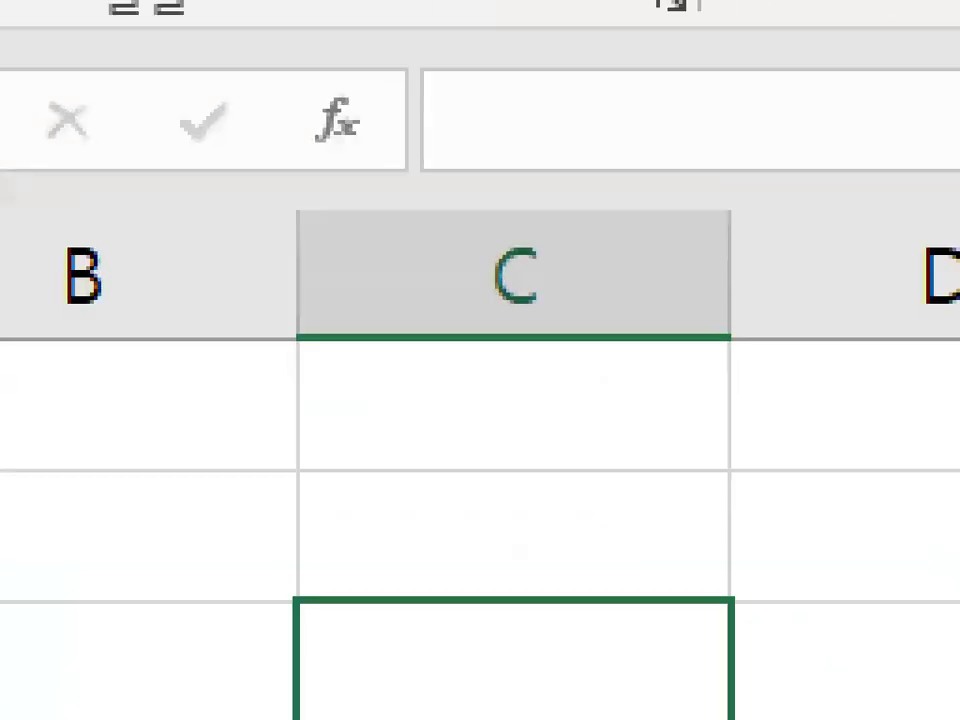
- Open the Insert Function wizard for cell C3, examine its title and function list, and cancel it
{"action": "mouse_move", "coordinate": [450, 128]}
{"action": "left_mouse_down"}
{"action": "mouse_move", "coordinate": [232, 80]}
{"action": "mouse_move", "coordinate": [420, 170]}
{"action": "left_mouse_up"}
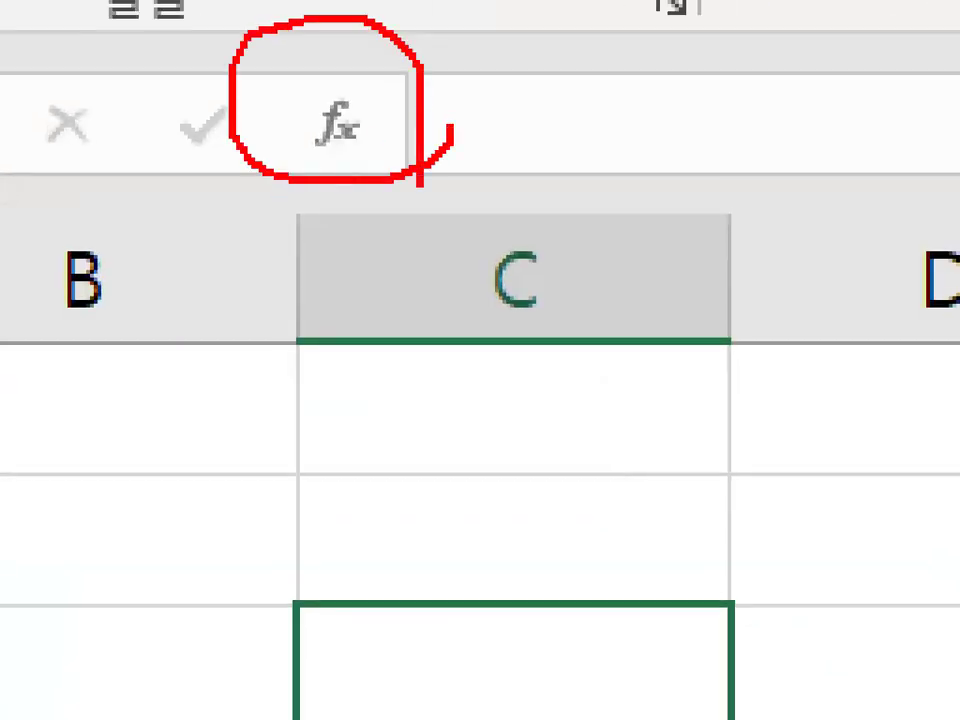
{"action": "key", "text": "Escape"}
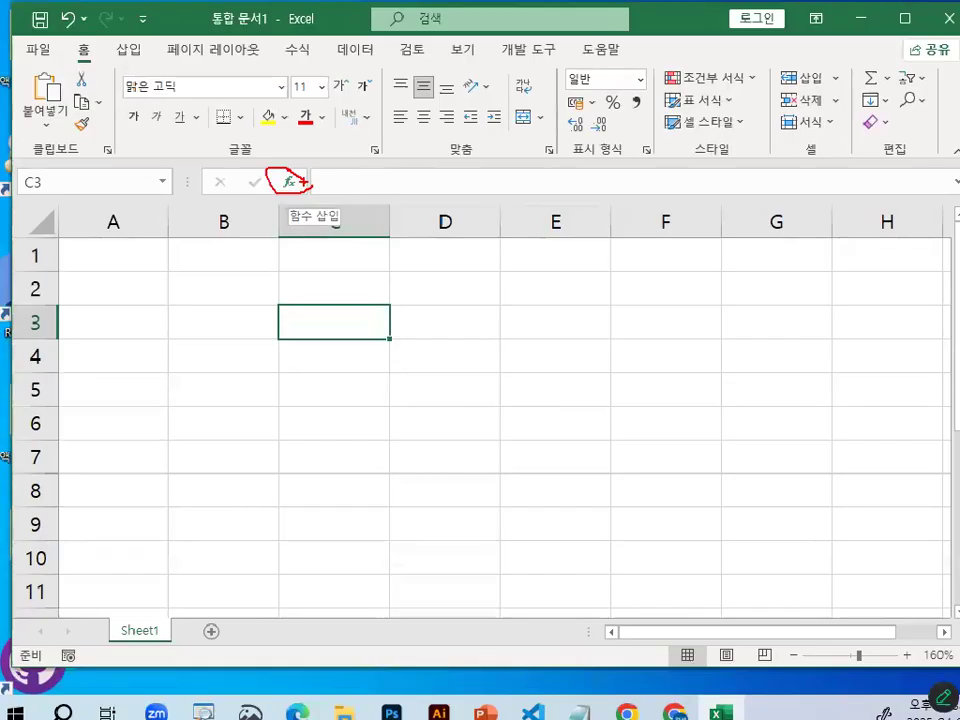
{"action": "left_click", "coordinate": [289, 182]}
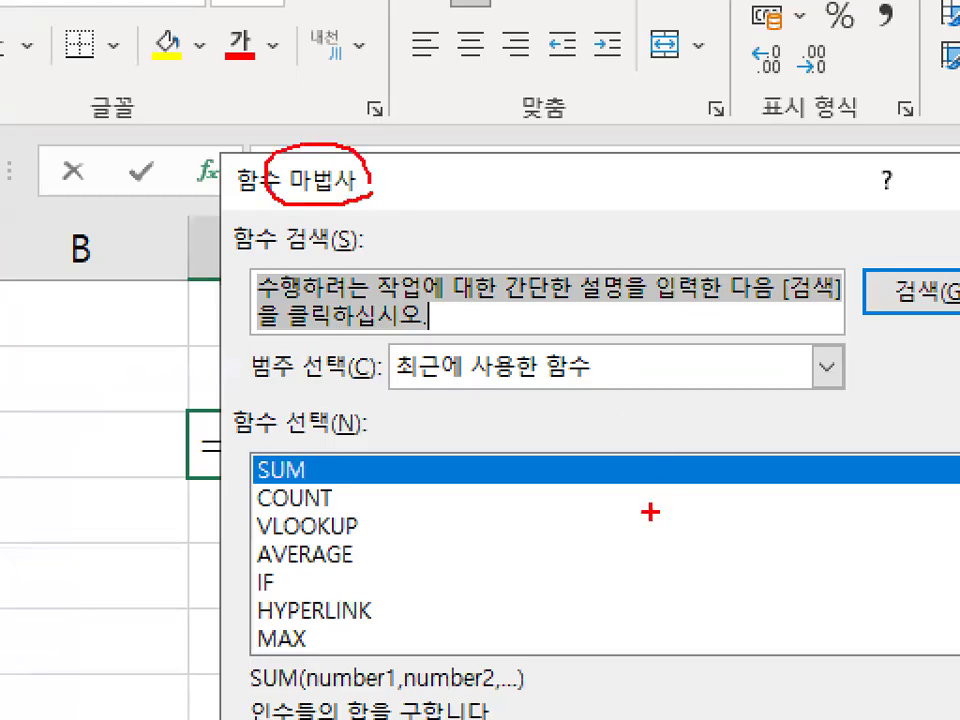
{"action": "mouse_move", "coordinate": [650, 512]}
{"action": "left_mouse_down"}
{"action": "mouse_move", "coordinate": [225, 251]}
{"action": "mouse_move", "coordinate": [603, 528]}
{"action": "left_mouse_up"}
{"action": "key", "text": "Escape"}
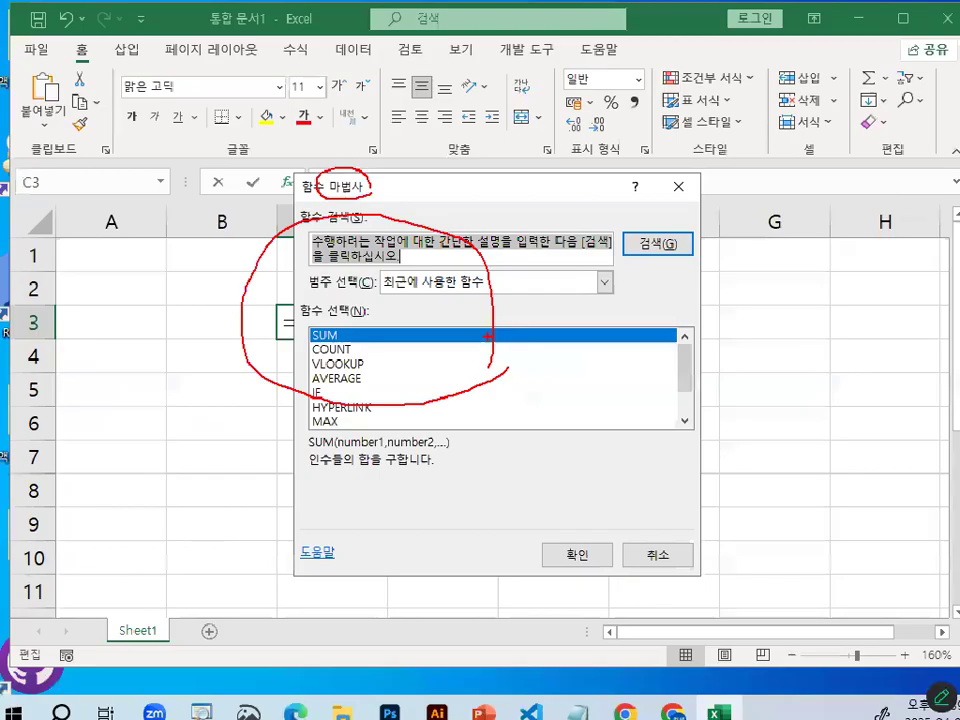
{"action": "key", "text": "ctrl+1"}
{"action": "left_click", "coordinate": [333, 202]}
{"action": "left_click_drag", "start_coordinate": [255, 185], "coordinate": [420, 182]}
{"action": "mouse_move", "coordinate": [450, 98]}
{"action": "left_mouse_down"}
{"action": "mouse_move", "coordinate": [814, 450]}
{"action": "mouse_move", "coordinate": [726, 233]}
{"action": "left_mouse_up"}
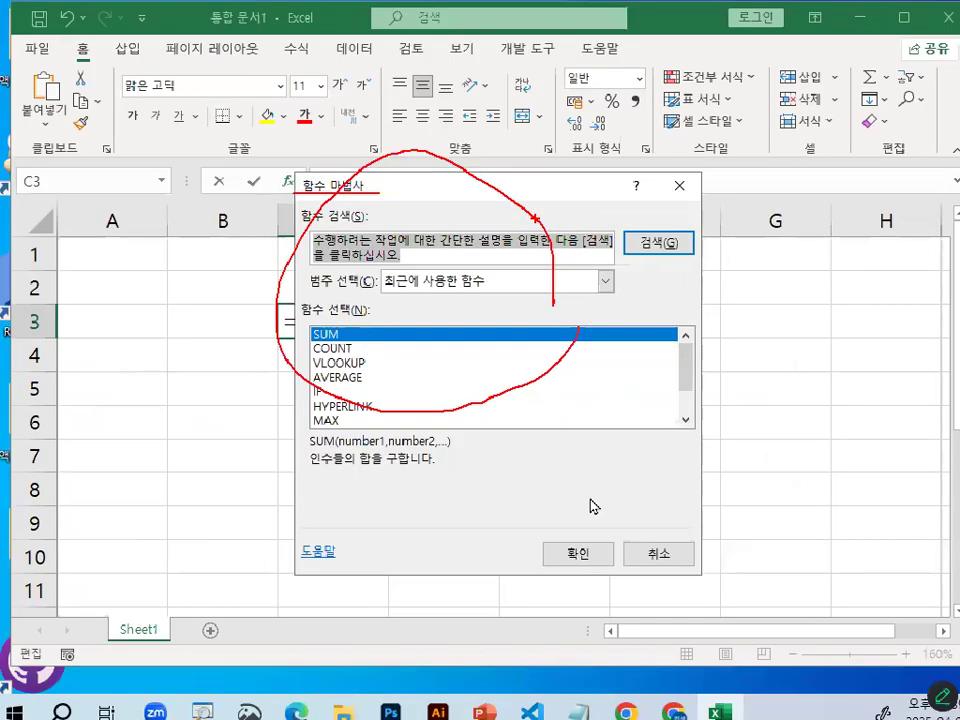
{"action": "key", "text": "Escape"}
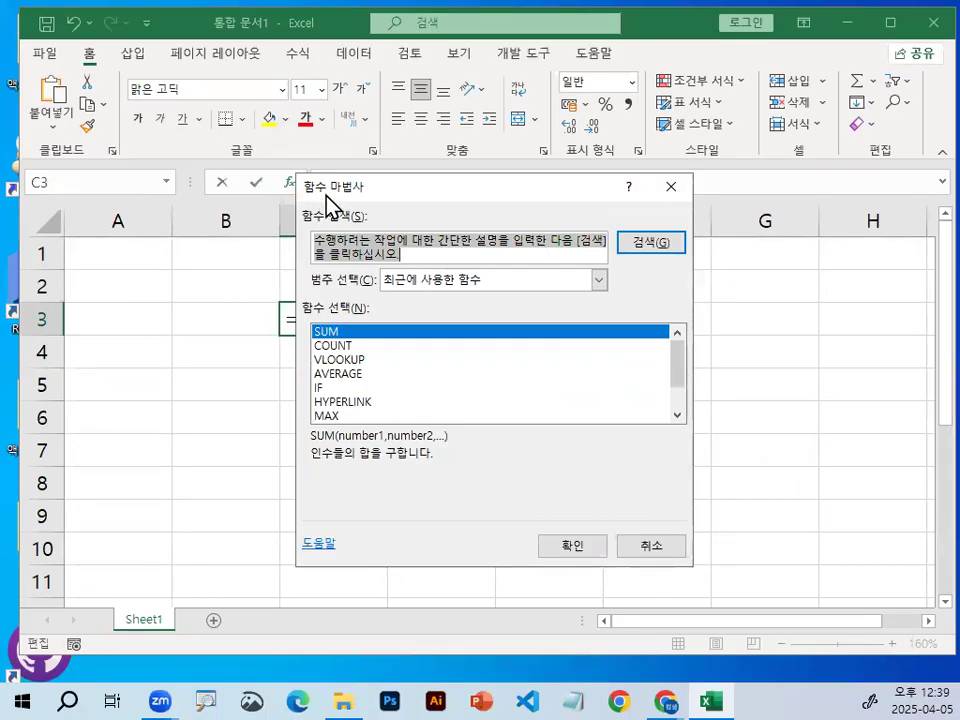
{"action": "left_click", "coordinate": [664, 550]}
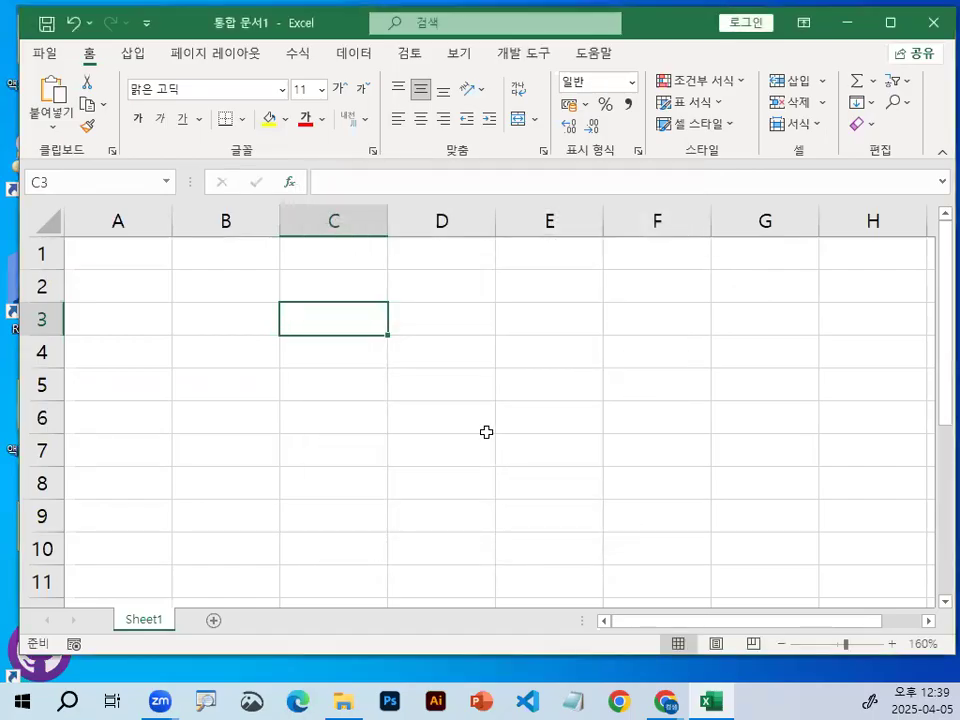
- Enter 10 in cell B3 and 20 in cell C3
{"action": "left_click", "coordinate": [455, 420]}
{"action": "scroll", "coordinate": [300, 352], "scroll_direction": "up", "scroll_amount": 6}
{"action": "left_click", "coordinate": [373, 394]}
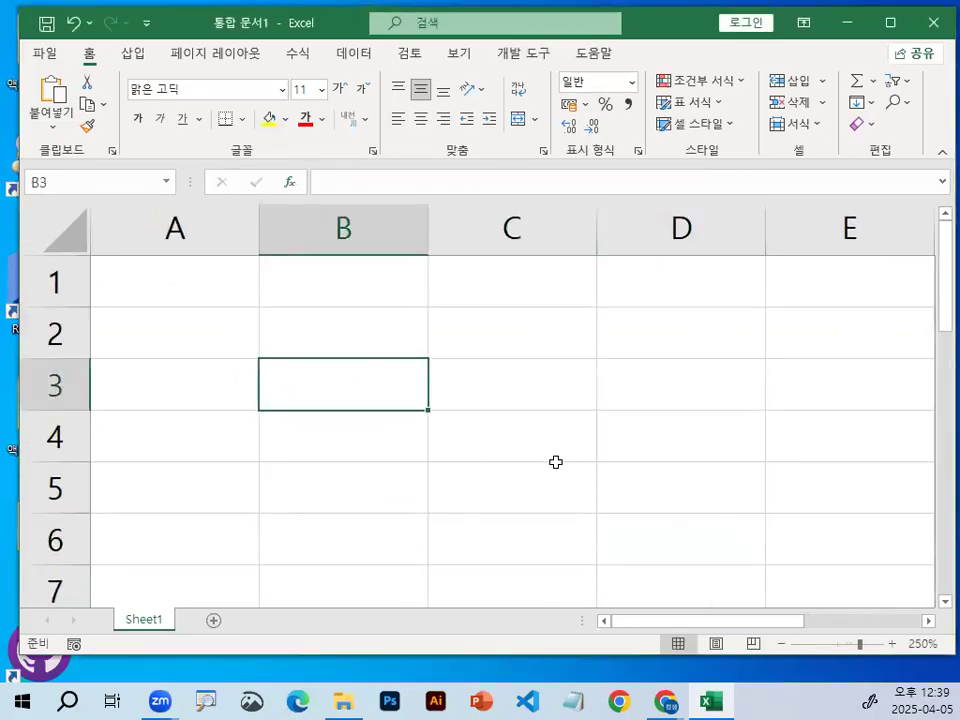
{"action": "type", "text": "10"}
{"action": "key", "text": "Return"}
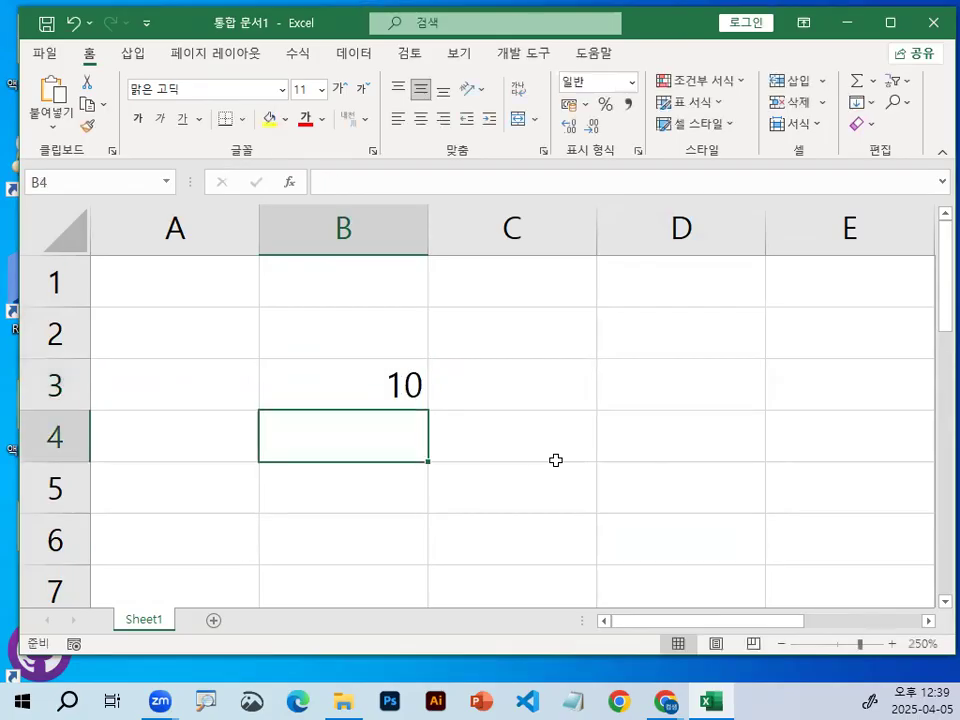
{"action": "left_click", "coordinate": [554, 363]}
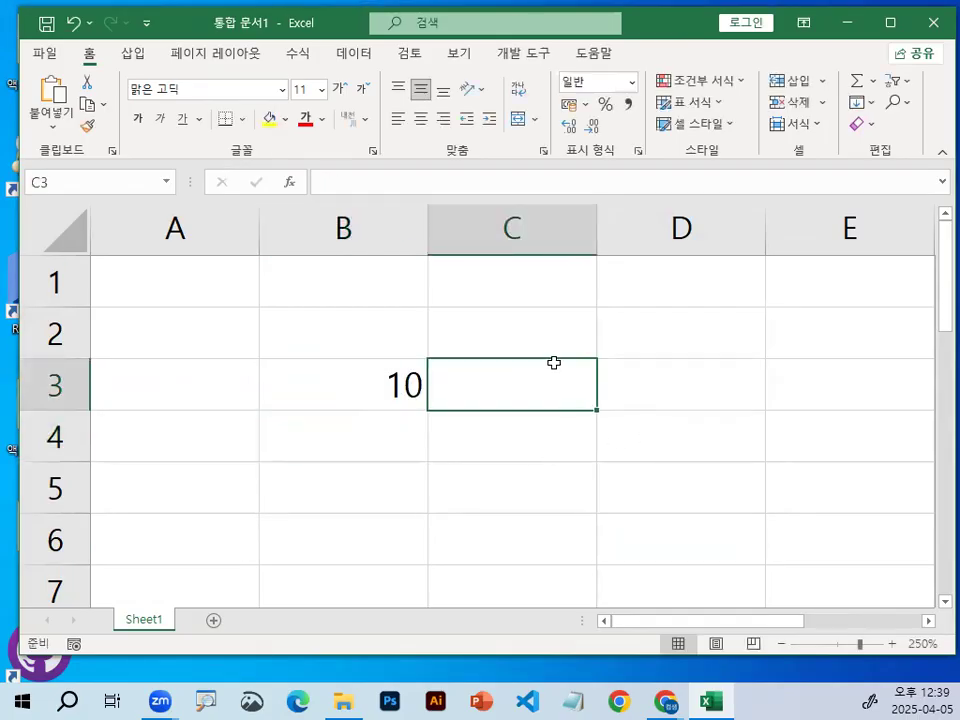
{"action": "type", "text": "20"}
{"action": "left_click", "coordinate": [698, 398]}
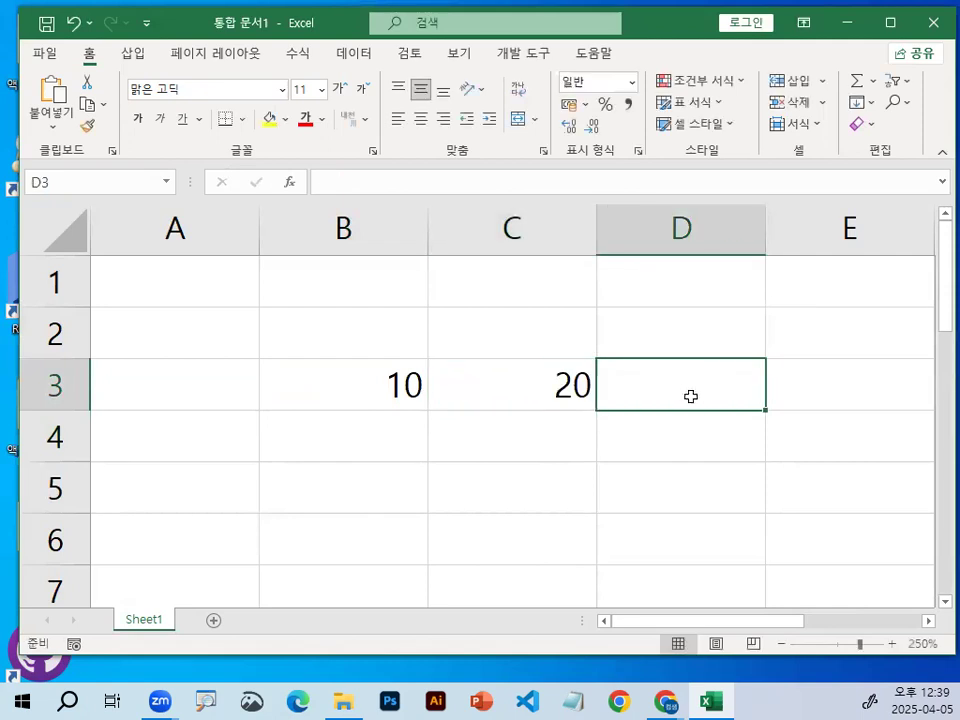
- Enter the formula =B3+C3 in cell D3, picking B3 and C3 as cell references
{"action": "left_click", "coordinate": [336, 374]}
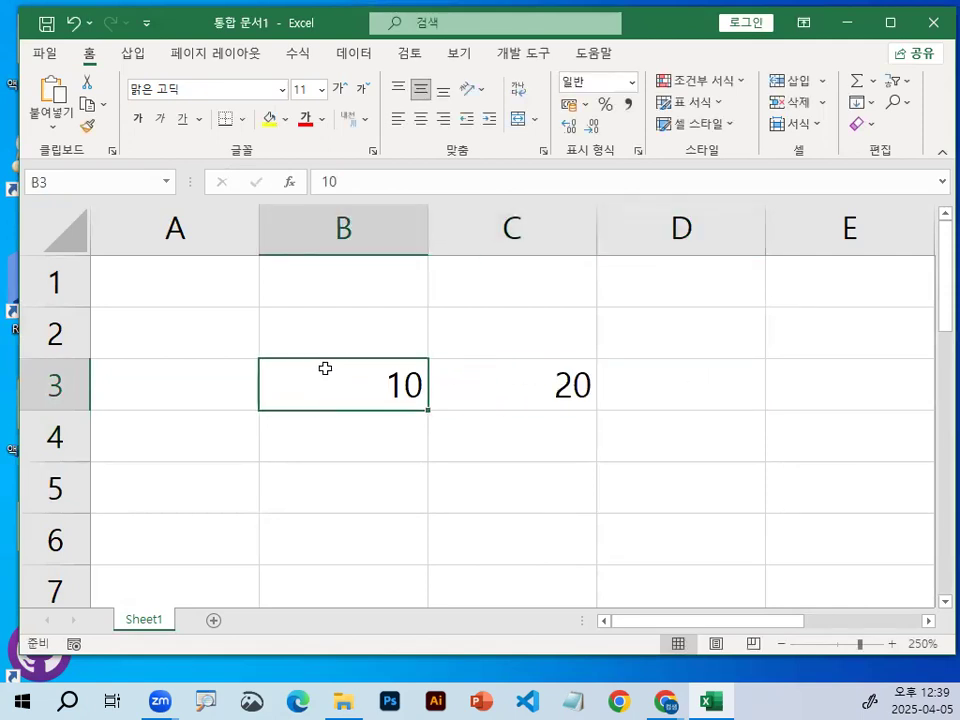
{"action": "left_click", "coordinate": [542, 385]}
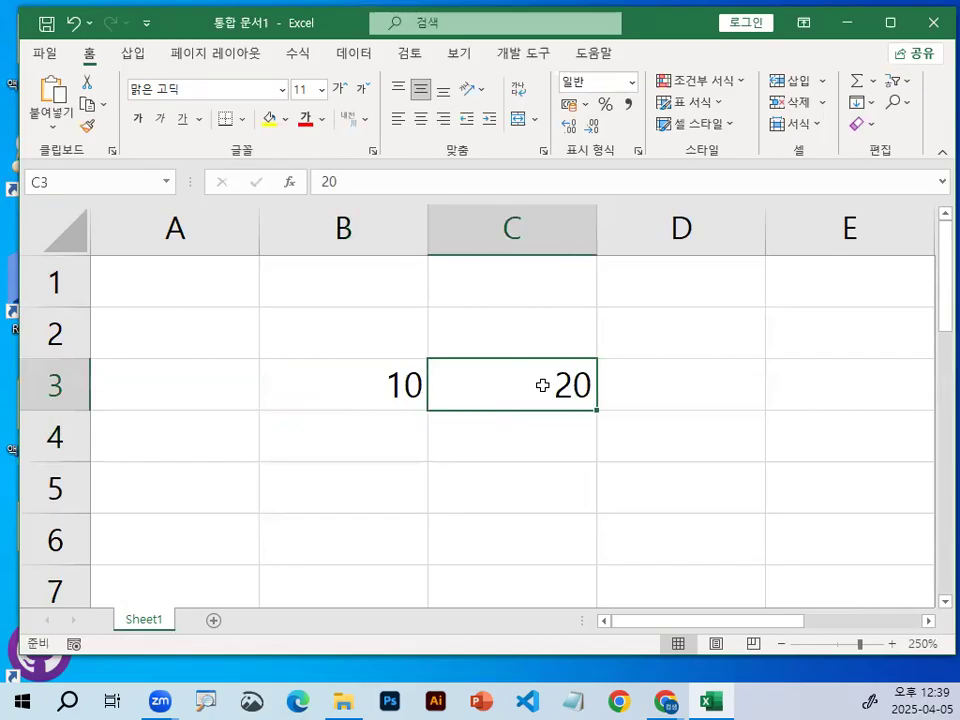
{"action": "left_click", "coordinate": [690, 401]}
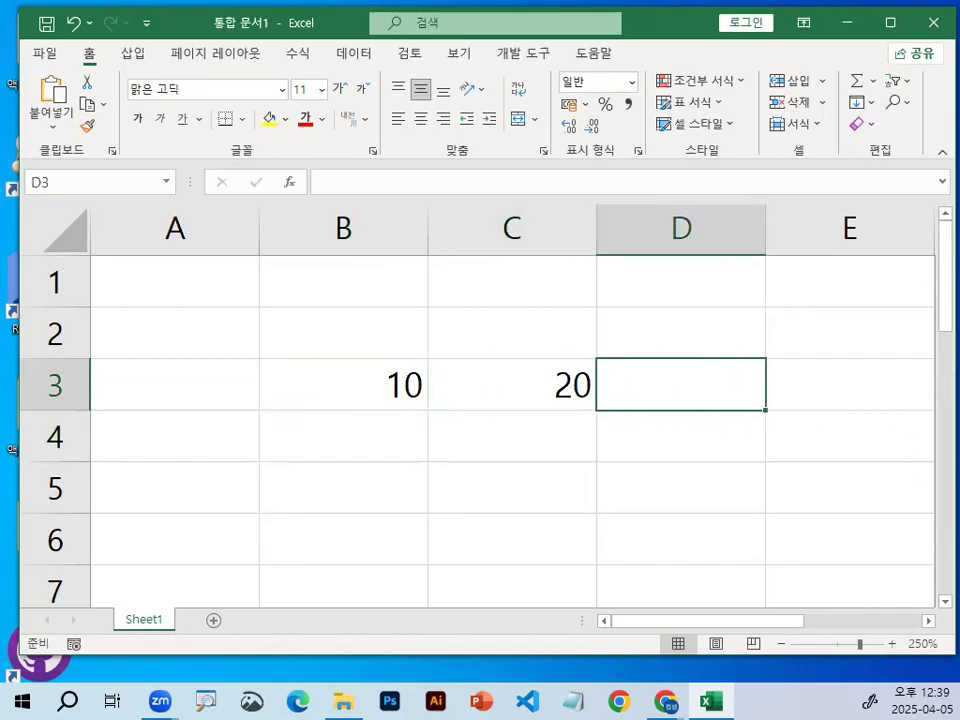
{"action": "type", "text": "="}
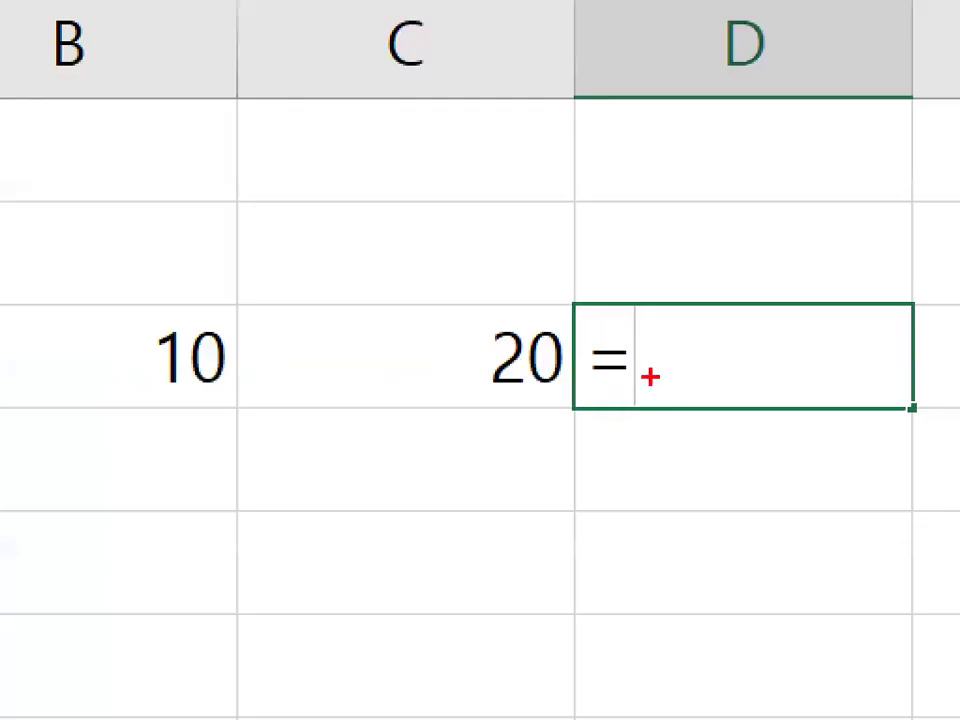
{"action": "mouse_move", "coordinate": [633, 394]}
{"action": "left_mouse_down"}
{"action": "mouse_move", "coordinate": [589, 386]}
{"action": "mouse_move", "coordinate": [637, 388]}
{"action": "mouse_move", "coordinate": [639, 379]}
{"action": "left_mouse_up"}
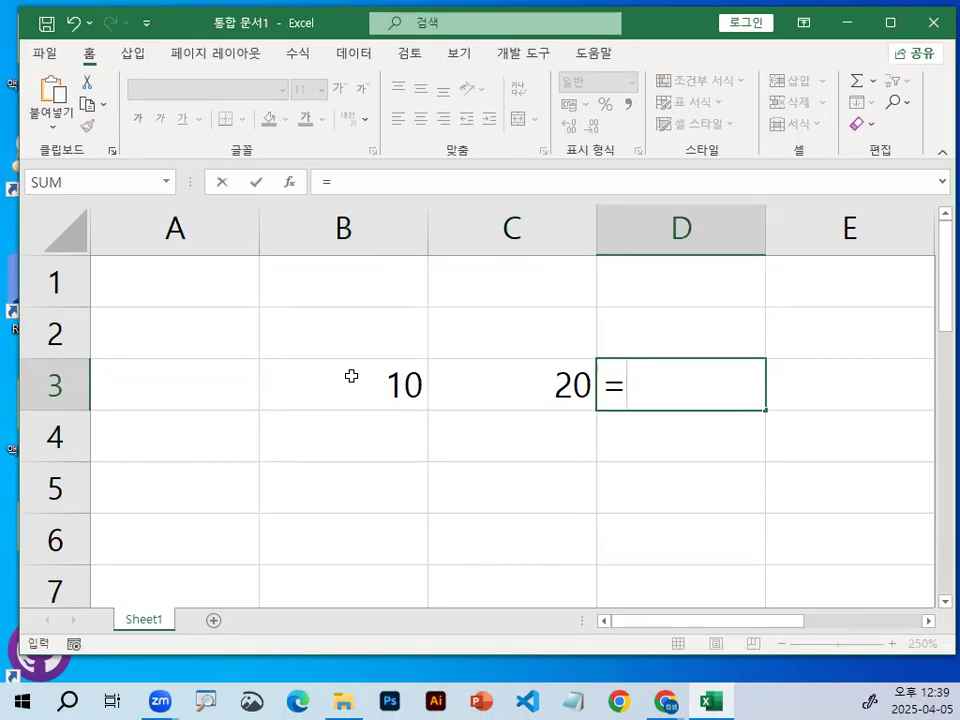
{"action": "left_click", "coordinate": [351, 375]}
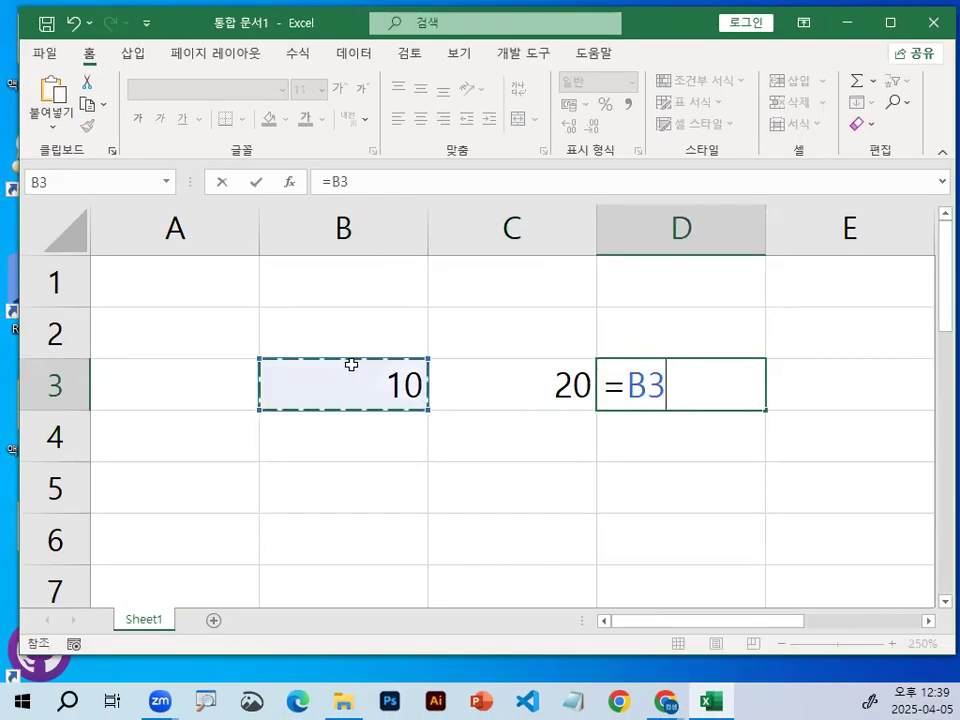
{"action": "type", "text": "+"}
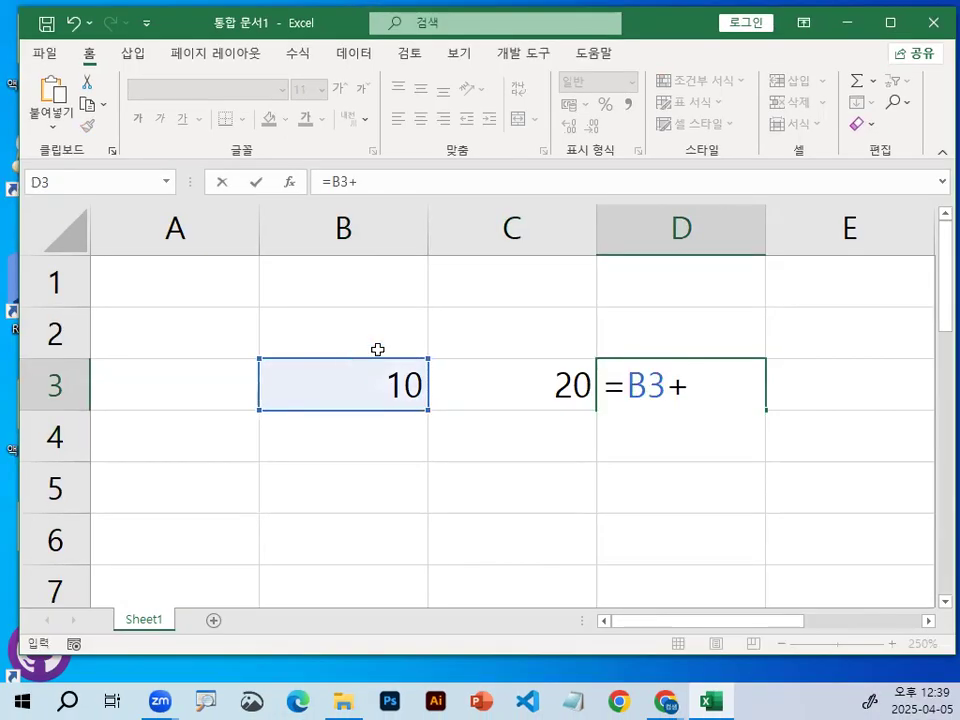
{"action": "left_click", "coordinate": [501, 372]}
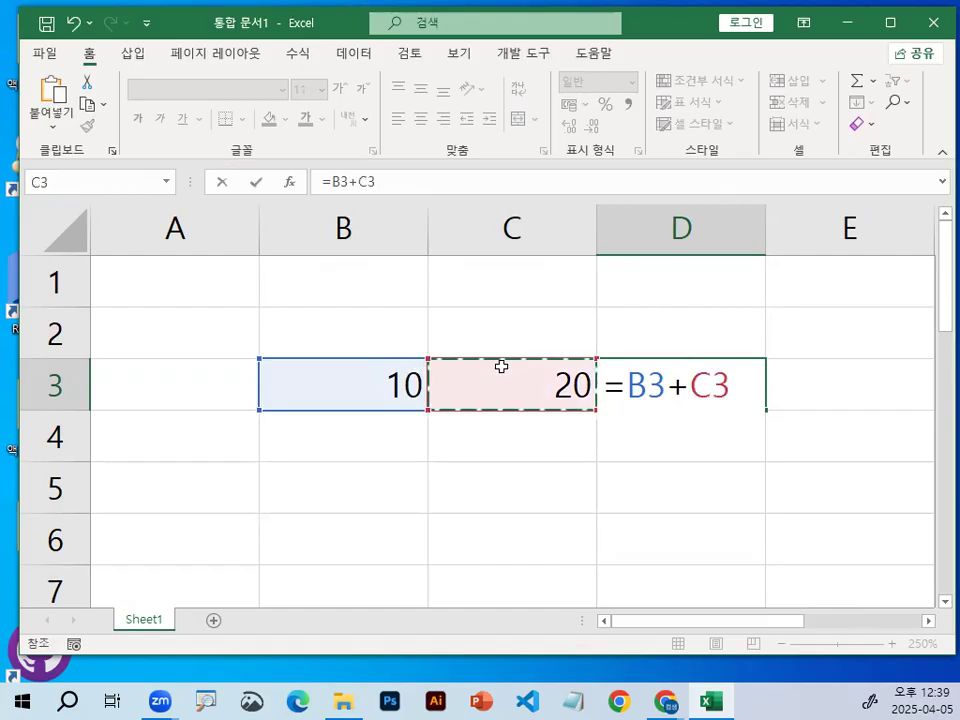
{"action": "left_click_drag", "start_coordinate": [458, 411], "coordinate": [840, 413]}
{"action": "mouse_move", "coordinate": [853, 514]}
{"action": "left_mouse_down"}
{"action": "mouse_move", "coordinate": [343, 356]}
{"action": "mouse_move", "coordinate": [949, 461]}
{"action": "mouse_move", "coordinate": [957, 481]}
{"action": "left_mouse_up"}
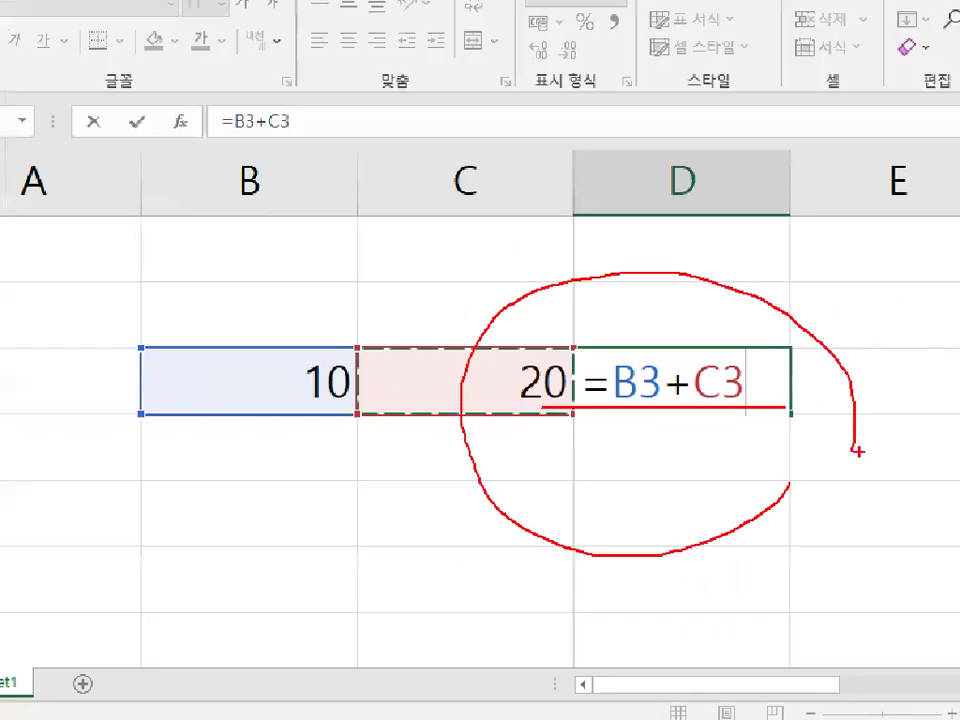
{"action": "key", "text": "Escape"}
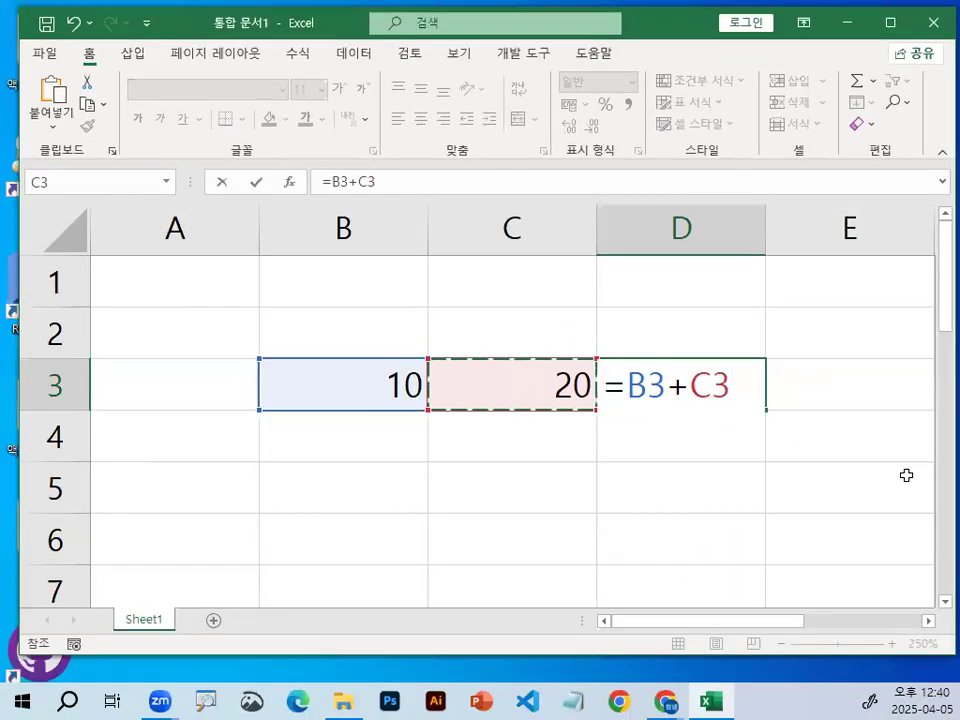
{"action": "key", "text": "Return"}
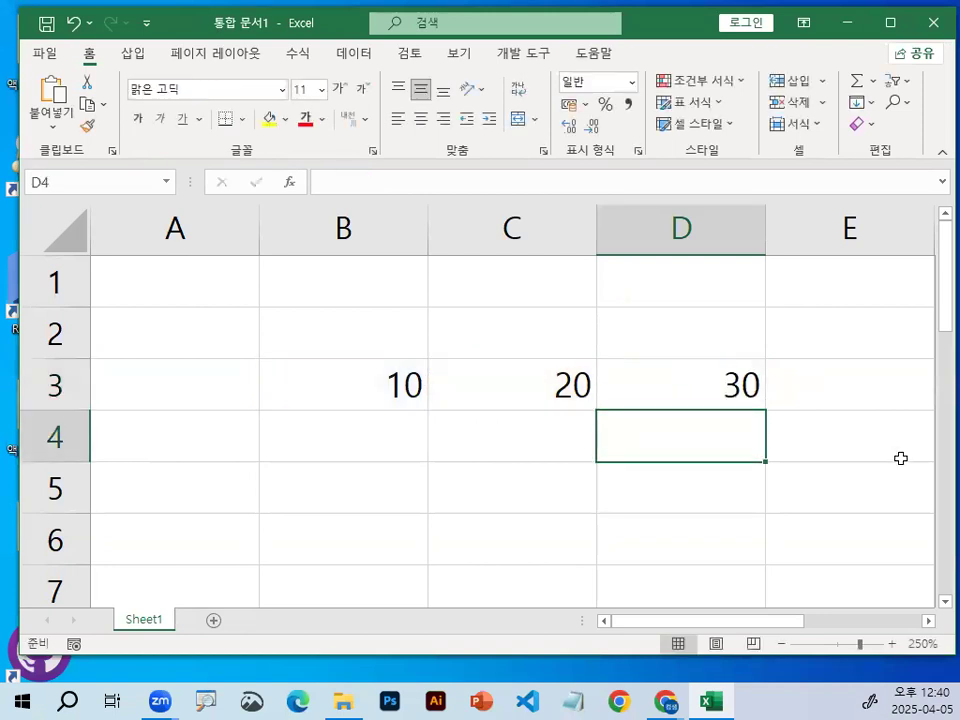
- Select cell D3 and compare its displayed value with the formula in the formula bar
{"action": "left_click", "coordinate": [736, 386]}
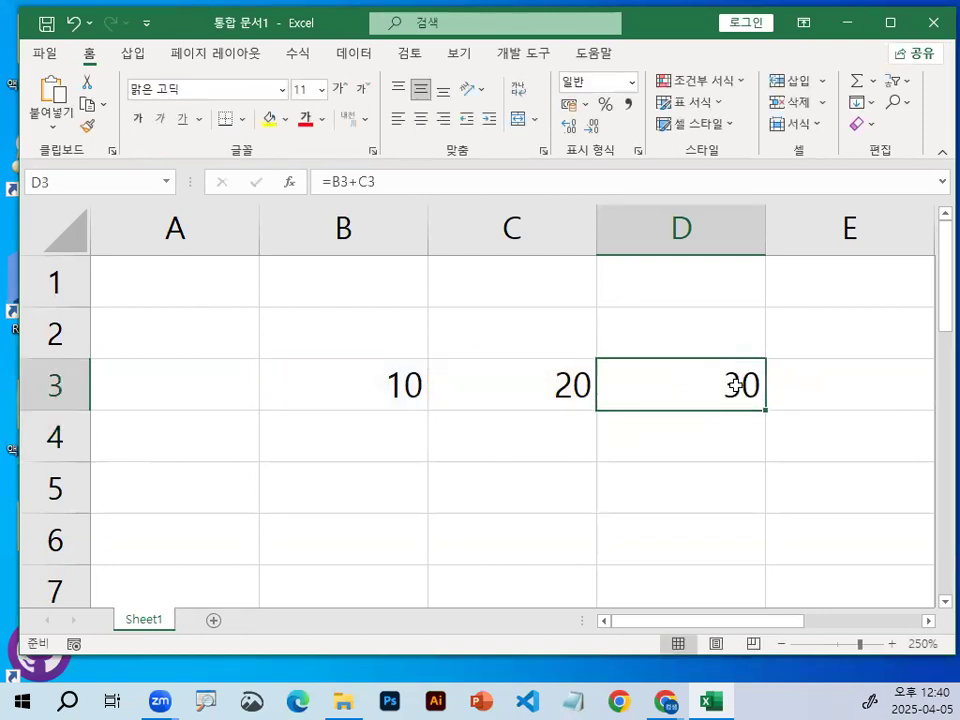
{"action": "mouse_move", "coordinate": [751, 407]}
{"action": "left_mouse_down"}
{"action": "mouse_move", "coordinate": [781, 378]}
{"action": "mouse_move", "coordinate": [766, 385]}
{"action": "mouse_move", "coordinate": [754, 367]}
{"action": "left_mouse_up"}
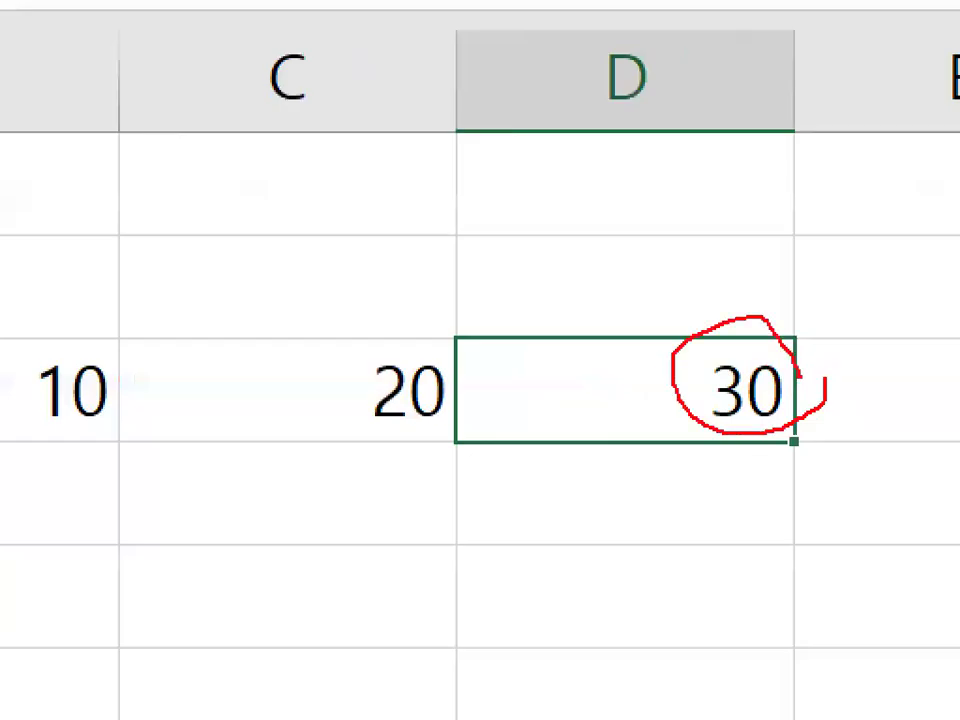
{"action": "key", "text": "Escape"}
{"action": "left_click_drag", "start_coordinate": [308, 186], "coordinate": [358, 186]}
{"action": "left_click_drag", "start_coordinate": [420, 203], "coordinate": [698, 203]}
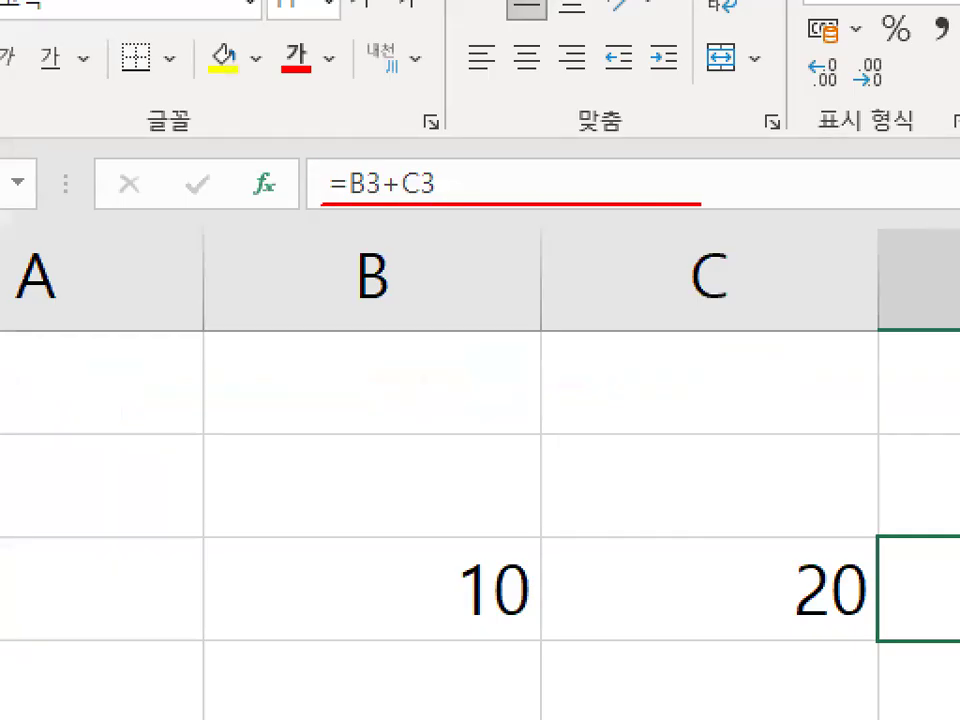
{"action": "mouse_move", "coordinate": [490, 189]}
{"action": "left_mouse_down"}
{"action": "mouse_move", "coordinate": [325, 189]}
{"action": "mouse_move", "coordinate": [461, 133]}
{"action": "mouse_move", "coordinate": [483, 172]}
{"action": "mouse_move", "coordinate": [657, 5]}
{"action": "left_mouse_up"}
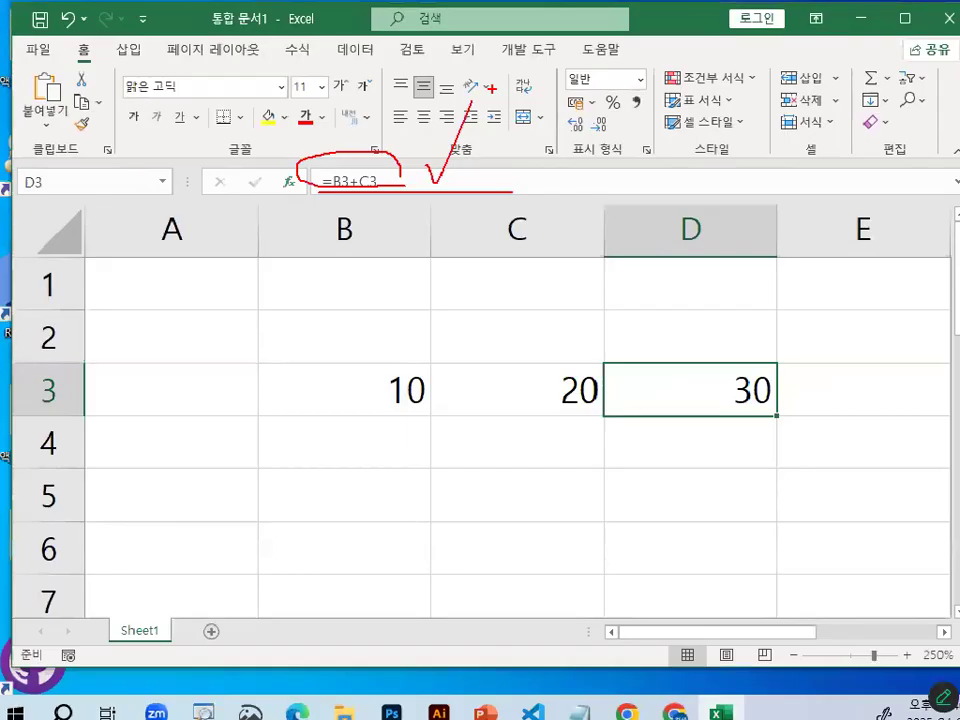
{"action": "key", "text": "e"}
{"action": "mouse_move", "coordinate": [438, 163]}
{"action": "left_mouse_down"}
{"action": "mouse_move", "coordinate": [251, 189]}
{"action": "mouse_move", "coordinate": [270, 145]}
{"action": "mouse_move", "coordinate": [415, 158]}
{"action": "left_mouse_up"}
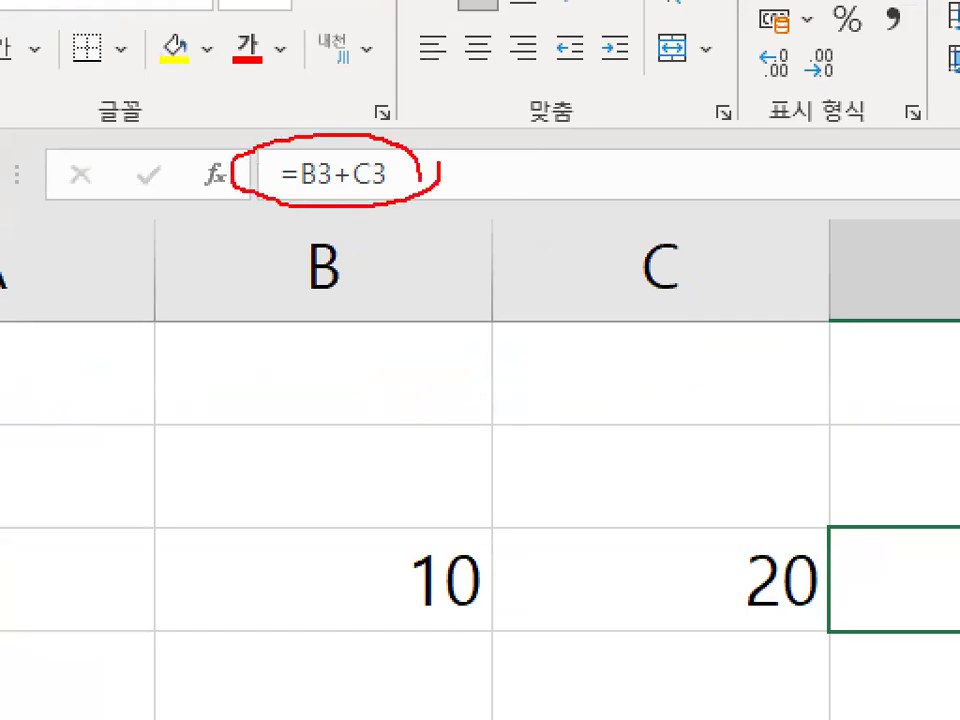
{"action": "key", "text": "e"}
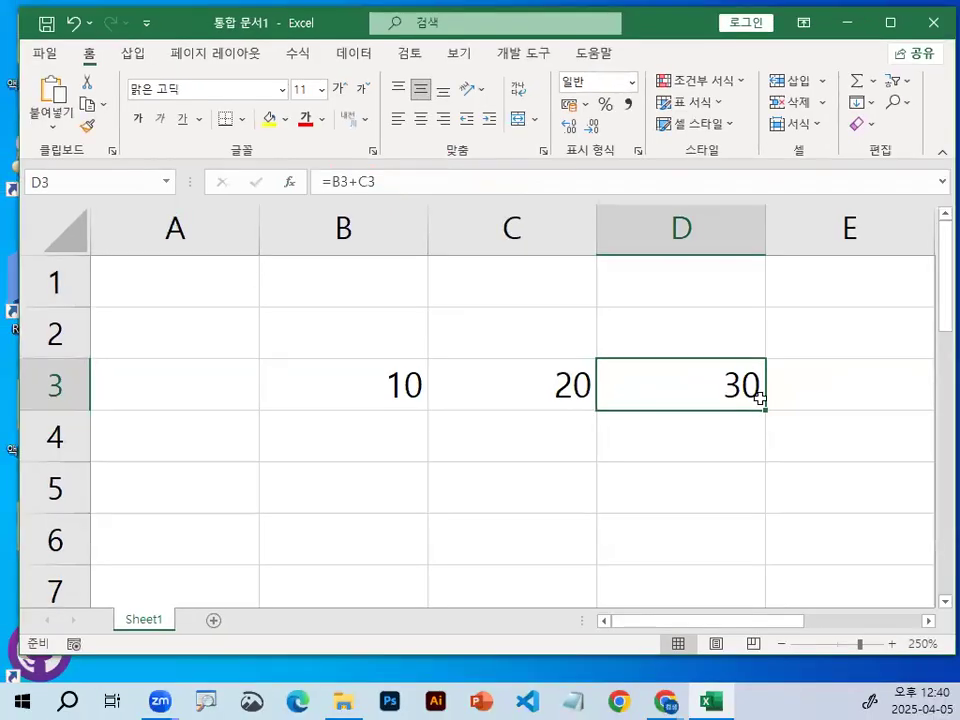
- Open cell D3 for editing to view its formula in the cell, cancel, and check the formula bar again
{"action": "double_click", "coordinate": [753, 396]}
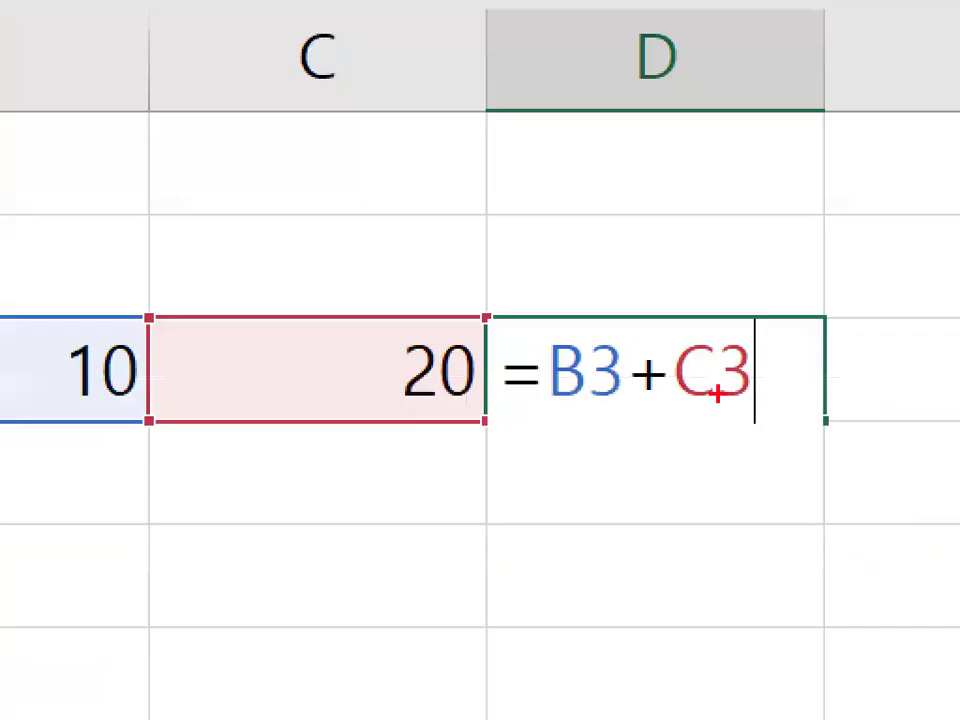
{"action": "left_click_drag", "start_coordinate": [755, 397], "coordinate": [740, 401]}
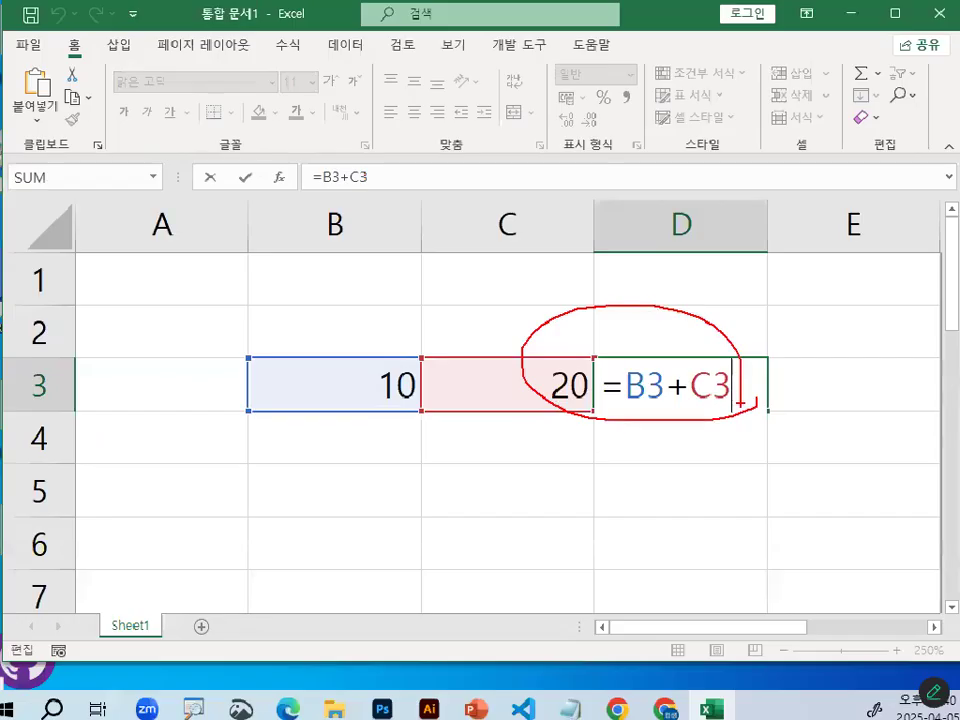
{"action": "key", "text": "Escape"}
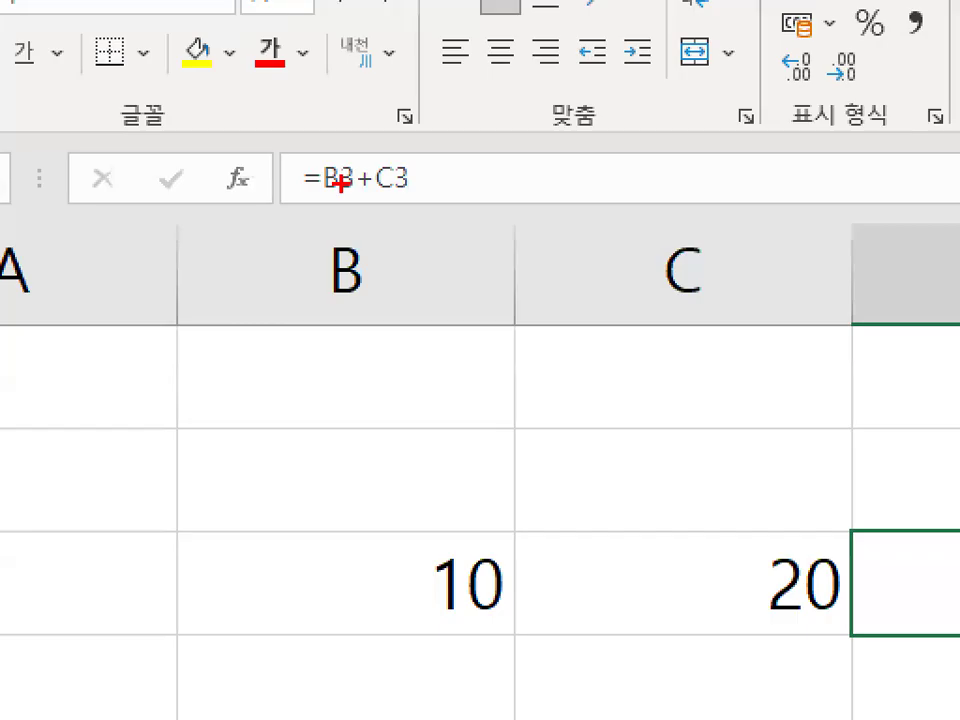
{"action": "mouse_move", "coordinate": [455, 186]}
{"action": "left_mouse_down"}
{"action": "mouse_move", "coordinate": [433, 200]}
{"action": "mouse_move", "coordinate": [470, 149]}
{"action": "left_mouse_up"}
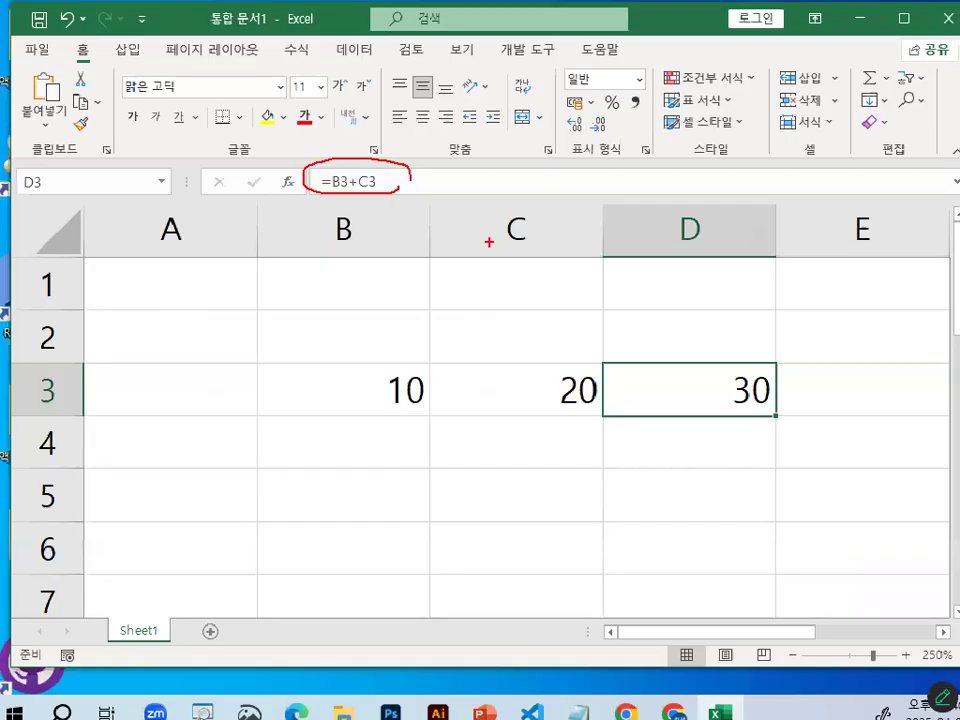
{"action": "key", "text": "Escape"}
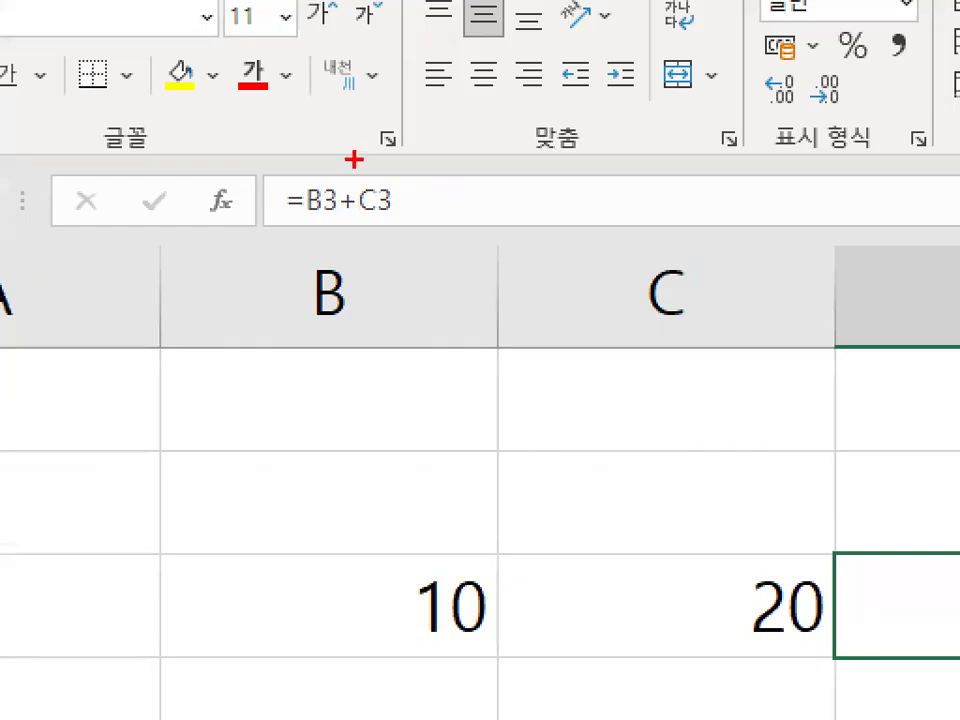
{"action": "left_click_drag", "start_coordinate": [373, 190], "coordinate": [399, 169]}
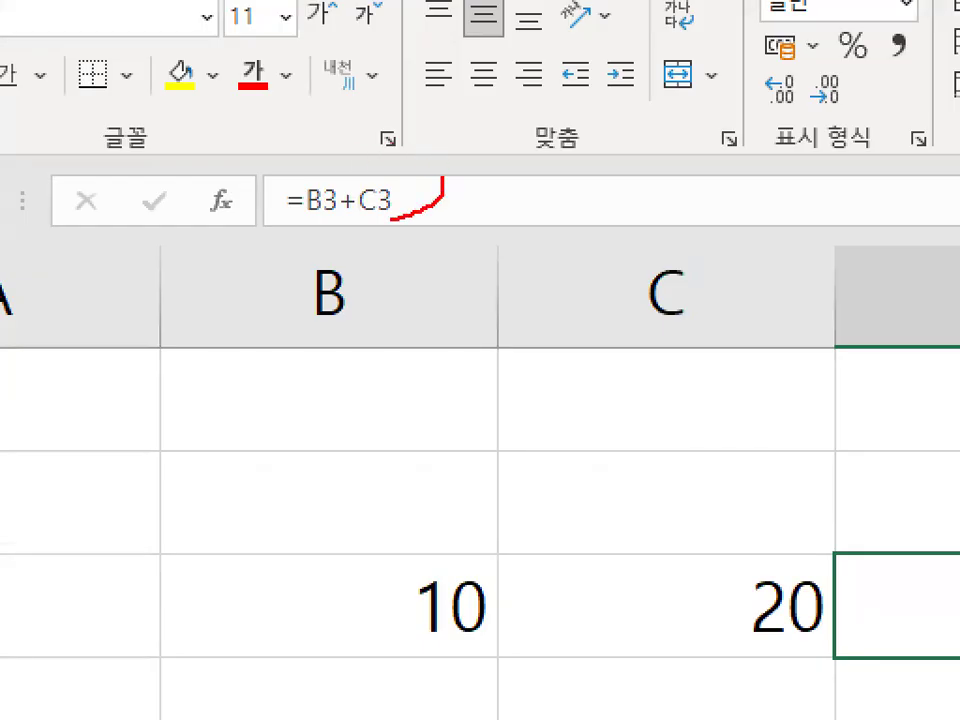
{"action": "left_click_drag", "start_coordinate": [390, 217], "coordinate": [386, 172]}
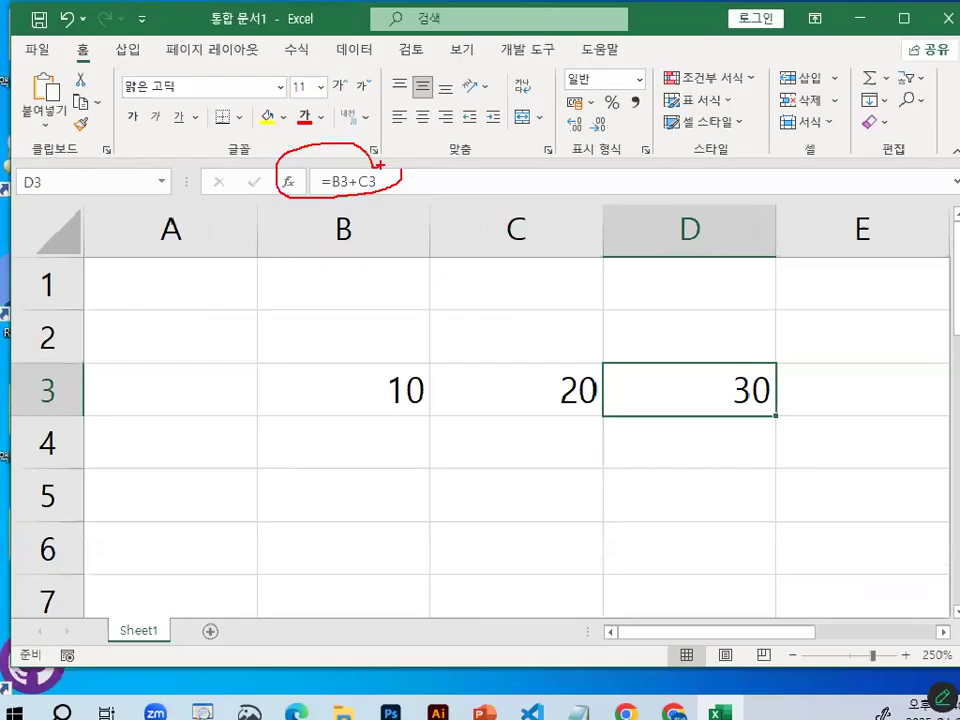
- Select cell B3 and then the empty cell D5, and examine the name box, Insert Function control and formula bar
{"action": "left_click", "coordinate": [166, 562]}
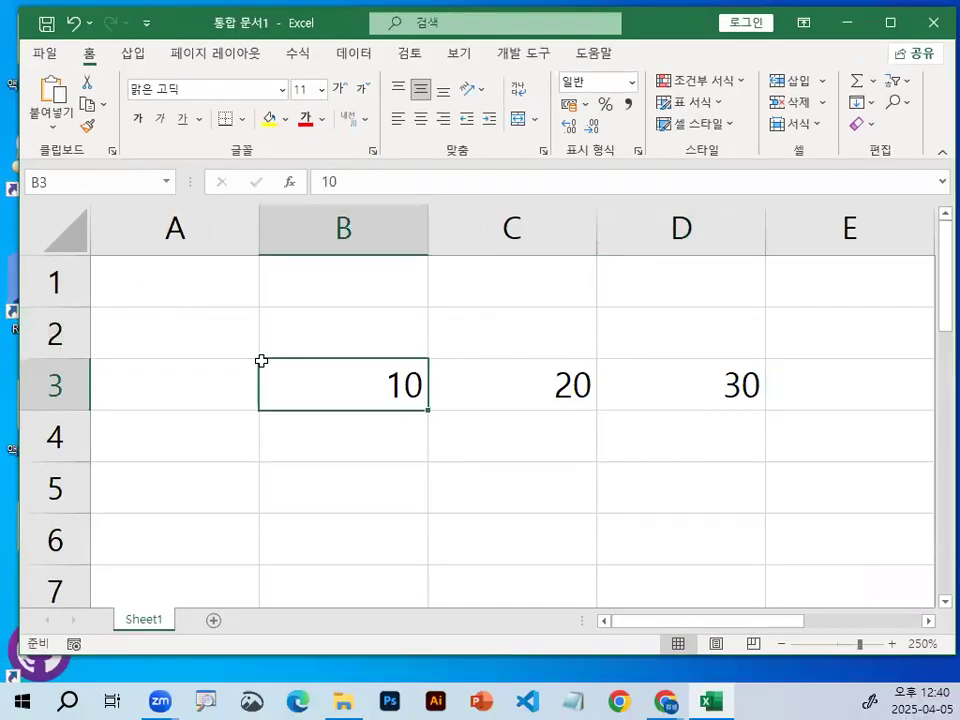
{"action": "left_click", "coordinate": [621, 475]}
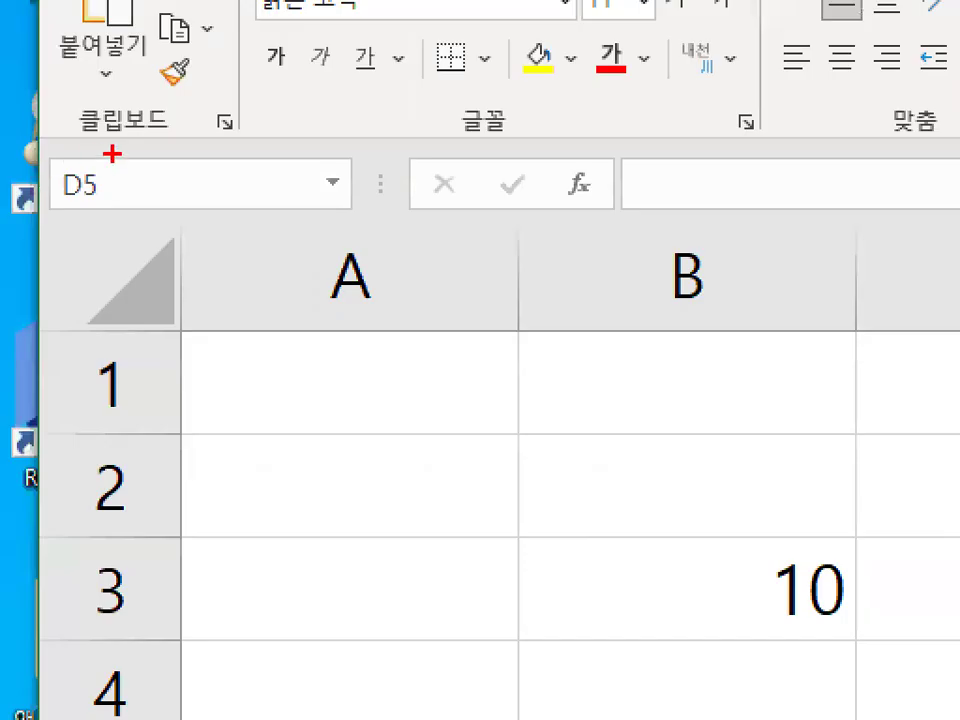
{"action": "mouse_move", "coordinate": [148, 192]}
{"action": "left_mouse_down"}
{"action": "mouse_move", "coordinate": [111, 214]}
{"action": "mouse_move", "coordinate": [90, 140]}
{"action": "mouse_move", "coordinate": [152, 198]}
{"action": "left_mouse_up"}
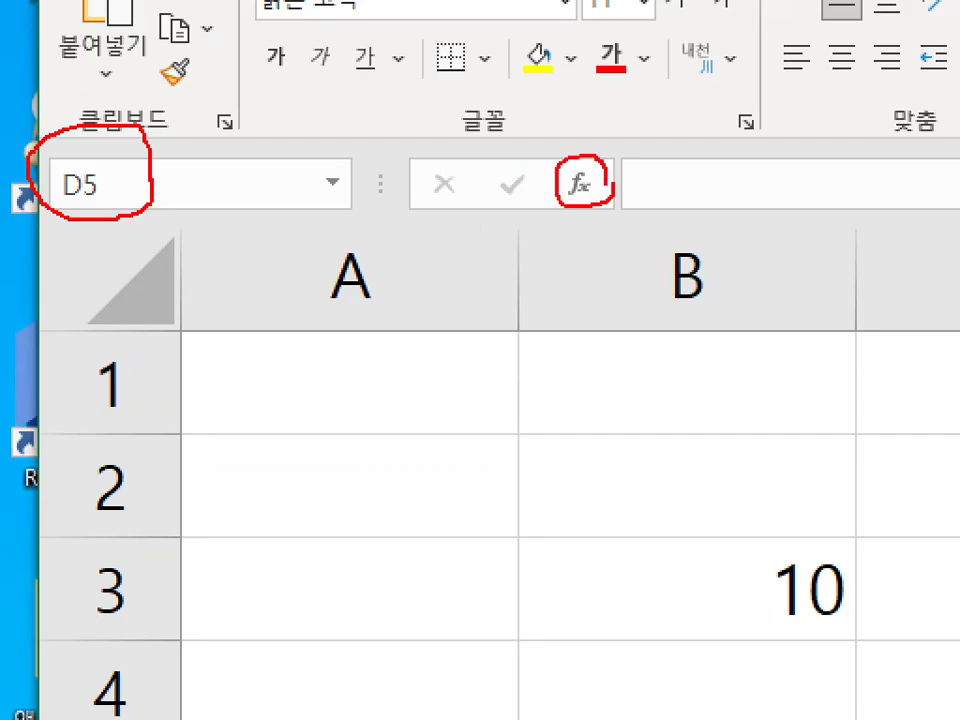
{"action": "mouse_move", "coordinate": [765, 180]}
{"action": "left_mouse_down"}
{"action": "mouse_move", "coordinate": [681, 203]}
{"action": "mouse_move", "coordinate": [768, 183]}
{"action": "left_mouse_up"}
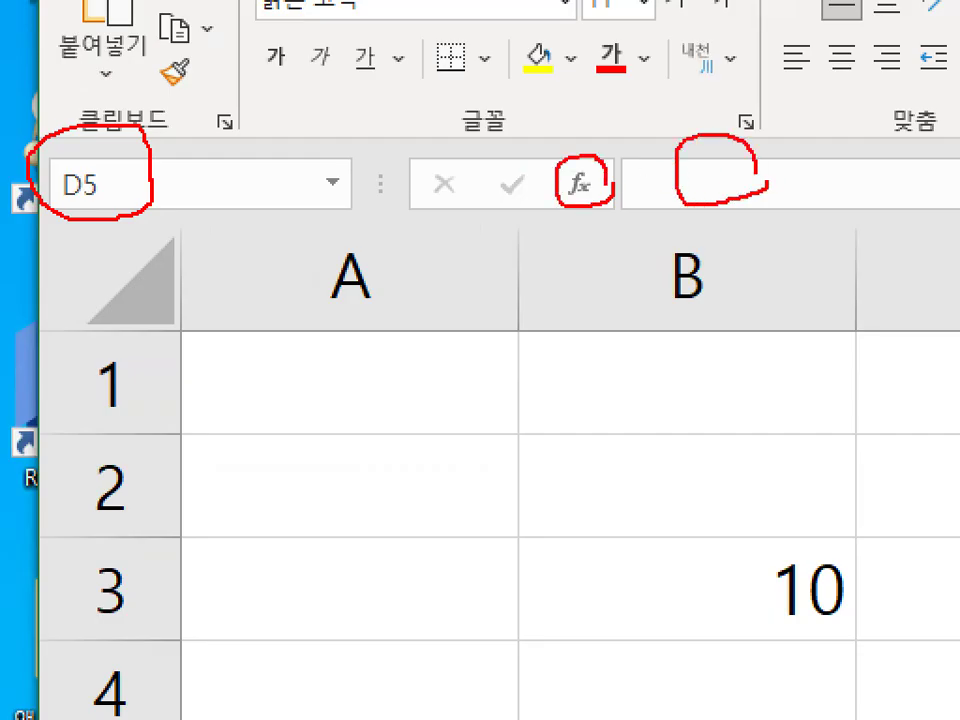
- Shorten the workbook window to examine the sheet tab area, stretch it back to full height, and select cell A2
{"action": "left_click_drag", "start_coordinate": [236, 658], "coordinate": [293, 397]}
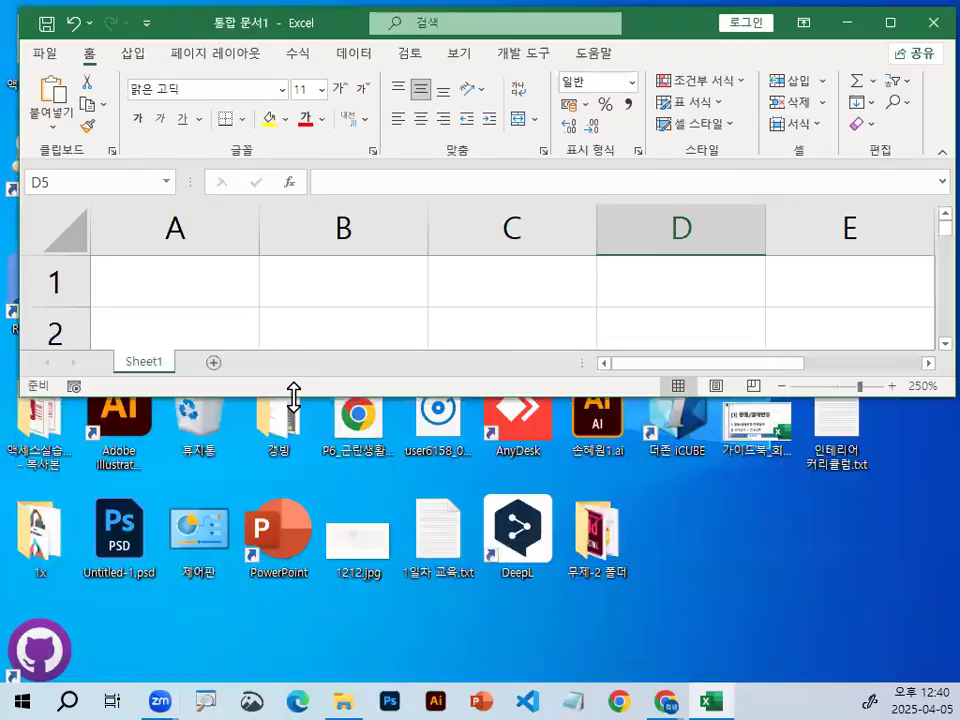
{"action": "mouse_move", "coordinate": [199, 359]}
{"action": "left_mouse_down"}
{"action": "mouse_move", "coordinate": [153, 376]}
{"action": "mouse_move", "coordinate": [182, 361]}
{"action": "left_mouse_up"}
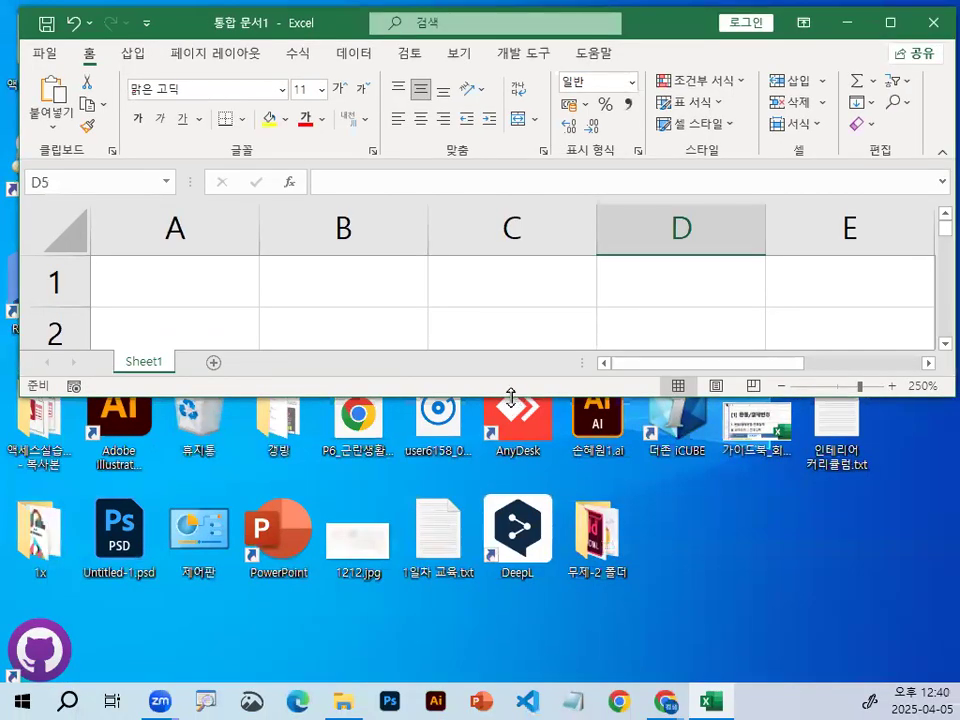
{"action": "double_click", "coordinate": [510, 397]}
{"action": "left_click", "coordinate": [251, 345]}
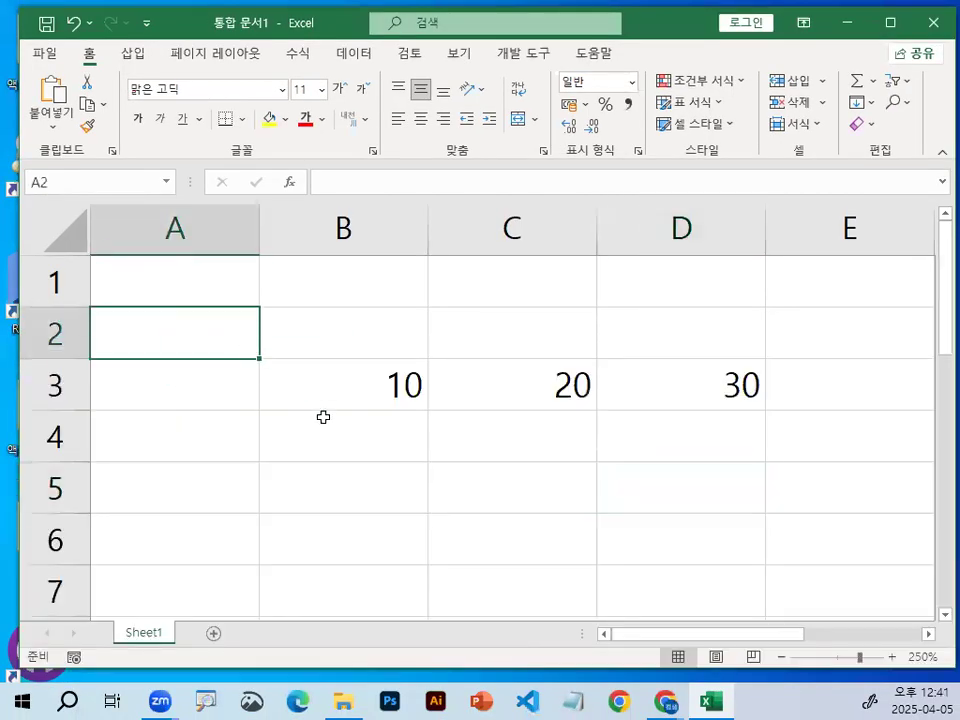
- Select the single cell A8, and extend the selection to the contiguous range A8:C12
{"action": "scroll", "coordinate": [280, 387], "scroll_direction": "down", "scroll_amount": 2}
{"action": "left_click", "coordinate": [178, 328]}
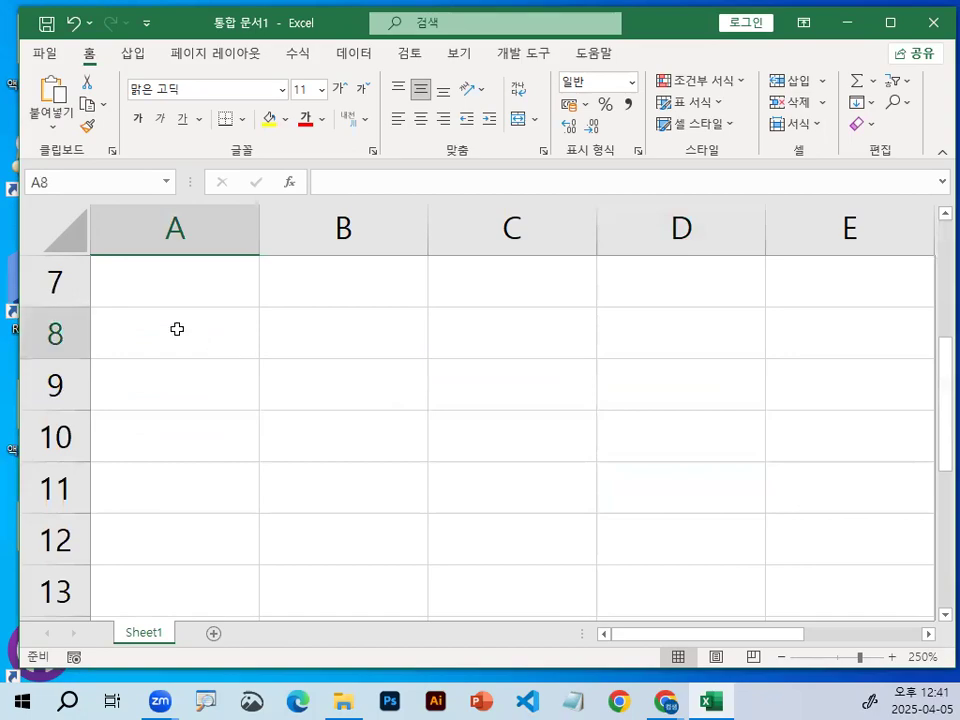
{"action": "mouse_move", "coordinate": [144, 318]}
{"action": "left_mouse_down"}
{"action": "mouse_move", "coordinate": [155, 340]}
{"action": "mouse_move", "coordinate": [282, 183]}
{"action": "left_mouse_up"}
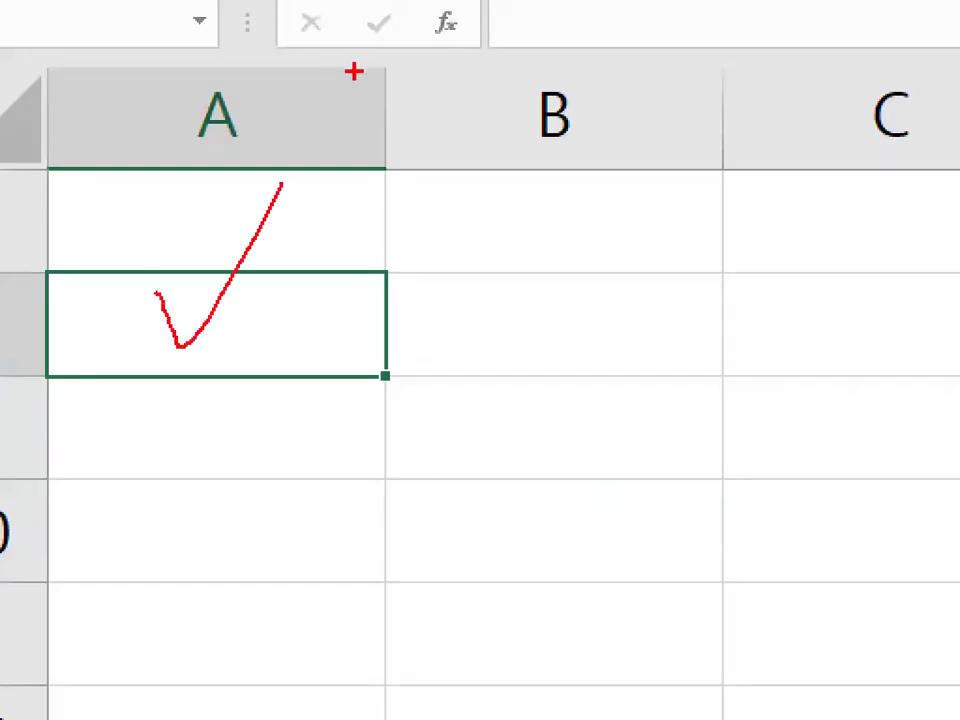
{"action": "key", "text": "e"}
{"action": "left_click_drag", "start_coordinate": [258, 342], "coordinate": [240, 268]}
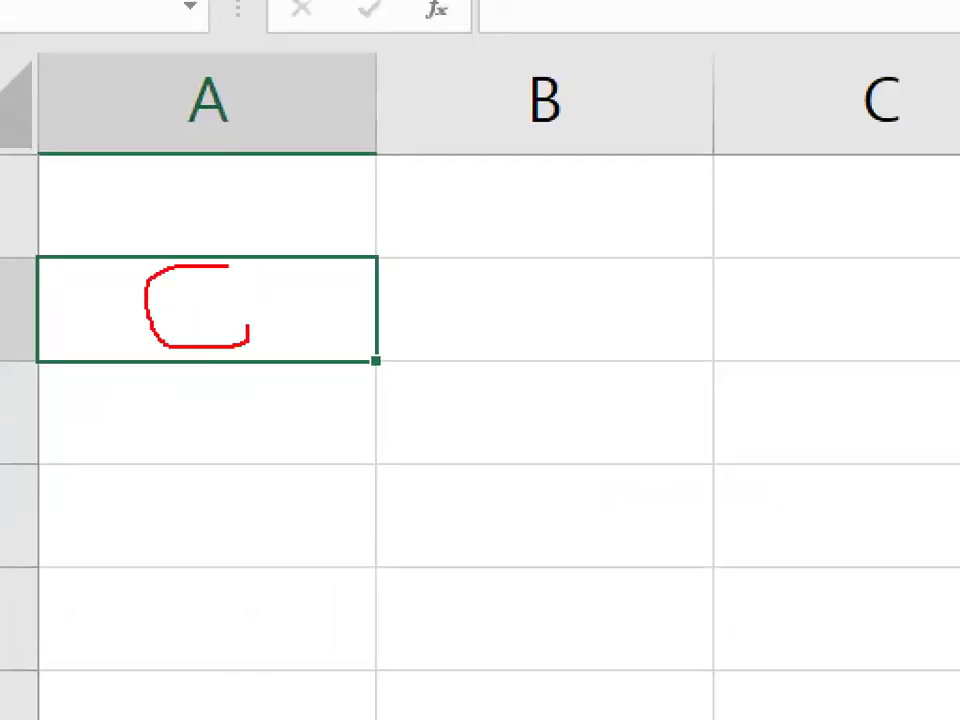
{"action": "mouse_move", "coordinate": [476, 193]}
{"action": "left_mouse_down"}
{"action": "mouse_move", "coordinate": [531, 195]}
{"action": "mouse_move", "coordinate": [567, 266]}
{"action": "left_mouse_up"}
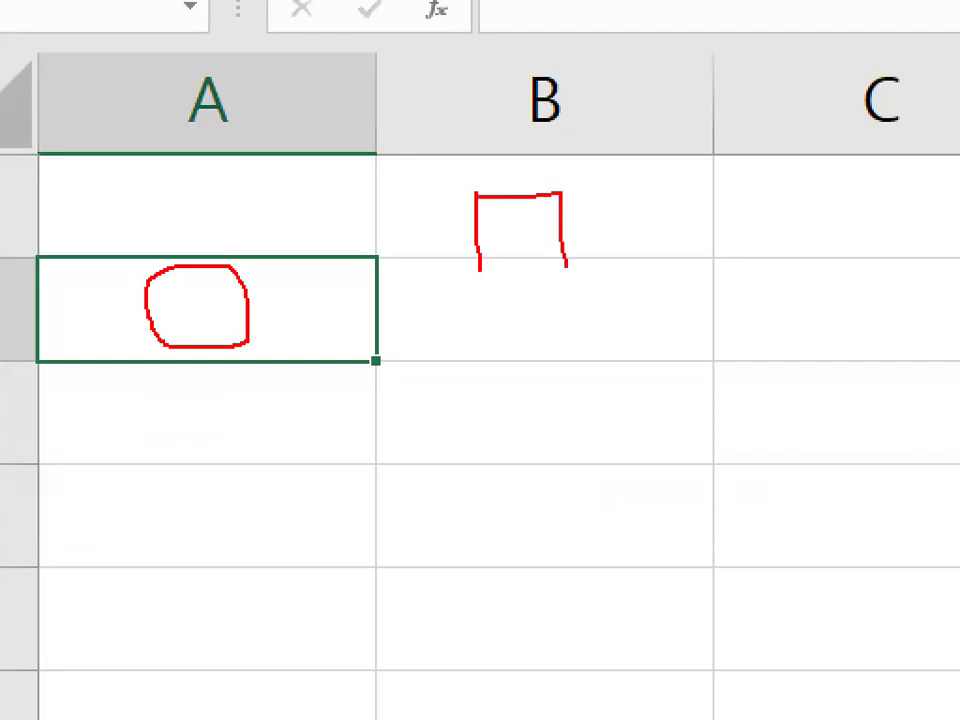
{"action": "mouse_move", "coordinate": [631, 264]}
{"action": "left_mouse_down"}
{"action": "mouse_move", "coordinate": [561, 382]}
{"action": "mouse_move", "coordinate": [482, 326]}
{"action": "mouse_move", "coordinate": [413, 324]}
{"action": "mouse_move", "coordinate": [487, 265]}
{"action": "left_mouse_up"}
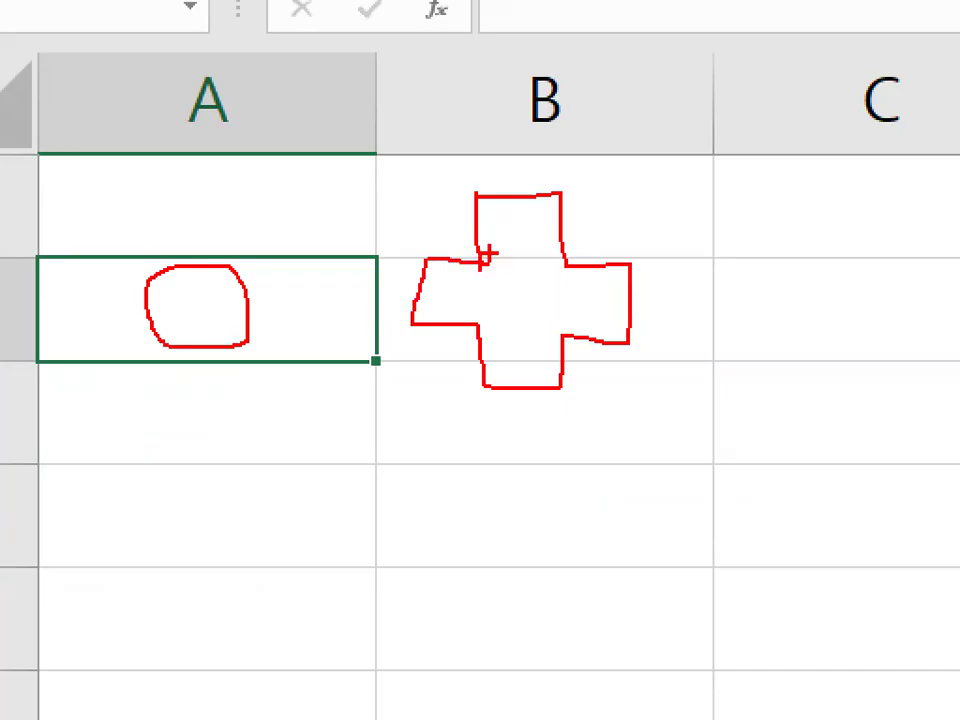
{"action": "mouse_move", "coordinate": [203, 338]}
{"action": "left_mouse_down"}
{"action": "mouse_move", "coordinate": [210, 311]}
{"action": "mouse_move", "coordinate": [587, 480]}
{"action": "mouse_move", "coordinate": [598, 462]}
{"action": "left_mouse_up"}
{"action": "key", "text": "Escape"}
{"action": "left_click_drag", "start_coordinate": [146, 321], "coordinate": [501, 512]}
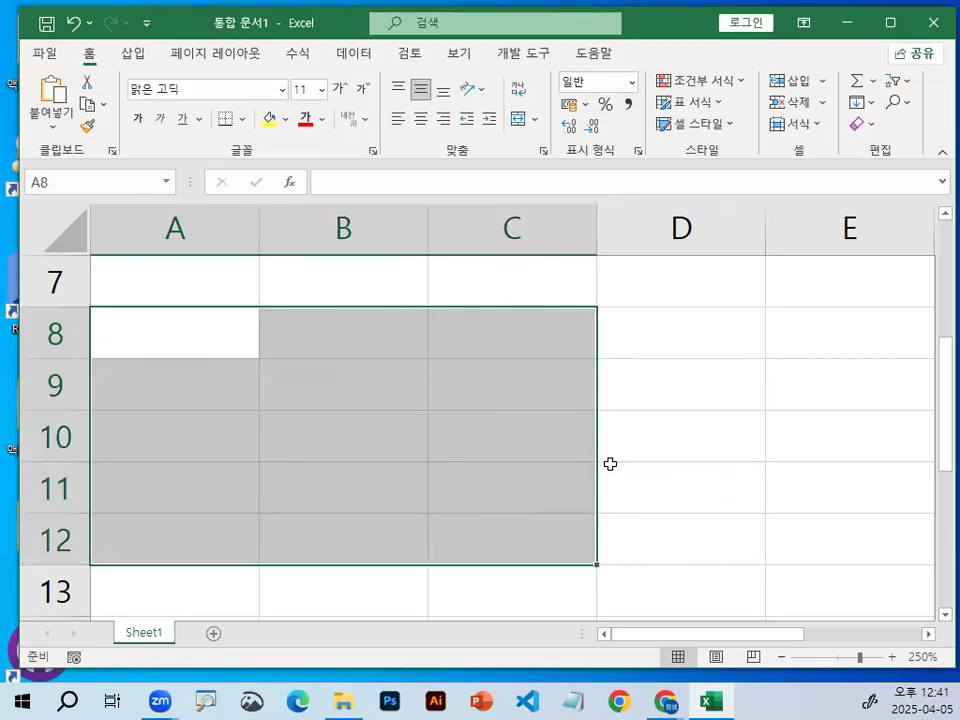
- Replace the selection with A8:C11, and add the non-adjacent cells B13 and C15 and the range E12:E14 to it
{"action": "left_click", "coordinate": [696, 340]}
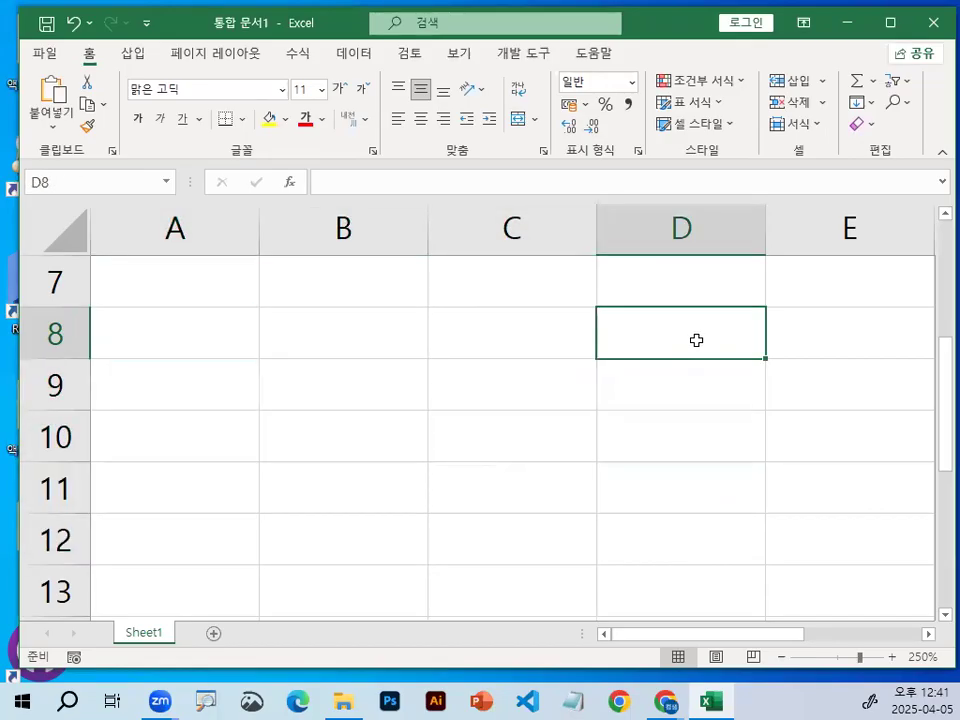
{"action": "left_click_drag", "start_coordinate": [156, 329], "coordinate": [437, 468]}
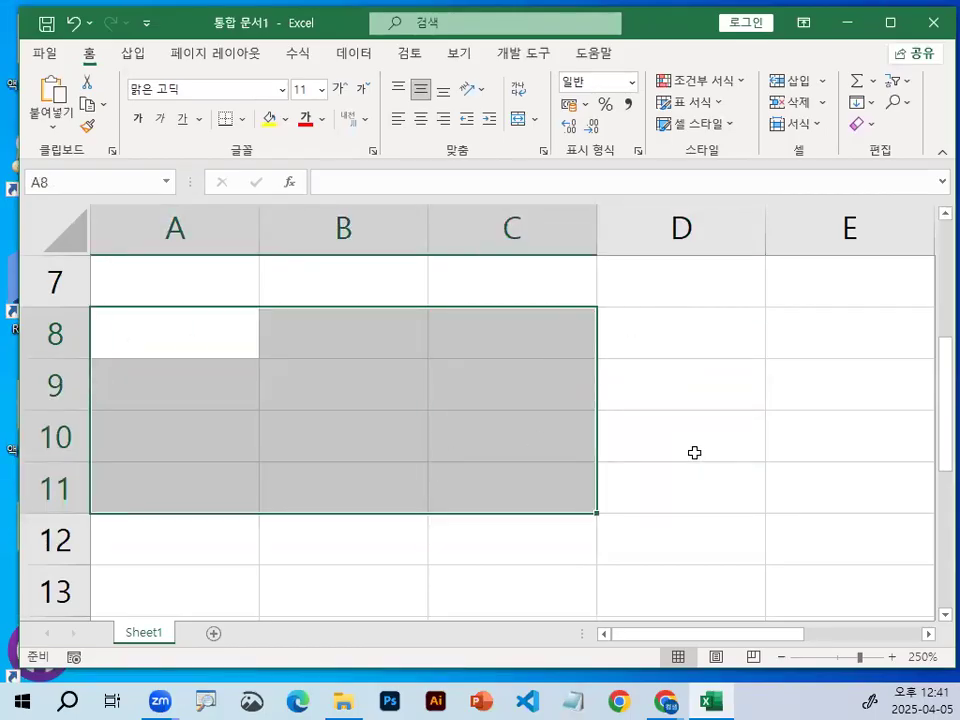
{"action": "scroll", "coordinate": [698, 450], "scroll_direction": "down", "scroll_amount": 1}
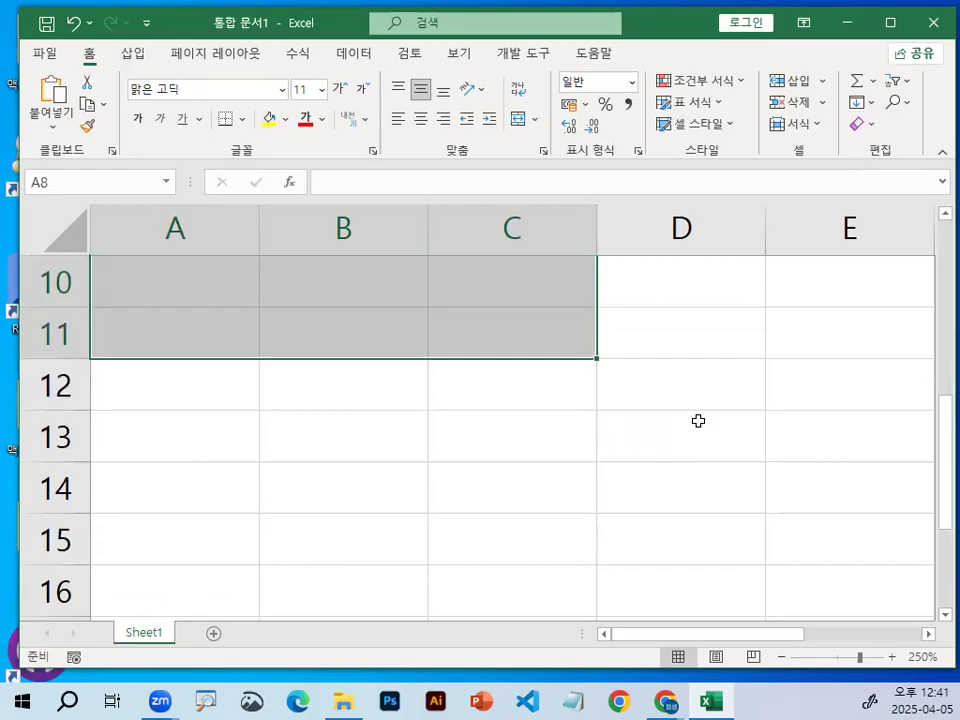
{"action": "left_click", "coordinate": [298, 436], "text": "ctrl"}
{"action": "left_click", "coordinate": [527, 540], "text": "ctrl"}
{"action": "left_click_drag", "start_coordinate": [815, 385], "coordinate": [791, 467]}
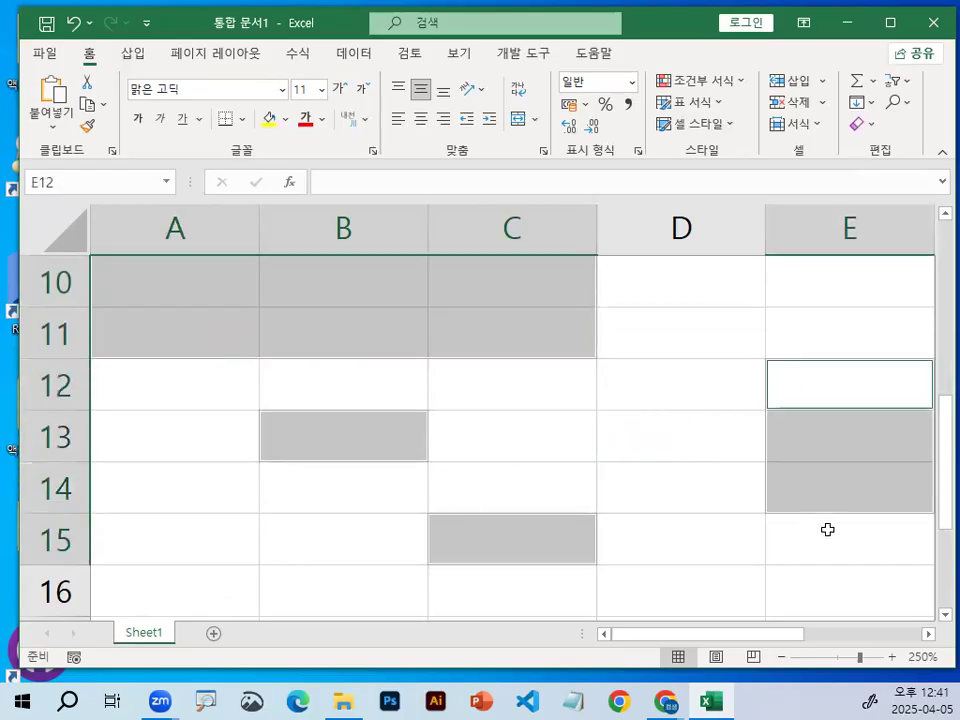
{"action": "left_click_drag", "start_coordinate": [411, 278], "coordinate": [465, 270]}
{"action": "left_click_drag", "start_coordinate": [367, 387], "coordinate": [418, 404]}
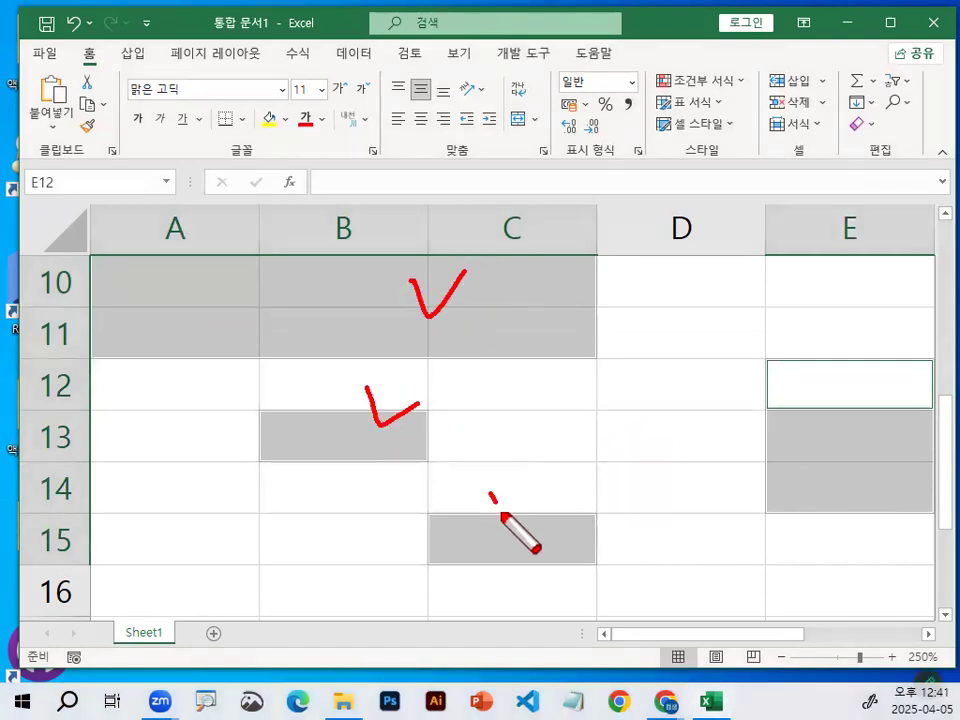
{"action": "left_click_drag", "start_coordinate": [490, 492], "coordinate": [578, 489]}
{"action": "left_click_drag", "start_coordinate": [788, 385], "coordinate": [802, 438]}
{"action": "left_click_drag", "start_coordinate": [835, 399], "coordinate": [846, 378]}
{"action": "mouse_move", "coordinate": [538, 351]}
{"action": "left_mouse_down"}
{"action": "mouse_move", "coordinate": [541, 410]}
{"action": "mouse_move", "coordinate": [583, 386]}
{"action": "mouse_move", "coordinate": [575, 405]}
{"action": "mouse_move", "coordinate": [630, 372]}
{"action": "mouse_move", "coordinate": [645, 410]}
{"action": "left_mouse_up"}
{"action": "left_click_drag", "start_coordinate": [451, 440], "coordinate": [711, 449]}
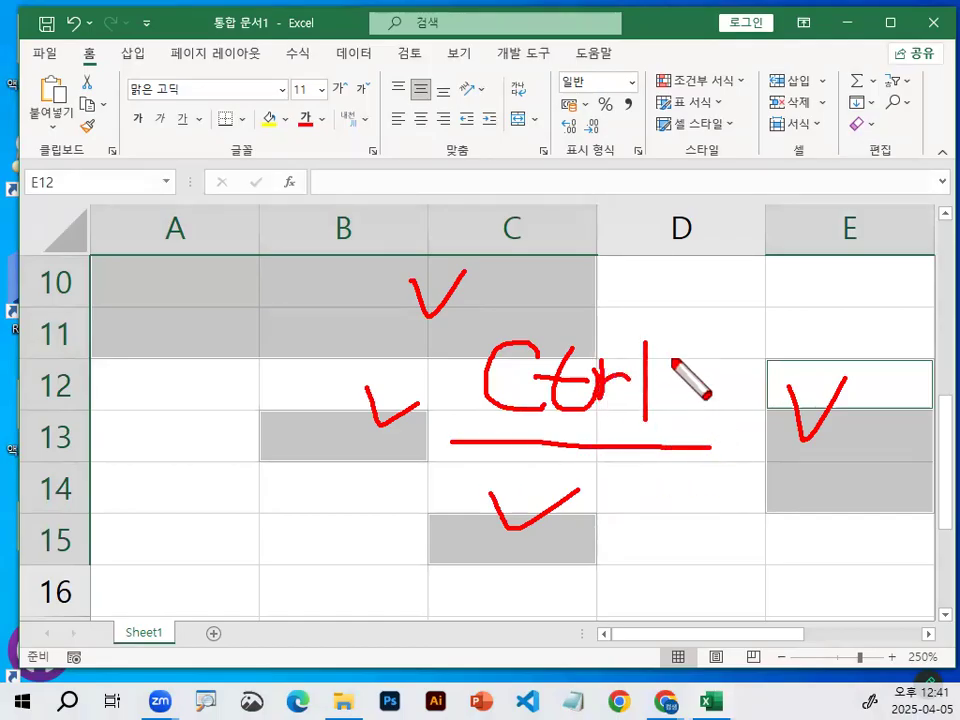
{"action": "key", "text": "Escape"}
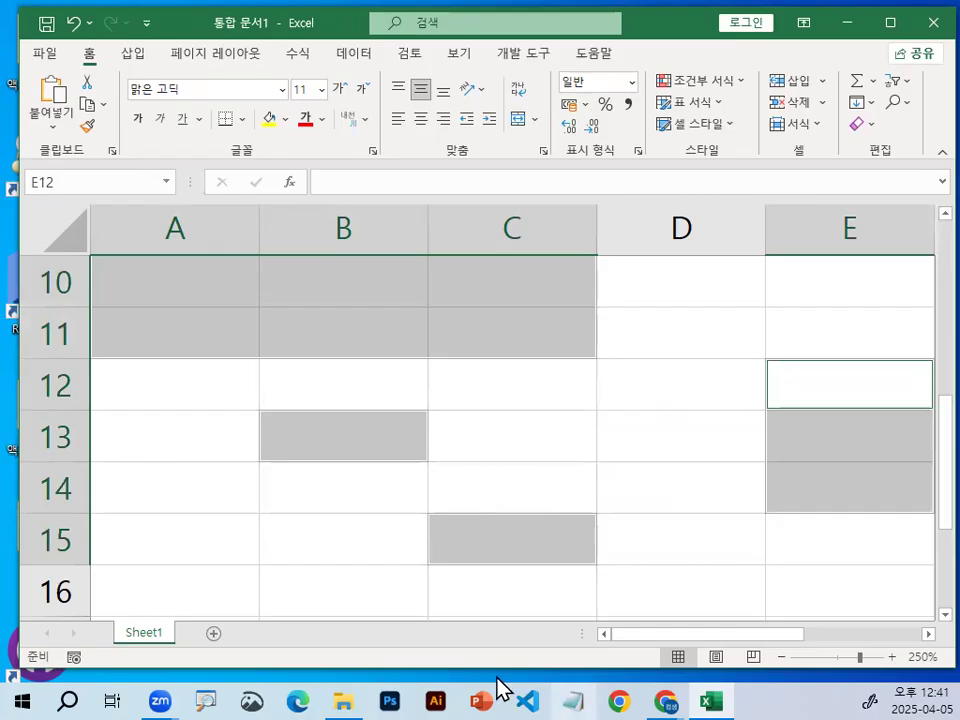
- Clear the multiple selection by selecting a single cell, and select the range A11:B12
{"action": "left_click", "coordinate": [462, 375]}
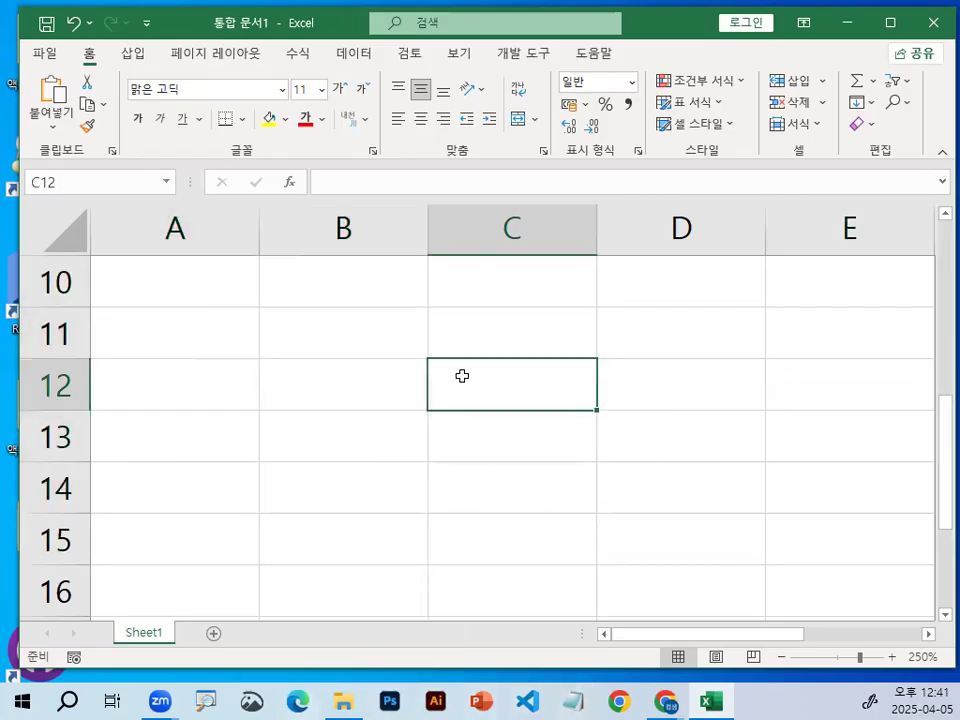
{"action": "left_click", "coordinate": [216, 295]}
{"action": "left_click_drag", "start_coordinate": [216, 329], "coordinate": [384, 394]}
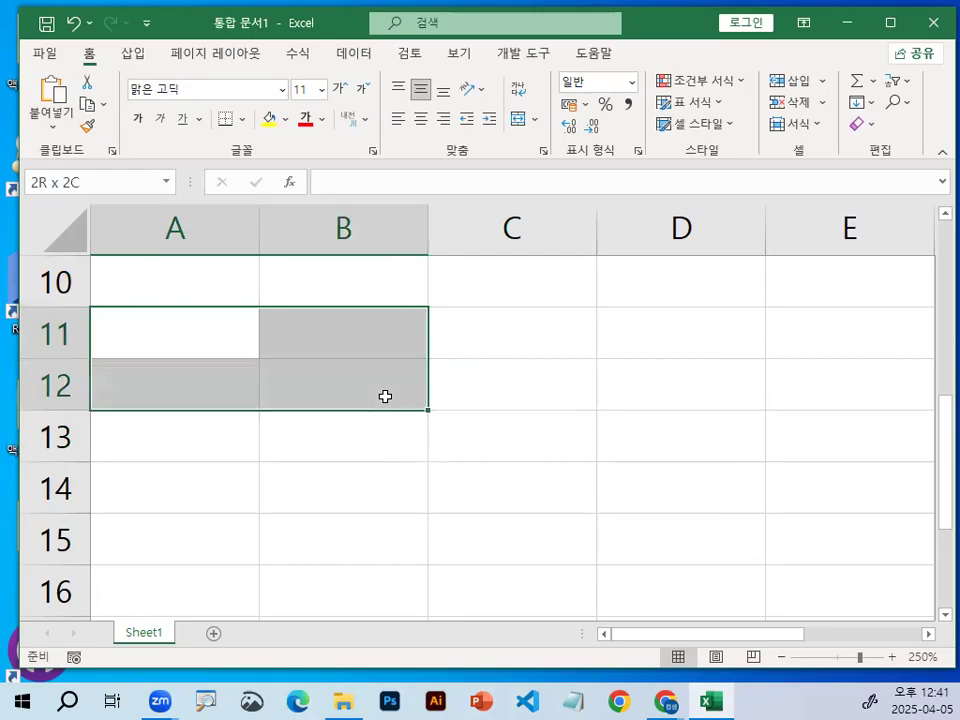
- Select the range A11:A13 and add the non-adjacent cells C11, D11, D14 and C14 to the selection
{"action": "left_click", "coordinate": [525, 341]}
{"action": "left_click_drag", "start_coordinate": [135, 340], "coordinate": [246, 430]}
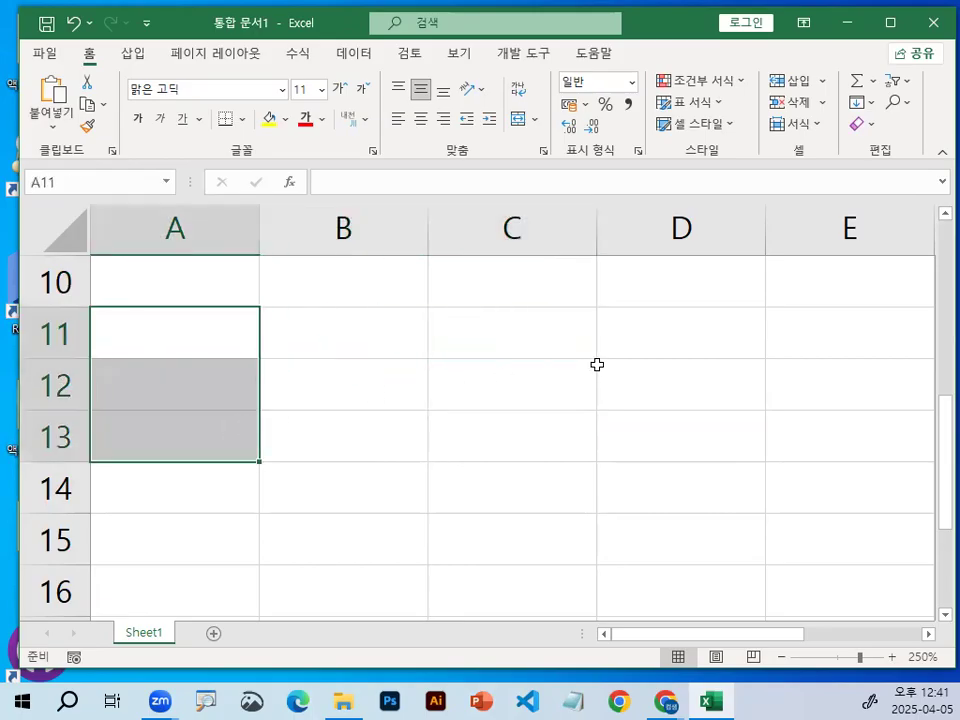
{"action": "left_click", "coordinate": [531, 345], "text": "ctrl"}
{"action": "left_click", "coordinate": [680, 335], "text": "ctrl"}
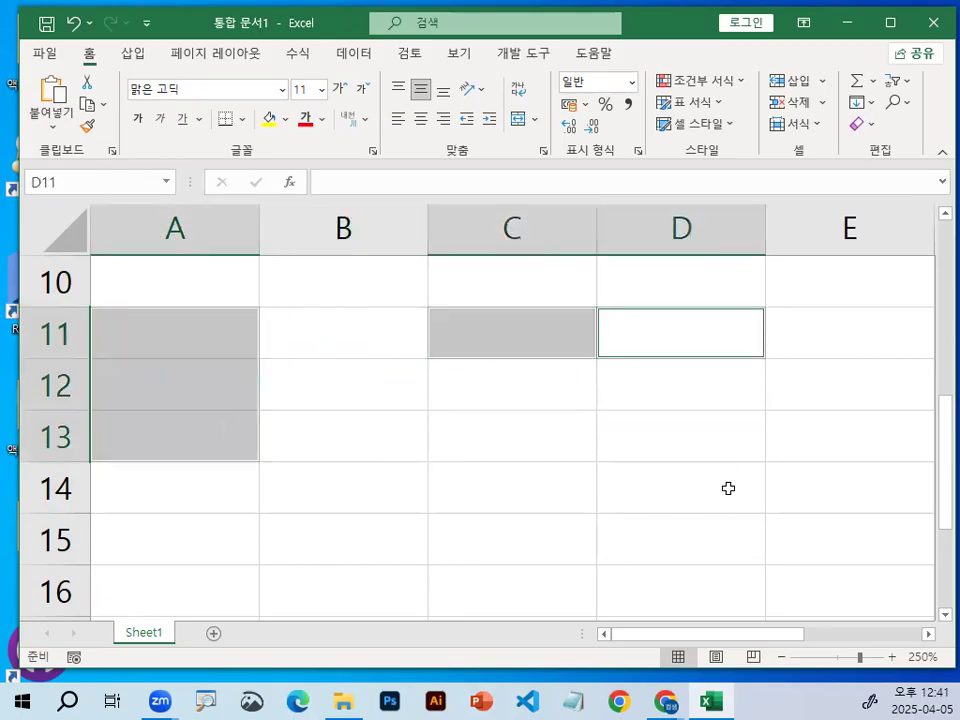
{"action": "left_click", "coordinate": [729, 486], "text": "ctrl"}
{"action": "left_click", "coordinate": [533, 503], "text": "ctrl"}
- Clear the multiple selection by selecting single cell C12, and select B12, B13 and C11 one at a time
{"action": "left_click", "coordinate": [558, 402]}
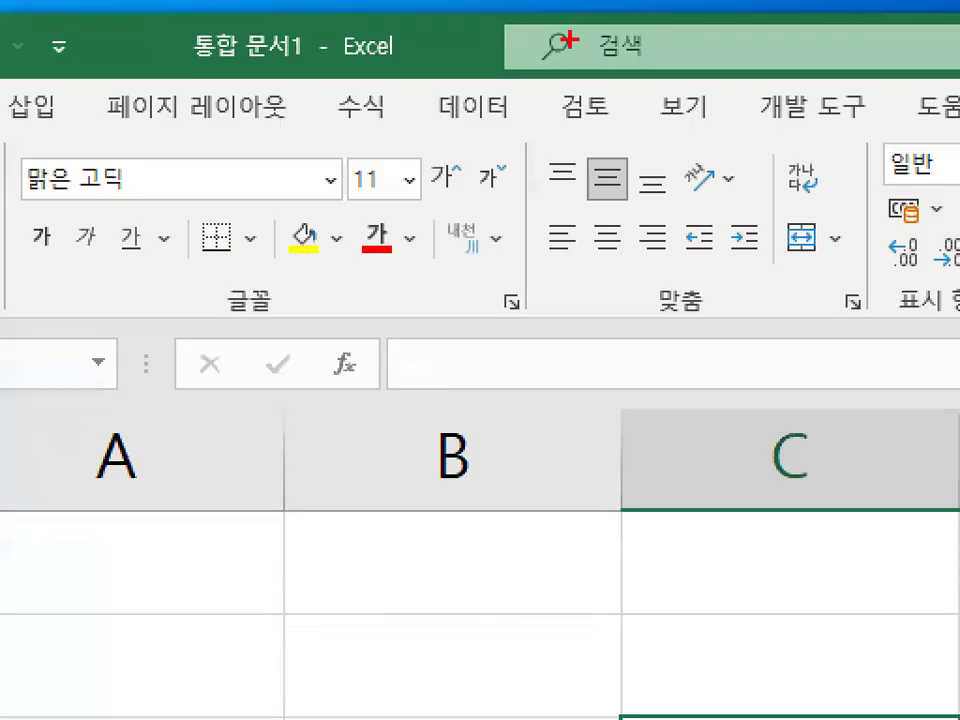
{"action": "mouse_move", "coordinate": [584, 68]}
{"action": "left_mouse_down"}
{"action": "mouse_move", "coordinate": [45, 188]}
{"action": "mouse_move", "coordinate": [480, 152]}
{"action": "left_mouse_up"}
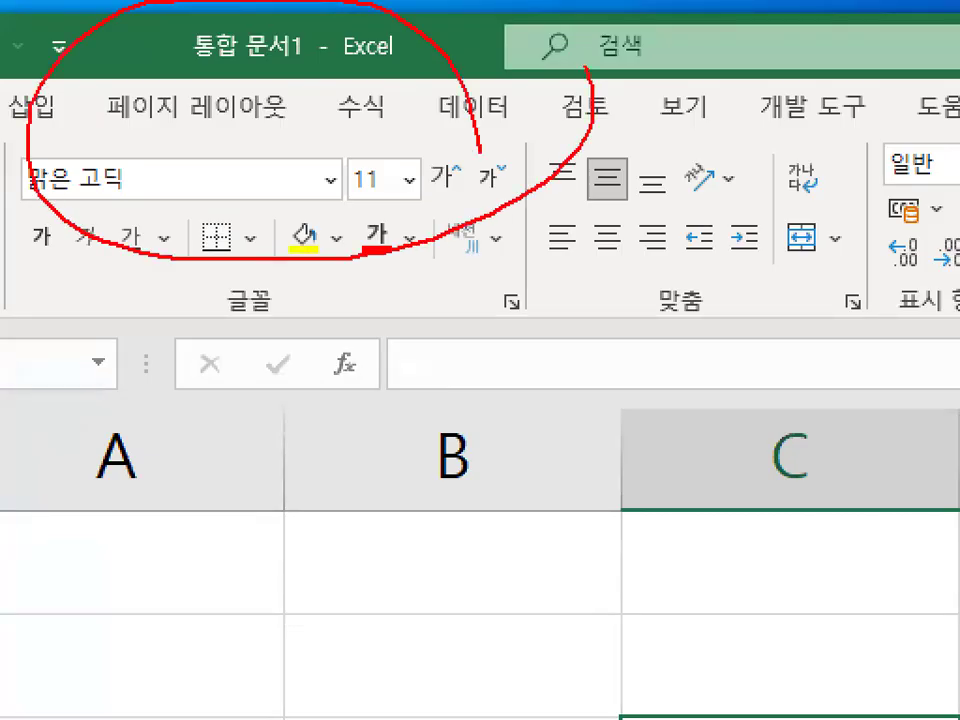
{"action": "key", "text": "Escape"}
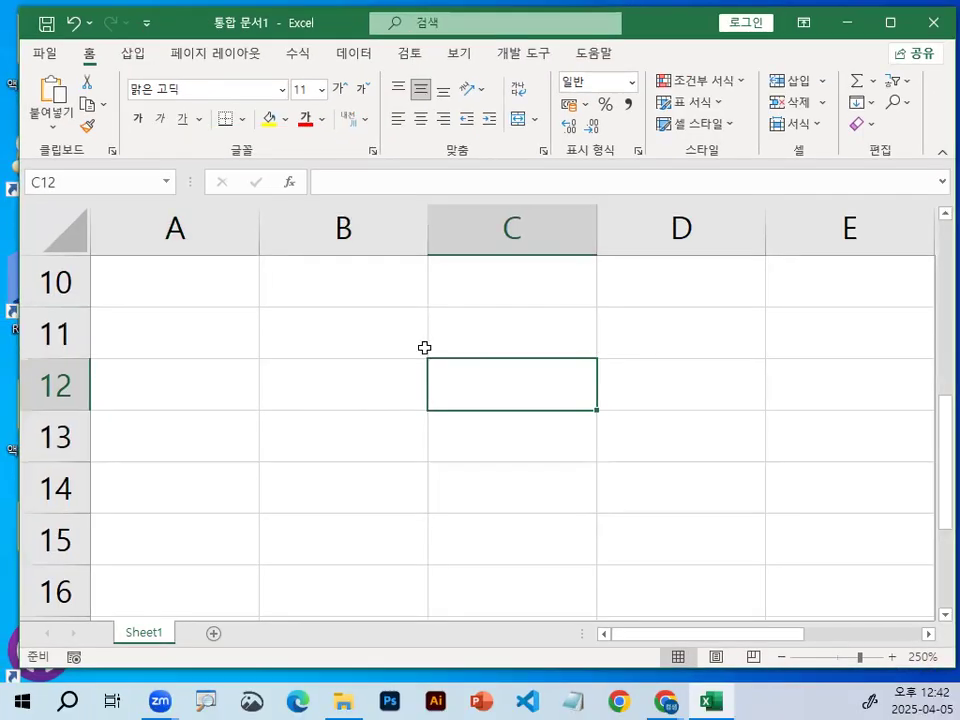
{"action": "left_click", "coordinate": [360, 362]}
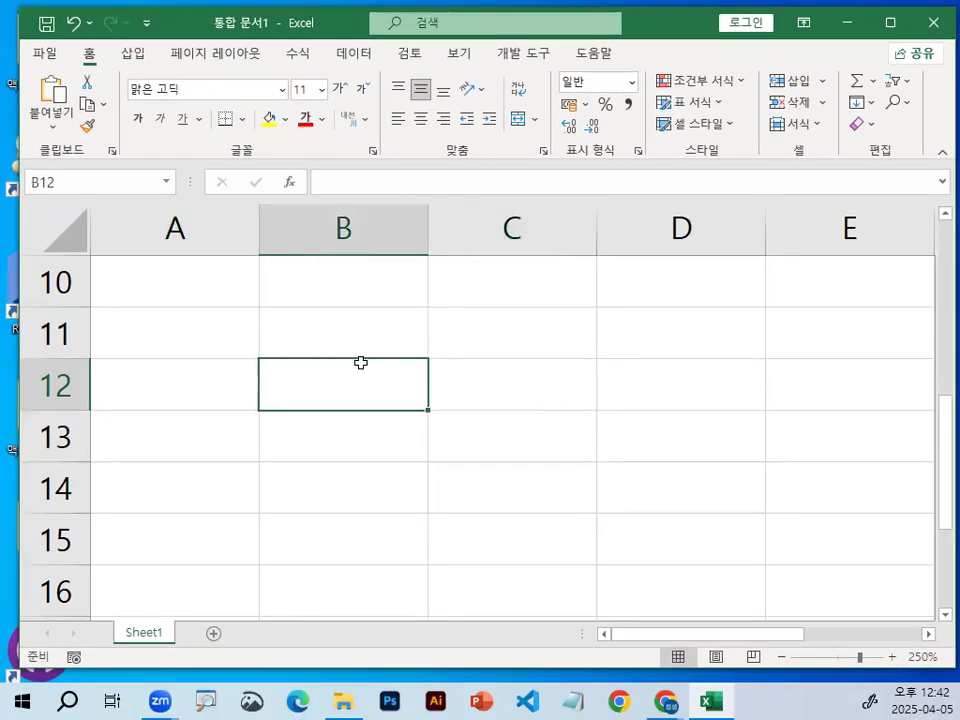
{"action": "left_click", "coordinate": [297, 433]}
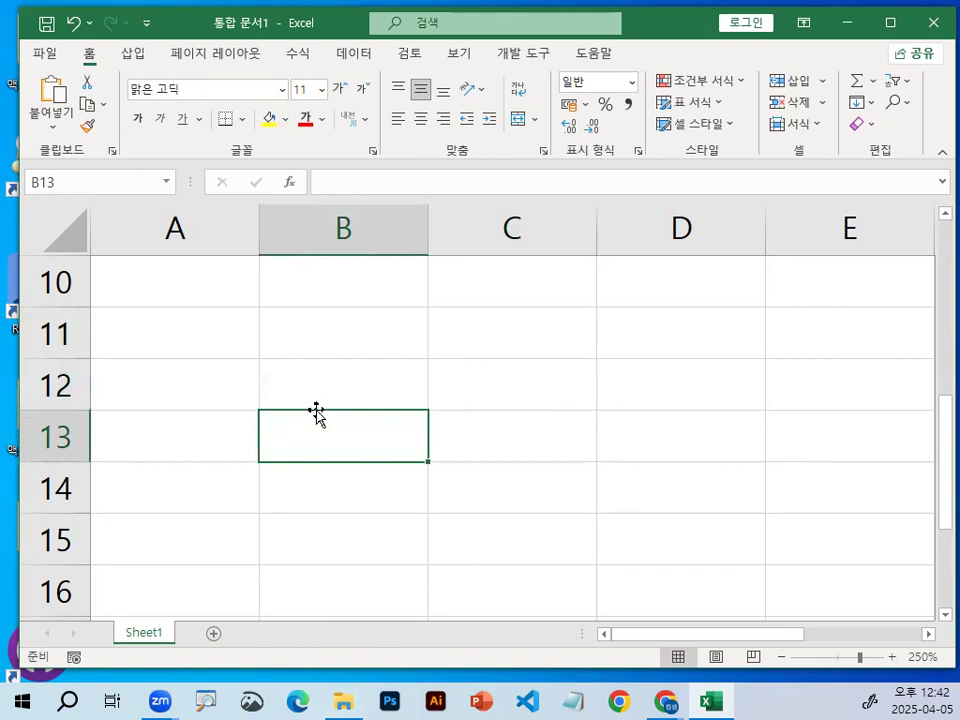
{"action": "left_click", "coordinate": [529, 340]}
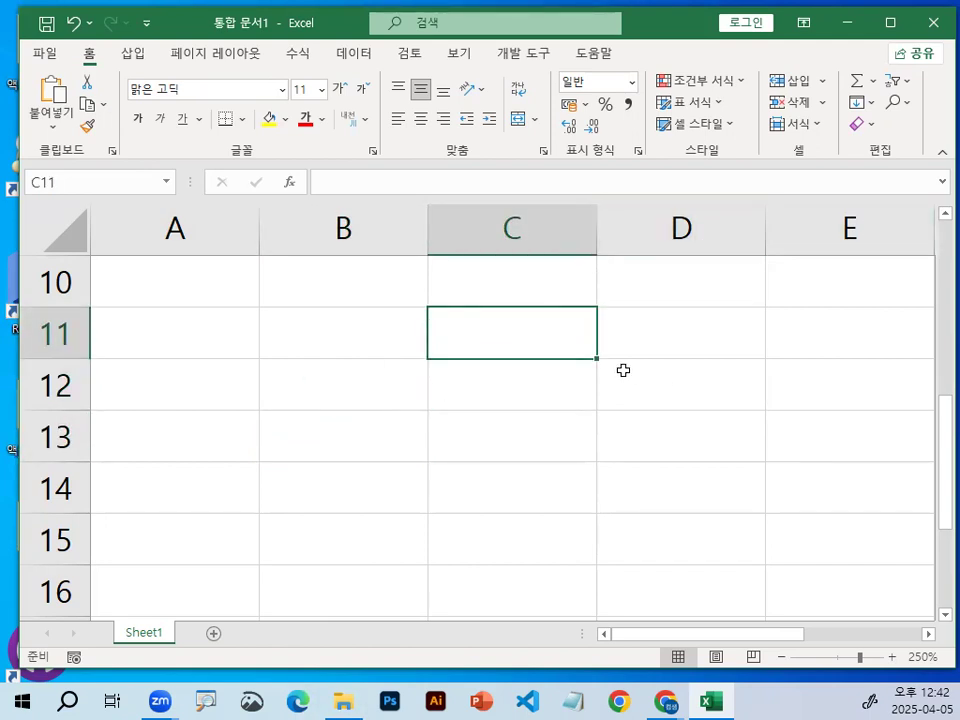
- Close the blank workbook without saving its changes, keeping Excel open
{"action": "left_click", "coordinate": [45, 53]}
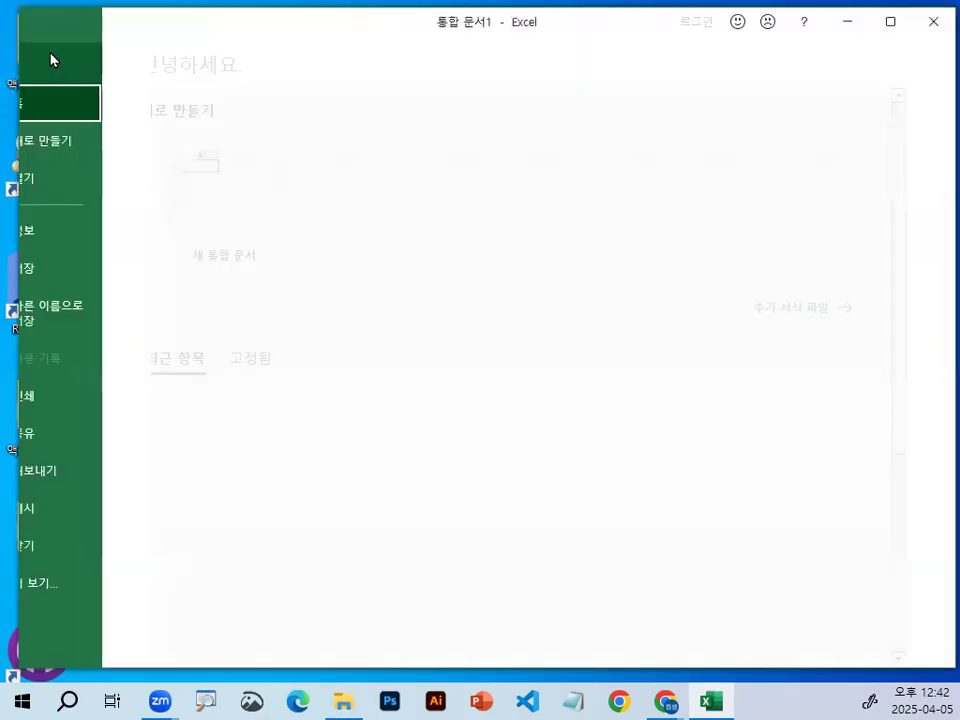
{"action": "left_click", "coordinate": [100, 553]}
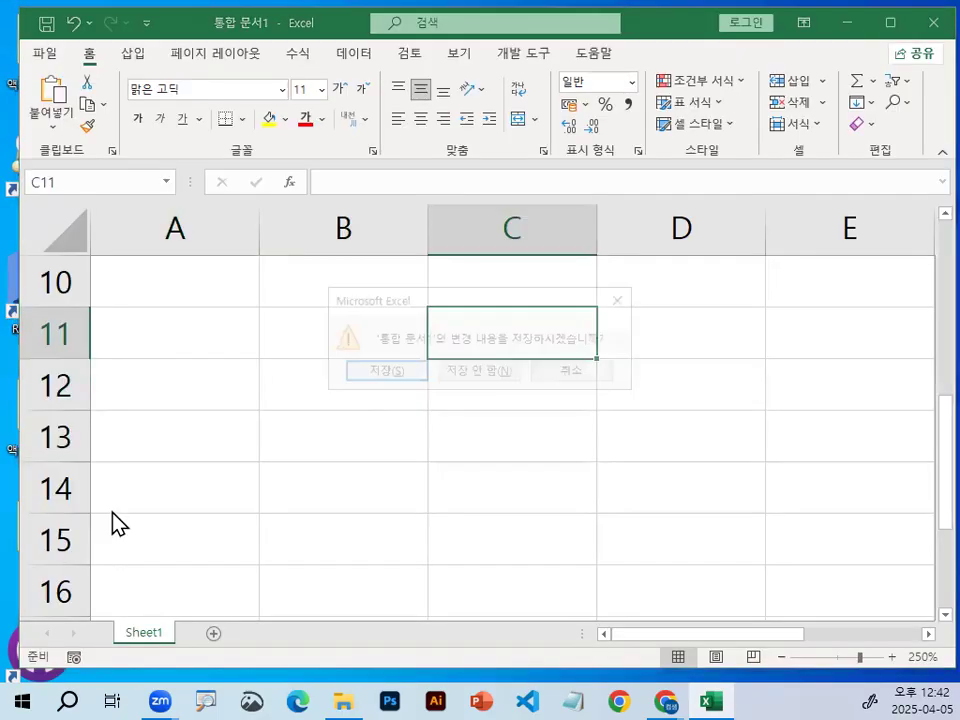
{"action": "left_click", "coordinate": [506, 385]}
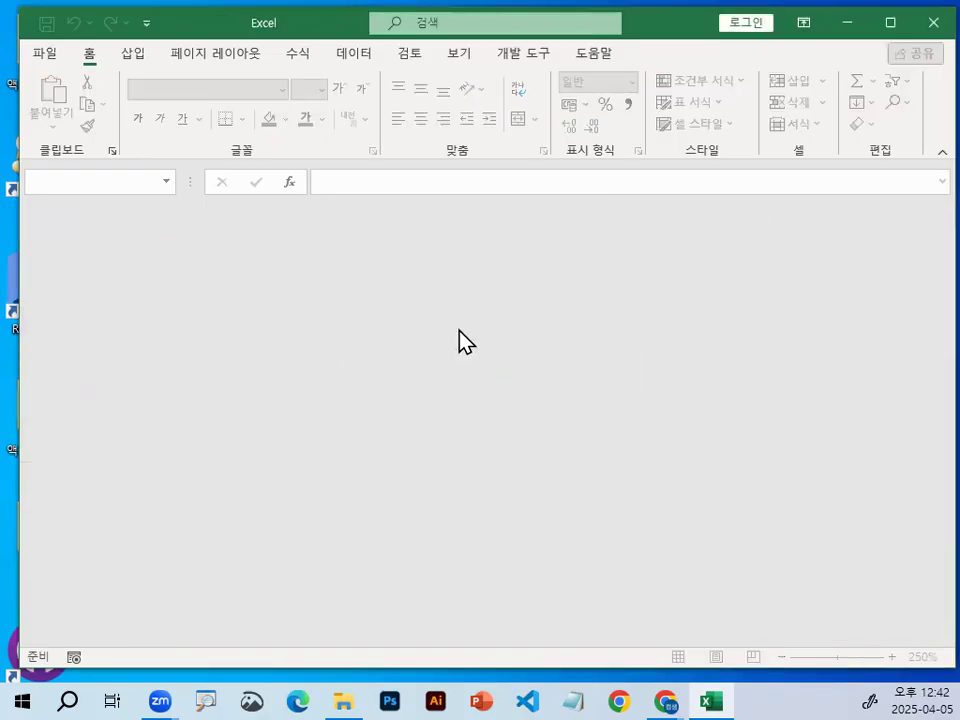
- Bring up the dialog for browsing the computer for an existing workbook to open
{"action": "left_click_drag", "start_coordinate": [285, 30], "coordinate": [280, 27]}
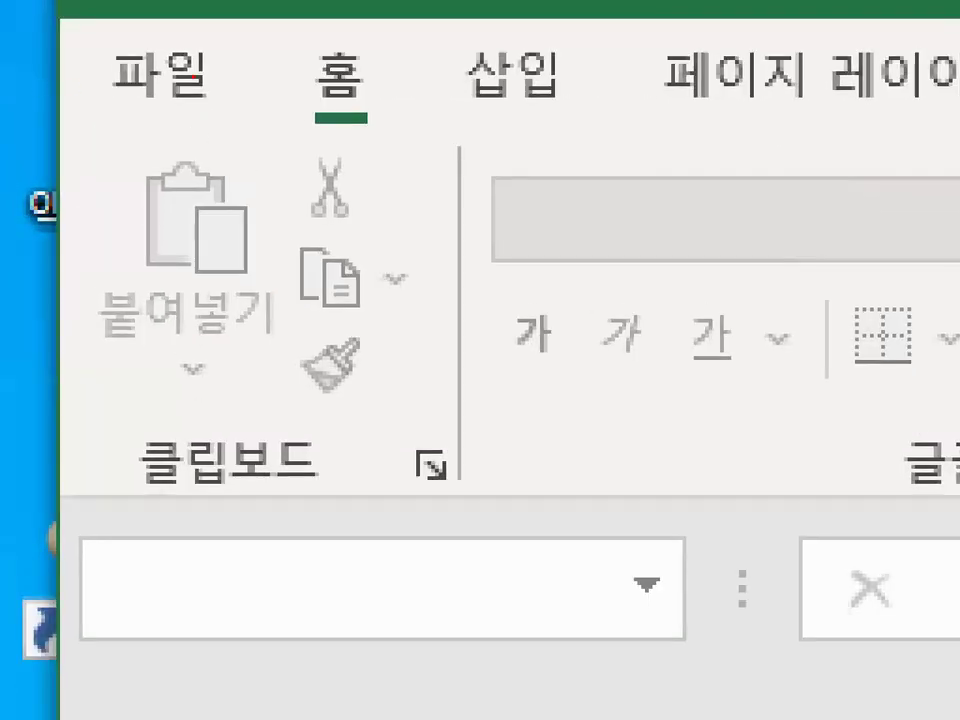
{"action": "mouse_move", "coordinate": [228, 88]}
{"action": "left_mouse_down"}
{"action": "mouse_move", "coordinate": [197, 120]}
{"action": "mouse_move", "coordinate": [185, 8]}
{"action": "mouse_move", "coordinate": [250, 75]}
{"action": "left_mouse_up"}
{"action": "left_click_drag", "start_coordinate": [383, 85], "coordinate": [290, 40]}
{"action": "mouse_move", "coordinate": [660, 98]}
{"action": "left_mouse_down"}
{"action": "mouse_move", "coordinate": [488, 115]}
{"action": "mouse_move", "coordinate": [576, 84]}
{"action": "left_mouse_up"}
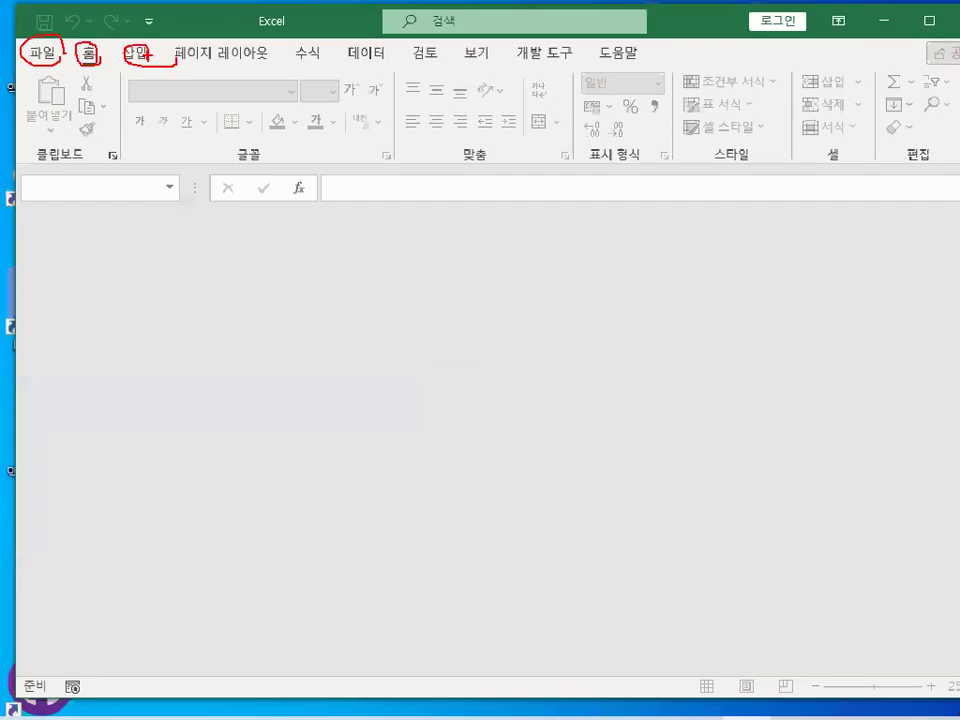
{"action": "left_click", "coordinate": [36, 50]}
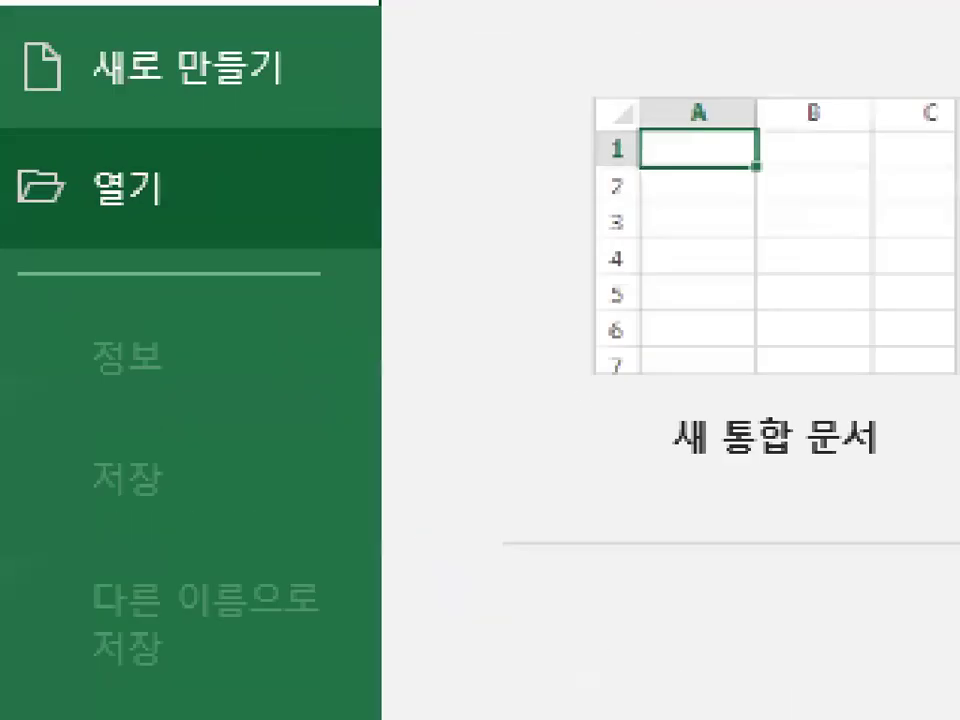
{"action": "mouse_move", "coordinate": [124, 210]}
{"action": "left_mouse_down"}
{"action": "mouse_move", "coordinate": [175, 196]}
{"action": "mouse_move", "coordinate": [115, 196]}
{"action": "left_mouse_up"}
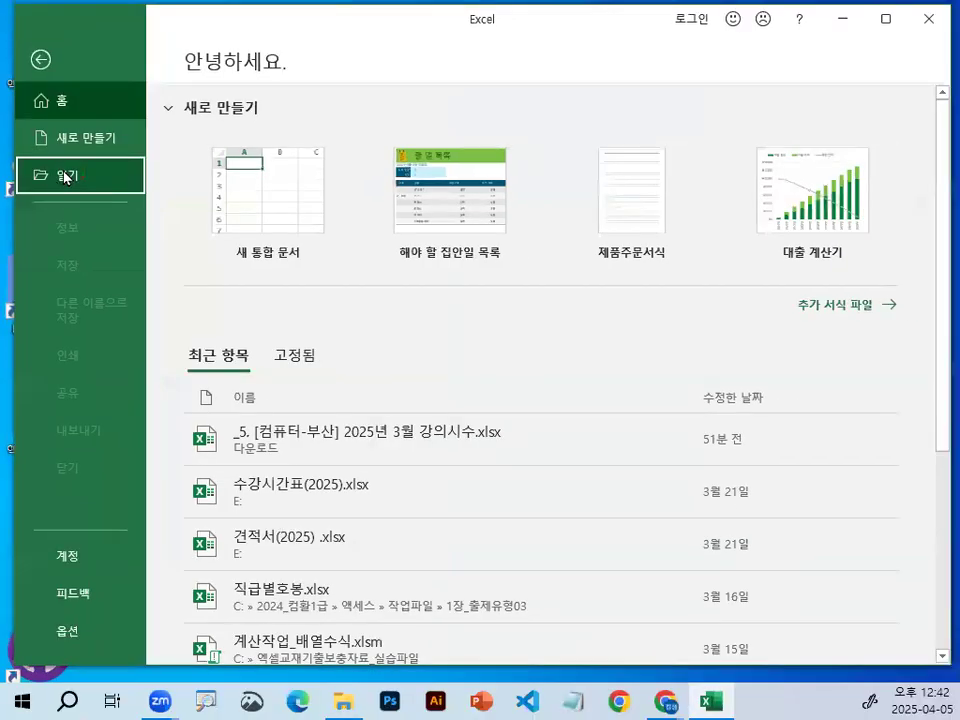
{"action": "left_click", "coordinate": [80, 183]}
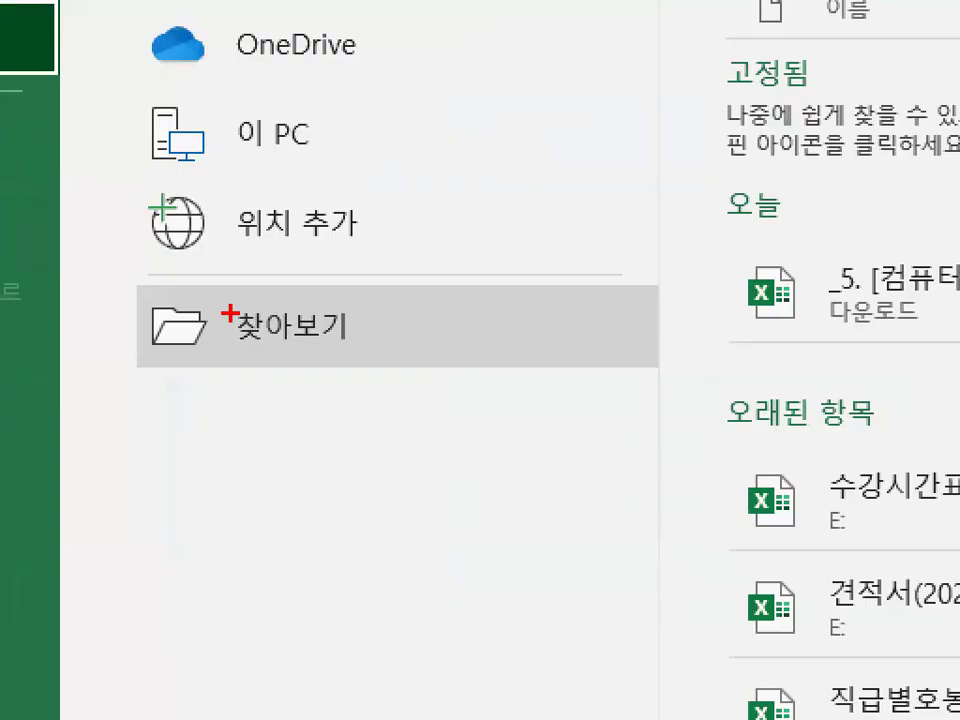
{"action": "mouse_move", "coordinate": [381, 327]}
{"action": "left_mouse_down"}
{"action": "mouse_move", "coordinate": [349, 354]}
{"action": "mouse_move", "coordinate": [366, 328]}
{"action": "left_mouse_up"}
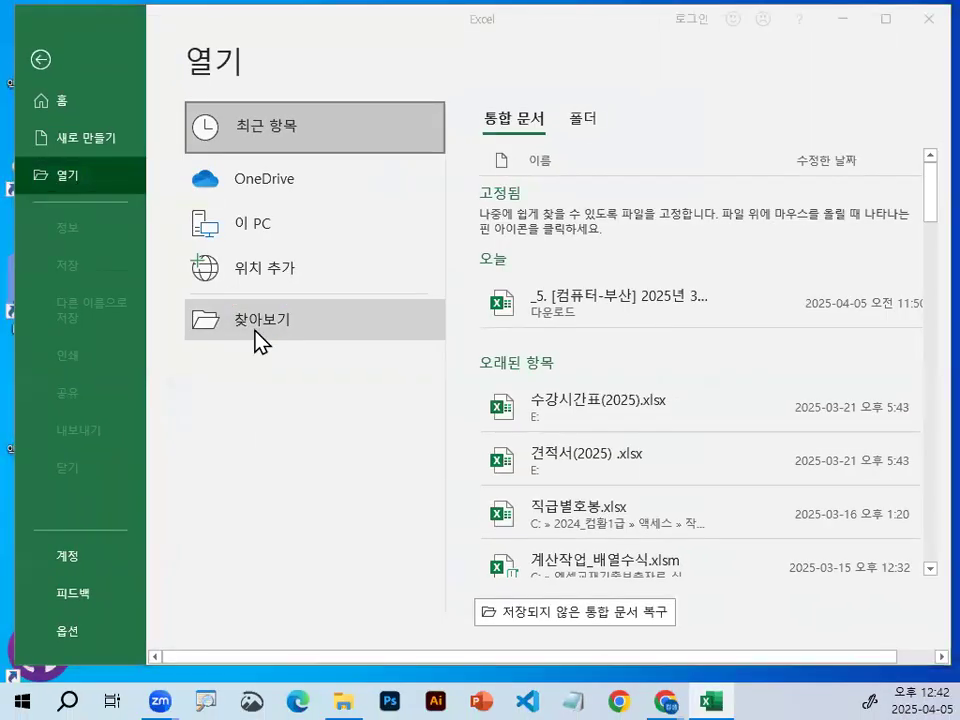
{"action": "left_click", "coordinate": [257, 335]}
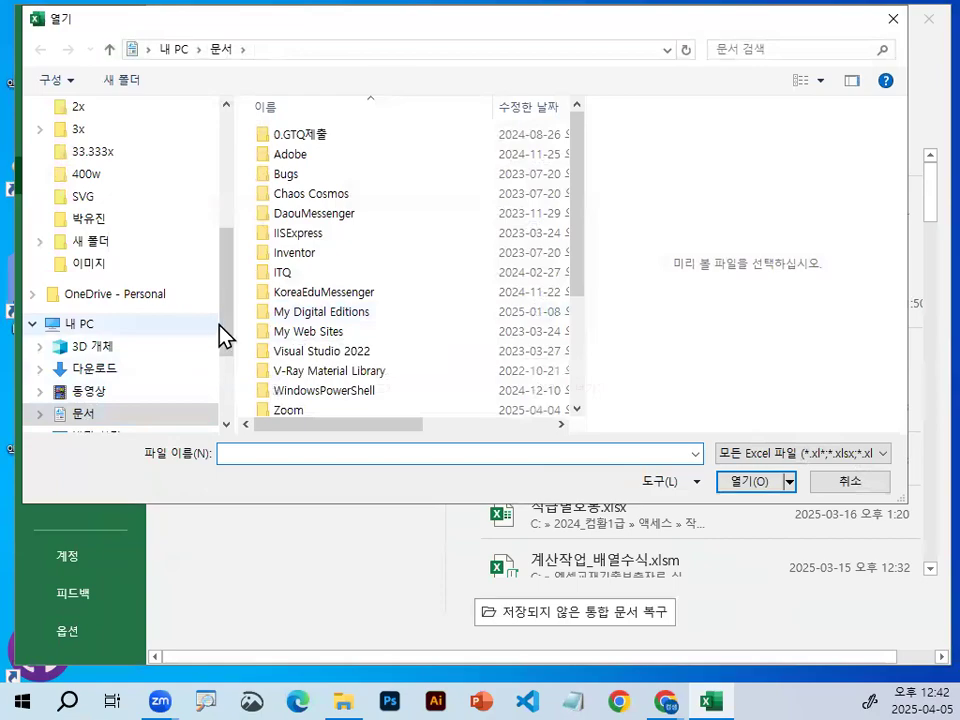
- Show the contents of local disk C: in the file-opening dialog
{"action": "left_click_drag", "start_coordinate": [219, 325], "coordinate": [221, 424]}
{"action": "left_click_drag", "start_coordinate": [20, 368], "coordinate": [311, 362]}
{"action": "left_click_drag", "start_coordinate": [367, 28], "coordinate": [361, 462]}
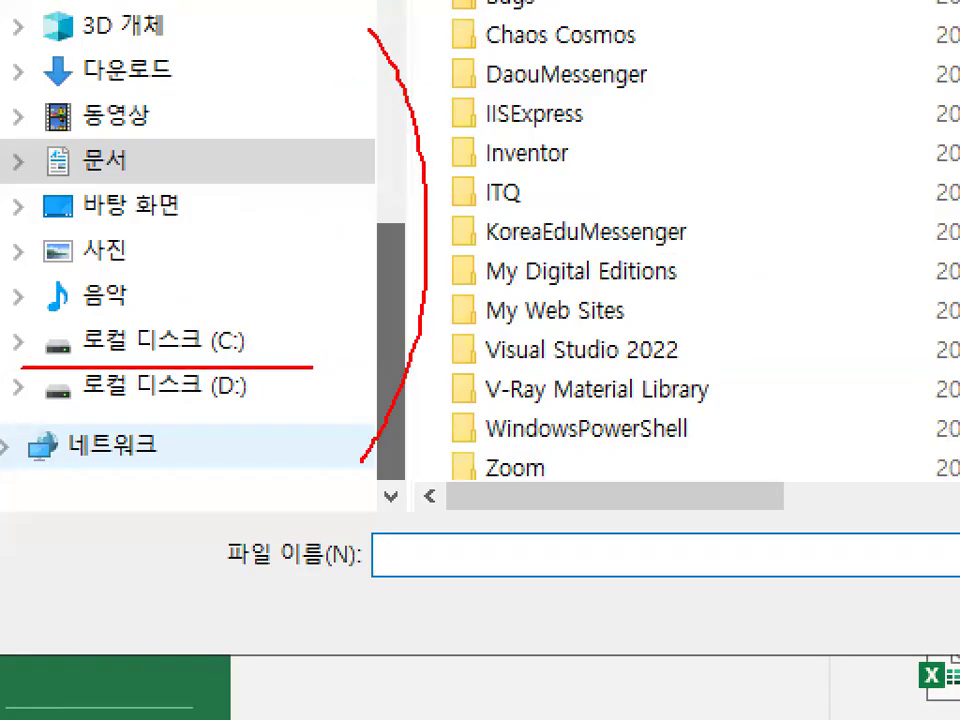
{"action": "mouse_move", "coordinate": [236, 352]}
{"action": "left_mouse_down"}
{"action": "mouse_move", "coordinate": [80, 334]}
{"action": "mouse_move", "coordinate": [243, 346]}
{"action": "left_mouse_up"}
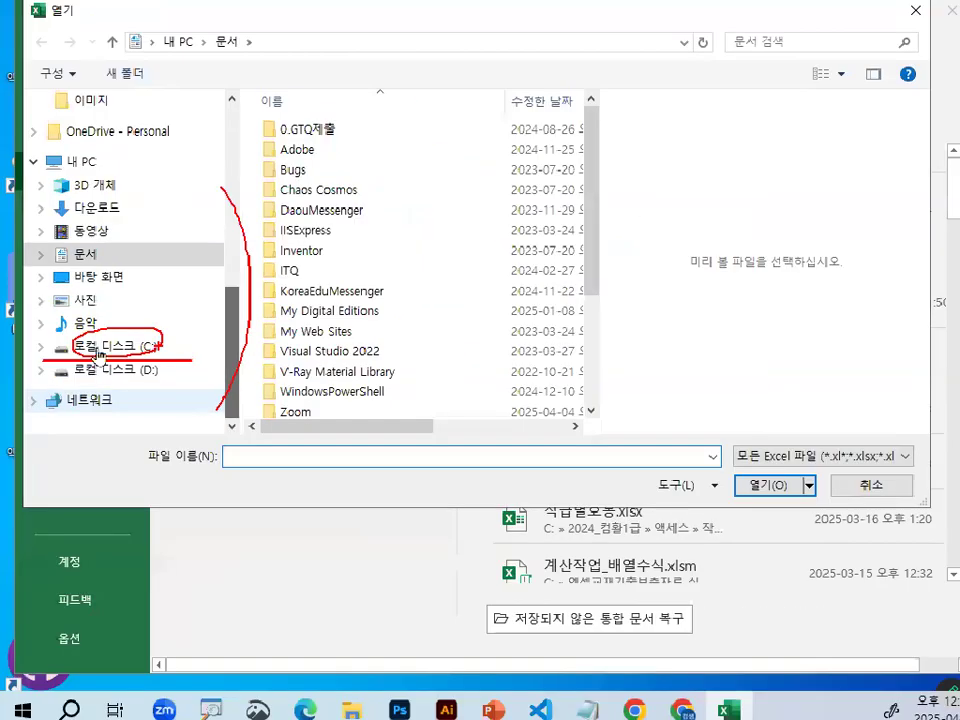
{"action": "left_click_drag", "start_coordinate": [229, 293], "coordinate": [229, 373]}
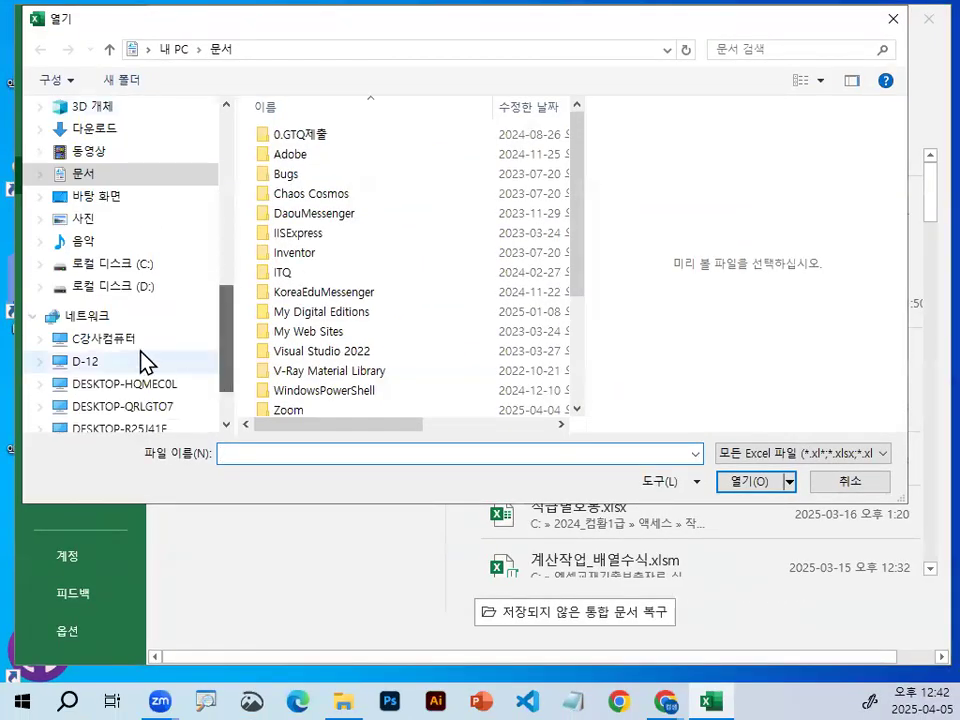
{"action": "left_click", "coordinate": [119, 268]}
- Go into the folder 2025컴활2급 and its subfolder 이론
{"action": "mouse_move", "coordinate": [521, 259]}
{"action": "left_mouse_down"}
{"action": "mouse_move", "coordinate": [216, 297]}
{"action": "mouse_move", "coordinate": [533, 241]}
{"action": "left_mouse_up"}
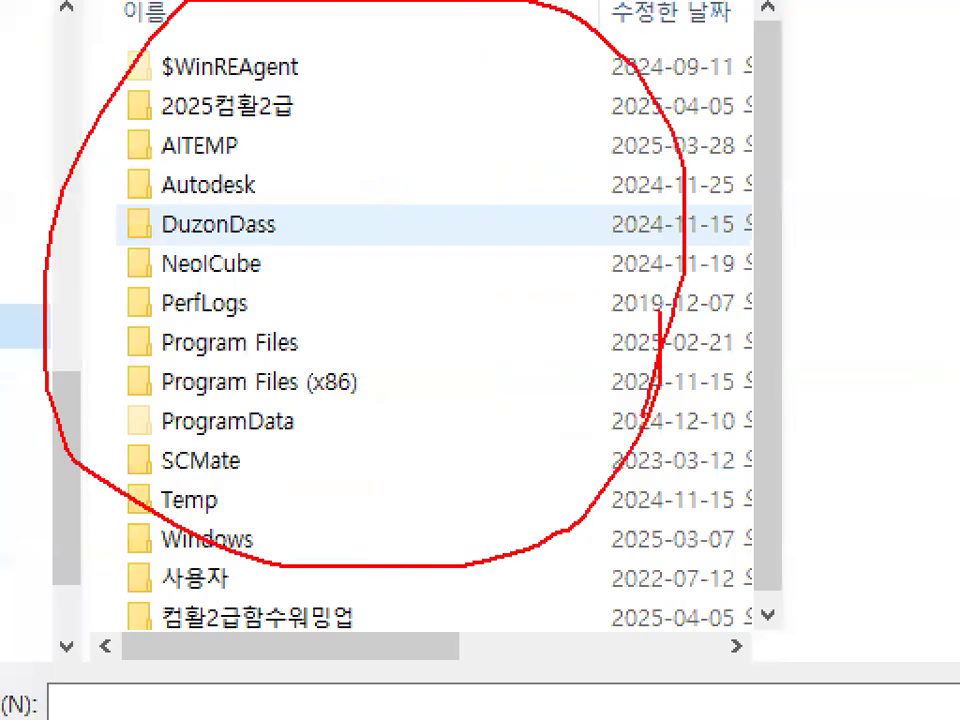
{"action": "left_click_drag", "start_coordinate": [160, 128], "coordinate": [279, 128]}
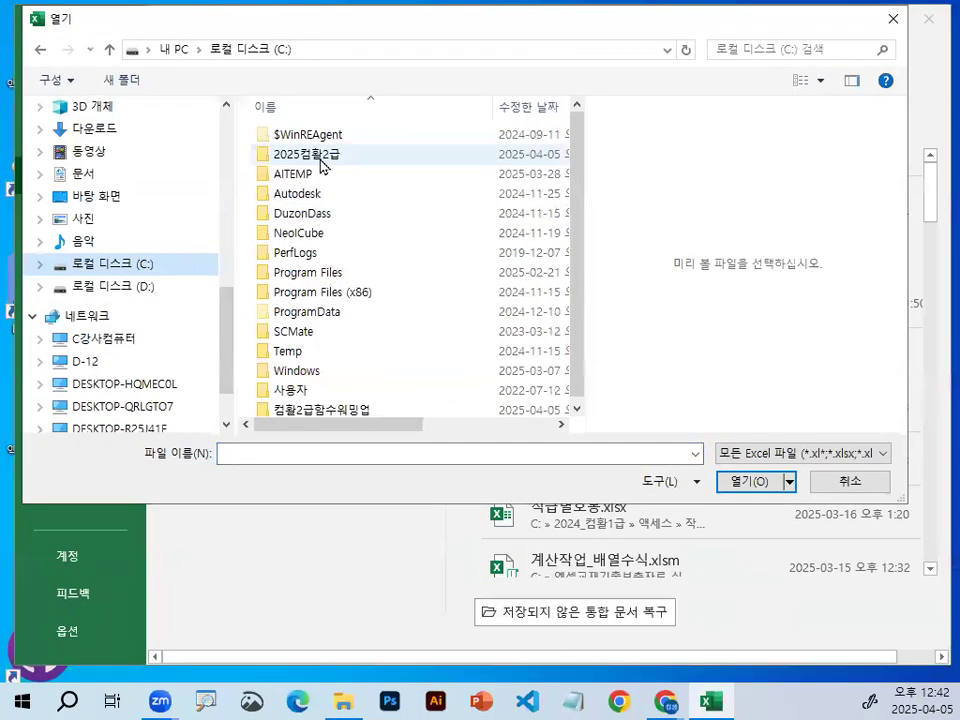
{"action": "double_click", "coordinate": [322, 162]}
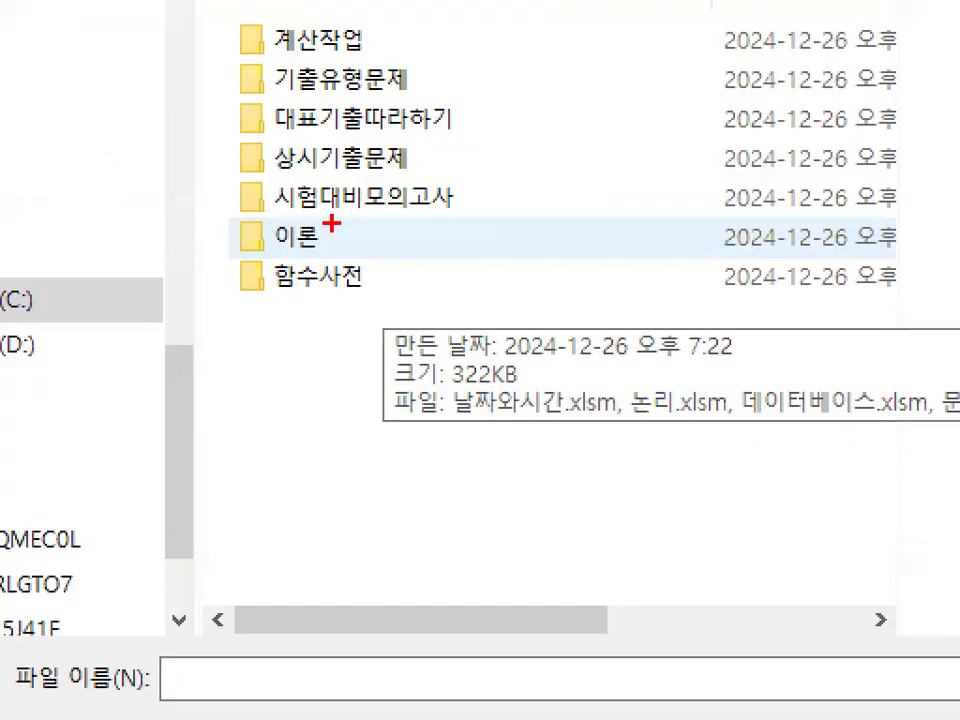
{"action": "mouse_move", "coordinate": [302, 223]}
{"action": "left_mouse_down"}
{"action": "mouse_move", "coordinate": [292, 234]}
{"action": "mouse_move", "coordinate": [289, 211]}
{"action": "left_mouse_up"}
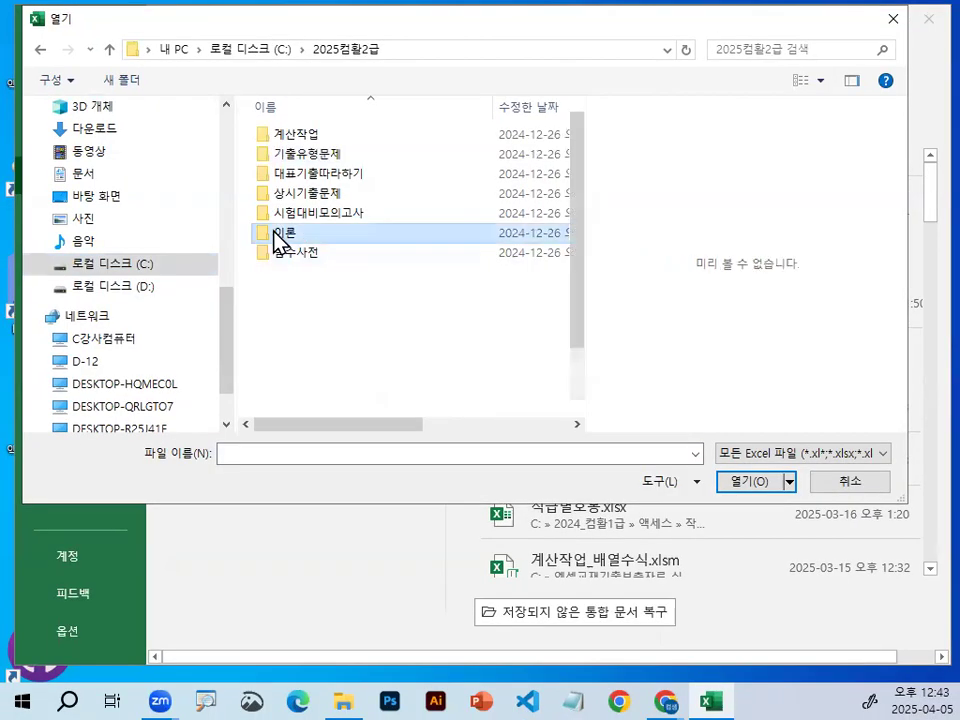
{"action": "double_click", "coordinate": [278, 234]}
{"action": "left_click_drag", "start_coordinate": [578, 155], "coordinate": [549, 77]}
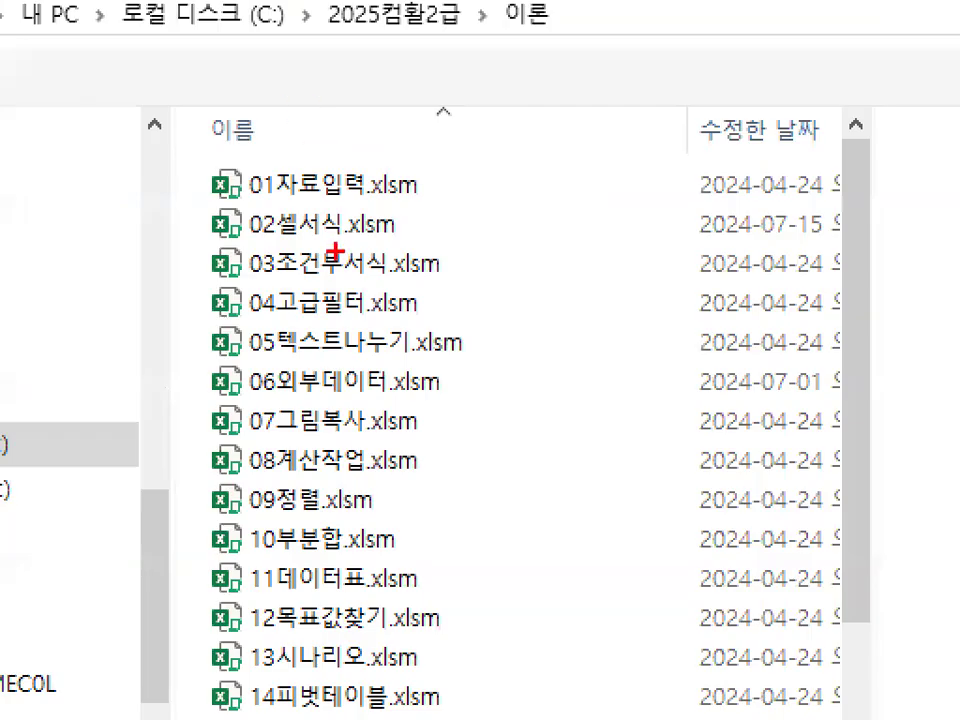
- Open the workbook 02셀서식.xlsm from the 이론 folder
{"action": "left_click_drag", "start_coordinate": [191, 239], "coordinate": [438, 238]}
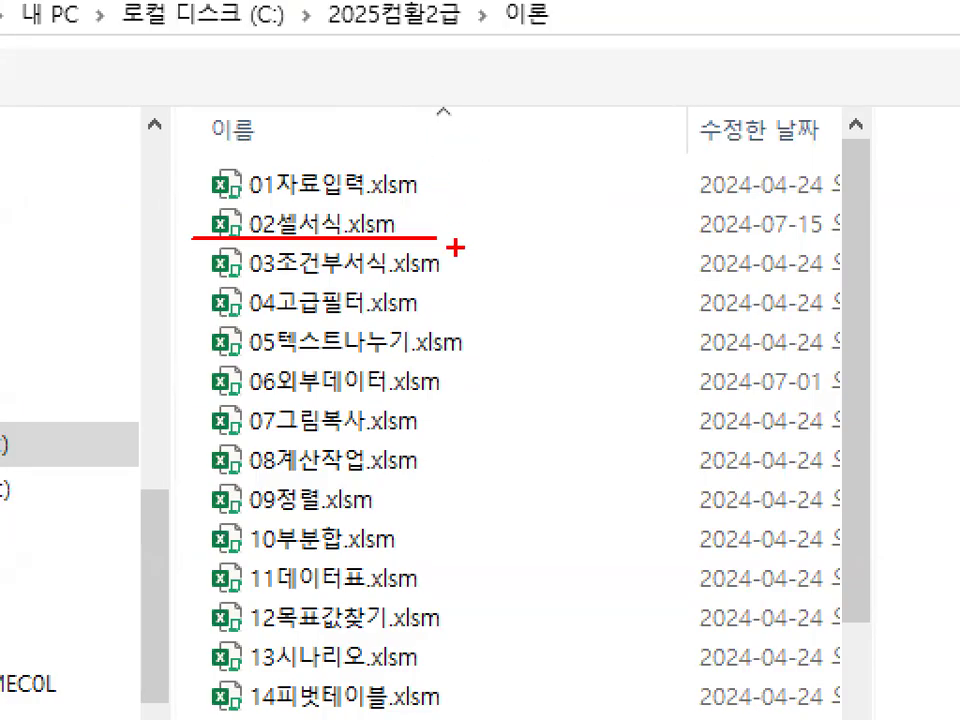
{"action": "left_click_drag", "start_coordinate": [405, 241], "coordinate": [272, 238]}
{"action": "left_click_drag", "start_coordinate": [366, 184], "coordinate": [252, 236]}
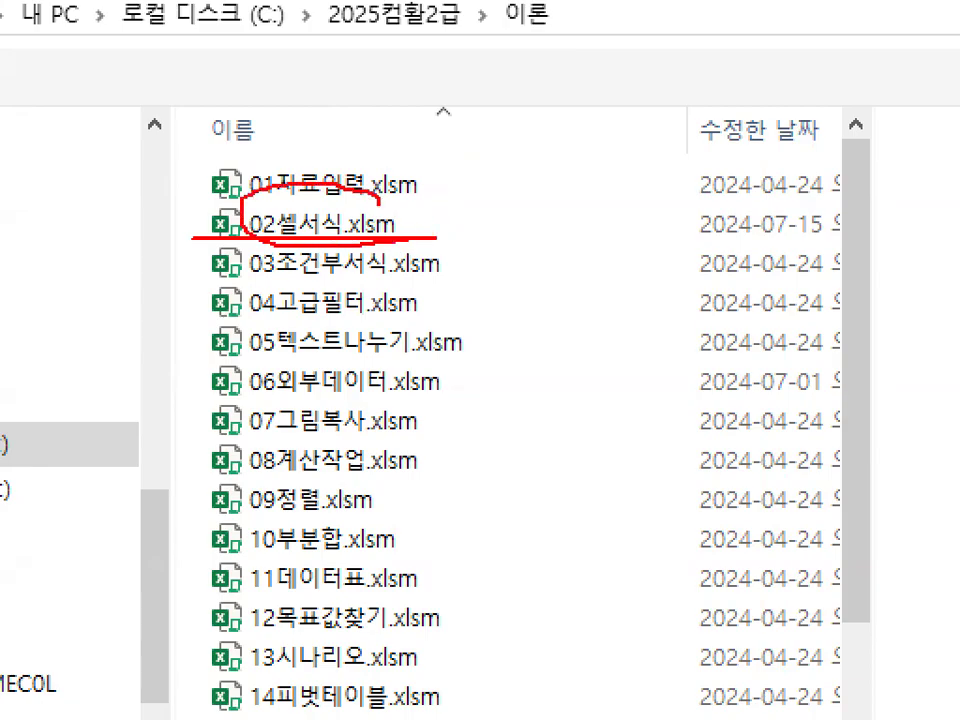
{"action": "key", "text": "Escape"}
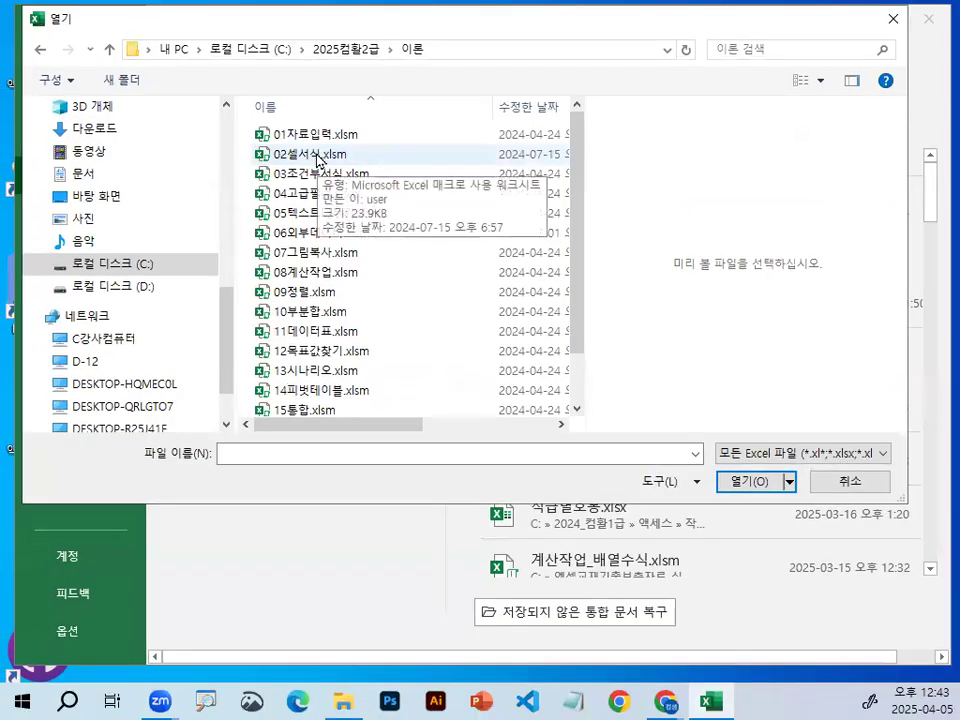
{"action": "double_click", "coordinate": [317, 156]}
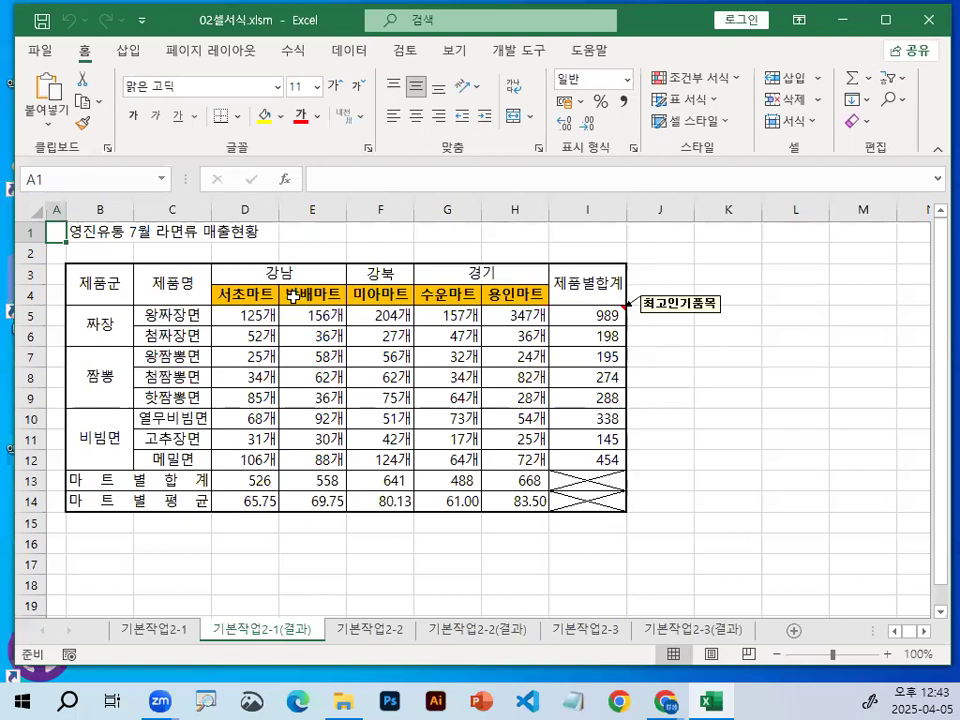
- Examine the names and order of the sheet tabs in the 02셀서식.xlsm workbook
{"action": "key", "text": "ctrl+1"}
{"action": "left_click", "coordinate": [291, 392]}
{"action": "mouse_move", "coordinate": [957, 302]}
{"action": "left_mouse_down"}
{"action": "mouse_move", "coordinate": [851, 290]}
{"action": "mouse_move", "coordinate": [851, 437]}
{"action": "left_mouse_up"}
{"action": "key", "text": "Escape"}
{"action": "key", "text": "ctrl+1"}
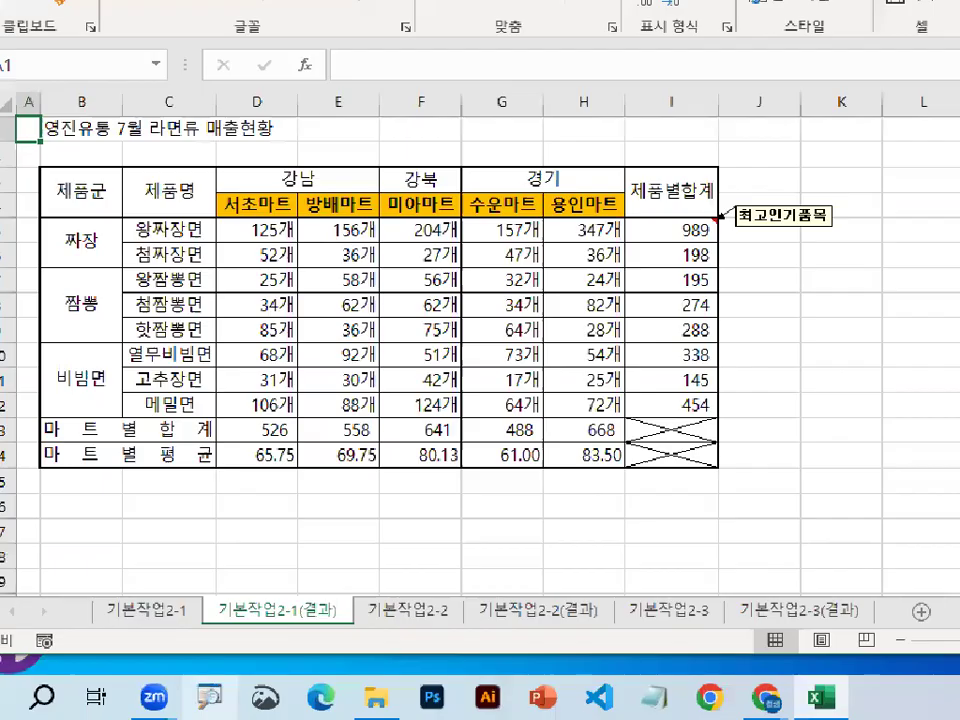
{"action": "left_click", "coordinate": [182, 634]}
{"action": "left_click_drag", "start_coordinate": [55, 569], "coordinate": [958, 576]}
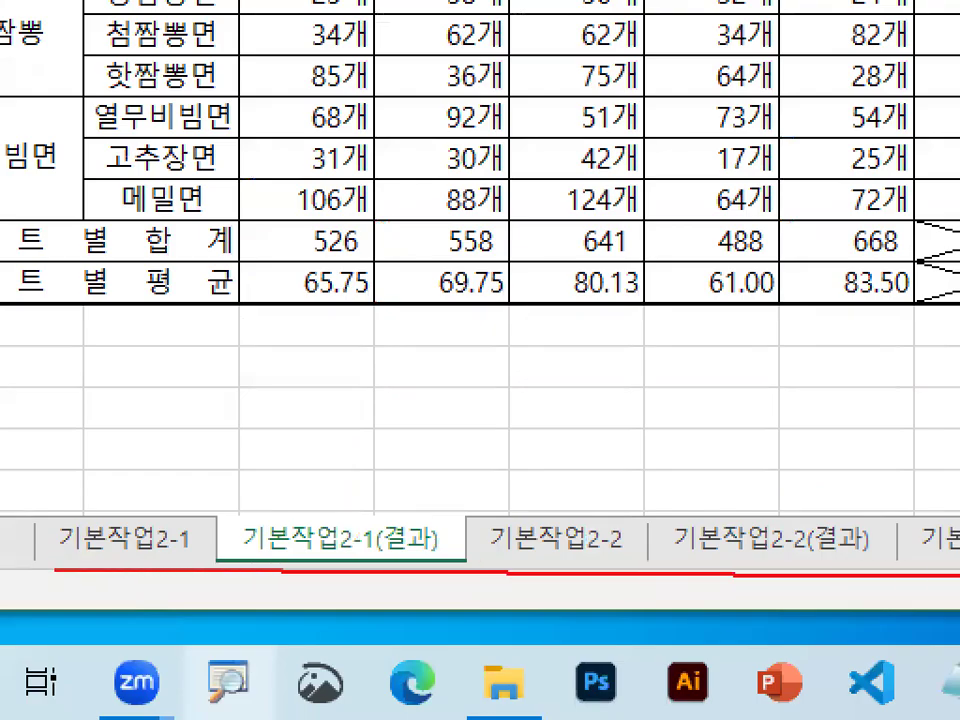
{"action": "key", "text": "Escape"}
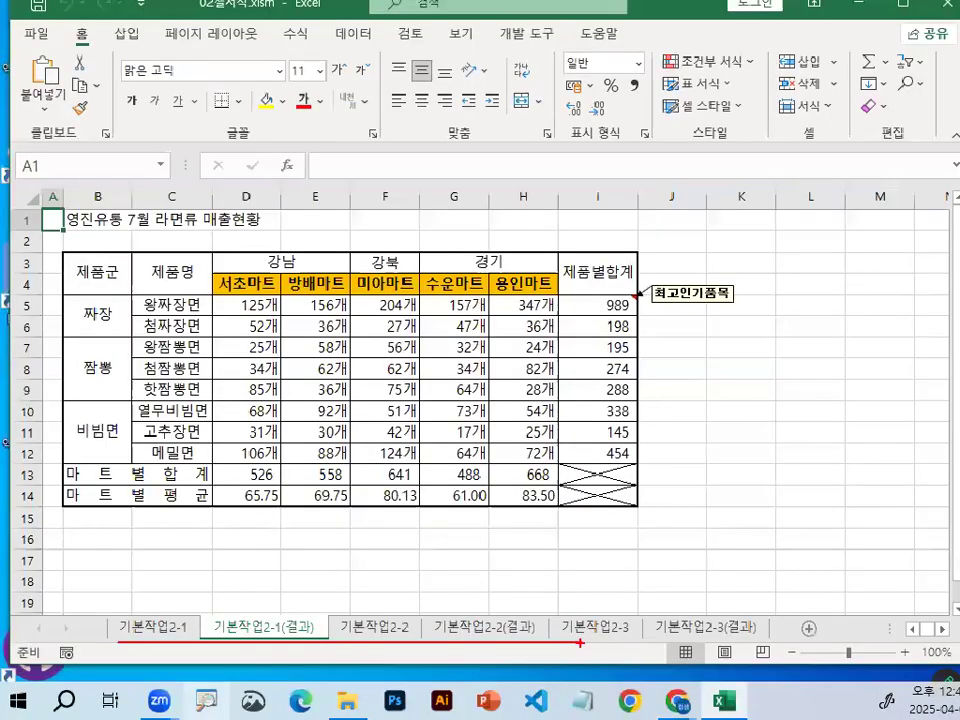
- Switch to the worksheet 기본작업2-1 and examine its sheet tab
{"action": "left_click", "coordinate": [156, 630]}
{"action": "key", "text": "ctrl+1"}
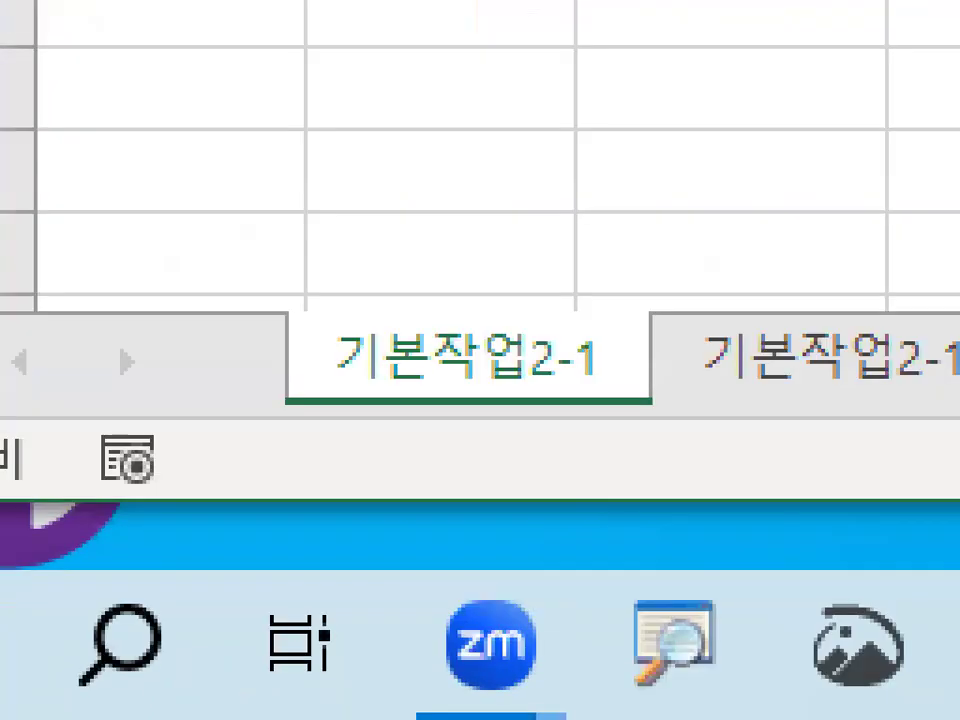
{"action": "mouse_move", "coordinate": [673, 382]}
{"action": "left_mouse_down"}
{"action": "mouse_move", "coordinate": [257, 343]}
{"action": "mouse_move", "coordinate": [550, 350]}
{"action": "left_mouse_up"}
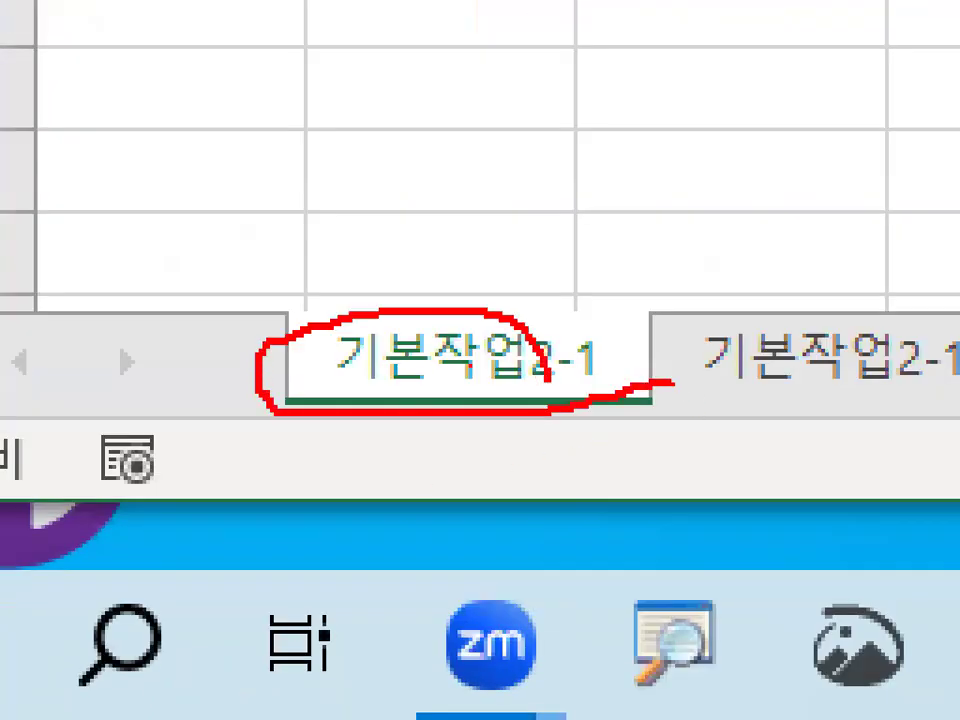
- Compare the worksheet 기본작업2-1 with its result sheet 기본작업2-1(결과) by alternating between them
{"action": "key", "text": "Escape"}
{"action": "left_click", "coordinate": [296, 637]}
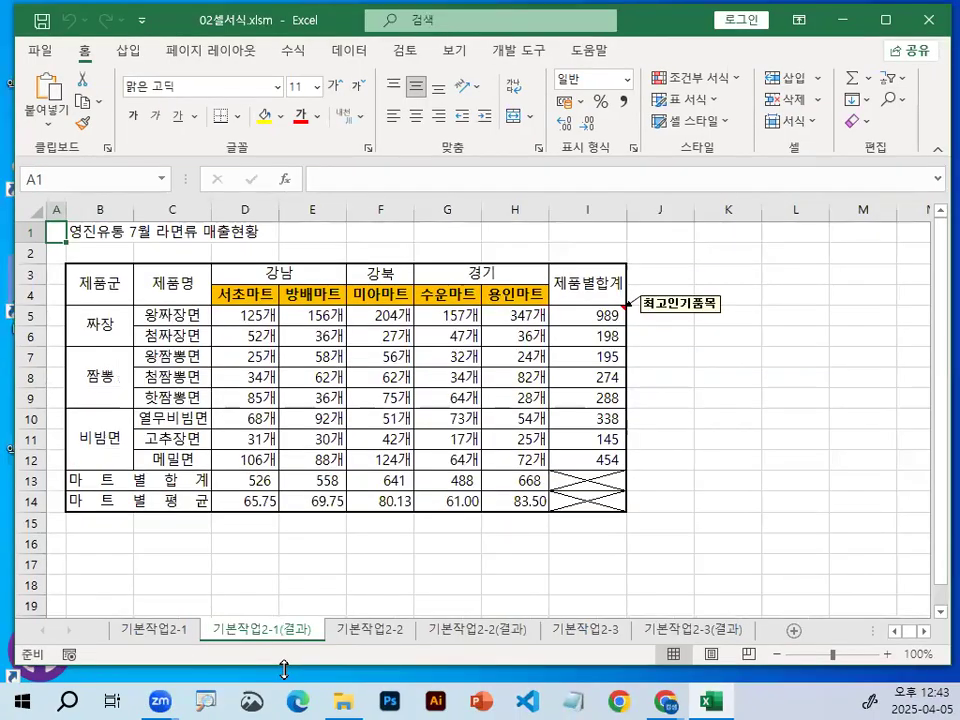
{"action": "left_click_drag", "start_coordinate": [284, 669], "coordinate": [284, 482]}
{"action": "left_click_drag", "start_coordinate": [186, 440], "coordinate": [188, 420]}
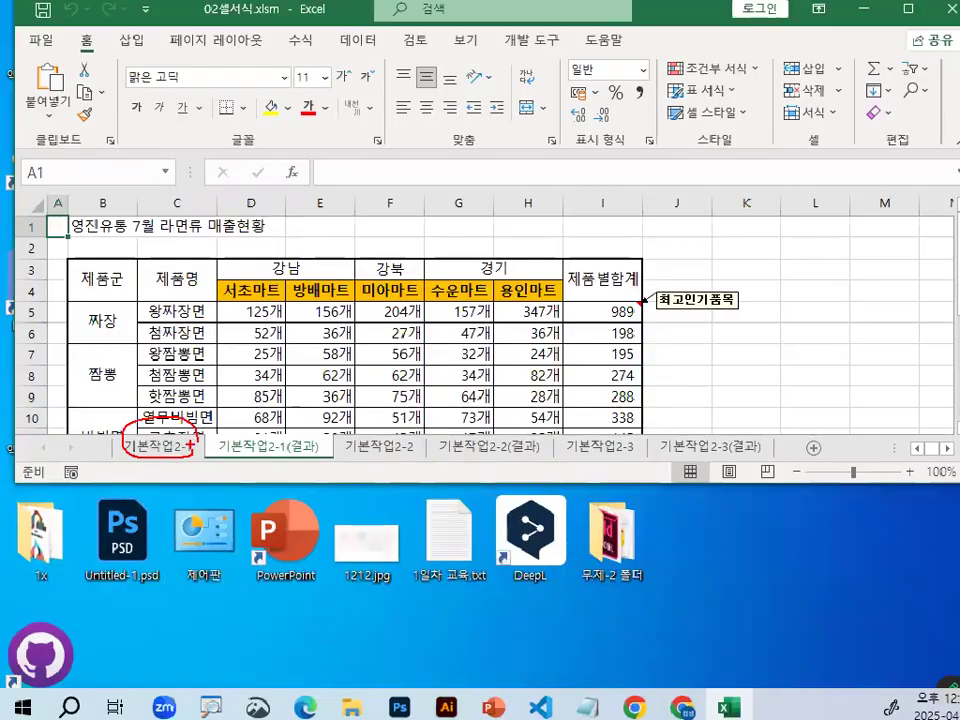
{"action": "left_click", "coordinate": [128, 449]}
{"action": "left_click", "coordinate": [315, 455]}
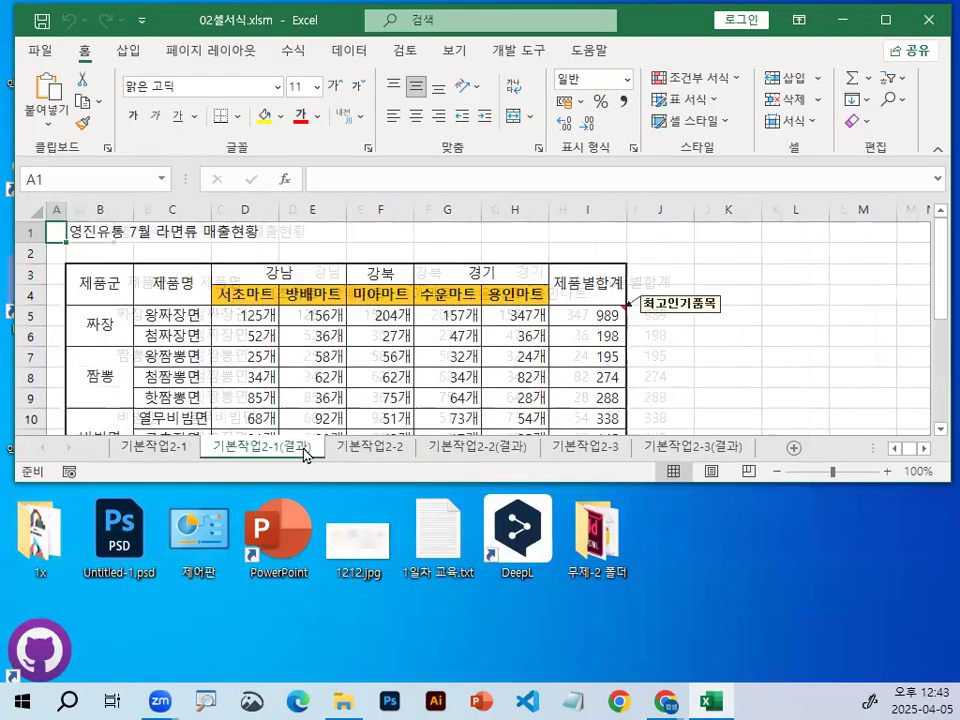
{"action": "left_click", "coordinate": [178, 447]}
{"action": "left_click", "coordinate": [265, 452]}
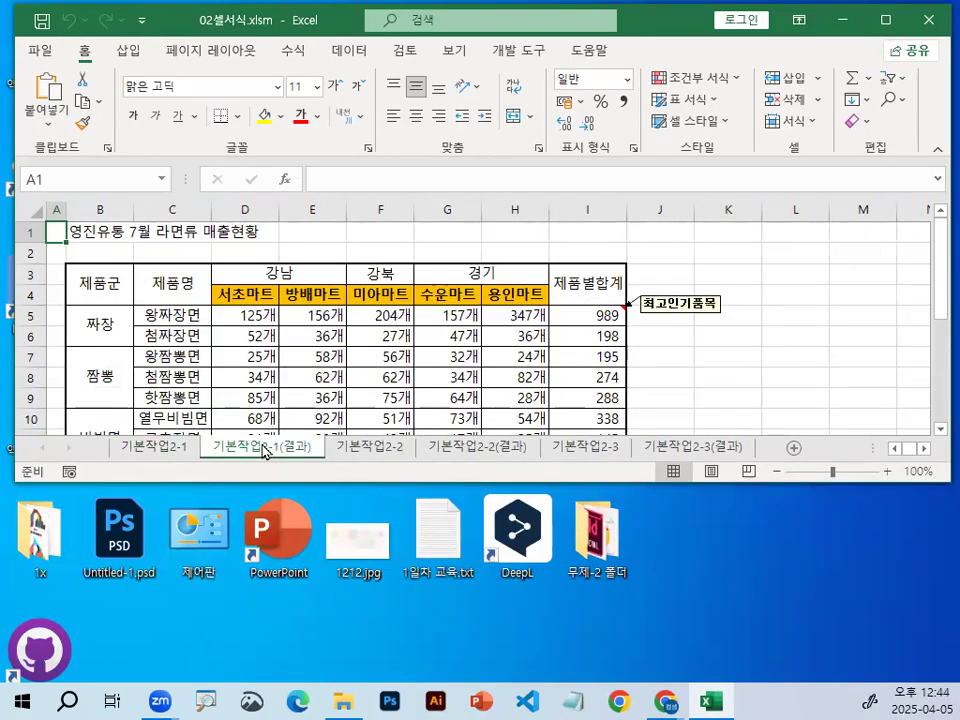
- Return to the worksheet 기본작업2-1 and enlarge the workbook window's height again
{"action": "left_click", "coordinate": [145, 449]}
{"action": "left_click_drag", "start_coordinate": [112, 463], "coordinate": [207, 454]}
{"action": "mouse_move", "coordinate": [82, 474]}
{"action": "left_mouse_down"}
{"action": "mouse_move", "coordinate": [103, 410]}
{"action": "mouse_move", "coordinate": [260, 442]}
{"action": "left_mouse_up"}
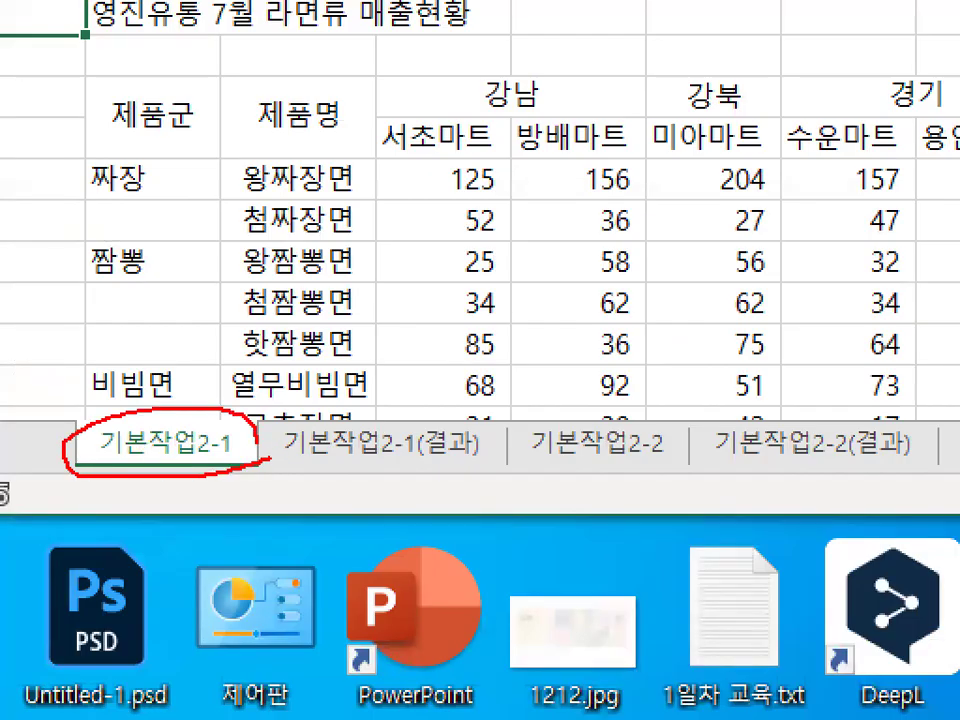
{"action": "key", "text": "Escape"}
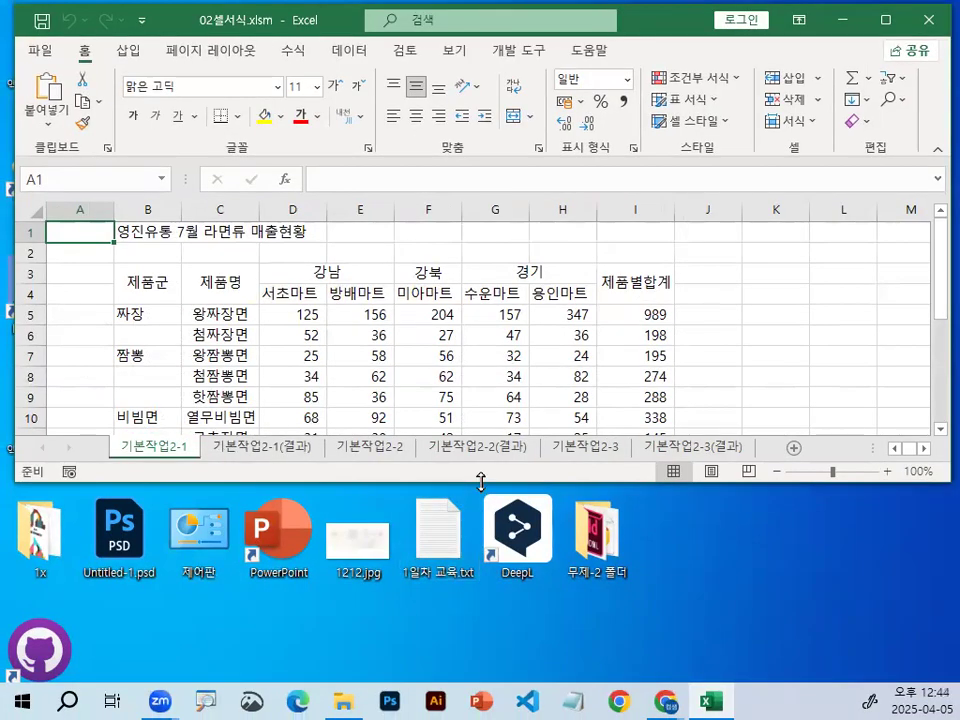
{"action": "double_click", "coordinate": [480, 481]}
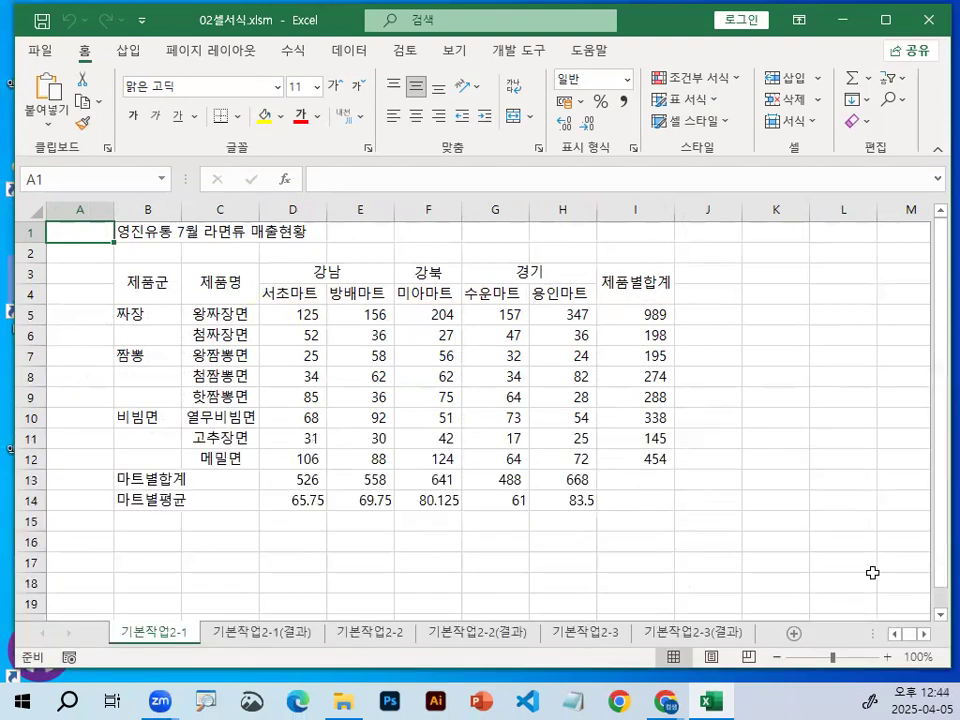
{"action": "left_click", "coordinate": [694, 486]}
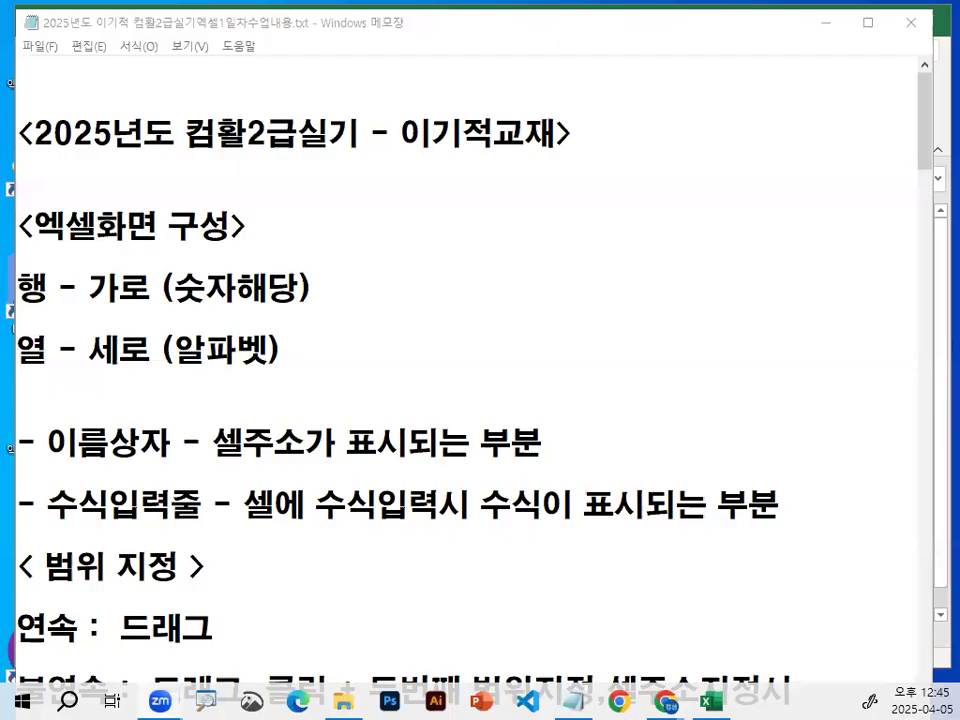
- Switch to Notepad and look through the class notes from 엑셀화면 구성 to the 데이터 입력법 section
{"action": "left_click", "coordinate": [240, 219]}
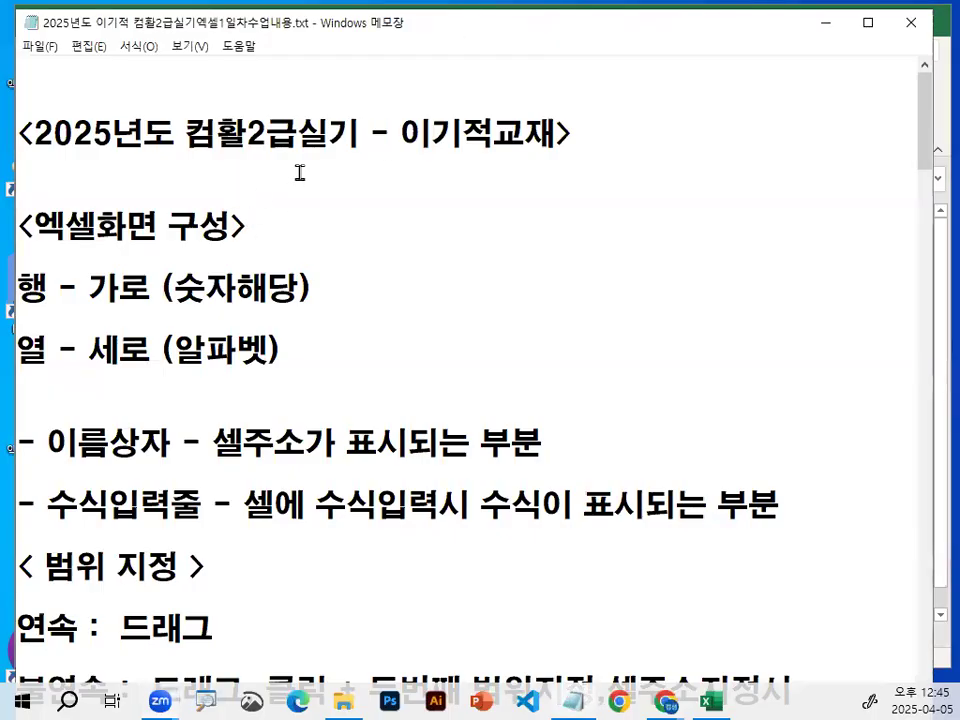
{"action": "left_click_drag", "start_coordinate": [32, 224], "coordinate": [261, 223]}
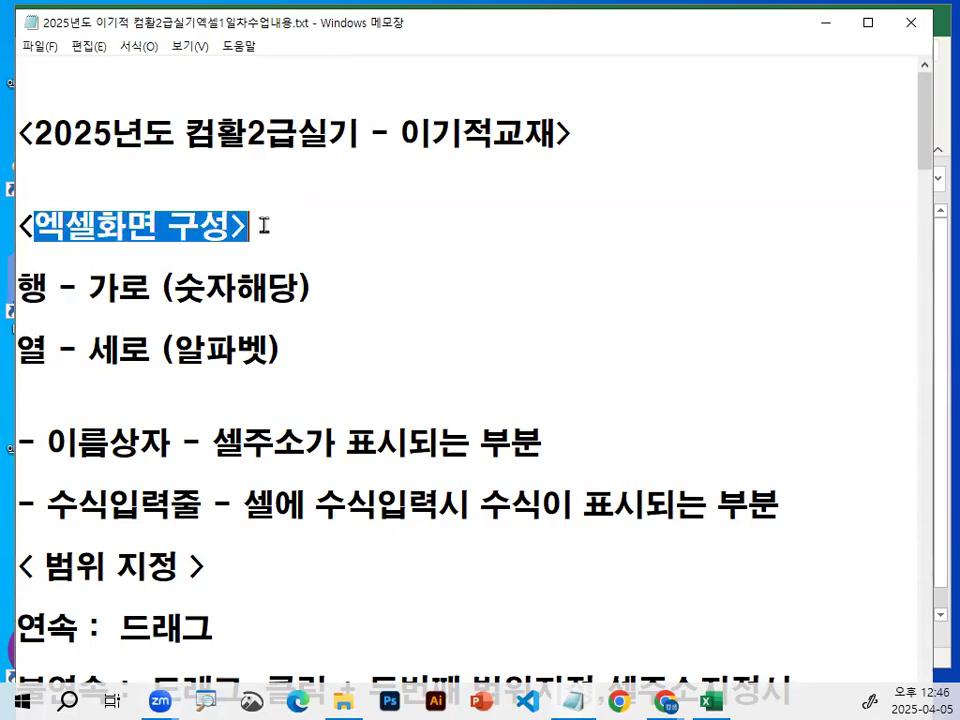
{"action": "scroll", "coordinate": [306, 246], "scroll_direction": "down", "scroll_amount": 1}
{"action": "scroll", "coordinate": [245, 260], "scroll_direction": "down", "scroll_amount": 4}
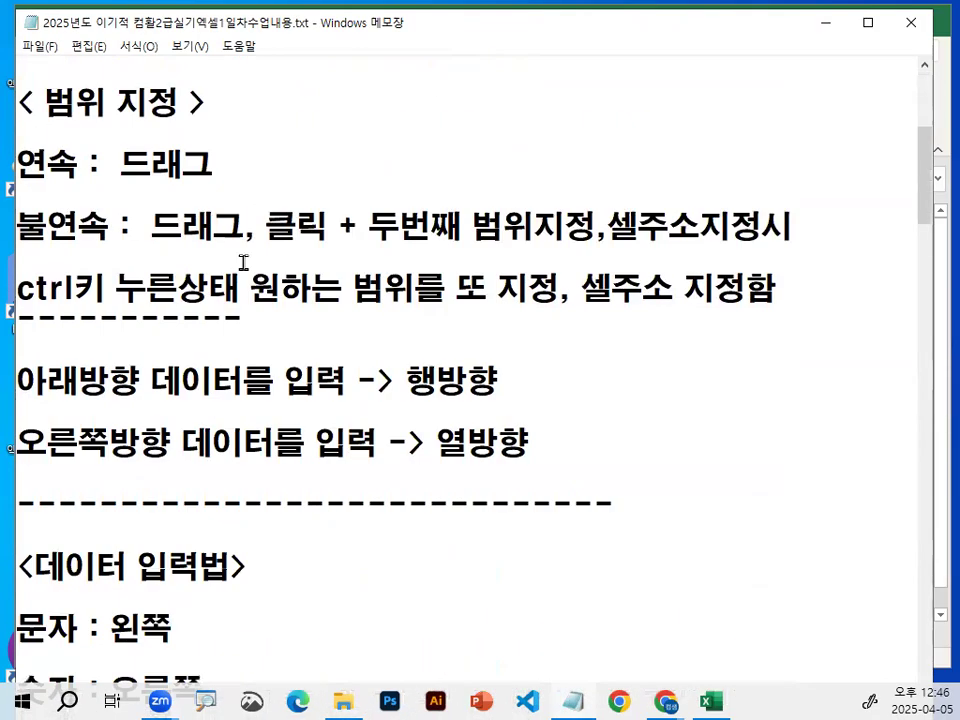
{"action": "scroll", "coordinate": [247, 261], "scroll_direction": "down", "scroll_amount": 1}
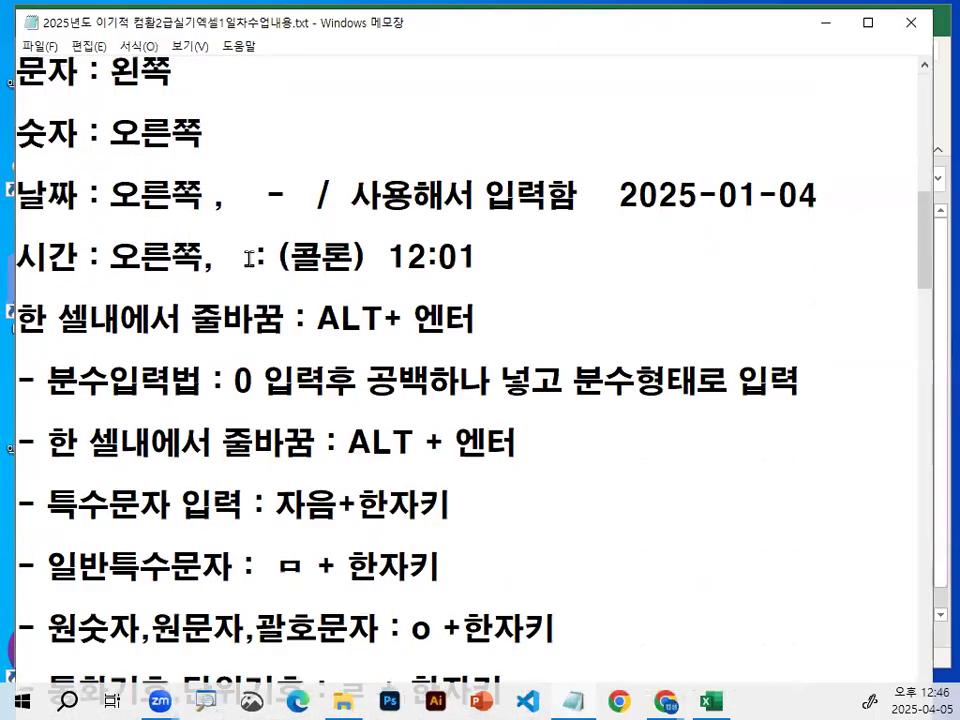
{"action": "scroll", "coordinate": [249, 258], "scroll_direction": "down", "scroll_amount": 1}
{"action": "scroll", "coordinate": [248, 255], "scroll_direction": "up", "scroll_amount": 2}
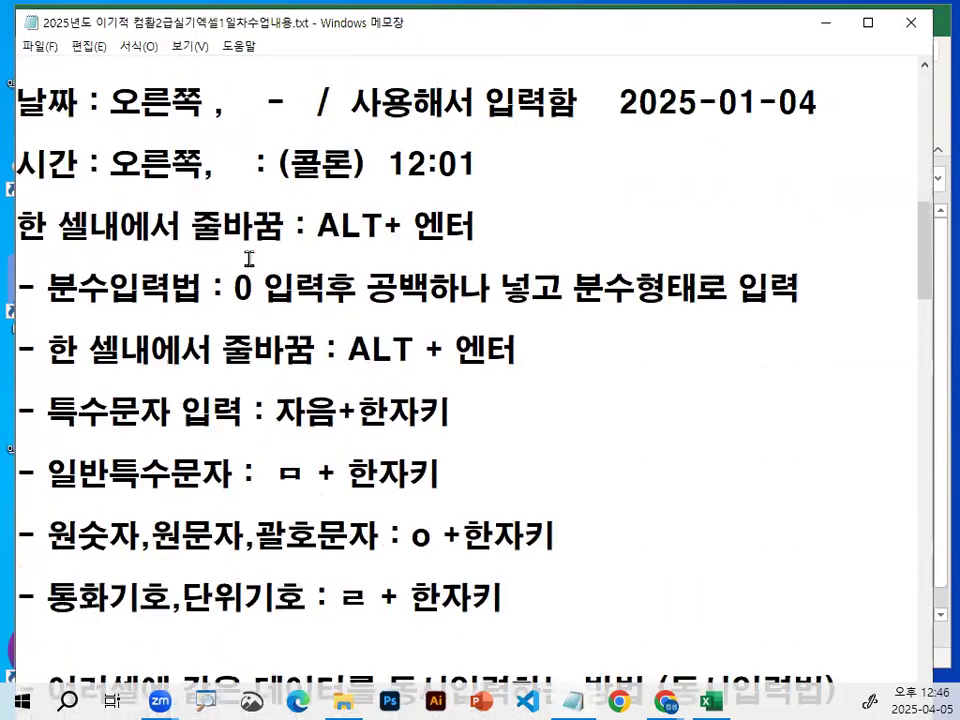
{"action": "left_click_drag", "start_coordinate": [239, 10], "coordinate": [258, 16]}
{"action": "key", "text": "ctrl+1"}
{"action": "left_click", "coordinate": [112, 187]}
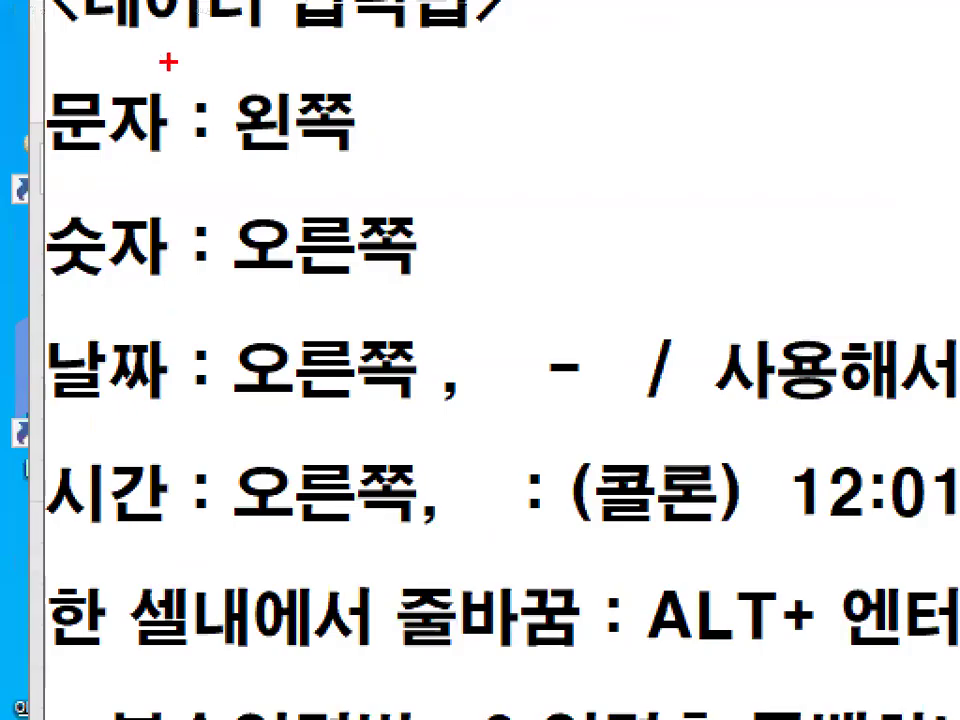
{"action": "key", "text": "Escape"}
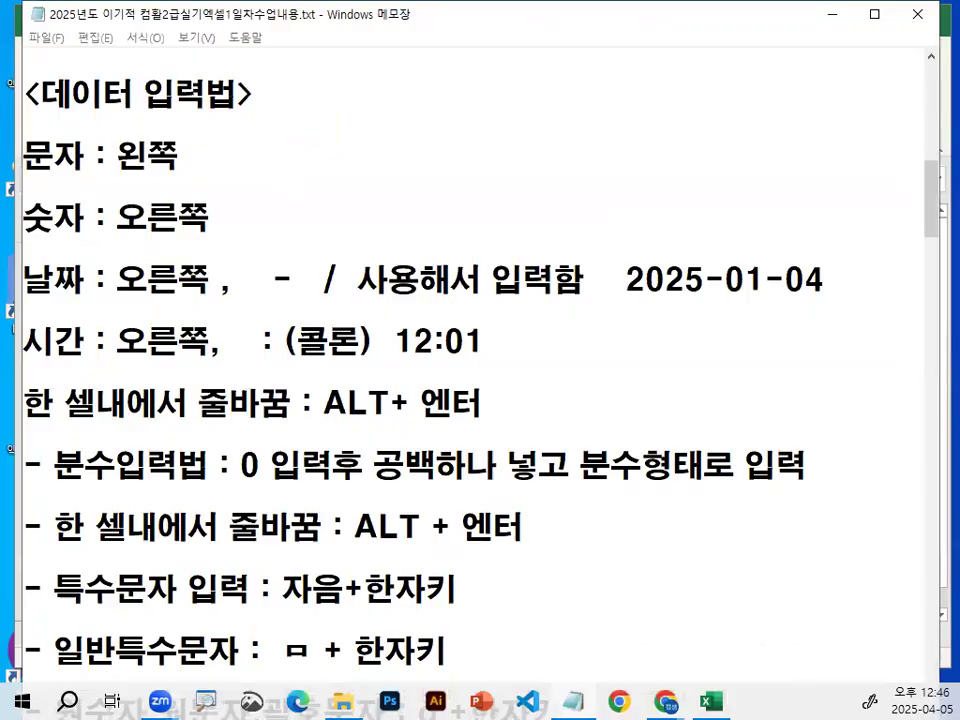
- Read the 데이터 입력법 notes on how text, numbers and dates align in a cell
{"action": "key", "text": "ctrl+1"}
{"action": "left_click_drag", "start_coordinate": [25, 171], "coordinate": [60, 171]}
{"action": "left_click_drag", "start_coordinate": [120, 173], "coordinate": [364, 172]}
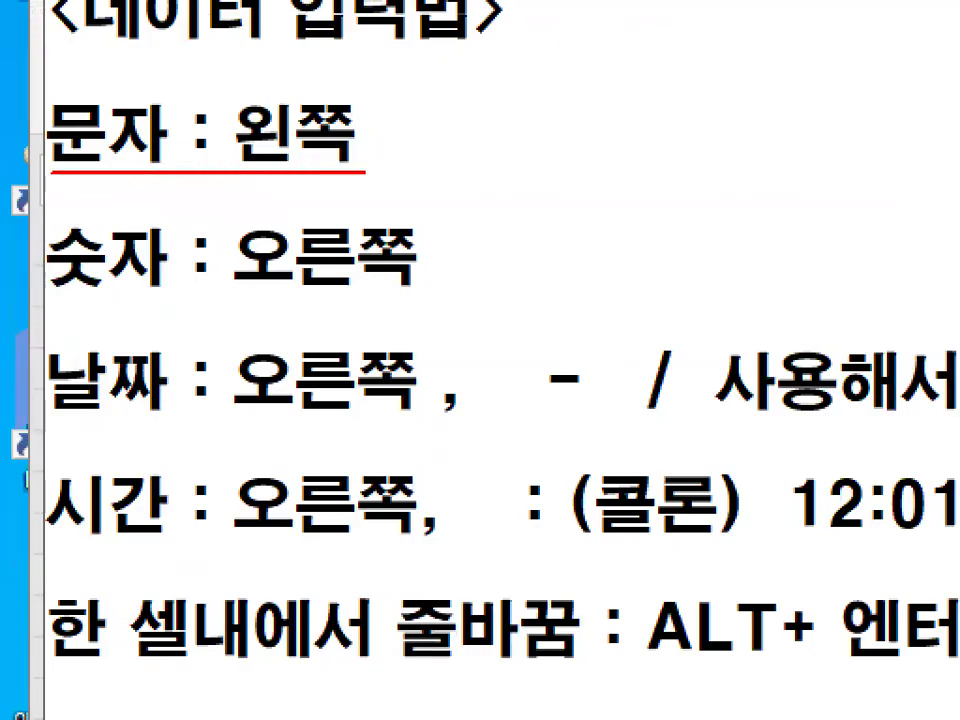
{"action": "left_click_drag", "start_coordinate": [22, 285], "coordinate": [400, 287]}
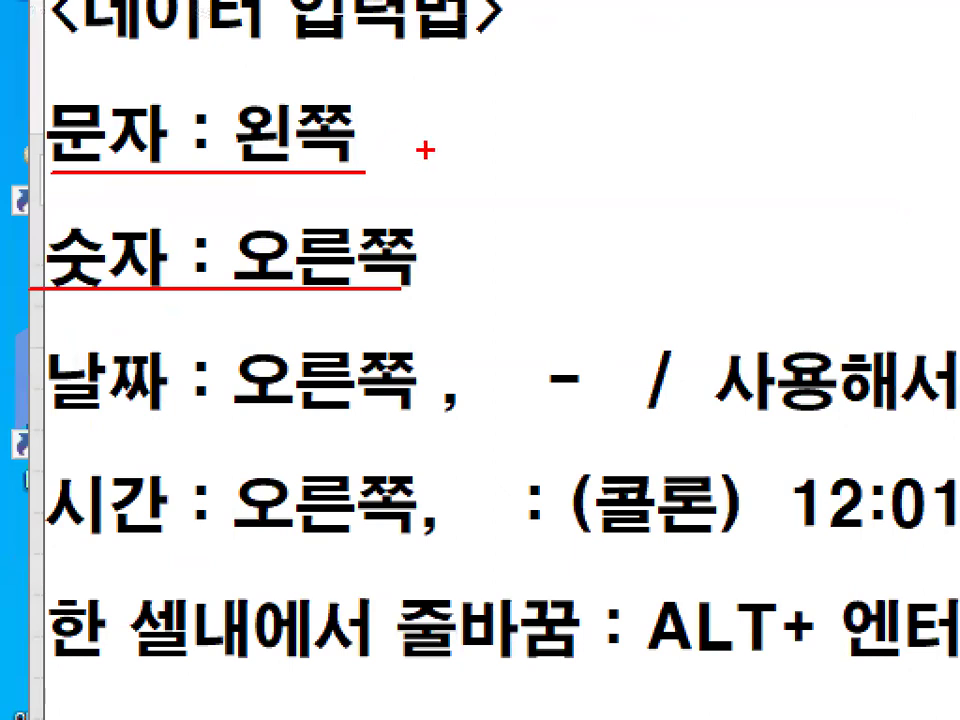
{"action": "left_click_drag", "start_coordinate": [45, 421], "coordinate": [450, 420]}
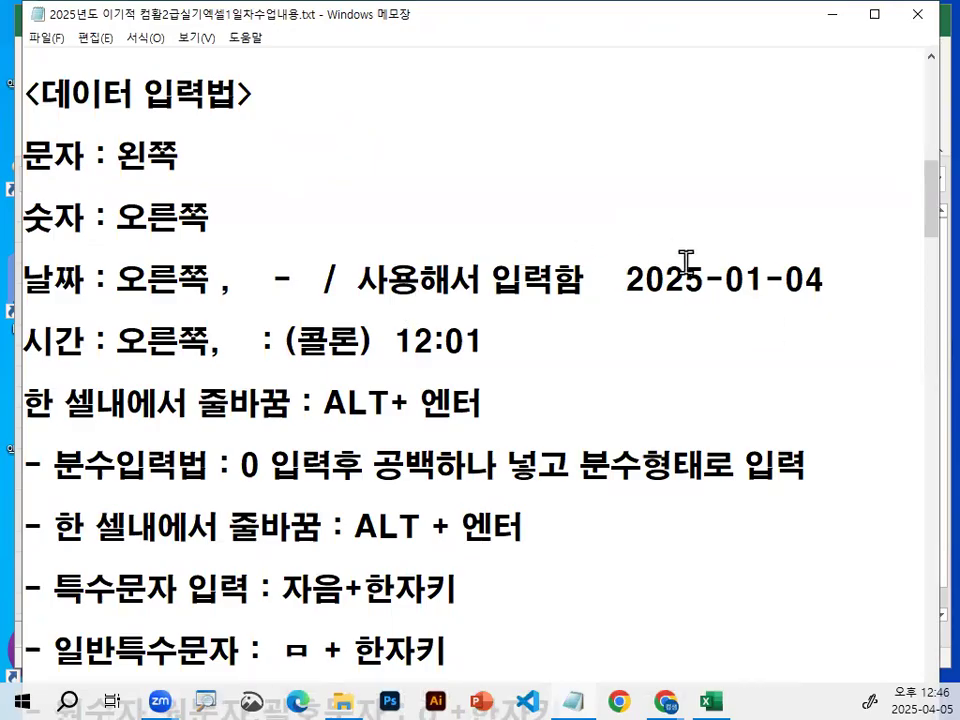
- Examine the notes on which separators to use when entering dates and times, including the example 12:01
{"action": "key", "text": "ctrl+2"}
{"action": "left_click_drag", "start_coordinate": [20, 309], "coordinate": [158, 309]}
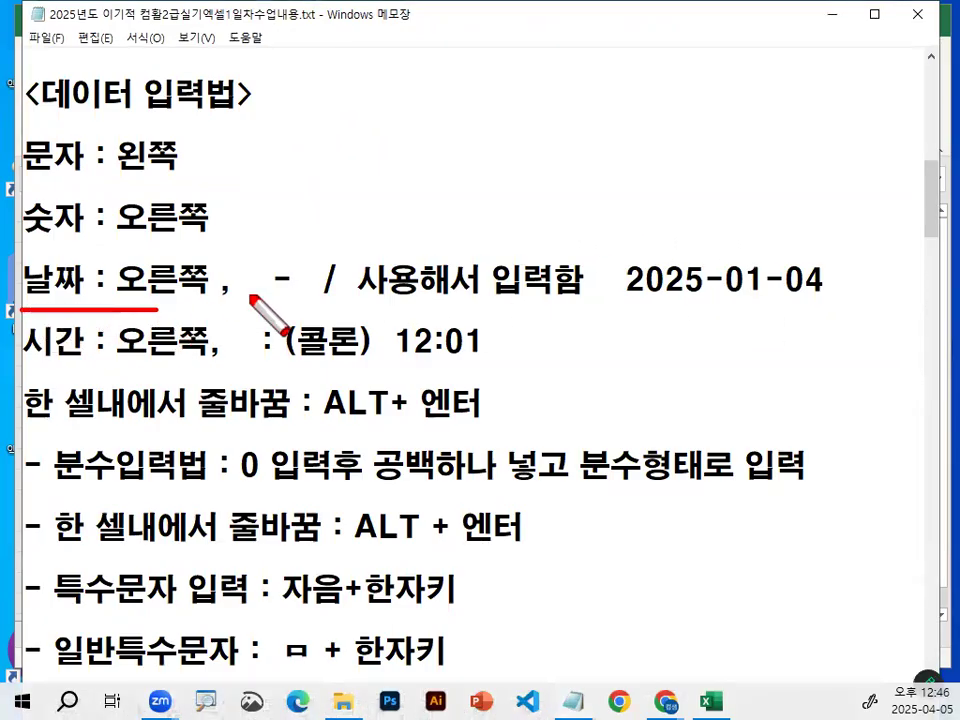
{"action": "mouse_move", "coordinate": [298, 270]}
{"action": "left_mouse_down"}
{"action": "mouse_move", "coordinate": [301, 289]}
{"action": "mouse_move", "coordinate": [300, 276]}
{"action": "mouse_move", "coordinate": [334, 258]}
{"action": "mouse_move", "coordinate": [348, 279]}
{"action": "left_mouse_up"}
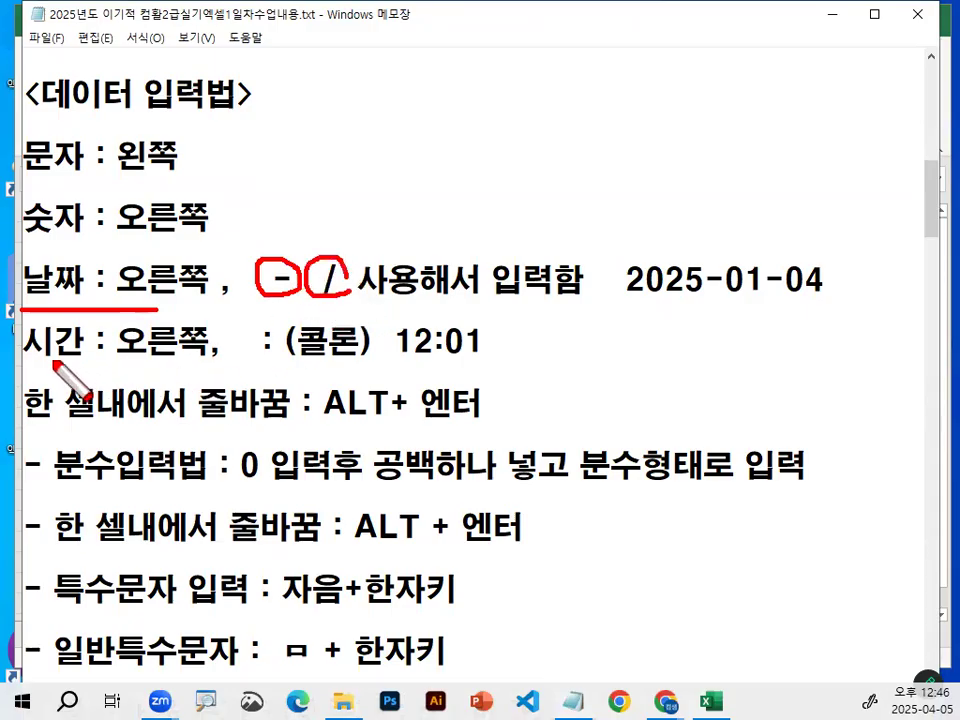
{"action": "left_click_drag", "start_coordinate": [22, 349], "coordinate": [208, 350]}
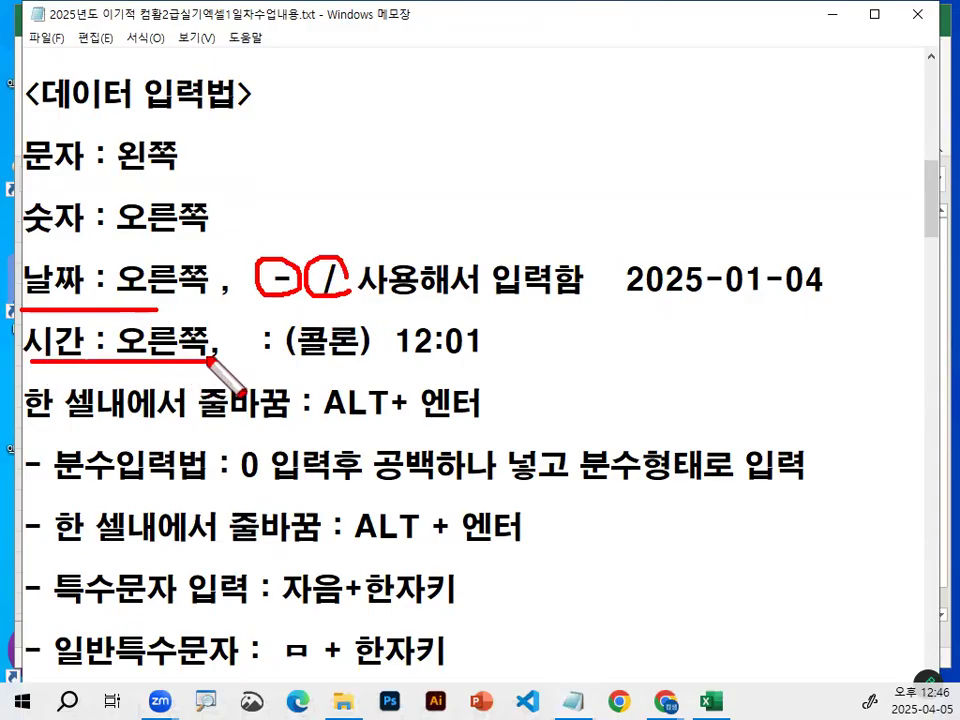
{"action": "left_click_drag", "start_coordinate": [170, 310], "coordinate": [208, 308]}
{"action": "mouse_move", "coordinate": [15, 237]}
{"action": "left_mouse_down"}
{"action": "mouse_move", "coordinate": [208, 237]}
{"action": "mouse_move", "coordinate": [245, 285]}
{"action": "mouse_move", "coordinate": [224, 352]}
{"action": "left_mouse_up"}
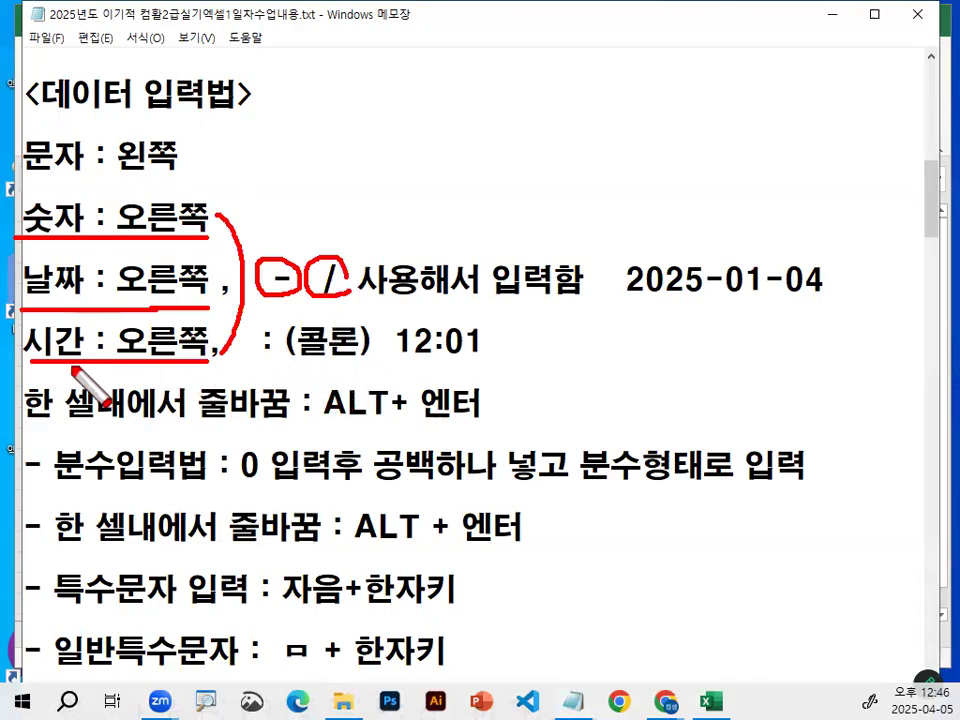
{"action": "left_click_drag", "start_coordinate": [250, 360], "coordinate": [361, 363]}
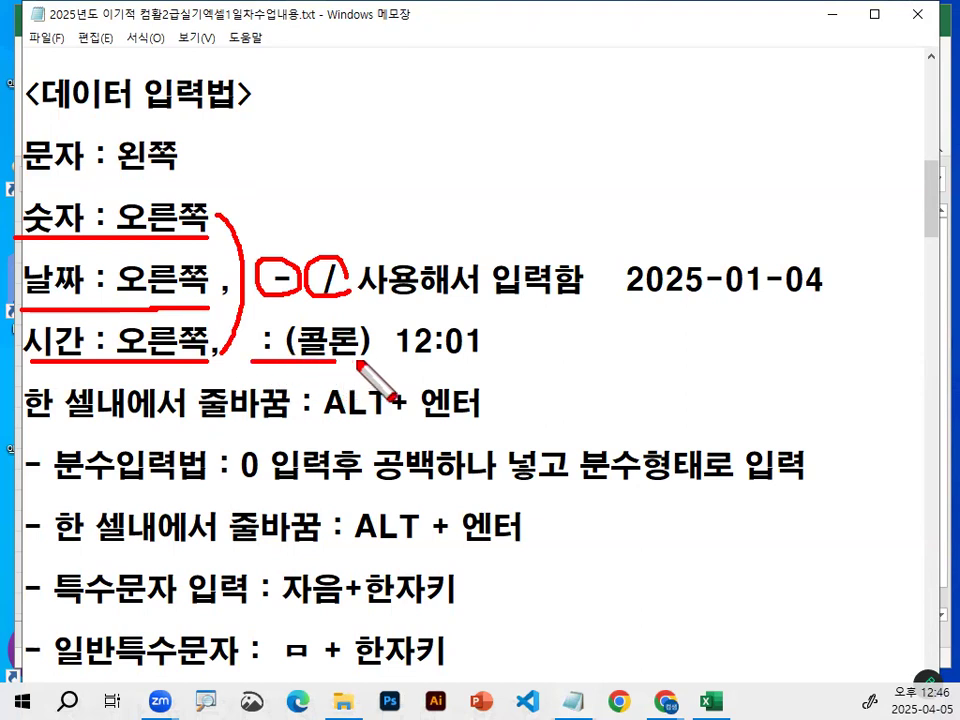
{"action": "mouse_move", "coordinate": [492, 362]}
{"action": "left_mouse_down"}
{"action": "mouse_move", "coordinate": [400, 330]}
{"action": "mouse_move", "coordinate": [514, 334]}
{"action": "mouse_move", "coordinate": [492, 354]}
{"action": "left_mouse_up"}
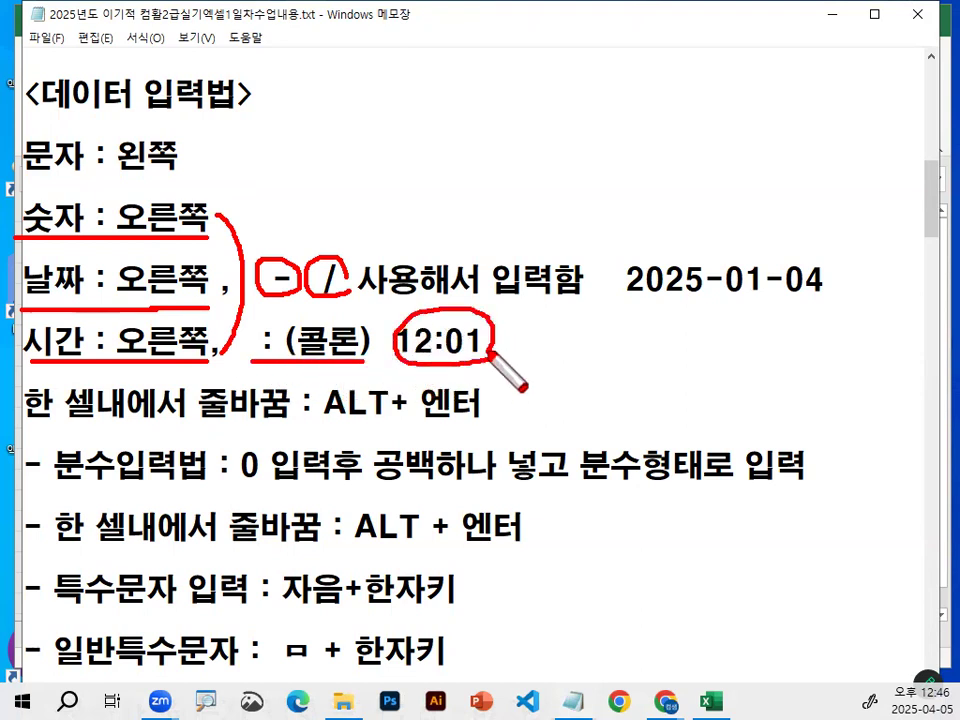
{"action": "key", "text": "Escape"}
- Read the note on inserting a line break within one cell
{"action": "scroll", "coordinate": [183, 302], "scroll_direction": "down", "scroll_amount": 1}
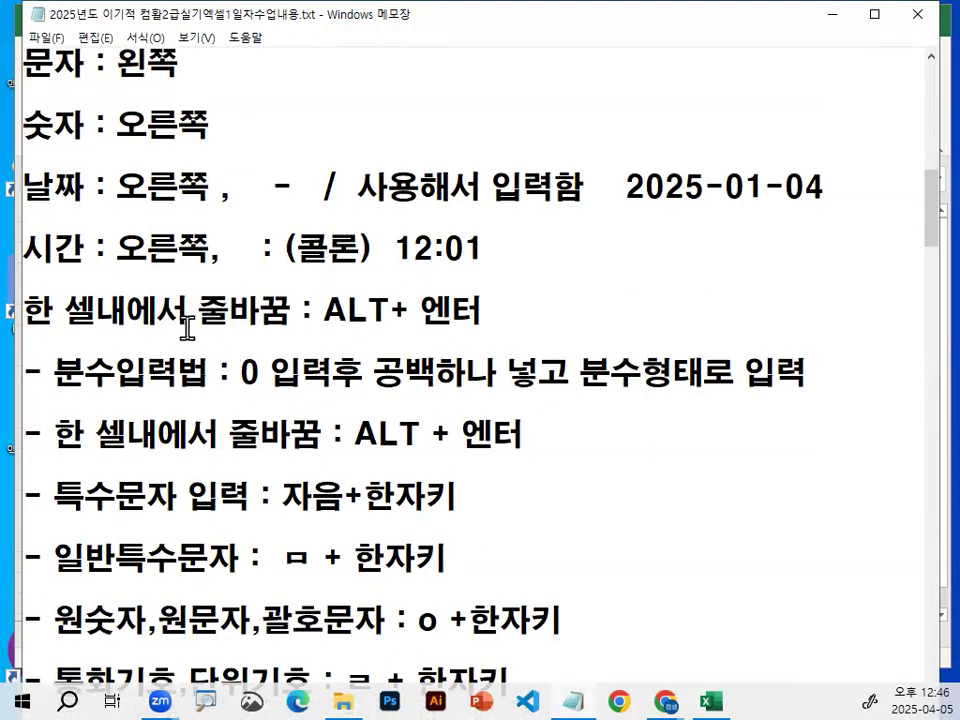
{"action": "key", "text": "ctrl+1"}
{"action": "left_click_drag", "start_coordinate": [25, 330], "coordinate": [494, 332]}
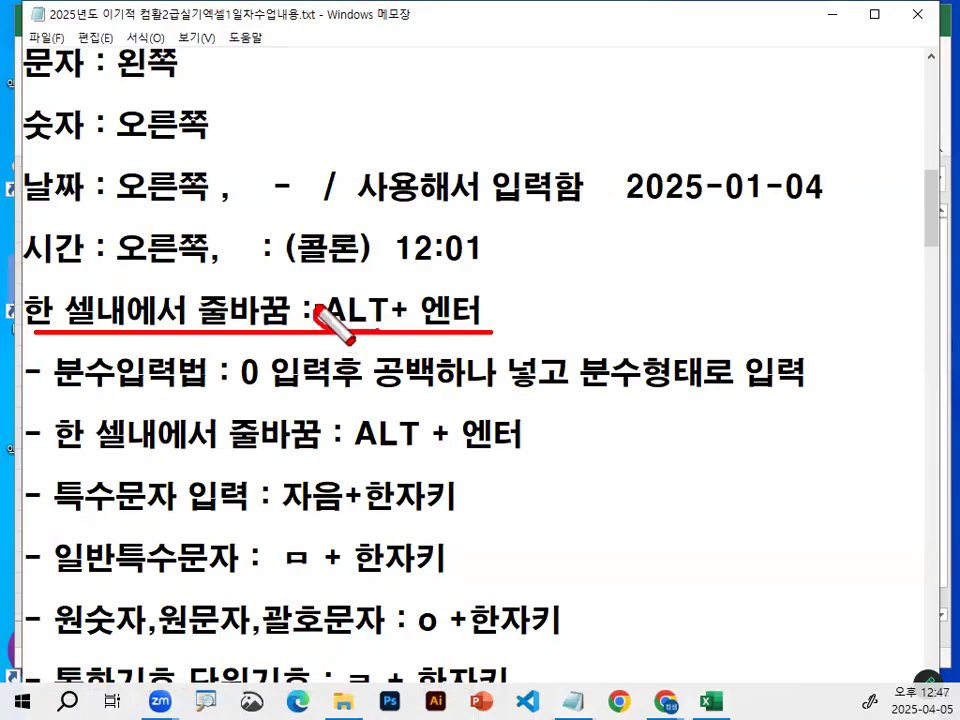
{"action": "left_click_drag", "start_coordinate": [316, 310], "coordinate": [380, 284]}
{"action": "left_click_drag", "start_coordinate": [468, 282], "coordinate": [490, 322]}
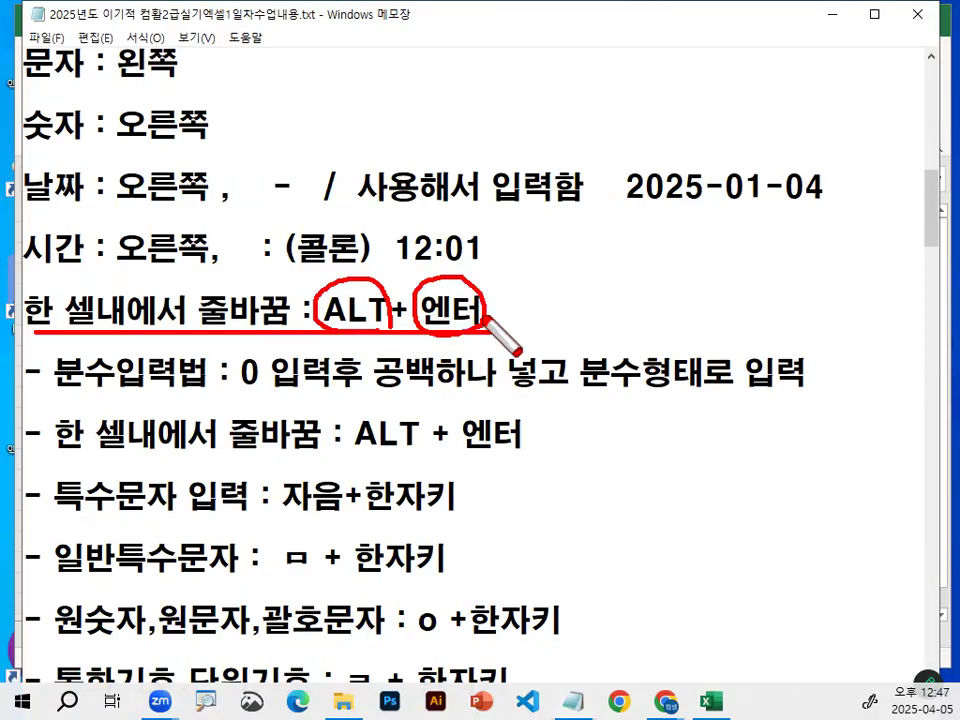
{"action": "key", "text": "Escape"}
- Switch to Excel, select the empty cell C26 below the table in 기본작업2-1 and enlarge the sheet to 220%
{"action": "key", "text": "alt+Tab"}
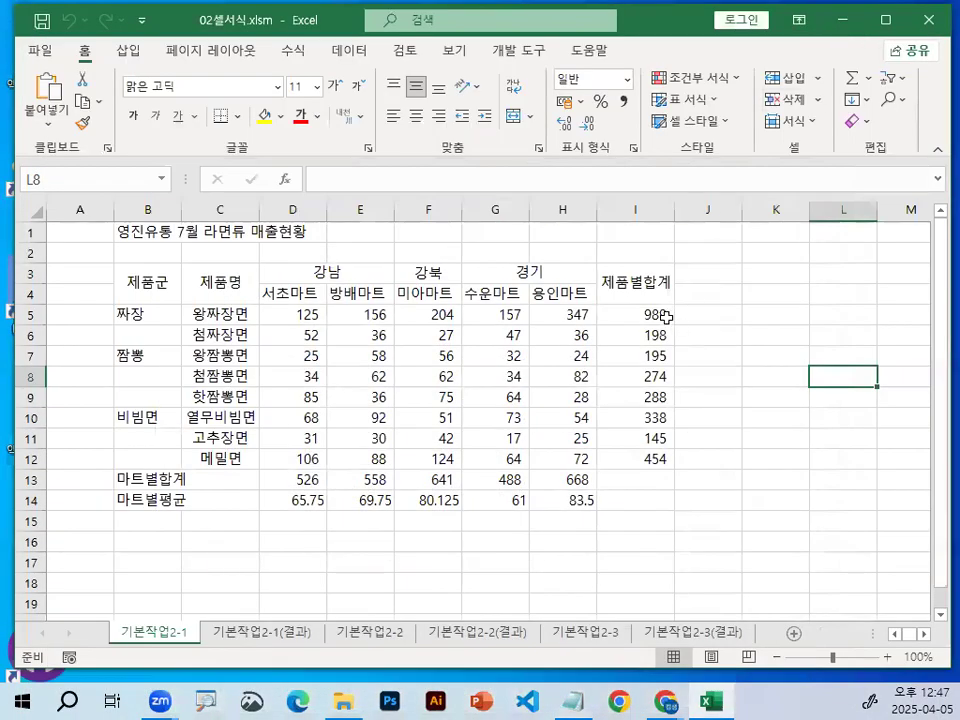
{"action": "scroll", "coordinate": [666, 316], "scroll_direction": "down", "scroll_amount": 2}
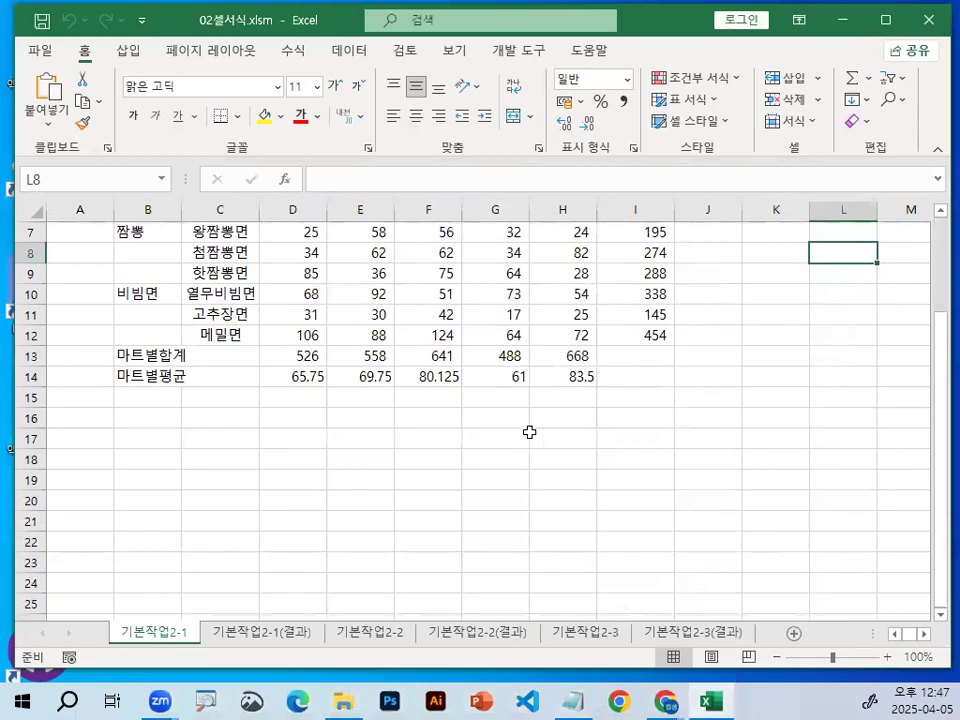
{"action": "scroll", "coordinate": [532, 428], "scroll_direction": "down", "scroll_amount": 2}
{"action": "scroll", "coordinate": [444, 321], "scroll_direction": "down", "scroll_amount": 2}
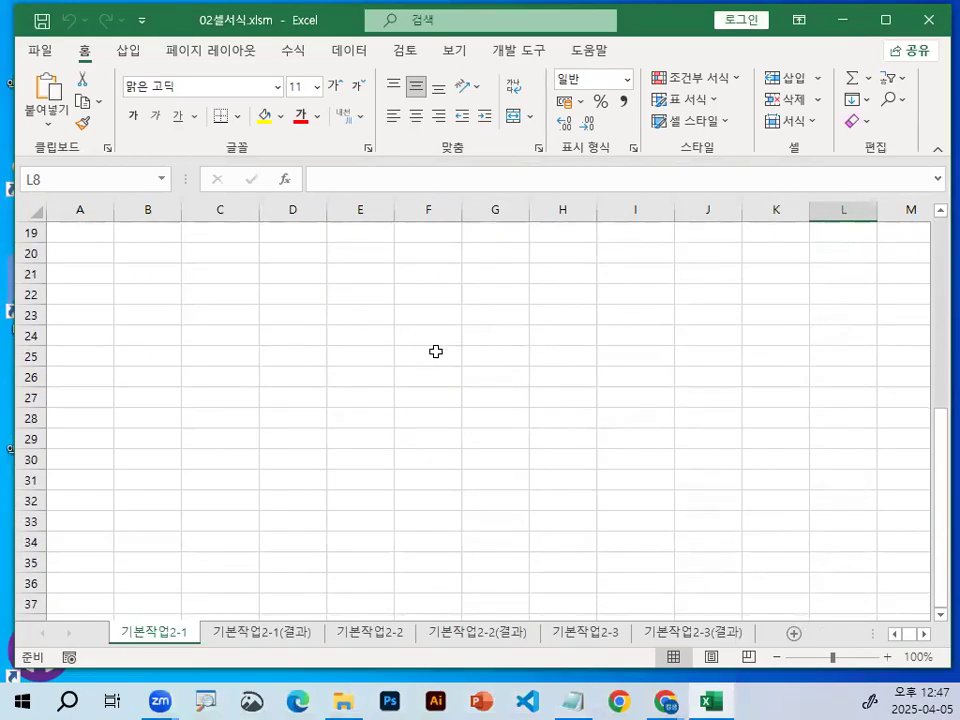
{"action": "scroll", "coordinate": [436, 351], "scroll_direction": "up", "scroll_amount": 6}
{"action": "left_click", "coordinate": [276, 349]}
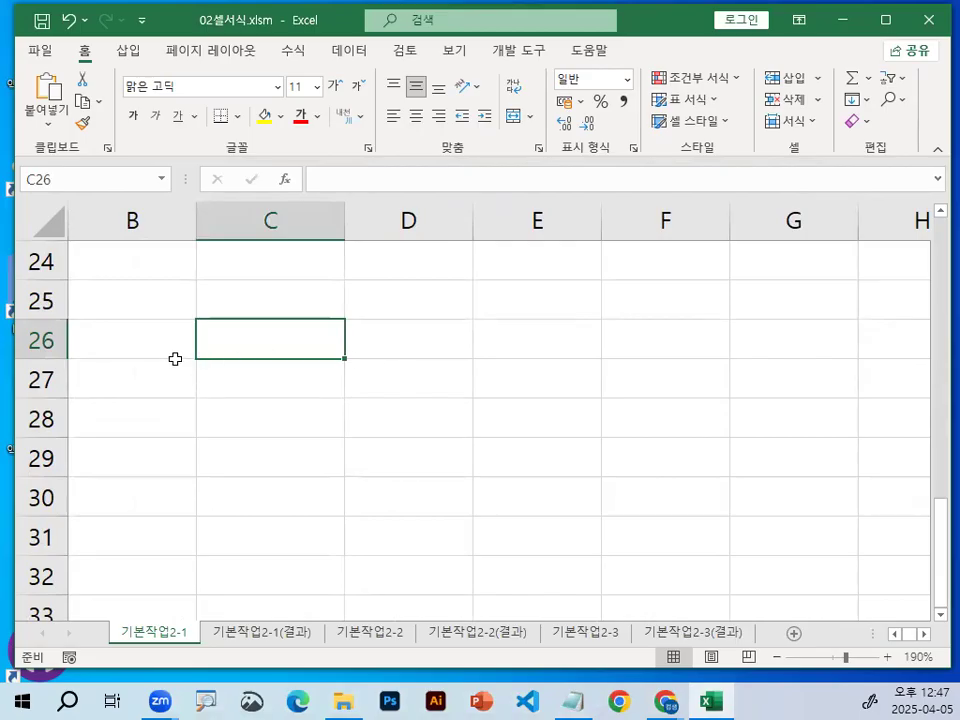
{"action": "scroll", "coordinate": [175, 358], "scroll_direction": "up", "scroll_amount": 2}
{"action": "left_click", "coordinate": [898, 634]}
{"action": "left_click", "coordinate": [898, 634]}
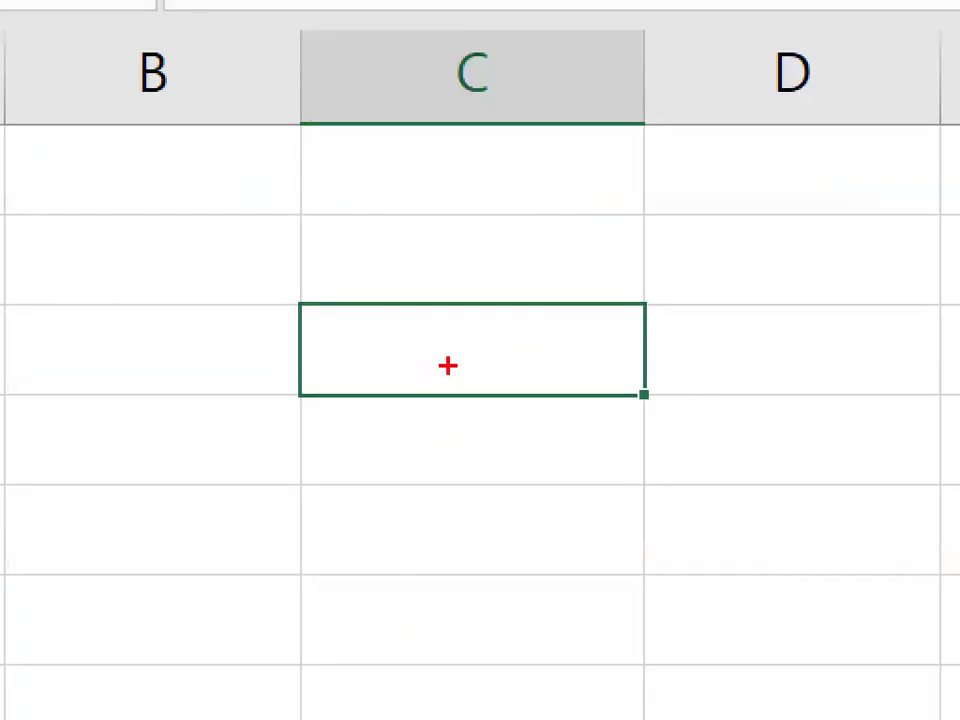
{"action": "mouse_move", "coordinate": [462, 373]}
{"action": "left_mouse_down"}
{"action": "mouse_move", "coordinate": [438, 383]}
{"action": "mouse_move", "coordinate": [432, 337]}
{"action": "left_mouse_up"}
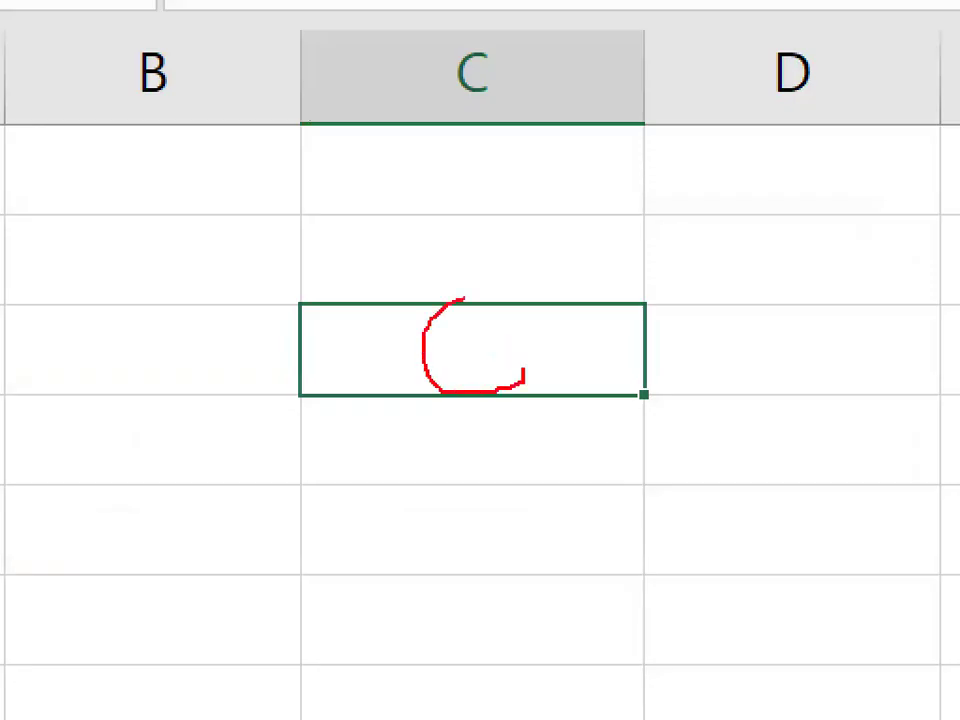
{"action": "left_click_drag", "start_coordinate": [524, 372], "coordinate": [470, 298]}
{"action": "key", "text": "Escape"}
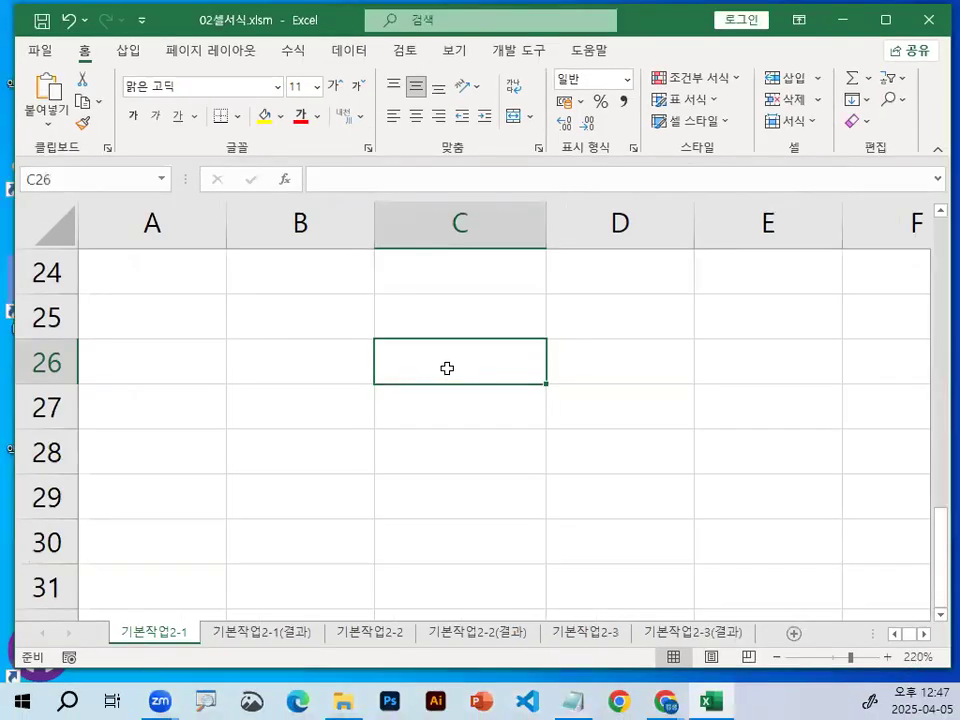
- Enter 생산 in cell C26
{"action": "type", "text": "to"}
{"action": "key", "text": "BackSpace"}
{"action": "key", "text": "BackSpace"}
{"action": "type", "text": "생산"}
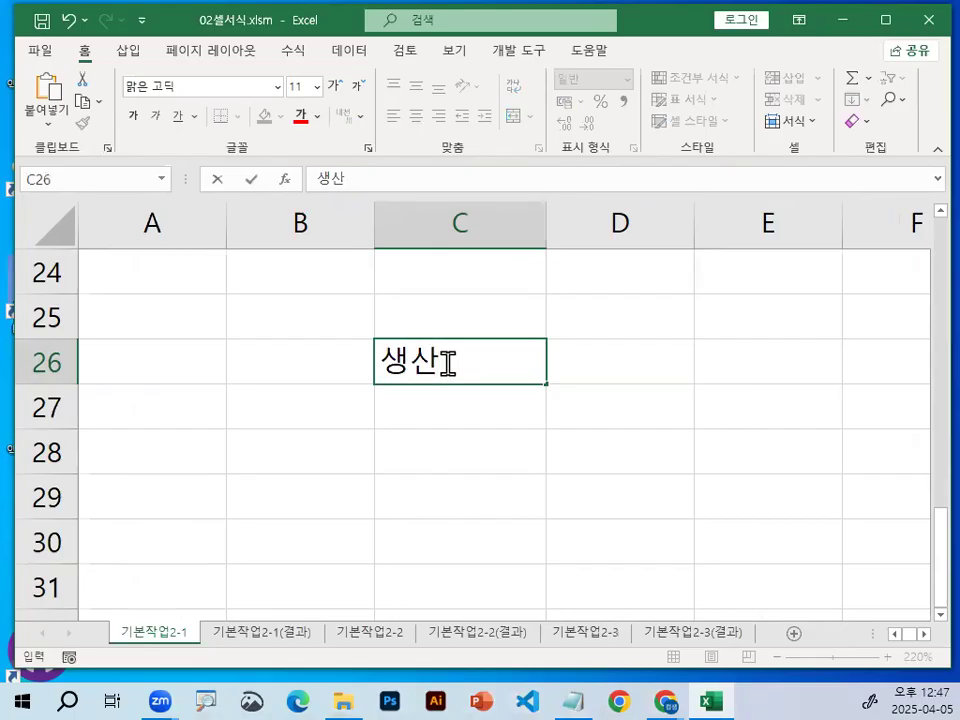
{"action": "key", "text": "Return"}
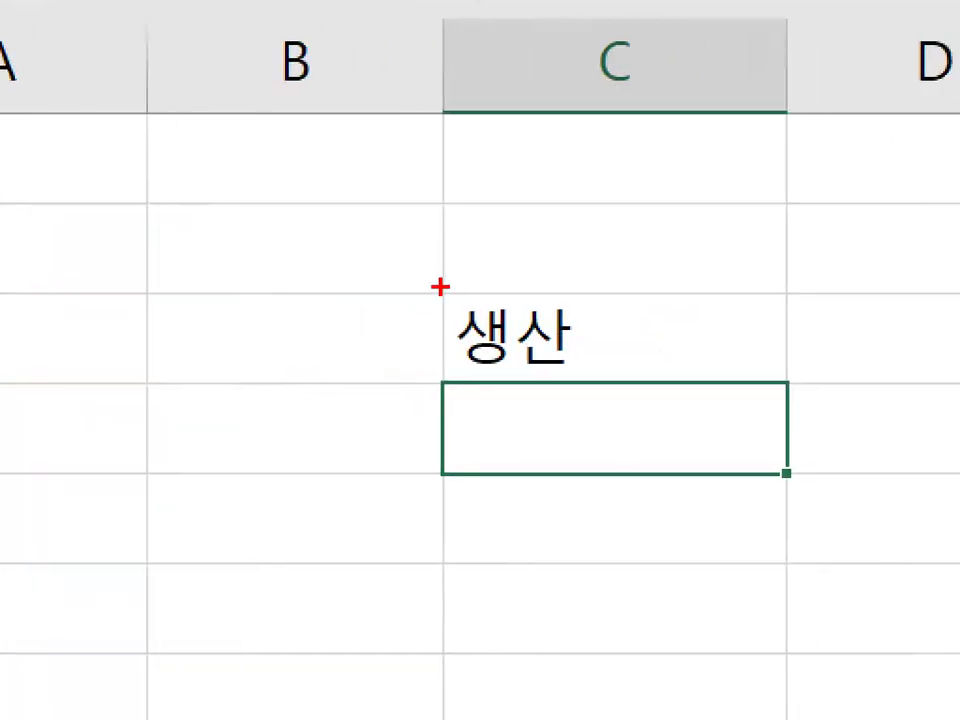
{"action": "mouse_move", "coordinate": [440, 287]}
{"action": "left_mouse_down"}
{"action": "mouse_move", "coordinate": [441, 396]}
{"action": "mouse_move", "coordinate": [679, 274]}
{"action": "mouse_move", "coordinate": [681, 375]}
{"action": "left_mouse_up"}
{"action": "left_click_drag", "start_coordinate": [622, 382], "coordinate": [410, 382]}
{"action": "mouse_move", "coordinate": [573, 346]}
{"action": "left_mouse_down"}
{"action": "mouse_move", "coordinate": [518, 409]}
{"action": "mouse_move", "coordinate": [560, 463]}
{"action": "left_mouse_up"}
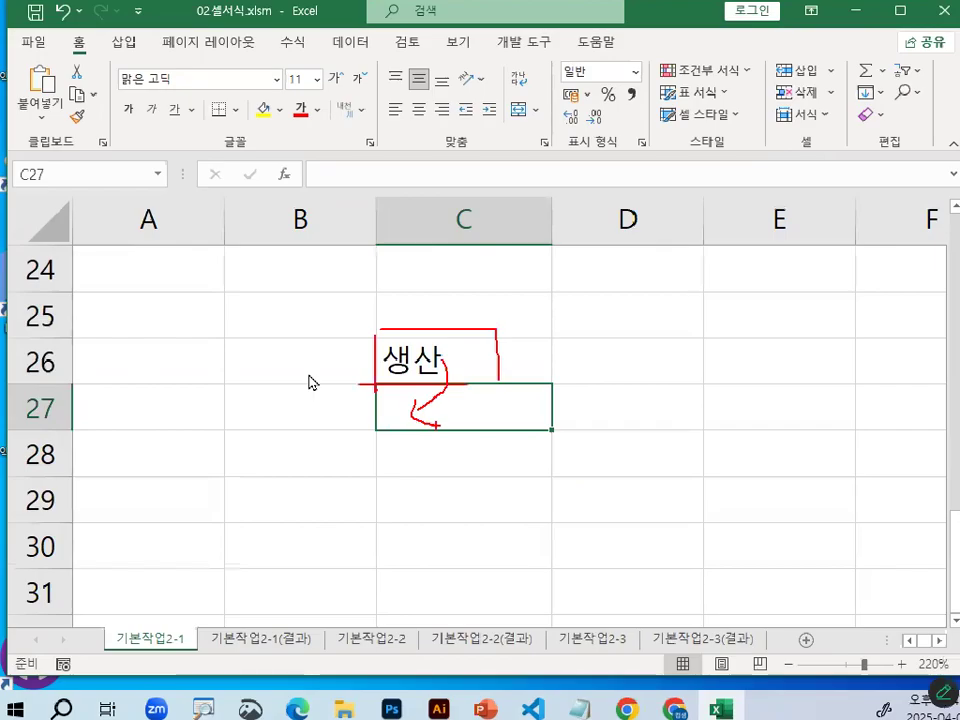
{"action": "left_click", "coordinate": [577, 337]}
- Add 공정 on a second line beneath 생산 within cell C26
{"action": "double_click", "coordinate": [441, 360]}
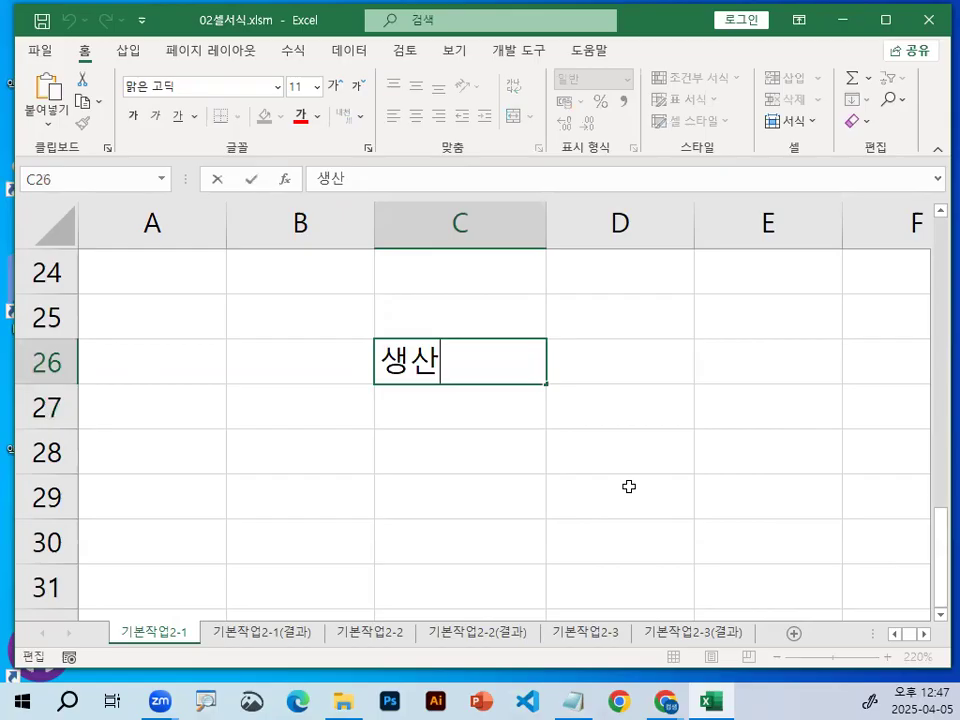
{"action": "key", "text": "alt+Return"}
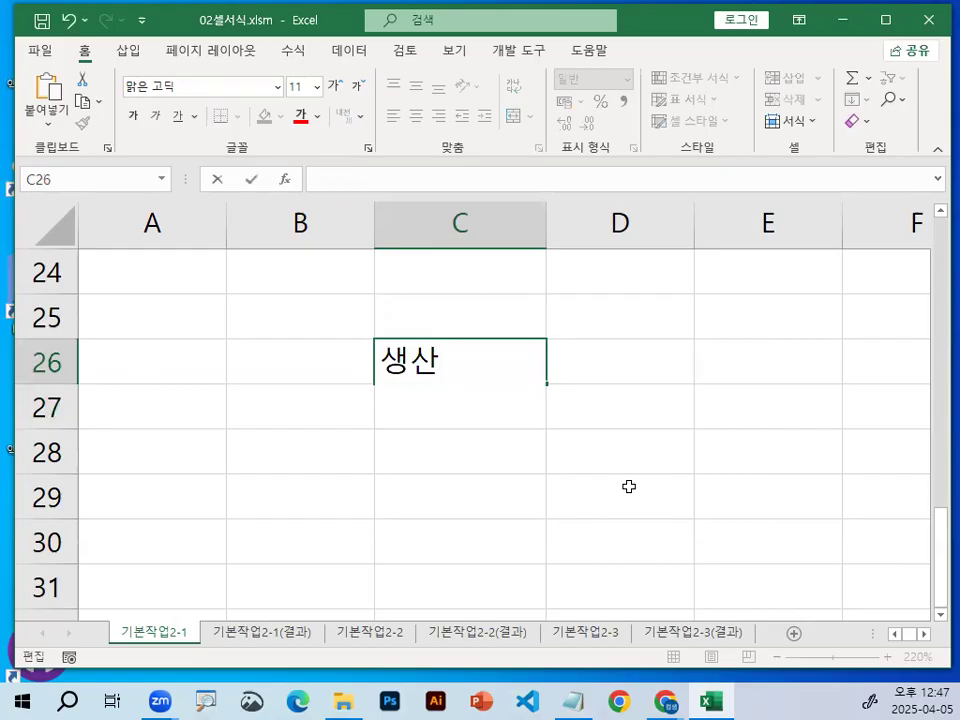
{"action": "type", "text": "공정"}
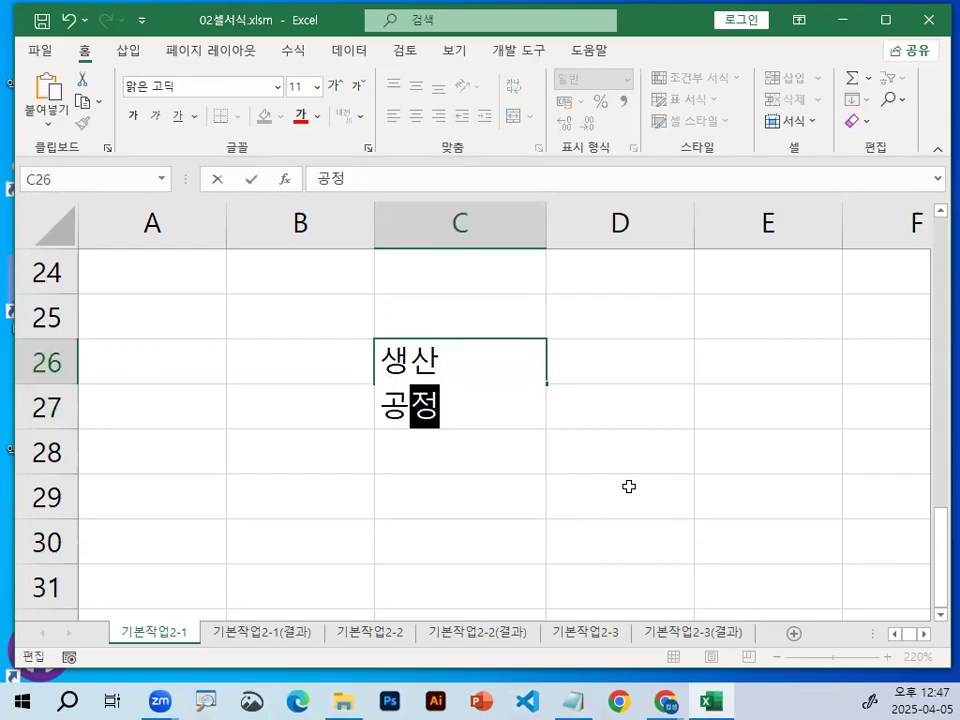
{"action": "key", "text": "Return"}
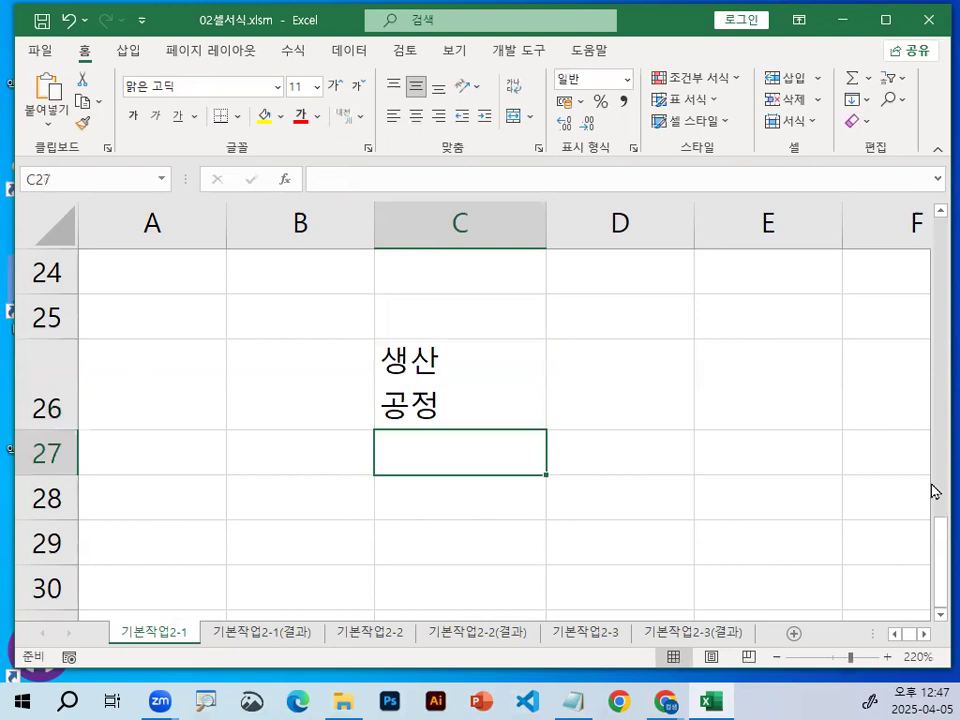
{"action": "mouse_move", "coordinate": [441, 350]}
{"action": "left_mouse_down"}
{"action": "mouse_move", "coordinate": [458, 352]}
{"action": "mouse_move", "coordinate": [448, 420]}
{"action": "mouse_move", "coordinate": [478, 421]}
{"action": "left_mouse_up"}
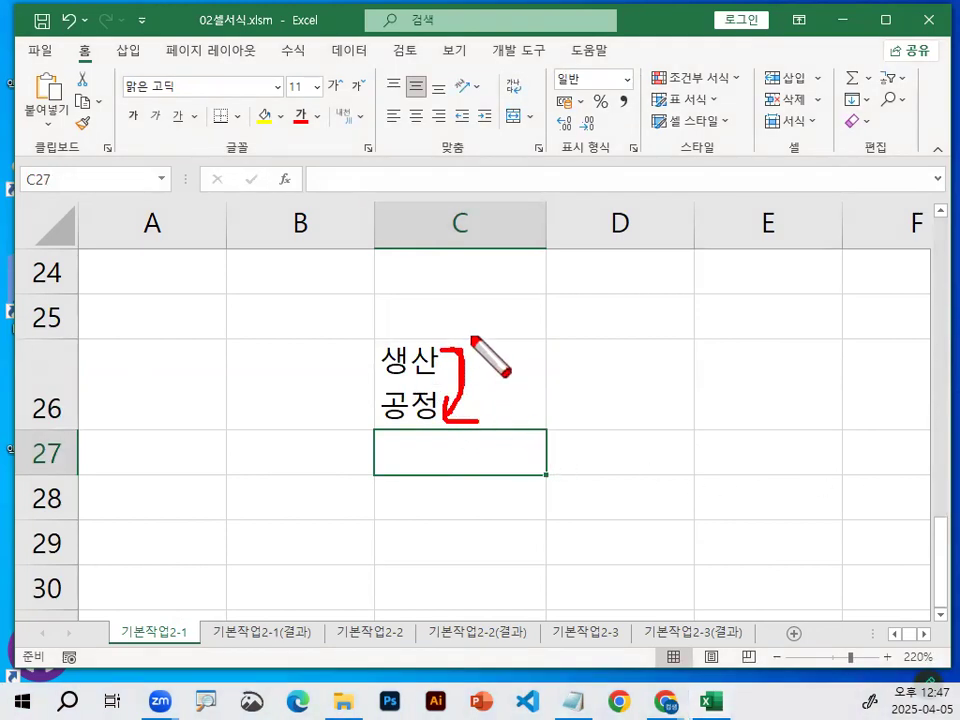
{"action": "left_click_drag", "start_coordinate": [472, 338], "coordinate": [545, 263]}
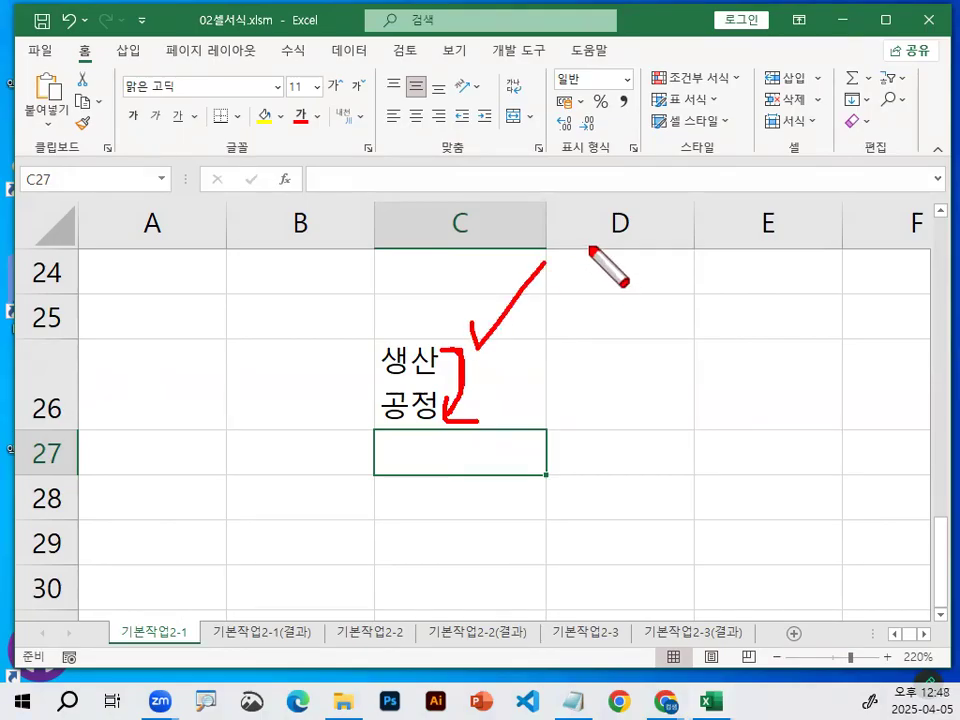
{"action": "mouse_move", "coordinate": [545, 452]}
{"action": "left_mouse_down"}
{"action": "mouse_move", "coordinate": [321, 439]}
{"action": "mouse_move", "coordinate": [553, 407]}
{"action": "mouse_move", "coordinate": [548, 425]}
{"action": "left_mouse_up"}
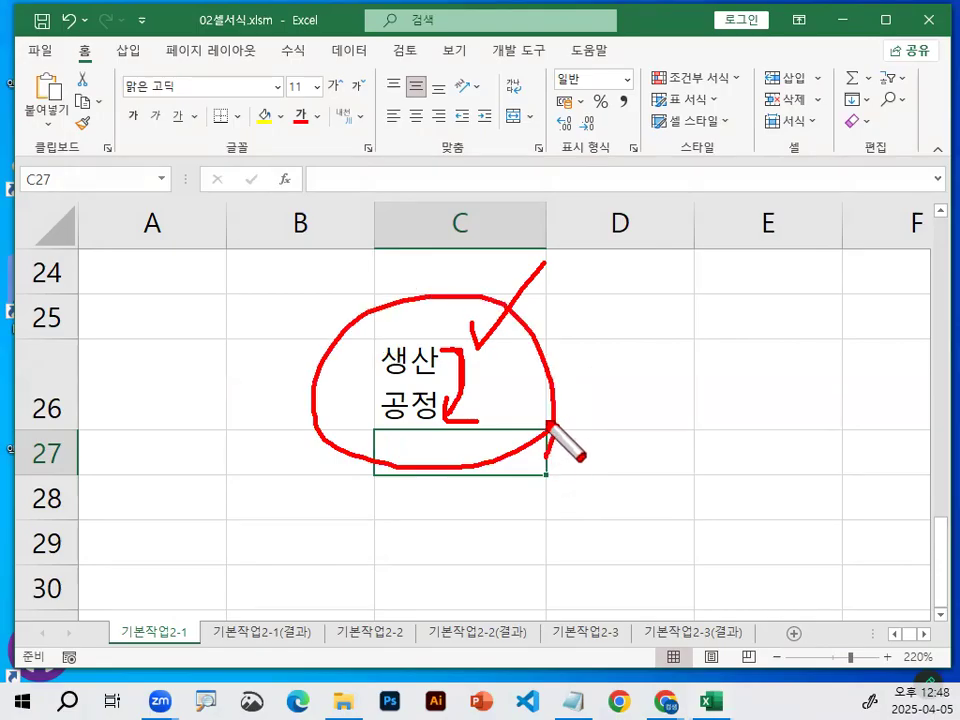
{"action": "key", "text": "Escape"}
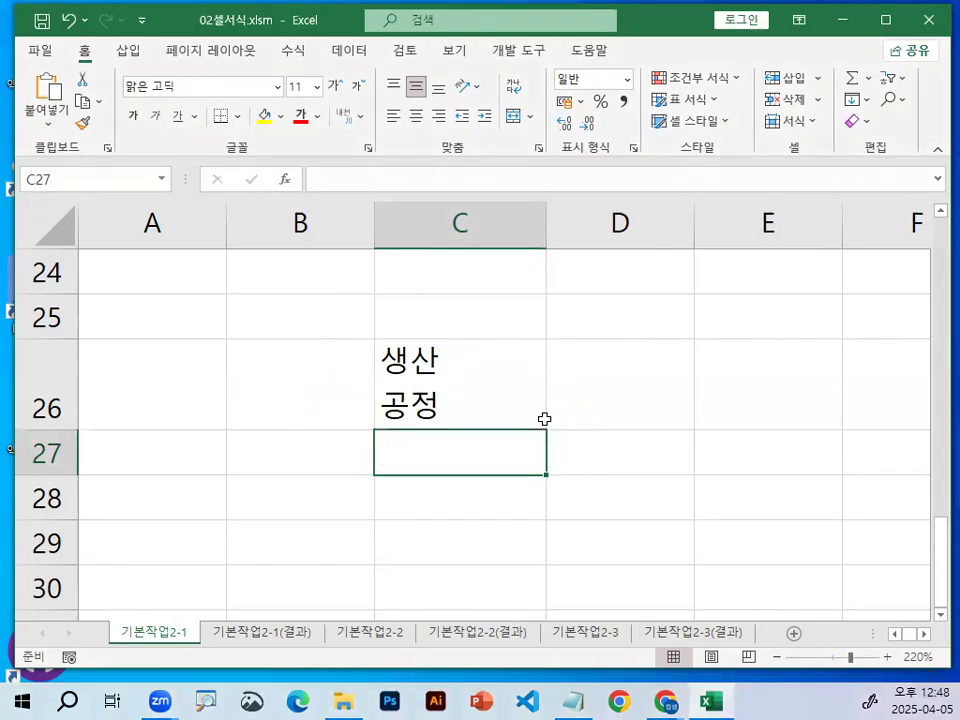
{"action": "left_click", "coordinate": [493, 360]}
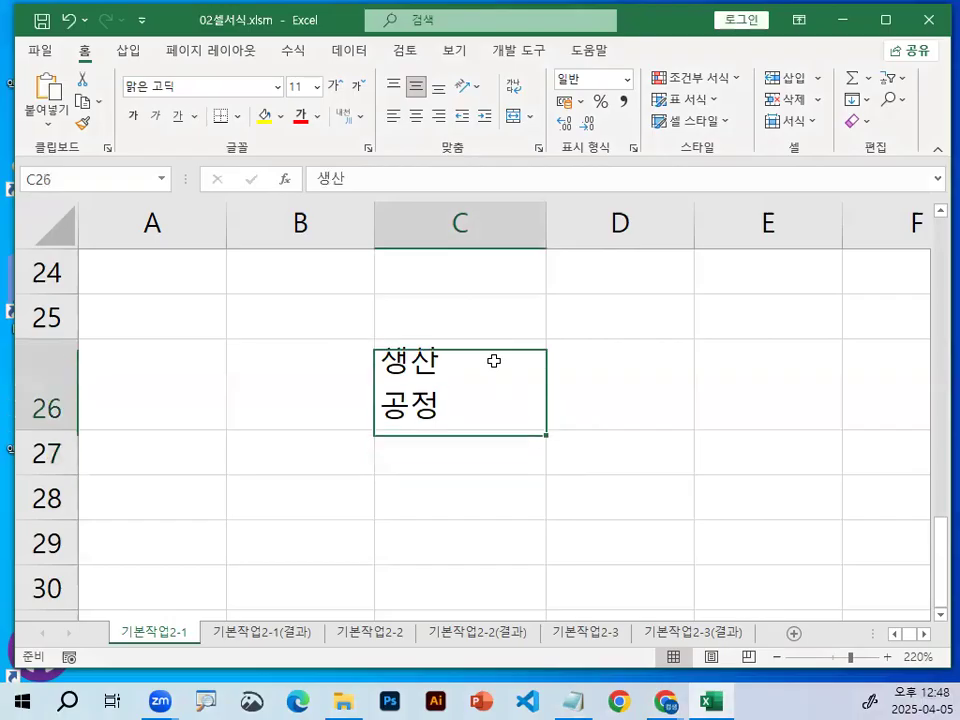
{"action": "left_click", "coordinate": [431, 459]}
- Switch to the Notepad lesson notes and read the in-cell line break and fraction entry (분수입력법) rules
{"action": "left_click", "coordinate": [573, 700]}
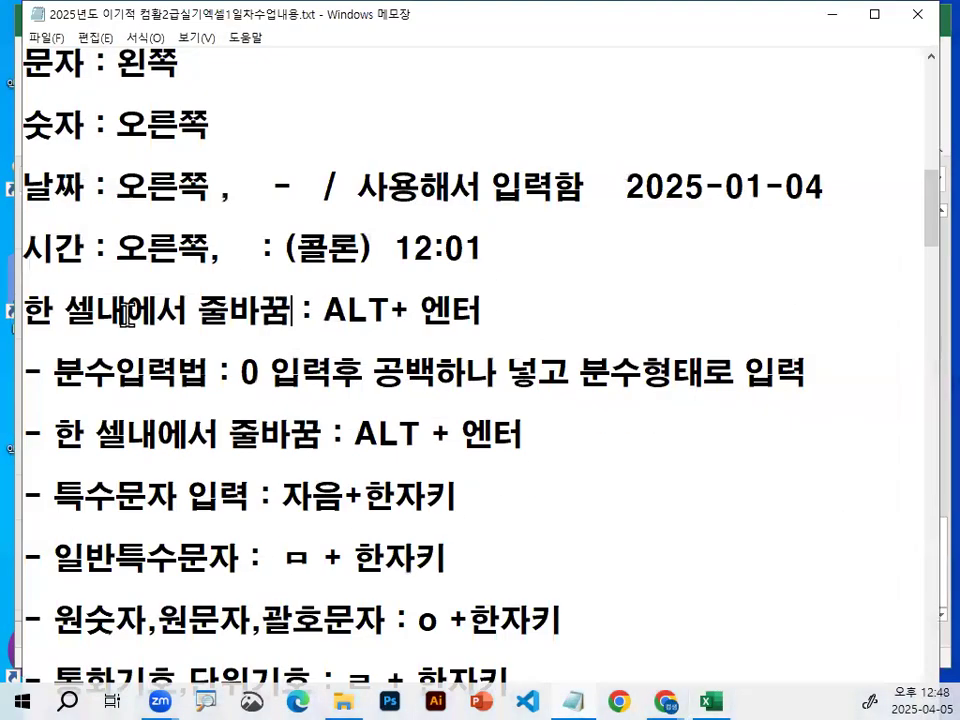
{"action": "left_click_drag", "start_coordinate": [50, 311], "coordinate": [529, 313]}
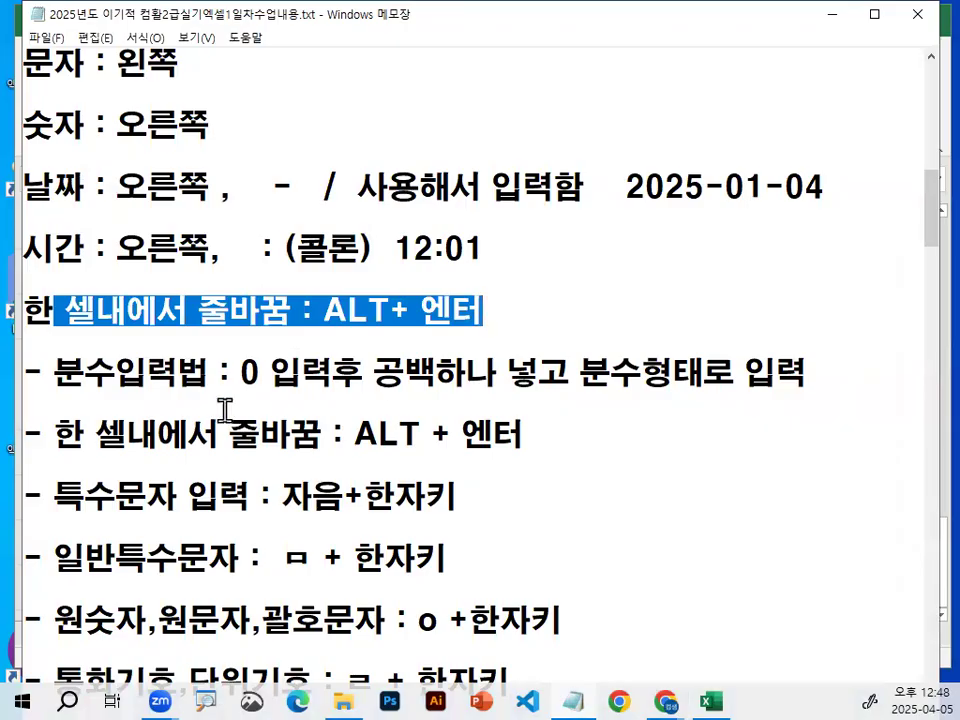
{"action": "left_click_drag", "start_coordinate": [60, 373], "coordinate": [210, 372]}
{"action": "scroll", "coordinate": [208, 369], "scroll_direction": "down", "scroll_amount": 1}
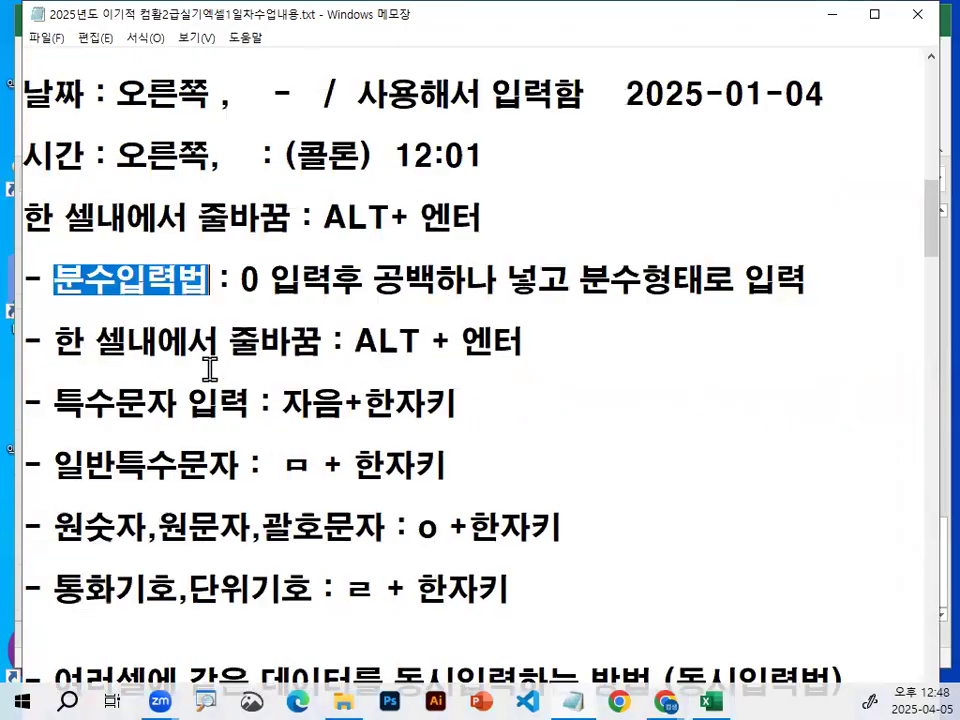
{"action": "left_click", "coordinate": [248, 278]}
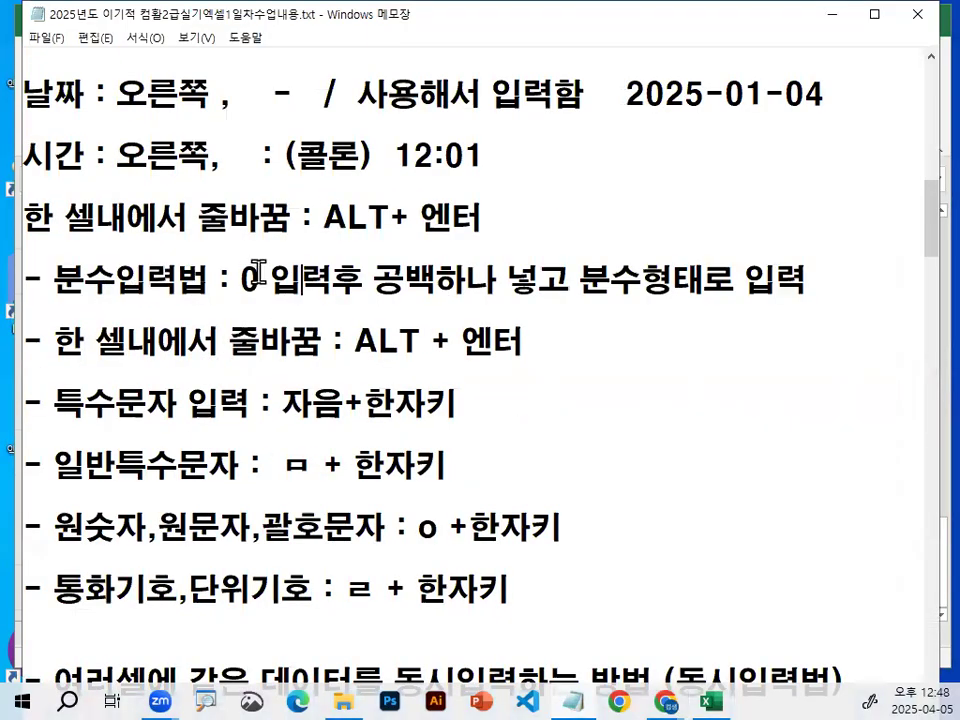
- Switch back to Excel and select the empty cell D26 beside the two-line text
{"action": "left_click", "coordinate": [716, 680]}
{"action": "left_click", "coordinate": [658, 364]}
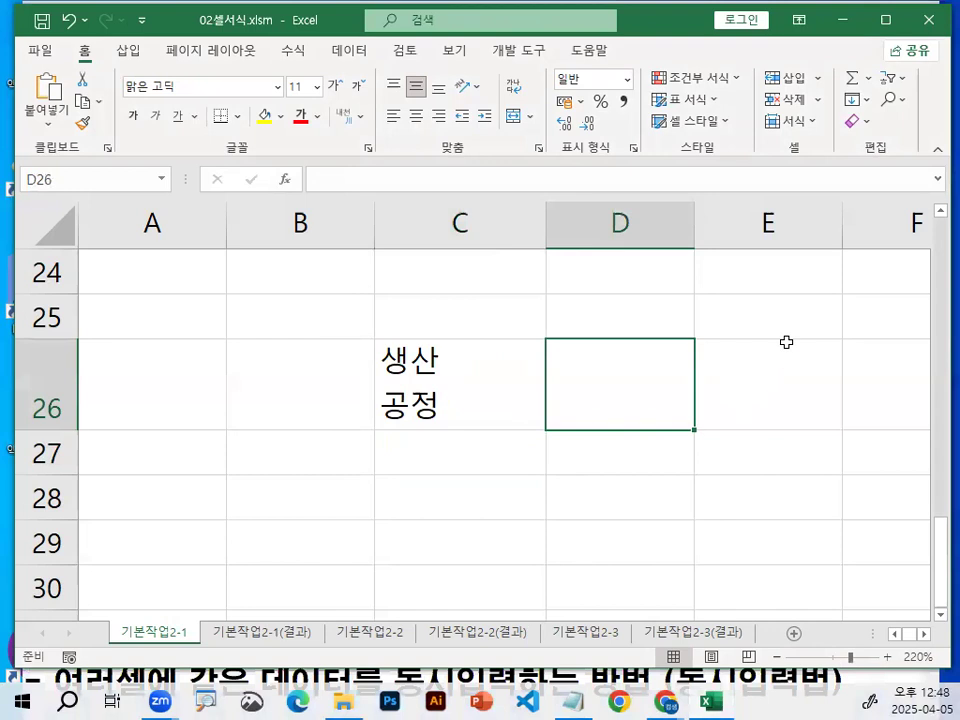
{"action": "key", "text": "ctrl+2"}
{"action": "left_click_drag", "start_coordinate": [259, 195], "coordinate": [268, 264]}
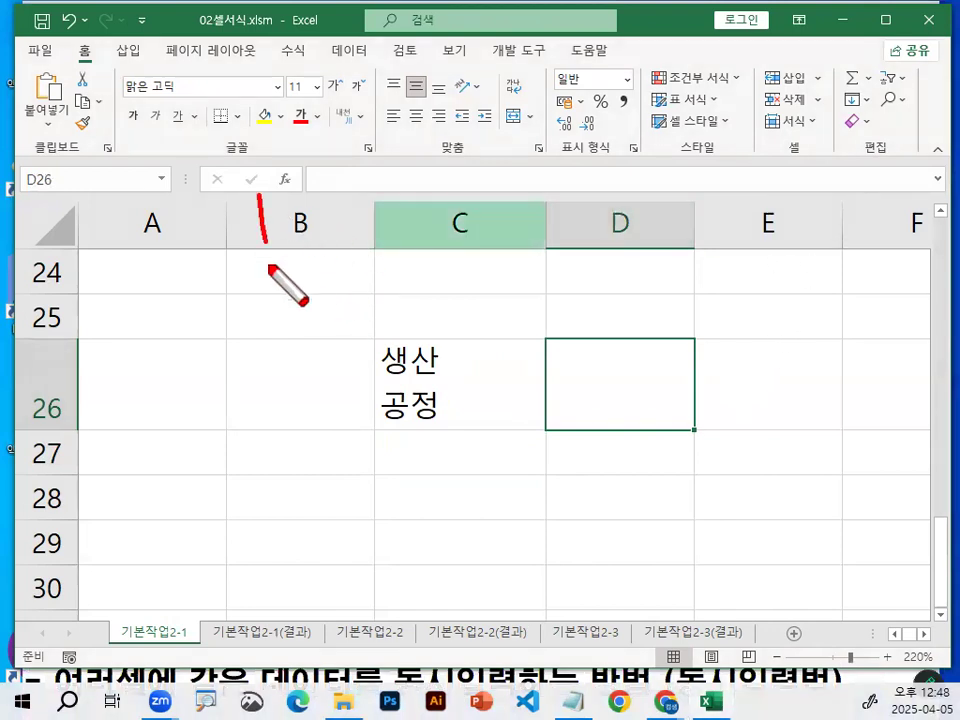
{"action": "left_click_drag", "start_coordinate": [366, 164], "coordinate": [238, 377]}
{"action": "mouse_move", "coordinate": [300, 318]}
{"action": "left_mouse_down"}
{"action": "mouse_move", "coordinate": [318, 298]}
{"action": "mouse_move", "coordinate": [350, 348]}
{"action": "left_mouse_up"}
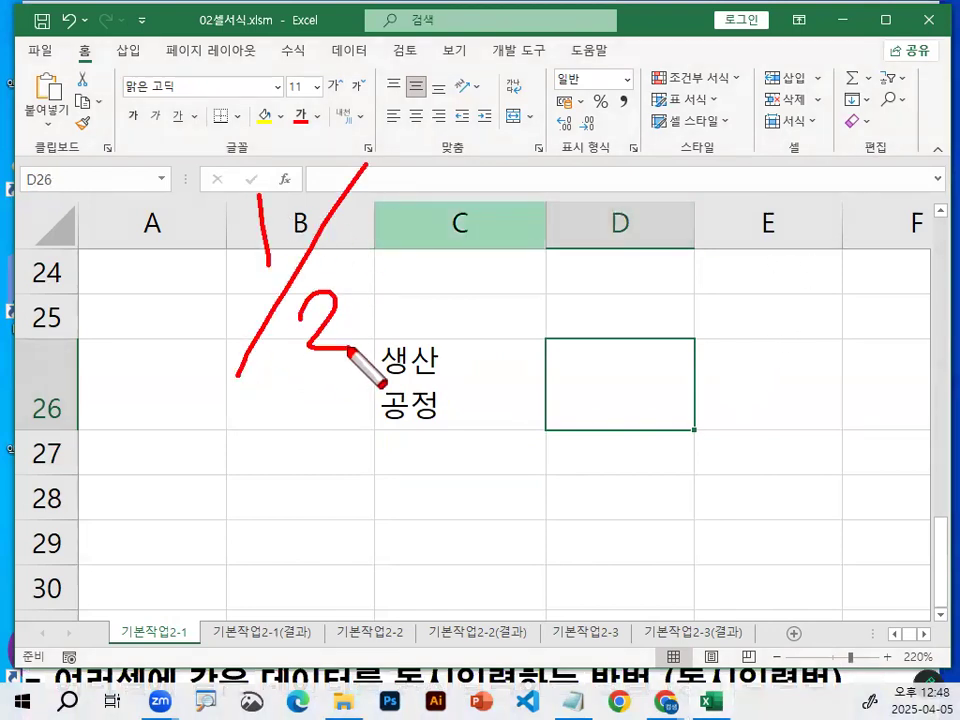
{"action": "left_click_drag", "start_coordinate": [700, 418], "coordinate": [676, 382]}
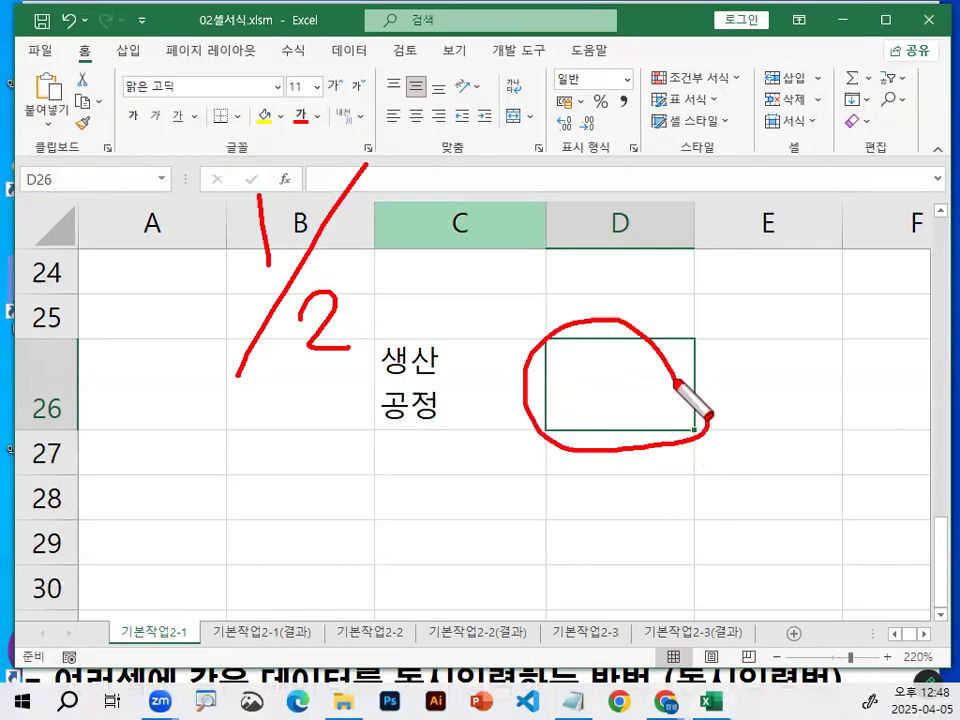
{"action": "key", "text": "Escape"}
{"action": "key", "text": "alt"}
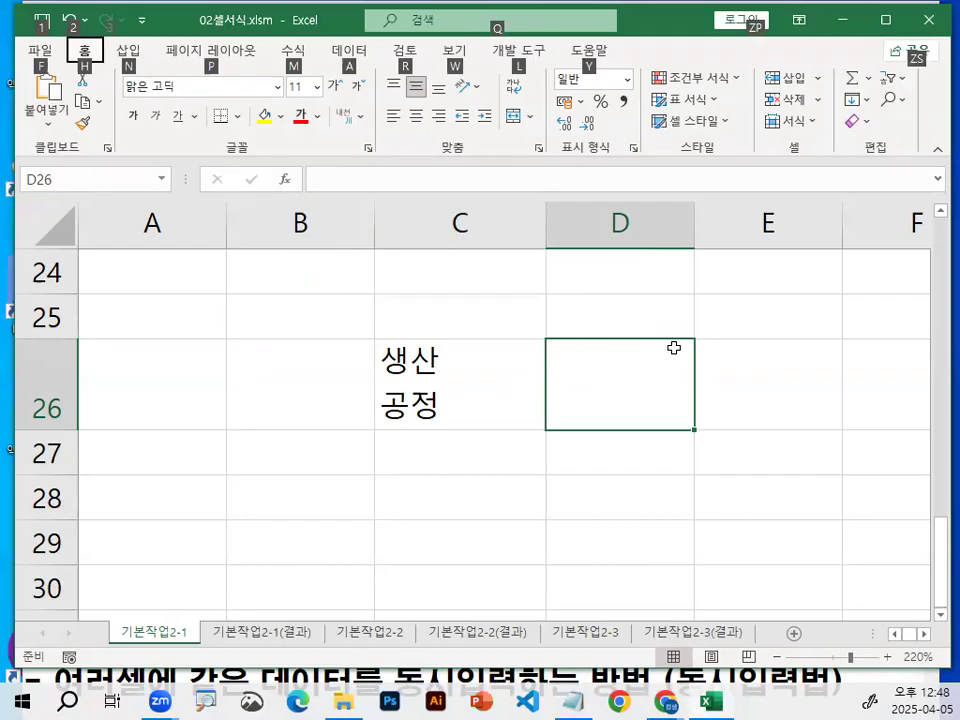
{"action": "key", "text": "Escape"}
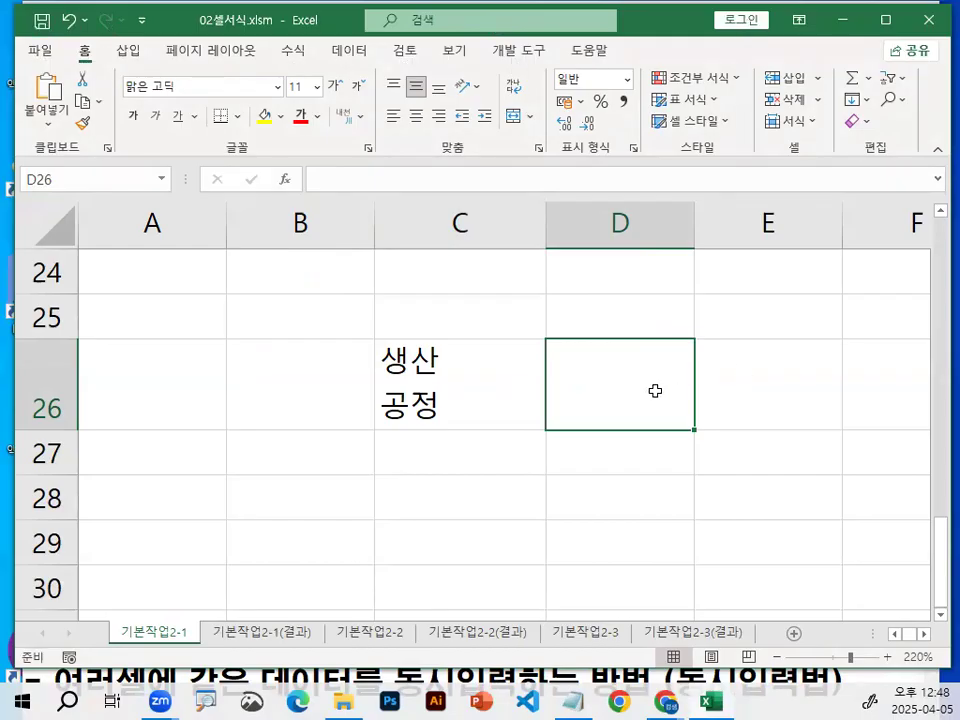
{"action": "key", "text": "alt"}
{"action": "key", "text": "alt"}
{"action": "key", "text": "alt"}
{"action": "key", "text": "alt"}
- Enter 1/2 directly in cell D26 and reselect the cell to check its stored value
{"action": "type", "text": "1/2"}
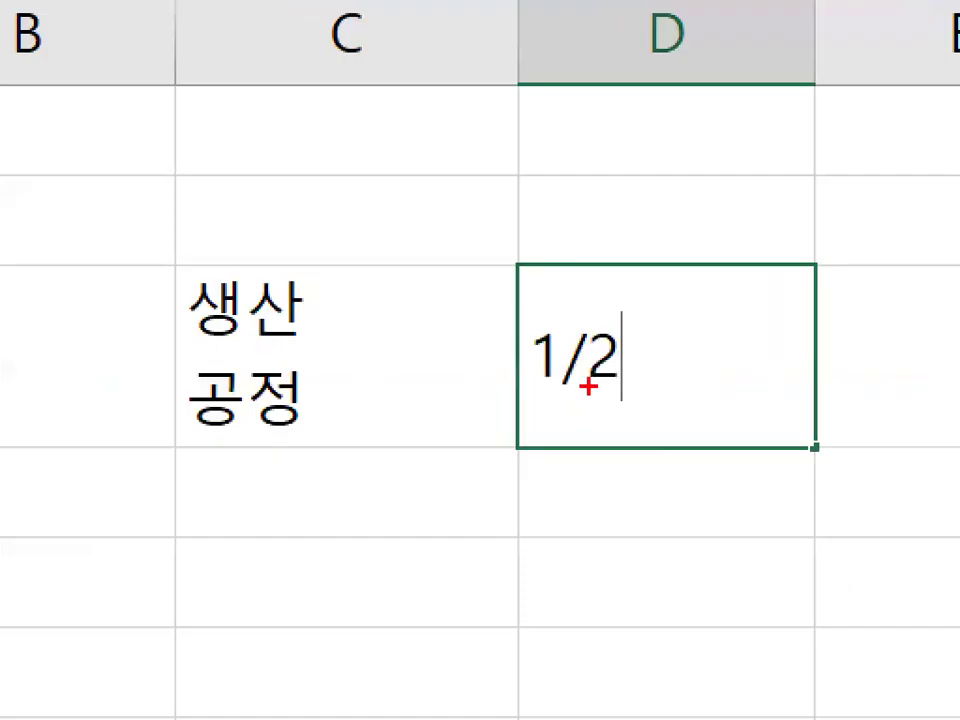
{"action": "mouse_move", "coordinate": [558, 385]}
{"action": "left_mouse_down"}
{"action": "mouse_move", "coordinate": [586, 394]}
{"action": "mouse_move", "coordinate": [543, 348]}
{"action": "left_mouse_up"}
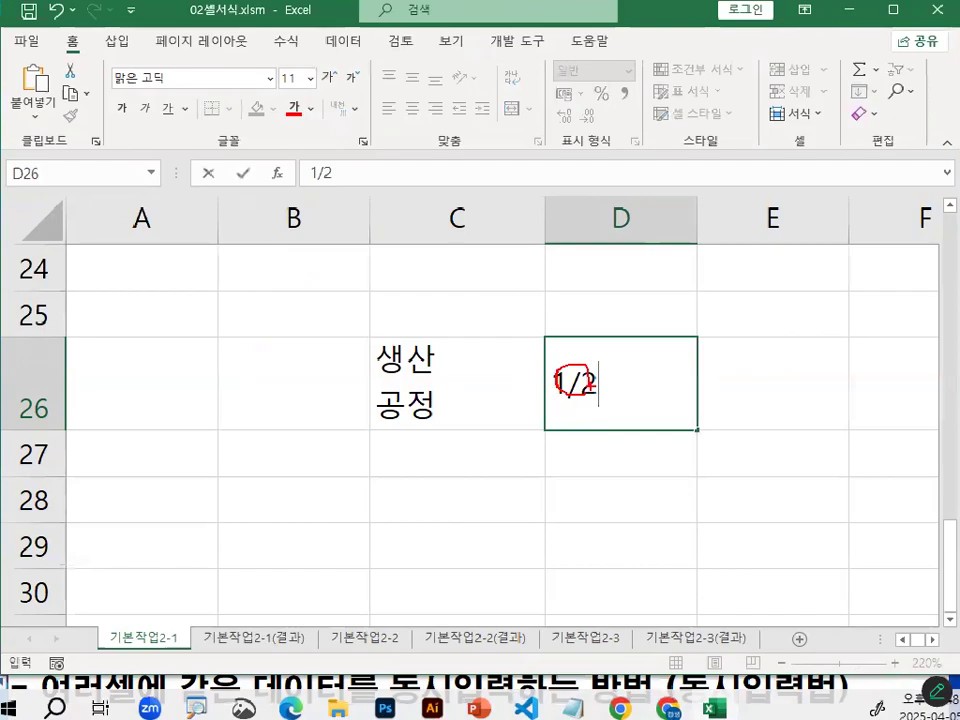
{"action": "key", "text": "Return"}
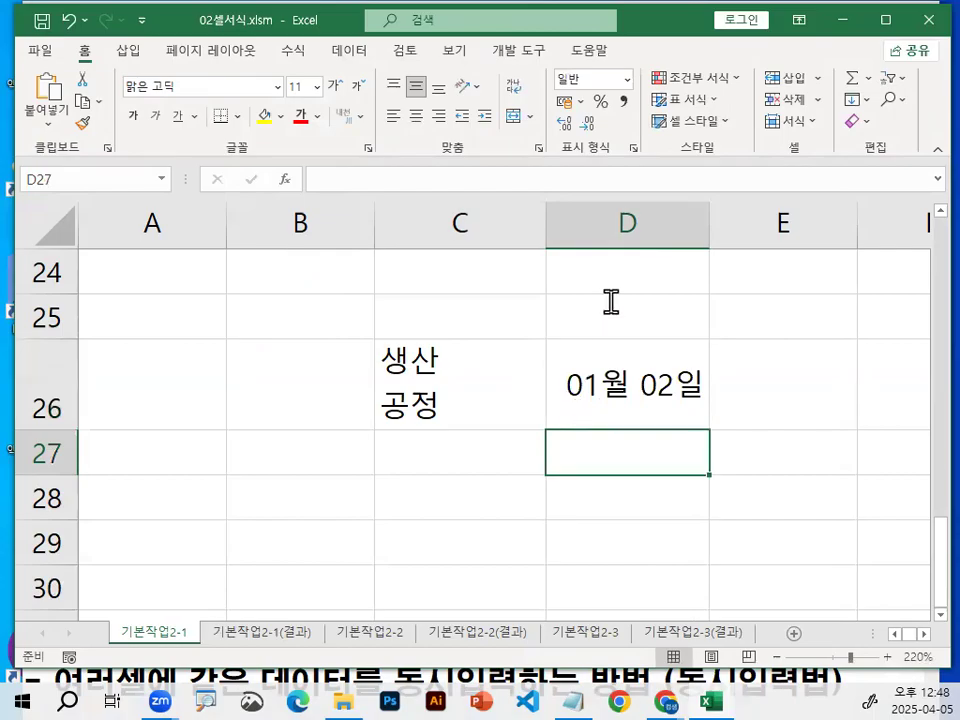
{"action": "left_click", "coordinate": [628, 401]}
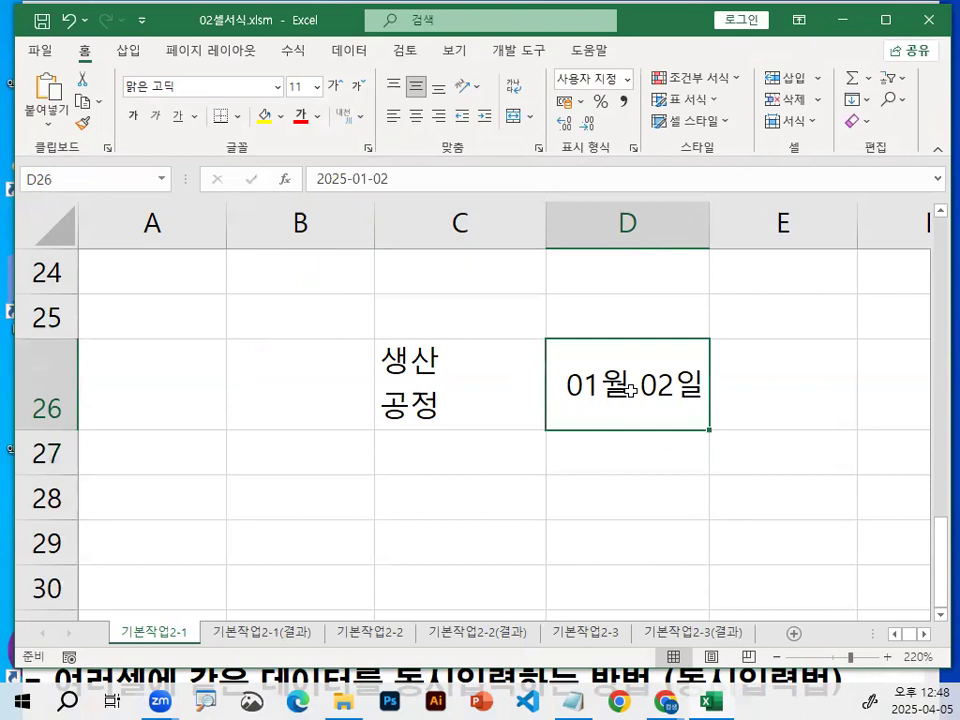
- Enter 0 1/2 in cell E26 as a fraction and reselect the cell to check its stored value
{"action": "left_click", "coordinate": [800, 425]}
{"action": "key", "text": "ctrl+1"}
{"action": "left_click", "coordinate": [656, 382]}
{"action": "mouse_move", "coordinate": [745, 405]}
{"action": "left_mouse_down"}
{"action": "mouse_move", "coordinate": [765, 405]}
{"action": "mouse_move", "coordinate": [748, 421]}
{"action": "left_mouse_up"}
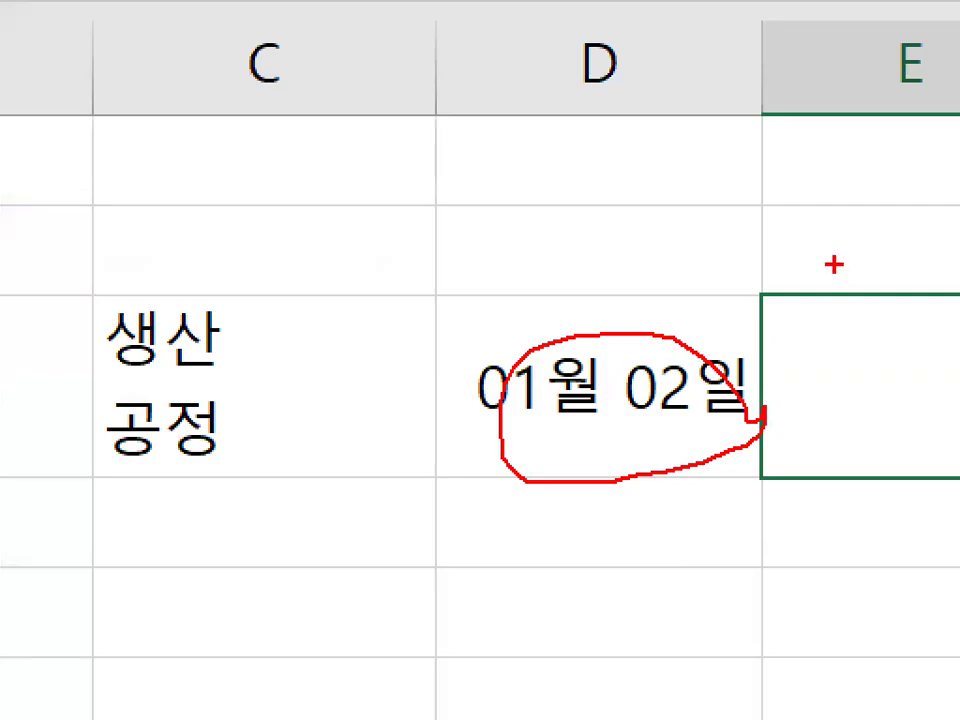
{"action": "key", "text": "Escape"}
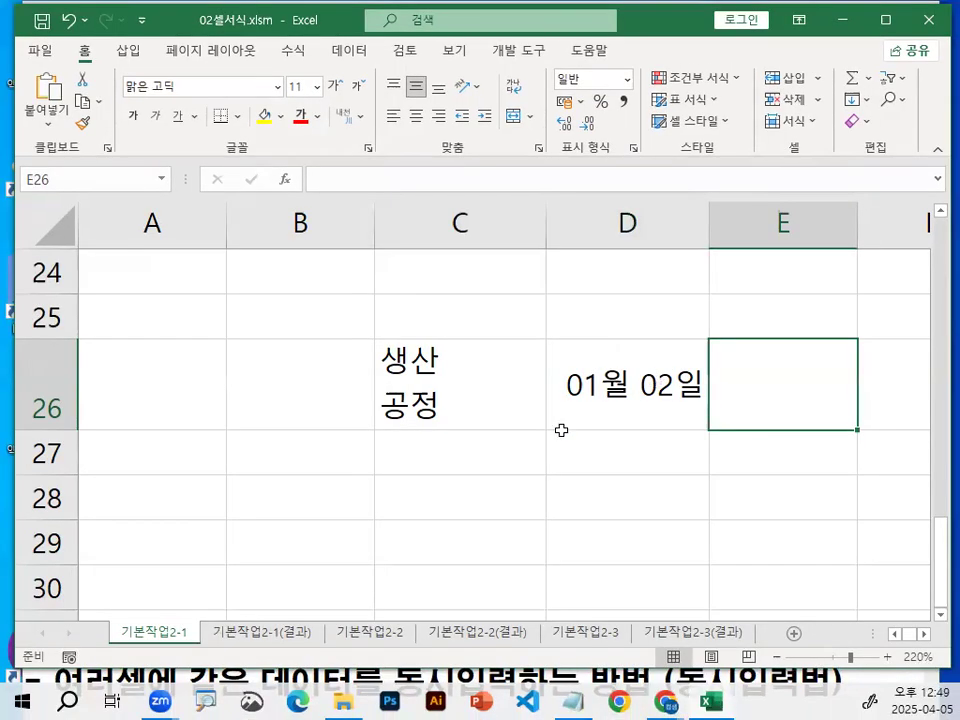
{"action": "key", "text": "ctrl+1"}
{"action": "key", "text": "Escape"}
{"action": "left_click", "coordinate": [926, 634]}
{"action": "type", "text": "0"}
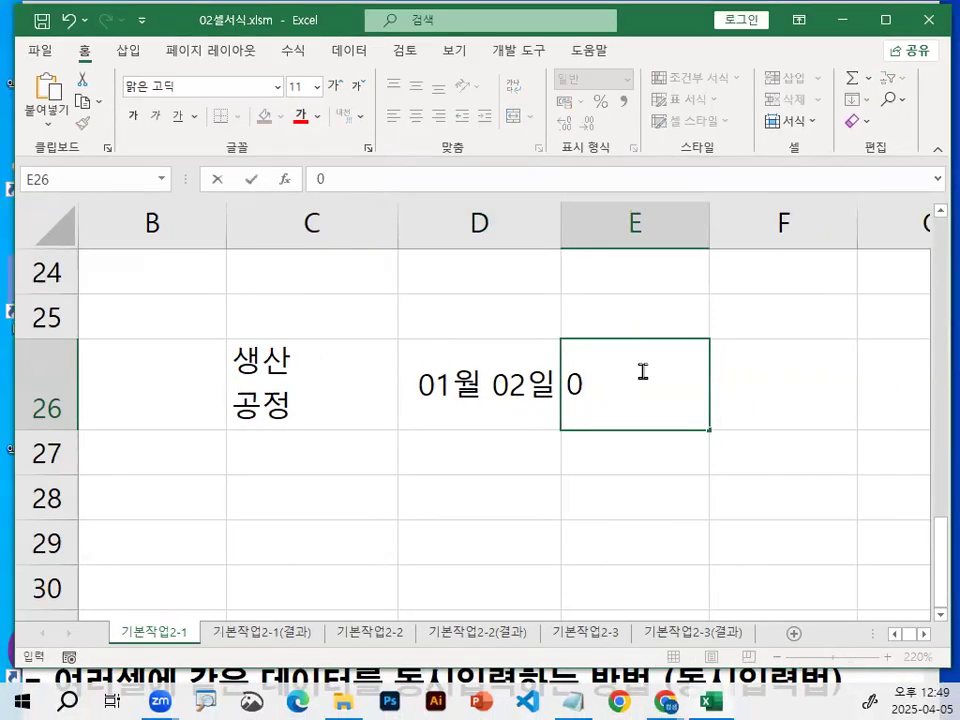
{"action": "type", "text": " 1/2"}
{"action": "key", "text": "Return"}
{"action": "left_click", "coordinate": [636, 385]}
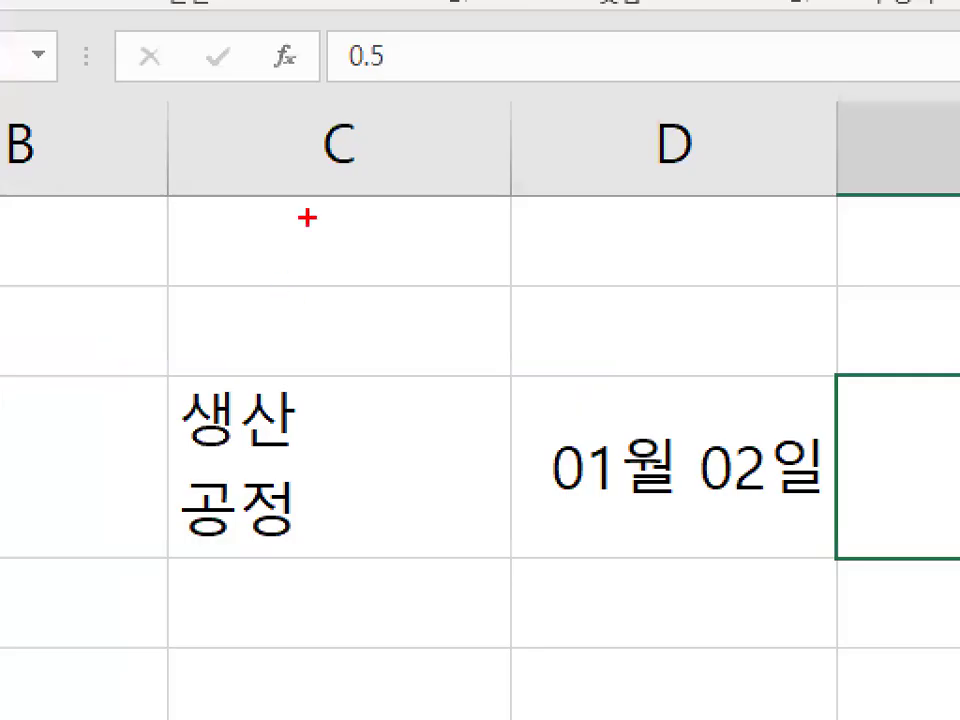
{"action": "left_click_drag", "start_coordinate": [296, 256], "coordinate": [296, 320]}
{"action": "mouse_move", "coordinate": [317, 256]}
{"action": "left_mouse_down"}
{"action": "mouse_move", "coordinate": [379, 280]}
{"action": "mouse_move", "coordinate": [333, 324]}
{"action": "left_mouse_up"}
{"action": "left_click_drag", "start_coordinate": [357, 288], "coordinate": [337, 315]}
{"action": "left_click_drag", "start_coordinate": [392, 335], "coordinate": [443, 318]}
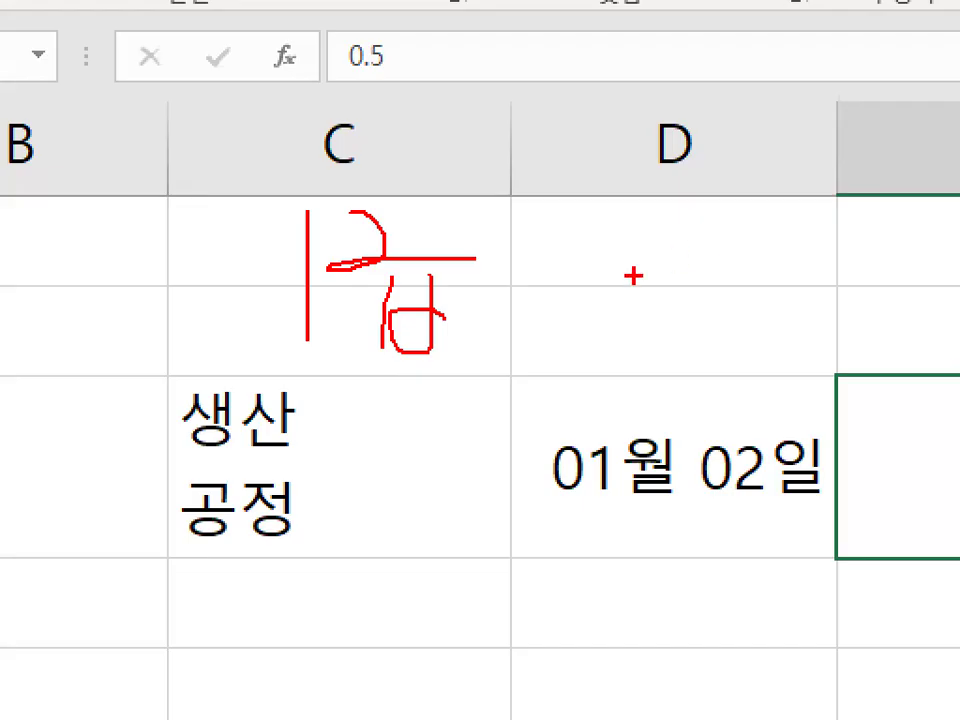
{"action": "key", "text": "Escape"}
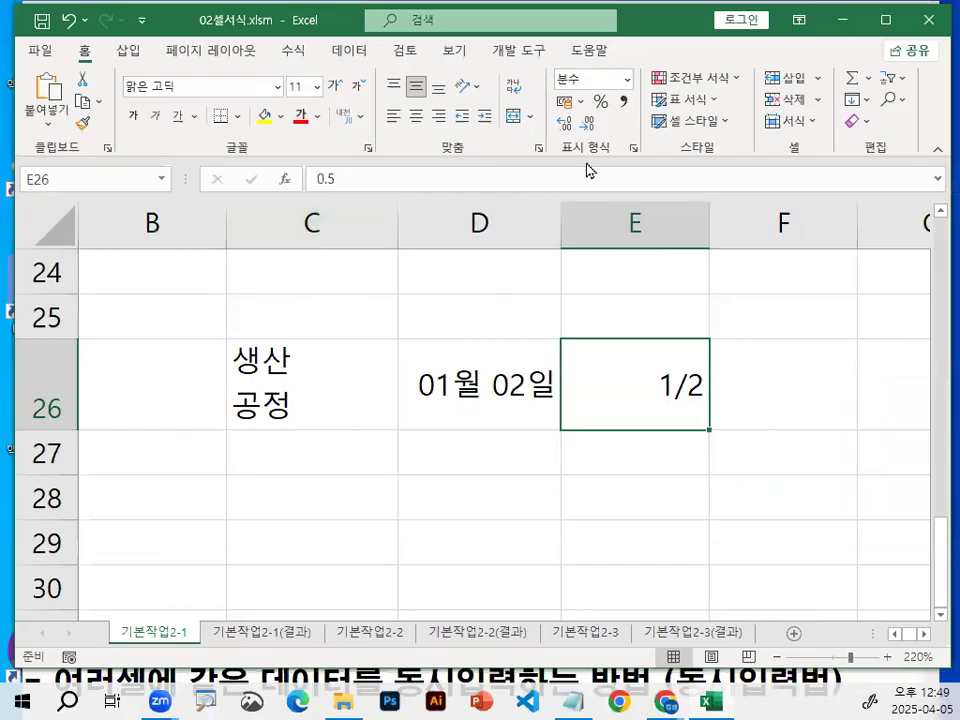
{"action": "key", "text": "ctrl+1"}
{"action": "mouse_move", "coordinate": [640, 432]}
{"action": "left_mouse_down"}
{"action": "mouse_move", "coordinate": [718, 405]}
{"action": "mouse_move", "coordinate": [575, 450]}
{"action": "left_mouse_up"}
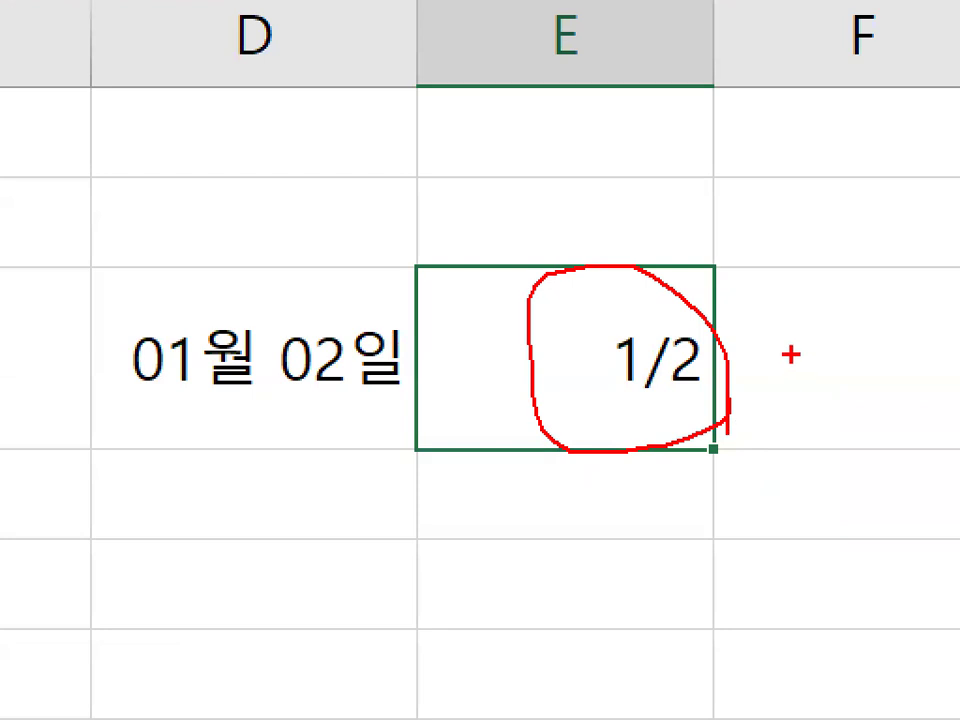
{"action": "key", "text": "Escape"}
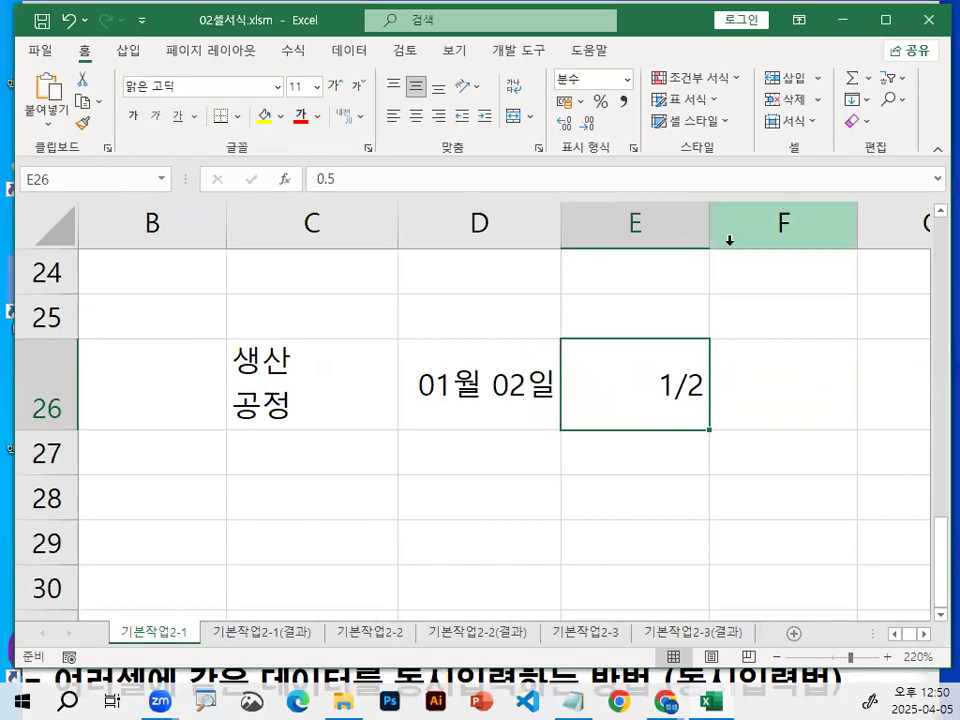
{"action": "left_click", "coordinate": [598, 514]}
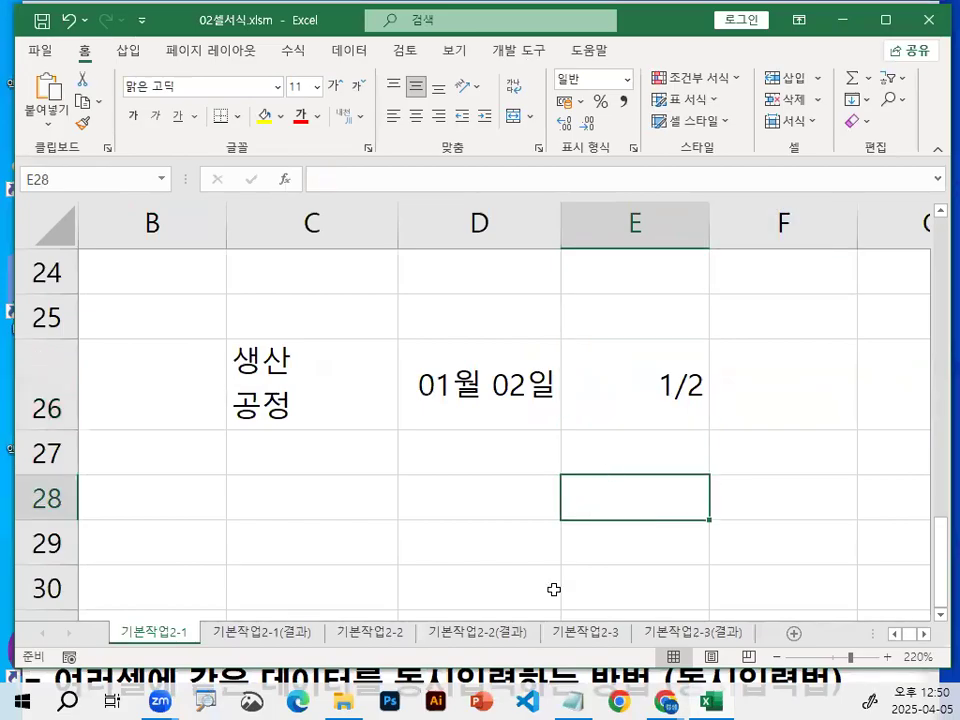
- Switch to the Notepad lesson notes and read the fraction entry rule and the general special character rule (일반특수문자 : ㅁ + 한자키)
{"action": "left_click", "coordinate": [572, 692]}
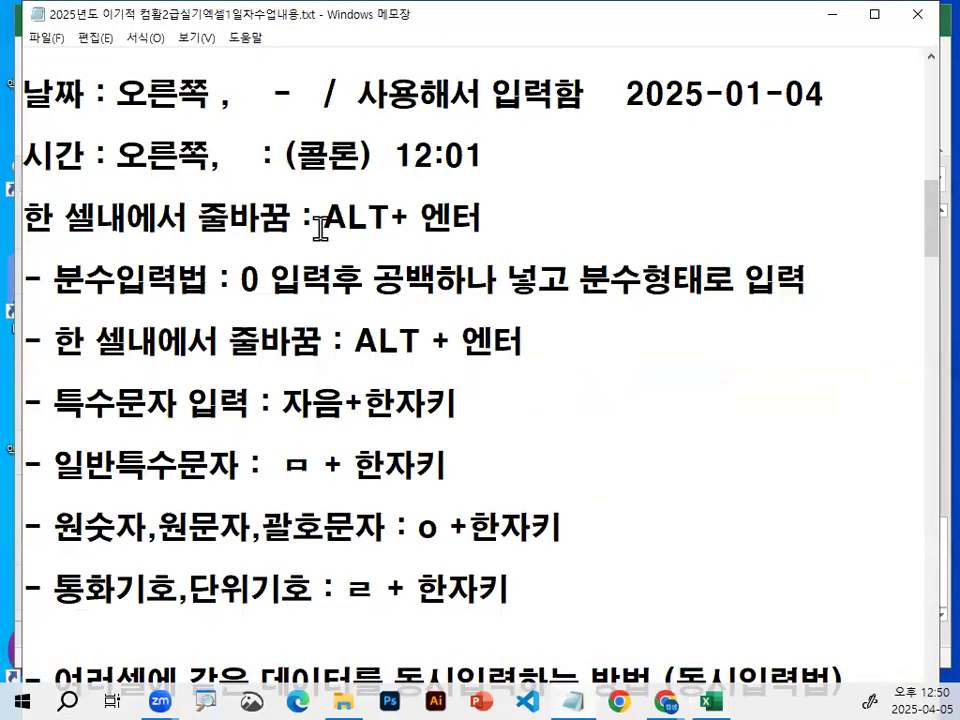
{"action": "left_click_drag", "start_coordinate": [240, 279], "coordinate": [833, 279]}
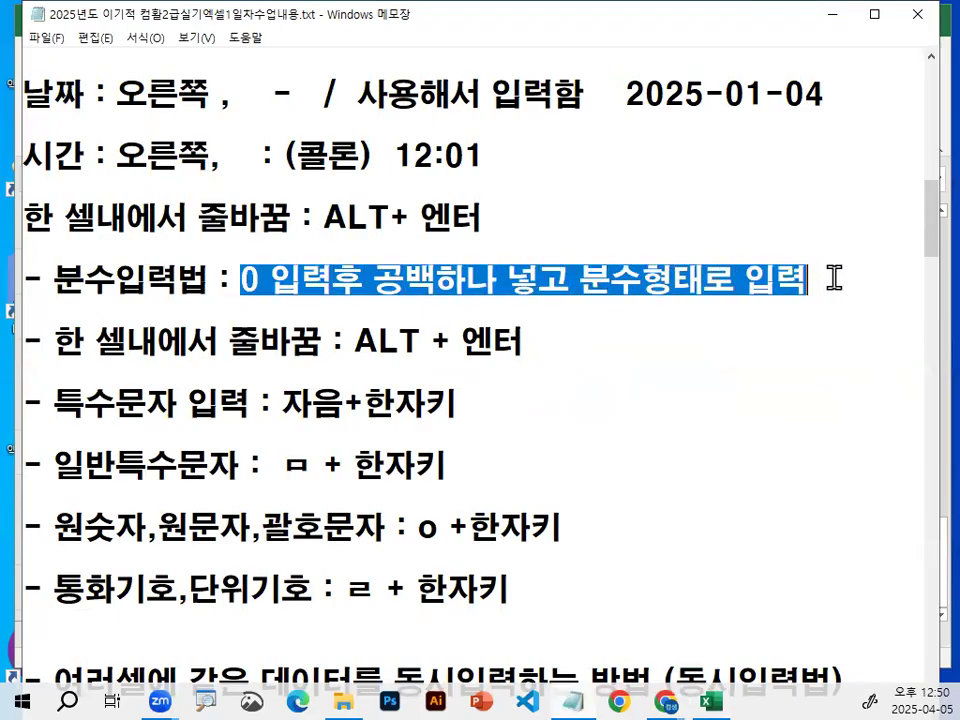
{"action": "scroll", "coordinate": [386, 444], "scroll_direction": "down", "scroll_amount": 1}
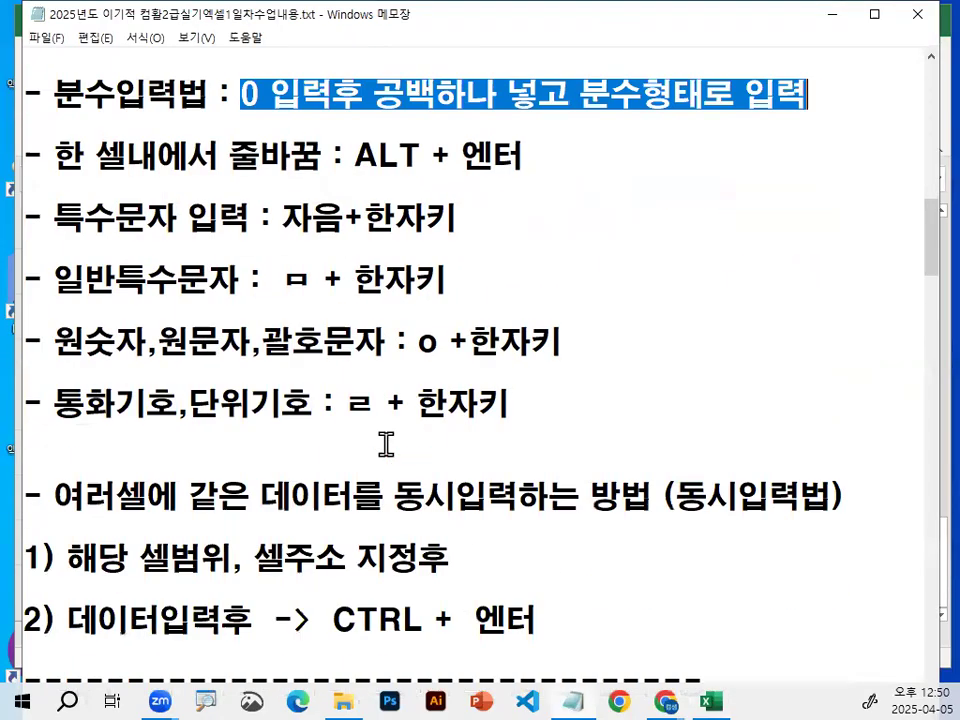
{"action": "left_click", "coordinate": [77, 276]}
{"action": "left_click_drag", "start_coordinate": [77, 276], "coordinate": [457, 274]}
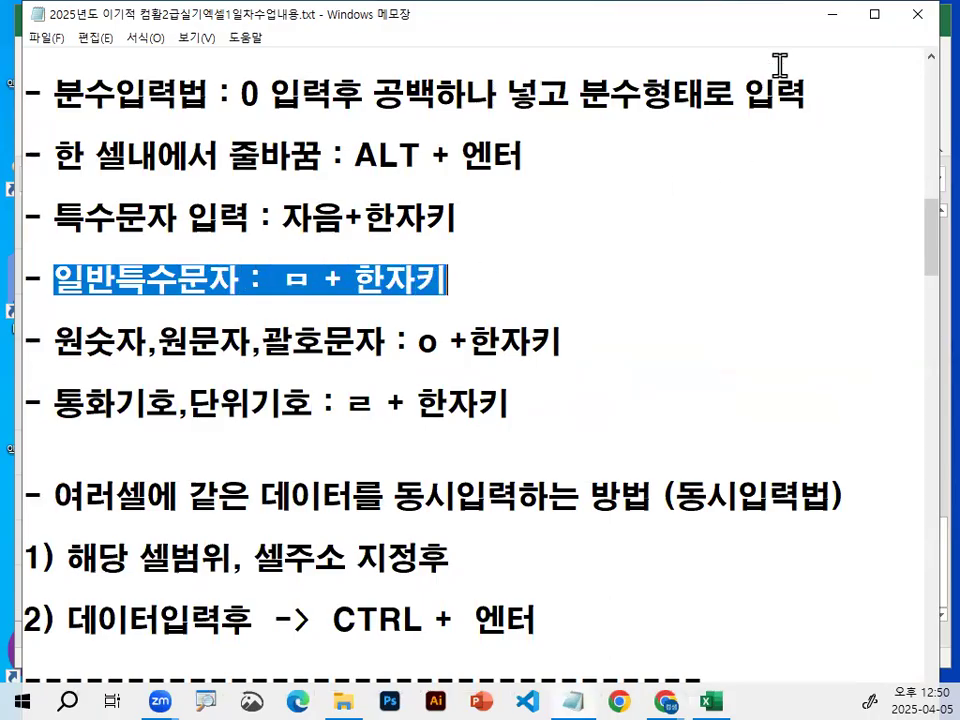
- Return to Excel, enter the consonant ㅁ in cell D28 and examine its special-character conversion list
{"action": "left_click", "coordinate": [831, 14]}
{"action": "scroll", "coordinate": [640, 378], "scroll_direction": "down", "scroll_amount": 1}
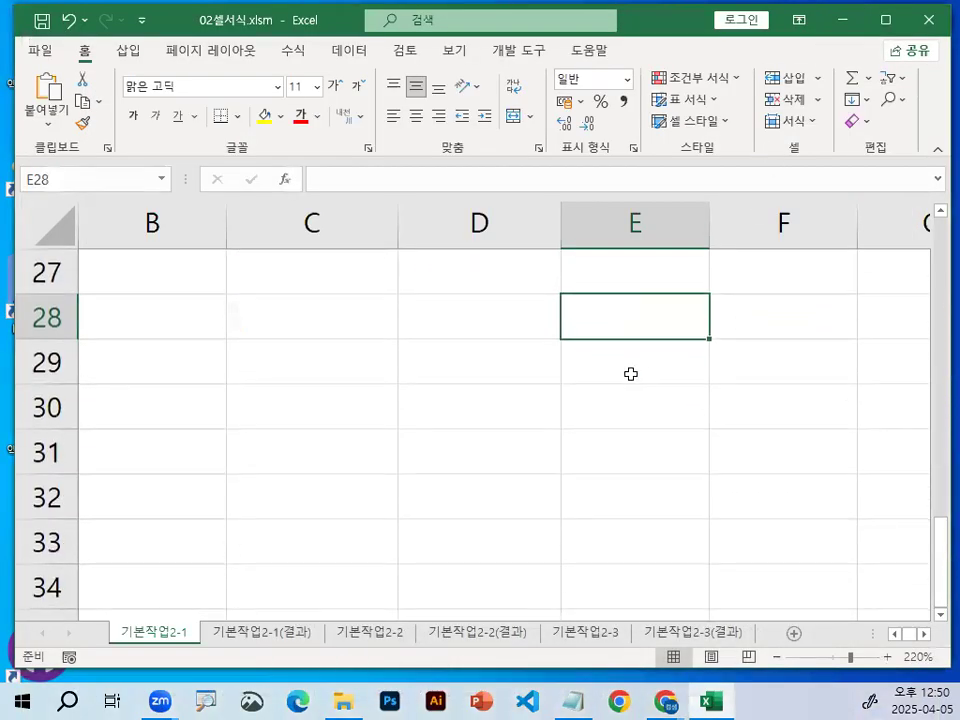
{"action": "left_click", "coordinate": [471, 319]}
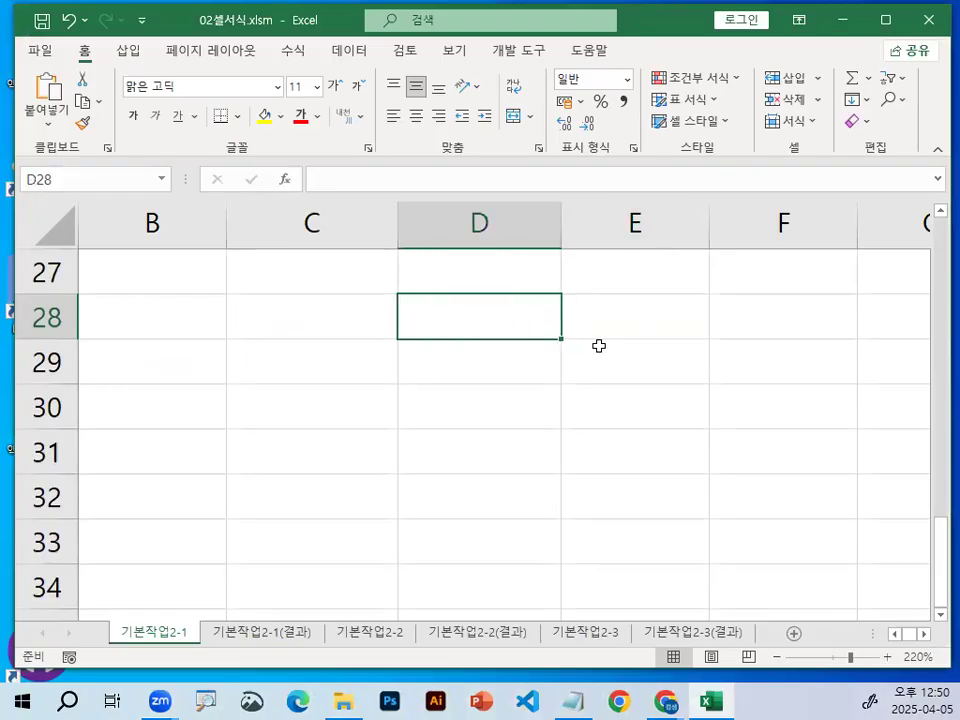
{"action": "type", "text": "ㅁ"}
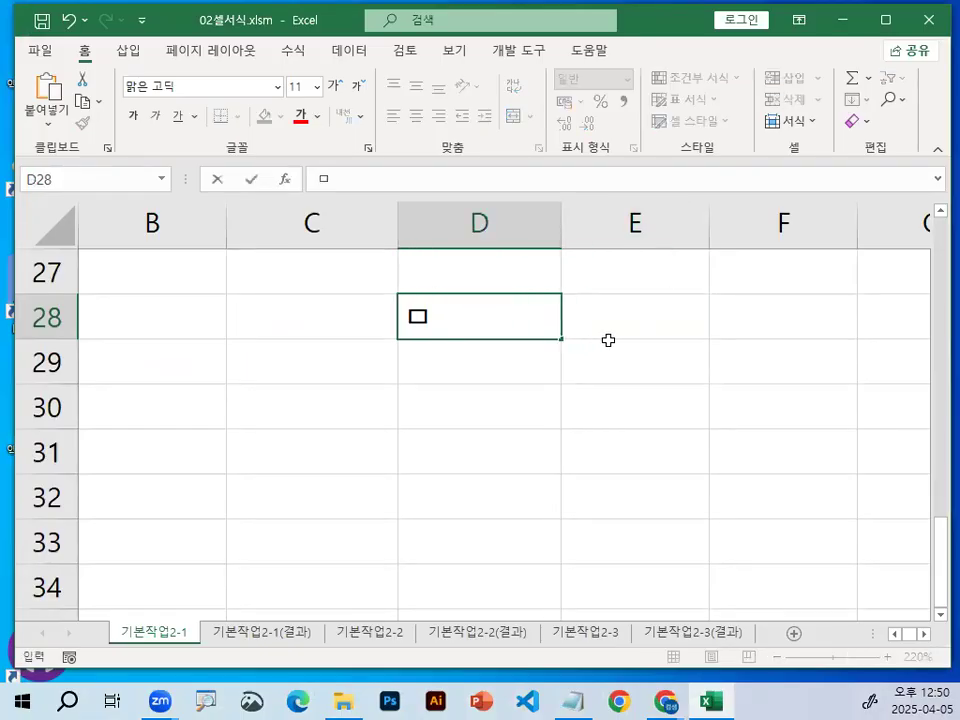
{"action": "key", "text": "Hangul_Hanja"}
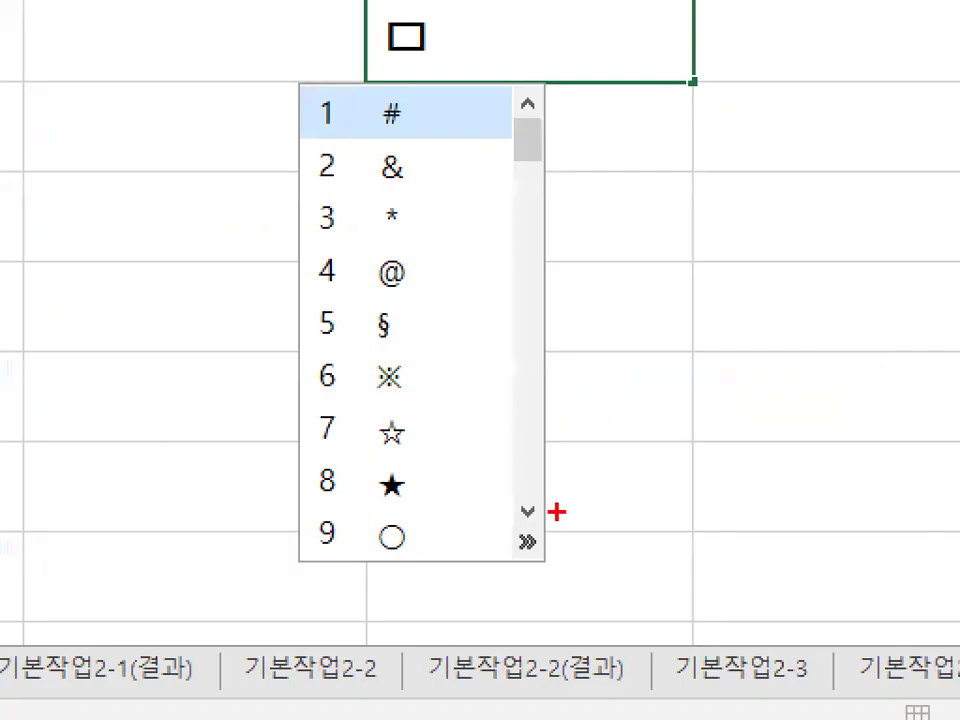
{"action": "mouse_move", "coordinate": [494, 564]}
{"action": "left_mouse_down"}
{"action": "mouse_move", "coordinate": [356, 544]}
{"action": "mouse_move", "coordinate": [423, 340]}
{"action": "left_mouse_up"}
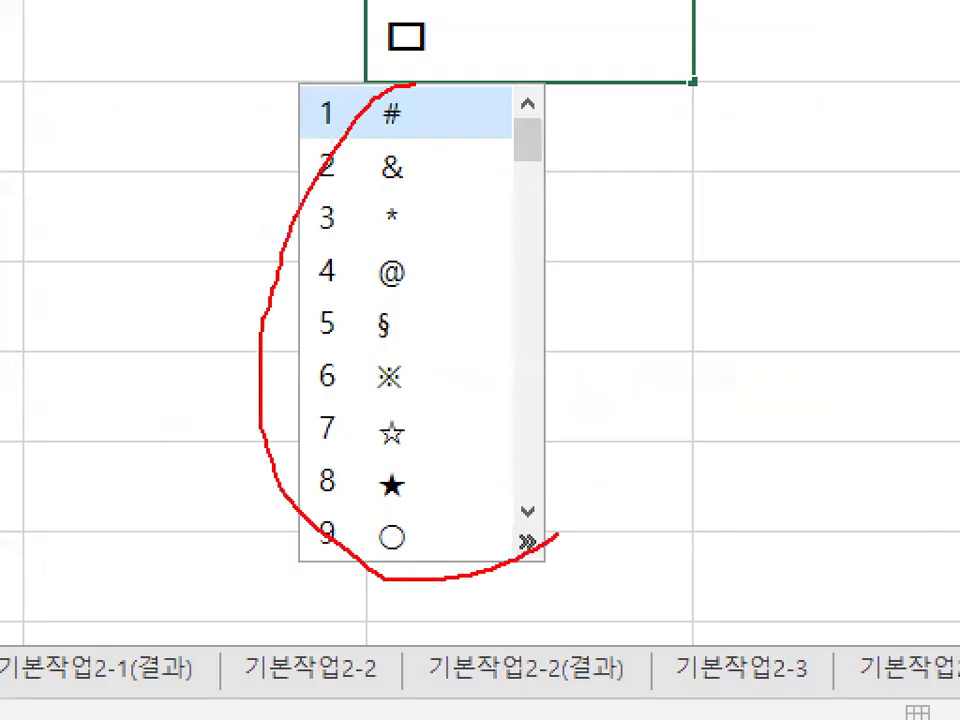
{"action": "left_click_drag", "start_coordinate": [415, 83], "coordinate": [570, 505]}
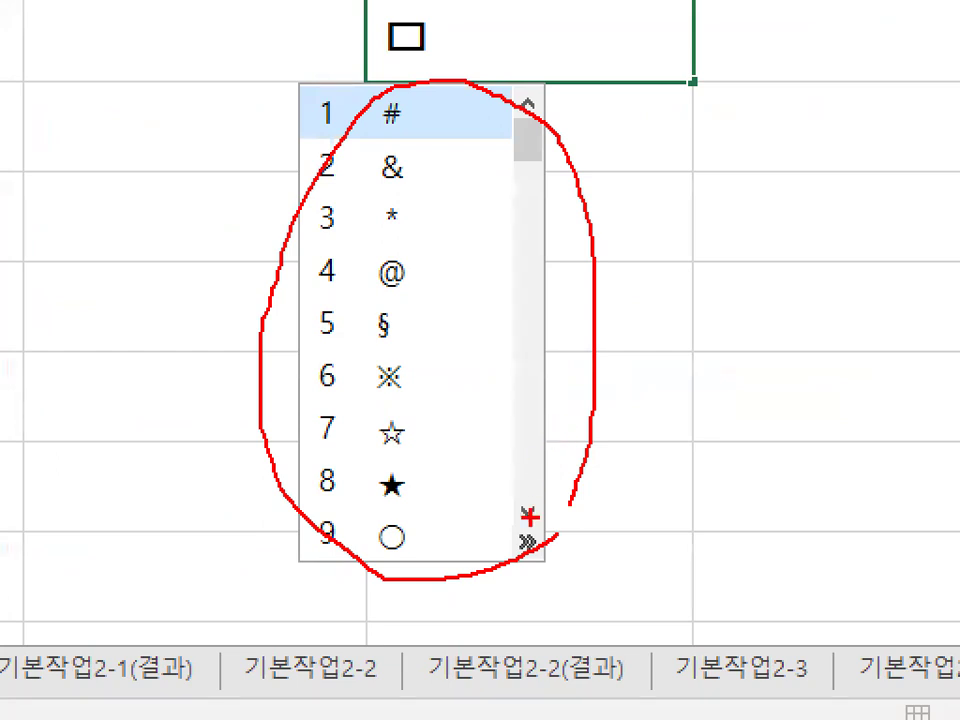
{"action": "mouse_move", "coordinate": [428, 294]}
{"action": "left_mouse_down"}
{"action": "mouse_move", "coordinate": [902, 290]}
{"action": "mouse_move", "coordinate": [860, 324]}
{"action": "left_mouse_up"}
{"action": "mouse_move", "coordinate": [518, 577]}
{"action": "left_mouse_down"}
{"action": "mouse_move", "coordinate": [522, 514]}
{"action": "mouse_move", "coordinate": [489, 568]}
{"action": "mouse_move", "coordinate": [520, 578]}
{"action": "mouse_move", "coordinate": [528, 520]}
{"action": "left_mouse_up"}
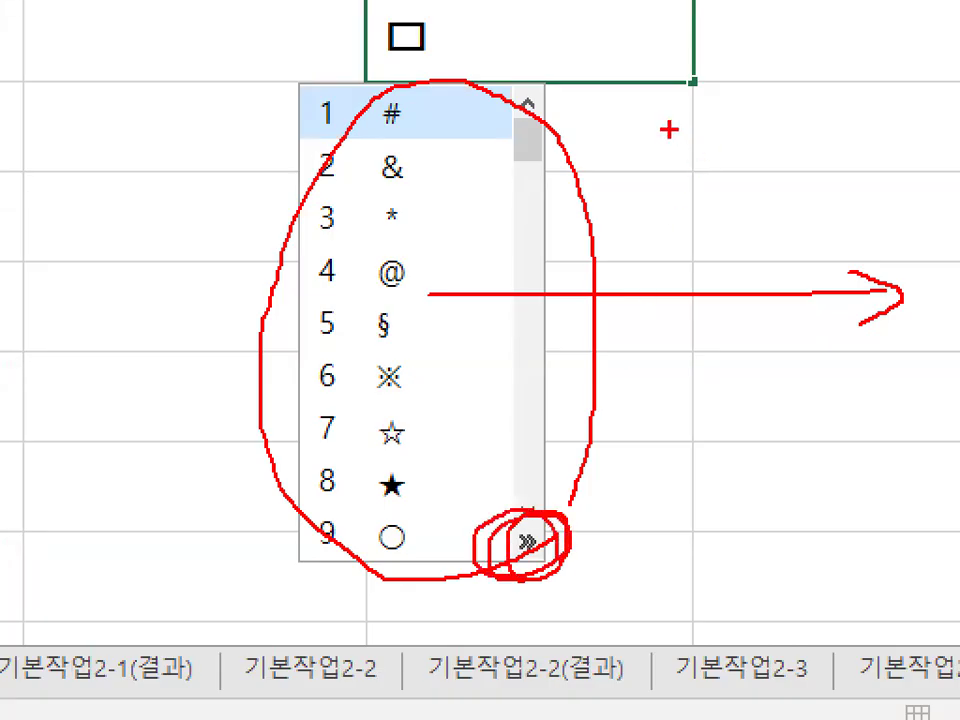
{"action": "left_click_drag", "start_coordinate": [670, 128], "coordinate": [710, 183]}
{"action": "mouse_move", "coordinate": [697, 122]}
{"action": "left_mouse_down"}
{"action": "mouse_move", "coordinate": [760, 155]}
{"action": "mouse_move", "coordinate": [722, 212]}
{"action": "left_mouse_up"}
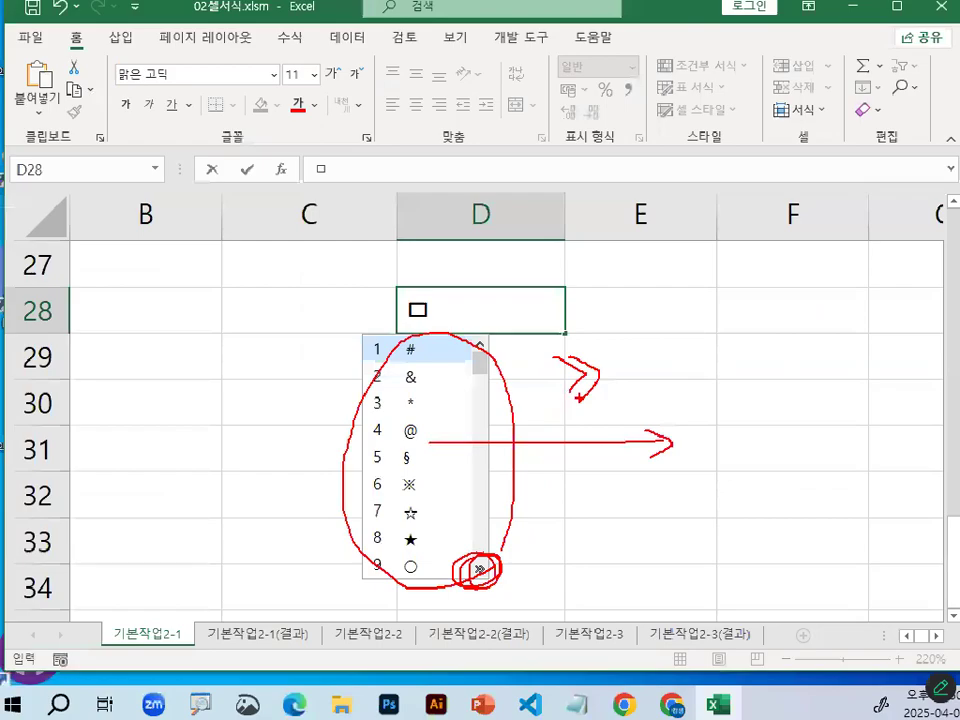
- Expand the special-character list for ㅁ in cell D28 to view all its symbols
{"action": "key", "text": "Escape"}
{"action": "key", "text": "Hangul_Hanja"}
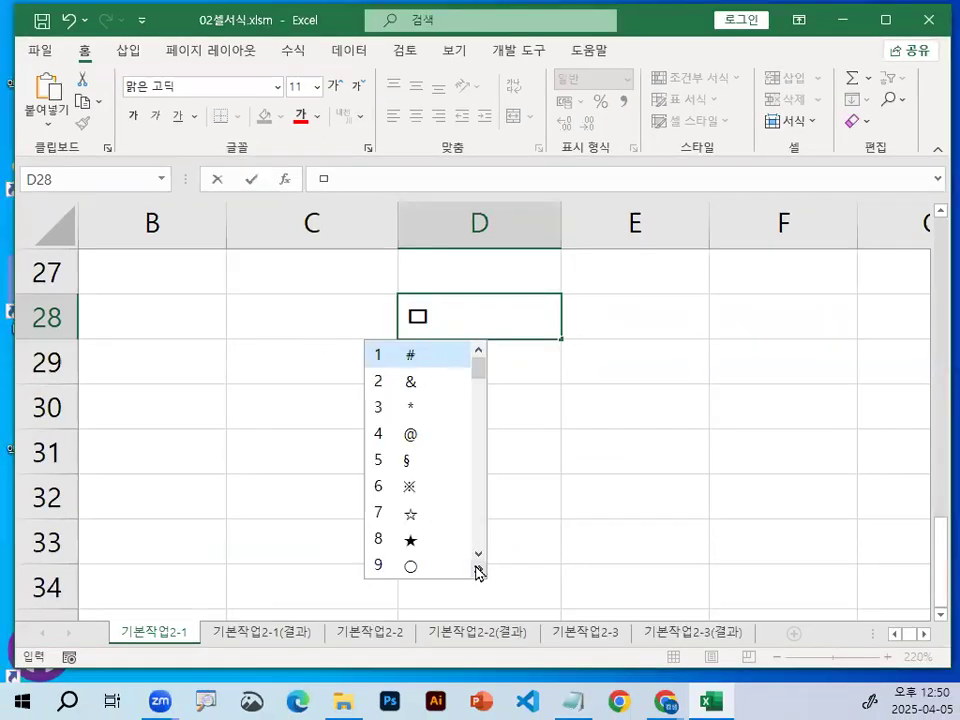
{"action": "left_click", "coordinate": [477, 570]}
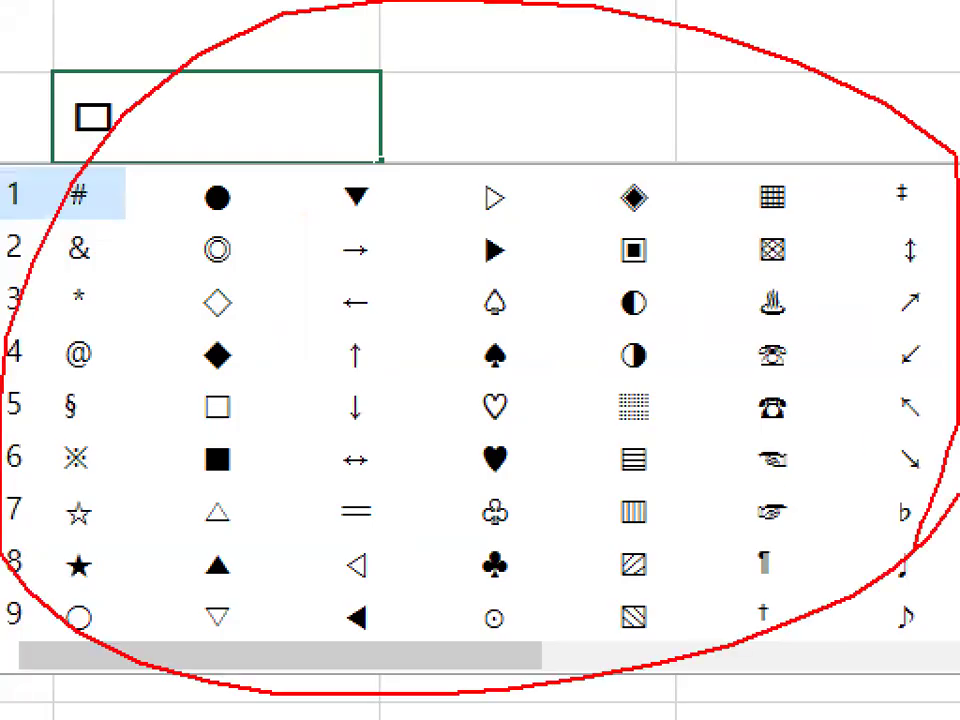
{"action": "left_click_drag", "start_coordinate": [308, 200], "coordinate": [578, 42]}
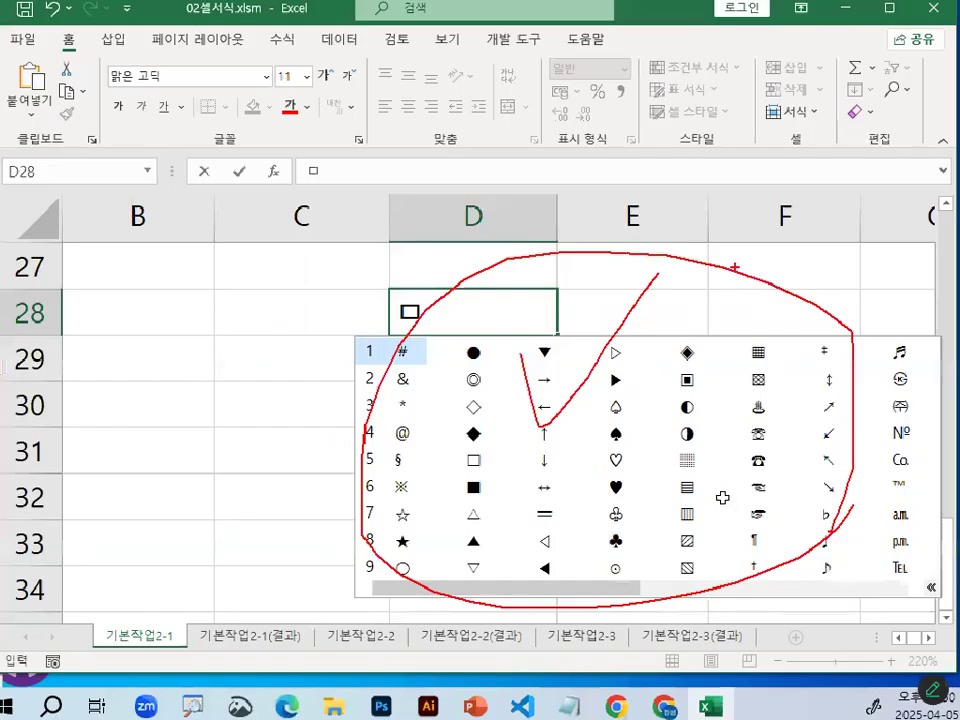
- Enter the filled circle ● in cell D28 by converting ㅁ through its expanded special-character list
{"action": "key", "text": "Escape"}
{"action": "key", "text": "BackSpace"}
{"action": "type", "text": "ㅁ"}
{"action": "key", "text": "Hangul_Hanja"}
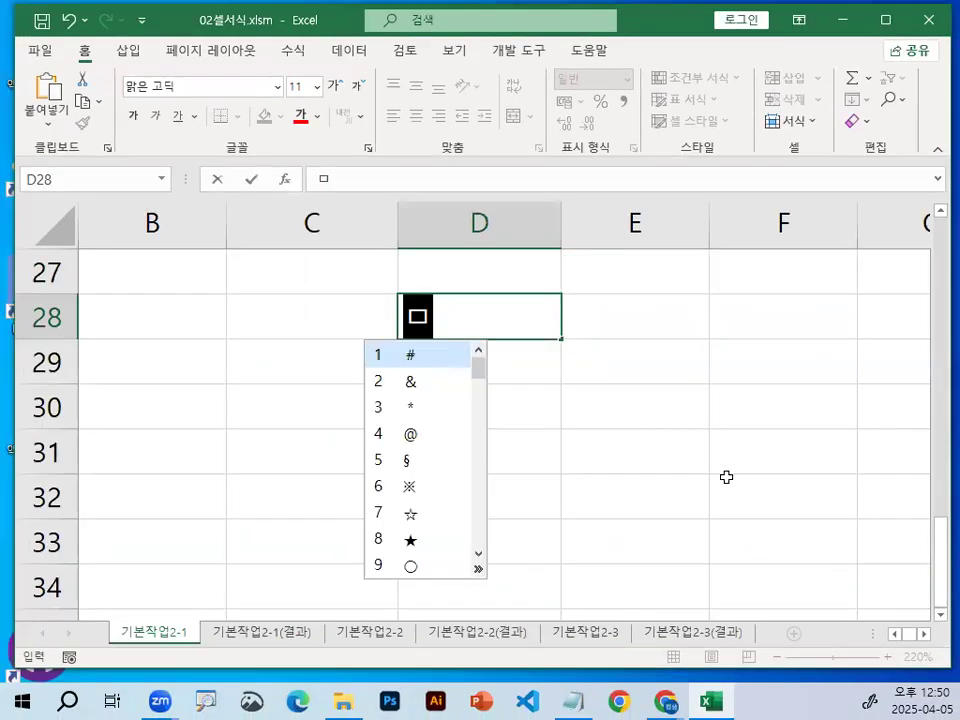
{"action": "left_click", "coordinate": [475, 567]}
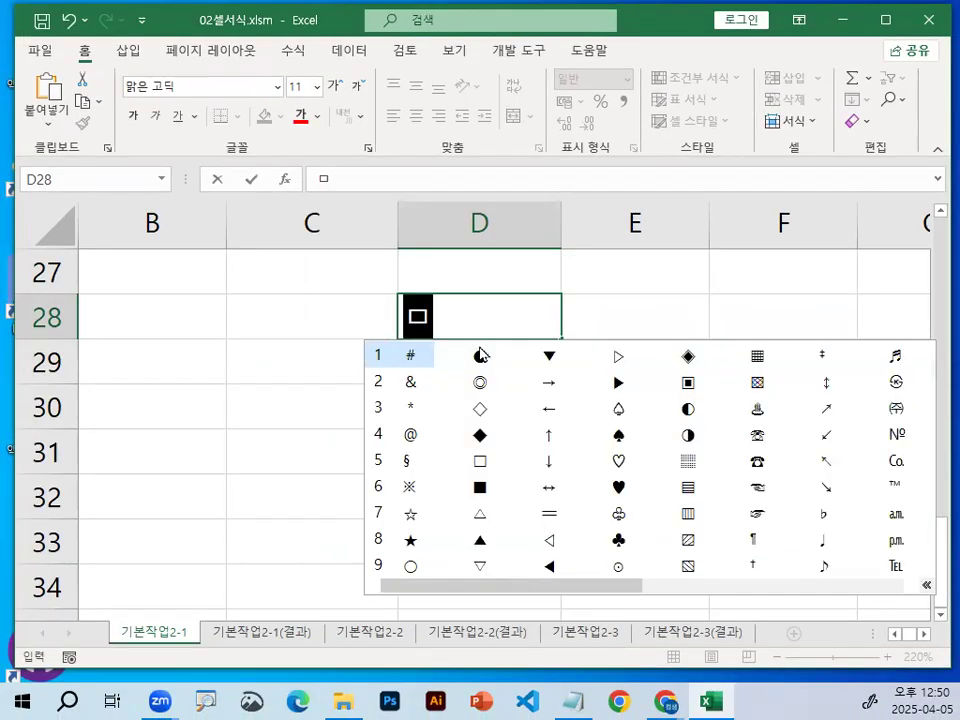
{"action": "left_click", "coordinate": [480, 356]}
{"action": "left_click", "coordinate": [480, 356]}
{"action": "key", "text": "Return"}
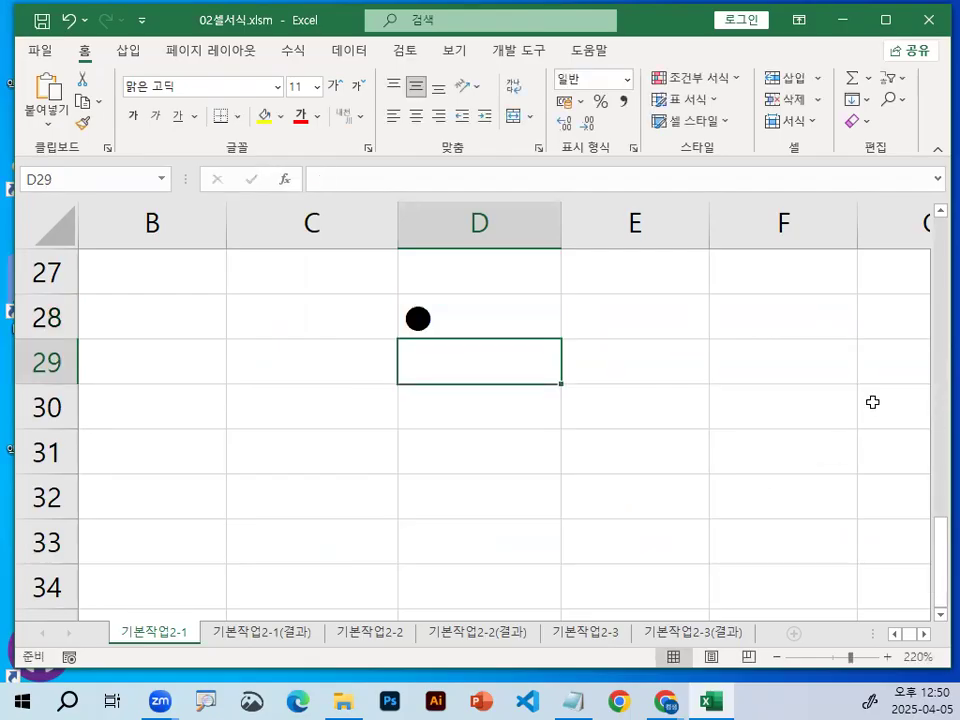
- Switch to the Notepad notes and read the rule for circled numbers, circled letters and bracketed characters (원숫자,원문자,괄호문자 : ㅇ + 한자키)
{"action": "left_click", "coordinate": [574, 697]}
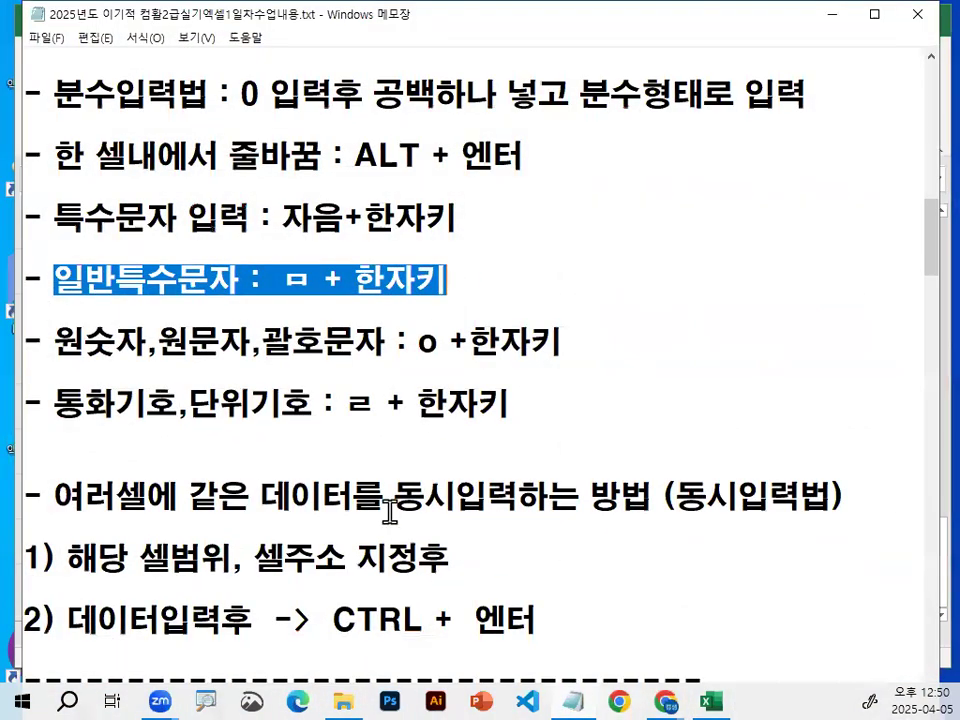
{"action": "left_click_drag", "start_coordinate": [57, 343], "coordinate": [150, 343]}
{"action": "left_click_drag", "start_coordinate": [220, 343], "coordinate": [380, 338]}
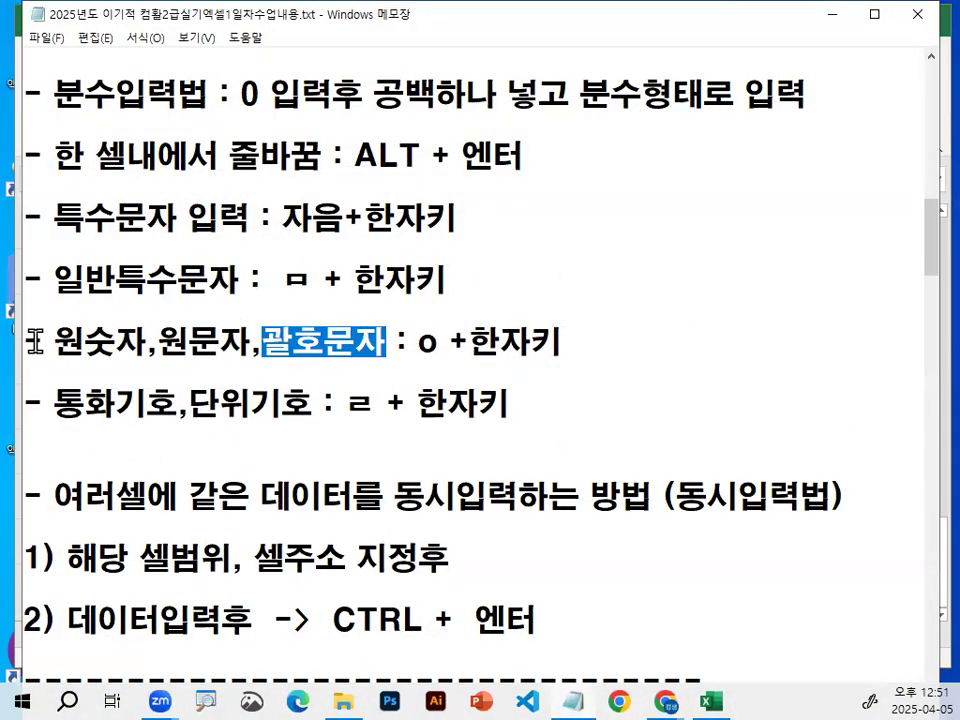
{"action": "left_click_drag", "start_coordinate": [42, 343], "coordinate": [393, 342]}
{"action": "key", "text": "ctrl+1"}
{"action": "left_click", "coordinate": [409, 334]}
{"action": "mouse_move", "coordinate": [497, 357]}
{"action": "left_mouse_down"}
{"action": "mouse_move", "coordinate": [486, 375]}
{"action": "mouse_move", "coordinate": [383, 345]}
{"action": "mouse_move", "coordinate": [718, 364]}
{"action": "mouse_move", "coordinate": [612, 384]}
{"action": "left_mouse_up"}
{"action": "key", "text": "Escape"}
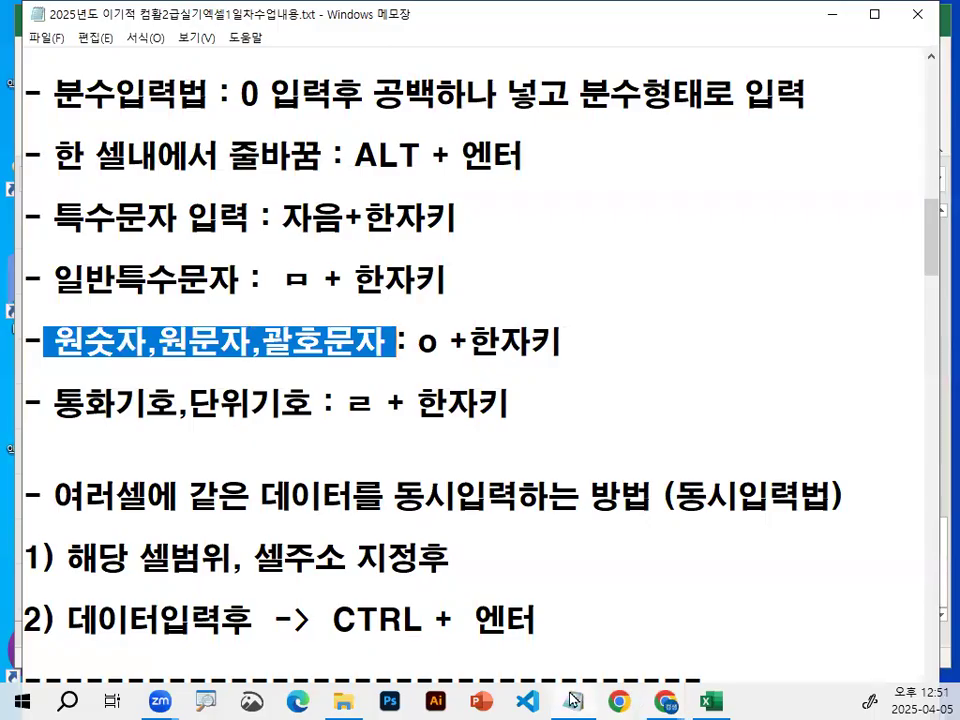
- Switch back to Excel, enter ㅇ in cell D30 and examine the circled numbers in its expanded special-character list
{"action": "key", "text": "alt+Tab"}
{"action": "left_click", "coordinate": [469, 401]}
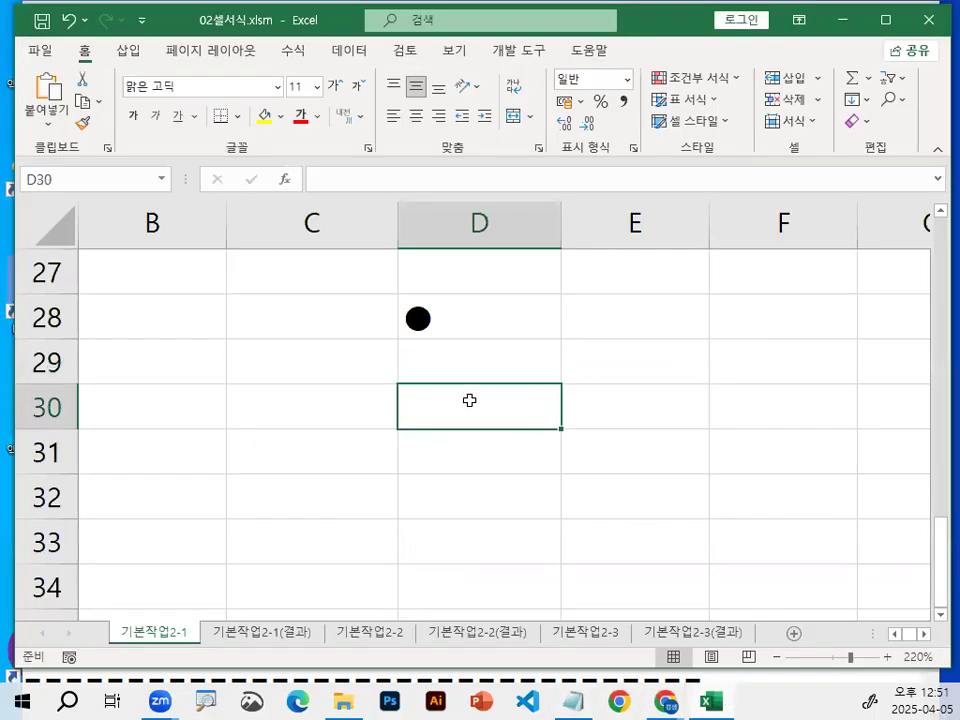
{"action": "type", "text": "ㅁ"}
{"action": "key", "text": "BackSpace"}
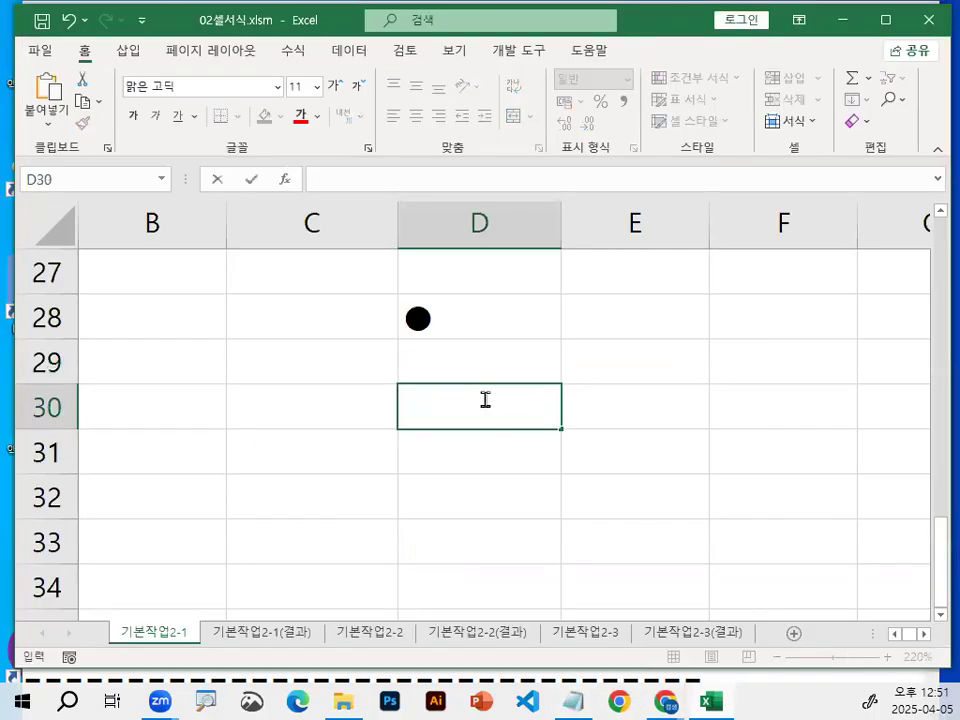
{"action": "type", "text": "ㅇ"}
{"action": "key", "text": "Hangul_Hanja"}
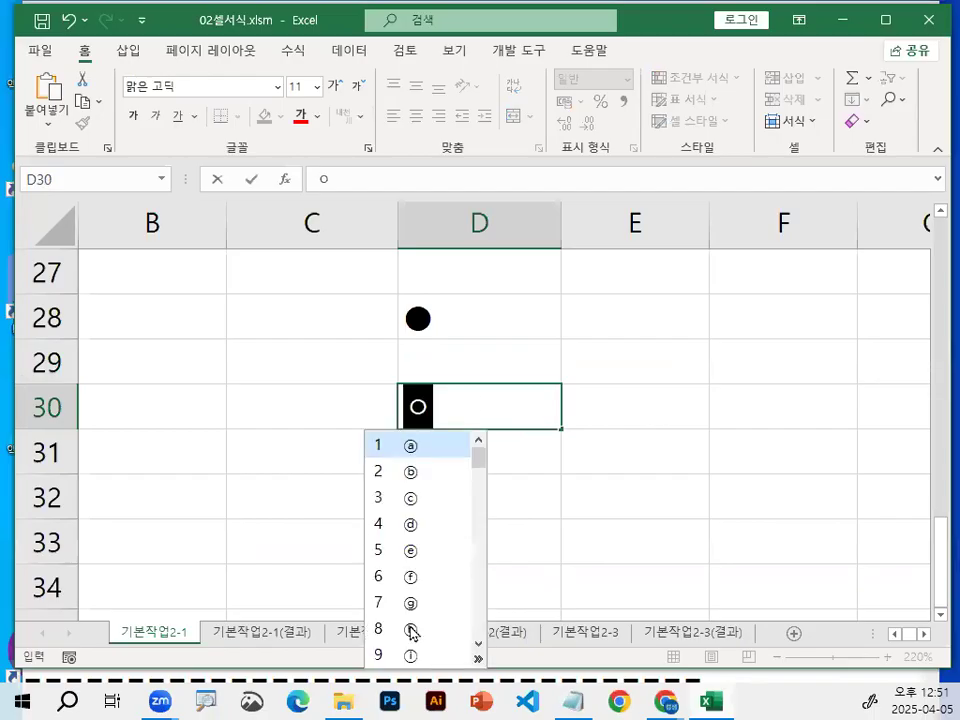
{"action": "left_click", "coordinate": [477, 661]}
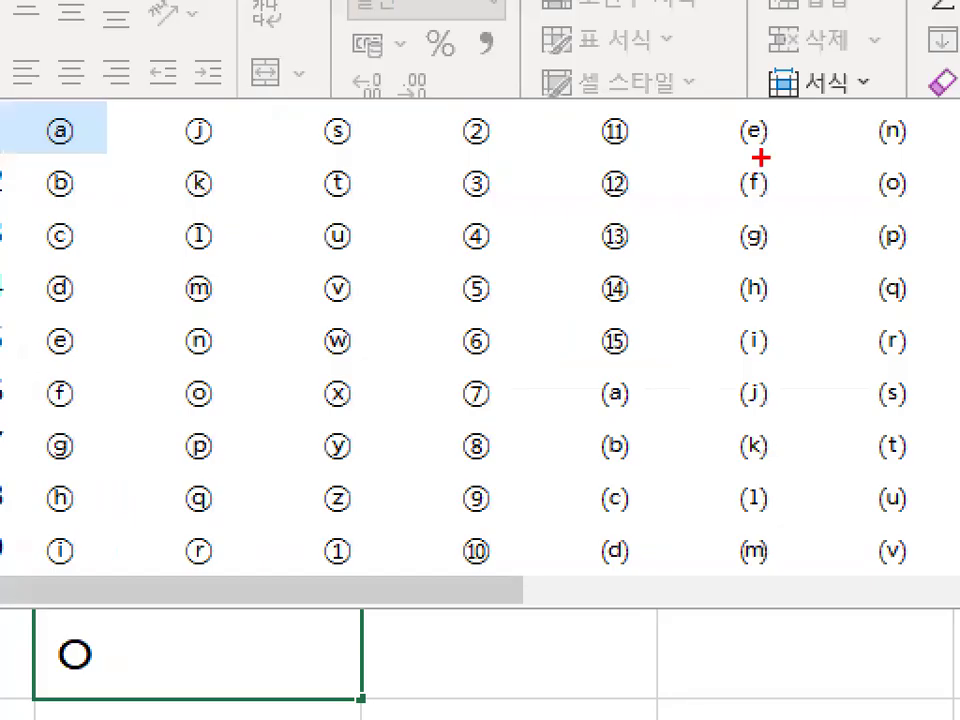
{"action": "mouse_move", "coordinate": [361, 528]}
{"action": "left_mouse_down"}
{"action": "mouse_move", "coordinate": [352, 545]}
{"action": "mouse_move", "coordinate": [386, 540]}
{"action": "left_mouse_up"}
{"action": "mouse_move", "coordinate": [510, 110]}
{"action": "left_mouse_down"}
{"action": "mouse_move", "coordinate": [490, 194]}
{"action": "mouse_move", "coordinate": [514, 188]}
{"action": "left_mouse_up"}
{"action": "mouse_move", "coordinate": [520, 237]}
{"action": "left_mouse_down"}
{"action": "mouse_move", "coordinate": [467, 287]}
{"action": "mouse_move", "coordinate": [514, 281]}
{"action": "mouse_move", "coordinate": [493, 342]}
{"action": "left_mouse_up"}
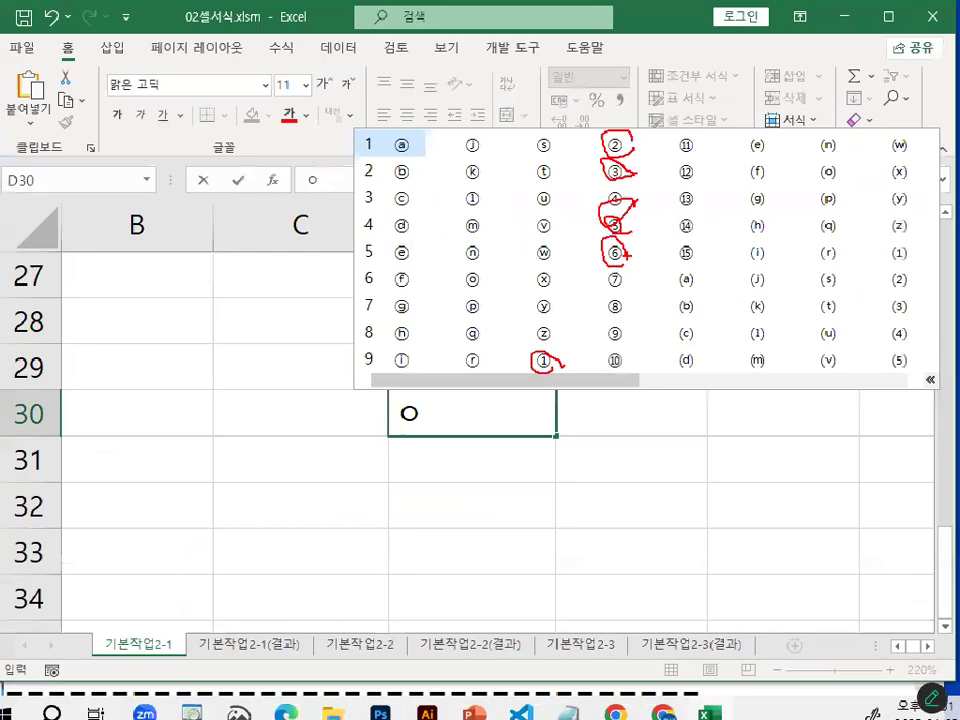
{"action": "key", "text": "Escape"}
{"action": "key", "text": "BackSpace"}
{"action": "type", "text": "ㅁ"}
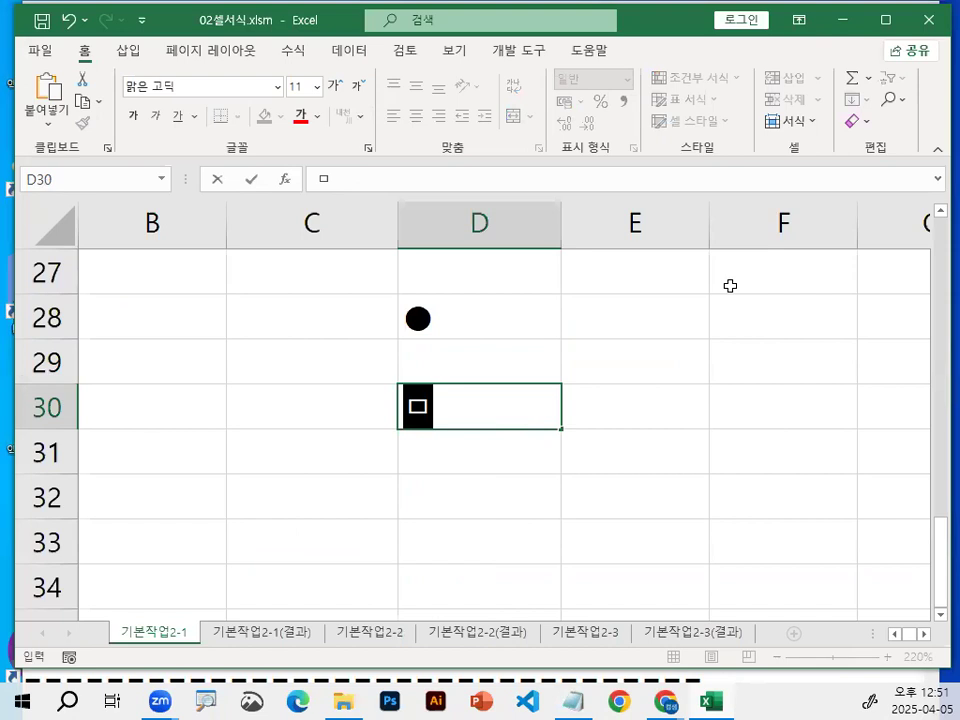
{"action": "key", "text": "Hangul_Hanja"}
{"action": "left_click", "coordinate": [480, 660]}
{"action": "key", "text": "Escape"}
{"action": "key", "text": "BackSpace"}
- Enter the circled number ① in cell D30 by converting ㅇ through its expanded special-character list
{"action": "type", "text": "ㅇ"}
{"action": "key", "text": "Hangul_Hanja"}
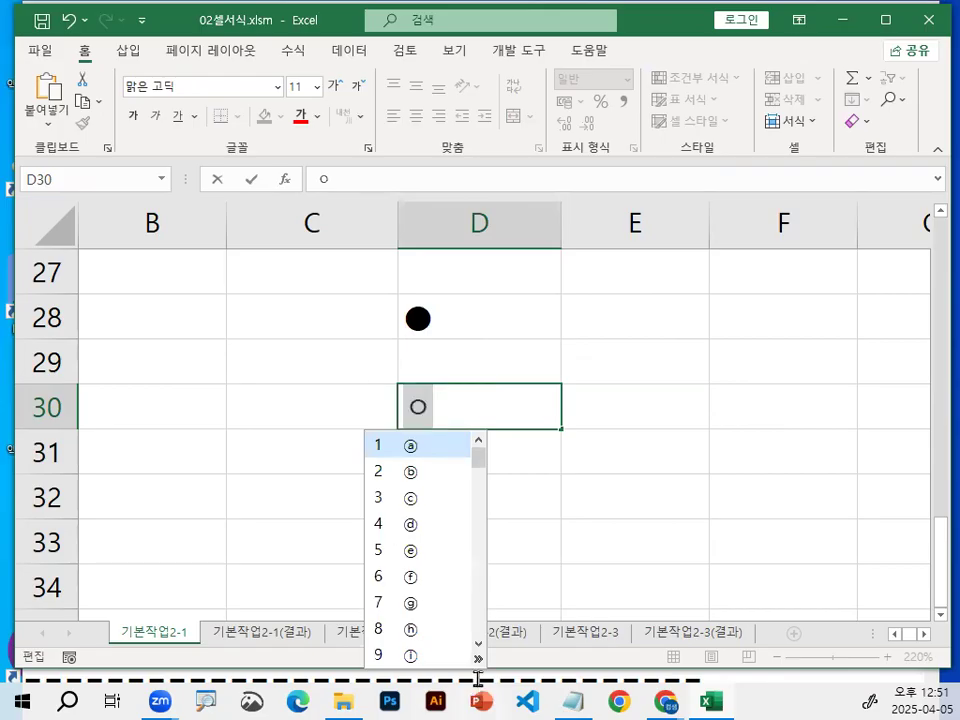
{"action": "left_click", "coordinate": [478, 659]}
{"action": "left_click", "coordinate": [548, 354]}
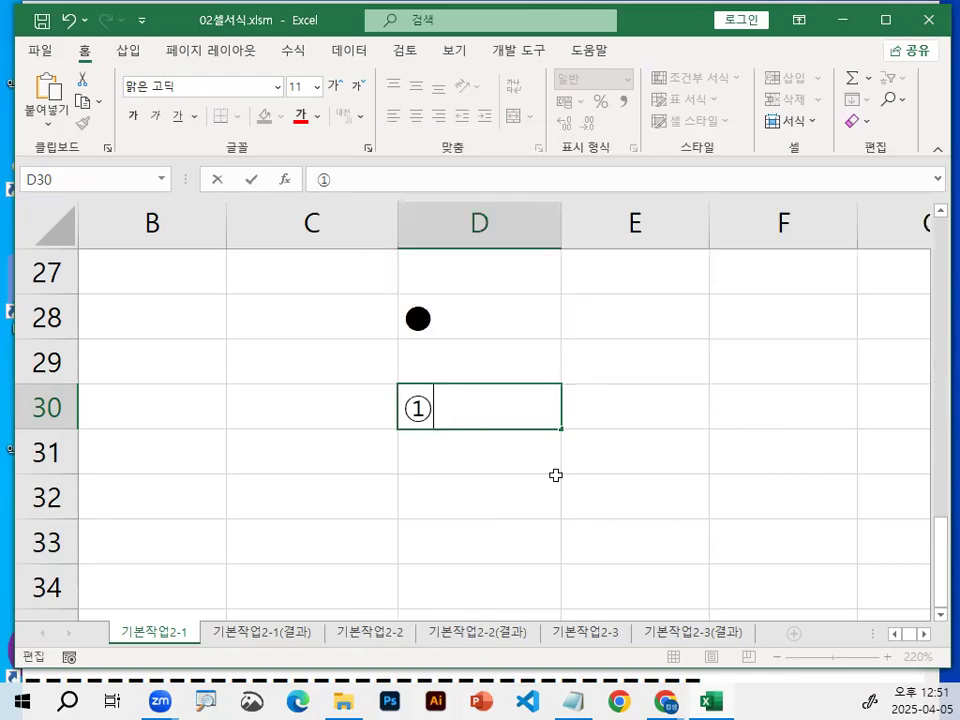
{"action": "key", "text": "Return"}
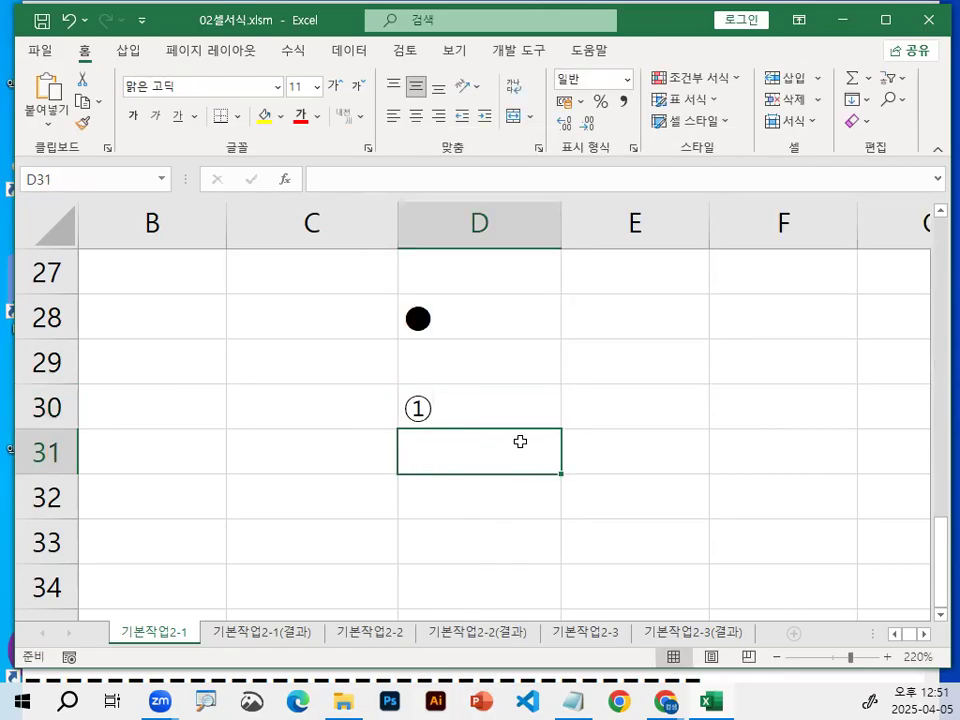
{"action": "left_click", "coordinate": [469, 343]}
- Switch to the Notepad notes and insert two blank lines above the 원숫자 rule and two more below the 통화기호,단위기호 rule
{"action": "left_click", "coordinate": [578, 697]}
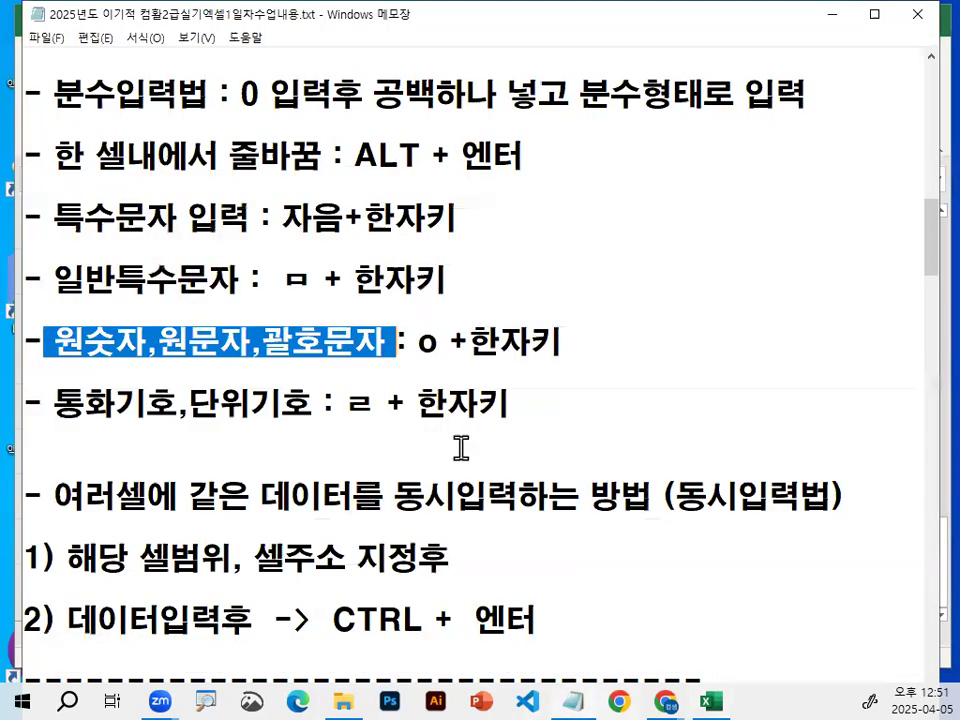
{"action": "left_click", "coordinate": [47, 328]}
{"action": "key", "text": "Return"}
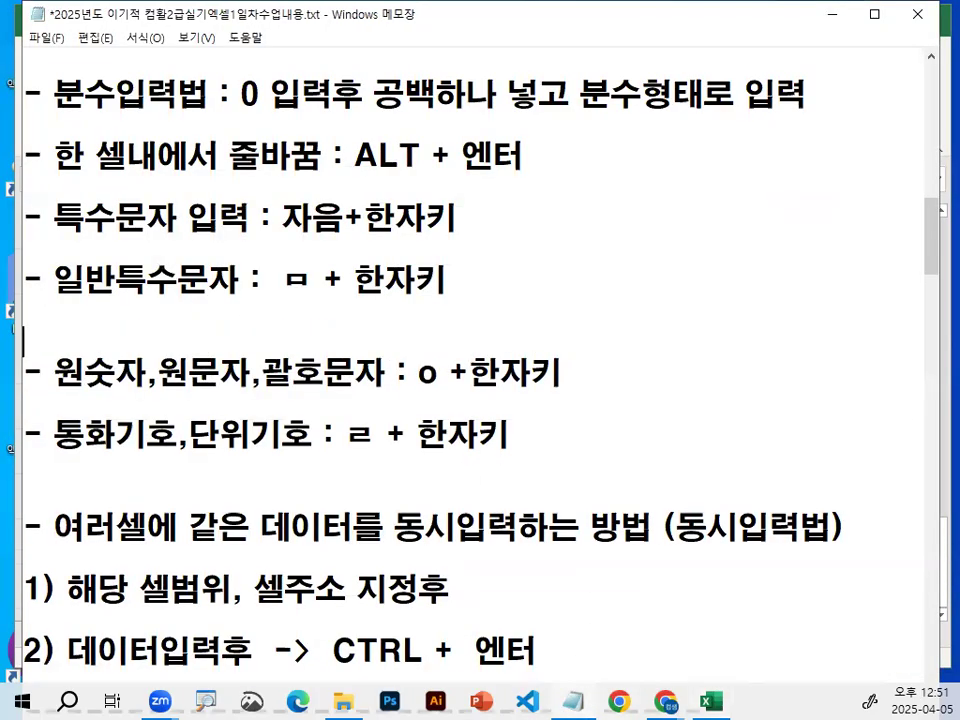
{"action": "key", "text": "Return"}
{"action": "key", "text": "Down"}
{"action": "key", "text": "Down"}
{"action": "key", "text": "Down"}
{"action": "key", "text": "Down"}
{"action": "key", "text": "Return"}
{"action": "key", "text": "Return"}
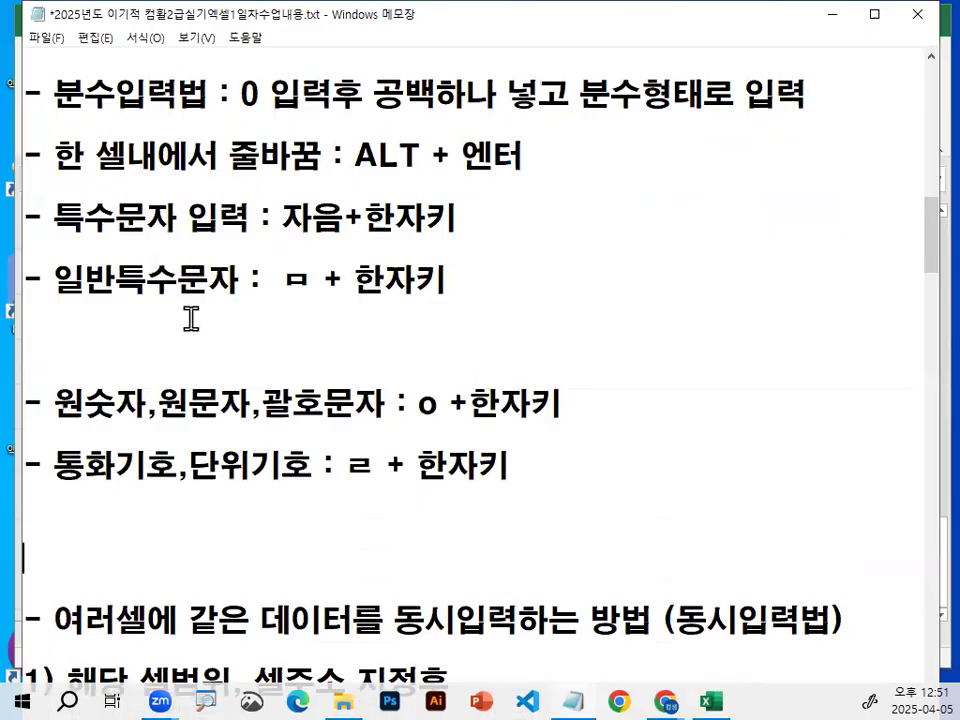
- Read the currency and unit symbol rule (통화기호,단위기호 : ㄹ + 한자키) in the notes, sketching a cm unit example on screen
{"action": "scroll", "coordinate": [191, 319], "scroll_direction": "down", "scroll_amount": 3}
{"action": "left_click_drag", "start_coordinate": [54, 218], "coordinate": [440, 216]}
{"action": "left_click_drag", "start_coordinate": [54, 280], "coordinate": [310, 280]}
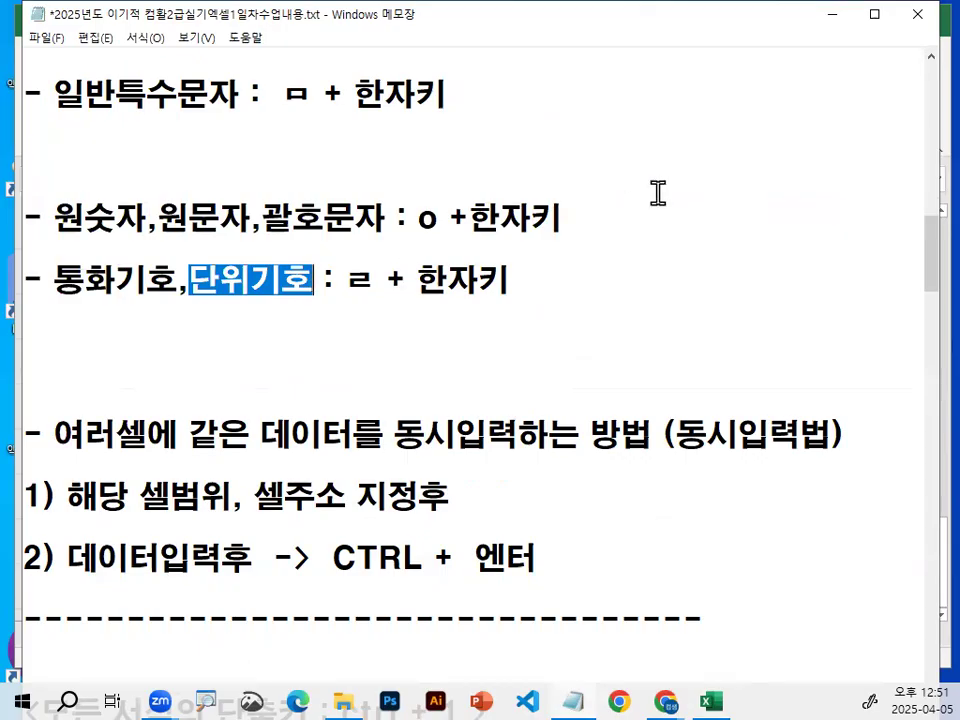
{"action": "left_click", "coordinate": [580, 154]}
{"action": "mouse_move", "coordinate": [604, 157]}
{"action": "left_mouse_down"}
{"action": "mouse_move", "coordinate": [611, 184]}
{"action": "mouse_move", "coordinate": [651, 188]}
{"action": "mouse_move", "coordinate": [669, 133]}
{"action": "mouse_move", "coordinate": [663, 153]}
{"action": "left_mouse_up"}
{"action": "mouse_move", "coordinate": [740, 213]}
{"action": "left_mouse_down"}
{"action": "mouse_move", "coordinate": [440, 120]}
{"action": "mouse_move", "coordinate": [690, 200]}
{"action": "mouse_move", "coordinate": [676, 217]}
{"action": "left_mouse_up"}
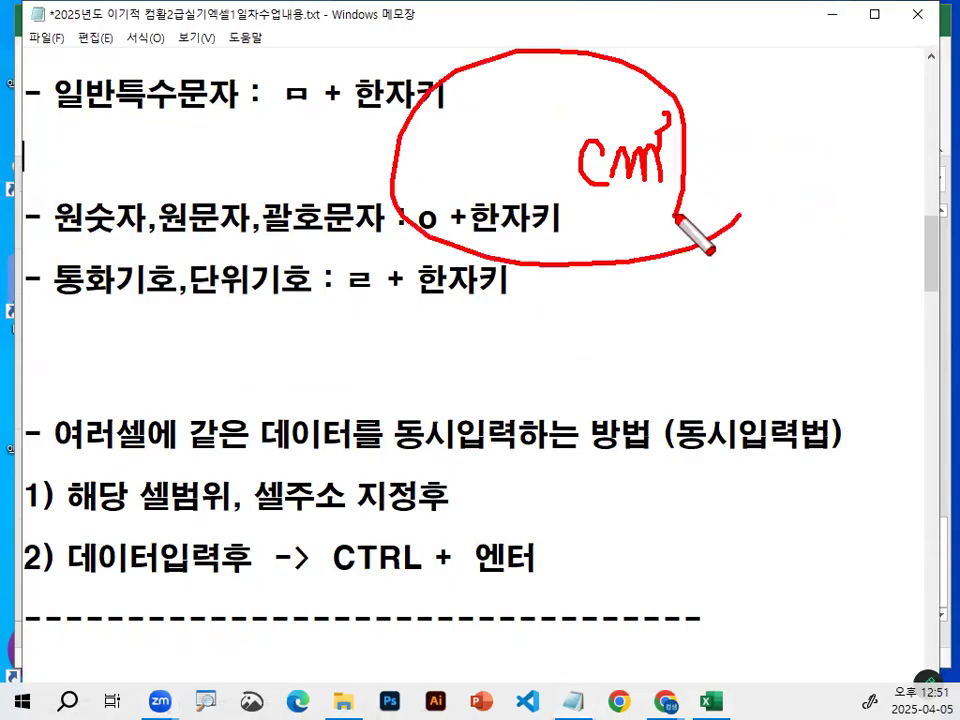
- Switch back to Excel, enter ㄹ in cell D32 and examine the unit symbols in its expanded special-character list
{"action": "key", "text": "Escape"}
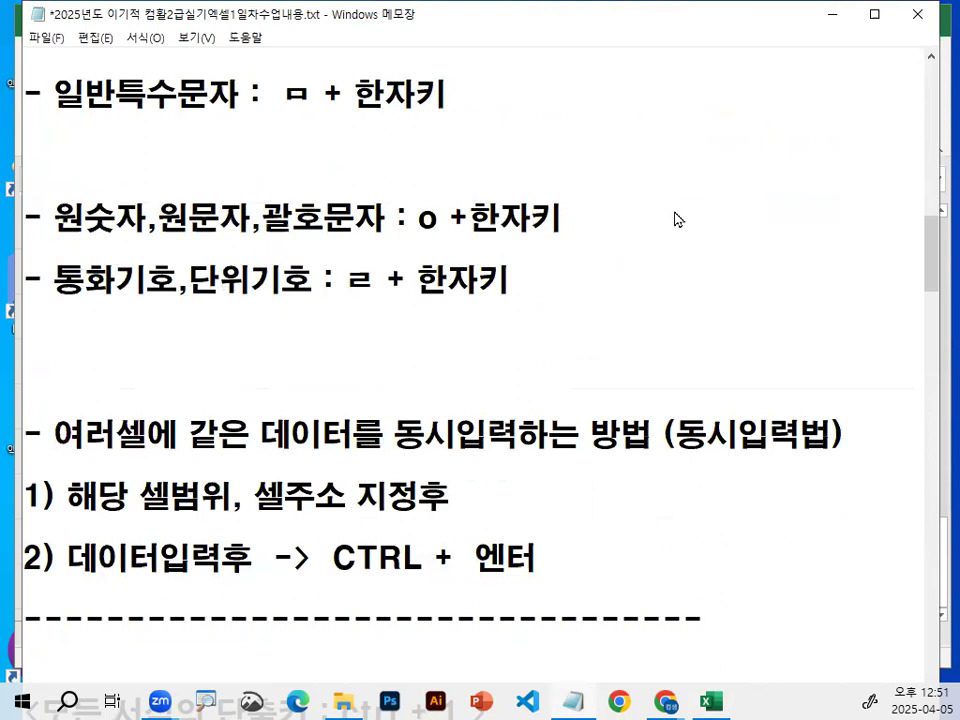
{"action": "left_click", "coordinate": [713, 698]}
{"action": "left_click", "coordinate": [467, 450]}
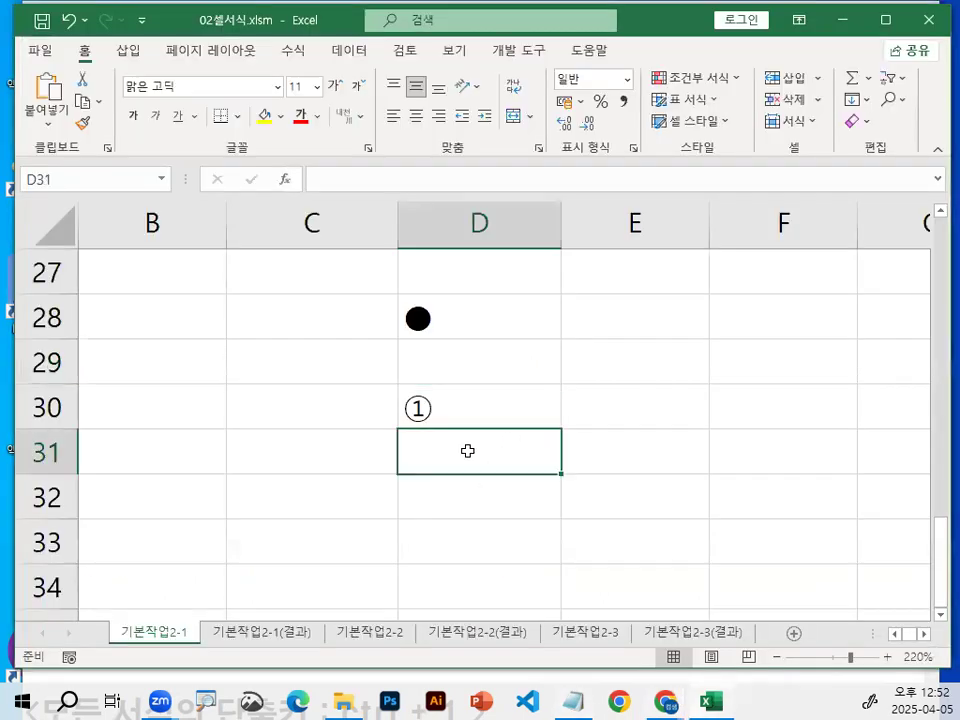
{"action": "scroll", "coordinate": [469, 449], "scroll_direction": "down", "scroll_amount": 1}
{"action": "left_click", "coordinate": [455, 363]}
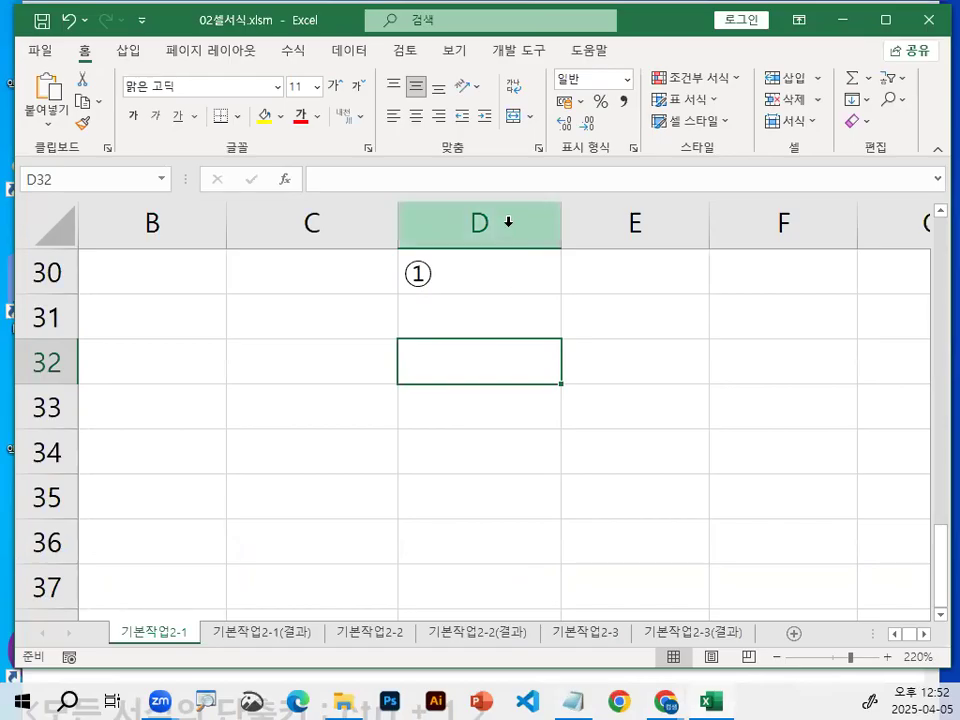
{"action": "scroll", "coordinate": [509, 222], "scroll_direction": "down", "scroll_amount": 1}
{"action": "scroll", "coordinate": [514, 280], "scroll_direction": "up", "scroll_amount": 1}
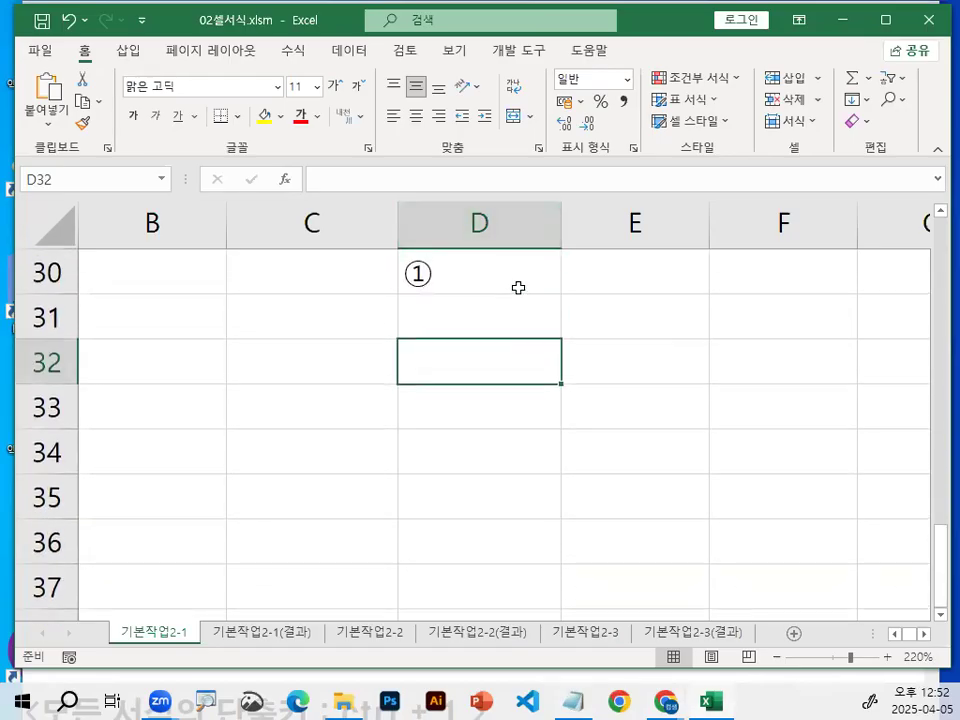
{"action": "double_click", "coordinate": [529, 357]}
{"action": "type", "text": "ㄹ"}
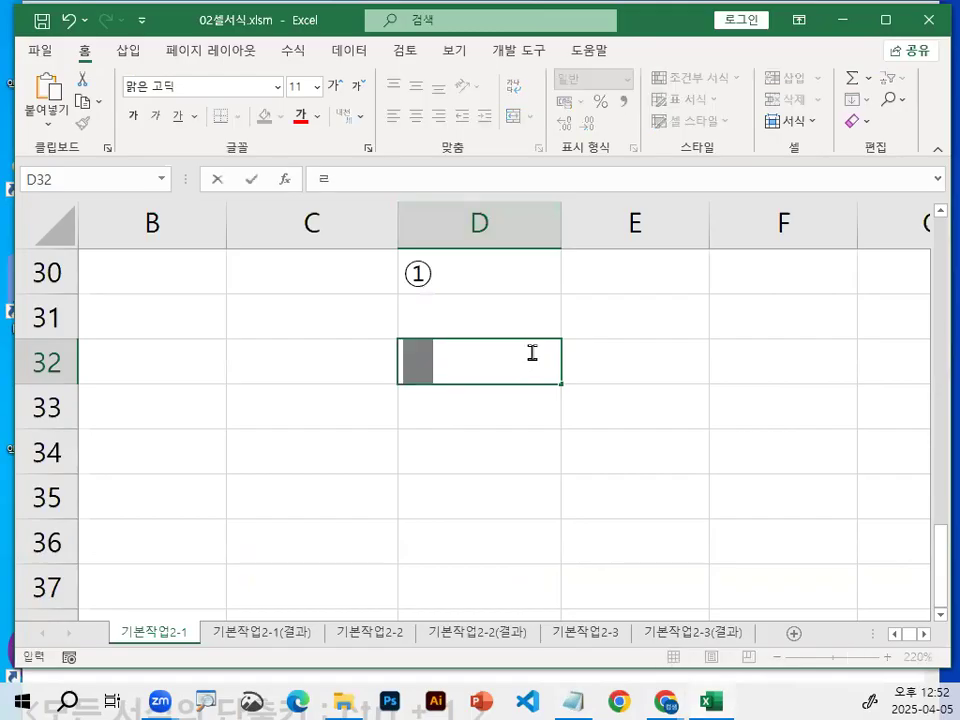
{"action": "key", "text": "Hangul_Hanja"}
{"action": "left_click", "coordinate": [479, 614]}
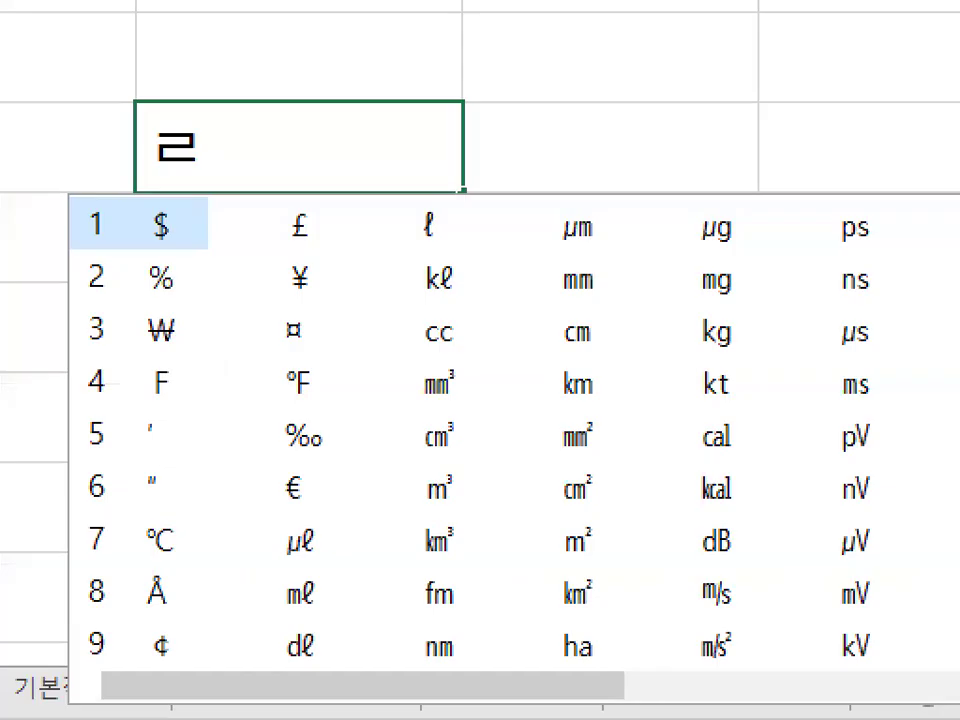
{"action": "mouse_move", "coordinate": [672, 595]}
{"action": "left_mouse_down"}
{"action": "mouse_move", "coordinate": [574, 634]}
{"action": "mouse_move", "coordinate": [339, 209]}
{"action": "mouse_move", "coordinate": [740, 560]}
{"action": "left_mouse_up"}
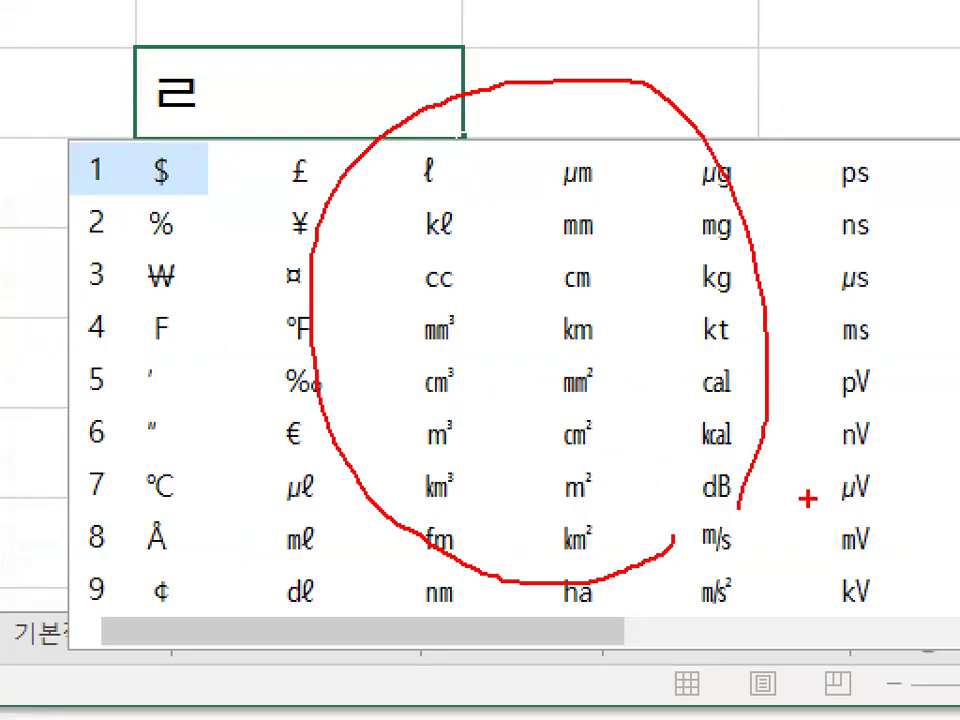
{"action": "mouse_move", "coordinate": [561, 497]}
{"action": "left_mouse_down"}
{"action": "mouse_move", "coordinate": [476, 495]}
{"action": "mouse_move", "coordinate": [778, 514]}
{"action": "left_mouse_up"}
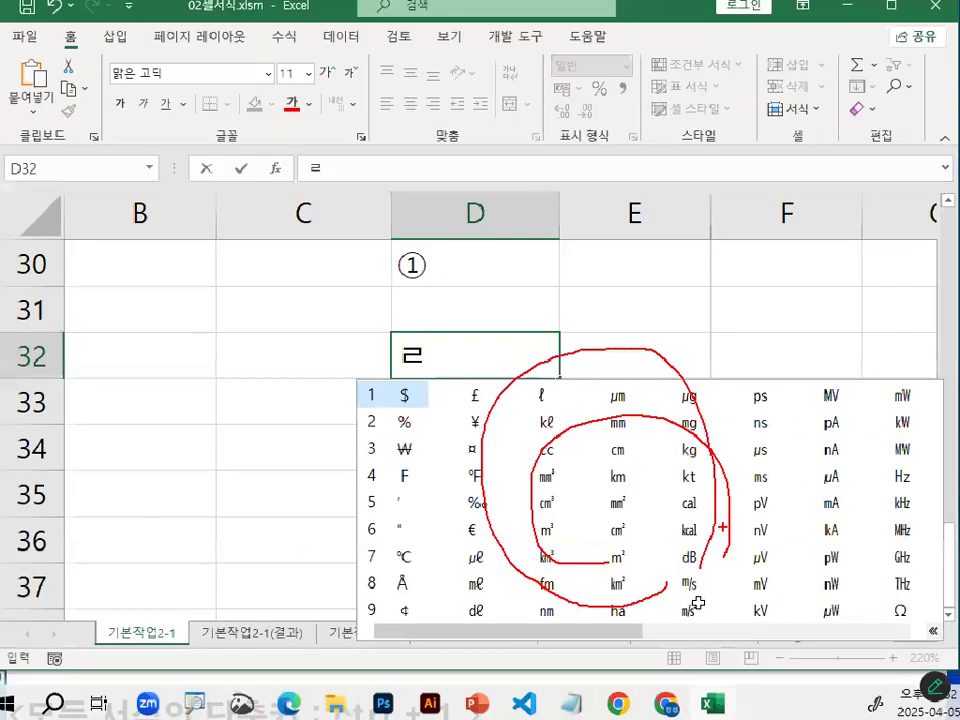
{"action": "key", "text": "Escape"}
{"action": "key", "text": "BackSpace"}
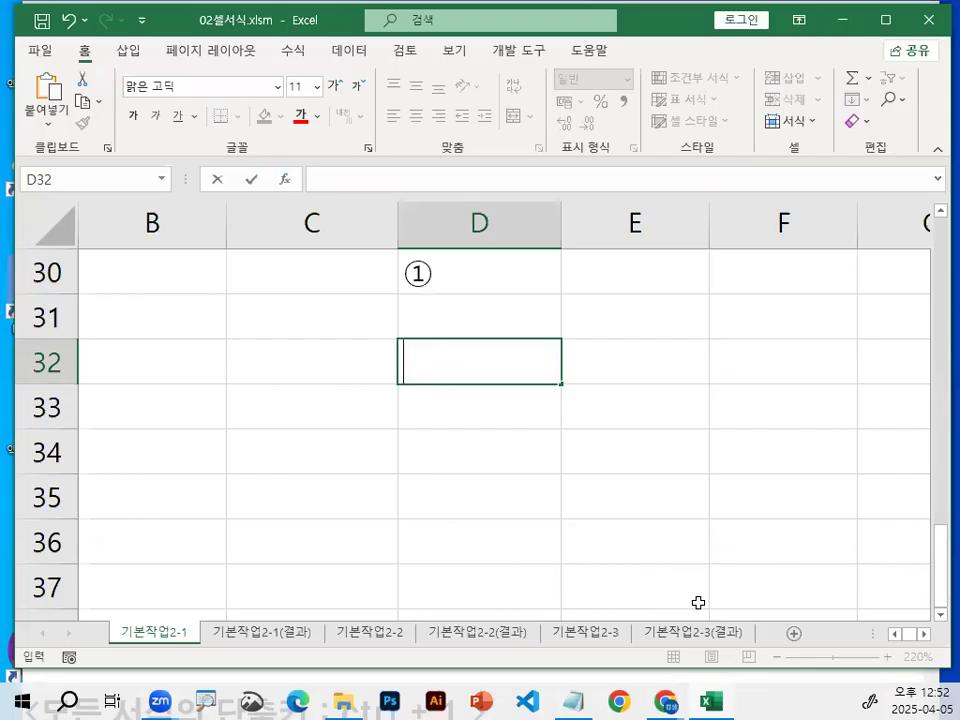
- Enter the unit symbol m³ in cell D32 by converting ㄹ through its expanded special-character list
{"action": "type", "text": "ㄹ"}
{"action": "key", "text": "Hangul_Hanja"}
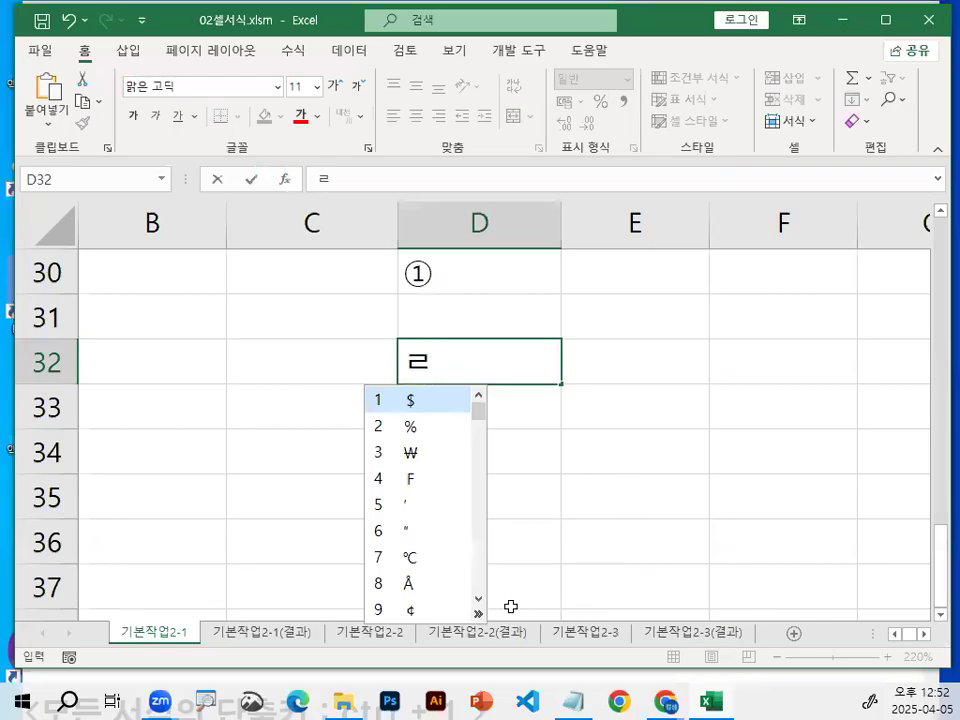
{"action": "left_click", "coordinate": [480, 601]}
{"action": "left_click", "coordinate": [550, 532]}
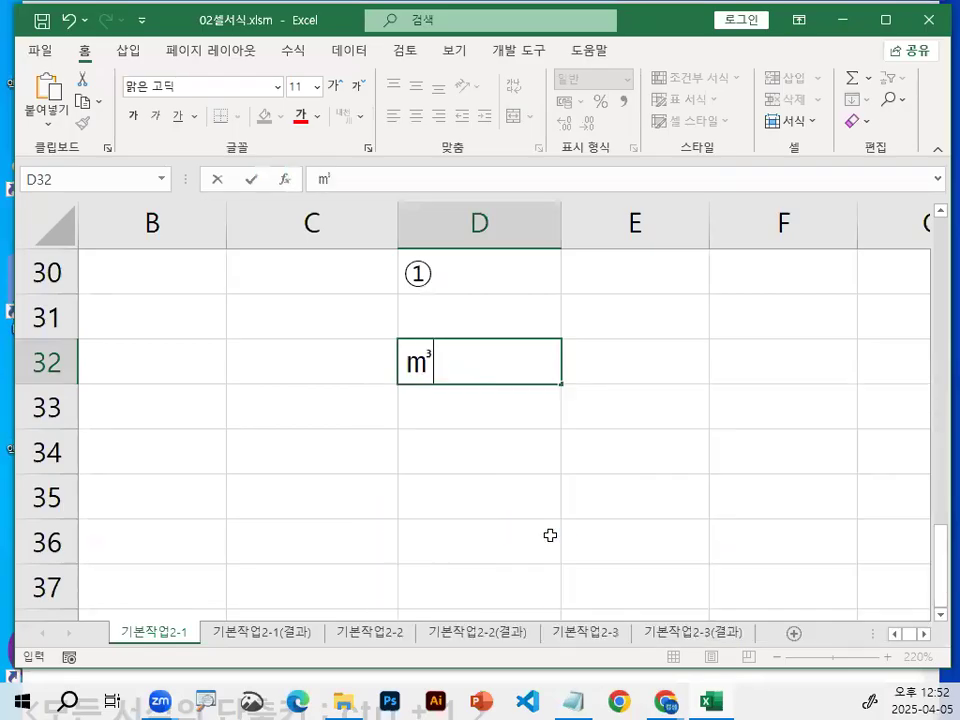
{"action": "left_click", "coordinate": [495, 493]}
{"action": "key", "text": "ctrl+1"}
{"action": "mouse_move", "coordinate": [620, 386]}
{"action": "left_mouse_down"}
{"action": "mouse_move", "coordinate": [620, 418]}
{"action": "mouse_move", "coordinate": [620, 320]}
{"action": "left_mouse_up"}
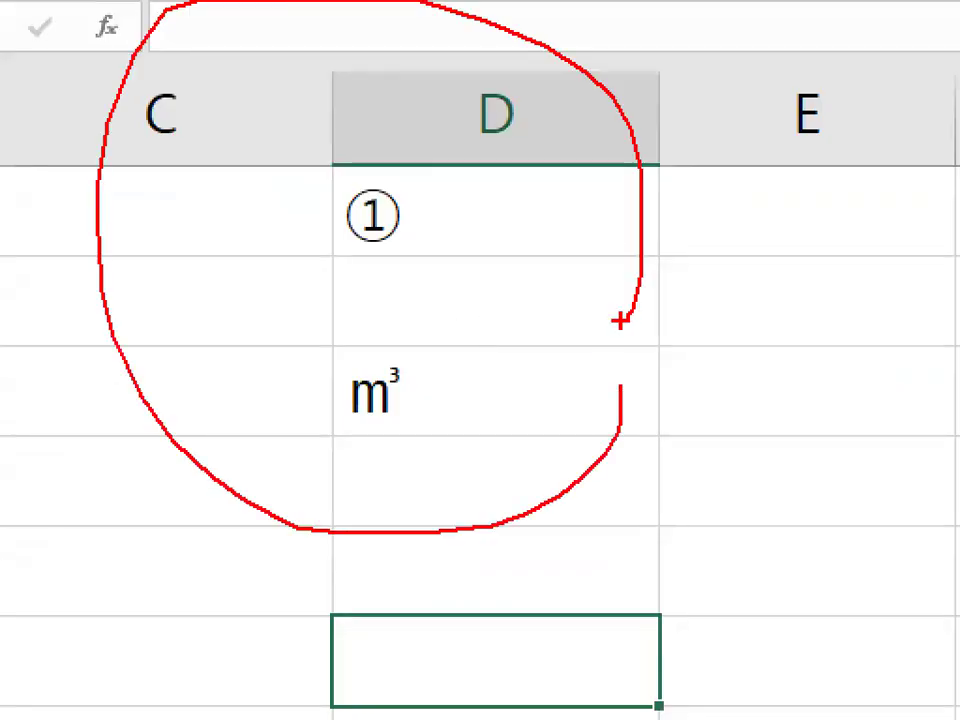
{"action": "key", "text": "Escape"}
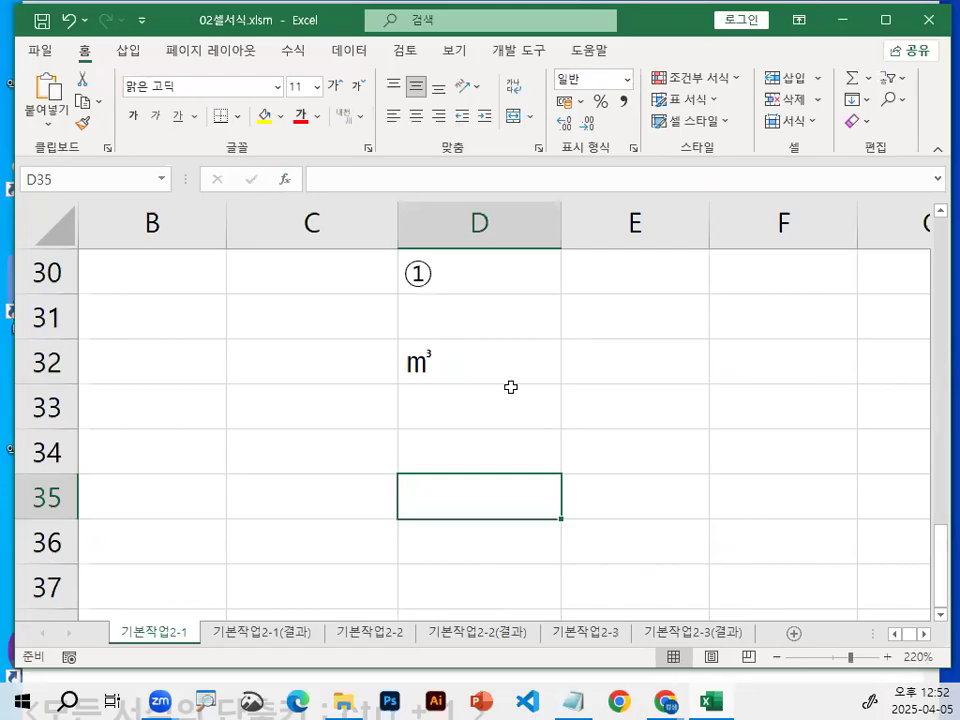
{"action": "left_click", "coordinate": [503, 376]}
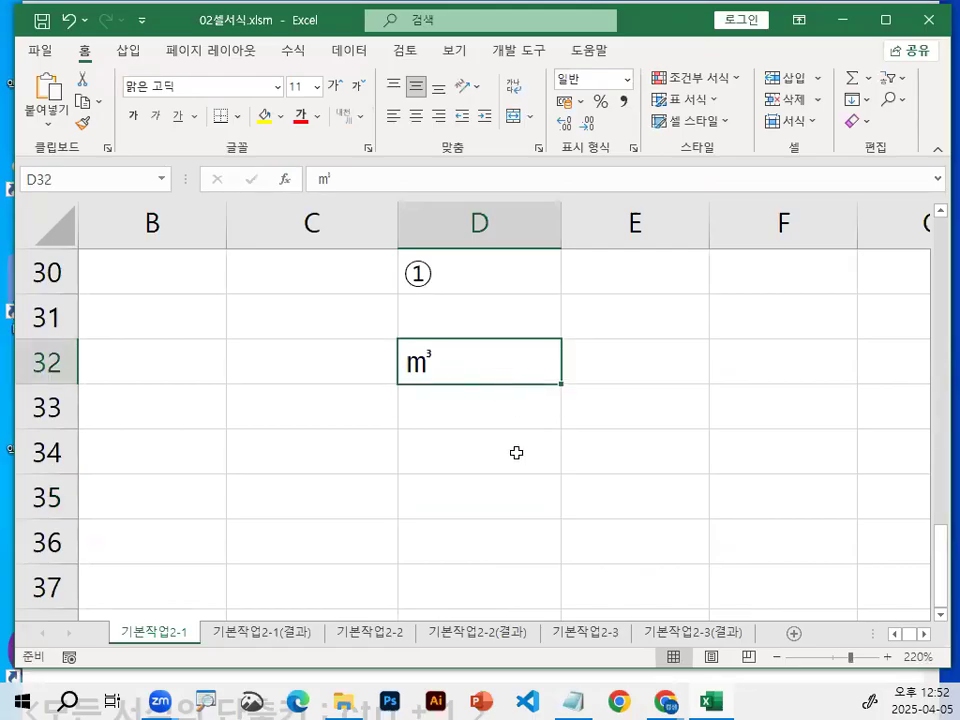
- Clear the practice special characters from columns B to F, from row 25 downward
{"action": "scroll", "coordinate": [516, 453], "scroll_direction": "up", "scroll_amount": 2}
{"action": "left_click_drag", "start_coordinate": [161, 332], "coordinate": [709, 514]}
{"action": "scroll", "coordinate": [709, 514], "scroll_direction": "up", "scroll_amount": 2}
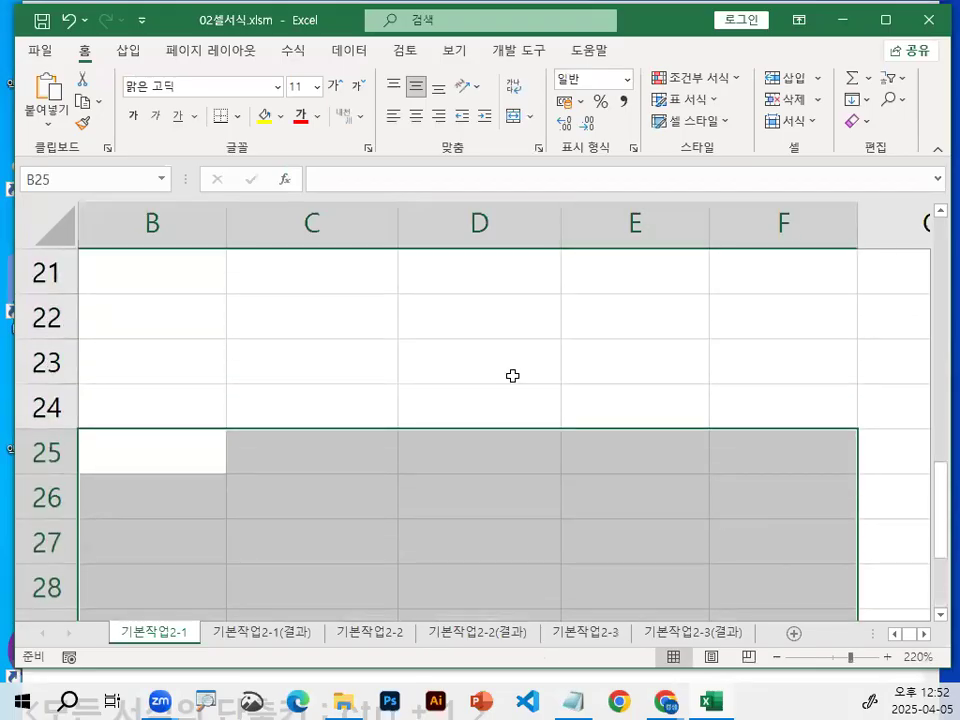
{"action": "left_click", "coordinate": [512, 375]}
{"action": "left_click", "coordinate": [281, 390]}
{"action": "left_click", "coordinate": [451, 409]}
{"action": "left_click", "coordinate": [261, 391]}
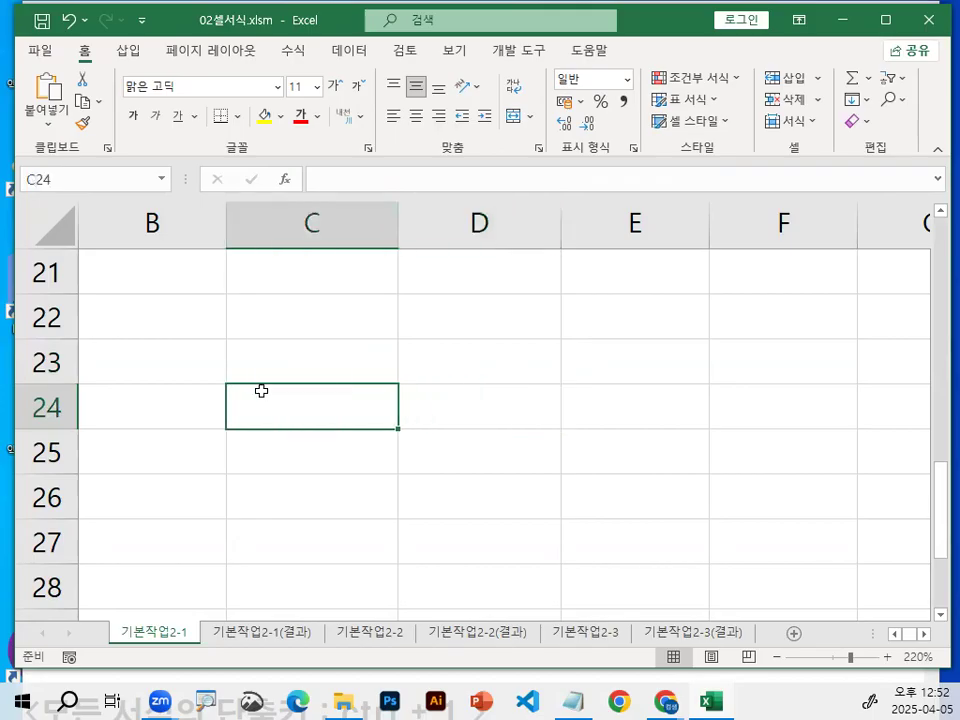
{"action": "left_click", "coordinate": [422, 391]}
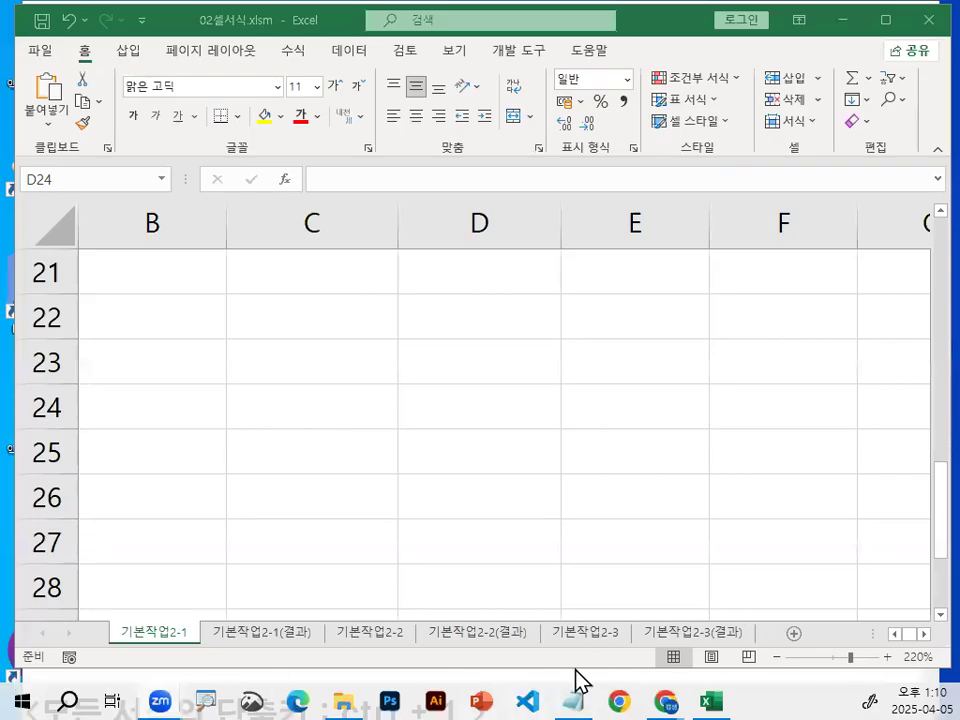
- Switch to the Notepad notes and insert blank lines between 기본작업 - 20점 and the 1번문제 line
{"action": "left_click", "coordinate": [587, 700]}
{"action": "scroll", "coordinate": [495, 443], "scroll_direction": "down", "scroll_amount": 3}
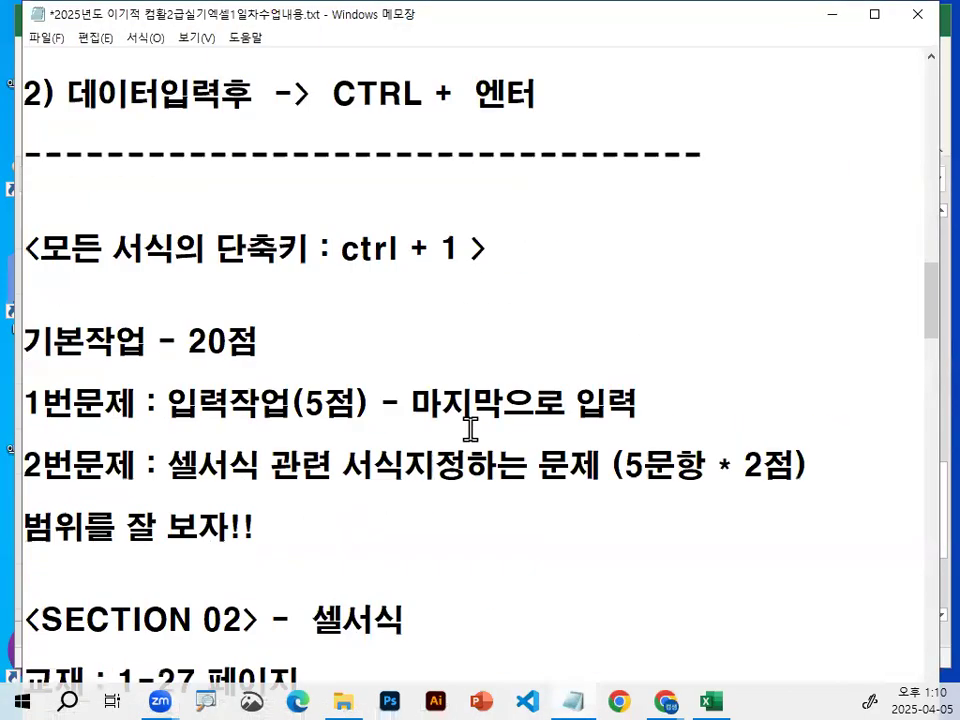
{"action": "scroll", "coordinate": [457, 385], "scroll_direction": "down", "scroll_amount": 1}
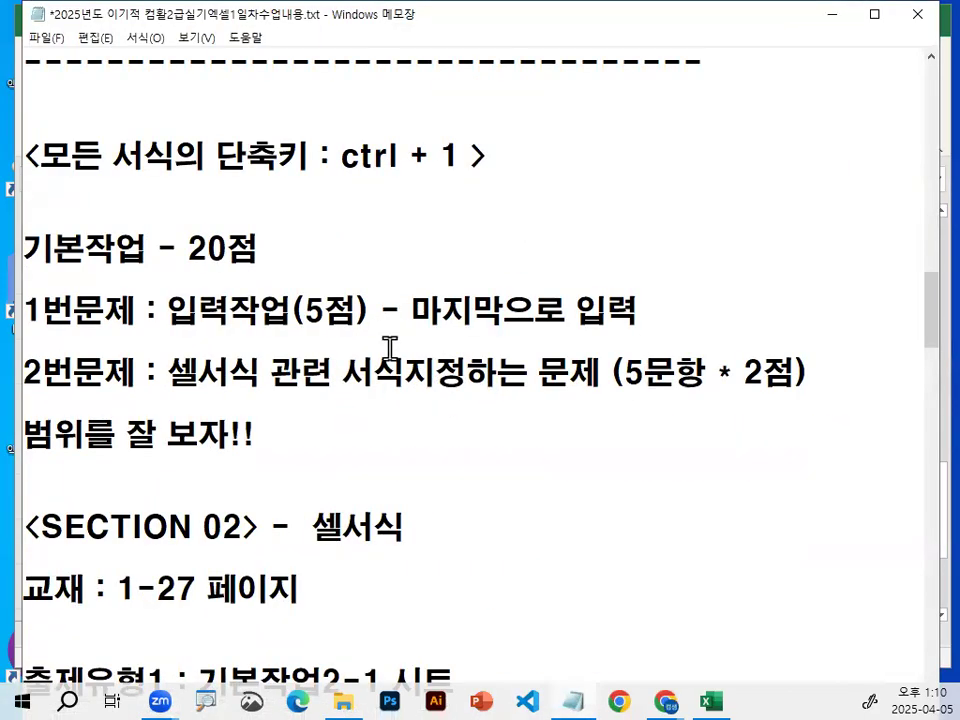
{"action": "scroll", "coordinate": [361, 389], "scroll_direction": "down", "scroll_amount": 2}
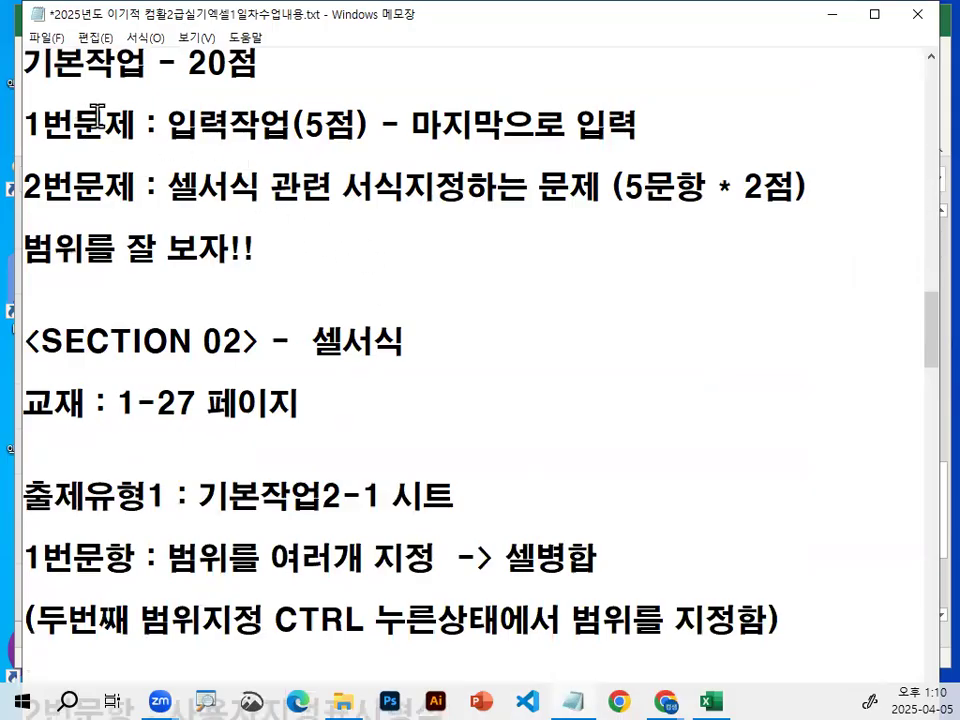
{"action": "left_click_drag", "start_coordinate": [168, 128], "coordinate": [199, 128]}
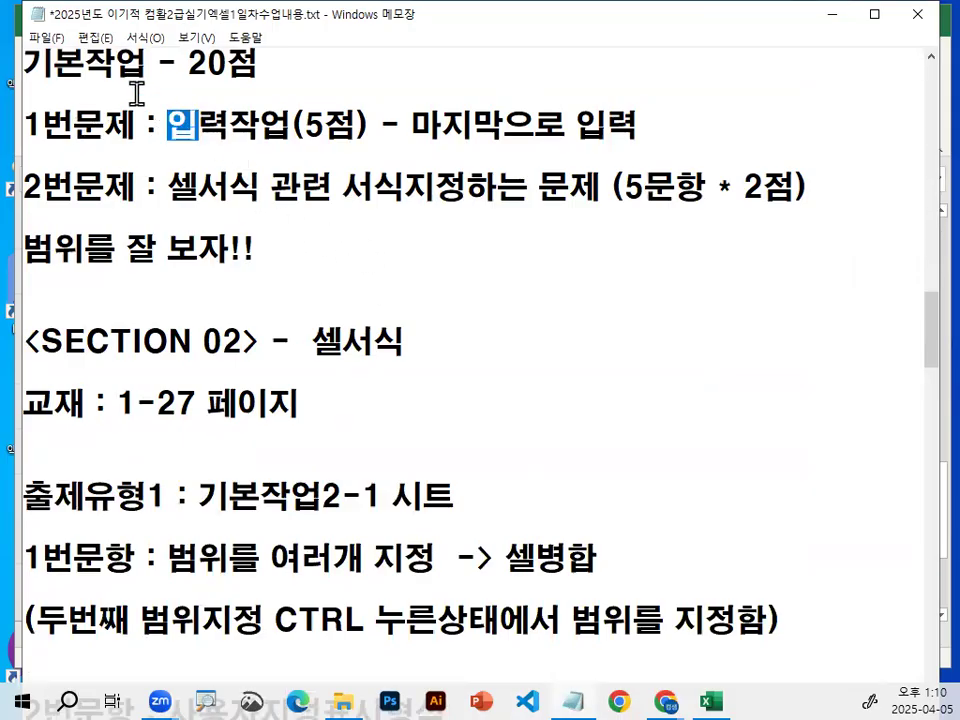
{"action": "left_click", "coordinate": [125, 104]}
{"action": "key", "text": "Home"}
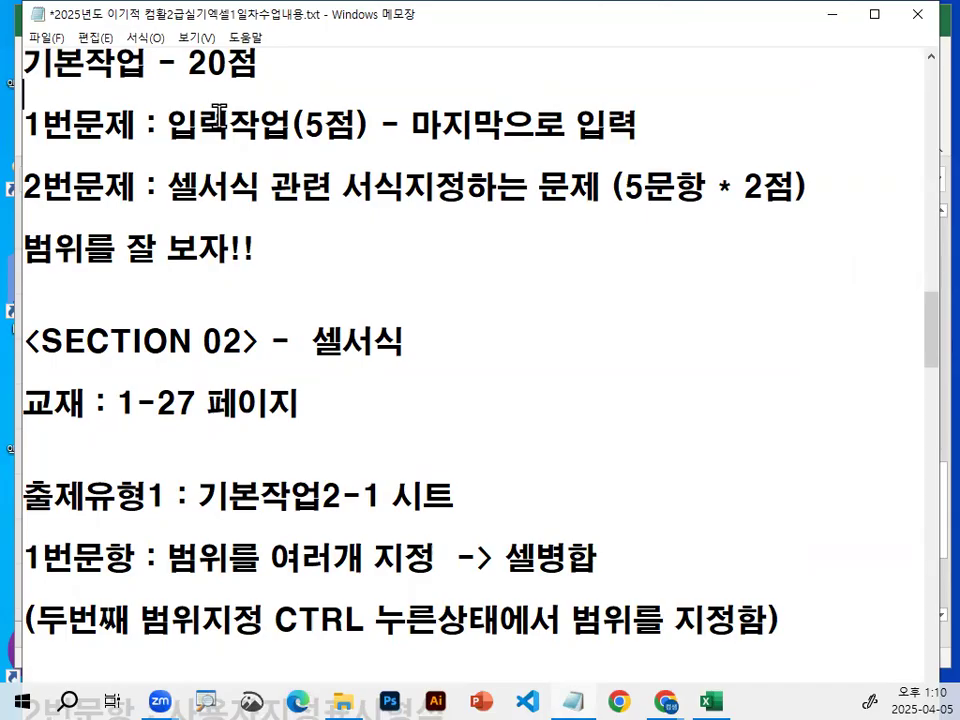
{"action": "key", "text": "Return"}
{"action": "key", "text": "Return"}
{"action": "key", "text": "Return"}
- Write 문제1 on the line below 기본작업 - 20점 and remove the surplus blank line beneath it
{"action": "type", "text": "answ"}
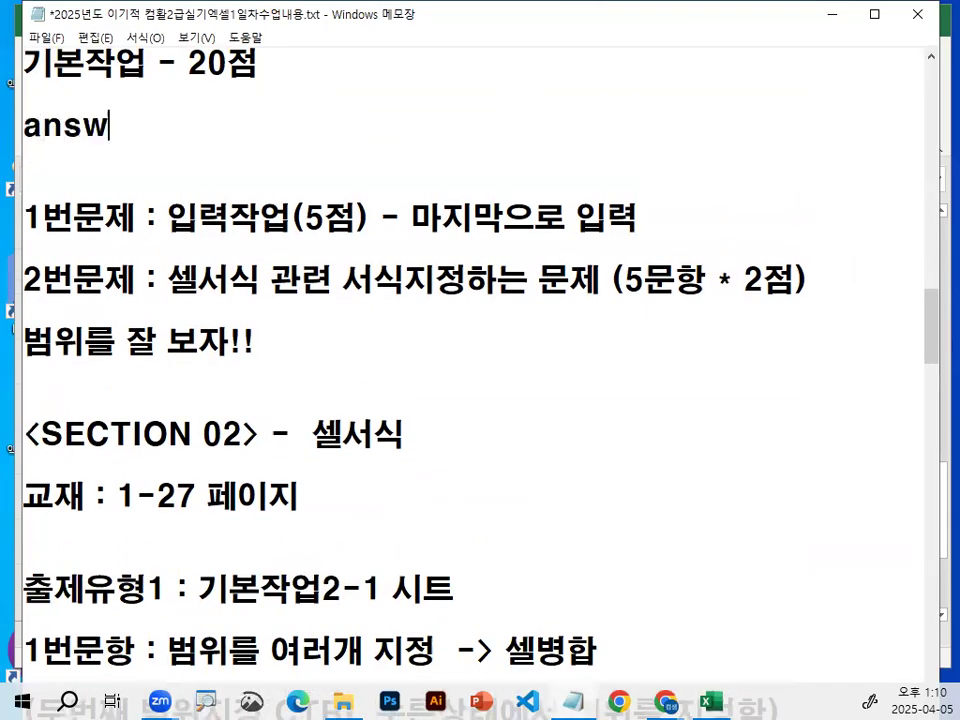
{"action": "key", "text": "BackSpace"}
{"action": "key", "text": "BackSpace"}
{"action": "key", "text": "BackSpace"}
{"action": "key", "text": "BackSpace"}
{"action": "type", "text": "무ㄴ제"}
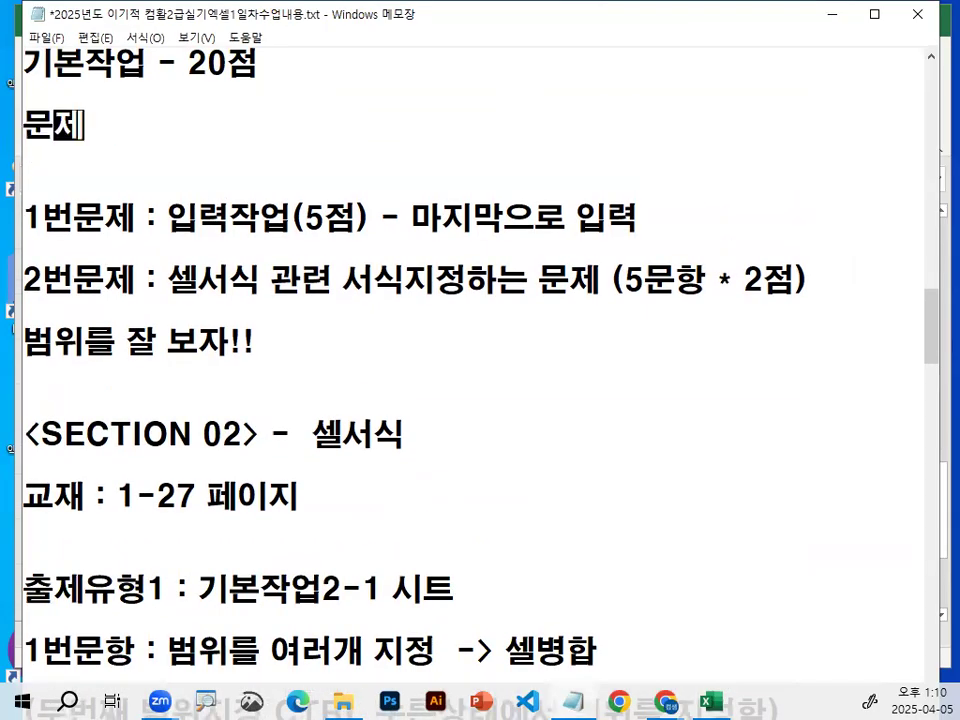
{"action": "type", "text": "1"}
{"action": "key", "text": "Down"}
{"action": "key", "text": "Delete"}
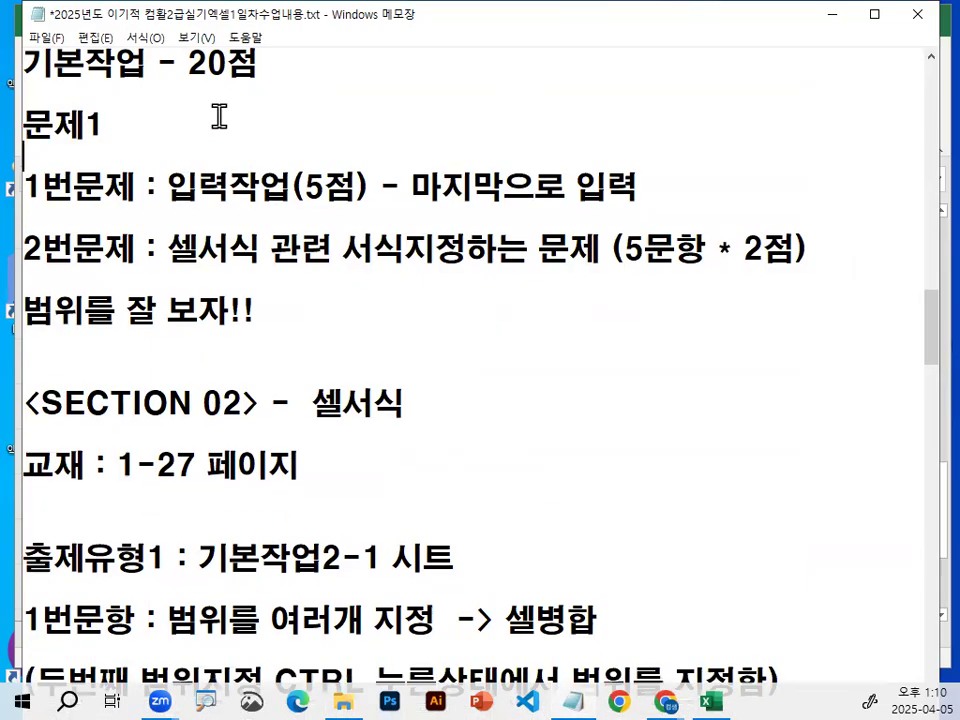
- Add the line 기본작업<셀서식 관련> between the 1번문제 and 2번문제 lines
{"action": "key", "text": "shift+End"}
{"action": "key", "text": "Right"}
{"action": "key", "text": "Return"}
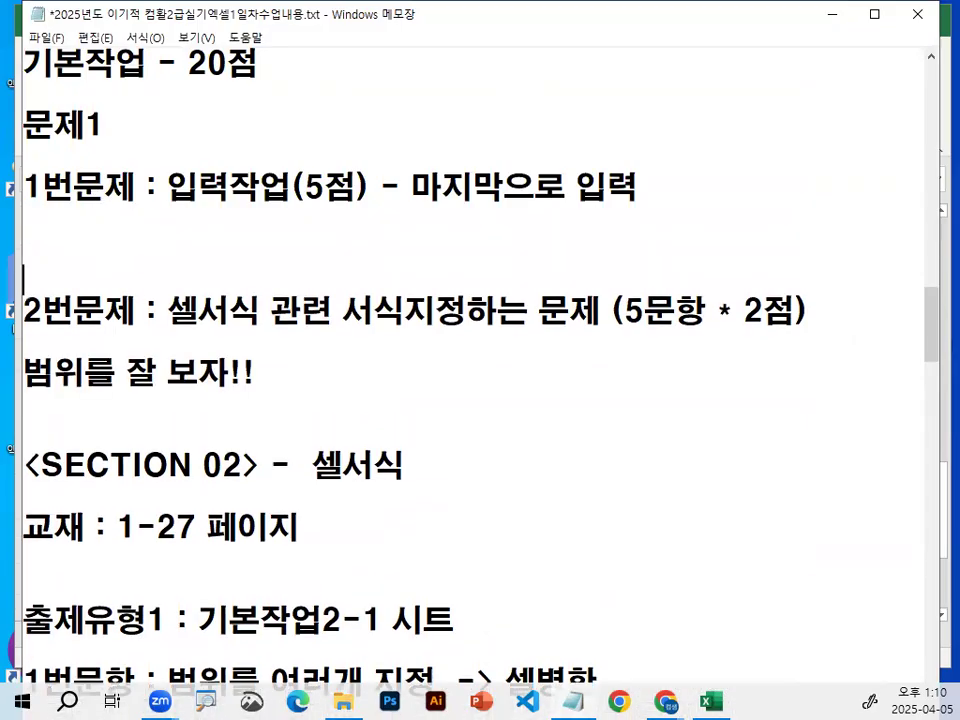
{"action": "type", "text": "<셀서식 관련"}
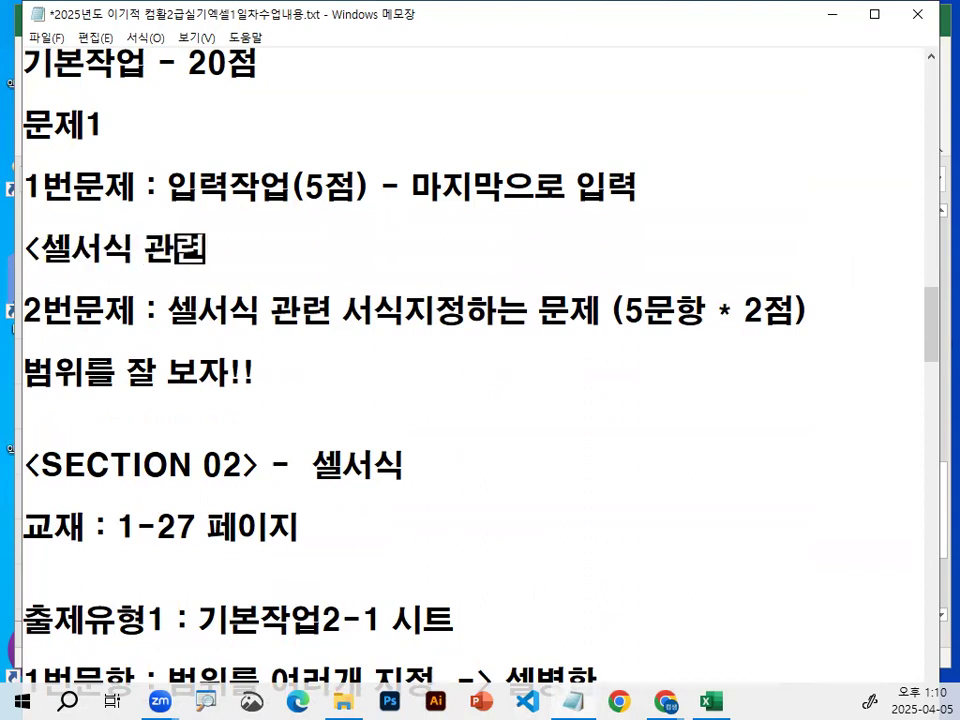
{"action": "type", "text": "기본작업"}
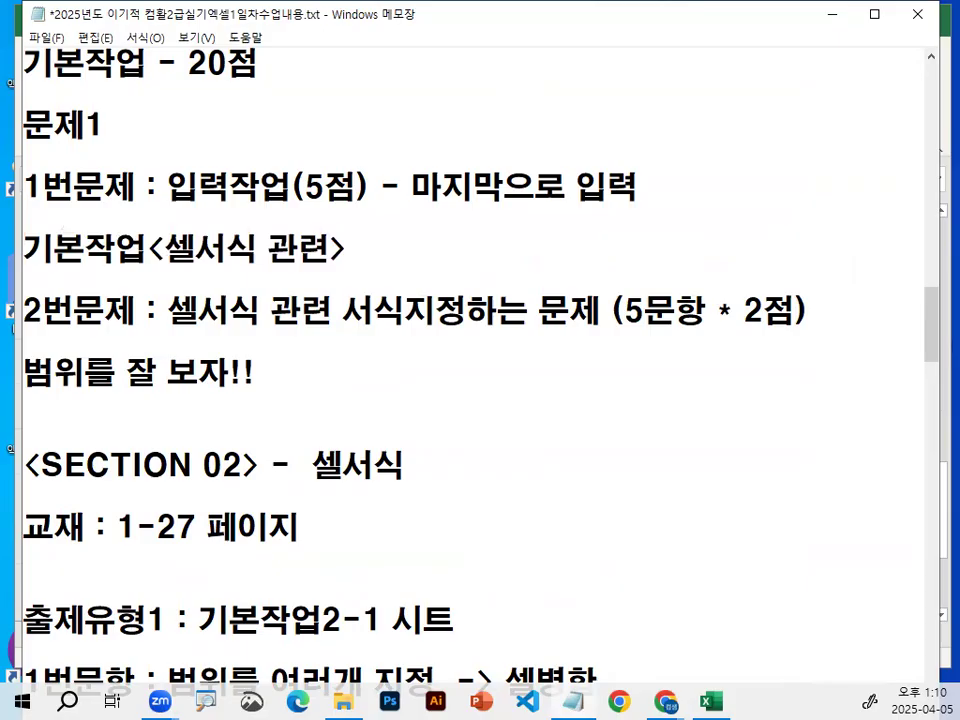
- Complete the sheet name in the added line so it reads 기본작업1-2시트 <셀서식 관련>
{"action": "type", "text": "1"}
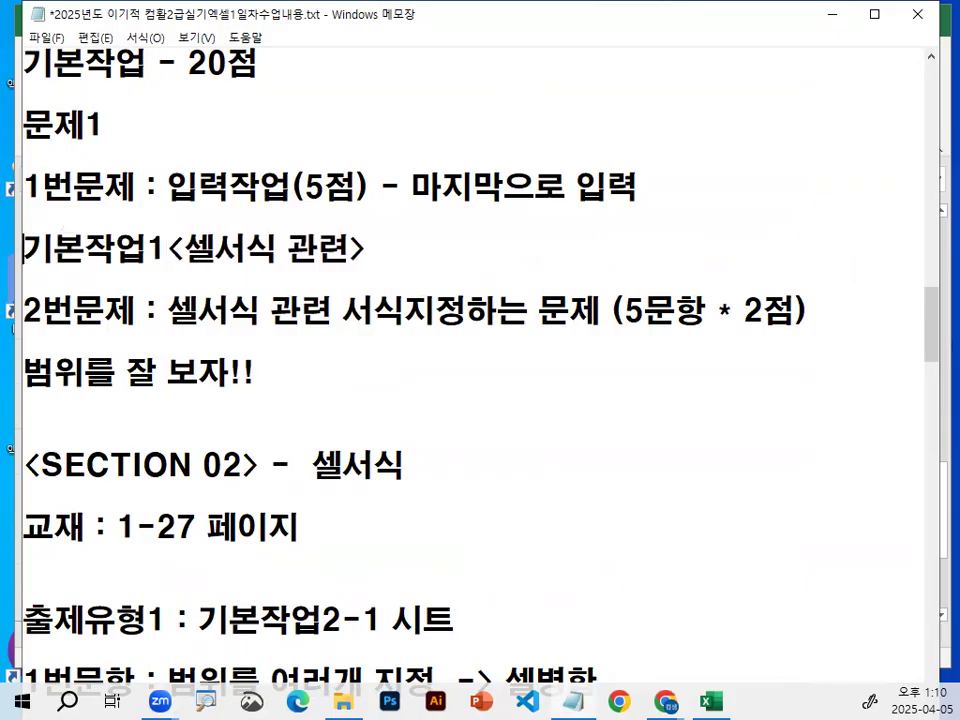
{"action": "key", "text": "Right"}
{"action": "key", "text": "Delete"}
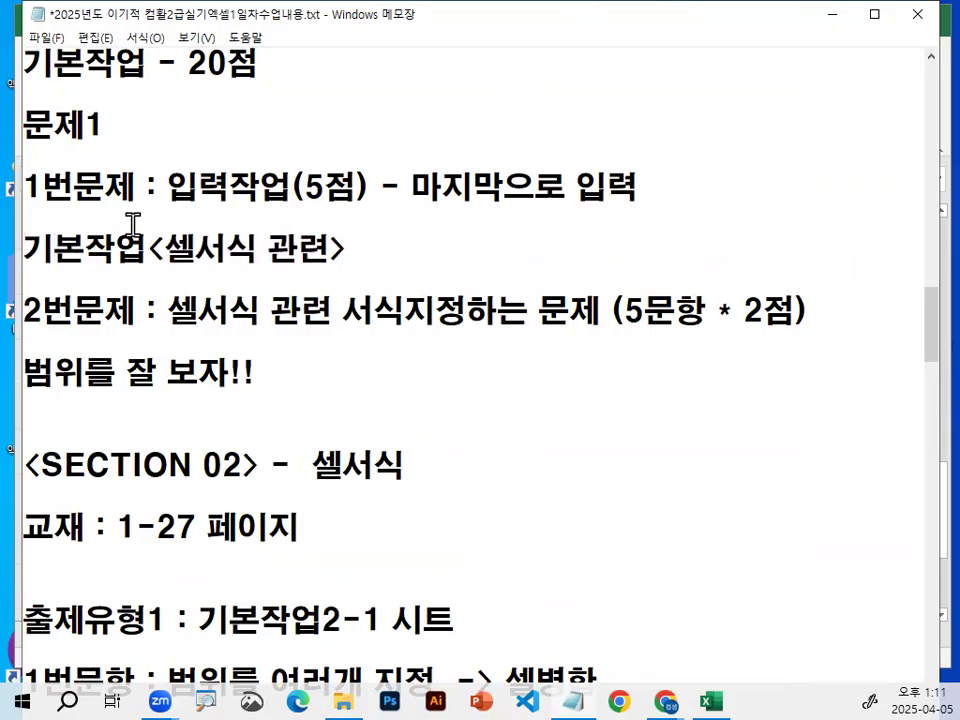
{"action": "type", "text": "1-2ㅅ"}
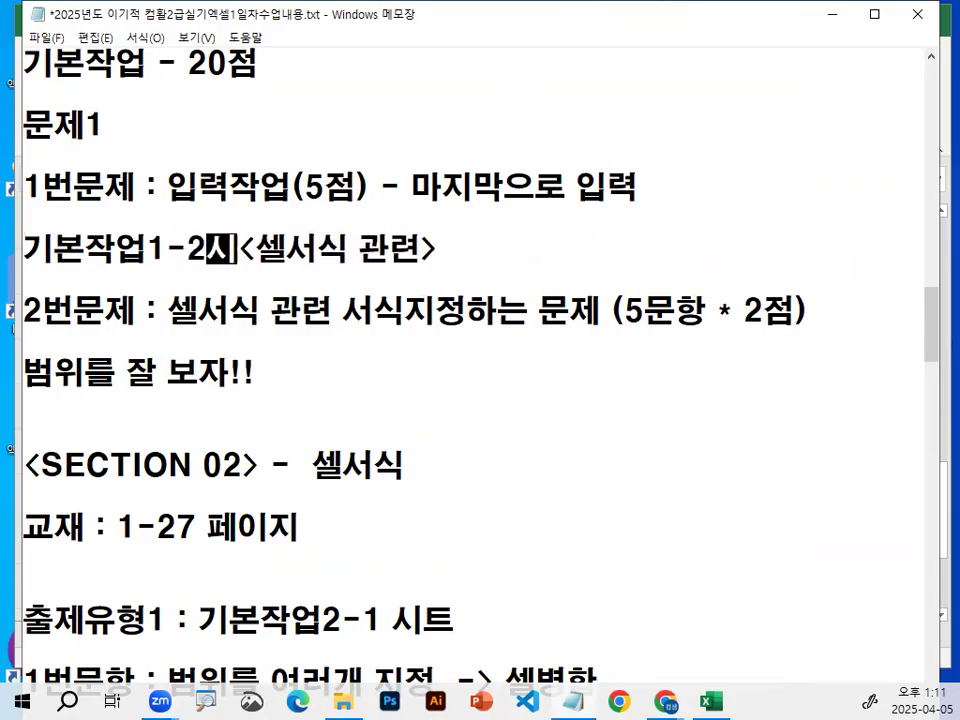
{"action": "type", "text": "트"}
{"action": "key", "text": "Down"}
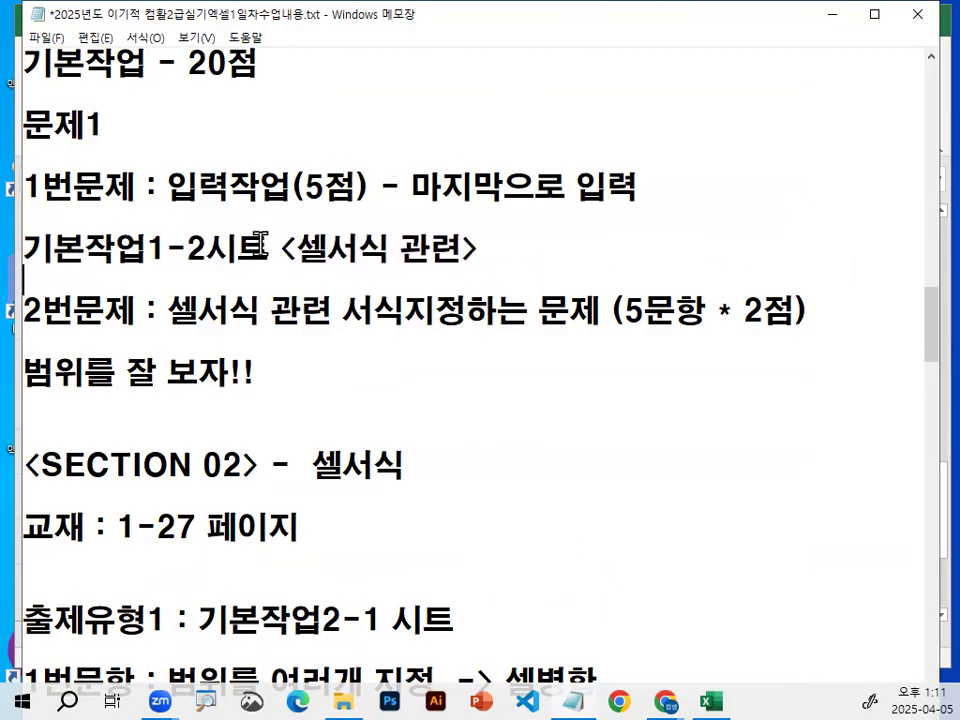
- Read the 2번문제 line with its 5문항 * 2점 scoring and the note 범위를 잘 보자!!, marking 범위 on screen
{"action": "left_click_drag", "start_coordinate": [178, 325], "coordinate": [476, 317]}
{"action": "left_click", "coordinate": [625, 311]}
{"action": "double_click", "coordinate": [670, 310]}
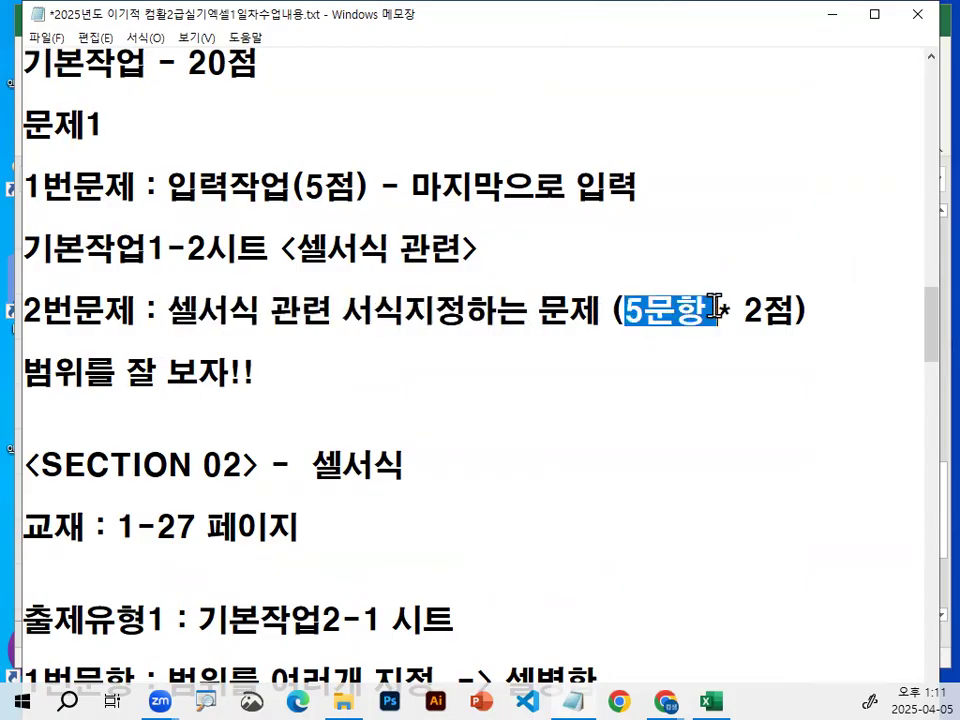
{"action": "left_click_drag", "start_coordinate": [731, 311], "coordinate": [812, 311]}
{"action": "left_click_drag", "start_coordinate": [35, 372], "coordinate": [274, 371]}
{"action": "left_click_drag", "start_coordinate": [25, 385], "coordinate": [199, 388]}
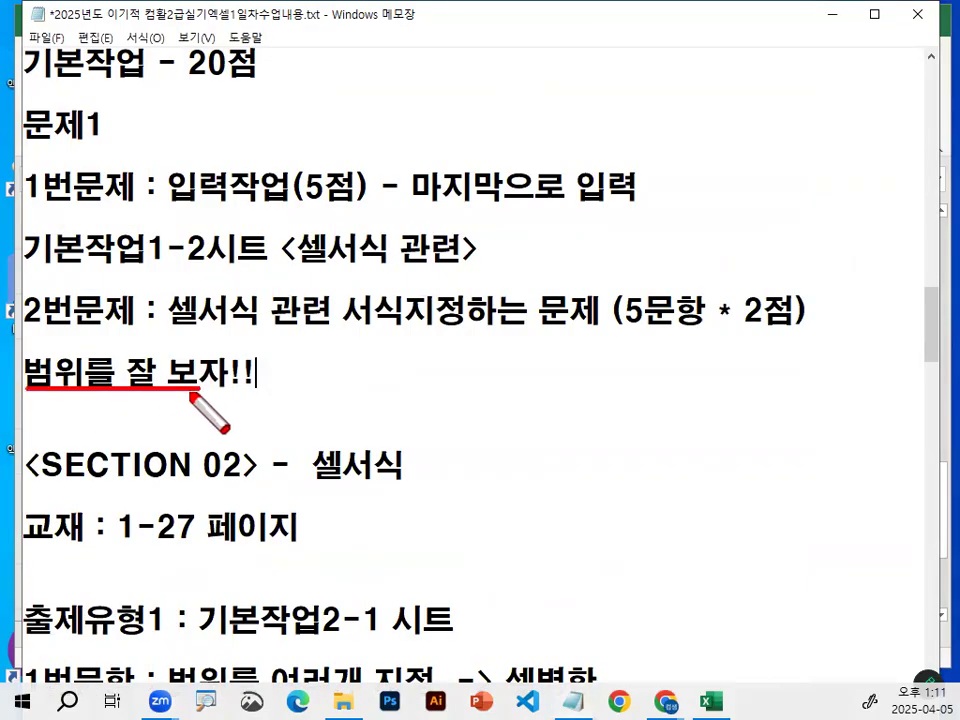
{"action": "mouse_move", "coordinate": [79, 386]}
{"action": "left_mouse_down"}
{"action": "mouse_move", "coordinate": [18, 356]}
{"action": "mouse_move", "coordinate": [80, 362]}
{"action": "left_mouse_up"}
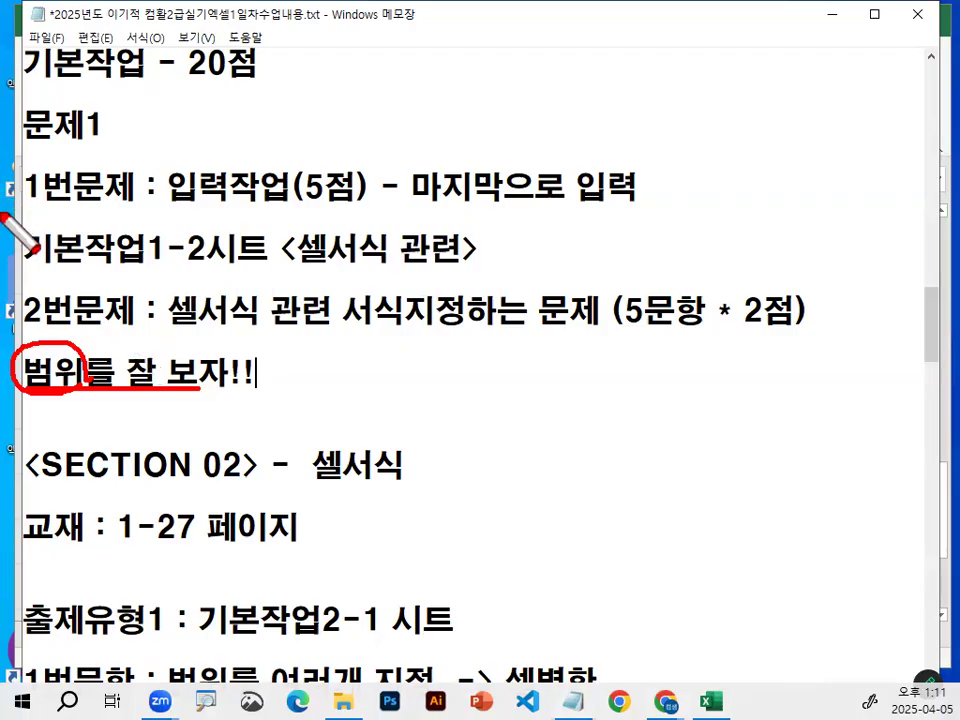
- Switch from the lesson notes to 02셀서식.xlsm and go to the 제품명 header on the 기본작업2-1 sheet
{"action": "key", "text": "Escape"}
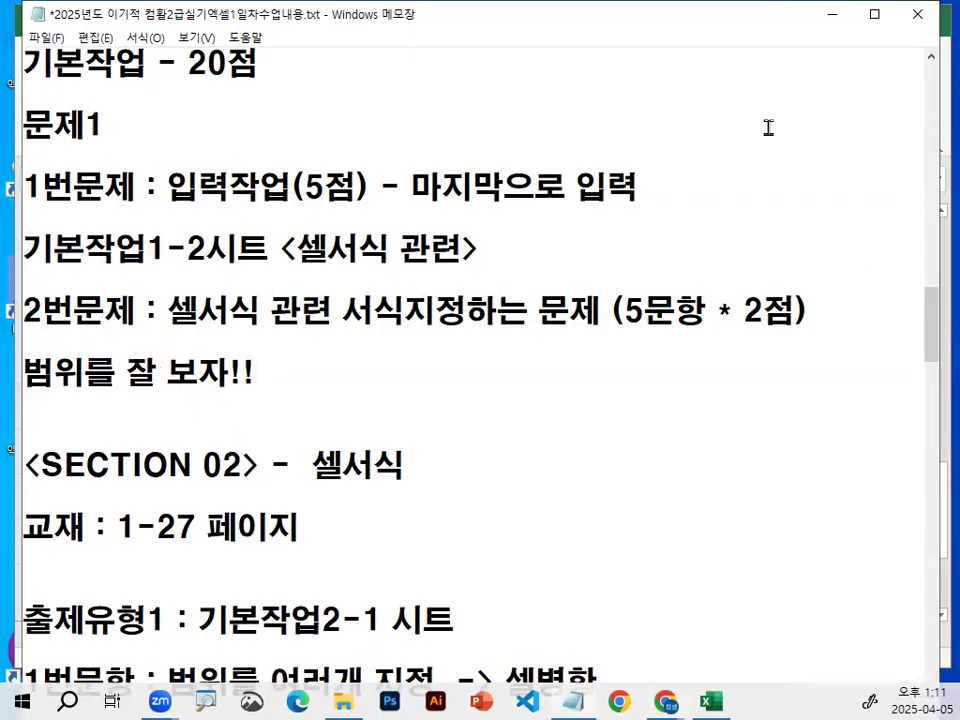
{"action": "left_click", "coordinate": [830, 14]}
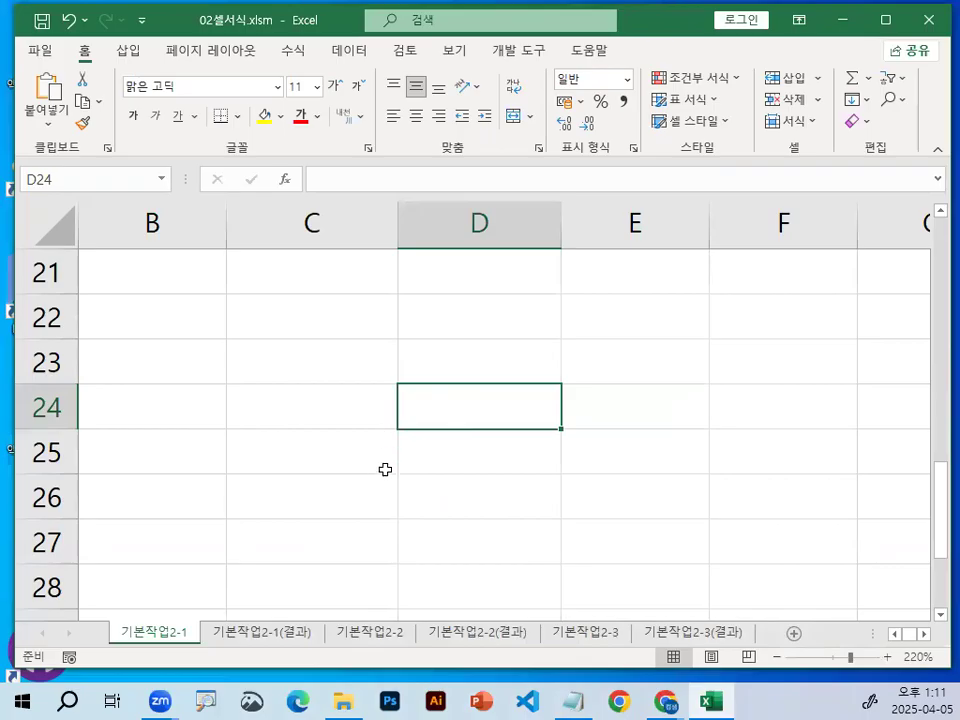
{"action": "scroll", "coordinate": [385, 473], "scroll_direction": "up", "scroll_amount": 7}
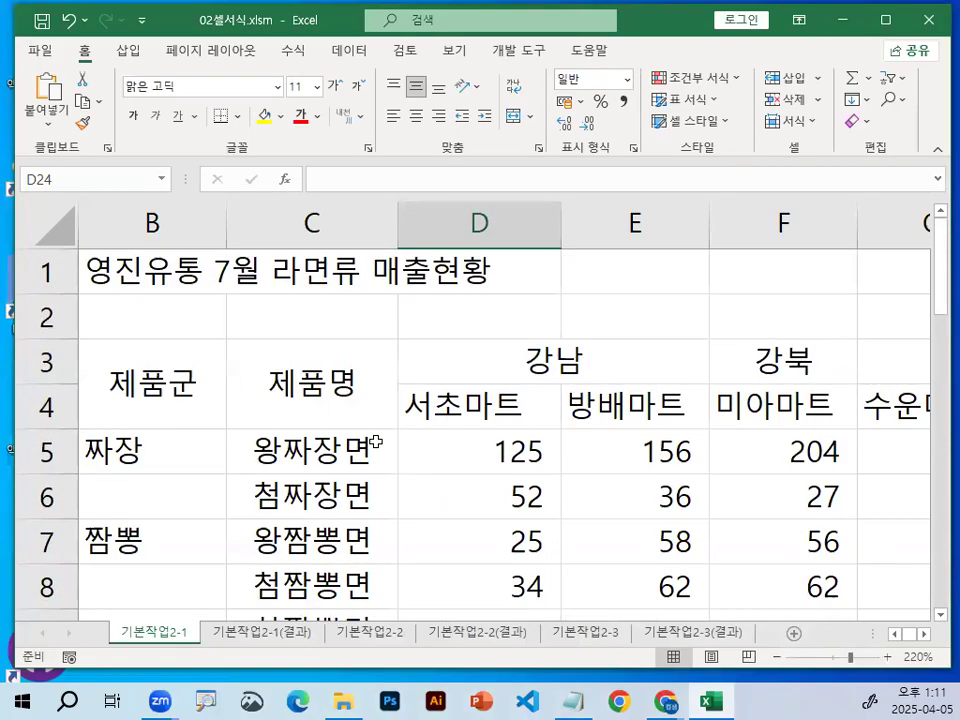
{"action": "left_click", "coordinate": [357, 419]}
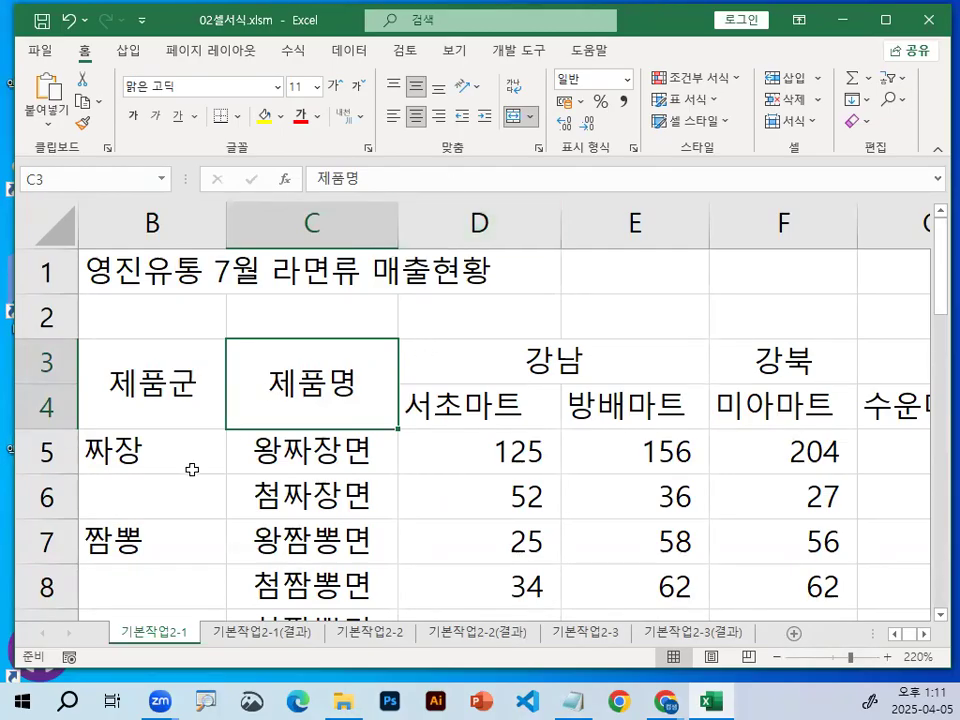
- Select the product group ranges B5:B6, B7:B9 and B10:B12 together as one multiple selection
{"action": "scroll", "coordinate": [191, 469], "scroll_direction": "down", "scroll_amount": 1}
{"action": "left_click_drag", "start_coordinate": [163, 309], "coordinate": [140, 350]}
{"action": "left_click_drag", "start_coordinate": [95, 248], "coordinate": [86, 440]}
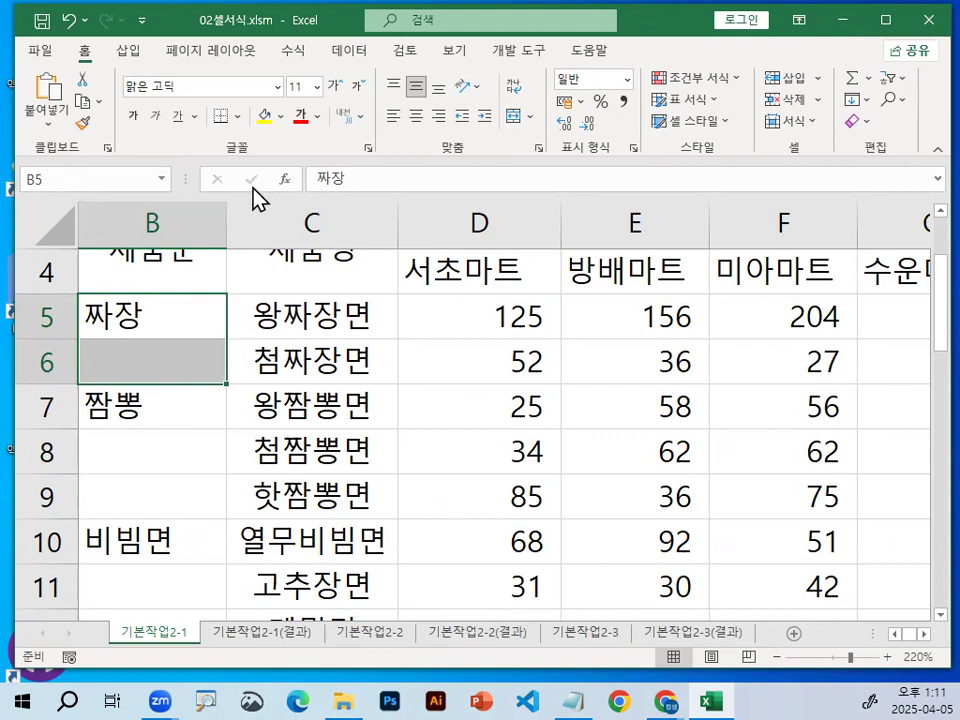
{"action": "scroll", "coordinate": [225, 343], "scroll_direction": "down", "scroll_amount": 2}
{"action": "scroll", "coordinate": [180, 320], "scroll_direction": "up", "scroll_amount": 1}
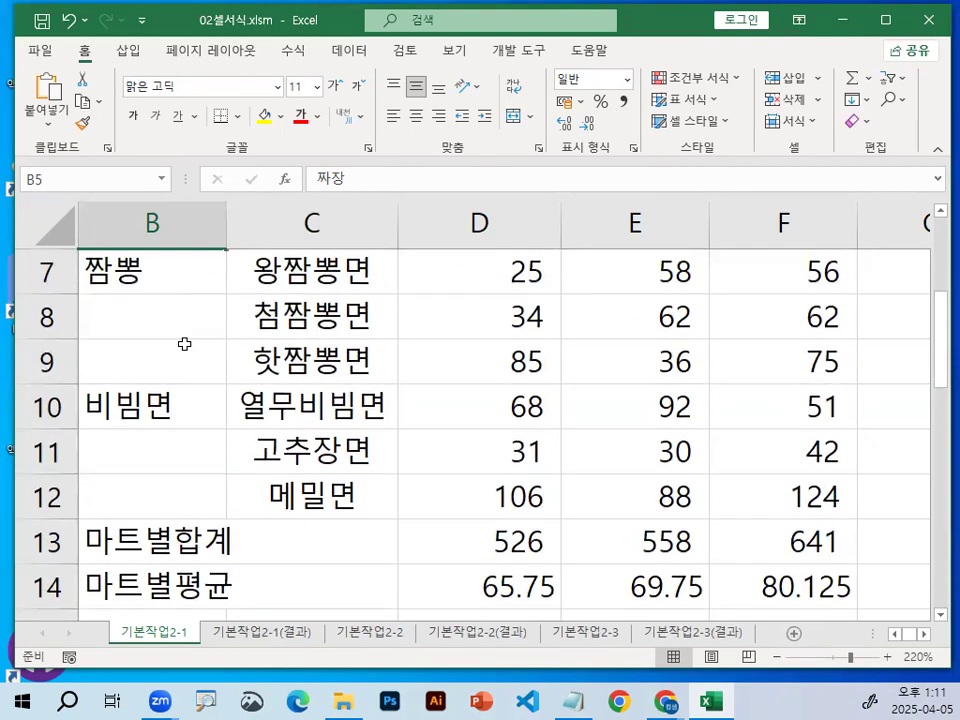
{"action": "left_click_drag", "start_coordinate": [132, 270], "coordinate": [136, 349]}
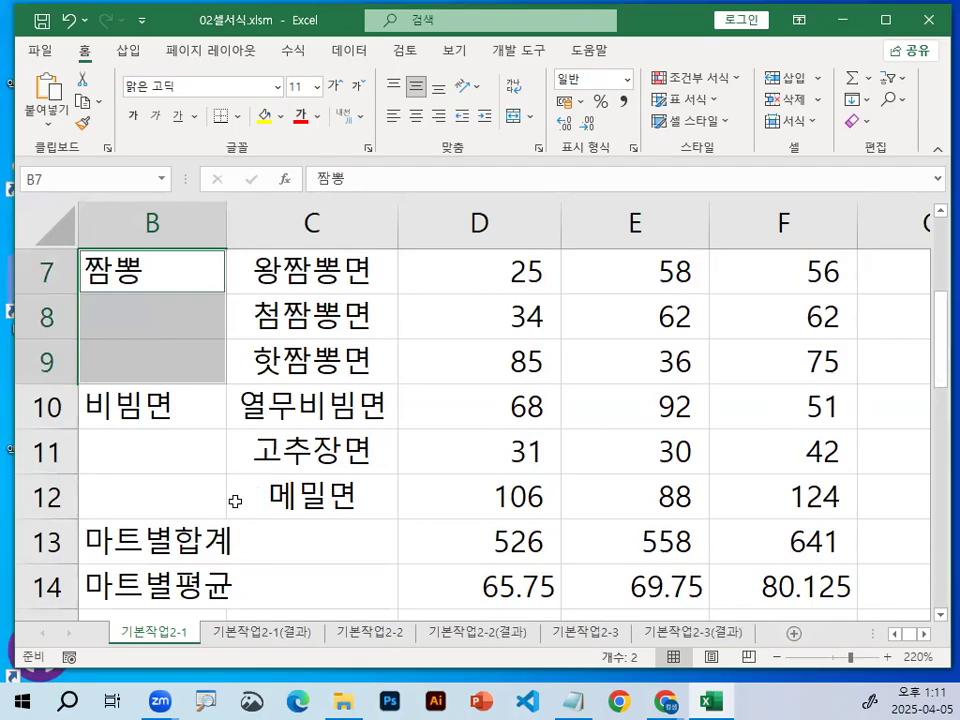
{"action": "left_click_drag", "start_coordinate": [155, 407], "coordinate": [155, 473]}
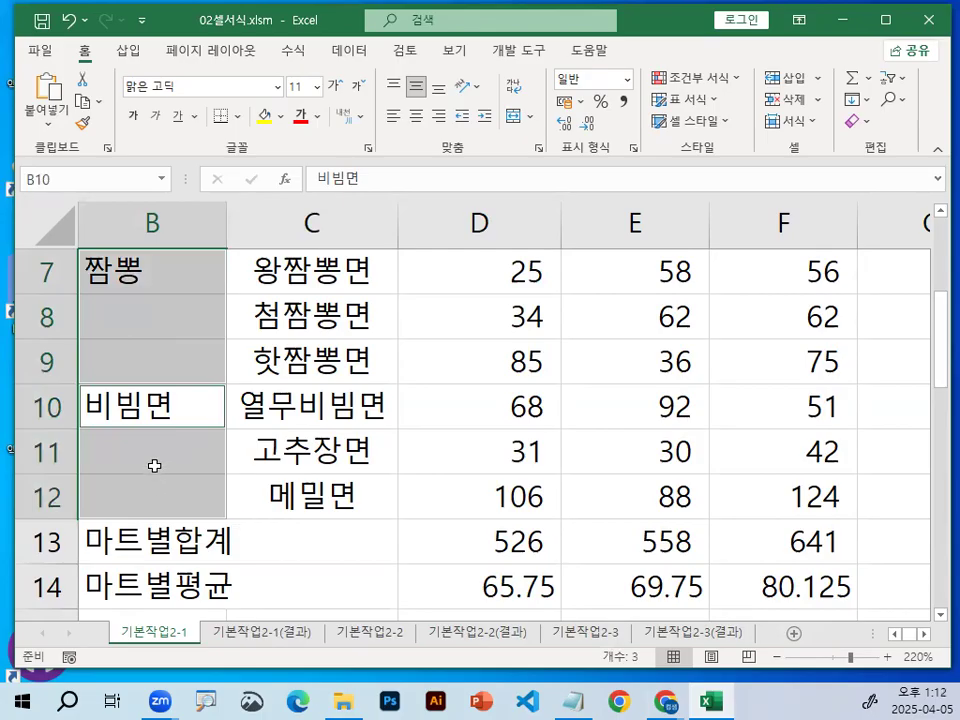
- Add the 마트별합계 range B13:C13 and the 마트별평균 range B14:C14 to the multiple selection
{"action": "key", "text": "ctrl+alt+g"}
{"action": "left_click_drag", "start_coordinate": [84, 561], "coordinate": [405, 561]}
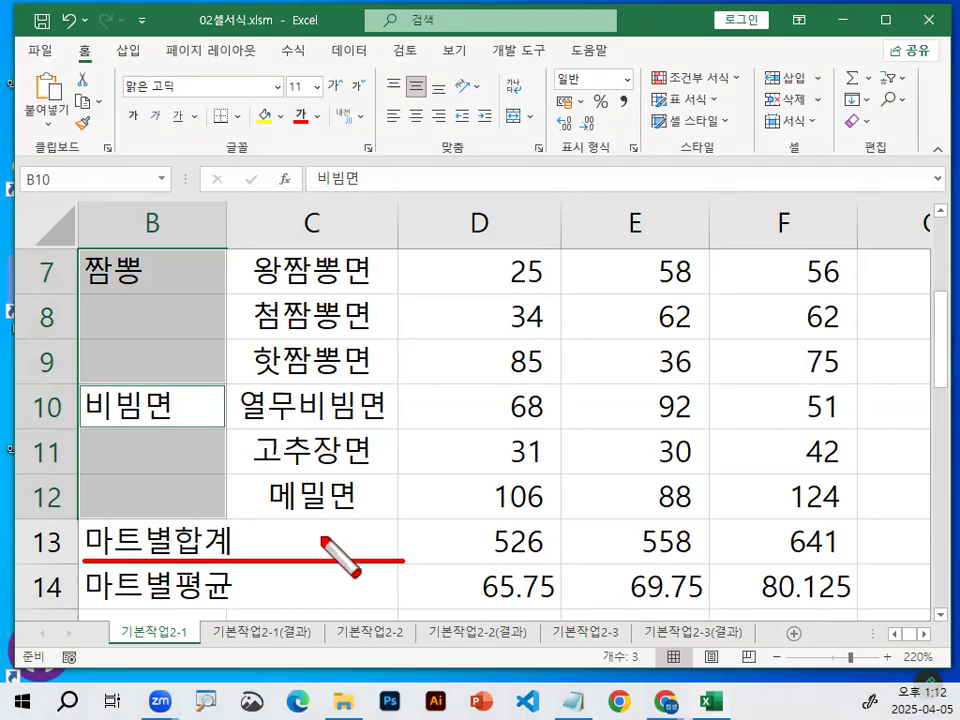
{"action": "mouse_move", "coordinate": [84, 560]}
{"action": "left_mouse_down"}
{"action": "mouse_move", "coordinate": [79, 540]}
{"action": "mouse_move", "coordinate": [210, 522]}
{"action": "mouse_move", "coordinate": [381, 521]}
{"action": "mouse_move", "coordinate": [395, 559]}
{"action": "left_mouse_up"}
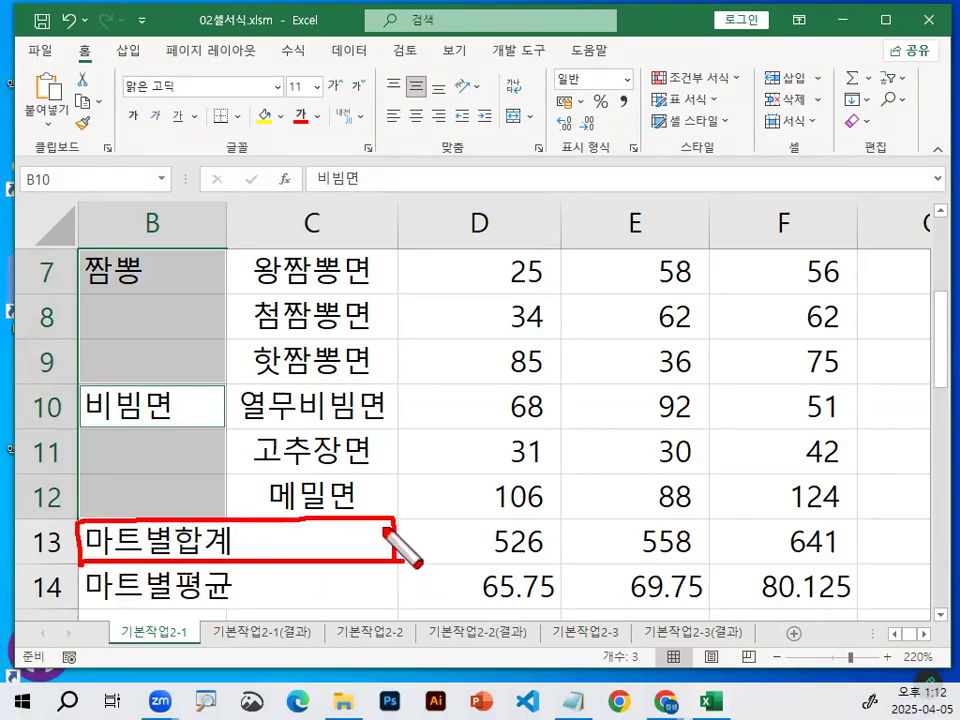
{"action": "key", "text": "Escape"}
{"action": "left_click", "coordinate": [151, 545], "text": "ctrl"}
{"action": "left_click_drag", "start_coordinate": [151, 545], "coordinate": [321, 544]}
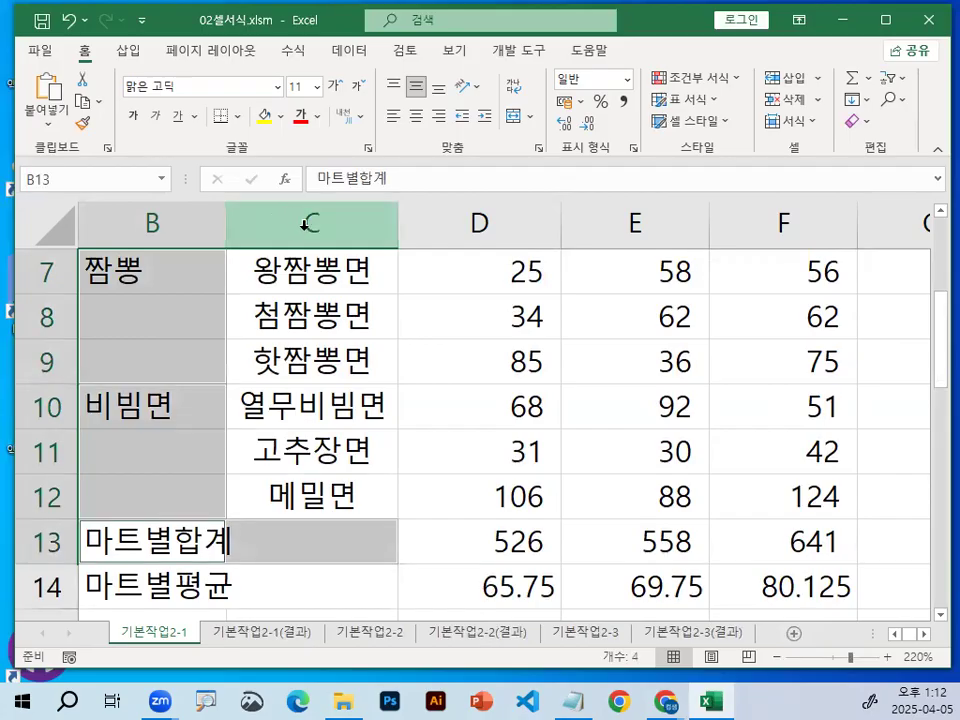
{"action": "scroll", "coordinate": [260, 350], "scroll_direction": "down", "scroll_amount": 1}
{"action": "left_click", "coordinate": [223, 450], "text": "ctrl"}
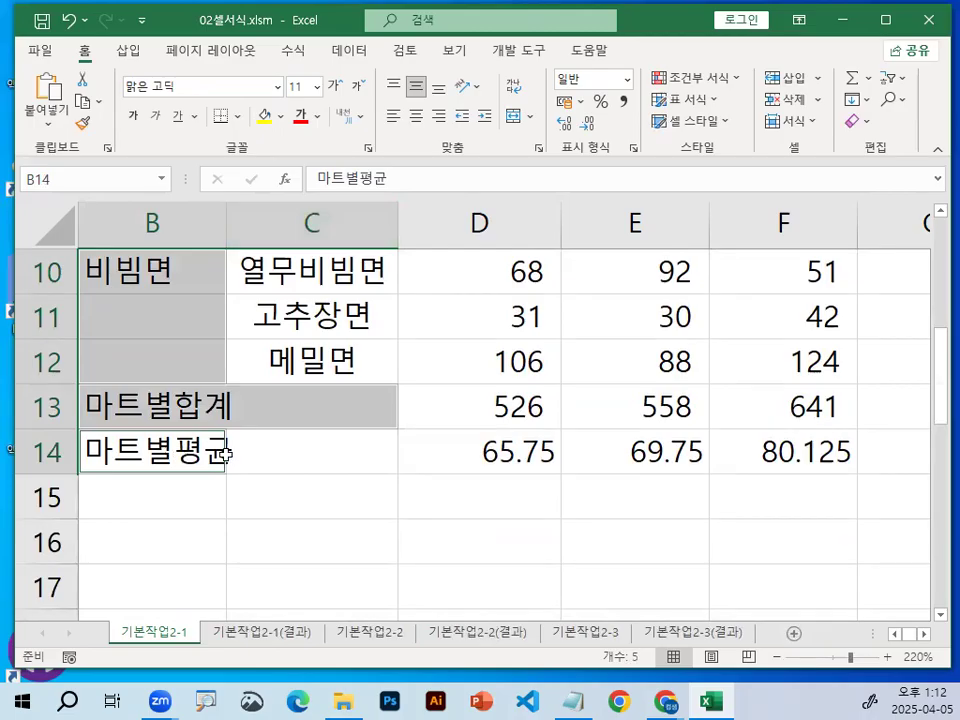
{"action": "left_click_drag", "start_coordinate": [223, 450], "coordinate": [285, 449]}
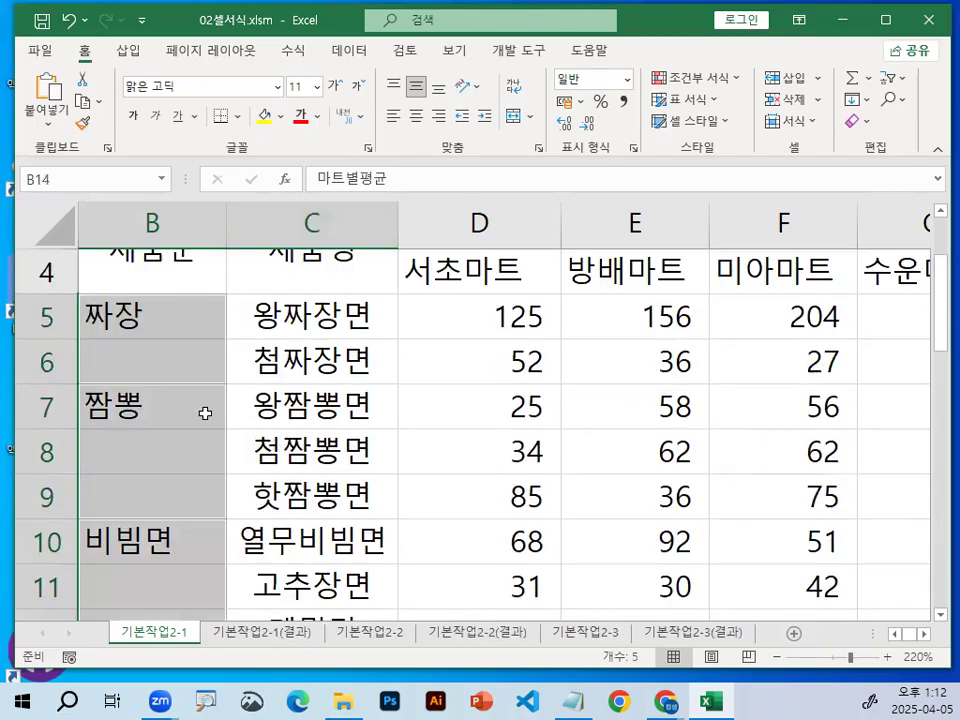
- Review the five selected ranges from 짜장 to 마트별평균, ticking each one on screen
{"action": "left_click_drag", "start_coordinate": [147, 325], "coordinate": [195, 302]}
{"action": "left_click_drag", "start_coordinate": [152, 447], "coordinate": [176, 462]}
{"action": "mouse_move", "coordinate": [158, 545]}
{"action": "left_mouse_down"}
{"action": "mouse_move", "coordinate": [182, 581]}
{"action": "mouse_move", "coordinate": [212, 508]}
{"action": "left_mouse_up"}
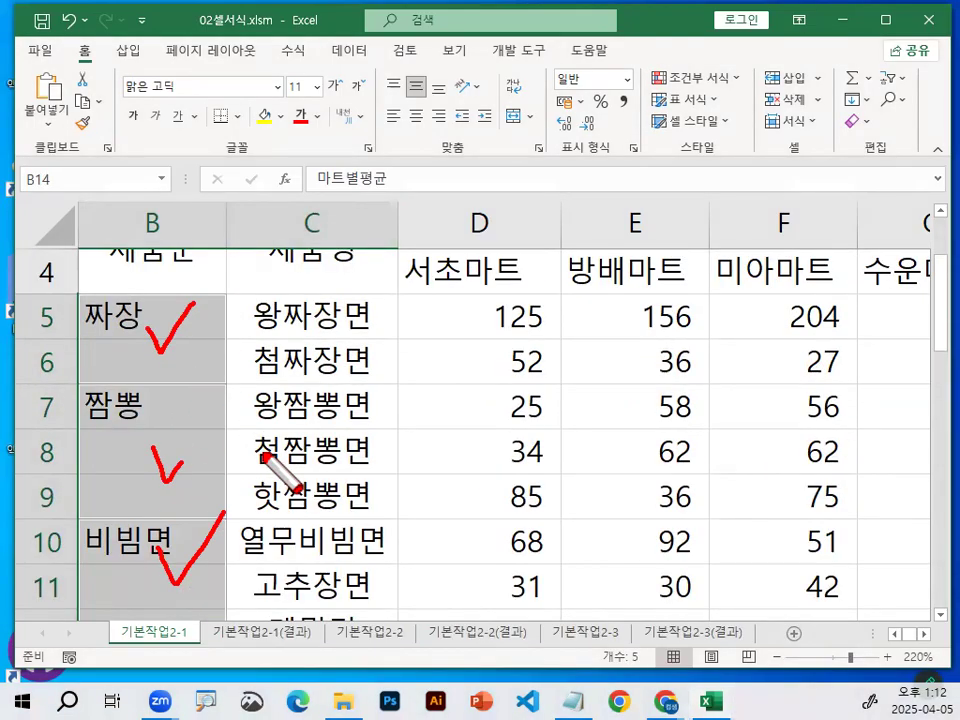
{"action": "key", "text": "Escape"}
{"action": "scroll", "coordinate": [261, 450], "scroll_direction": "down", "scroll_amount": 2}
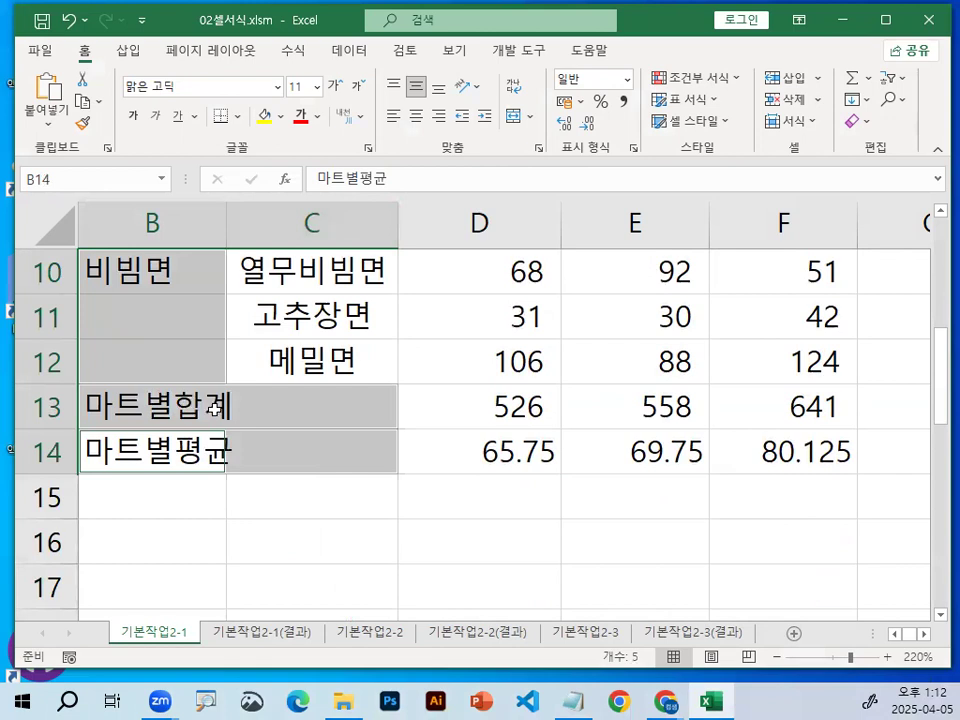
{"action": "key", "text": "ctrl+alt+g"}
{"action": "left_click_drag", "start_coordinate": [253, 392], "coordinate": [295, 371]}
{"action": "left_click_drag", "start_coordinate": [261, 457], "coordinate": [294, 427]}
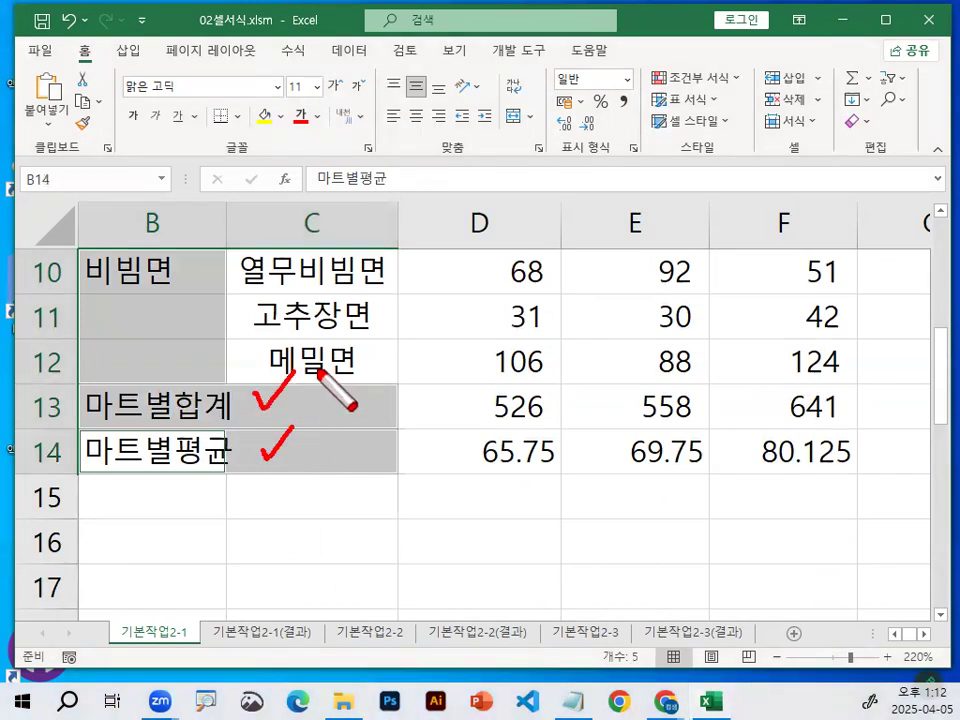
{"action": "key", "text": "Escape"}
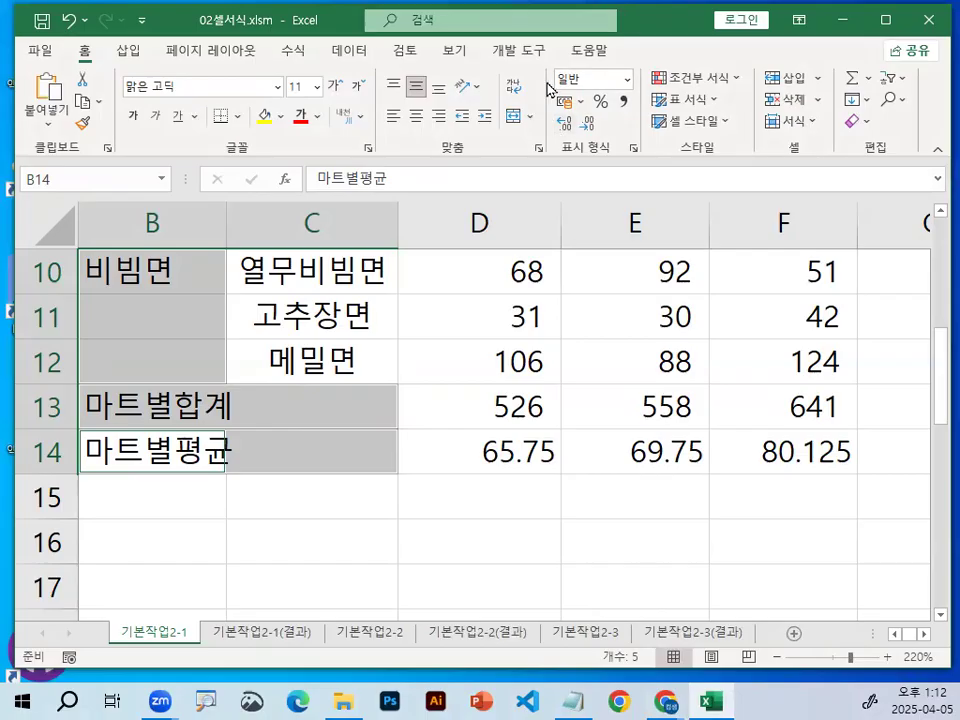
- Merge and center the selected ranges B5:B6, B7:B9, B10:B12, B13:C13 and B14:C14, and maximize the Excel window
{"action": "left_click_drag", "start_coordinate": [664, 21], "coordinate": [383, 48]}
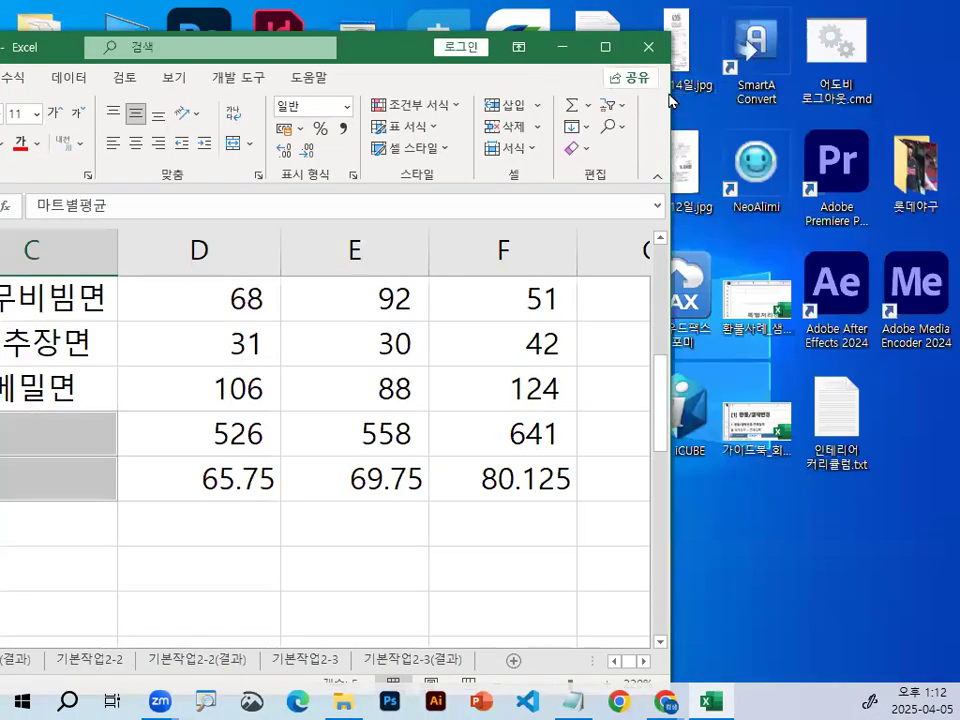
{"action": "left_click_drag", "start_coordinate": [674, 92], "coordinate": [921, 118]}
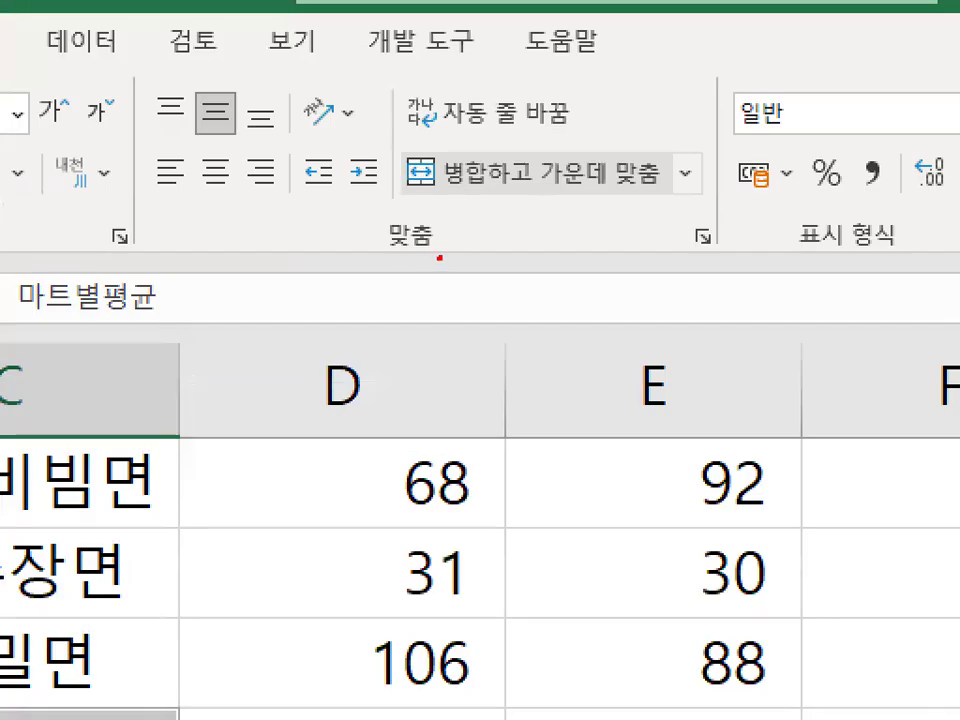
{"action": "left_click_drag", "start_coordinate": [252, 185], "coordinate": [220, 174]}
{"action": "mouse_move", "coordinate": [442, 257]}
{"action": "left_mouse_down"}
{"action": "mouse_move", "coordinate": [412, 210]}
{"action": "mouse_move", "coordinate": [523, 197]}
{"action": "mouse_move", "coordinate": [693, 197]}
{"action": "left_mouse_up"}
{"action": "left_click_drag", "start_coordinate": [505, 165], "coordinate": [605, 65]}
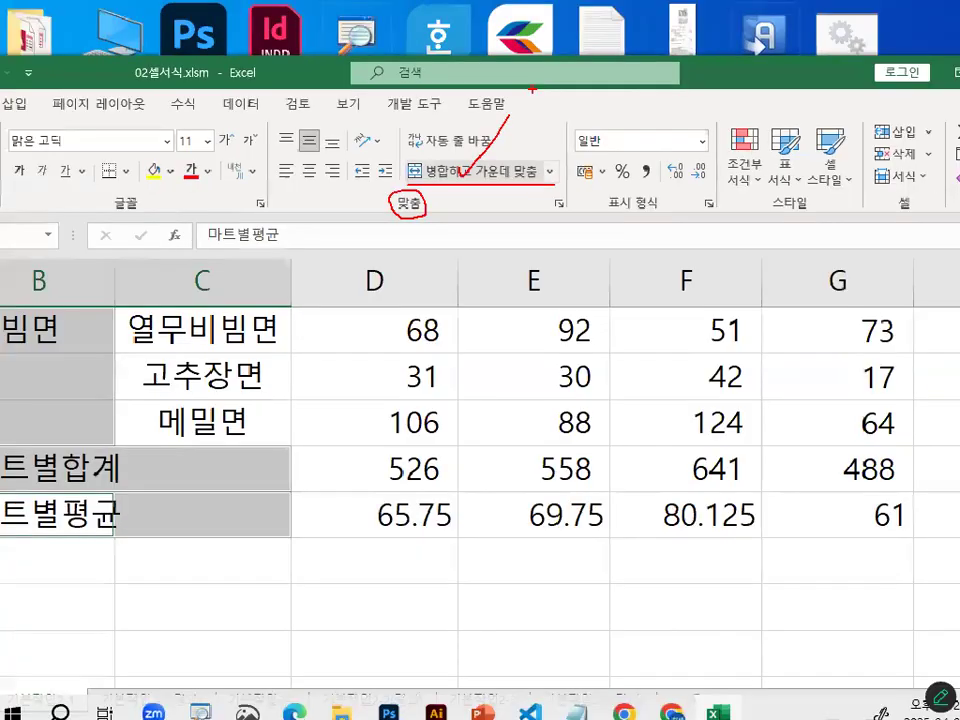
{"action": "left_click", "coordinate": [459, 174]}
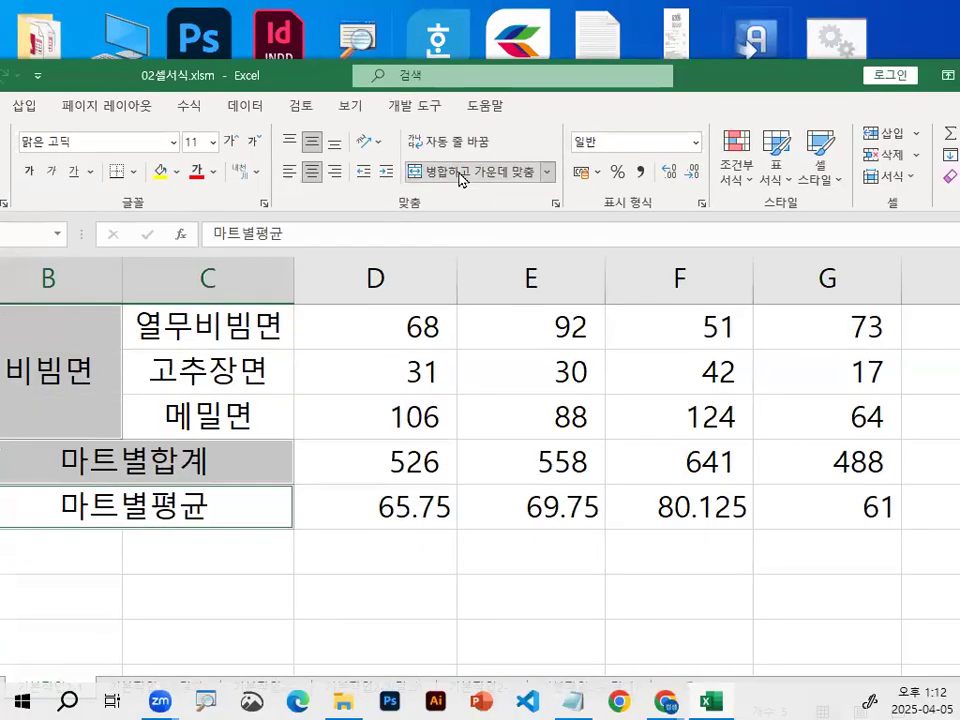
{"action": "double_click", "coordinate": [729, 83]}
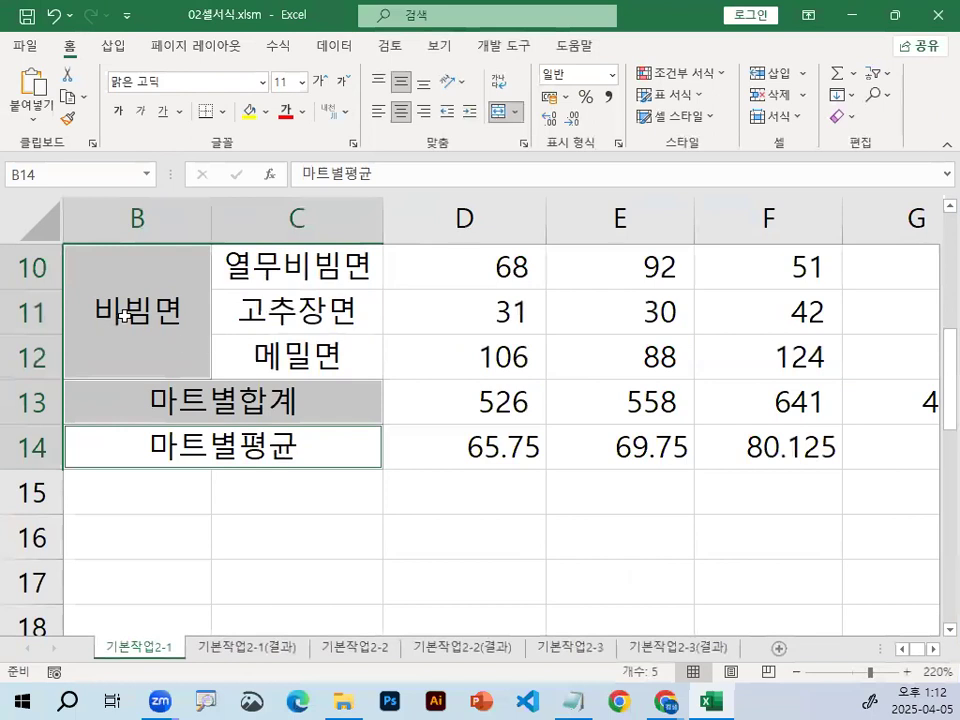
- Check the merged 짜장, 짬뽕, 비빔면, 마트별합계 and 마트별평균 cells one by one
{"action": "left_click", "coordinate": [122, 316]}
{"action": "scroll", "coordinate": [112, 482], "scroll_direction": "up", "scroll_amount": 2}
{"action": "left_click", "coordinate": [131, 355]}
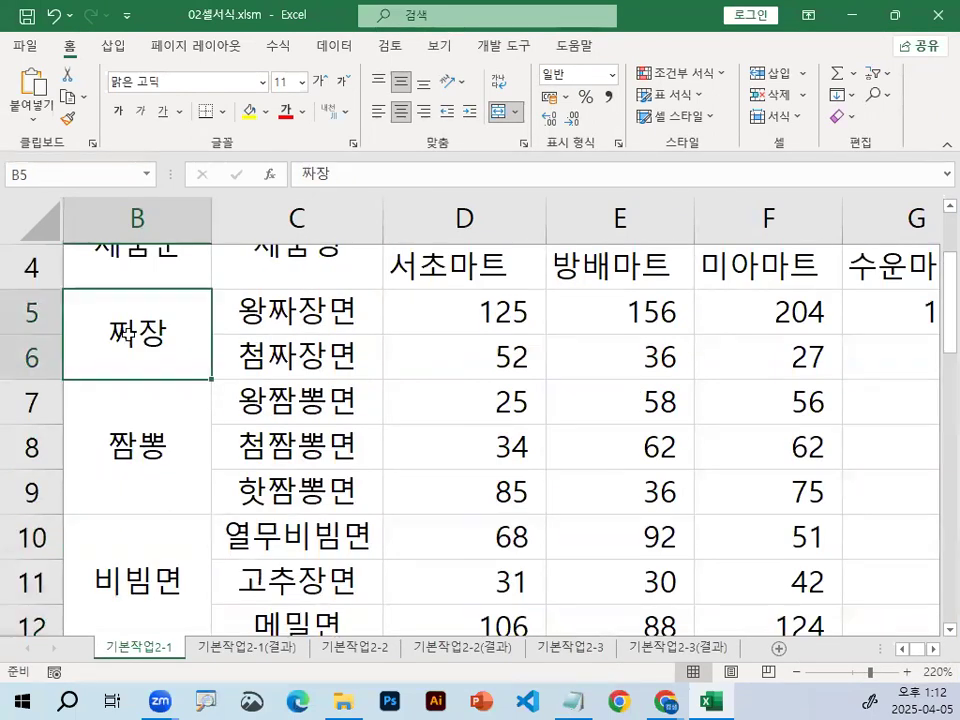
{"action": "scroll", "coordinate": [140, 560], "scroll_direction": "up", "scroll_amount": 1}
{"action": "left_click", "coordinate": [145, 565]}
{"action": "scroll", "coordinate": [144, 564], "scroll_direction": "down", "scroll_amount": 1}
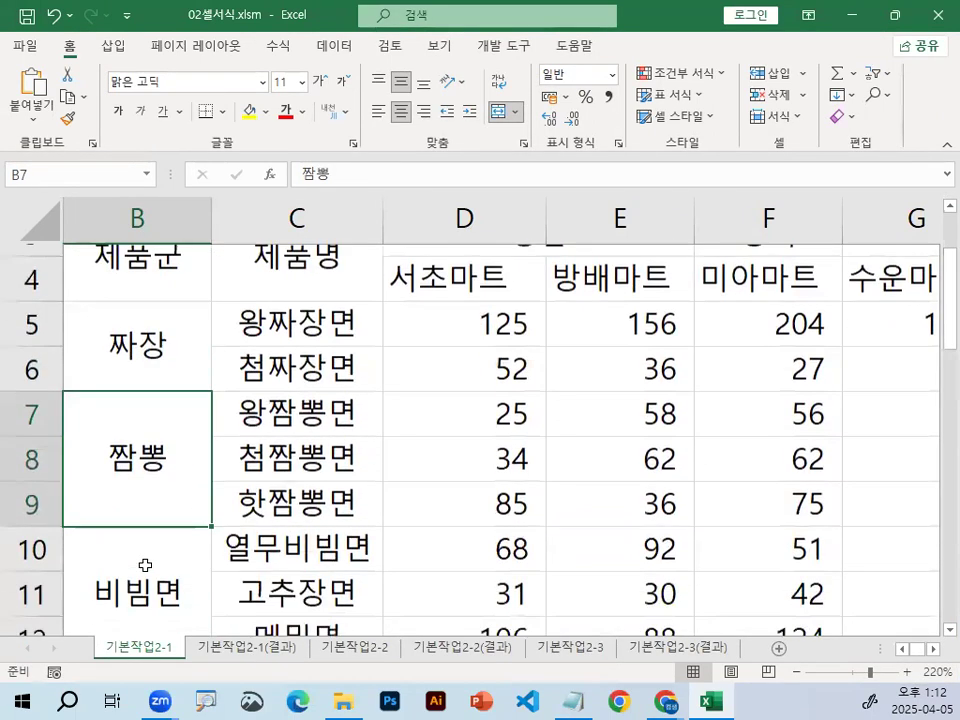
{"action": "left_click", "coordinate": [144, 564]}
{"action": "scroll", "coordinate": [144, 565], "scroll_direction": "down", "scroll_amount": 2}
{"action": "left_click", "coordinate": [208, 400]}
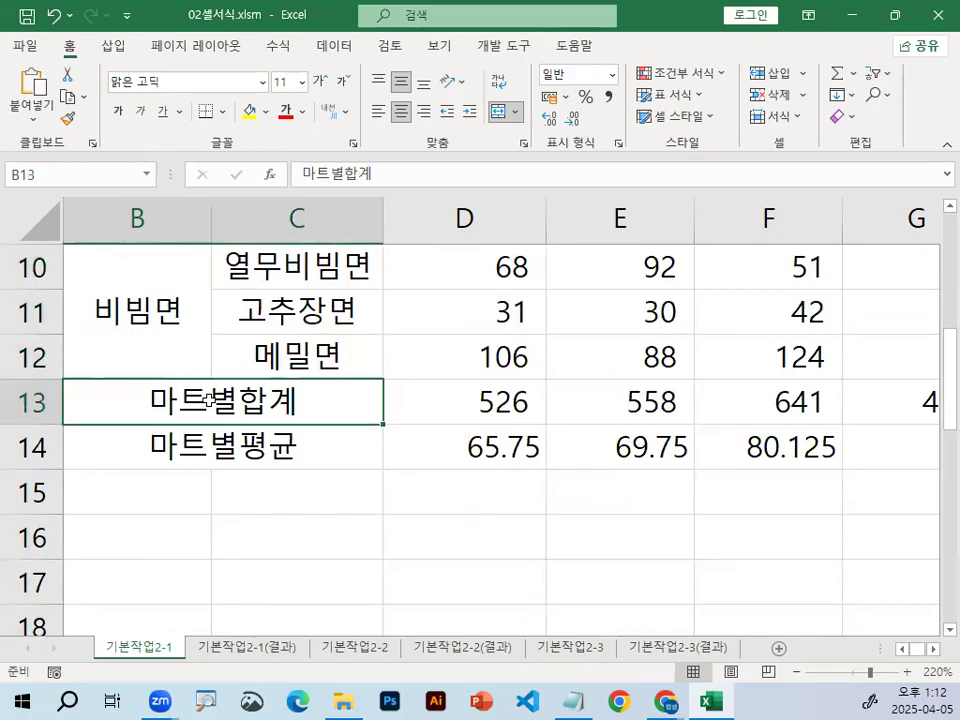
{"action": "left_click", "coordinate": [211, 447]}
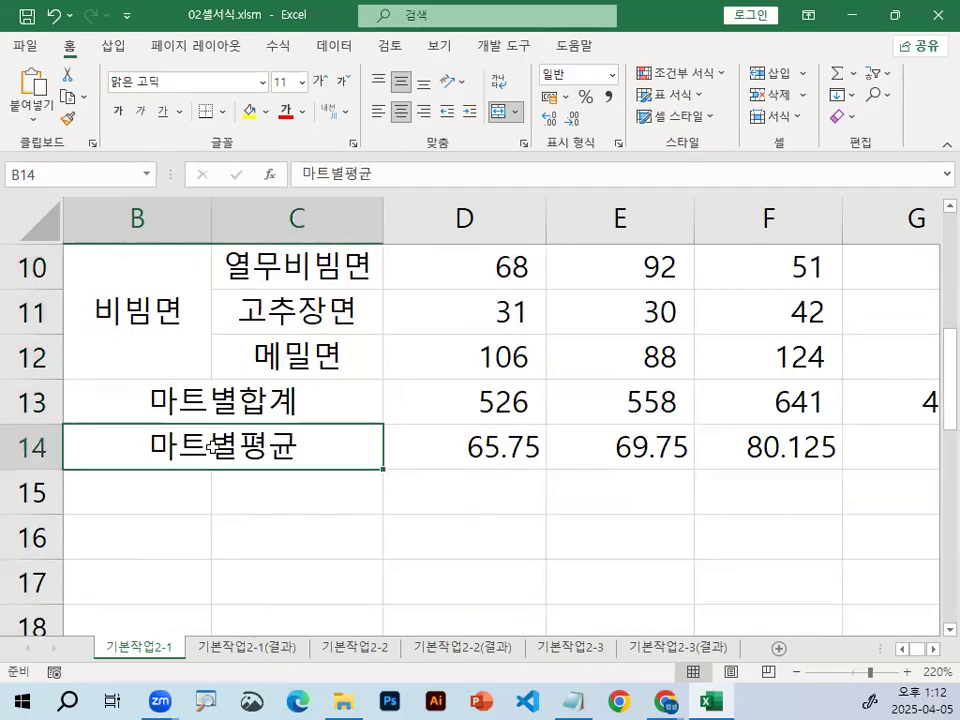
{"action": "left_click", "coordinate": [141, 300]}
{"action": "left_click", "coordinate": [126, 394]}
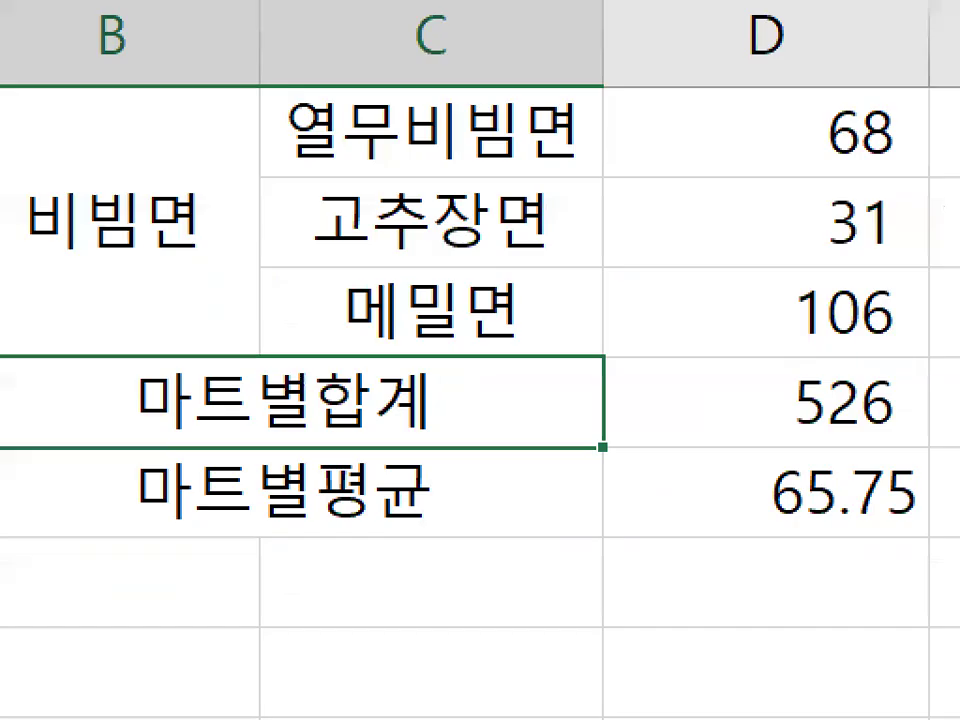
{"action": "left_click_drag", "start_coordinate": [190, 335], "coordinate": [272, 332]}
{"action": "left_click_drag", "start_coordinate": [195, 488], "coordinate": [265, 428]}
{"action": "key", "text": "Escape"}
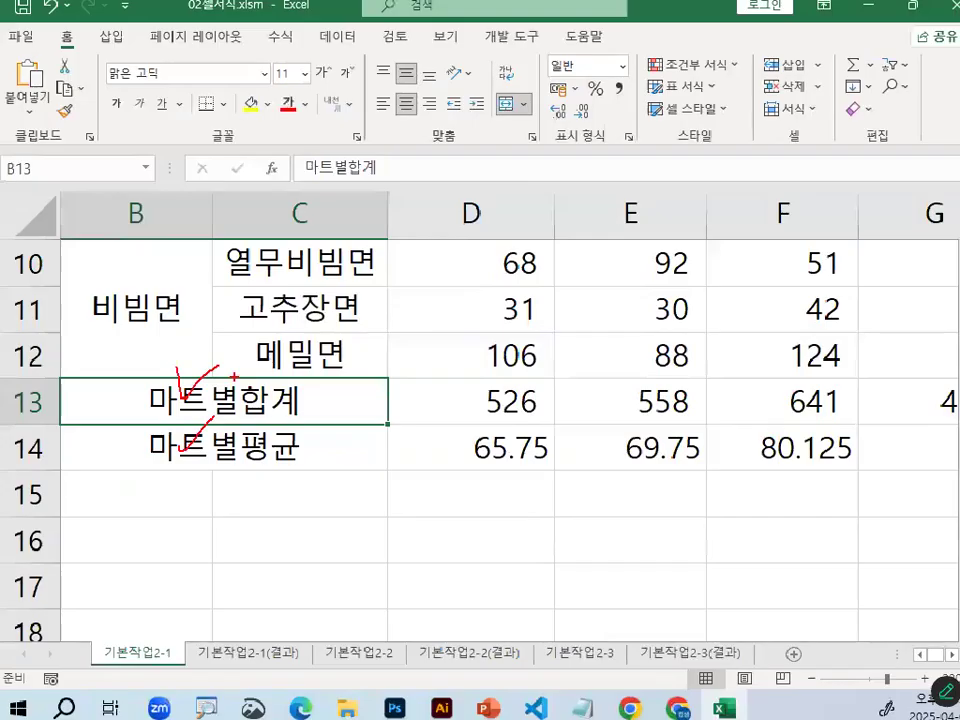
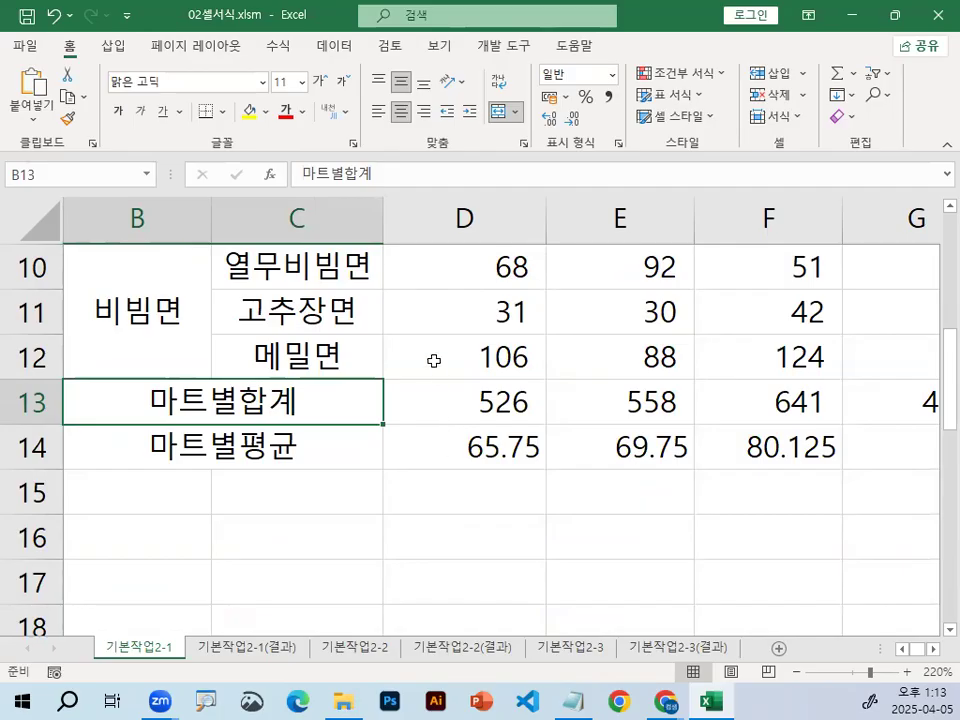
- Center the mart names in D4:H4 horizontally and tick the first few on screen
{"action": "scroll", "coordinate": [383, 454], "scroll_direction": "up", "scroll_amount": 3}
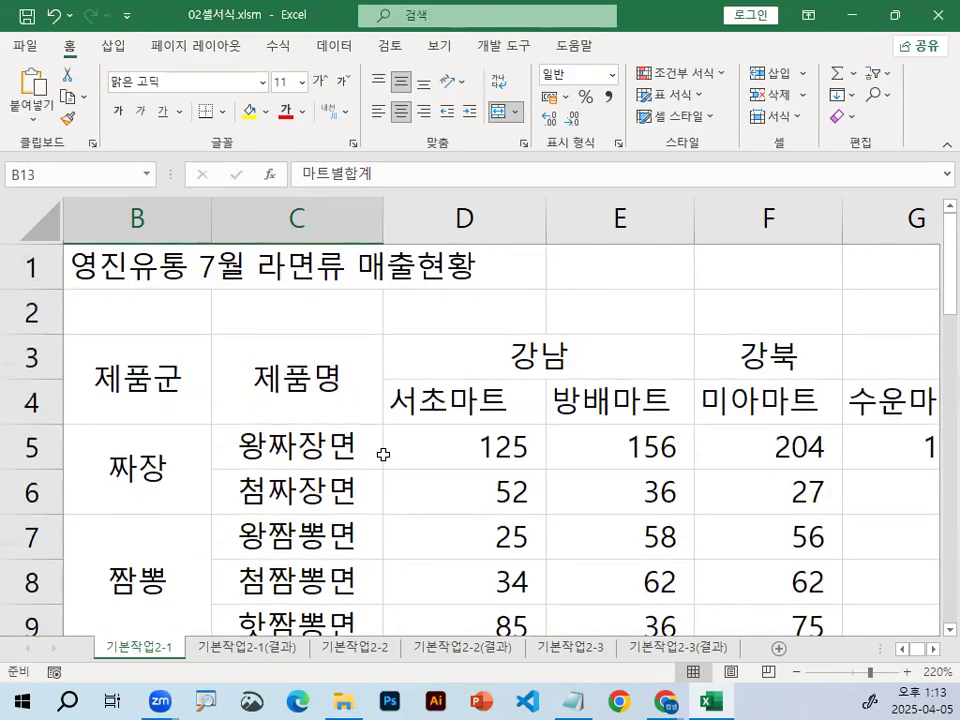
{"action": "left_click", "coordinate": [475, 406]}
{"action": "mouse_move", "coordinate": [505, 406]}
{"action": "left_mouse_down"}
{"action": "mouse_move", "coordinate": [411, 427]}
{"action": "mouse_move", "coordinate": [500, 390]}
{"action": "mouse_move", "coordinate": [505, 406]}
{"action": "mouse_move", "coordinate": [946, 403]}
{"action": "mouse_move", "coordinate": [582, 392]}
{"action": "left_mouse_up"}
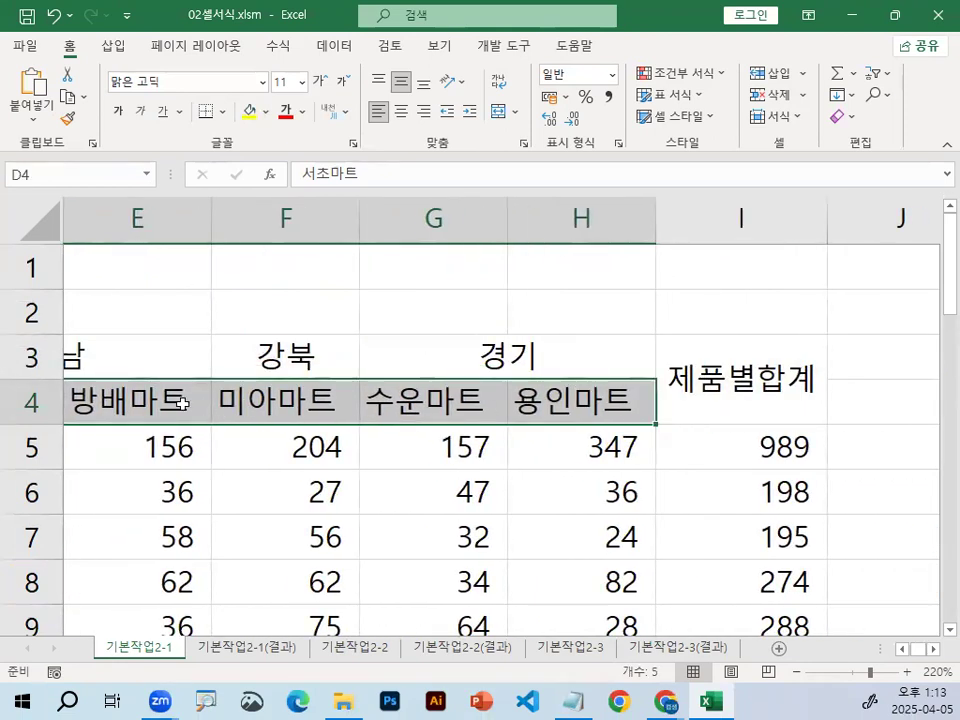
{"action": "left_click", "coordinate": [904, 650]}
{"action": "left_click", "coordinate": [904, 650]}
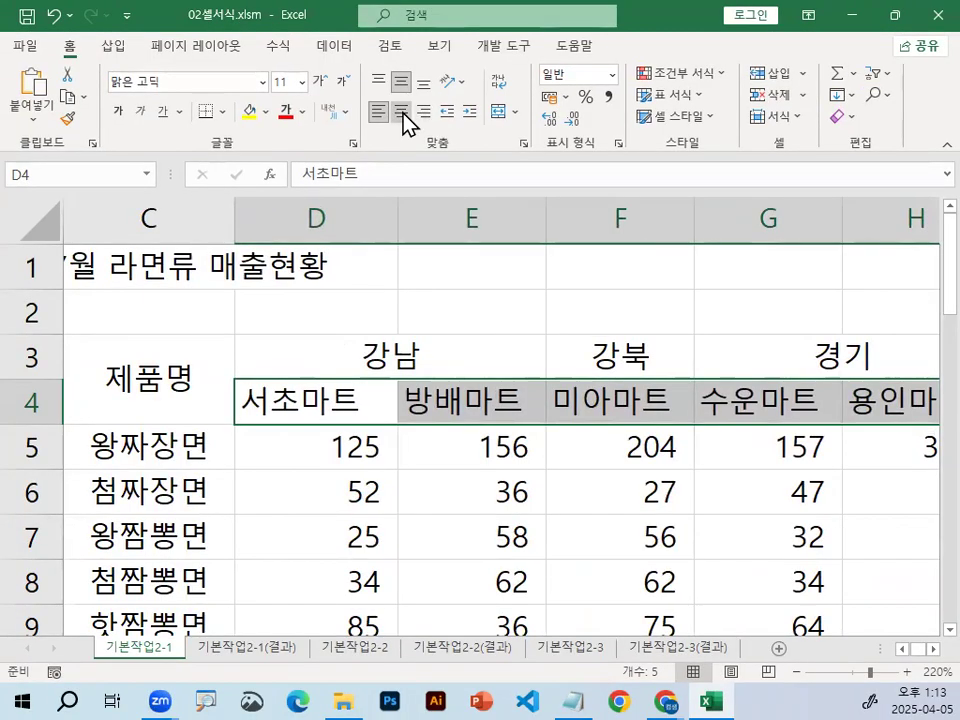
{"action": "left_click", "coordinate": [403, 114]}
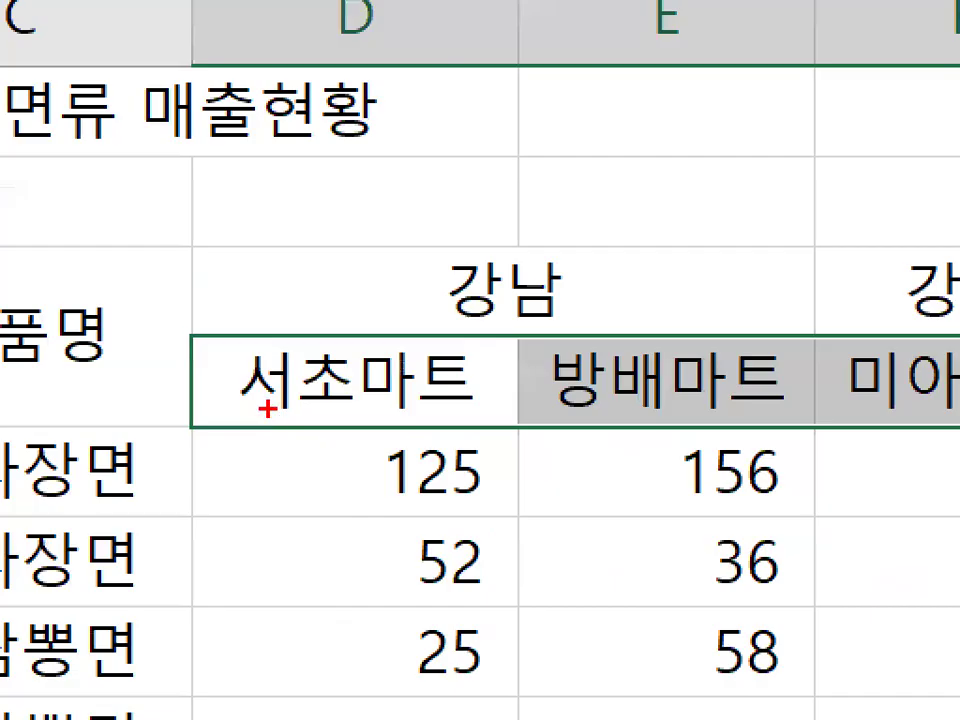
{"action": "left_click_drag", "start_coordinate": [292, 334], "coordinate": [345, 305]}
{"action": "mouse_move", "coordinate": [604, 330]}
{"action": "left_mouse_down"}
{"action": "mouse_move", "coordinate": [626, 354]}
{"action": "mouse_move", "coordinate": [679, 325]}
{"action": "left_mouse_up"}
{"action": "mouse_move", "coordinate": [878, 333]}
{"action": "left_mouse_down"}
{"action": "mouse_move", "coordinate": [887, 354]}
{"action": "mouse_move", "coordinate": [932, 256]}
{"action": "left_mouse_up"}
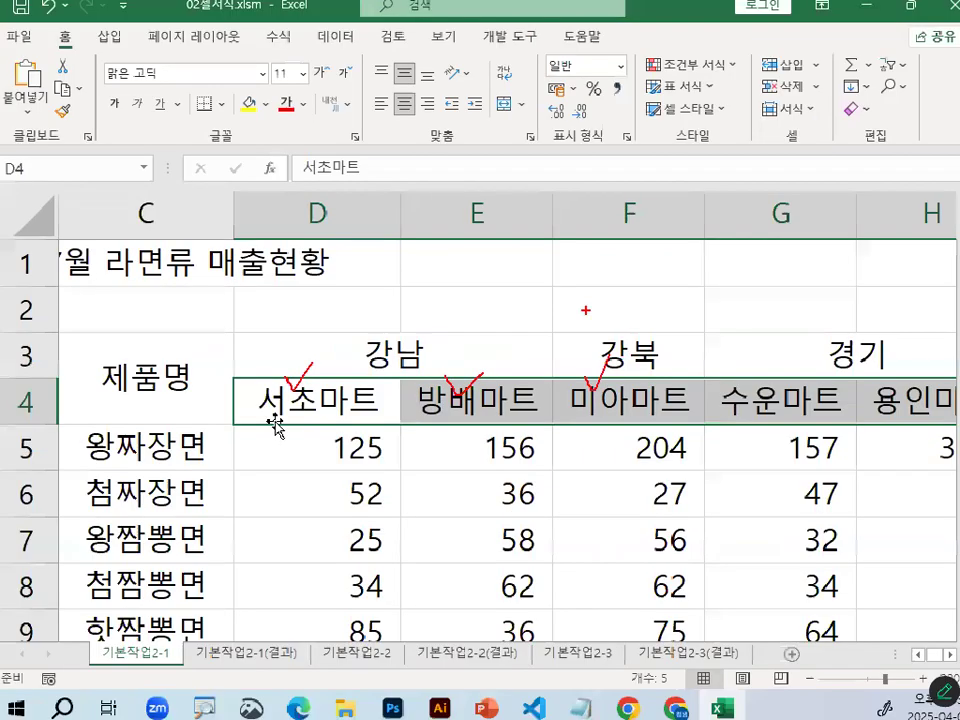
{"action": "key", "text": "Escape"}
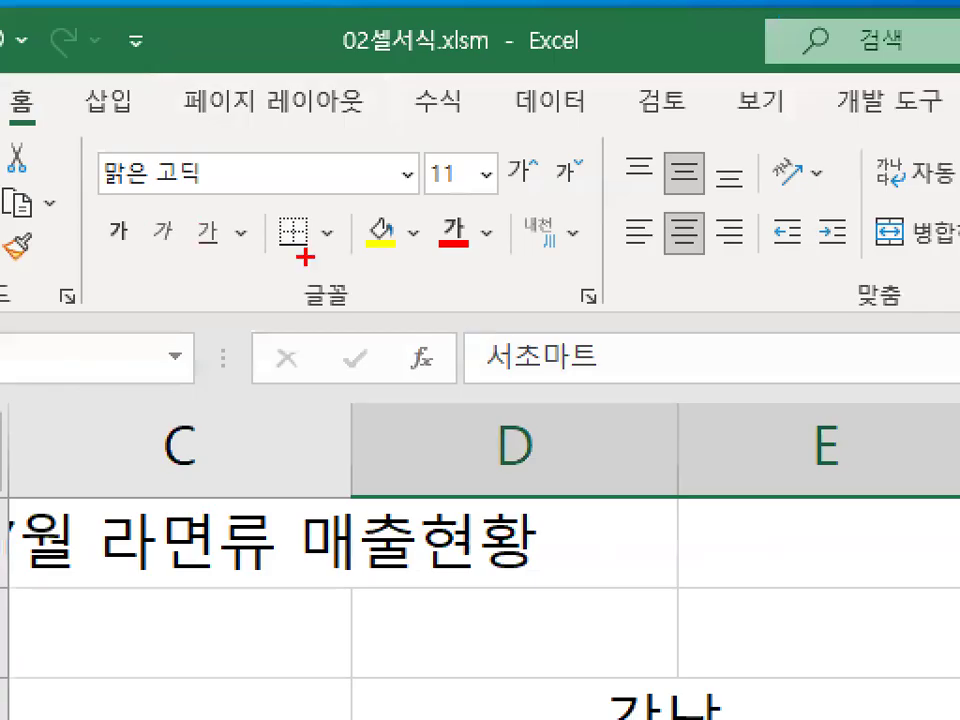
- Apply bold to the mart names in D4:H4 and check the 서초마트 cell up close
{"action": "mouse_move", "coordinate": [248, 137]}
{"action": "left_mouse_down"}
{"action": "mouse_move", "coordinate": [233, 152]}
{"action": "mouse_move", "coordinate": [216, 129]}
{"action": "left_mouse_up"}
{"action": "left_click_drag", "start_coordinate": [313, 266], "coordinate": [348, 286]}
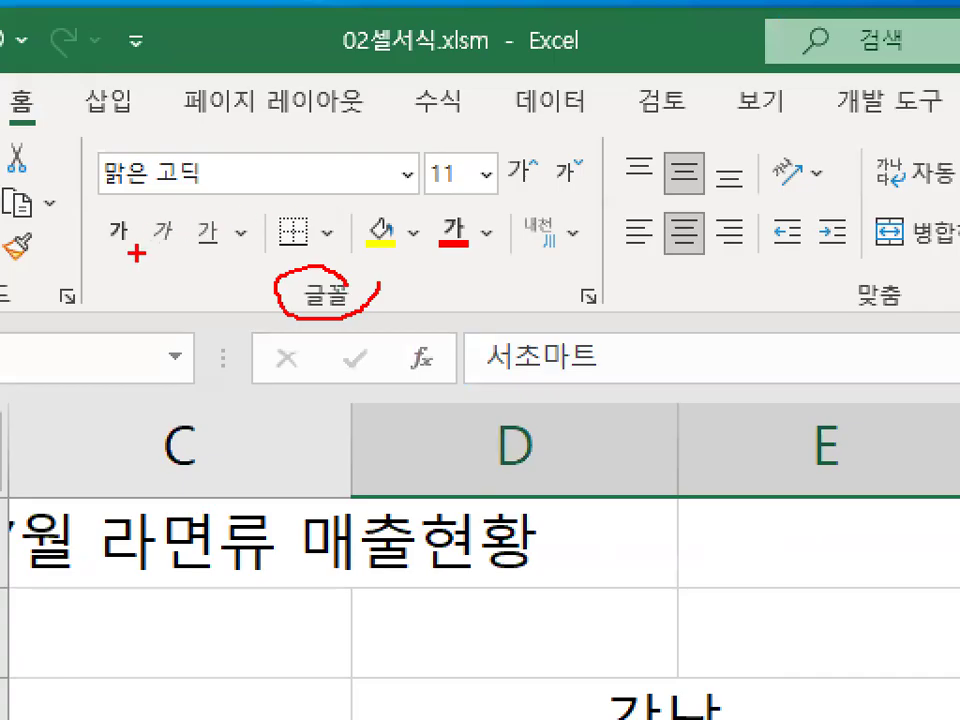
{"action": "left_click_drag", "start_coordinate": [90, 253], "coordinate": [279, 254]}
{"action": "mouse_move", "coordinate": [140, 207]}
{"action": "left_mouse_down"}
{"action": "mouse_move", "coordinate": [112, 240]}
{"action": "mouse_move", "coordinate": [151, 256]}
{"action": "left_mouse_up"}
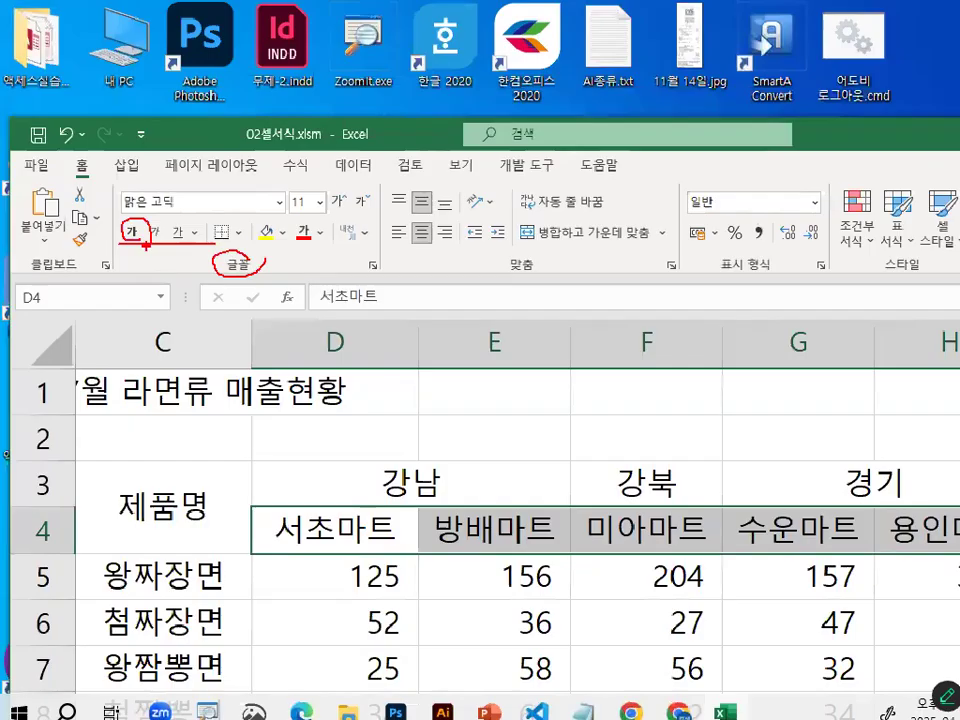
{"action": "left_click", "coordinate": [119, 230]}
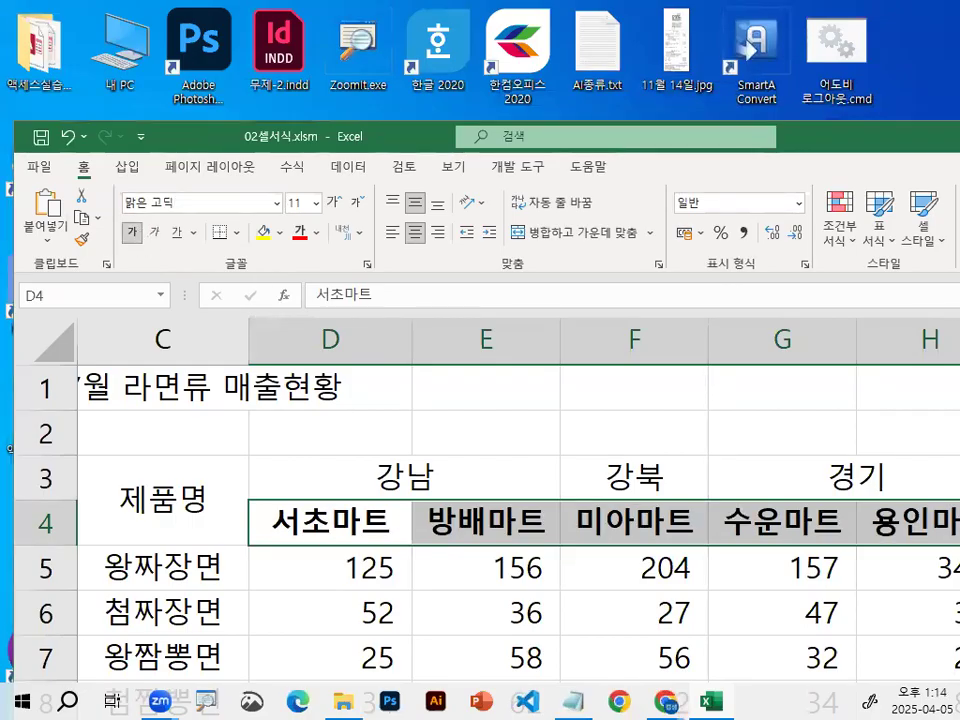
{"action": "key", "text": "ctrl+1"}
{"action": "left_click_drag", "start_coordinate": [249, 481], "coordinate": [339, 408]}
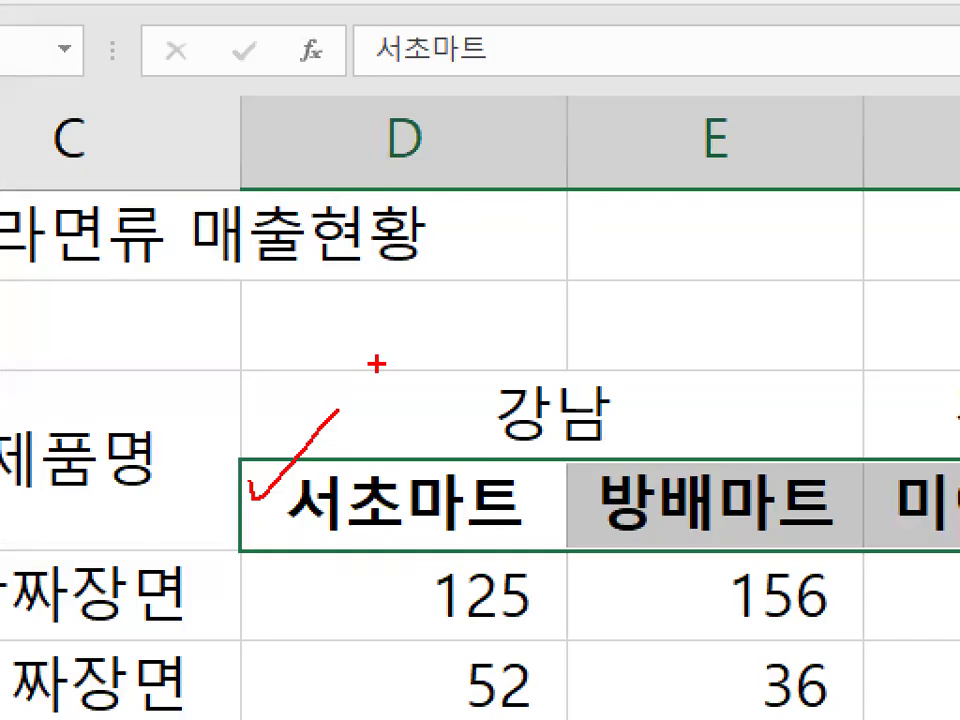
{"action": "key", "text": "Escape"}
- Examine the standard colors (표준 색) available for the cell fill and locate the orange swatch without applying it
{"action": "key", "text": "ctrl+1"}
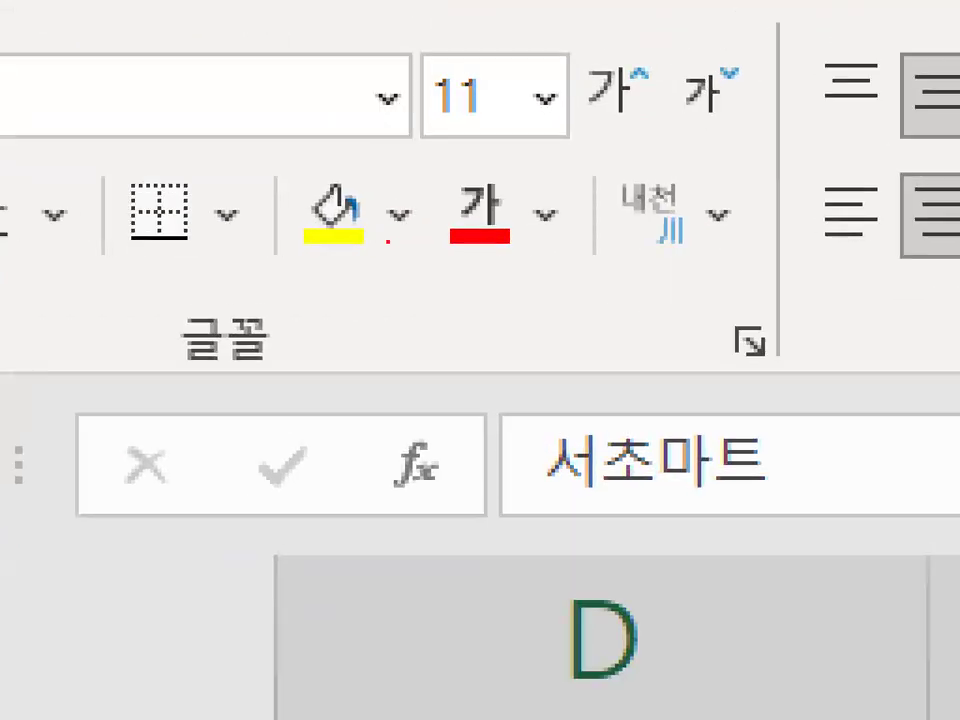
{"action": "mouse_move", "coordinate": [272, 160]}
{"action": "left_mouse_down"}
{"action": "mouse_move", "coordinate": [386, 240]}
{"action": "mouse_move", "coordinate": [388, 215]}
{"action": "mouse_move", "coordinate": [345, 152]}
{"action": "left_mouse_up"}
{"action": "left_click_drag", "start_coordinate": [455, 105], "coordinate": [398, 185]}
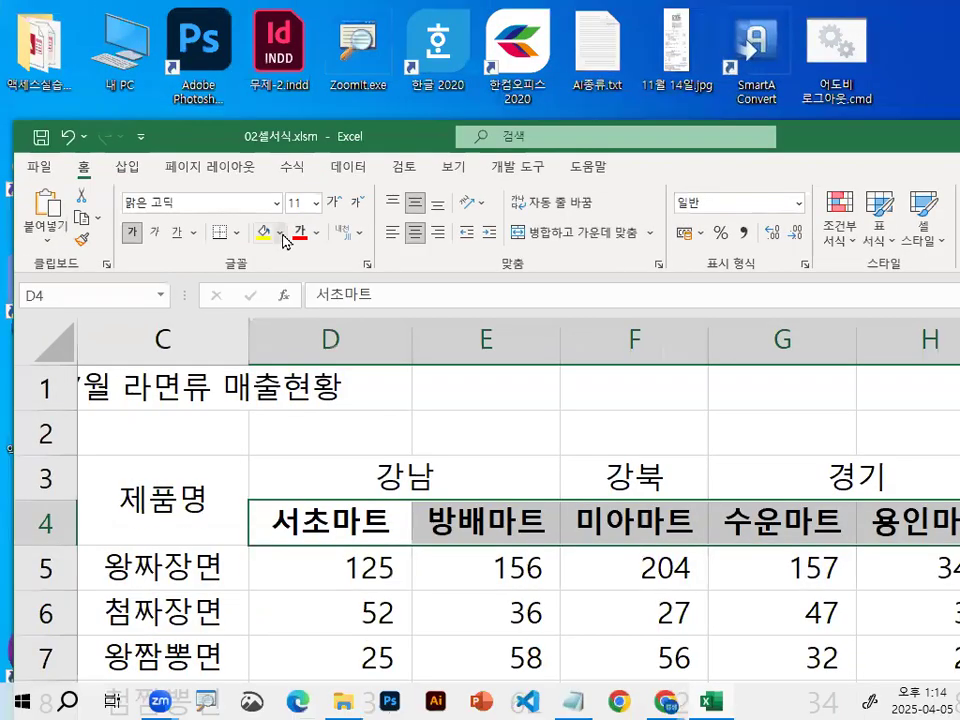
{"action": "left_click", "coordinate": [400, 213]}
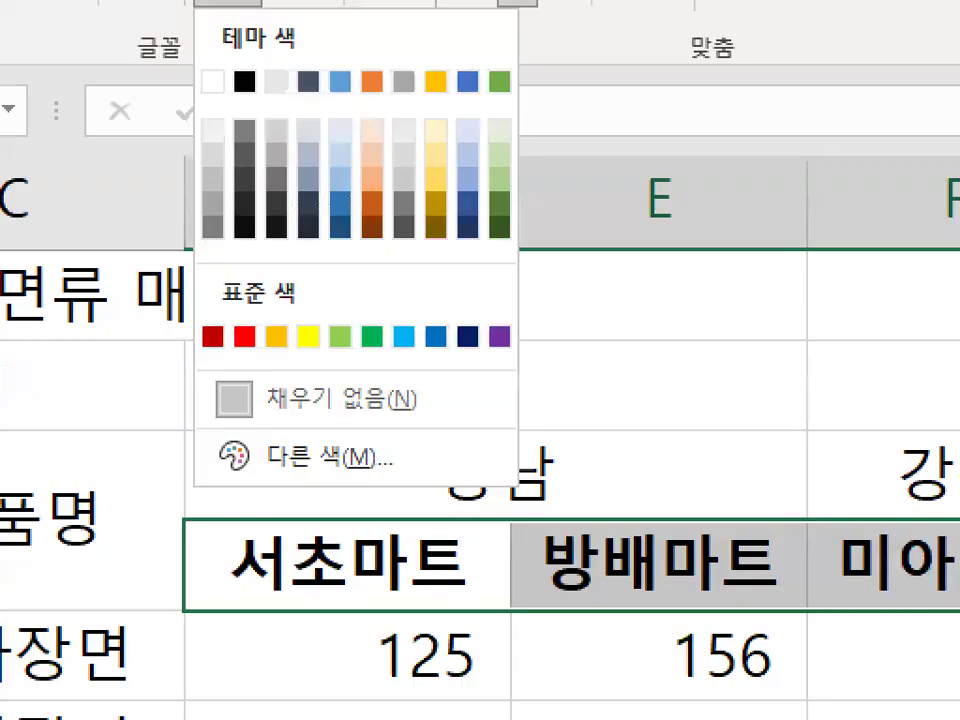
{"action": "left_click_drag", "start_coordinate": [210, 306], "coordinate": [300, 306]}
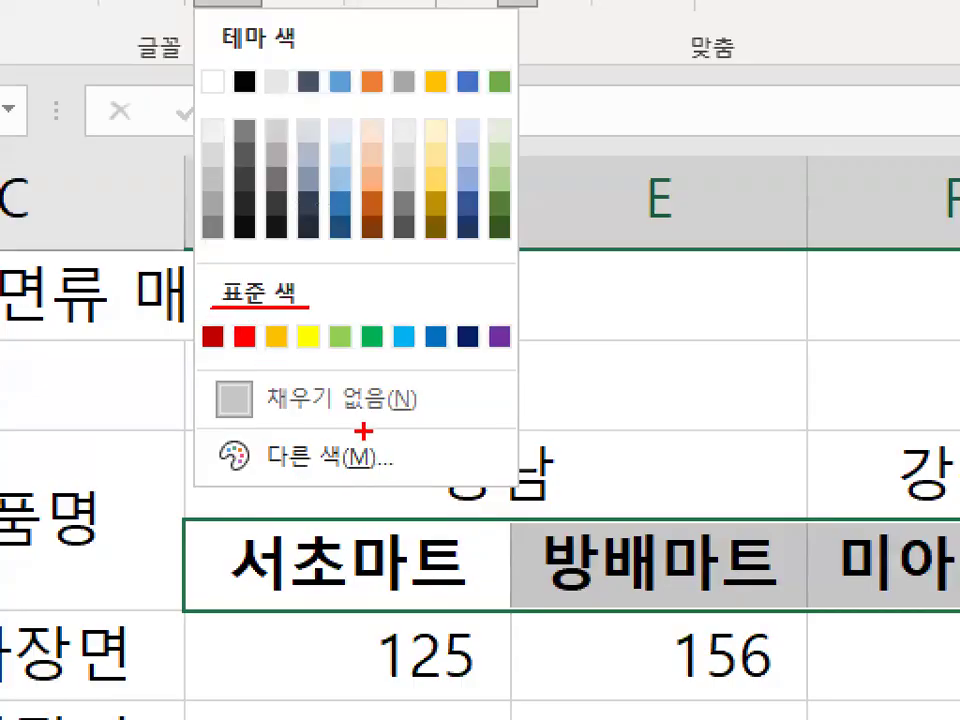
{"action": "left_click_drag", "start_coordinate": [176, 362], "coordinate": [517, 363]}
{"action": "mouse_move", "coordinate": [123, 337]}
{"action": "left_mouse_down"}
{"action": "mouse_move", "coordinate": [146, 368]}
{"action": "mouse_move", "coordinate": [218, 270]}
{"action": "left_mouse_up"}
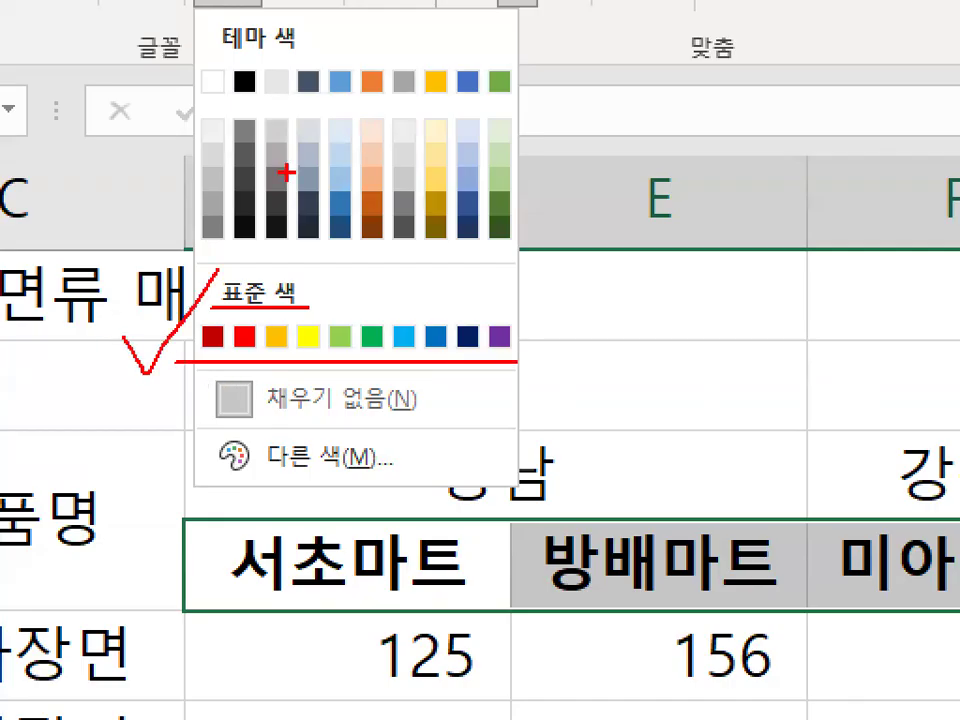
{"action": "left_click_drag", "start_coordinate": [285, 316], "coordinate": [288, 350]}
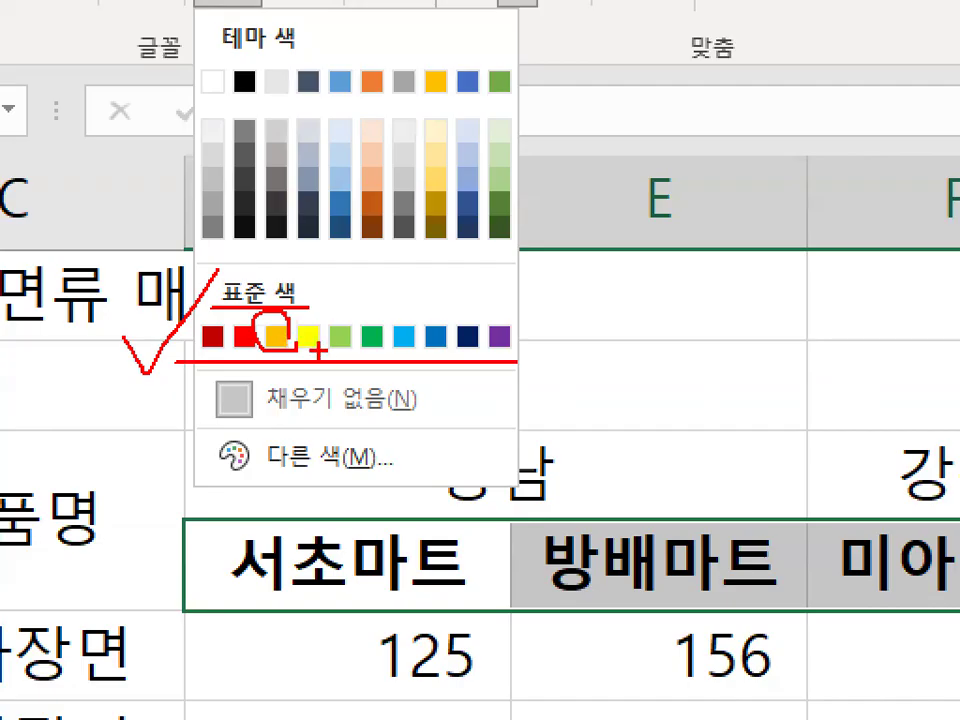
{"action": "key", "text": "Escape"}
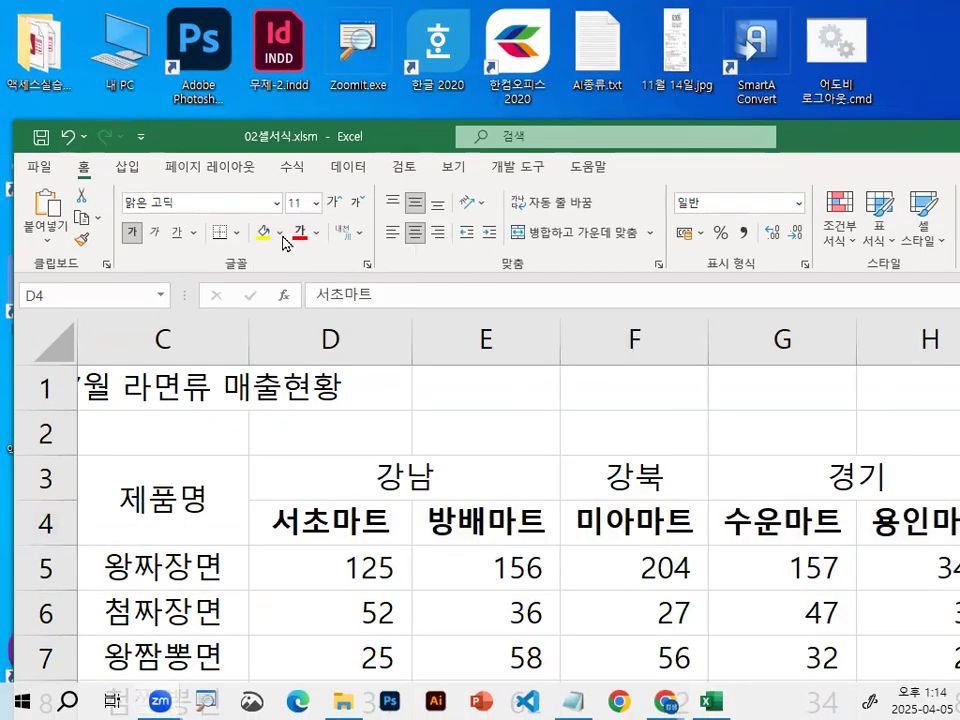
- Preview the standard color 주황 (orange) on the mart names and apply it as the fill of D4:H4
{"action": "left_click", "coordinate": [280, 234]}
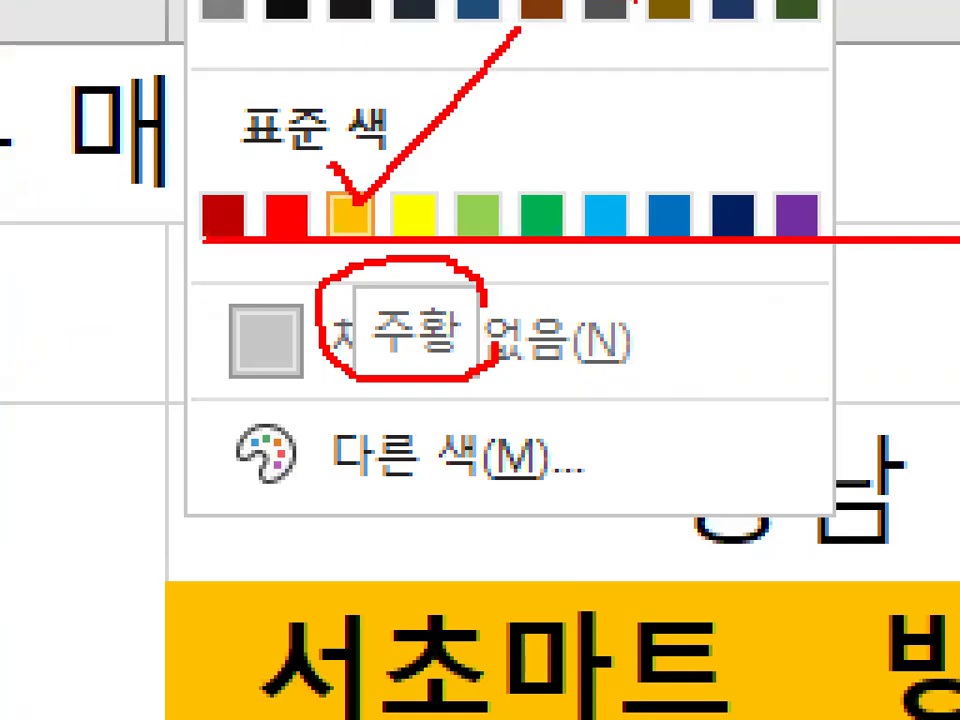
{"action": "key", "text": "Escape"}
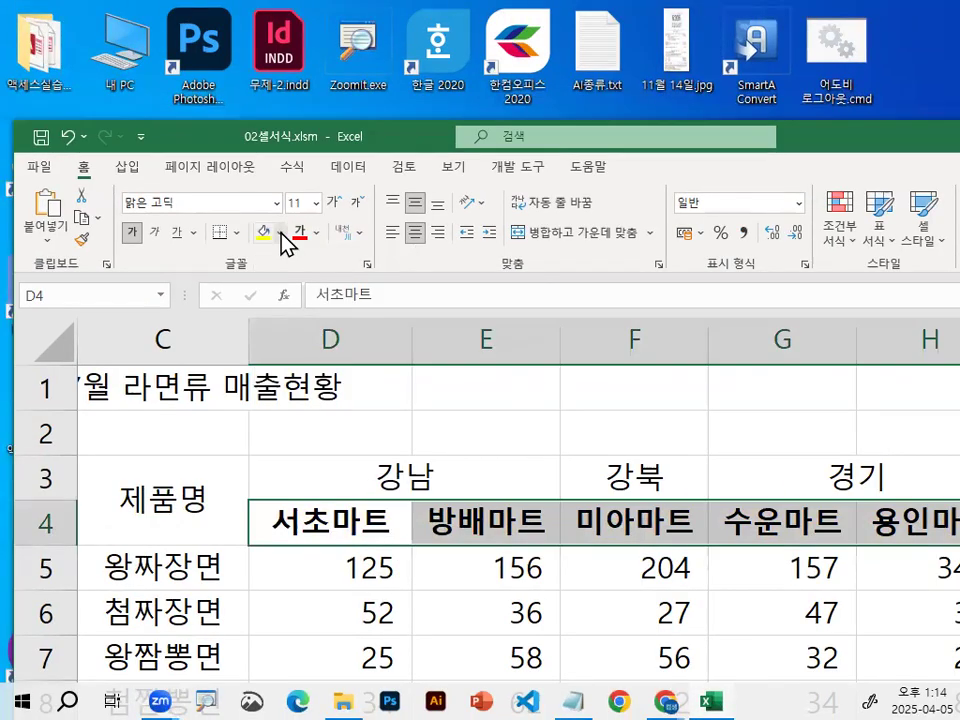
{"action": "left_click", "coordinate": [282, 234]}
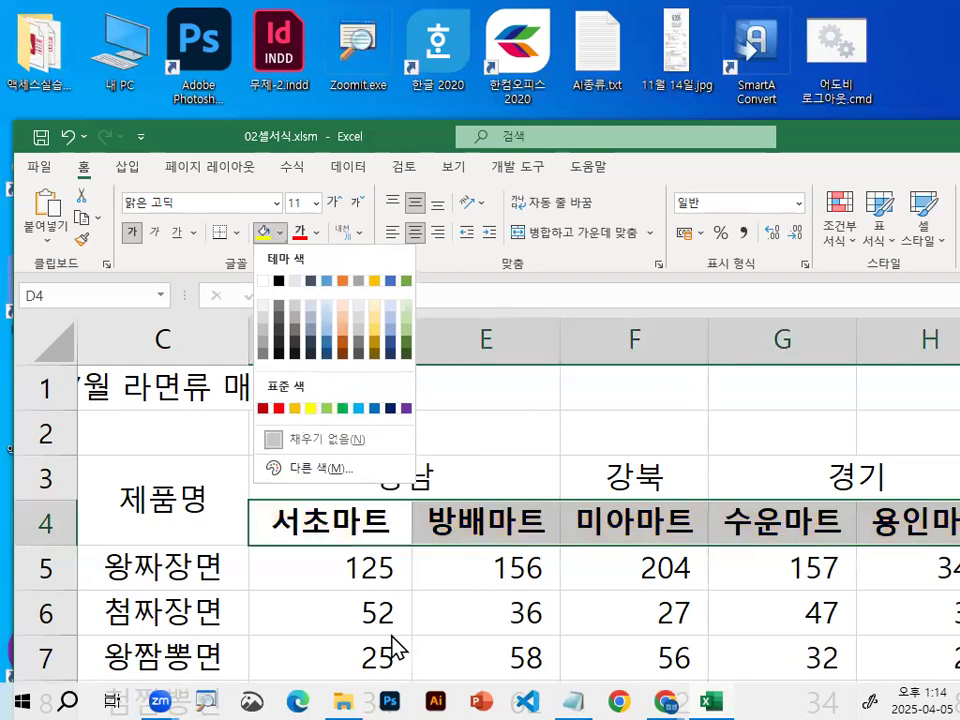
{"action": "key", "text": "ctrl+1"}
{"action": "left_click", "coordinate": [306, 334]}
{"action": "left_click_drag", "start_coordinate": [302, 409], "coordinate": [284, 409]}
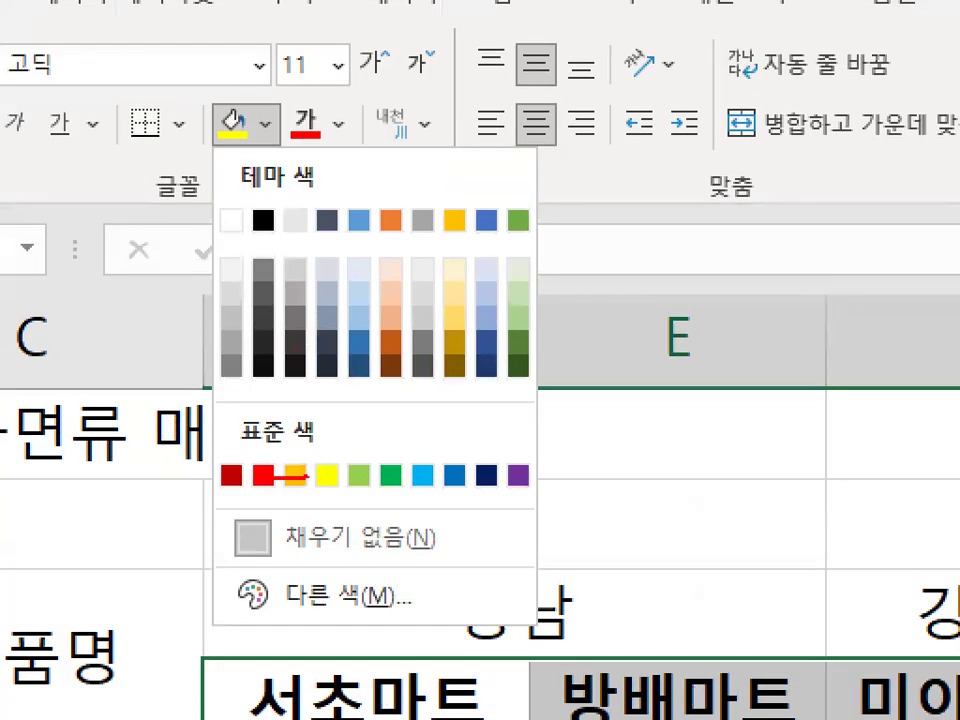
{"action": "key", "text": "Escape"}
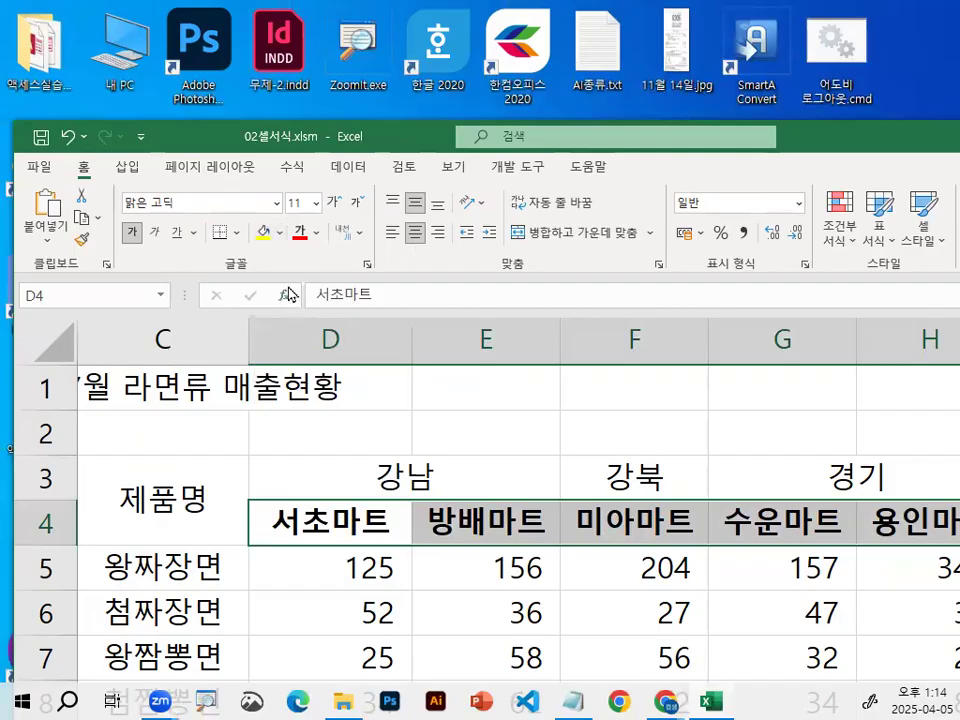
{"action": "left_click", "coordinate": [280, 231]}
{"action": "left_click", "coordinate": [295, 408]}
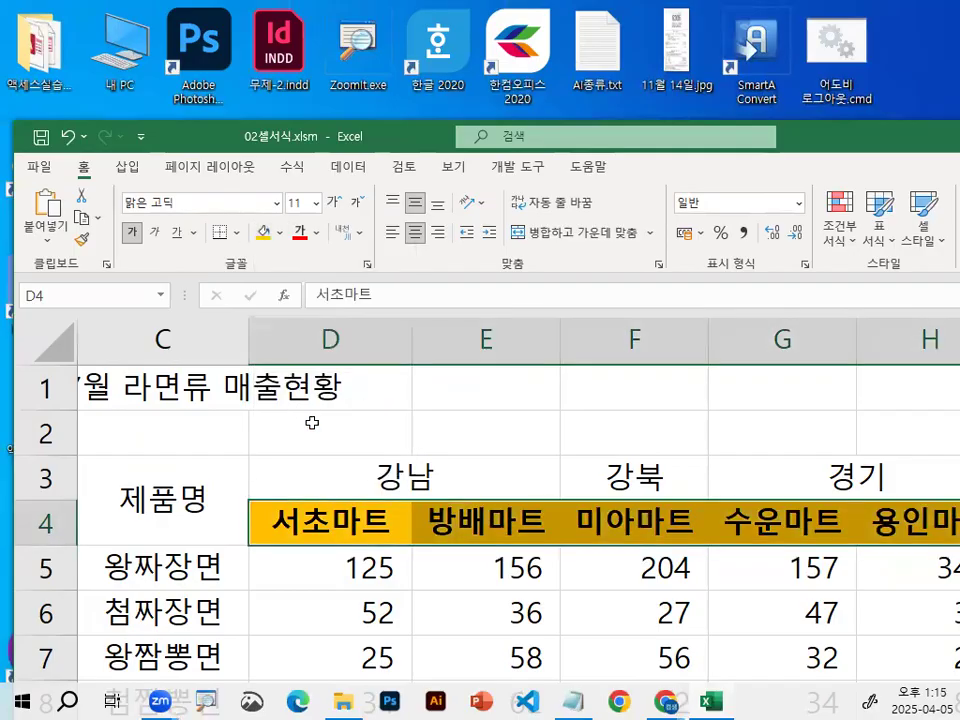
- Examine the store name headers in D4 and E4 and the first sales figure in D5, marking D4 on a zoomed view
{"action": "left_click", "coordinate": [345, 580]}
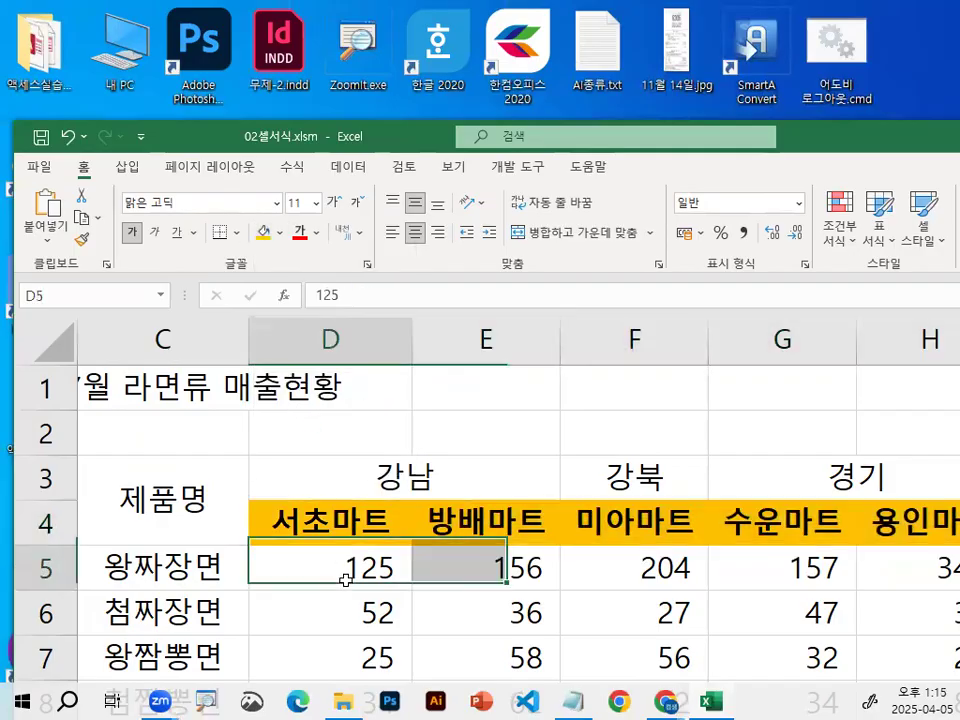
{"action": "scroll", "coordinate": [373, 580], "scroll_direction": "down", "scroll_amount": 1}
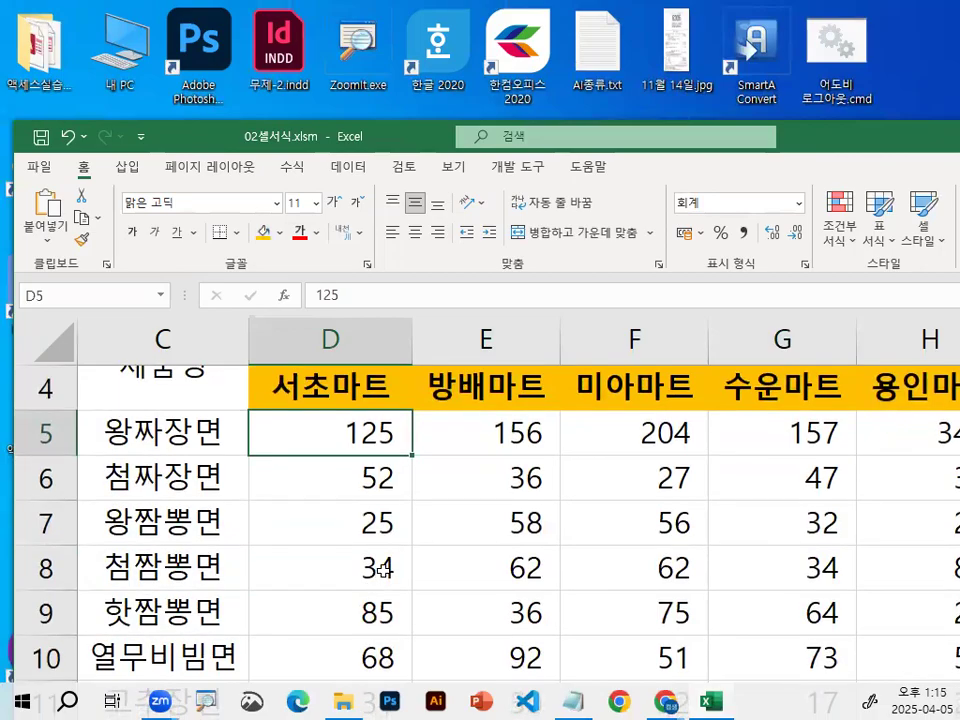
{"action": "left_click", "coordinate": [337, 387]}
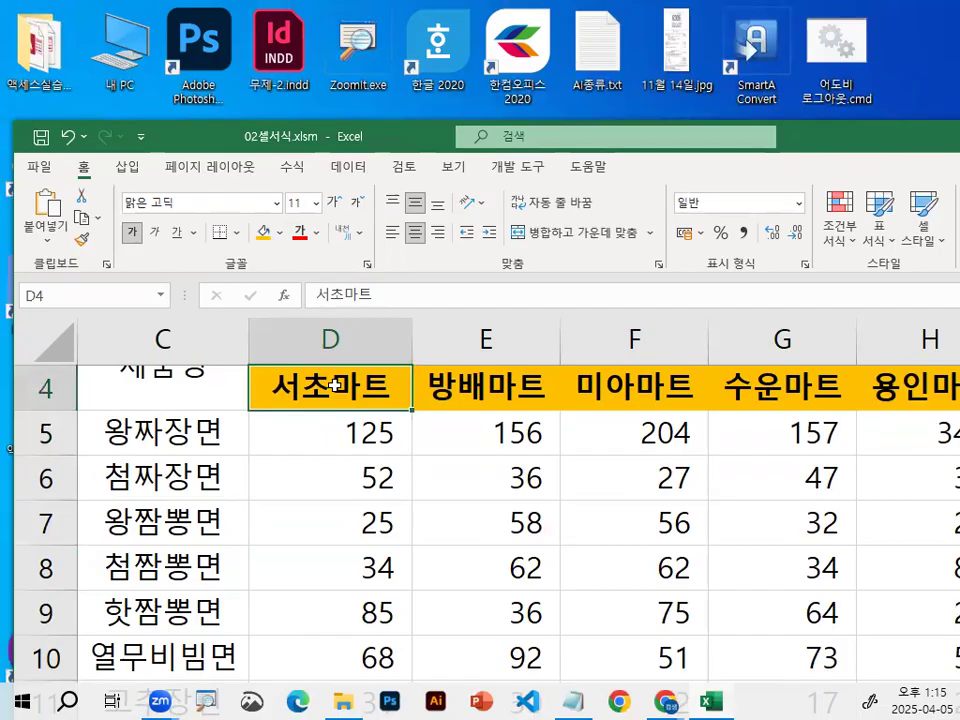
{"action": "key", "text": "ctrl+1"}
{"action": "left_click", "coordinate": [331, 386]}
{"action": "left_click_drag", "start_coordinate": [402, 408], "coordinate": [407, 396]}
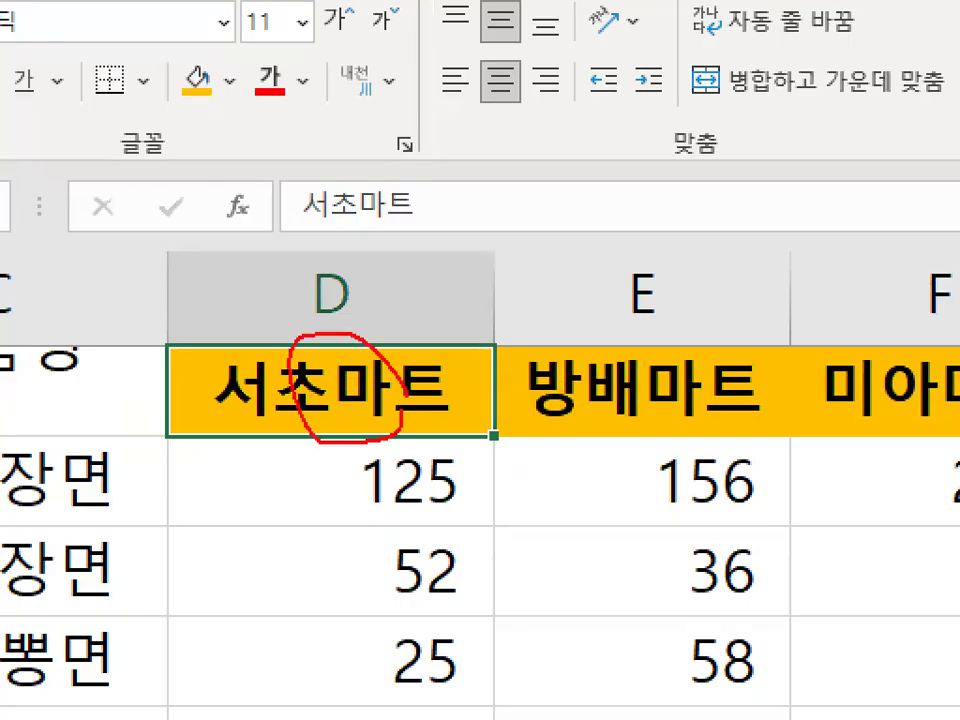
{"action": "left_click_drag", "start_coordinate": [318, 356], "coordinate": [403, 270]}
{"action": "key", "text": "Escape"}
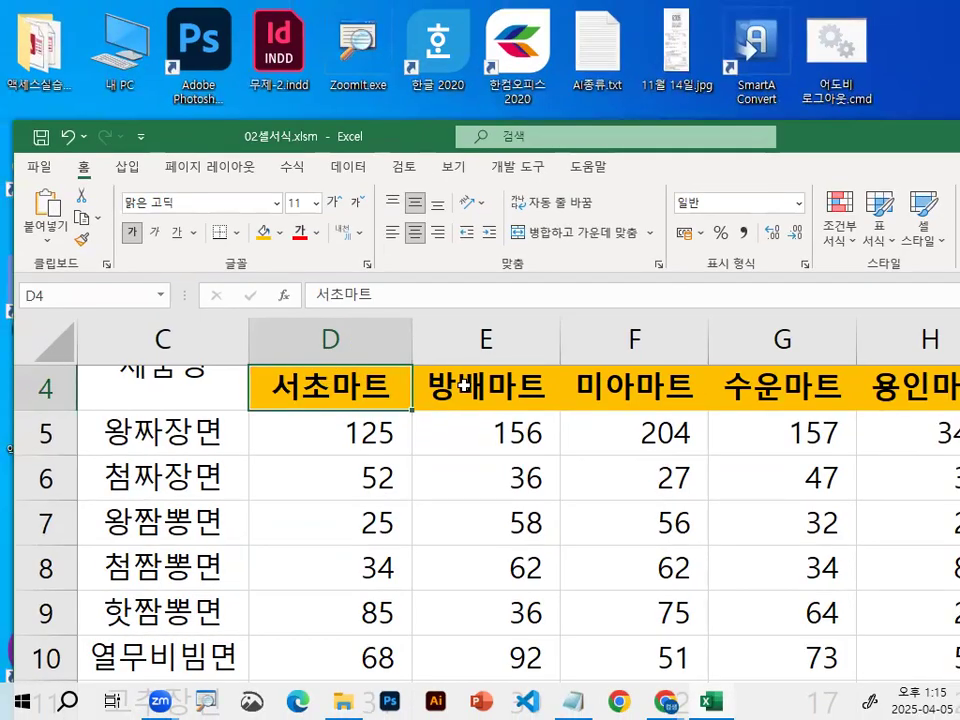
{"action": "left_click", "coordinate": [463, 385]}
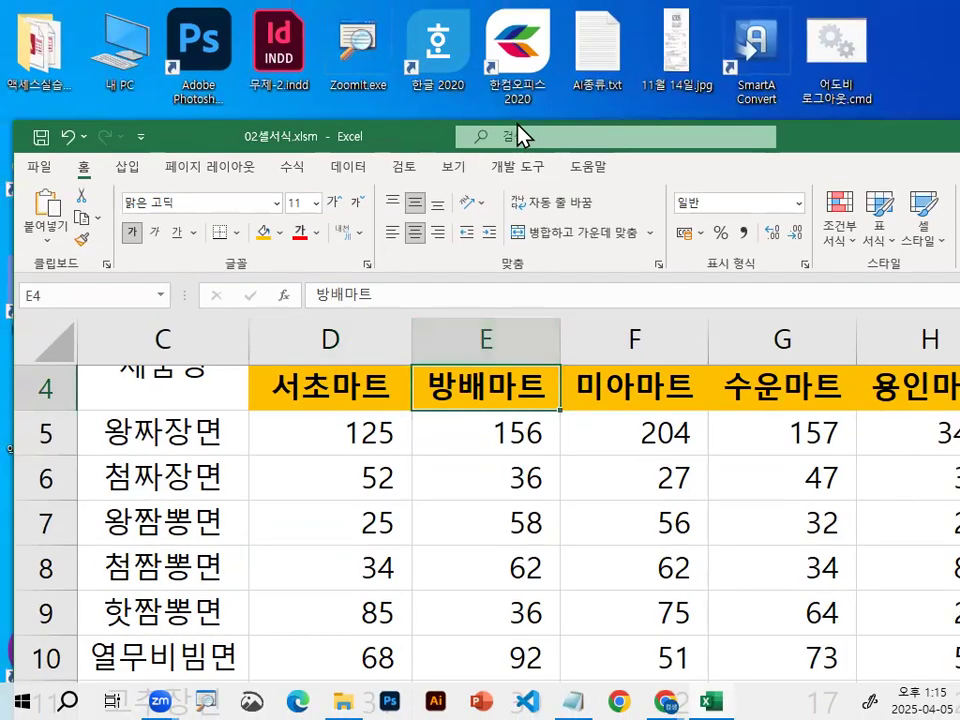
- Maximize the workbook window and select the store sales figures in D5:H12
{"action": "double_click", "coordinate": [428, 145]}
{"action": "scroll", "coordinate": [405, 390], "scroll_direction": "up", "scroll_amount": 1}
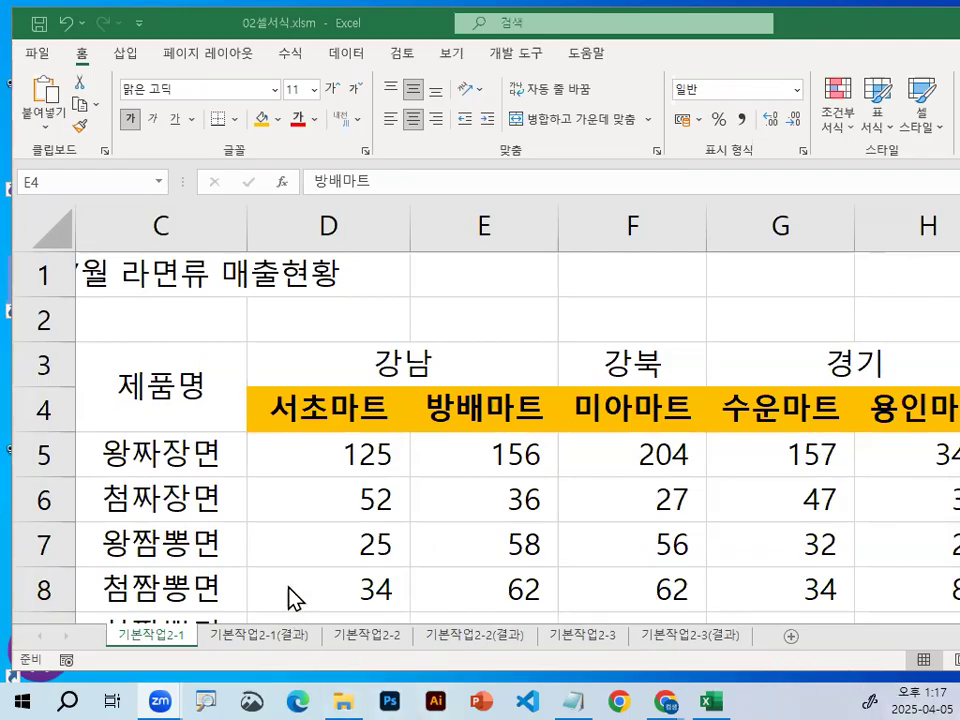
{"action": "left_click", "coordinate": [312, 456]}
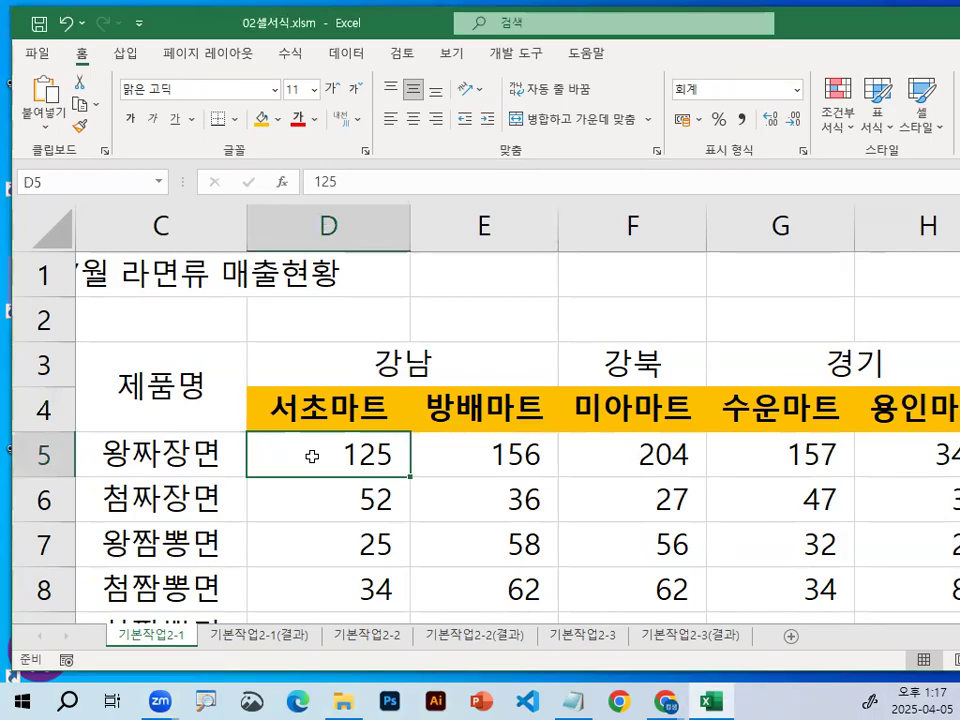
{"action": "left_click_drag", "start_coordinate": [689, 484], "coordinate": [928, 512]}
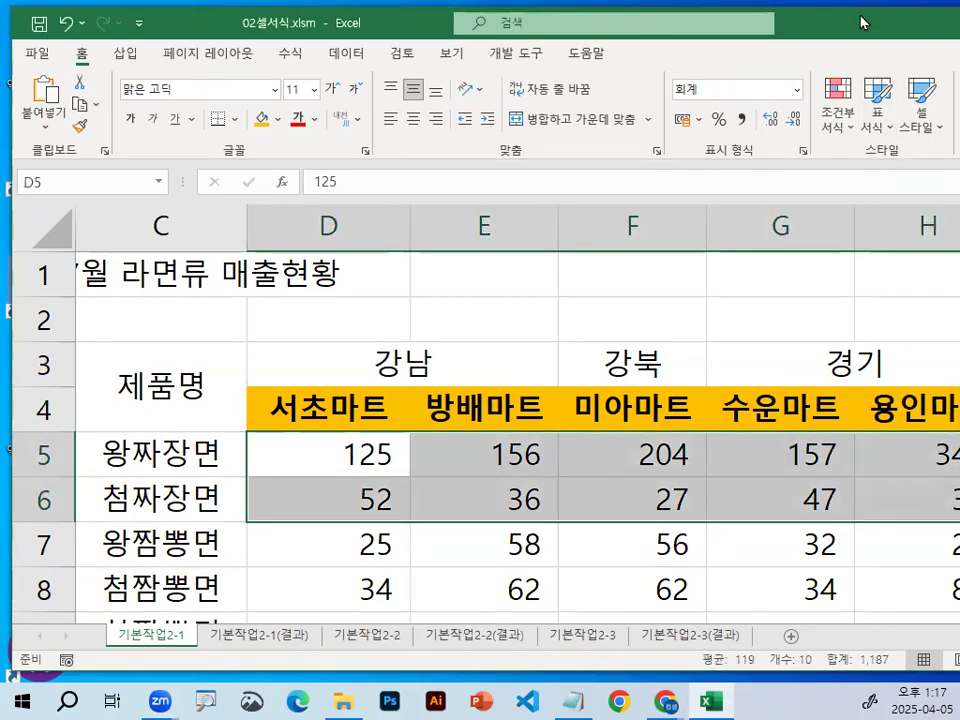
{"action": "double_click", "coordinate": [862, 22]}
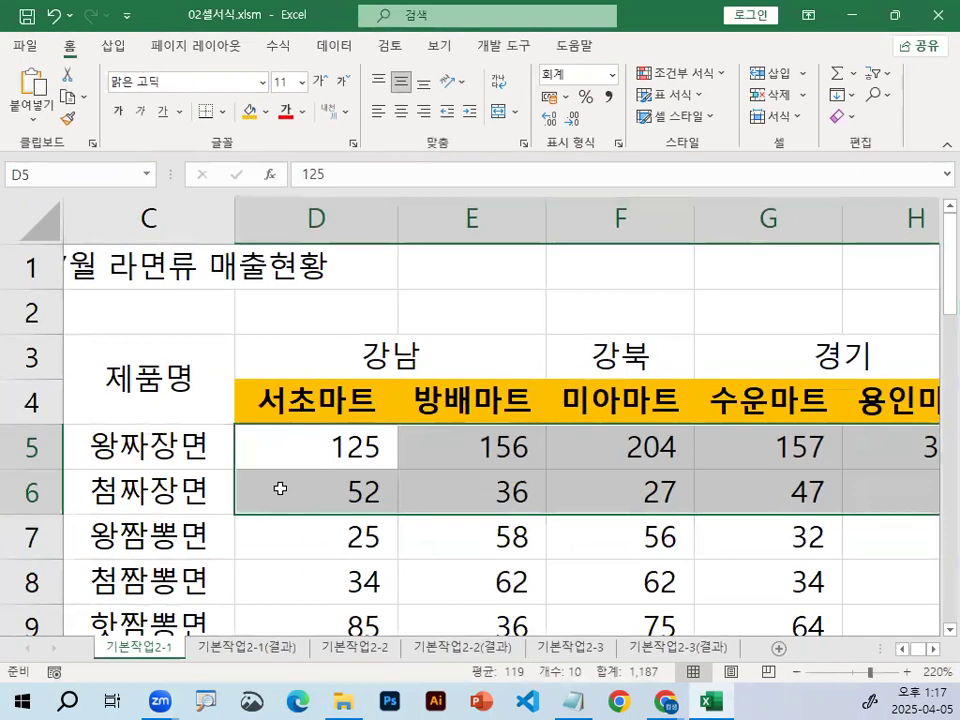
{"action": "left_click", "coordinate": [890, 20]}
{"action": "double_click", "coordinate": [896, 20]}
{"action": "left_click_drag", "start_coordinate": [272, 466], "coordinate": [921, 490]}
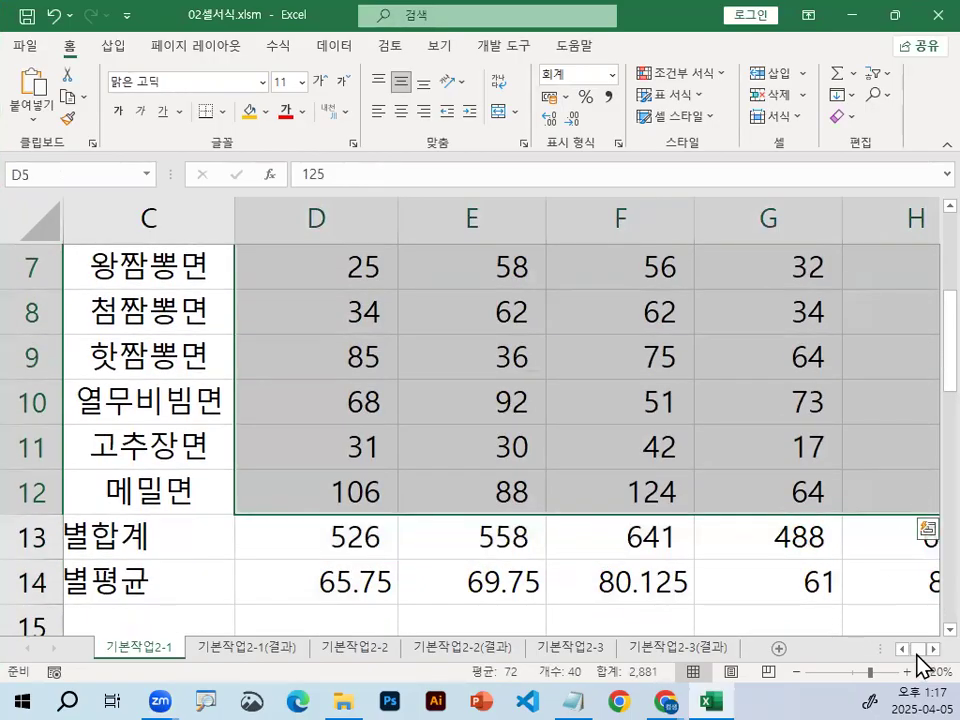
{"action": "scroll", "coordinate": [918, 658], "scroll_direction": "right", "scroll_amount": 2}
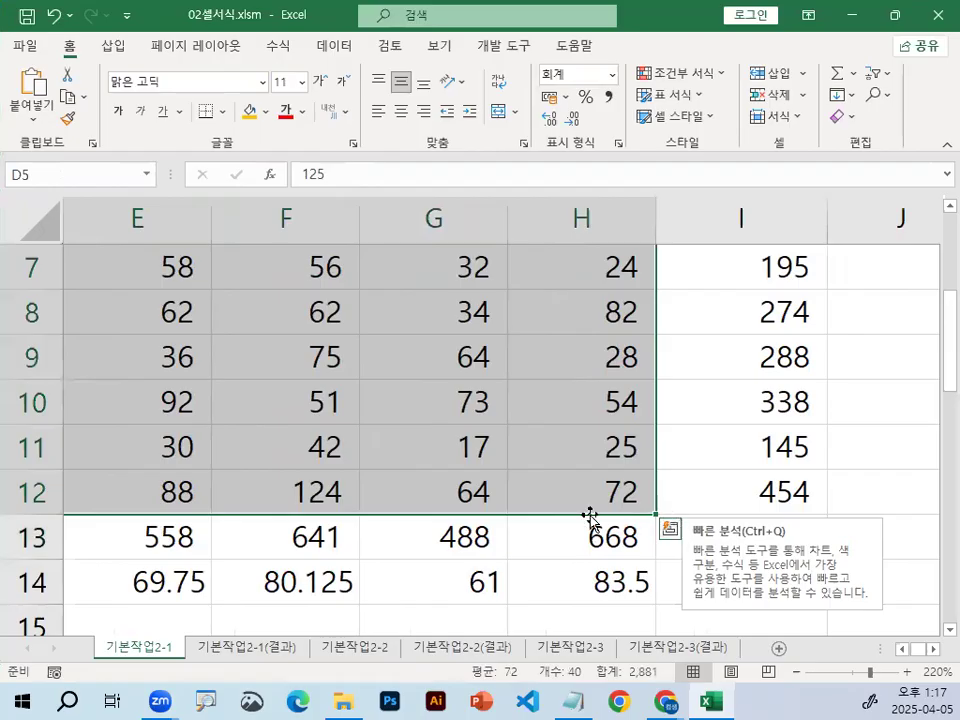
{"action": "scroll", "coordinate": [770, 487], "scroll_direction": "up", "scroll_amount": 2}
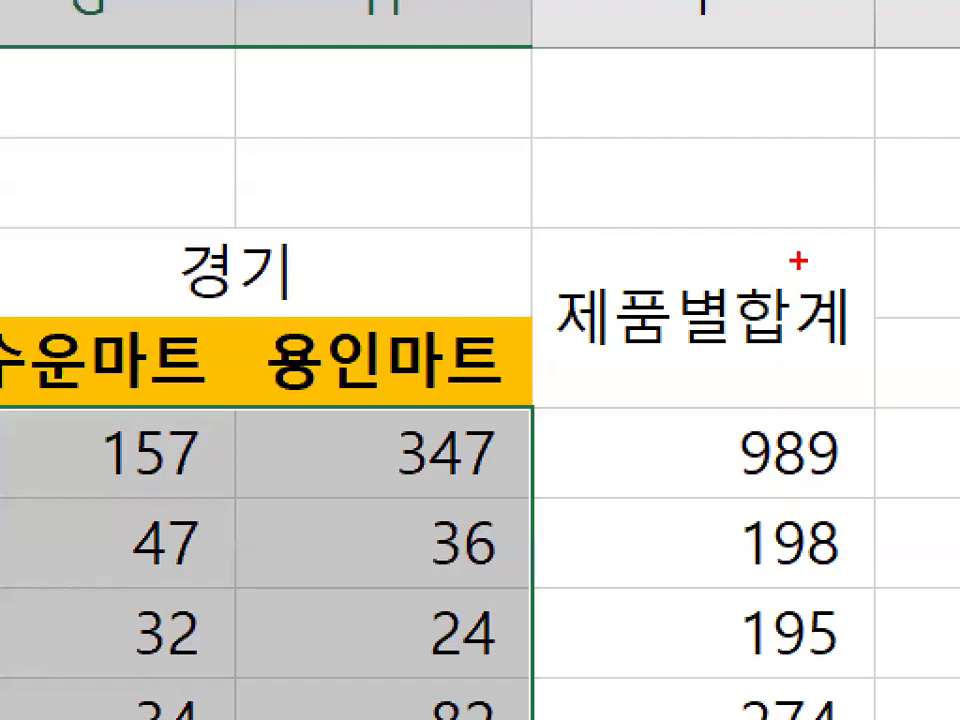
- Cross out the 제품별합계 column and circle the selected sales figures on the zoomed view, clearing each set of marks
{"action": "left_click_drag", "start_coordinate": [781, 287], "coordinate": [640, 522]}
{"action": "left_click_drag", "start_coordinate": [670, 250], "coordinate": [757, 438]}
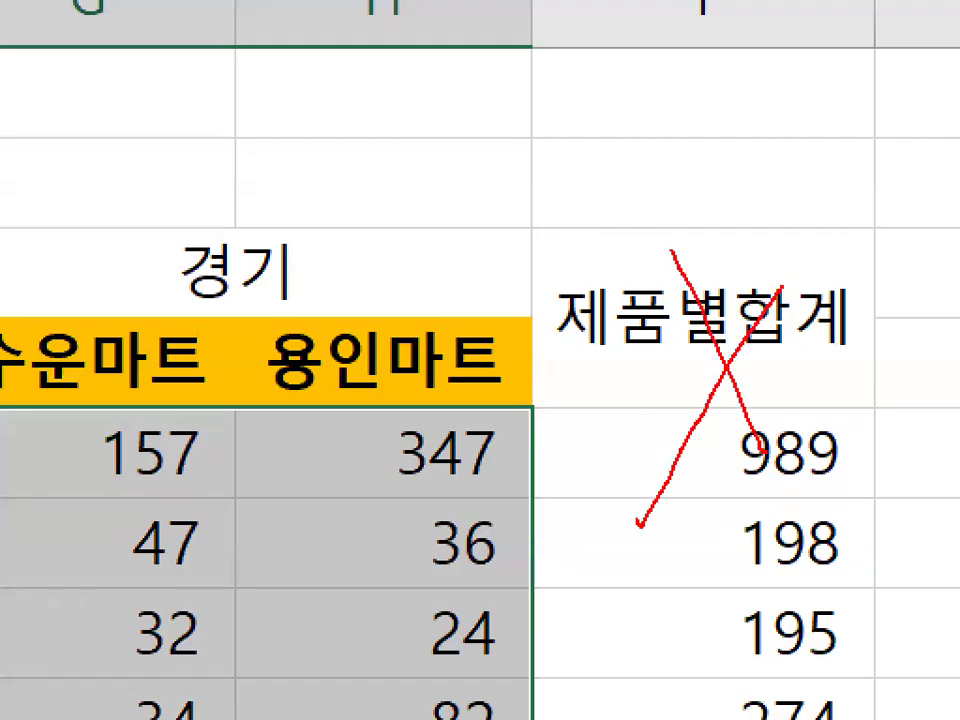
{"action": "key", "text": "Escape"}
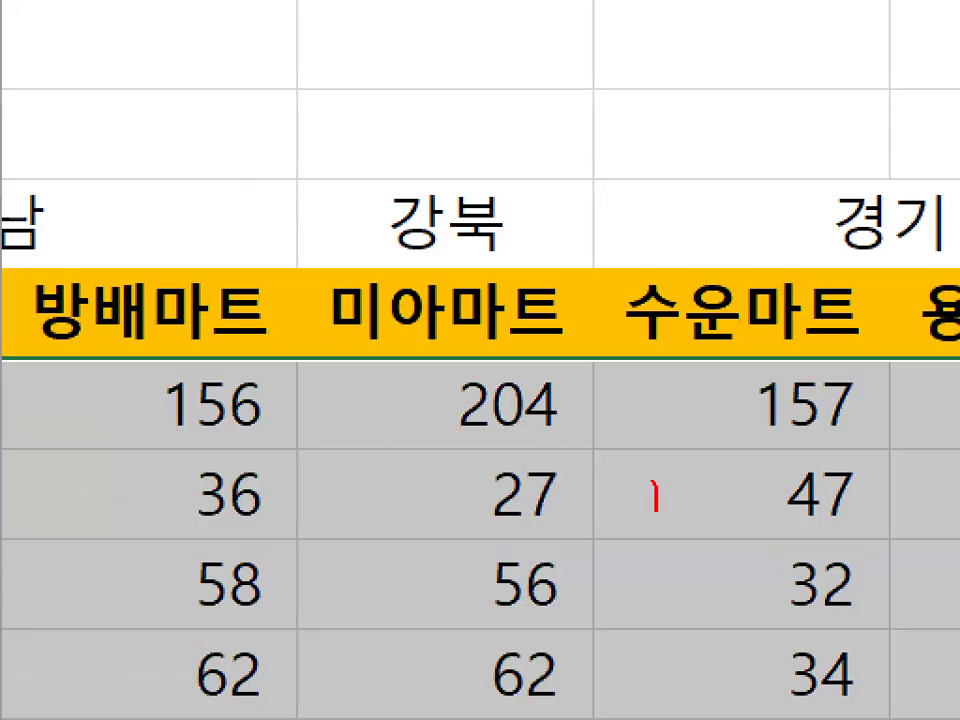
{"action": "left_click_drag", "start_coordinate": [655, 497], "coordinate": [572, 490]}
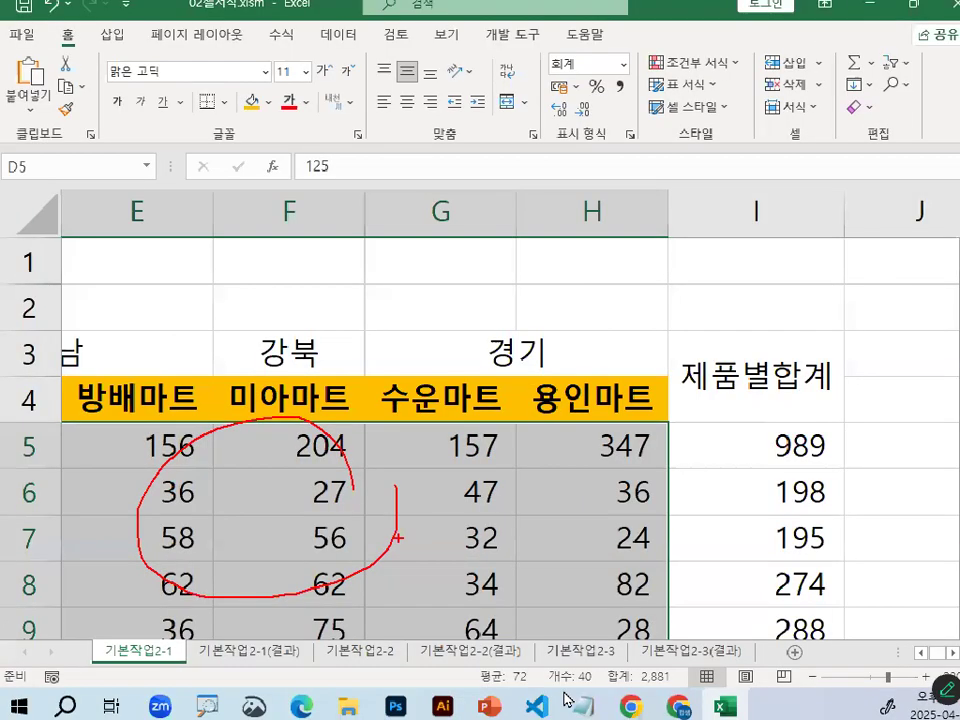
{"action": "key", "text": "Escape"}
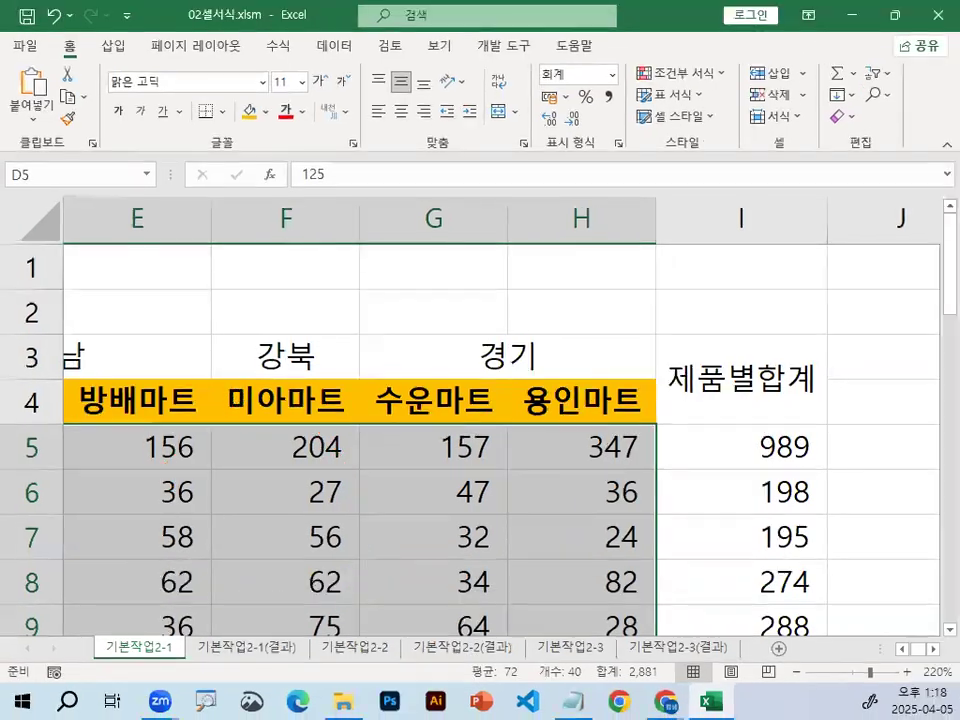
- Switch to the Notepad lesson notes and review the custom format symbols for numbers: G/표준, 0, # and ?
{"action": "key", "text": "alt+Tab"}
{"action": "scroll", "coordinate": [463, 347], "scroll_direction": "down", "scroll_amount": 3}
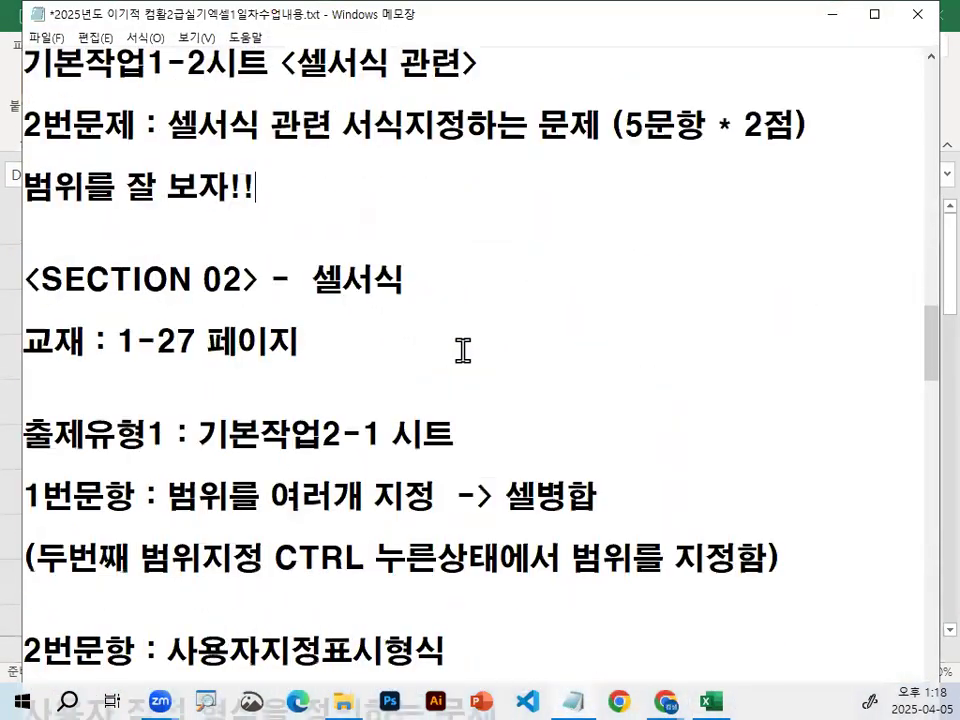
{"action": "scroll", "coordinate": [463, 350], "scroll_direction": "down", "scroll_amount": 3}
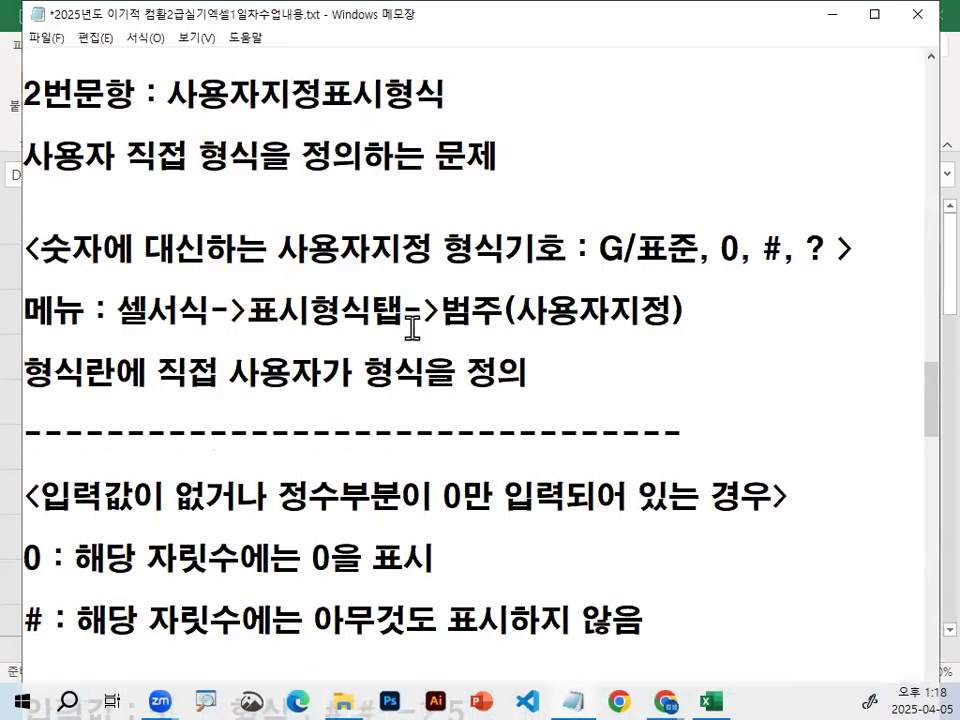
{"action": "scroll", "coordinate": [450, 350], "scroll_direction": "down", "scroll_amount": 1}
{"action": "left_click_drag", "start_coordinate": [40, 157], "coordinate": [637, 157]}
{"action": "left_click_drag", "start_coordinate": [724, 157], "coordinate": [822, 157]}
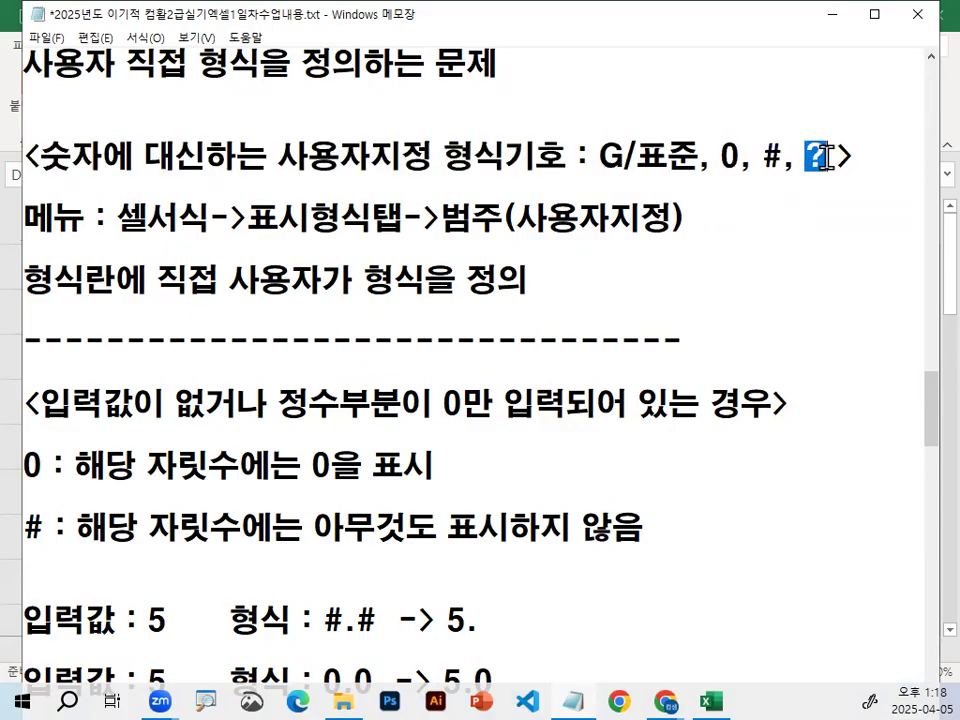
{"action": "left_click", "coordinate": [22, 166]}
{"action": "left_click_drag", "start_coordinate": [445, 157], "coordinate": [805, 157]}
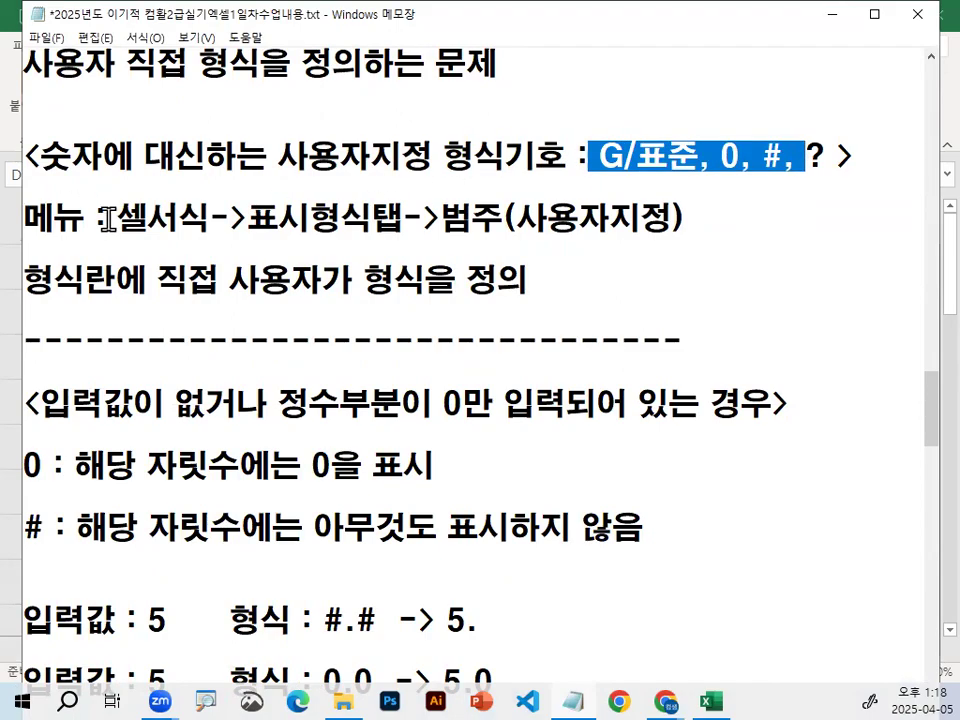
- Review the notes on the path 셀서식->표시형식탭->범주(사용자지정) and on defining a format directly, marking the key words
{"action": "left_click_drag", "start_coordinate": [112, 214], "coordinate": [231, 216]}
{"action": "left_click", "coordinate": [231, 216]}
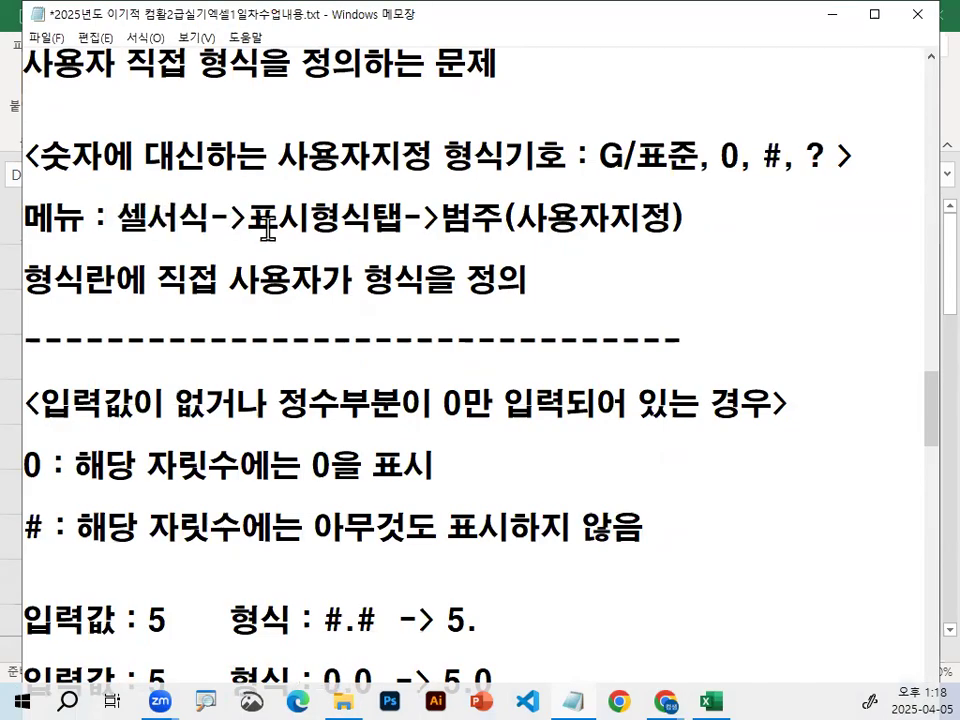
{"action": "left_click_drag", "start_coordinate": [247, 238], "coordinate": [493, 237]}
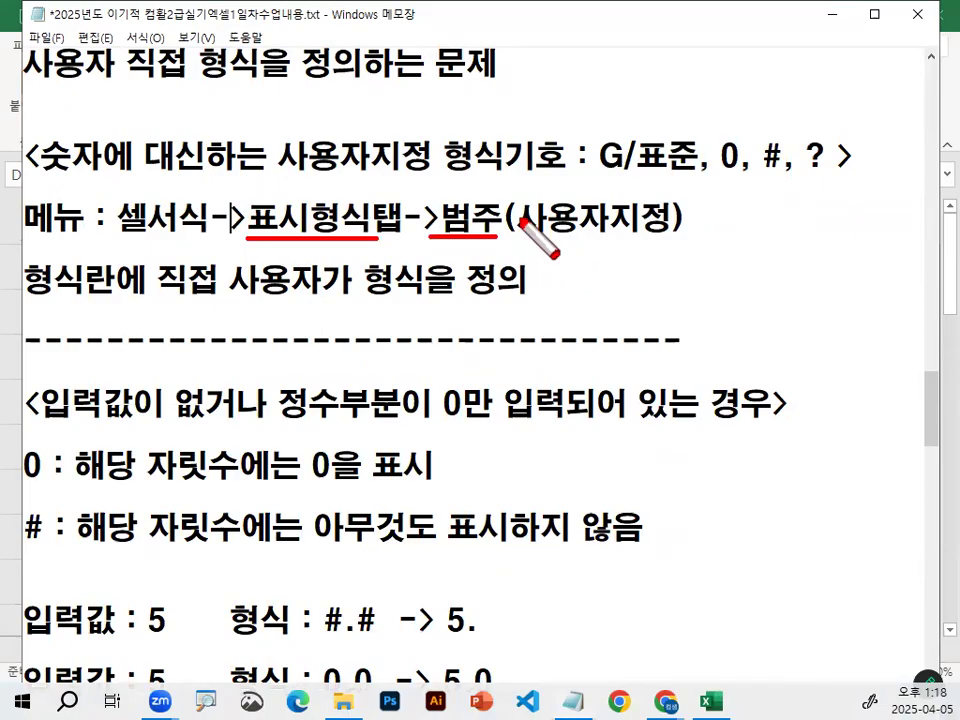
{"action": "left_click_drag", "start_coordinate": [293, 173], "coordinate": [354, 173]}
{"action": "mouse_move", "coordinate": [487, 178]}
{"action": "left_mouse_down"}
{"action": "mouse_move", "coordinate": [476, 150]}
{"action": "mouse_move", "coordinate": [502, 170]}
{"action": "left_mouse_up"}
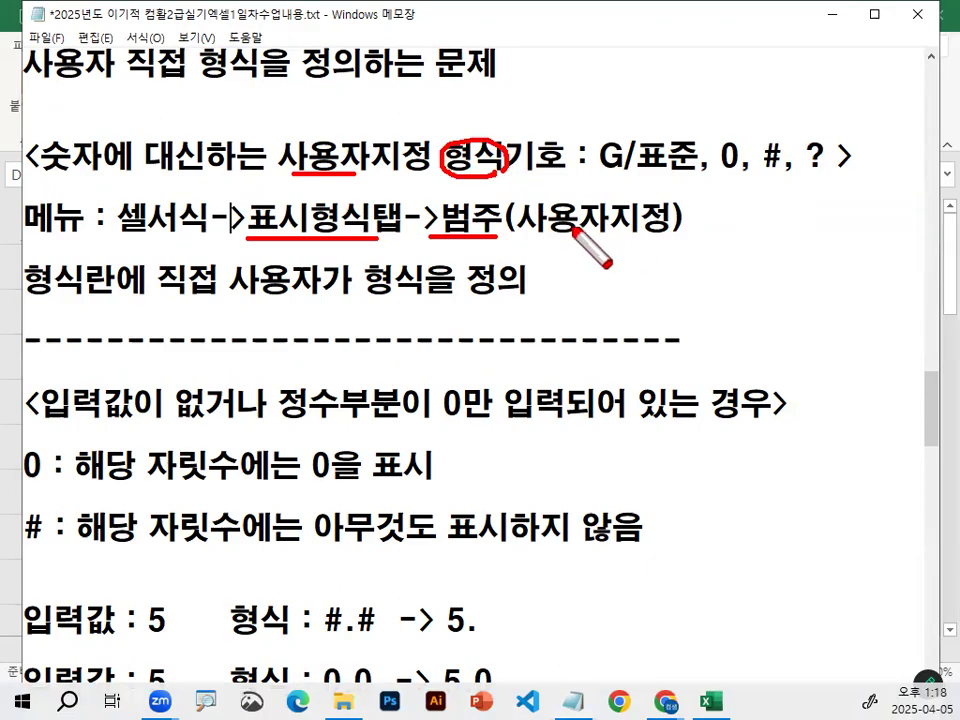
{"action": "left_click_drag", "start_coordinate": [525, 236], "coordinate": [656, 238]}
{"action": "mouse_move", "coordinate": [42, 183]}
{"action": "left_mouse_down"}
{"action": "mouse_move", "coordinate": [50, 197]}
{"action": "mouse_move", "coordinate": [88, 168]}
{"action": "left_mouse_up"}
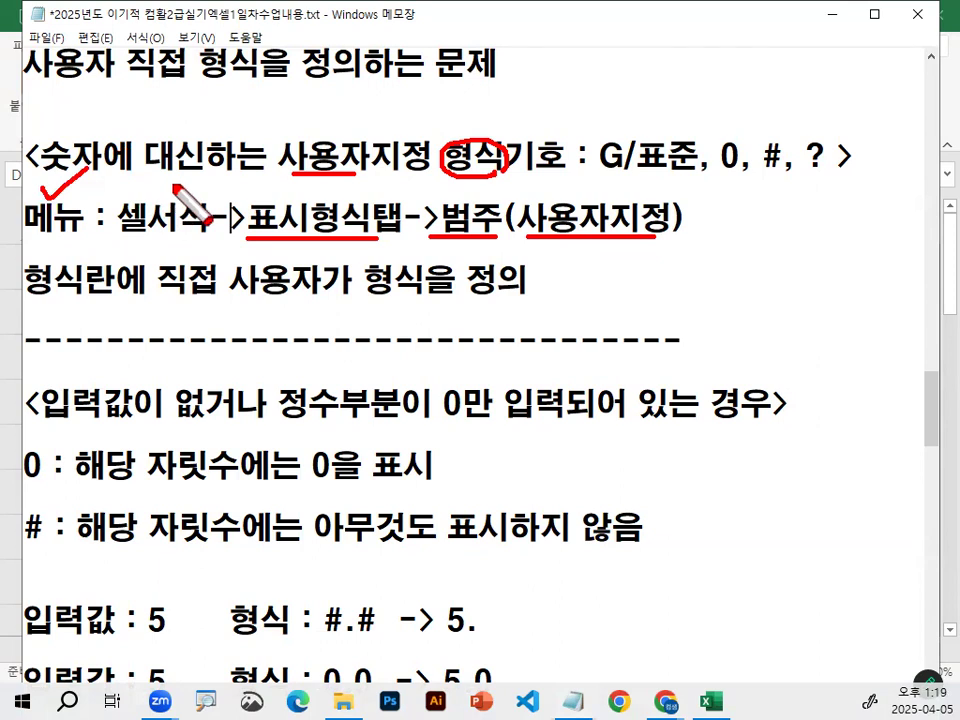
{"action": "left_click_drag", "start_coordinate": [14, 304], "coordinate": [95, 302]}
{"action": "left_click_drag", "start_coordinate": [162, 300], "coordinate": [336, 302]}
{"action": "mouse_move", "coordinate": [398, 266]}
{"action": "left_mouse_down"}
{"action": "mouse_move", "coordinate": [376, 310]}
{"action": "mouse_move", "coordinate": [420, 306]}
{"action": "mouse_move", "coordinate": [430, 274]}
{"action": "left_mouse_up"}
{"action": "left_click_drag", "start_coordinate": [520, 290], "coordinate": [489, 304]}
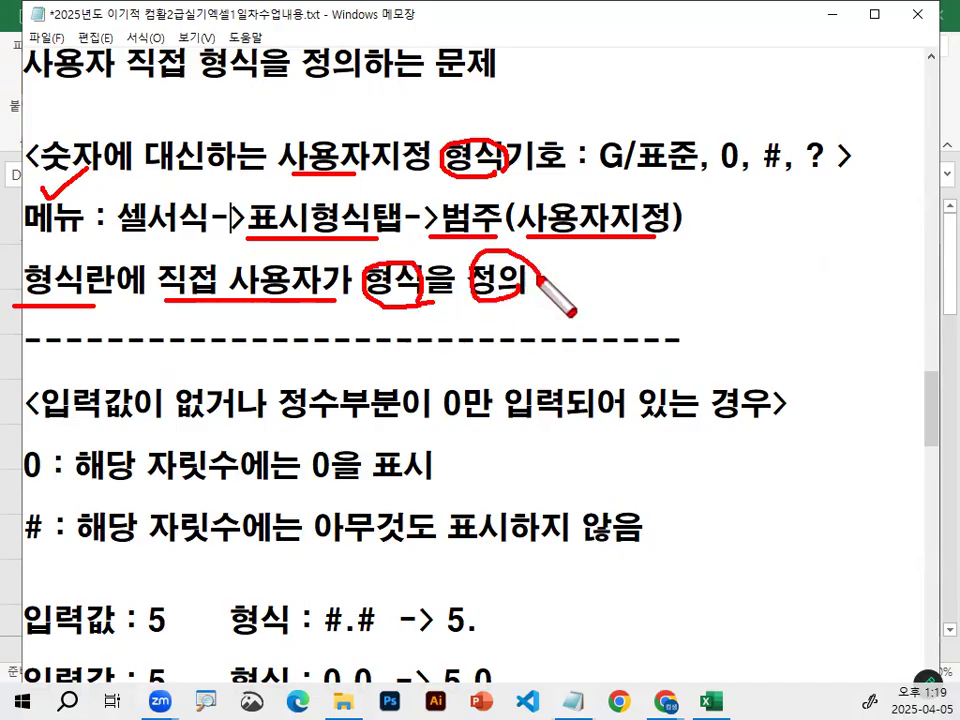
{"action": "key", "text": "Escape"}
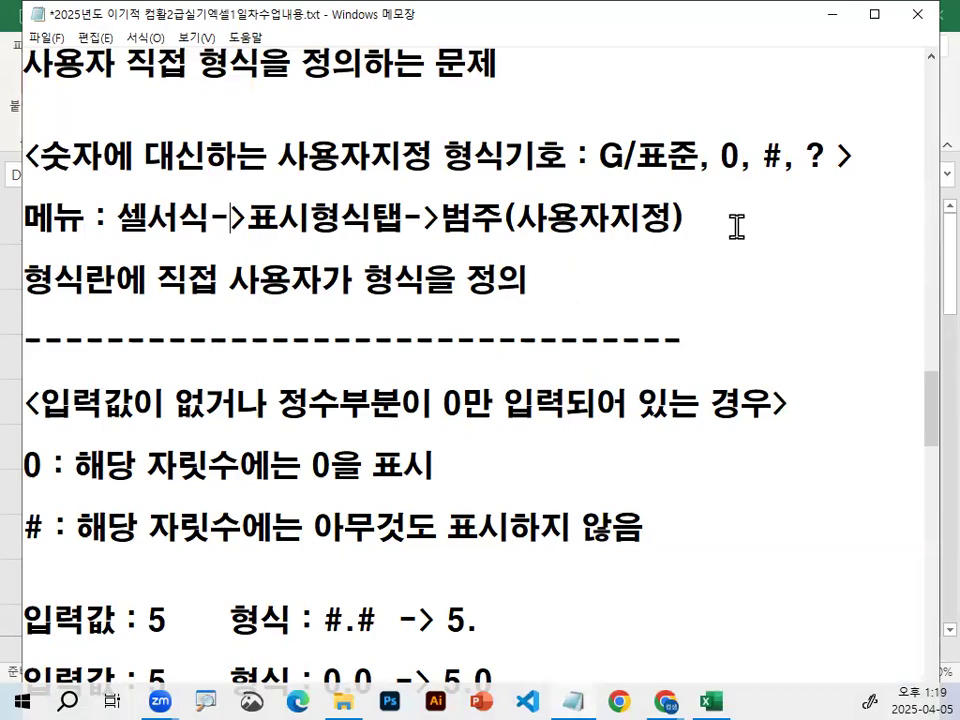
- Review the notes on how 0 and # display an empty value or an integer part of 0
{"action": "scroll", "coordinate": [736, 226], "scroll_direction": "down", "scroll_amount": 2}
{"action": "left_click_drag", "start_coordinate": [40, 118], "coordinate": [597, 124]}
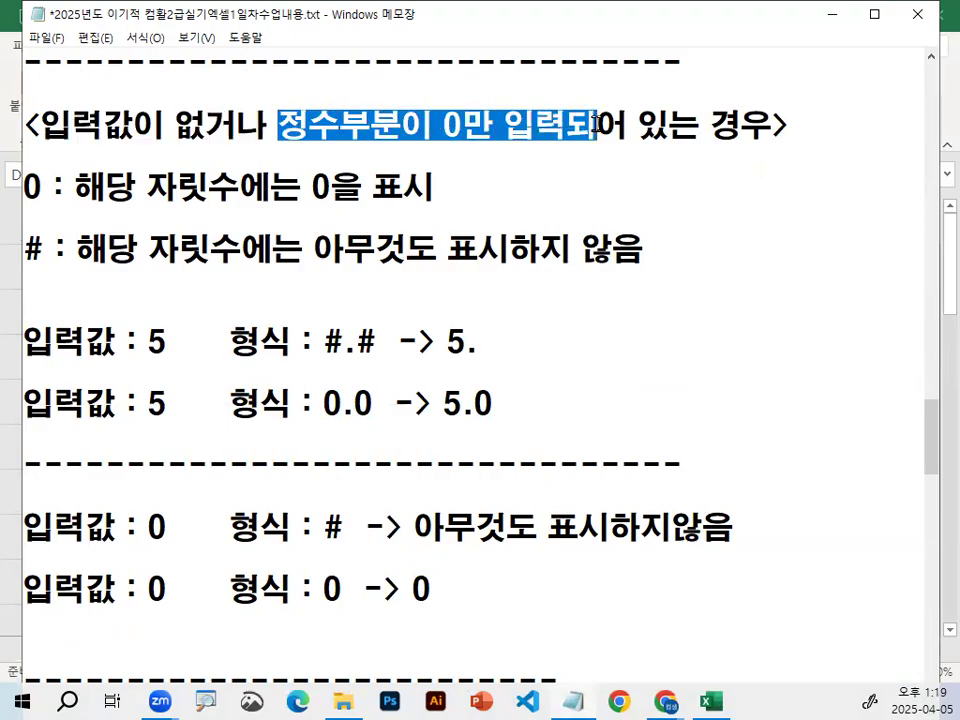
{"action": "double_click", "coordinate": [35, 189]}
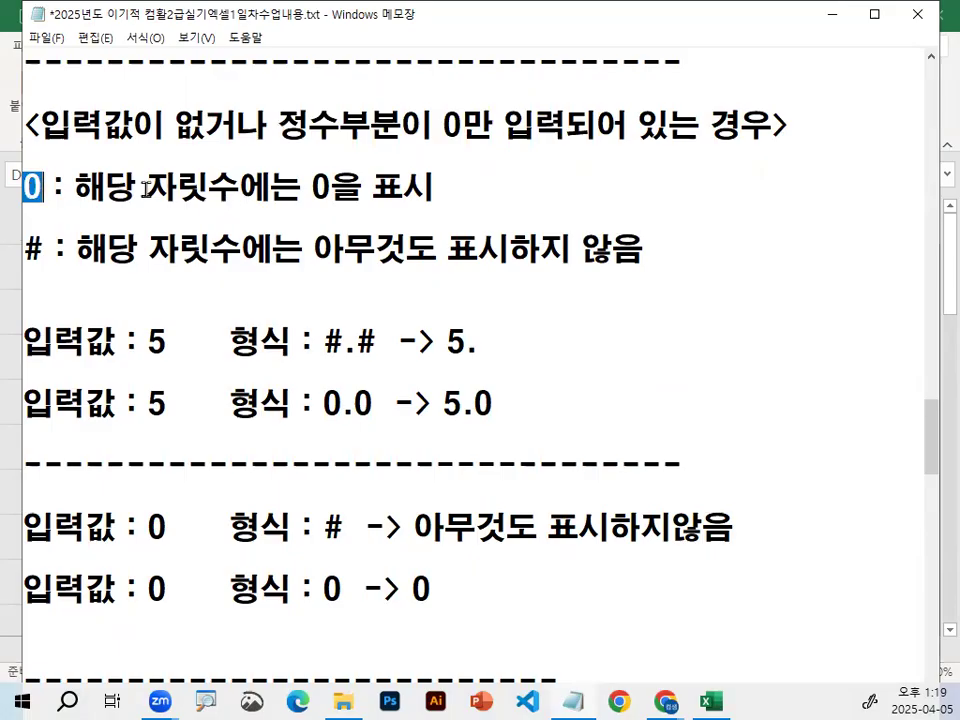
{"action": "left_click_drag", "start_coordinate": [75, 187], "coordinate": [236, 184]}
{"action": "left_click_drag", "start_coordinate": [303, 183], "coordinate": [429, 172]}
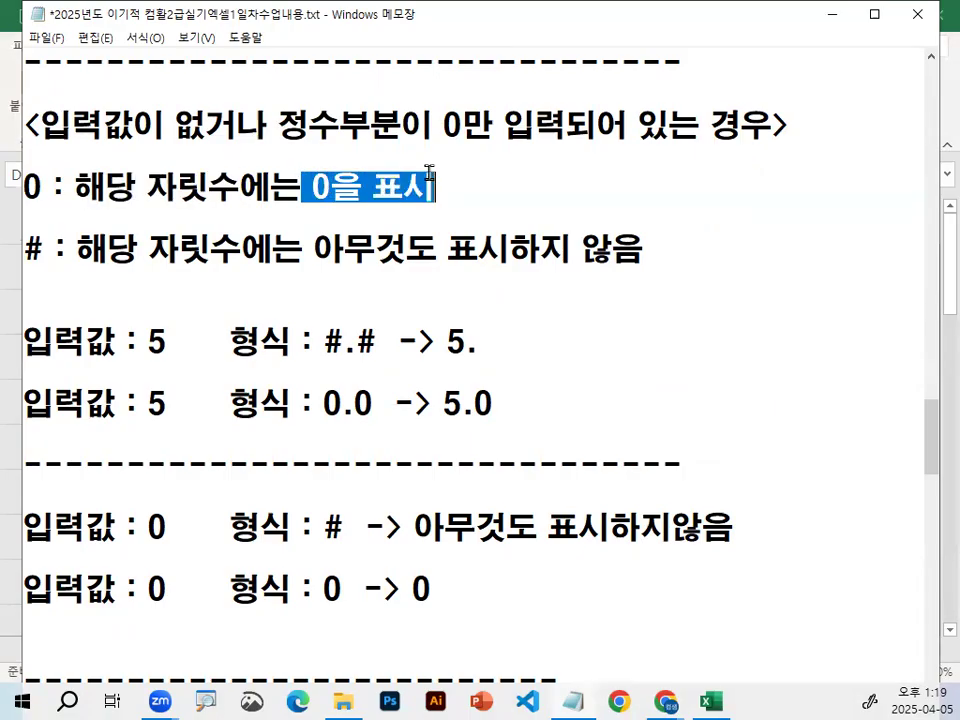
{"action": "left_click_drag", "start_coordinate": [46, 247], "coordinate": [18, 244]}
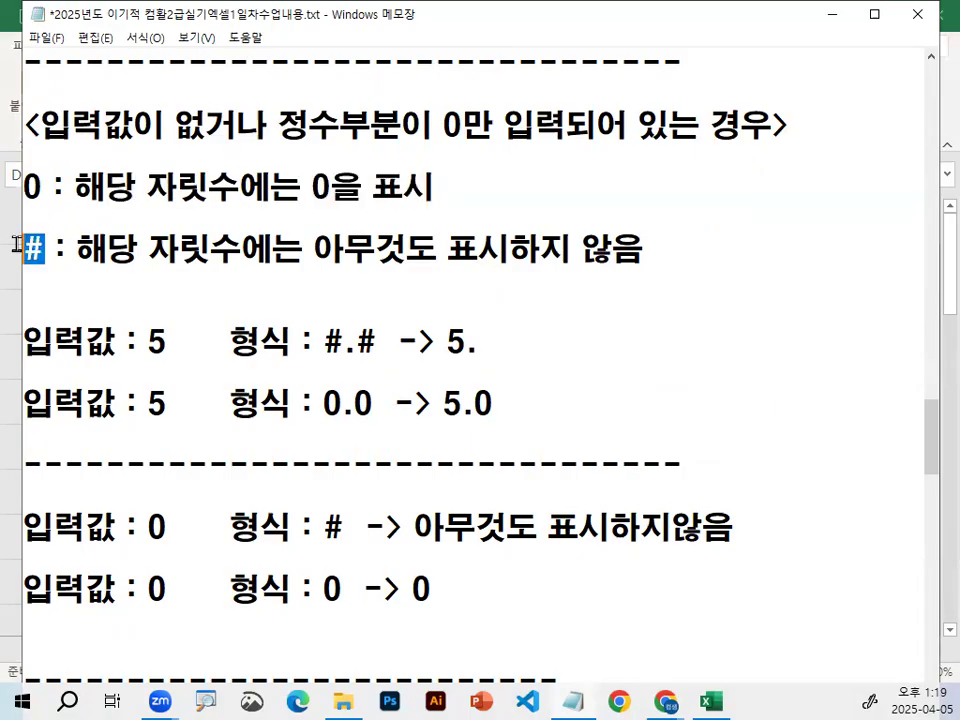
{"action": "left_click_drag", "start_coordinate": [44, 186], "coordinate": [20, 188]}
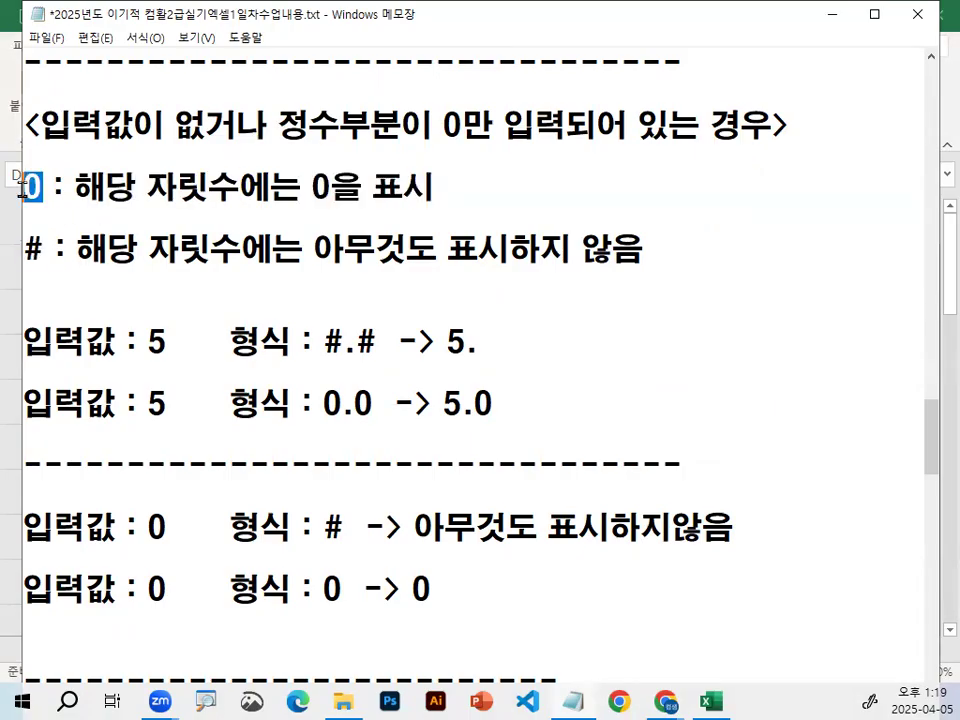
{"action": "left_click_drag", "start_coordinate": [48, 134], "coordinate": [567, 124]}
{"action": "left_click_drag", "start_coordinate": [77, 248], "coordinate": [665, 250]}
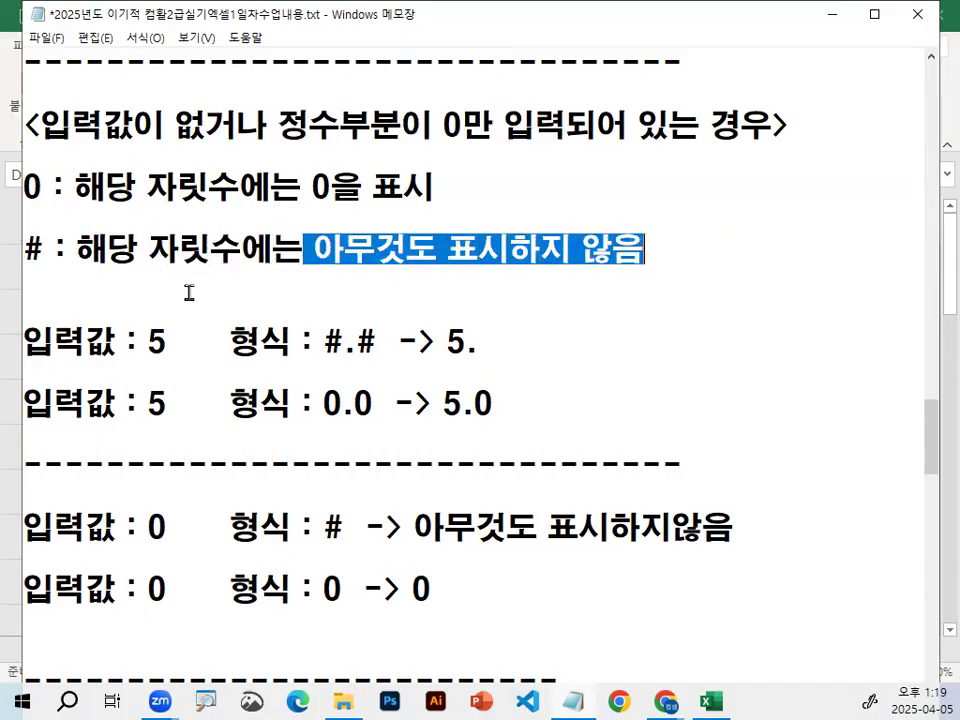
- Add the heading "<소수를 입력하지 않을 경우 / 정수만 입력>" above the two example lines with input value 5
{"action": "scroll", "coordinate": [189, 290], "scroll_direction": "down", "scroll_amount": 1}
{"action": "left_click", "coordinate": [176, 214]}
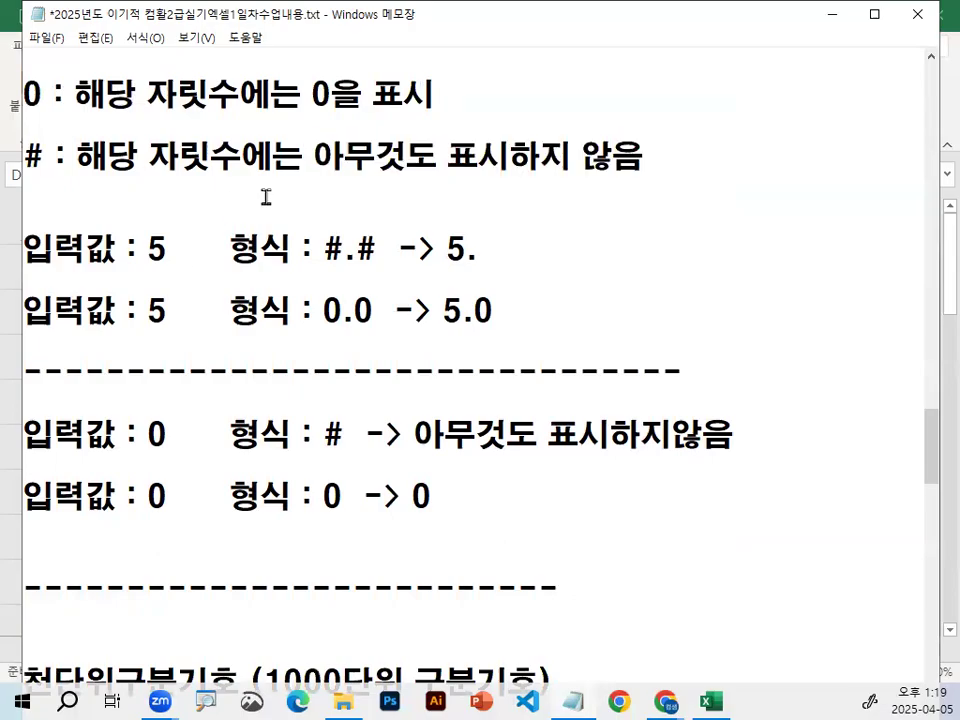
{"action": "key", "text": "Return"}
{"action": "type", "text": "<"}
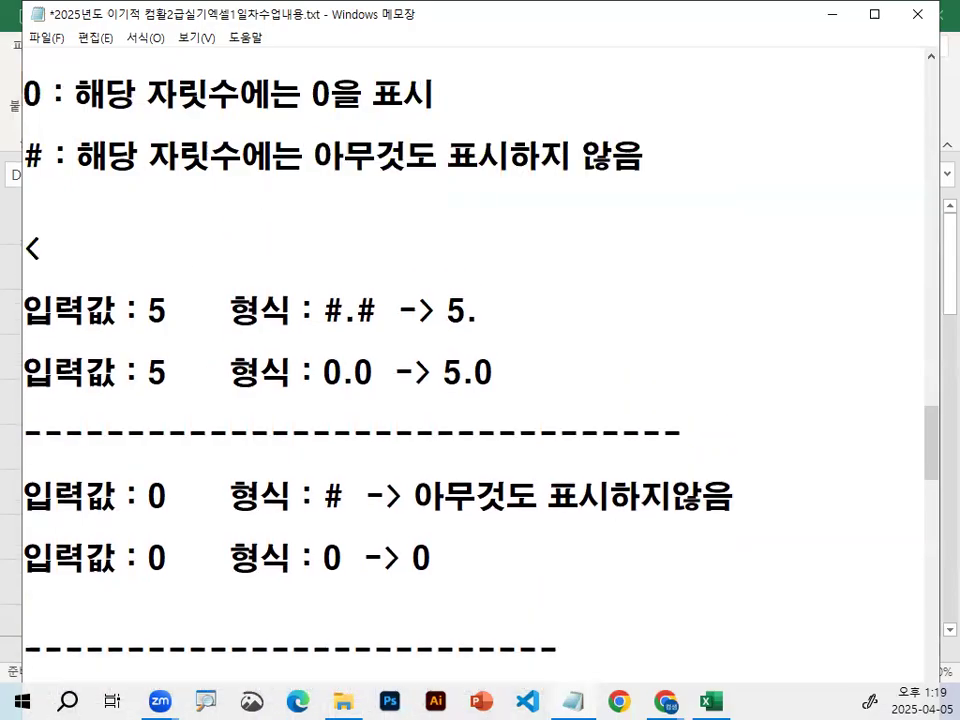
{"action": "type", "text": "중"}
{"action": "key", "text": "BackSpace"}
{"action": "key", "text": "BackSpace"}
{"action": "key", "text": "BackSpace"}
{"action": "type", "text": "ㅈ"}
{"action": "key", "text": "BackSpace"}
{"action": "key", "text": "BackSpace"}
{"action": "key", "text": "Up"}
{"action": "type", "text": "<입"}
{"action": "key", "text": "BackSpace"}
{"action": "type", "text": "소수"}
{"action": "type", "text": "점이 입ㄹㅎ"}
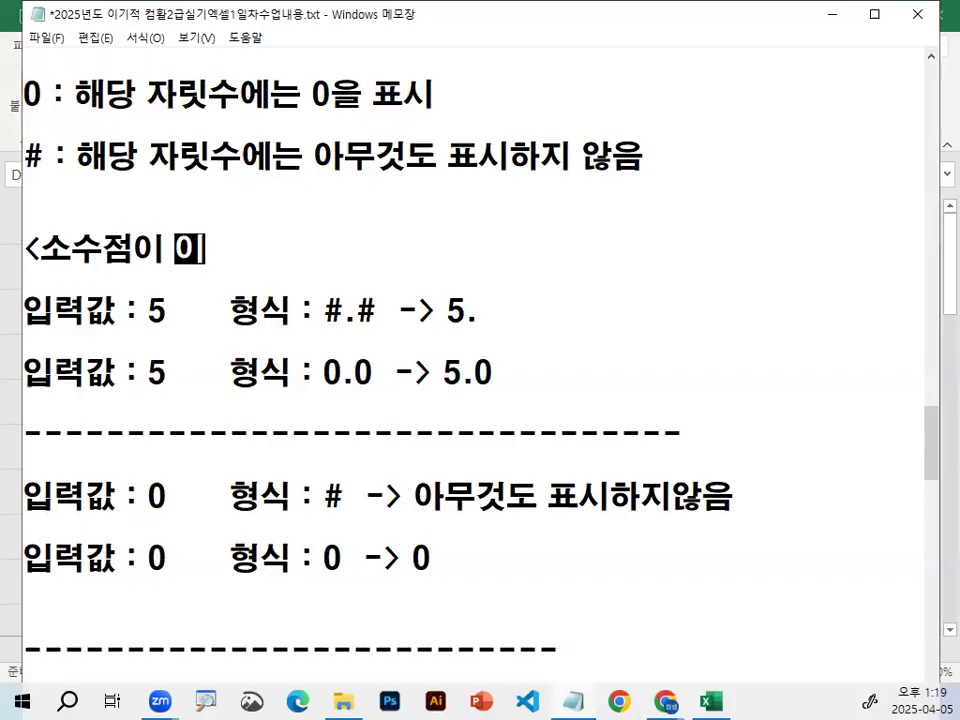
{"action": "key", "text": "BackSpace"}
{"action": "key", "text": "BackSpace"}
{"action": "key", "text": "BackSpace"}
{"action": "key", "text": "BackSpace"}
{"action": "key", "text": "BackSpace"}
{"action": "key", "text": "BackSpace"}
{"action": "type", "text": "를 ㅇ입력하지 "}
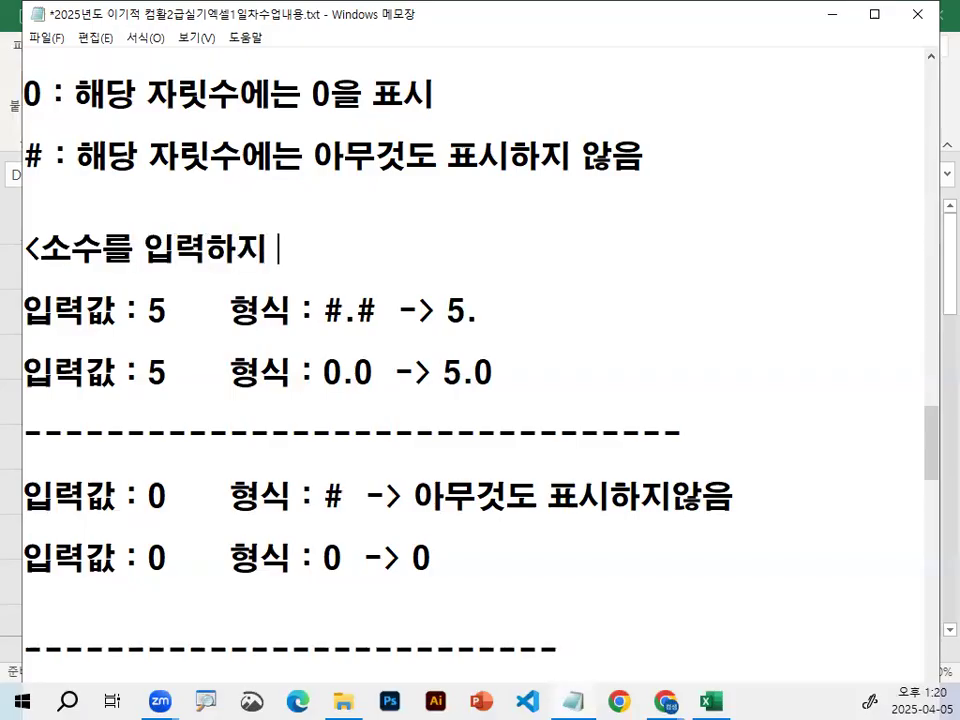
{"action": "type", "text": "않"}
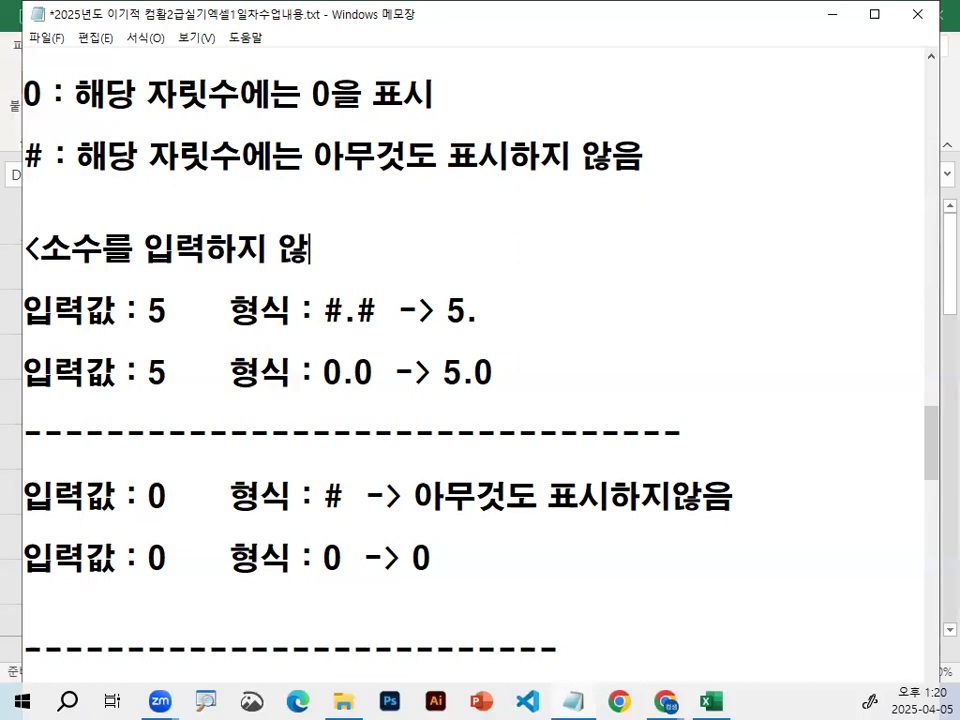
{"action": "type", "text": "을 경ㅇㅜ / 점"}
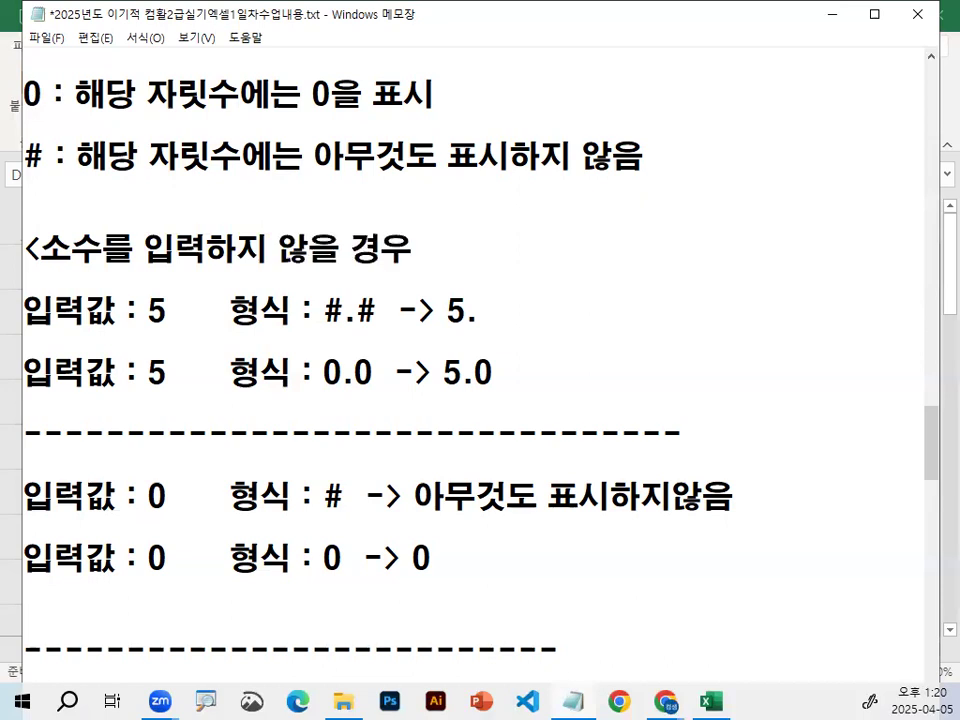
{"action": "type", "text": "수만 입력>"}
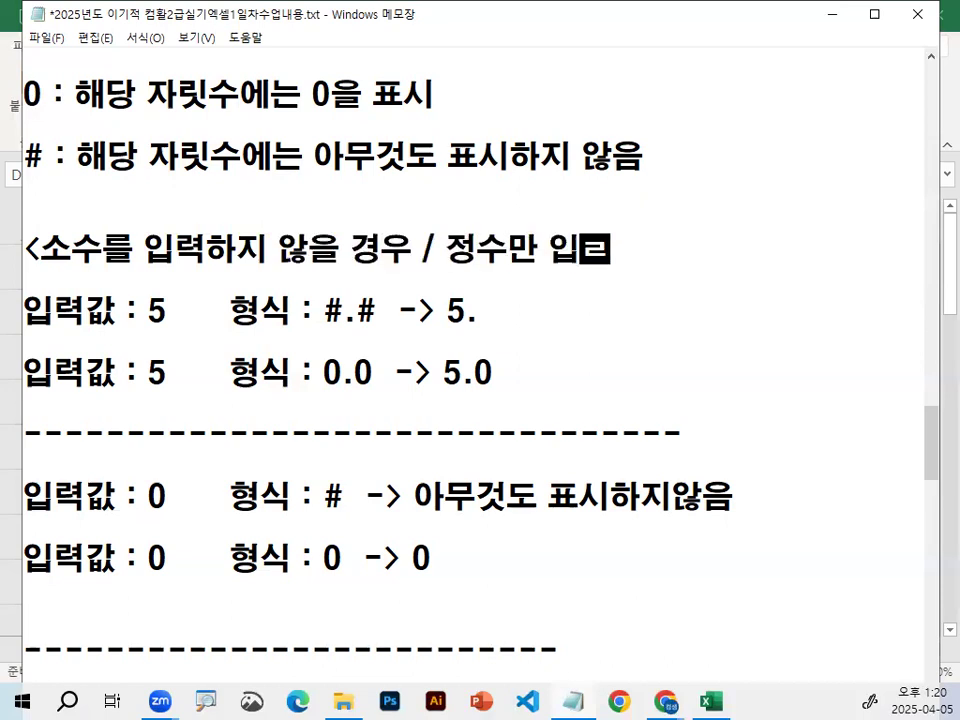
{"action": "key", "text": "Down"}
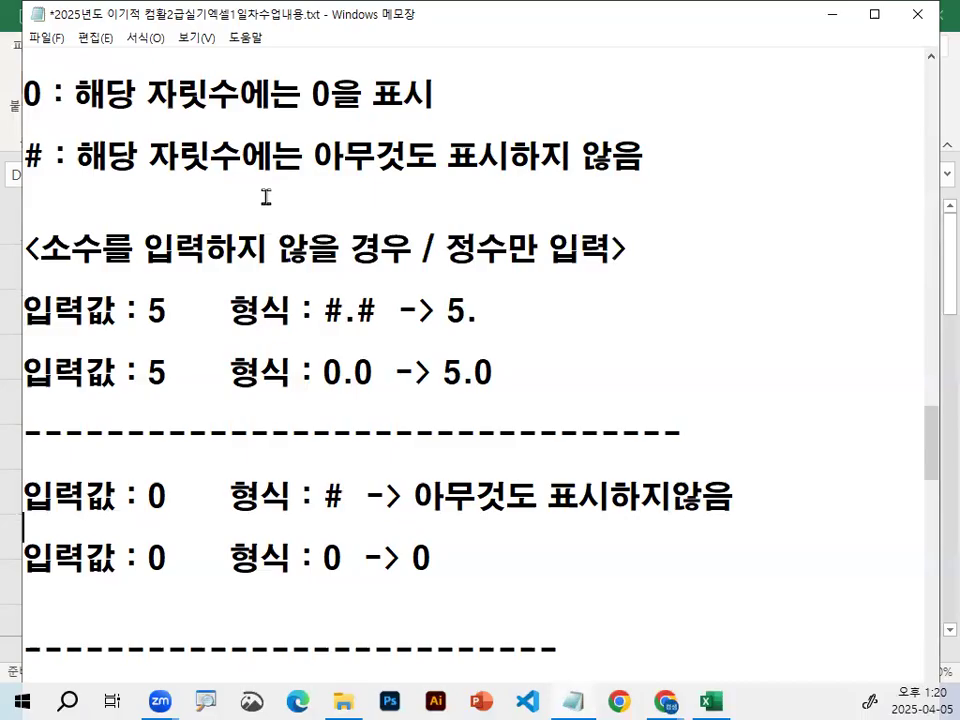
- Examine the example with input value 5 and format #.#, circling the decimal part of the format on the zoomed view
{"action": "scroll", "coordinate": [266, 196], "scroll_direction": "down", "scroll_amount": 2}
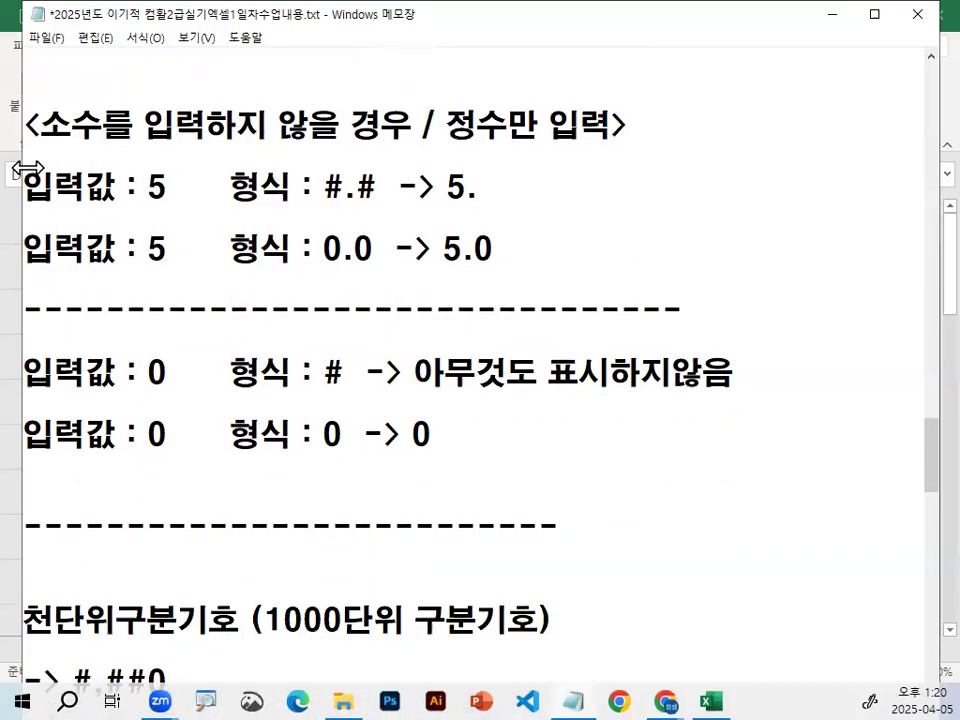
{"action": "left_click_drag", "start_coordinate": [145, 186], "coordinate": [168, 192]}
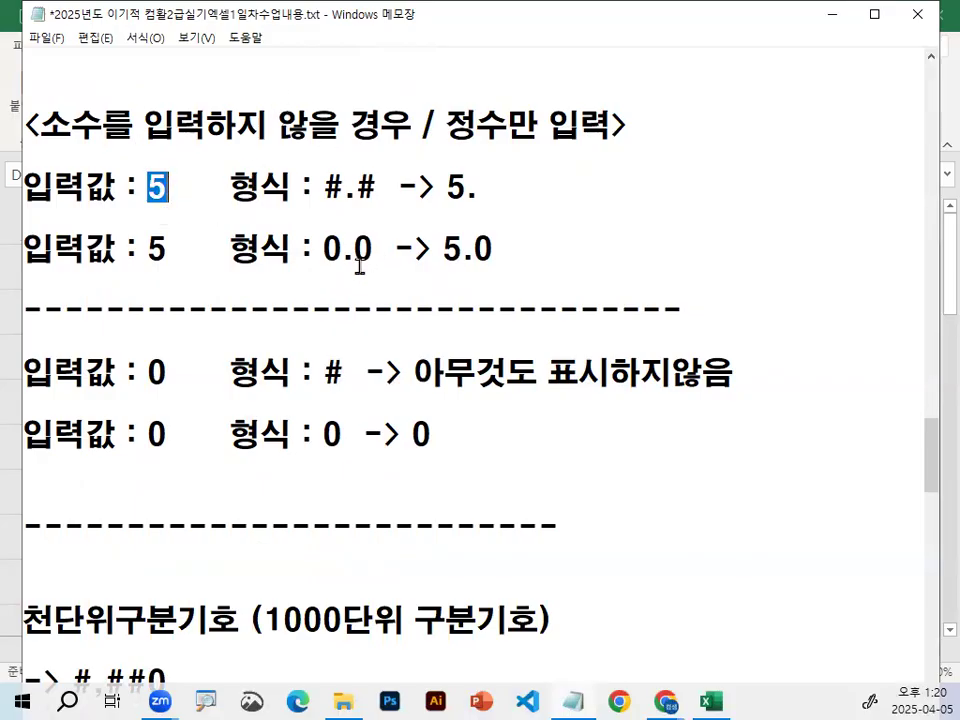
{"action": "left_click_drag", "start_coordinate": [323, 186], "coordinate": [378, 188]}
{"action": "left_click", "coordinate": [378, 188]}
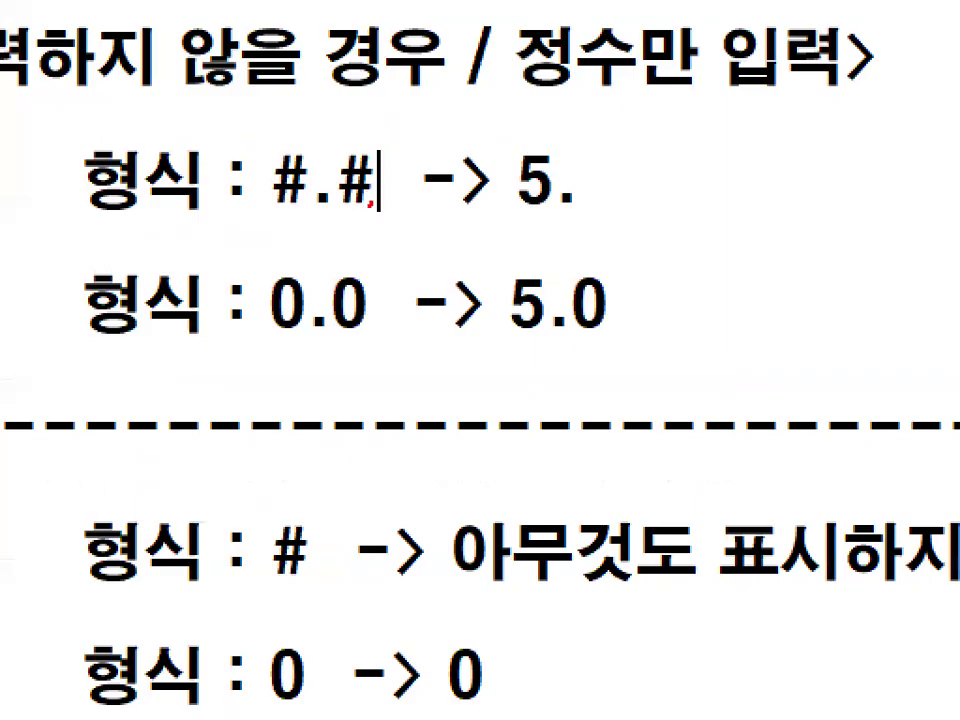
{"action": "mouse_move", "coordinate": [372, 196]}
{"action": "left_mouse_down"}
{"action": "mouse_move", "coordinate": [306, 168]}
{"action": "mouse_move", "coordinate": [320, 220]}
{"action": "left_mouse_up"}
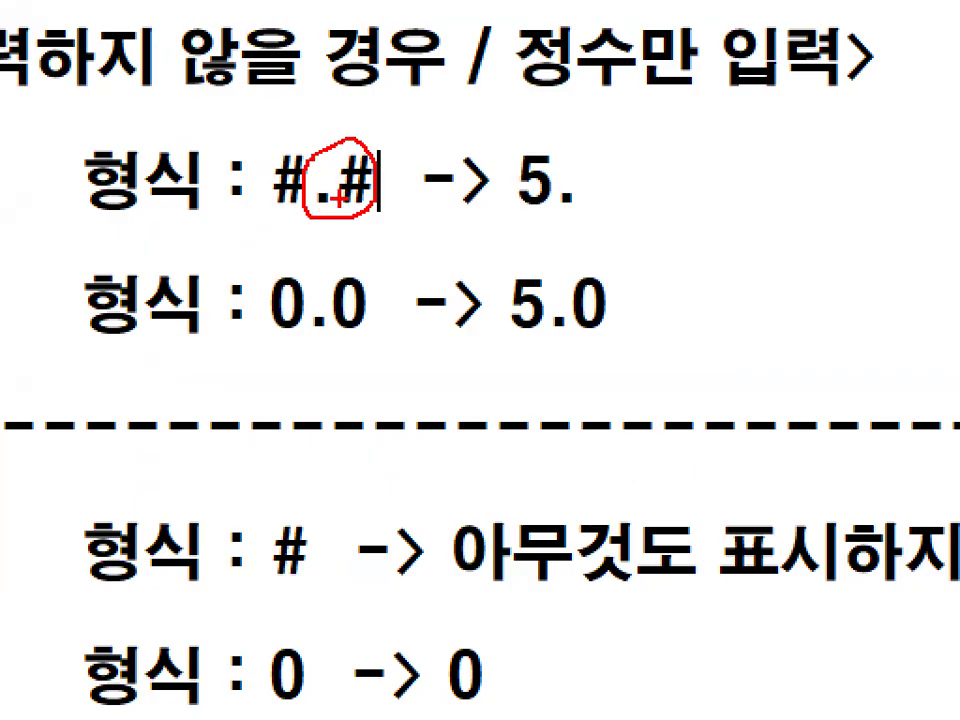
{"action": "key", "text": "Escape"}
{"action": "mouse_move", "coordinate": [141, 187]}
{"action": "left_mouse_down"}
{"action": "mouse_move", "coordinate": [162, 188]}
{"action": "mouse_move", "coordinate": [137, 194]}
{"action": "mouse_move", "coordinate": [188, 178]}
{"action": "left_mouse_up"}
{"action": "key", "text": "Escape"}
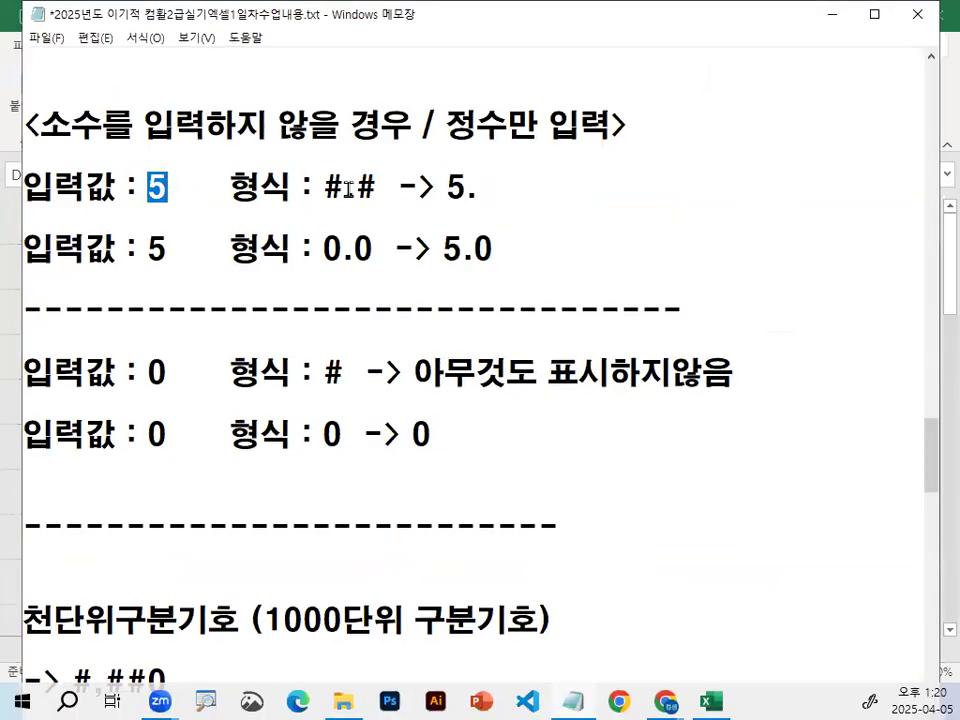
- Compare the decimal point and last # of format #.# with its result, marking the # and crossing the empty decimal place
{"action": "left_click_drag", "start_coordinate": [345, 188], "coordinate": [355, 188]}
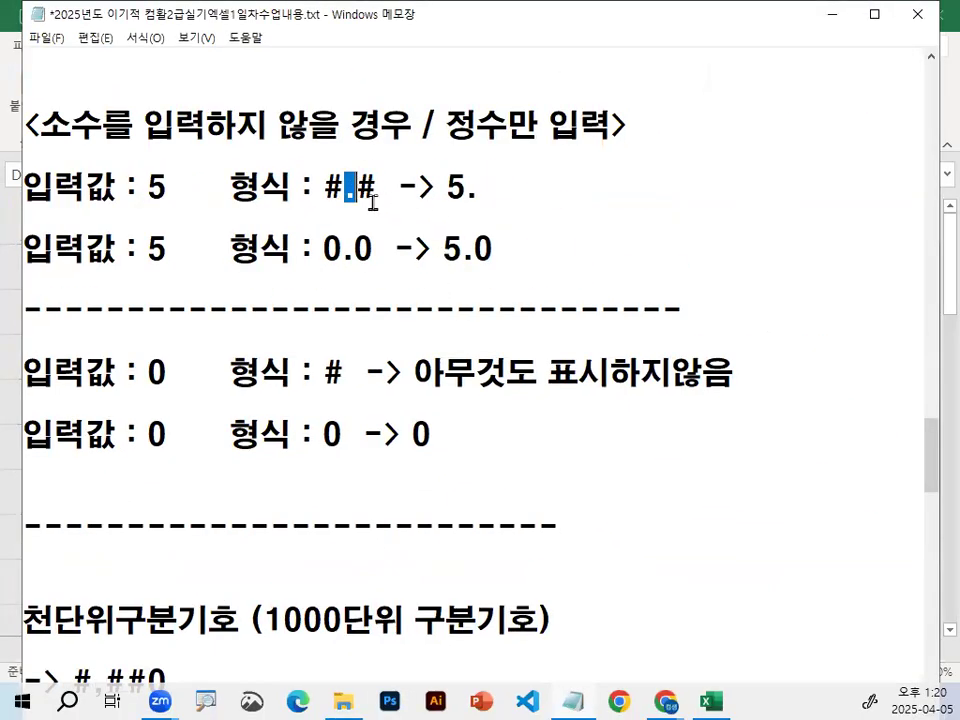
{"action": "left_click", "coordinate": [243, 203]}
{"action": "left_click", "coordinate": [169, 188]}
{"action": "mouse_move", "coordinate": [360, 191]}
{"action": "left_mouse_down"}
{"action": "mouse_move", "coordinate": [378, 189]}
{"action": "mouse_move", "coordinate": [357, 189]}
{"action": "left_mouse_up"}
{"action": "left_click_drag", "start_coordinate": [466, 189], "coordinate": [480, 189]}
{"action": "left_click", "coordinate": [491, 188]}
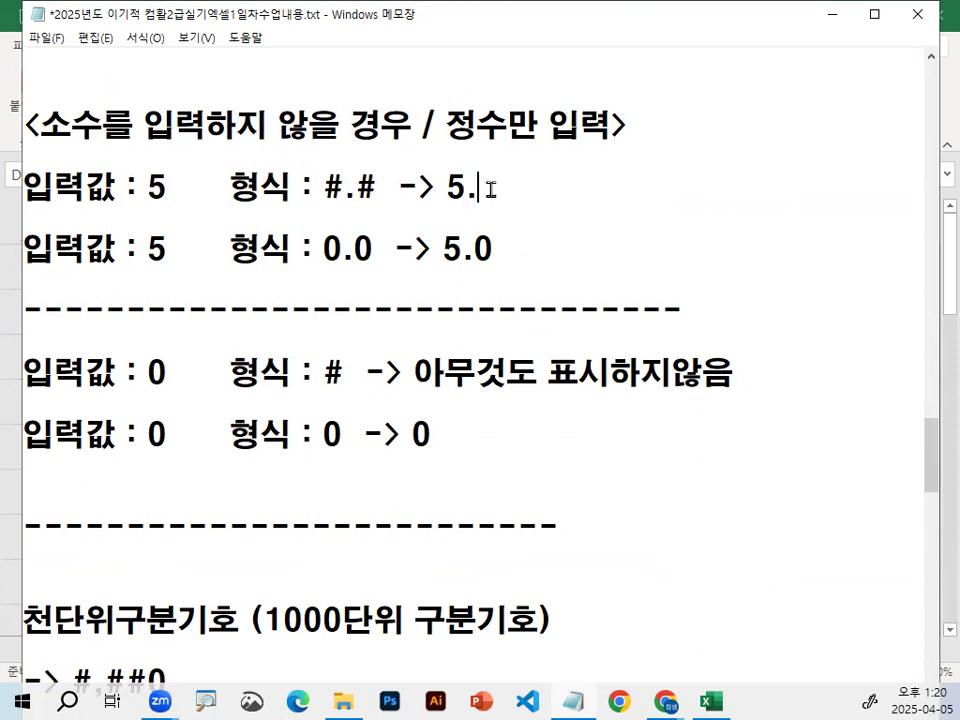
{"action": "left_click_drag", "start_coordinate": [271, 219], "coordinate": [272, 188]}
{"action": "left_click_drag", "start_coordinate": [511, 160], "coordinate": [480, 228]}
{"action": "left_click_drag", "start_coordinate": [483, 178], "coordinate": [537, 230]}
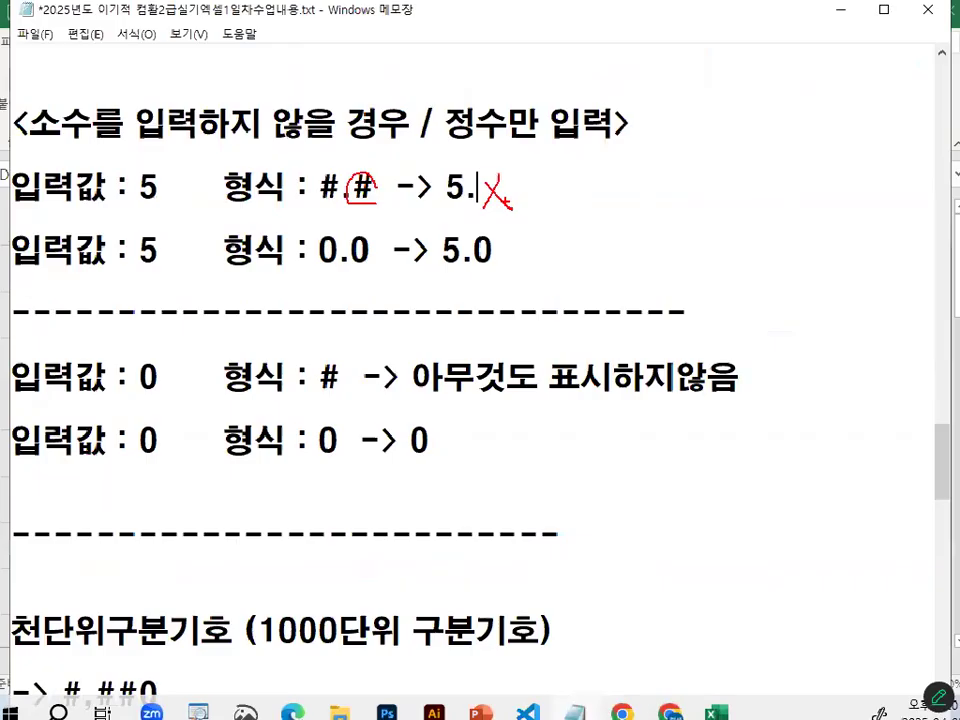
{"action": "key", "text": "Escape"}
- Examine the example with input value 5 and format 0.0, circling its decimal part and comparing it with #.#
{"action": "left_click_drag", "start_coordinate": [150, 249], "coordinate": [172, 249]}
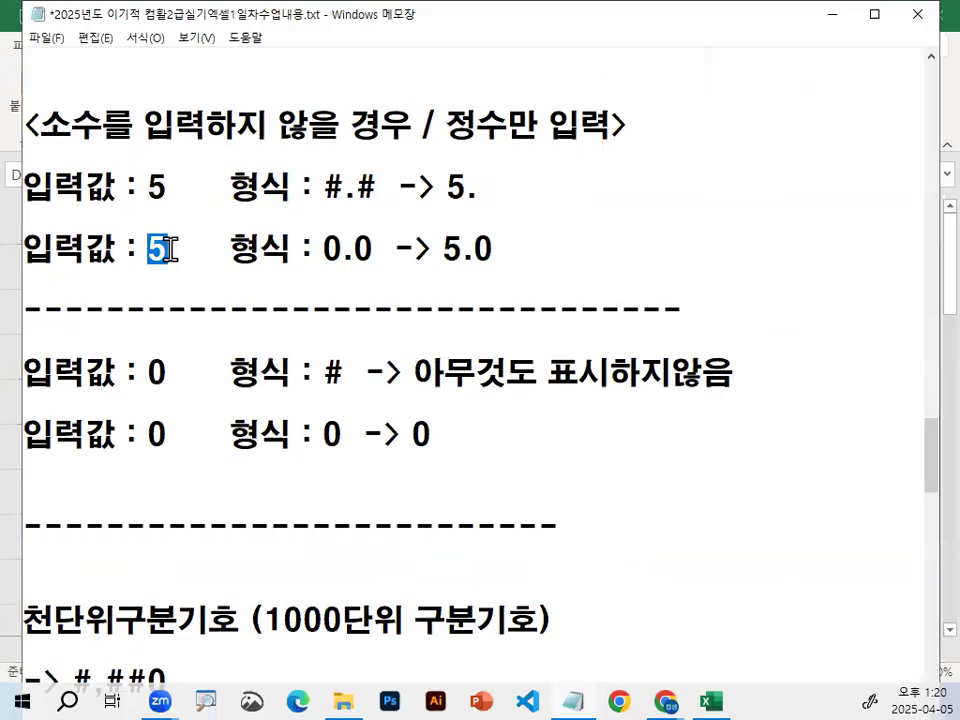
{"action": "left_click_drag", "start_coordinate": [326, 249], "coordinate": [371, 249]}
{"action": "left_click", "coordinate": [372, 249]}
{"action": "key", "text": "ctrl+1"}
{"action": "left_click", "coordinate": [376, 258]}
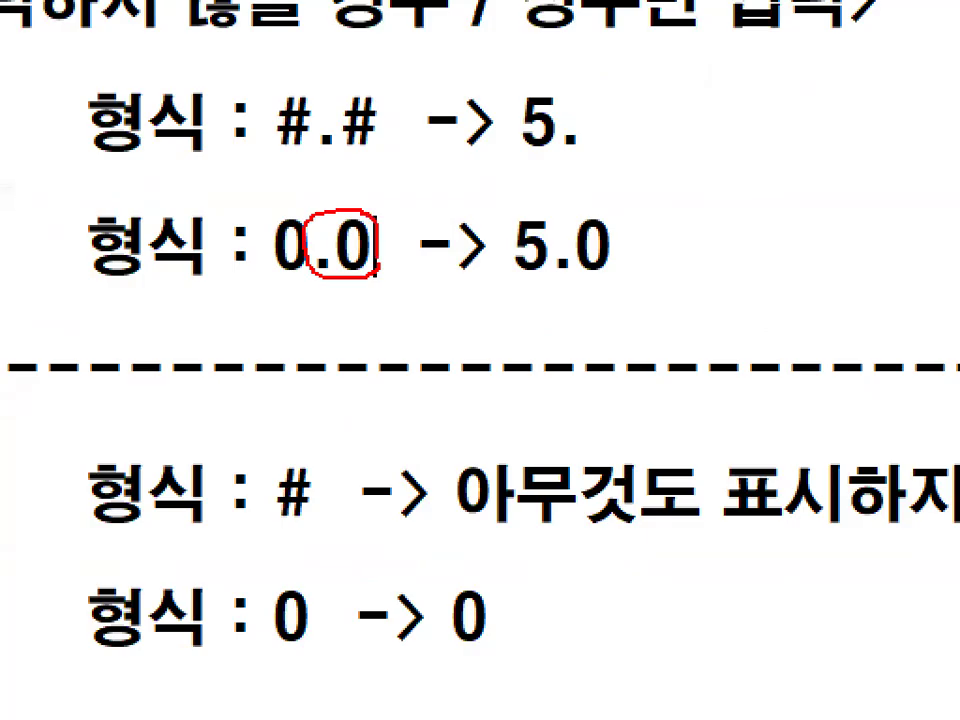
{"action": "key", "text": "Escape"}
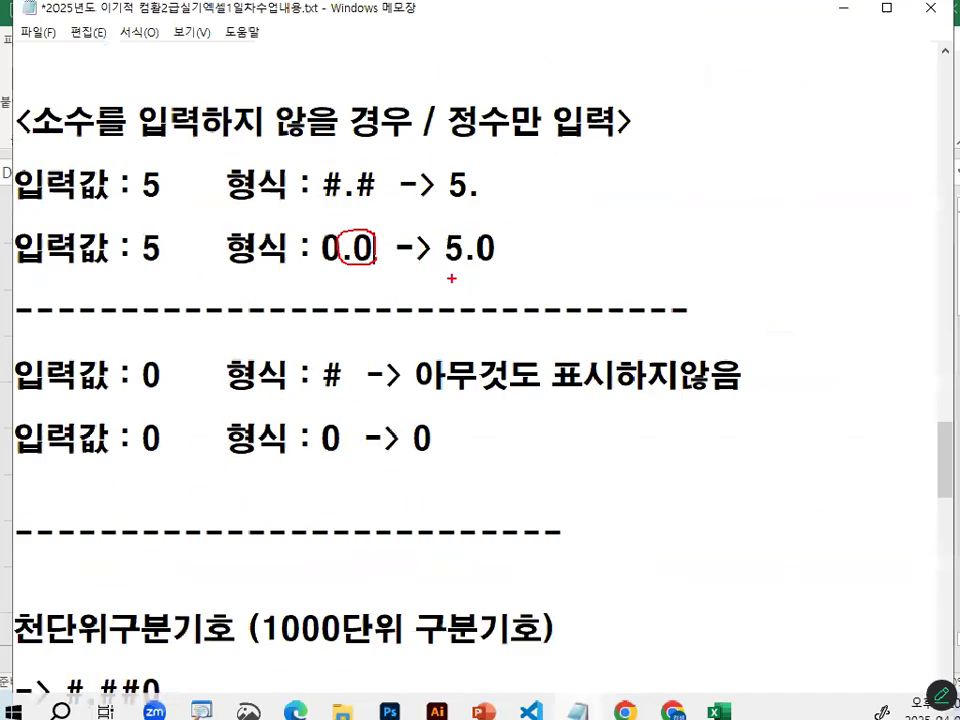
{"action": "left_click_drag", "start_coordinate": [353, 249], "coordinate": [366, 250]}
{"action": "left_click_drag", "start_coordinate": [474, 249], "coordinate": [506, 248]}
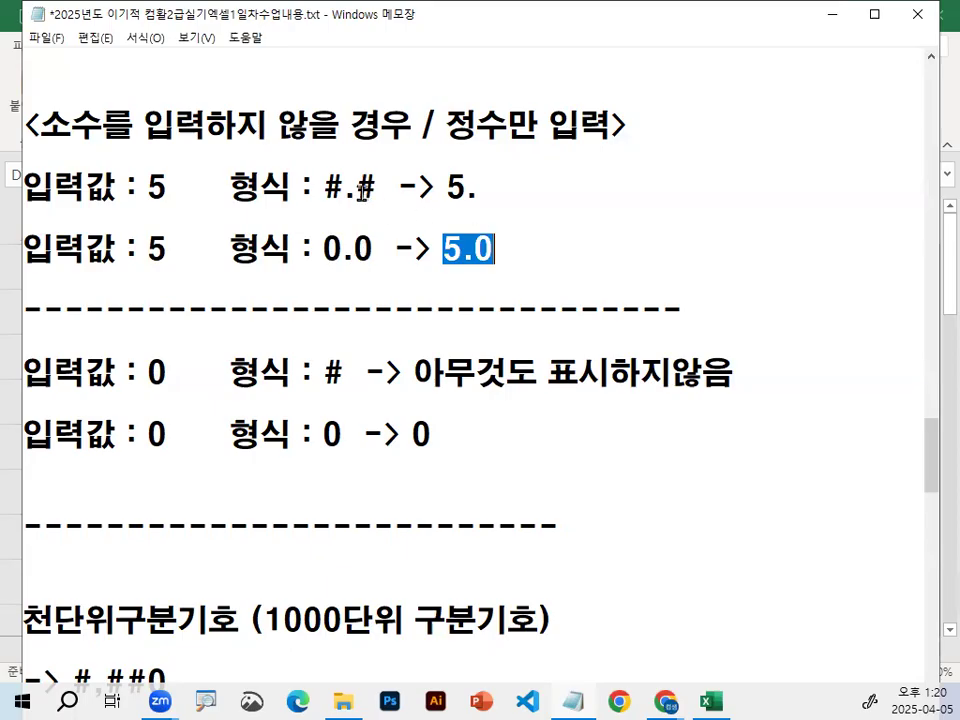
{"action": "left_click_drag", "start_coordinate": [362, 193], "coordinate": [378, 190]}
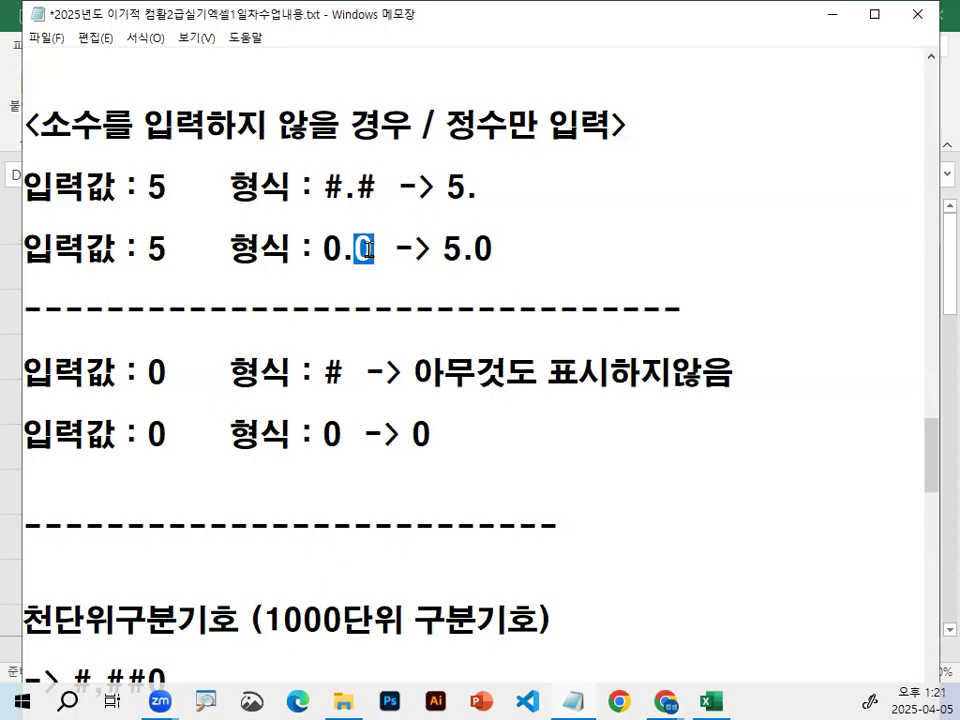
- Review the new integer-only heading against the rule for empty or 0 values, highlighting the key words and the #.# example
{"action": "left_click_drag", "start_coordinate": [446, 124], "coordinate": [600, 125]}
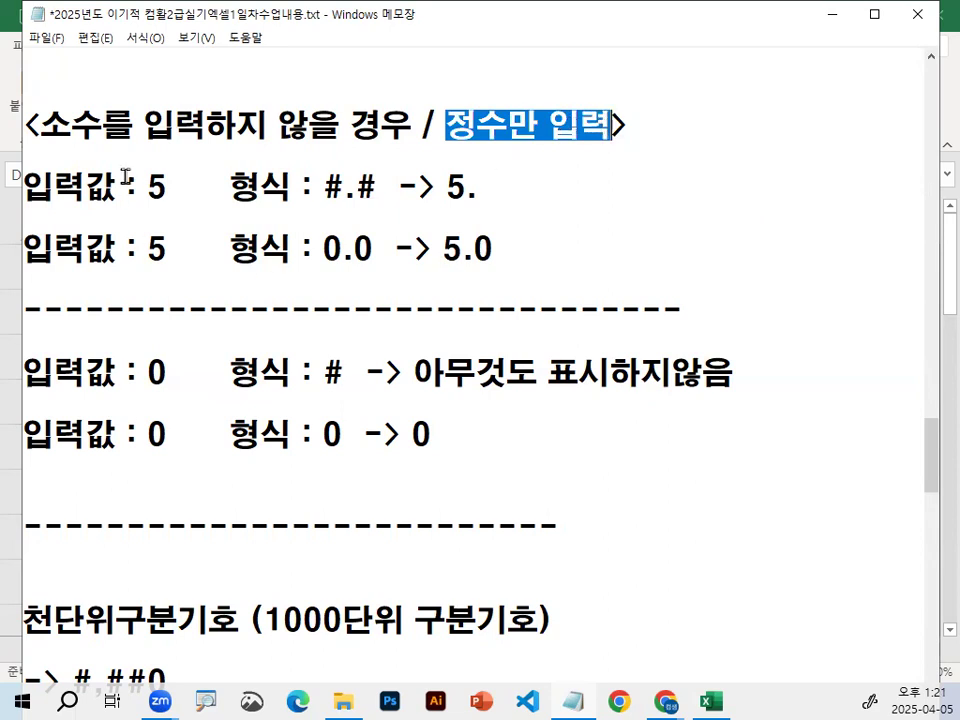
{"action": "left_click_drag", "start_coordinate": [32, 124], "coordinate": [378, 124]}
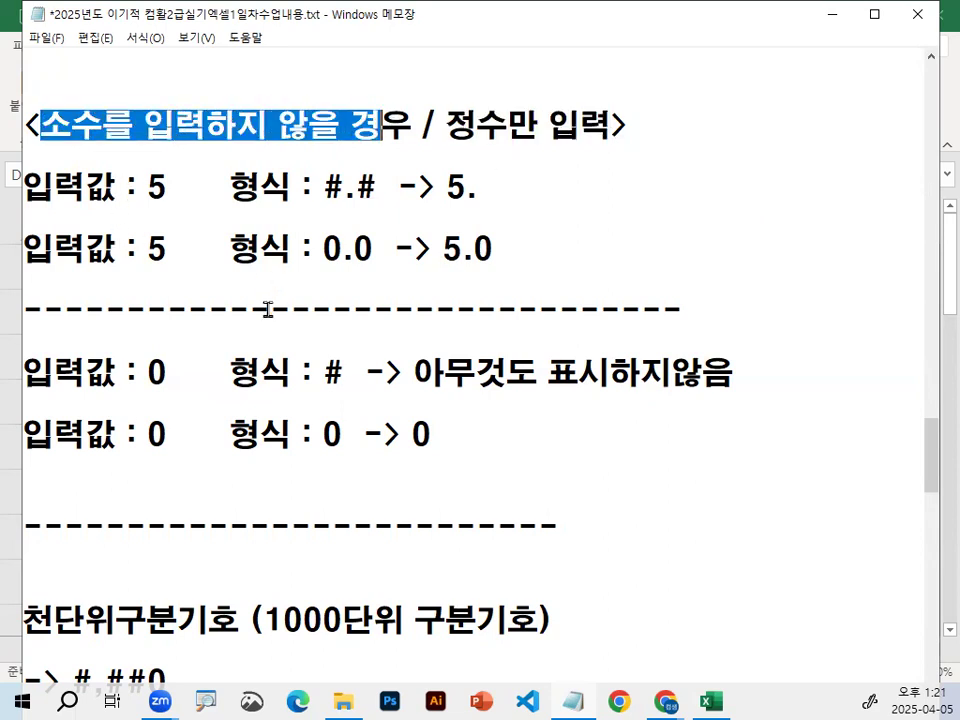
{"action": "scroll", "coordinate": [264, 311], "scroll_direction": "up", "scroll_amount": 1}
{"action": "left_click", "coordinate": [38, 92]}
{"action": "left_click_drag", "start_coordinate": [40, 92], "coordinate": [268, 92]}
{"action": "left_click_drag", "start_coordinate": [43, 310], "coordinate": [210, 310]}
{"action": "left_click_drag", "start_coordinate": [308, 310], "coordinate": [401, 310]}
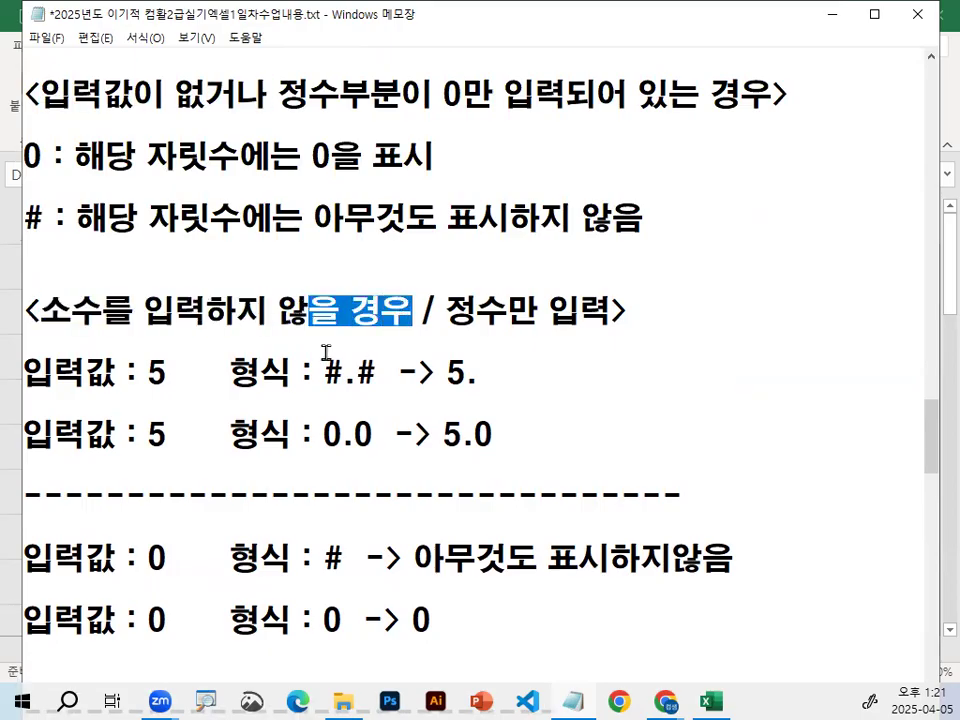
{"action": "scroll", "coordinate": [336, 372], "scroll_direction": "down", "scroll_amount": 1}
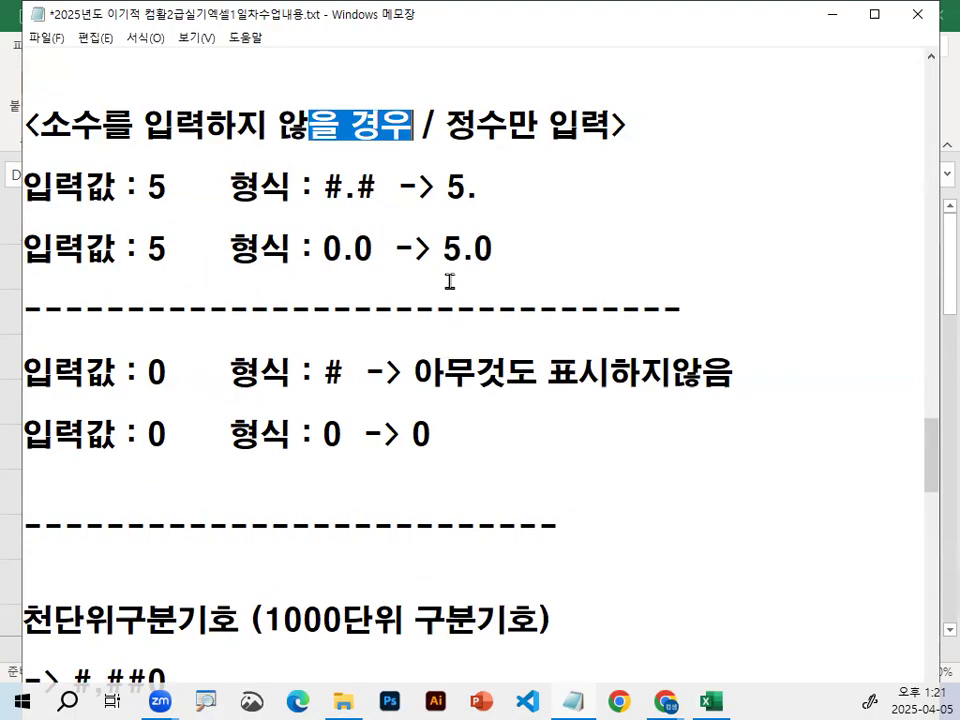
{"action": "double_click", "coordinate": [366, 187]}
{"action": "left_click", "coordinate": [484, 187]}
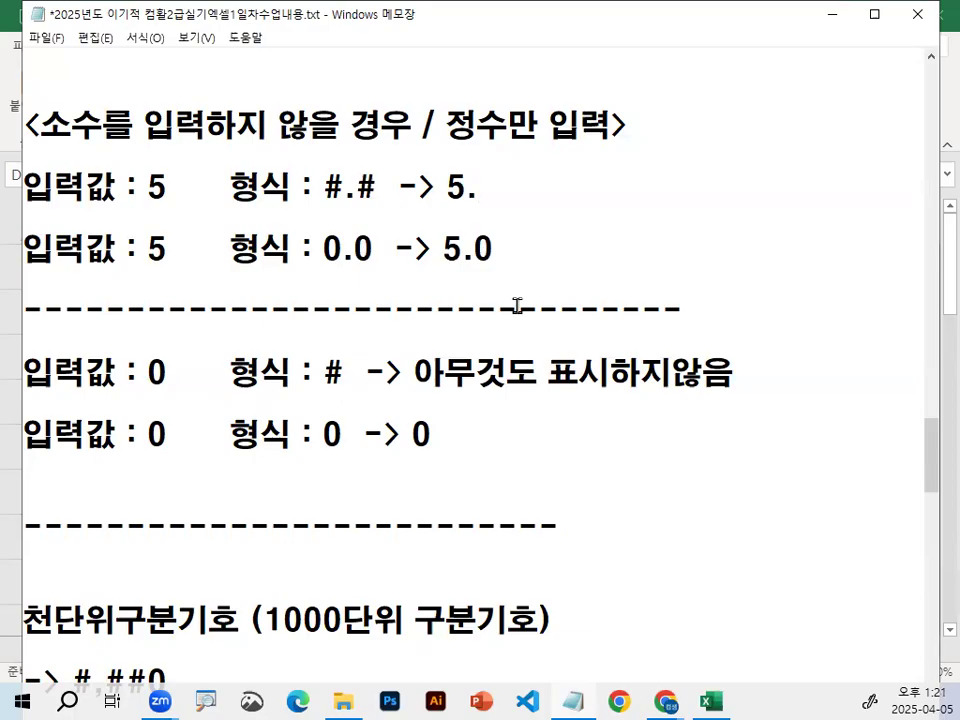
- Add the heading "<0만 입력된 셀>" below the dashed line, above the two examples with input value 0
{"action": "left_click", "coordinate": [244, 309]}
{"action": "key", "text": "End"}
{"action": "key", "text": "Return"}
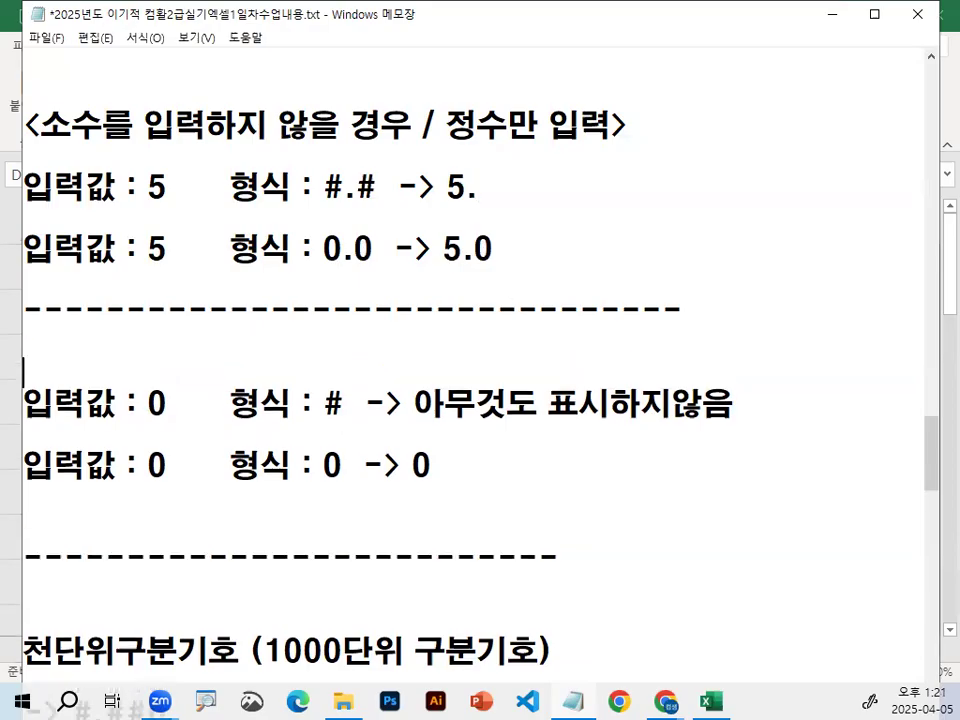
{"action": "type", "text": "<0"}
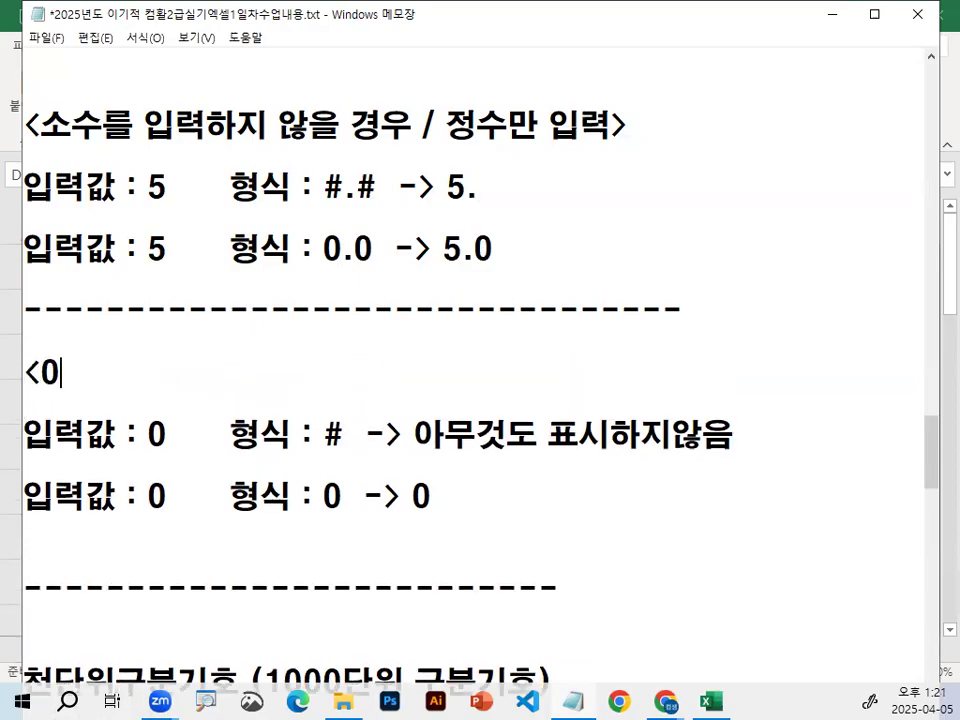
{"action": "type", "text": "만 입력"}
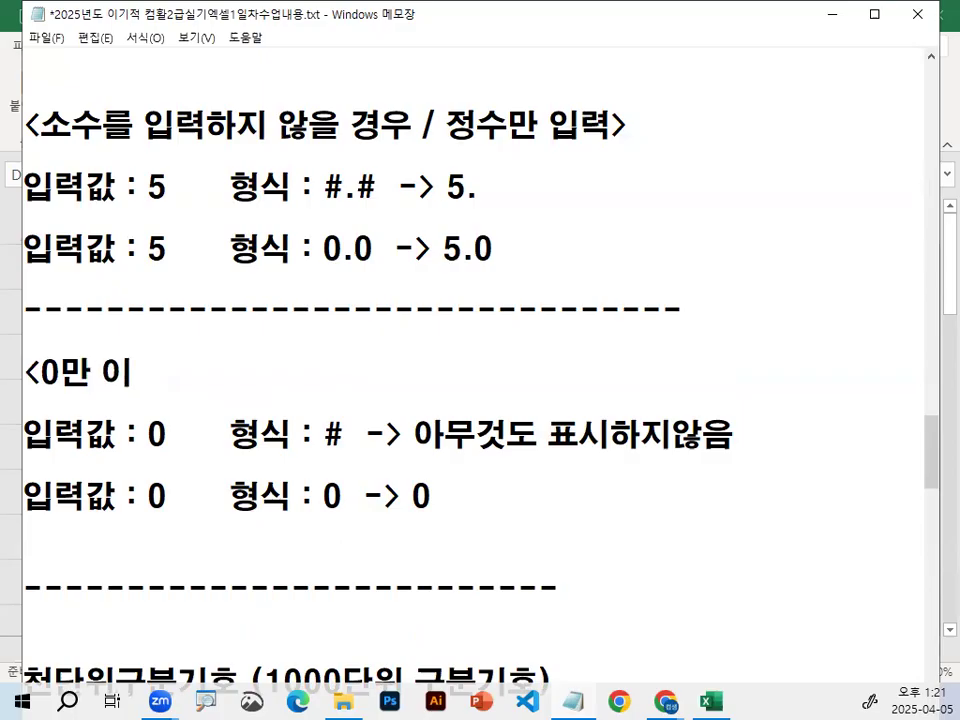
{"action": "type", "text": "된 서"}
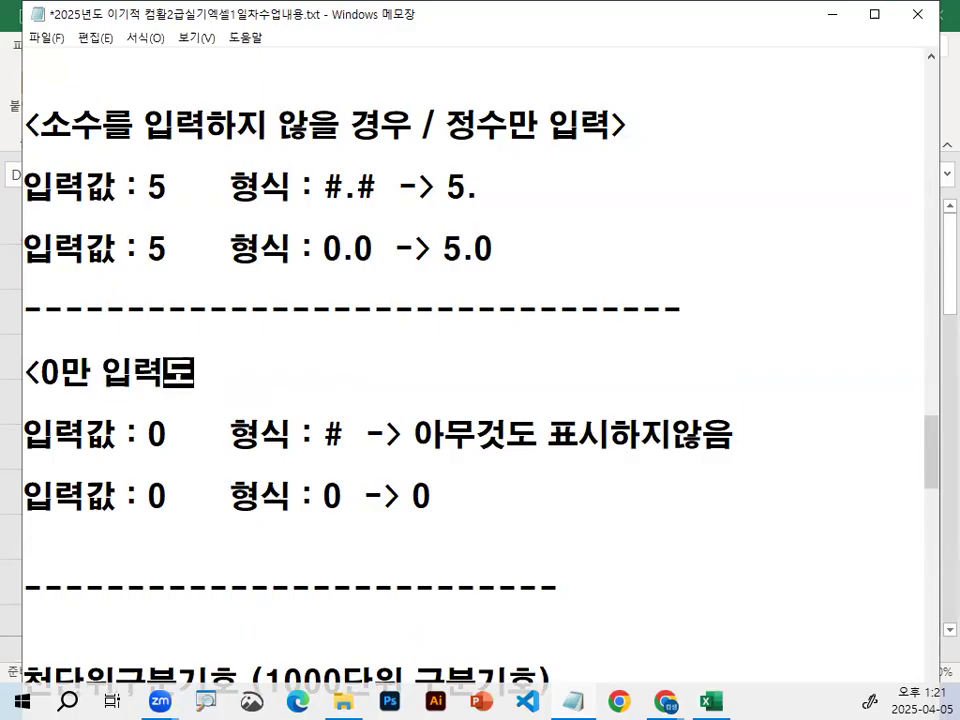
{"action": "type", "text": "ㅣㄹ"}
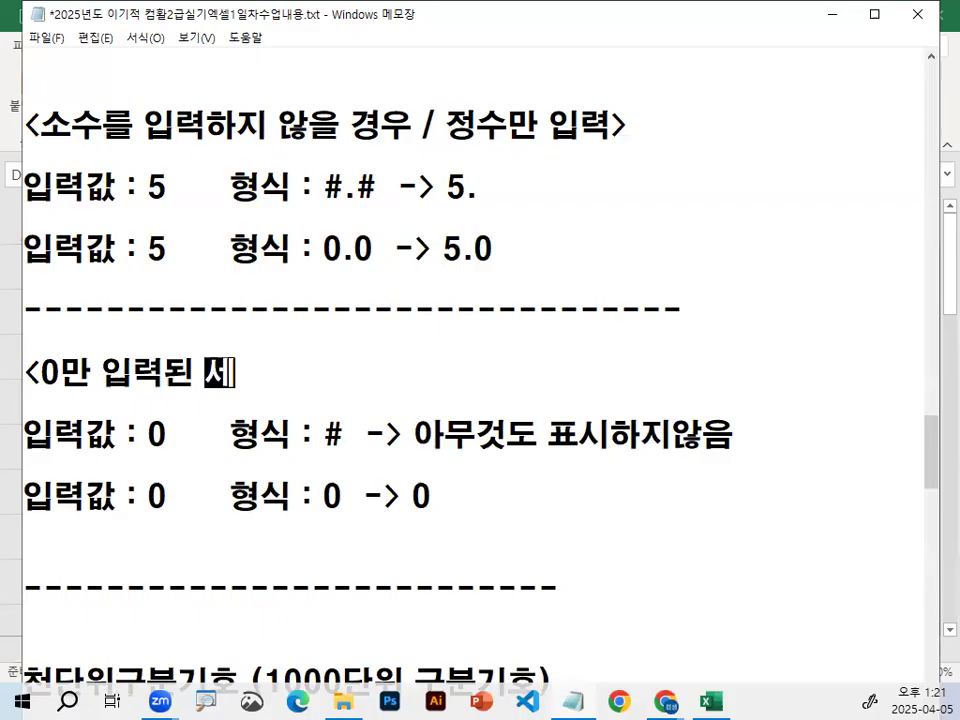
{"action": "type", "text": "ㅇ"}
{"action": "key", "text": "BackSpace"}
{"action": "type", "text": ">"}
{"action": "key", "text": "Home"}
{"action": "key", "text": "Down"}
{"action": "key", "text": "Down"}
{"action": "key", "text": "Down"}
{"action": "key", "text": "Down"}
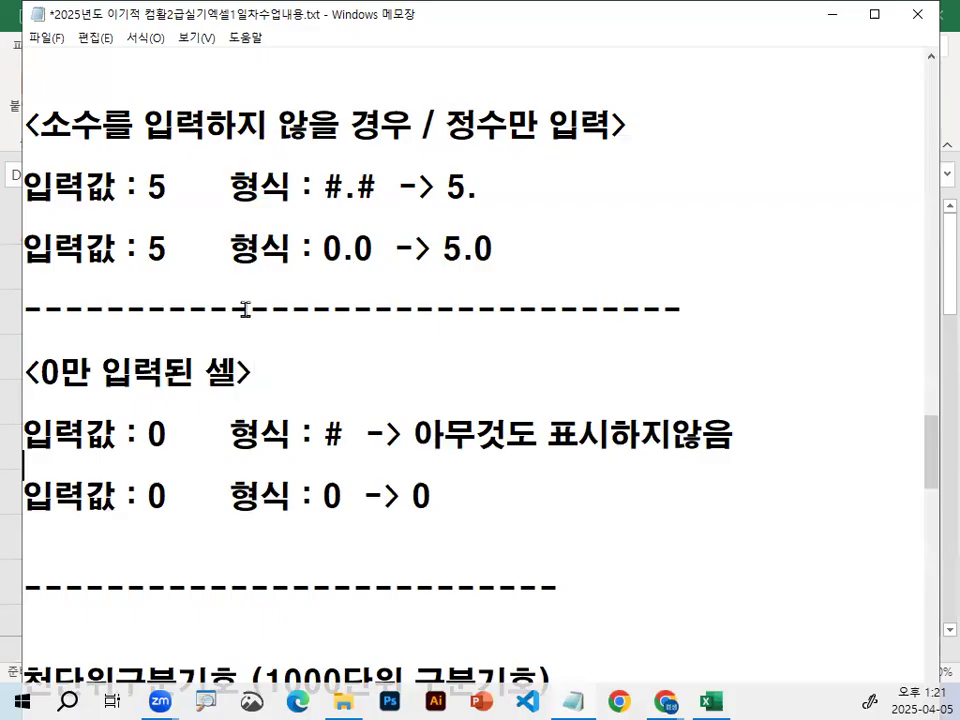
- Review the example with input value 0 and format #, highlighting the input value and the described result
{"action": "scroll", "coordinate": [245, 309], "scroll_direction": "down", "scroll_amount": 3}
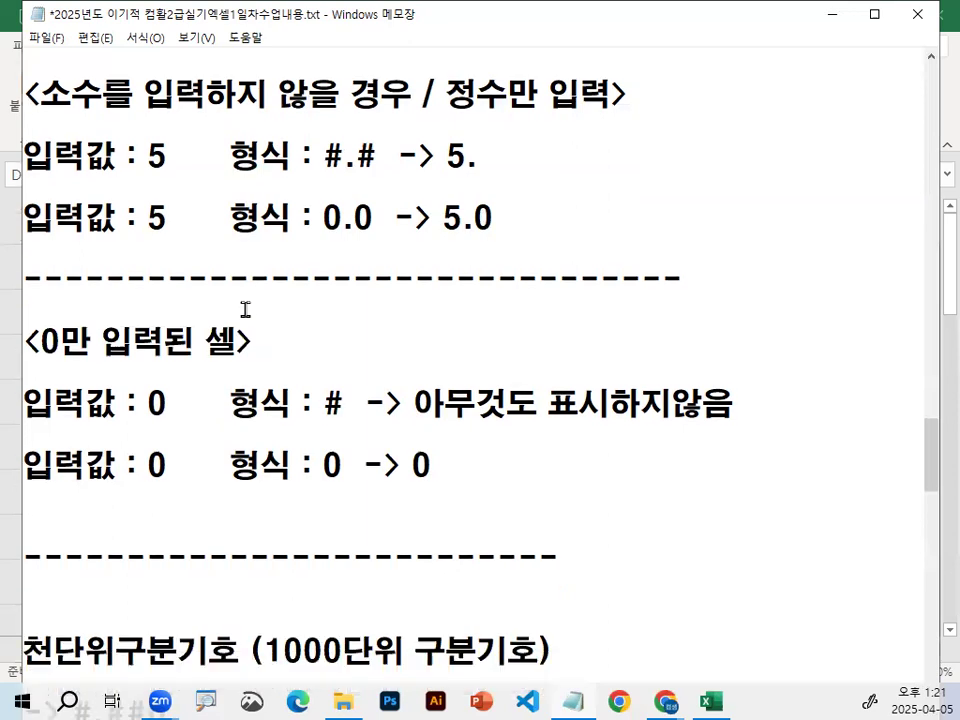
{"action": "double_click", "coordinate": [250, 279]}
{"action": "double_click", "coordinate": [330, 279]}
{"action": "double_click", "coordinate": [160, 279]}
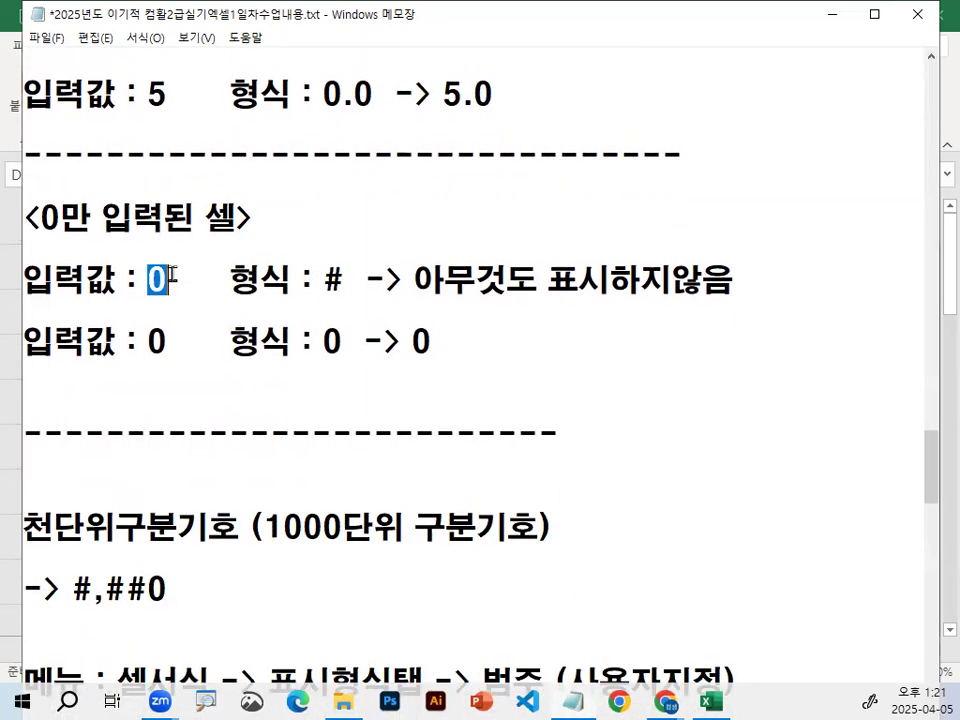
{"action": "left_click_drag", "start_coordinate": [413, 279], "coordinate": [735, 279]}
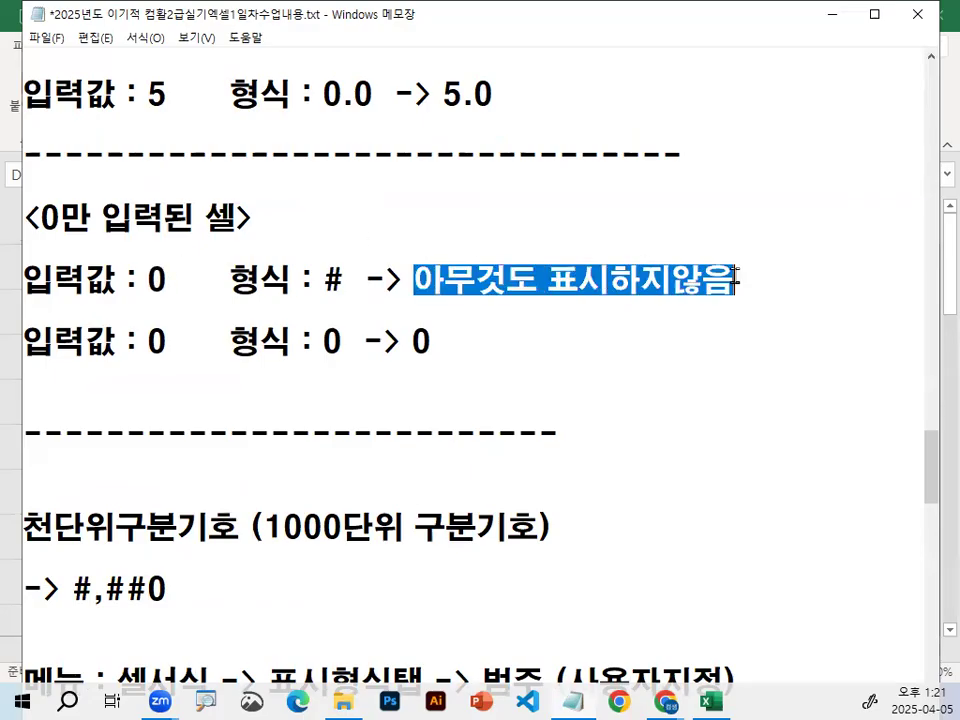
- Review the example with input value 0 and format 0, highlighting its input value, format and result
{"action": "double_click", "coordinate": [154, 341]}
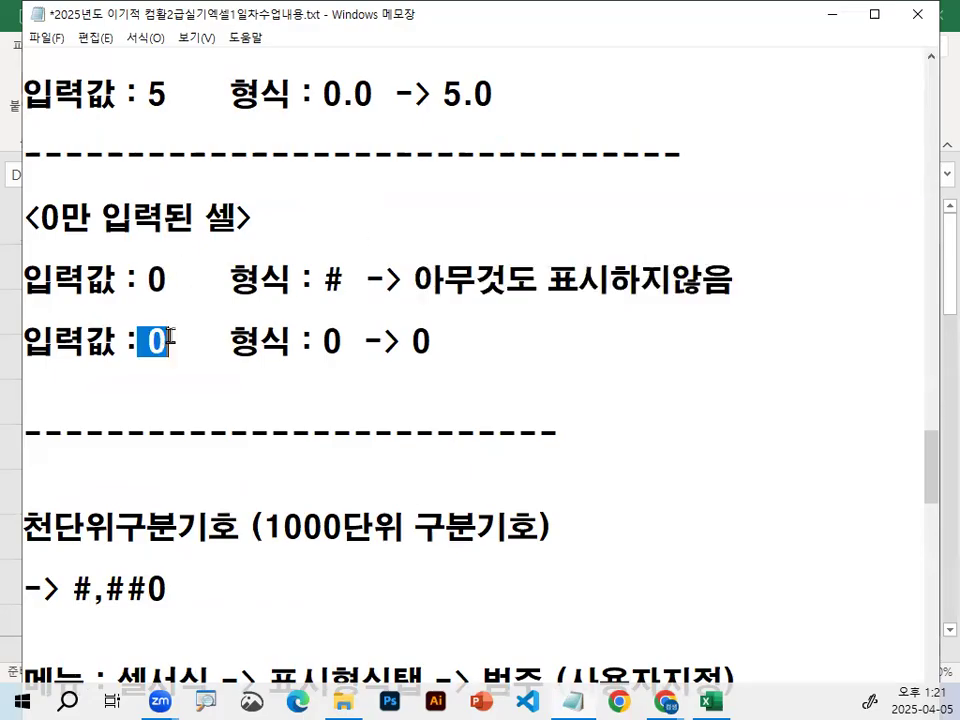
{"action": "double_click", "coordinate": [330, 341]}
{"action": "double_click", "coordinate": [422, 341]}
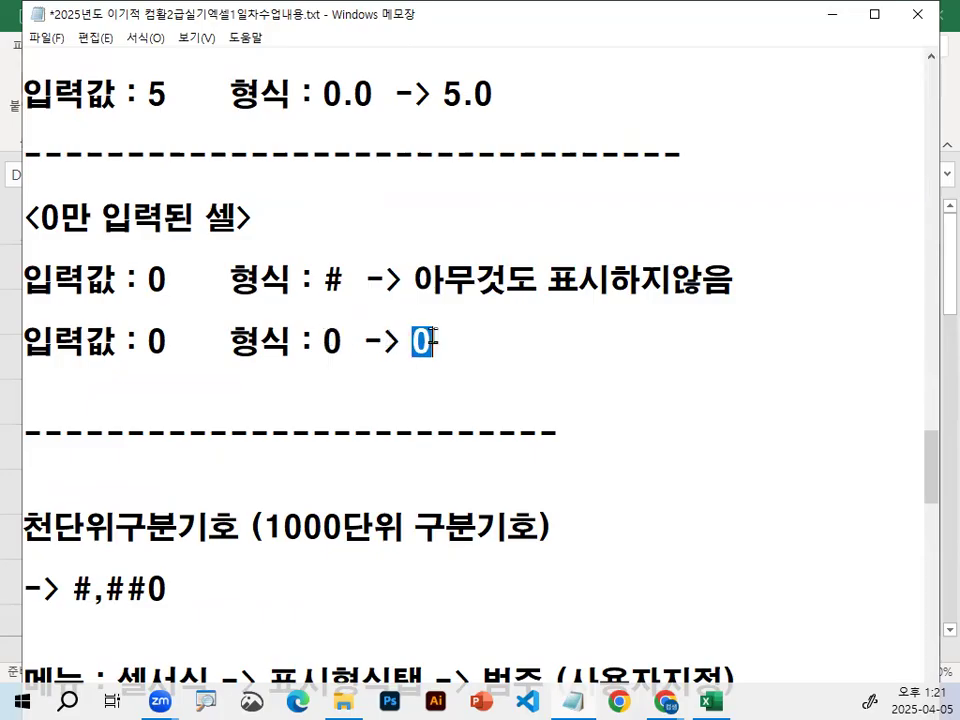
{"action": "left_click", "coordinate": [432, 338]}
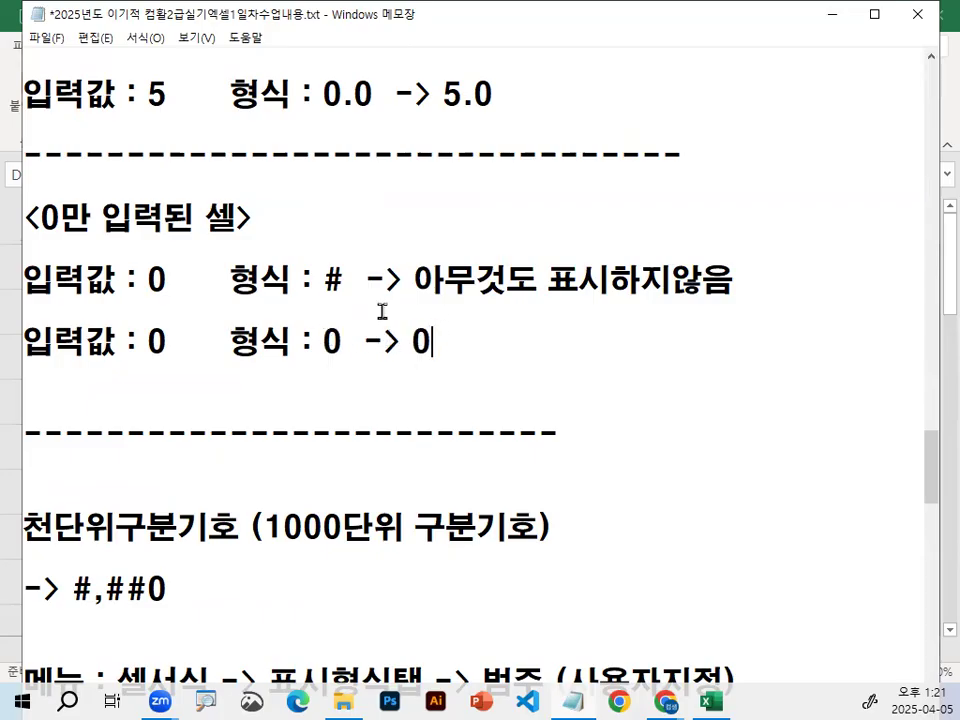
- Switch to the Excel workbook and enter the heading 순번 in F35, with the numbers 1 and 2 in F36 and F37
{"action": "left_click", "coordinate": [840, 20]}
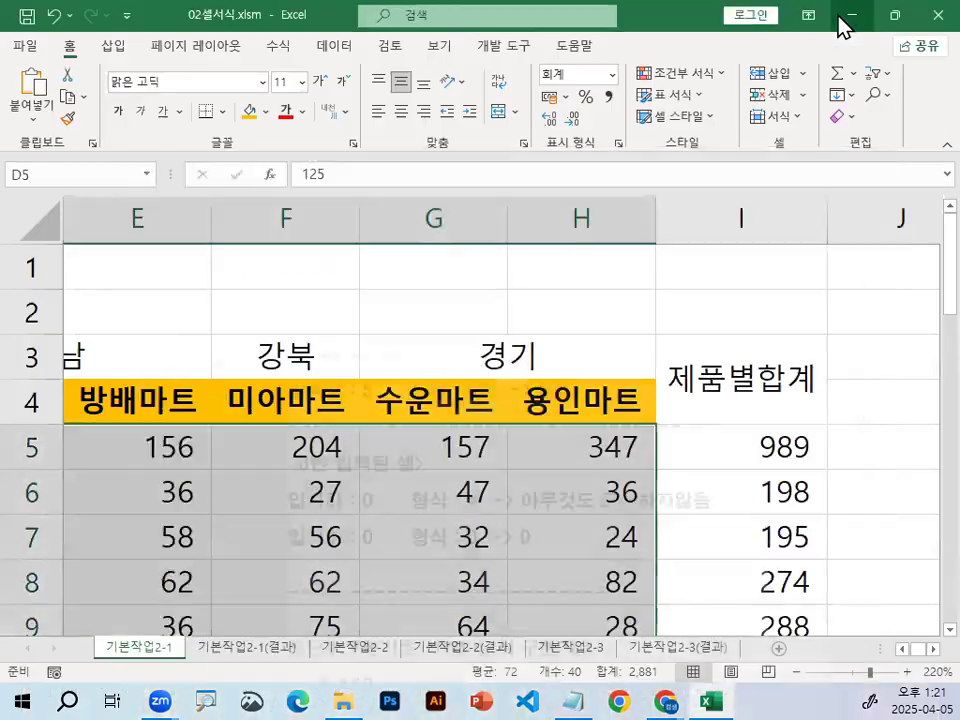
{"action": "left_click", "coordinate": [657, 323]}
{"action": "scroll", "coordinate": [679, 315], "scroll_direction": "down", "scroll_amount": 11}
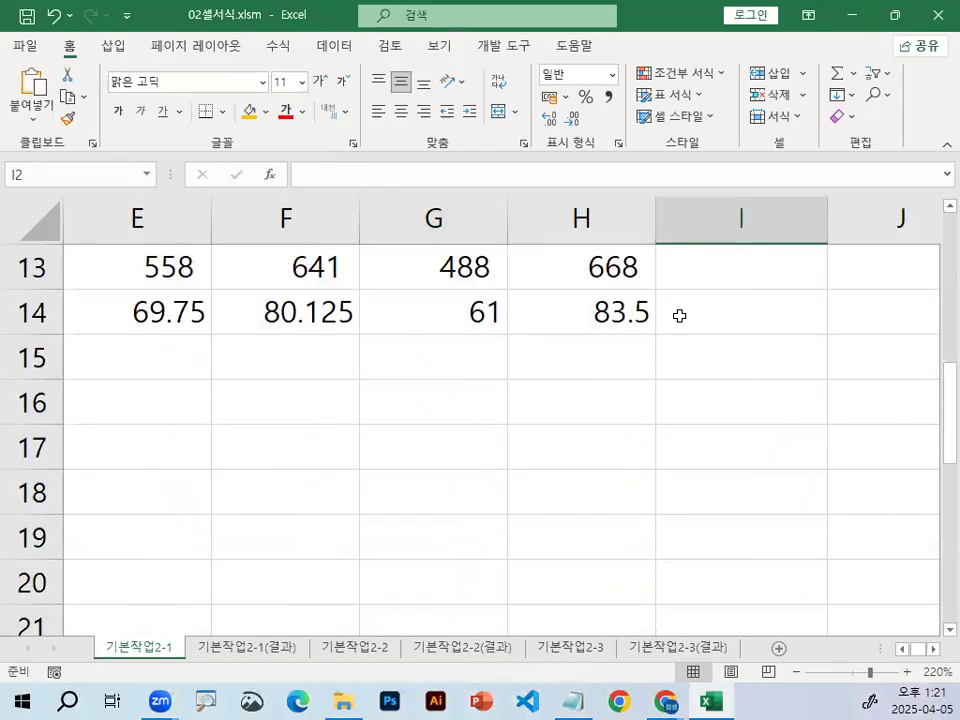
{"action": "left_click", "coordinate": [262, 313]}
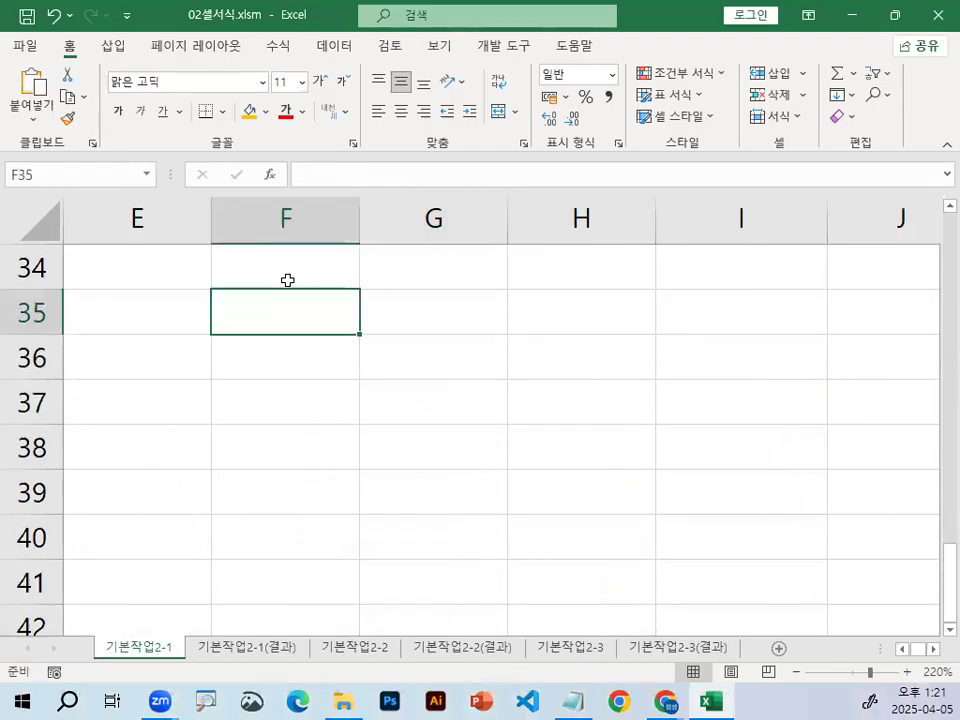
{"action": "type", "text": "ㅅ"}
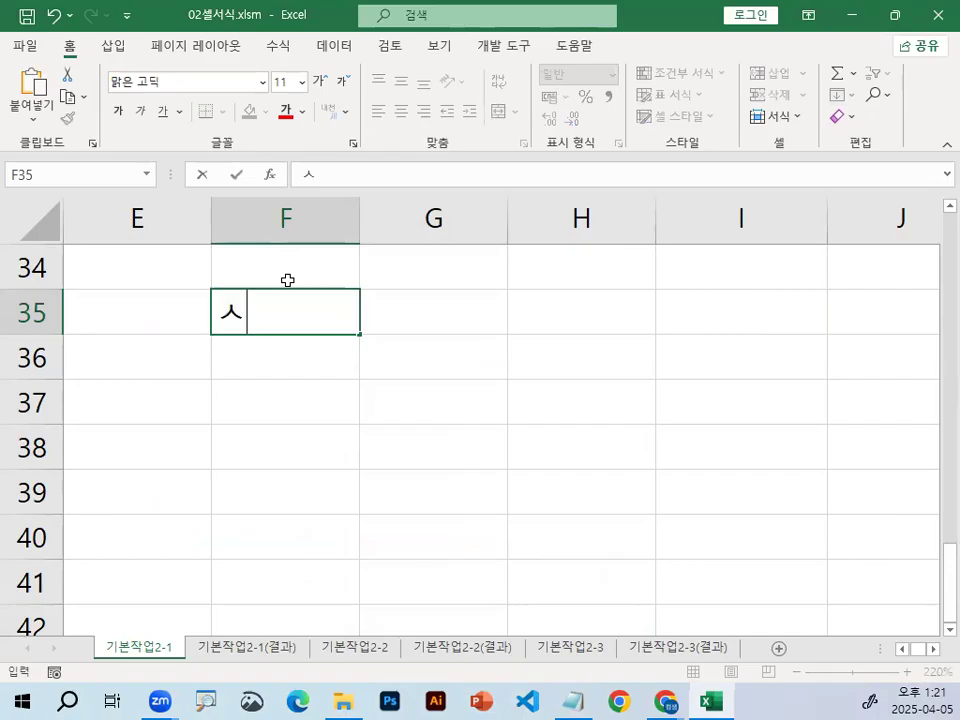
{"action": "type", "text": "ㅜㄴㅂㅓㄴ"}
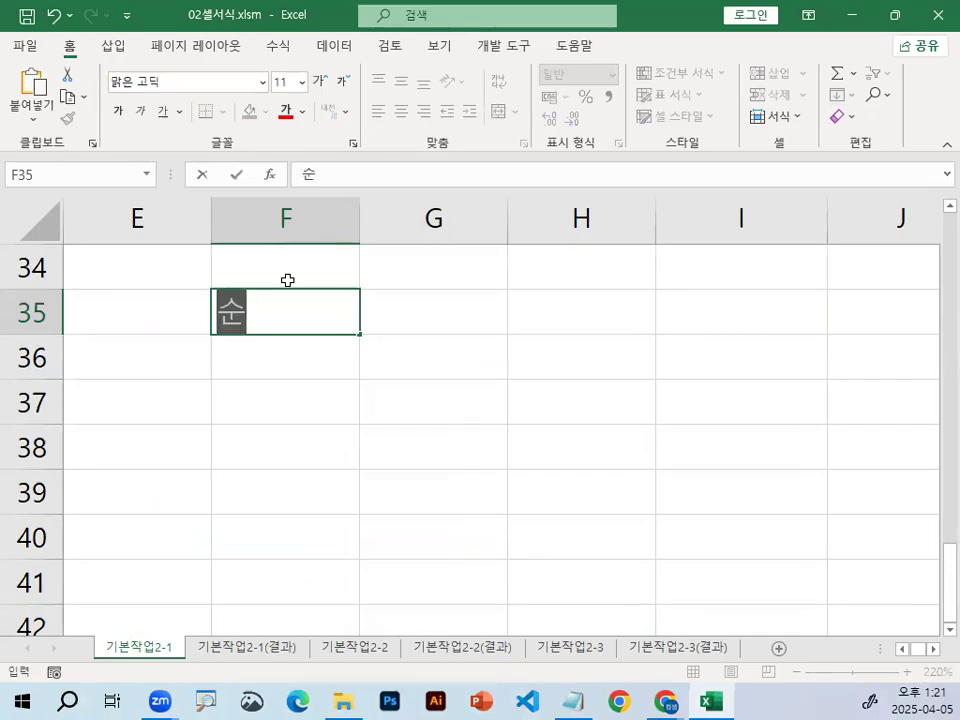
{"action": "key", "text": "Return"}
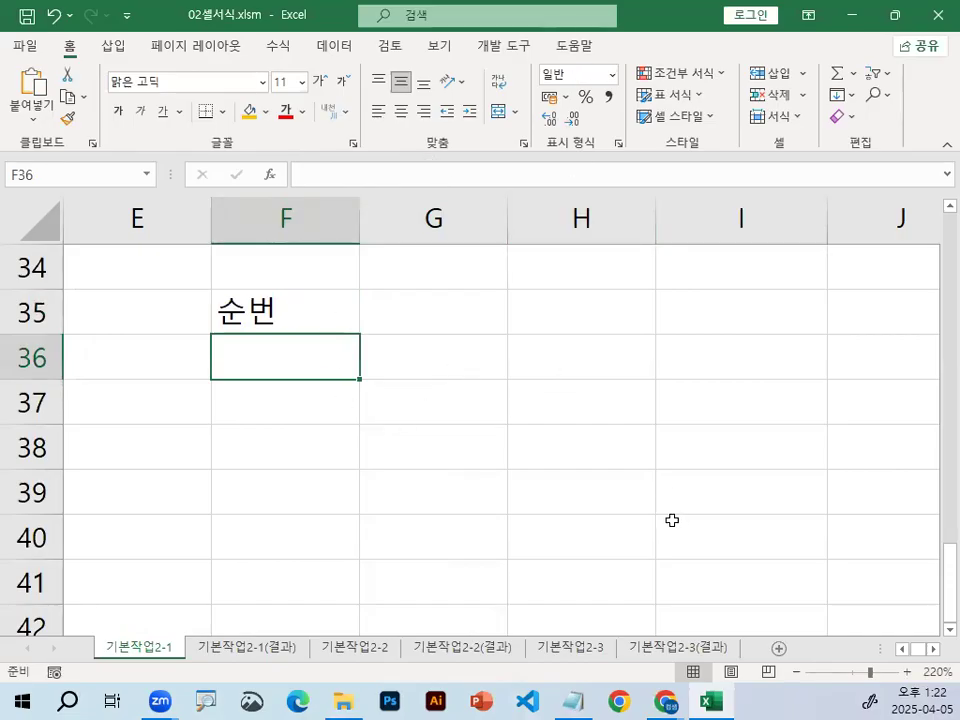
{"action": "type", "text": "1"}
{"action": "key", "text": "Return"}
{"action": "type", "text": "2"}
{"action": "key", "text": "Return"}
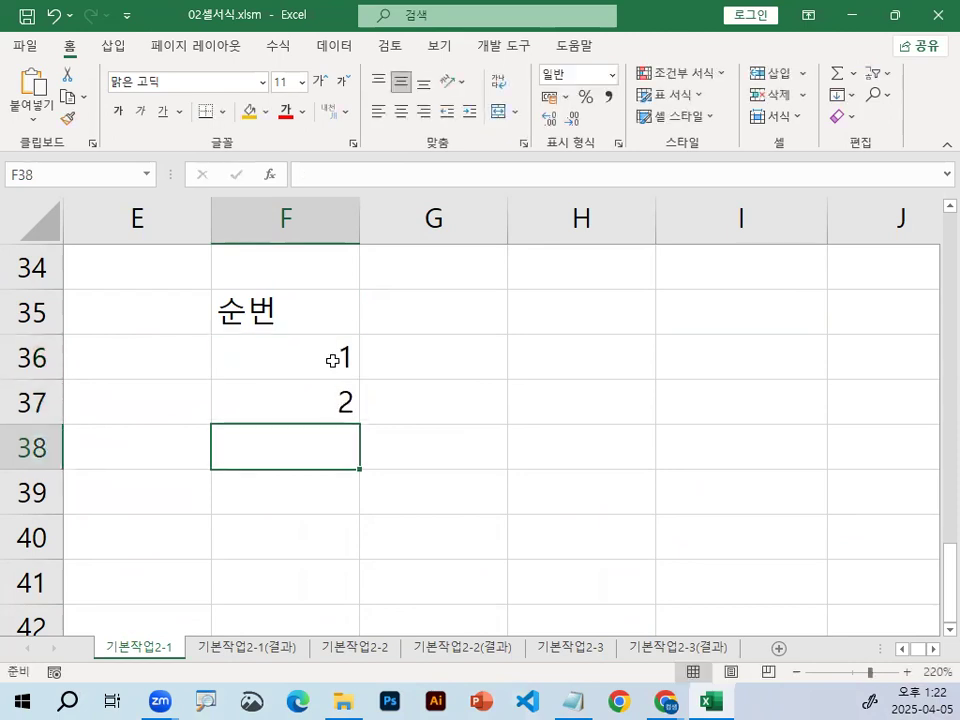
- Try to replace the number in F36 with 001 entered as a plain number
{"action": "key", "text": "Up"}
{"action": "left_click", "coordinate": [329, 364]}
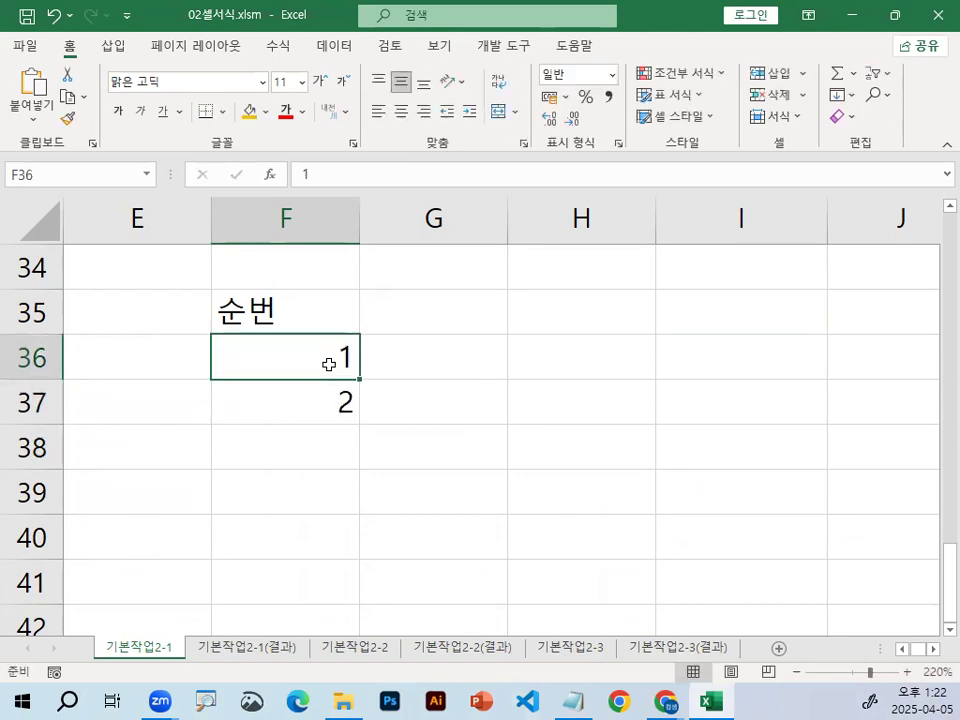
{"action": "type", "text": "001"}
{"action": "key", "text": "Return"}
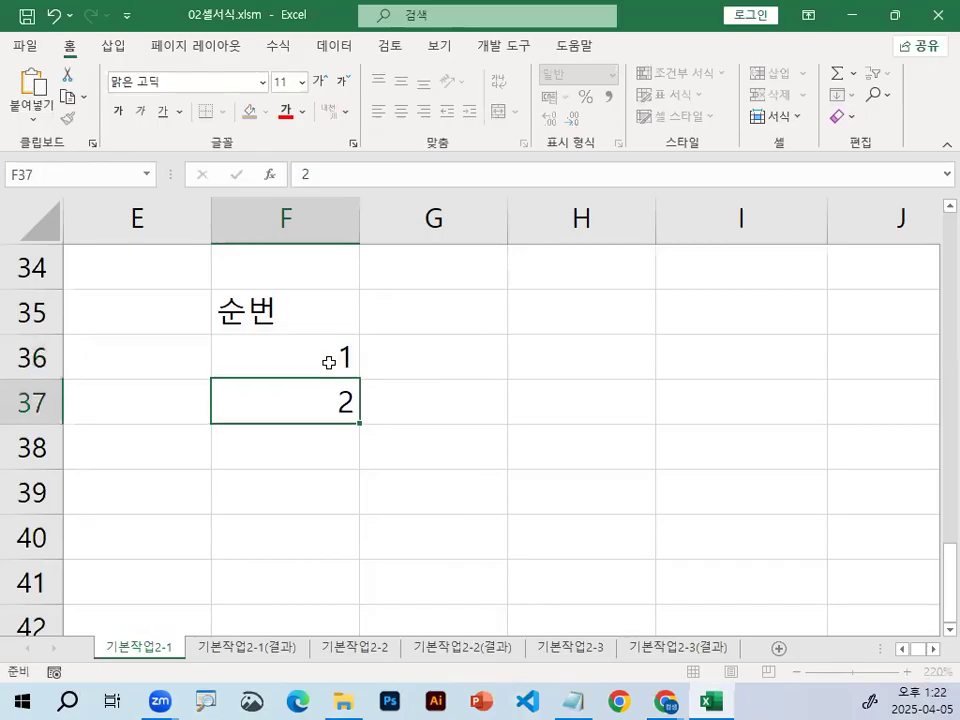
{"action": "left_click", "coordinate": [314, 329]}
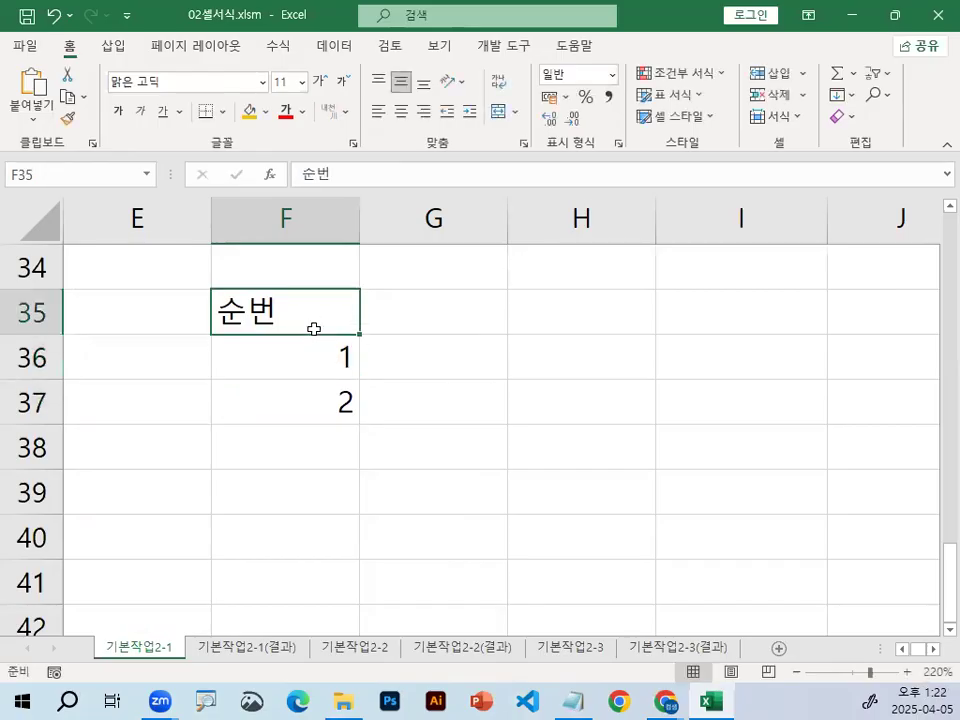
{"action": "type", "text": "001"}
{"action": "key", "text": "Return"}
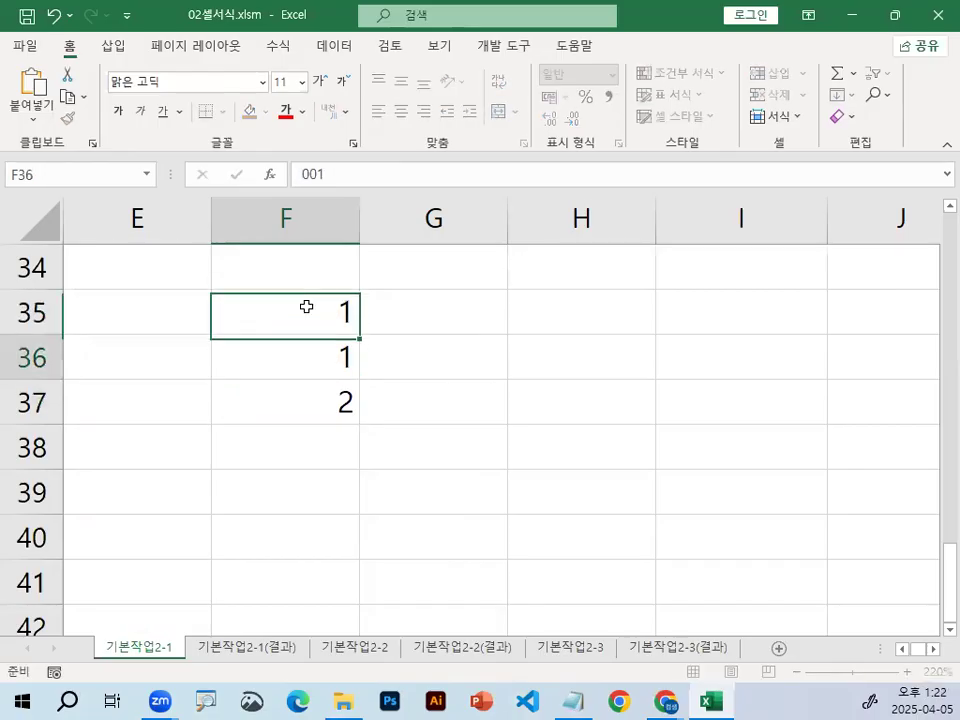
{"action": "key", "text": "ctrl+z"}
- Enter 001 again in F36 and, before committing it, circle the digits, the heading 순번 and the numbers below it
{"action": "key", "text": "Return"}
{"action": "type", "text": "001"}
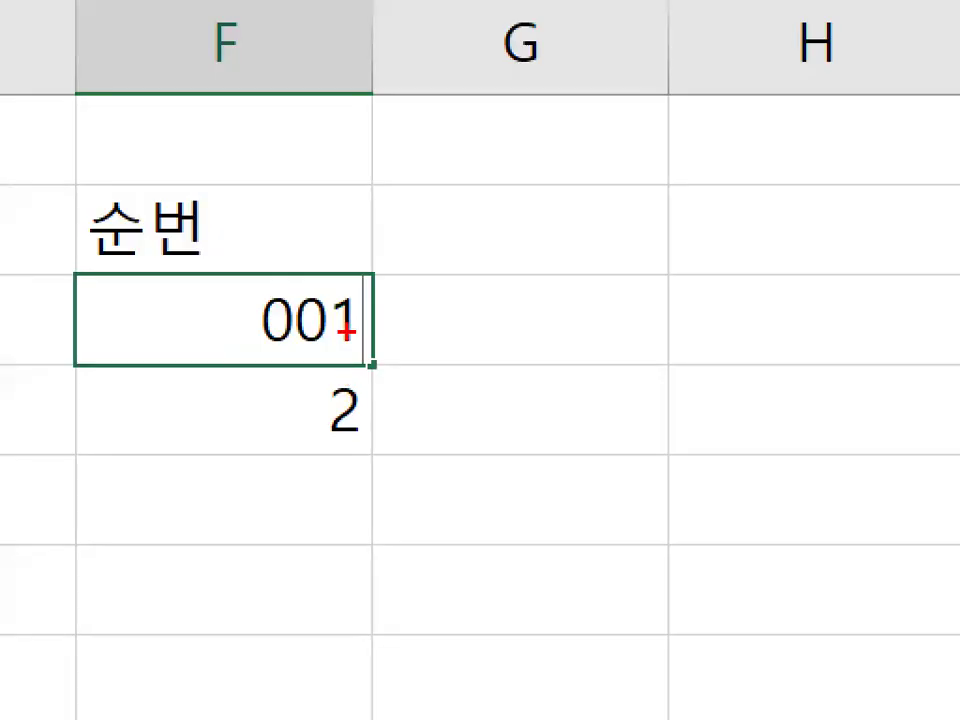
{"action": "left_click_drag", "start_coordinate": [345, 361], "coordinate": [348, 367]}
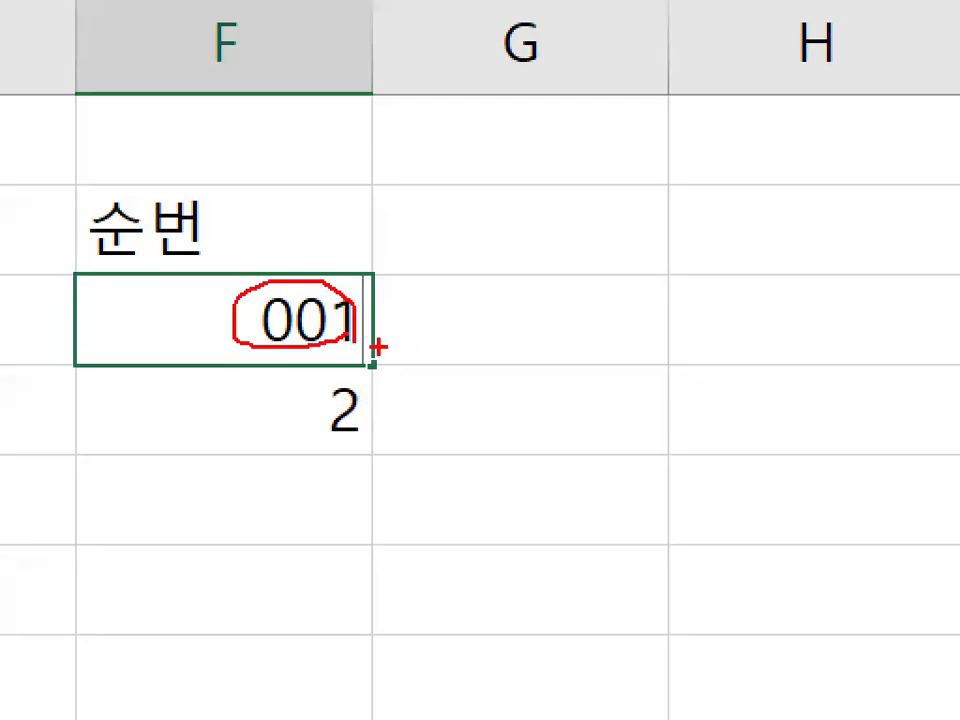
{"action": "mouse_move", "coordinate": [204, 238]}
{"action": "left_mouse_down"}
{"action": "mouse_move", "coordinate": [182, 253]}
{"action": "mouse_move", "coordinate": [170, 190]}
{"action": "left_mouse_up"}
{"action": "mouse_move", "coordinate": [428, 405]}
{"action": "left_mouse_down"}
{"action": "mouse_move", "coordinate": [235, 330]}
{"action": "mouse_move", "coordinate": [422, 375]}
{"action": "left_mouse_up"}
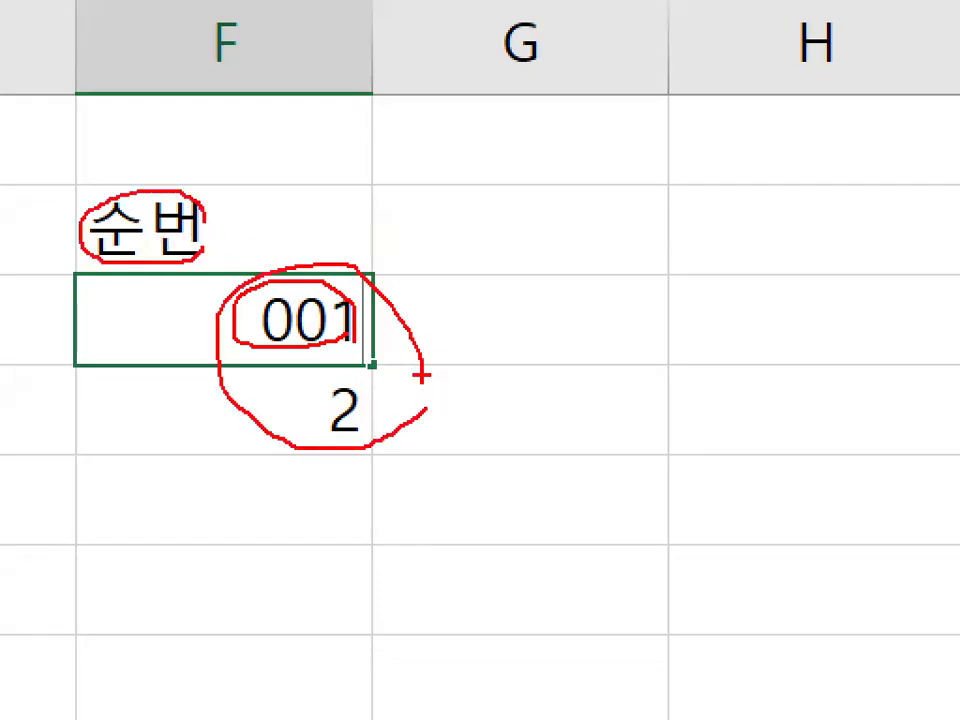
{"action": "key", "text": "Escape"}
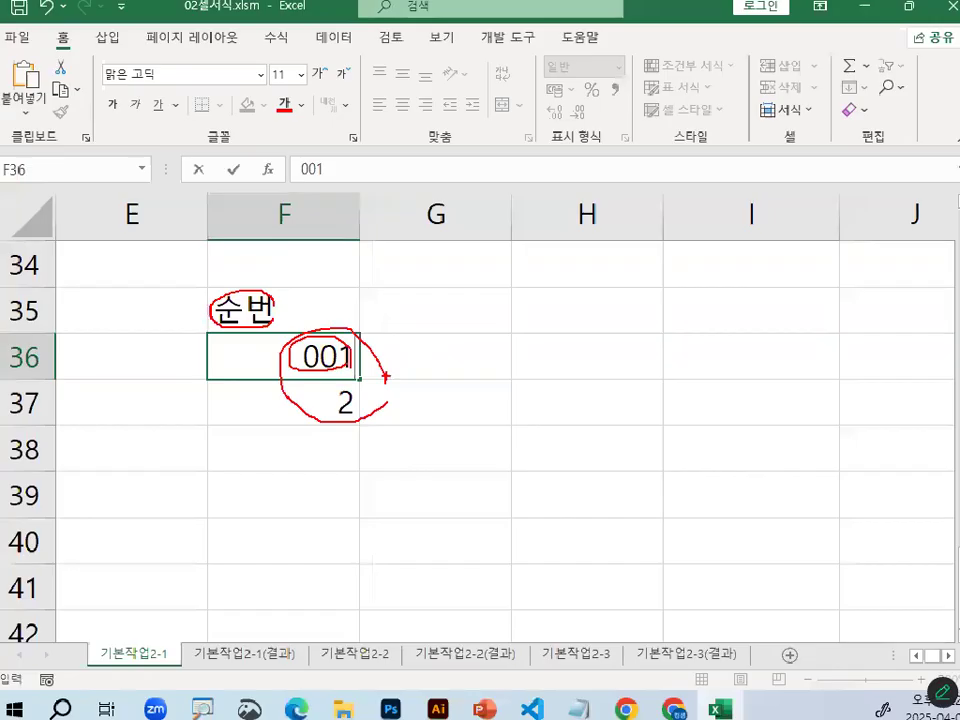
- Make the entry in F36 text by putting an apostrophe in front of it, as '001
{"action": "left_click", "coordinate": [304, 359]}
{"action": "type", "text": "'00"}
{"action": "key", "text": "Delete"}
{"action": "key", "text": "Delete"}
{"action": "key", "text": "Delete"}
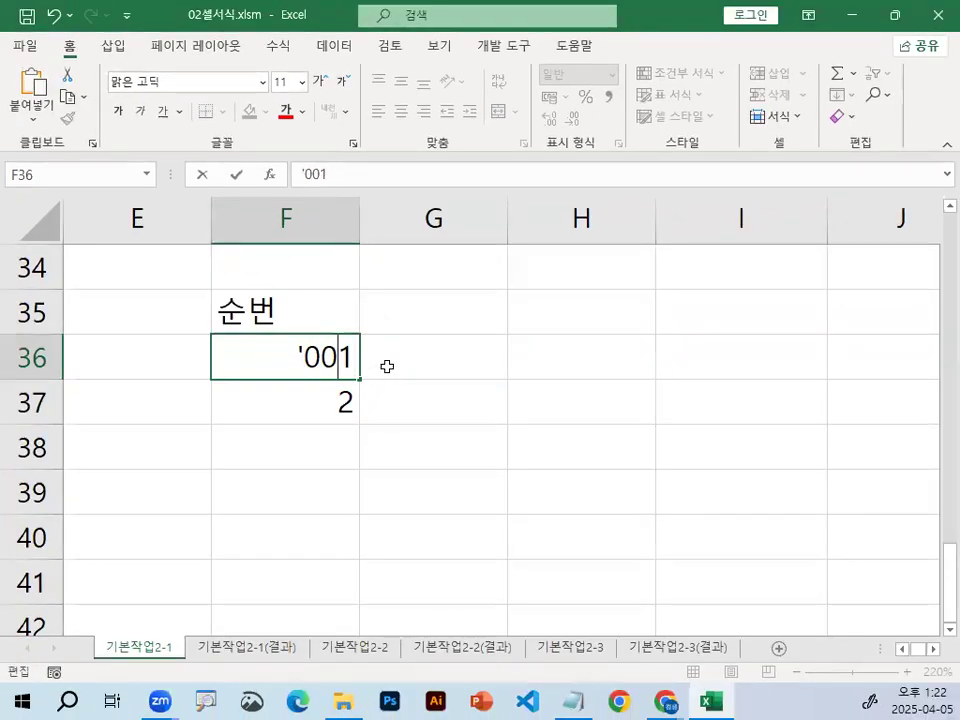
{"action": "type", "text": "1"}
{"action": "key", "text": "Return"}
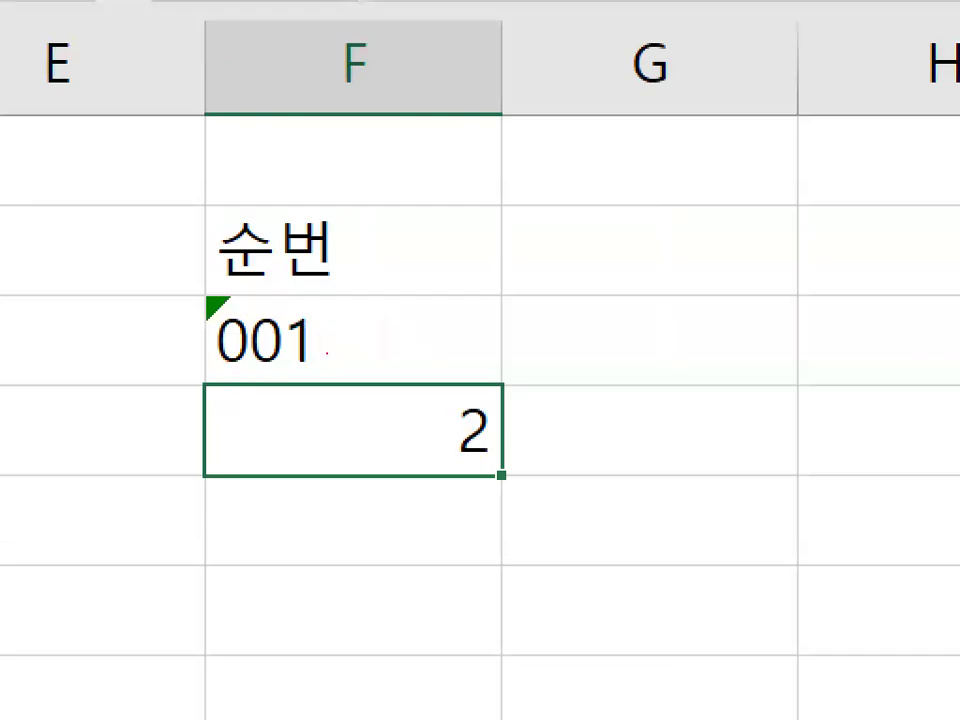
- Circle the text entry 001 in F36 to examine its leading zeros and alignment
{"action": "mouse_move", "coordinate": [271, 360]}
{"action": "left_mouse_down"}
{"action": "mouse_move", "coordinate": [204, 350]}
{"action": "mouse_move", "coordinate": [325, 345]}
{"action": "left_mouse_up"}
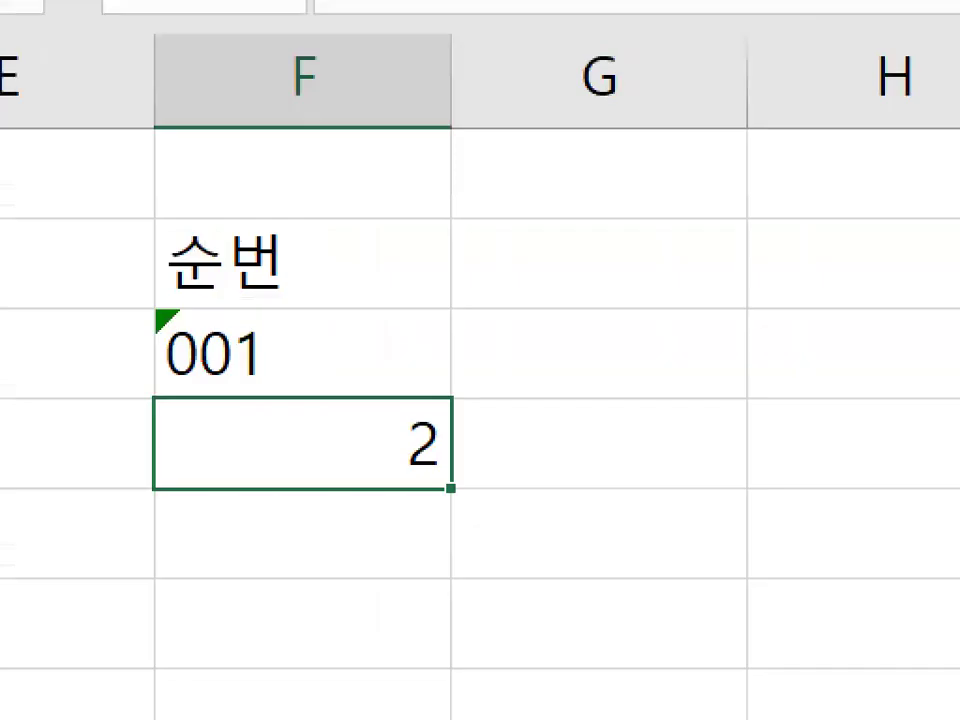
{"action": "mouse_move", "coordinate": [290, 372]}
{"action": "left_mouse_down"}
{"action": "mouse_move", "coordinate": [116, 313]}
{"action": "mouse_move", "coordinate": [306, 349]}
{"action": "left_mouse_up"}
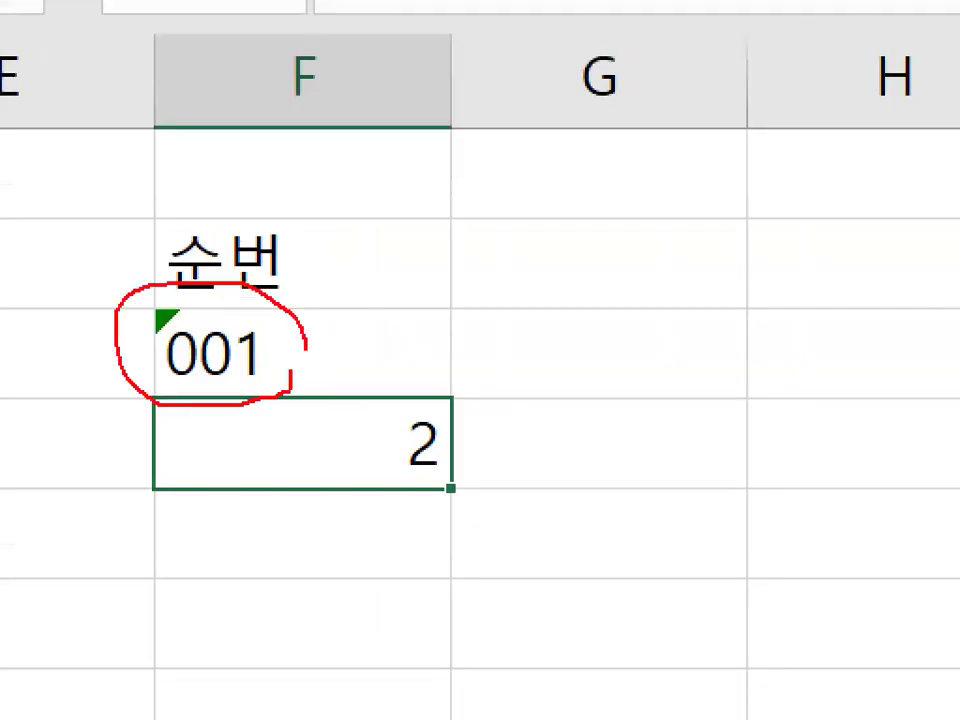
{"action": "key", "text": "Escape"}
{"action": "left_click", "coordinate": [845, 353]}
- Test the text value of F36 in a calculation with the formula =F36+10 in H37, and clear H37:H38
{"action": "left_click", "coordinate": [594, 385]}
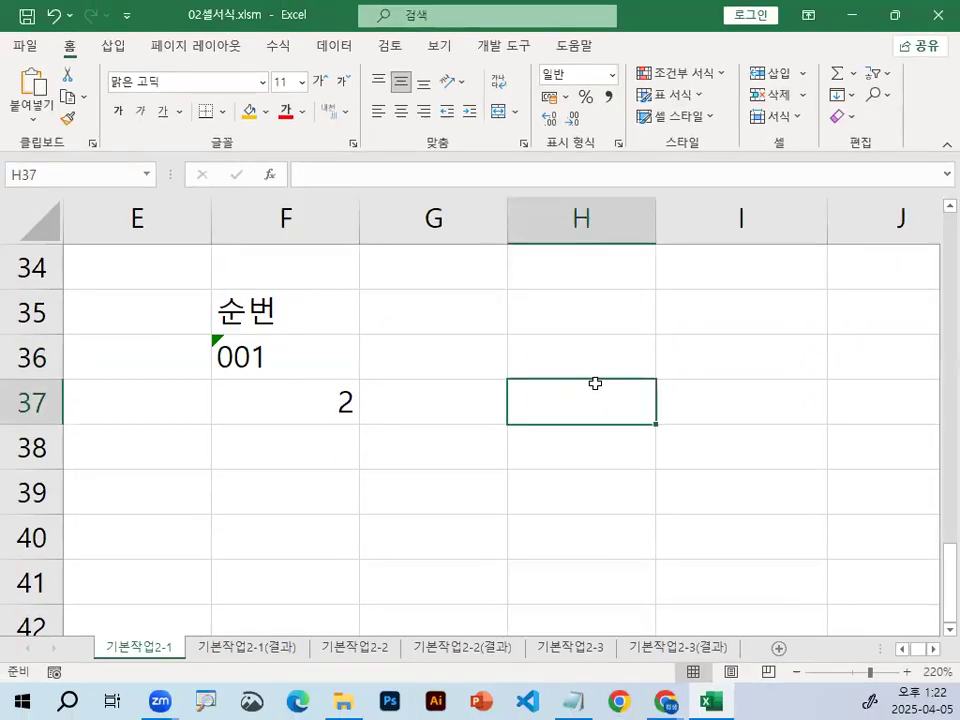
{"action": "type", "text": "="}
{"action": "left_click", "coordinate": [289, 352]}
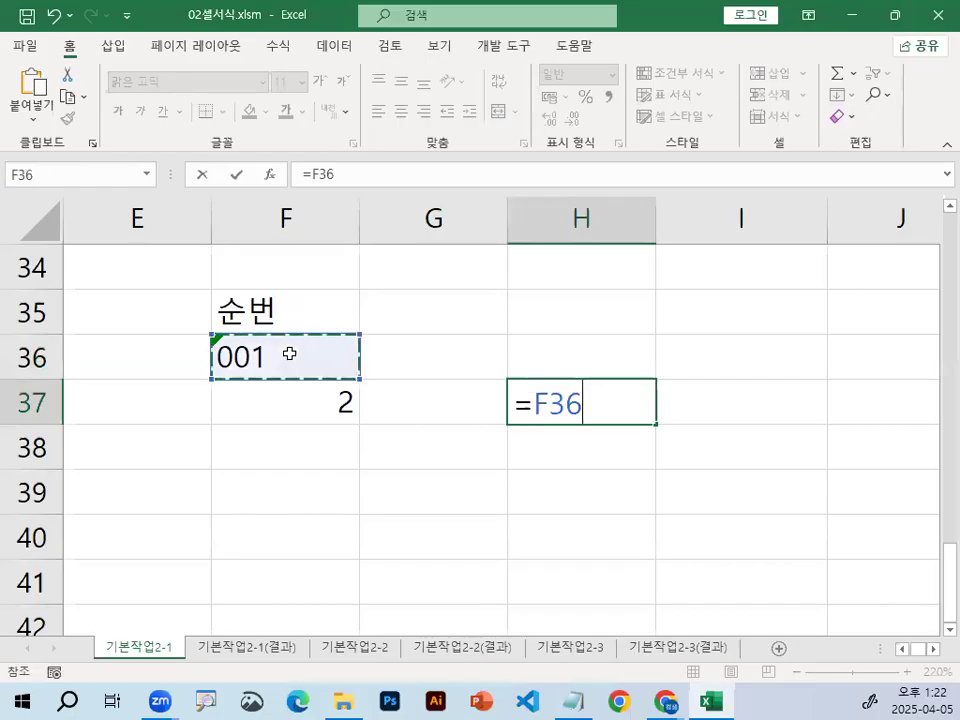
{"action": "type", "text": "+10"}
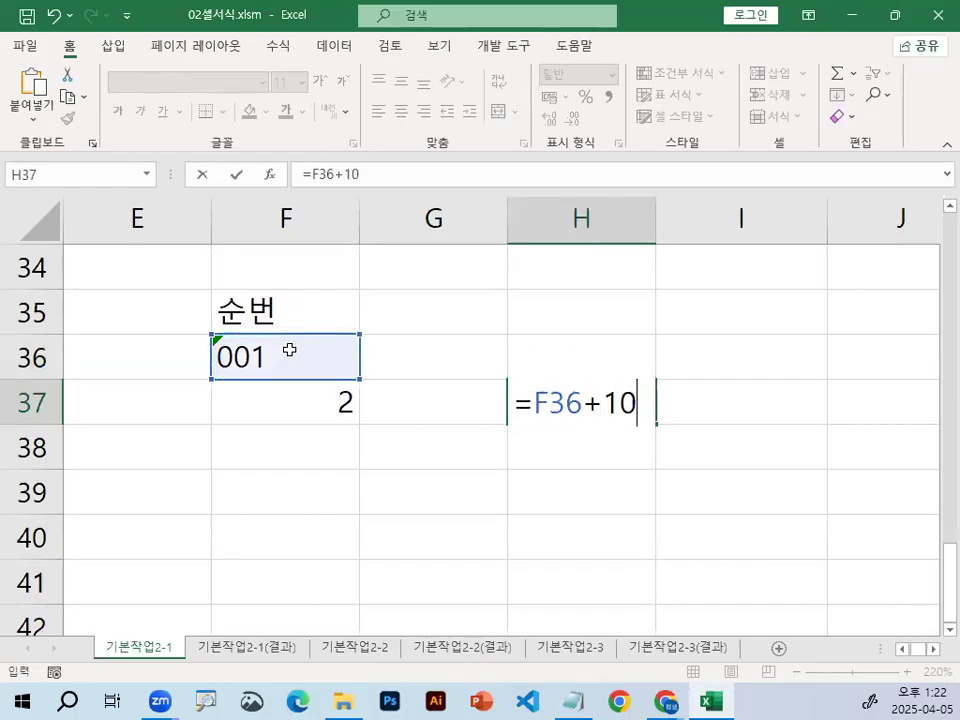
{"action": "key", "text": "Return"}
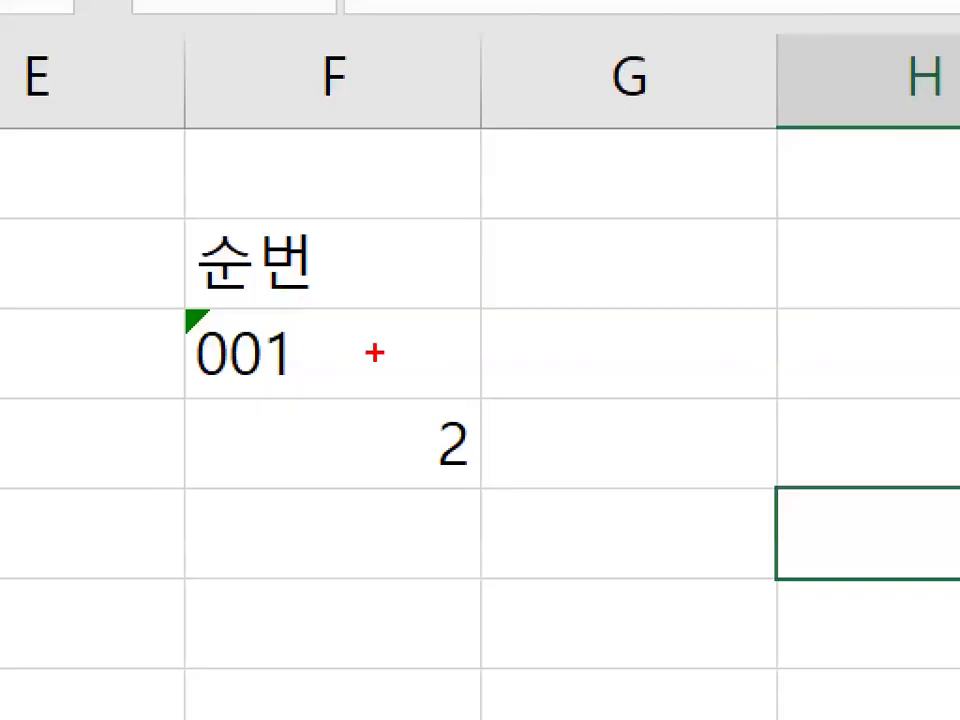
{"action": "left_click_drag", "start_coordinate": [307, 365], "coordinate": [339, 362]}
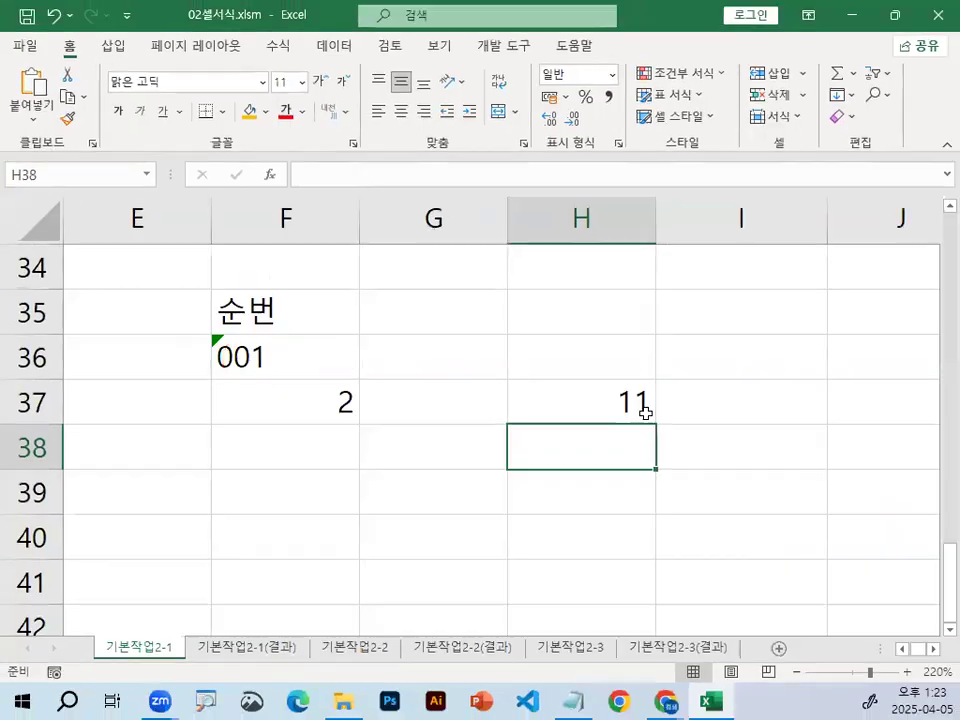
{"action": "left_click_drag", "start_coordinate": [643, 410], "coordinate": [642, 441]}
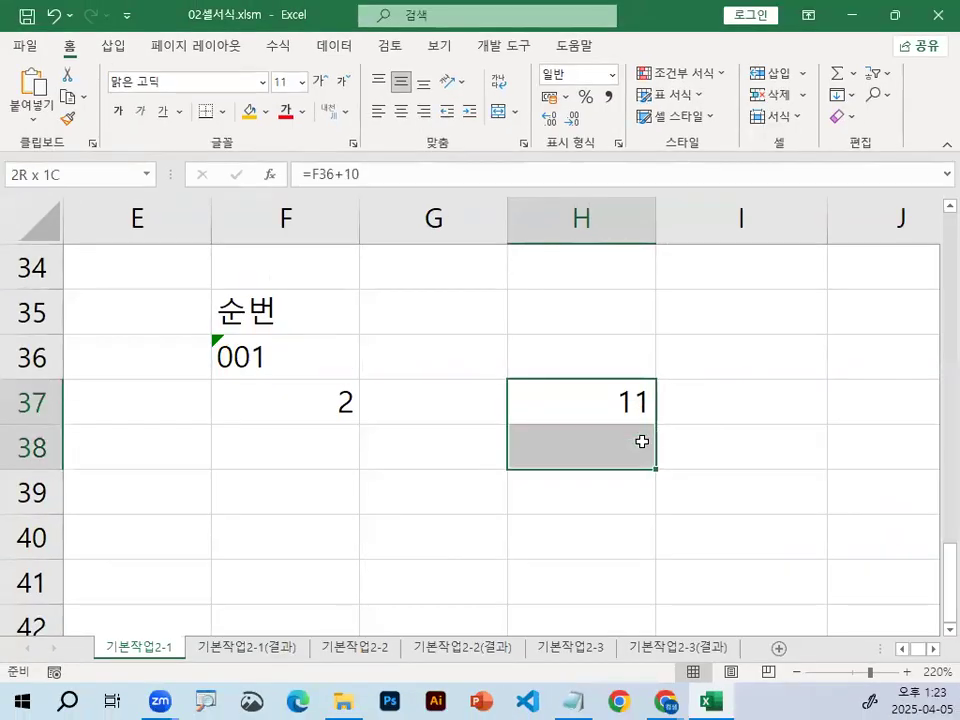
{"action": "key", "text": "Delete"}
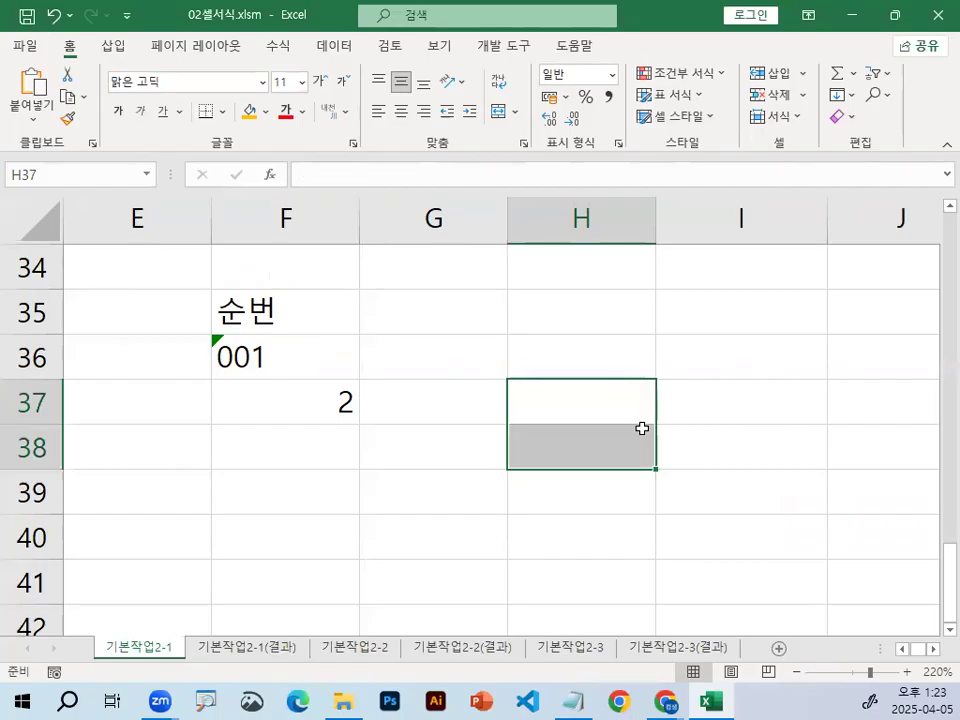
- Point out the text entry in F36 and replace the number in F37 with the text entry '002
{"action": "left_click", "coordinate": [237, 365]}
{"action": "left_click_drag", "start_coordinate": [300, 373], "coordinate": [342, 371]}
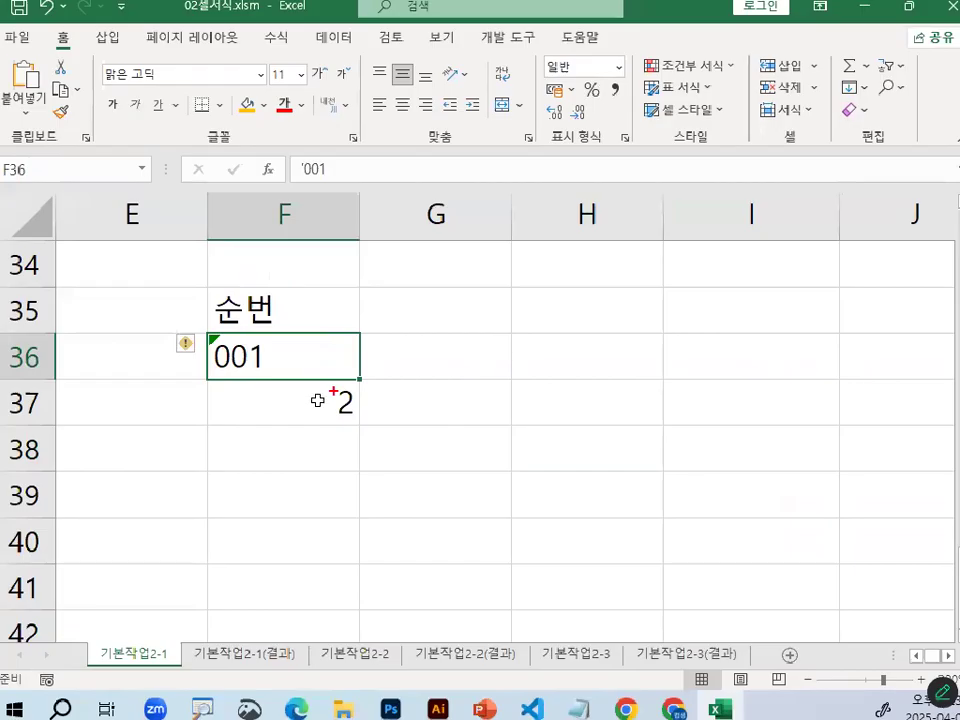
{"action": "left_click", "coordinate": [339, 393]}
{"action": "type", "text": "'"}
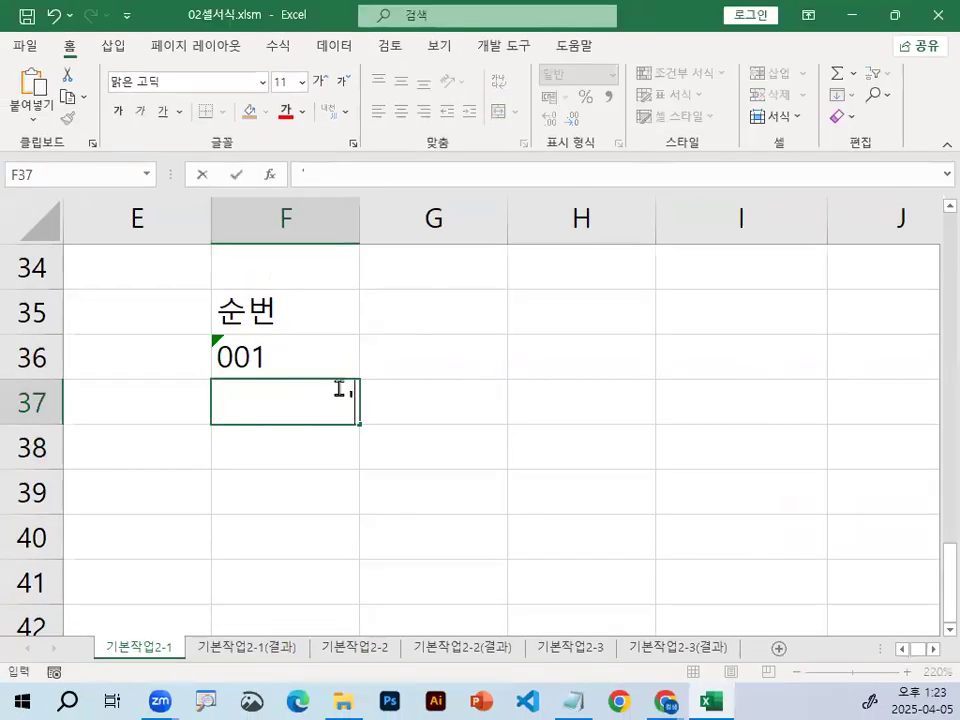
{"action": "type", "text": "002"}
{"action": "key", "text": "Return"}
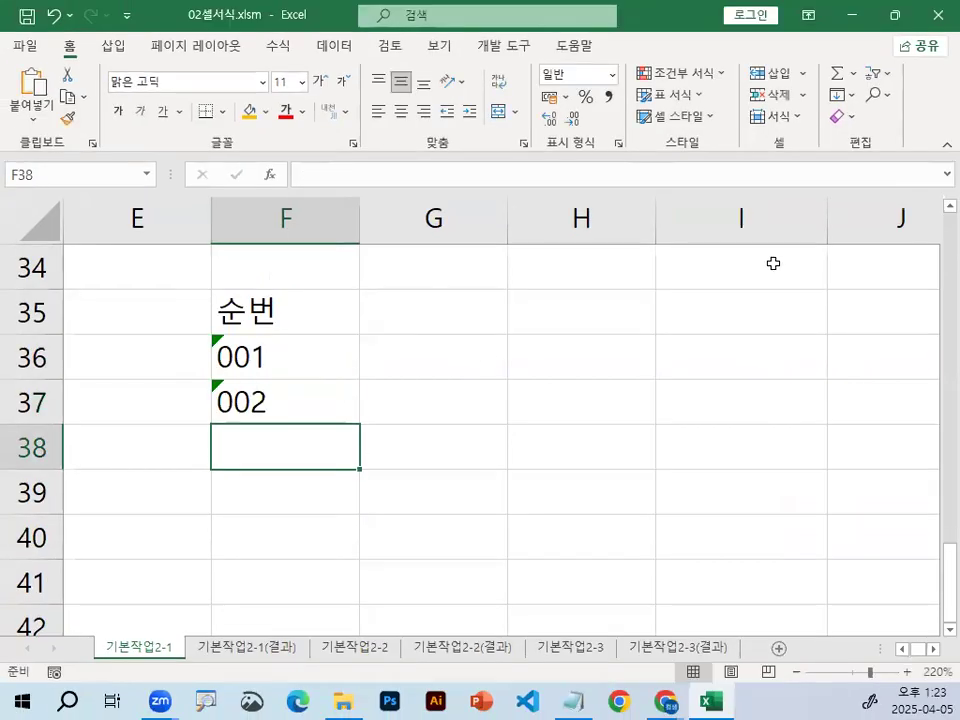
- Fill the text entry in F36 down through F39 using AutoFill
{"action": "left_click", "coordinate": [270, 358]}
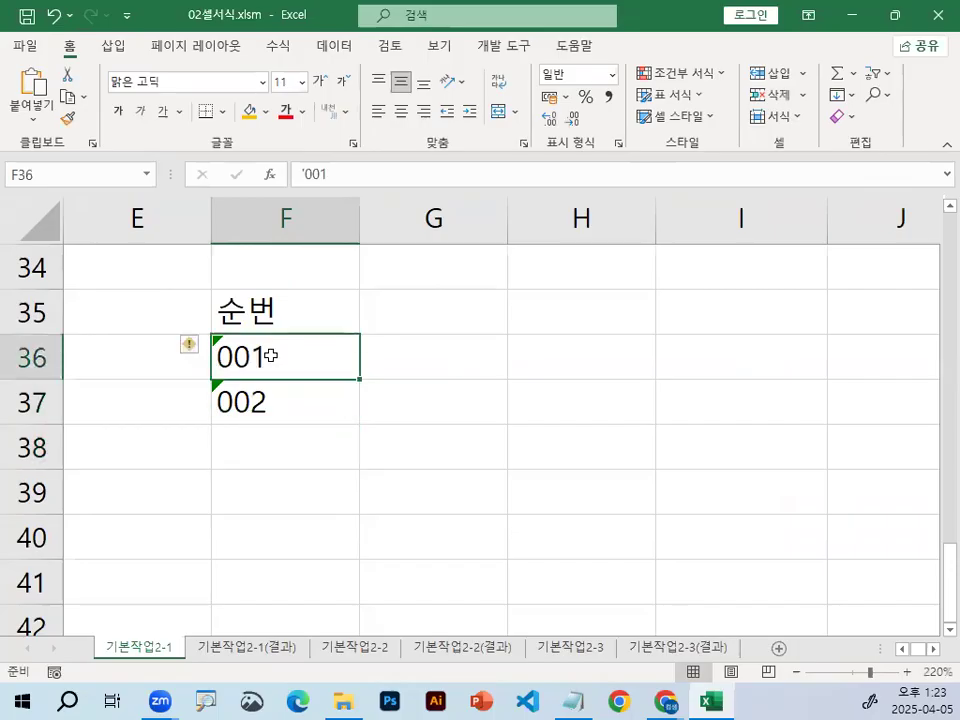
{"action": "left_click_drag", "start_coordinate": [361, 381], "coordinate": [375, 512]}
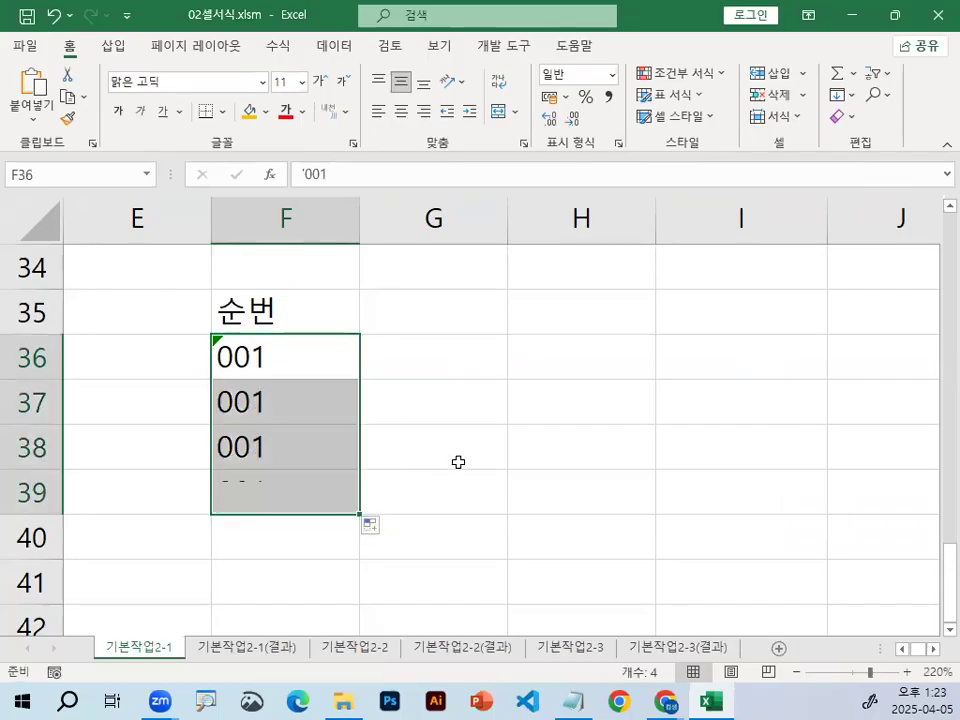
{"action": "left_click", "coordinate": [336, 378]}
{"action": "left_click_drag", "start_coordinate": [358, 379], "coordinate": [349, 488]}
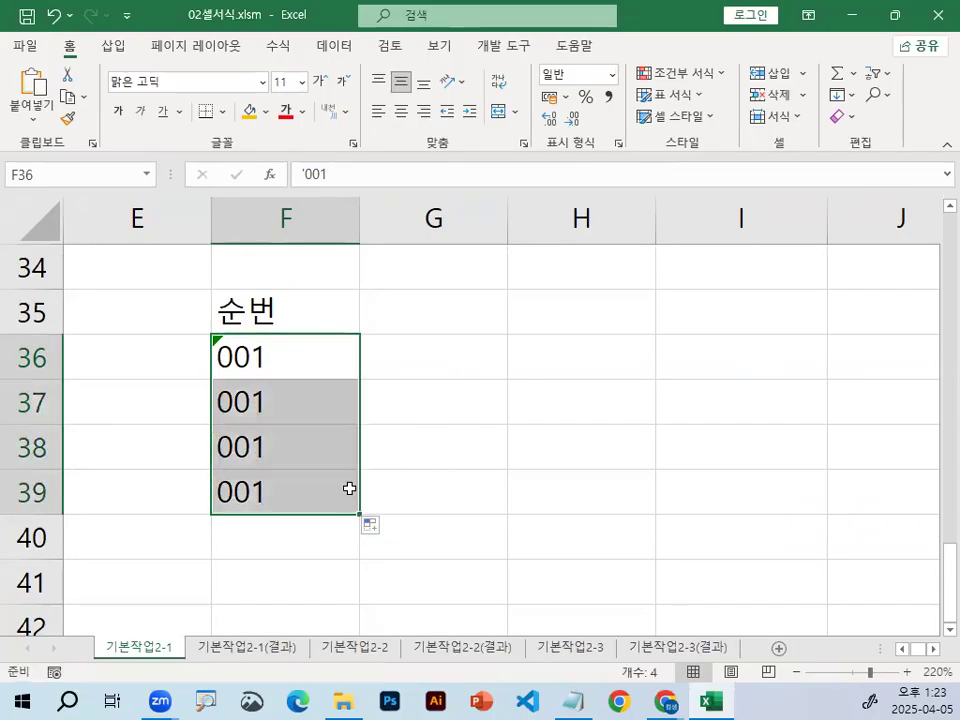
- Clear the filled text entries in F37:F39, keeping the entry in F36
{"action": "left_click", "coordinate": [302, 356]}
{"action": "left_click_drag", "start_coordinate": [246, 399], "coordinate": [251, 491]}
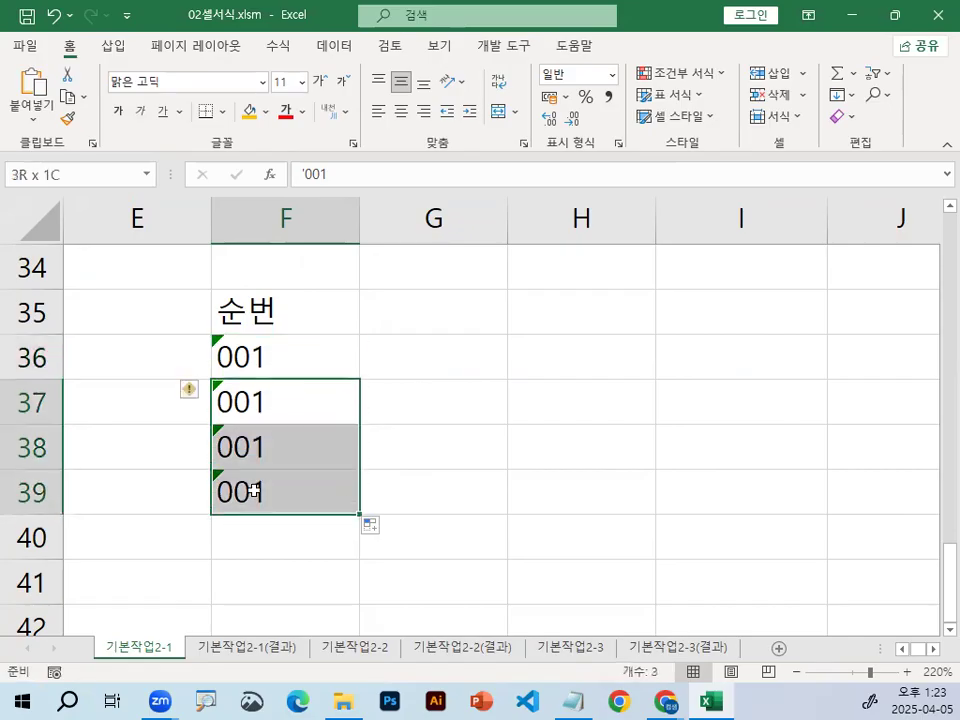
{"action": "key", "text": "Delete"}
{"action": "left_click", "coordinate": [304, 348]}
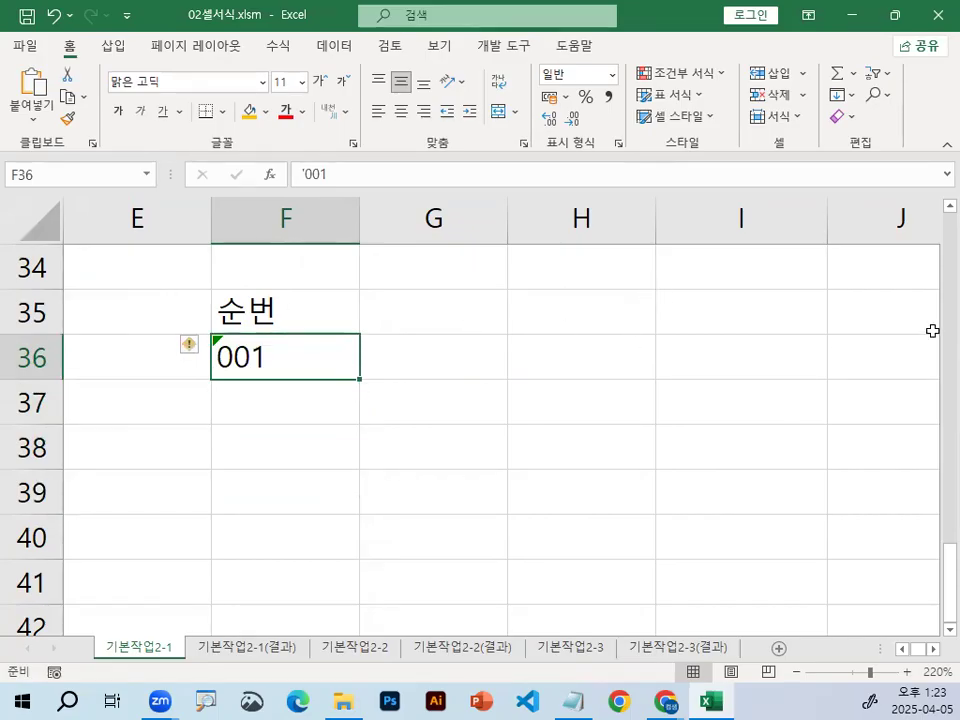
- Circle the 순번 heading and the text entry 001 in F36 as the numbering style under discussion
{"action": "mouse_move", "coordinate": [339, 335]}
{"action": "left_mouse_down"}
{"action": "mouse_move", "coordinate": [335, 343]}
{"action": "mouse_move", "coordinate": [382, 342]}
{"action": "left_mouse_up"}
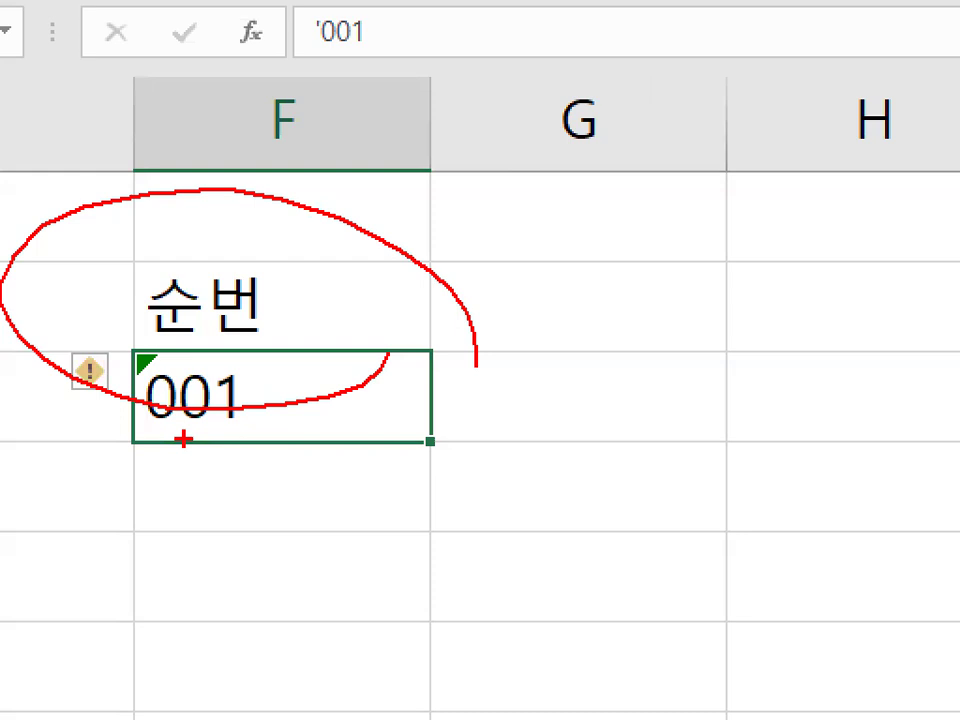
{"action": "mouse_move", "coordinate": [203, 380]}
{"action": "left_mouse_down"}
{"action": "mouse_move", "coordinate": [204, 357]}
{"action": "mouse_move", "coordinate": [280, 297]}
{"action": "left_mouse_up"}
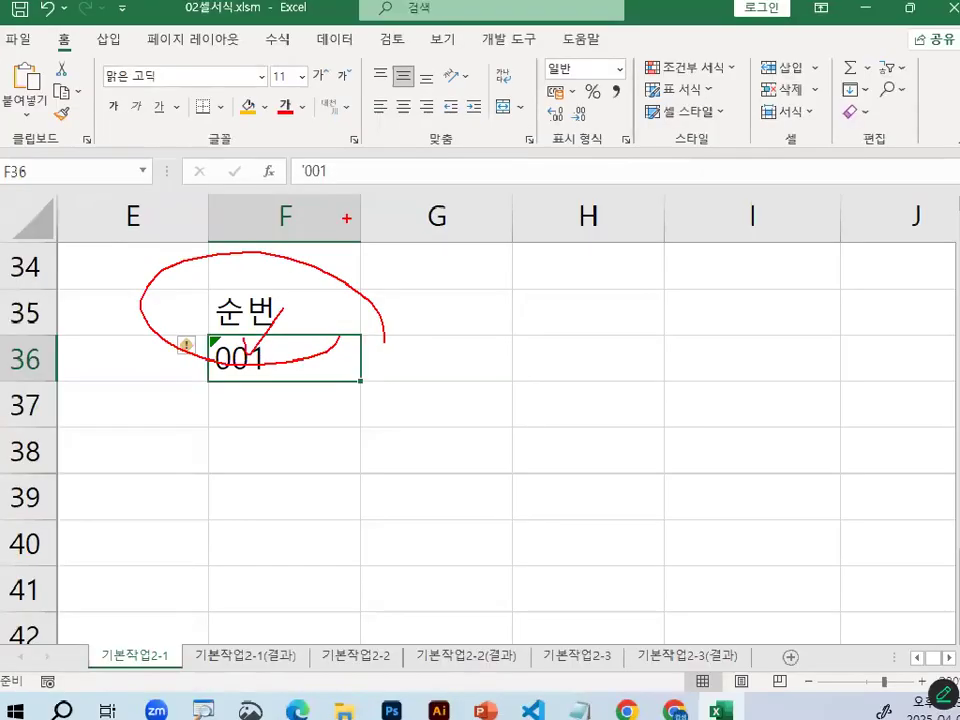
{"action": "key", "text": "Escape"}
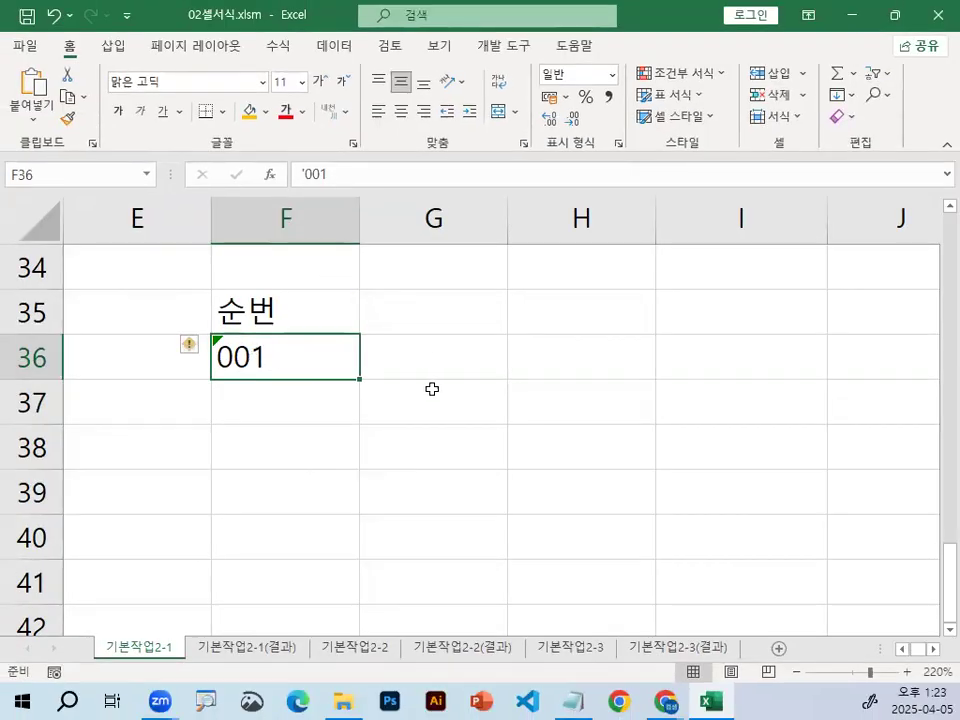
- Review the notes on the 0 and # format symbols in the Notepad lesson file, and return to the workbook
{"action": "left_click", "coordinate": [577, 700]}
{"action": "left_click_drag", "start_coordinate": [118, 282], "coordinate": [213, 283]}
{"action": "scroll", "coordinate": [204, 253], "scroll_direction": "up", "scroll_amount": 1}
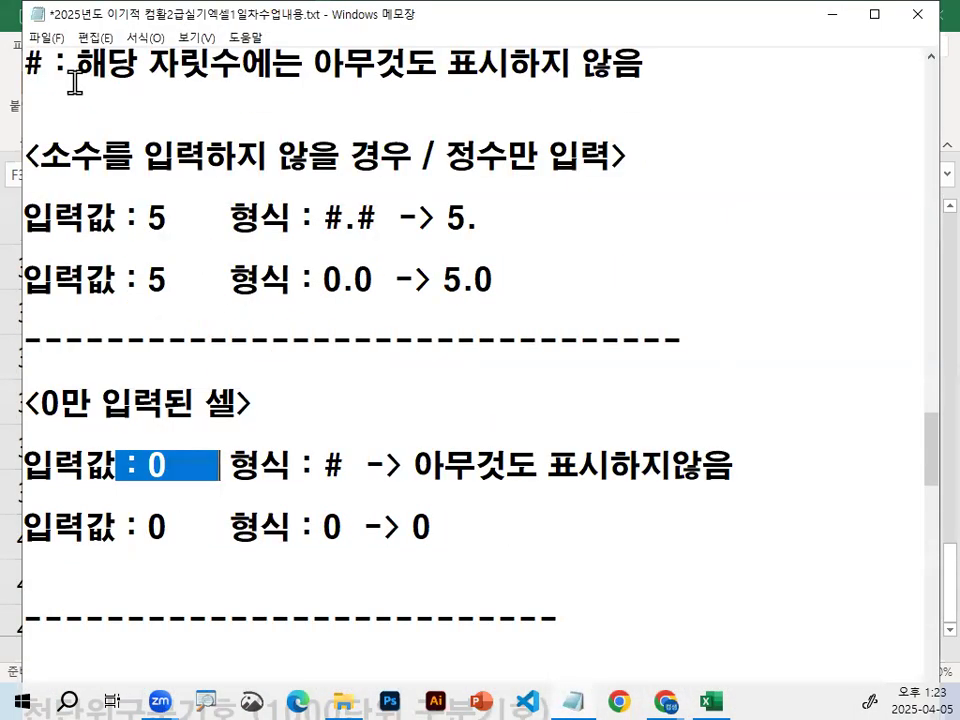
{"action": "left_click", "coordinate": [832, 16]}
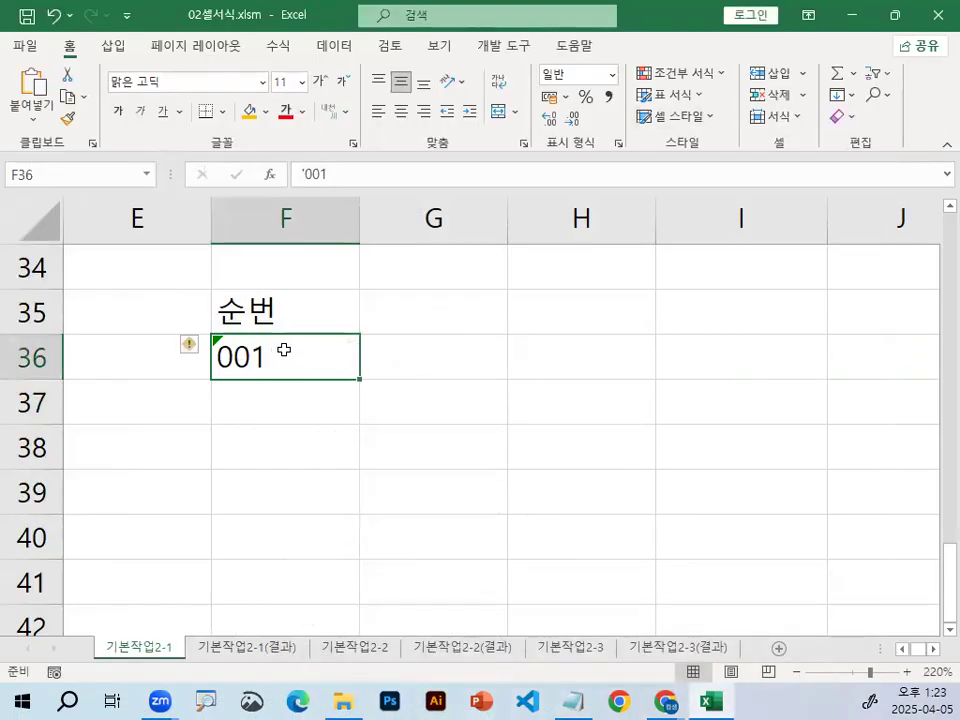
- Replace the text entry in F36 with the number 1 and enter 2 in F37
{"action": "key", "text": "Delete"}
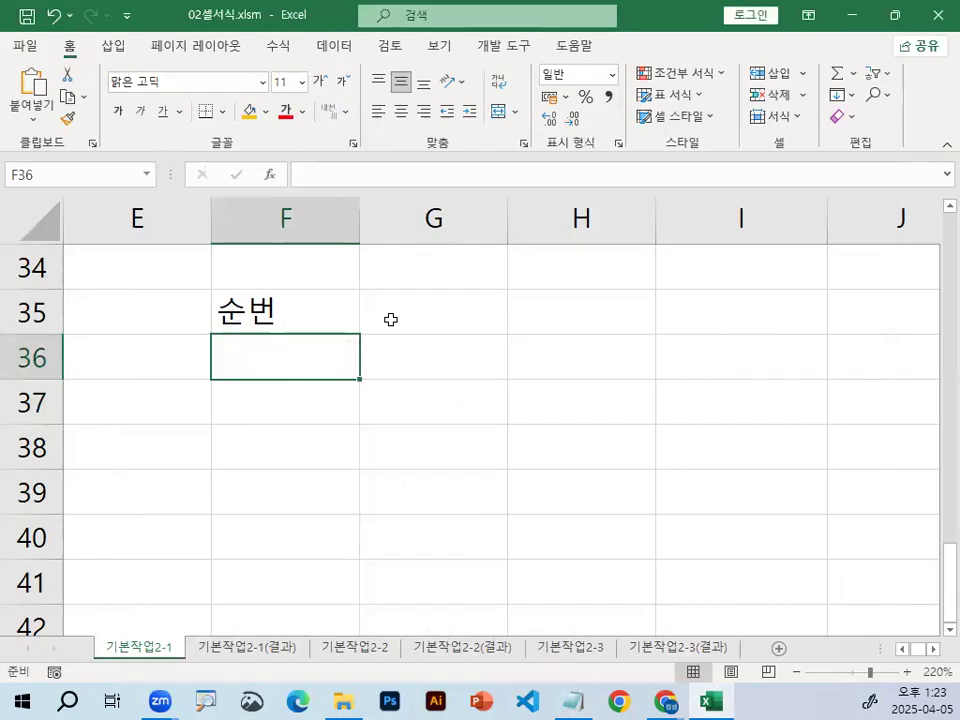
{"action": "type", "text": "1"}
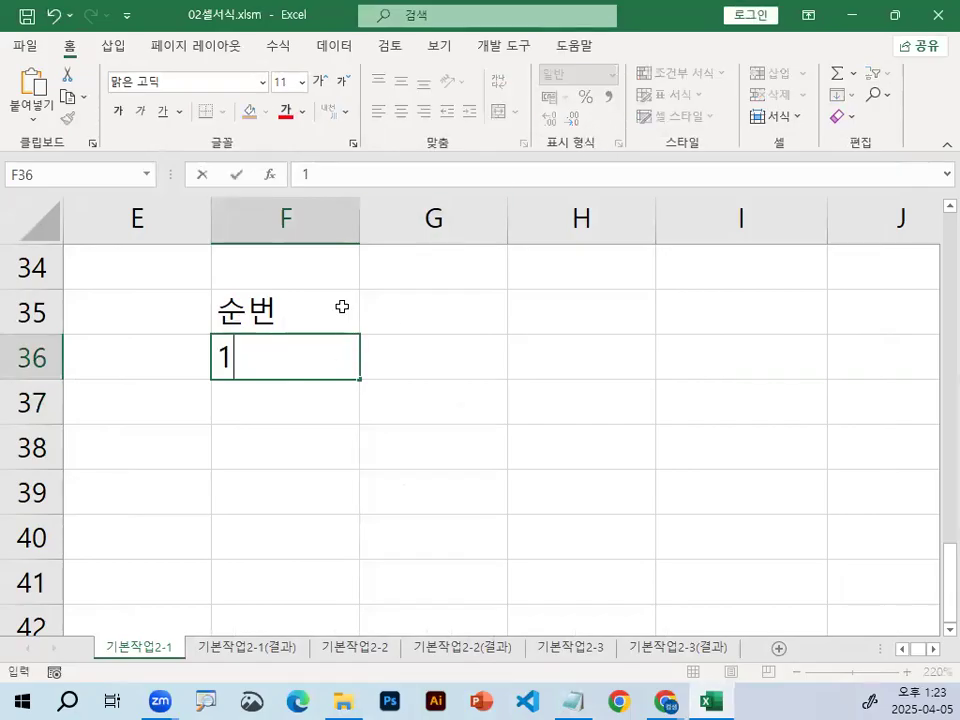
{"action": "key", "text": "Return"}
{"action": "left_click", "coordinate": [332, 356]}
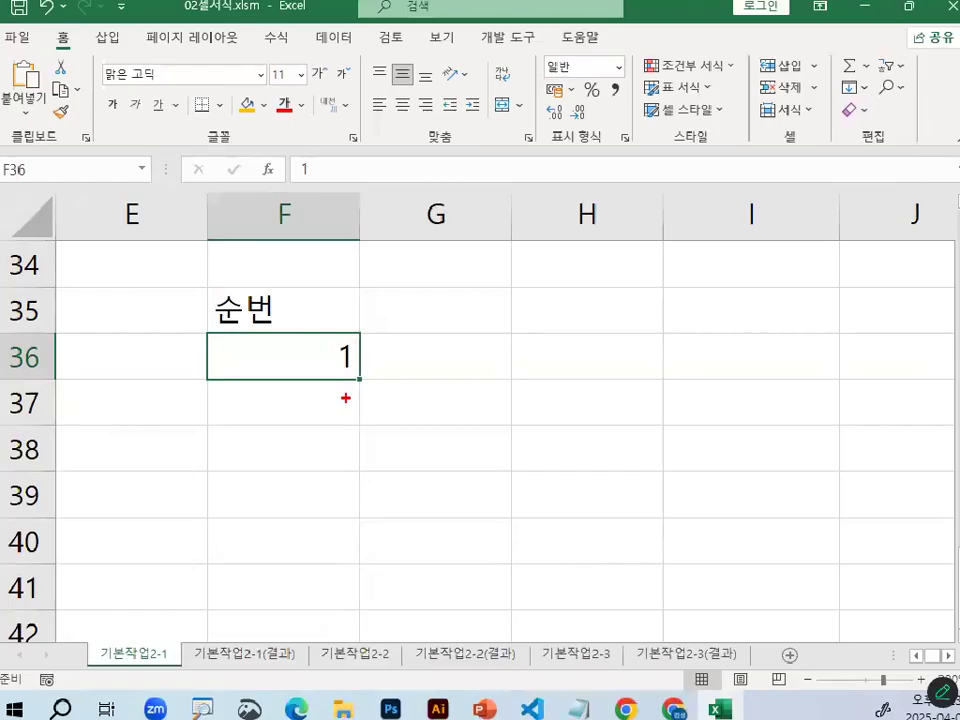
{"action": "left_click", "coordinate": [372, 388]}
{"action": "left_click", "coordinate": [206, 399]}
{"action": "type", "text": "2"}
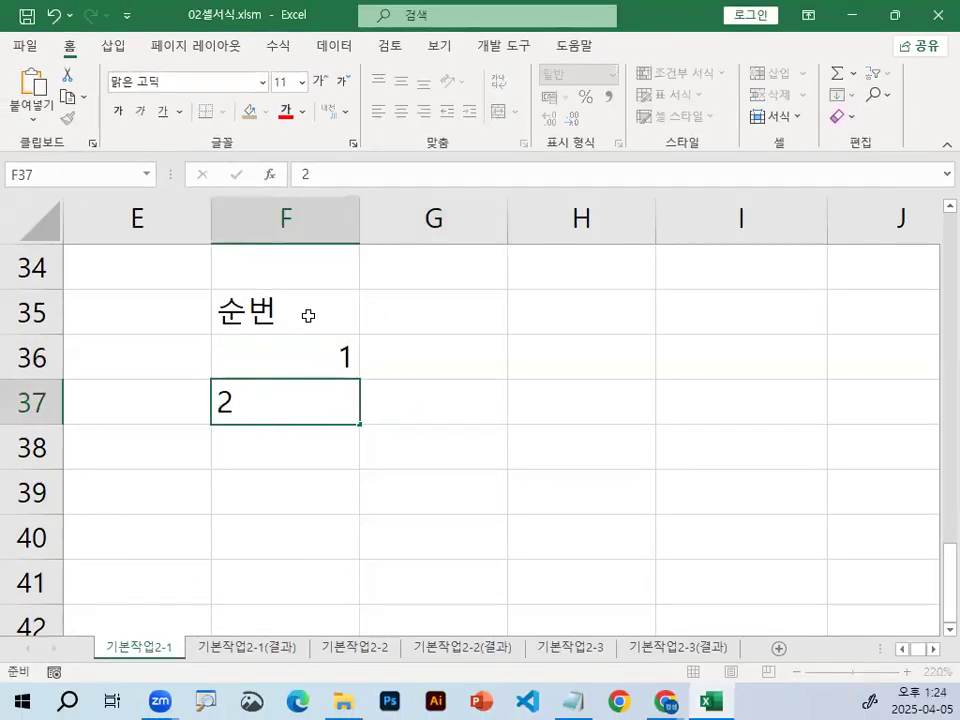
{"action": "key", "text": "Return"}
- Mark the fill handle of F36 and sketch the plus-shaped fill pointer beside it
{"action": "left_click", "coordinate": [306, 360]}
{"action": "mouse_move", "coordinate": [316, 342]}
{"action": "left_mouse_down"}
{"action": "mouse_move", "coordinate": [320, 370]}
{"action": "mouse_move", "coordinate": [328, 350]}
{"action": "left_mouse_up"}
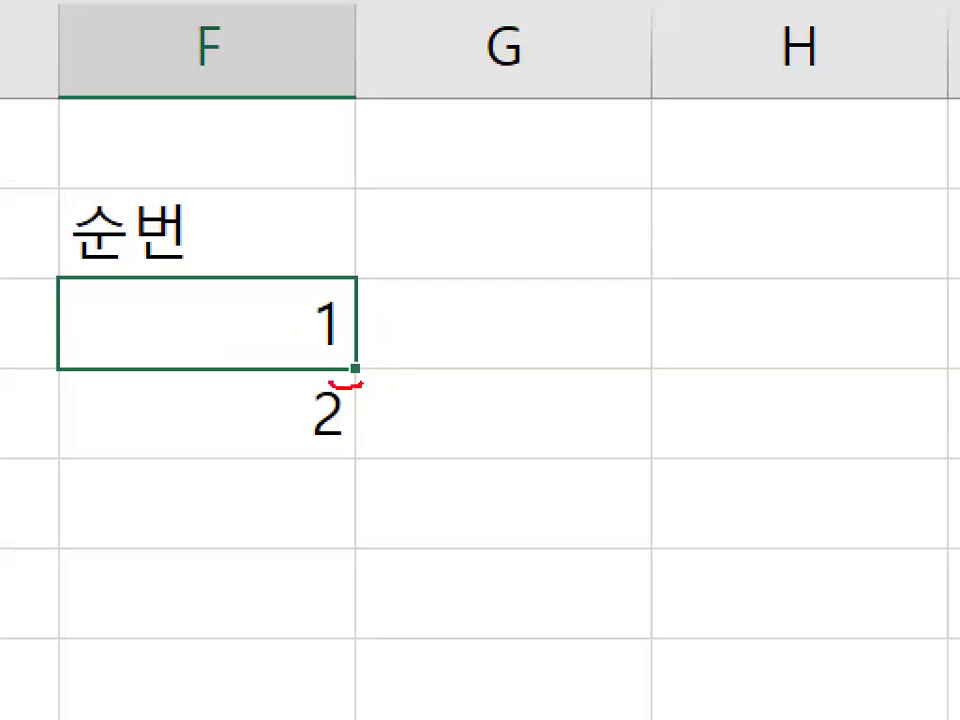
{"action": "mouse_move", "coordinate": [330, 382]}
{"action": "left_mouse_down"}
{"action": "mouse_move", "coordinate": [368, 342]}
{"action": "mouse_move", "coordinate": [324, 372]}
{"action": "left_mouse_up"}
{"action": "mouse_move", "coordinate": [396, 309]}
{"action": "left_mouse_down"}
{"action": "mouse_move", "coordinate": [463, 308]}
{"action": "mouse_move", "coordinate": [430, 342]}
{"action": "left_mouse_up"}
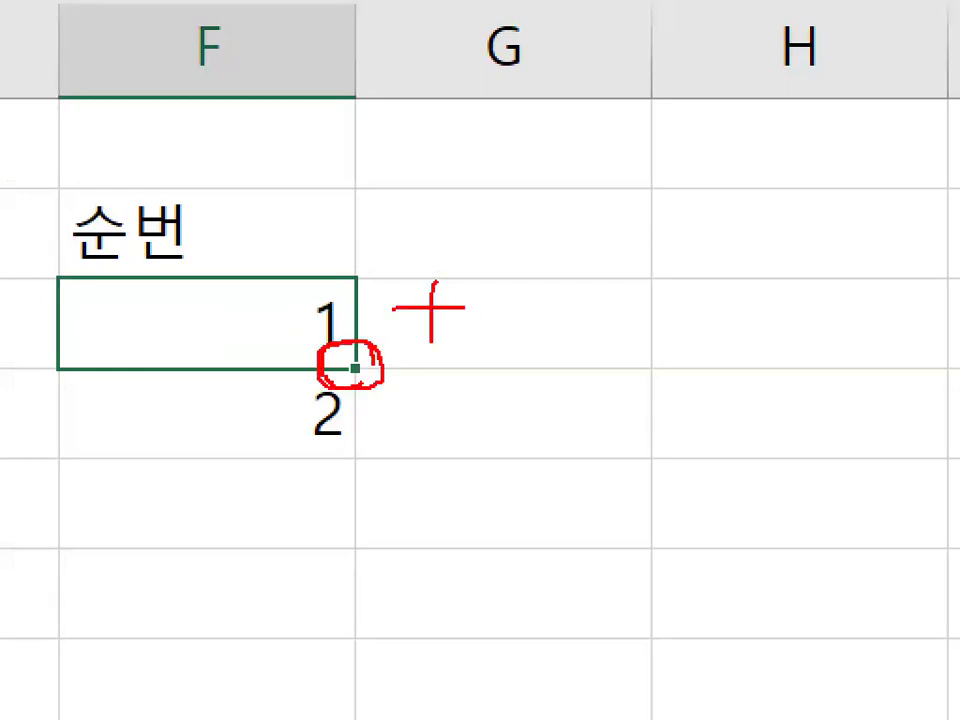
{"action": "mouse_move", "coordinate": [381, 378]}
{"action": "left_mouse_down"}
{"action": "mouse_move", "coordinate": [361, 385]}
{"action": "mouse_move", "coordinate": [374, 342]}
{"action": "left_mouse_up"}
{"action": "key", "text": "Escape"}
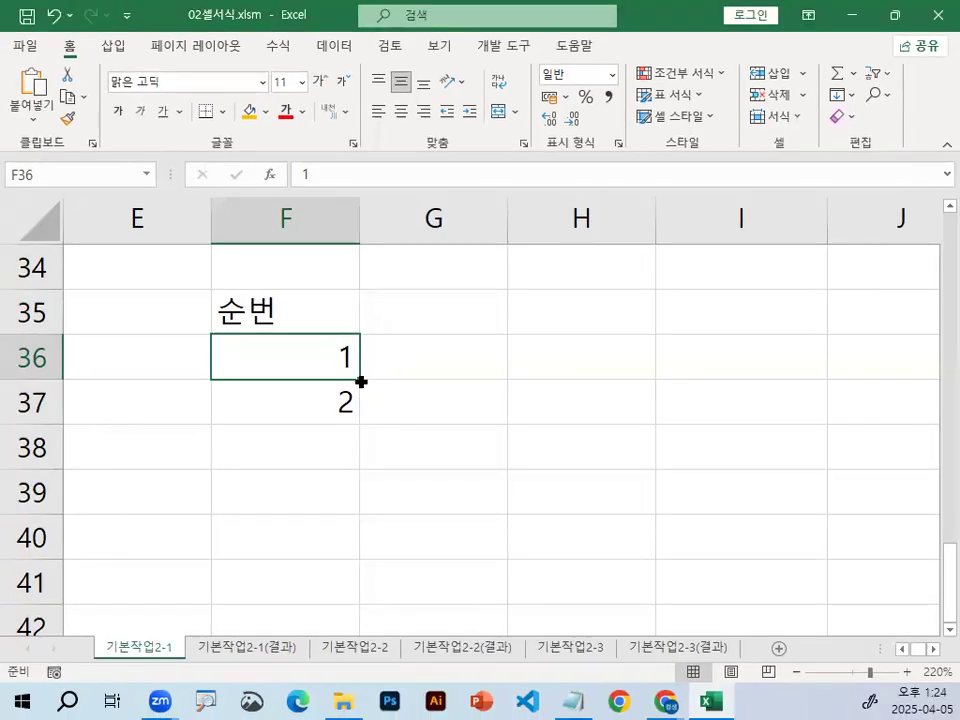
- Fill F36 down through F40 as a number series from 1 to 5, going through the filled cells
{"action": "left_click_drag", "start_coordinate": [364, 392], "coordinate": [366, 570]}
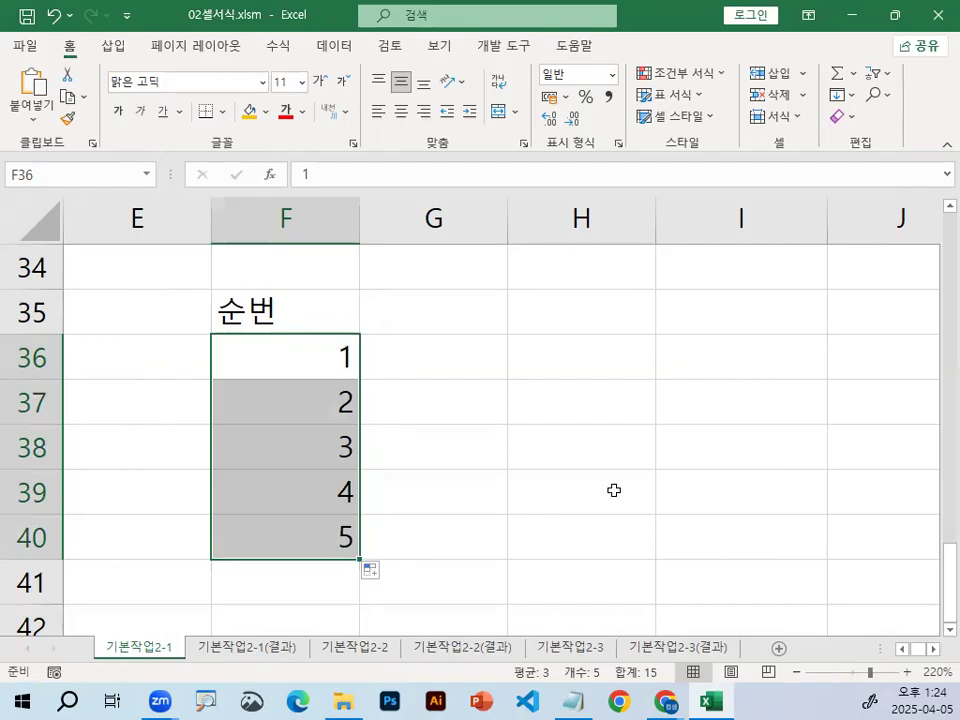
{"action": "left_click", "coordinate": [304, 360]}
{"action": "key", "text": "Return"}
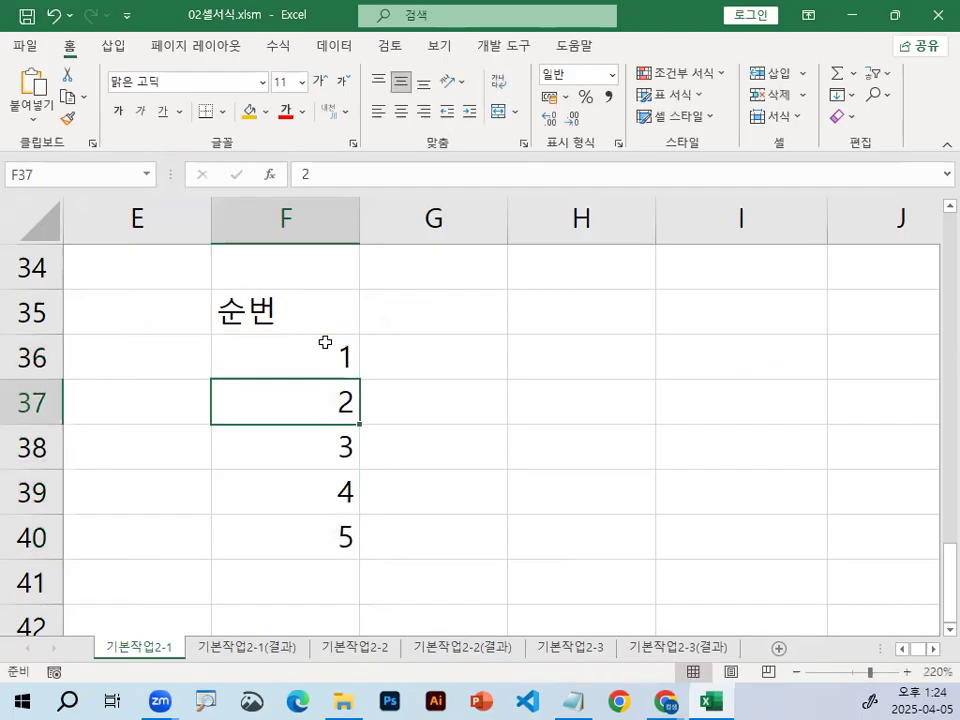
{"action": "key", "text": "Return"}
{"action": "key", "text": "Return"}
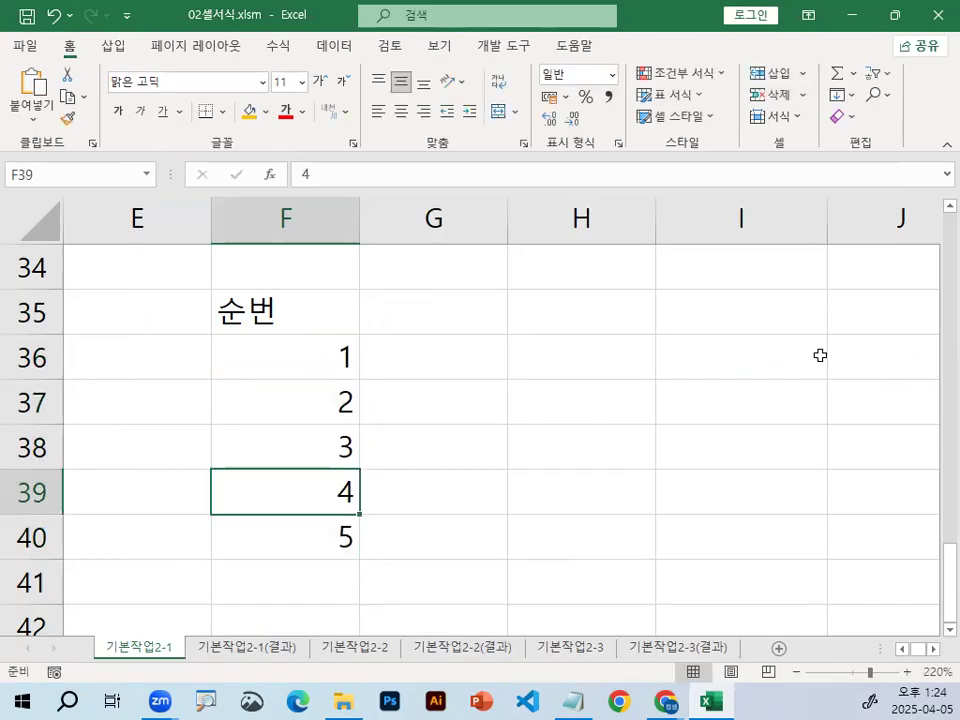
{"action": "left_click", "coordinate": [314, 346]}
{"action": "left_click_drag", "start_coordinate": [358, 378], "coordinate": [353, 561]}
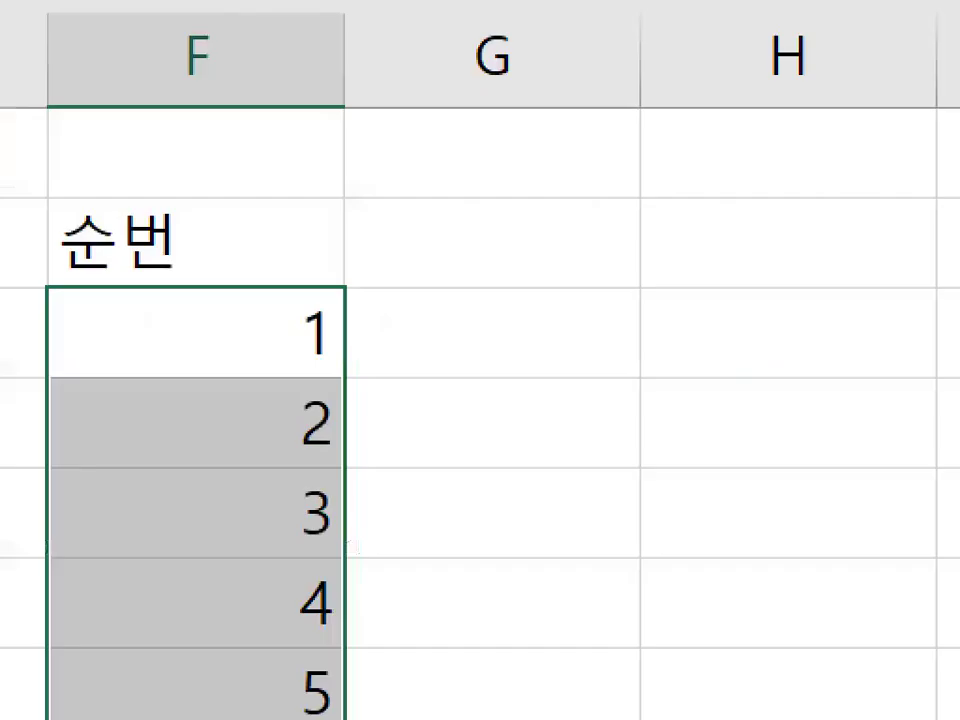
- Sketch the desired display 001 beside F36 and the format code 000 above it
{"action": "mouse_move", "coordinate": [430, 346]}
{"action": "left_mouse_down"}
{"action": "mouse_move", "coordinate": [428, 358]}
{"action": "mouse_move", "coordinate": [464, 336]}
{"action": "mouse_move", "coordinate": [500, 335]}
{"action": "left_mouse_up"}
{"action": "left_click_drag", "start_coordinate": [566, 294], "coordinate": [621, 291]}
{"action": "left_click_drag", "start_coordinate": [649, 265], "coordinate": [653, 365]}
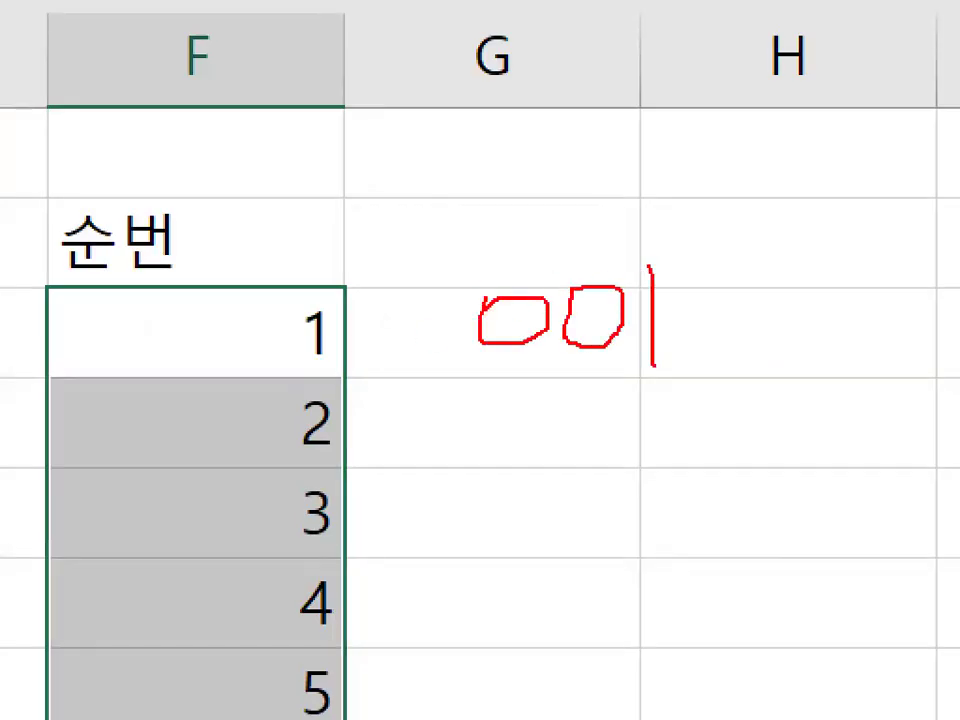
{"action": "mouse_move", "coordinate": [433, 371]}
{"action": "left_mouse_down"}
{"action": "mouse_move", "coordinate": [718, 368]}
{"action": "mouse_move", "coordinate": [658, 257]}
{"action": "mouse_move", "coordinate": [470, 328]}
{"action": "left_mouse_up"}
{"action": "mouse_move", "coordinate": [495, 107]}
{"action": "left_mouse_down"}
{"action": "mouse_move", "coordinate": [573, 120]}
{"action": "mouse_move", "coordinate": [500, 112]}
{"action": "left_mouse_up"}
{"action": "left_click_drag", "start_coordinate": [621, 118], "coordinate": [664, 118]}
{"action": "left_click_drag", "start_coordinate": [764, 114], "coordinate": [740, 108]}
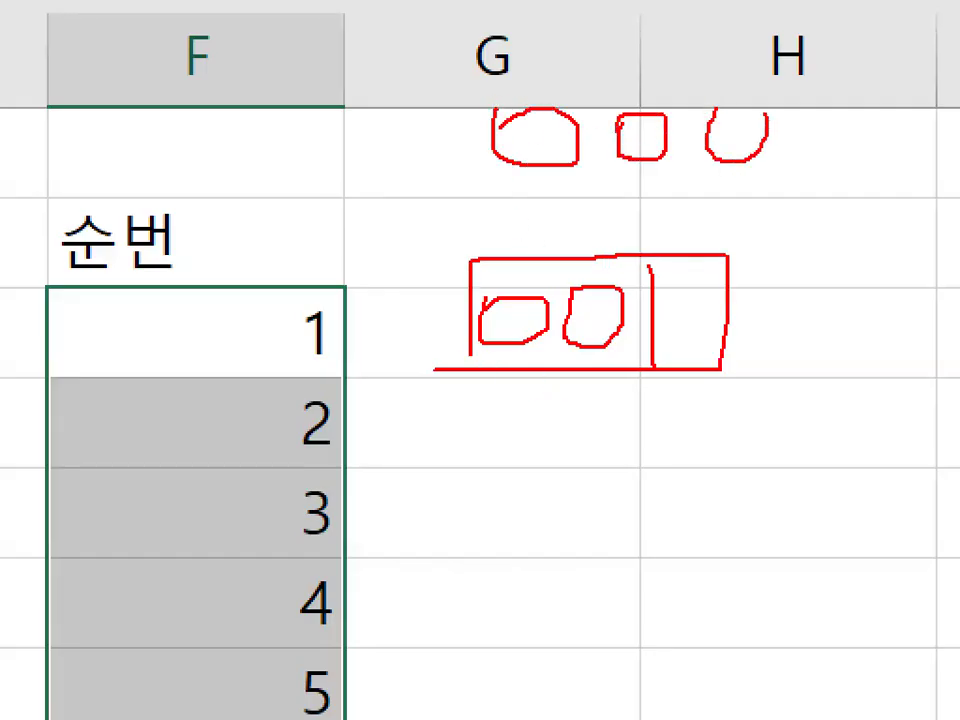
- Sketch the alternative format code ### below the 000 code for comparison
{"action": "left_click_drag", "start_coordinate": [472, 206], "coordinate": [583, 206]}
{"action": "left_click_drag", "start_coordinate": [475, 232], "coordinate": [585, 232]}
{"action": "left_click_drag", "start_coordinate": [549, 186], "coordinate": [531, 250]}
{"action": "left_click_drag", "start_coordinate": [579, 190], "coordinate": [560, 242]}
{"action": "left_click_drag", "start_coordinate": [610, 206], "coordinate": [695, 206]}
{"action": "left_click_drag", "start_coordinate": [631, 225], "coordinate": [727, 227]}
{"action": "mouse_move", "coordinate": [679, 193]}
{"action": "left_mouse_down"}
{"action": "mouse_move", "coordinate": [660, 233]}
{"action": "mouse_move", "coordinate": [671, 252]}
{"action": "left_mouse_up"}
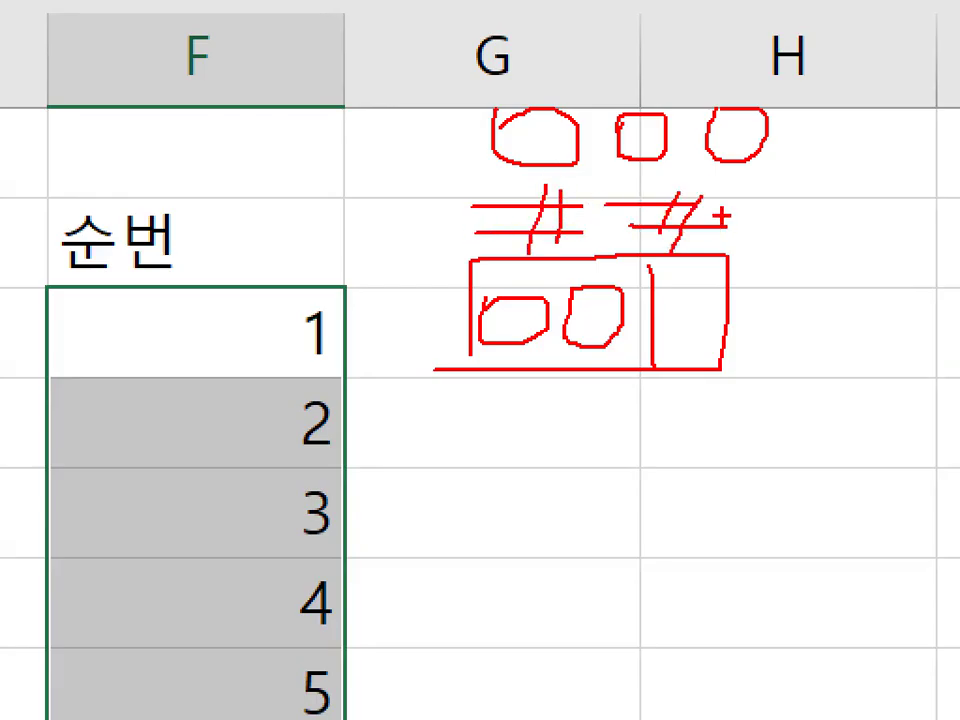
{"action": "left_click_drag", "start_coordinate": [744, 216], "coordinate": [809, 216]}
{"action": "left_click_drag", "start_coordinate": [735, 231], "coordinate": [849, 238]}
{"action": "mouse_move", "coordinate": [797, 188]}
{"action": "left_mouse_down"}
{"action": "mouse_move", "coordinate": [755, 252]}
{"action": "mouse_move", "coordinate": [778, 246]}
{"action": "left_mouse_up"}
- Illustrate how the 000 code adds two leading zeros before the 1 in F36, and clear the annotations
{"action": "mouse_move", "coordinate": [797, 158]}
{"action": "left_mouse_down"}
{"action": "mouse_move", "coordinate": [568, 58]}
{"action": "mouse_move", "coordinate": [765, 112]}
{"action": "left_mouse_up"}
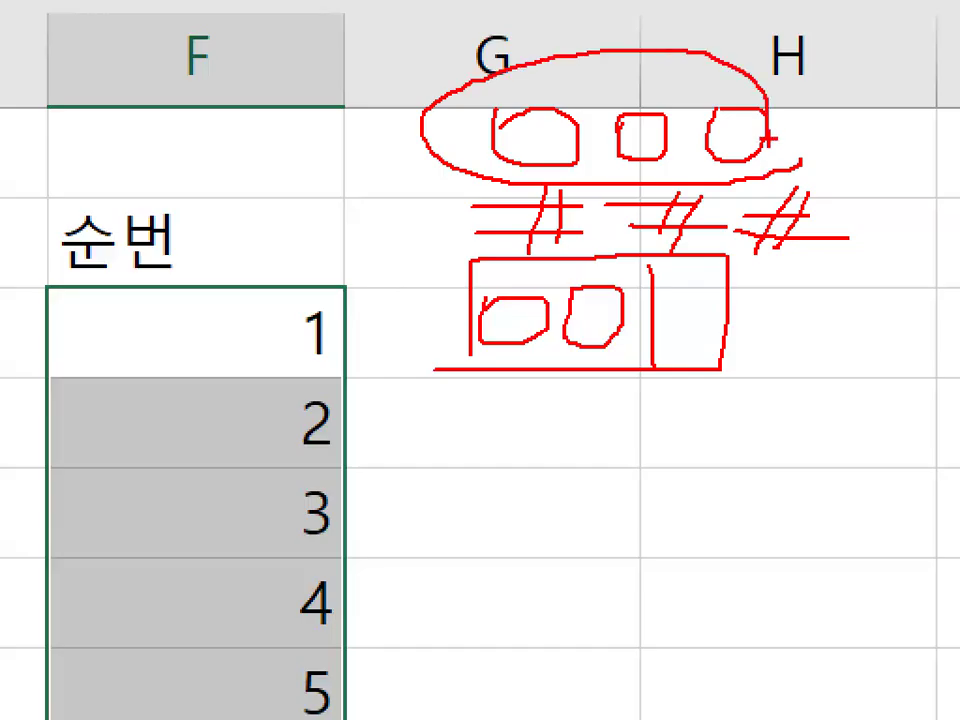
{"action": "mouse_move", "coordinate": [190, 318]}
{"action": "left_mouse_down"}
{"action": "mouse_move", "coordinate": [184, 350]}
{"action": "mouse_move", "coordinate": [192, 308]}
{"action": "left_mouse_up"}
{"action": "mouse_move", "coordinate": [262, 315]}
{"action": "left_mouse_down"}
{"action": "mouse_move", "coordinate": [272, 315]}
{"action": "mouse_move", "coordinate": [252, 340]}
{"action": "mouse_move", "coordinate": [270, 312]}
{"action": "left_mouse_up"}
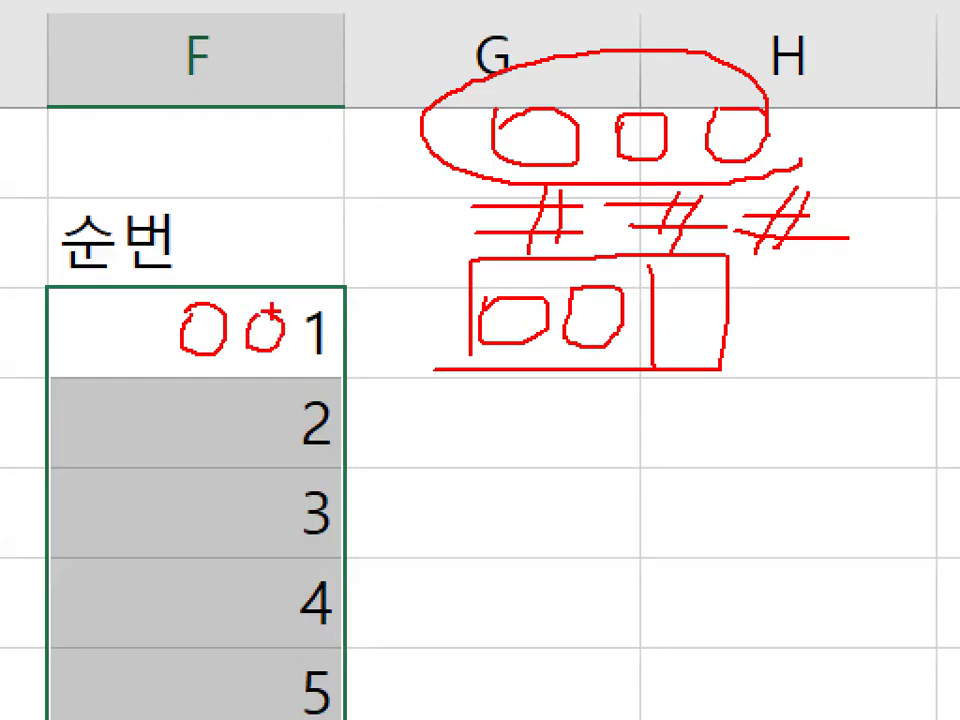
{"action": "mouse_move", "coordinate": [520, 161]}
{"action": "left_mouse_down"}
{"action": "mouse_move", "coordinate": [812, 163]}
{"action": "mouse_move", "coordinate": [709, 152]}
{"action": "mouse_move", "coordinate": [765, 132]}
{"action": "left_mouse_up"}
{"action": "mouse_move", "coordinate": [355, 352]}
{"action": "left_mouse_down"}
{"action": "mouse_move", "coordinate": [320, 300]}
{"action": "mouse_move", "coordinate": [372, 335]}
{"action": "mouse_move", "coordinate": [758, 205]}
{"action": "left_mouse_up"}
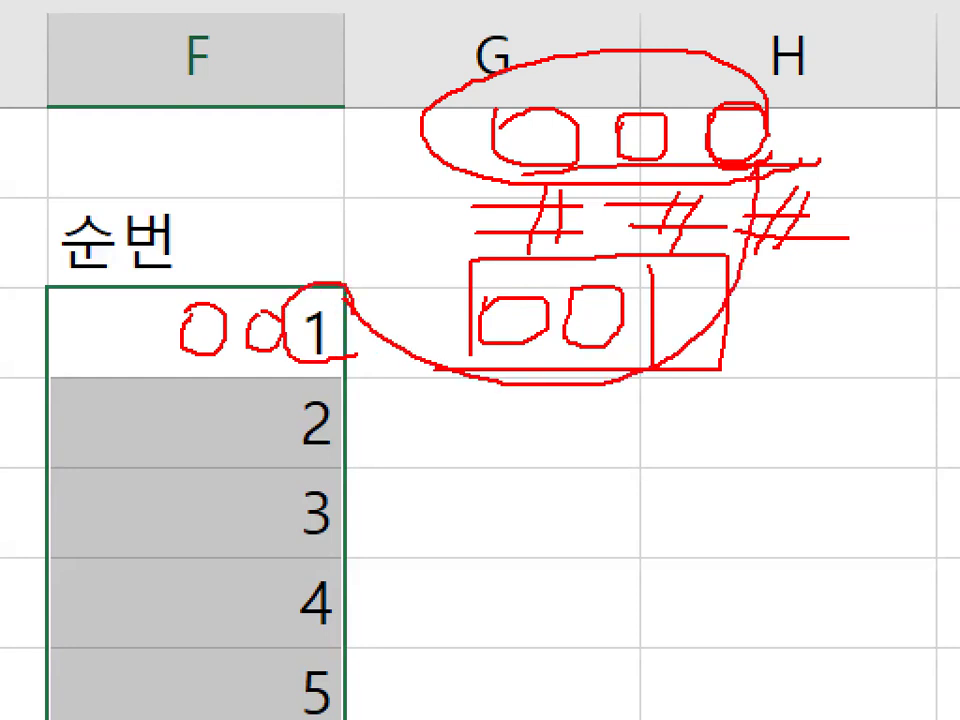
{"action": "mouse_move", "coordinate": [526, 120]}
{"action": "left_mouse_down"}
{"action": "mouse_move", "coordinate": [456, 130]}
{"action": "mouse_move", "coordinate": [495, 56]}
{"action": "mouse_move", "coordinate": [470, 133]}
{"action": "mouse_move", "coordinate": [665, 92]}
{"action": "left_mouse_up"}
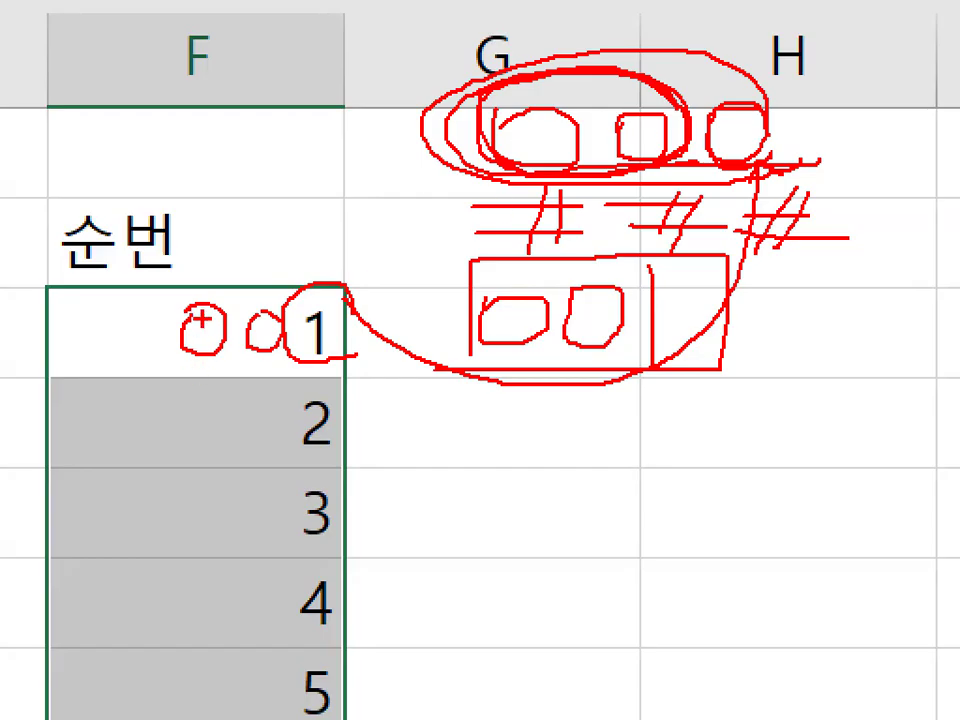
{"action": "mouse_move", "coordinate": [200, 305]}
{"action": "left_mouse_down"}
{"action": "mouse_move", "coordinate": [174, 335]}
{"action": "mouse_move", "coordinate": [196, 318]}
{"action": "left_mouse_up"}
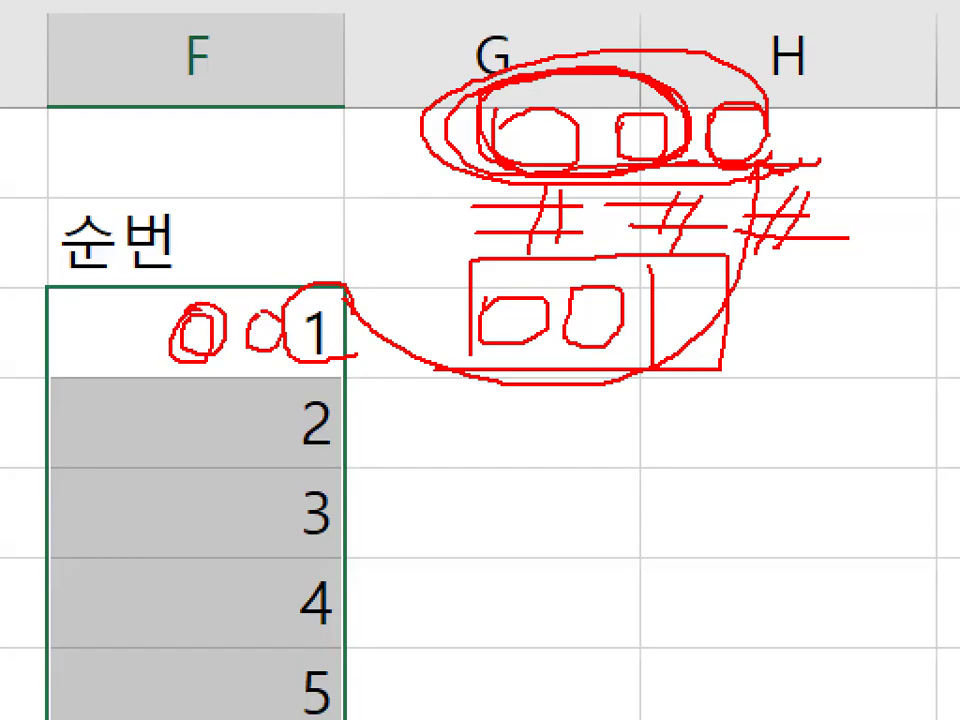
{"action": "left_click_drag", "start_coordinate": [268, 310], "coordinate": [262, 350]}
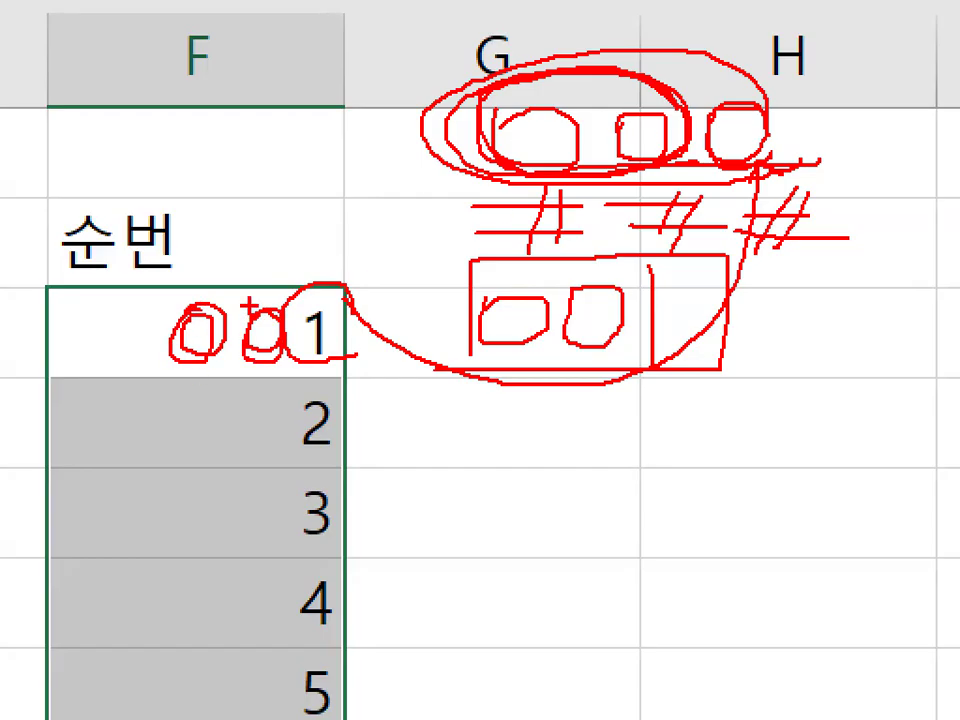
{"action": "key", "text": "Escape"}
- Apply the custom number format 000 to the series in F36:F40
{"action": "left_click_drag", "start_coordinate": [328, 356], "coordinate": [323, 538]}
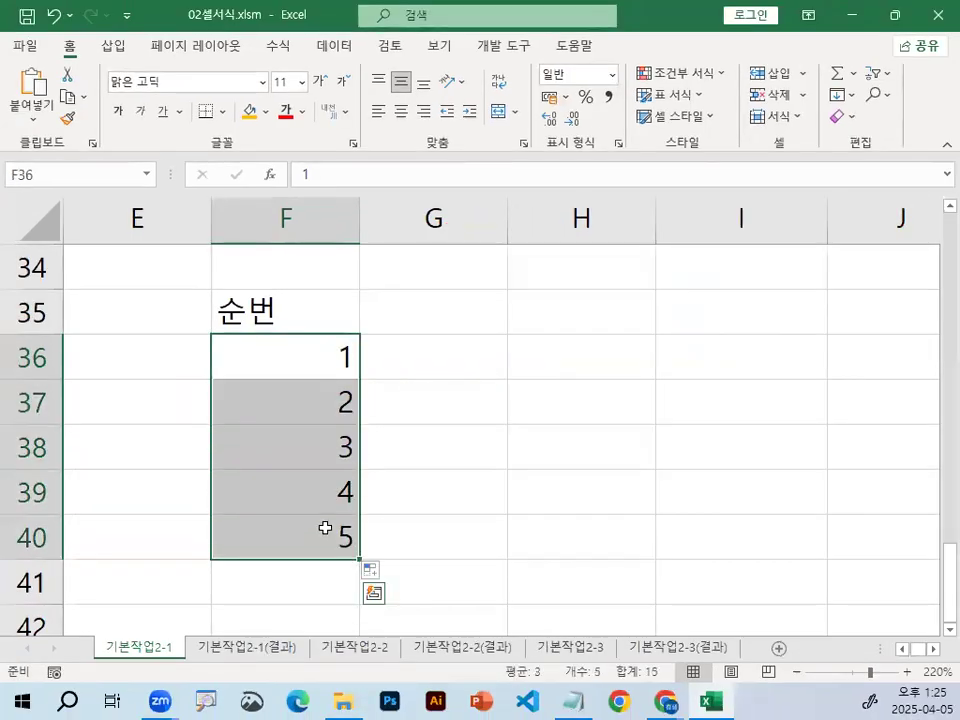
{"action": "key", "text": "ctrl+1"}
{"action": "left_click", "coordinate": [290, 352]}
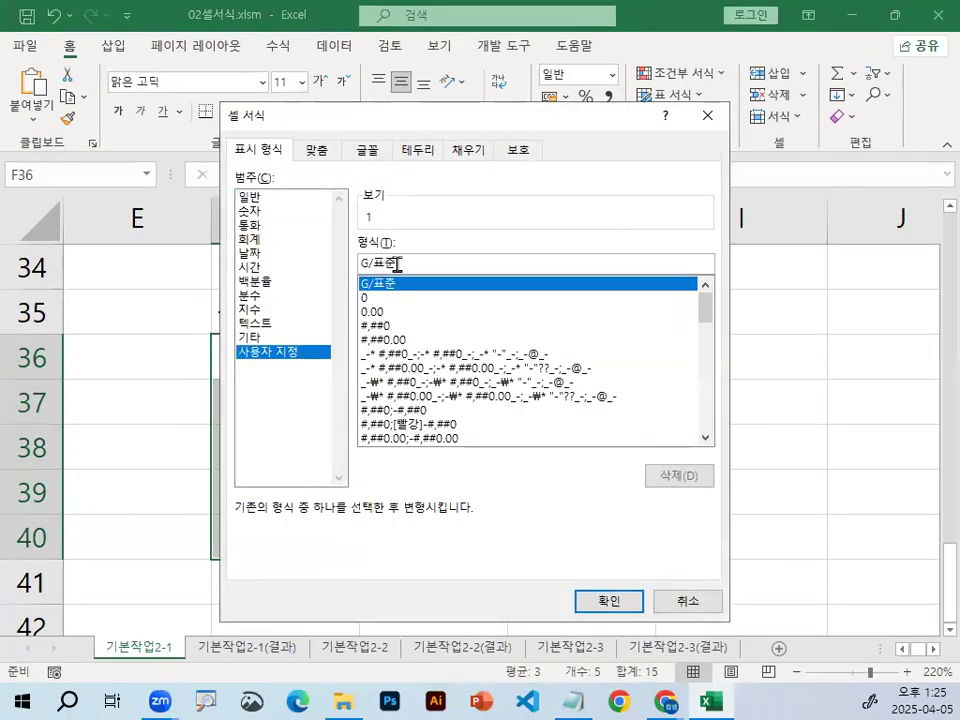
{"action": "left_click_drag", "start_coordinate": [397, 264], "coordinate": [306, 255]}
{"action": "type", "text": "000"}
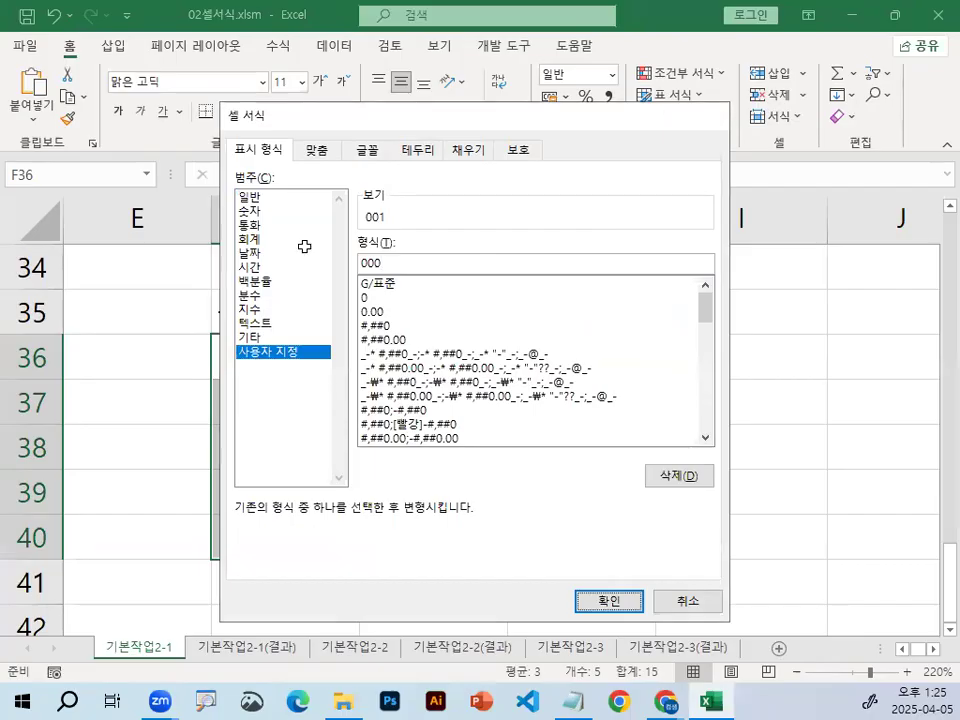
{"action": "key", "text": "Return"}
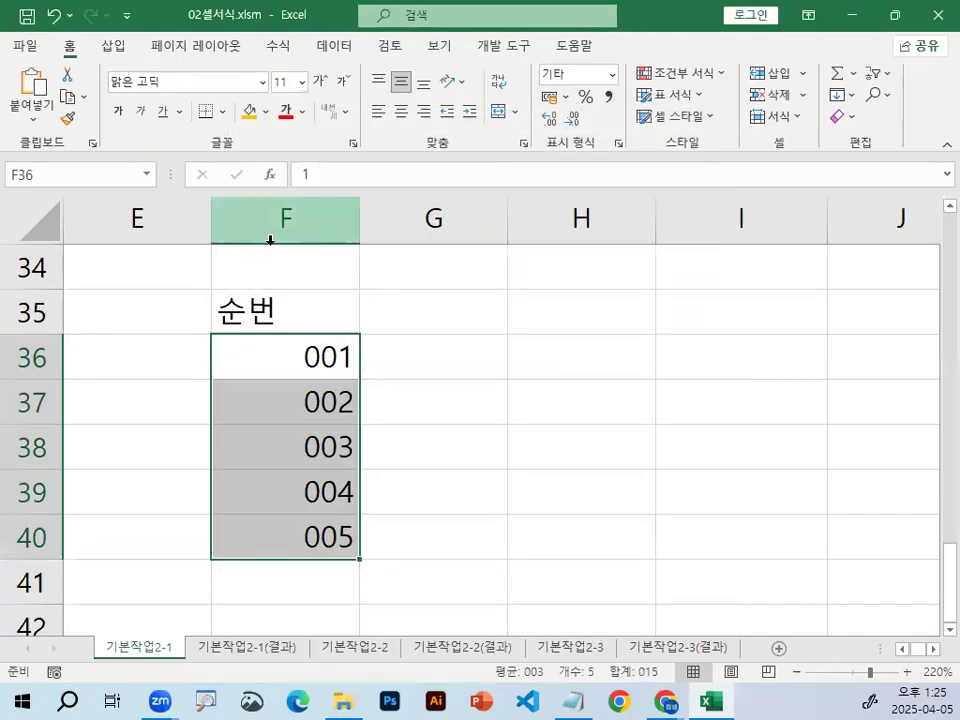
- Inspect the stored values behind the formatted numbers in F36:F40, and move on to the empty cells beside them
{"action": "double_click", "coordinate": [285, 356]}
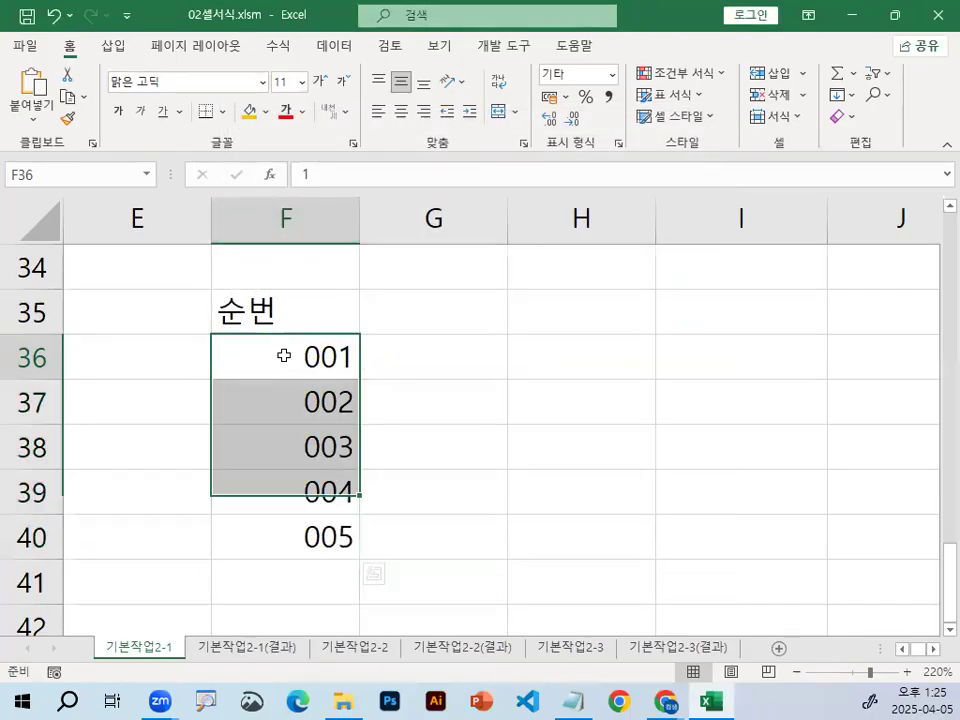
{"action": "left_click", "coordinate": [398, 495]}
{"action": "left_click_drag", "start_coordinate": [300, 358], "coordinate": [305, 532]}
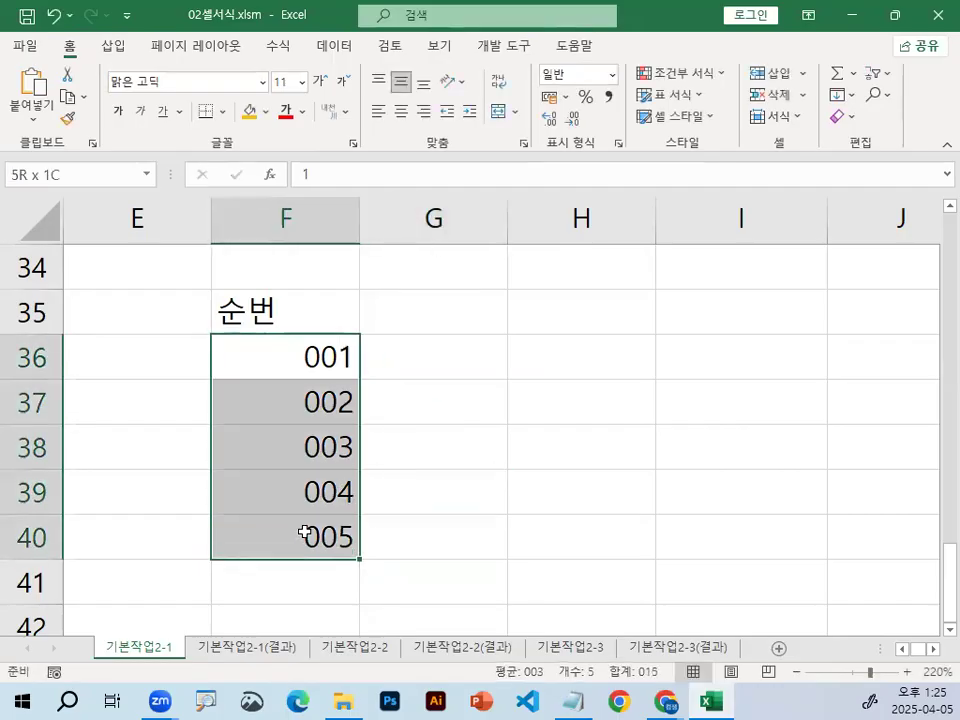
{"action": "left_click", "coordinate": [302, 356]}
{"action": "left_click", "coordinate": [432, 358]}
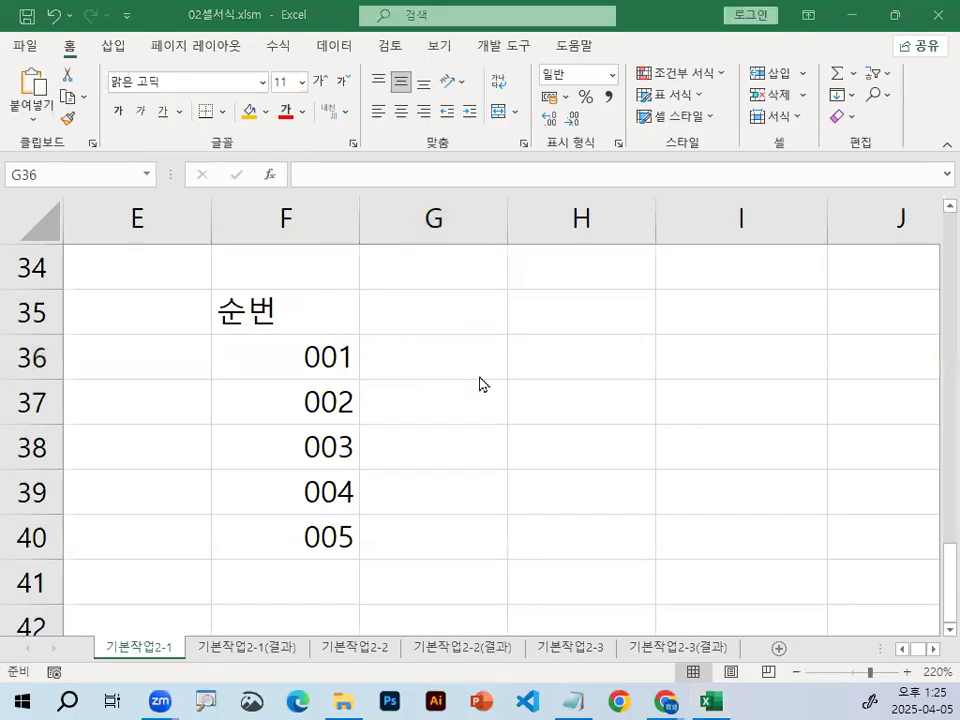
{"action": "left_click", "coordinate": [673, 472]}
{"action": "scroll", "coordinate": [776, 546], "scroll_direction": "right", "scroll_amount": 2}
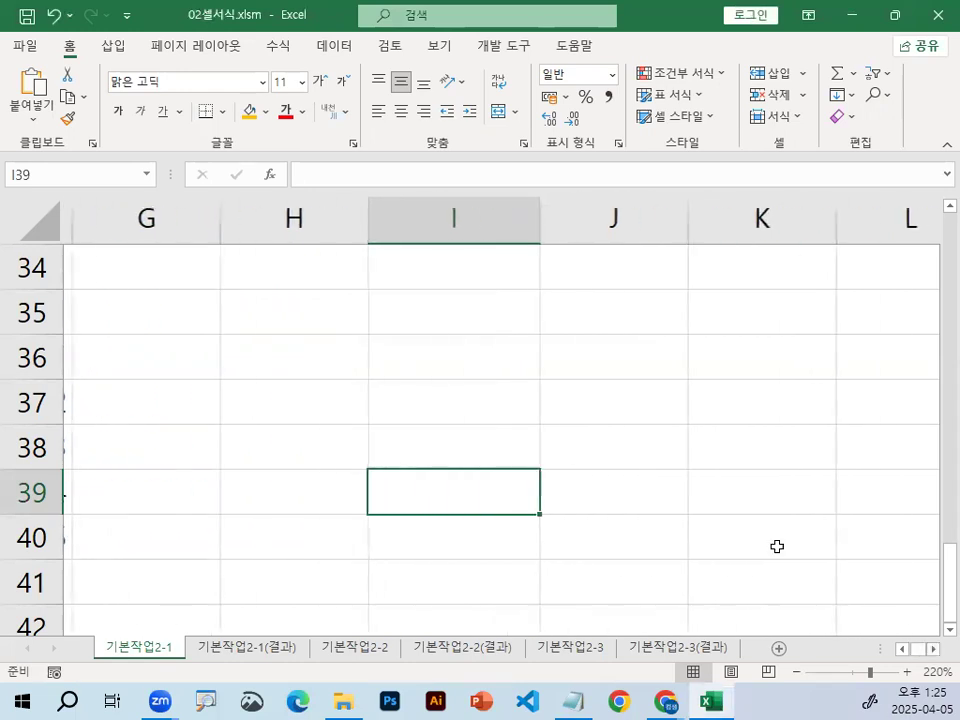
- Enter the header 월 in cell H35
{"action": "left_click", "coordinate": [284, 295]}
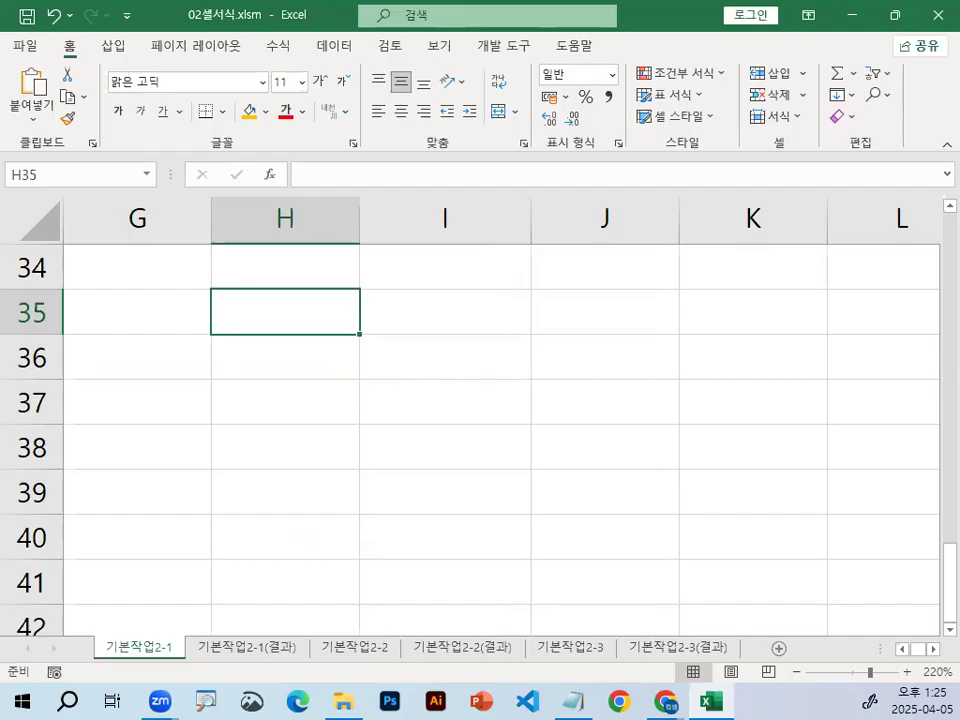
{"action": "left_click", "coordinate": [431, 403]}
{"action": "left_click", "coordinate": [321, 295]}
{"action": "type", "text": "월"}
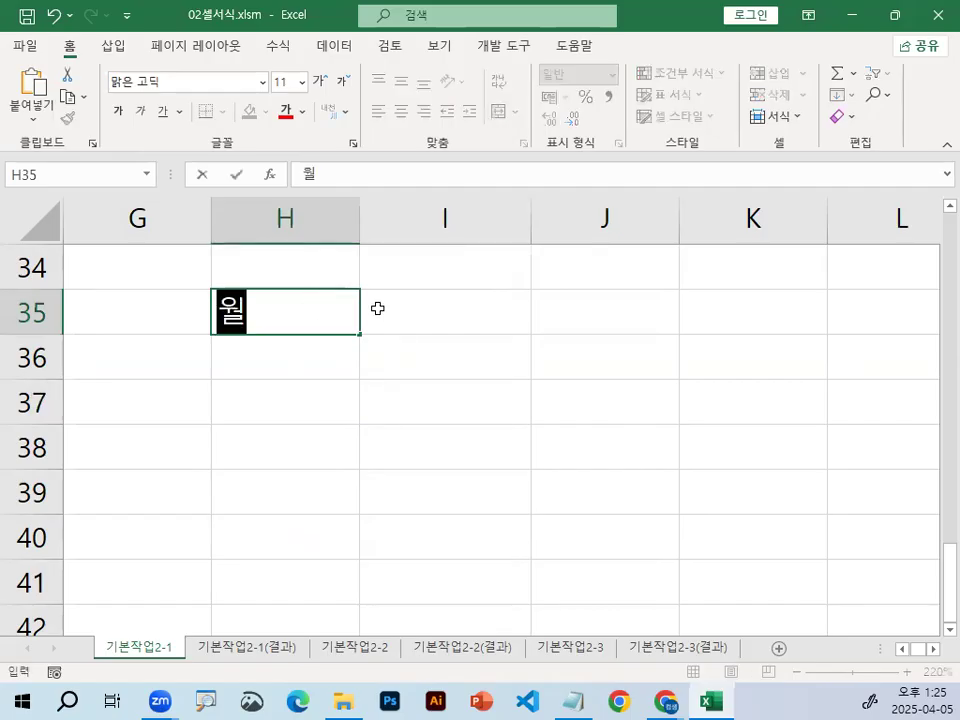
{"action": "key", "text": "Return"}
- Enter 1월 and 2월 as text below the 월 header, and fill the months down to 5월 in H36:H40
{"action": "type", "text": "2"}
{"action": "key", "text": "BackSpace"}
{"action": "type", "text": "1우"}
{"action": "type", "text": "월"}
{"action": "key", "text": "Return"}
{"action": "type", "text": "2월"}
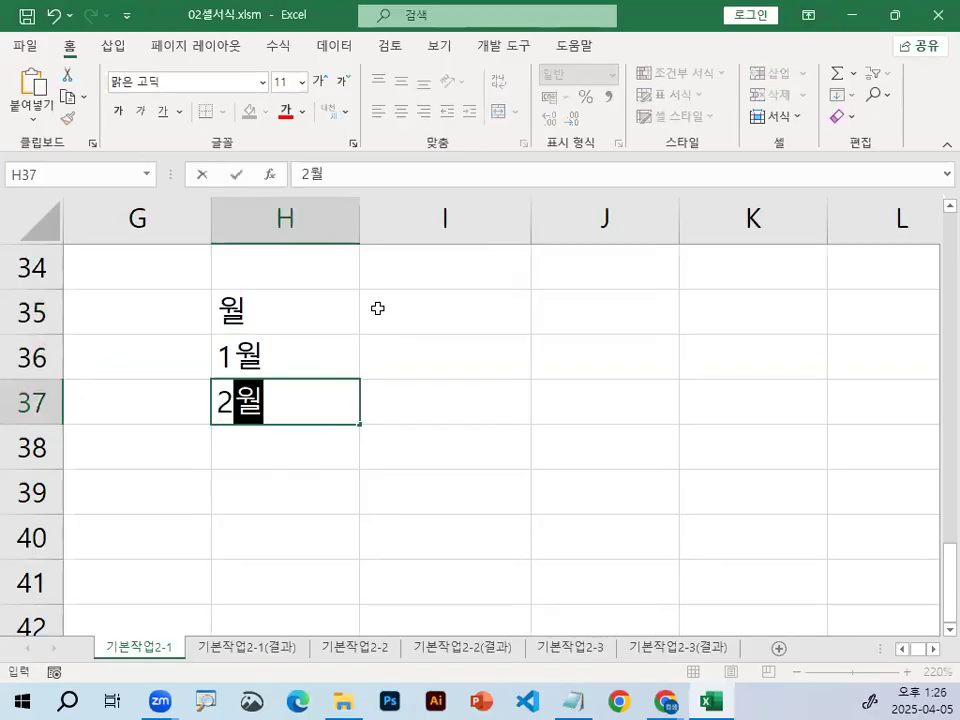
{"action": "key", "text": "Return"}
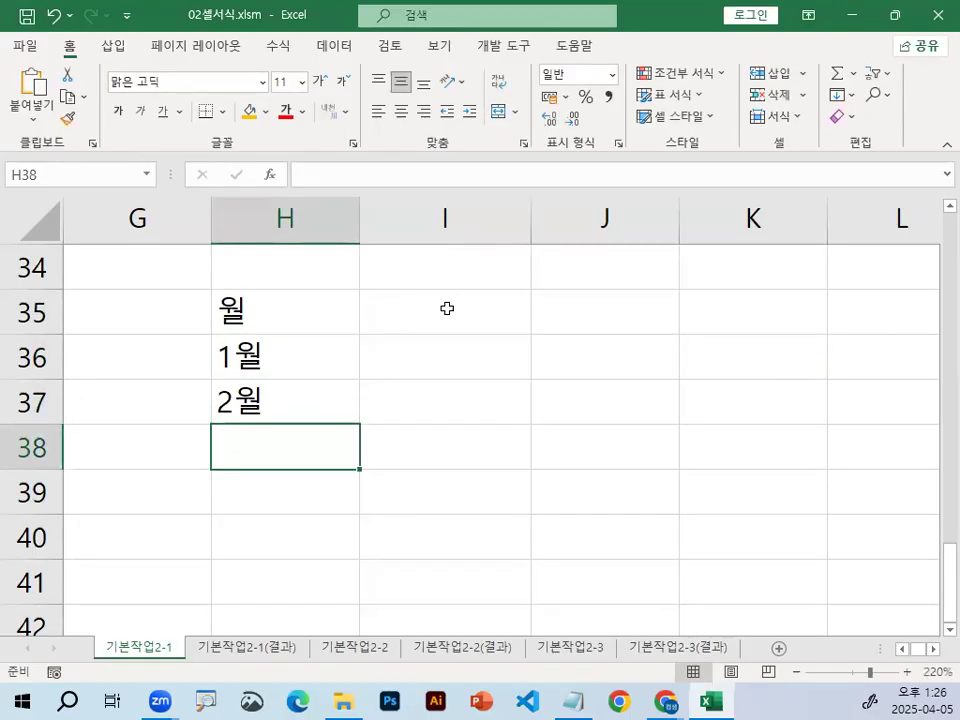
{"action": "left_click", "coordinate": [317, 347]}
{"action": "left_click_drag", "start_coordinate": [360, 380], "coordinate": [347, 566]}
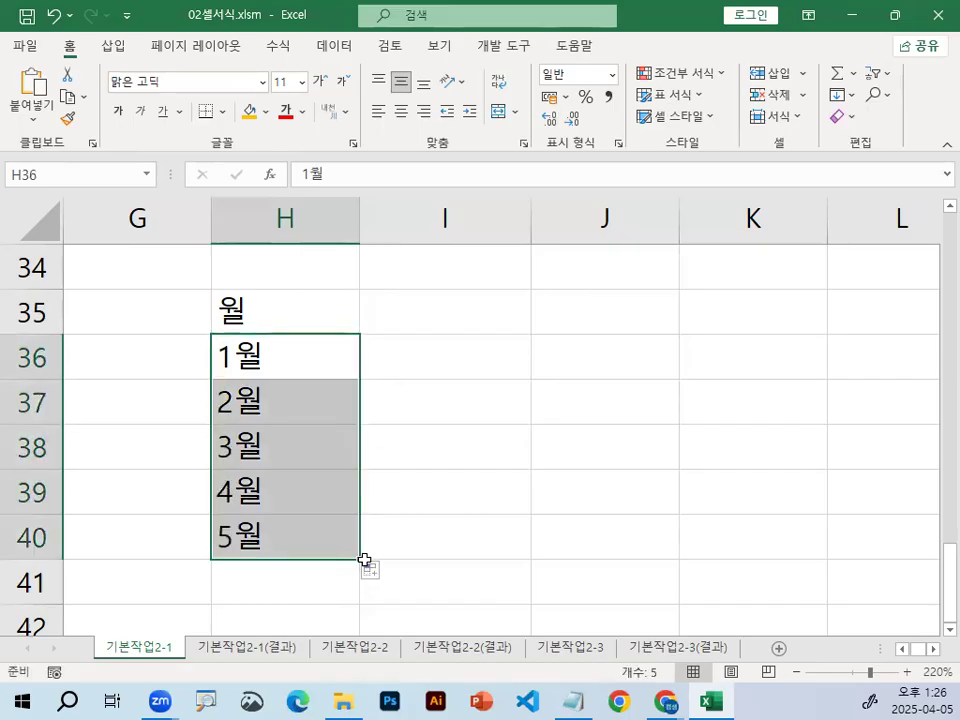
- Inspect the typed content of H36 and circle the number in front of 월
{"action": "double_click", "coordinate": [306, 349]}
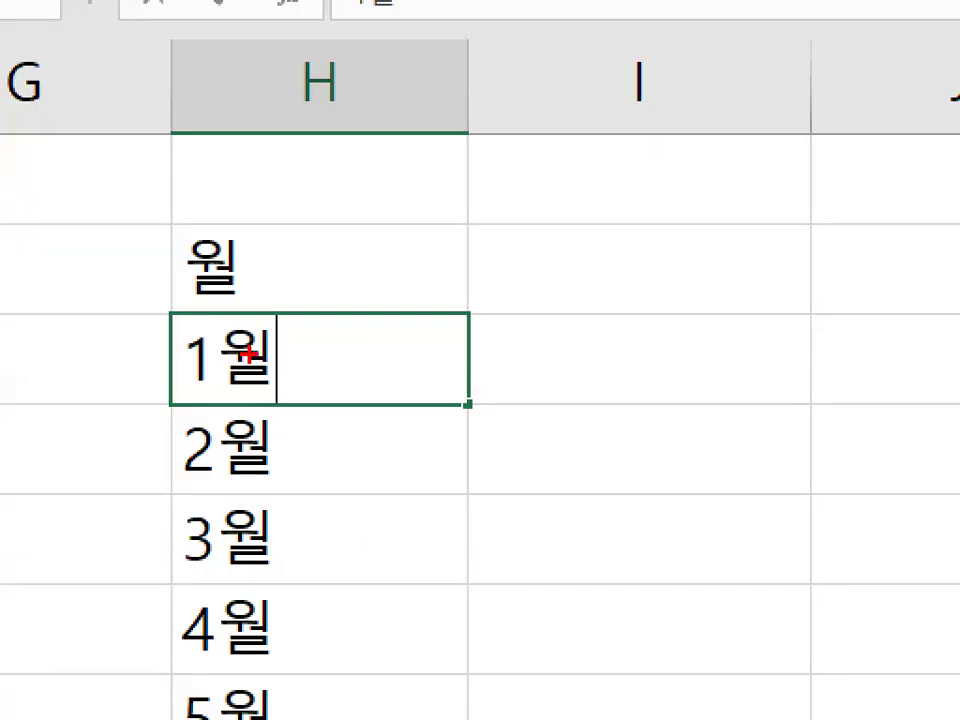
{"action": "left_click_drag", "start_coordinate": [175, 363], "coordinate": [207, 382]}
{"action": "left_click_drag", "start_coordinate": [214, 318], "coordinate": [230, 394]}
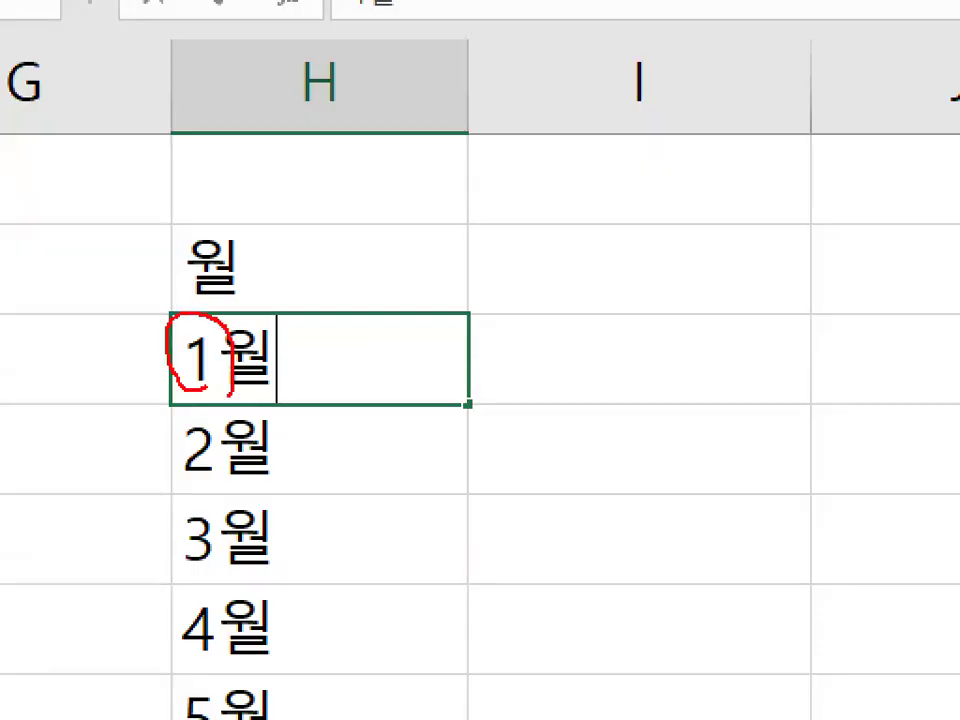
{"action": "key", "text": "Escape"}
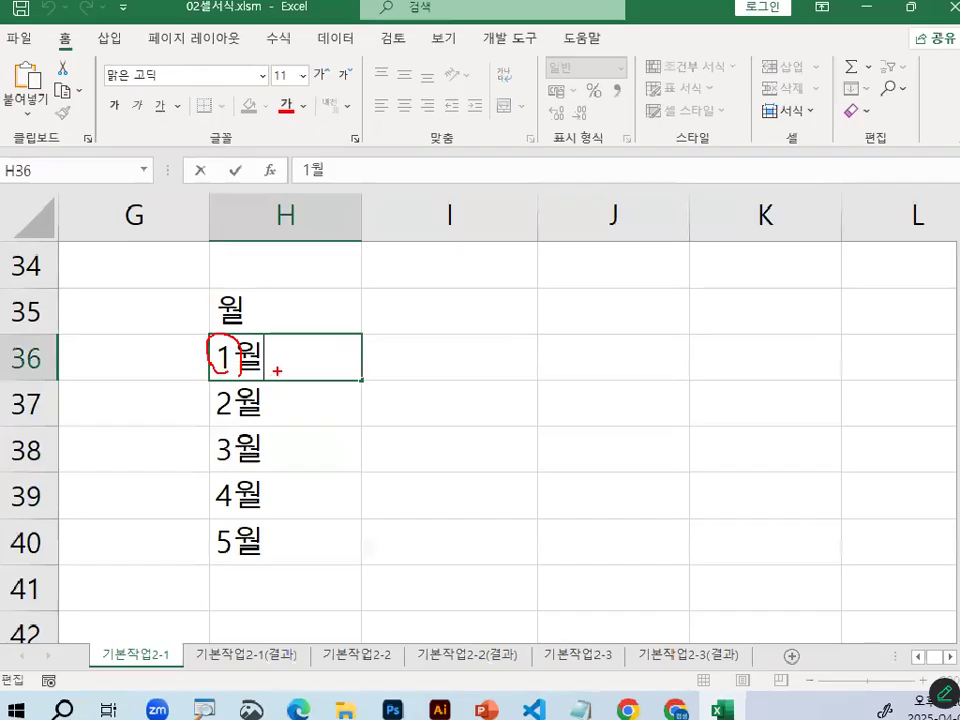
- Clear the typed month texts from H36:H40
{"action": "left_click", "coordinate": [333, 446]}
{"action": "key", "text": "Up"}
{"action": "key", "text": "Up"}
{"action": "left_click", "coordinate": [289, 529], "text": "shift"}
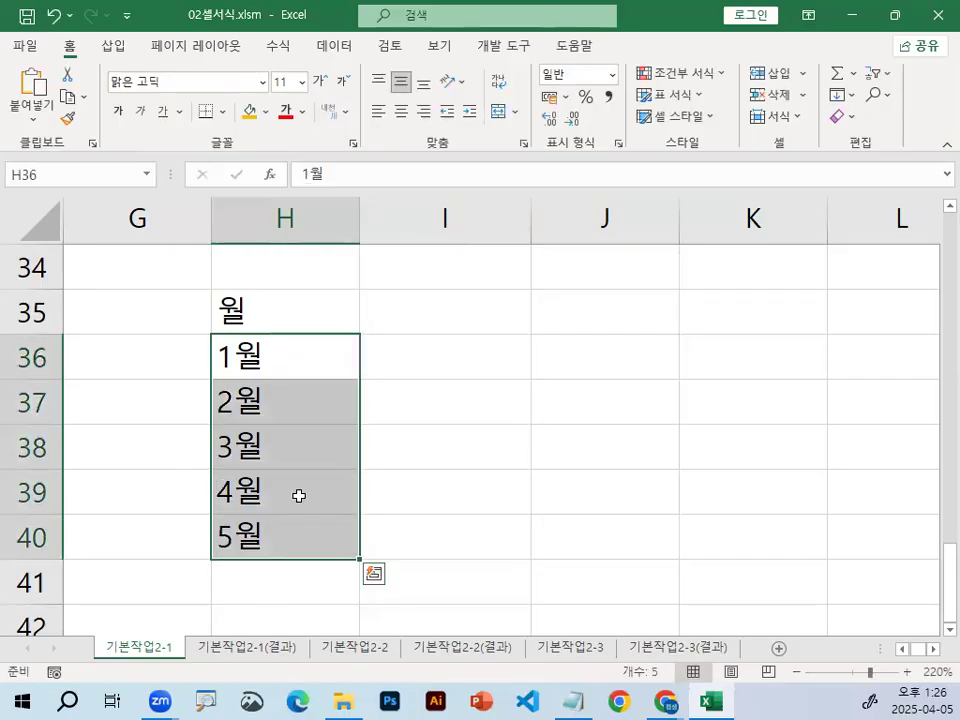
{"action": "key", "text": "Delete"}
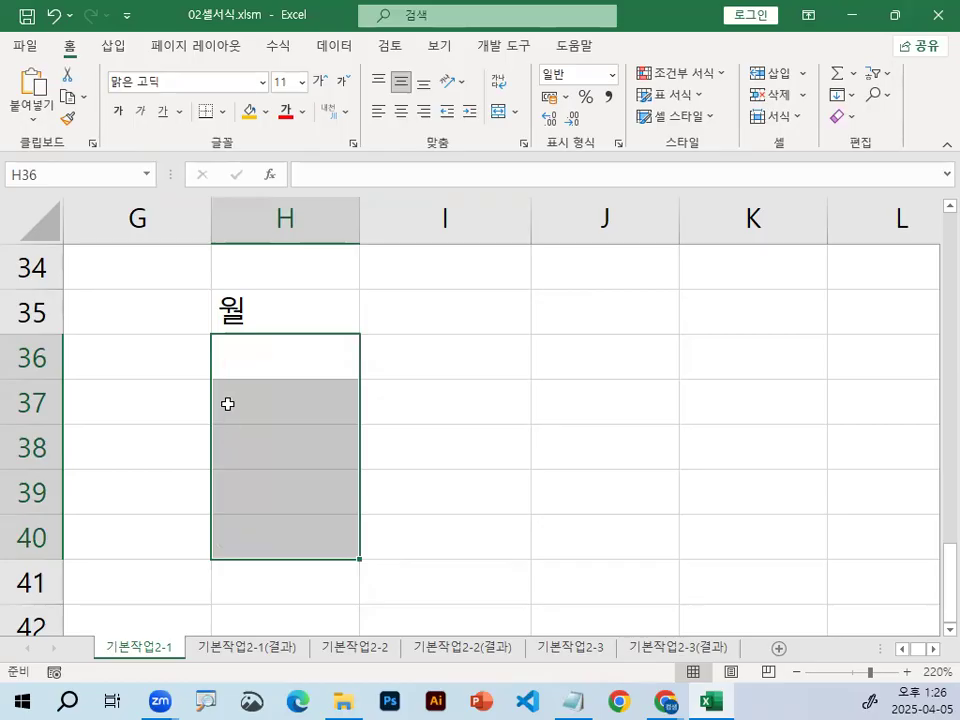
- Enter the plain number 1 in H36 and fill the series 1 to 5 down to H40
{"action": "mouse_move", "coordinate": [275, 366]}
{"action": "left_mouse_down"}
{"action": "mouse_move", "coordinate": [265, 382]}
{"action": "mouse_move", "coordinate": [233, 341]}
{"action": "mouse_move", "coordinate": [280, 372]}
{"action": "left_mouse_up"}
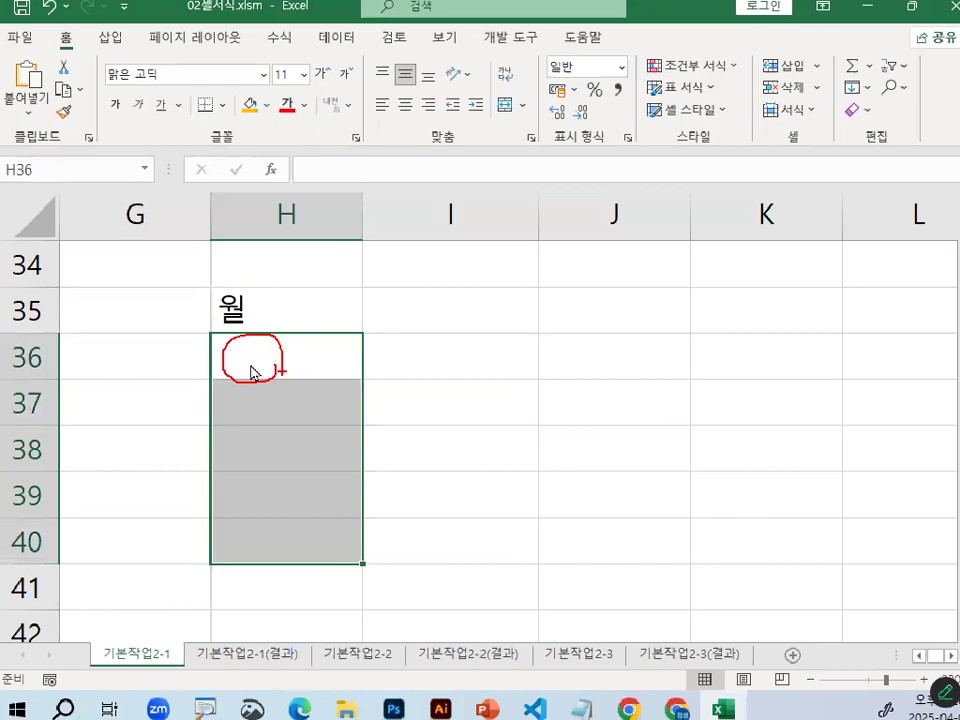
{"action": "left_click", "coordinate": [310, 338]}
{"action": "type", "text": "1"}
{"action": "key", "text": "Return"}
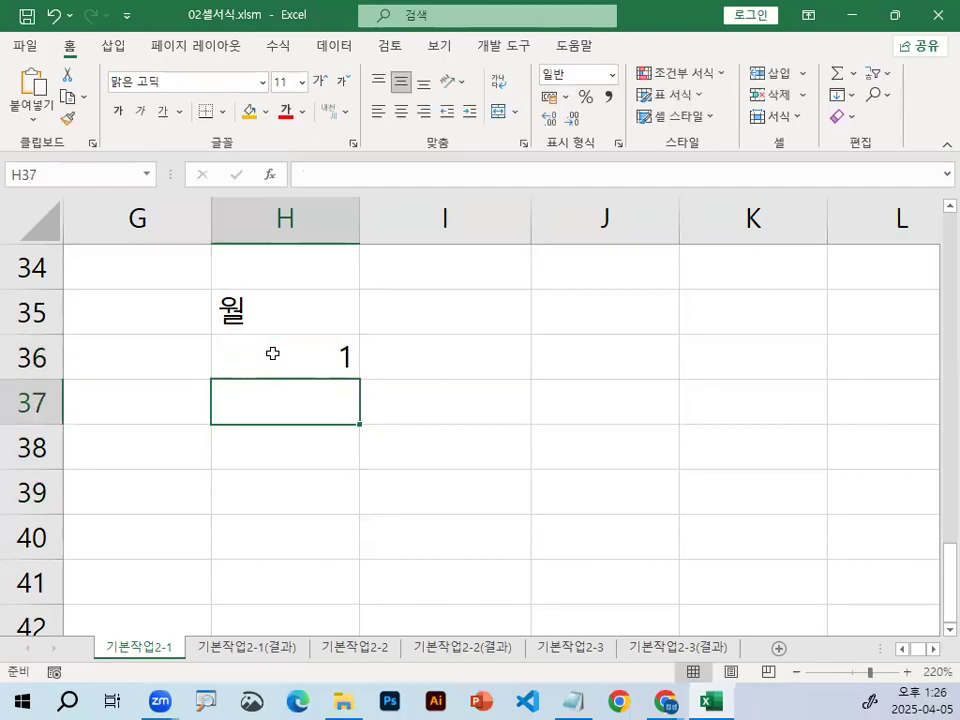
{"action": "left_click", "coordinate": [282, 347]}
{"action": "left_click_drag", "start_coordinate": [364, 379], "coordinate": [343, 536]}
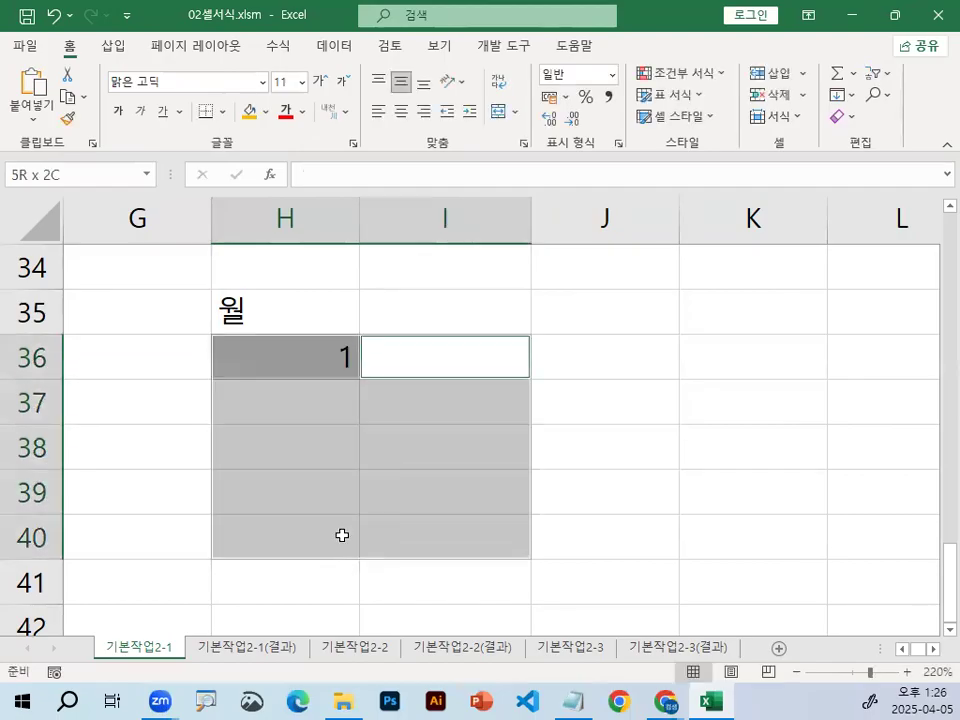
{"action": "left_click", "coordinate": [313, 351]}
{"action": "left_click_drag", "start_coordinate": [359, 381], "coordinate": [347, 556]}
- Switch to the Notepad lesson notes, highlight G/표준 among the number format symbols, and return to Excel
{"action": "left_click", "coordinate": [574, 698]}
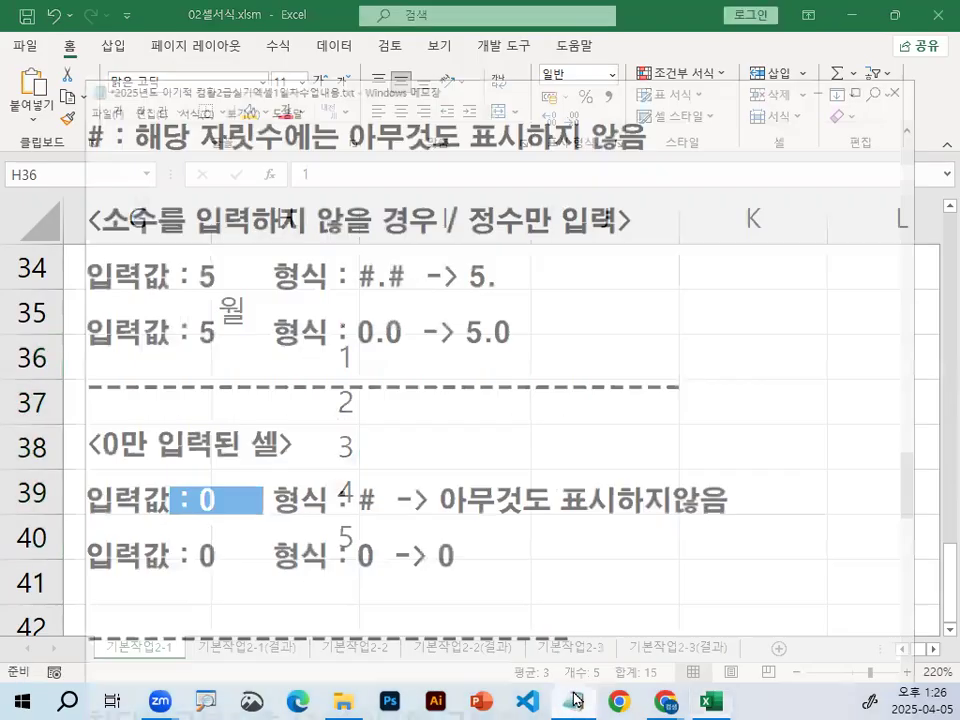
{"action": "scroll", "coordinate": [476, 374], "scroll_direction": "up", "scroll_amount": 4}
{"action": "left_click_drag", "start_coordinate": [599, 155], "coordinate": [797, 155]}
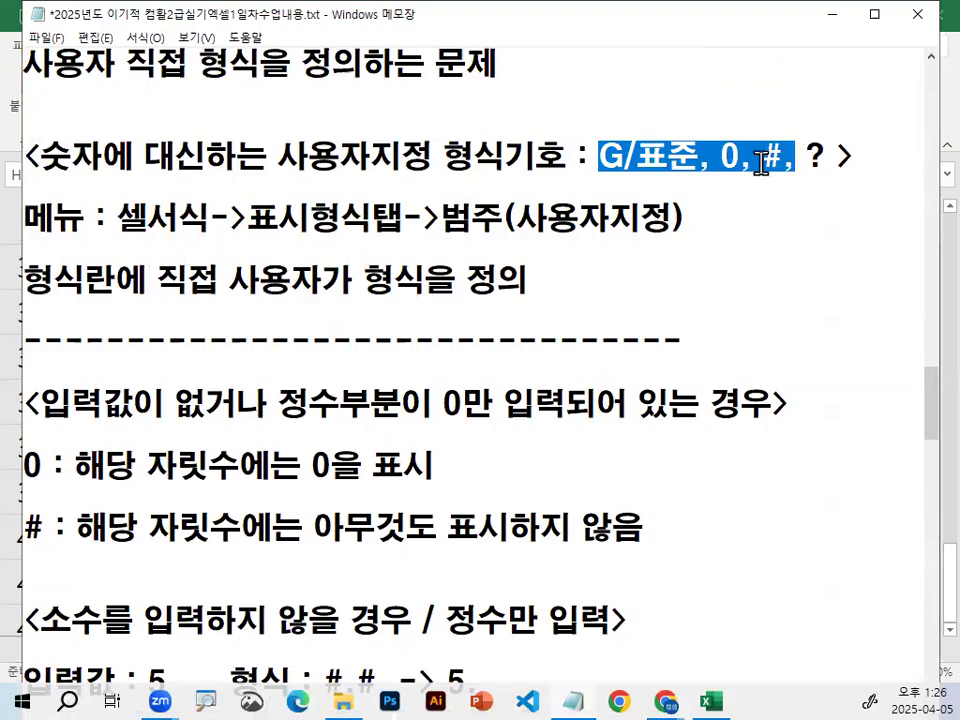
{"action": "left_click_drag", "start_coordinate": [604, 155], "coordinate": [678, 155]}
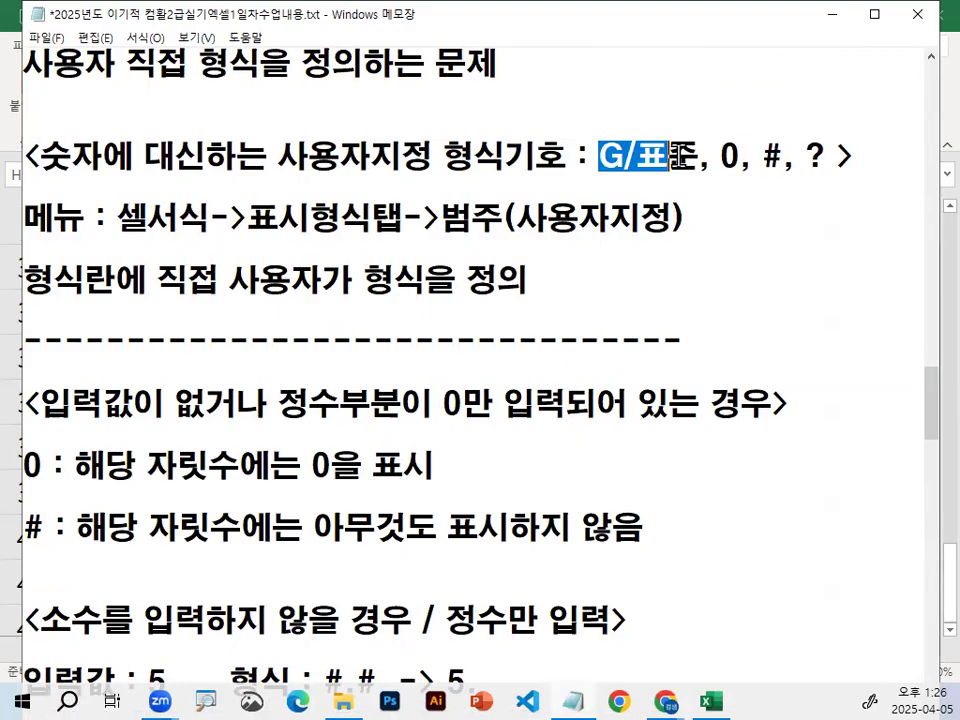
{"action": "left_click_drag", "start_coordinate": [604, 155], "coordinate": [693, 156]}
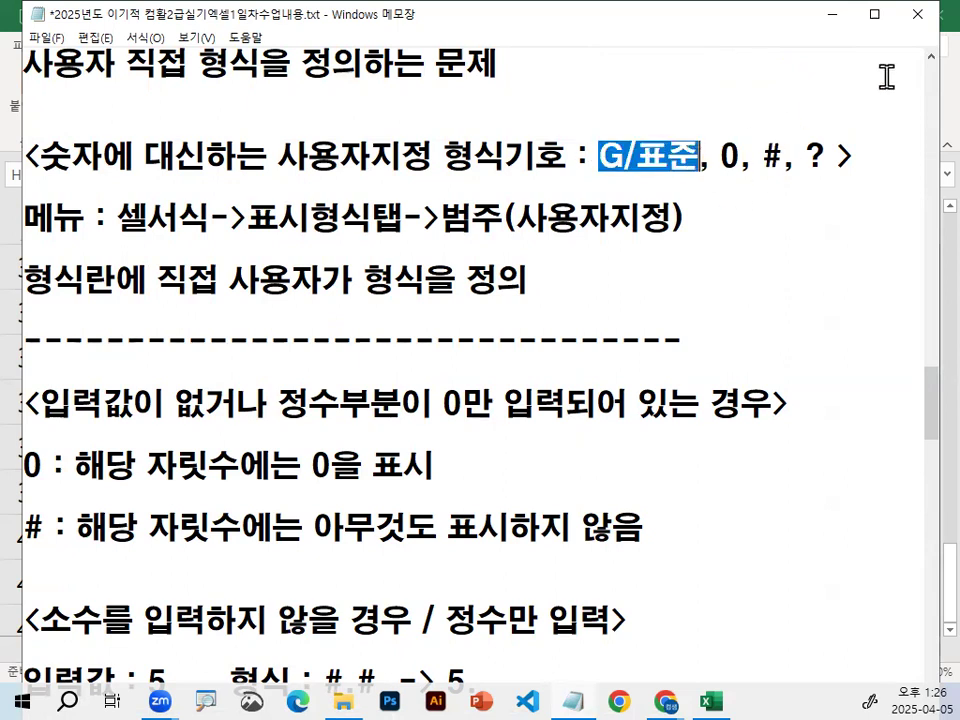
{"action": "left_click", "coordinate": [830, 14]}
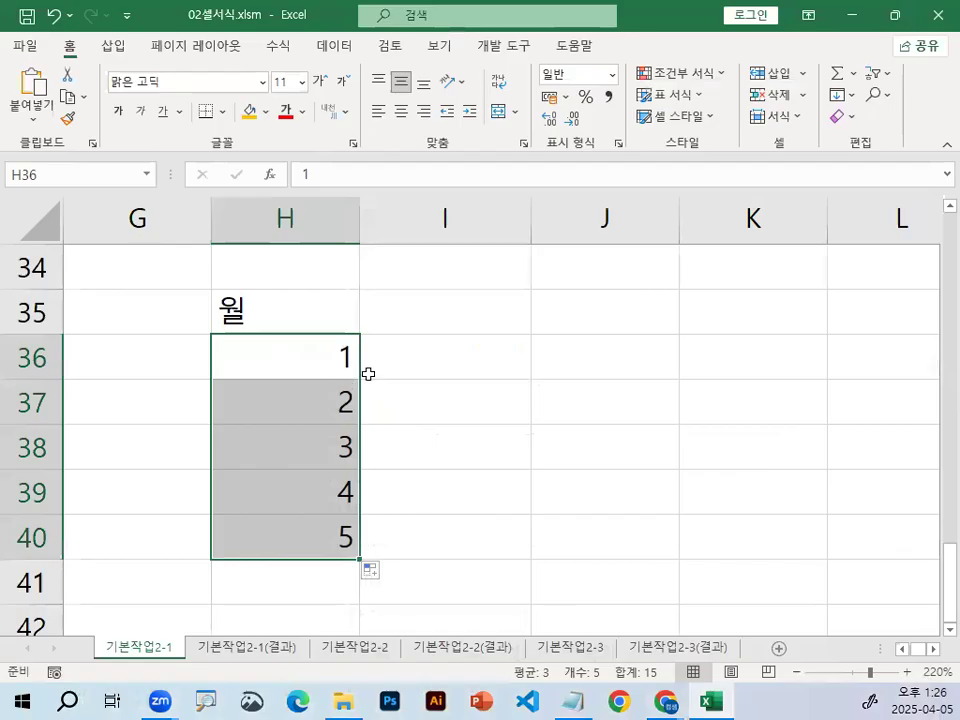
- Apply the custom number format G/표준월 to the numbers in H36:H40
{"action": "key", "text": "ctrl+1"}
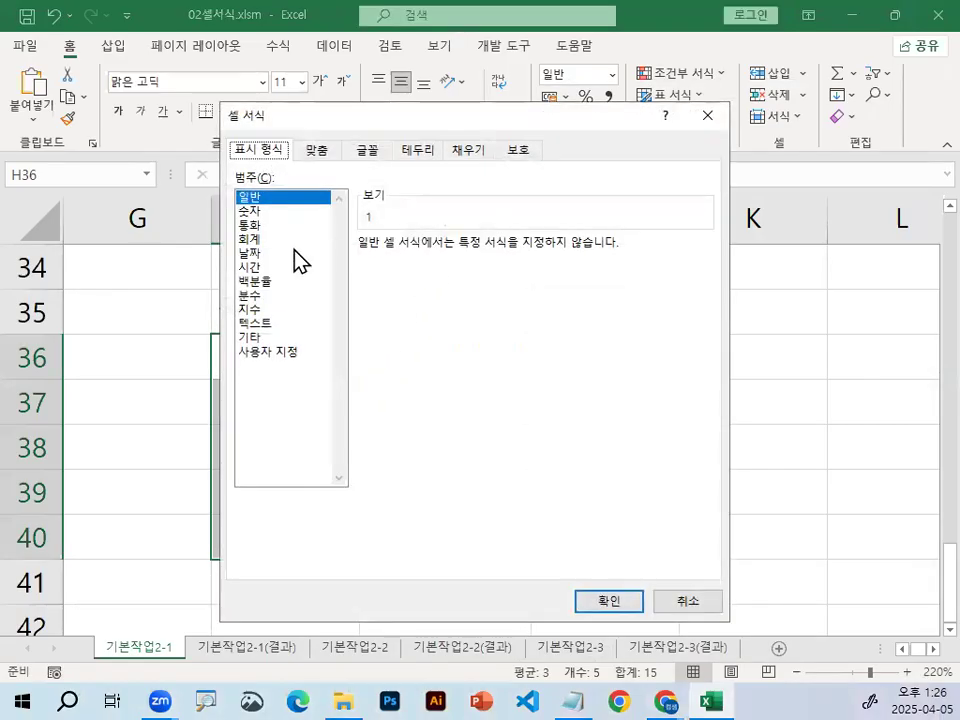
{"action": "left_click", "coordinate": [278, 352]}
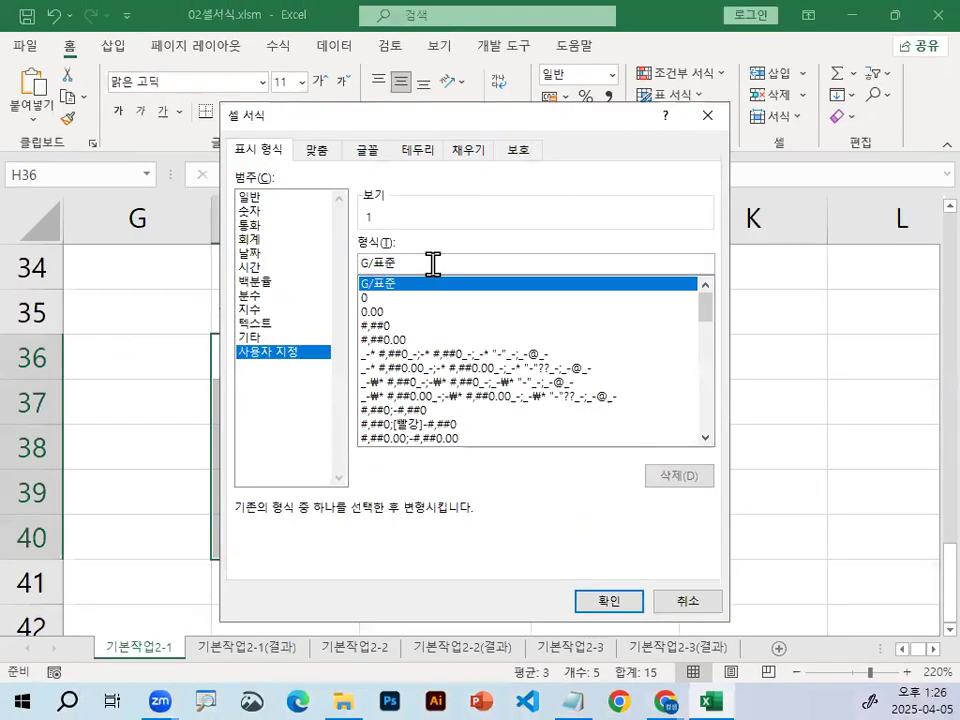
{"action": "left_click", "coordinate": [483, 228]}
{"action": "type", "text": "월"}
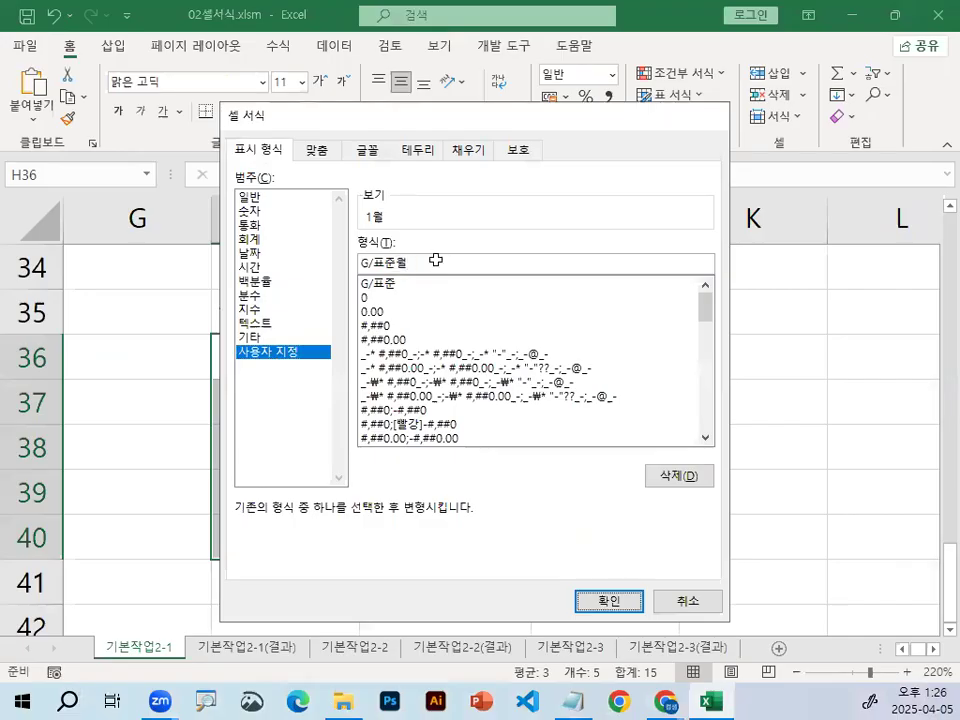
{"action": "key", "text": "Return"}
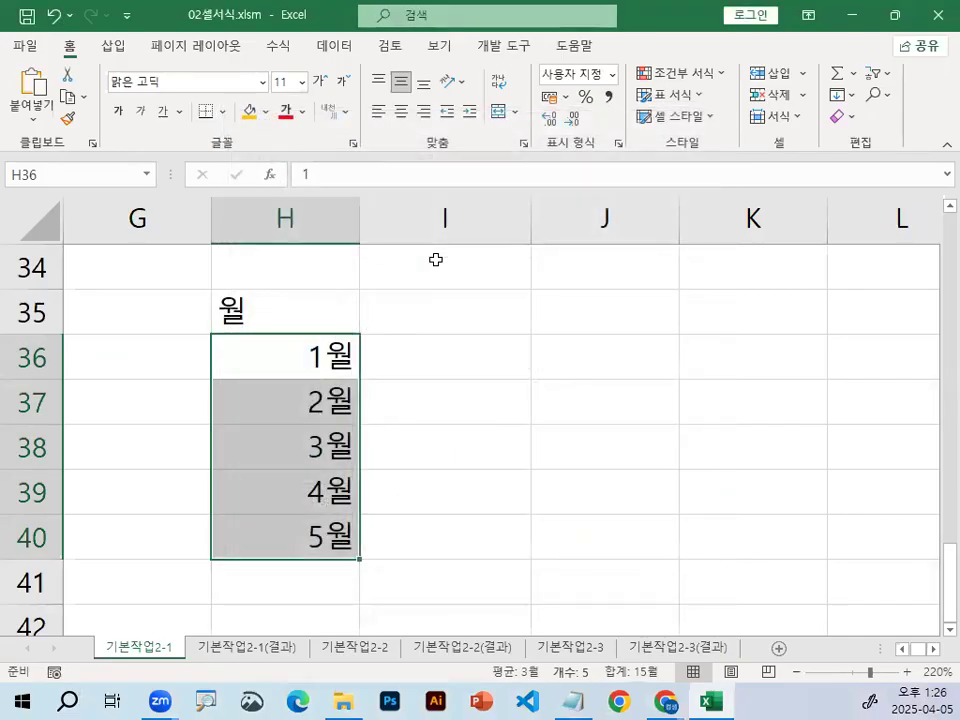
- Inspect the stored value behind the formatted month in H36 without changing it
{"action": "double_click", "coordinate": [339, 368]}
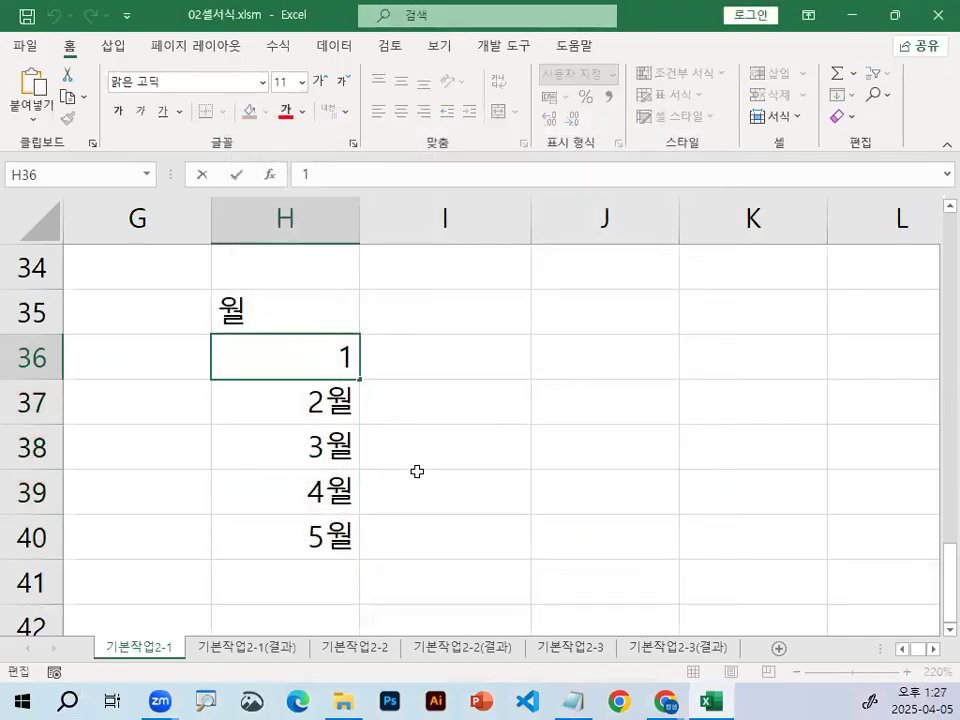
{"action": "key", "text": "Escape"}
{"action": "left_click", "coordinate": [615, 462]}
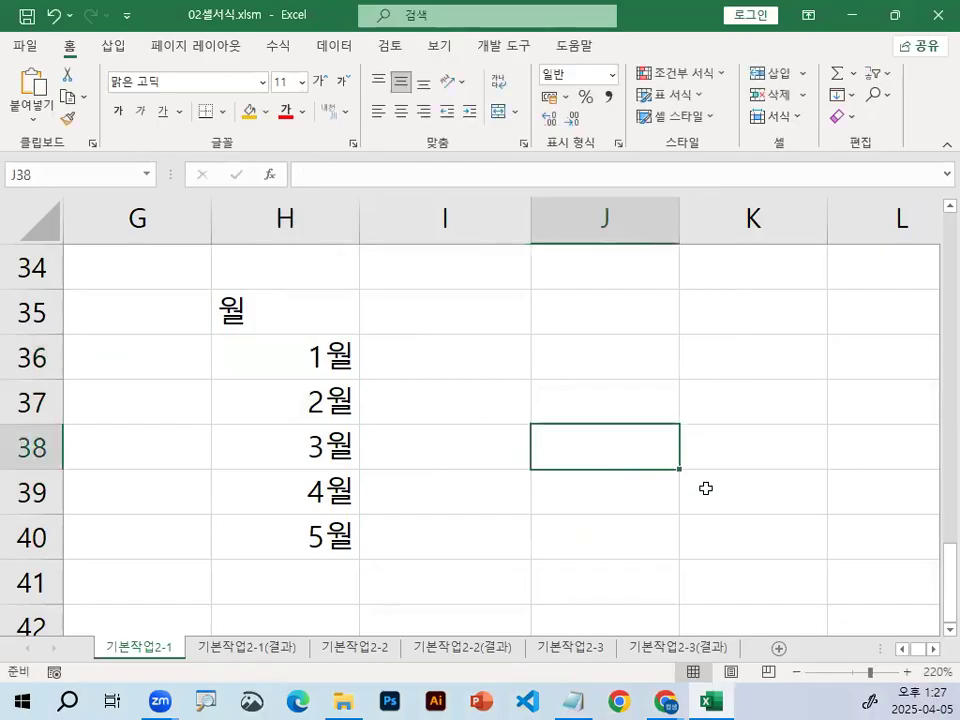
- Enter the dates 1-1, 1-2, 2-1 and 2-2 in cells L36:L39
{"action": "left_click", "coordinate": [767, 350]}
{"action": "scroll", "coordinate": [706, 507], "scroll_direction": "down", "scroll_amount": 1}
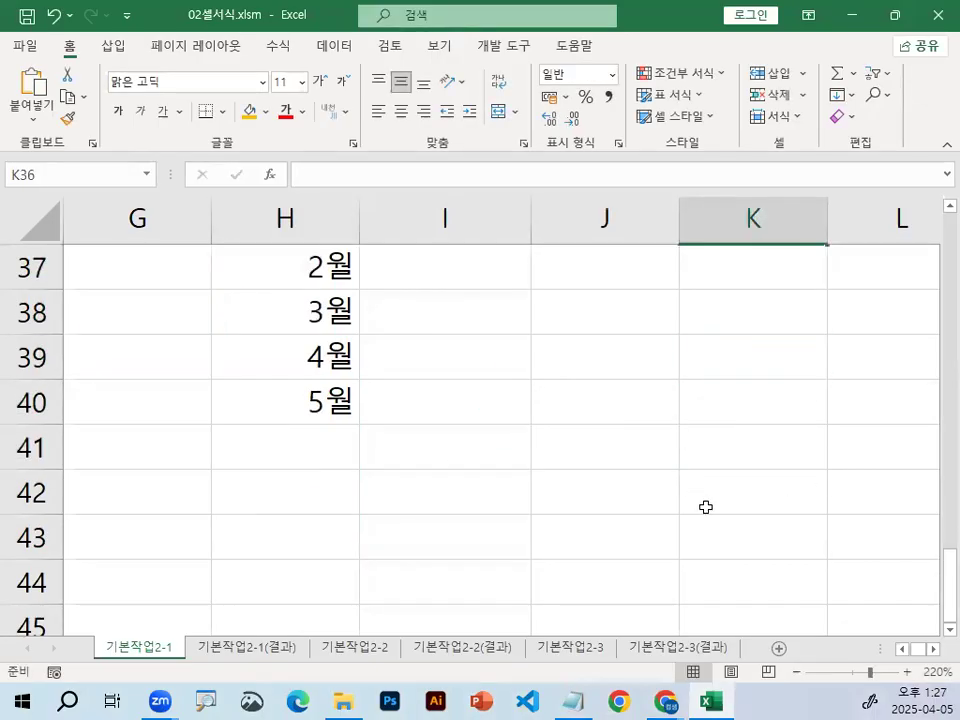
{"action": "left_click", "coordinate": [930, 649]}
{"action": "scroll", "coordinate": [700, 587], "scroll_direction": "up", "scroll_amount": 1}
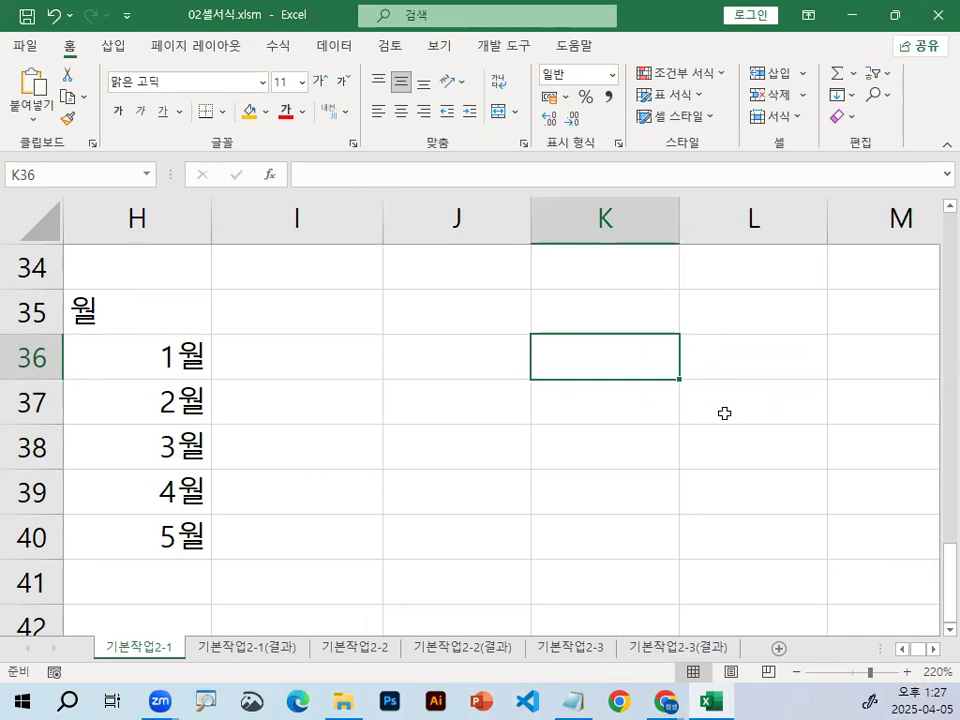
{"action": "left_click", "coordinate": [724, 362]}
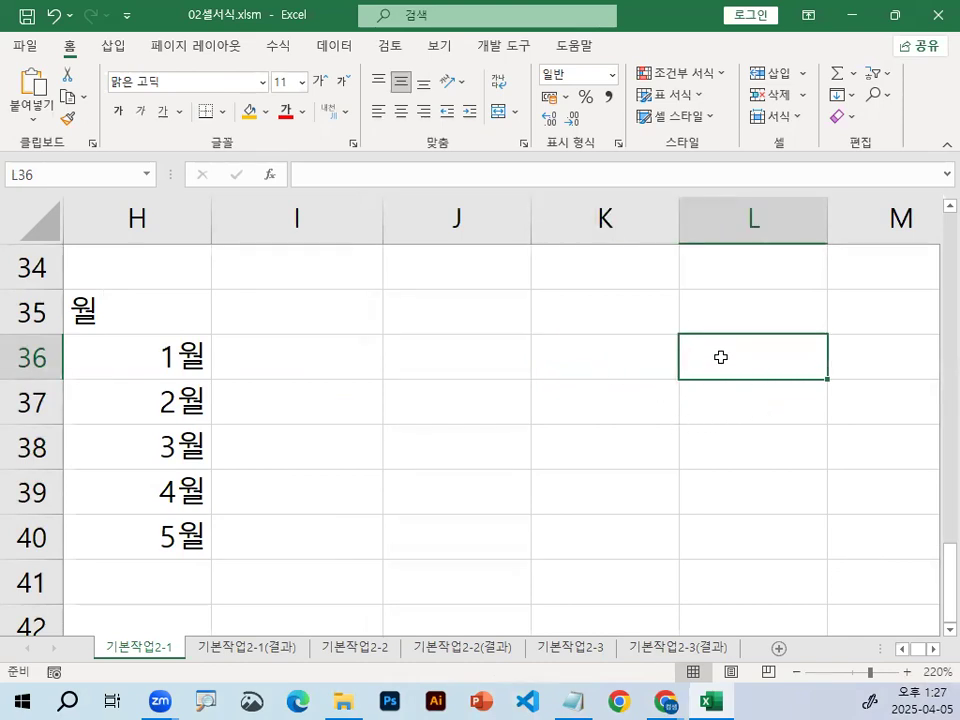
{"action": "type", "text": "1-1"}
{"action": "key", "text": "Return"}
{"action": "type", "text": "1-2"}
{"action": "key", "text": "Return"}
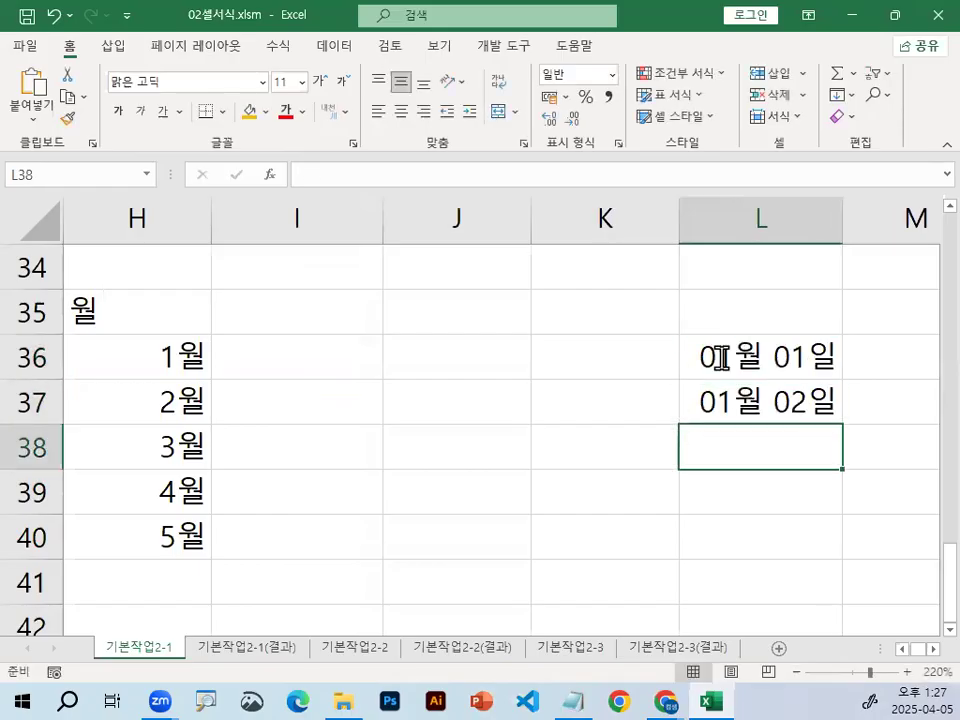
{"action": "type", "text": "2-1"}
{"action": "key", "text": "Return"}
{"action": "type", "text": "2-2"}
{"action": "key", "text": "Return"}
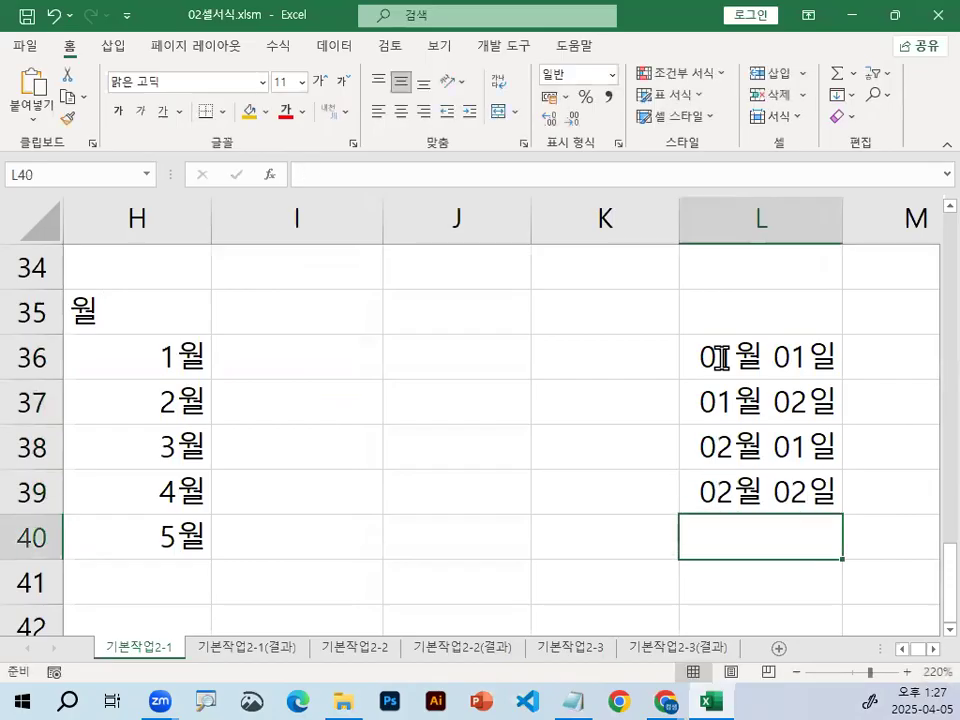
- Enter the values 10, 20, 30 and 40 beside the dates in M36:M39
{"action": "left_click", "coordinate": [867, 363]}
{"action": "type", "text": "10"}
{"action": "key", "text": "Return"}
{"action": "type", "text": "20"}
{"action": "key", "text": "Return"}
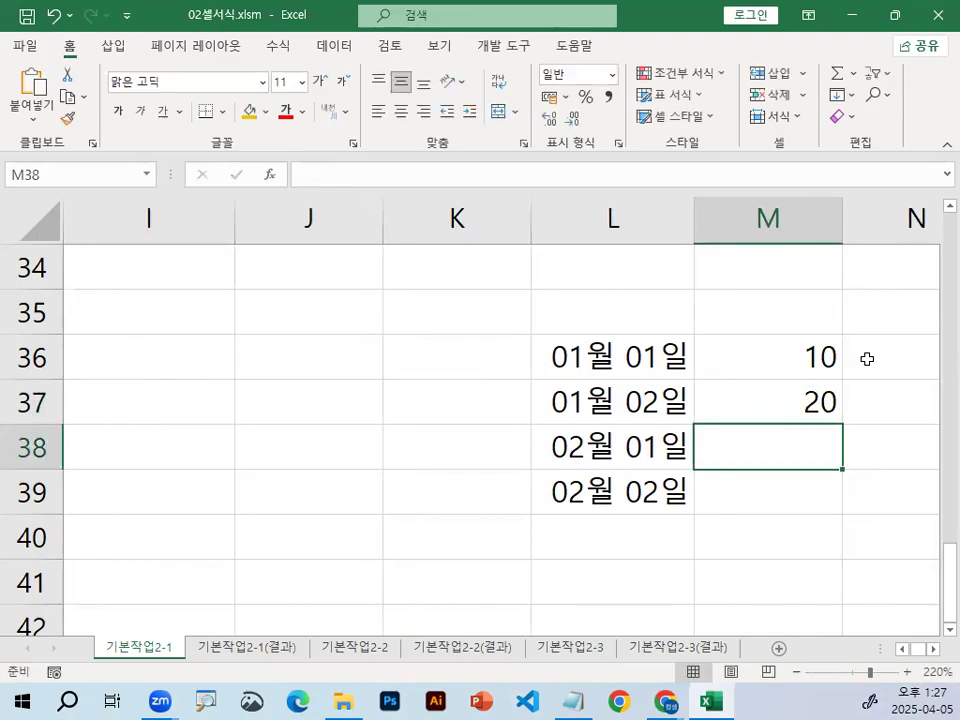
{"action": "type", "text": "30"}
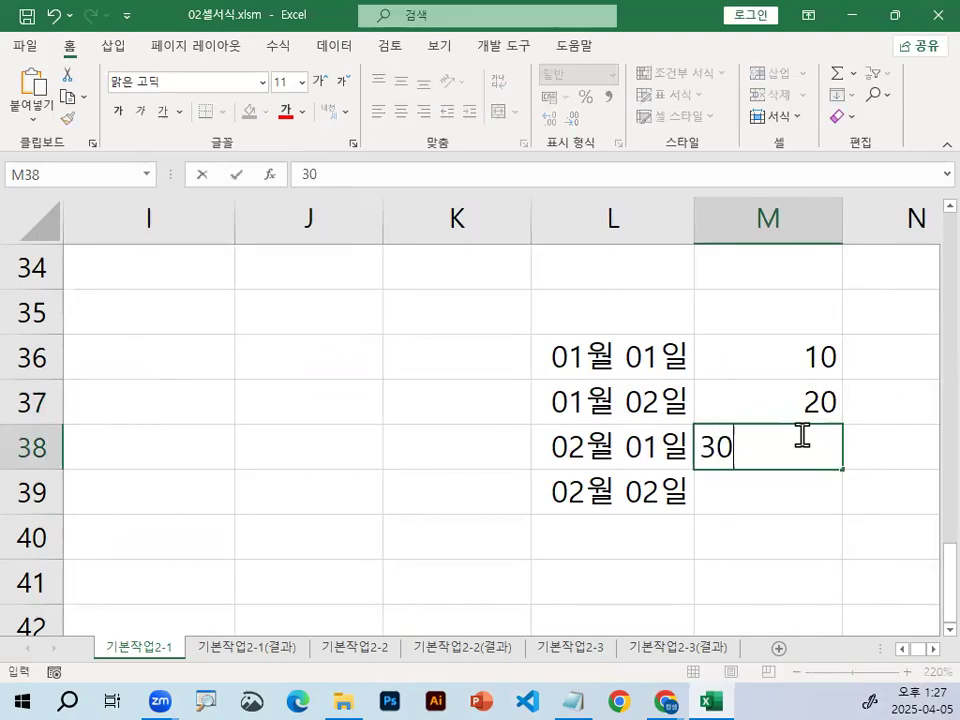
{"action": "key", "text": "Return"}
{"action": "type", "text": "40"}
{"action": "key", "text": "Return"}
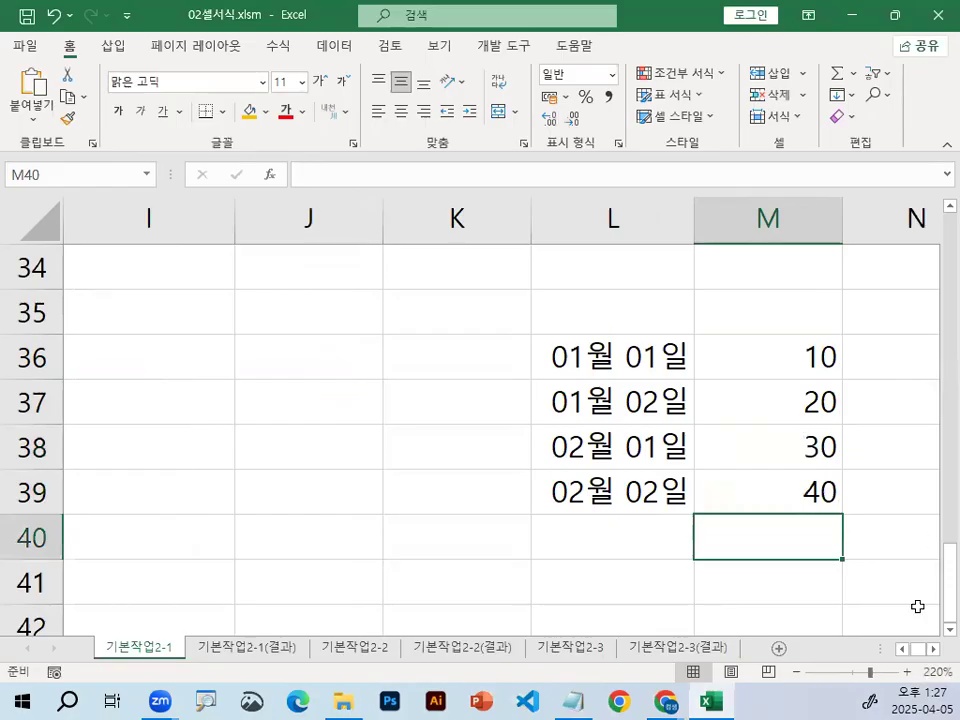
- Circle the number in H36 and compare the stored content of H36 with the date in L36
{"action": "left_click", "coordinate": [902, 648]}
{"action": "left_click", "coordinate": [302, 372]}
{"action": "key", "text": "ctrl+1"}
{"action": "mouse_move", "coordinate": [206, 381]}
{"action": "left_mouse_down"}
{"action": "mouse_move", "coordinate": [198, 388]}
{"action": "mouse_move", "coordinate": [202, 355]}
{"action": "left_mouse_up"}
{"action": "key", "text": "Escape"}
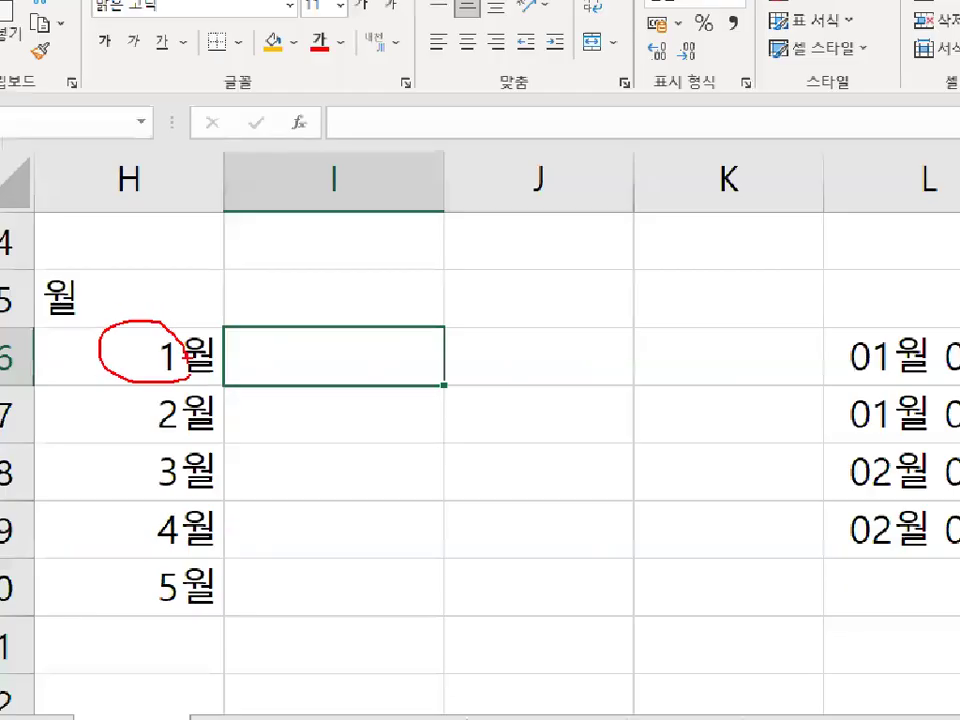
{"action": "left_click", "coordinate": [690, 354]}
{"action": "left_click", "coordinate": [170, 358]}
{"action": "left_click", "coordinate": [771, 368]}
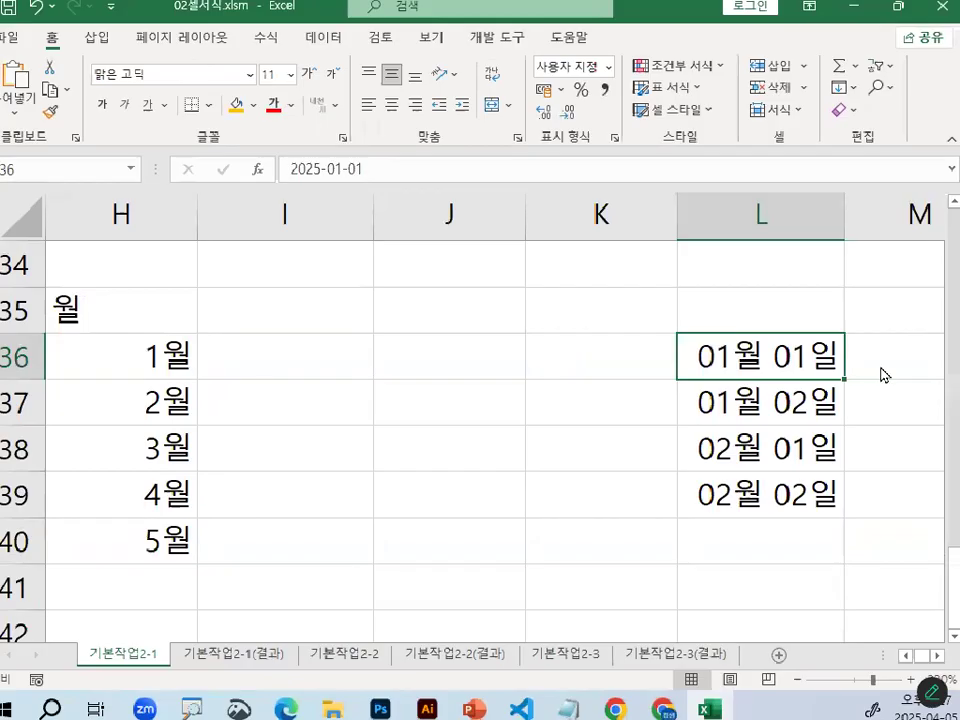
{"action": "left_click", "coordinate": [253, 371]}
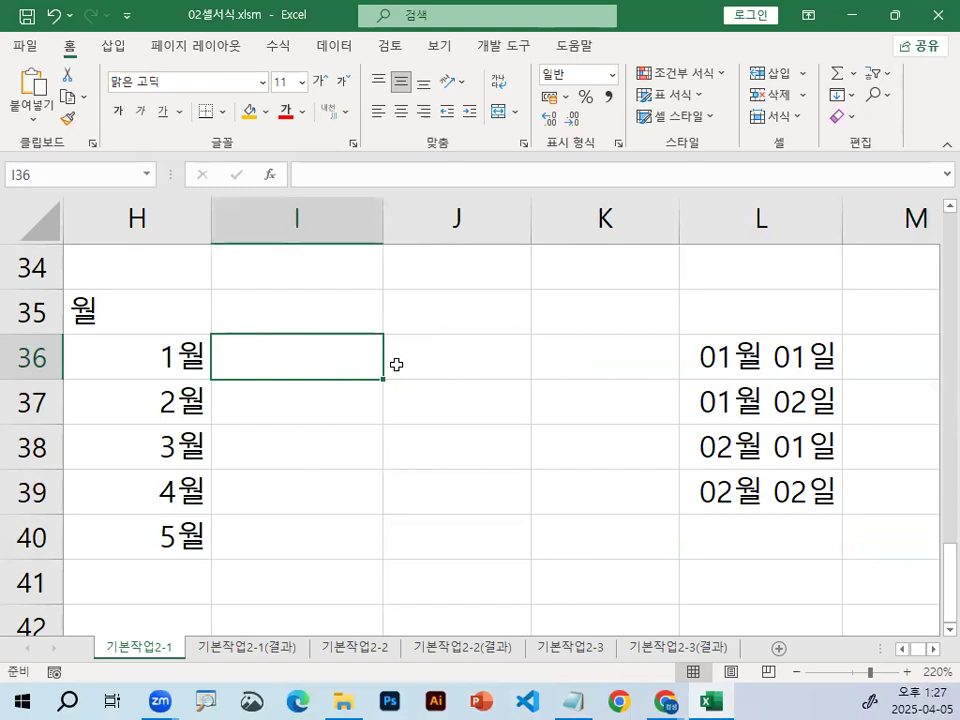
{"action": "type", "text": "=ㄴ"}
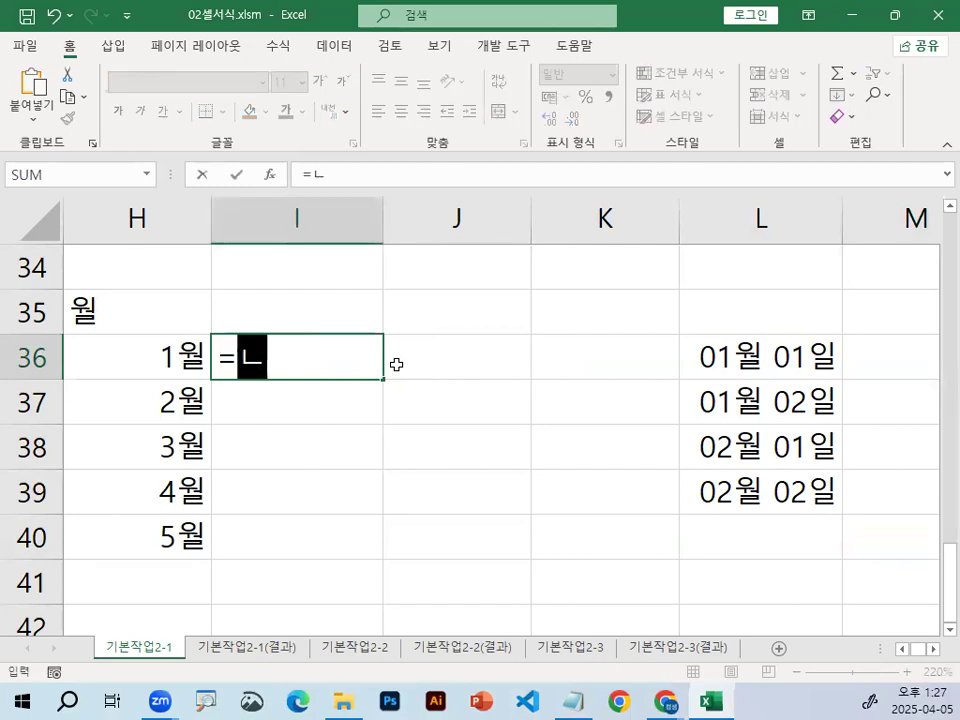
{"action": "key", "text": "BackSpace"}
{"action": "type", "text": "sum"}
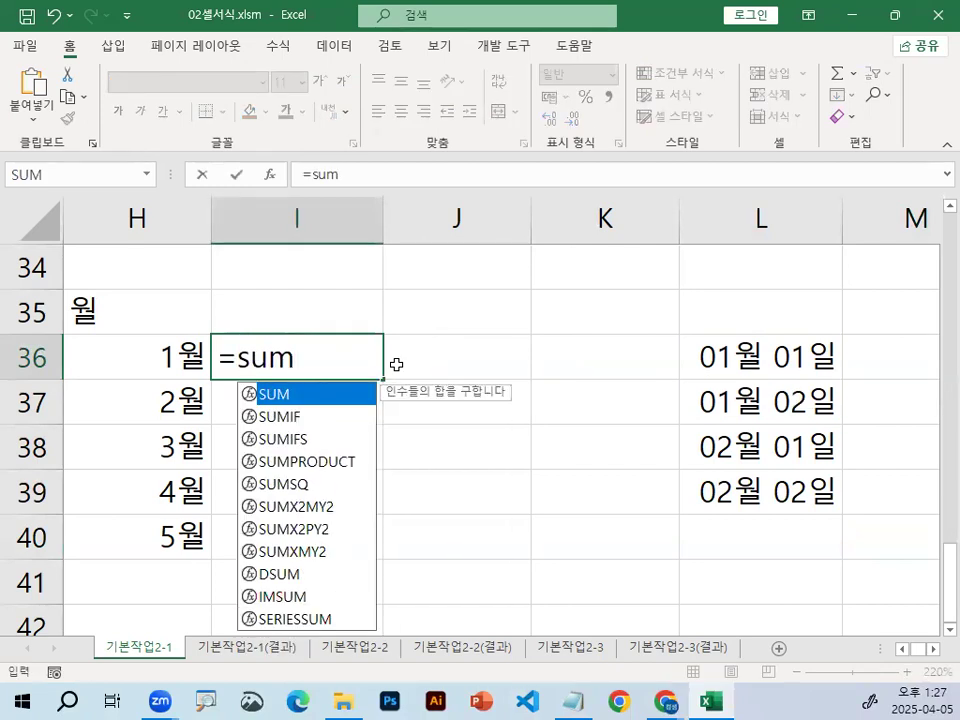
{"action": "type", "text": "if9"}
{"action": "key", "text": "BackSpace"}
{"action": "type", "text": "("}
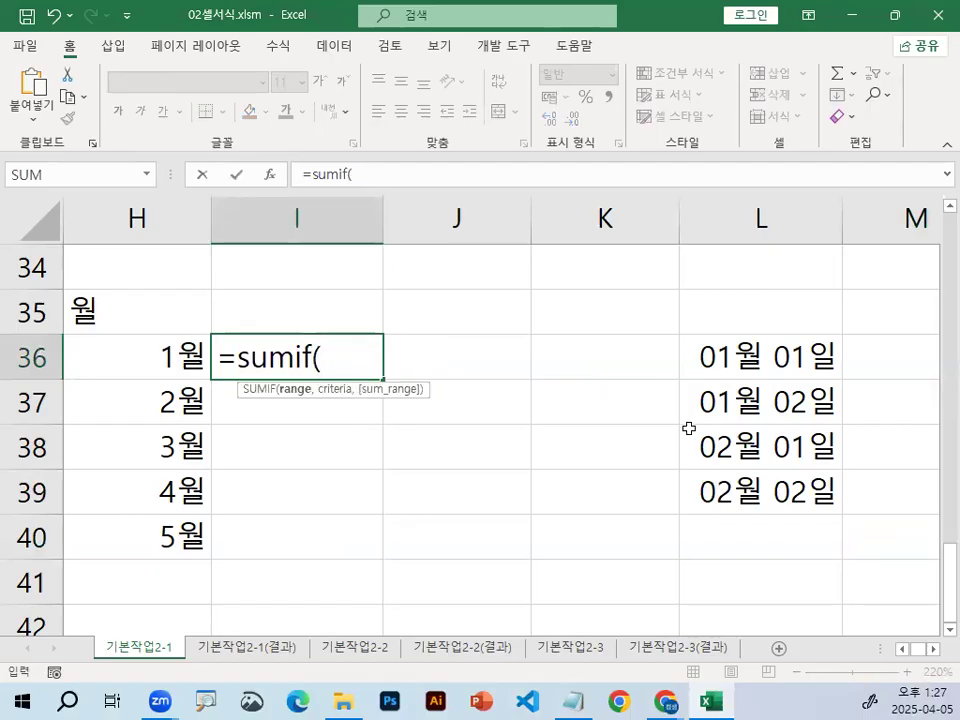
{"action": "key", "text": "ctrl+1"}
{"action": "left_click", "coordinate": [325, 368]}
{"action": "left_click_drag", "start_coordinate": [377, 337], "coordinate": [383, 333]}
{"action": "key", "text": "Escape"}
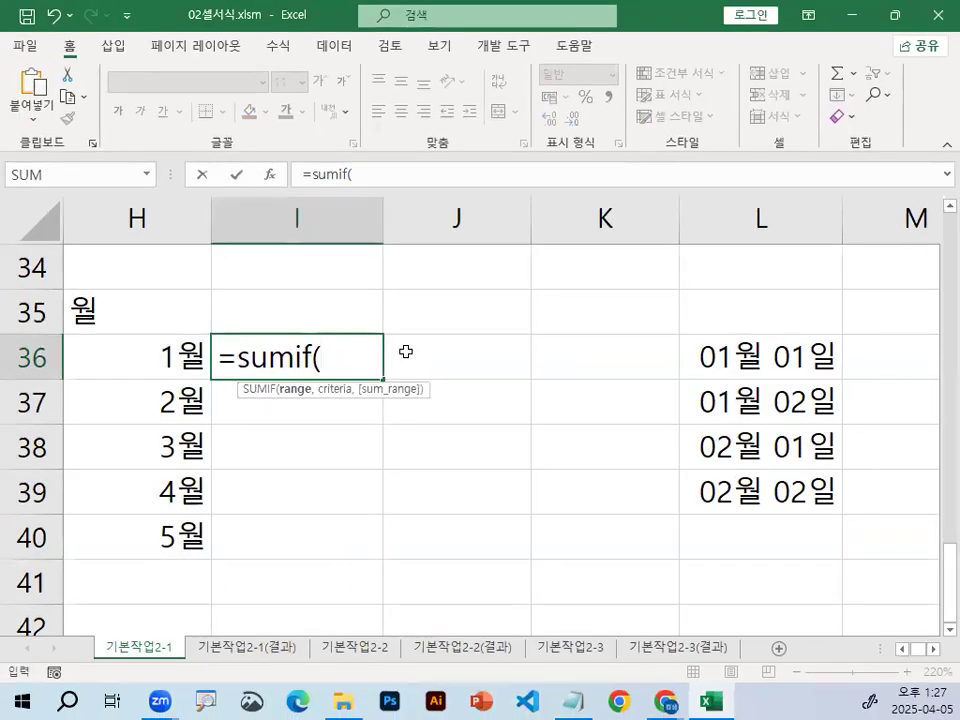
{"action": "type", "text": "month"}
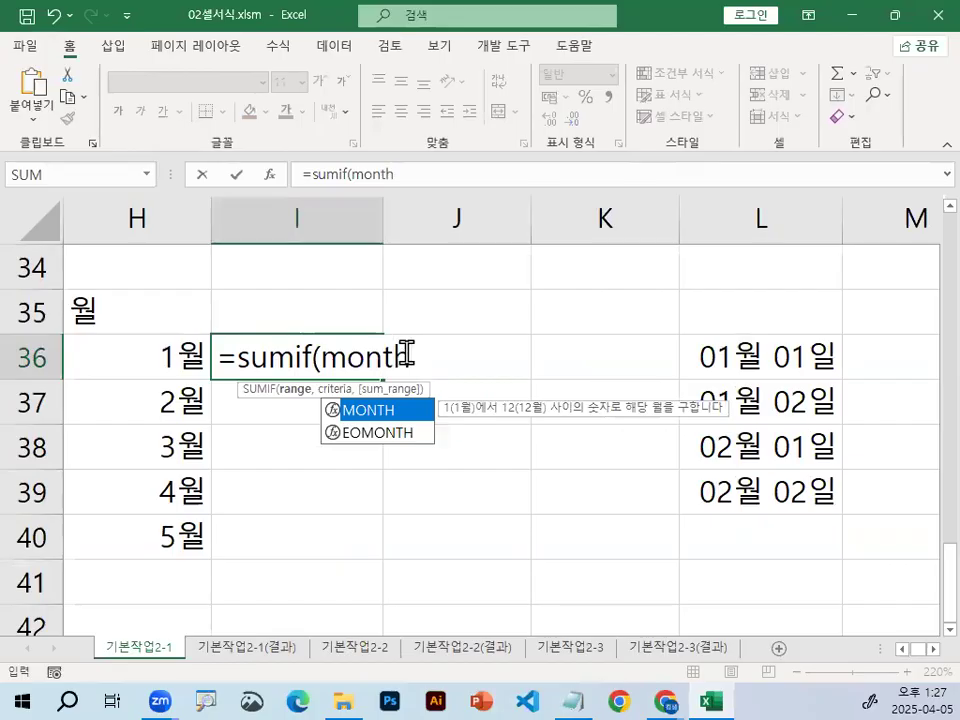
{"action": "type", "text": "("}
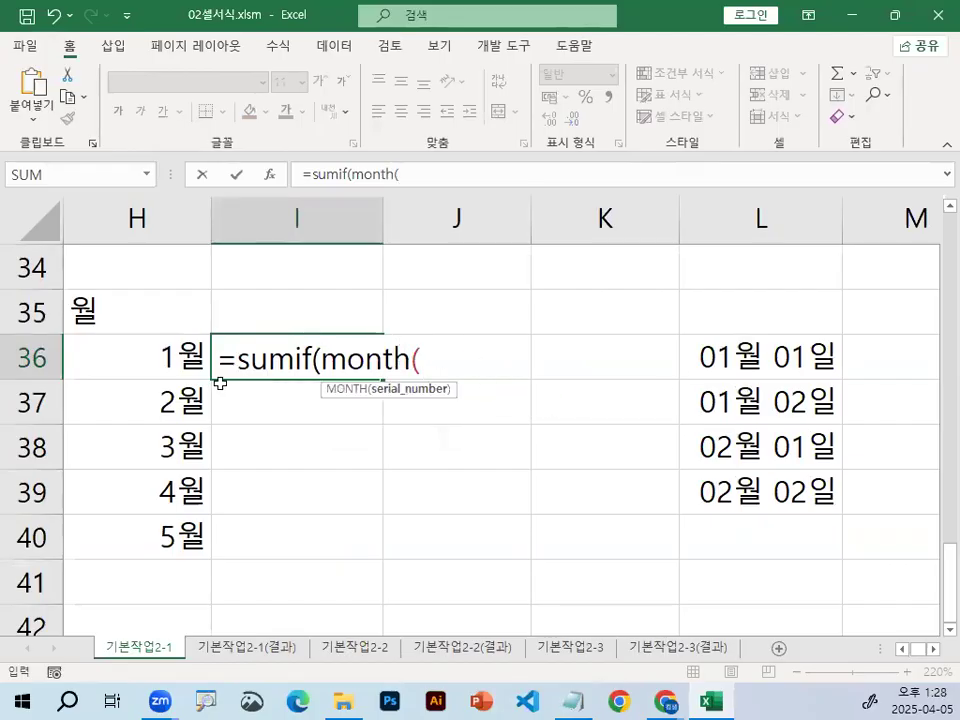
{"action": "left_click_drag", "start_coordinate": [753, 362], "coordinate": [757, 486]}
{"action": "left_click_drag", "start_coordinate": [223, 356], "coordinate": [566, 356]}
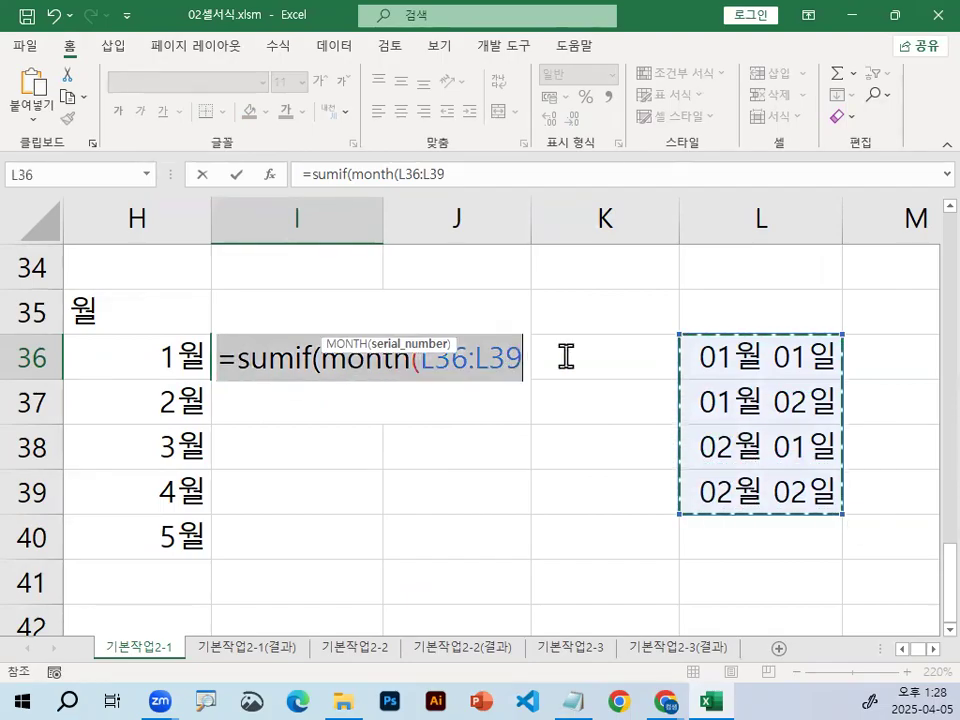
{"action": "key", "text": "Delete"}
{"action": "key", "text": "Escape"}
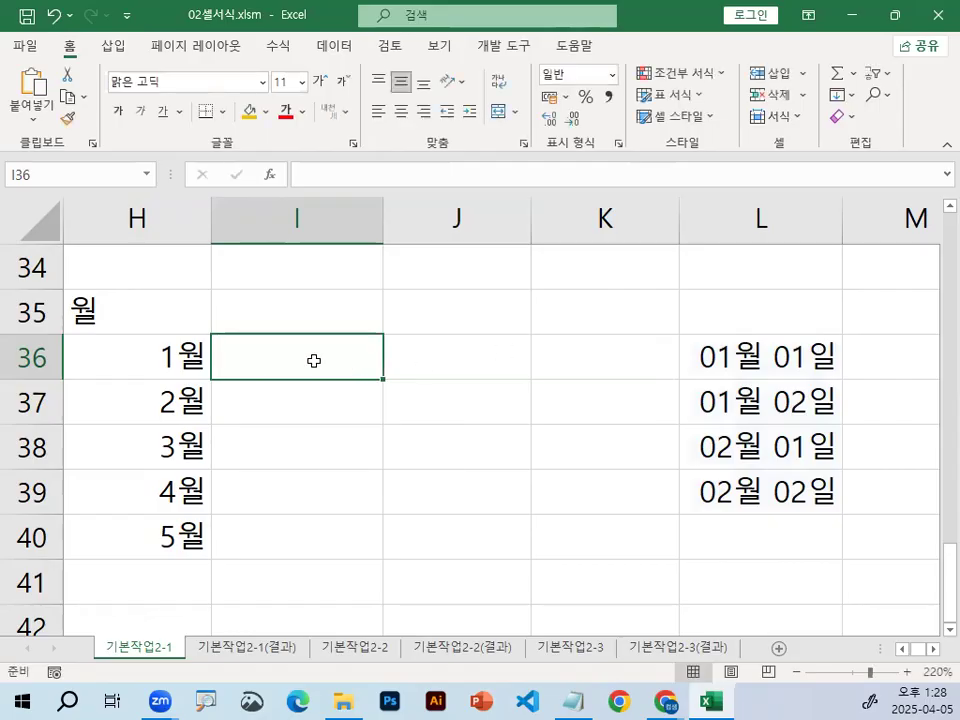
- Begin a formula in I36 that nests IF in SUM and tests whether MONTH($L$36:$L$39) equals H36
{"action": "type", "text": "₩"}
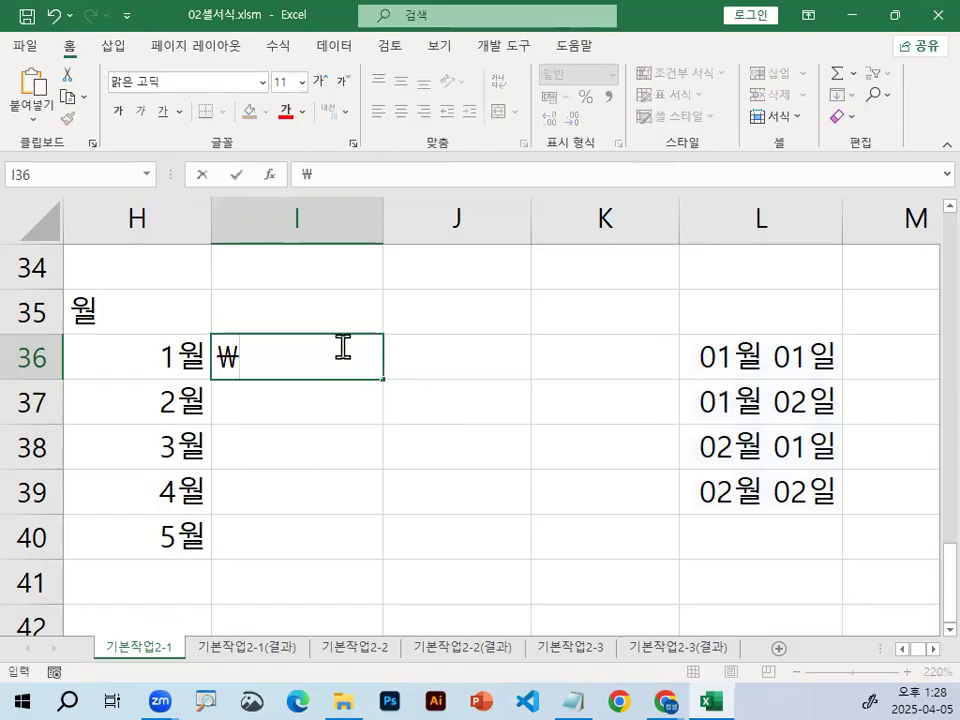
{"action": "key", "text": "BackSpace"}
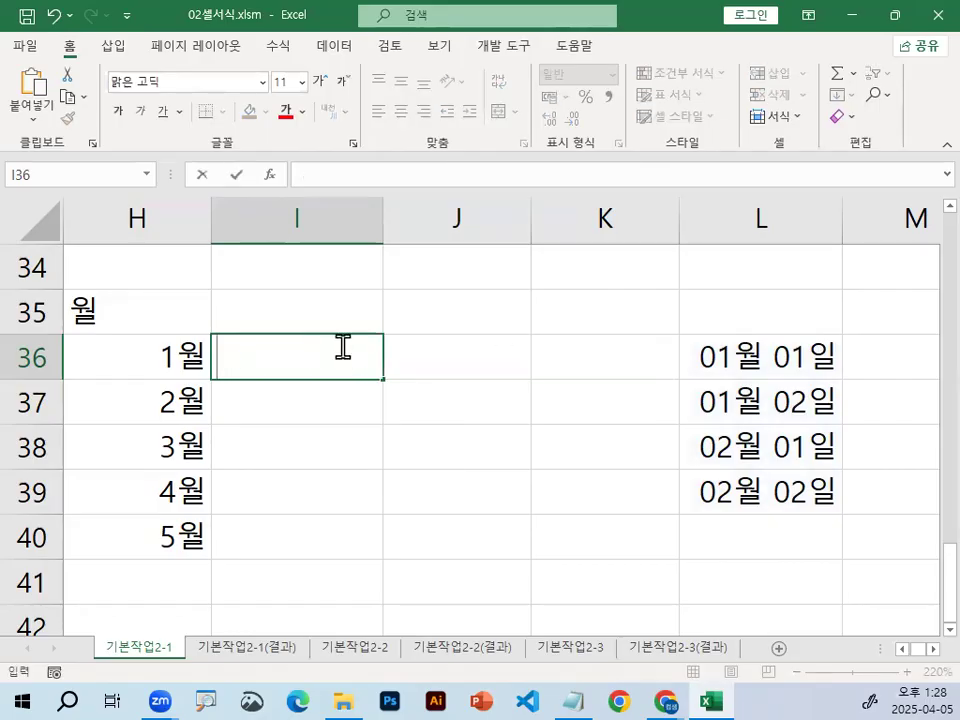
{"action": "type", "text": "="}
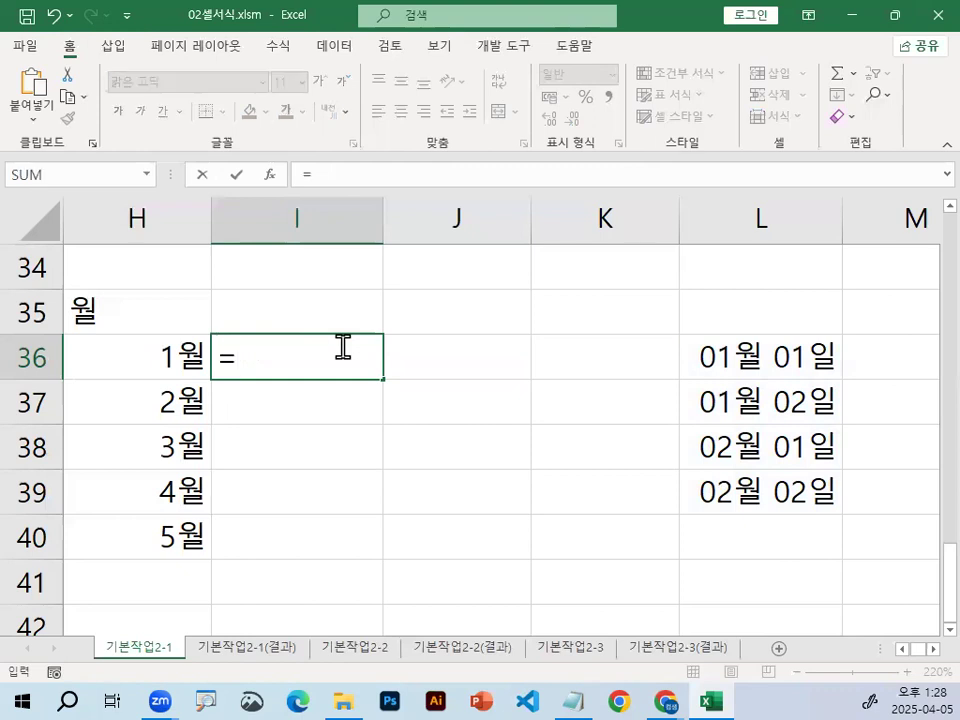
{"action": "type", "text": "sy"}
{"action": "key", "text": "BackSpace"}
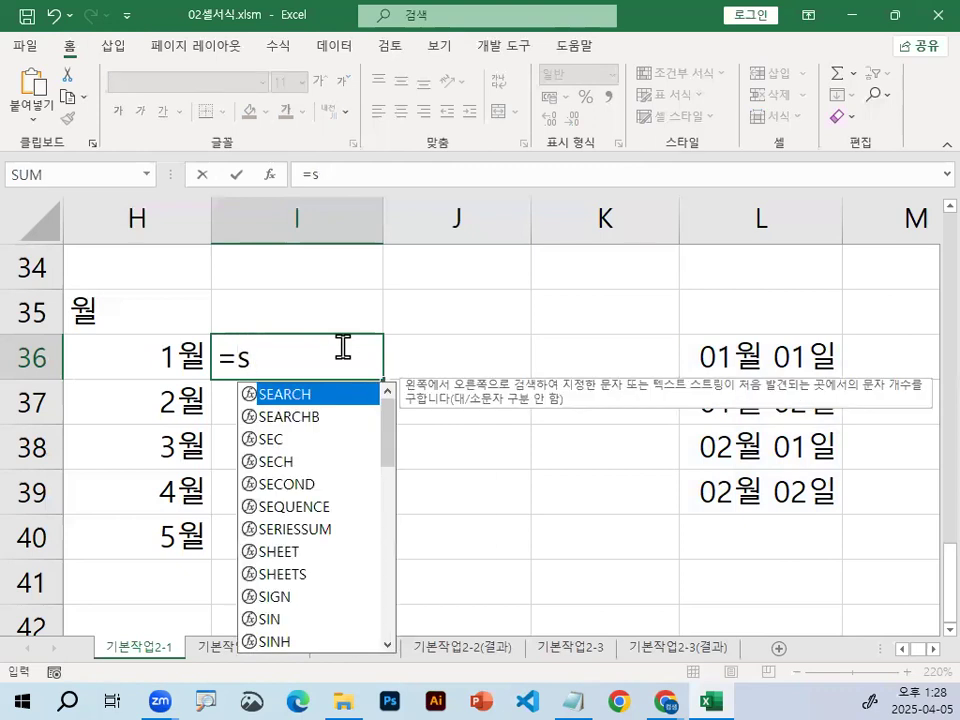
{"action": "type", "text": "um(if("}
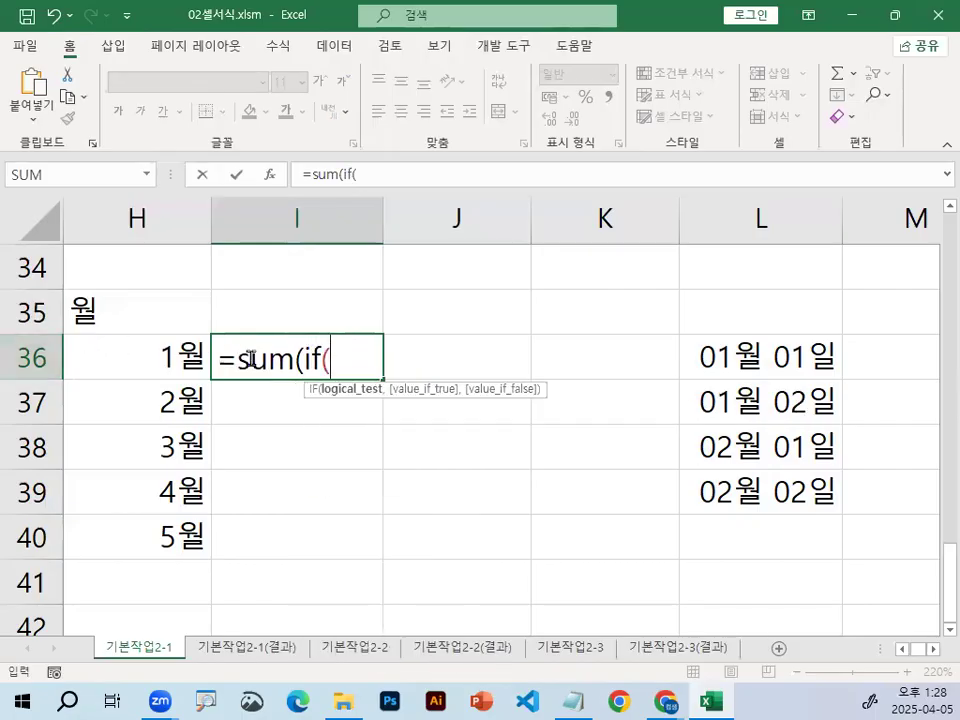
{"action": "type", "text": "("}
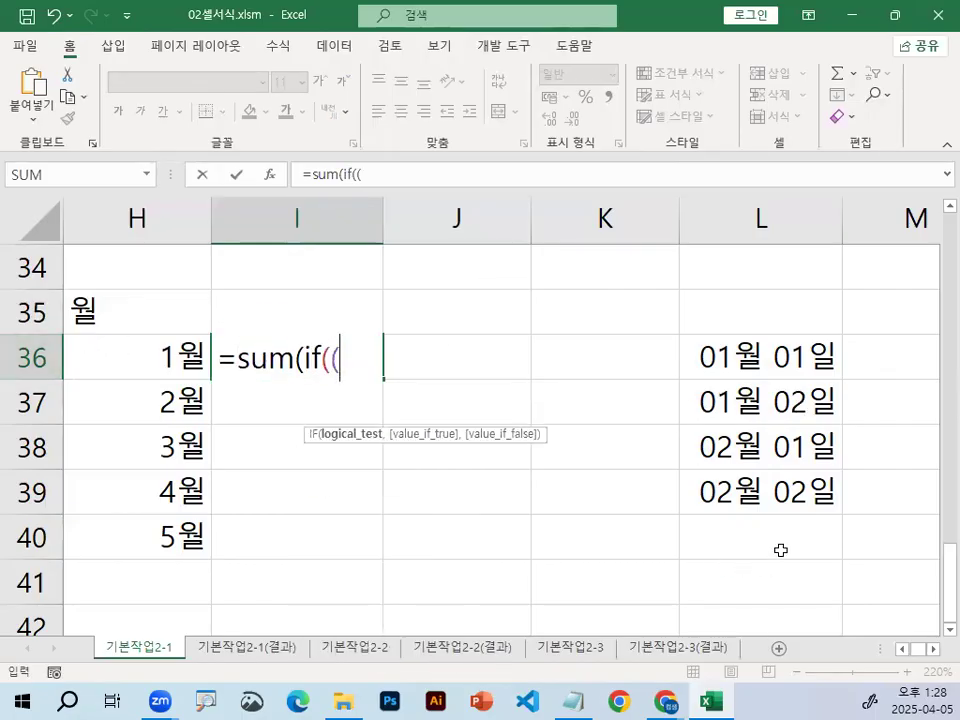
{"action": "type", "text": "month("}
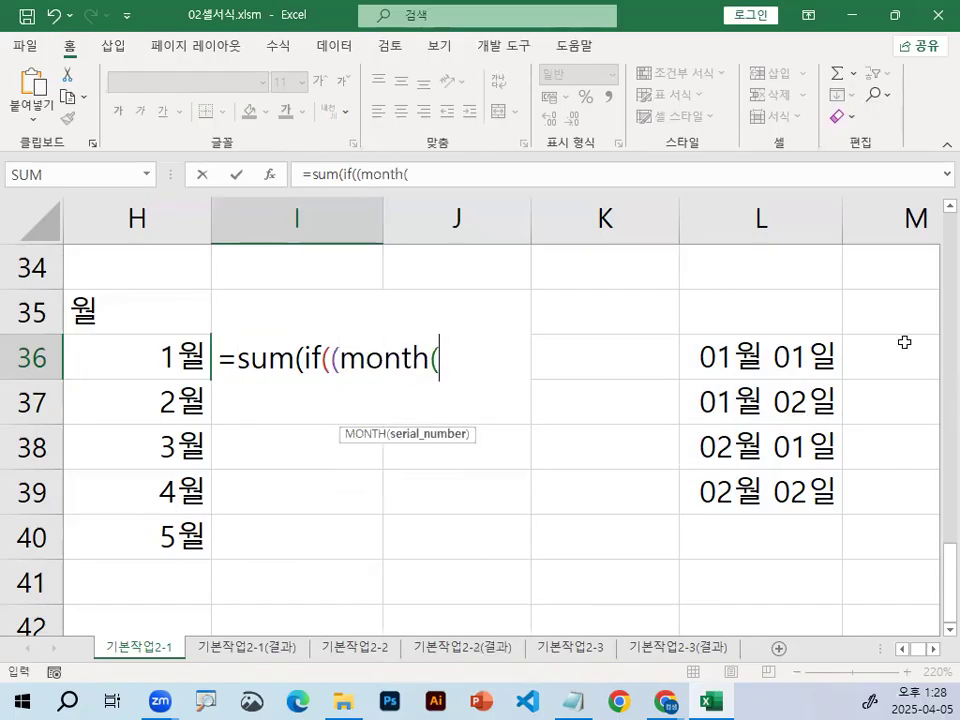
{"action": "left_click_drag", "start_coordinate": [795, 368], "coordinate": [790, 494]}
{"action": "key", "text": "F4"}
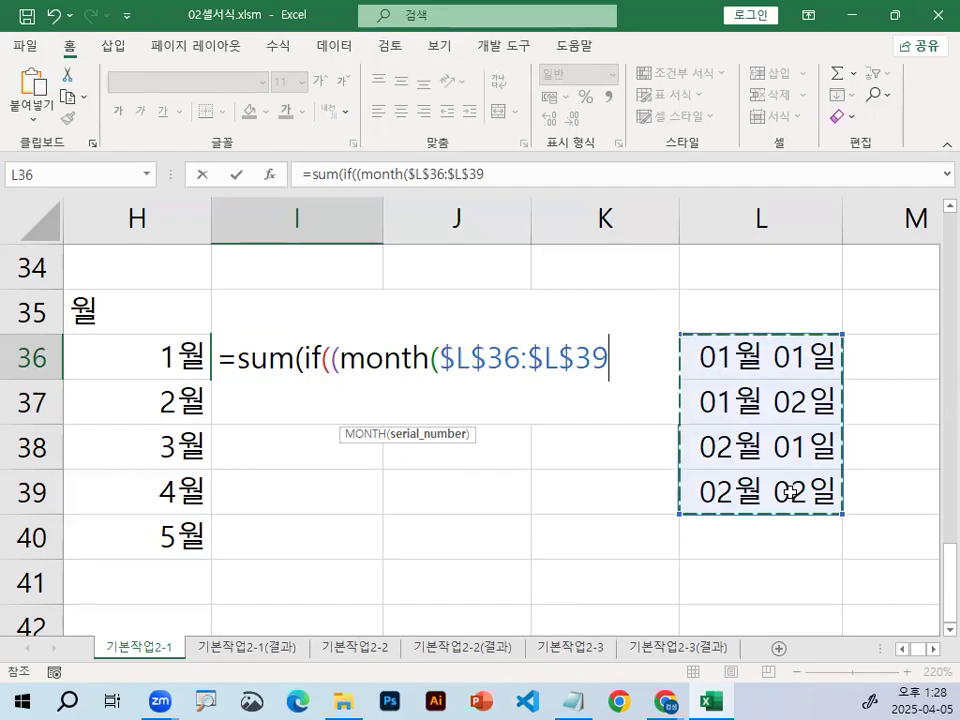
{"action": "type", "text": ")"}
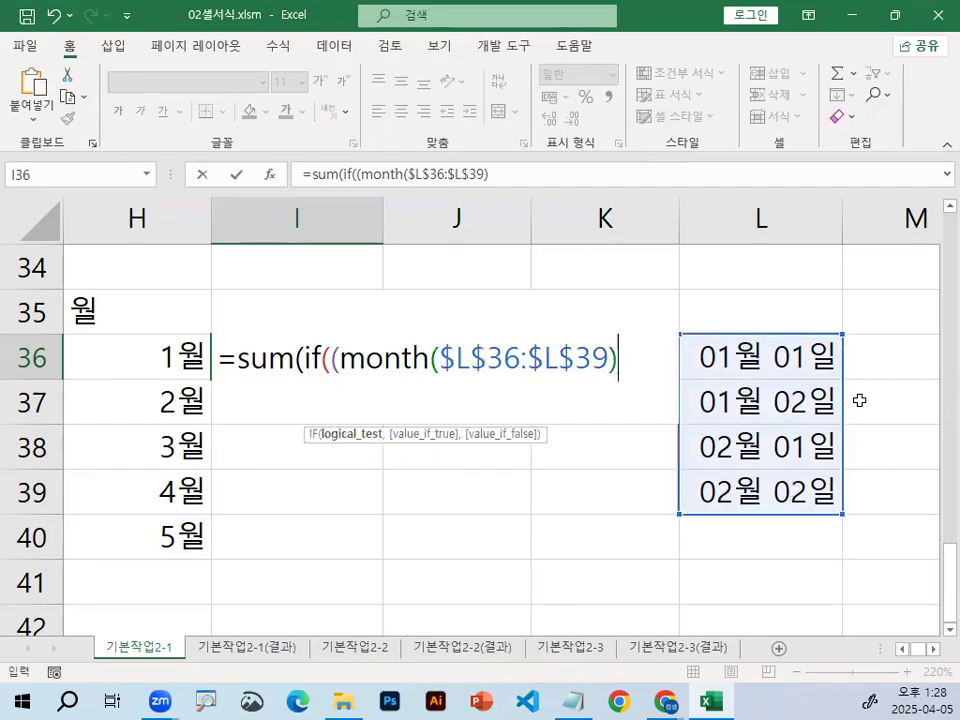
{"action": "type", "text": "="}
{"action": "left_click", "coordinate": [166, 356]}
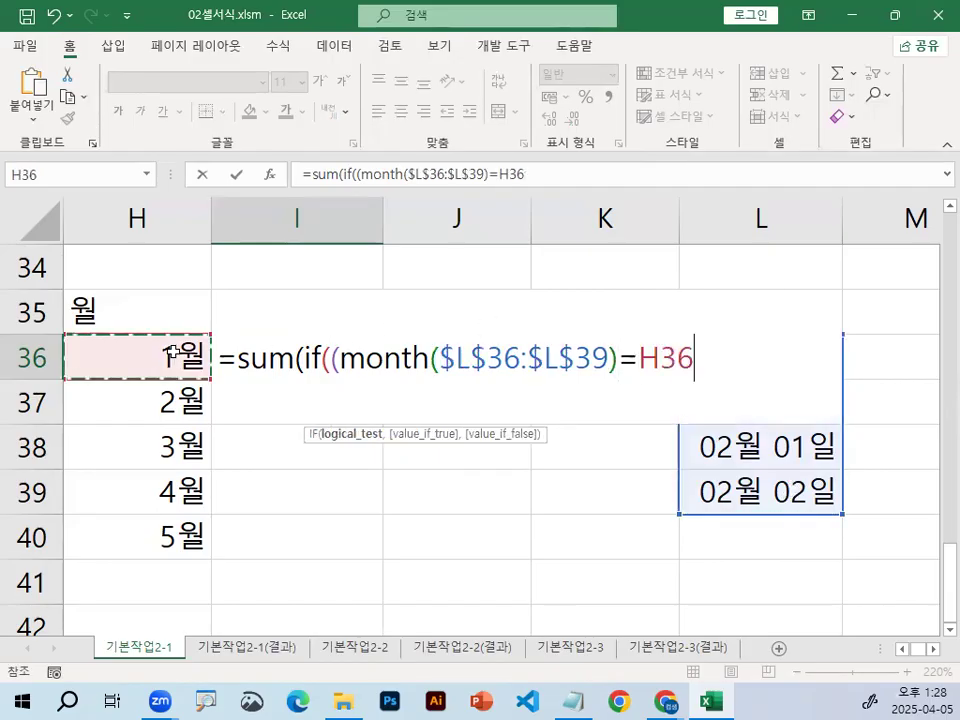
- Circle the number 1 in H36 to highlight the value the month condition is compared with
{"action": "key", "text": "ctrl+1"}
{"action": "left_click", "coordinate": [155, 358]}
{"action": "mouse_move", "coordinate": [189, 321]}
{"action": "left_mouse_down"}
{"action": "mouse_move", "coordinate": [205, 360]}
{"action": "mouse_move", "coordinate": [232, 349]}
{"action": "left_mouse_up"}
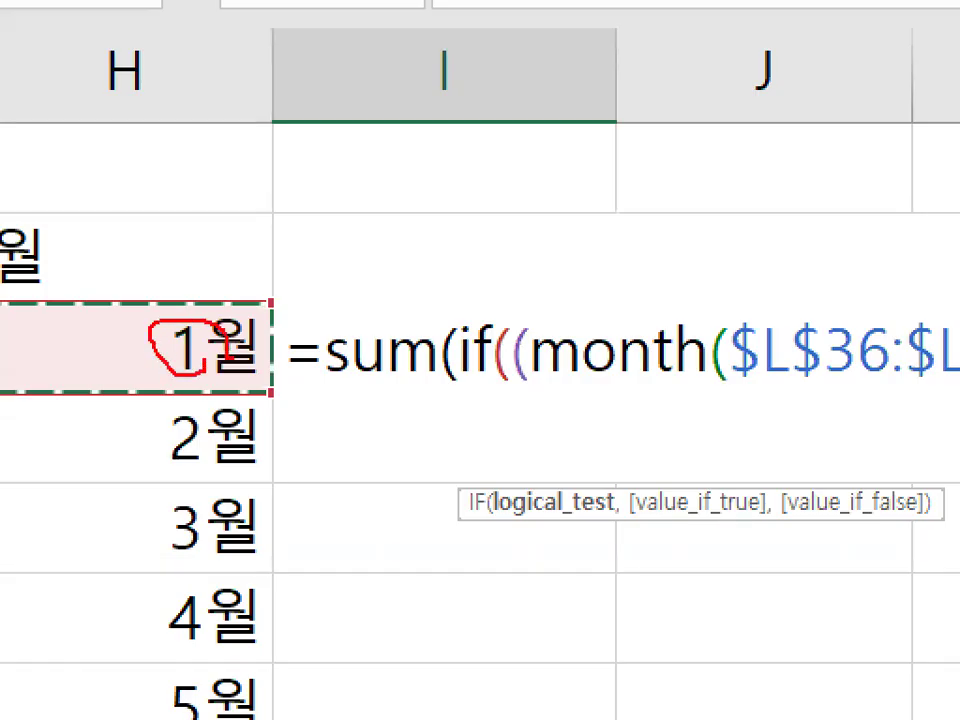
{"action": "key", "text": "Escape"}
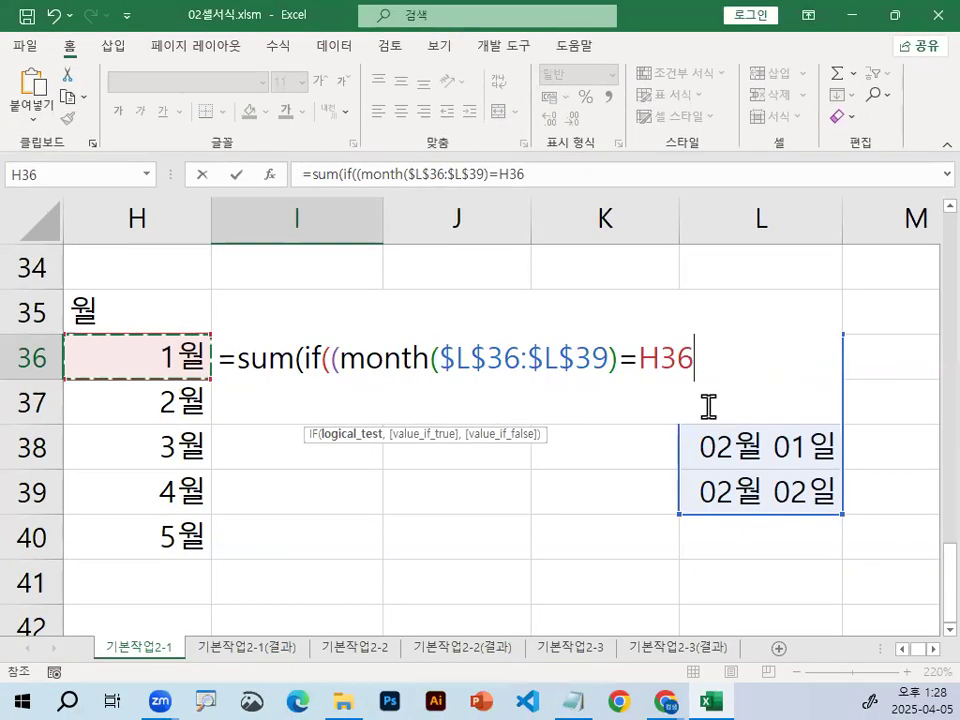
- Complete I36 as an array formula summing $M$36:$M$39 for the matching month, and fill it down to I37
{"action": "type", "text": "),"}
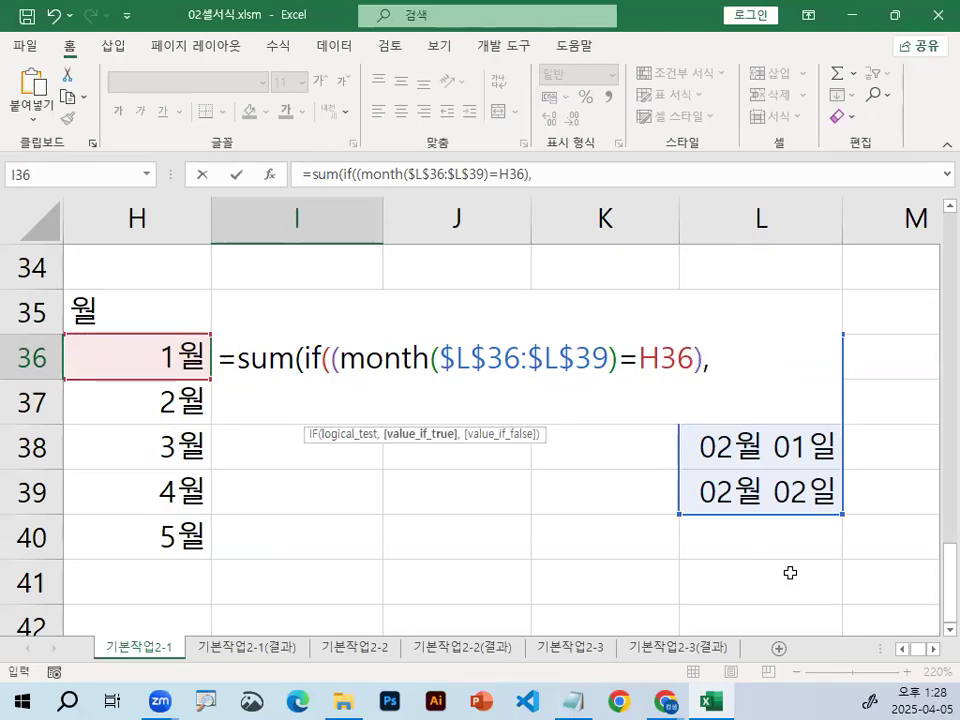
{"action": "left_click", "coordinate": [932, 649]}
{"action": "left_click", "coordinate": [932, 649]}
{"action": "left_click_drag", "start_coordinate": [647, 351], "coordinate": [648, 478]}
{"action": "key", "text": "F4"}
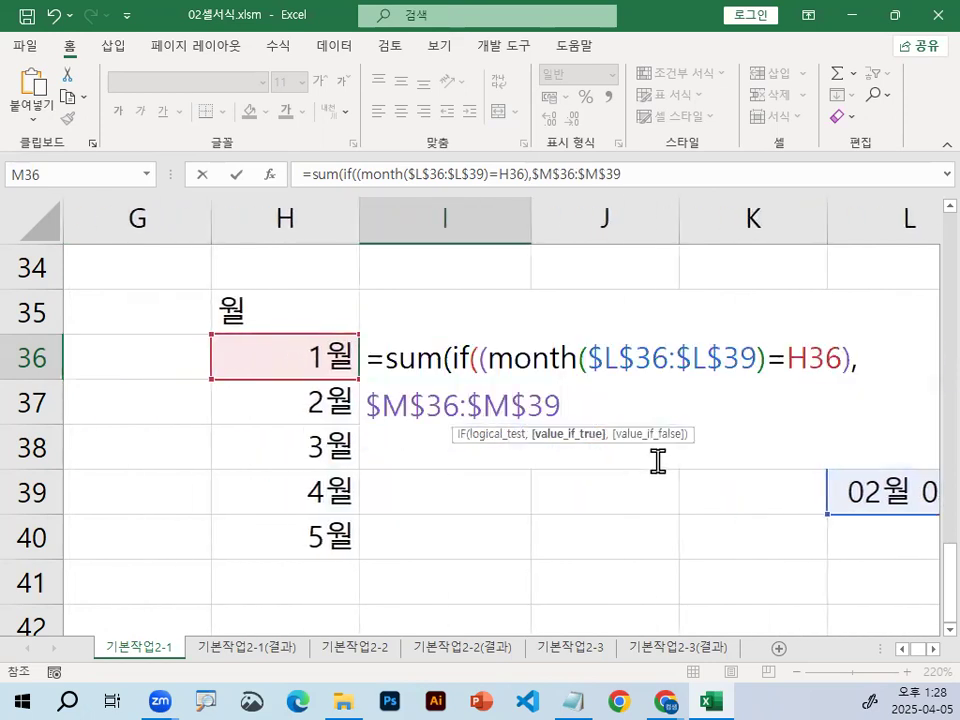
{"action": "type", "text": "))"}
{"action": "key", "text": "ctrl+shift+Return"}
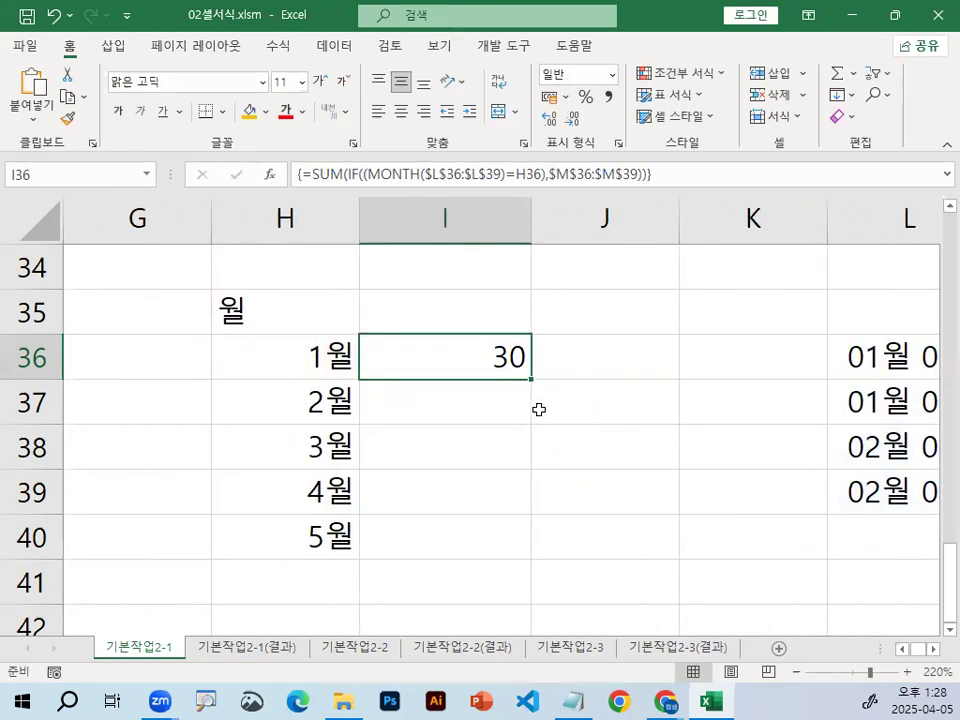
{"action": "left_click_drag", "start_coordinate": [529, 380], "coordinate": [528, 413]}
{"action": "left_click", "coordinate": [496, 400]}
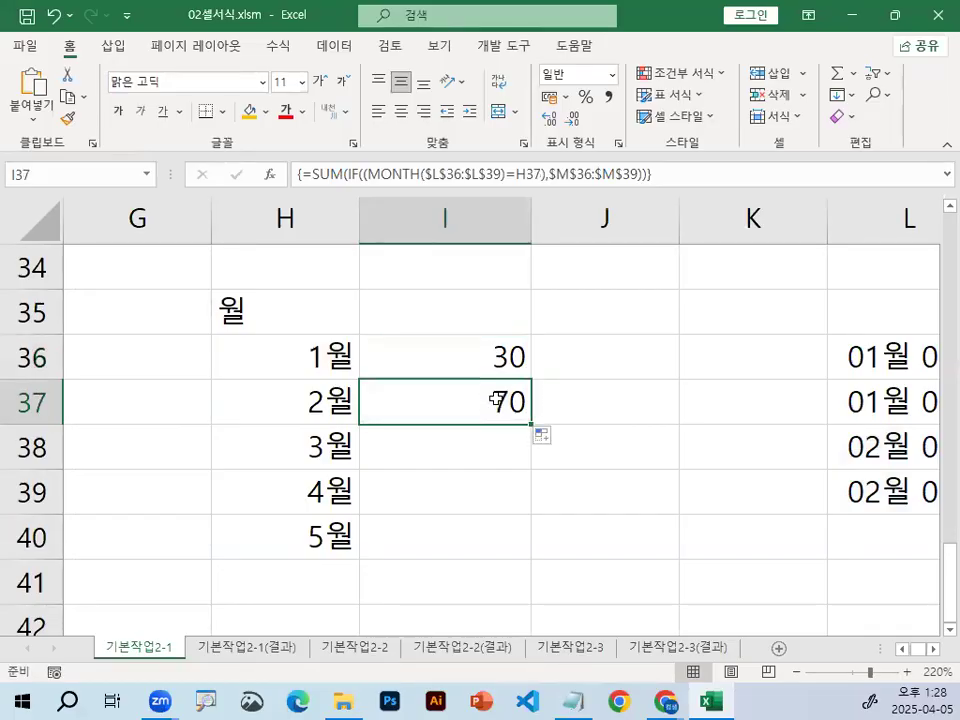
- Circle the January values in M36:M37 and the February values in M38:M39 to check the monthly sums
{"action": "left_click", "coordinate": [922, 652]}
{"action": "left_click", "coordinate": [922, 652]}
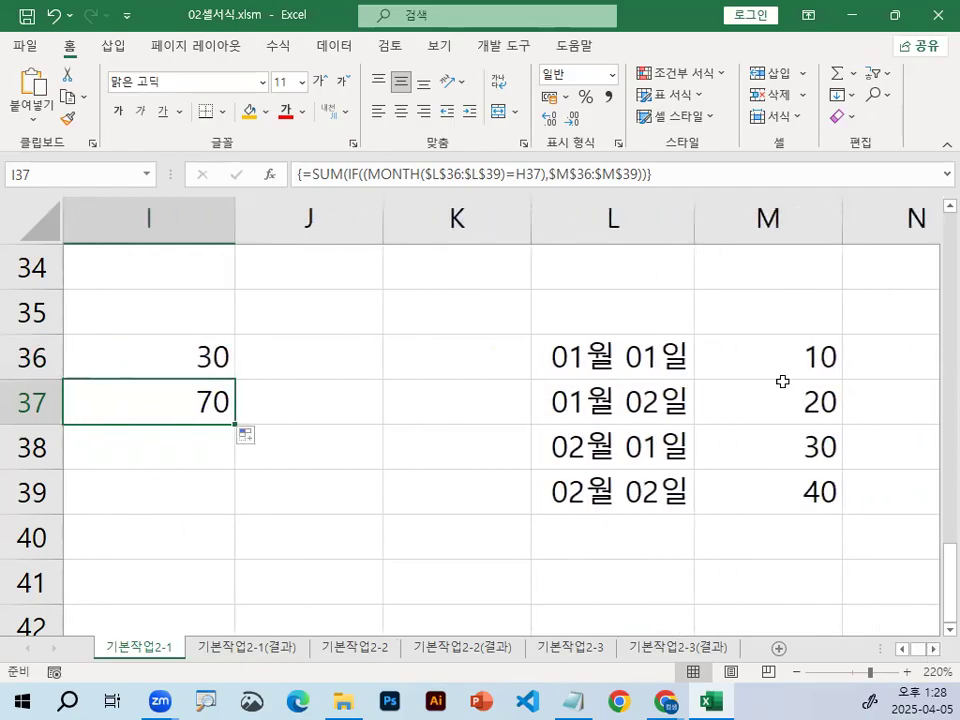
{"action": "left_click_drag", "start_coordinate": [784, 366], "coordinate": [784, 396]}
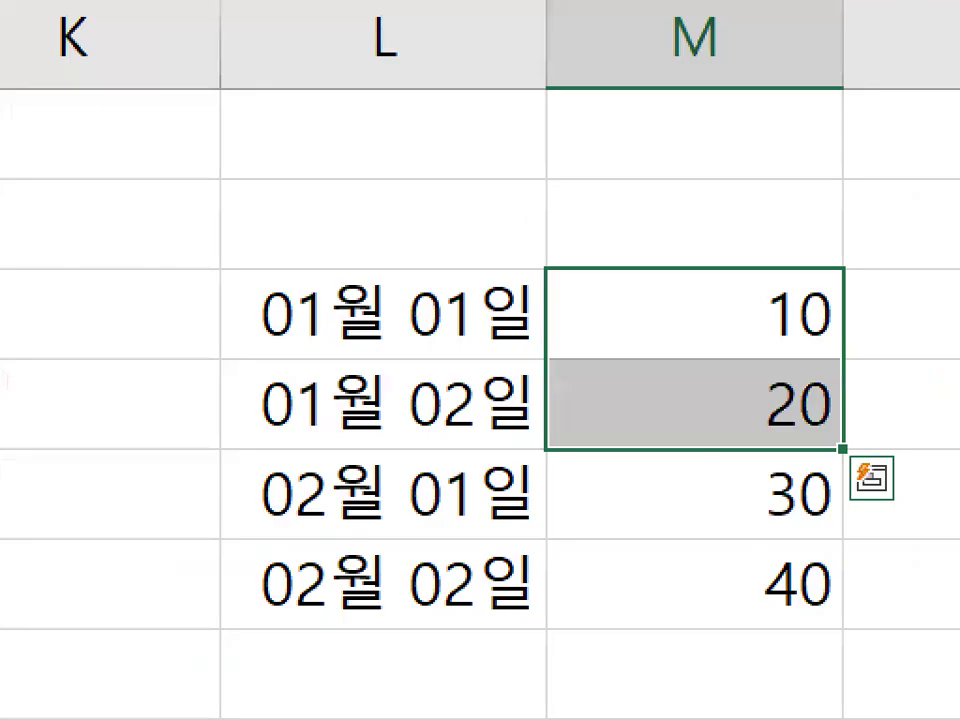
{"action": "mouse_move", "coordinate": [860, 401]}
{"action": "left_mouse_down"}
{"action": "mouse_move", "coordinate": [850, 264]}
{"action": "mouse_move", "coordinate": [893, 362]}
{"action": "left_mouse_up"}
{"action": "mouse_move", "coordinate": [865, 610]}
{"action": "left_mouse_down"}
{"action": "mouse_move", "coordinate": [785, 454]}
{"action": "mouse_move", "coordinate": [919, 617]}
{"action": "left_mouse_up"}
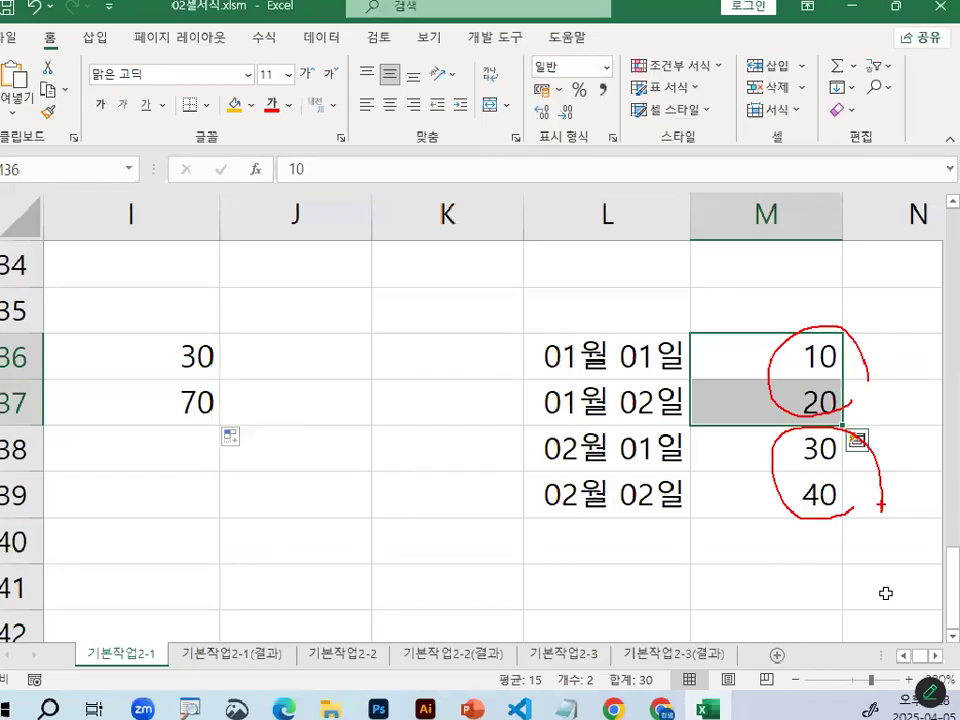
- Review the I36 array formula, circling the month in H36 and marking the MONTH function, and keep the formula as it is
{"action": "left_click", "coordinate": [903, 655]}
{"action": "left_click", "coordinate": [903, 655]}
{"action": "left_click", "coordinate": [903, 655]}
{"action": "left_click", "coordinate": [626, 358]}
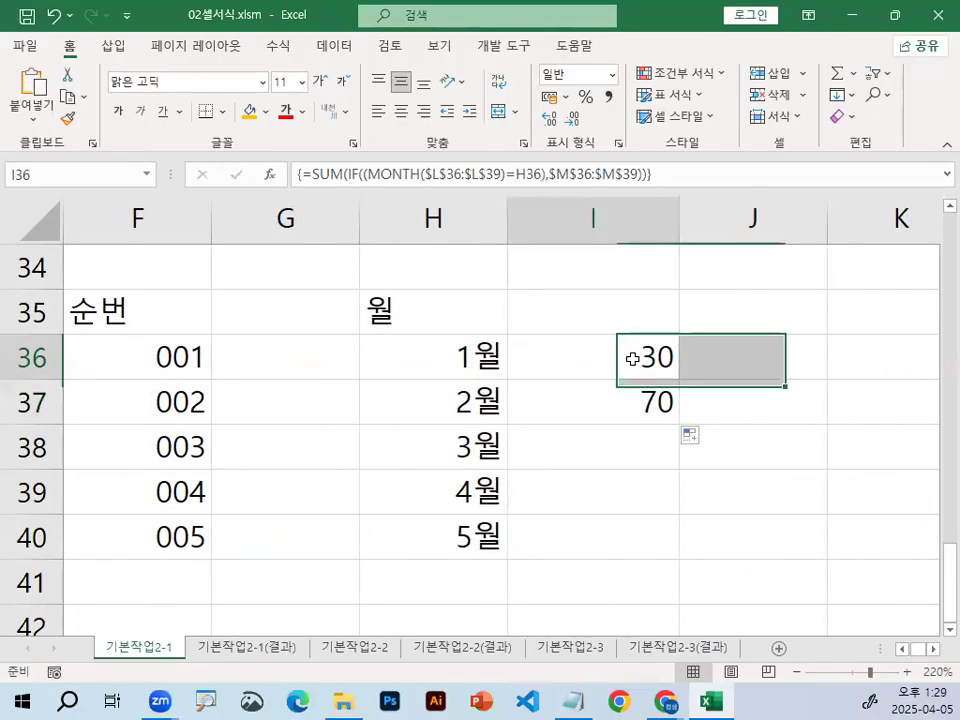
{"action": "double_click", "coordinate": [632, 358]}
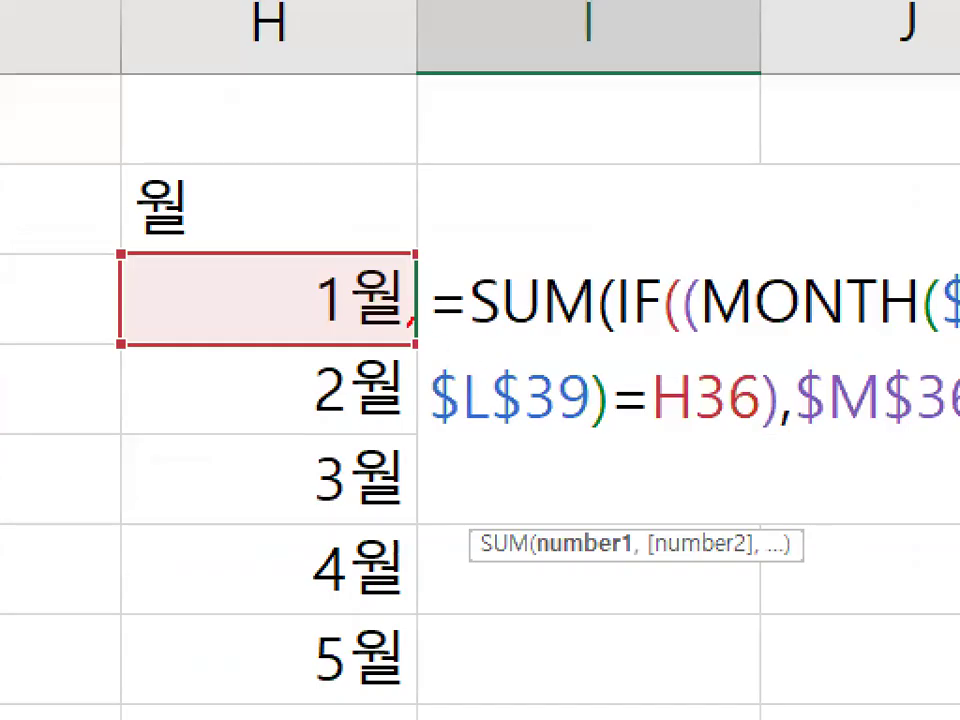
{"action": "left_click_drag", "start_coordinate": [408, 326], "coordinate": [403, 286]}
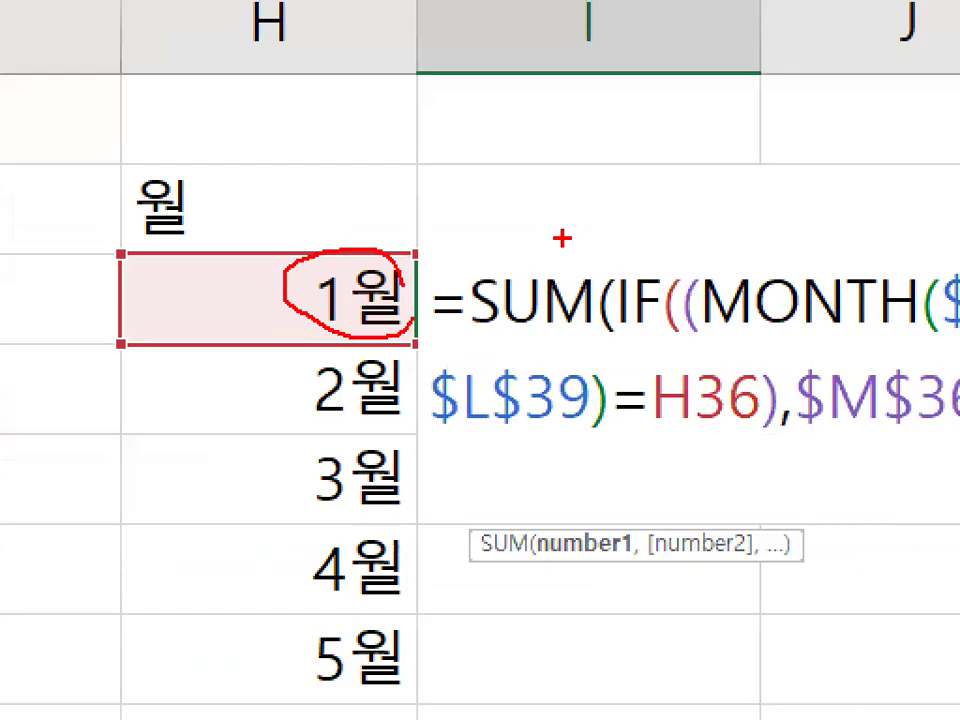
{"action": "left_click_drag", "start_coordinate": [834, 262], "coordinate": [758, 337]}
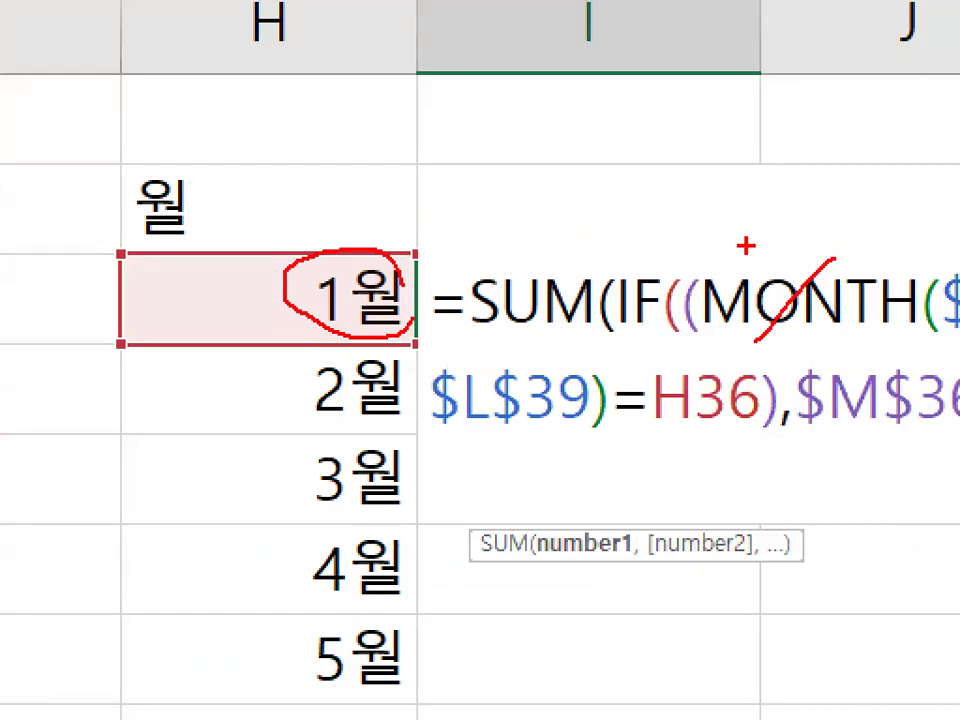
{"action": "left_click_drag", "start_coordinate": [746, 245], "coordinate": [792, 328]}
{"action": "left_click_drag", "start_coordinate": [372, 300], "coordinate": [345, 245]}
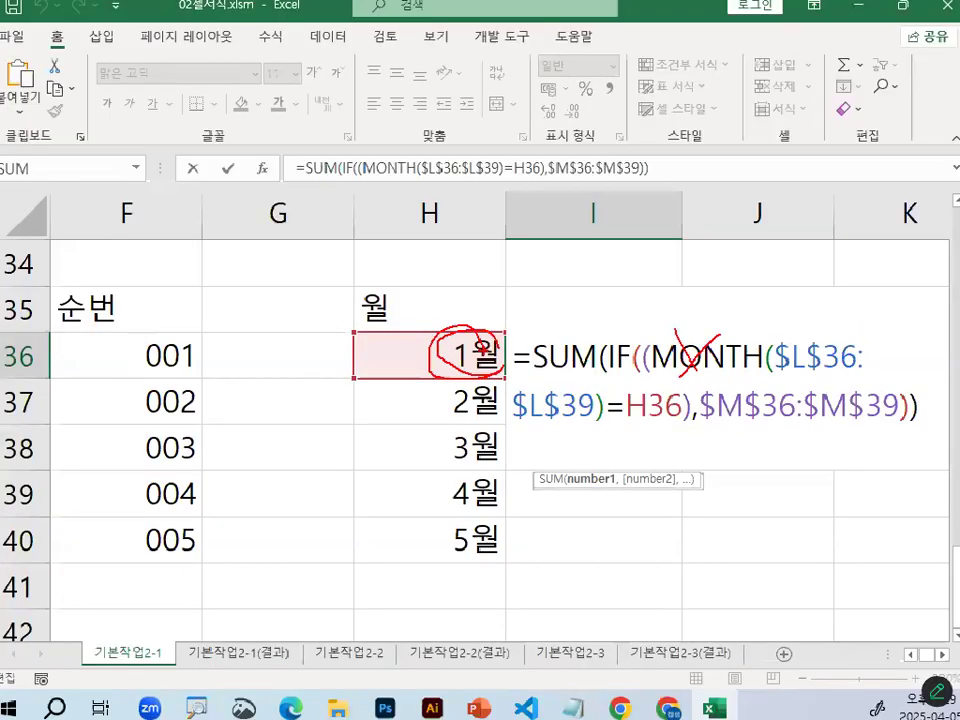
{"action": "key", "text": "Escape"}
{"action": "key", "text": "ctrl+shift+Return"}
- Replace the number in H36 with the text 1월
{"action": "left_click", "coordinate": [485, 360]}
{"action": "type", "text": "1dn"}
{"action": "key", "text": "BackSpace"}
{"action": "key", "text": "BackSpace"}
{"action": "type", "text": "월"}
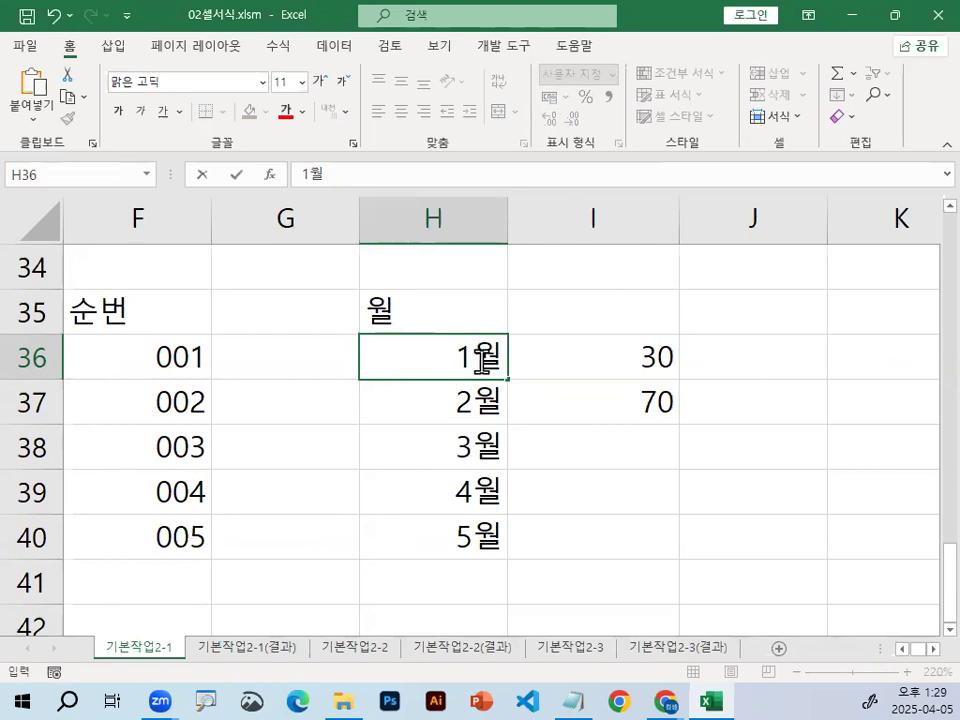
{"action": "key", "text": "Return"}
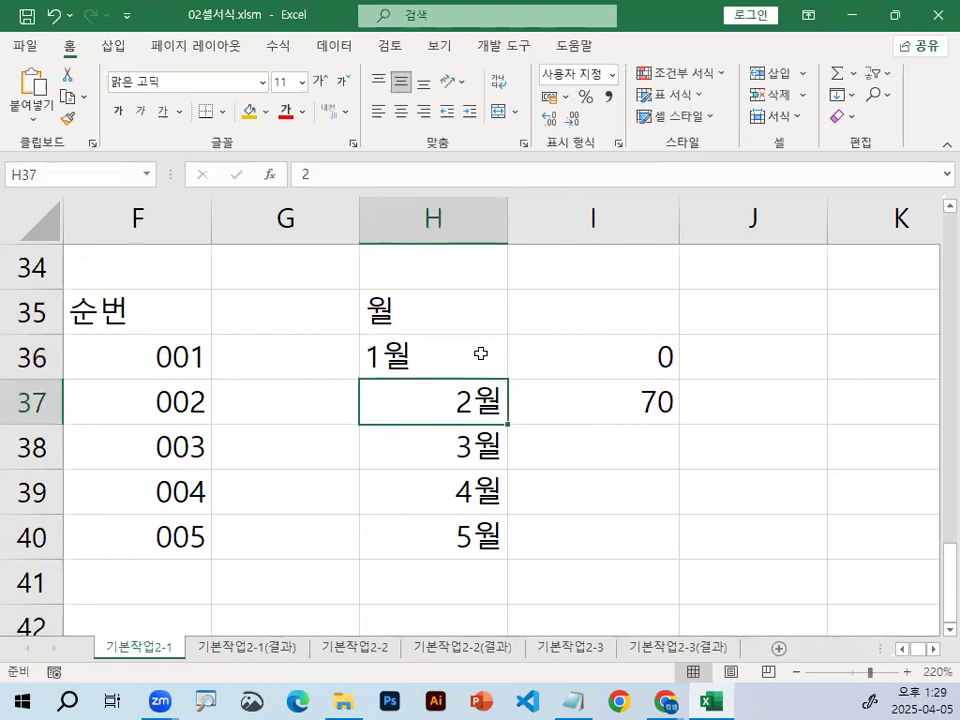
- Inspect the I36 array formula, circling the typed 1 and 월 in H36, and keep the formula as it is
{"action": "left_click", "coordinate": [471, 353]}
{"action": "double_click", "coordinate": [587, 355]}
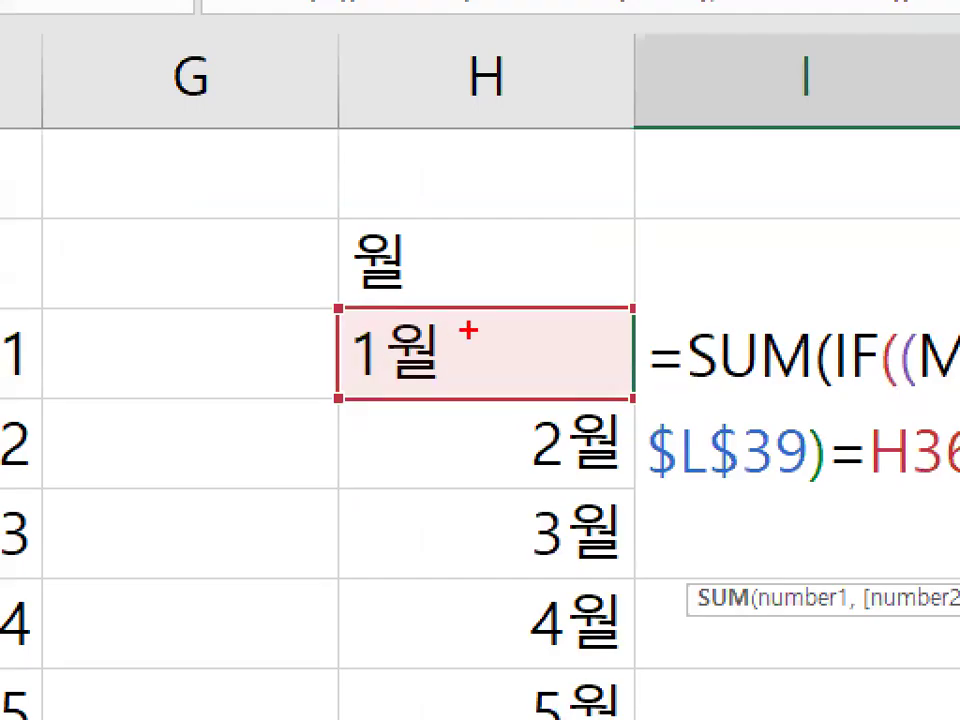
{"action": "left_click_drag", "start_coordinate": [424, 351], "coordinate": [405, 369]}
{"action": "left_click_drag", "start_coordinate": [394, 311], "coordinate": [376, 368]}
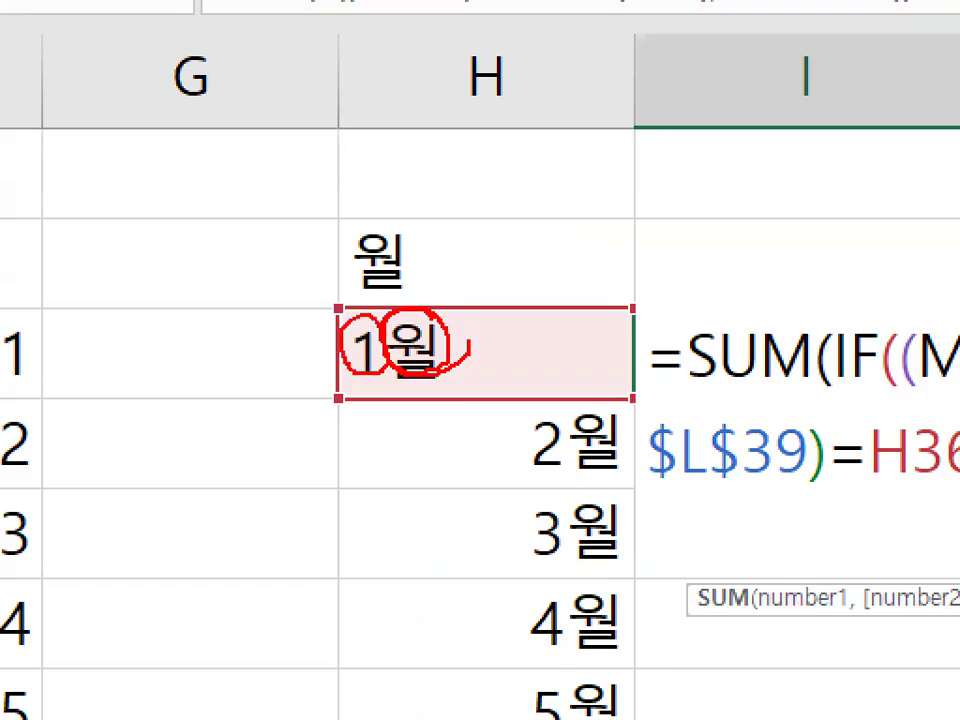
{"action": "left_click_drag", "start_coordinate": [340, 330], "coordinate": [499, 364]}
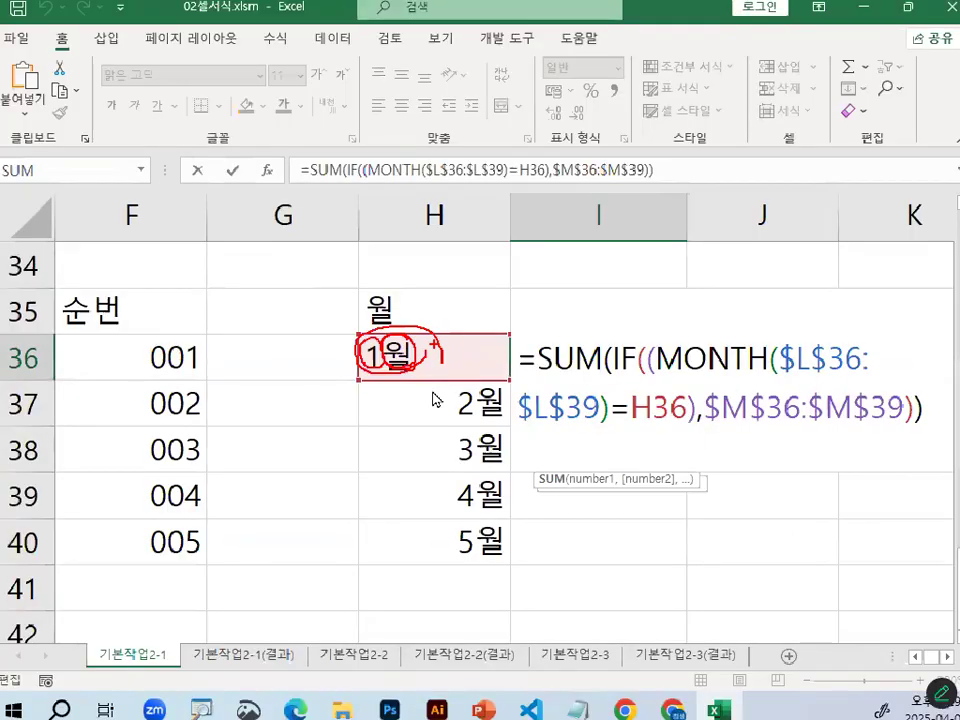
{"action": "key", "text": "ctrl+shift+Return"}
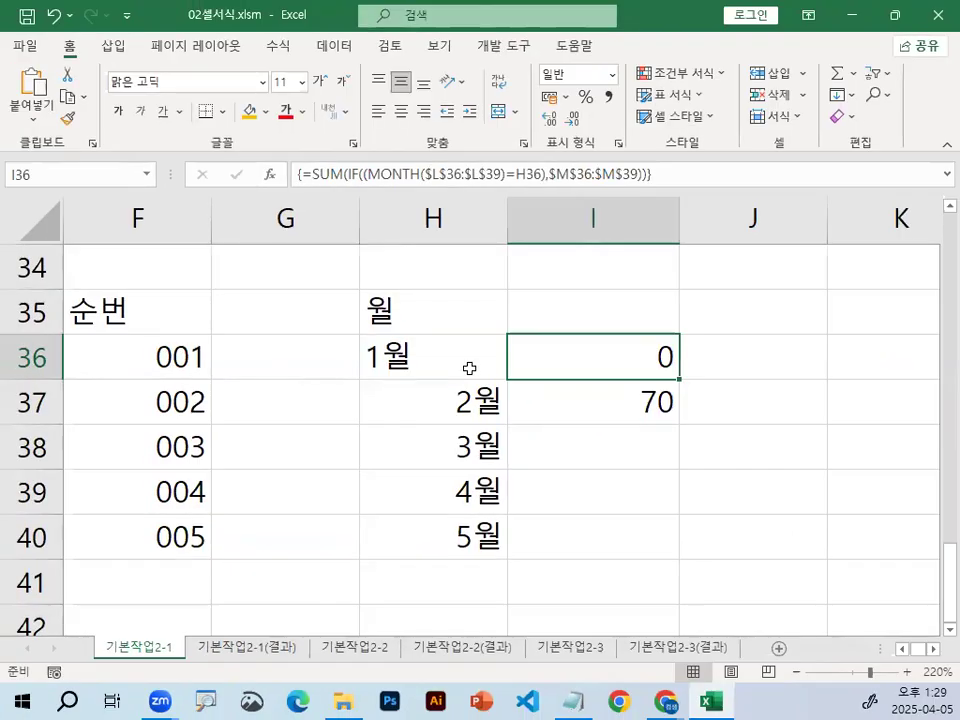
- Undo the text entry in H36, and mark the monthly sums in I36:I37 and their months in column H
{"action": "left_click", "coordinate": [557, 373]}
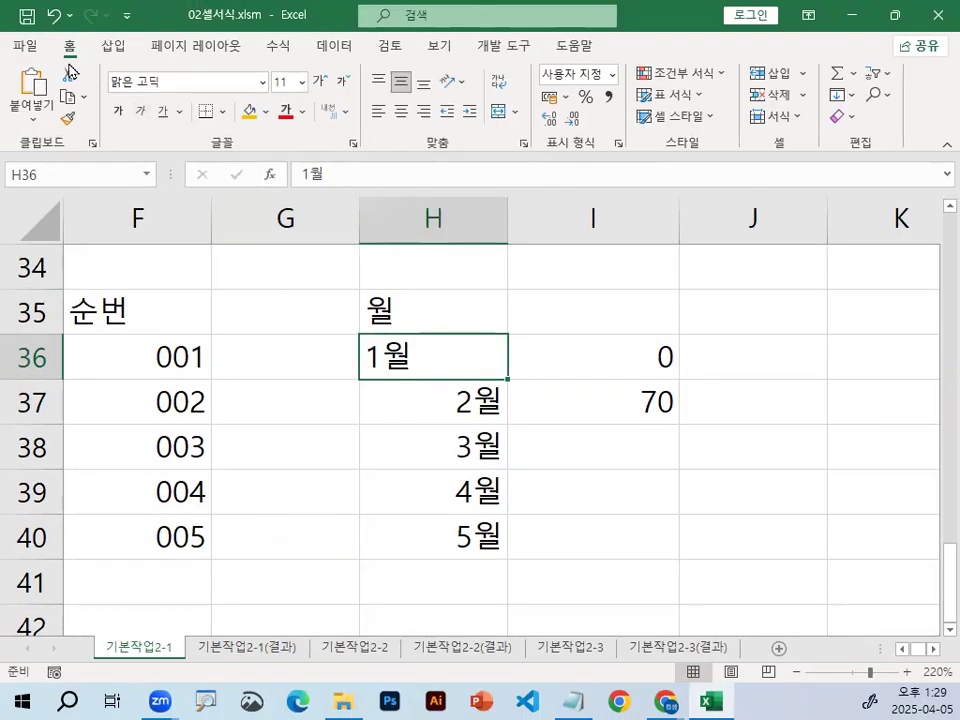
{"action": "left_click", "coordinate": [53, 14]}
{"action": "left_click", "coordinate": [660, 357]}
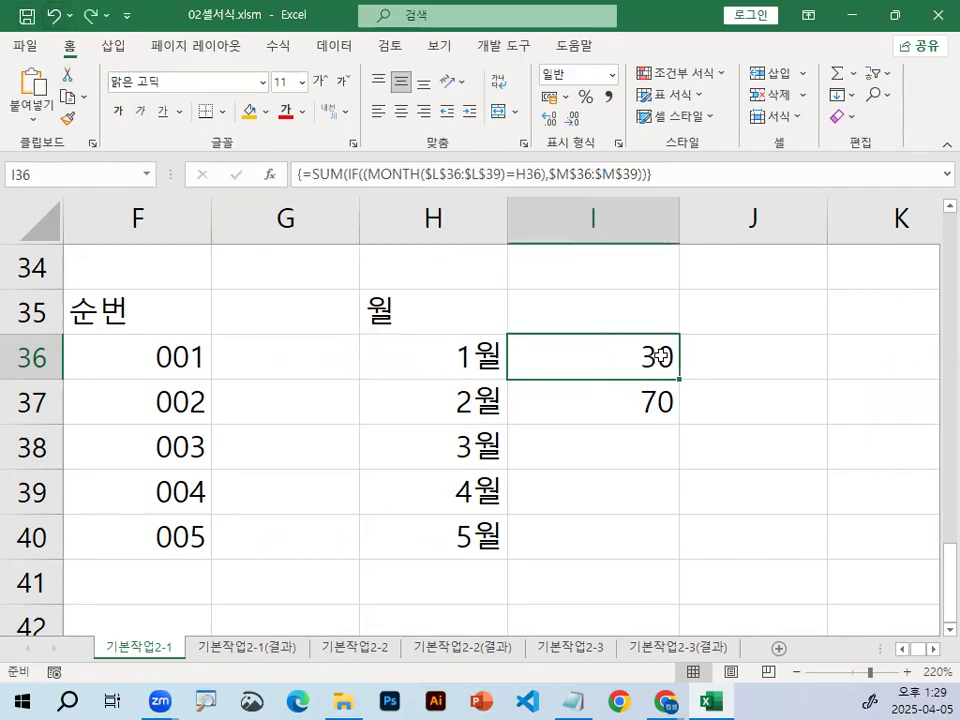
{"action": "mouse_move", "coordinate": [660, 357]}
{"action": "left_mouse_down"}
{"action": "mouse_move", "coordinate": [599, 348]}
{"action": "mouse_move", "coordinate": [653, 351]}
{"action": "left_mouse_up"}
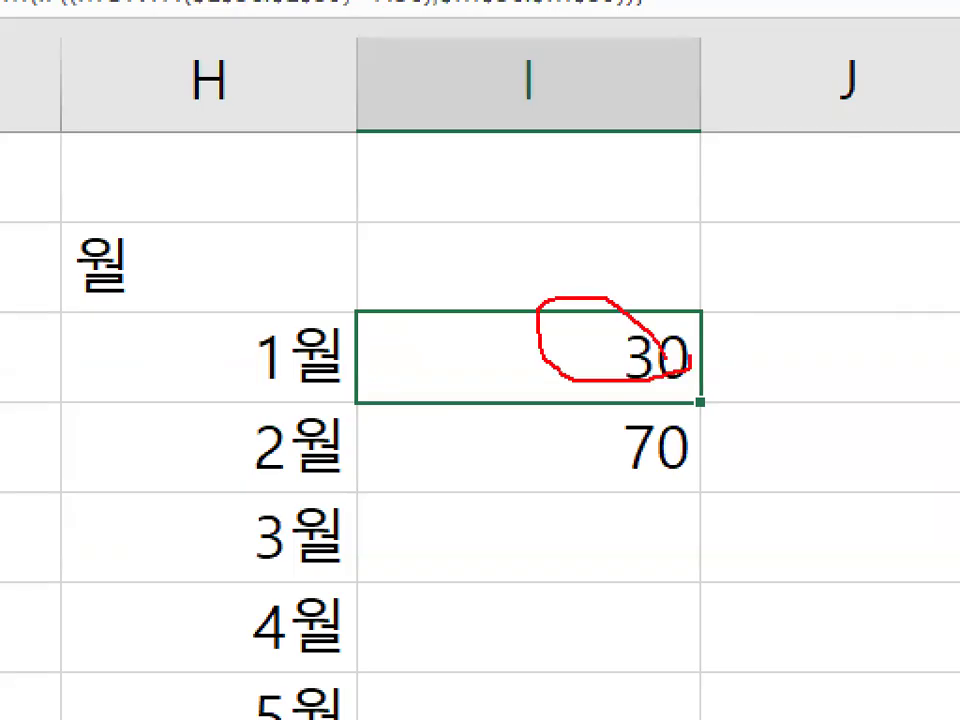
{"action": "left_click_drag", "start_coordinate": [739, 285], "coordinate": [588, 480]}
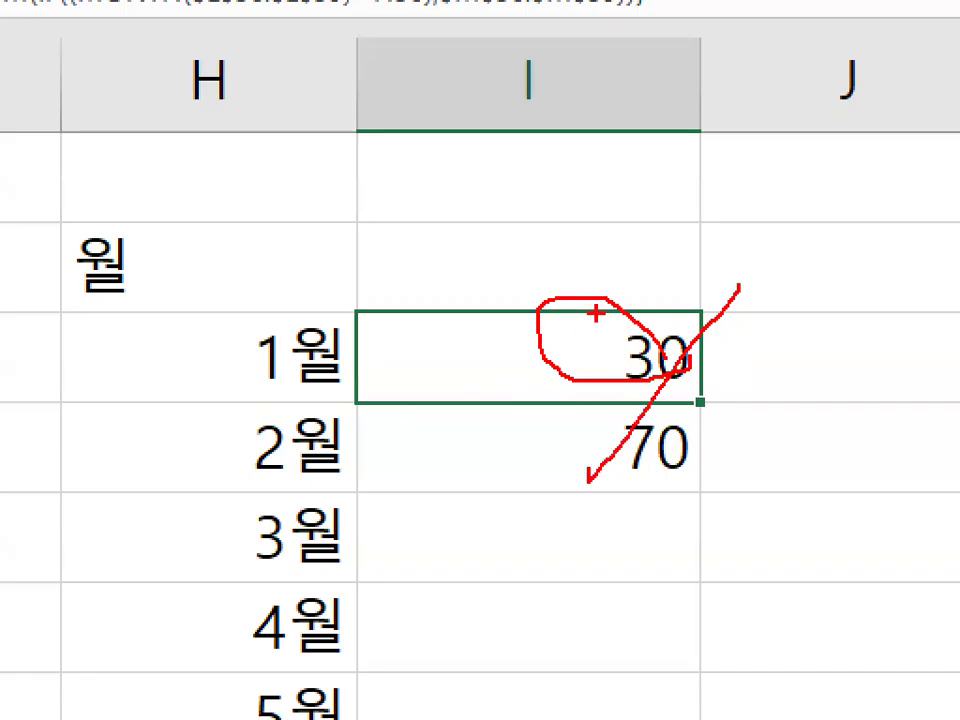
{"action": "left_click_drag", "start_coordinate": [600, 312], "coordinate": [680, 475]}
{"action": "mouse_move", "coordinate": [344, 322]}
{"action": "left_mouse_down"}
{"action": "mouse_move", "coordinate": [321, 461]}
{"action": "mouse_move", "coordinate": [255, 462]}
{"action": "left_mouse_up"}
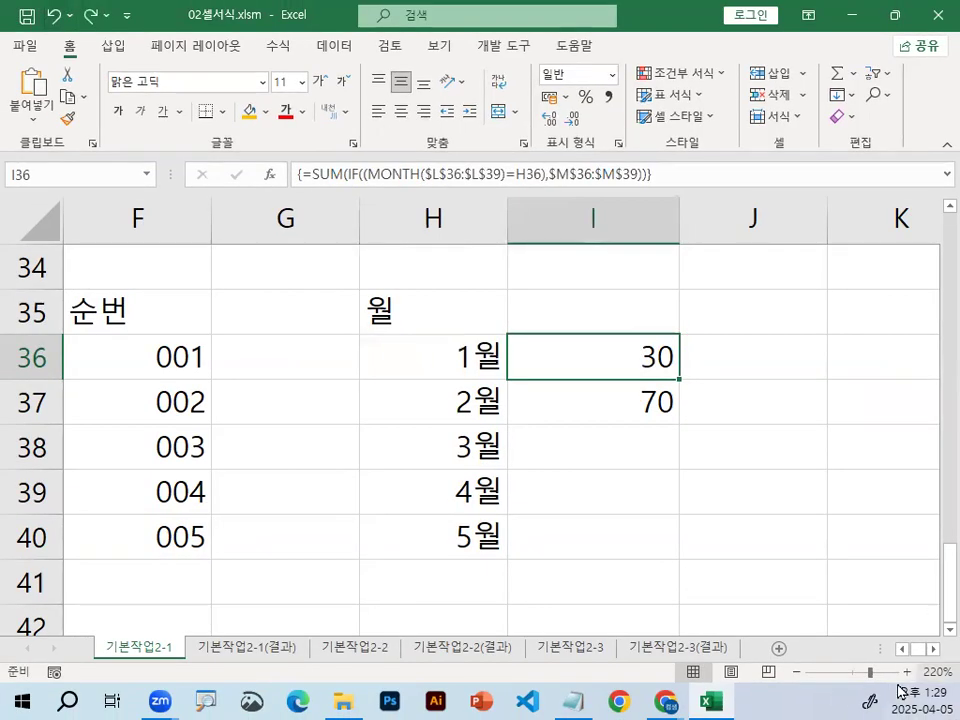
- Change the date in L37 to 2-3
{"action": "left_click", "coordinate": [940, 657]}
{"action": "left_click", "coordinate": [940, 657]}
{"action": "left_click", "coordinate": [768, 402]}
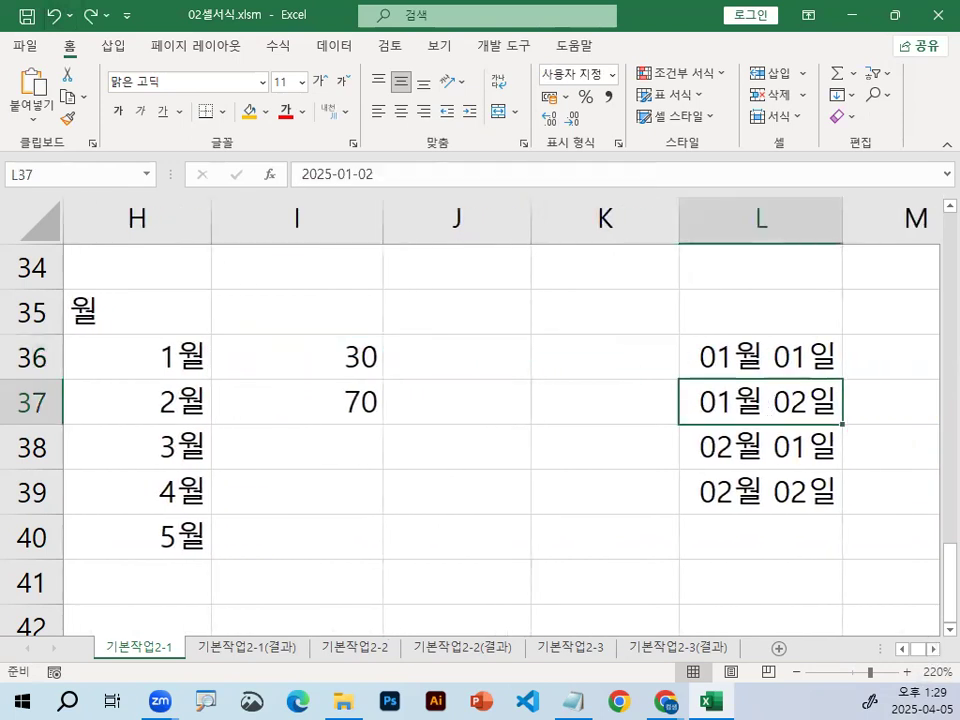
{"action": "type", "text": "2-3"}
{"action": "key", "text": "Return"}
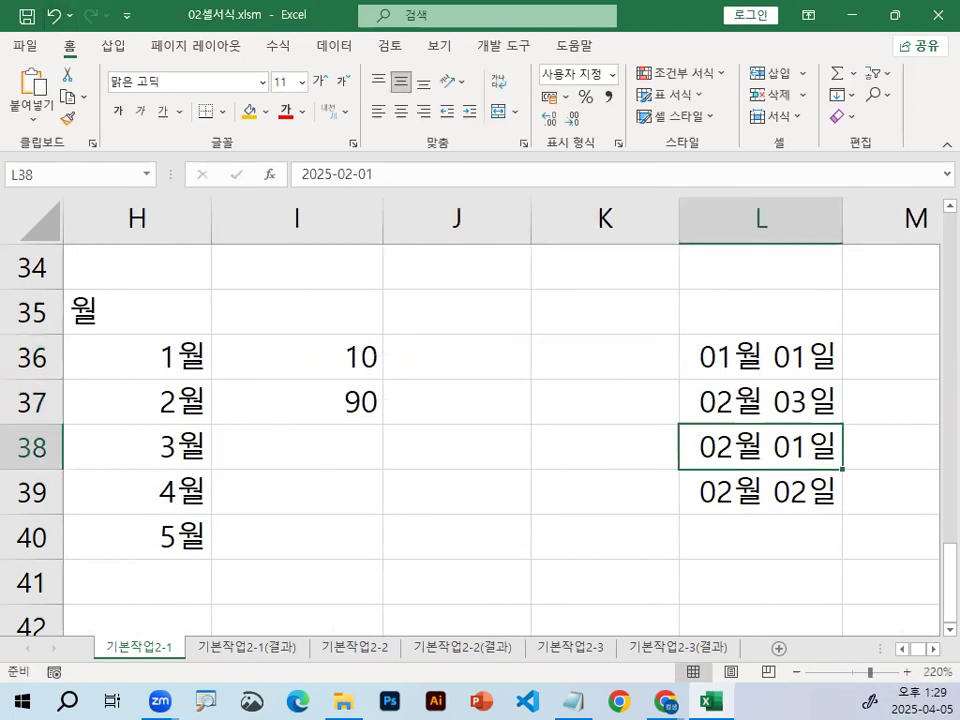
- Select the February values in M37:M39 to check their sum against I37
{"action": "left_click", "coordinate": [836, 395]}
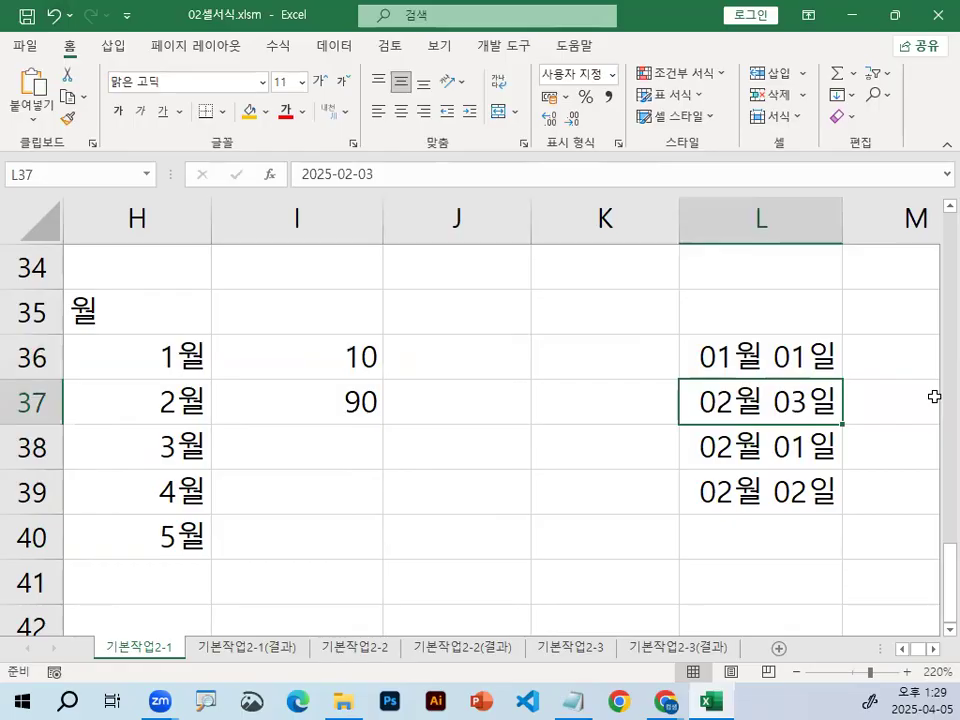
{"action": "key", "text": "Right"}
{"action": "key", "text": "shift+Down"}
{"action": "key", "text": "shift+Down"}
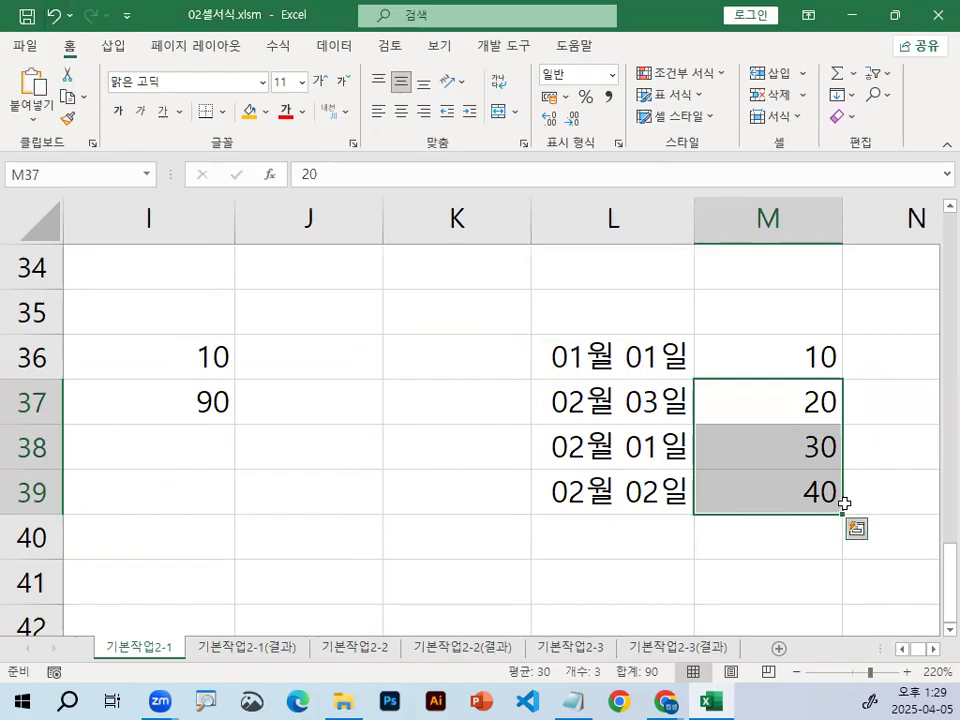
{"action": "left_click", "coordinate": [902, 648]}
{"action": "left_click", "coordinate": [902, 648]}
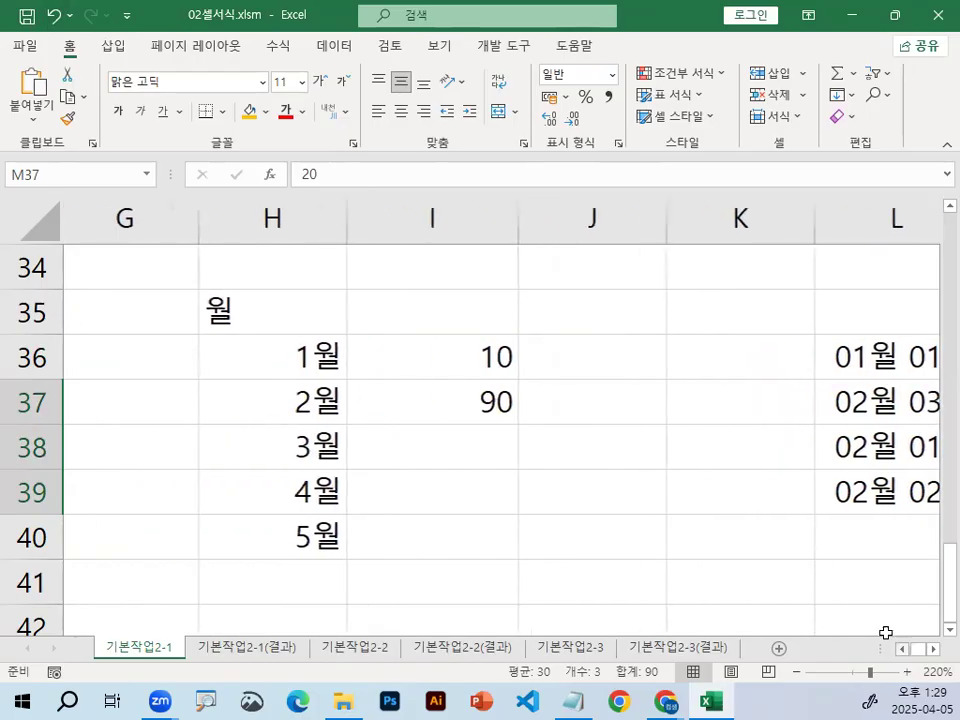
{"action": "left_click", "coordinate": [505, 405]}
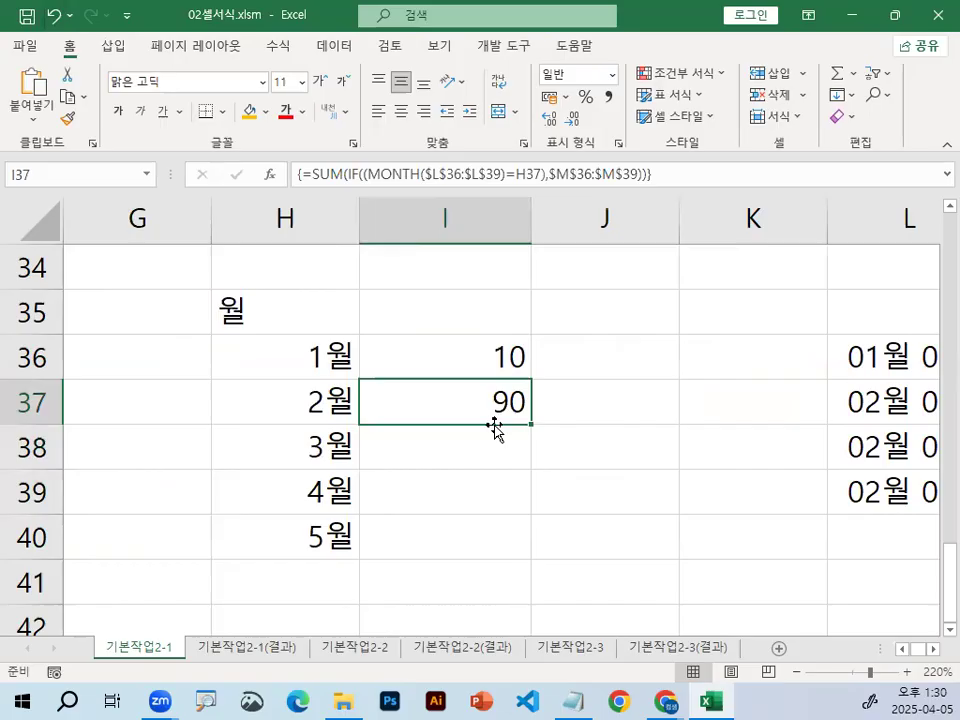
- Enter the plain number 1 in H36, and check the custom number format G/표준"월" of the month cells in Format Cells
{"action": "left_click", "coordinate": [309, 356]}
{"action": "type", "text": "1"}
{"action": "left_click_drag", "start_coordinate": [229, 382], "coordinate": [181, 322]}
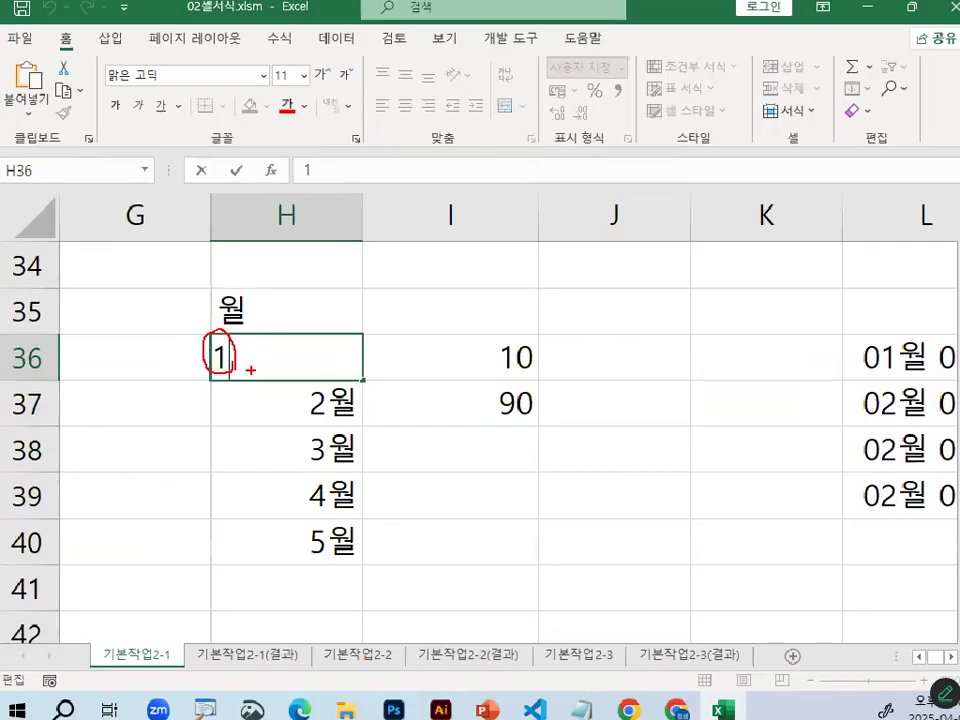
{"action": "key", "text": "ctrl+Return"}
{"action": "left_click_drag", "start_coordinate": [288, 368], "coordinate": [426, 696]}
{"action": "key", "text": "ctrl+1"}
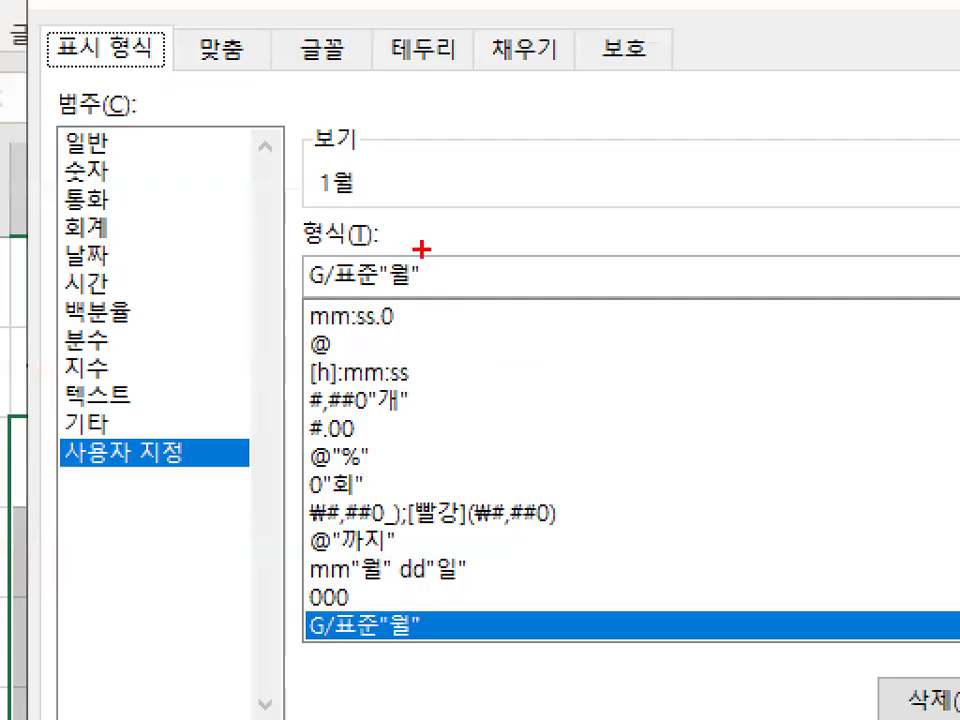
{"action": "mouse_move", "coordinate": [440, 257]}
{"action": "left_mouse_down"}
{"action": "mouse_move", "coordinate": [439, 272]}
{"action": "mouse_move", "coordinate": [330, 298]}
{"action": "mouse_move", "coordinate": [465, 266]}
{"action": "left_mouse_up"}
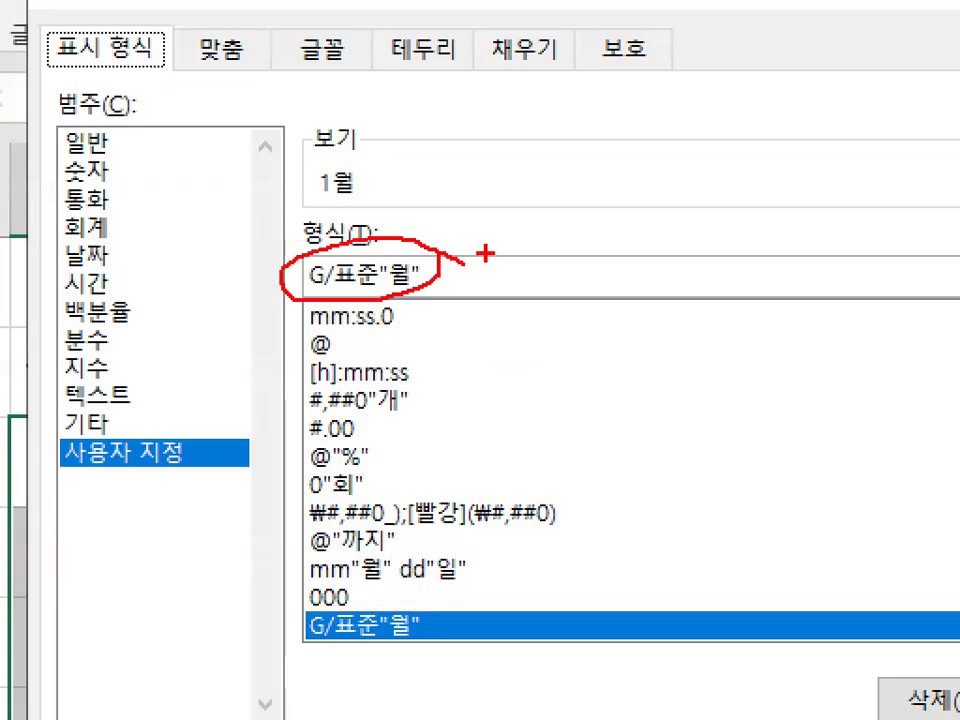
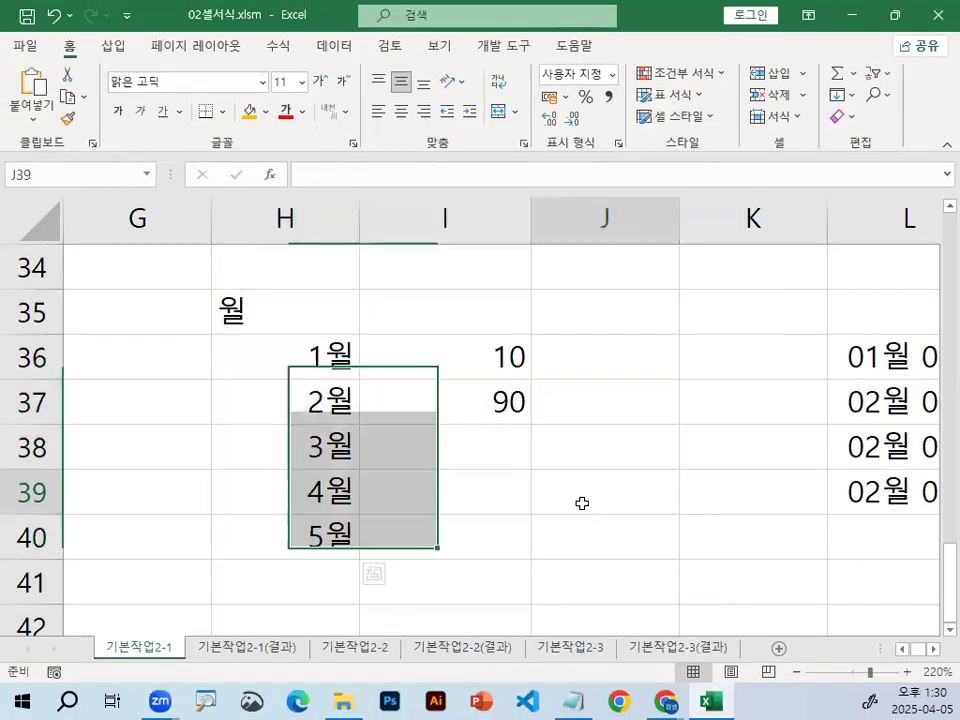
- Clear the month example with its sums, dates and values from H35:M40
{"action": "left_click", "coordinate": [583, 502]}
{"action": "mouse_move", "coordinate": [358, 338]}
{"action": "left_mouse_down"}
{"action": "mouse_move", "coordinate": [777, 520]}
{"action": "mouse_move", "coordinate": [640, 540]}
{"action": "left_mouse_up"}
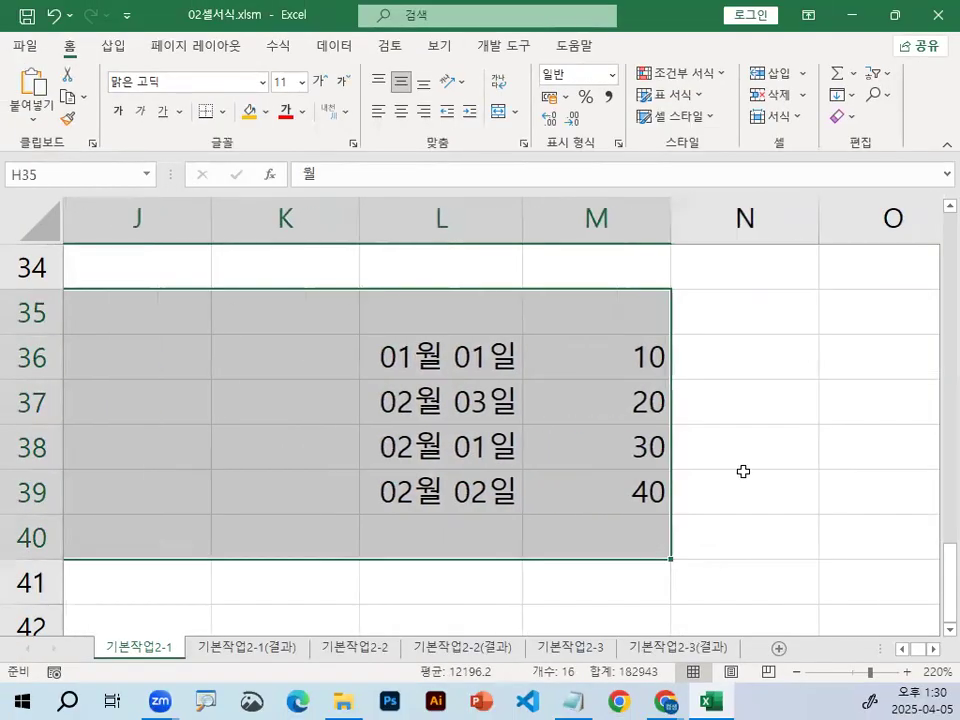
{"action": "scroll", "coordinate": [748, 467], "scroll_direction": "left", "scroll_amount": 2}
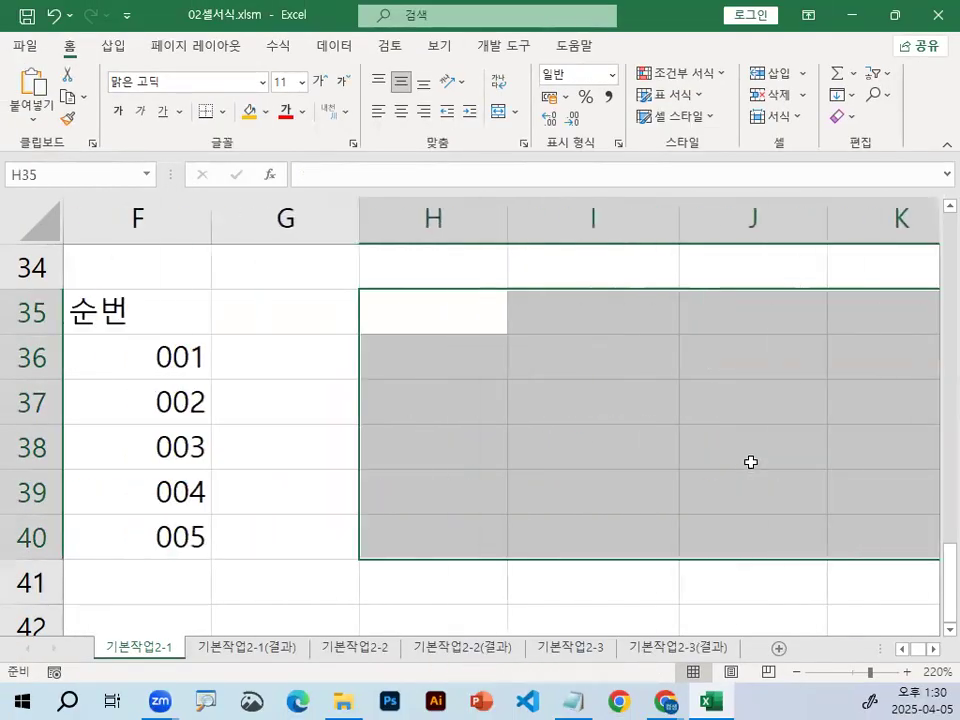
- Circle the leading zeros of the 순번 numbers in F36 and F37, and remove the markings
{"action": "left_click", "coordinate": [124, 357]}
{"action": "scroll", "coordinate": [676, 510], "scroll_direction": "left", "scroll_amount": 2}
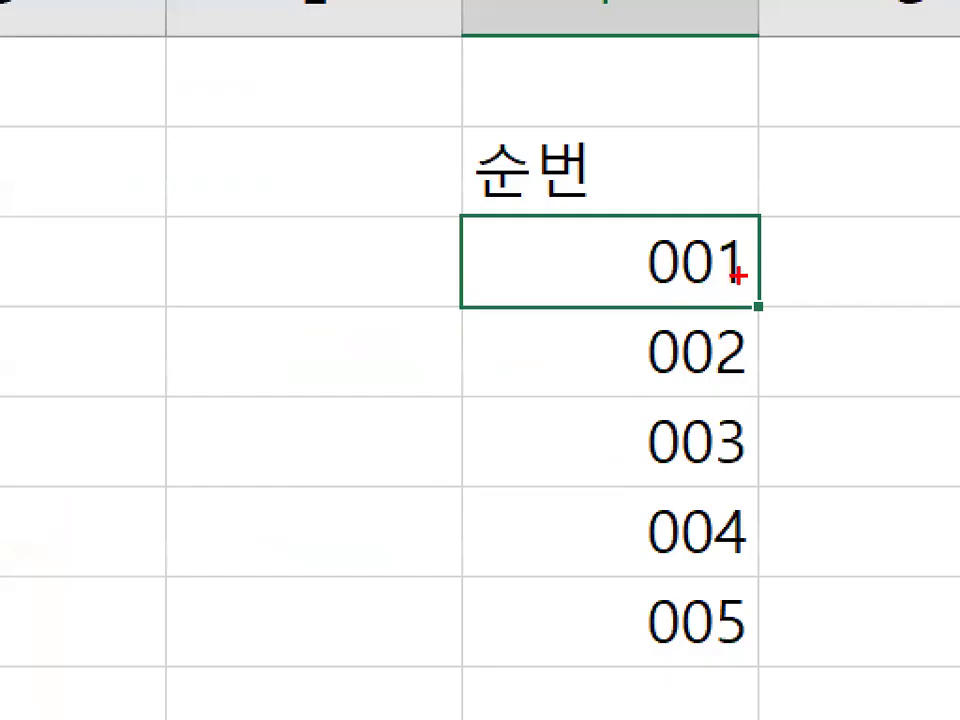
{"action": "mouse_move", "coordinate": [682, 363]}
{"action": "left_mouse_down"}
{"action": "mouse_move", "coordinate": [639, 360]}
{"action": "mouse_move", "coordinate": [692, 346]}
{"action": "left_mouse_up"}
{"action": "left_click_drag", "start_coordinate": [748, 372], "coordinate": [735, 318]}
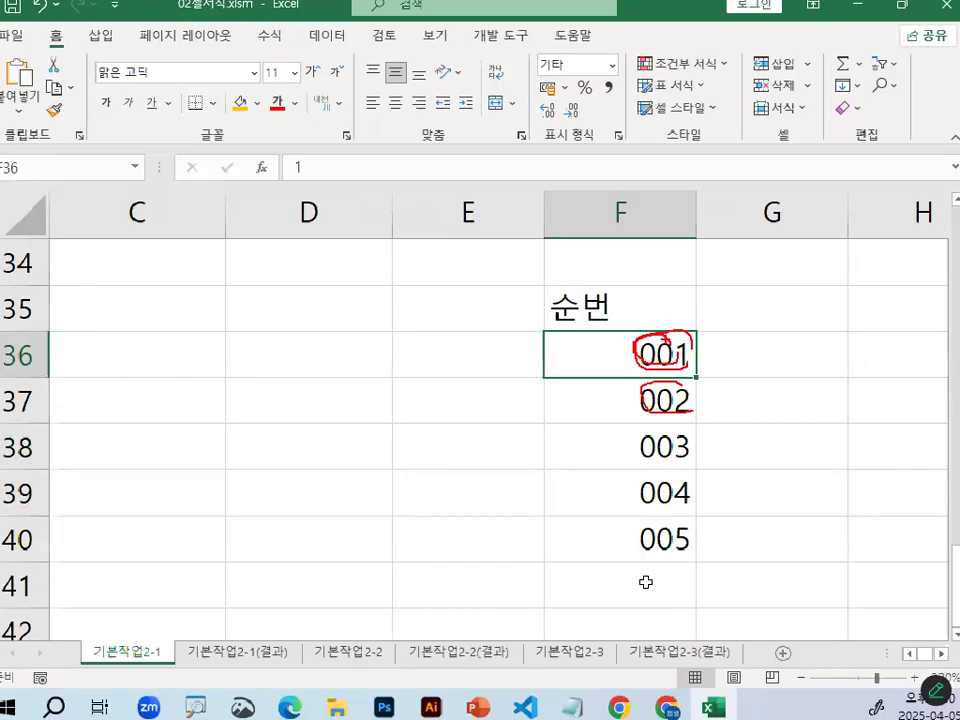
{"action": "key", "text": "Escape"}
- Switch to the Notepad lesson notes, and mark the rules explaining what the format symbols 0 and # display
{"action": "left_click", "coordinate": [572, 702]}
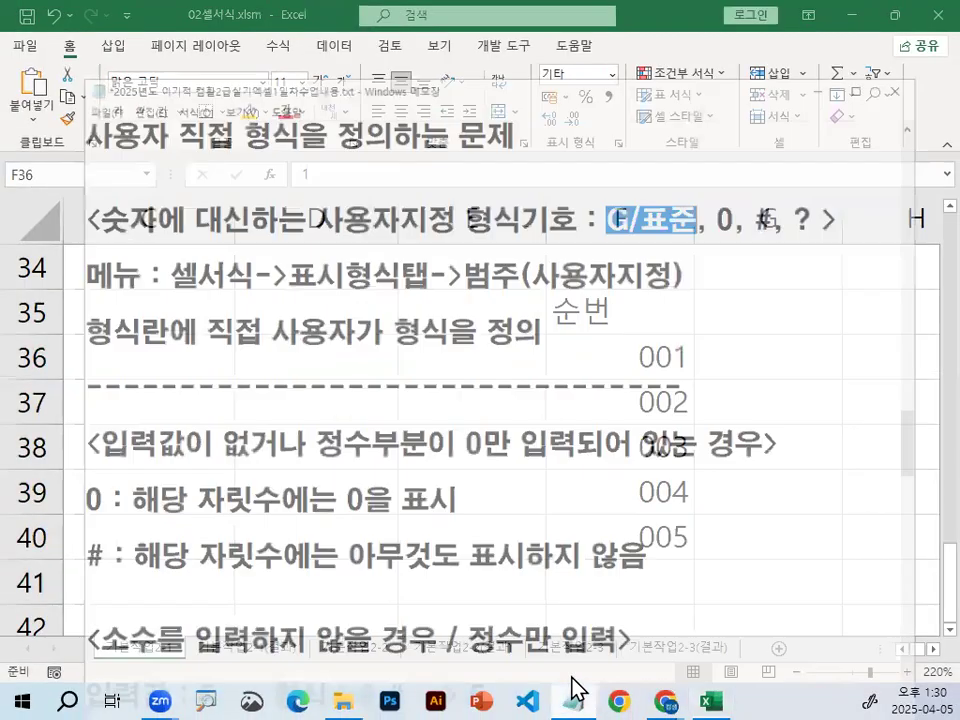
{"action": "scroll", "coordinate": [314, 314], "scroll_direction": "up", "scroll_amount": 1}
{"action": "scroll", "coordinate": [312, 310], "scroll_direction": "down", "scroll_amount": 2}
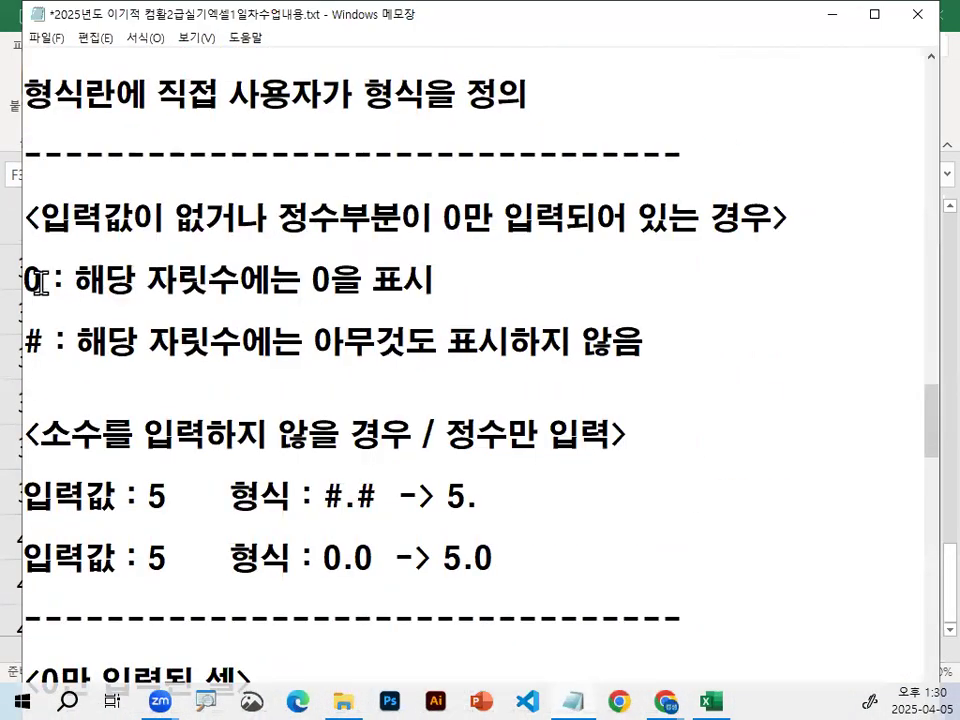
{"action": "left_click_drag", "start_coordinate": [41, 279], "coordinate": [24, 282]}
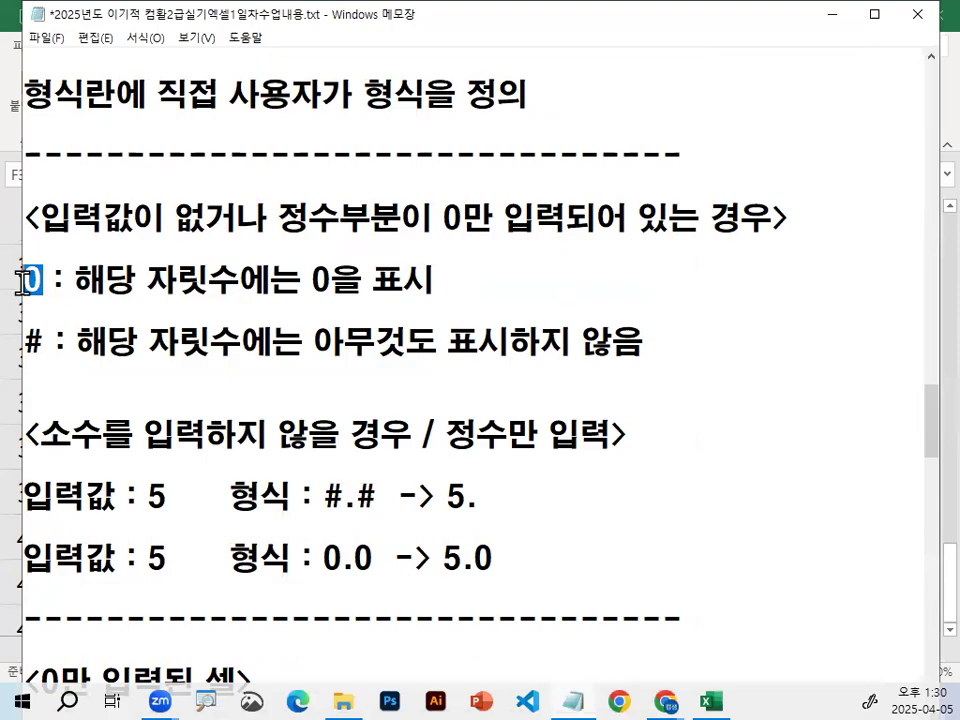
{"action": "left_click", "coordinate": [116, 258]}
{"action": "left_click_drag", "start_coordinate": [24, 298], "coordinate": [430, 297]}
{"action": "left_click_drag", "start_coordinate": [24, 378], "coordinate": [423, 375]}
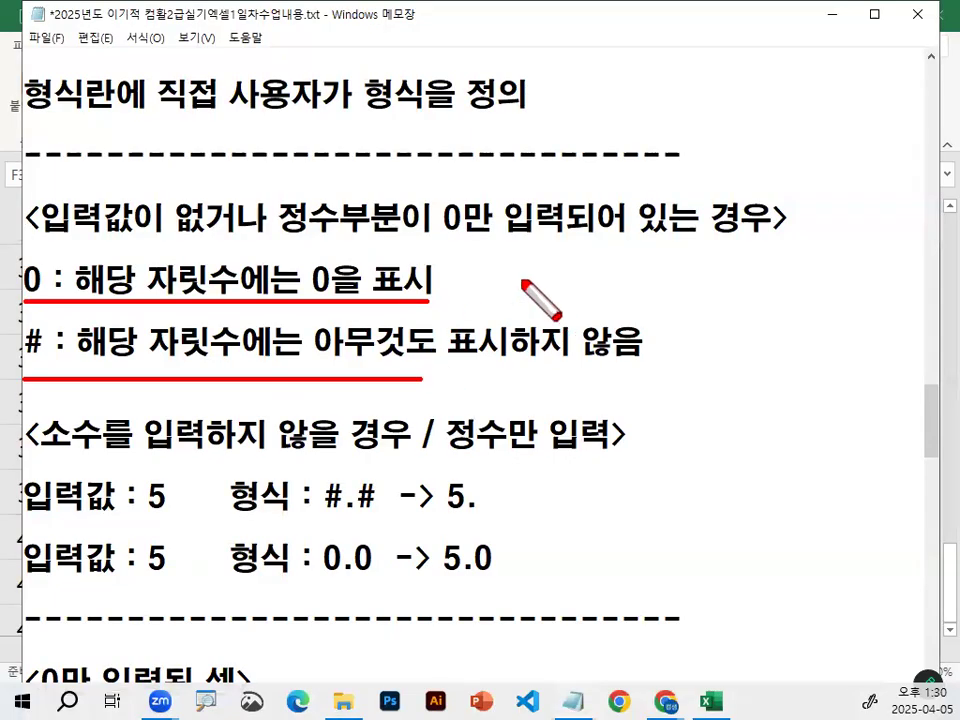
{"action": "left_click_drag", "start_coordinate": [405, 275], "coordinate": [424, 350]}
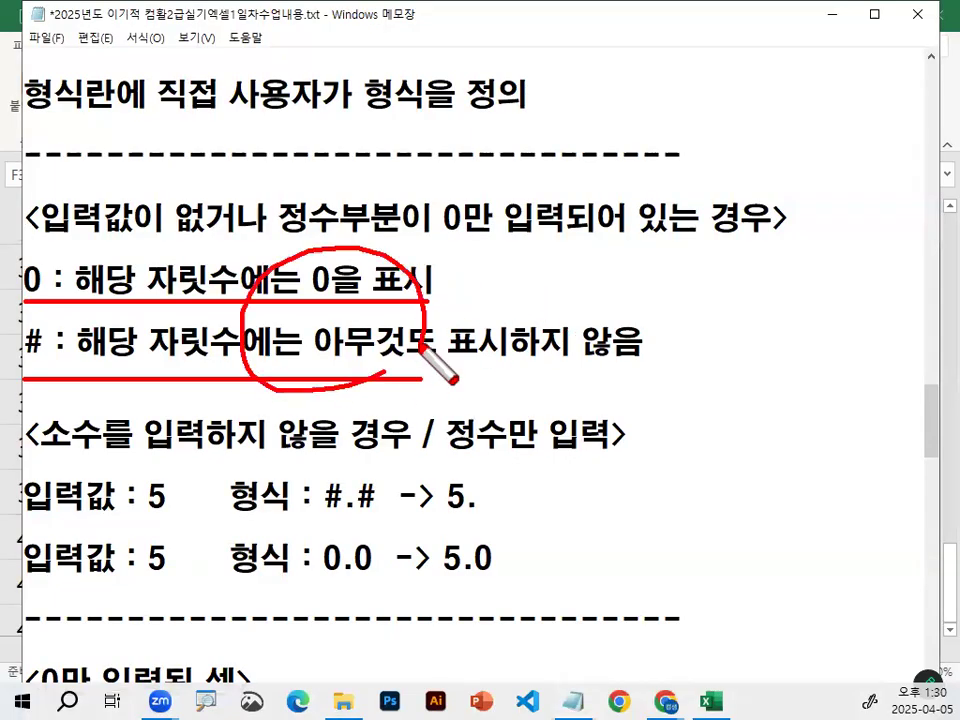
{"action": "key", "text": "Escape"}
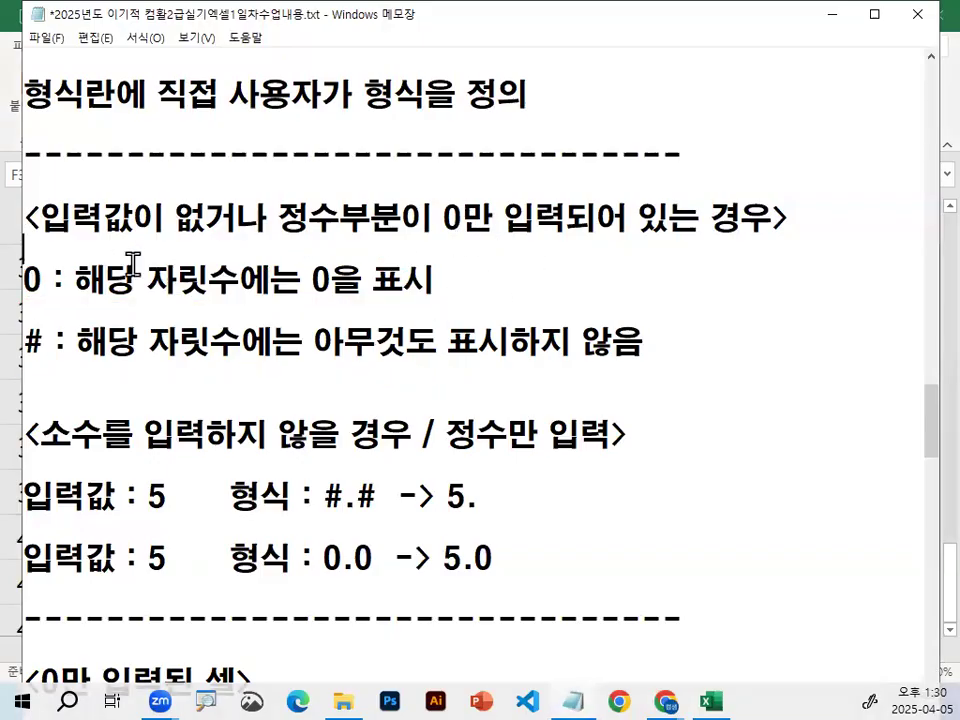
{"action": "left_click_drag", "start_coordinate": [40, 277], "coordinate": [20, 282]}
{"action": "left_click_drag", "start_coordinate": [43, 344], "coordinate": [15, 345]}
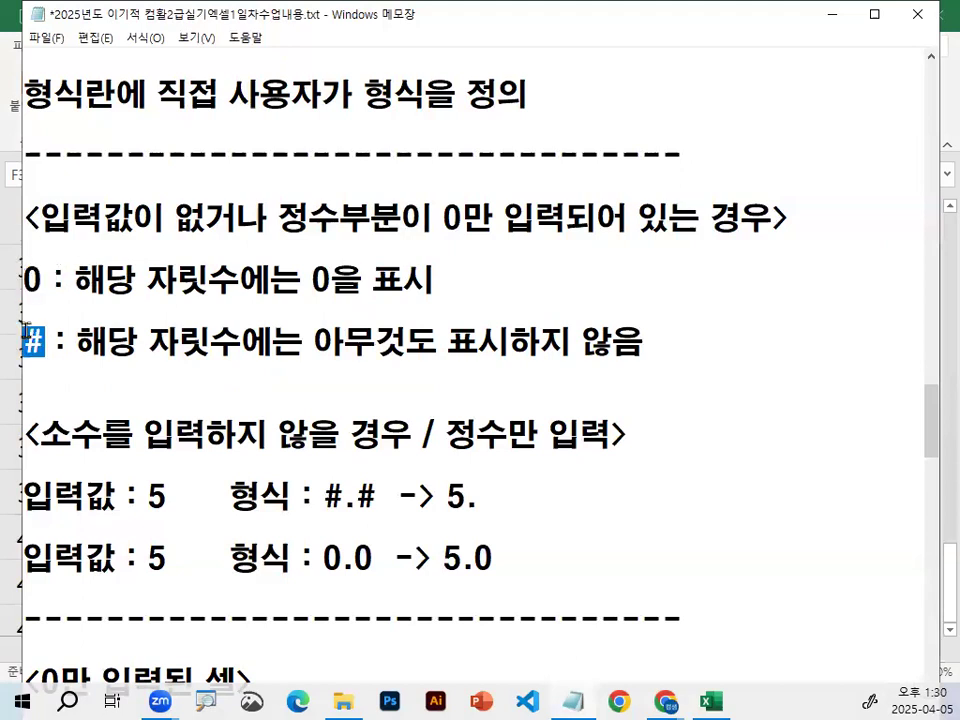
- Find the 천단위구분기호 section in the notes, and highlight the parts of the thousands separator code #,##0
{"action": "scroll", "coordinate": [150, 541], "scroll_direction": "down", "scroll_amount": 3}
{"action": "scroll", "coordinate": [389, 378], "scroll_direction": "down", "scroll_amount": 3}
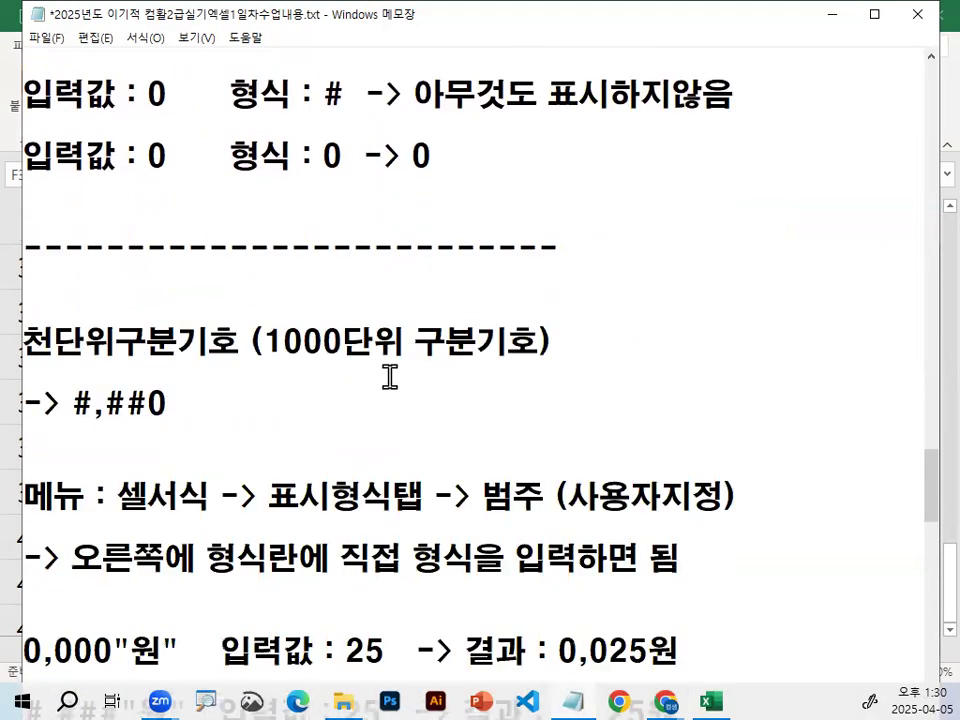
{"action": "left_click_drag", "start_coordinate": [22, 155], "coordinate": [228, 150]}
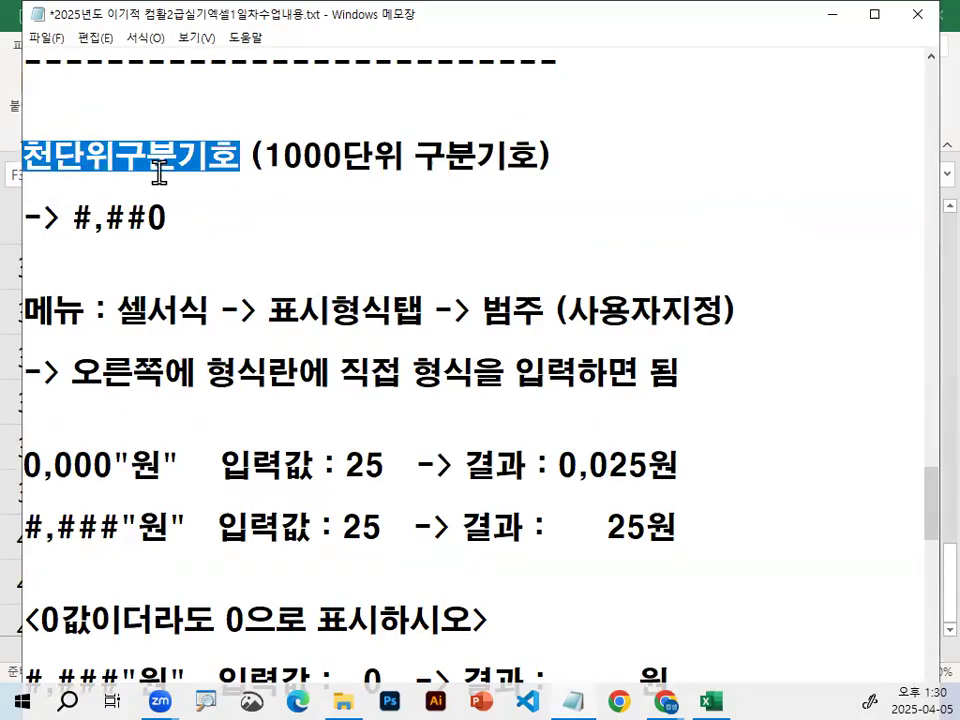
{"action": "left_click_drag", "start_coordinate": [108, 217], "coordinate": [168, 217]}
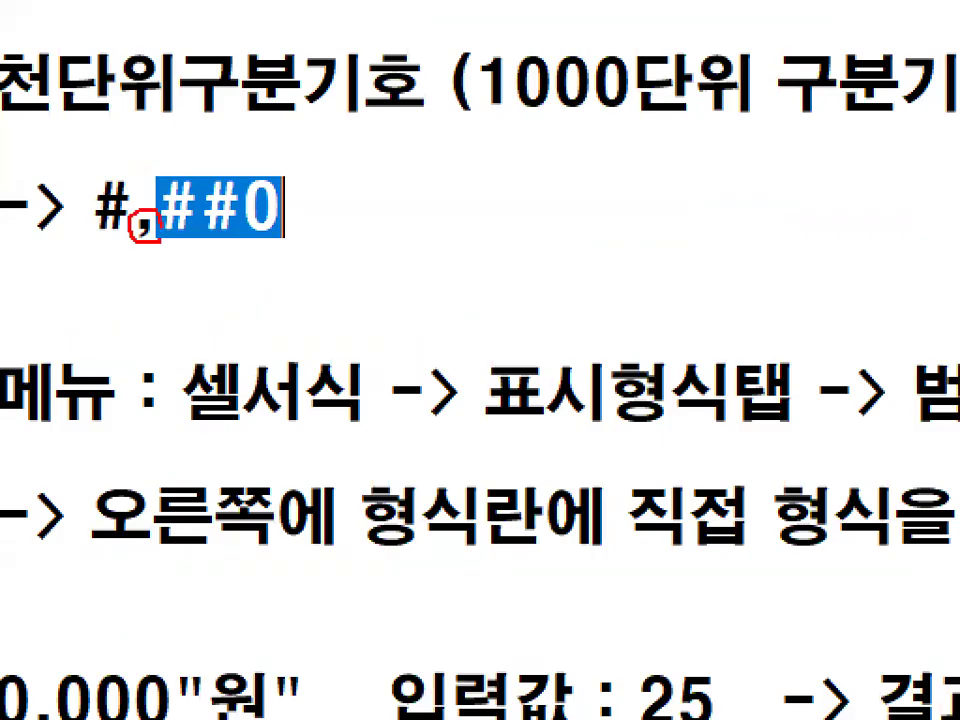
{"action": "left_click", "coordinate": [250, 205]}
{"action": "mouse_move", "coordinate": [92, 205]}
{"action": "left_mouse_down"}
{"action": "mouse_move", "coordinate": [160, 205]}
{"action": "mouse_move", "coordinate": [125, 218]}
{"action": "mouse_move", "coordinate": [170, 218]}
{"action": "mouse_move", "coordinate": [118, 230]}
{"action": "left_mouse_up"}
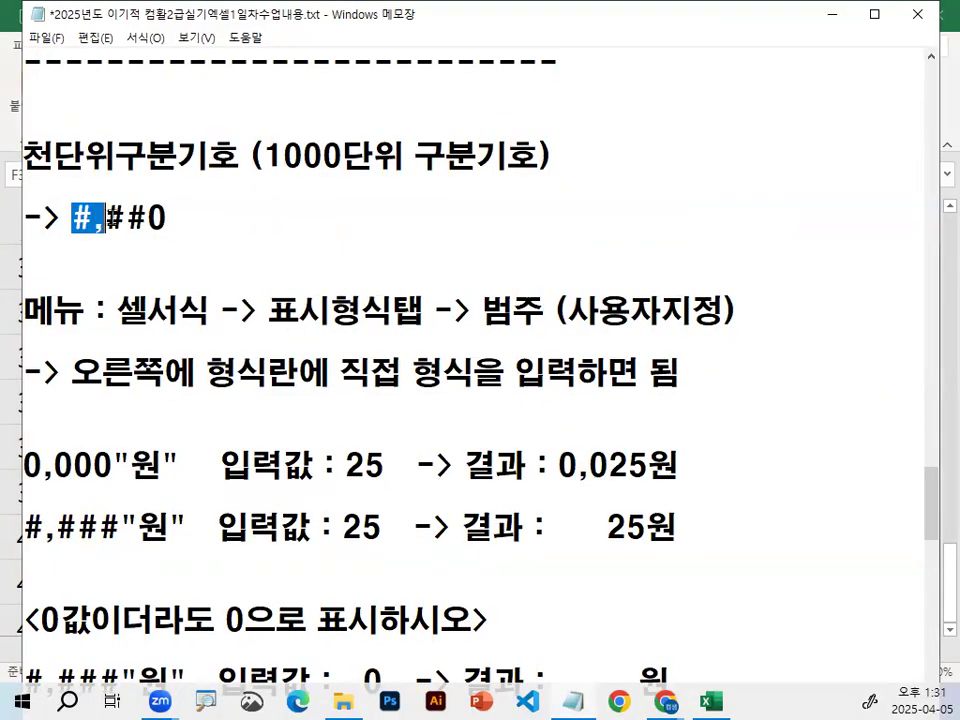
{"action": "left_click", "coordinate": [160, 215]}
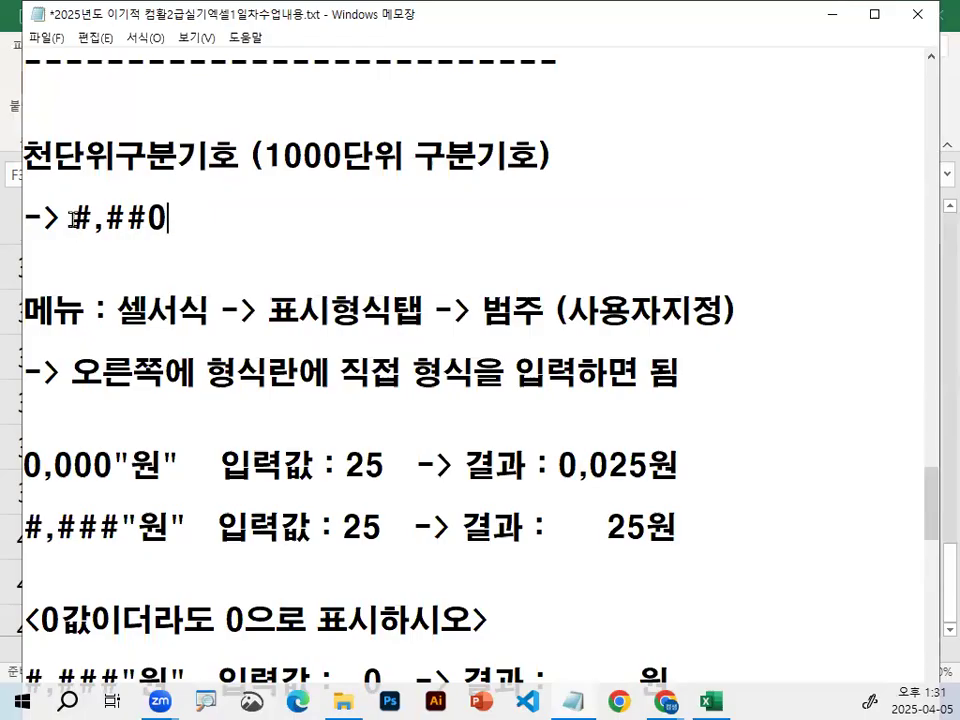
- Highlight and underline the #,## part of the thousands separator code #,##0 in the notes, and remove the underline
{"action": "left_click_drag", "start_coordinate": [71, 218], "coordinate": [146, 218]}
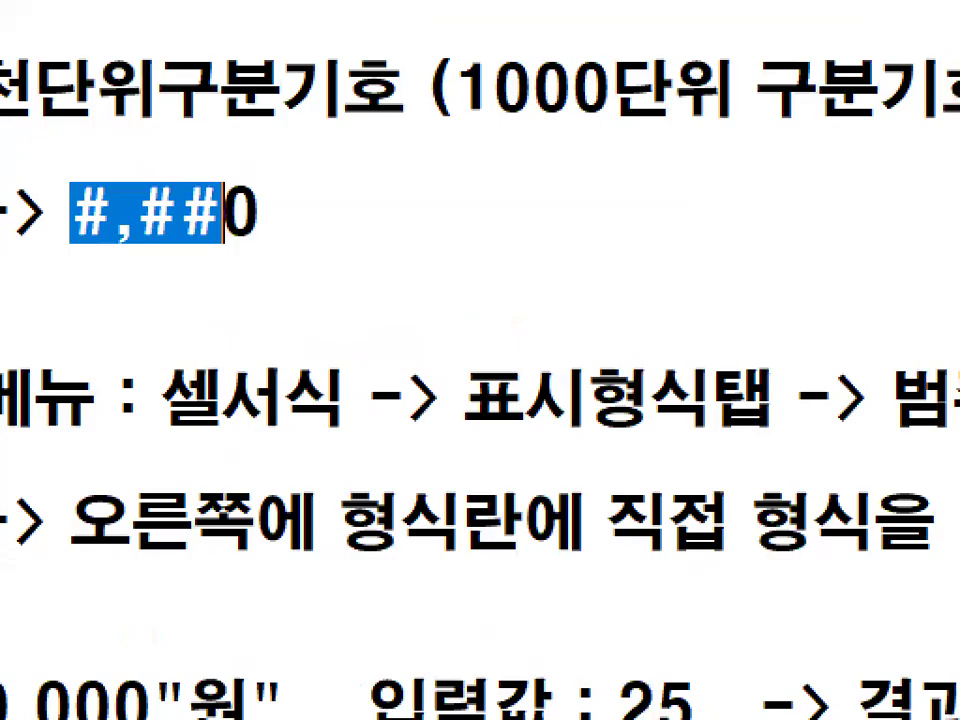
{"action": "left_click_drag", "start_coordinate": [63, 245], "coordinate": [210, 246]}
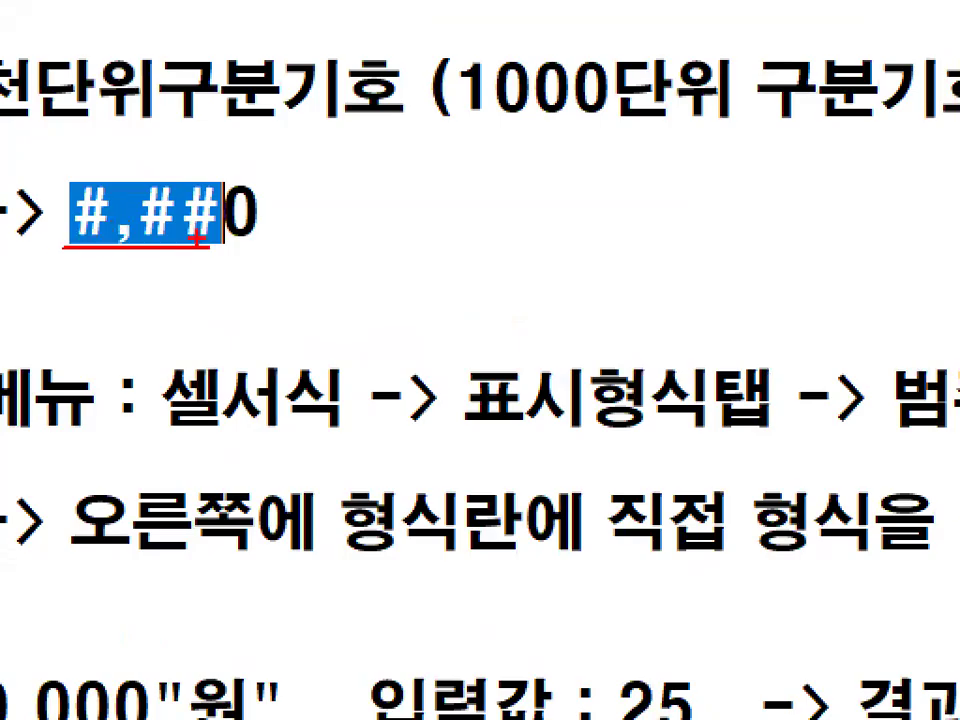
{"action": "mouse_move", "coordinate": [356, 197]}
{"action": "left_mouse_down"}
{"action": "mouse_move", "coordinate": [372, 202]}
{"action": "mouse_move", "coordinate": [350, 198]}
{"action": "left_mouse_up"}
{"action": "key", "text": "Escape"}
- Mark the format codes and the input value 25 in the 0,000"원" and #,###"원" examples, and remove the markings
{"action": "scroll", "coordinate": [20, 537], "scroll_direction": "down", "scroll_amount": 1}
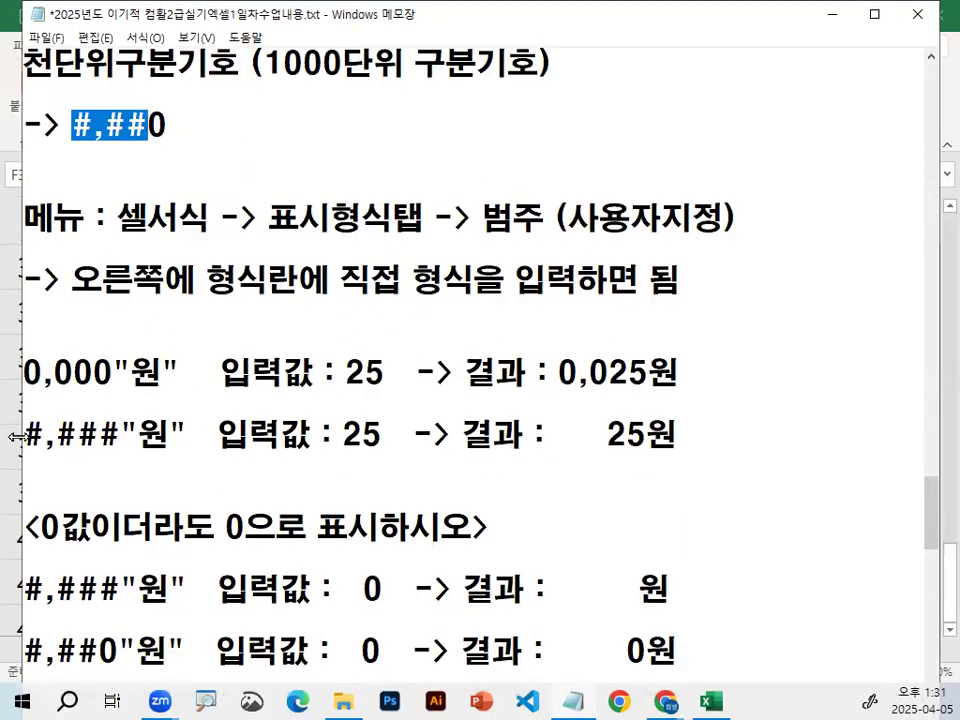
{"action": "left_click_drag", "start_coordinate": [25, 391], "coordinate": [102, 391]}
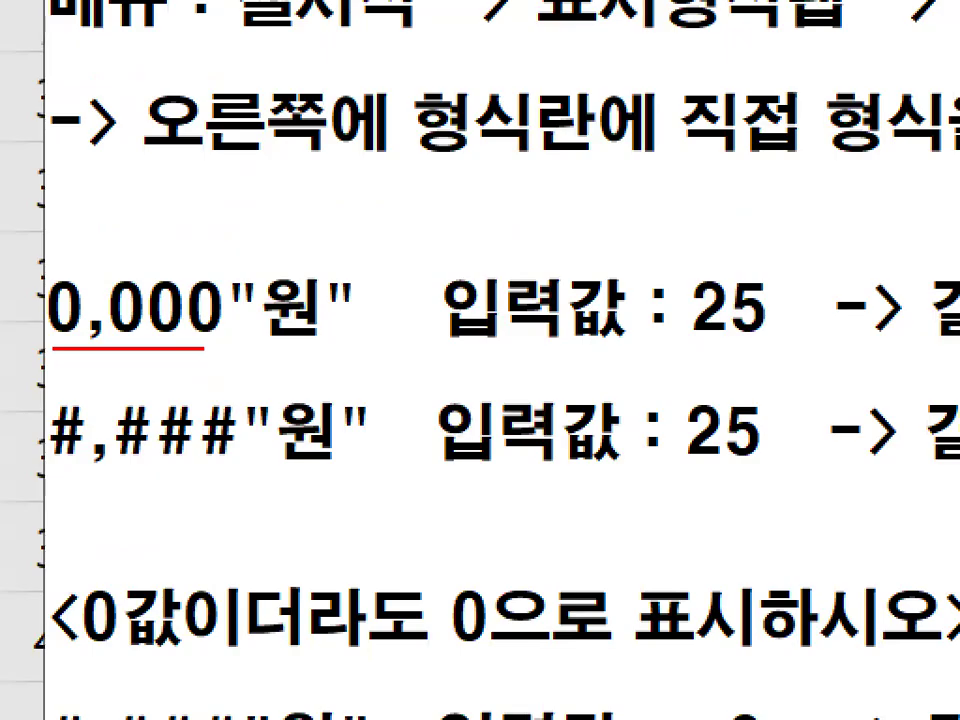
{"action": "left_click_drag", "start_coordinate": [165, 285], "coordinate": [204, 230]}
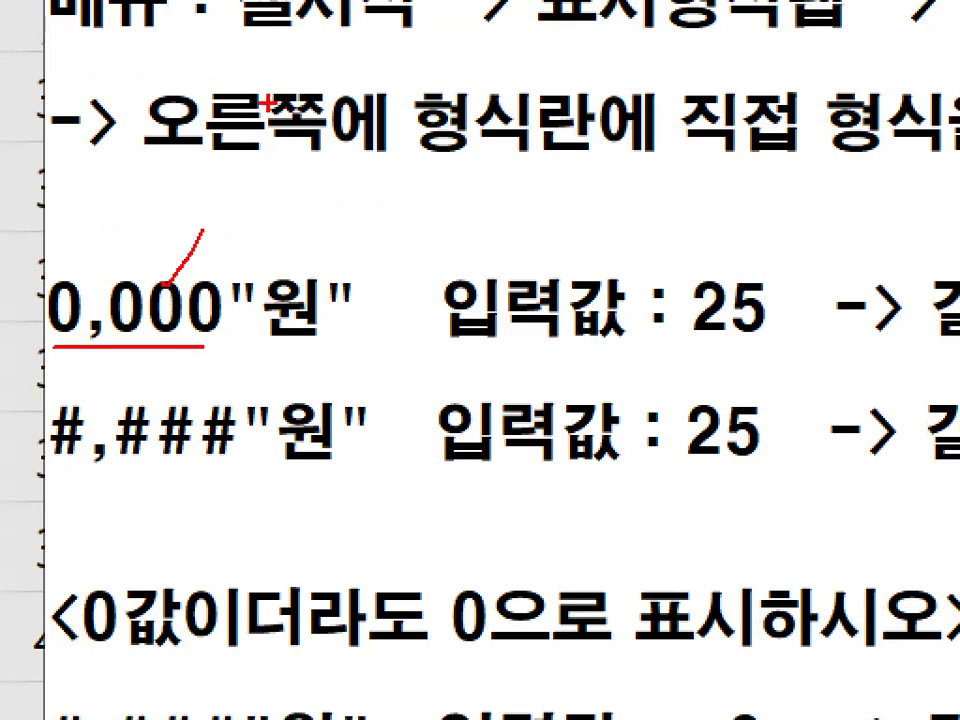
{"action": "mouse_move", "coordinate": [214, 444]}
{"action": "left_mouse_down"}
{"action": "mouse_move", "coordinate": [60, 476]}
{"action": "mouse_move", "coordinate": [253, 411]}
{"action": "mouse_move", "coordinate": [250, 450]}
{"action": "left_mouse_up"}
{"action": "left_click_drag", "start_coordinate": [200, 340], "coordinate": [215, 275]}
{"action": "left_click_drag", "start_coordinate": [350, 382], "coordinate": [428, 386]}
{"action": "left_click_drag", "start_coordinate": [352, 512], "coordinate": [458, 514]}
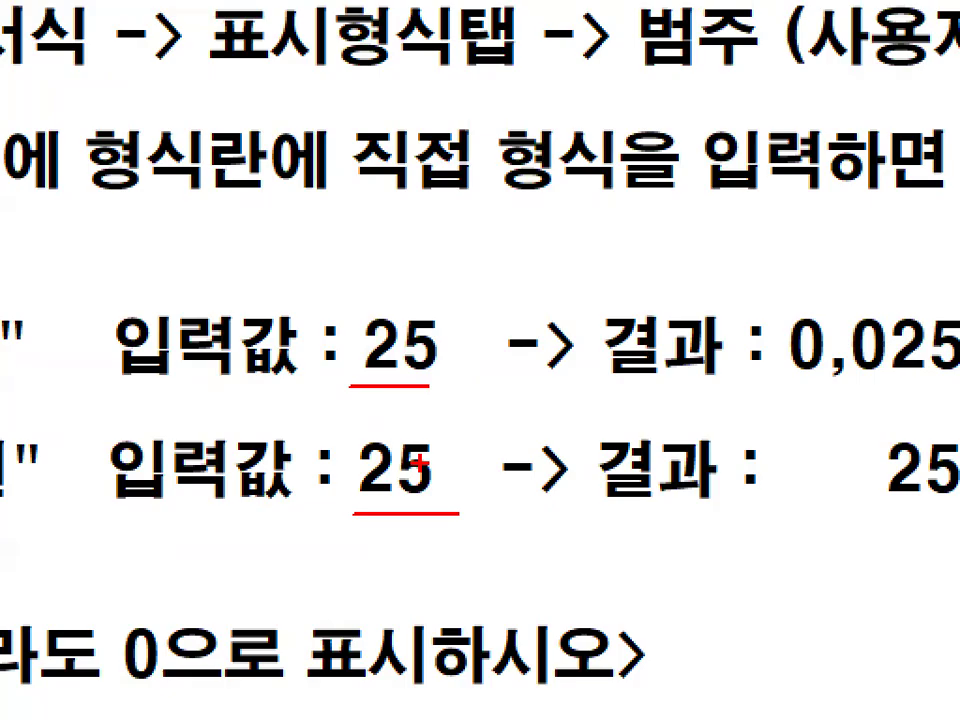
{"action": "key", "text": "Escape"}
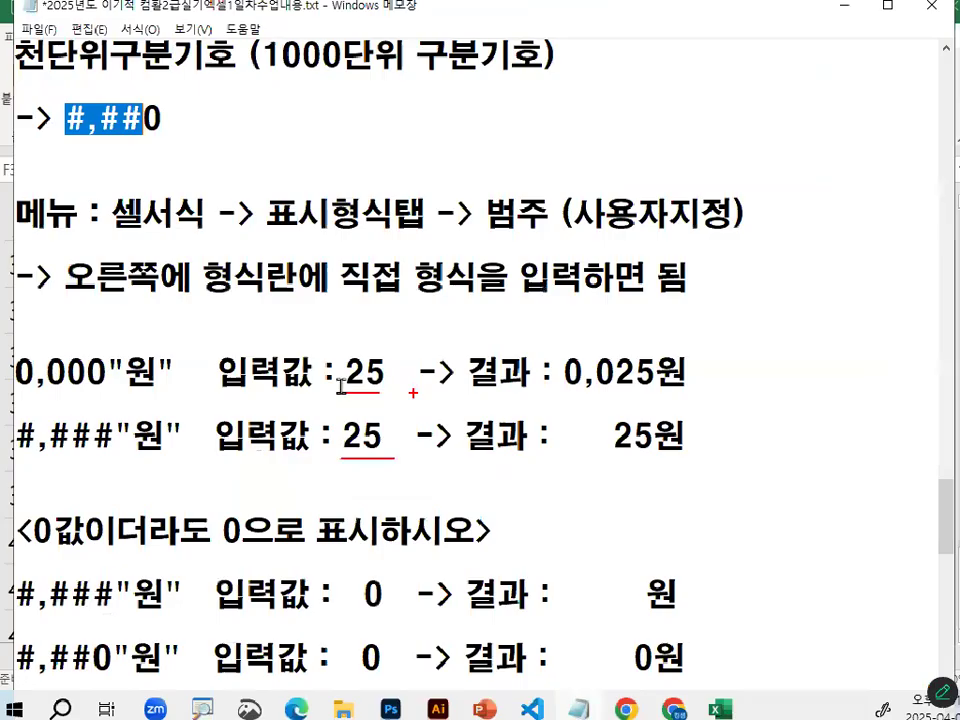
- Cross out the 0,000 code of the first 원 example, and remove the markings
{"action": "key", "text": "ctrl+1"}
{"action": "left_click", "coordinate": [97, 386]}
{"action": "left_click_drag", "start_coordinate": [80, 391], "coordinate": [165, 391]}
{"action": "left_click_drag", "start_coordinate": [150, 320], "coordinate": [78, 410]}
{"action": "left_click_drag", "start_coordinate": [90, 302], "coordinate": [137, 388]}
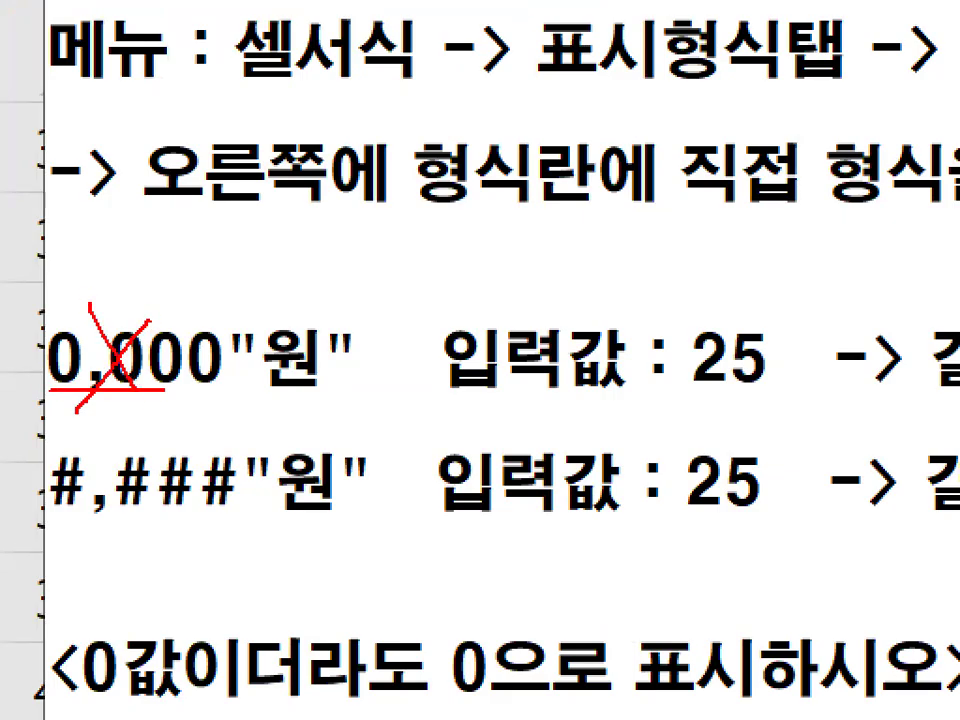
{"action": "key", "text": "Escape"}
- Underline and circle the result 0,025 of the first 원 example, and remove the markings
{"action": "key", "text": "ctrl+1"}
{"action": "left_click", "coordinate": [526, 396]}
{"action": "mouse_move", "coordinate": [482, 397]}
{"action": "left_mouse_down"}
{"action": "mouse_move", "coordinate": [680, 398]}
{"action": "mouse_move", "coordinate": [488, 365]}
{"action": "mouse_move", "coordinate": [690, 352]}
{"action": "left_mouse_up"}
{"action": "key", "text": "Escape"}
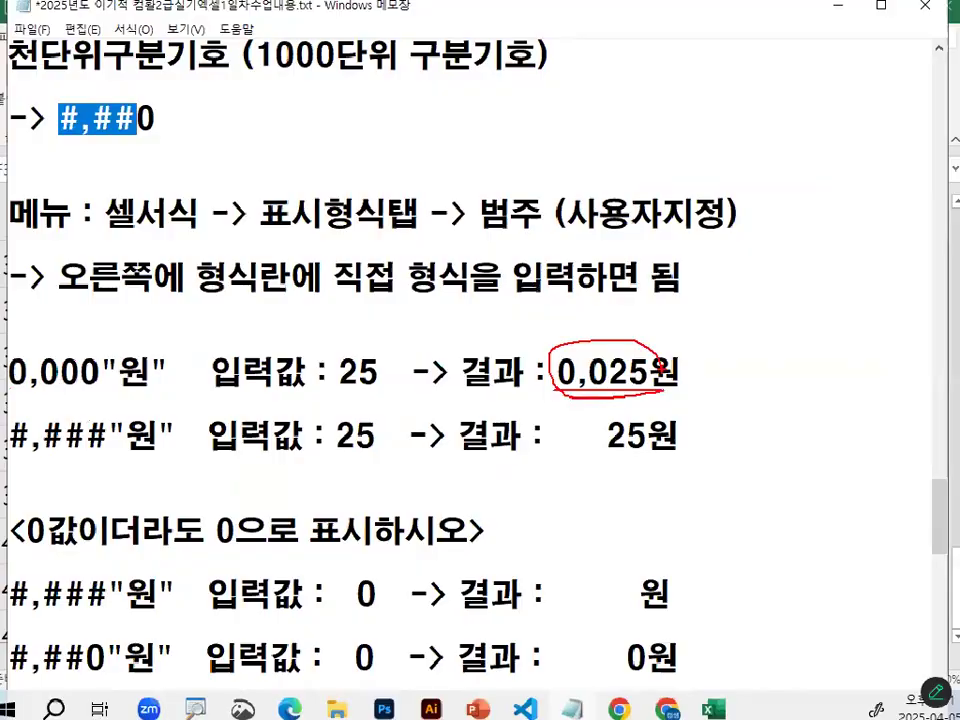
- Change the code of the second 25 example to #,##0"원", and add blank lines below it
{"action": "left_click_drag", "start_coordinate": [72, 124], "coordinate": [149, 122]}
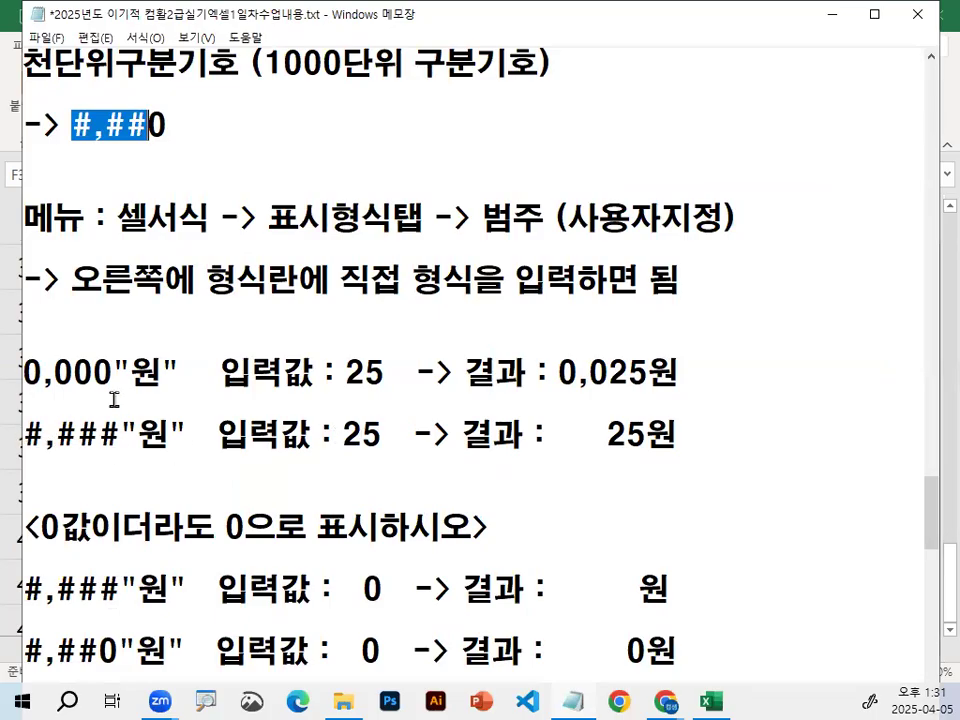
{"action": "left_click", "coordinate": [99, 434]}
{"action": "type", "text": "0"}
{"action": "key", "text": "Delete"}
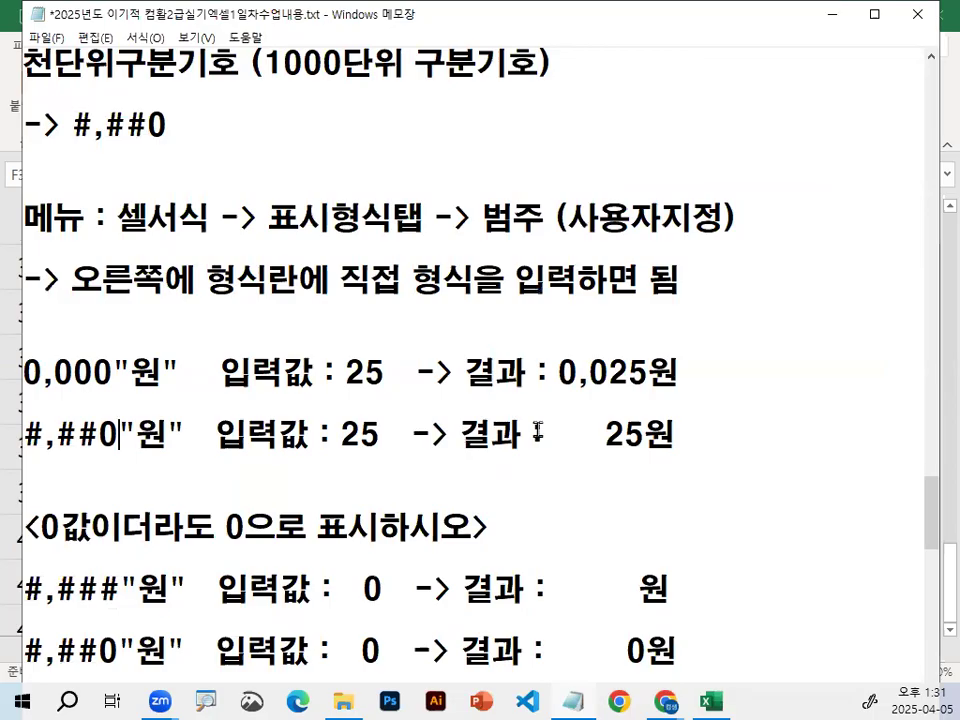
{"action": "scroll", "coordinate": [50, 337], "scroll_direction": "down", "scroll_amount": 1}
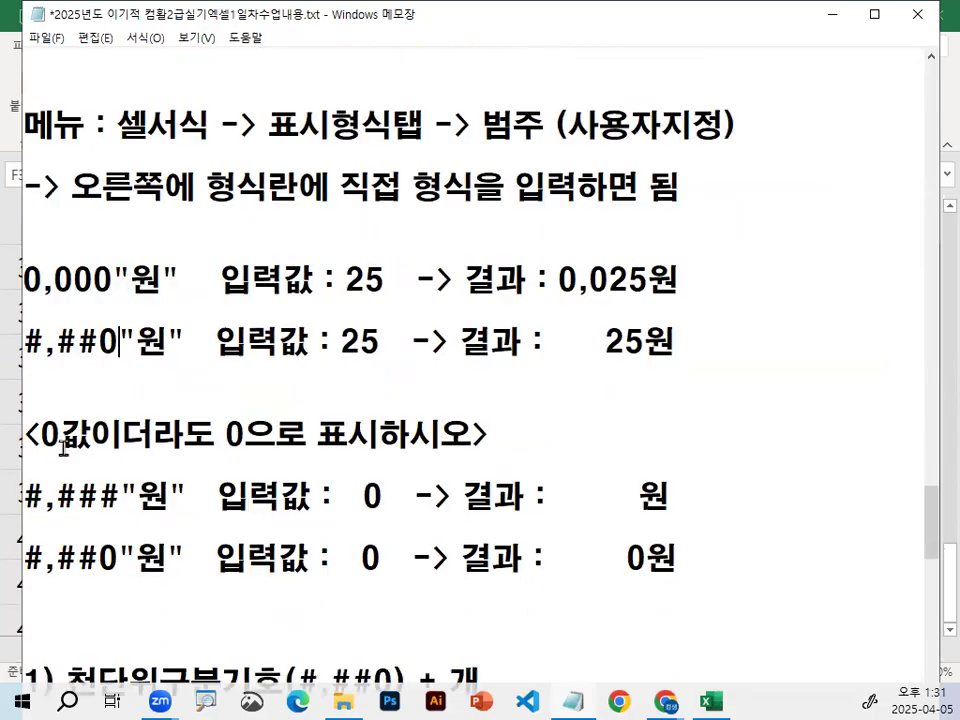
{"action": "left_click", "coordinate": [125, 399]}
{"action": "key", "text": "Return"}
{"action": "key", "text": "Return"}
- Highlight the input 25 of the #,##0"원" example, underline the 0 in its code, cross out the # symbols, and remove the markings
{"action": "left_click_drag", "start_coordinate": [340, 341], "coordinate": [381, 343]}
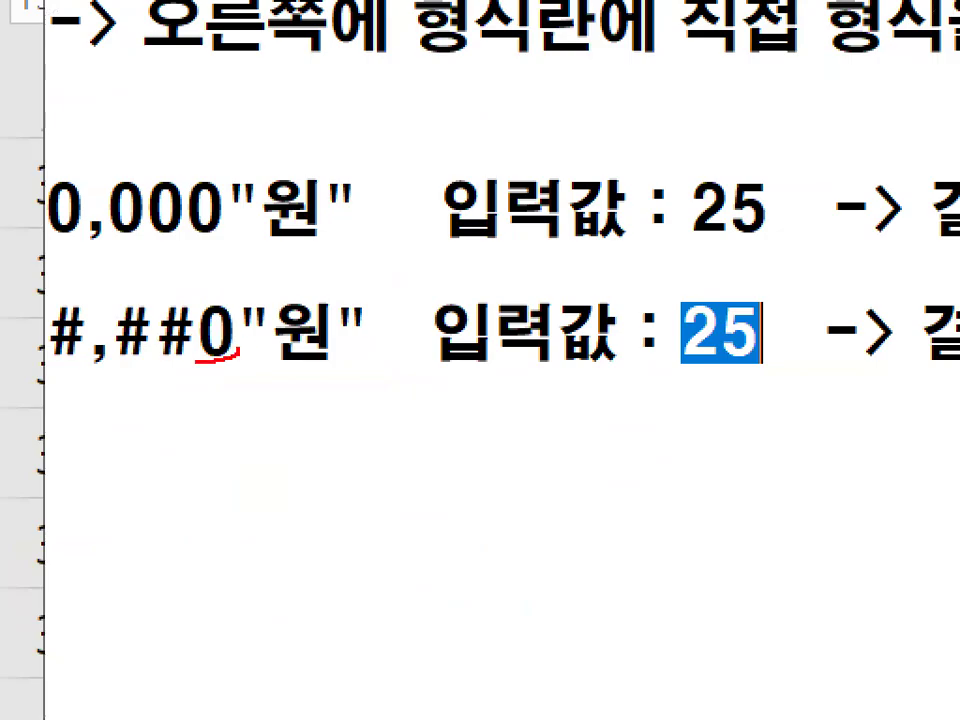
{"action": "mouse_move", "coordinate": [197, 356]}
{"action": "left_mouse_down"}
{"action": "mouse_move", "coordinate": [165, 315]}
{"action": "mouse_move", "coordinate": [238, 340]}
{"action": "left_mouse_up"}
{"action": "mouse_move", "coordinate": [706, 352]}
{"action": "left_mouse_down"}
{"action": "mouse_move", "coordinate": [675, 396]}
{"action": "mouse_move", "coordinate": [245, 428]}
{"action": "mouse_move", "coordinate": [214, 364]}
{"action": "mouse_move", "coordinate": [250, 372]}
{"action": "left_mouse_up"}
{"action": "mouse_move", "coordinate": [50, 355]}
{"action": "left_mouse_down"}
{"action": "mouse_move", "coordinate": [140, 362]}
{"action": "mouse_move", "coordinate": [100, 294]}
{"action": "mouse_move", "coordinate": [48, 345]}
{"action": "left_mouse_up"}
{"action": "left_click_drag", "start_coordinate": [170, 265], "coordinate": [48, 414]}
{"action": "left_click_drag", "start_coordinate": [94, 245], "coordinate": [169, 416]}
{"action": "key", "text": "Escape"}
- Circle the result 25원 of the #,##0"원" example, remove the marking, and point out the quoted 원 in its code
{"action": "key", "text": "ctrl+1"}
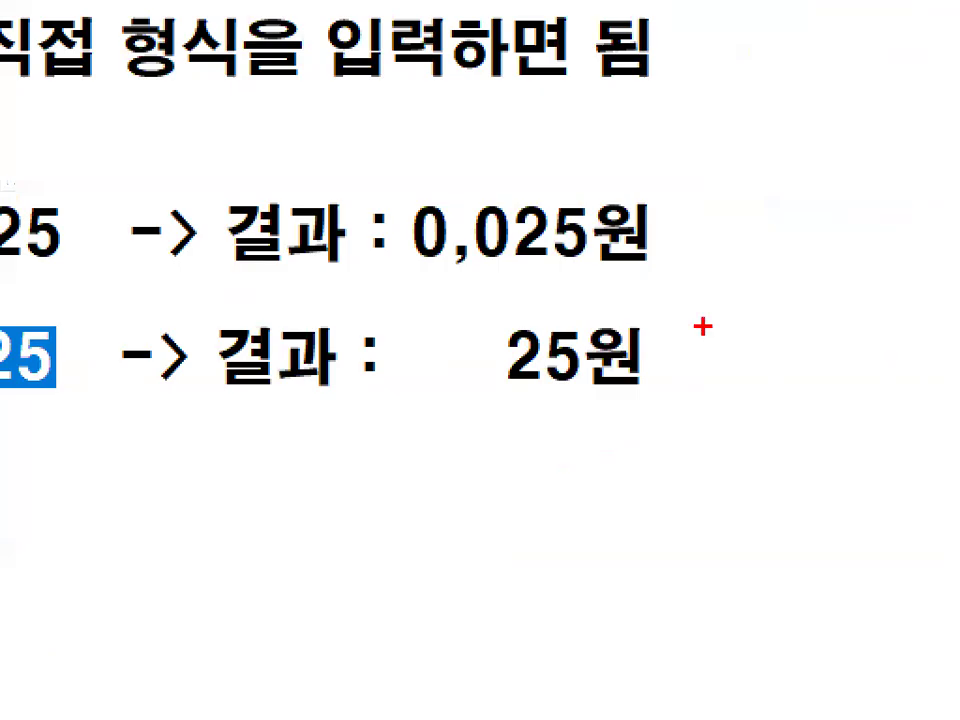
{"action": "left_click_drag", "start_coordinate": [700, 327], "coordinate": [706, 342]}
{"action": "key", "text": "Escape"}
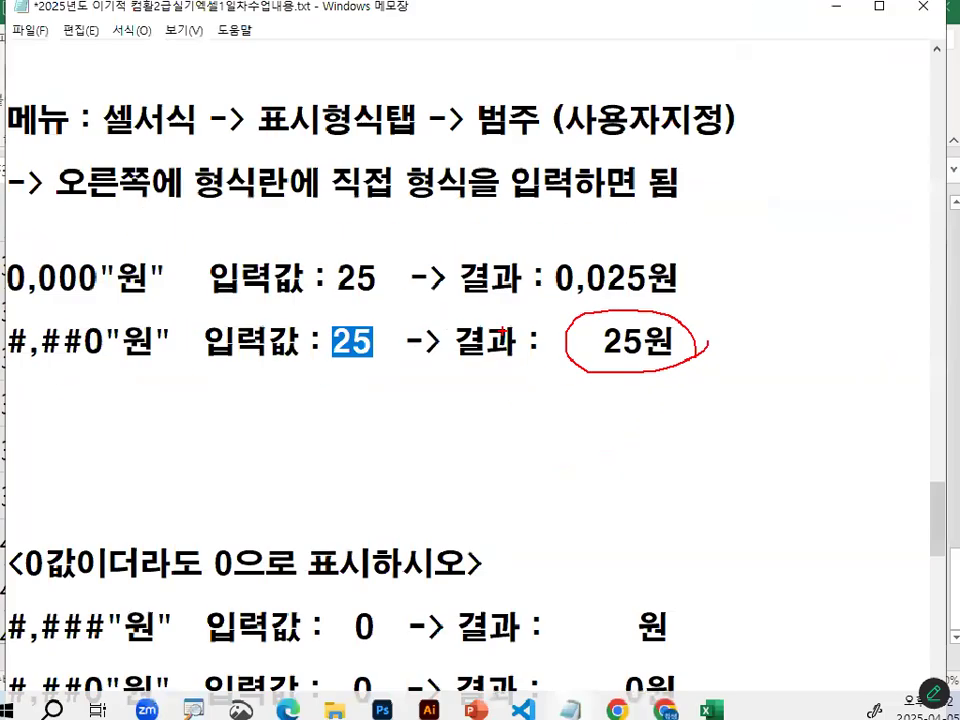
{"action": "left_click_drag", "start_coordinate": [185, 342], "coordinate": [130, 342]}
{"action": "left_click", "coordinate": [135, 342]}
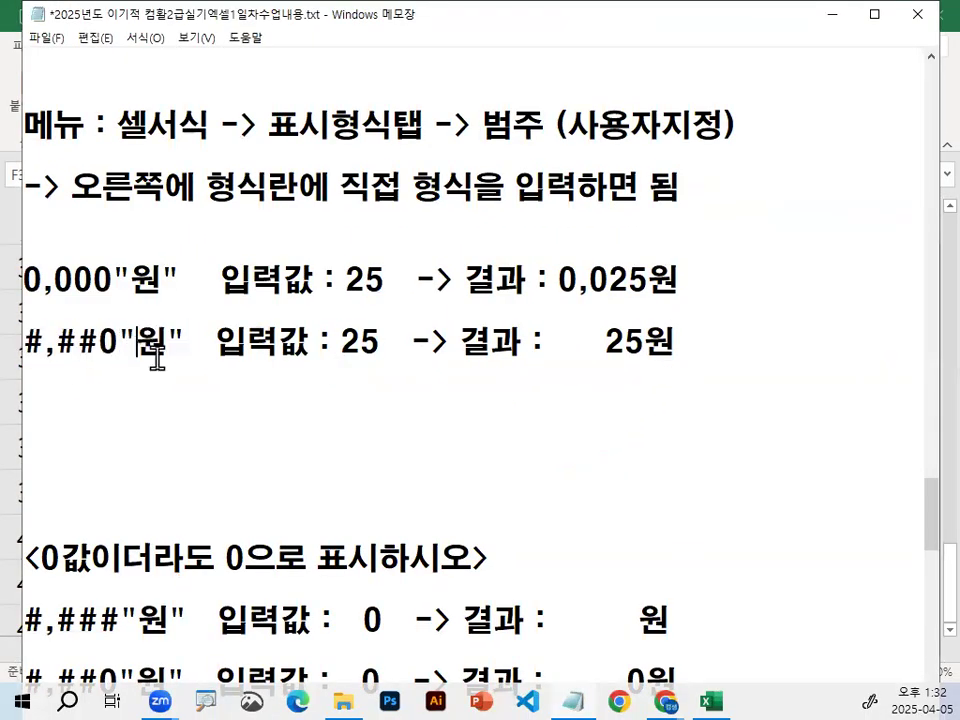
- Insert a dashed separator line between the 25 examples and the 0값이더라도 0으로 표시하시오 section
{"action": "left_click", "coordinate": [174, 429]}
{"action": "type", "text": "---------------------------"}
{"action": "scroll", "coordinate": [419, 344], "scroll_direction": "up", "scroll_amount": 1}
{"action": "left_click_drag", "start_coordinate": [122, 124], "coordinate": [175, 124]}
{"action": "scroll", "coordinate": [230, 178], "scroll_direction": "down", "scroll_amount": 1}
- Highlight the last # of the #,###"원" code, its input 0, and the empty place before 원 in its result
{"action": "scroll", "coordinate": [243, 178], "scroll_direction": "down", "scroll_amount": 3}
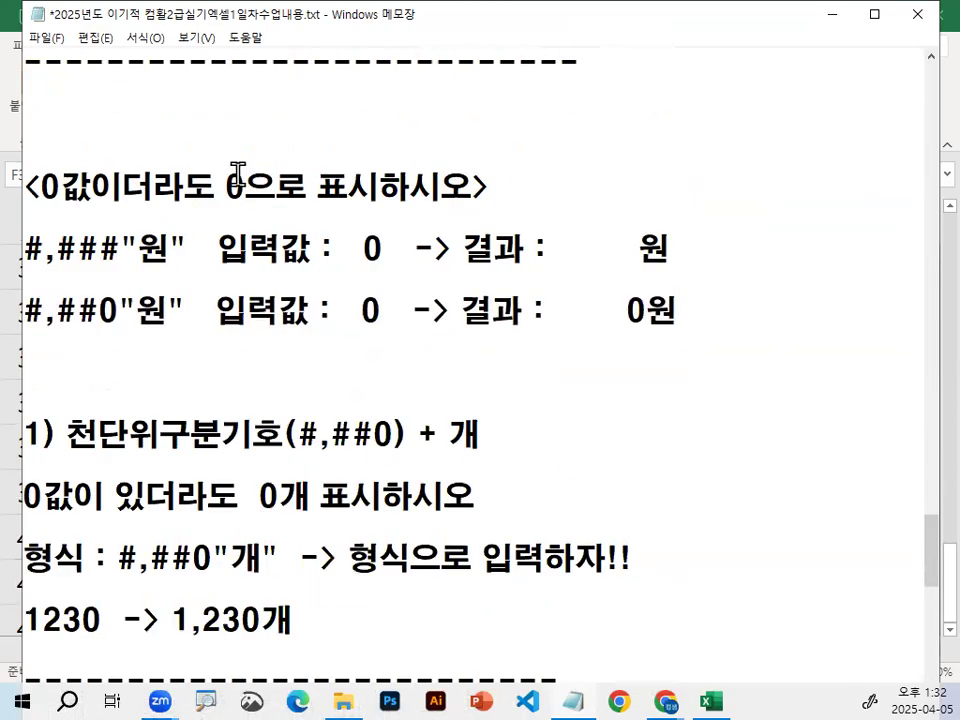
{"action": "left_click_drag", "start_coordinate": [121, 248], "coordinate": [101, 248]}
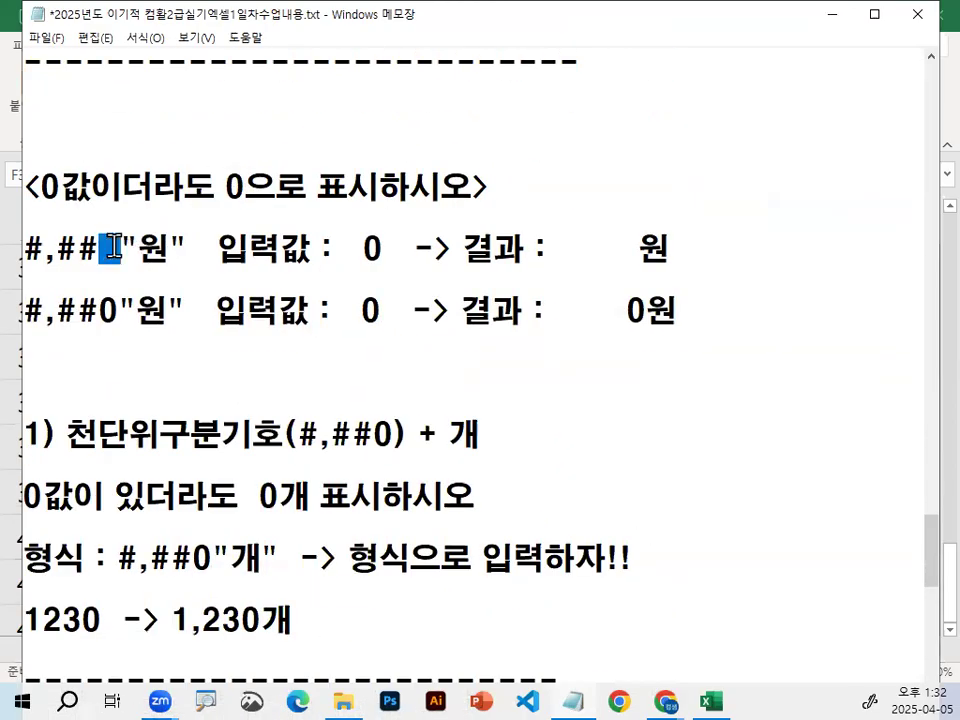
{"action": "double_click", "coordinate": [372, 249]}
{"action": "left_click", "coordinate": [628, 250]}
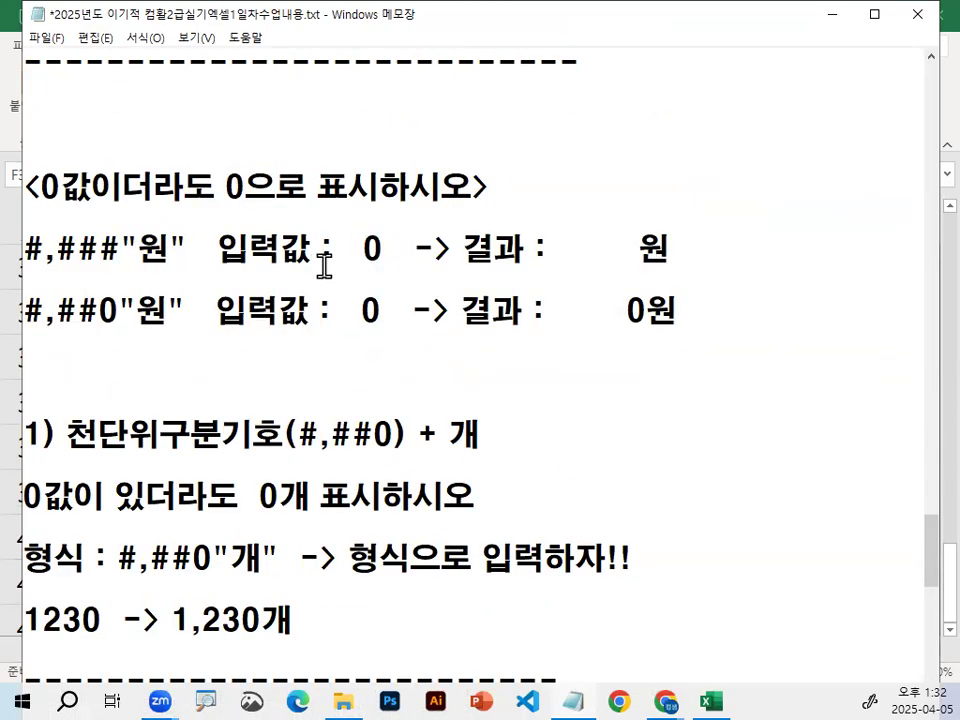
- Circle the input 0 and last # of the #,###"원" example, cross out its empty result, mark the 0 in #,##0, and remove the markings
{"action": "mouse_move", "coordinate": [396, 257]}
{"action": "left_mouse_down"}
{"action": "mouse_move", "coordinate": [380, 250]}
{"action": "mouse_move", "coordinate": [405, 258]}
{"action": "left_mouse_up"}
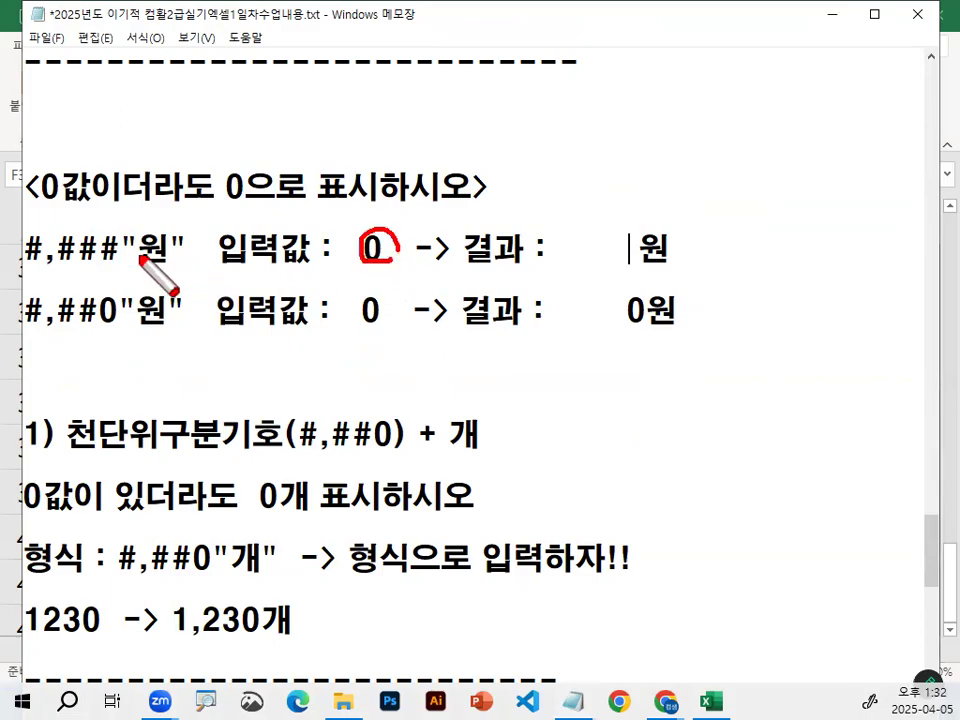
{"action": "mouse_move", "coordinate": [118, 257]}
{"action": "left_mouse_down"}
{"action": "mouse_move", "coordinate": [106, 254]}
{"action": "mouse_move", "coordinate": [120, 255]}
{"action": "left_mouse_up"}
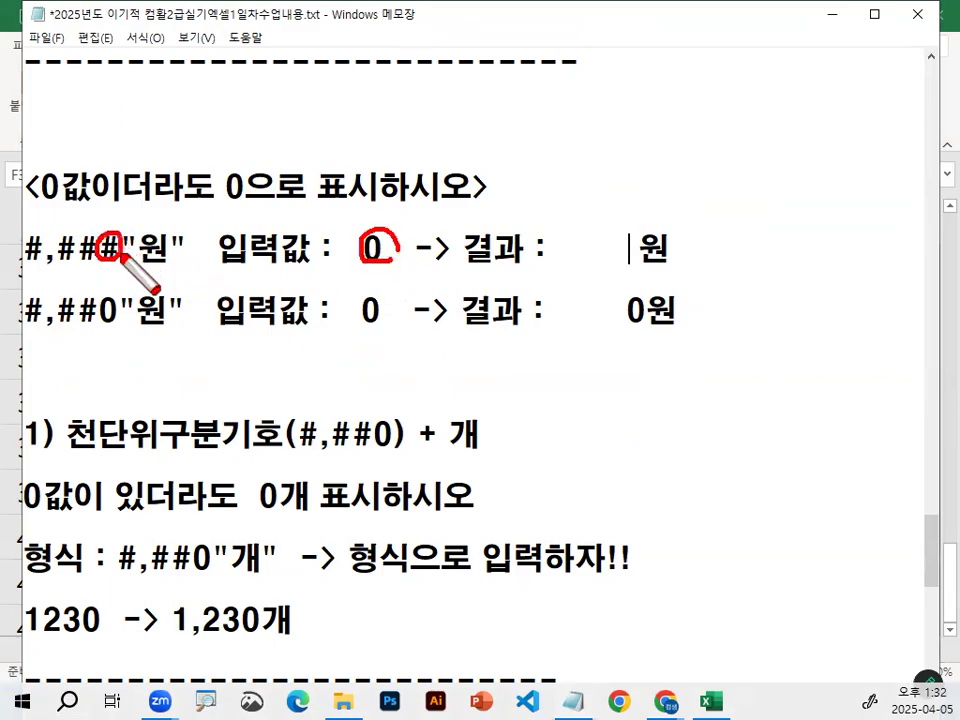
{"action": "mouse_move", "coordinate": [632, 236]}
{"action": "left_mouse_down"}
{"action": "mouse_move", "coordinate": [610, 270]}
{"action": "mouse_move", "coordinate": [641, 274]}
{"action": "left_mouse_up"}
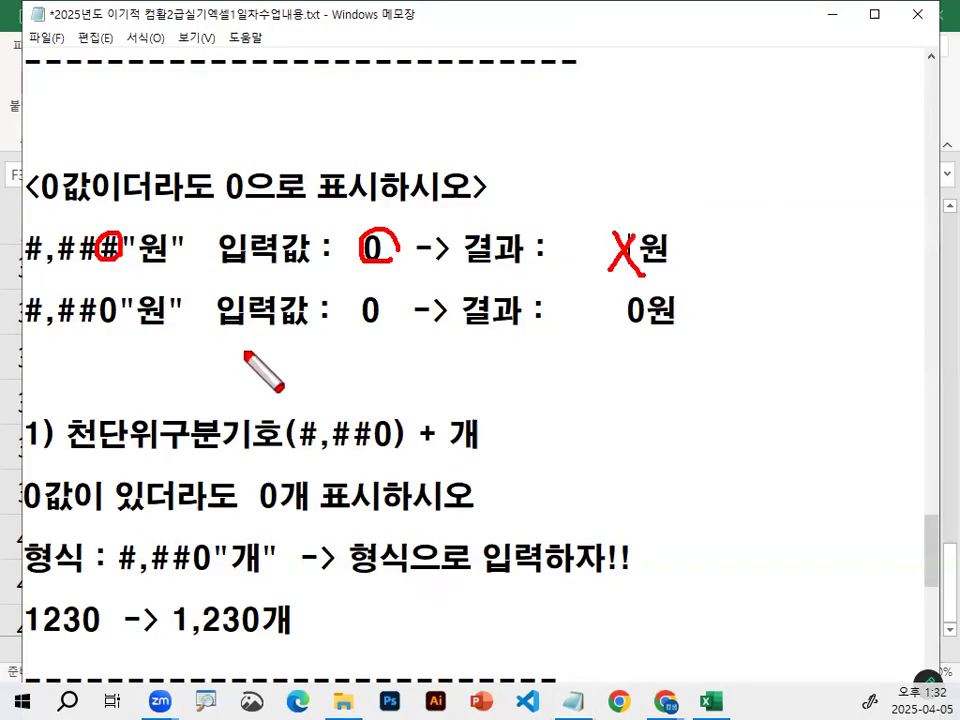
{"action": "mouse_move", "coordinate": [104, 325]}
{"action": "left_mouse_down"}
{"action": "mouse_move", "coordinate": [124, 311]}
{"action": "mouse_move", "coordinate": [112, 300]}
{"action": "left_mouse_up"}
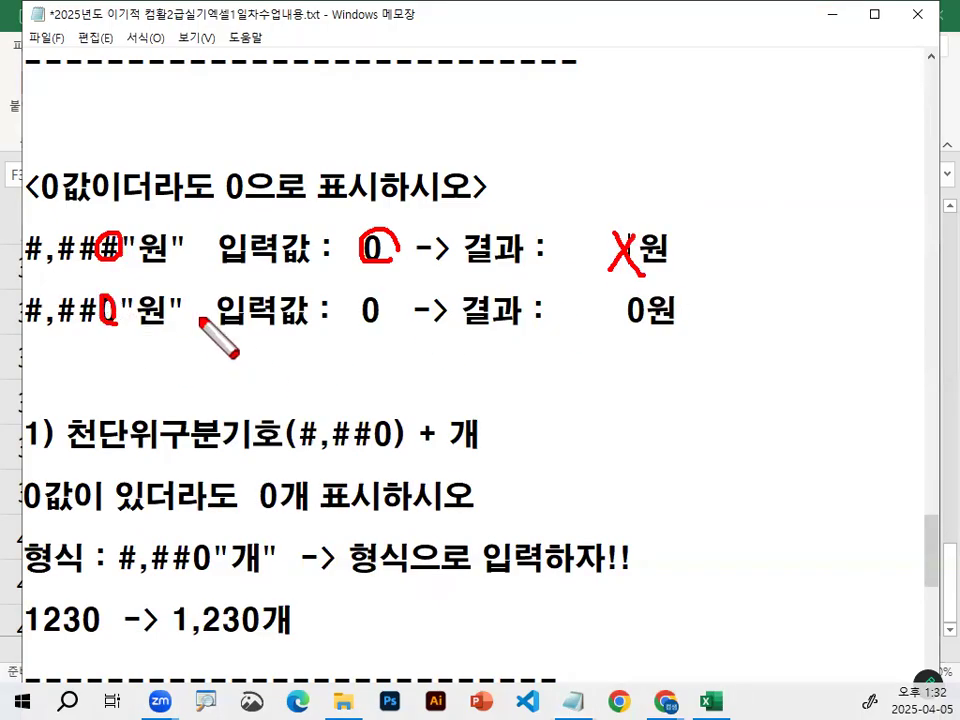
{"action": "key", "text": "Escape"}
- Highlight the input 0 and the 0 in the result of the #,##0"원" example
{"action": "double_click", "coordinate": [371, 310]}
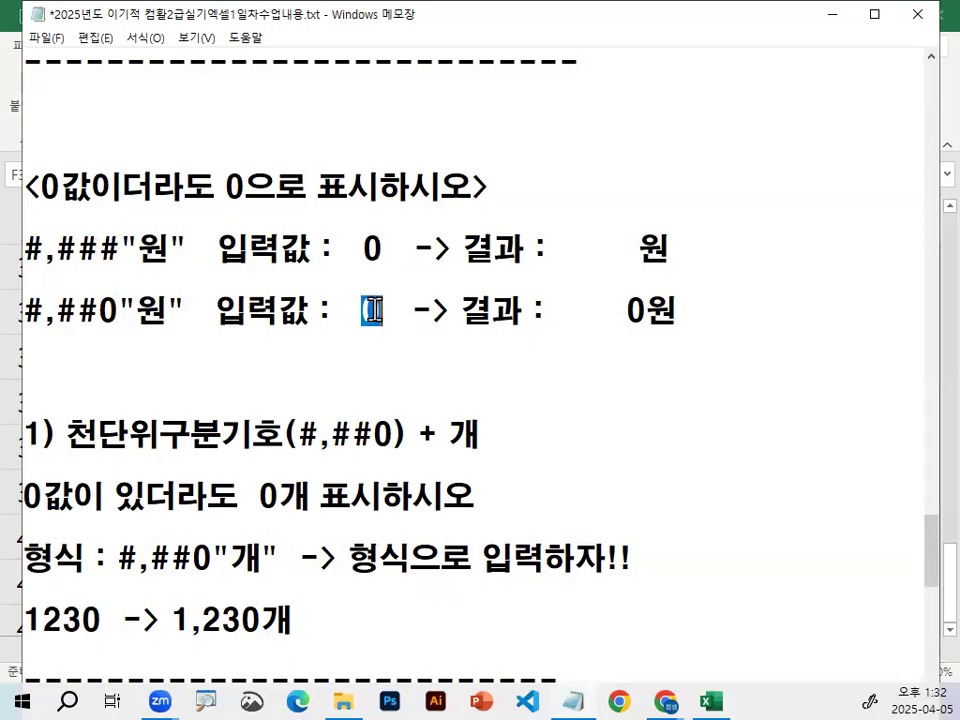
{"action": "double_click", "coordinate": [637, 310]}
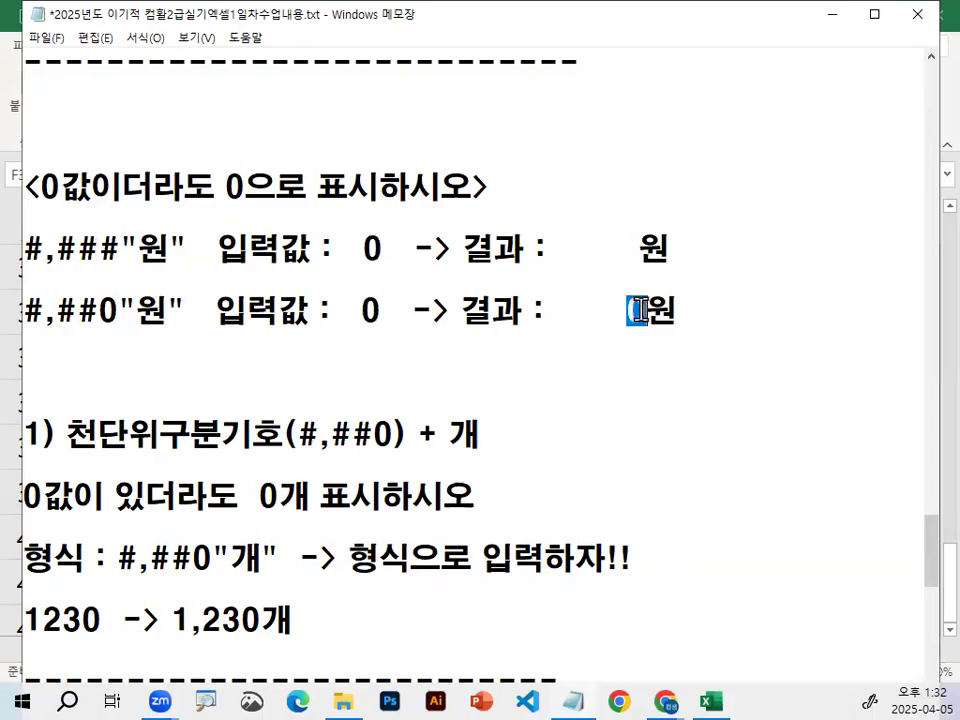
{"action": "left_click", "coordinate": [637, 310]}
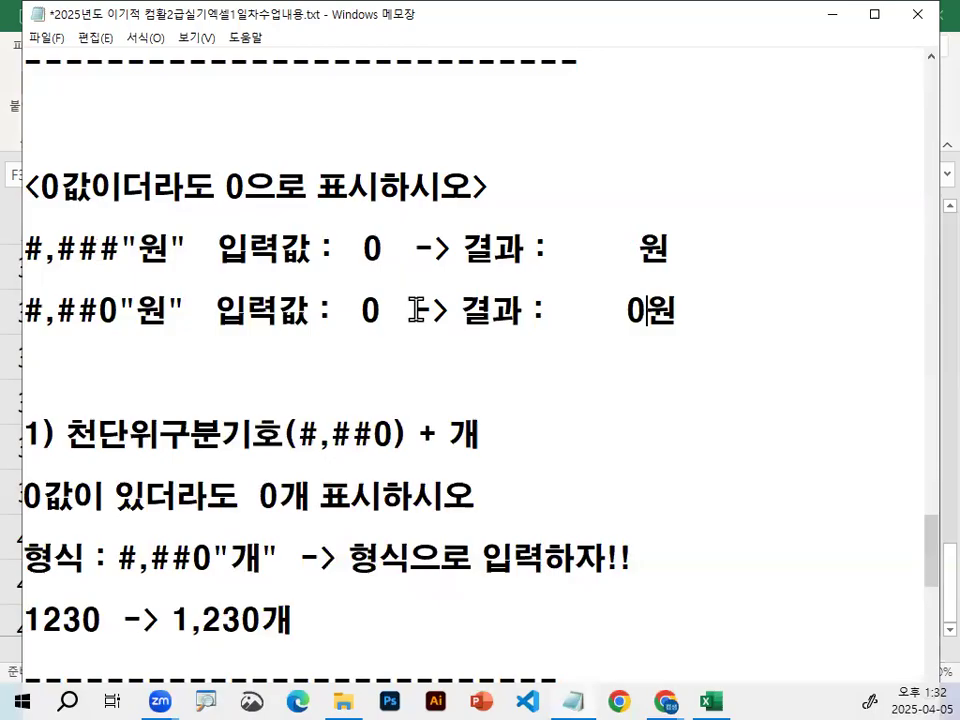
- Insert a dashed separator line above the heading 1) 천단위구분기호(#,##0) + 개, with blank lines around it
{"action": "left_click", "coordinate": [136, 395]}
{"action": "key", "text": "Return"}
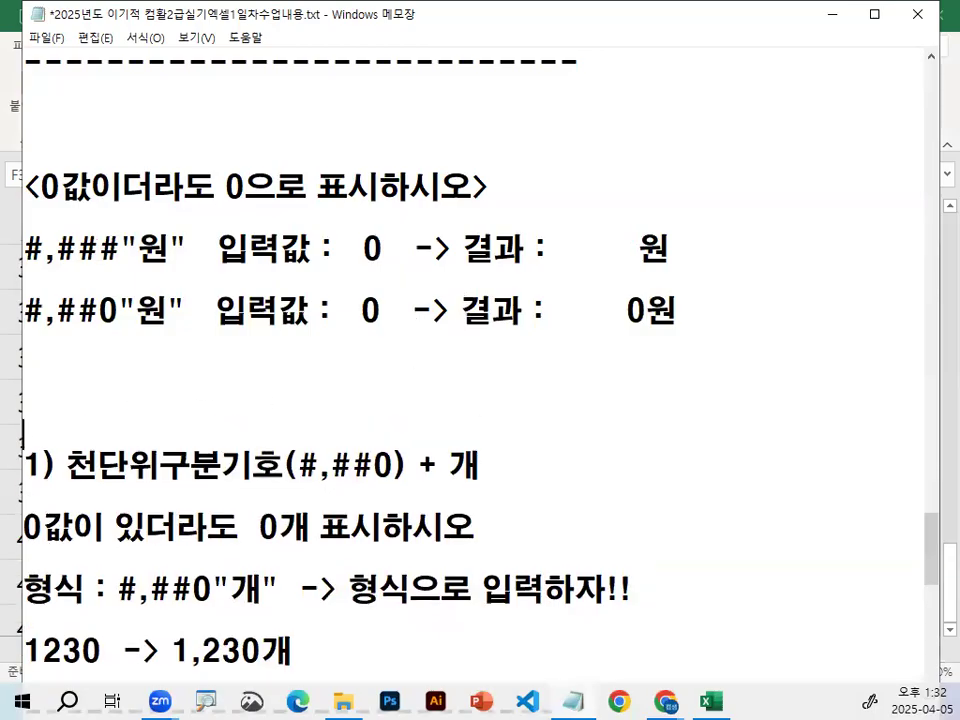
{"action": "type", "text": "--------------"}
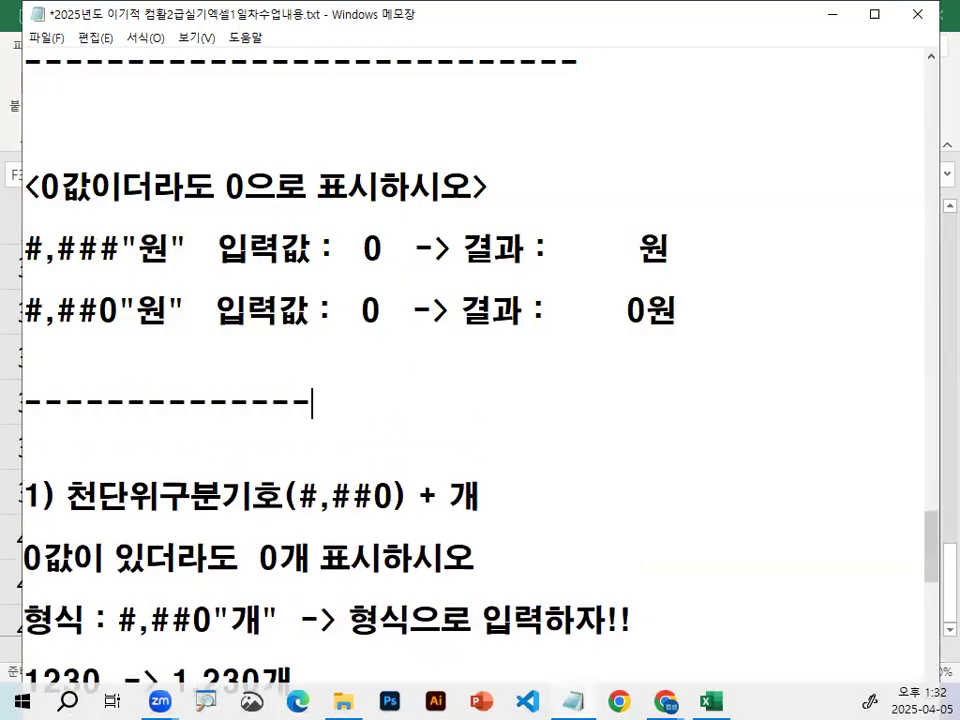
{"action": "type", "text": "-------------------"}
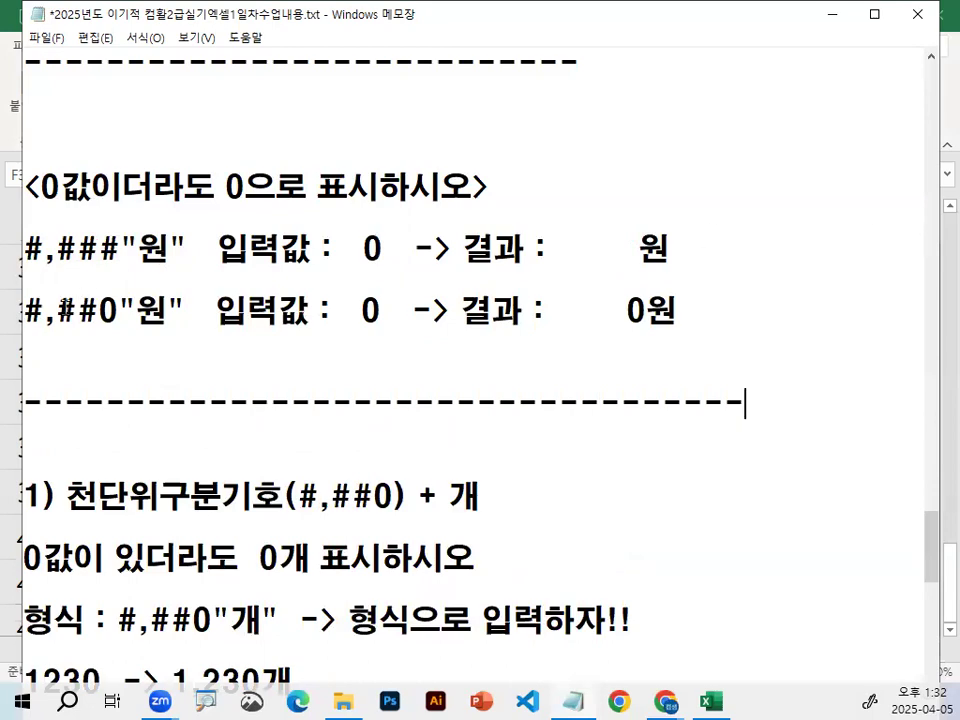
- Circle and underline the #,##0 code of the zero value example, and remove the markings
{"action": "scroll", "coordinate": [64, 257], "scroll_direction": "down", "scroll_amount": 1}
{"action": "mouse_move", "coordinate": [52, 234]}
{"action": "left_mouse_down"}
{"action": "mouse_move", "coordinate": [285, 234]}
{"action": "mouse_move", "coordinate": [45, 156]}
{"action": "mouse_move", "coordinate": [183, 148]}
{"action": "left_mouse_up"}
{"action": "key", "text": "Escape"}
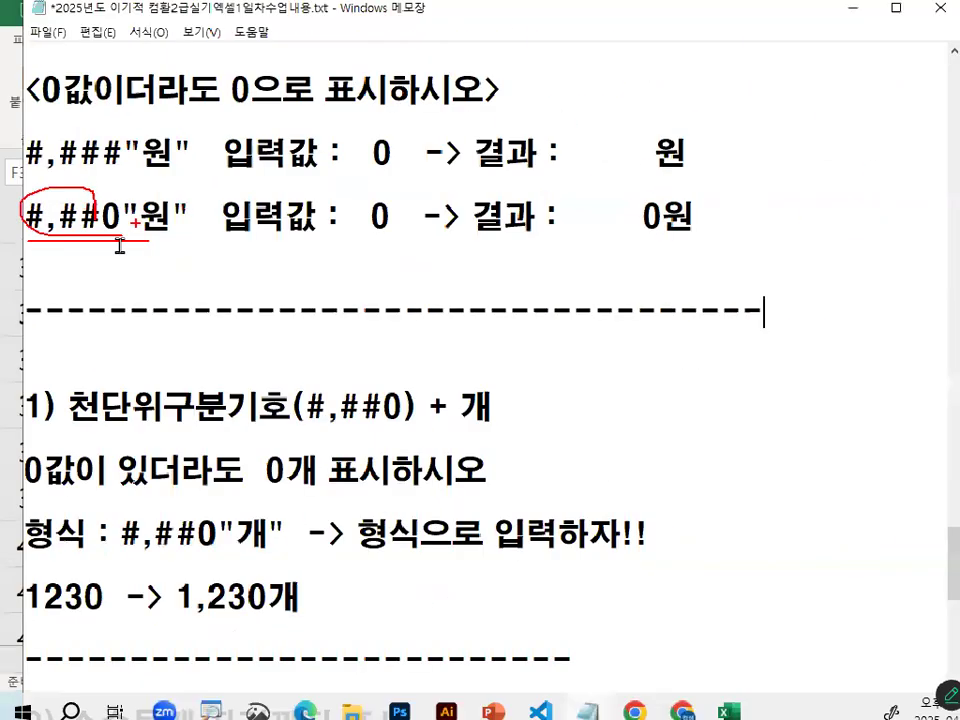
- Highlight the 0값이더라도 0으로 표시하시오 instruction, the last # of #,###"원", and the code #,##0 below it
{"action": "left_click_drag", "start_coordinate": [36, 97], "coordinate": [504, 106]}
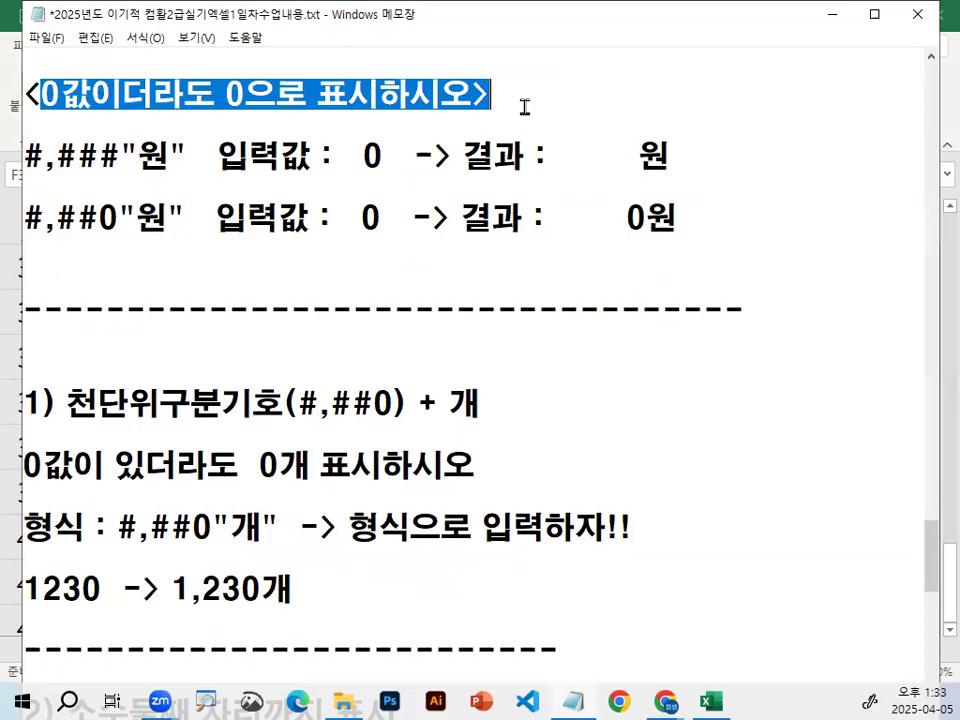
{"action": "left_click", "coordinate": [165, 124]}
{"action": "left_click_drag", "start_coordinate": [105, 150], "coordinate": [122, 152]}
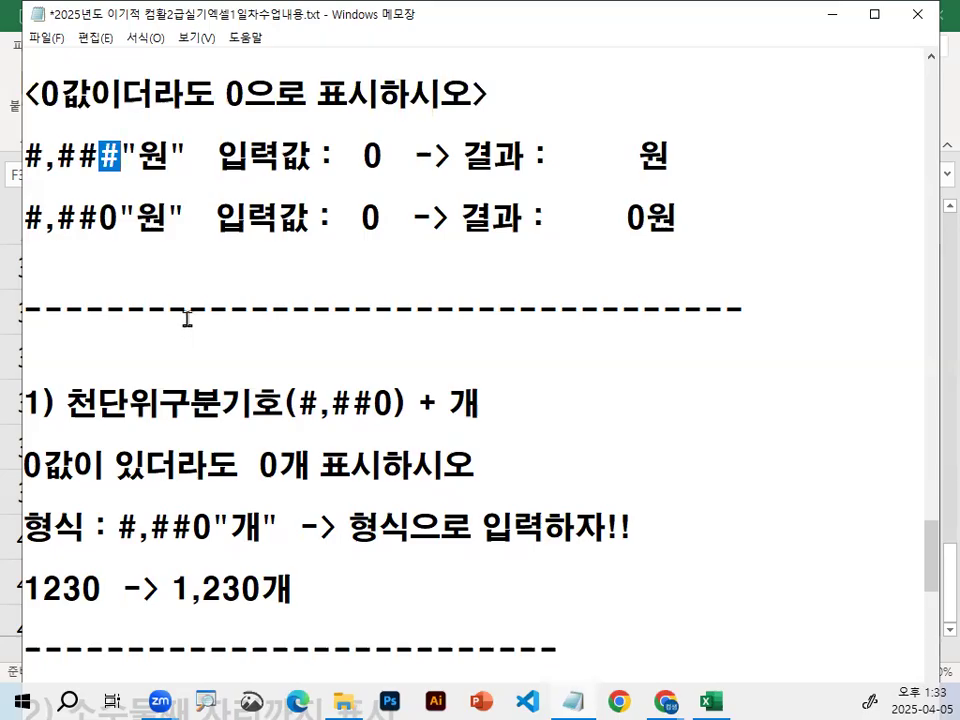
{"action": "left_click_drag", "start_coordinate": [27, 218], "coordinate": [114, 217]}
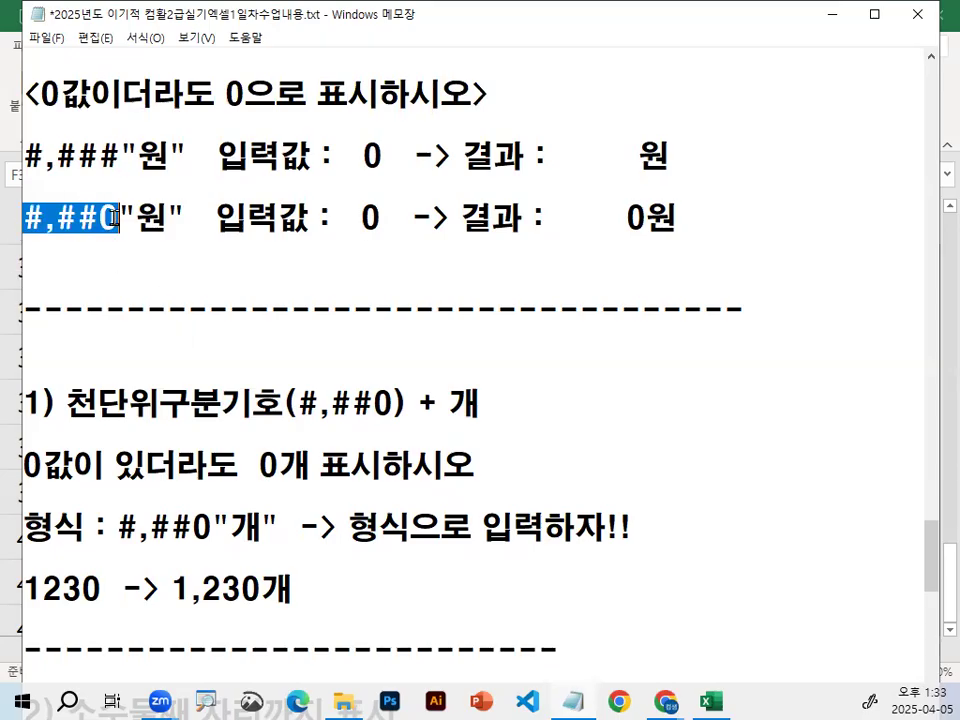
- Find item 1) in the notes, and highlight its heading text 천단위구분기호 and the code #,##0
{"action": "scroll", "coordinate": [207, 313], "scroll_direction": "down", "scroll_amount": 1}
{"action": "left_click_drag", "start_coordinate": [66, 217], "coordinate": [392, 219]}
{"action": "left_click", "coordinate": [296, 217]}
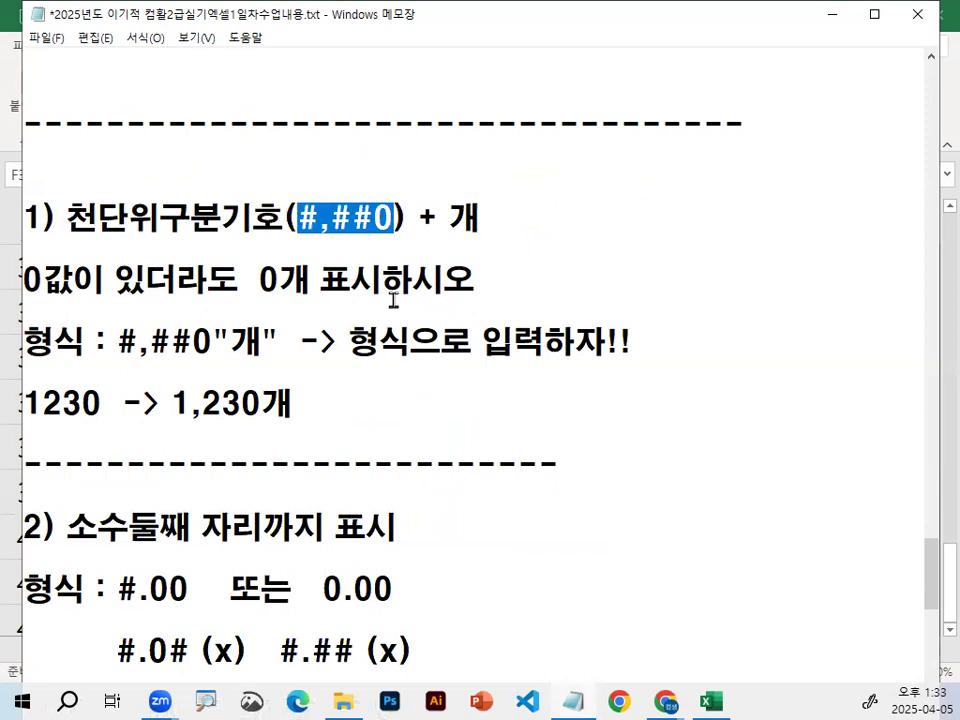
{"action": "left_click_drag", "start_coordinate": [296, 217], "coordinate": [397, 218]}
{"action": "left_click", "coordinate": [335, 240]}
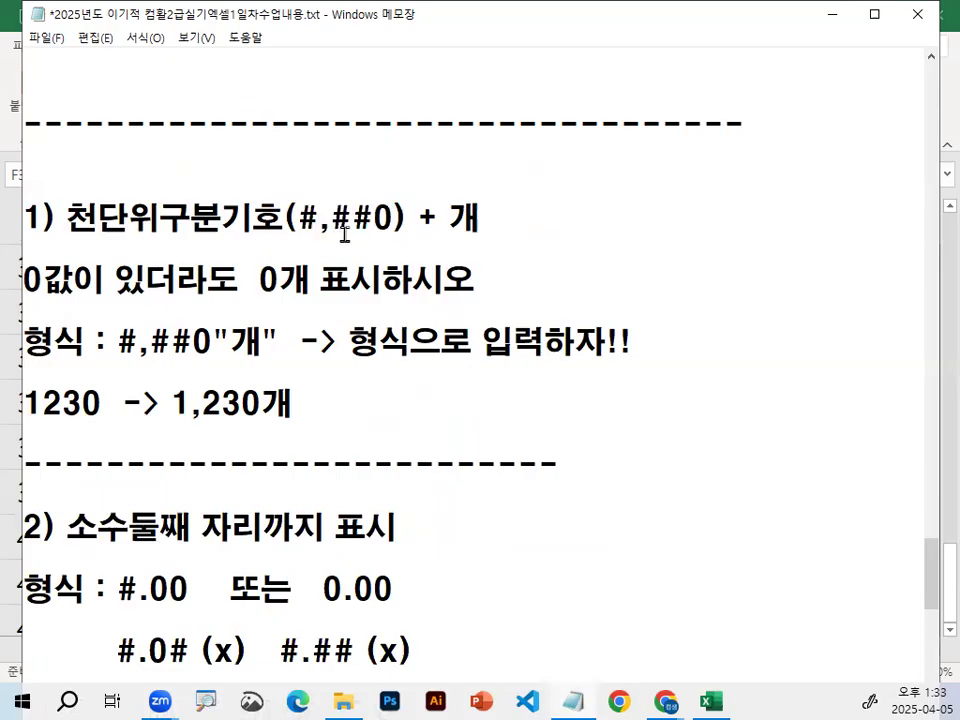
- Highlight + 개 in heading 1) of the notes and the unit 개 in its format code
{"action": "left_click_drag", "start_coordinate": [417, 217], "coordinate": [481, 218]}
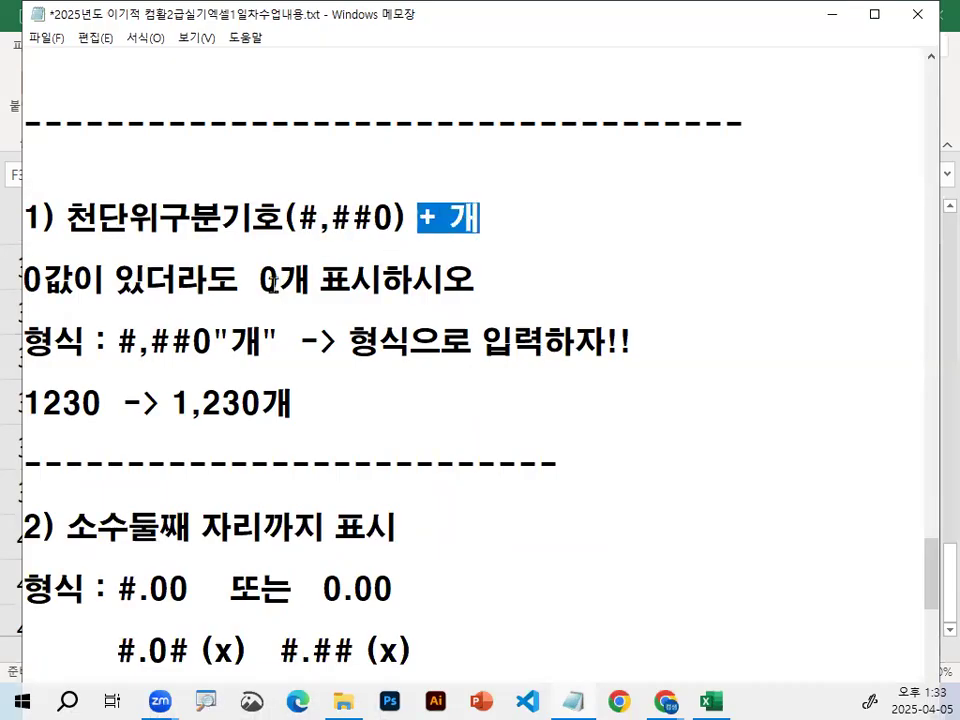
{"action": "left_click_drag", "start_coordinate": [238, 342], "coordinate": [262, 342]}
{"action": "scroll", "coordinate": [250, 340], "scroll_direction": "down", "scroll_amount": 1}
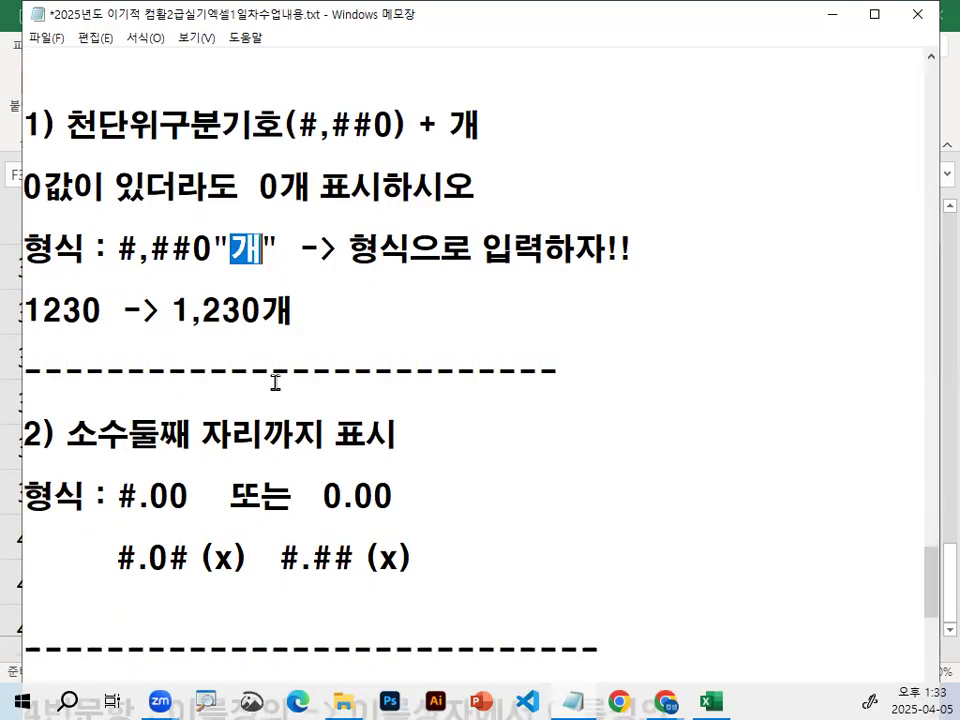
{"action": "left_click", "coordinate": [252, 255]}
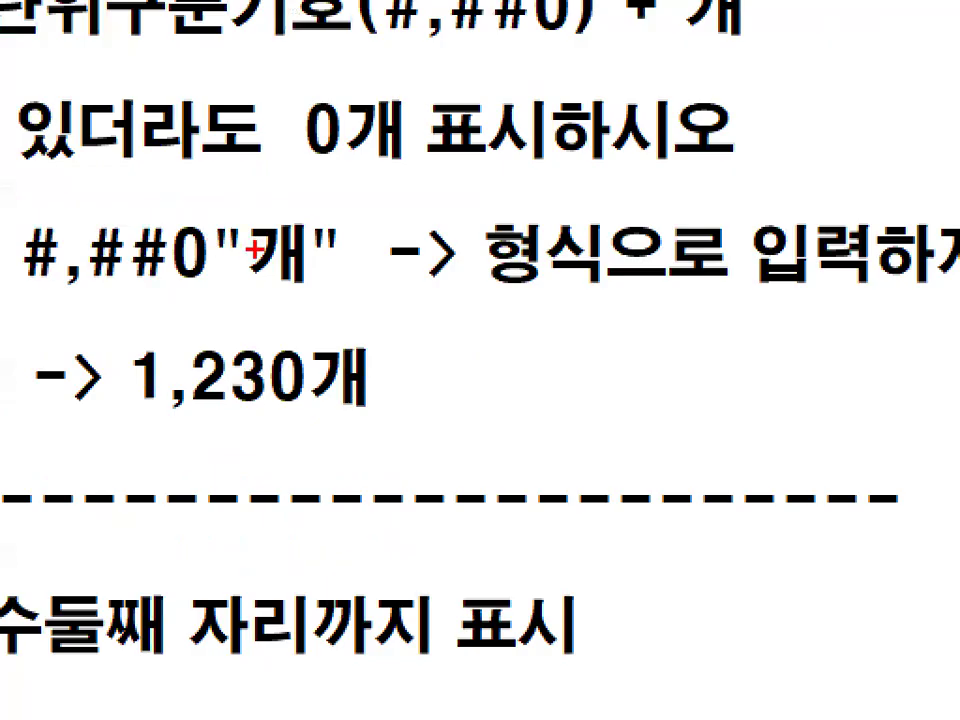
- Underline the label 형식, circle the opening quotation mark before 개 in the format line, and remove the markings
{"action": "left_click_drag", "start_coordinate": [234, 248], "coordinate": [204, 232]}
{"action": "left_click_drag", "start_coordinate": [335, 205], "coordinate": [330, 210]}
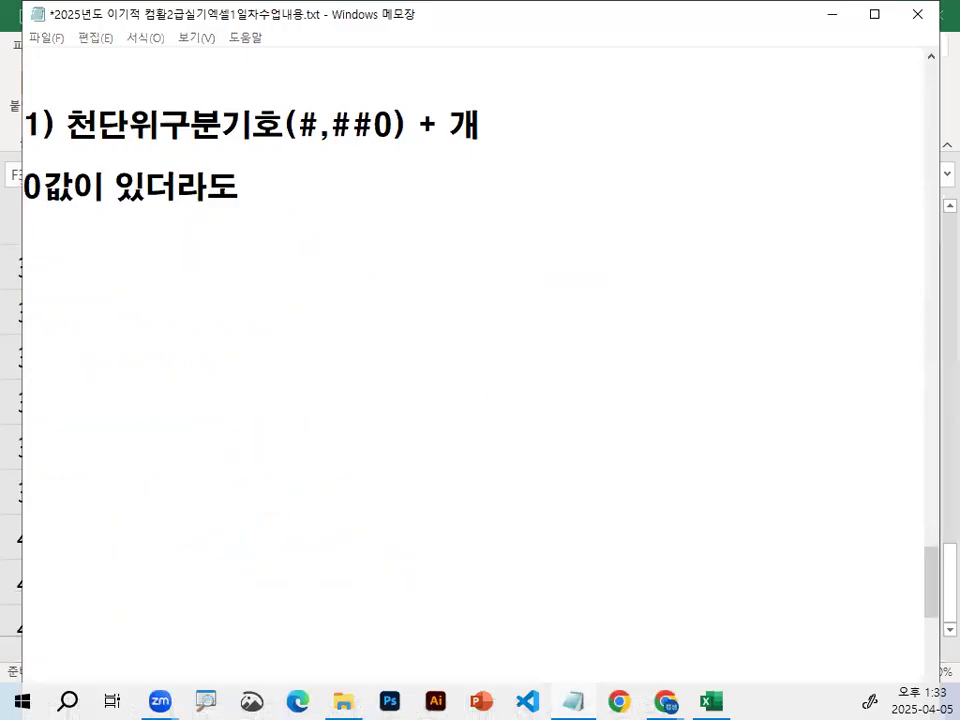
{"action": "key", "text": "ctrl+1"}
{"action": "left_click", "coordinate": [103, 261]}
{"action": "left_click_drag", "start_coordinate": [65, 270], "coordinate": [163, 270]}
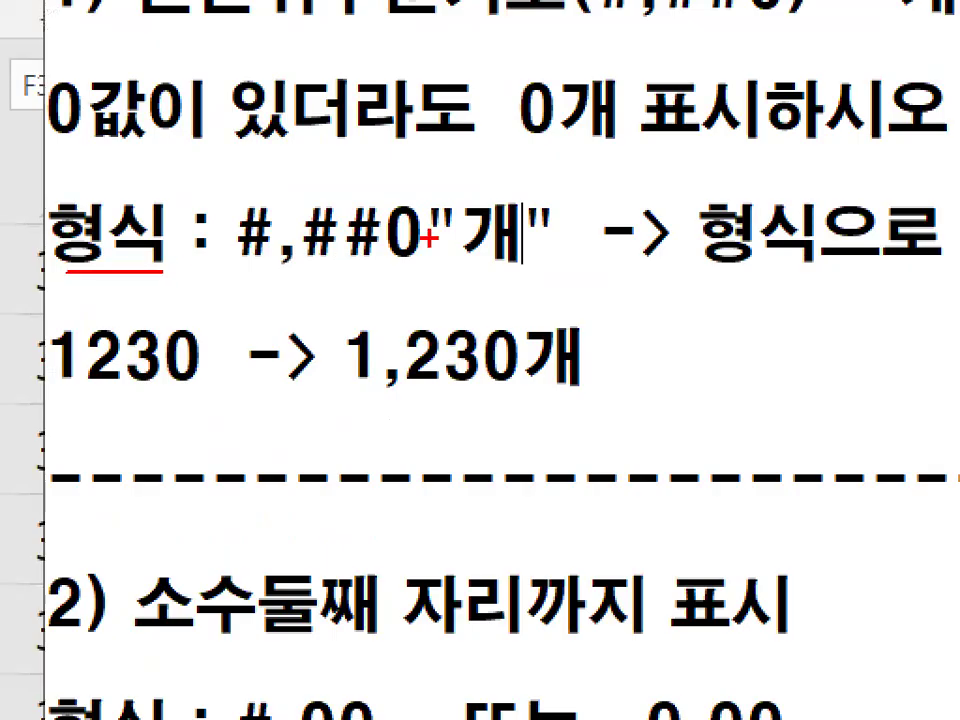
{"action": "mouse_move", "coordinate": [430, 216]}
{"action": "left_mouse_down"}
{"action": "mouse_move", "coordinate": [444, 206]}
{"action": "mouse_move", "coordinate": [459, 228]}
{"action": "left_mouse_up"}
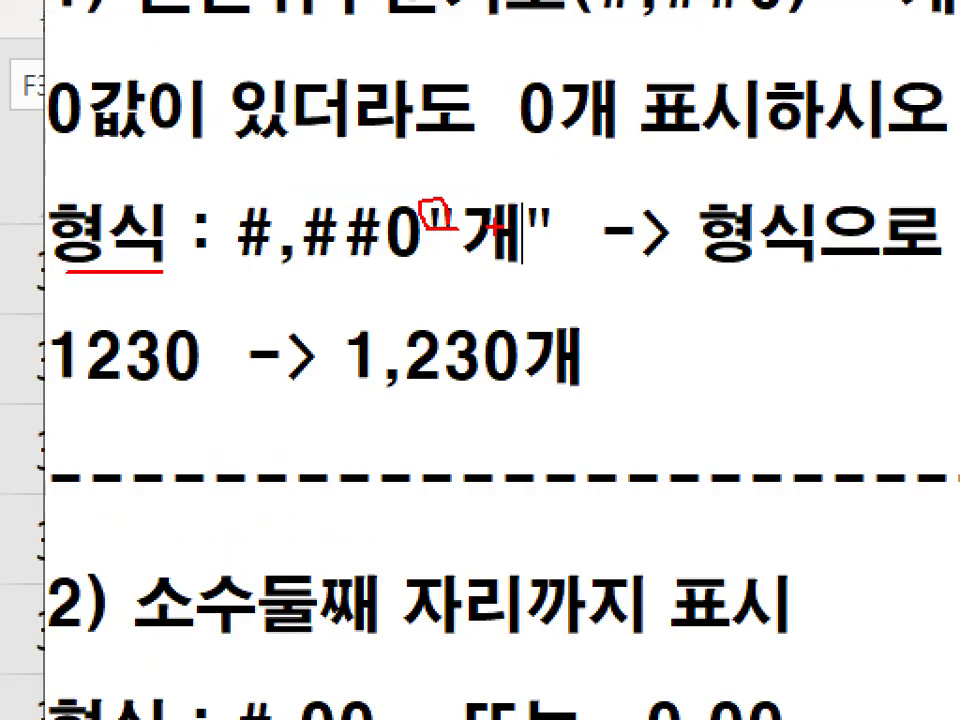
{"action": "key", "text": "Escape"}
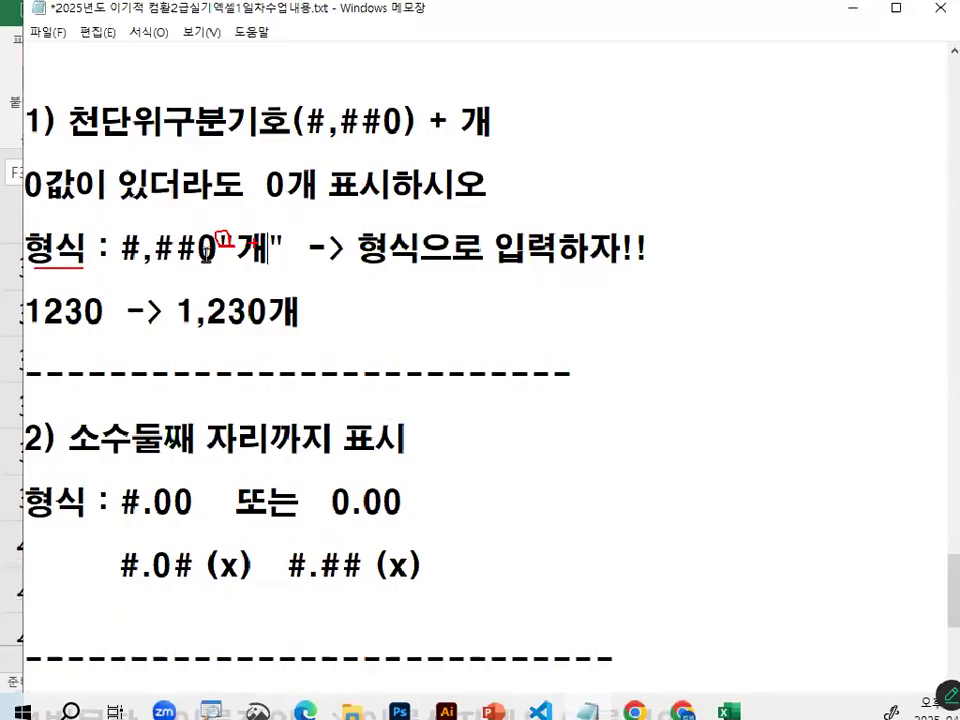
- Highlight the quoted unit "개" and the complete format code #,##0"개" in item 1)
{"action": "left_click_drag", "start_coordinate": [216, 242], "coordinate": [266, 249]}
{"action": "left_click", "coordinate": [262, 249]}
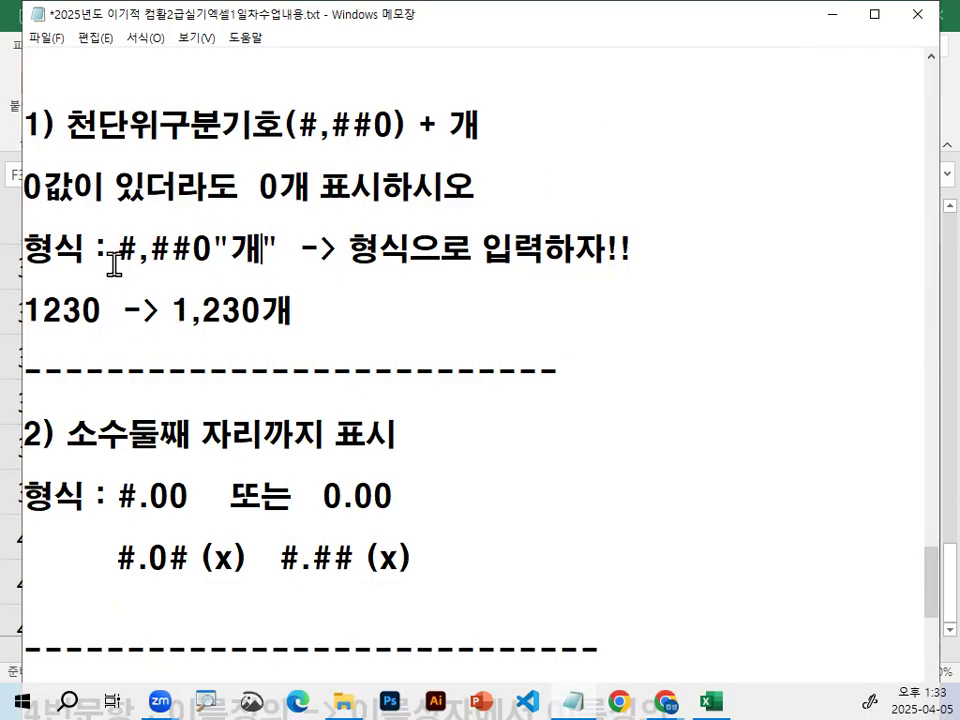
{"action": "left_click_drag", "start_coordinate": [117, 248], "coordinate": [290, 248]}
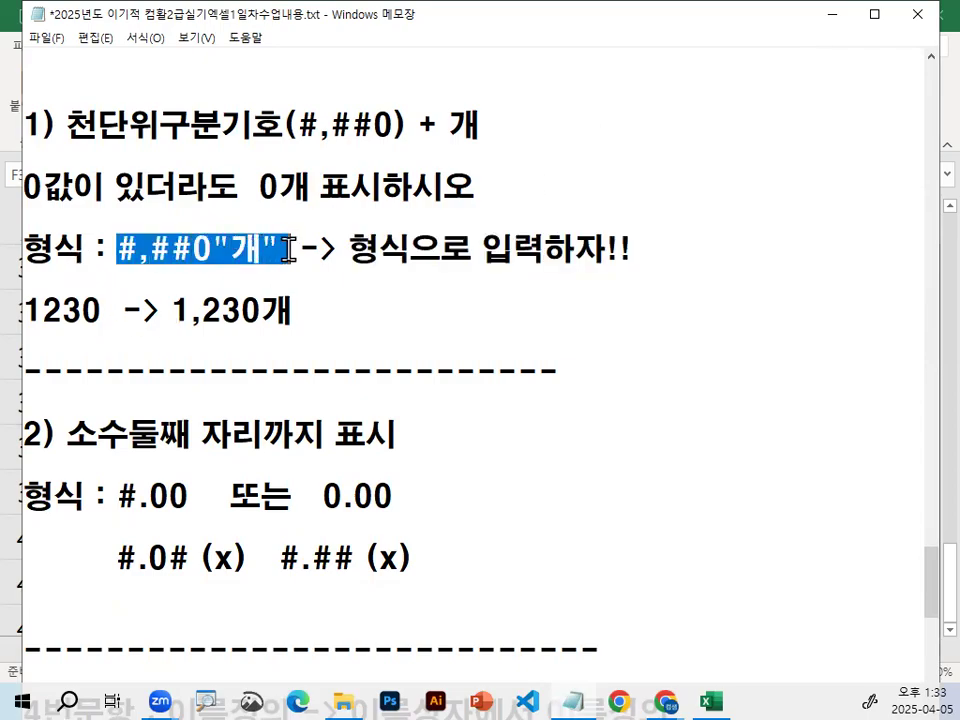
{"action": "left_click", "coordinate": [286, 250]}
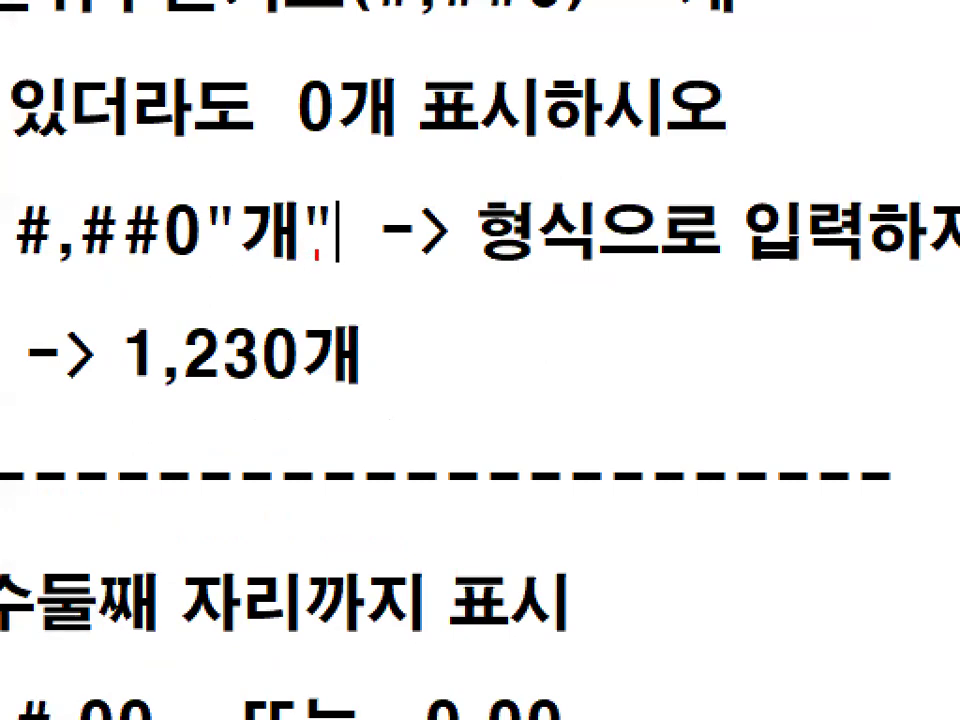
- Circle the quoted unit "개" and underline the #,##0 part of the format code
{"action": "mouse_move", "coordinate": [250, 195]}
{"action": "left_mouse_down"}
{"action": "mouse_move", "coordinate": [320, 250]}
{"action": "mouse_move", "coordinate": [305, 188]}
{"action": "left_mouse_up"}
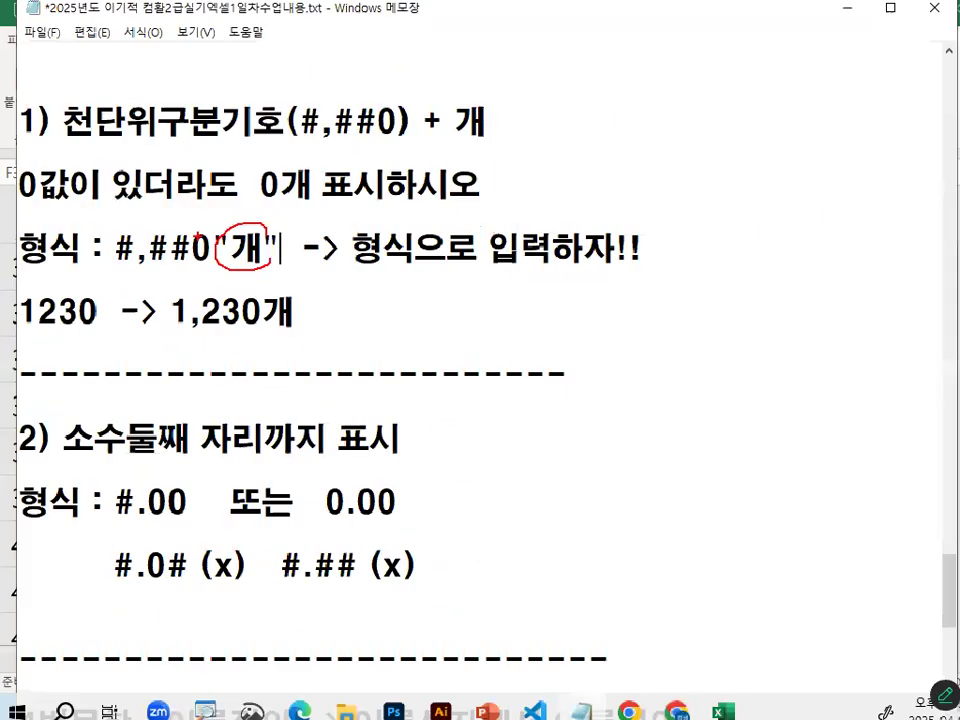
{"action": "left_click_drag", "start_coordinate": [127, 272], "coordinate": [297, 270]}
{"action": "left_click_drag", "start_coordinate": [210, 190], "coordinate": [232, 187]}
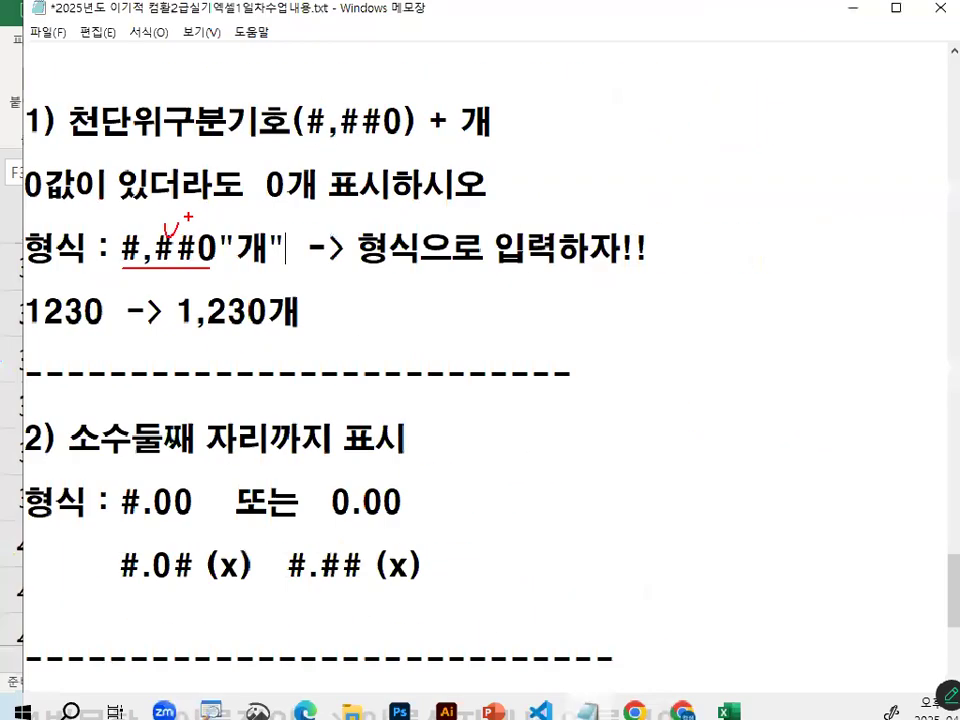
- Switch to Excel and clear the test entries in column F starting at F35
{"action": "left_click", "coordinate": [852, 8]}
{"action": "left_click_drag", "start_coordinate": [620, 312], "coordinate": [630, 516]}
{"action": "key", "text": "Delete"}
- Select the range D5:H12 on 기본작업2-1 and mark the 셀 서식 command offered for it
{"action": "scroll", "coordinate": [325, 422], "scroll_direction": "up", "scroll_amount": 11}
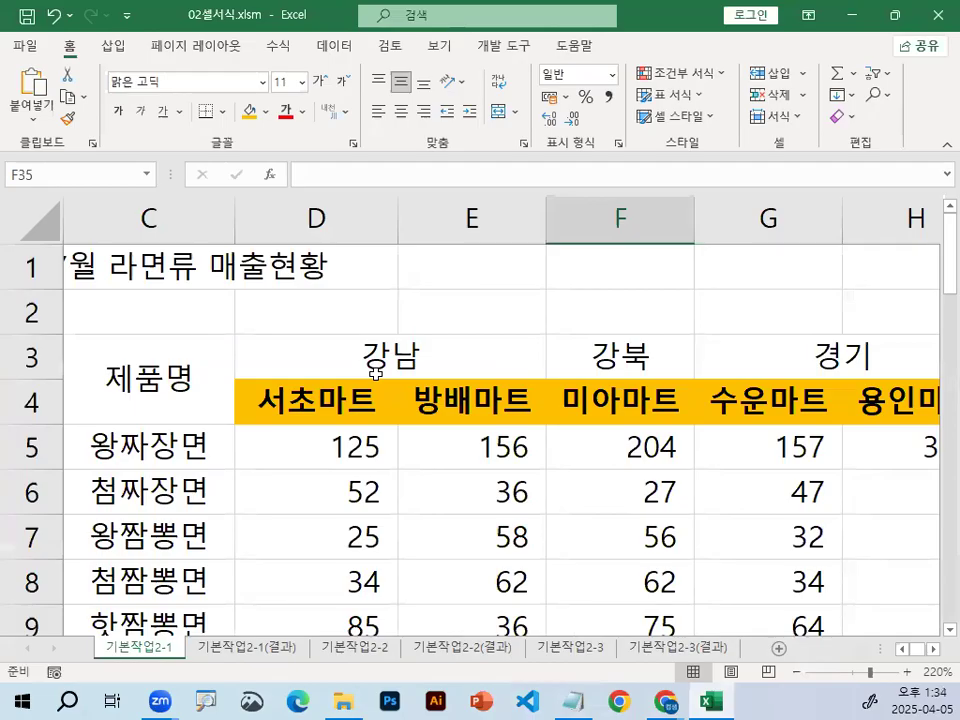
{"action": "left_click_drag", "start_coordinate": [330, 446], "coordinate": [426, 439]}
{"action": "scroll", "coordinate": [905, 649], "scroll_direction": "left", "scroll_amount": 4}
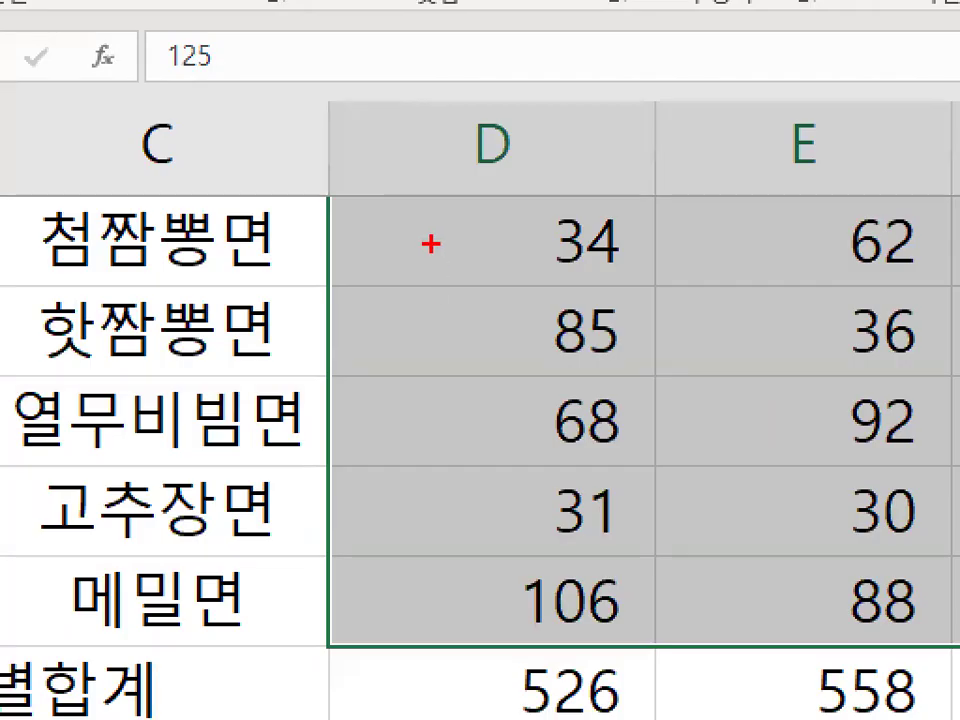
{"action": "left_click_drag", "start_coordinate": [433, 267], "coordinate": [494, 232]}
{"action": "right_click", "coordinate": [428, 272]}
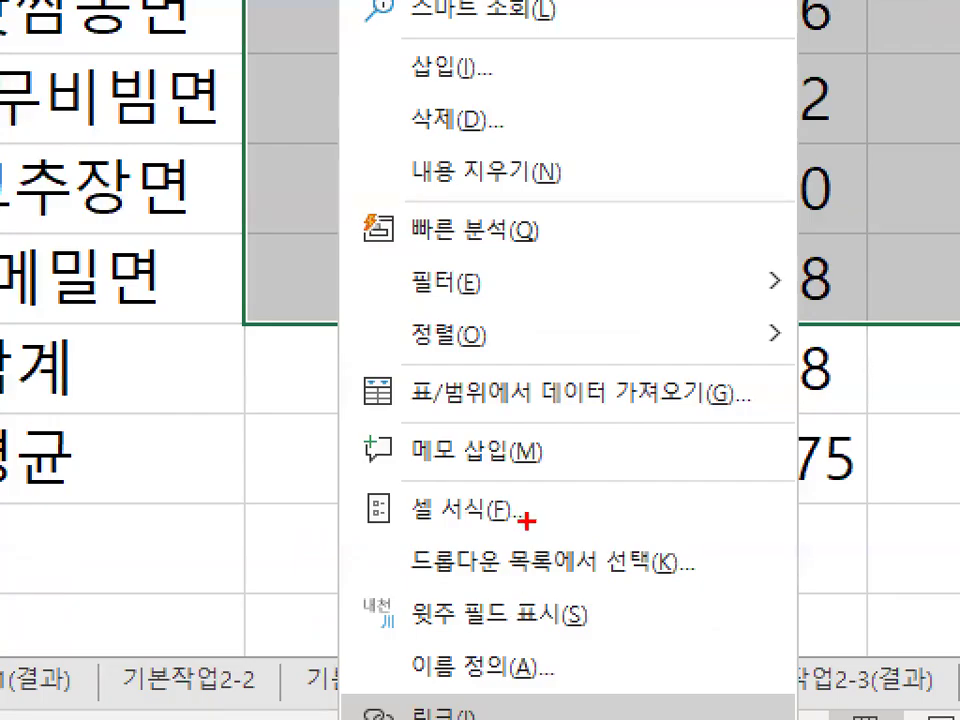
{"action": "left_click_drag", "start_coordinate": [466, 590], "coordinate": [538, 586]}
{"action": "left_click_drag", "start_coordinate": [538, 516], "coordinate": [440, 458]}
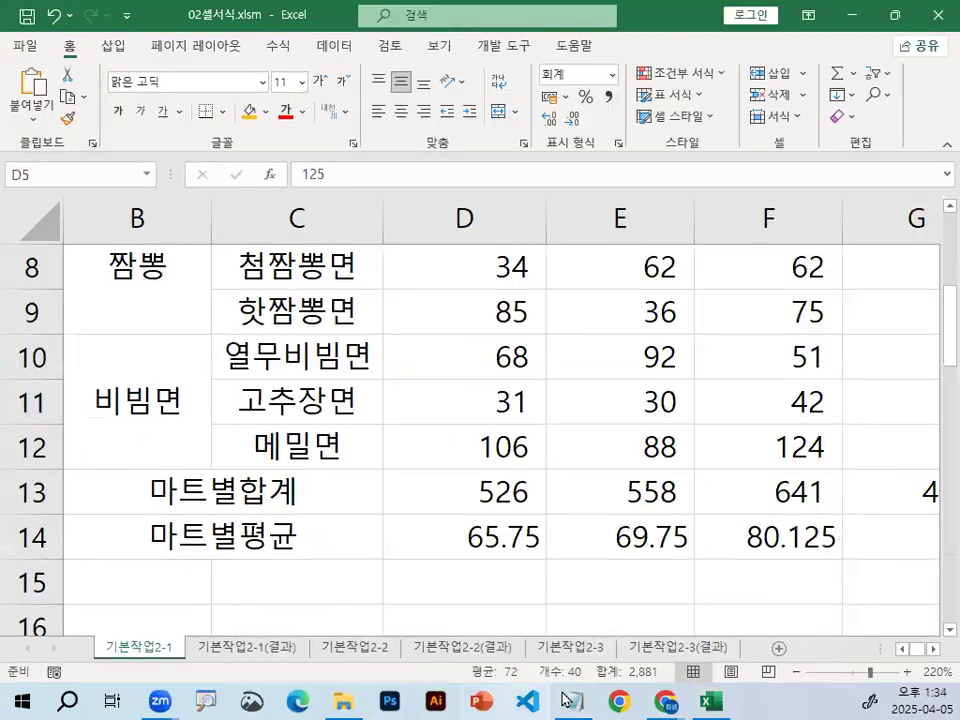
- Switch to the notes, add the line 모든 서식의 단축키 : ctrl + 1 above item 1), and highlight ctrl + 1
{"action": "left_click", "coordinate": [575, 700]}
{"action": "scroll", "coordinate": [343, 454], "scroll_direction": "down", "scroll_amount": 1}
{"action": "scroll", "coordinate": [343, 454], "scroll_direction": "up", "scroll_amount": 3}
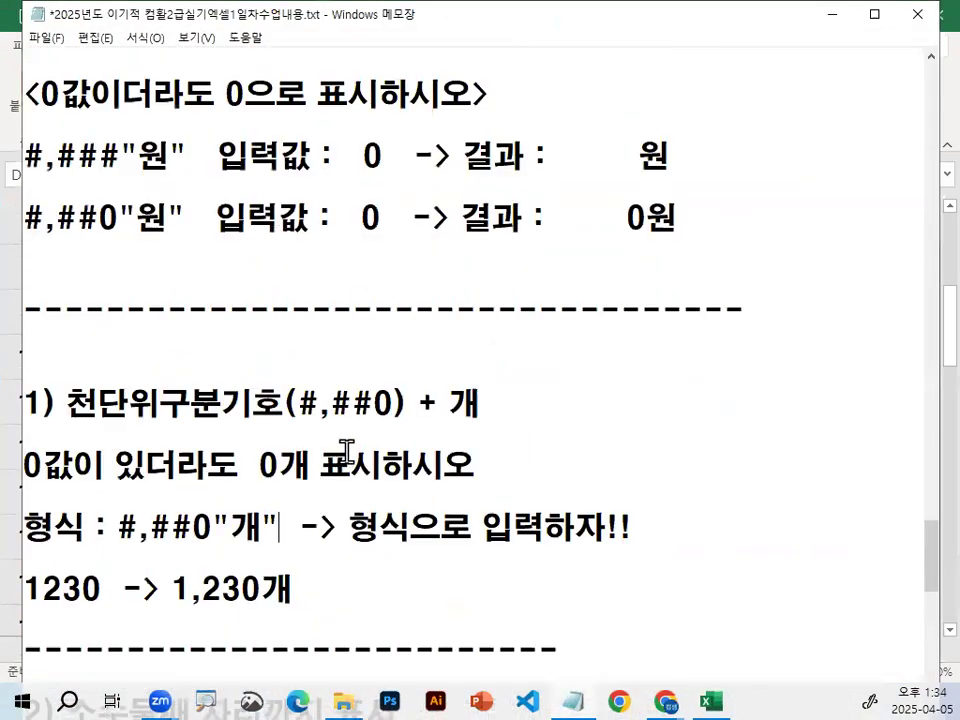
{"action": "scroll", "coordinate": [330, 462], "scroll_direction": "down", "scroll_amount": 1}
{"action": "left_click", "coordinate": [317, 466]}
{"action": "left_click", "coordinate": [247, 160]}
{"action": "key", "text": "Return"}
{"action": "key", "text": "Return"}
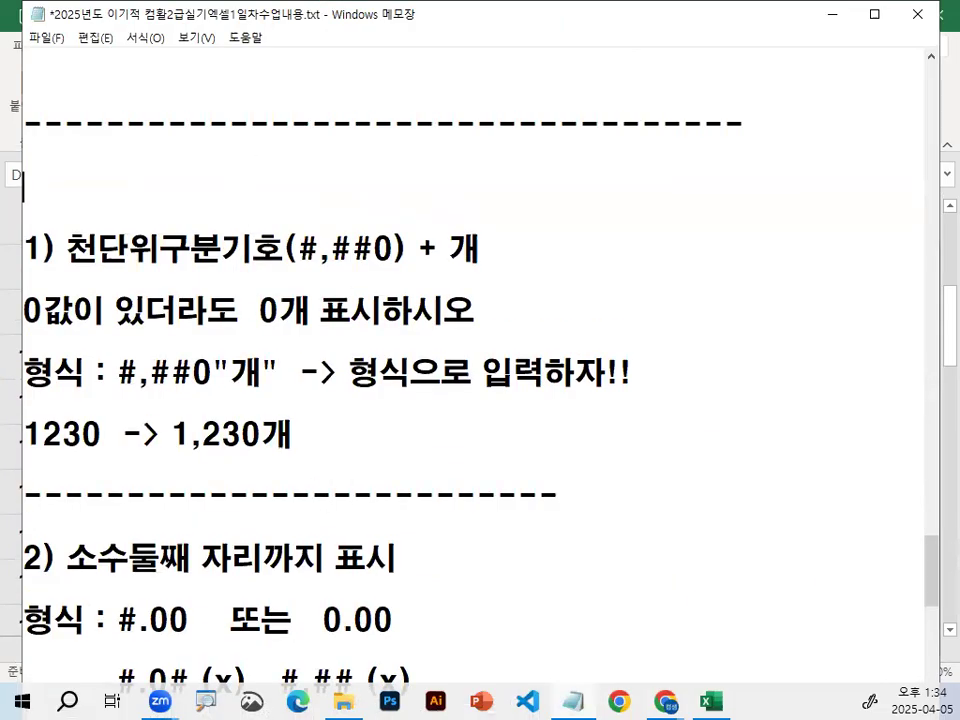
{"action": "key", "text": "Up"}
{"action": "type", "text": "모듬서식의 다"}
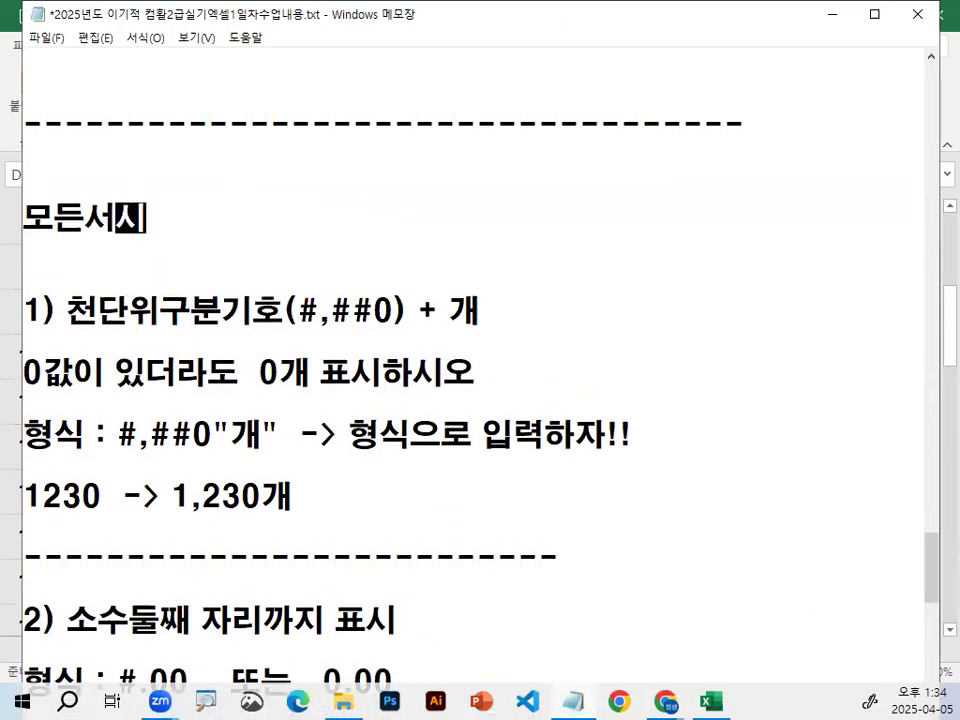
{"action": "type", "text": "ㄴ축키 "}
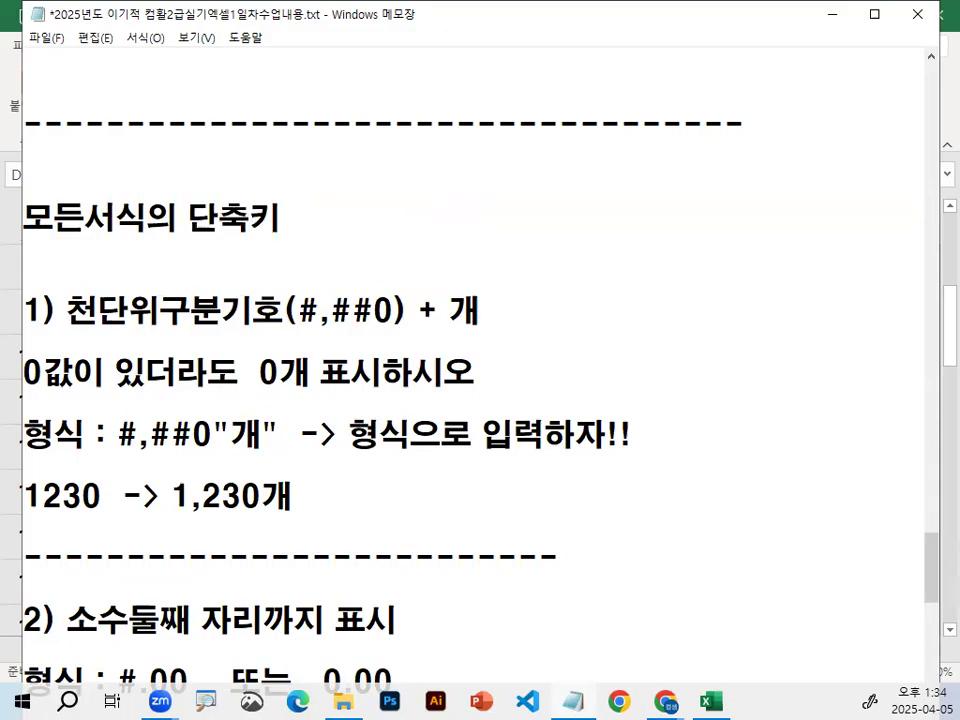
{"action": "type", "text": ": ctr"}
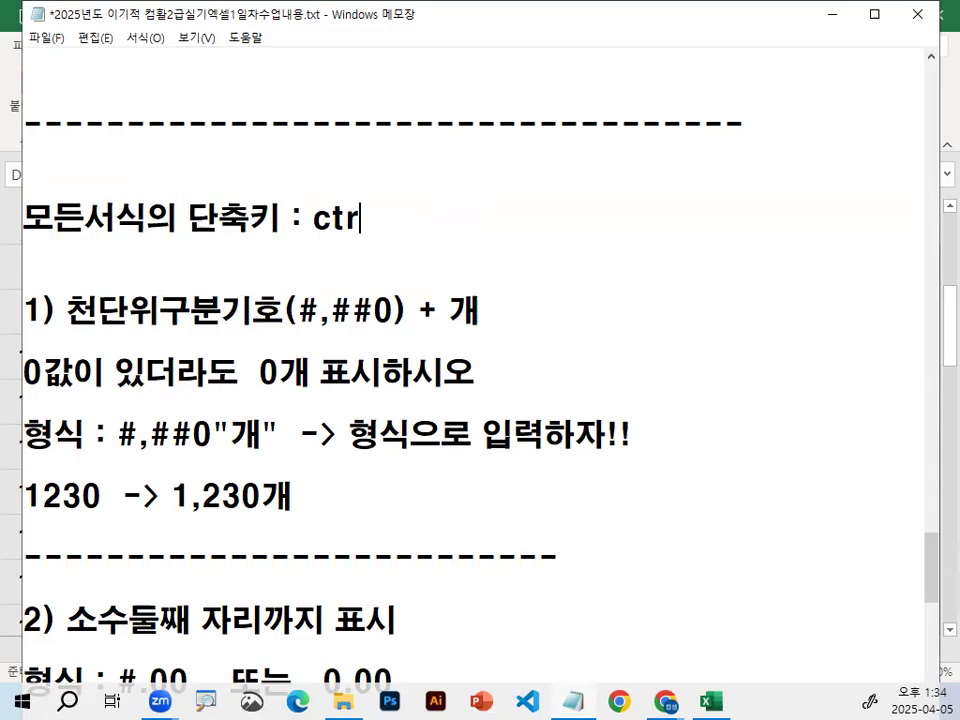
{"action": "type", "text": "l + 1"}
{"action": "key", "text": "Return"}
{"action": "left_click", "coordinate": [84, 217]}
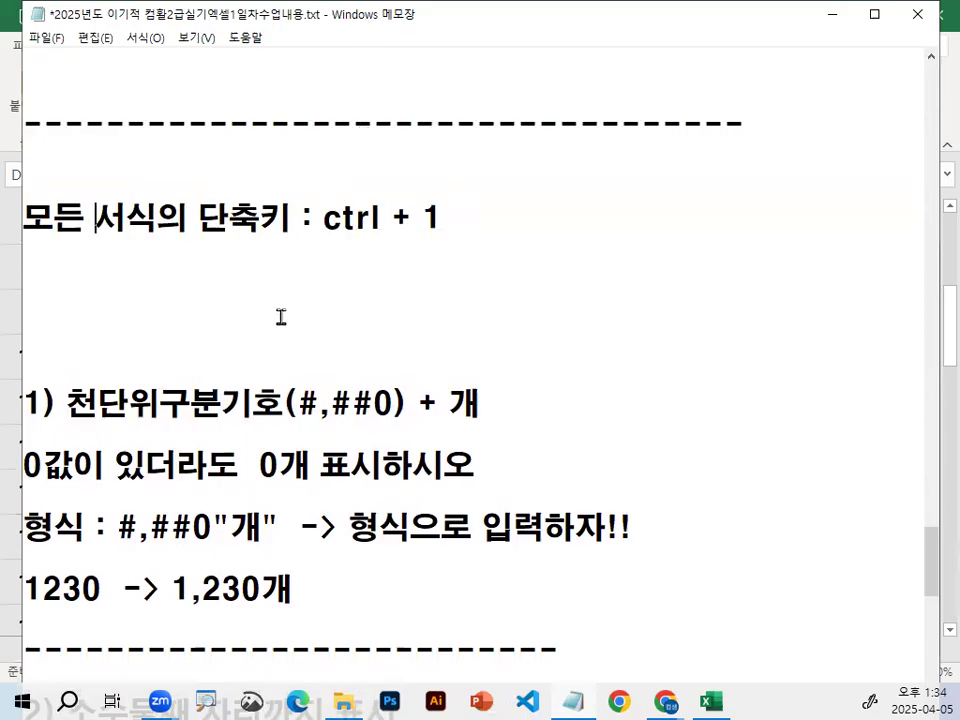
{"action": "left_click_drag", "start_coordinate": [323, 217], "coordinate": [425, 217]}
{"action": "left_click", "coordinate": [510, 216]}
- Return to Excel, view the 셀 서식 dialog for D5:H12 and mark its title, closing it without changes
{"action": "left_click", "coordinate": [845, 17]}
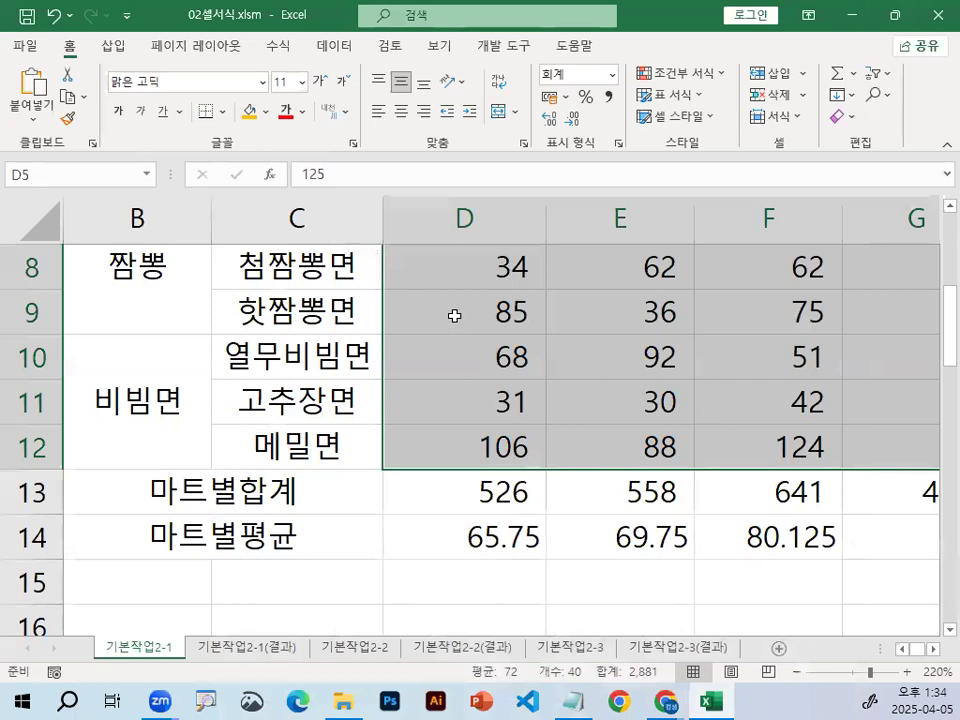
{"action": "key", "text": "ctrl+1"}
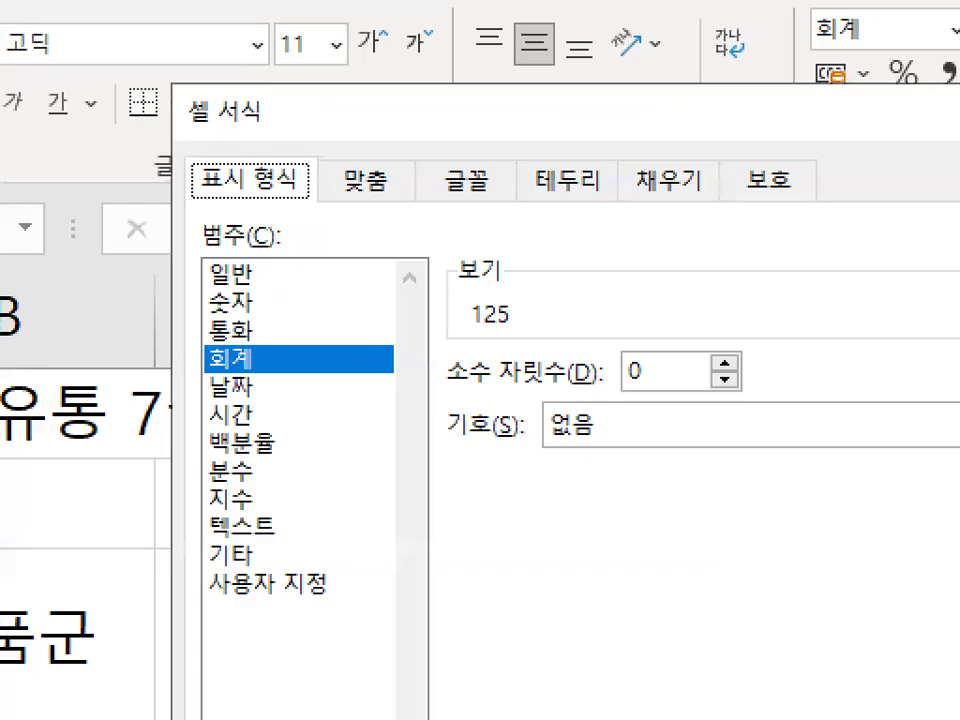
{"action": "mouse_move", "coordinate": [285, 118]}
{"action": "left_mouse_down"}
{"action": "mouse_move", "coordinate": [273, 124]}
{"action": "mouse_move", "coordinate": [299, 104]}
{"action": "left_mouse_up"}
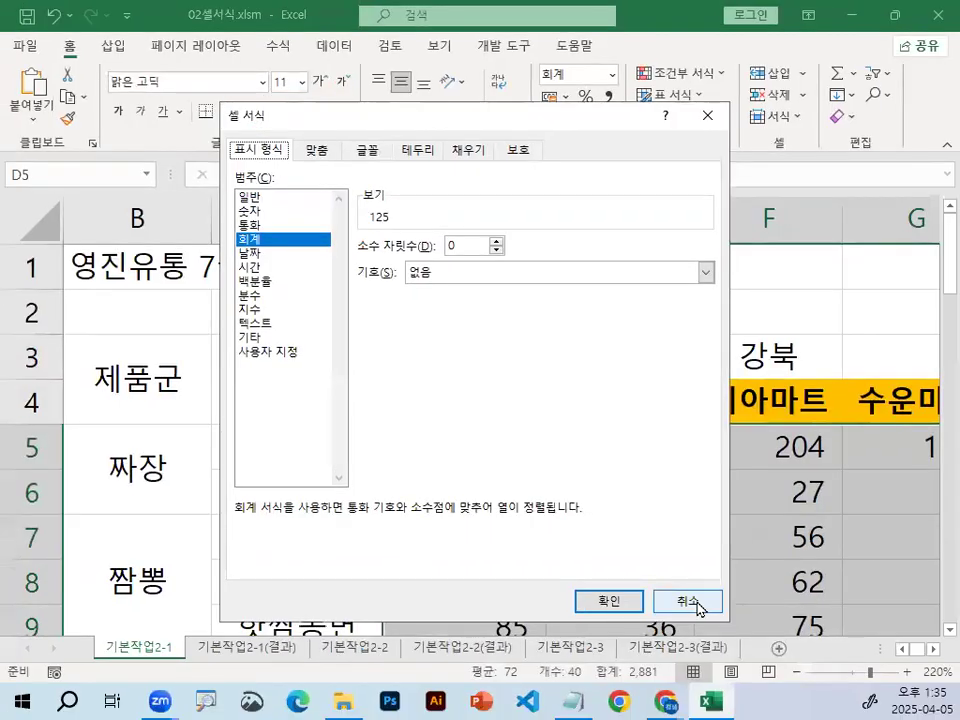
{"action": "left_click", "coordinate": [707, 604]}
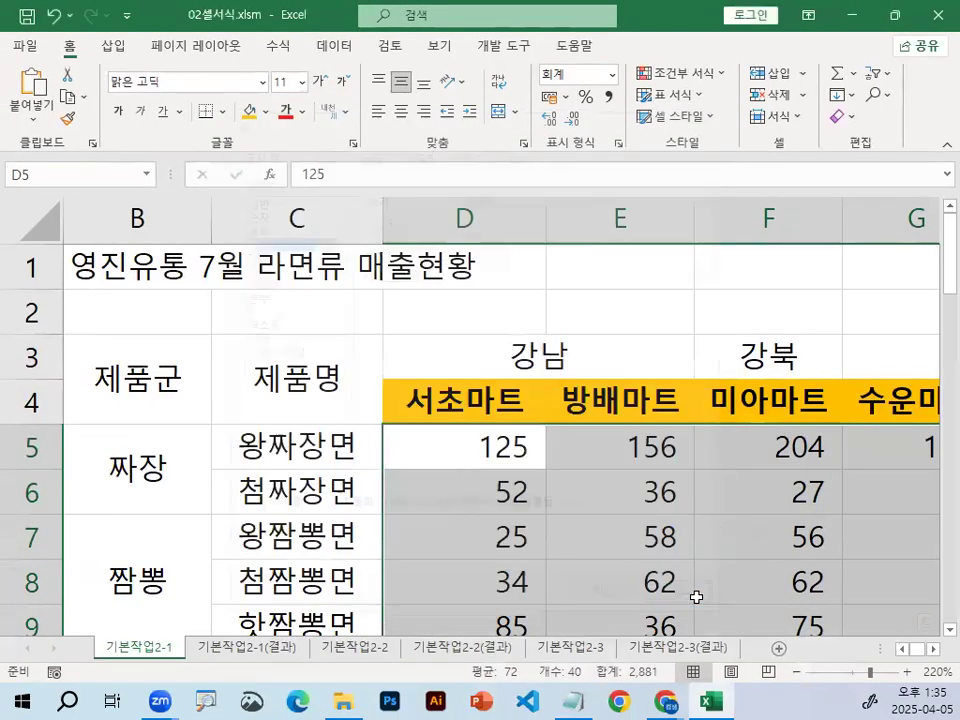
- Circle the 셀 서식 command for the selected range, open its dialog for viewing, and cancel it
{"action": "scroll", "coordinate": [588, 594], "scroll_direction": "down", "scroll_amount": 3}
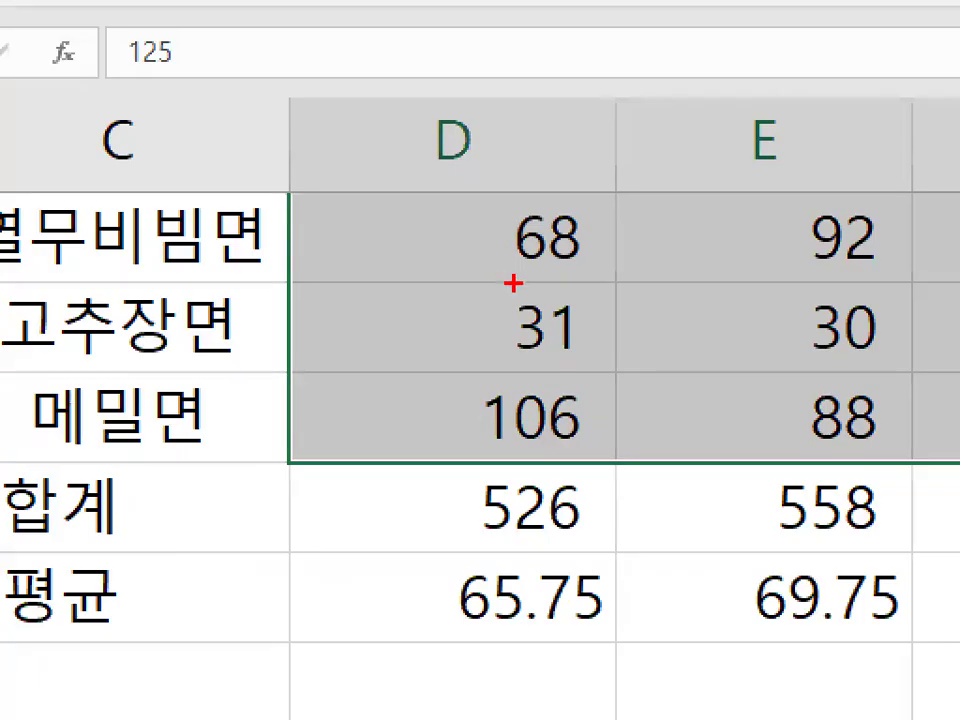
{"action": "left_click_drag", "start_coordinate": [495, 295], "coordinate": [482, 299]}
{"action": "right_click", "coordinate": [354, 315]}
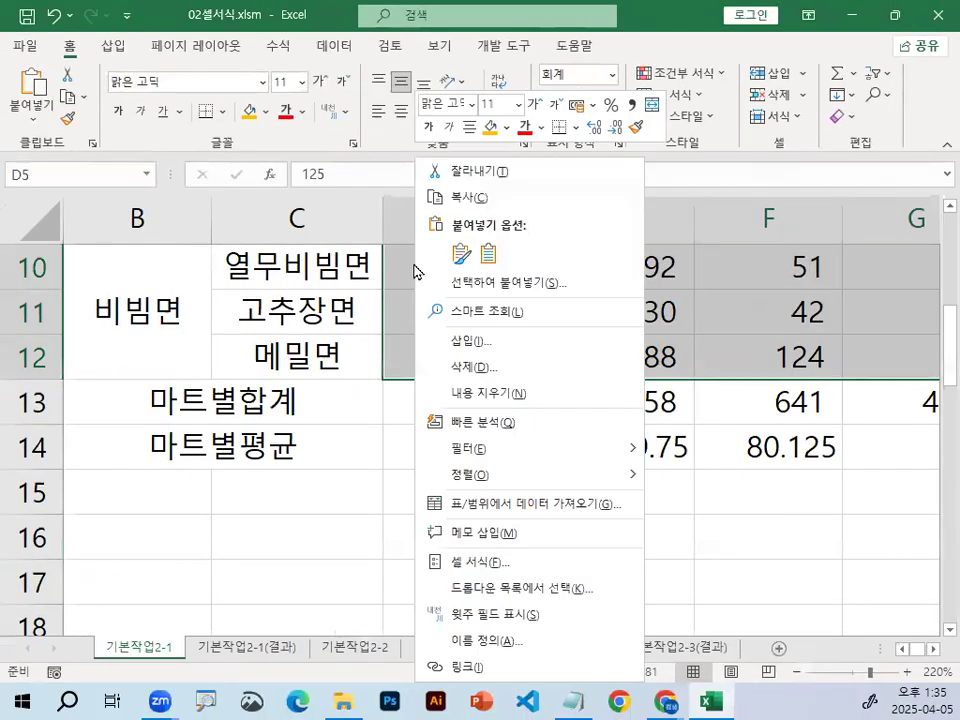
{"action": "mouse_move", "coordinate": [522, 565]}
{"action": "left_mouse_down"}
{"action": "mouse_move", "coordinate": [505, 569]}
{"action": "mouse_move", "coordinate": [520, 562]}
{"action": "left_mouse_up"}
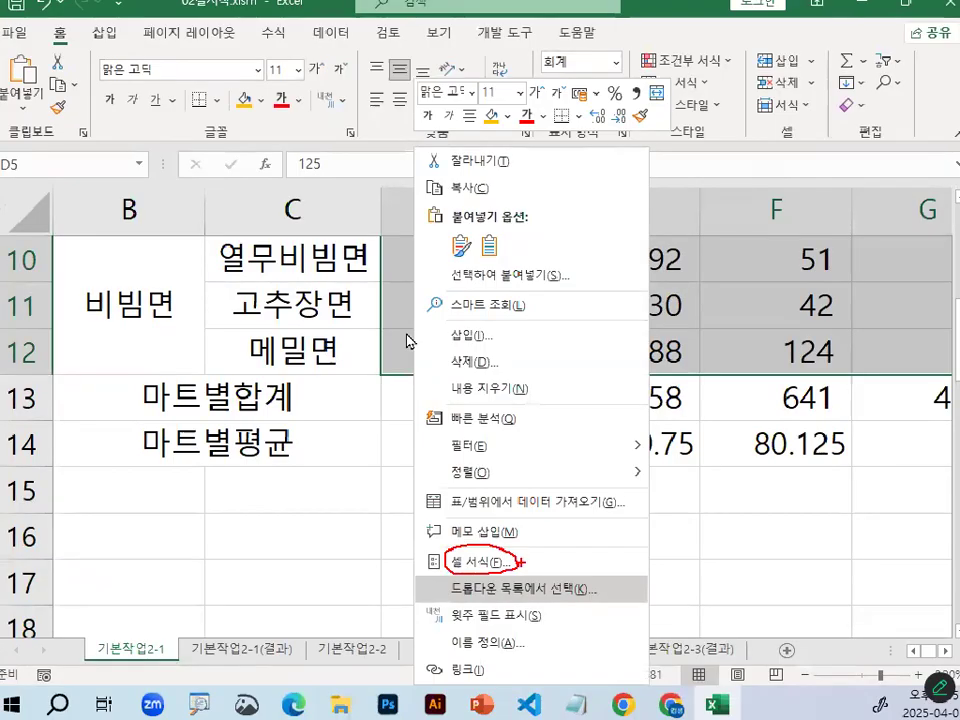
{"action": "key", "text": "Escape"}
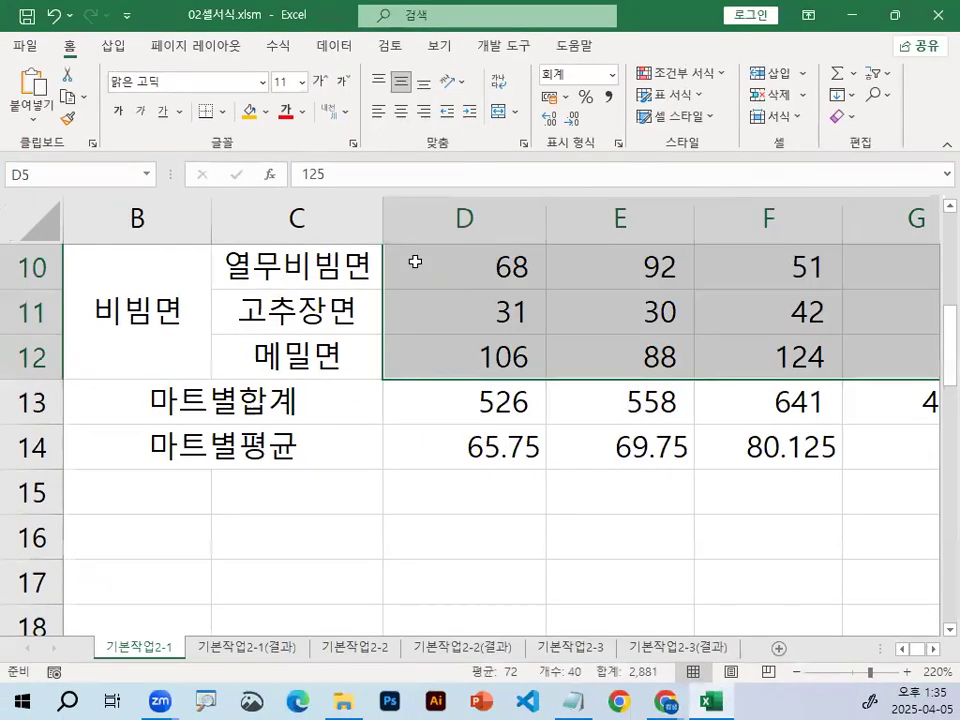
{"action": "right_click", "coordinate": [415, 261]}
{"action": "left_click", "coordinate": [438, 563]}
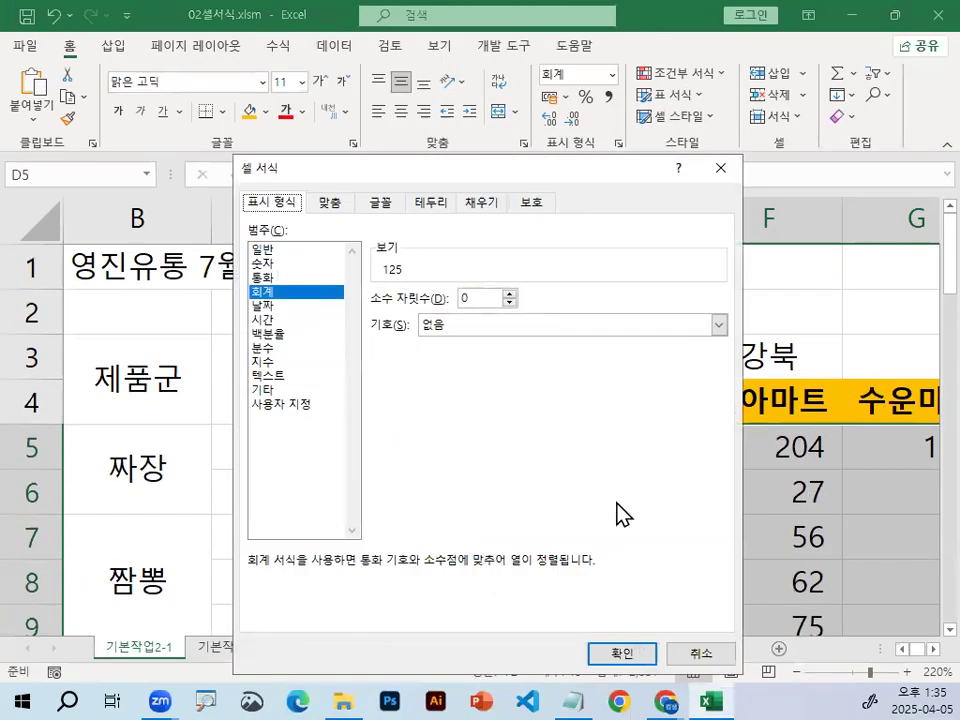
{"action": "left_click", "coordinate": [700, 653]}
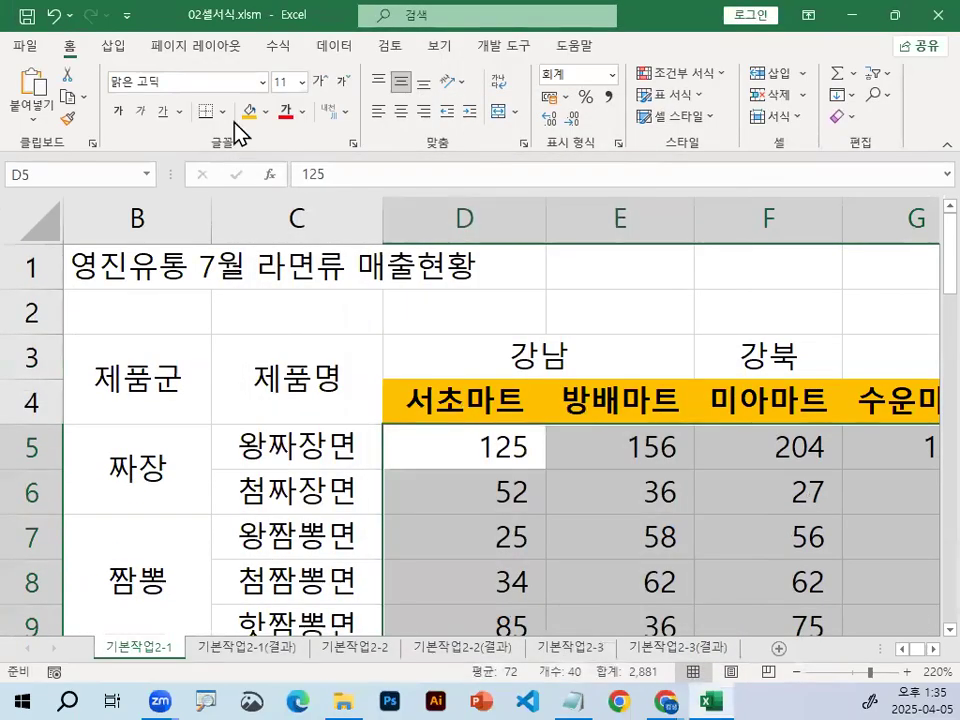
- Draw a rounded rectangle about 4.4 cm wide and 1.29 cm high over the table headers, from C2 into E4
{"action": "left_click", "coordinate": [113, 46]}
{"action": "left_click", "coordinate": [188, 100]}
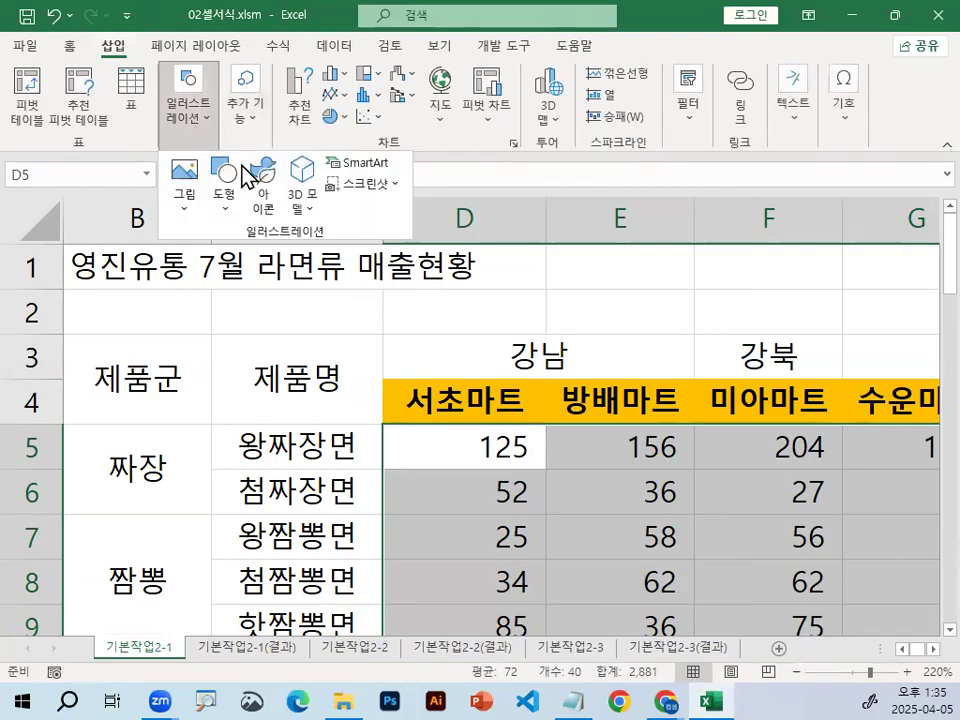
{"action": "left_click", "coordinate": [222, 180]}
{"action": "left_click", "coordinate": [234, 386]}
{"action": "left_click_drag", "start_coordinate": [229, 317], "coordinate": [571, 417]}
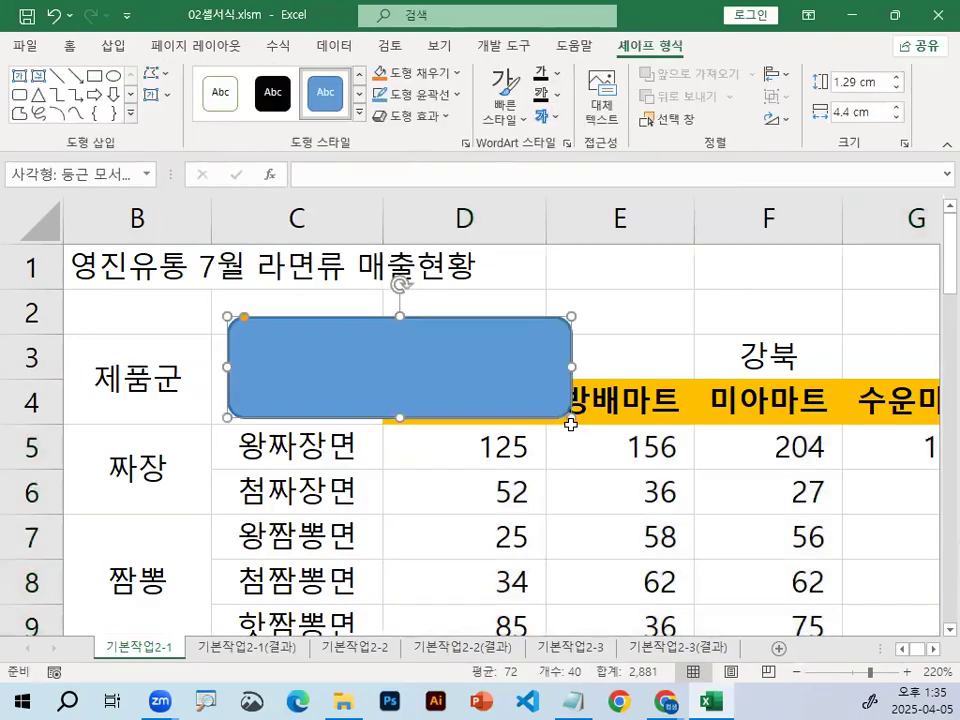
- Mark the 도형 서식 command offered for the rounded rectangle, and view its 도형 서식 pane, closing it without changes
{"action": "right_click", "coordinate": [462, 375]}
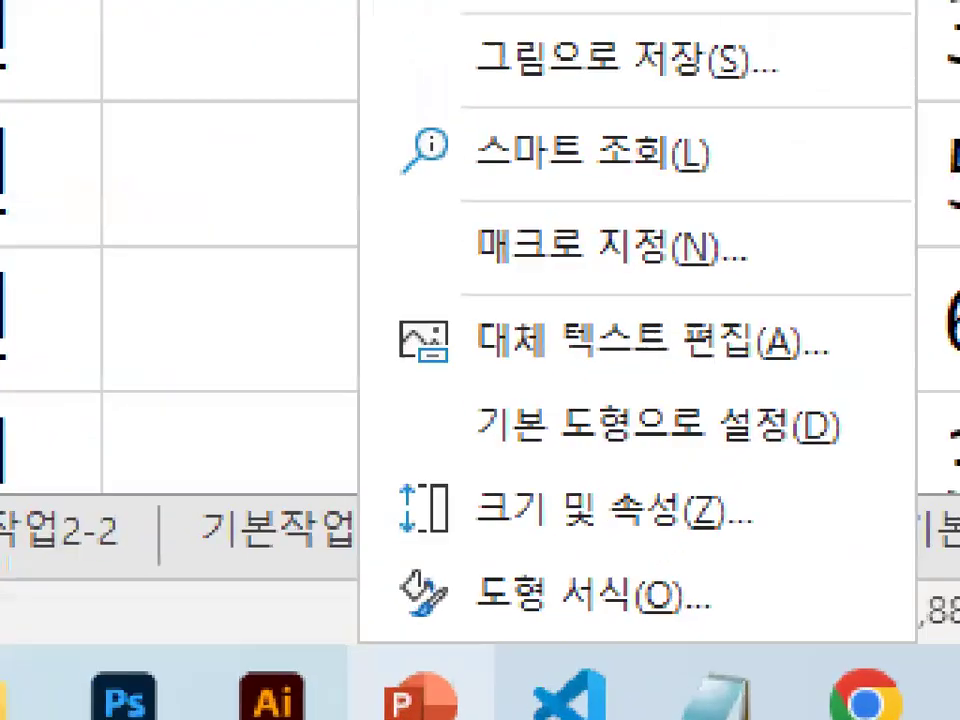
{"action": "left_click_drag", "start_coordinate": [707, 625], "coordinate": [705, 632]}
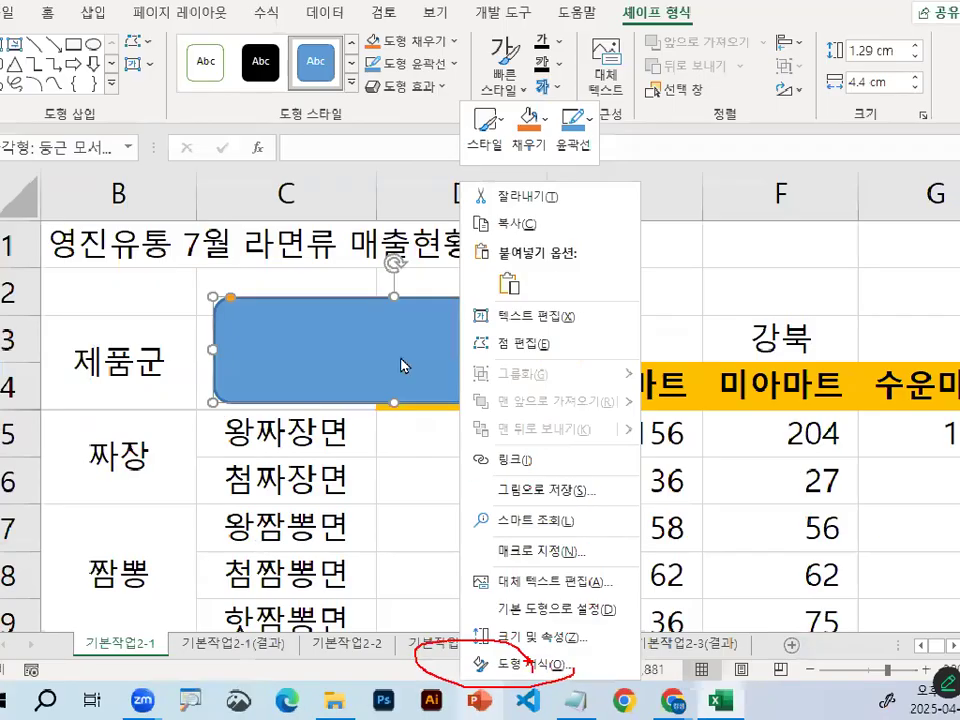
{"action": "key", "text": "Escape"}
{"action": "key", "text": "ctrl+1"}
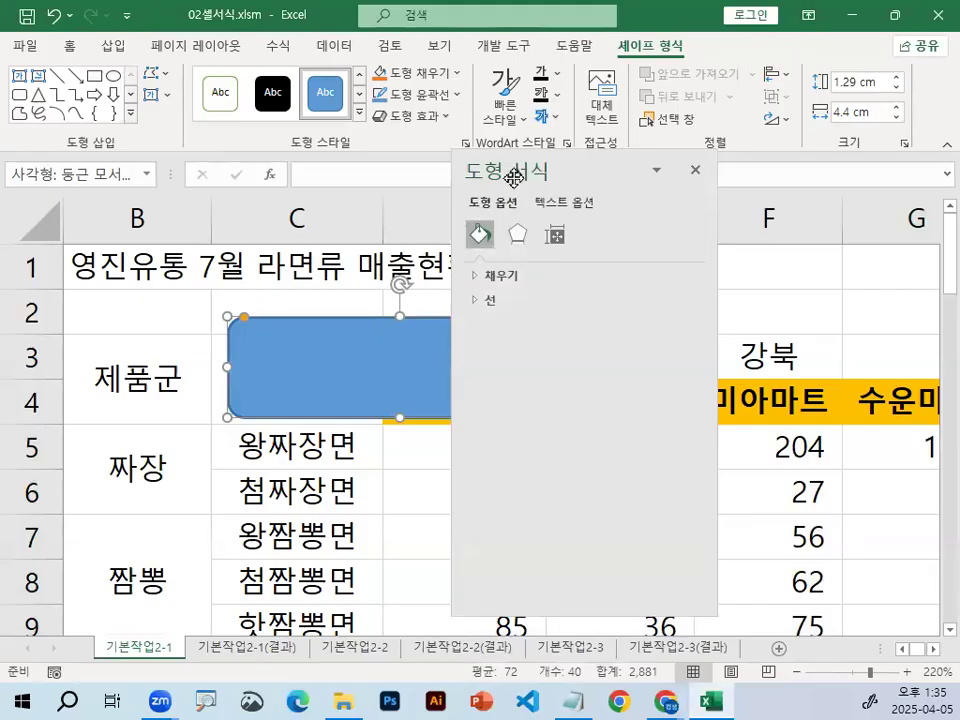
{"action": "mouse_move", "coordinate": [567, 169]}
{"action": "left_mouse_down"}
{"action": "mouse_move", "coordinate": [520, 188]}
{"action": "mouse_move", "coordinate": [564, 168]}
{"action": "left_mouse_up"}
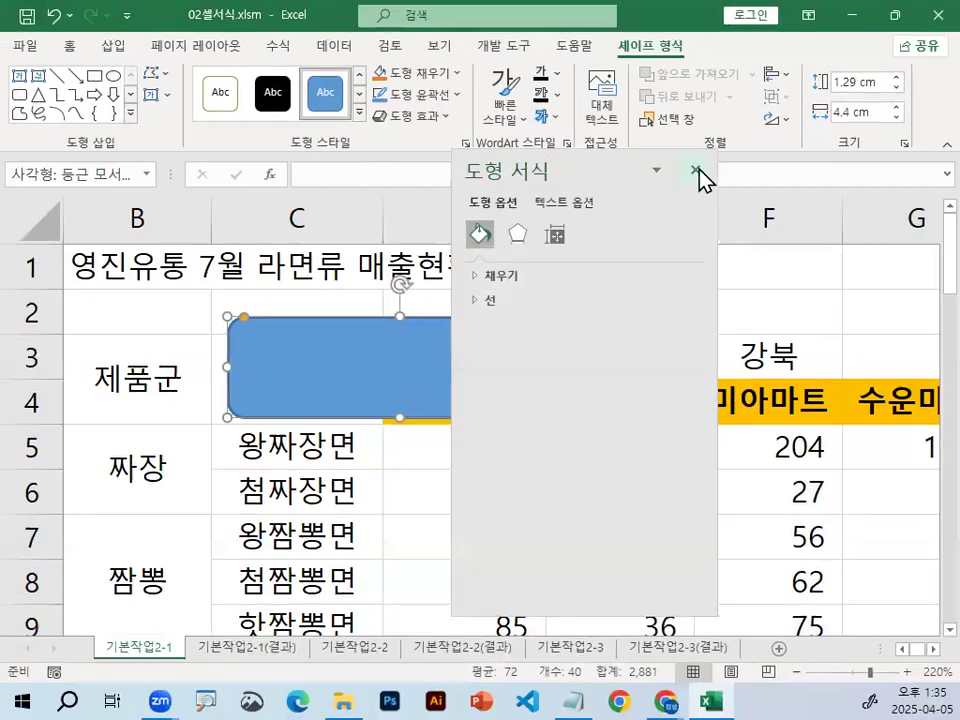
{"action": "left_click", "coordinate": [877, 161]}
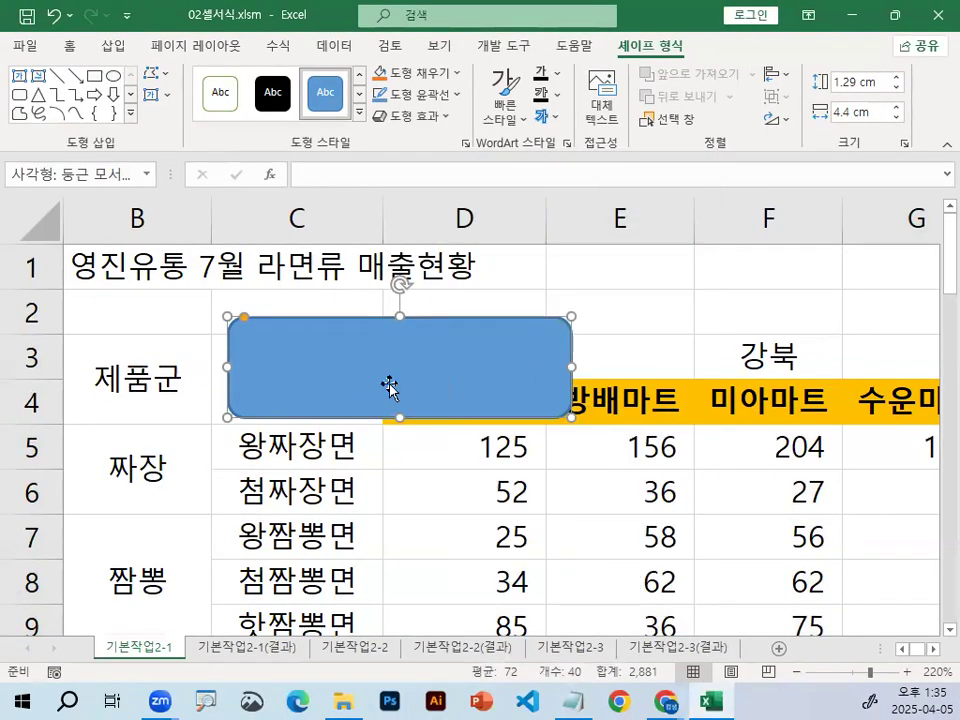
- Delete the rounded rectangle and look over the selected sales range down to its last row
{"action": "key", "text": "Delete"}
{"action": "scroll", "coordinate": [641, 437], "scroll_direction": "down", "scroll_amount": 3}
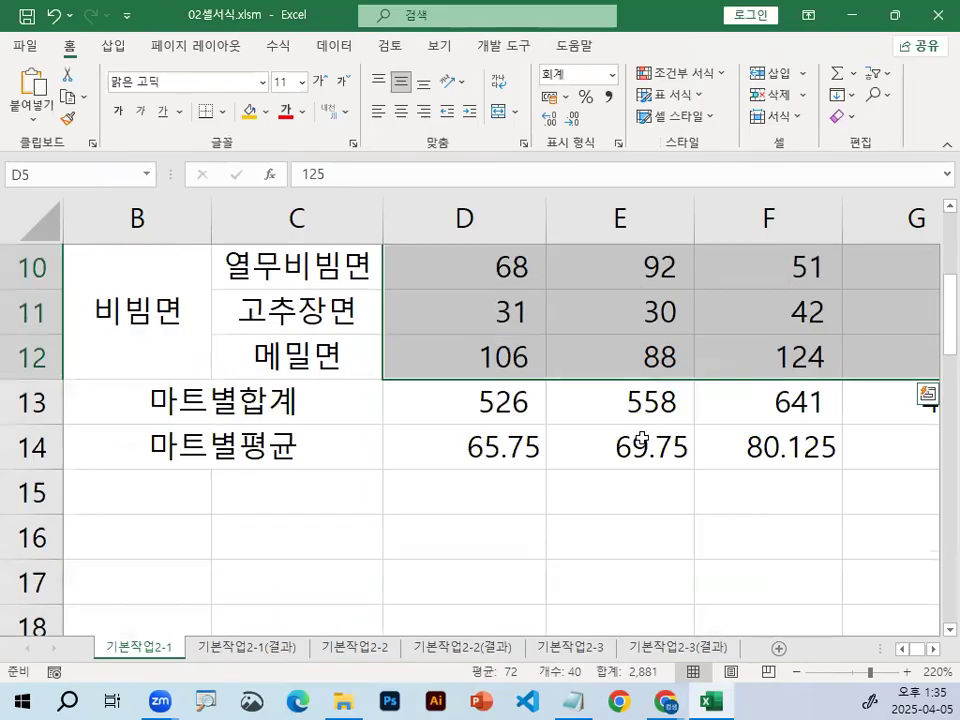
{"action": "scroll", "coordinate": [636, 416], "scroll_direction": "up", "scroll_amount": 3}
- Apply the custom number format #,##0개 to D5:H12, building it from the existing #,##0 format
{"action": "key", "text": "ctrl+1"}
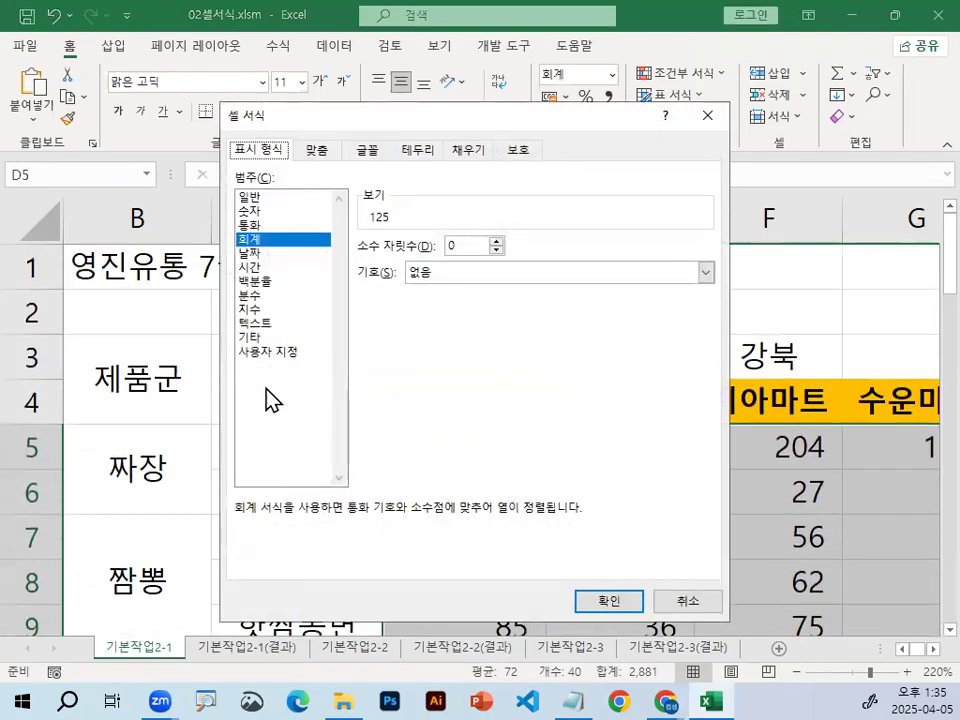
{"action": "left_click", "coordinate": [272, 353]}
{"action": "mouse_move", "coordinate": [313, 361]}
{"action": "left_mouse_down"}
{"action": "mouse_move", "coordinate": [270, 371]}
{"action": "mouse_move", "coordinate": [240, 345]}
{"action": "mouse_move", "coordinate": [347, 365]}
{"action": "left_mouse_up"}
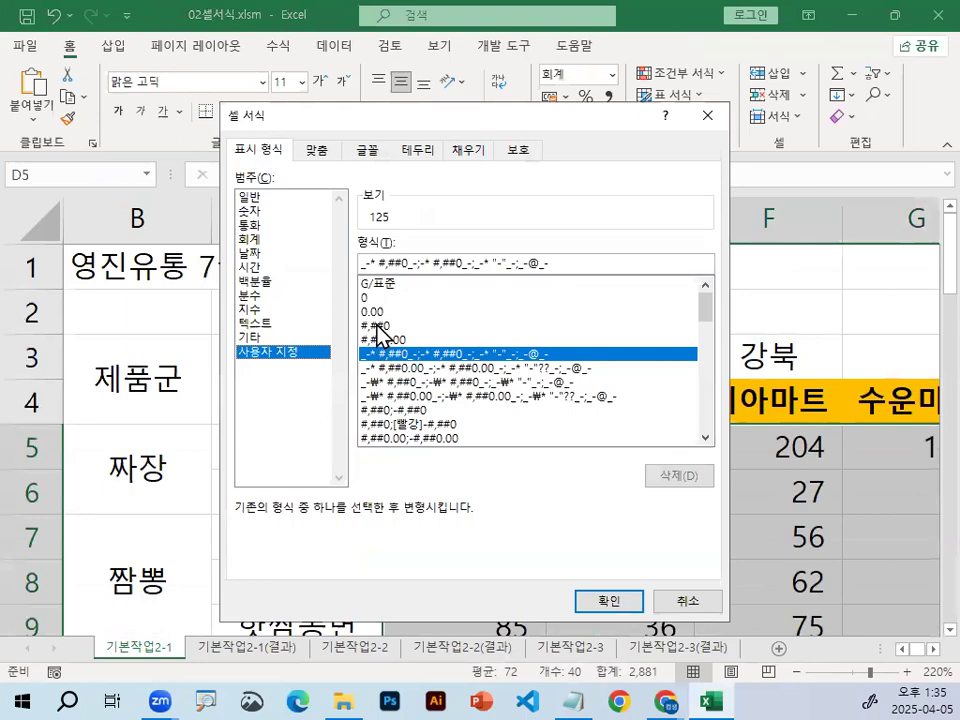
{"action": "left_click", "coordinate": [420, 292]}
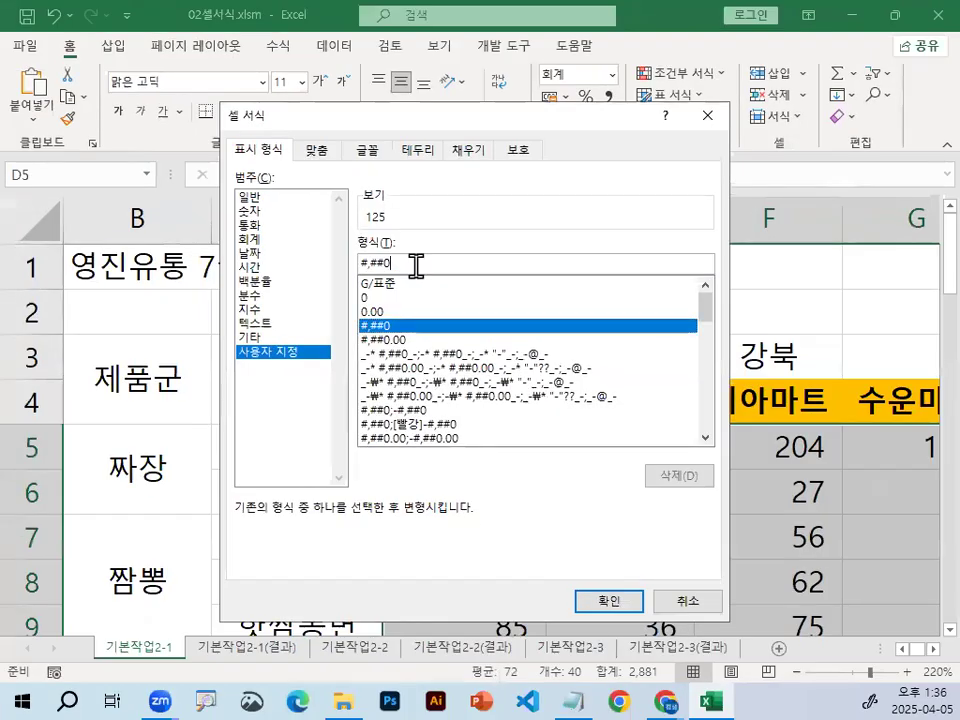
{"action": "left_click", "coordinate": [416, 265]}
{"action": "type", "text": "개"}
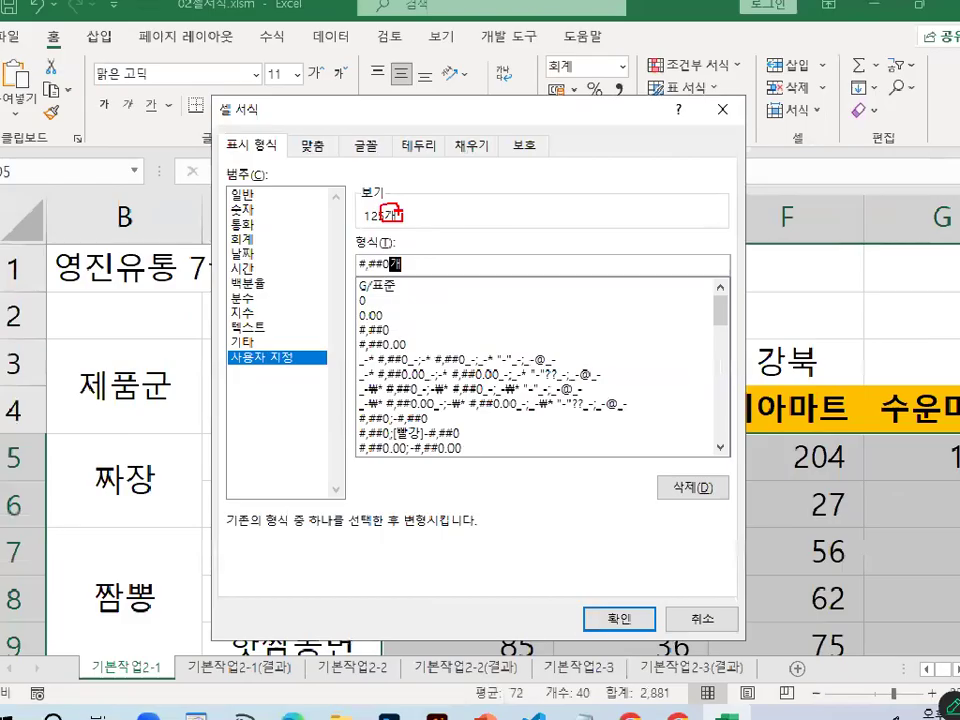
{"action": "key", "text": "Return"}
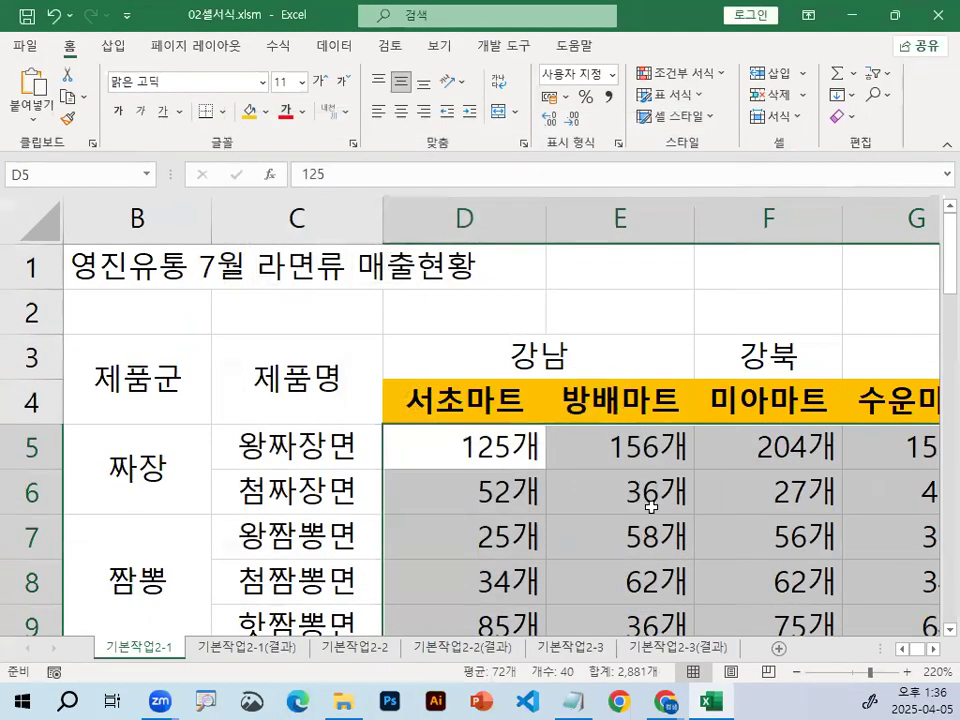
- Mark the 개 suffix displayed in D5 and open the cell for editing to view its stored value
{"action": "left_click", "coordinate": [505, 448]}
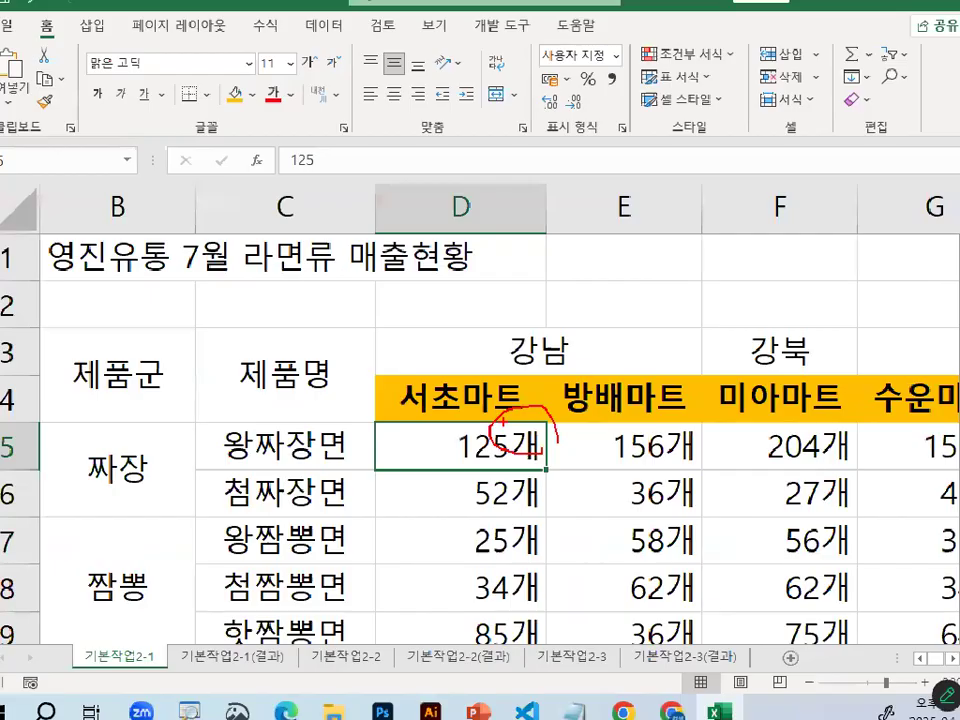
{"action": "double_click", "coordinate": [475, 450]}
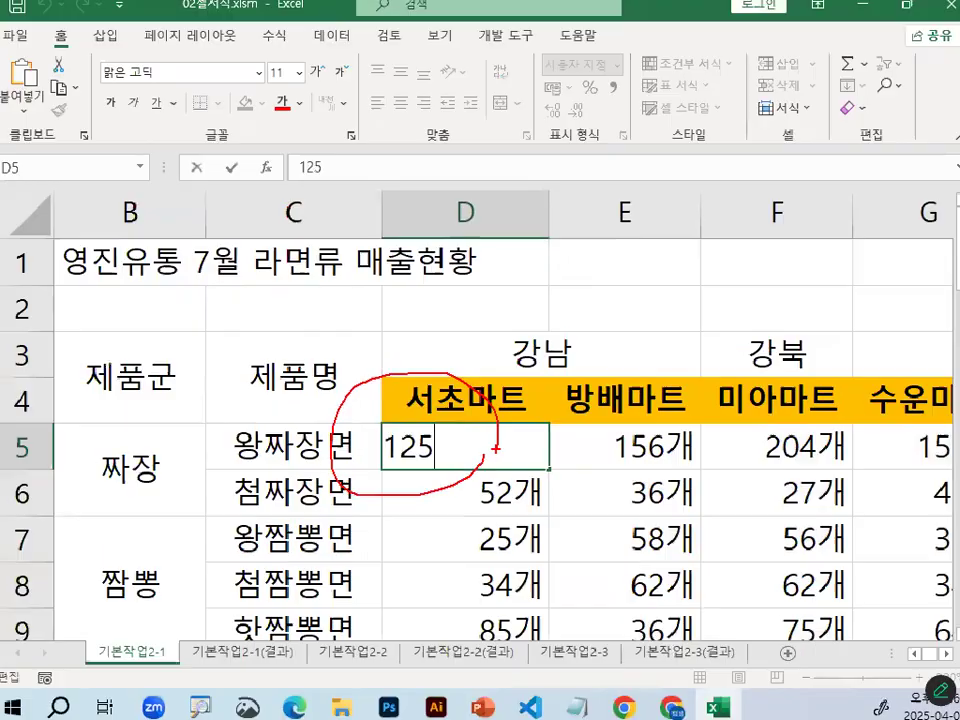
- Switch to the Notepad class notes and remove the blank lines between the "ctrl + 1" line and item 1)
{"action": "key", "text": "Escape"}
{"action": "left_click", "coordinate": [577, 700]}
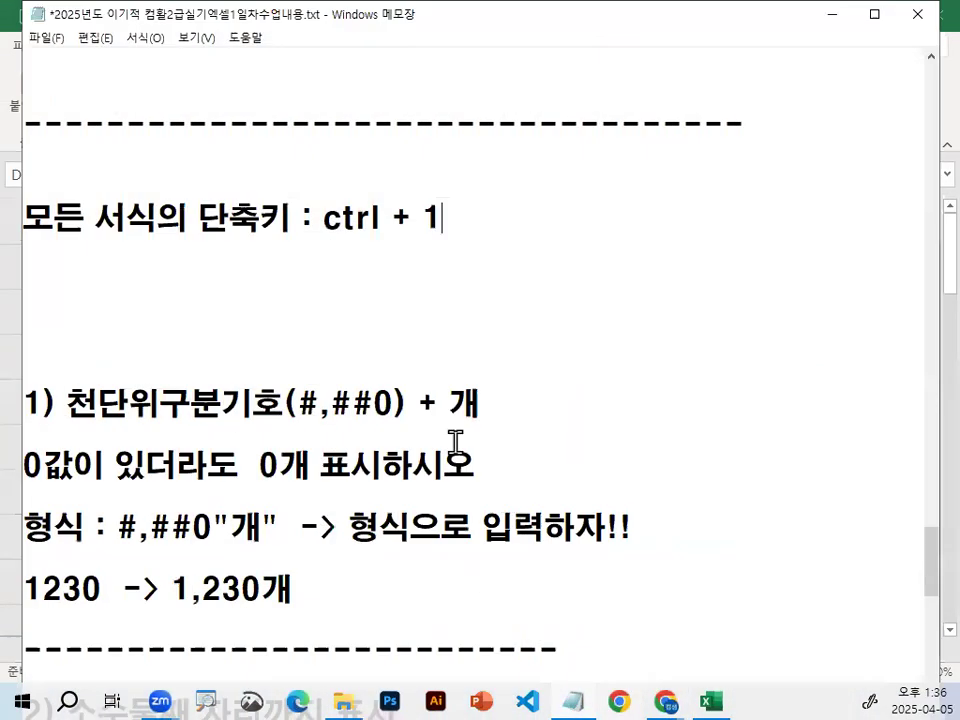
{"action": "left_click", "coordinate": [262, 298]}
{"action": "key", "text": "Delete"}
{"action": "key", "text": "Delete"}
{"action": "key", "text": "Delete"}
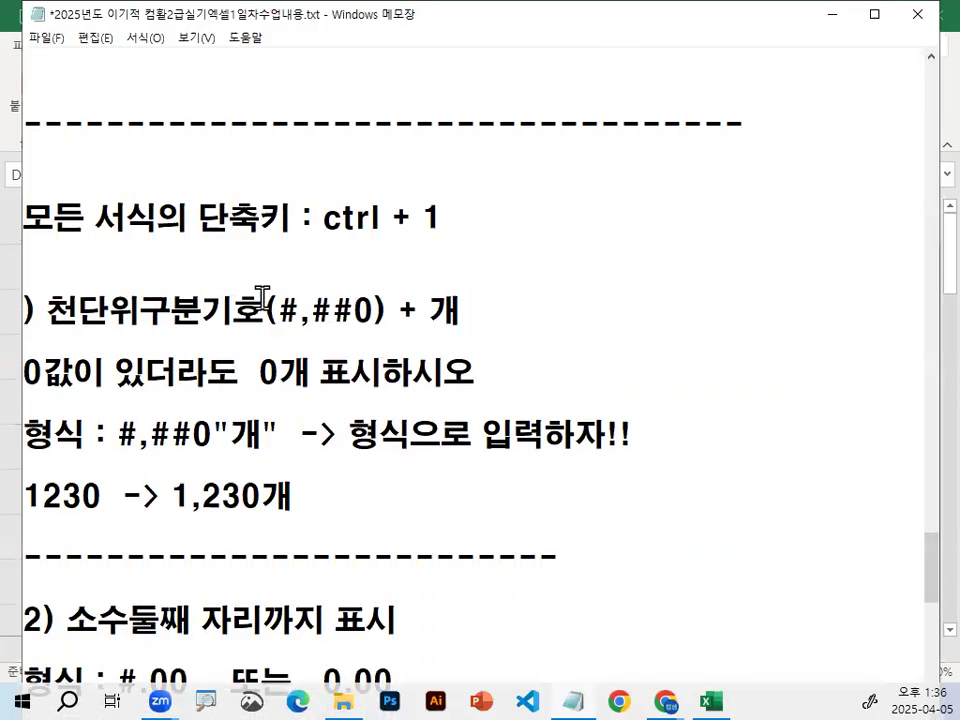
{"action": "type", "text": "1"}
{"action": "left_click_drag", "start_coordinate": [70, 314], "coordinate": [489, 313]}
{"action": "left_click", "coordinate": [489, 314]}
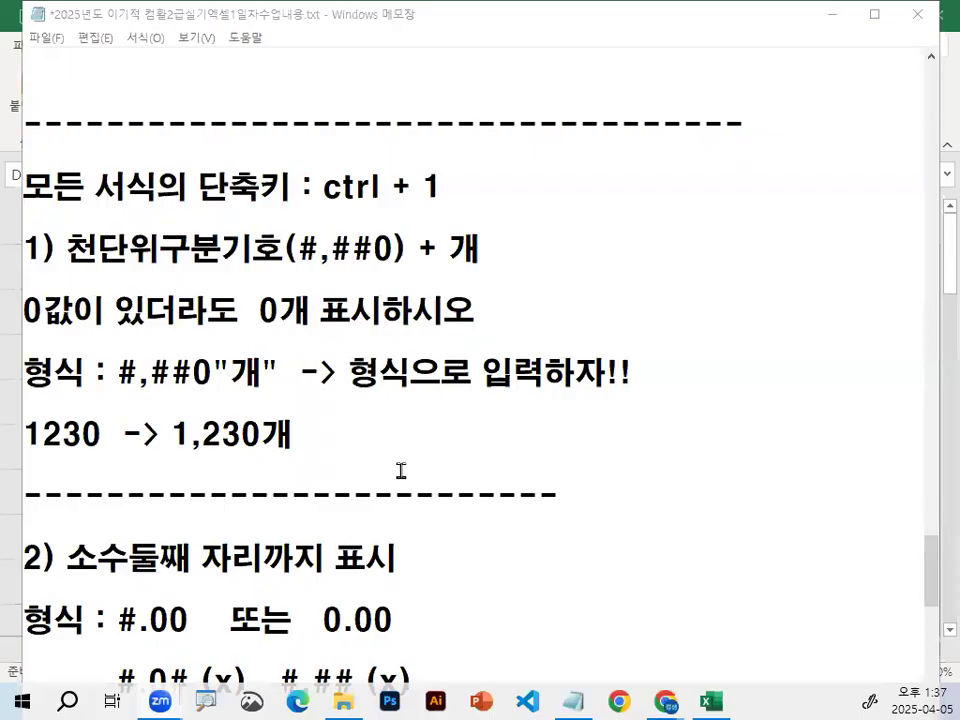
{"action": "left_click", "coordinate": [400, 470]}
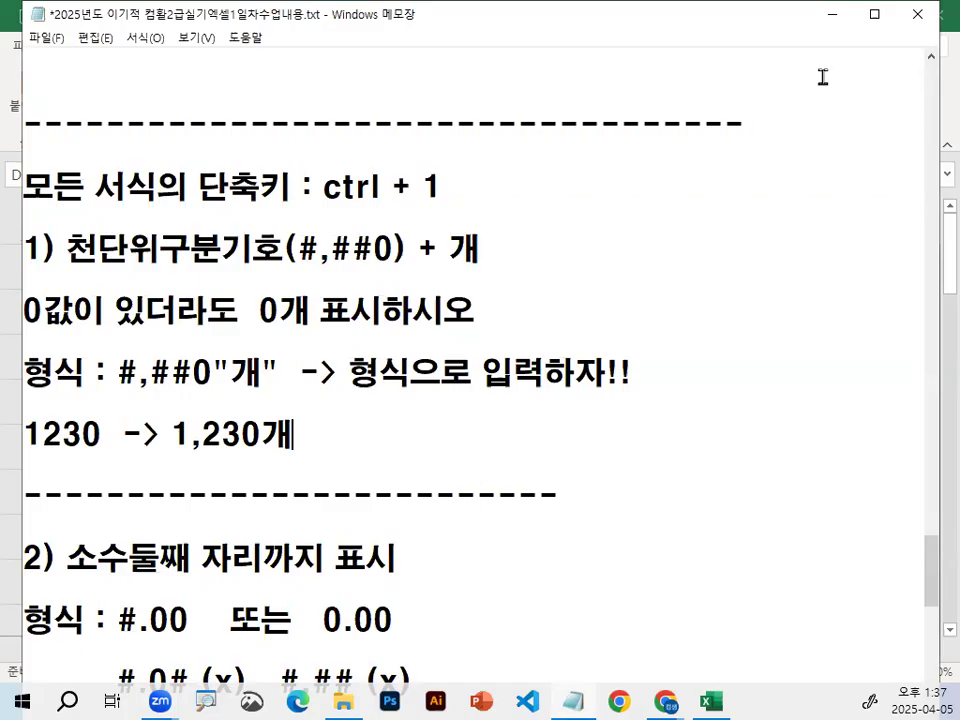
- Return to the Excel sheet 기본작업2-1 and examine the store averages in row 14, especially D14 and G14
{"action": "left_click", "coordinate": [832, 14]}
{"action": "left_click", "coordinate": [651, 496]}
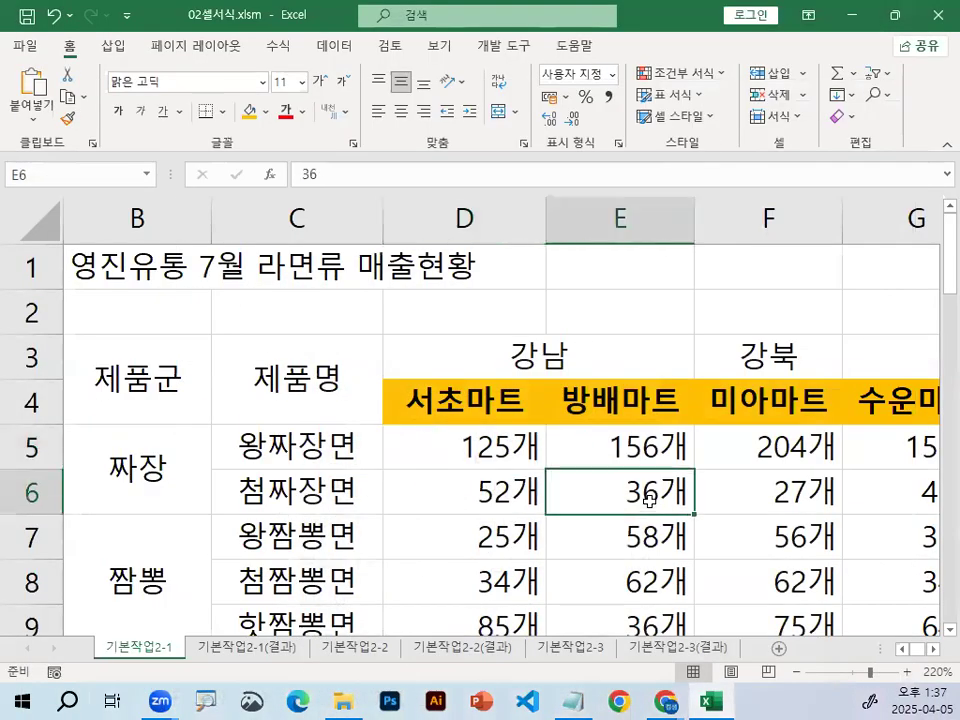
{"action": "scroll", "coordinate": [650, 499], "scroll_direction": "down", "scroll_amount": 4}
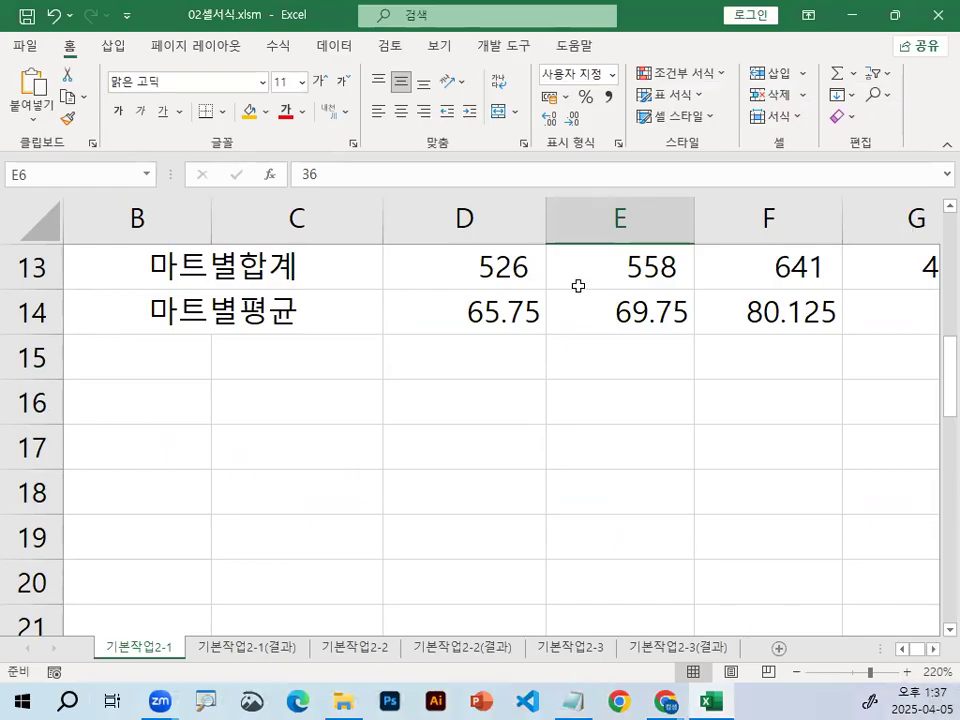
{"action": "left_click", "coordinate": [470, 305]}
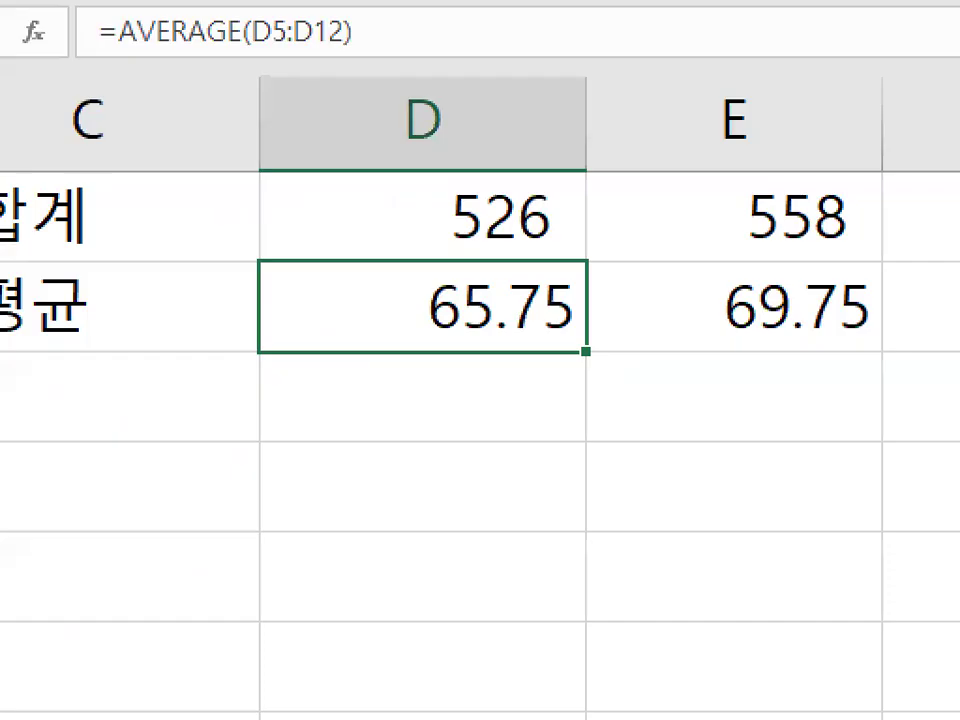
{"action": "left_click_drag", "start_coordinate": [577, 322], "coordinate": [519, 324]}
{"action": "left_click_drag", "start_coordinate": [545, 281], "coordinate": [589, 317]}
{"action": "key", "text": "Escape"}
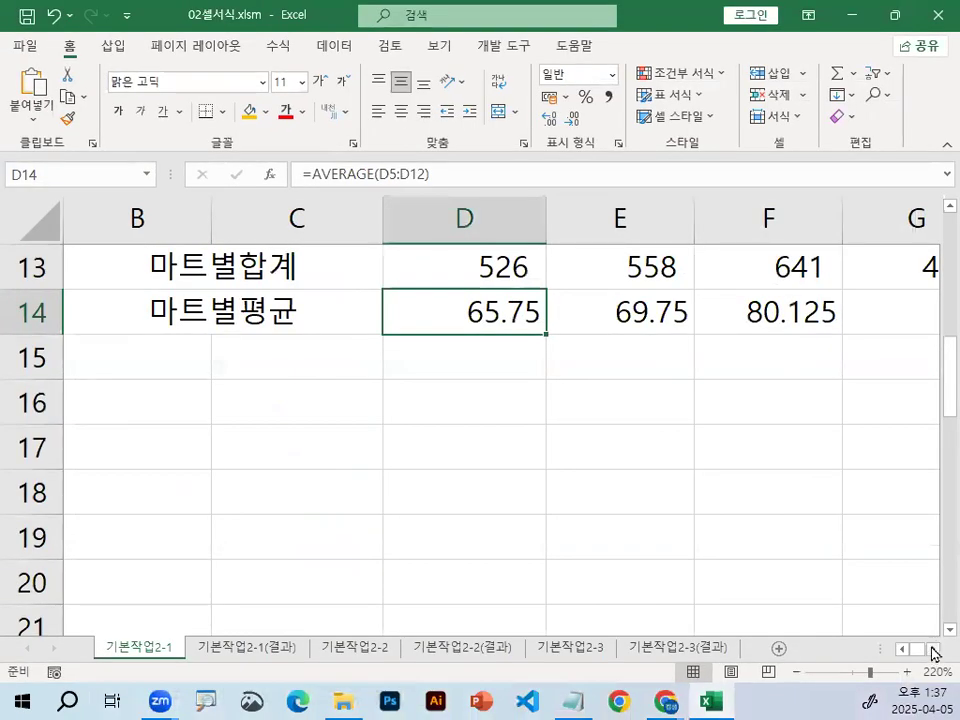
{"action": "left_click", "coordinate": [935, 653]}
{"action": "left_click", "coordinate": [935, 653]}
{"action": "left_click", "coordinate": [647, 321]}
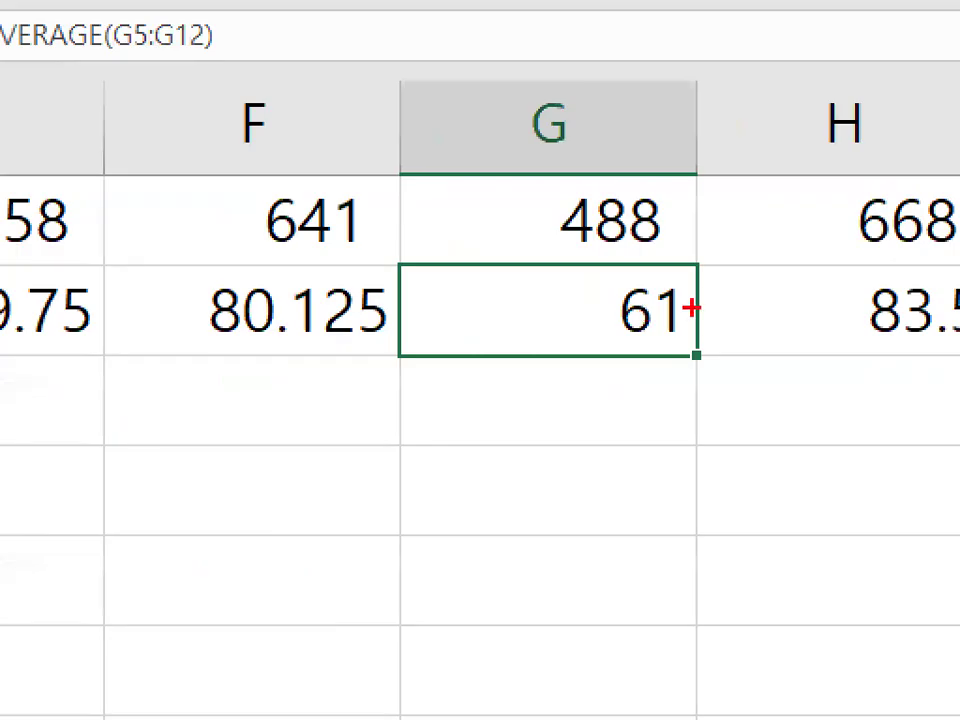
{"action": "left_click_drag", "start_coordinate": [691, 308], "coordinate": [714, 292]}
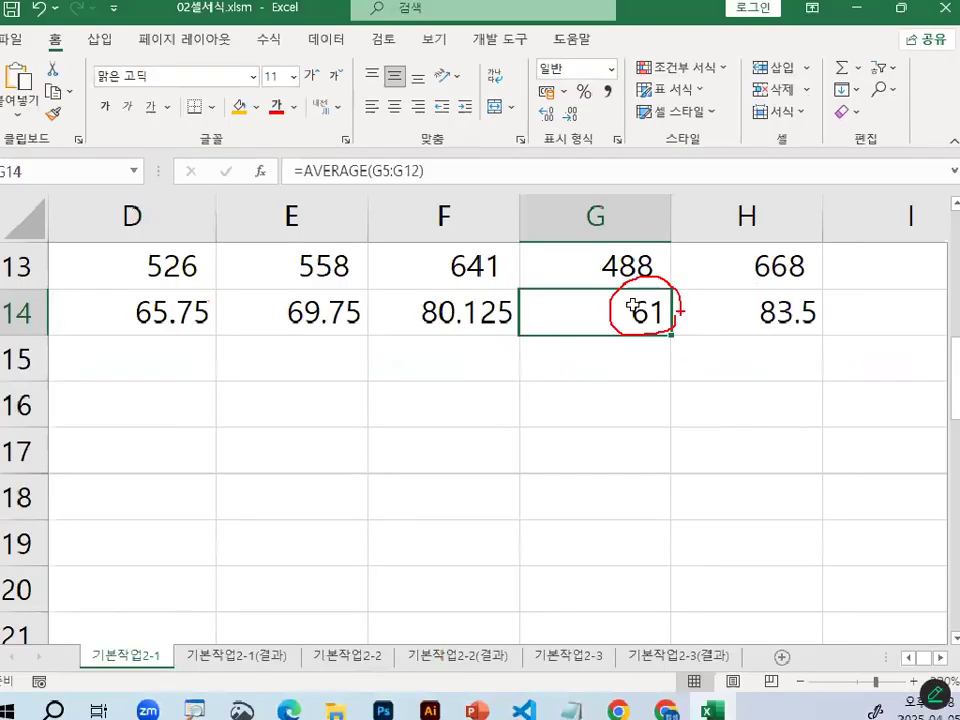
{"action": "key", "text": "Escape"}
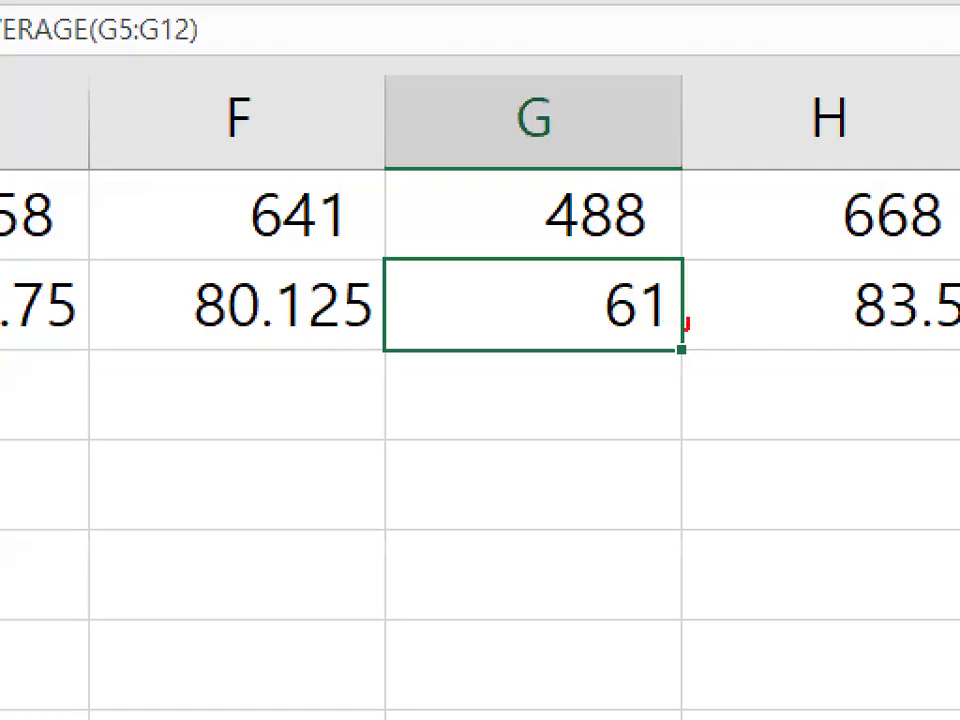
{"action": "mouse_move", "coordinate": [670, 321]}
{"action": "left_mouse_down"}
{"action": "mouse_move", "coordinate": [632, 305]}
{"action": "mouse_move", "coordinate": [678, 296]}
{"action": "left_mouse_up"}
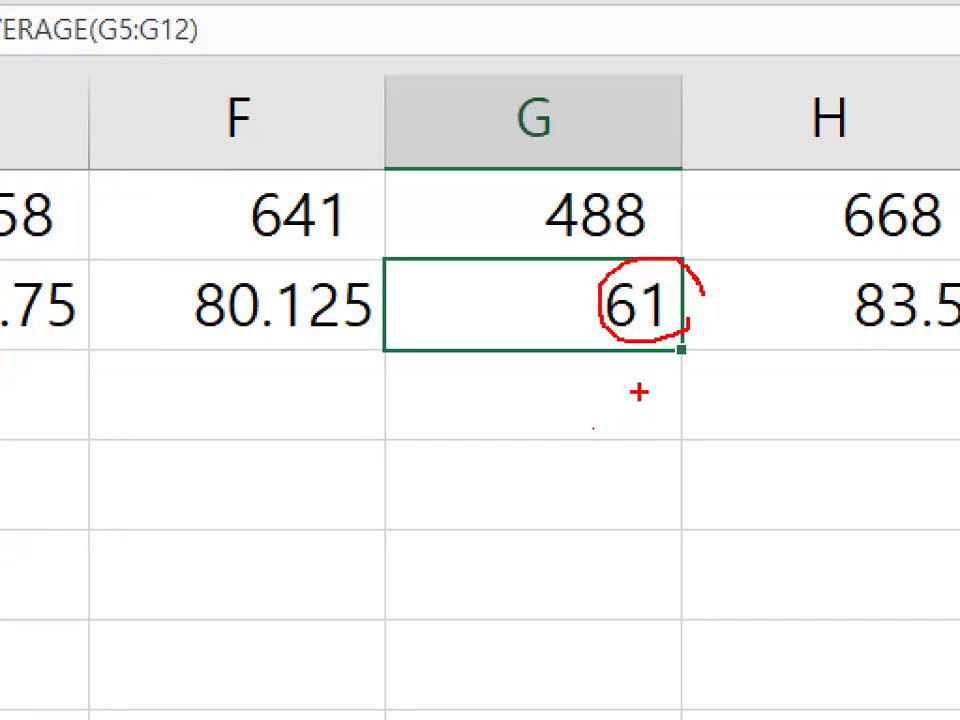
{"action": "mouse_move", "coordinate": [639, 392]}
{"action": "left_mouse_down"}
{"action": "mouse_move", "coordinate": [637, 429]}
{"action": "mouse_move", "coordinate": [645, 392]}
{"action": "left_mouse_up"}
{"action": "mouse_move", "coordinate": [724, 392]}
{"action": "left_mouse_down"}
{"action": "mouse_move", "coordinate": [776, 400]}
{"action": "mouse_move", "coordinate": [728, 390]}
{"action": "left_mouse_up"}
{"action": "left_click_drag", "start_coordinate": [593, 428], "coordinate": [804, 432]}
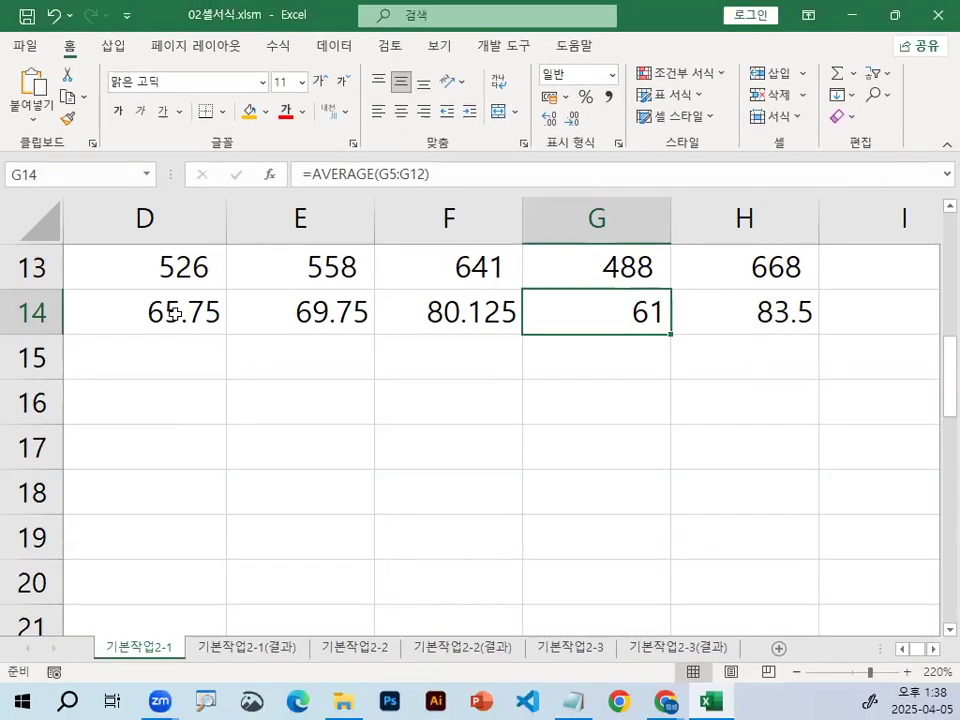
- Select the store averages in D14:H14
{"action": "left_click", "coordinate": [216, 311]}
{"action": "left_click_drag", "start_coordinate": [216, 311], "coordinate": [746, 311]}
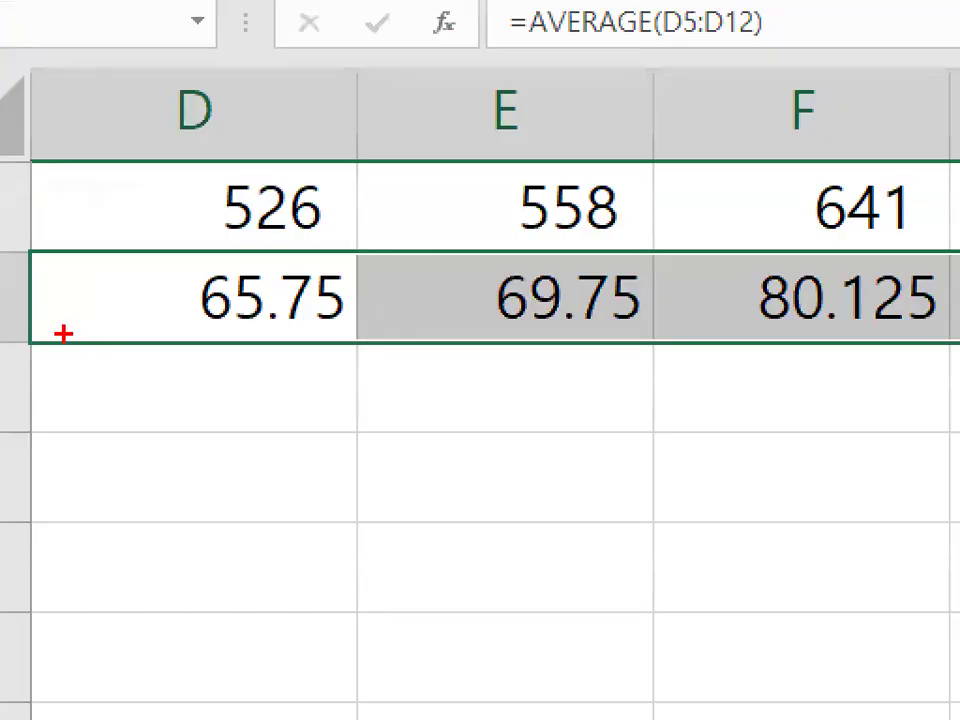
{"action": "mouse_move", "coordinate": [63, 333]}
{"action": "left_mouse_down"}
{"action": "mouse_move", "coordinate": [771, 333]}
{"action": "mouse_move", "coordinate": [731, 315]}
{"action": "mouse_move", "coordinate": [724, 373]}
{"action": "left_mouse_up"}
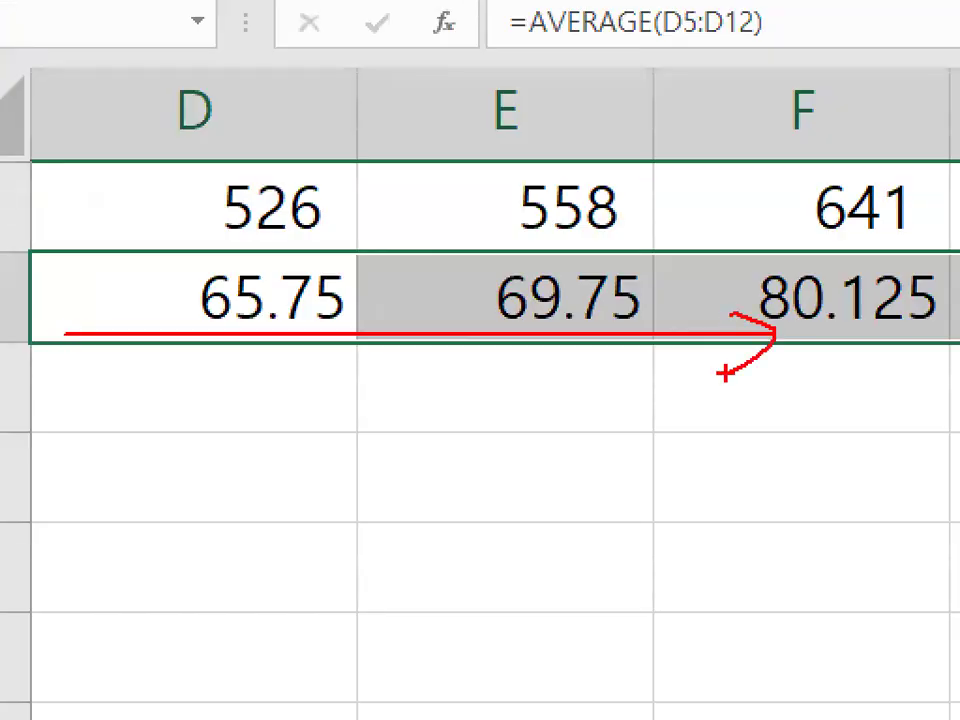
{"action": "key", "text": "Escape"}
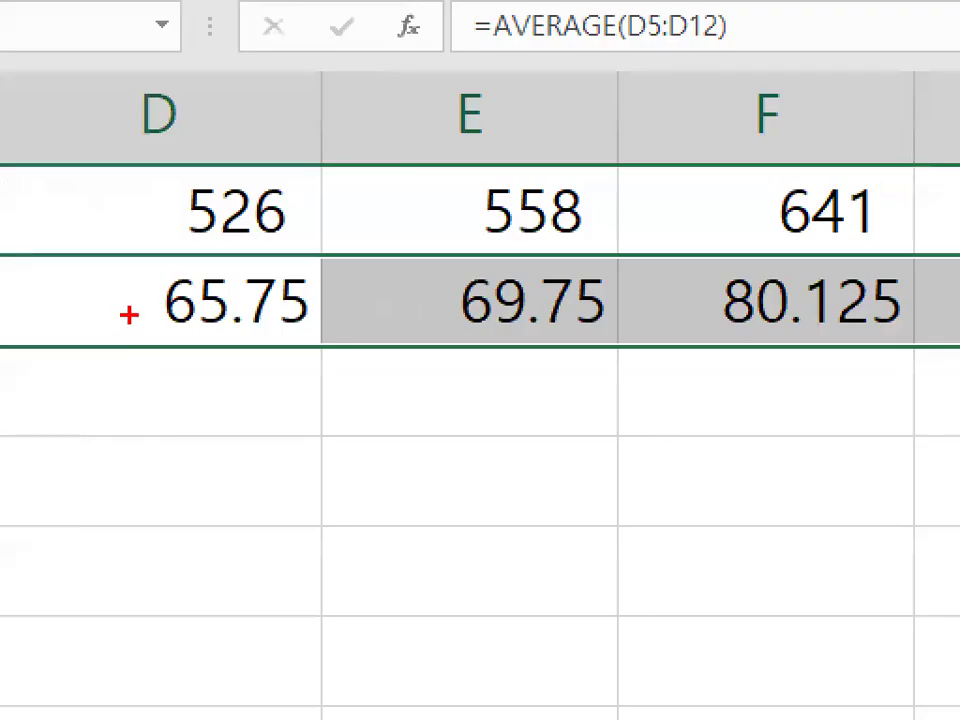
{"action": "left_click_drag", "start_coordinate": [134, 298], "coordinate": [174, 264]}
{"action": "key", "text": "Escape"}
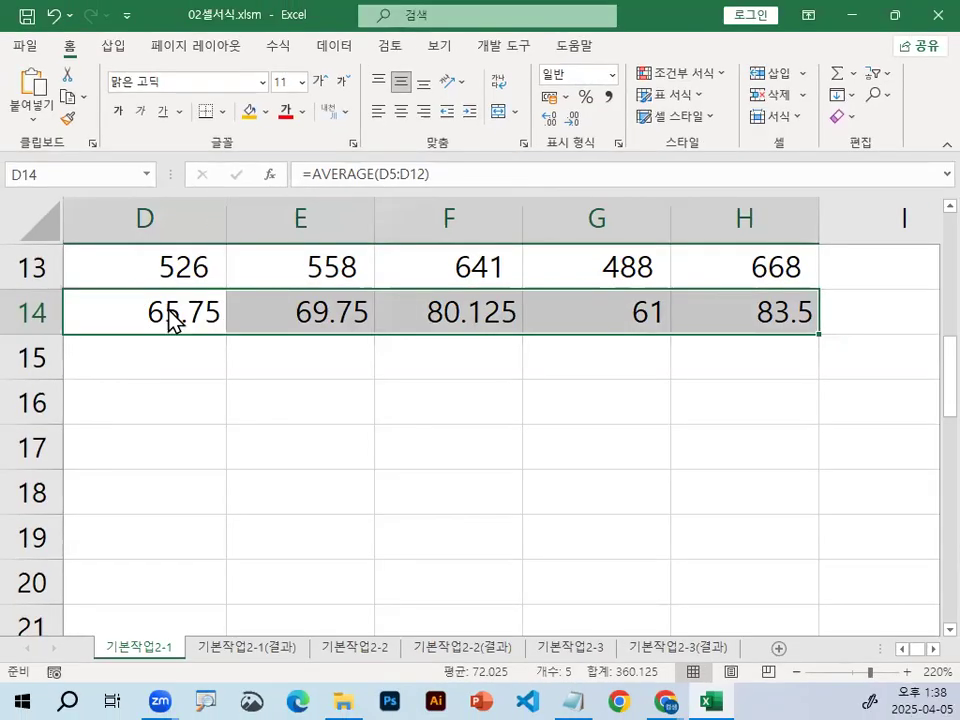
{"action": "right_click", "coordinate": [172, 320]}
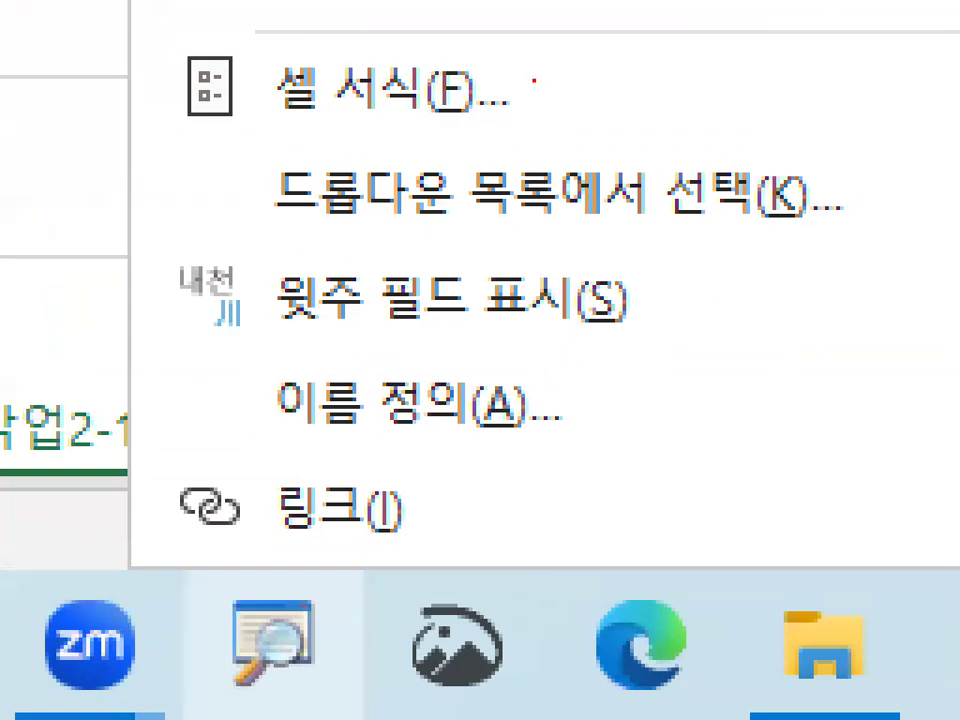
{"action": "mouse_move", "coordinate": [535, 80]}
{"action": "left_mouse_down"}
{"action": "mouse_move", "coordinate": [285, 138]}
{"action": "mouse_move", "coordinate": [465, 40]}
{"action": "left_mouse_up"}
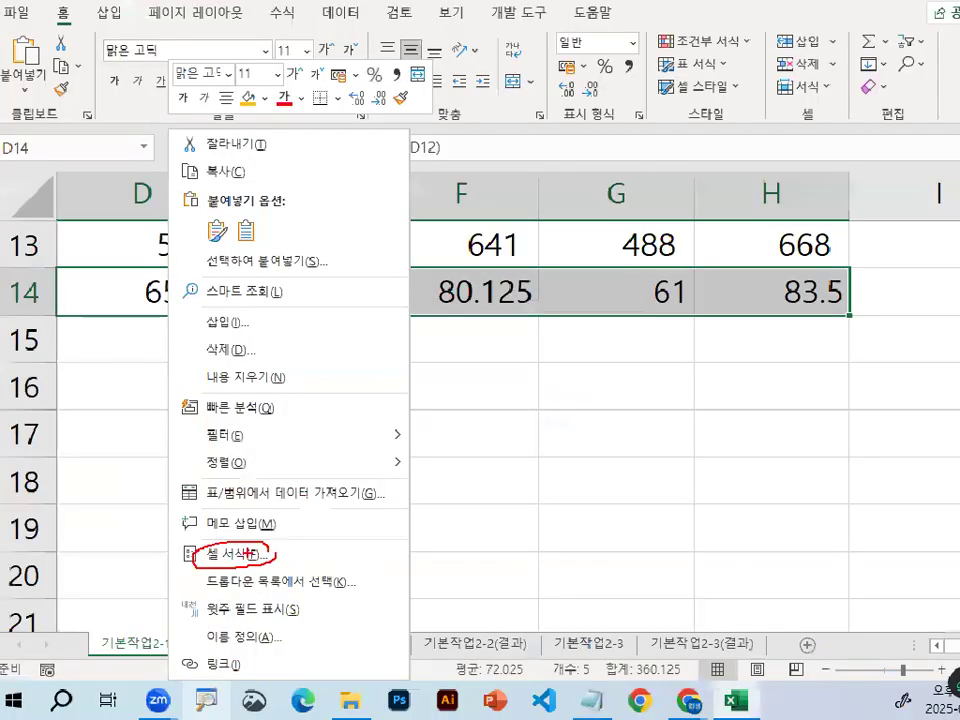
{"action": "key", "text": "Escape"}
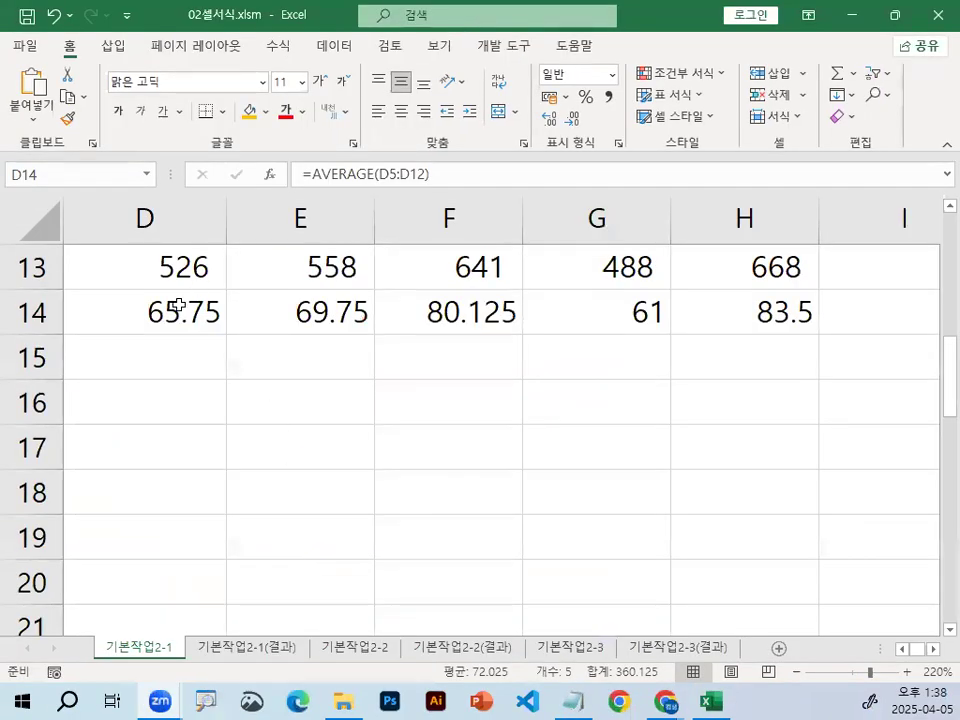
- Open the cell format settings for the selected averages and choose the custom (사용자 지정) number category
{"action": "key", "text": "ctrl+1"}
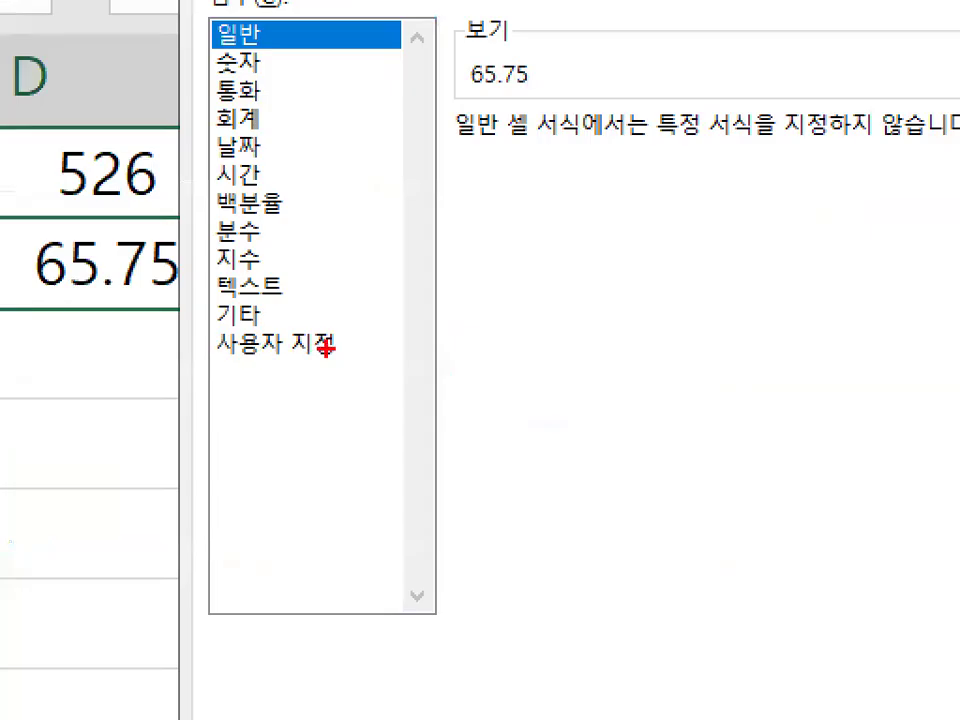
{"action": "mouse_move", "coordinate": [326, 347]}
{"action": "left_mouse_down"}
{"action": "mouse_move", "coordinate": [330, 355]}
{"action": "mouse_move", "coordinate": [222, 362]}
{"action": "mouse_move", "coordinate": [240, 330]}
{"action": "mouse_move", "coordinate": [342, 345]}
{"action": "left_mouse_up"}
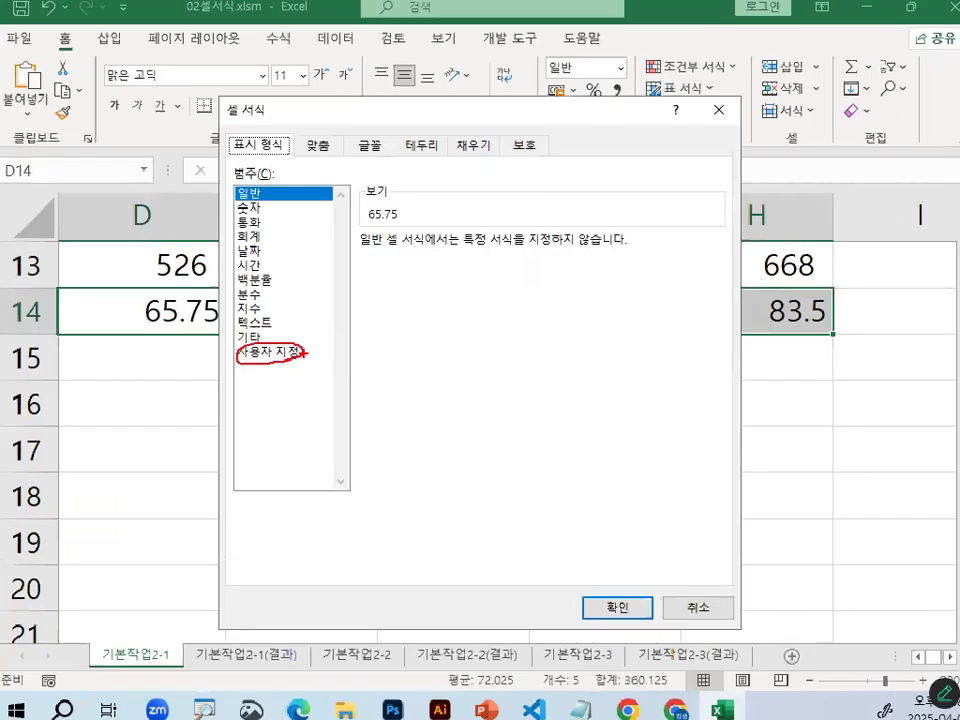
{"action": "left_click", "coordinate": [262, 348]}
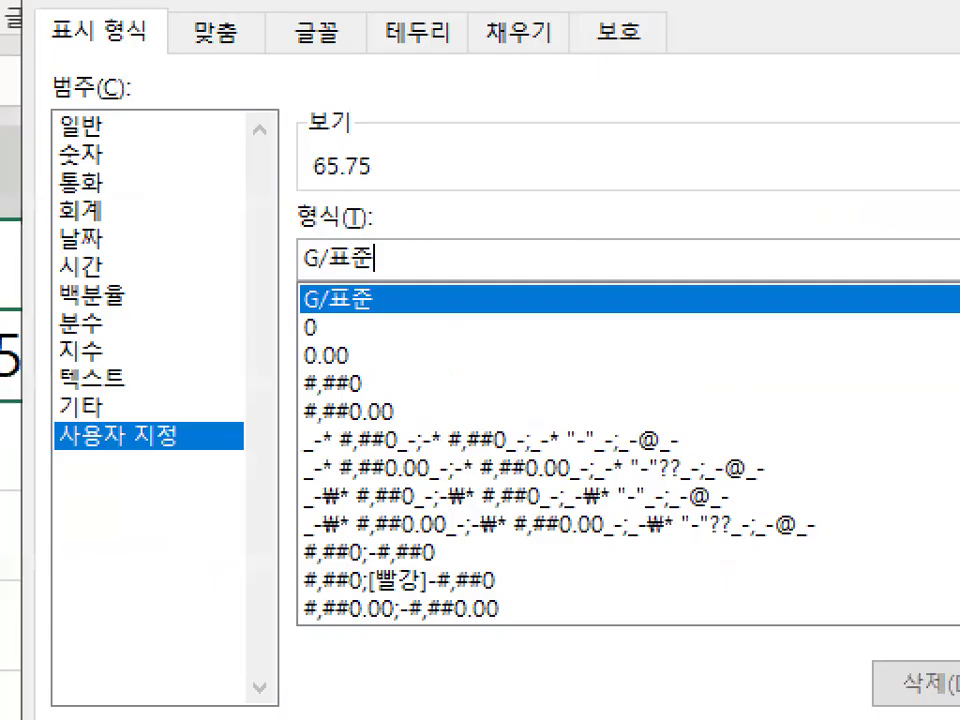
{"action": "left_click_drag", "start_coordinate": [423, 268], "coordinate": [441, 266]}
{"action": "key", "text": "Escape"}
- Switch to the Notepad notes and review item 2) on number format codes for displaying two decimal places
{"action": "left_click", "coordinate": [568, 698]}
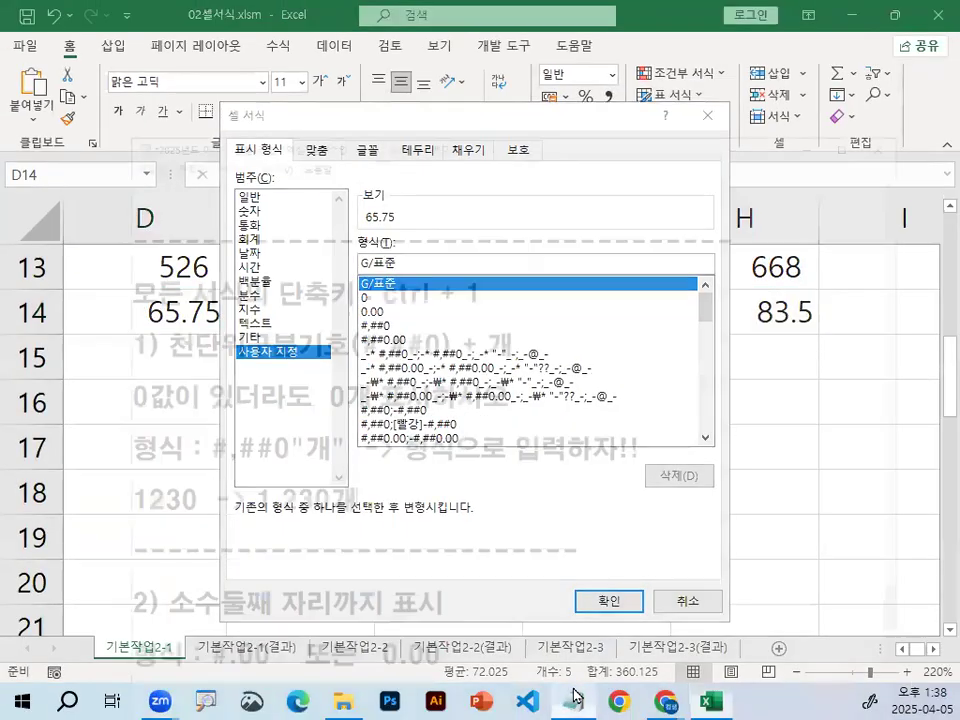
{"action": "scroll", "coordinate": [414, 311], "scroll_direction": "down", "scroll_amount": 2}
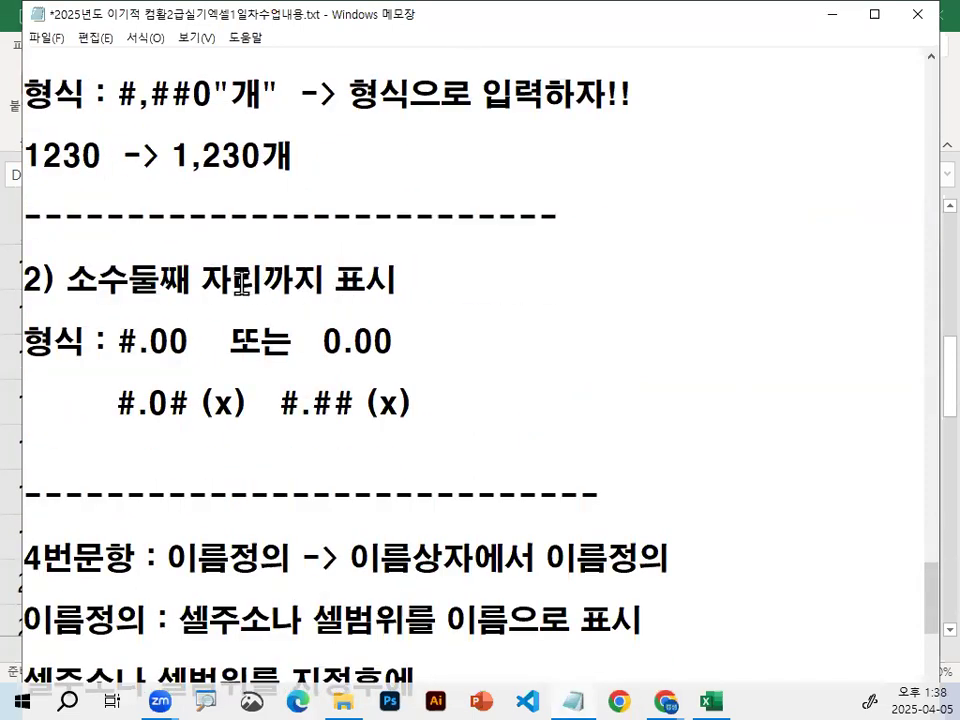
{"action": "left_click_drag", "start_coordinate": [224, 280], "coordinate": [418, 271]}
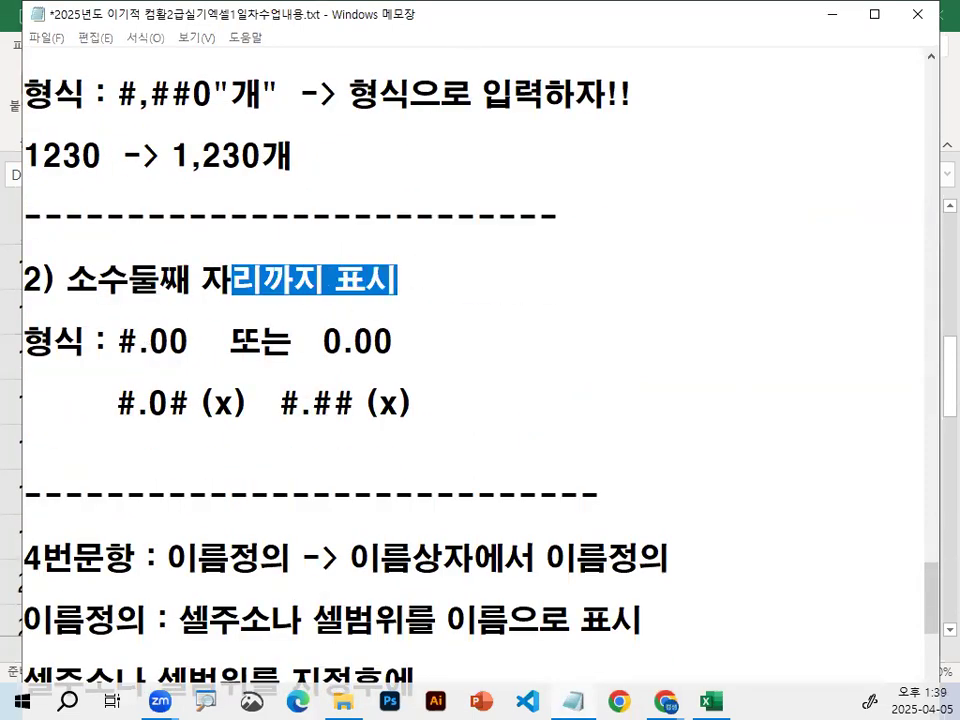
{"action": "mouse_move", "coordinate": [186, 345]}
{"action": "left_mouse_down"}
{"action": "mouse_move", "coordinate": [175, 350]}
{"action": "mouse_move", "coordinate": [166, 324]}
{"action": "left_mouse_up"}
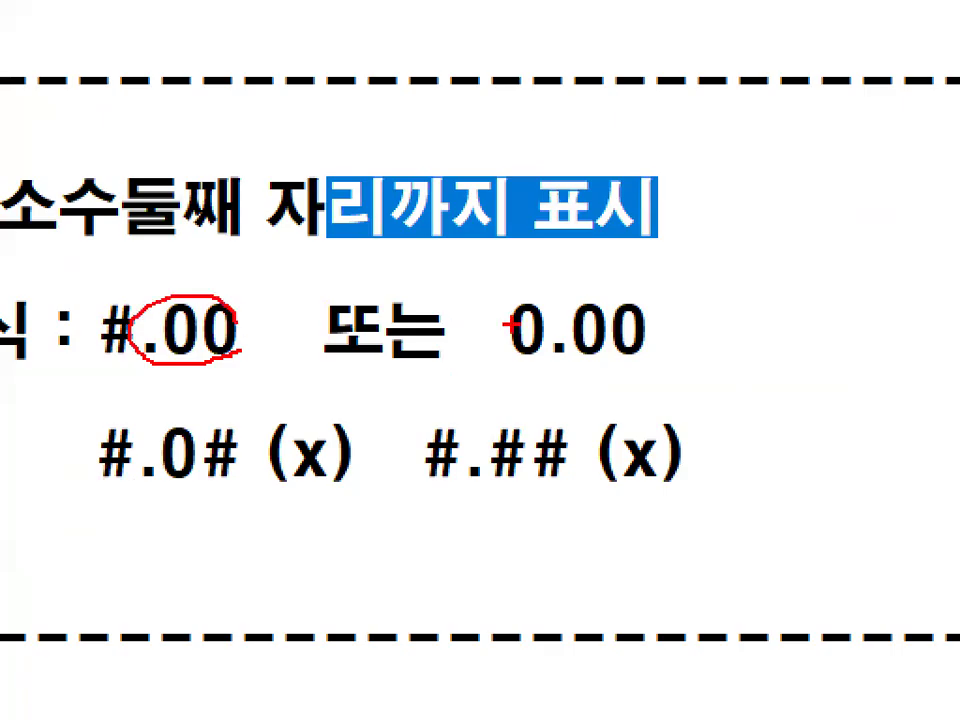
{"action": "mouse_move", "coordinate": [654, 343]}
{"action": "left_mouse_down"}
{"action": "mouse_move", "coordinate": [580, 325]}
{"action": "mouse_move", "coordinate": [660, 318]}
{"action": "left_mouse_up"}
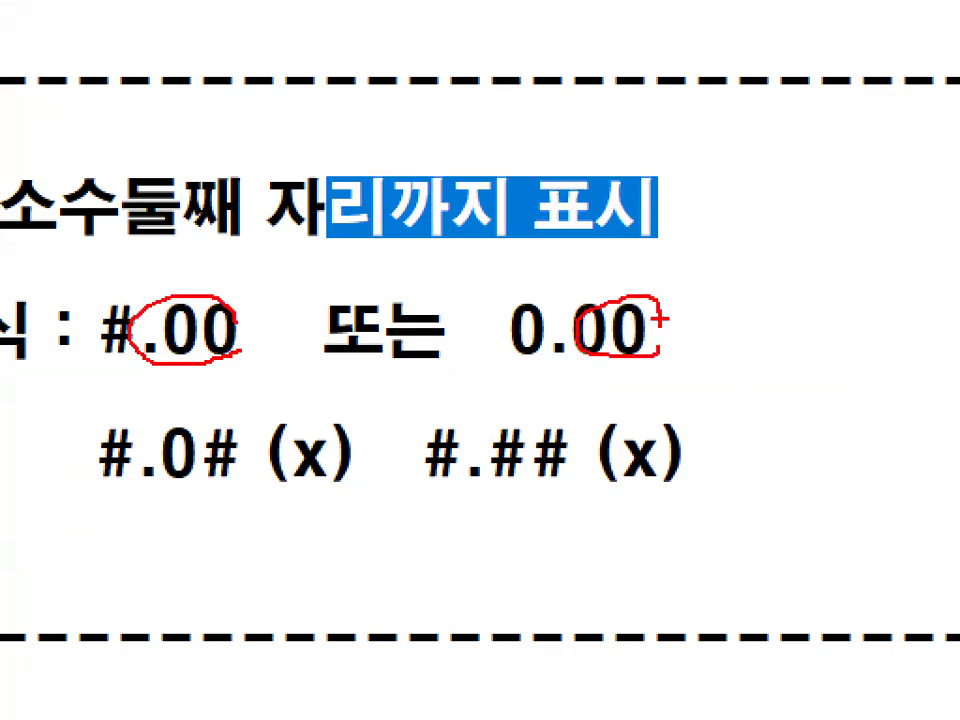
{"action": "left_click_drag", "start_coordinate": [96, 292], "coordinate": [130, 284]}
{"action": "left_click_drag", "start_coordinate": [515, 272], "coordinate": [537, 262]}
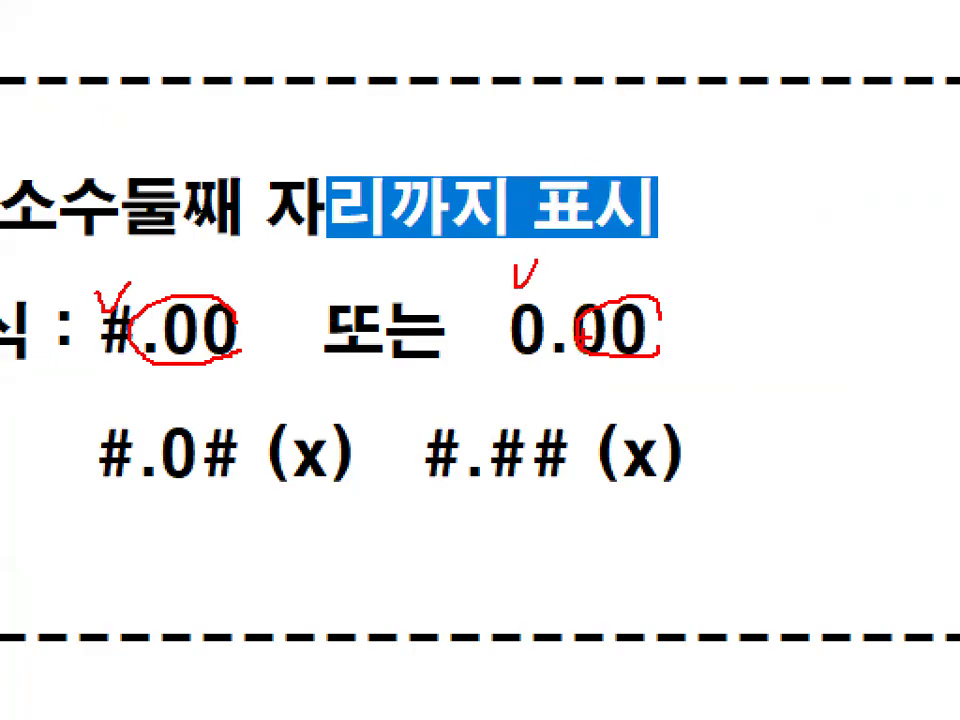
{"action": "left_click_drag", "start_coordinate": [188, 358], "coordinate": [250, 352]}
{"action": "left_click_drag", "start_coordinate": [570, 365], "coordinate": [640, 362]}
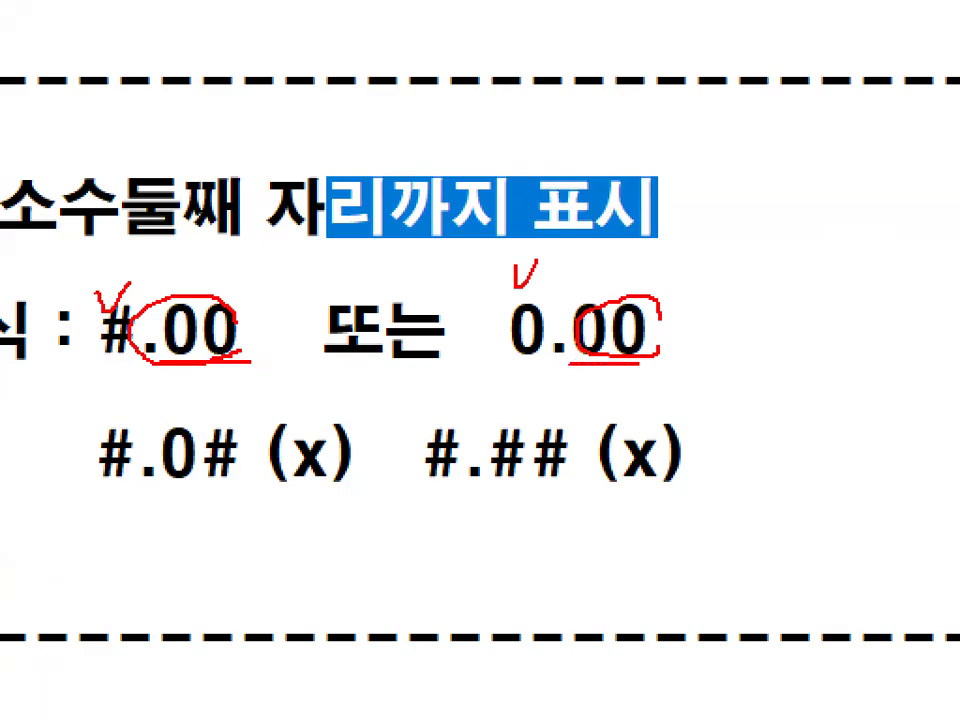
{"action": "left_click_drag", "start_coordinate": [172, 483], "coordinate": [220, 478]}
{"action": "left_click_drag", "start_coordinate": [507, 481], "coordinate": [554, 479]}
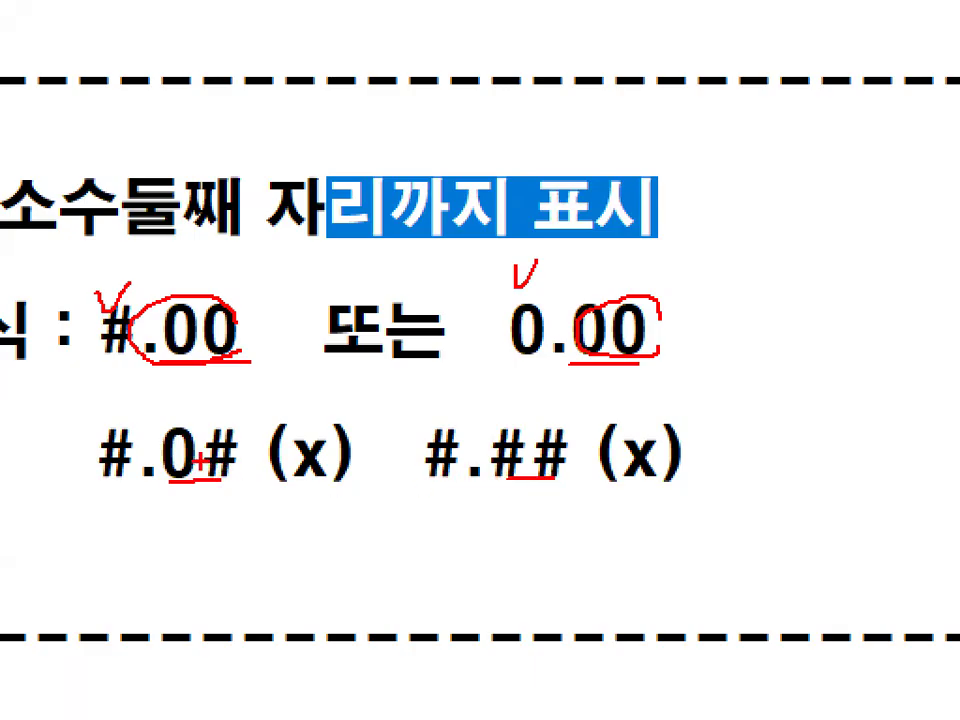
{"action": "left_click_drag", "start_coordinate": [158, 410], "coordinate": [212, 381]}
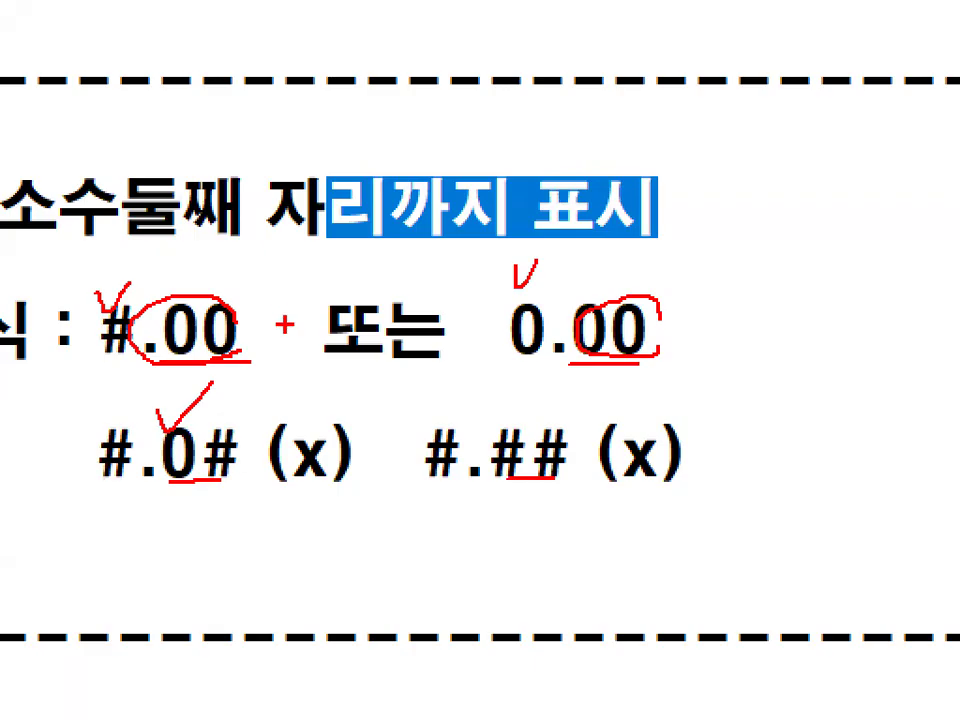
{"action": "mouse_move", "coordinate": [522, 466]}
{"action": "left_mouse_down"}
{"action": "mouse_move", "coordinate": [498, 484]}
{"action": "mouse_move", "coordinate": [575, 478]}
{"action": "left_mouse_up"}
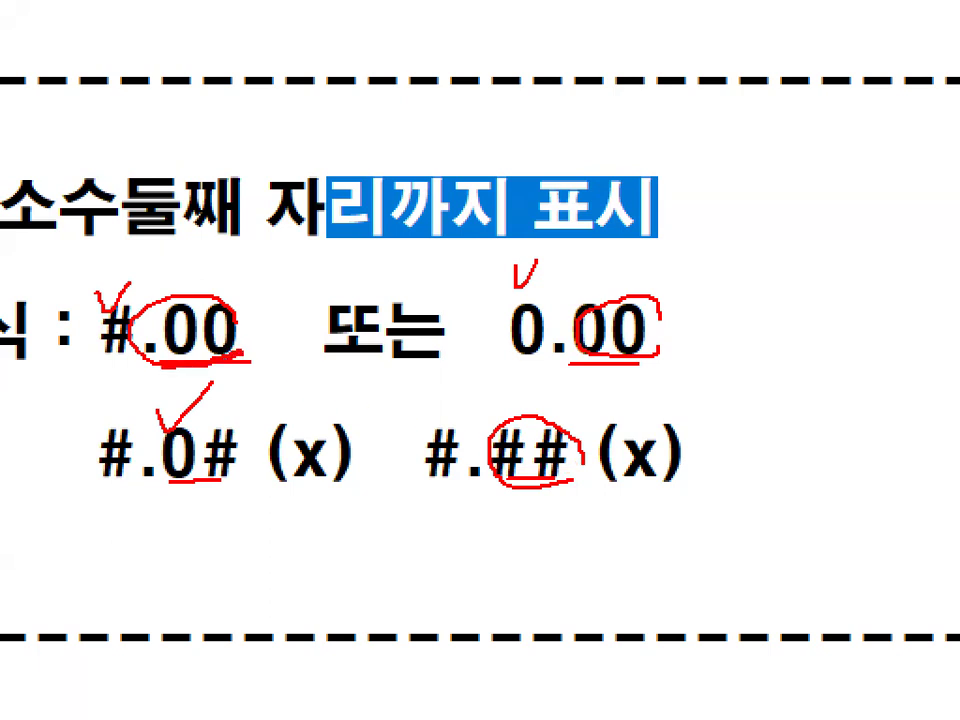
{"action": "mouse_move", "coordinate": [648, 352]}
{"action": "left_mouse_down"}
{"action": "mouse_move", "coordinate": [546, 362]}
{"action": "mouse_move", "coordinate": [656, 306]}
{"action": "left_mouse_up"}
{"action": "left_click_drag", "start_coordinate": [132, 260], "coordinate": [90, 295]}
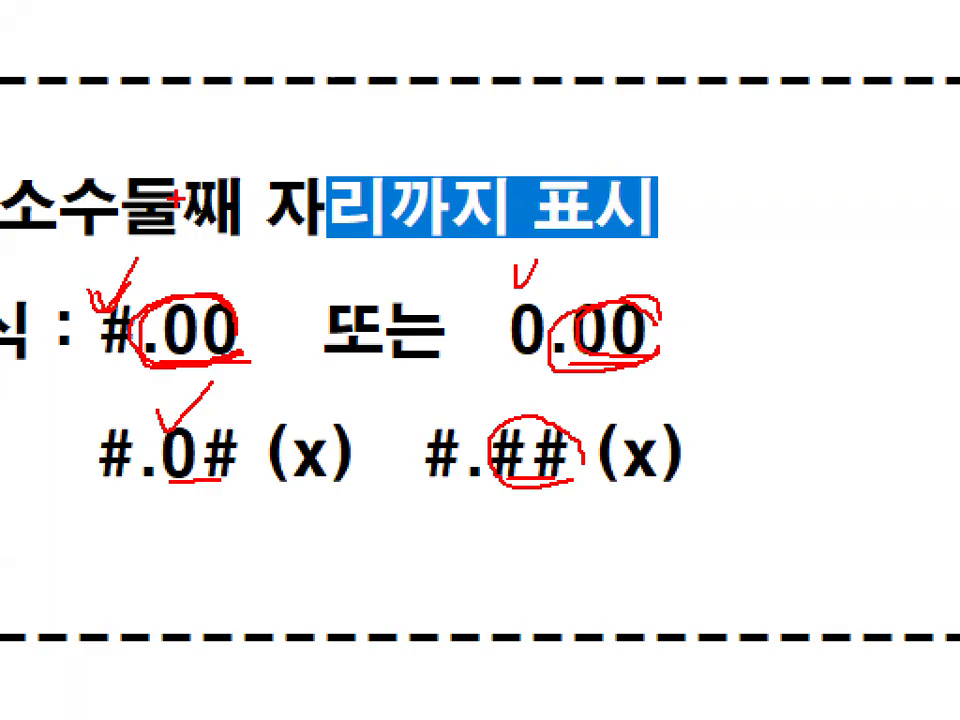
{"action": "left_click_drag", "start_coordinate": [516, 300], "coordinate": [641, 122]}
{"action": "left_click_drag", "start_coordinate": [259, 345], "coordinate": [388, 305]}
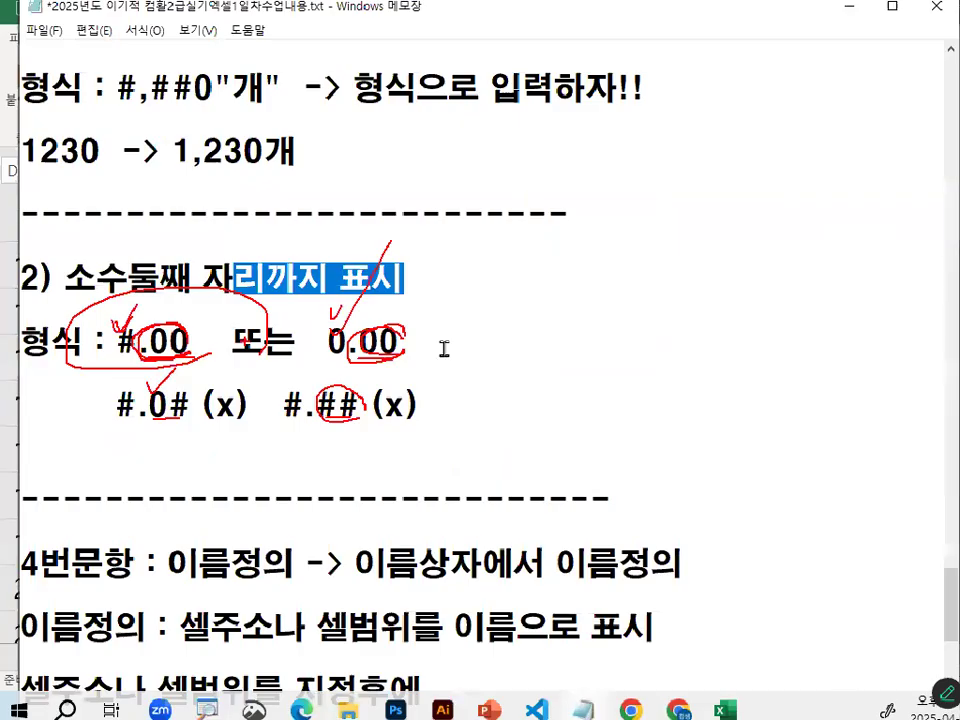
- Insert several blank lines below the two-decimal format codes in item 2) of the notes
{"action": "key", "text": "Escape"}
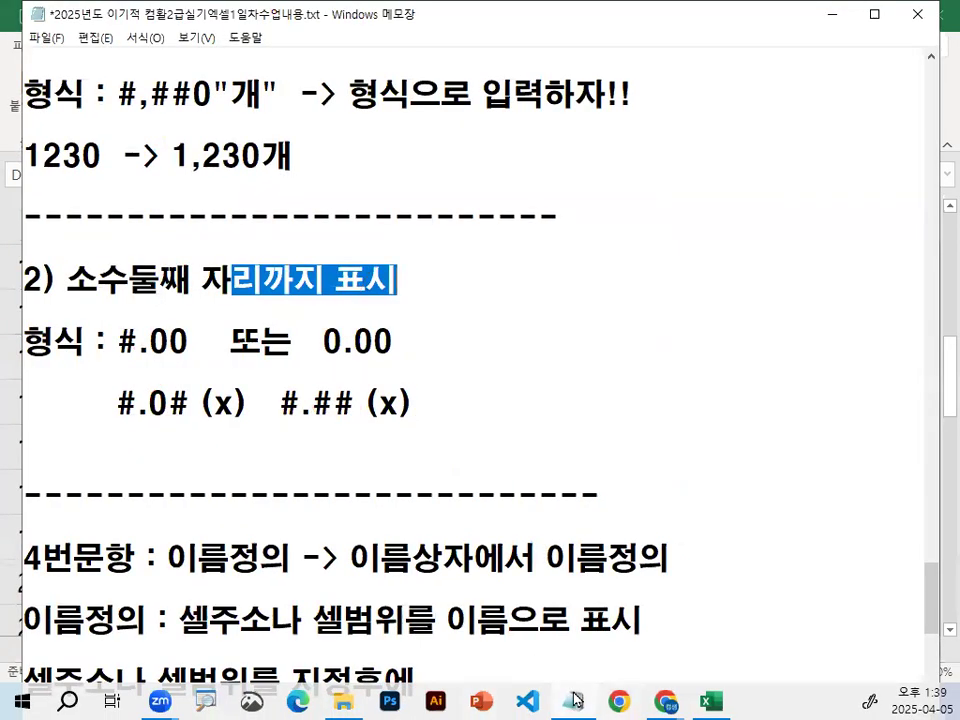
{"action": "left_click", "coordinate": [502, 226]}
{"action": "left_click", "coordinate": [474, 395]}
{"action": "key", "text": "Return"}
{"action": "key", "text": "Return"}
{"action": "key", "text": "Return"}
{"action": "key", "text": "Return"}
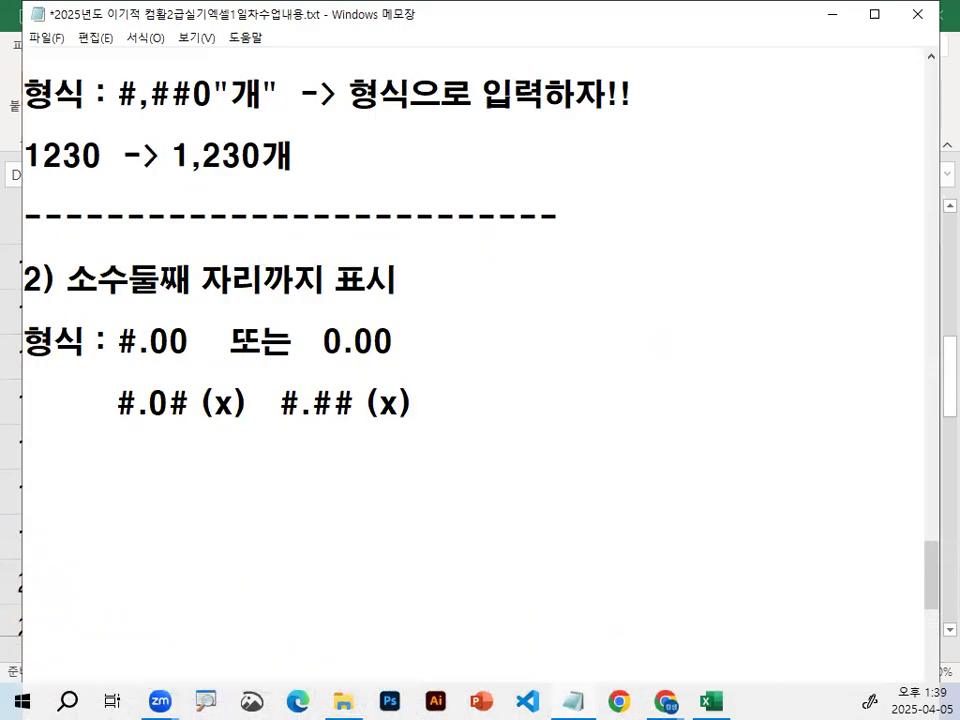
{"action": "scroll", "coordinate": [495, 349], "scroll_direction": "down", "scroll_amount": 1}
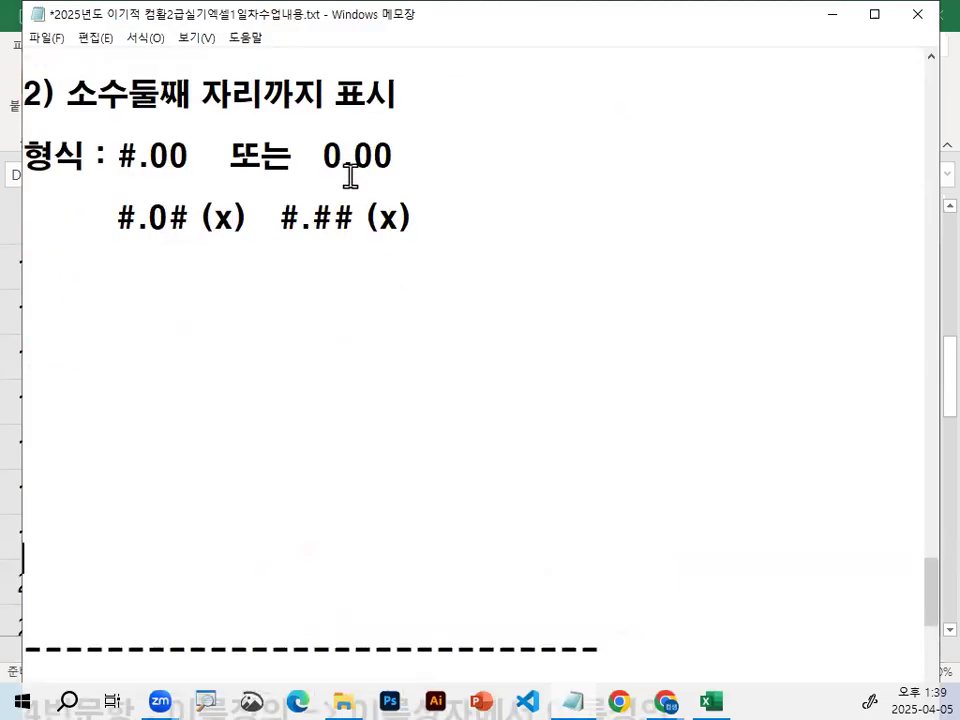
- Add the note "숫자는 무조건 -> 0 으로 하자" below the format codes
{"action": "key", "text": "Up"}
{"action": "key", "text": "Up"}
{"action": "key", "text": "Up"}
{"action": "type", "text": "tntw"}
{"action": "key", "text": "BackSpace"}
{"action": "key", "text": "BackSpace"}
{"action": "key", "text": "BackSpace"}
{"action": "key", "text": "BackSpace"}
{"action": "key", "text": "Hangul"}
{"action": "type", "text": "ㅅㅜㅅㅈㅏ"}
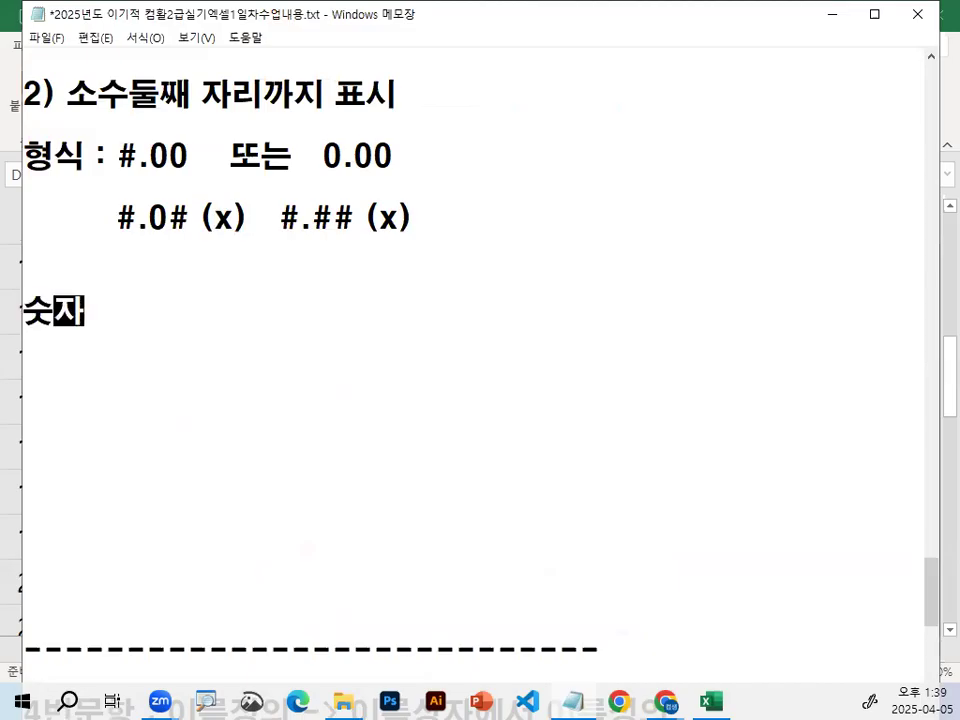
{"action": "type", "text": "ㄴㅡㄴ ㅁㅜㅈㅗㄱㅓㄴ  ->"}
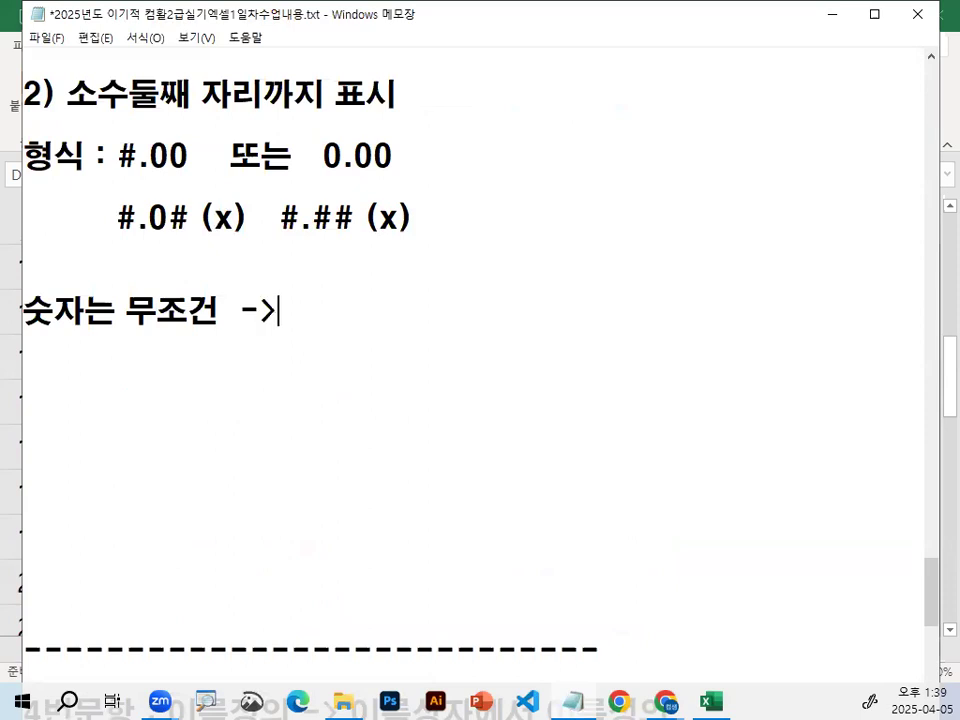
{"action": "type", "text": "  0 ㅇㅡㄹㅗ ㅎㅏㅈㅏ"}
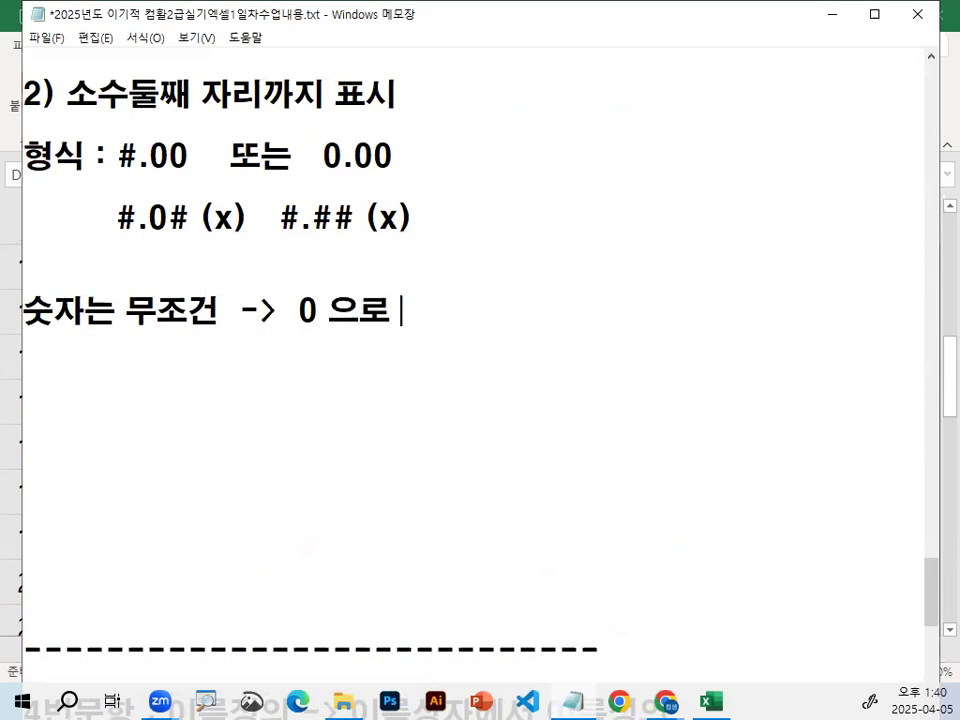
- Add the example codes 0.0 and 0.00 on separate lines under the new note
{"action": "key", "text": "Return"}
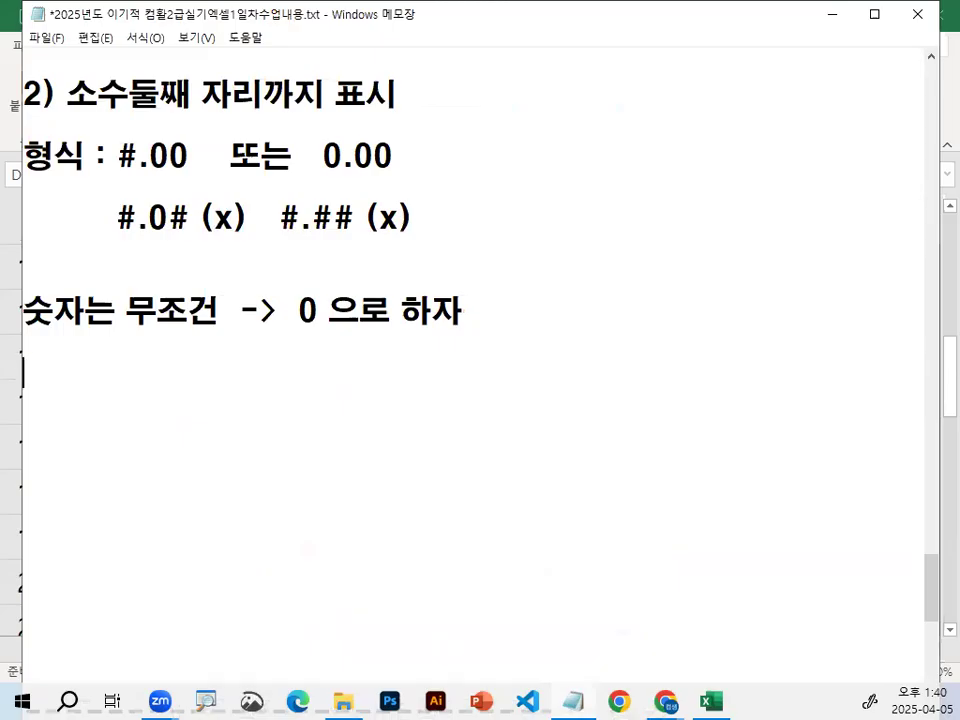
{"action": "type", "text": "0.0"}
{"action": "key", "text": "Return"}
{"action": "type", "text": "0.00"}
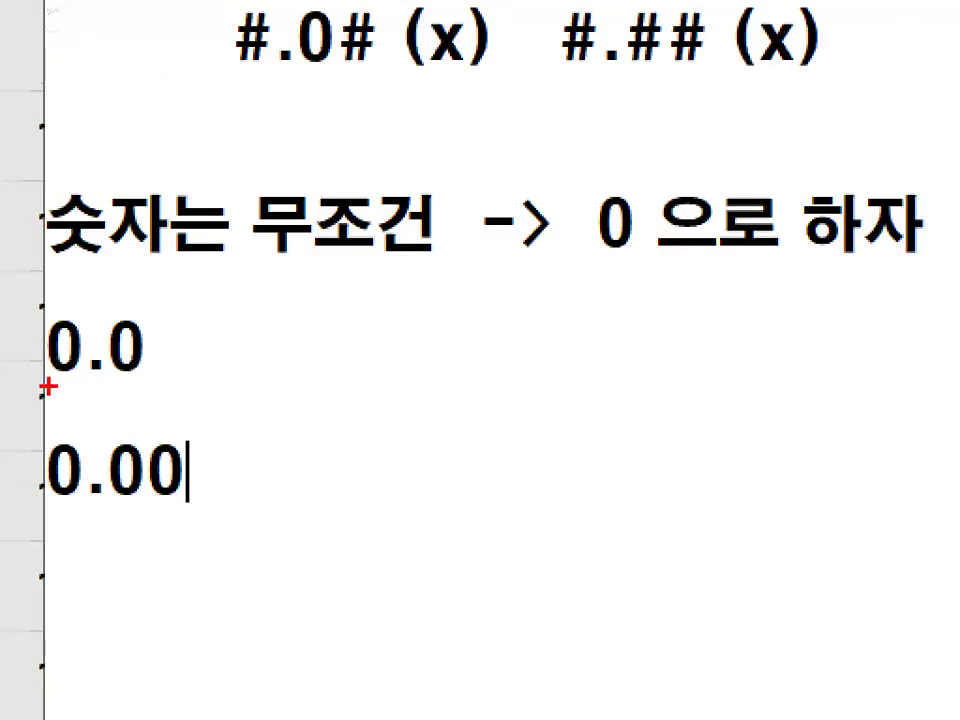
- Examine the example 0.0 and compare the format codes #.00 and 0.00 in item 2) of the notes
{"action": "left_click_drag", "start_coordinate": [48, 386], "coordinate": [92, 368]}
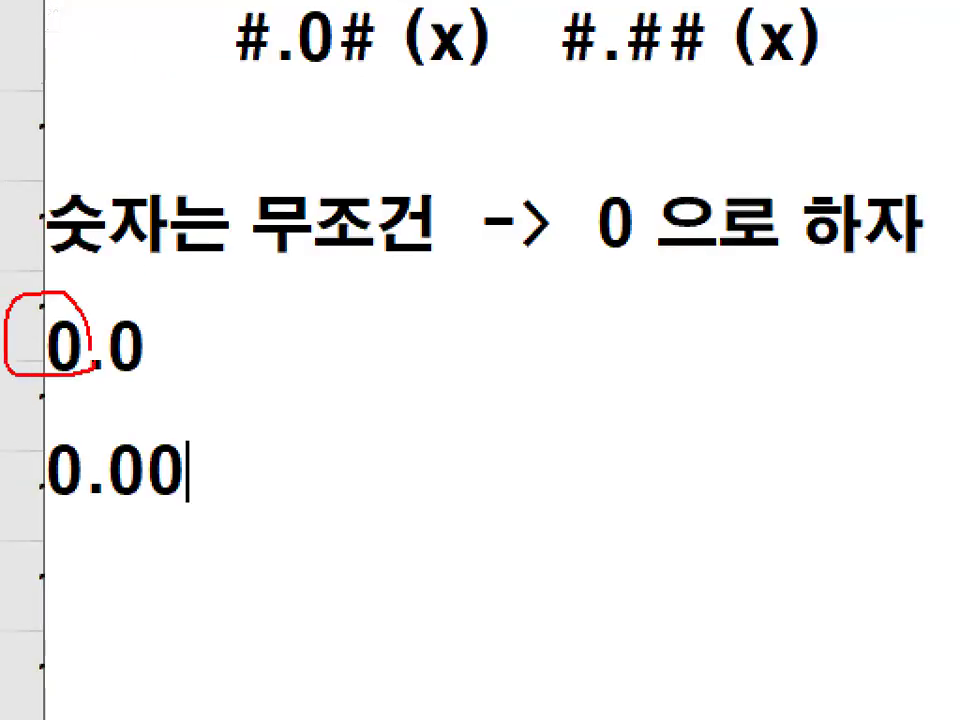
{"action": "left_click", "coordinate": [118, 156]}
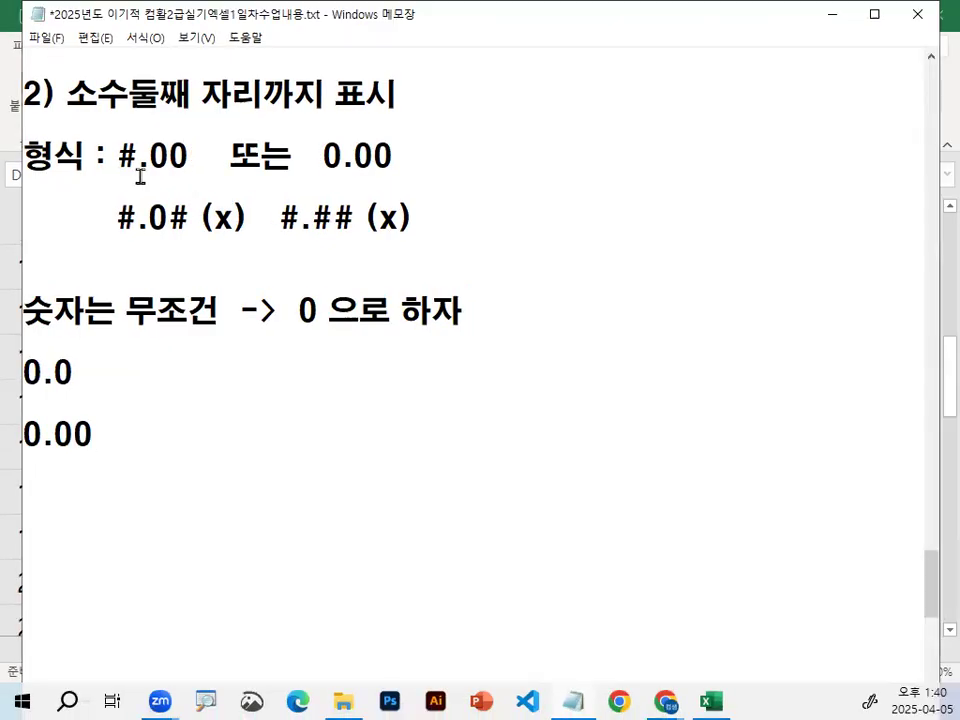
{"action": "left_click_drag", "start_coordinate": [118, 156], "coordinate": [182, 153]}
{"action": "double_click", "coordinate": [382, 155]}
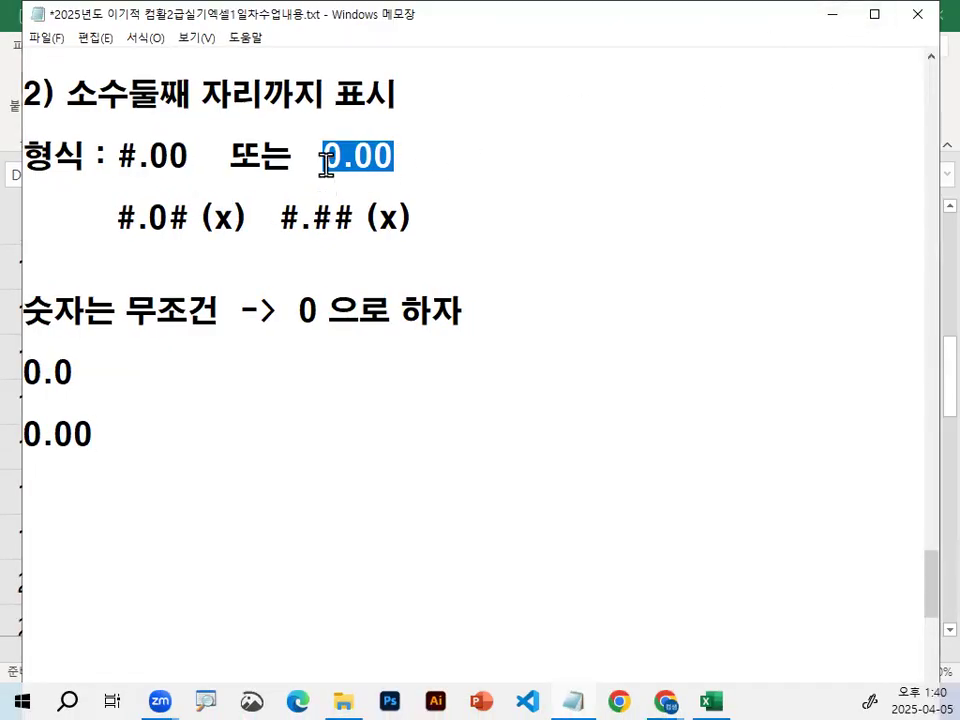
- Return to Excel and apply the custom number format 0.00 to the store averages in D14:H14
{"action": "left_click", "coordinate": [829, 16]}
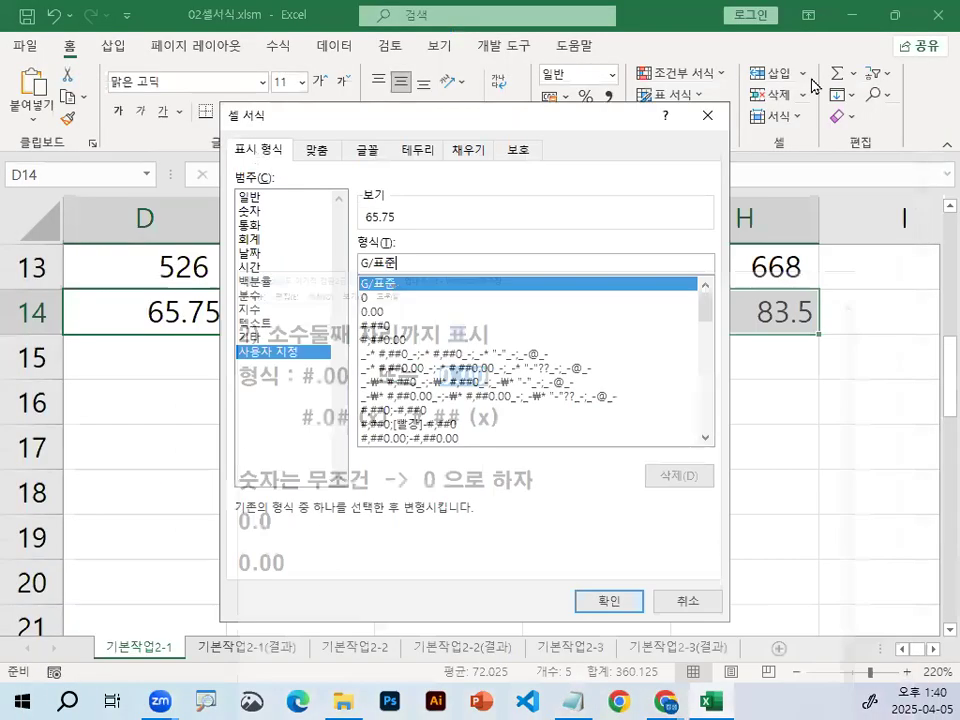
{"action": "double_click", "coordinate": [366, 261]}
{"action": "left_click_drag", "start_coordinate": [362, 270], "coordinate": [416, 262]}
{"action": "type", "text": "0.00"}
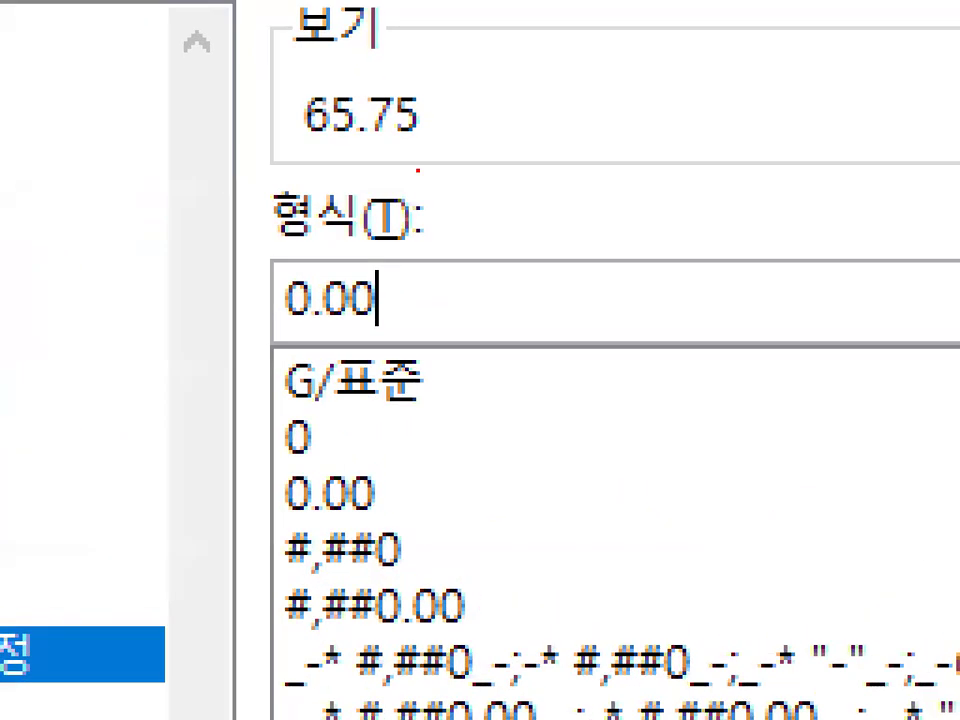
{"action": "mouse_move", "coordinate": [435, 117]}
{"action": "left_mouse_down"}
{"action": "mouse_move", "coordinate": [377, 130]}
{"action": "mouse_move", "coordinate": [364, 79]}
{"action": "mouse_move", "coordinate": [432, 118]}
{"action": "left_mouse_up"}
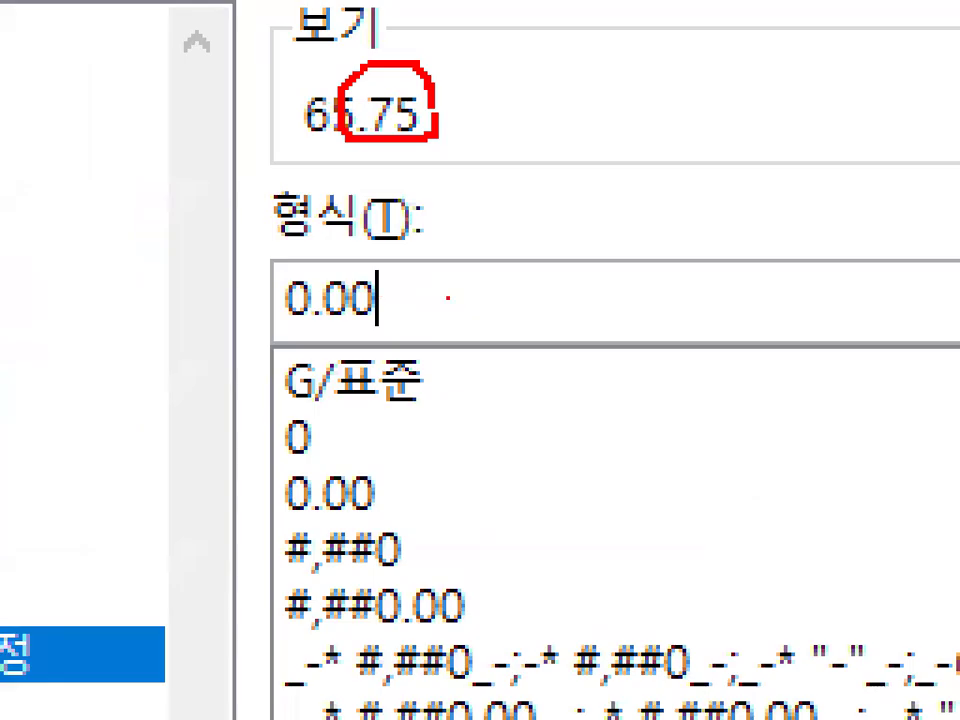
{"action": "mouse_move", "coordinate": [631, 107]}
{"action": "left_mouse_down"}
{"action": "mouse_move", "coordinate": [642, 168]}
{"action": "mouse_move", "coordinate": [632, 106]}
{"action": "left_mouse_up"}
{"action": "mouse_move", "coordinate": [735, 92]}
{"action": "left_mouse_down"}
{"action": "mouse_move", "coordinate": [793, 86]}
{"action": "mouse_move", "coordinate": [737, 90]}
{"action": "left_mouse_up"}
{"action": "key", "text": "Escape"}
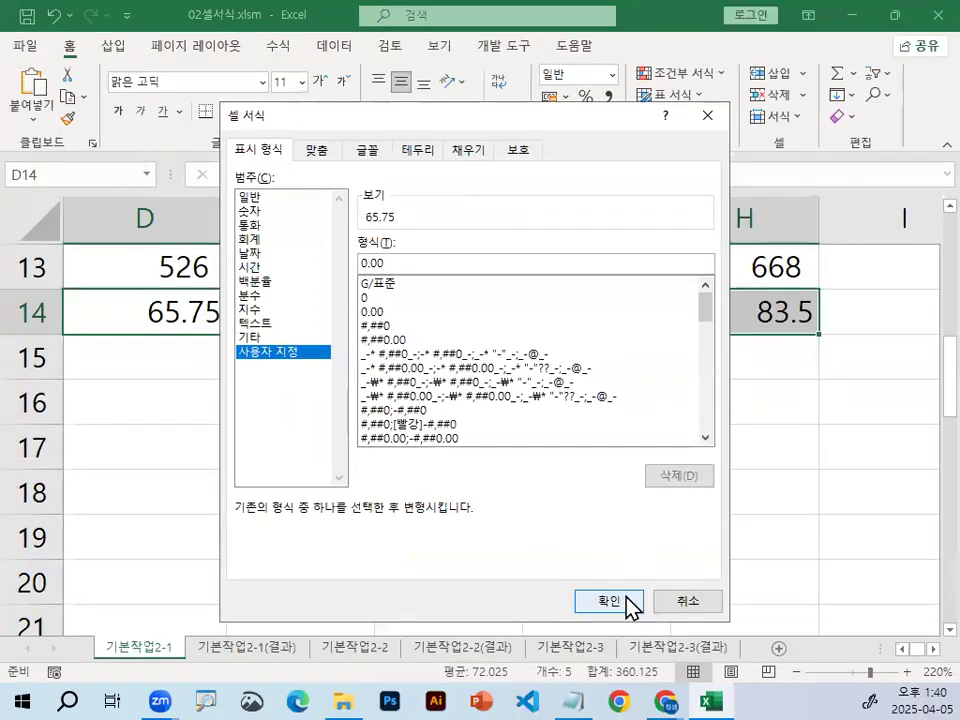
{"action": "left_click", "coordinate": [630, 605]}
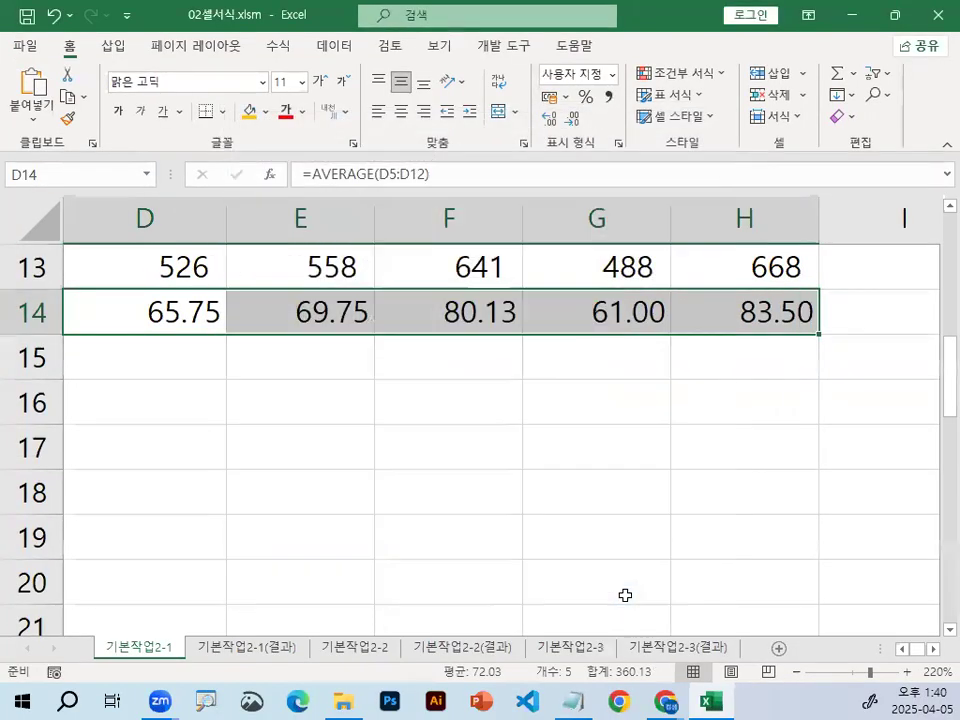
- Examine the formatted store averages in row 14, especially G14 and D14
{"action": "left_click", "coordinate": [662, 338]}
{"action": "mouse_move", "coordinate": [673, 313]}
{"action": "left_mouse_down"}
{"action": "mouse_move", "coordinate": [489, 322]}
{"action": "mouse_move", "coordinate": [730, 325]}
{"action": "left_mouse_up"}
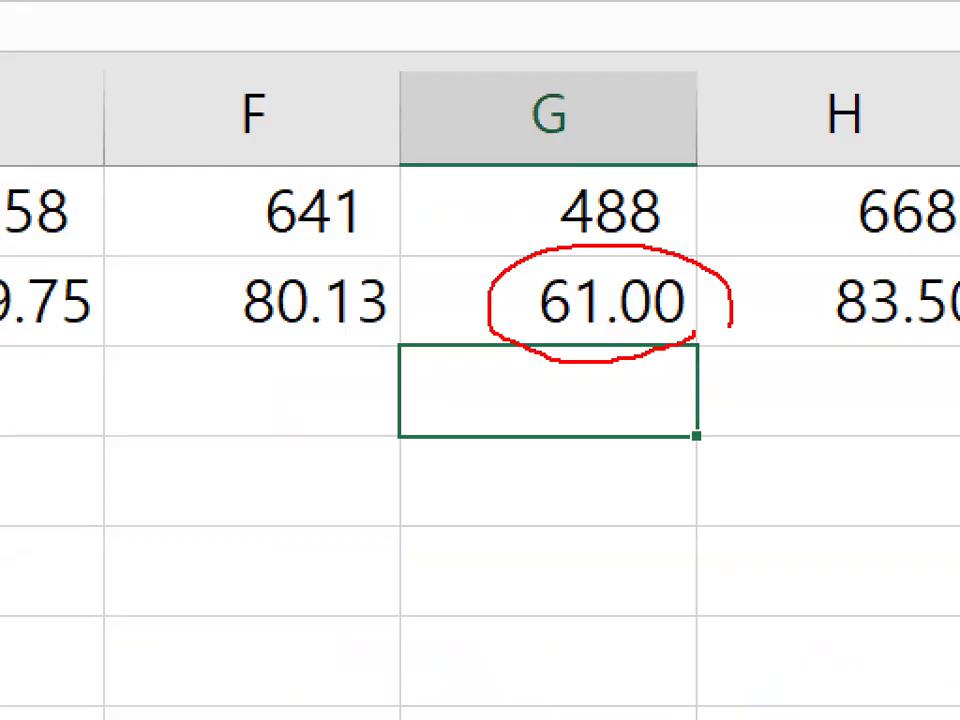
{"action": "left_click_drag", "start_coordinate": [645, 262], "coordinate": [727, 130]}
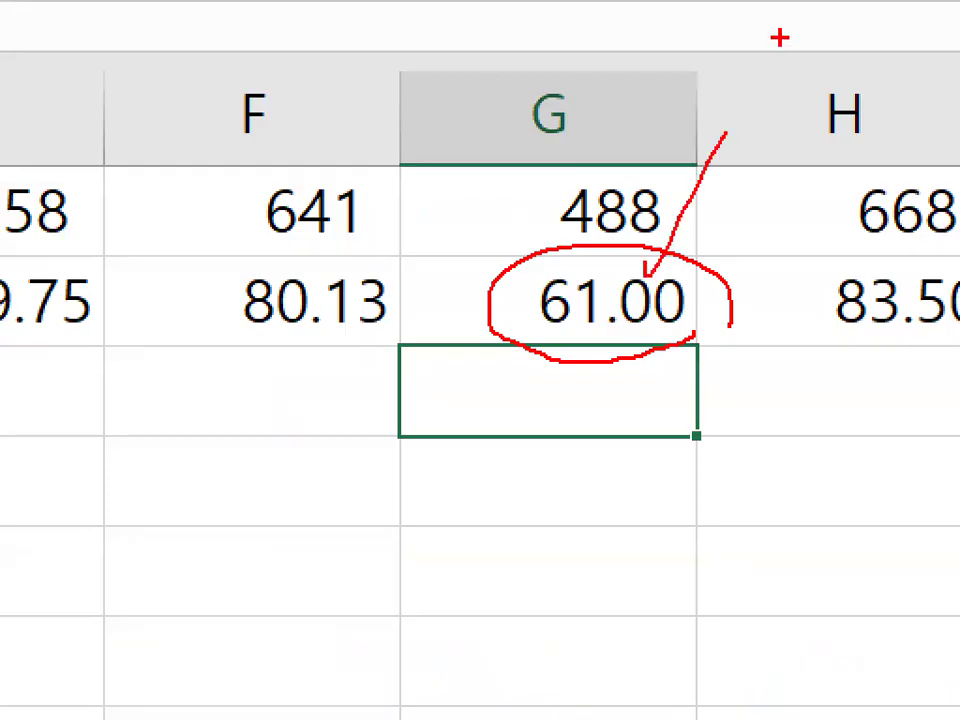
{"action": "key", "text": "Escape"}
{"action": "left_click", "coordinate": [204, 342]}
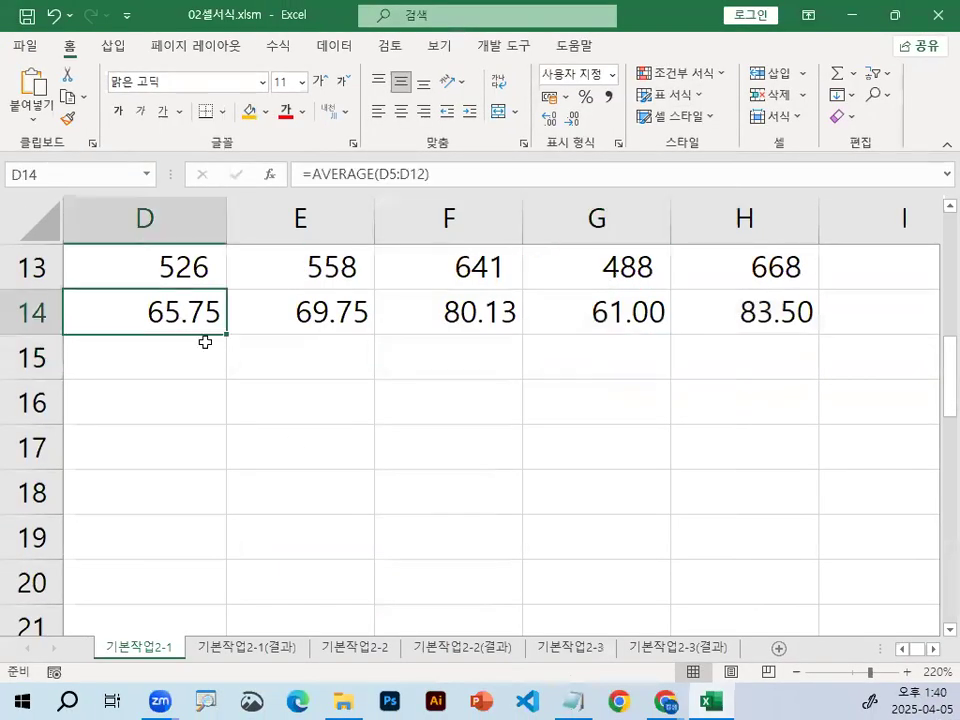
- Switch to the Notepad notes, recheck the decimal format codes and remove the surplus blank lines below 0.00
{"action": "left_click", "coordinate": [586, 699]}
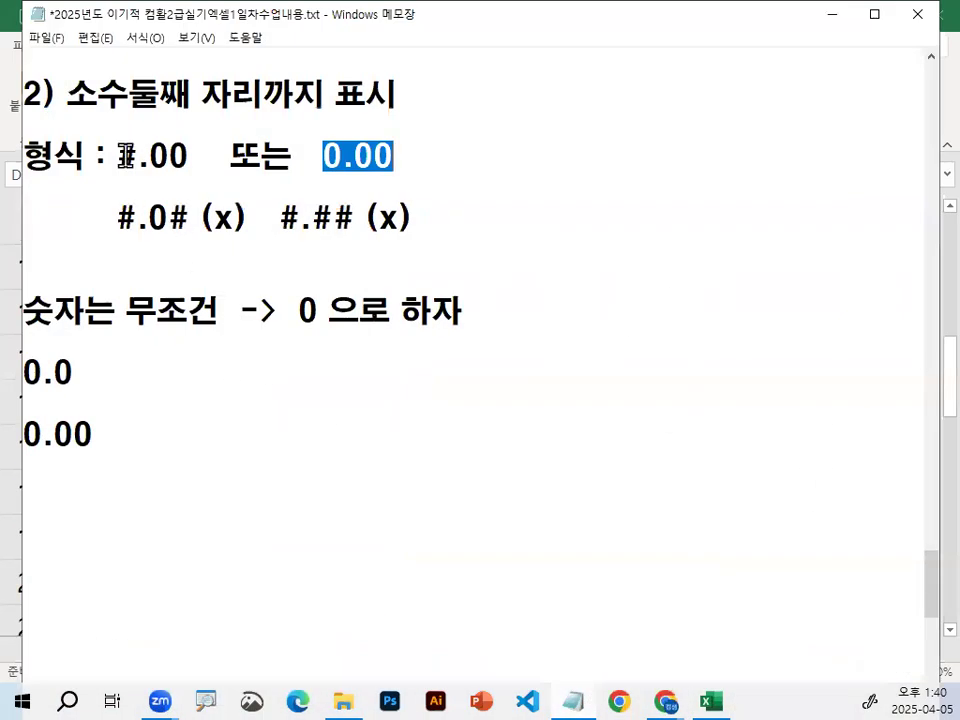
{"action": "left_click_drag", "start_coordinate": [118, 155], "coordinate": [199, 155]}
{"action": "left_click_drag", "start_coordinate": [321, 158], "coordinate": [418, 155]}
{"action": "left_click_drag", "start_coordinate": [298, 312], "coordinate": [351, 316]}
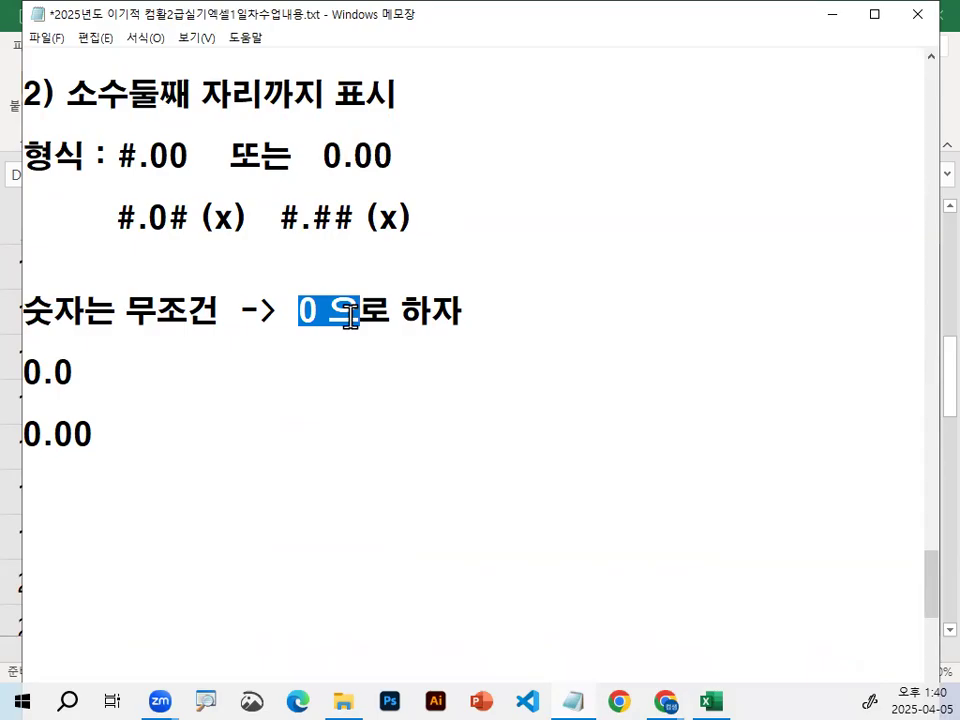
{"action": "left_click", "coordinate": [188, 501]}
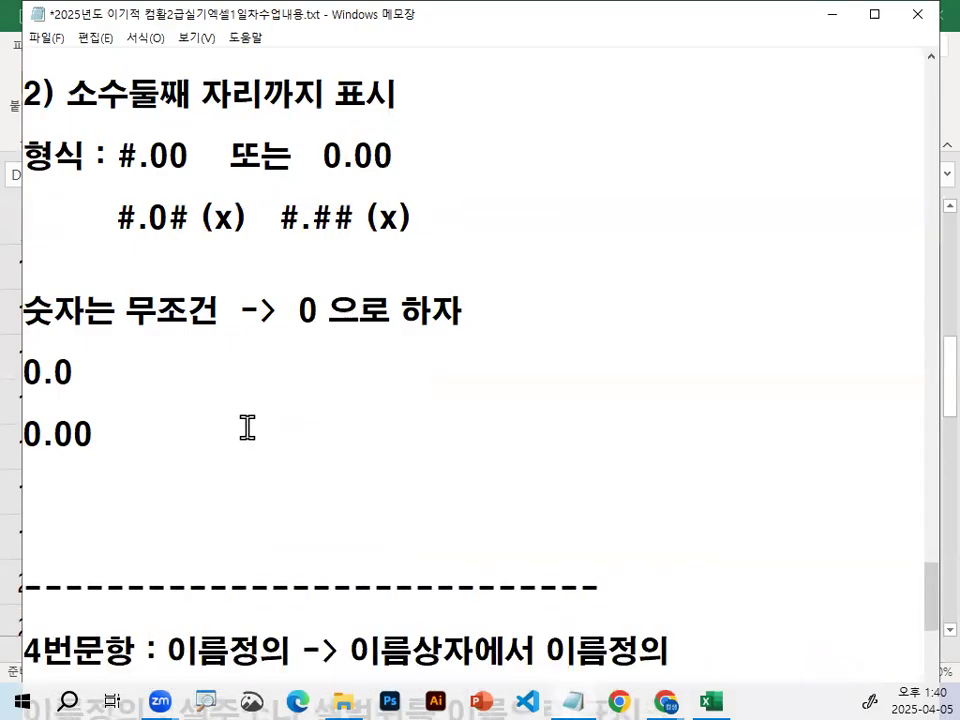
{"action": "scroll", "coordinate": [363, 322], "scroll_direction": "up", "scroll_amount": 1}
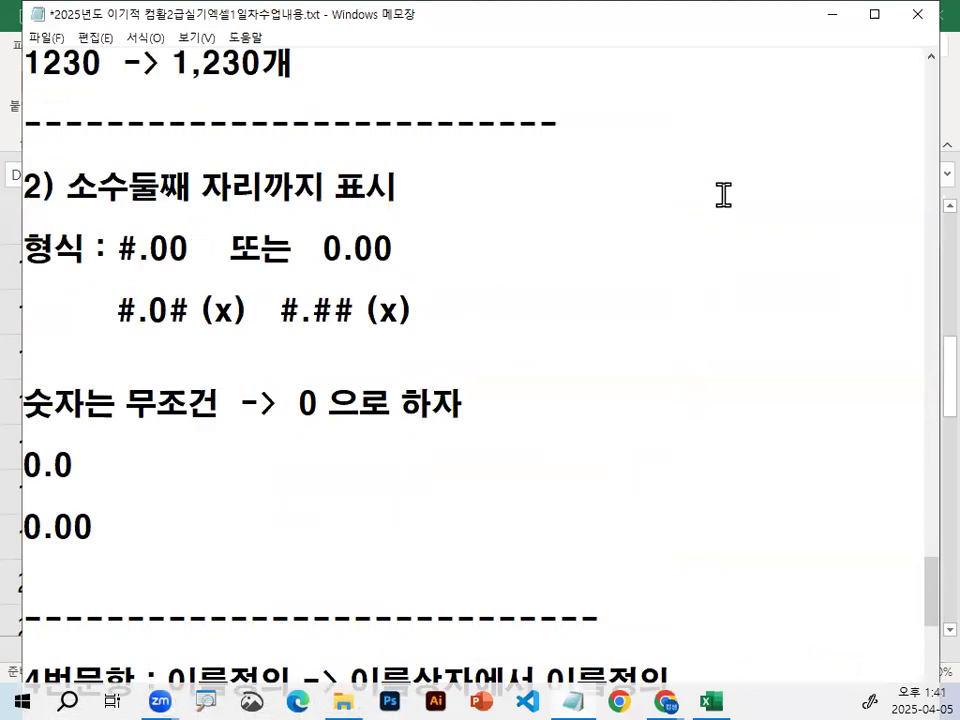
- Review the complete item 2) notes on two-decimal number formats
{"action": "left_click", "coordinate": [626, 85]}
{"action": "mouse_move", "coordinate": [583, 28]}
{"action": "left_mouse_down"}
{"action": "mouse_move", "coordinate": [615, 45]}
{"action": "mouse_move", "coordinate": [618, 540]}
{"action": "left_mouse_up"}
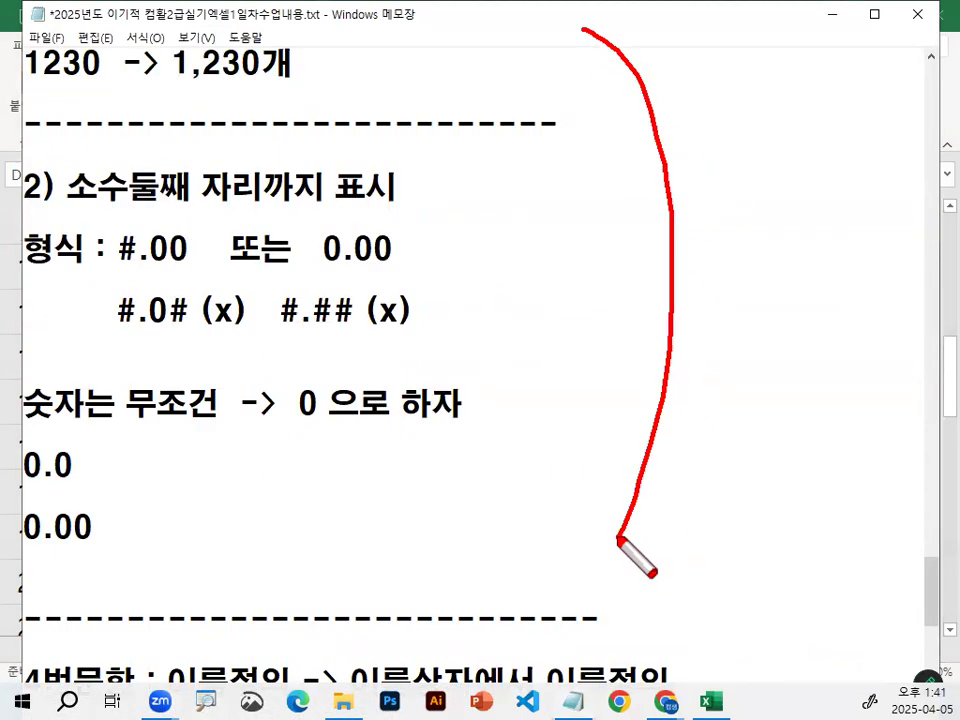
{"action": "left_click_drag", "start_coordinate": [523, 339], "coordinate": [561, 274]}
{"action": "key", "text": "Escape"}
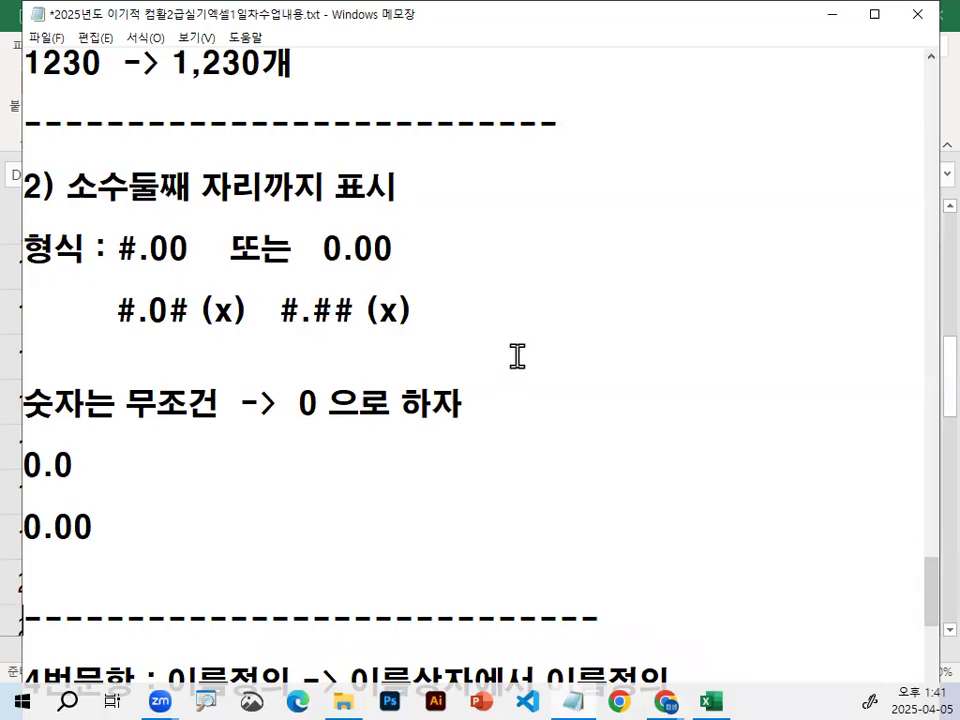
- Return to the Excel sheet 기본작업2-1 and select the whole sales table B3:I14
{"action": "left_click", "coordinate": [832, 16]}
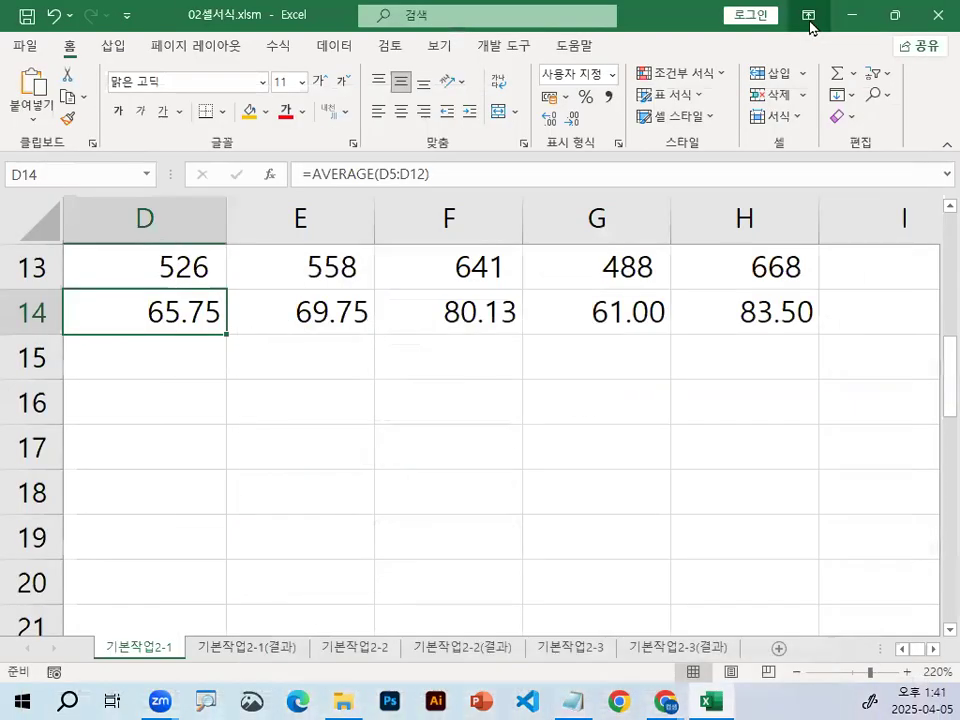
{"action": "scroll", "coordinate": [252, 481], "scroll_direction": "up", "scroll_amount": 2}
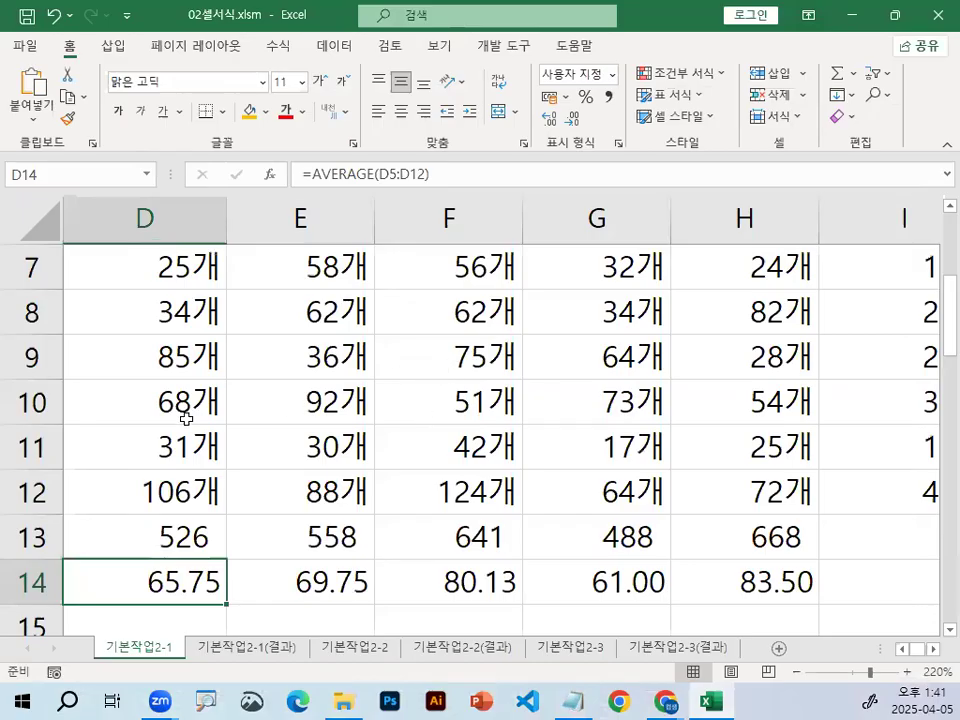
{"action": "scroll", "coordinate": [129, 478], "scroll_direction": "up", "scroll_amount": 2}
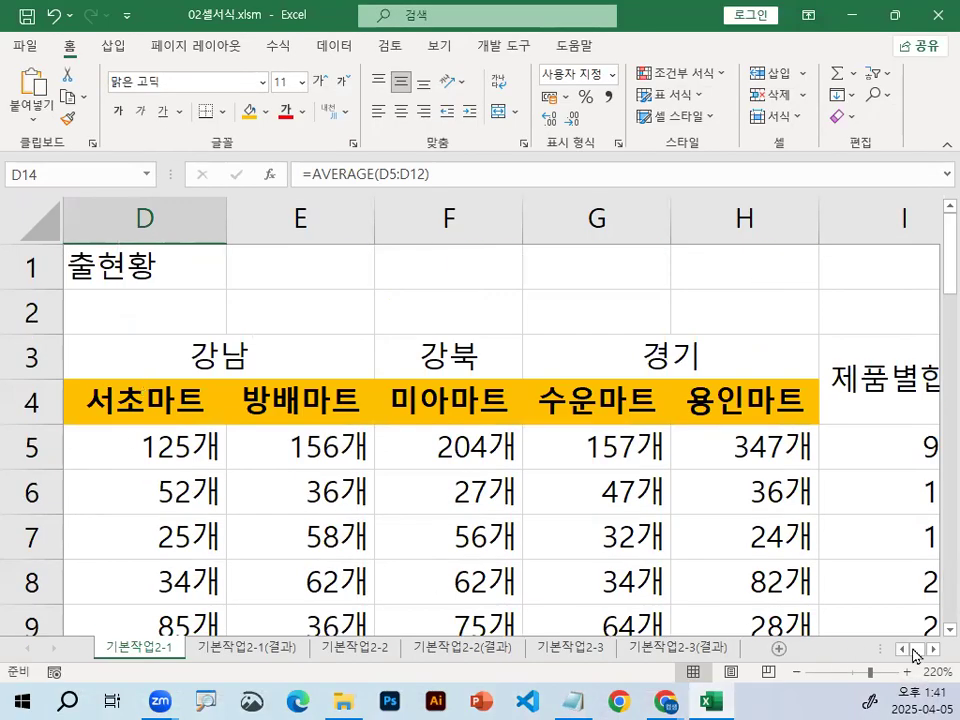
{"action": "left_click", "coordinate": [904, 649]}
{"action": "left_click", "coordinate": [904, 649]}
{"action": "left_click", "coordinate": [904, 649]}
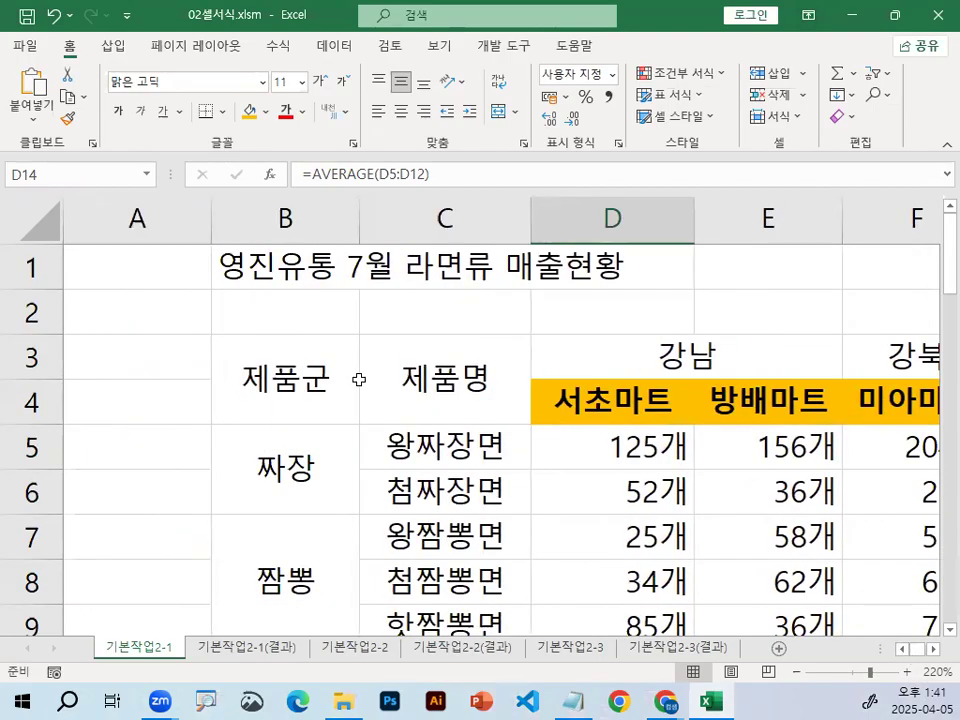
{"action": "left_click", "coordinate": [272, 357]}
{"action": "left_click_drag", "start_coordinate": [272, 357], "coordinate": [604, 531]}
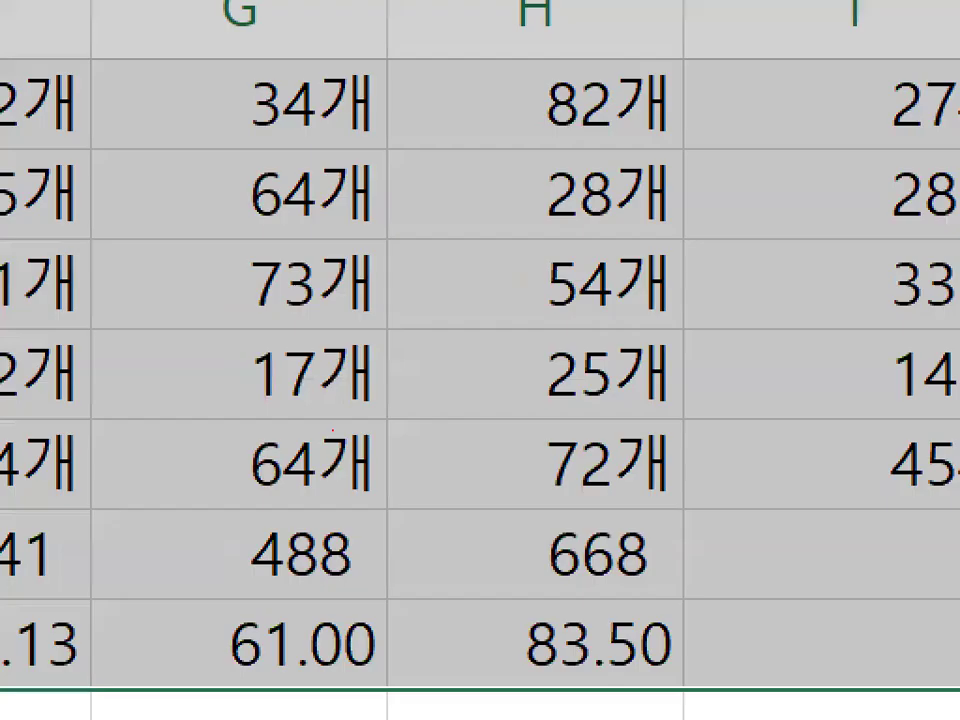
{"action": "mouse_move", "coordinate": [615, 437]}
{"action": "left_mouse_down"}
{"action": "mouse_move", "coordinate": [615, 477]}
{"action": "mouse_move", "coordinate": [250, 403]}
{"action": "left_mouse_up"}
{"action": "left_click_drag", "start_coordinate": [170, 378], "coordinate": [804, 433]}
{"action": "key", "text": "Escape"}
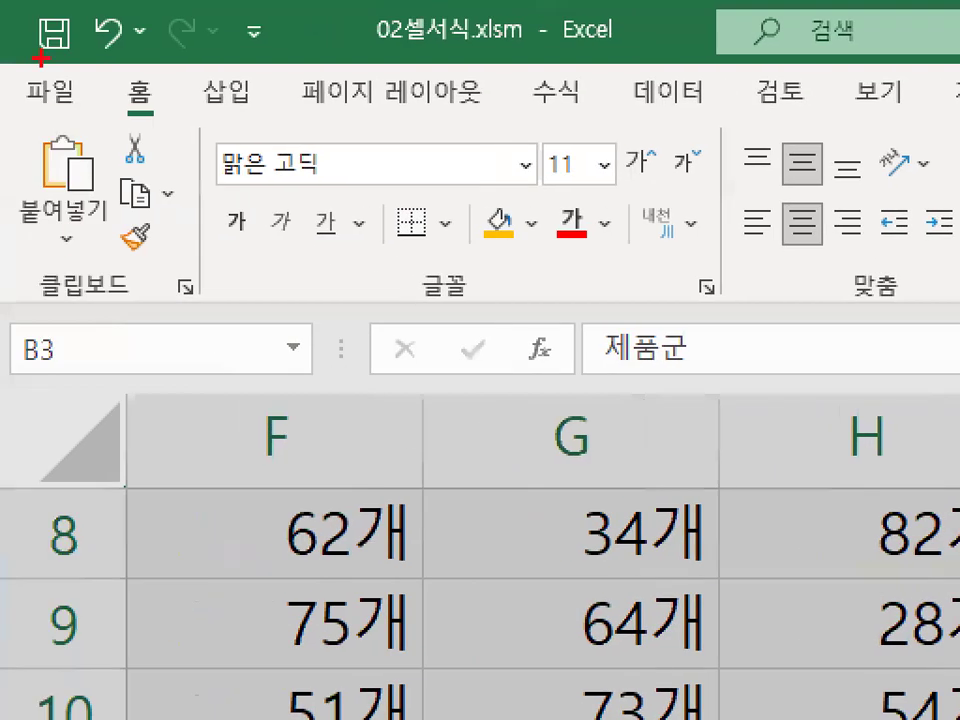
- Open the border choices for the selected table B3:I14 and examine the all-borders (모든 테두리) option
{"action": "mouse_move", "coordinate": [154, 92]}
{"action": "left_mouse_down"}
{"action": "mouse_move", "coordinate": [130, 121]}
{"action": "mouse_move", "coordinate": [175, 85]}
{"action": "mouse_move", "coordinate": [168, 108]}
{"action": "left_mouse_up"}
{"action": "mouse_move", "coordinate": [495, 291]}
{"action": "left_mouse_down"}
{"action": "mouse_move", "coordinate": [407, 294]}
{"action": "mouse_move", "coordinate": [458, 278]}
{"action": "left_mouse_up"}
{"action": "mouse_move", "coordinate": [455, 224]}
{"action": "left_mouse_down"}
{"action": "mouse_move", "coordinate": [392, 200]}
{"action": "mouse_move", "coordinate": [470, 215]}
{"action": "mouse_move", "coordinate": [520, 88]}
{"action": "left_mouse_up"}
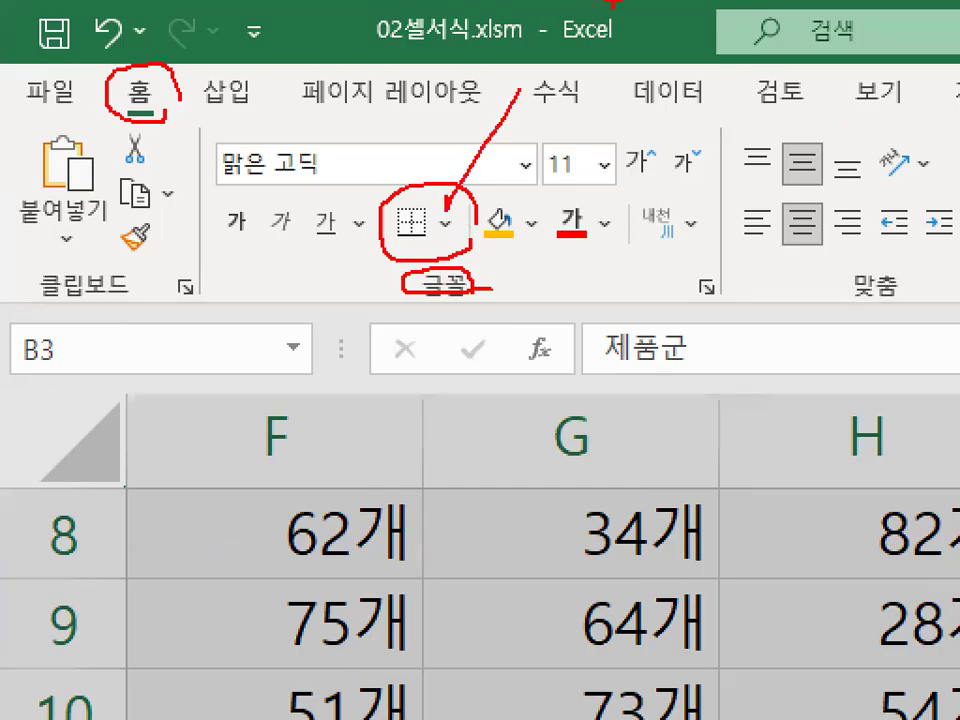
{"action": "key", "text": "Escape"}
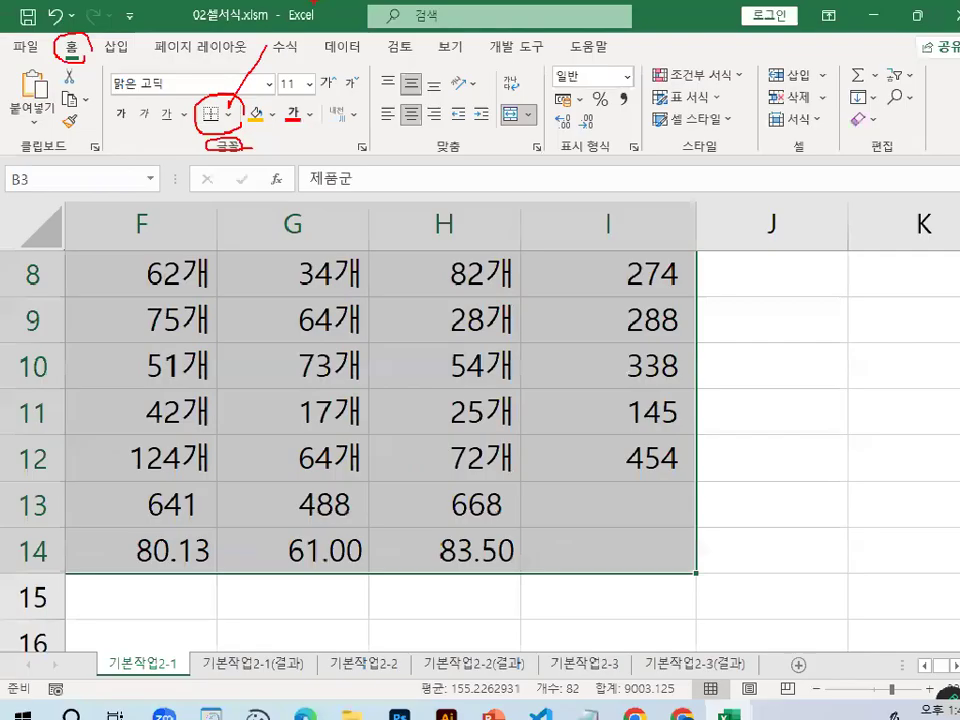
{"action": "left_click", "coordinate": [224, 112]}
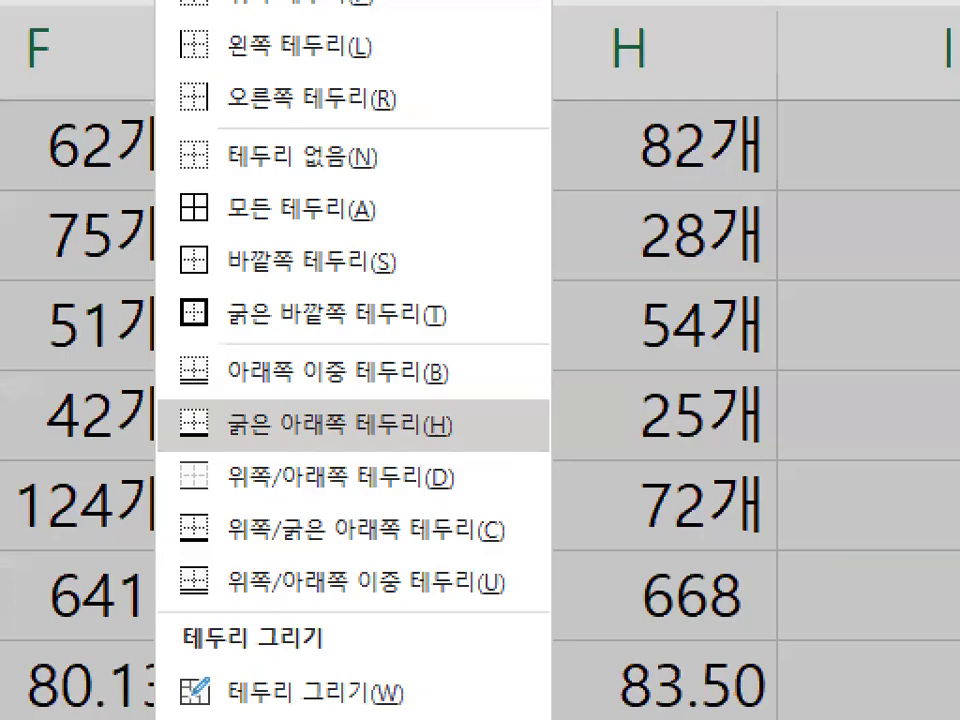
{"action": "left_click_drag", "start_coordinate": [174, 232], "coordinate": [357, 231]}
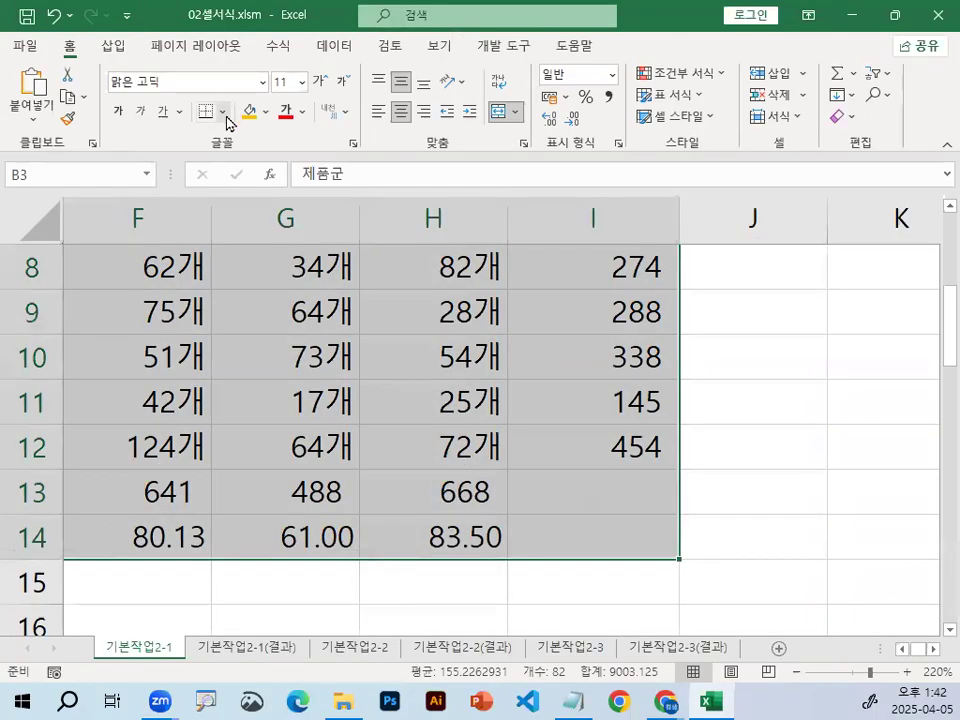
- Apply all borders (모든 테두리) and a thick outside border (굵은 바깥쪽 테두리) to the table B3:I14
{"action": "left_click", "coordinate": [222, 111]}
{"action": "left_click", "coordinate": [250, 296]}
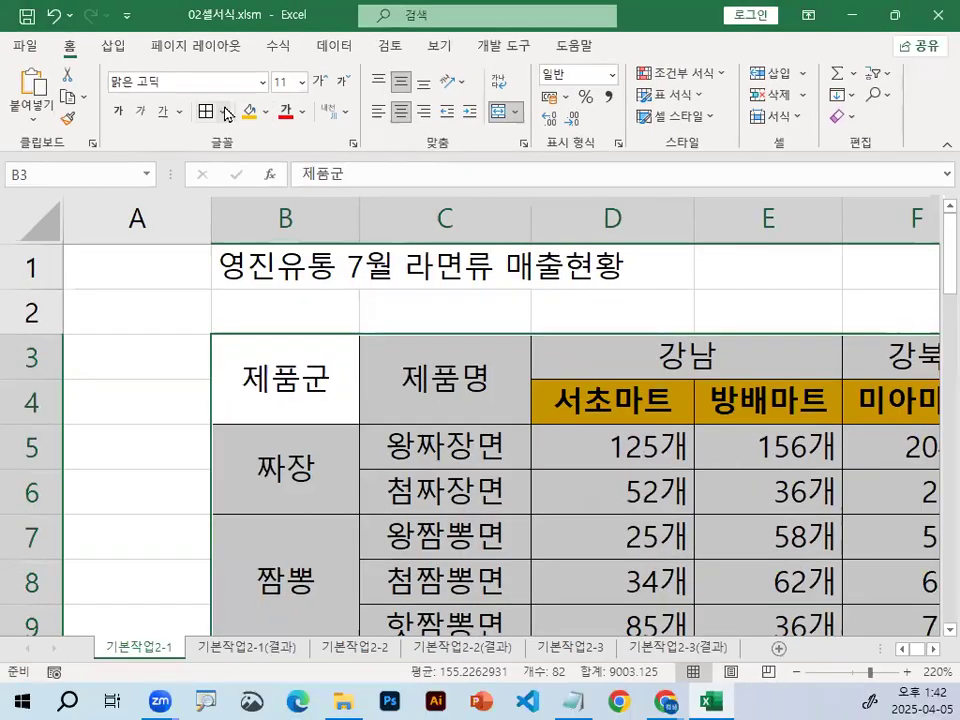
{"action": "left_click", "coordinate": [226, 112]}
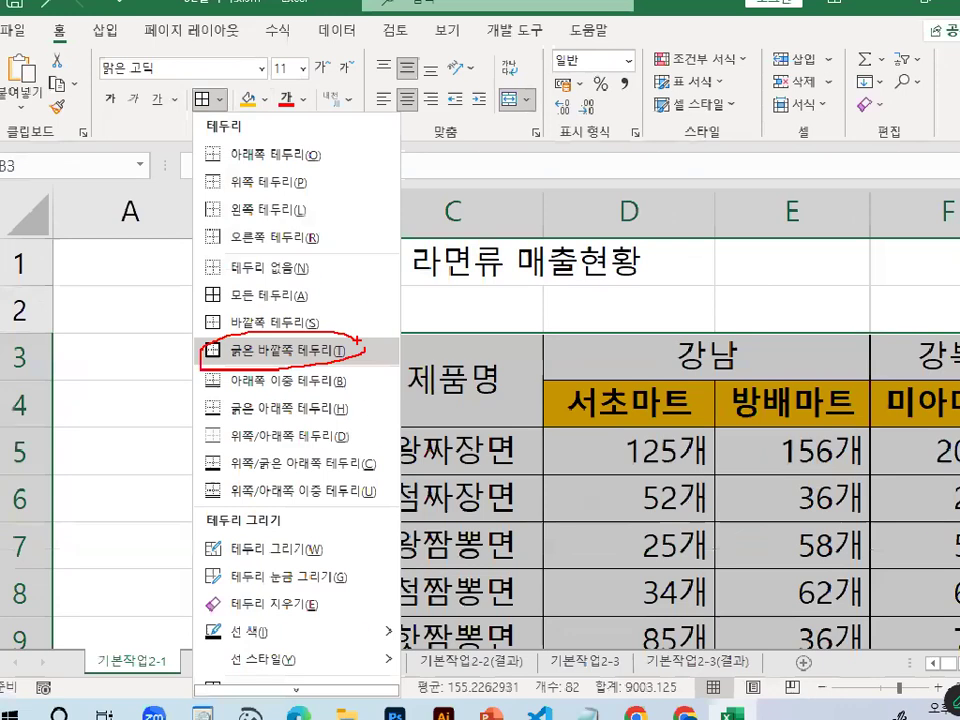
{"action": "left_click", "coordinate": [228, 114]}
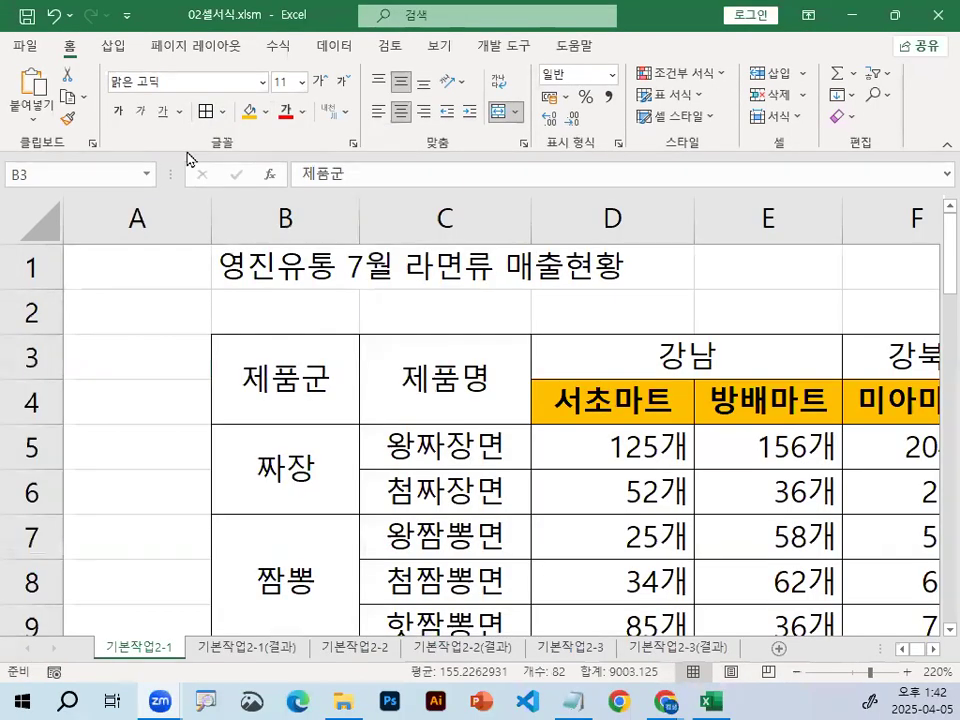
{"action": "left_click", "coordinate": [228, 114]}
{"action": "left_click", "coordinate": [293, 346]}
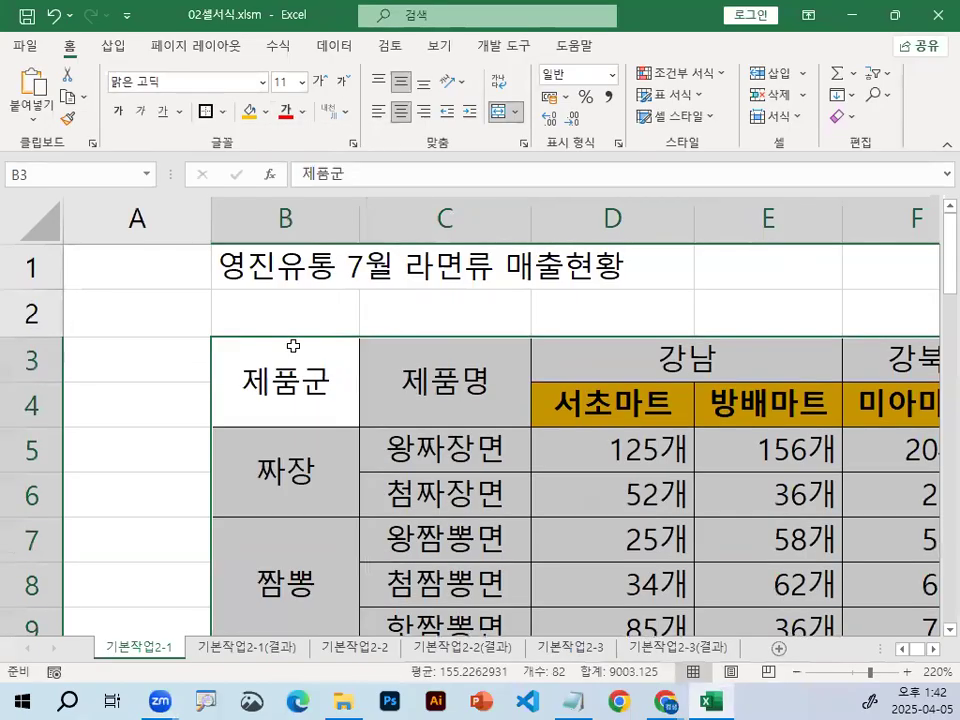
{"action": "left_click", "coordinate": [141, 399]}
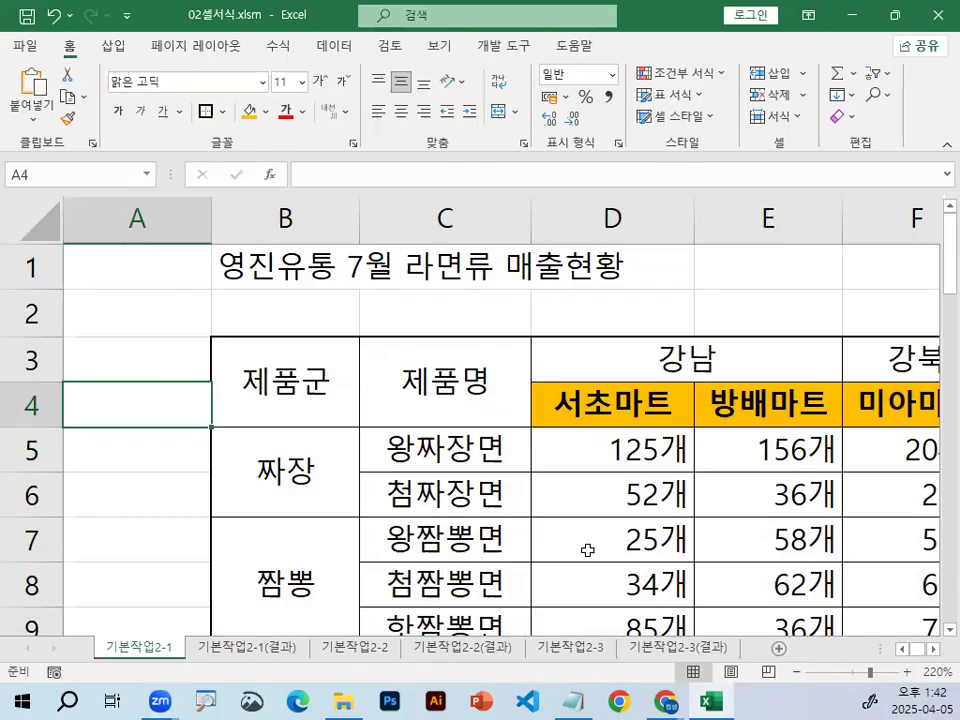
- Examine the two empty cells I13 and I14 at the end of the total and average rows
{"action": "scroll", "coordinate": [590, 550], "scroll_direction": "down", "scroll_amount": 3}
{"action": "scroll", "coordinate": [928, 650], "scroll_direction": "right", "scroll_amount": 5}
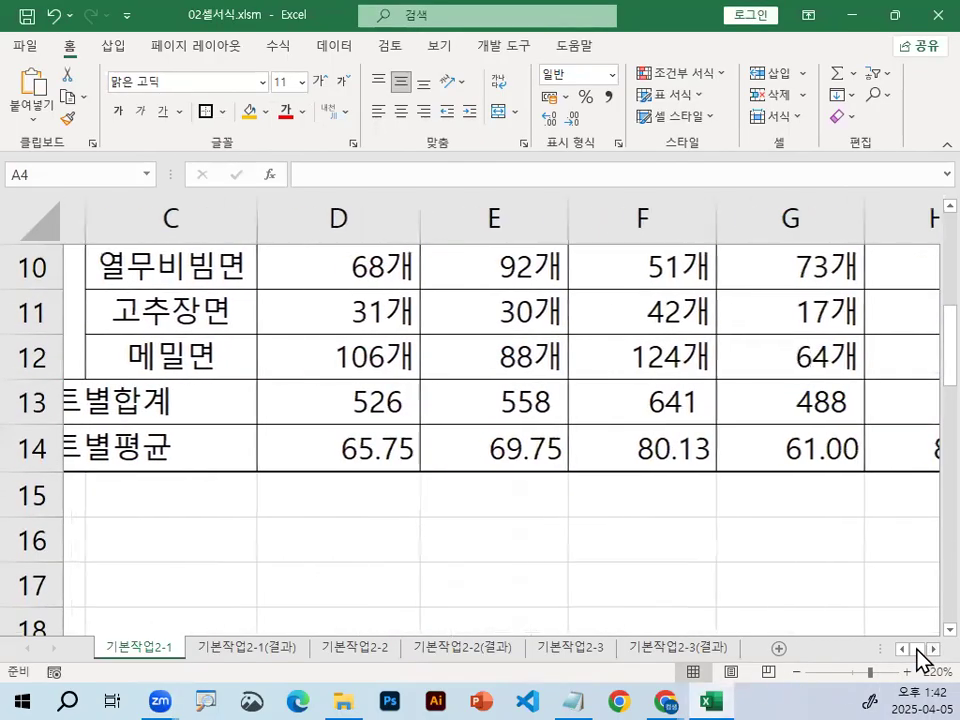
{"action": "left_click", "coordinate": [600, 357]}
{"action": "left_click", "coordinate": [603, 400]}
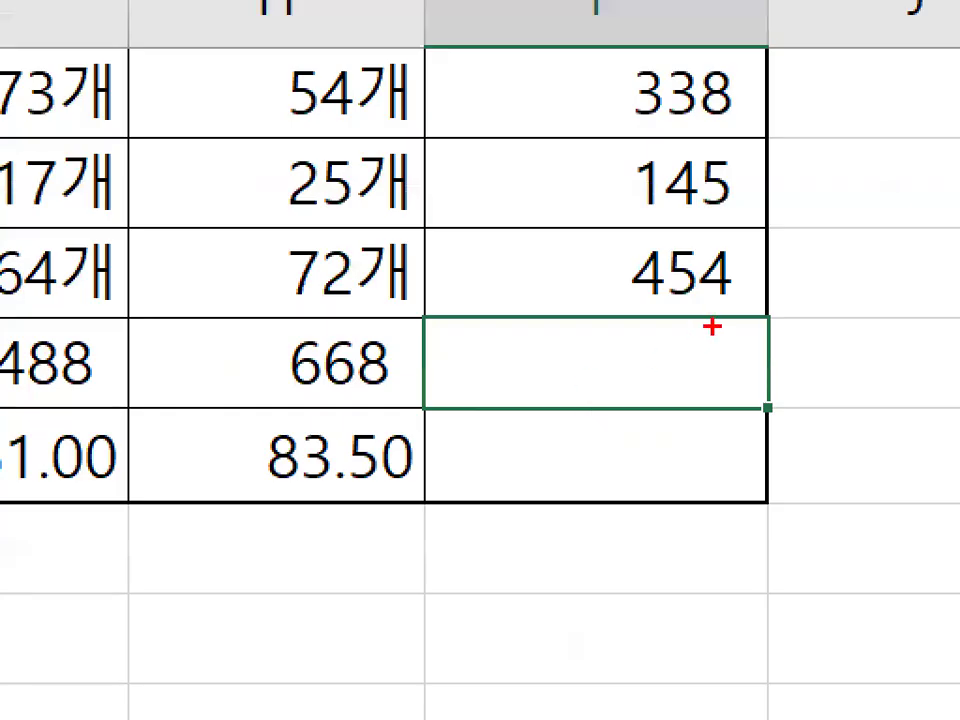
{"action": "left_click_drag", "start_coordinate": [532, 415], "coordinate": [651, 383]}
{"action": "left_click_drag", "start_coordinate": [474, 334], "coordinate": [758, 394]}
{"action": "left_click_drag", "start_coordinate": [709, 427], "coordinate": [482, 497]}
{"action": "left_click_drag", "start_coordinate": [478, 440], "coordinate": [737, 503]}
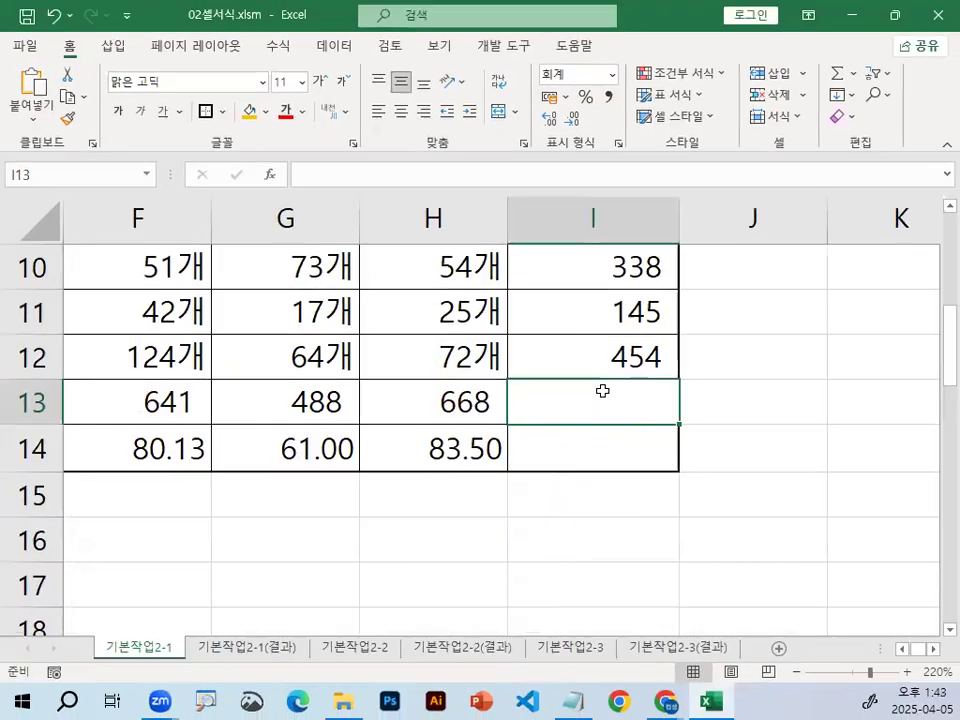
- Select the empty cells I13:I14 and open the border (테두리) settings of their cell format
{"action": "mouse_move", "coordinate": [613, 338]}
{"action": "left_mouse_down"}
{"action": "mouse_move", "coordinate": [635, 466]}
{"action": "mouse_move", "coordinate": [532, 400]}
{"action": "mouse_move", "coordinate": [681, 457]}
{"action": "left_mouse_up"}
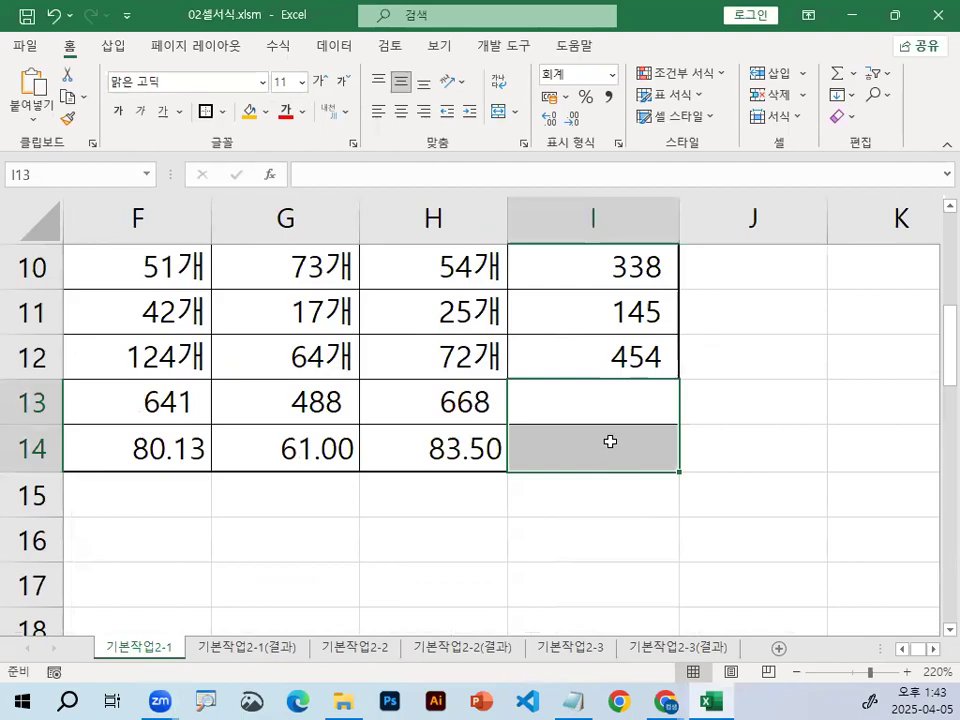
{"action": "left_click", "coordinate": [222, 112]}
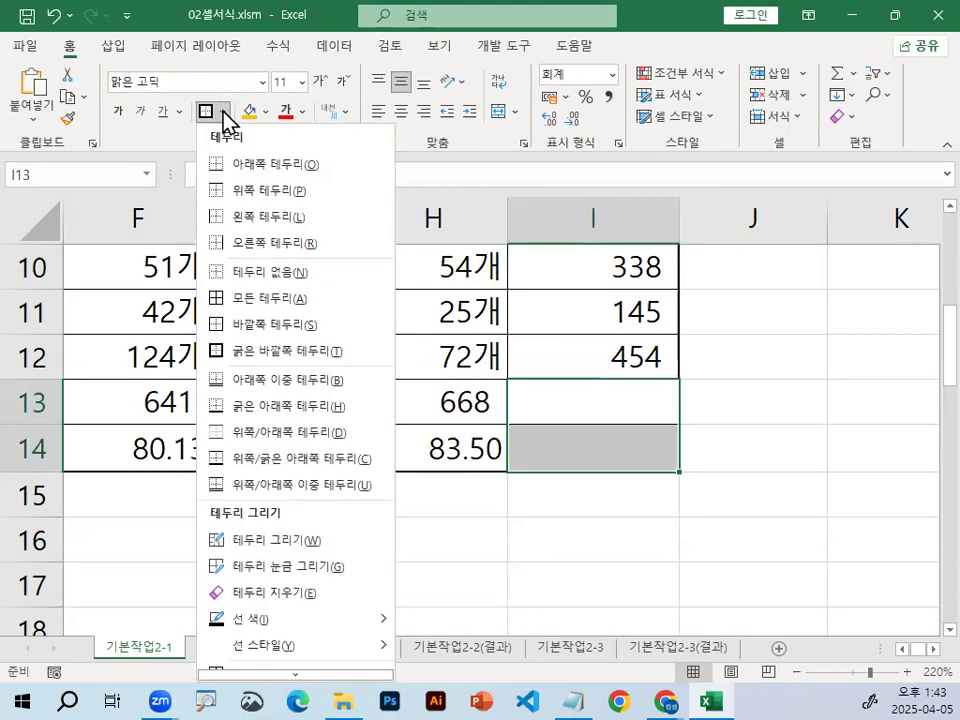
{"action": "mouse_move", "coordinate": [300, 676]}
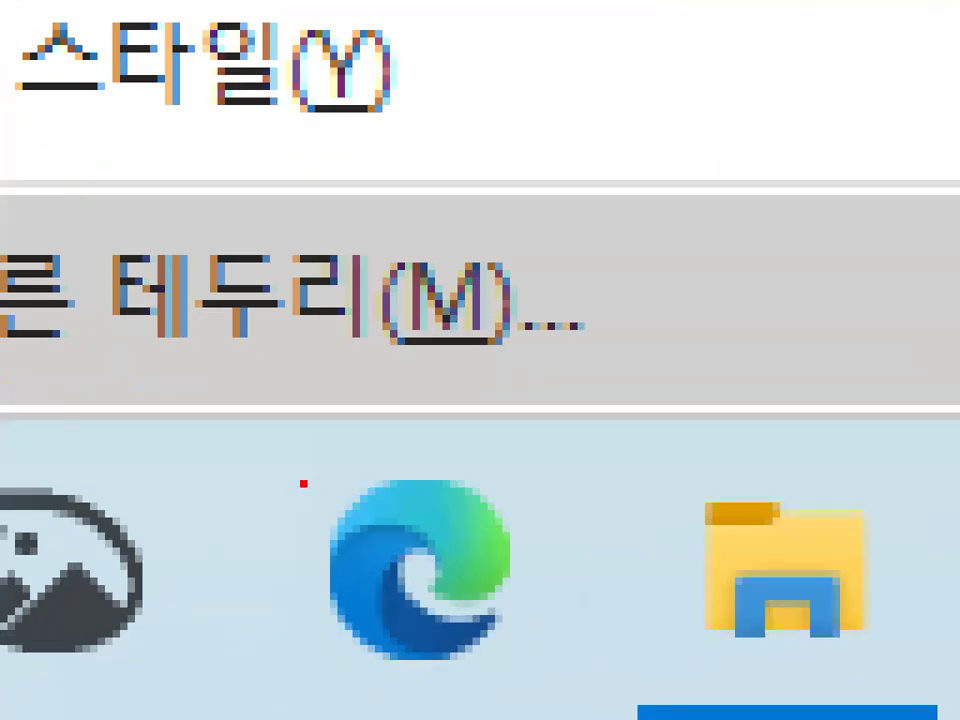
{"action": "mouse_move", "coordinate": [476, 320]}
{"action": "left_mouse_down"}
{"action": "mouse_move", "coordinate": [294, 349]}
{"action": "mouse_move", "coordinate": [474, 311]}
{"action": "left_mouse_up"}
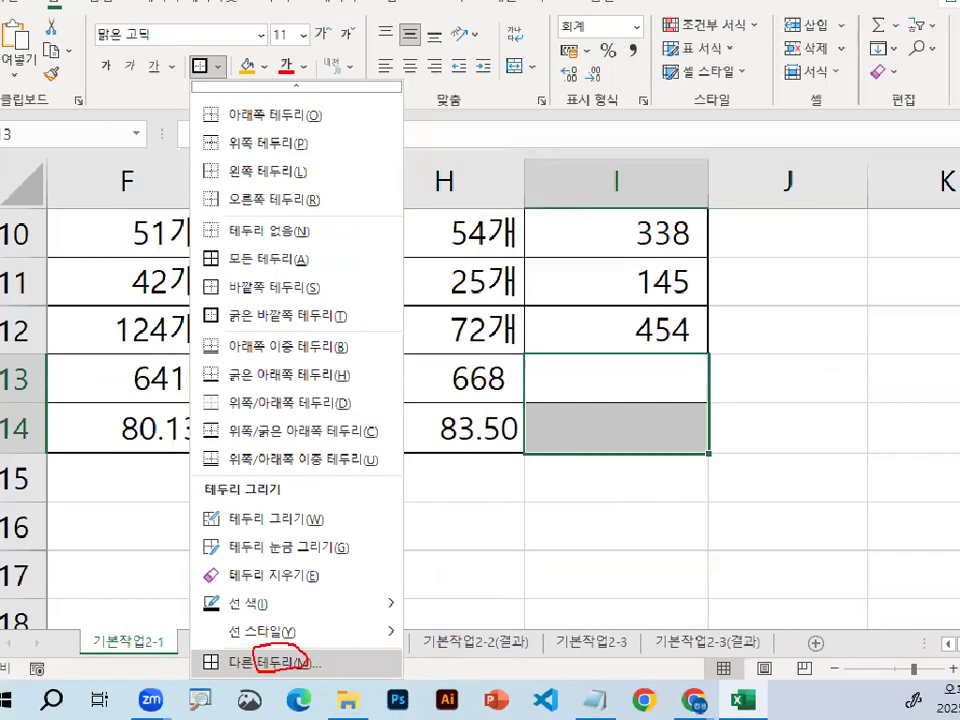
{"action": "key", "text": "Escape"}
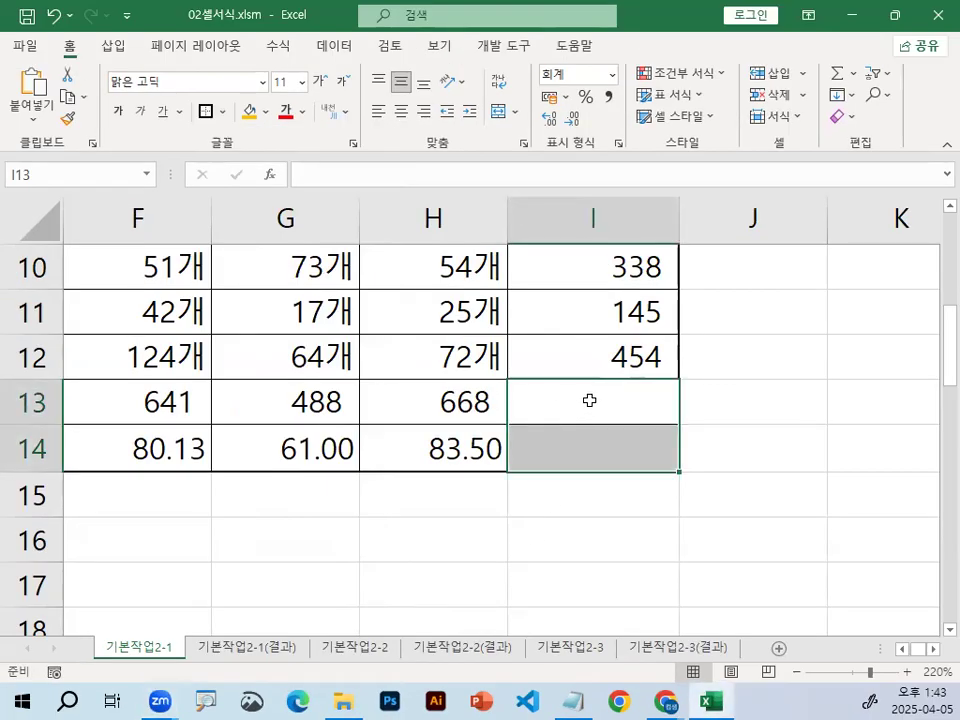
{"action": "key", "text": "ctrl+1"}
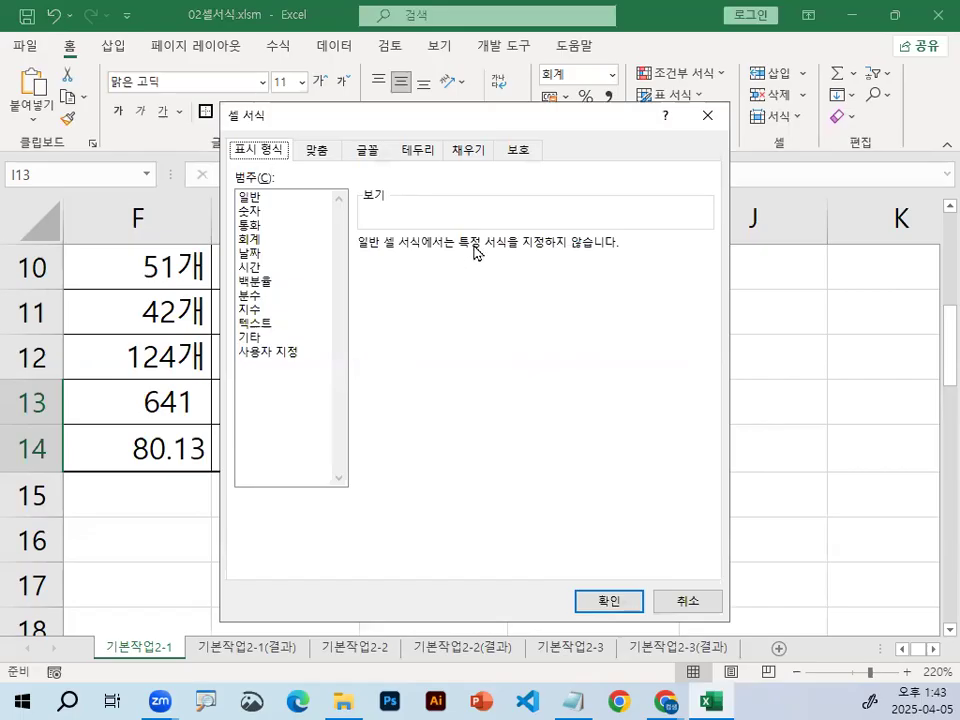
{"action": "left_click", "coordinate": [418, 149]}
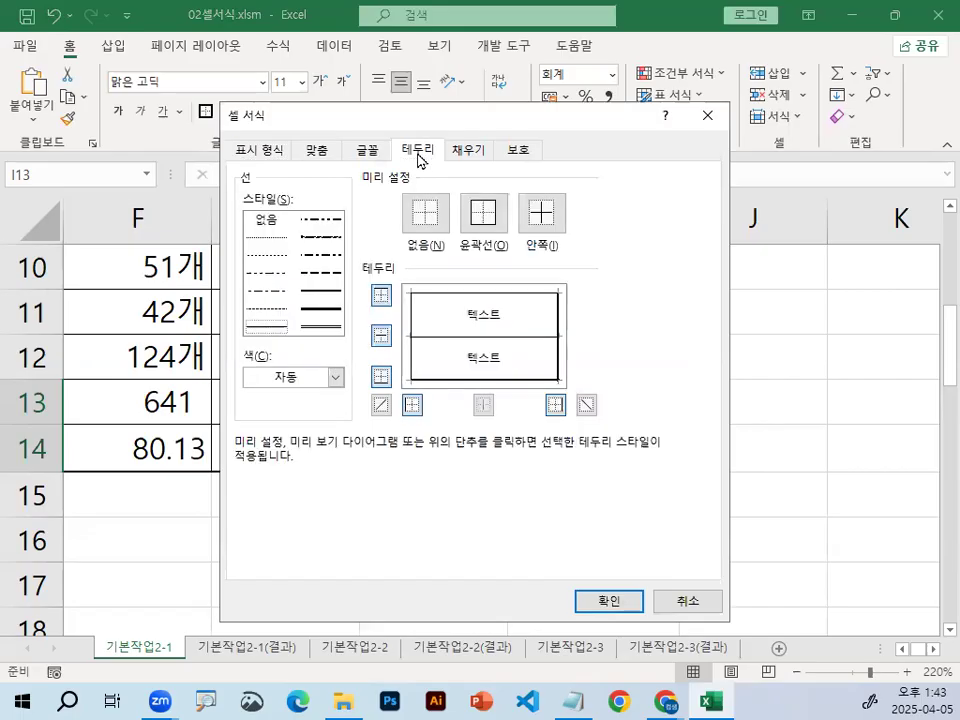
{"action": "mouse_move", "coordinate": [429, 171]}
{"action": "left_mouse_down"}
{"action": "mouse_move", "coordinate": [456, 153]}
{"action": "mouse_move", "coordinate": [375, 150]}
{"action": "mouse_move", "coordinate": [440, 190]}
{"action": "left_mouse_up"}
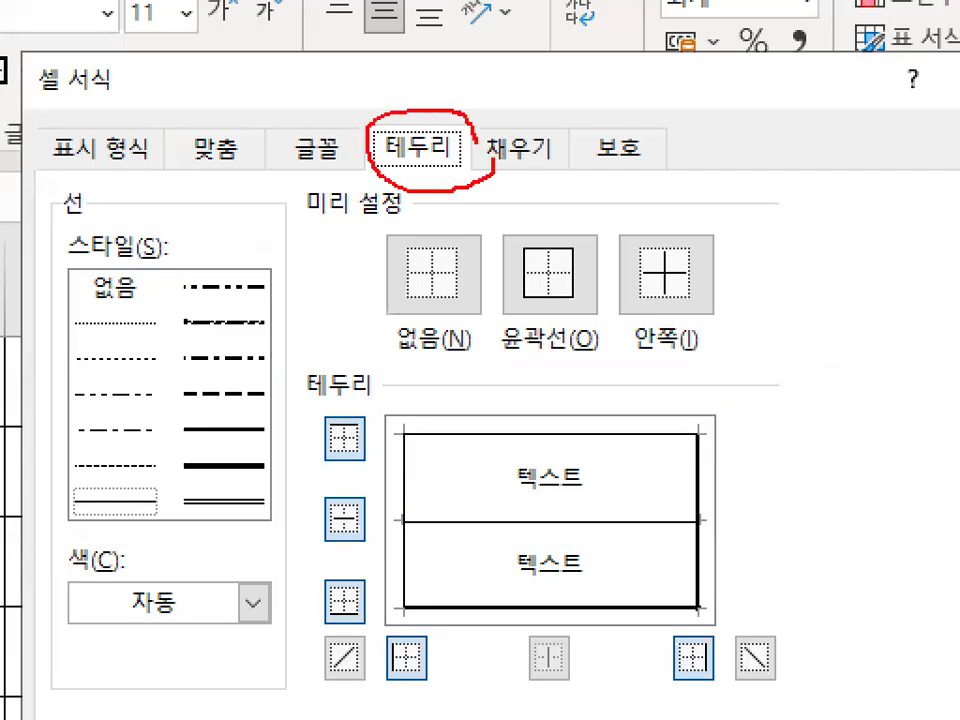
{"action": "key", "text": "Escape"}
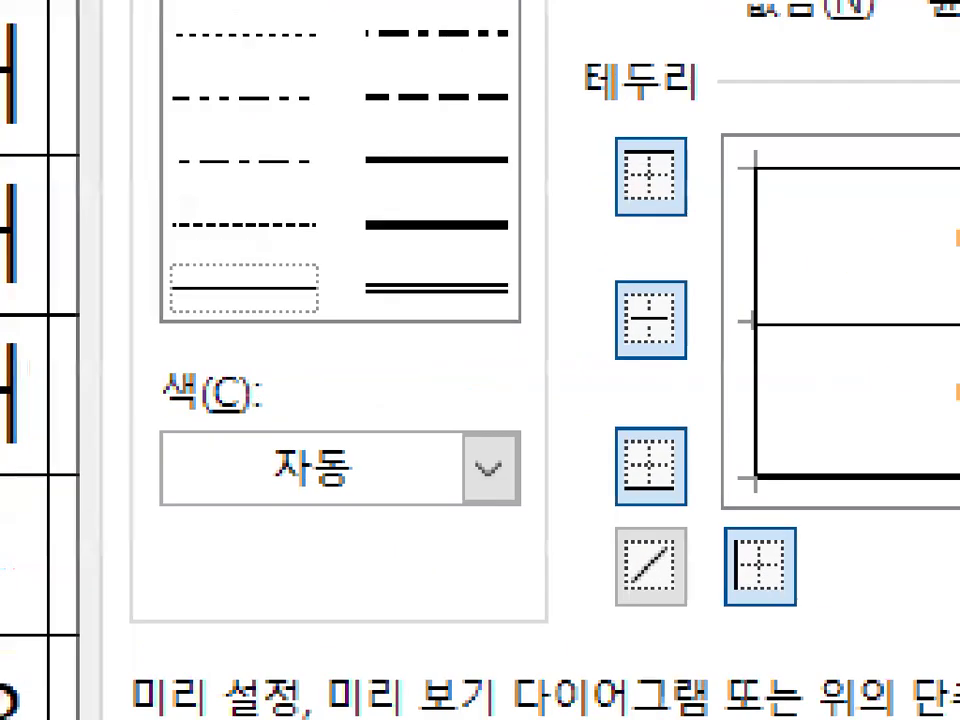
- Examine the thin solid line style and the two diagonal border options for the selected cells
{"action": "left_click_drag", "start_coordinate": [293, 332], "coordinate": [243, 337]}
{"action": "mouse_move", "coordinate": [147, 322]}
{"action": "left_mouse_down"}
{"action": "mouse_move", "coordinate": [318, 240]}
{"action": "mouse_move", "coordinate": [345, 285]}
{"action": "left_mouse_up"}
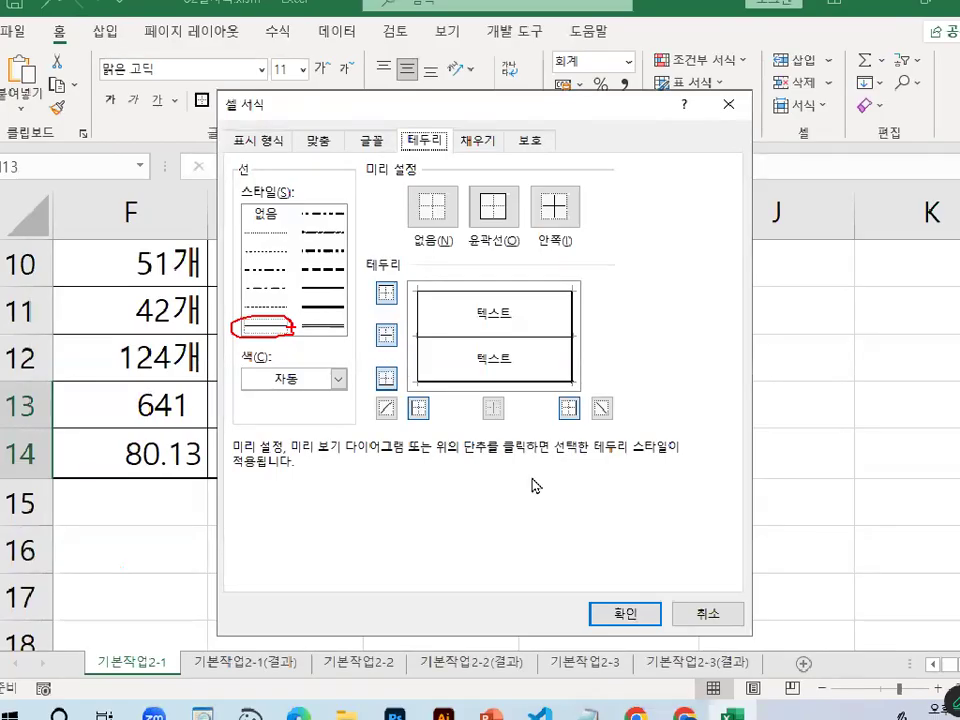
{"action": "key", "text": "e"}
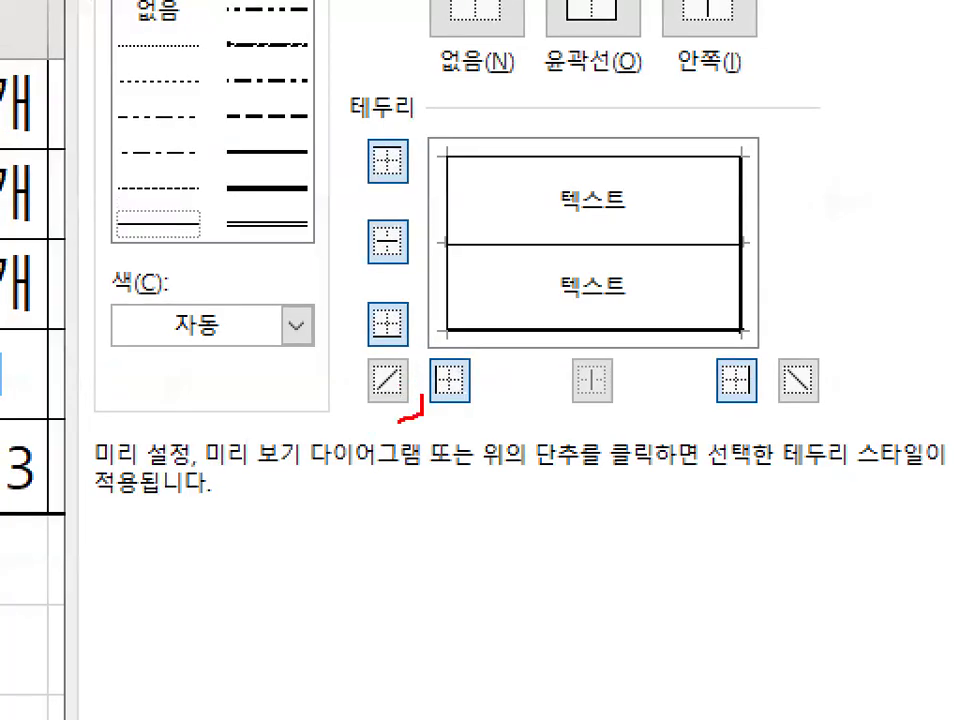
{"action": "mouse_move", "coordinate": [400, 421]}
{"action": "left_mouse_down"}
{"action": "mouse_move", "coordinate": [362, 362]}
{"action": "mouse_move", "coordinate": [423, 420]}
{"action": "left_mouse_up"}
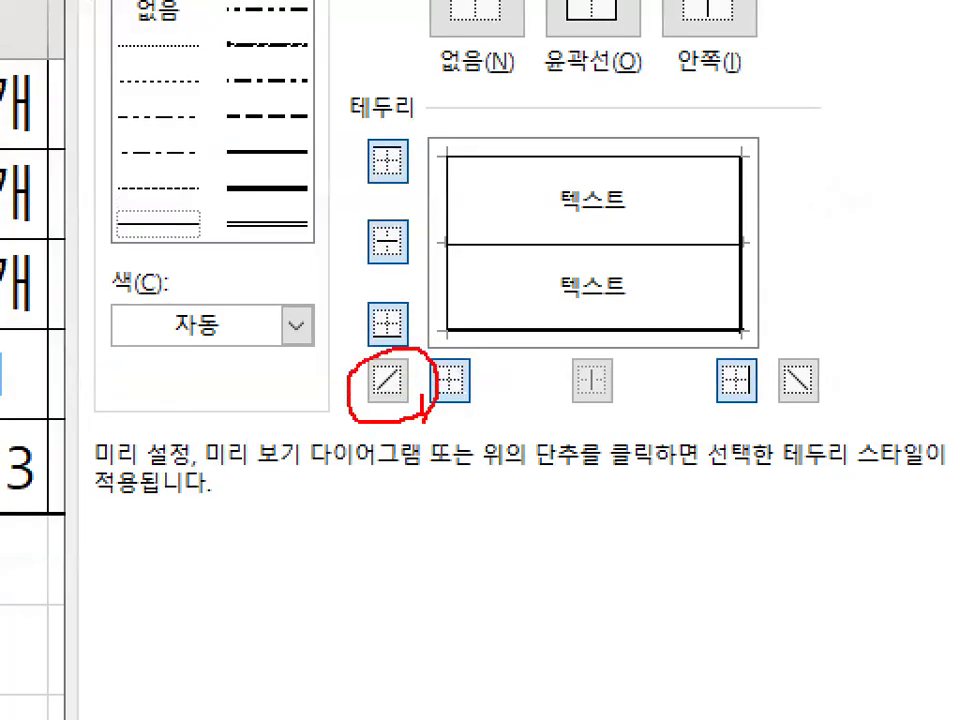
{"action": "mouse_move", "coordinate": [795, 412]}
{"action": "left_mouse_down"}
{"action": "mouse_move", "coordinate": [838, 409]}
{"action": "mouse_move", "coordinate": [762, 345]}
{"action": "left_mouse_up"}
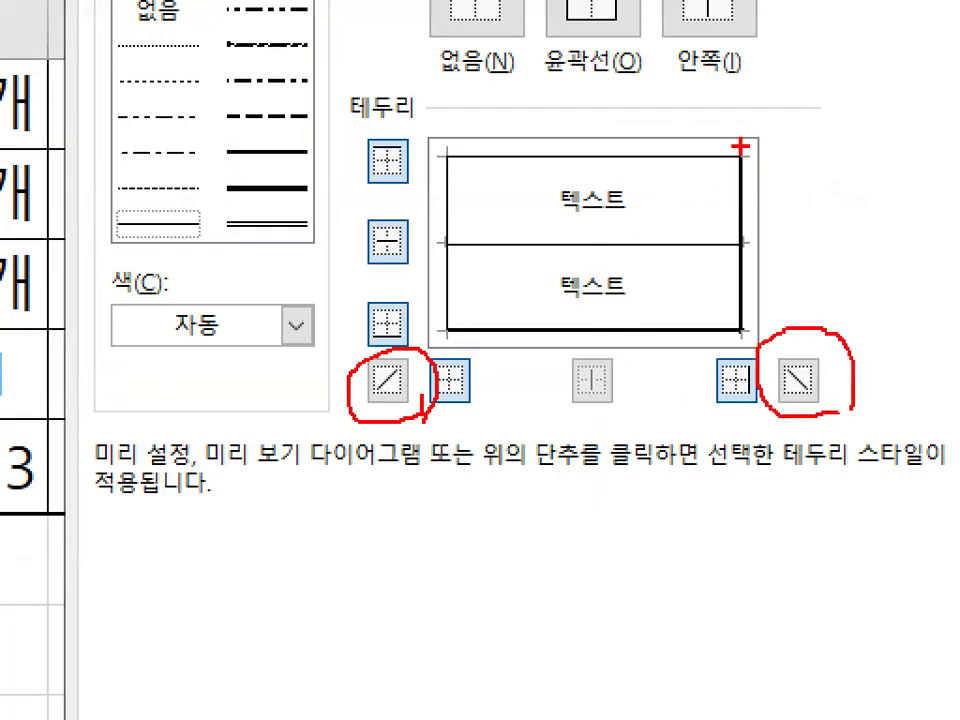
{"action": "left_click_drag", "start_coordinate": [740, 147], "coordinate": [443, 344]}
{"action": "left_click_drag", "start_coordinate": [459, 142], "coordinate": [740, 338]}
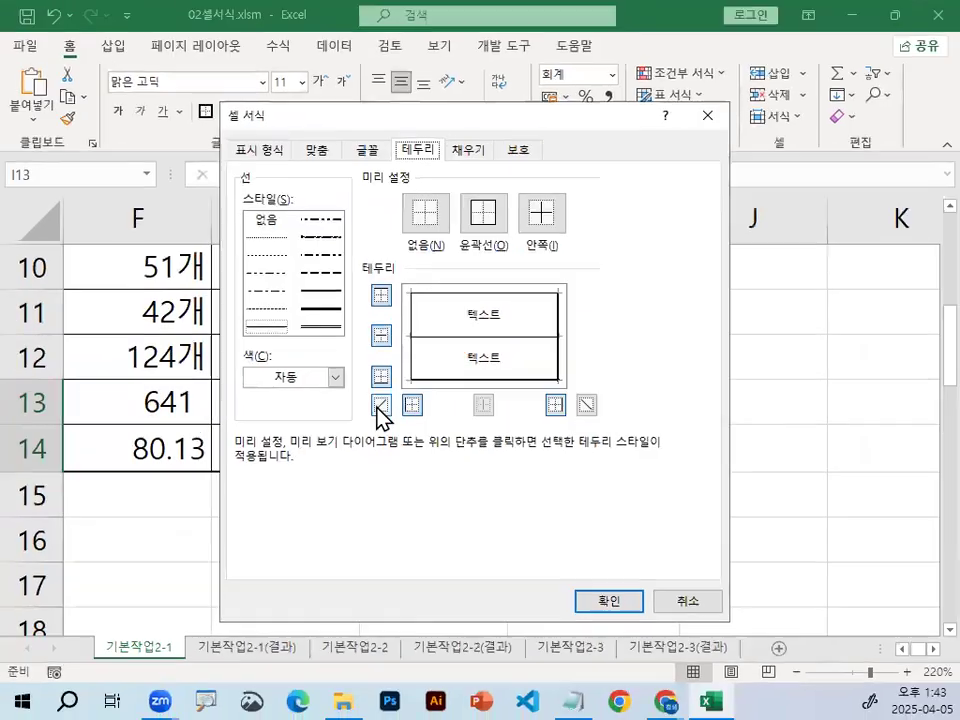
- Apply thin solid diagonal borders in both directions to cells I13:I14, forming an X in each cell
{"action": "left_click", "coordinate": [380, 406]}
{"action": "left_click", "coordinate": [587, 405]}
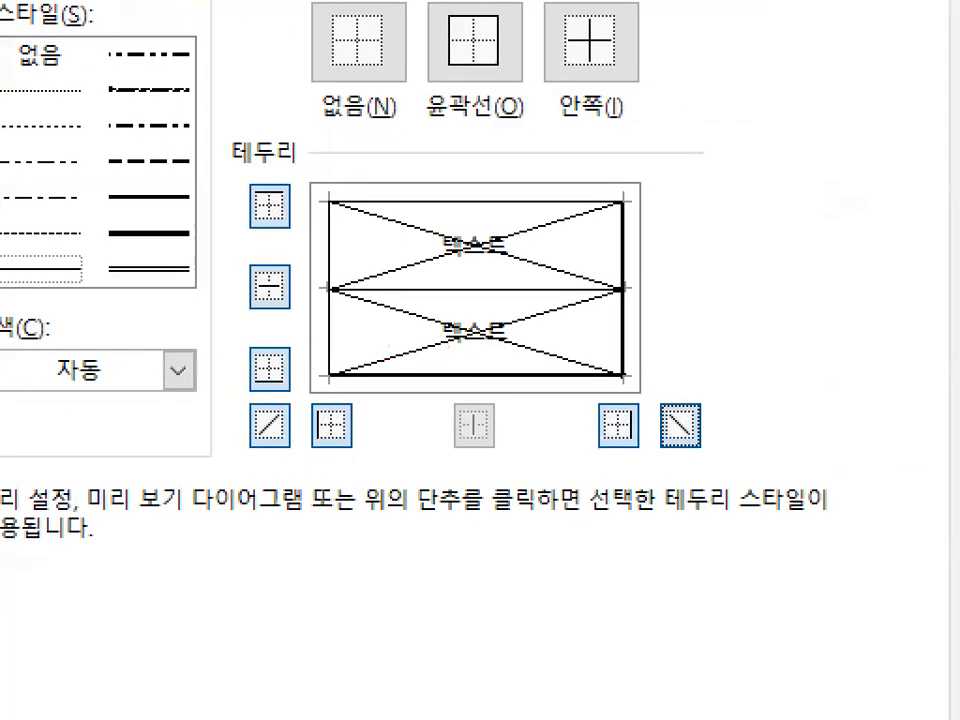
{"action": "left_click_drag", "start_coordinate": [309, 447], "coordinate": [267, 451]}
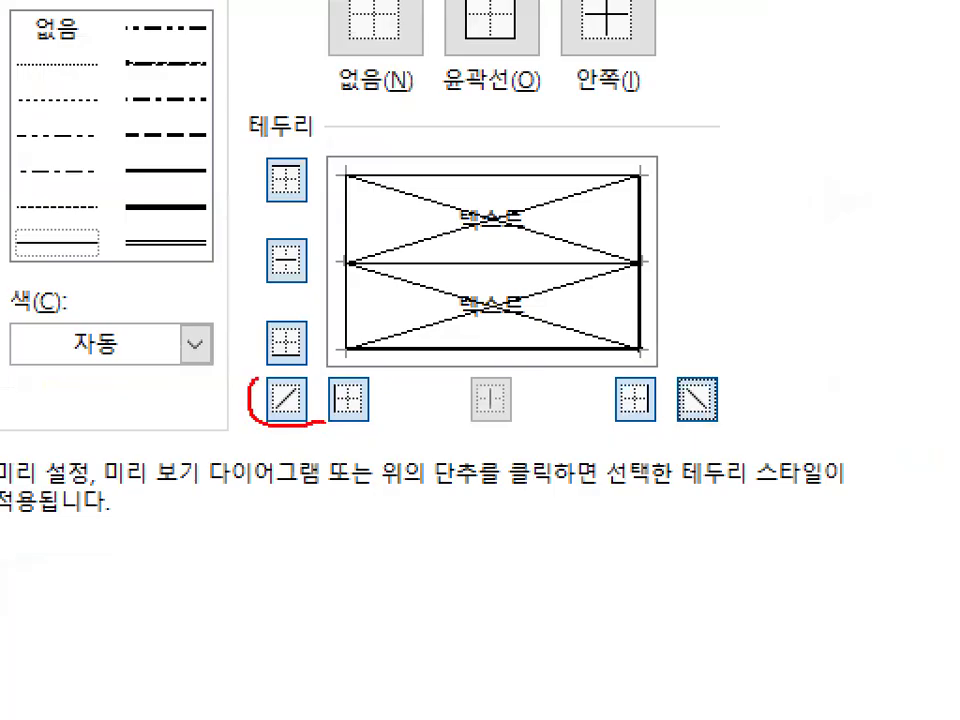
{"action": "mouse_move", "coordinate": [727, 396]}
{"action": "left_mouse_down"}
{"action": "mouse_move", "coordinate": [726, 412]}
{"action": "mouse_move", "coordinate": [672, 382]}
{"action": "mouse_move", "coordinate": [736, 386]}
{"action": "left_mouse_up"}
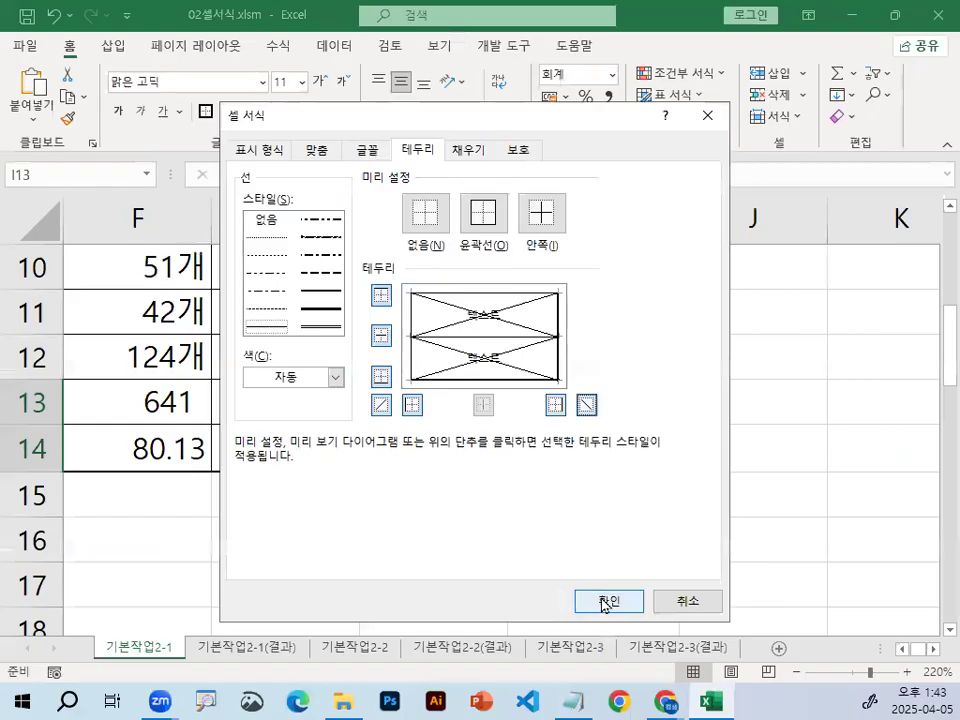
{"action": "left_click", "coordinate": [606, 600]}
{"action": "left_click", "coordinate": [608, 580]}
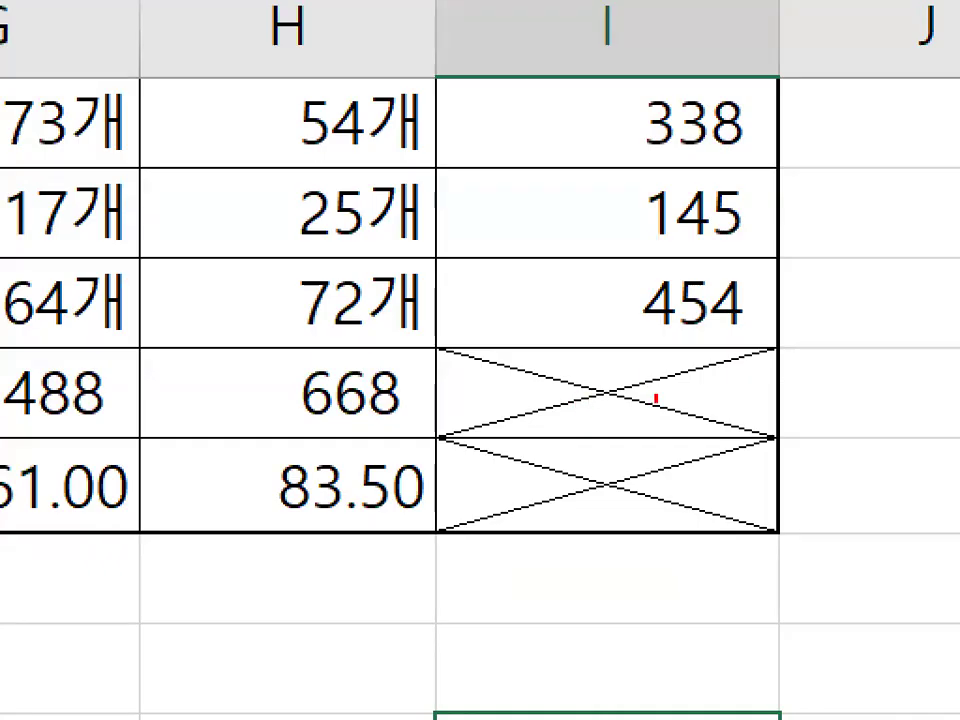
{"action": "left_click_drag", "start_coordinate": [616, 403], "coordinate": [617, 407]}
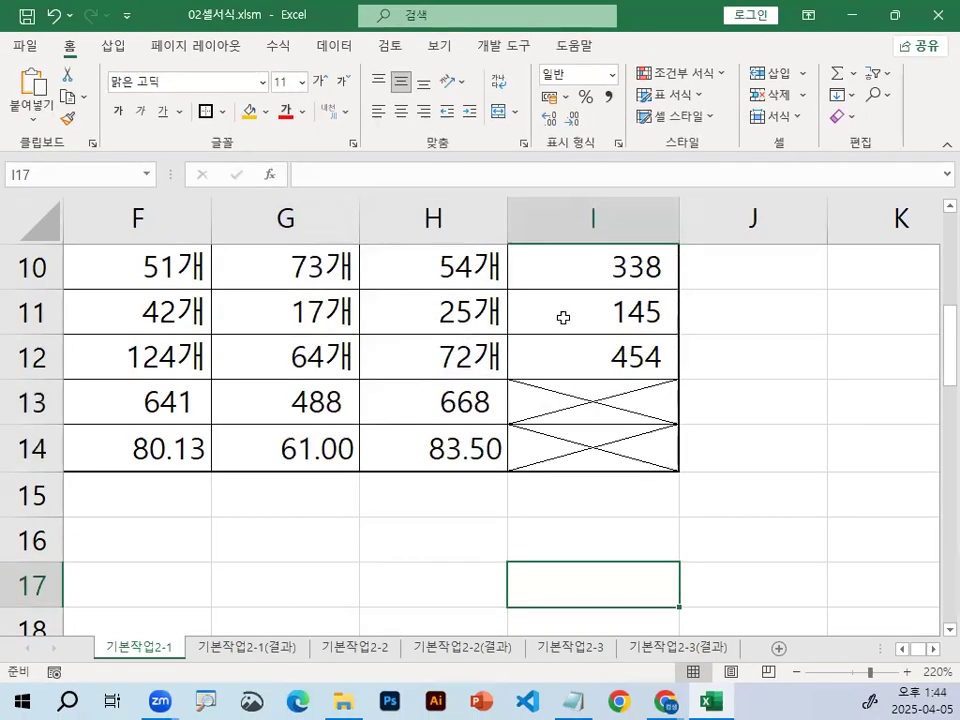
- Select the whole of column A on the sheet 기본작업2-1
{"action": "left_click", "coordinate": [389, 337]}
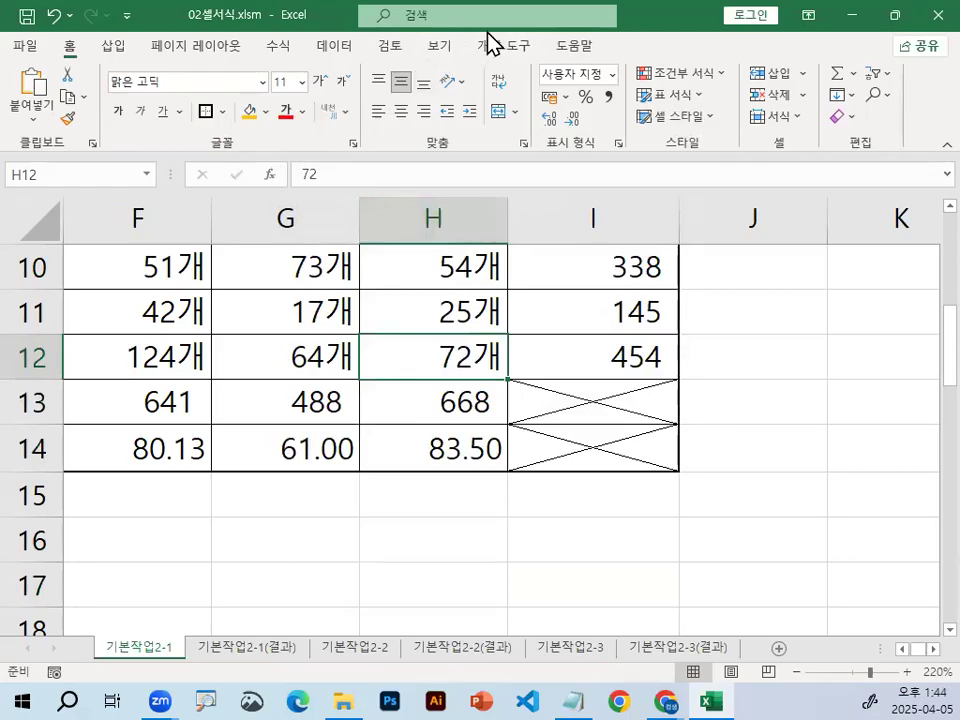
{"action": "scroll", "coordinate": [903, 648], "scroll_direction": "left", "scroll_amount": 5}
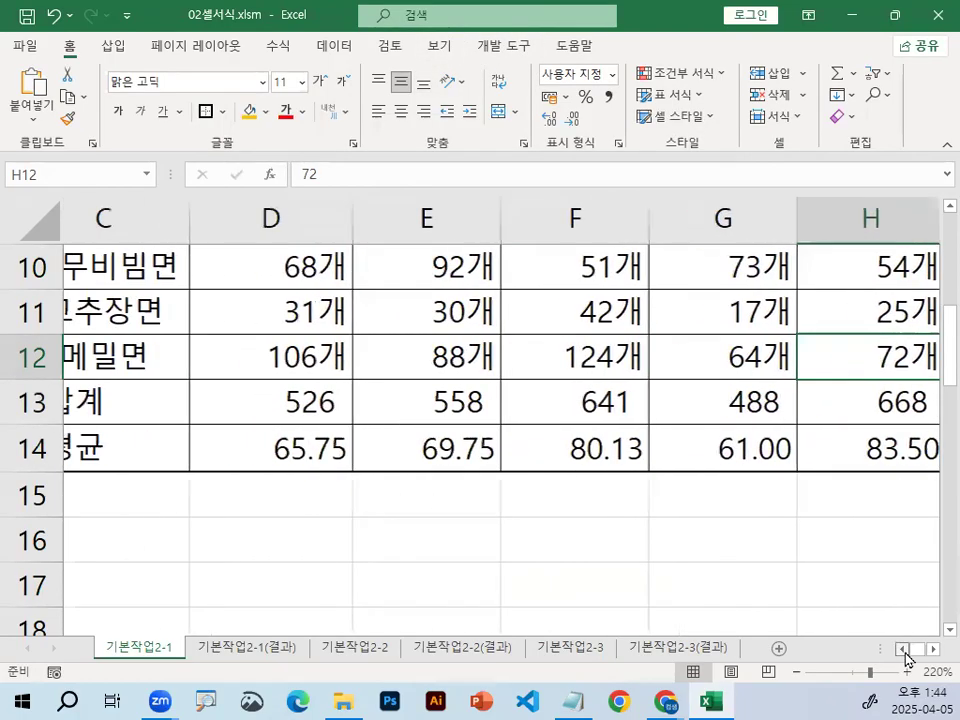
{"action": "left_click", "coordinate": [111, 224]}
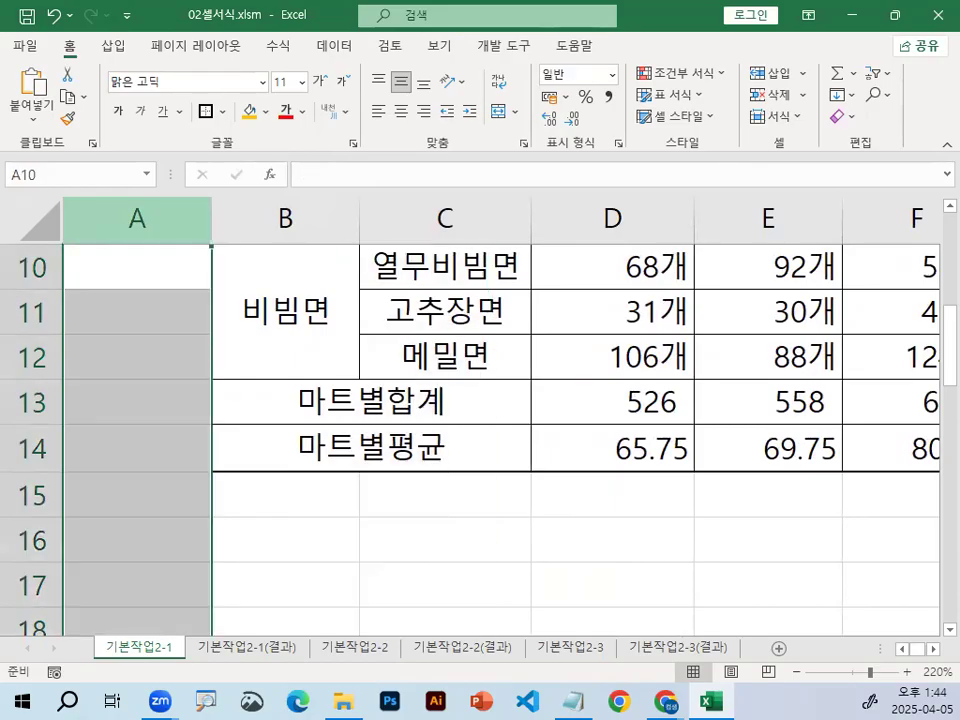
{"action": "left_click_drag", "start_coordinate": [124, 194], "coordinate": [169, 229]}
{"action": "mouse_move", "coordinate": [229, 230]}
{"action": "left_mouse_down"}
{"action": "mouse_move", "coordinate": [100, 200]}
{"action": "mouse_move", "coordinate": [190, 150]}
{"action": "mouse_move", "coordinate": [165, 125]}
{"action": "mouse_move", "coordinate": [145, 210]}
{"action": "left_mouse_up"}
{"action": "left_click_drag", "start_coordinate": [75, 175], "coordinate": [177, 145]}
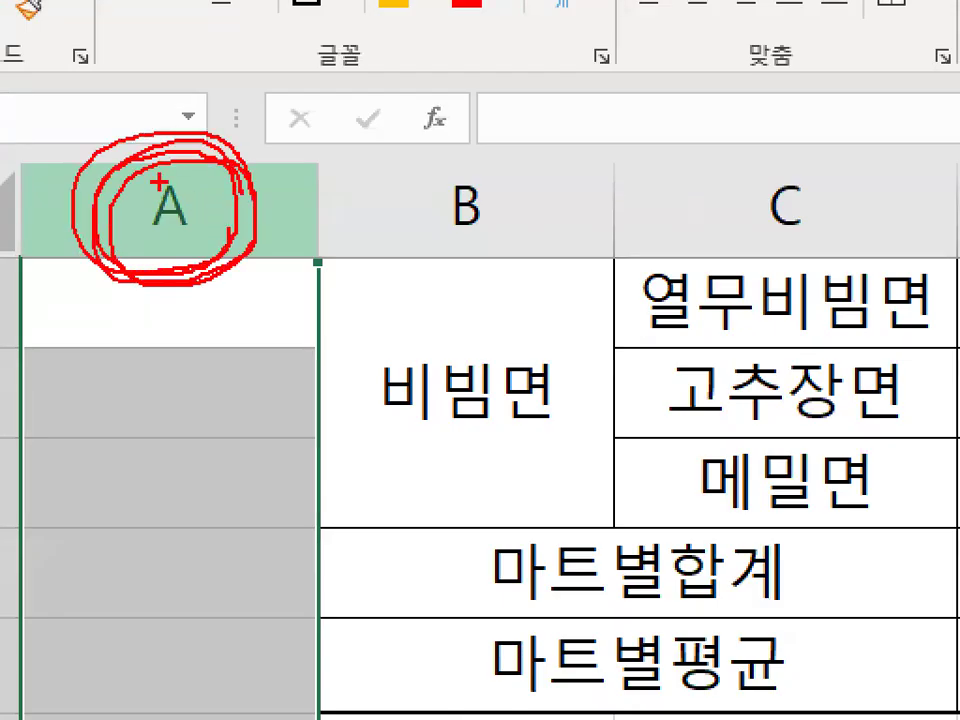
{"action": "left_click_drag", "start_coordinate": [160, 188], "coordinate": [243, 67]}
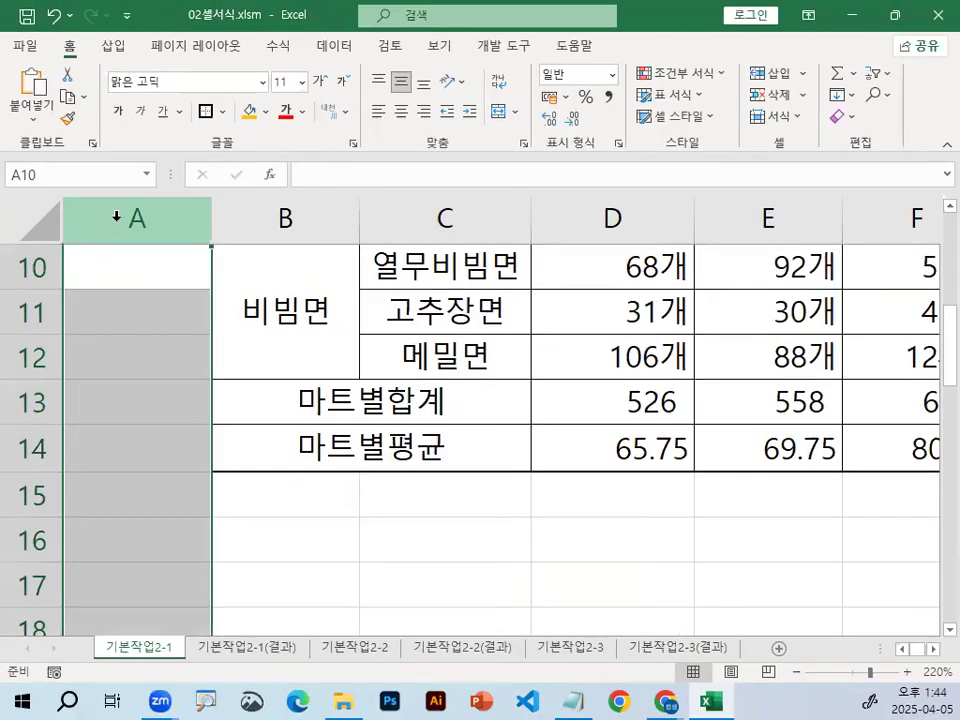
- Open the command choices for column A and examine the column width (열 너비) option
{"action": "right_click", "coordinate": [133, 213]}
{"action": "left_click_drag", "start_coordinate": [221, 494], "coordinate": [152, 484]}
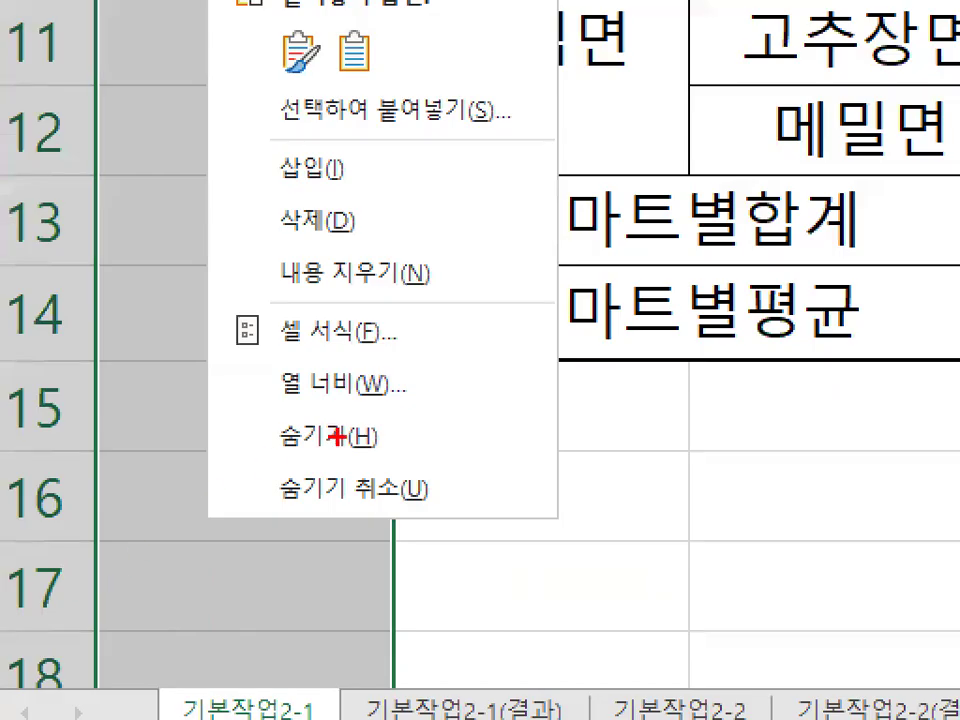
{"action": "left_click_drag", "start_coordinate": [276, 385], "coordinate": [423, 382]}
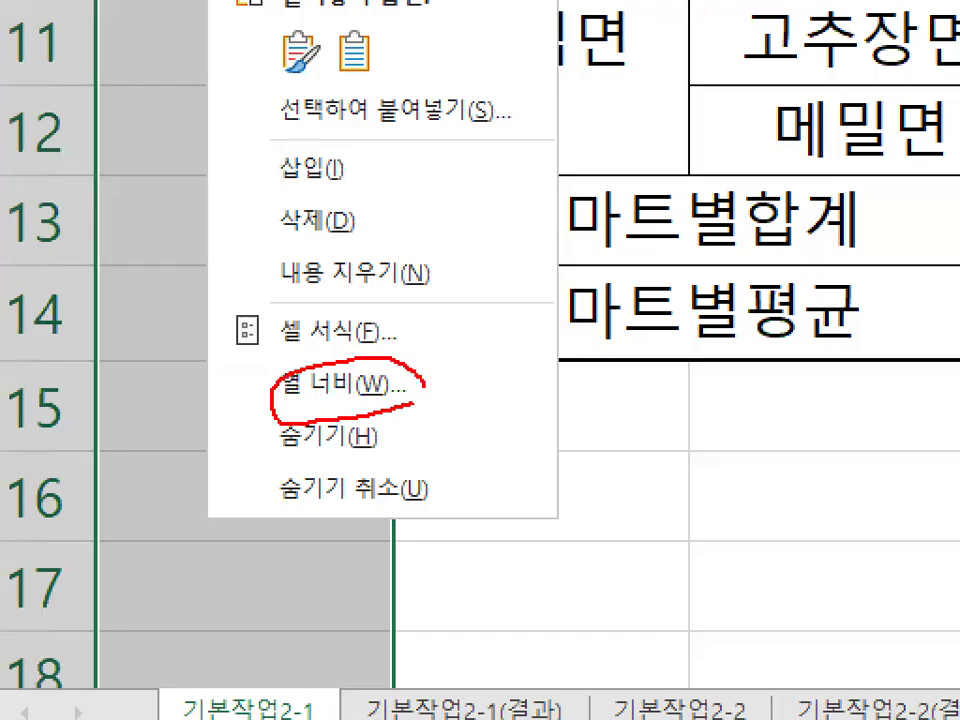
{"action": "key", "text": "Escape"}
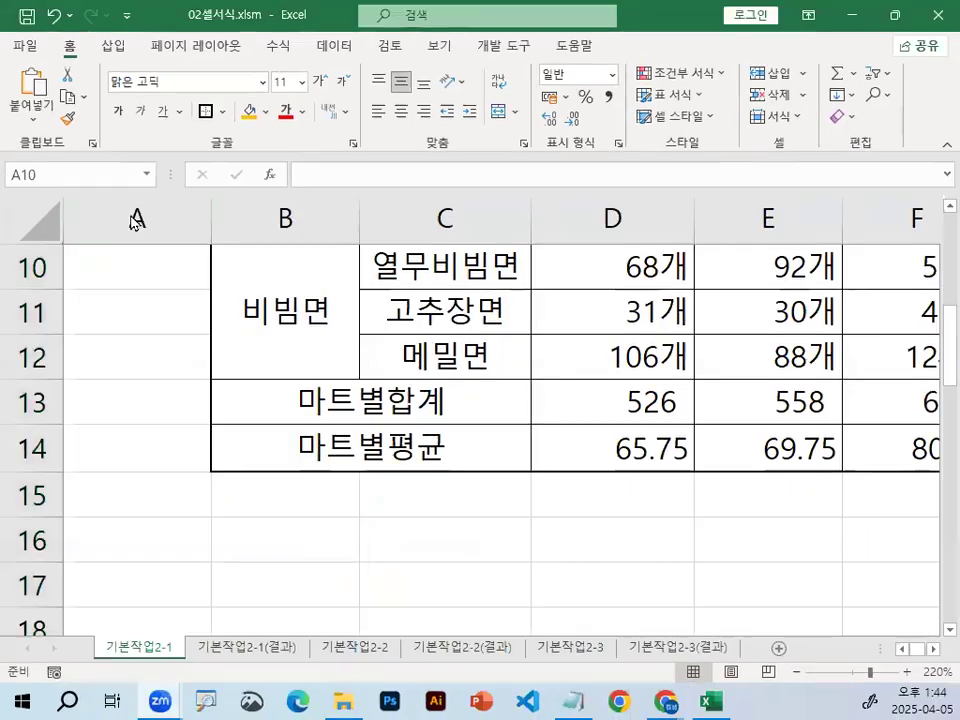
- Compare the command choices offered for the whole of column A with those offered for the single cell A1
{"action": "left_click", "coordinate": [137, 214]}
{"action": "right_click", "coordinate": [137, 221]}
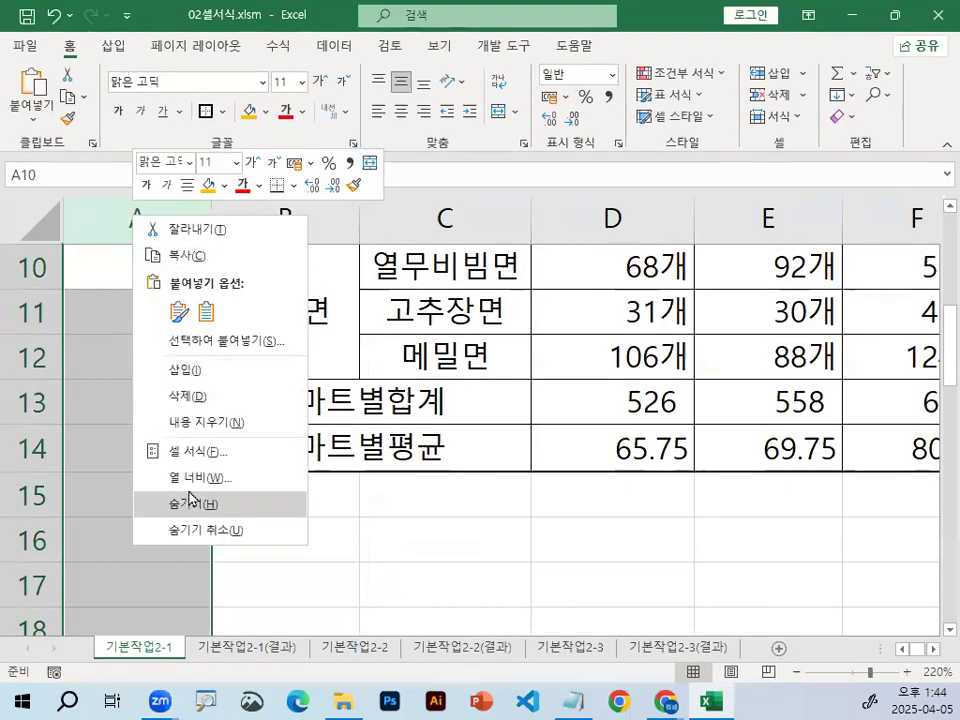
{"action": "key", "text": "Escape"}
{"action": "scroll", "coordinate": [199, 469], "scroll_direction": "up", "scroll_amount": 3}
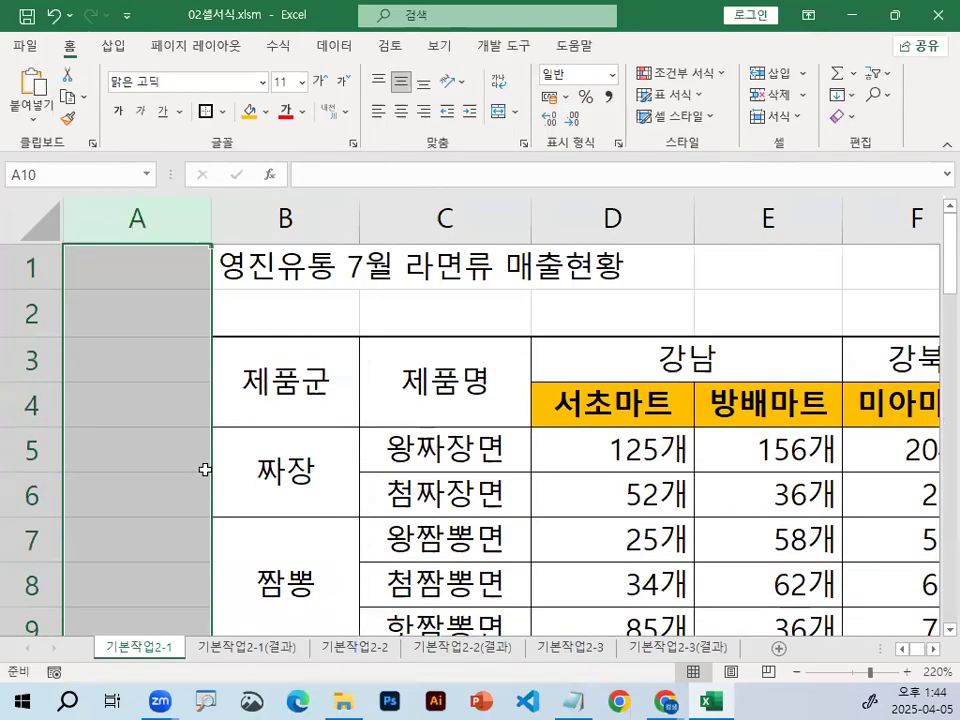
{"action": "left_click", "coordinate": [137, 268]}
{"action": "mouse_move", "coordinate": [127, 240]}
{"action": "left_mouse_down"}
{"action": "mouse_move", "coordinate": [201, 225]}
{"action": "mouse_move", "coordinate": [216, 204]}
{"action": "left_mouse_up"}
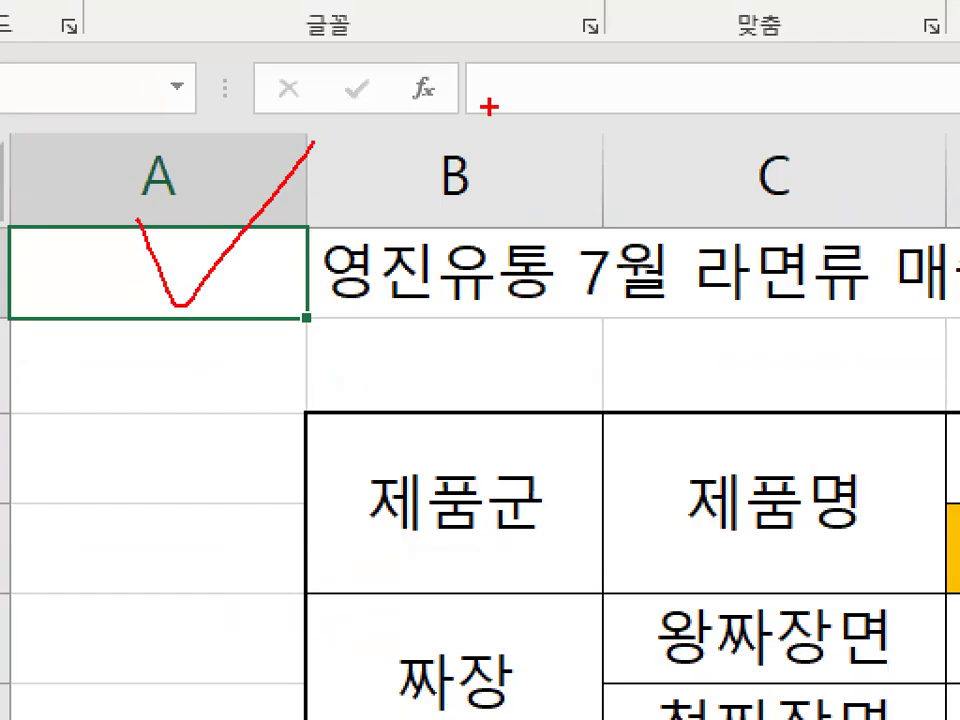
{"action": "right_click", "coordinate": [142, 284]}
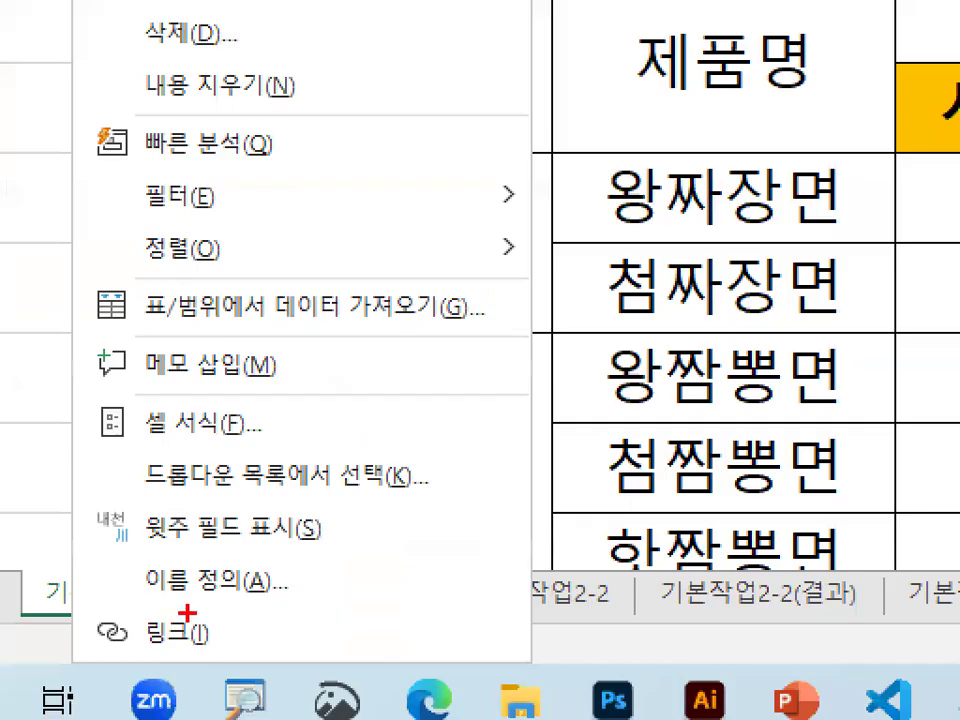
{"action": "left_click_drag", "start_coordinate": [469, 568], "coordinate": [494, 648]}
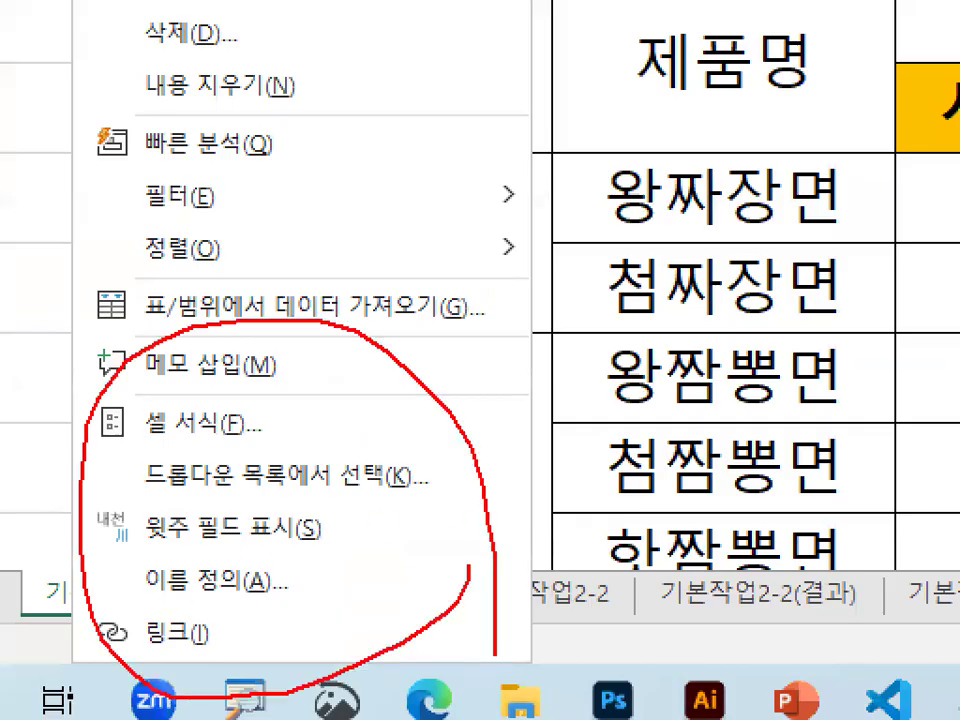
{"action": "key", "text": "Escape"}
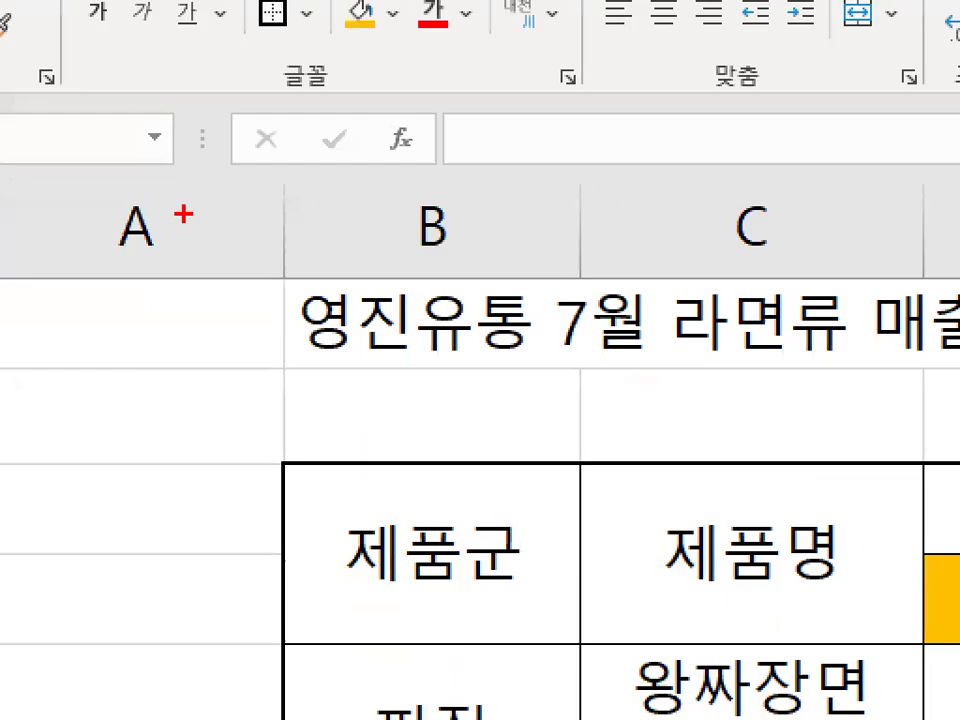
{"action": "mouse_move", "coordinate": [161, 212]}
{"action": "left_mouse_down"}
{"action": "mouse_move", "coordinate": [117, 218]}
{"action": "mouse_move", "coordinate": [162, 222]}
{"action": "left_mouse_up"}
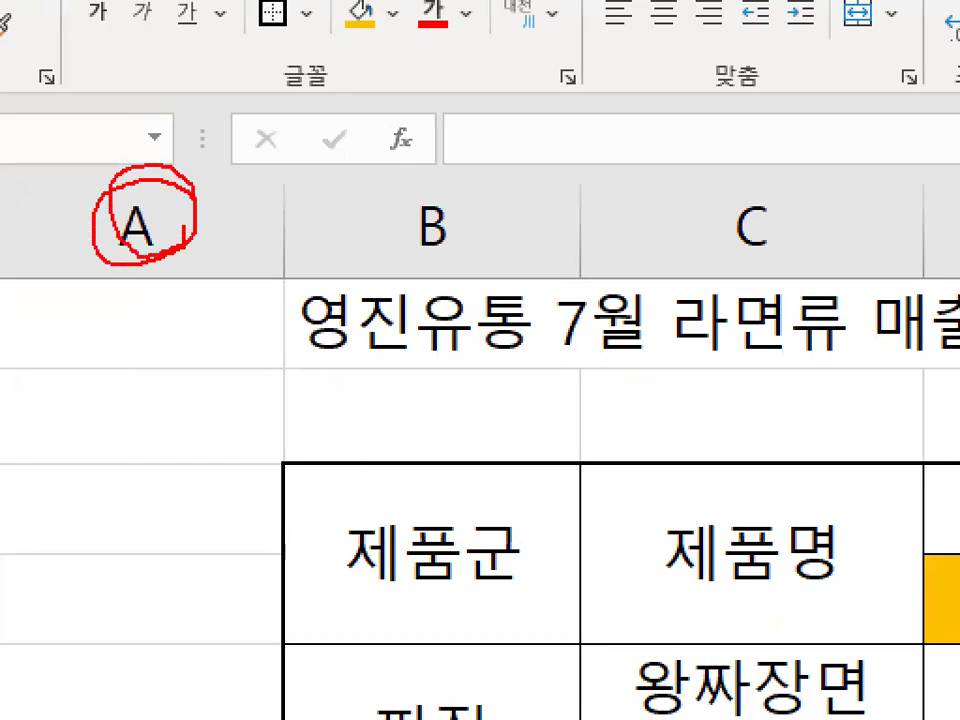
- Set the width of column A to 2 on the sheet 기본작업2-1
{"action": "left_click", "coordinate": [143, 227]}
{"action": "right_click", "coordinate": [143, 227]}
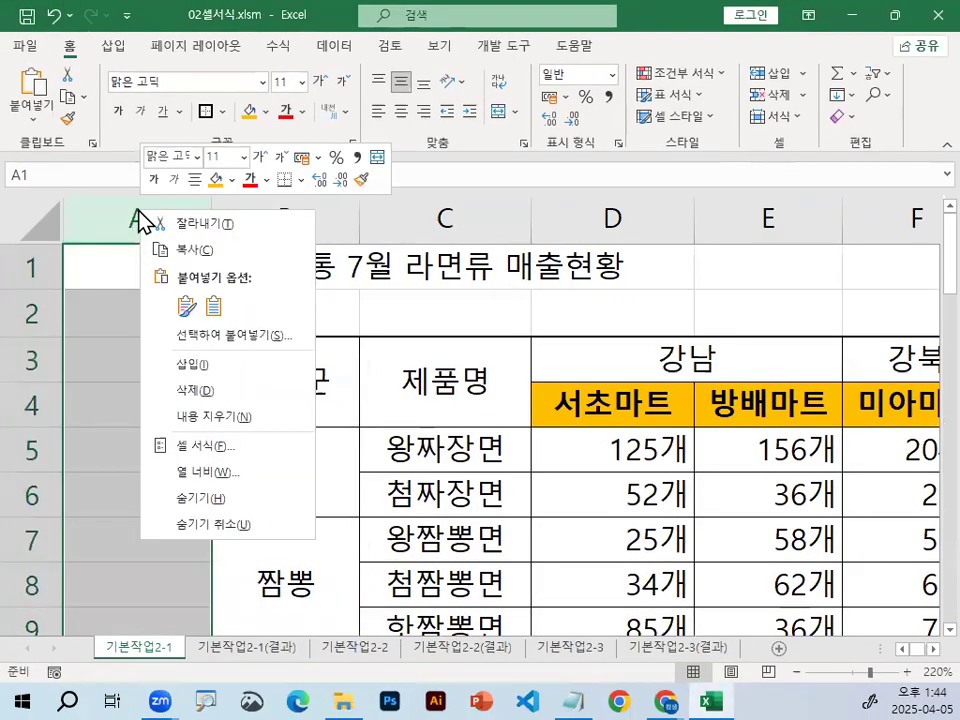
{"action": "left_click", "coordinate": [208, 474]}
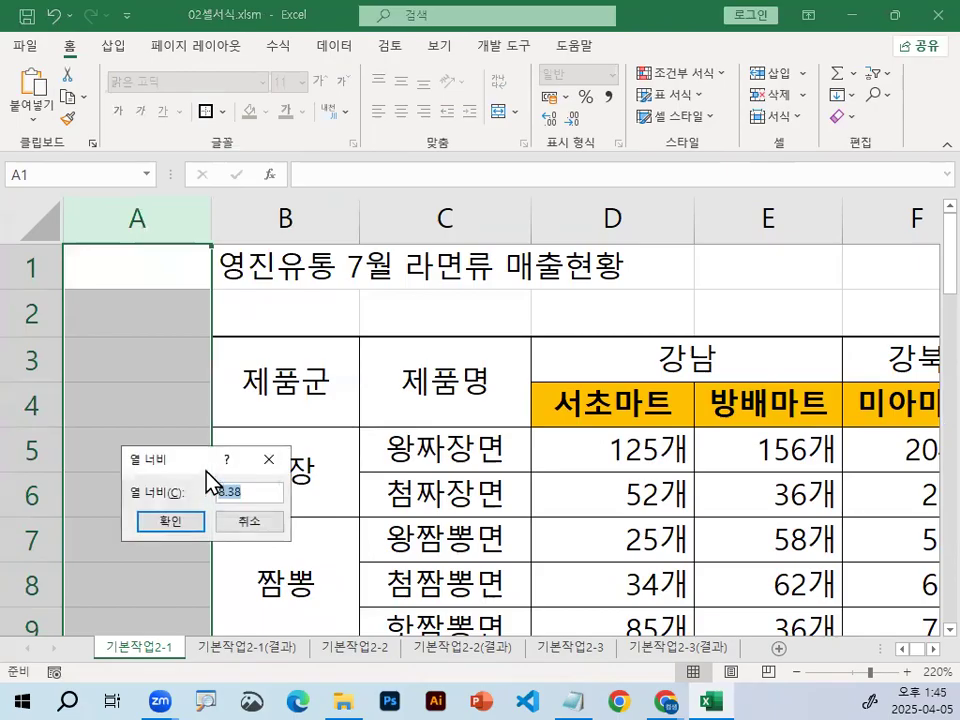
{"action": "left_click_drag", "start_coordinate": [188, 460], "coordinate": [211, 191]}
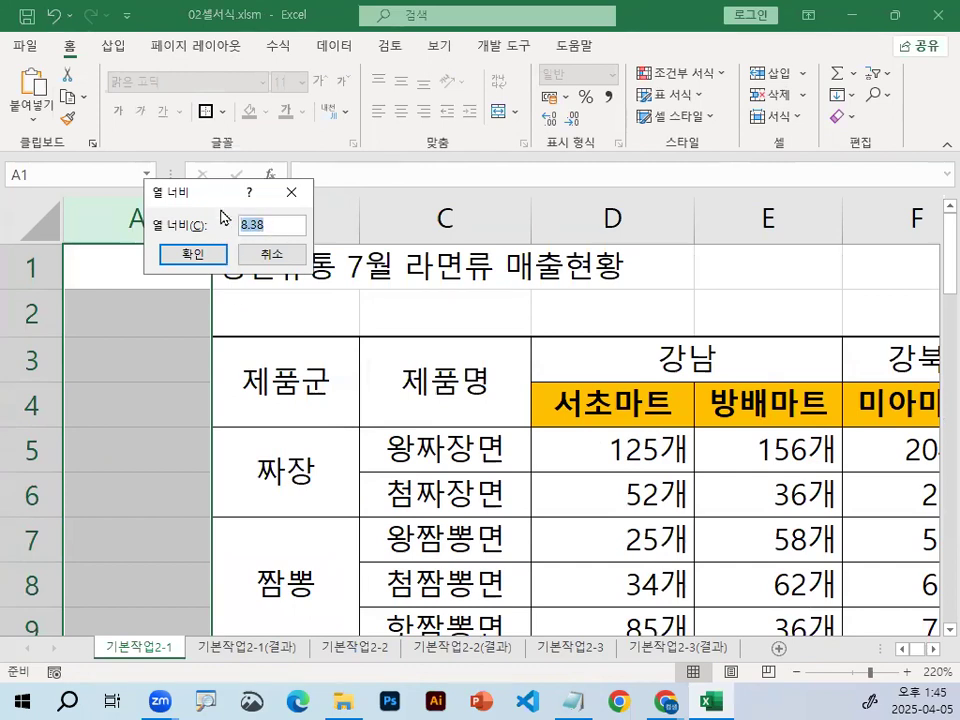
{"action": "type", "text": "2"}
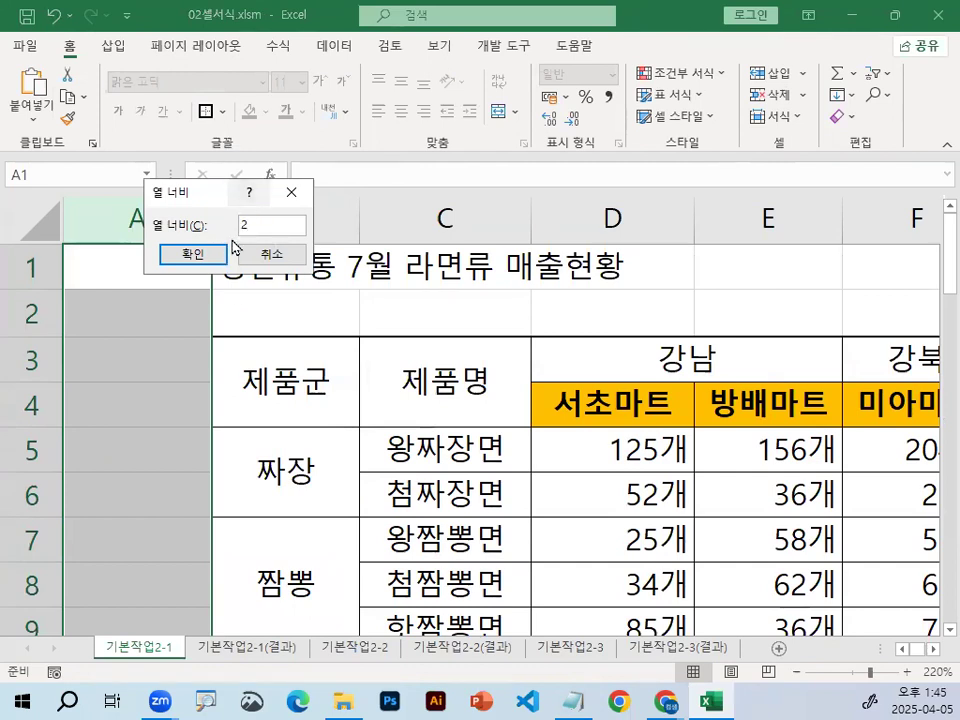
{"action": "left_click", "coordinate": [193, 254]}
- Examine the width and heading of column A beside the sales table
{"action": "key", "text": "ctrl+1"}
{"action": "left_click", "coordinate": [118, 285]}
{"action": "mouse_move", "coordinate": [212, 279]}
{"action": "left_mouse_down"}
{"action": "mouse_move", "coordinate": [200, 297]}
{"action": "mouse_move", "coordinate": [203, 236]}
{"action": "left_mouse_up"}
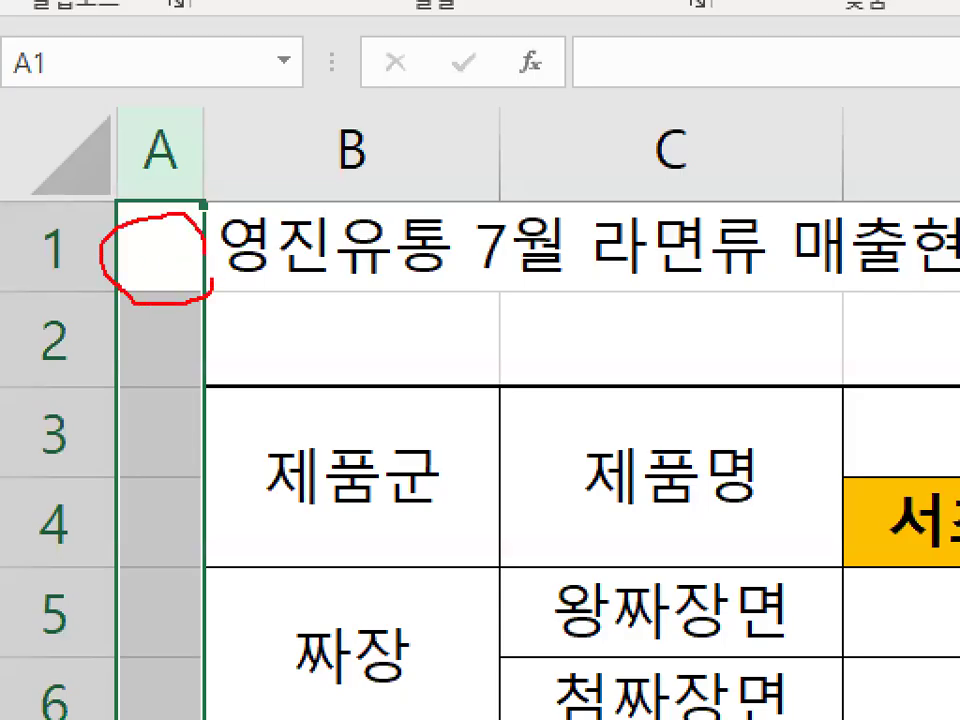
{"action": "key", "text": "Escape"}
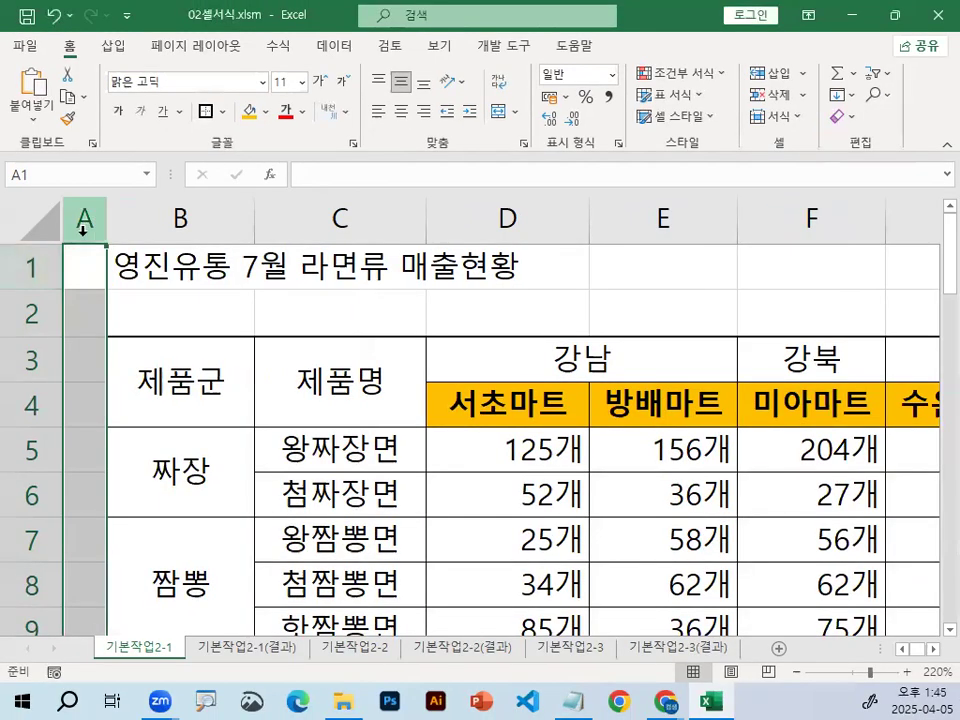
{"action": "key", "text": "ctrl+1"}
{"action": "left_click_drag", "start_coordinate": [190, 236], "coordinate": [163, 258]}
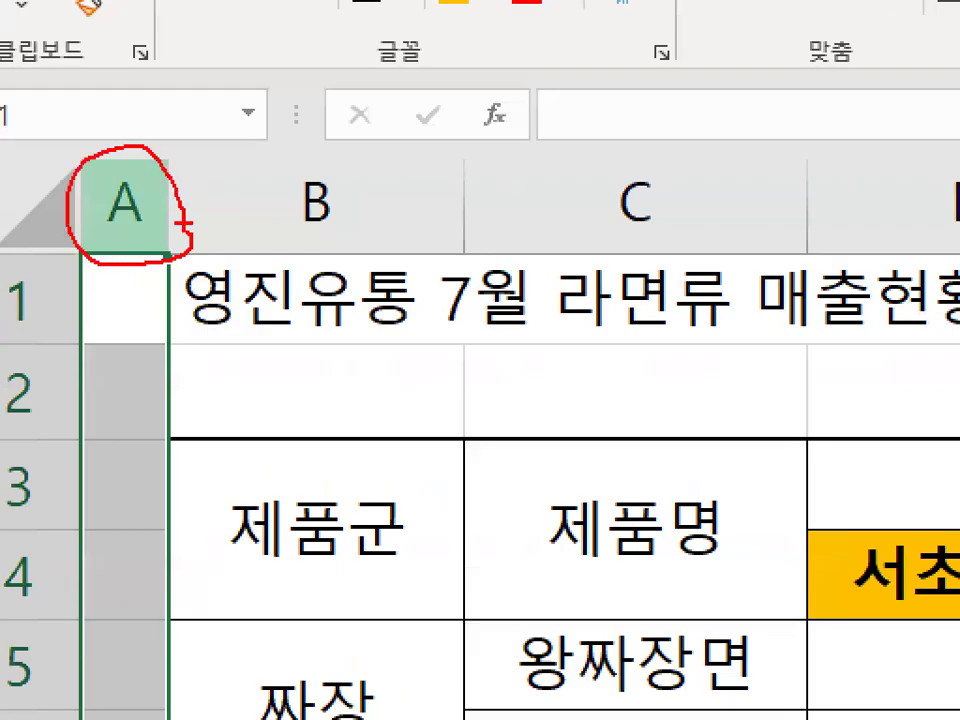
{"action": "left_click_drag", "start_coordinate": [108, 338], "coordinate": [135, 242]}
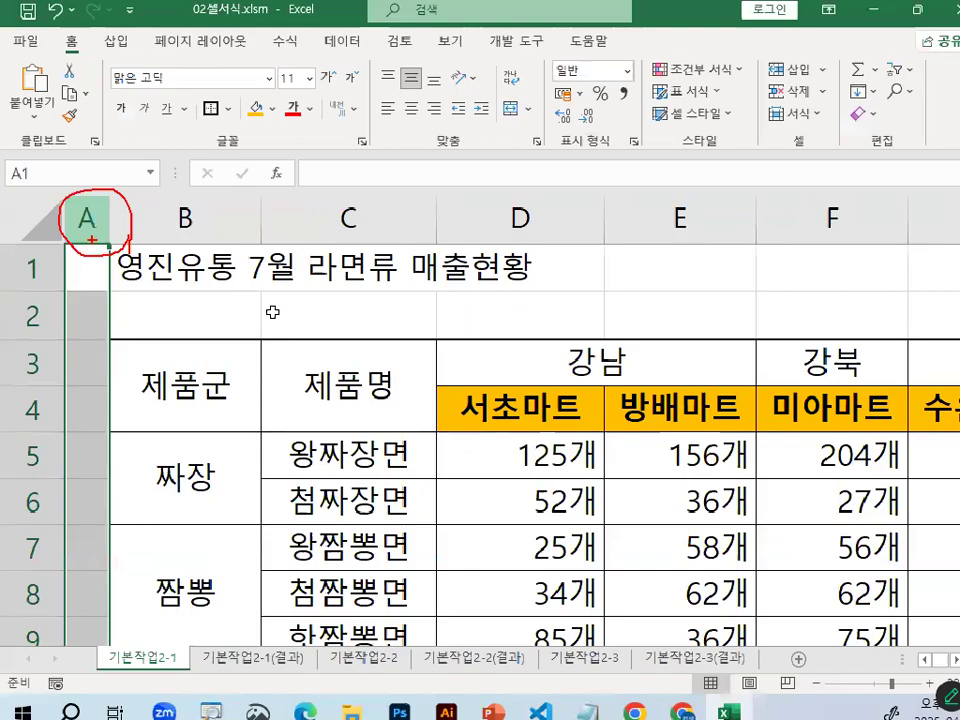
{"action": "left_click", "coordinate": [504, 402]}
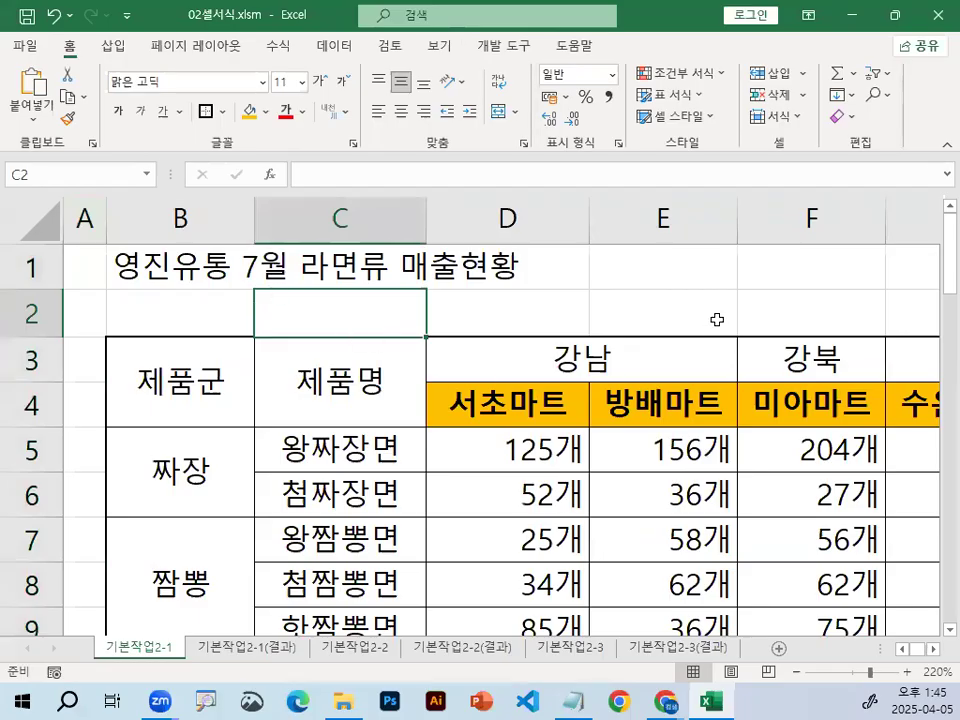
- Switch to the Notepad lesson notes and enclose the 이름정의 definition line under 4번문항 in parentheses
{"action": "key", "text": "alt+Tab"}
{"action": "scroll", "coordinate": [361, 440], "scroll_direction": "down", "scroll_amount": 3}
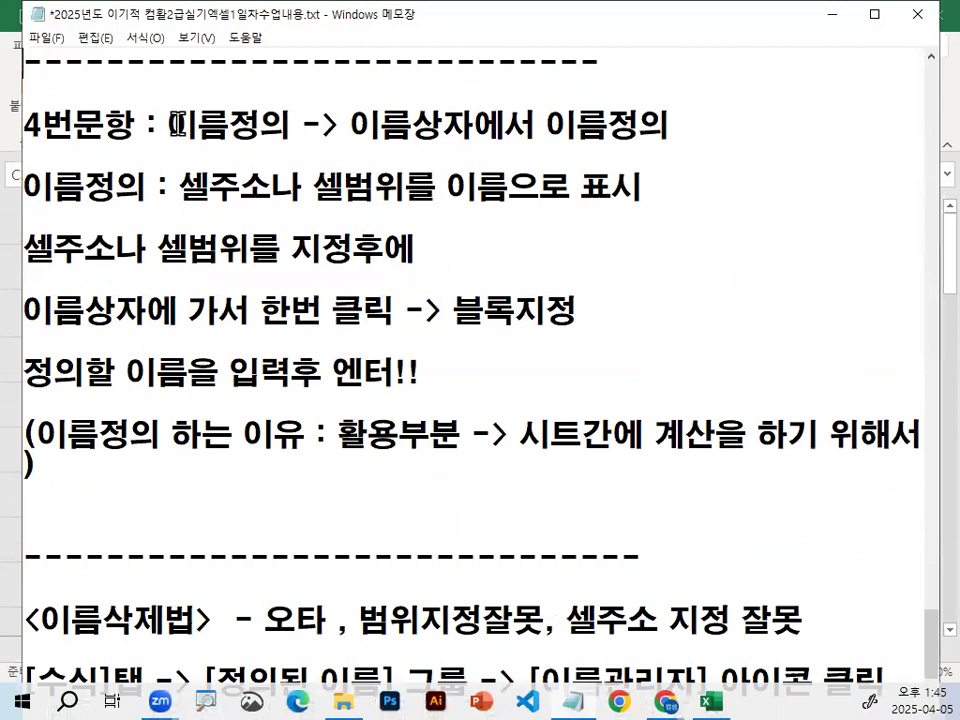
{"action": "left_click_drag", "start_coordinate": [177, 124], "coordinate": [258, 121]}
{"action": "left_click_drag", "start_coordinate": [340, 122], "coordinate": [470, 121]}
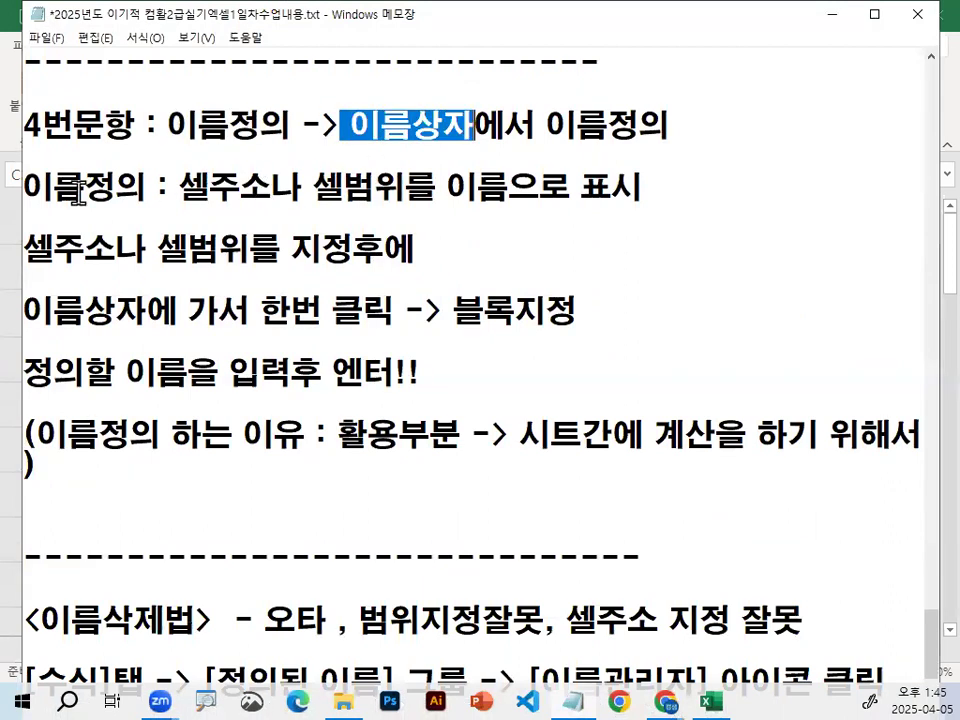
{"action": "left_click", "coordinate": [25, 188]}
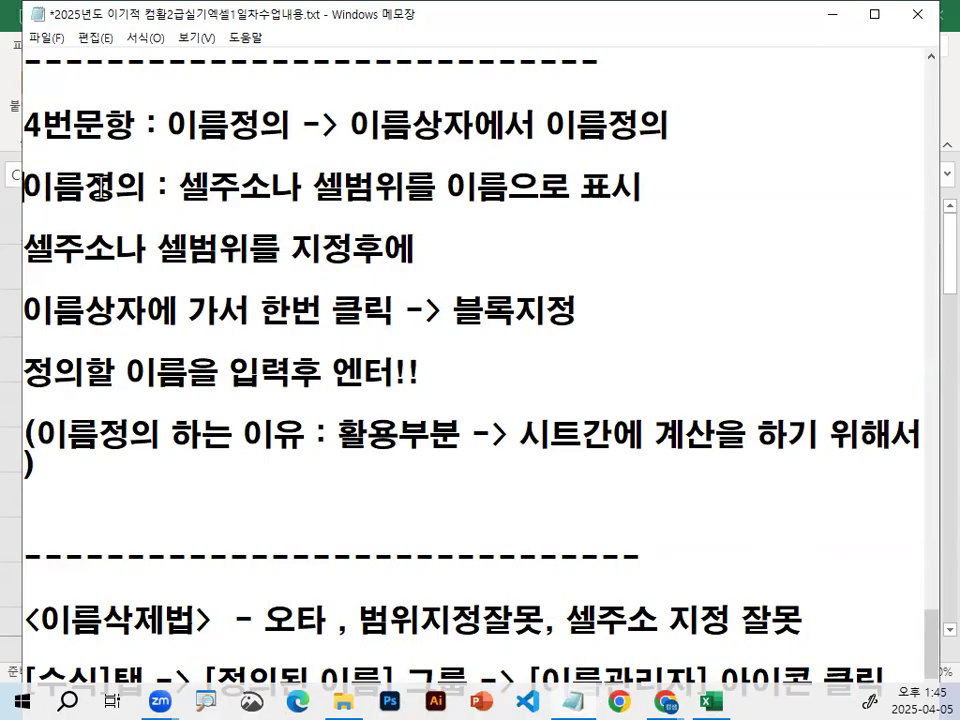
{"action": "type", "text": "("}
{"action": "left_click", "coordinate": [667, 188]}
{"action": "type", "text": ")"}
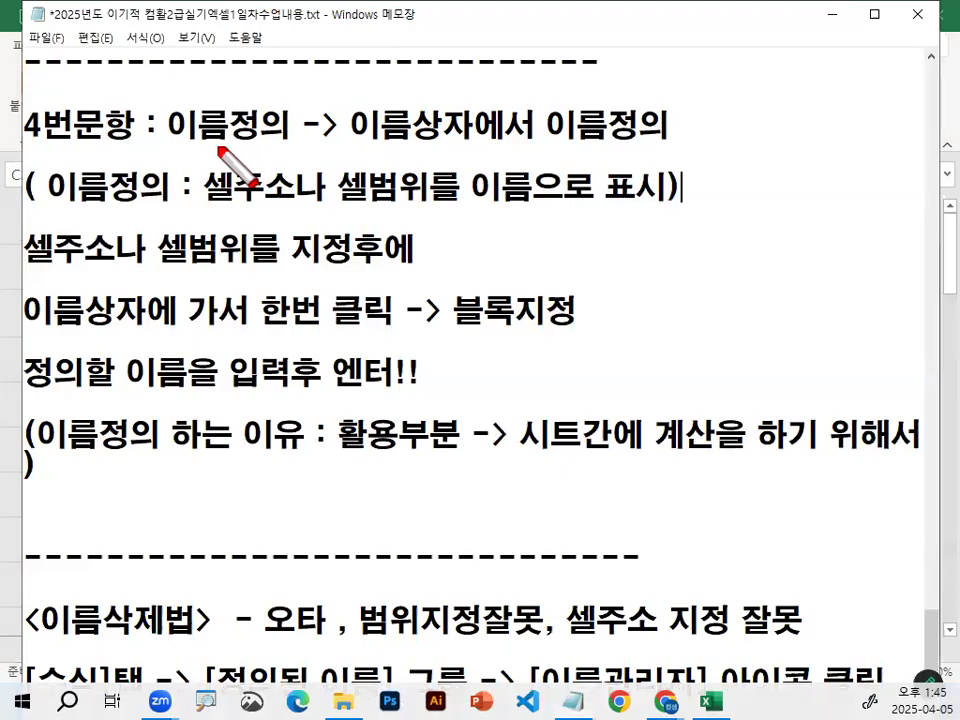
- Examine the 4번문항 notes on selecting a cell or range and defining its name through the name box (이름상자)
{"action": "left_click_drag", "start_coordinate": [167, 148], "coordinate": [270, 148]}
{"action": "left_click_drag", "start_coordinate": [350, 143], "coordinate": [652, 142]}
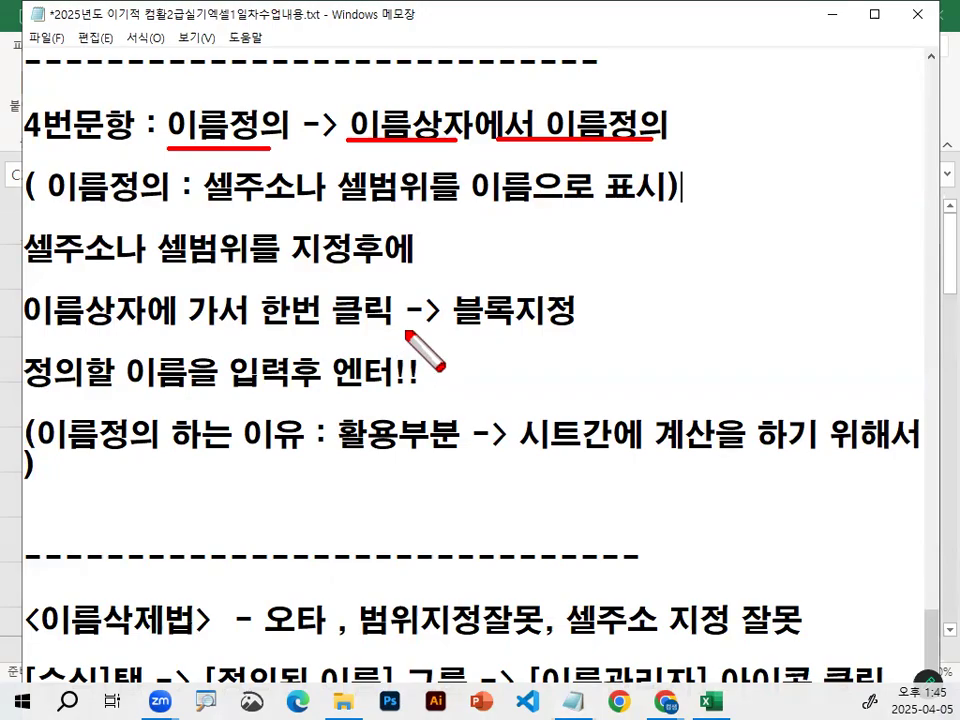
{"action": "left_click_drag", "start_coordinate": [348, 140], "coordinate": [681, 141]}
{"action": "left_click_drag", "start_coordinate": [32, 266], "coordinate": [397, 269]}
{"action": "left_click_drag", "start_coordinate": [36, 323], "coordinate": [185, 322]}
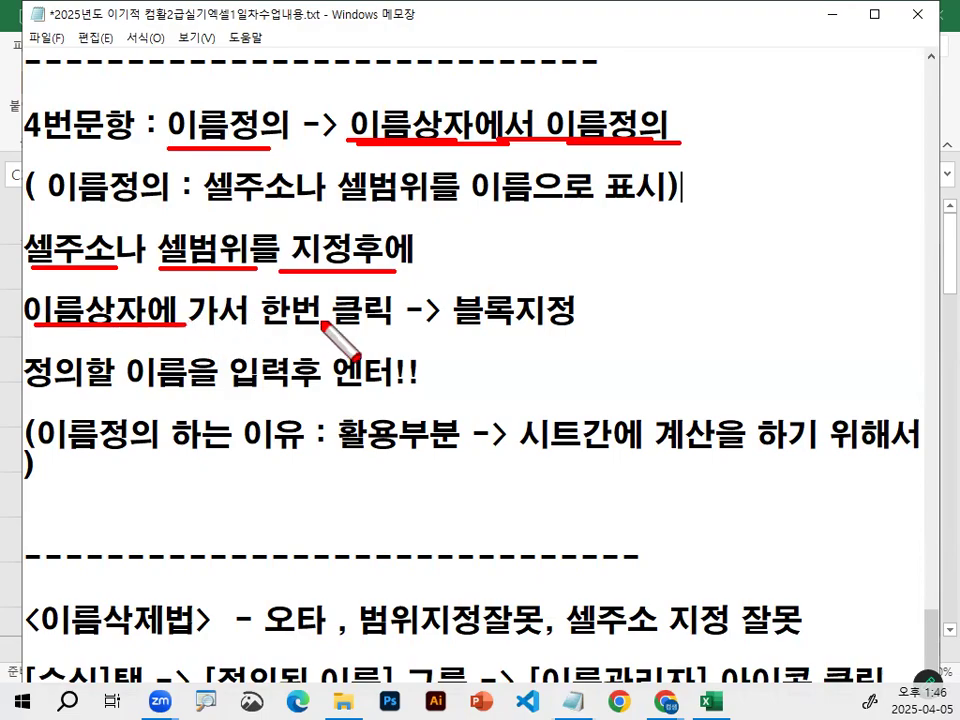
{"action": "left_click_drag", "start_coordinate": [252, 308], "coordinate": [318, 298]}
{"action": "mouse_move", "coordinate": [576, 306]}
{"action": "left_mouse_down"}
{"action": "mouse_move", "coordinate": [447, 300]}
{"action": "mouse_move", "coordinate": [574, 322]}
{"action": "left_mouse_up"}
{"action": "left_click_drag", "start_coordinate": [28, 396], "coordinate": [196, 397]}
{"action": "mouse_move", "coordinate": [424, 388]}
{"action": "left_mouse_down"}
{"action": "mouse_move", "coordinate": [356, 388]}
{"action": "mouse_move", "coordinate": [427, 378]}
{"action": "left_mouse_up"}
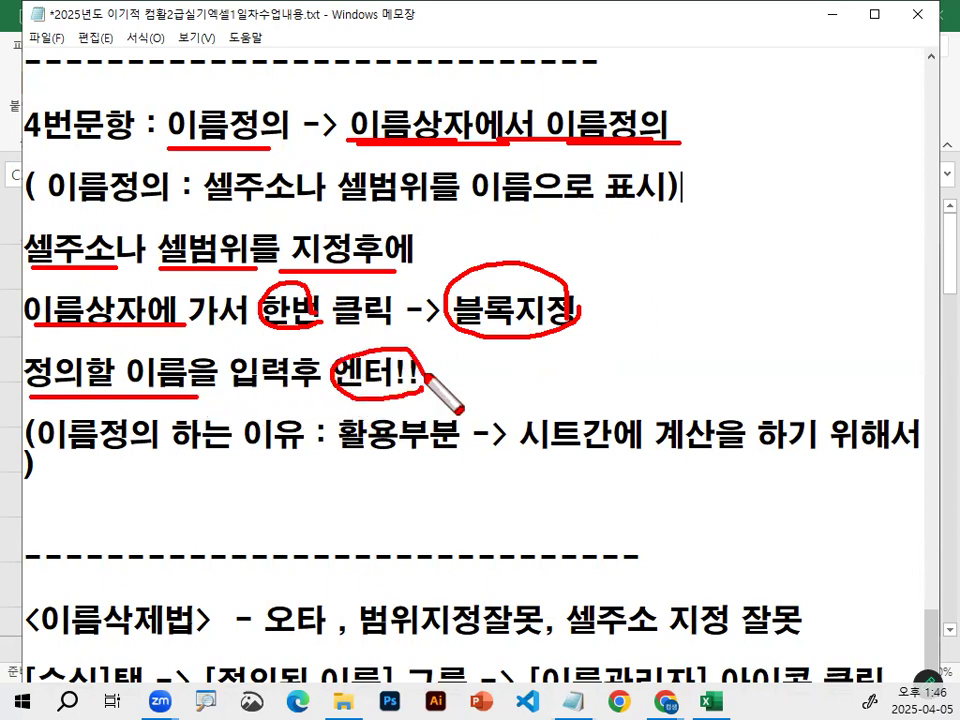
{"action": "key", "text": "Escape"}
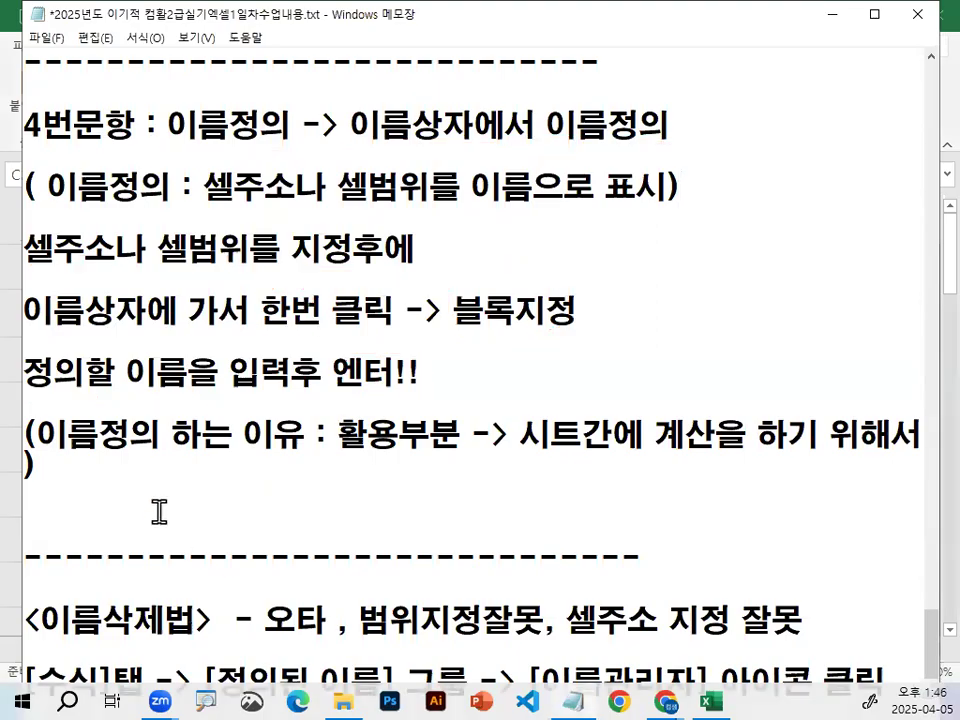
- Split the note after "(이름정의 하는 이유 :" so that the text from 활용부분 starts on its own line
{"action": "left_click_drag", "start_coordinate": [64, 435], "coordinate": [233, 435]}
{"action": "left_click", "coordinate": [334, 437]}
{"action": "key", "text": "Return"}
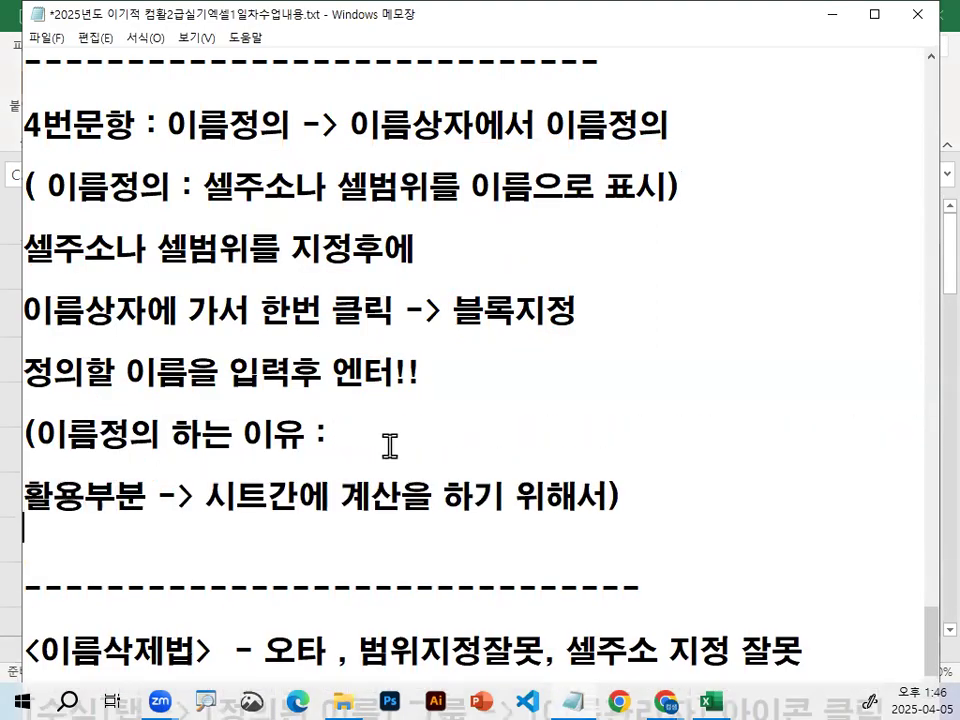
- Insert blank lines between the dashed separator and the <이름삭제법> section, and review the reason given for defining names
{"action": "scroll", "coordinate": [480, 360], "scroll_direction": "down", "scroll_amount": 1}
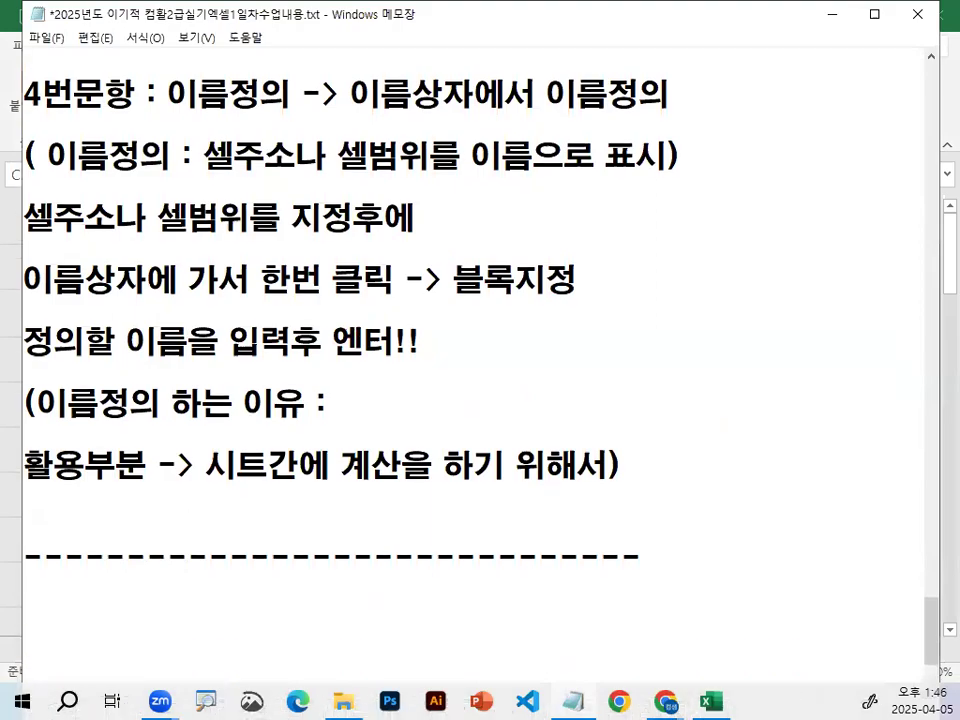
{"action": "scroll", "coordinate": [444, 378], "scroll_direction": "down", "scroll_amount": 1}
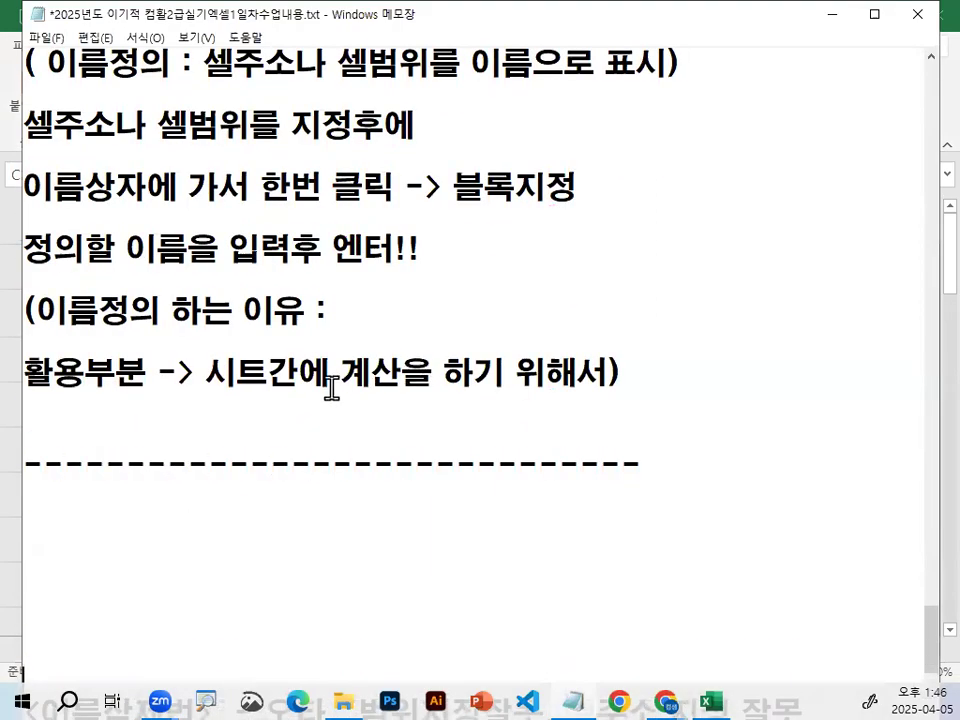
{"action": "left_click_drag", "start_coordinate": [207, 371], "coordinate": [686, 381]}
{"action": "left_click", "coordinate": [686, 381]}
{"action": "left_click_drag", "start_coordinate": [40, 311], "coordinate": [243, 316]}
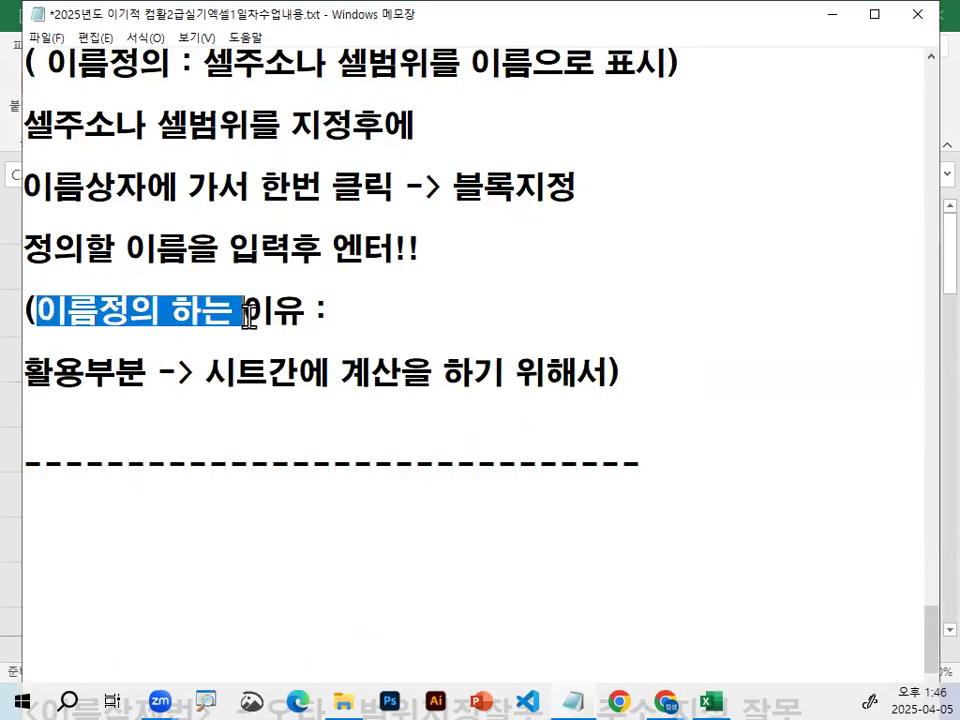
- Return to the Excel sheet 기본작업2-1, select the product names in C5:C12 and examine the name box for that range
{"action": "left_click", "coordinate": [838, 16]}
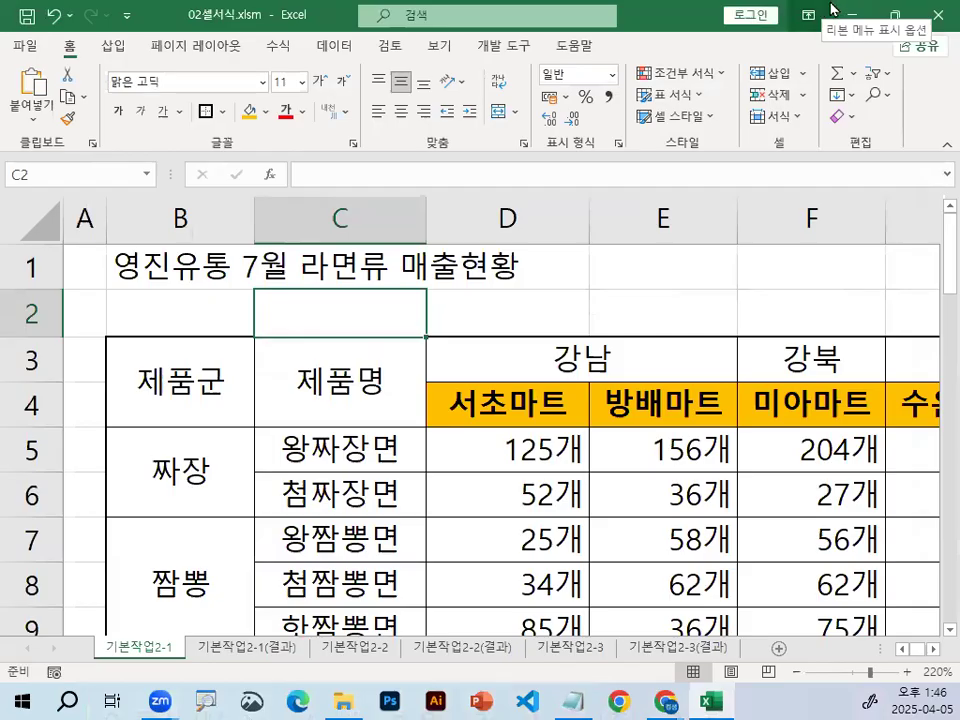
{"action": "scroll", "coordinate": [600, 408], "scroll_direction": "down", "scroll_amount": 1}
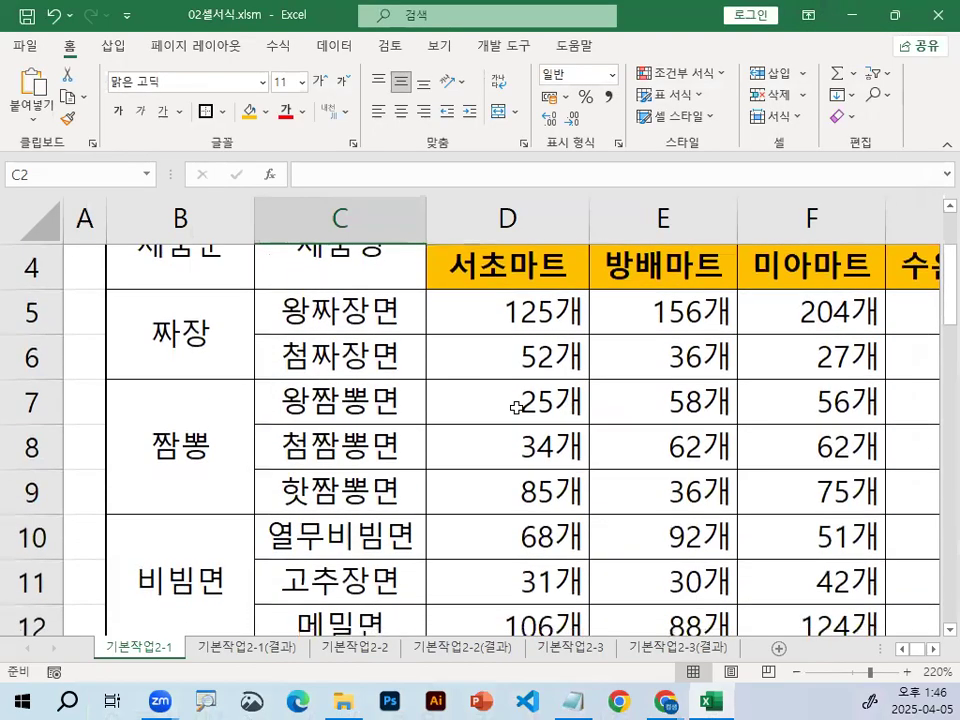
{"action": "left_click", "coordinate": [366, 315]}
{"action": "left_click_drag", "start_coordinate": [362, 375], "coordinate": [380, 488]}
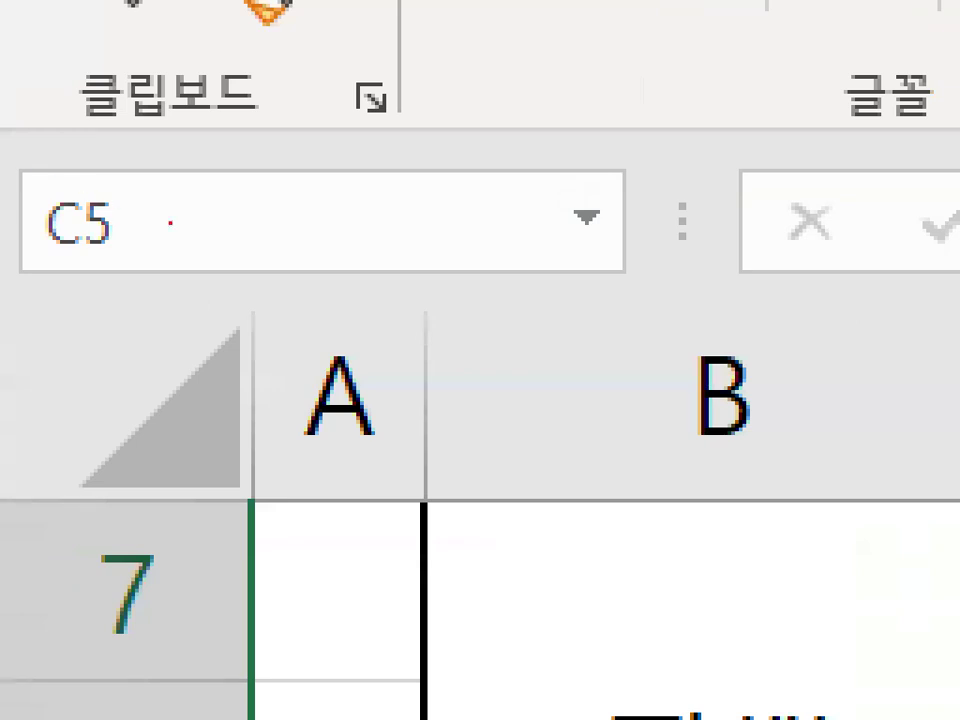
{"action": "mouse_move", "coordinate": [172, 251]}
{"action": "left_mouse_down"}
{"action": "mouse_move", "coordinate": [2, 272]}
{"action": "mouse_move", "coordinate": [150, 303]}
{"action": "mouse_move", "coordinate": [197, 275]}
{"action": "left_mouse_up"}
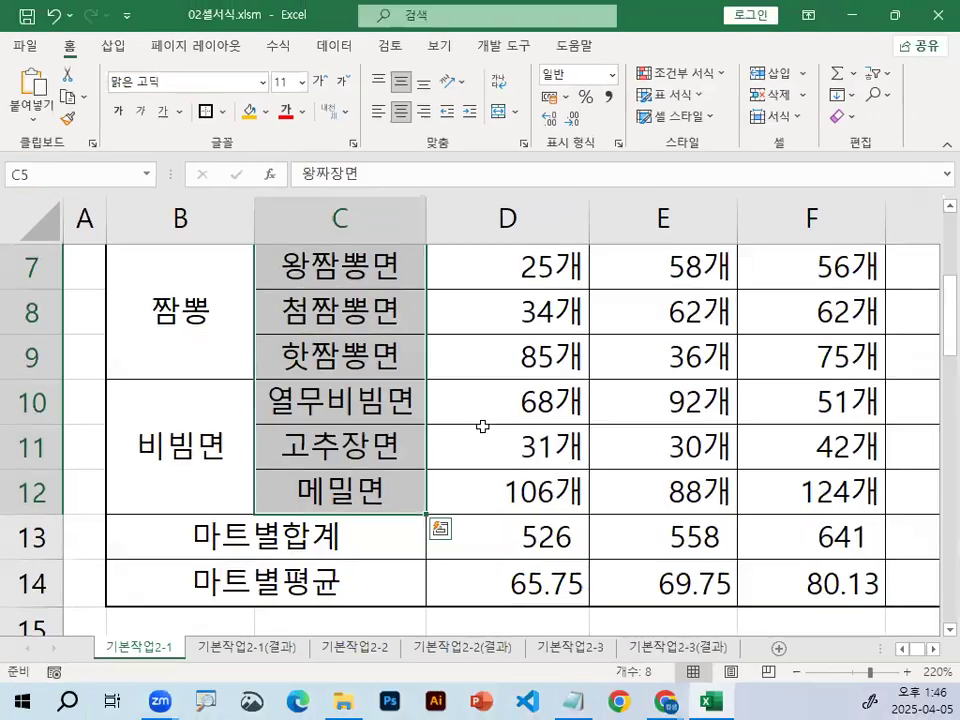
{"action": "scroll", "coordinate": [482, 428], "scroll_direction": "up", "scroll_amount": 2}
{"action": "scroll", "coordinate": [482, 426], "scroll_direction": "down", "scroll_amount": 1}
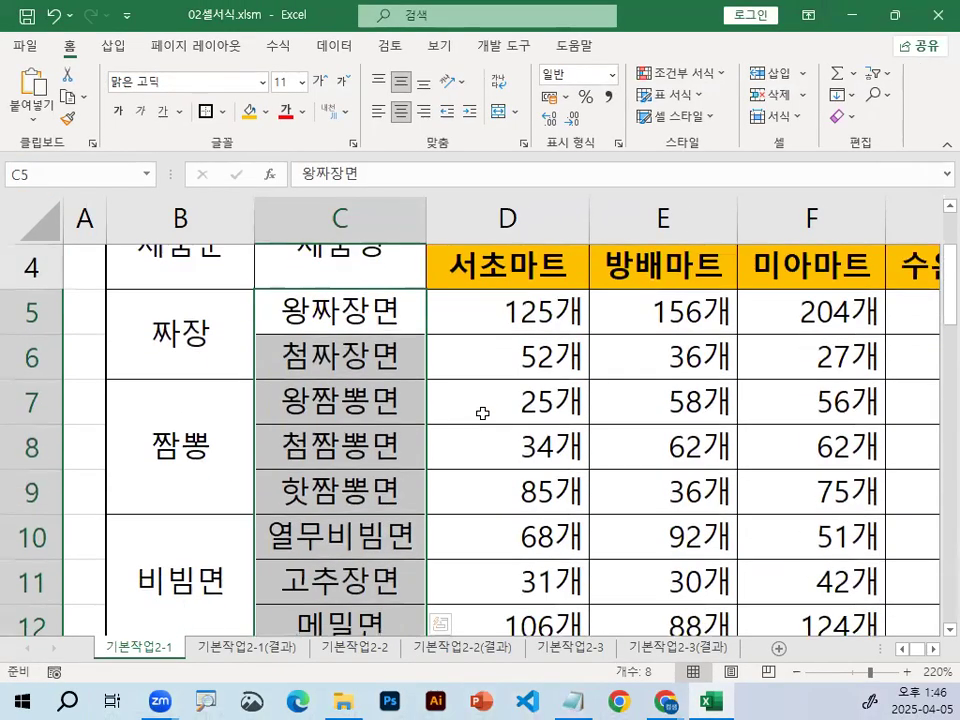
{"action": "scroll", "coordinate": [482, 413], "scroll_direction": "down", "scroll_amount": 1}
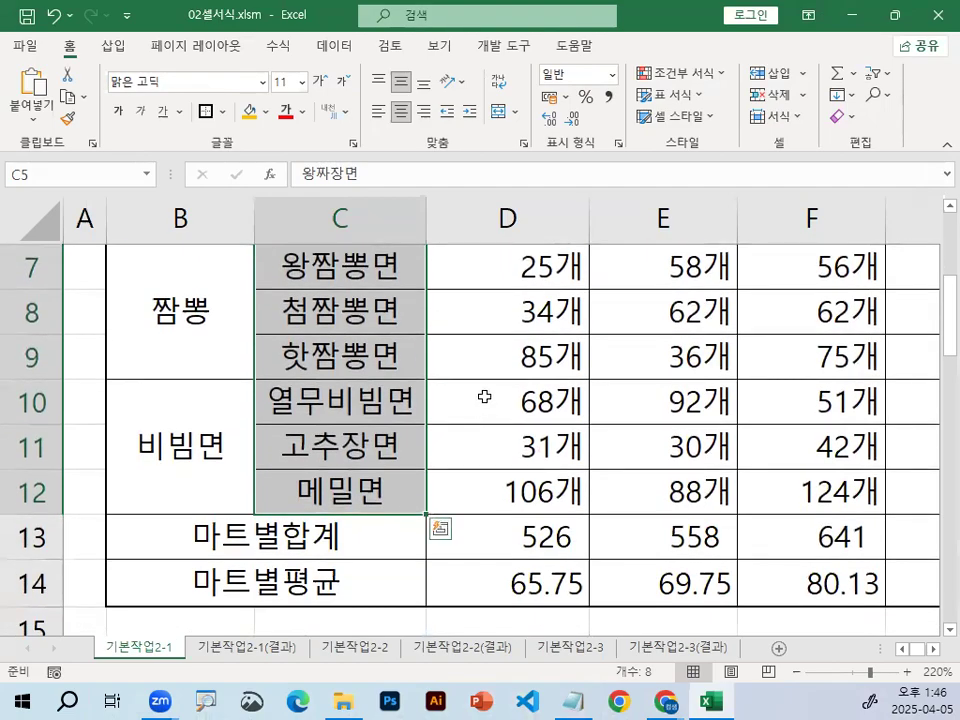
{"action": "left_click_drag", "start_coordinate": [66, 166], "coordinate": [55, 193]}
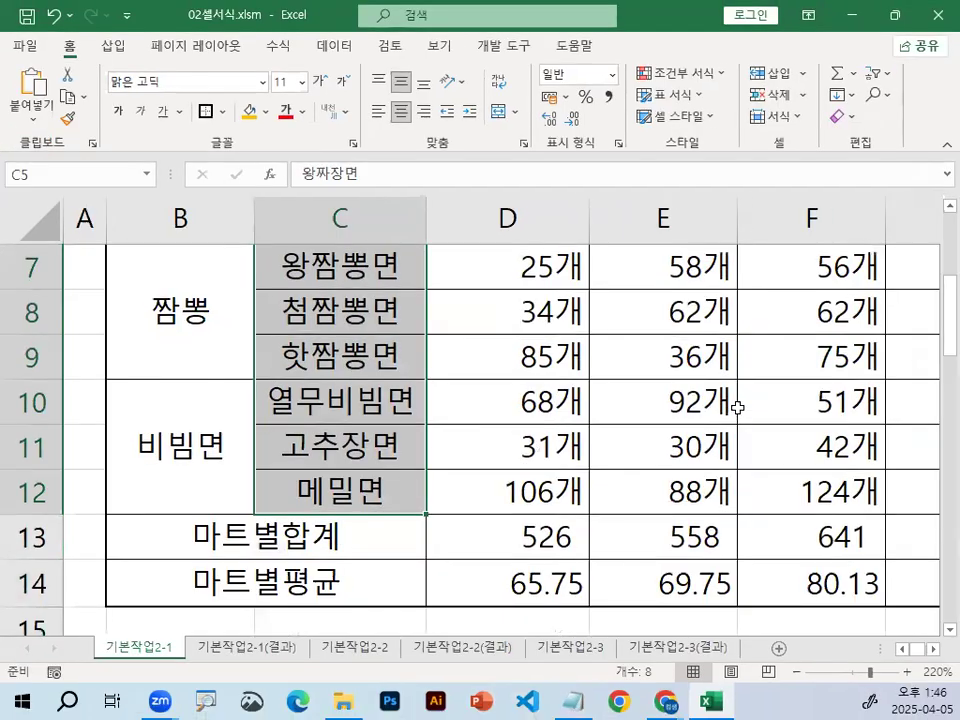
- Select the product names C5:C12 starting from 왕짜장면 and examine which cell address the name box shows
{"action": "left_click", "coordinate": [658, 398]}
{"action": "scroll", "coordinate": [662, 392], "scroll_direction": "up", "scroll_amount": 3}
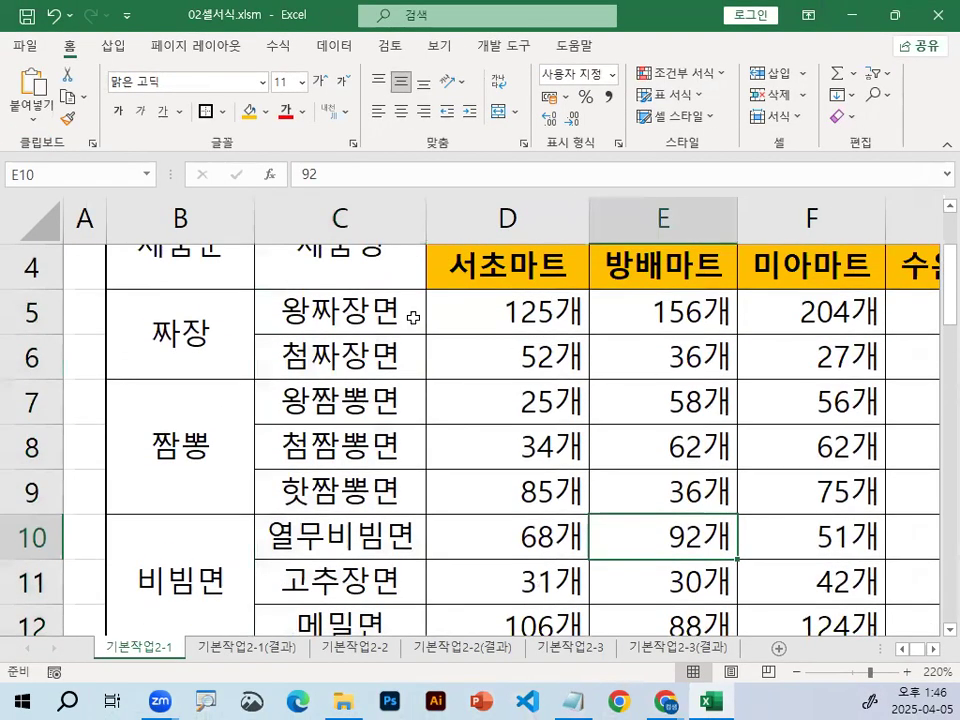
{"action": "left_click", "coordinate": [356, 316]}
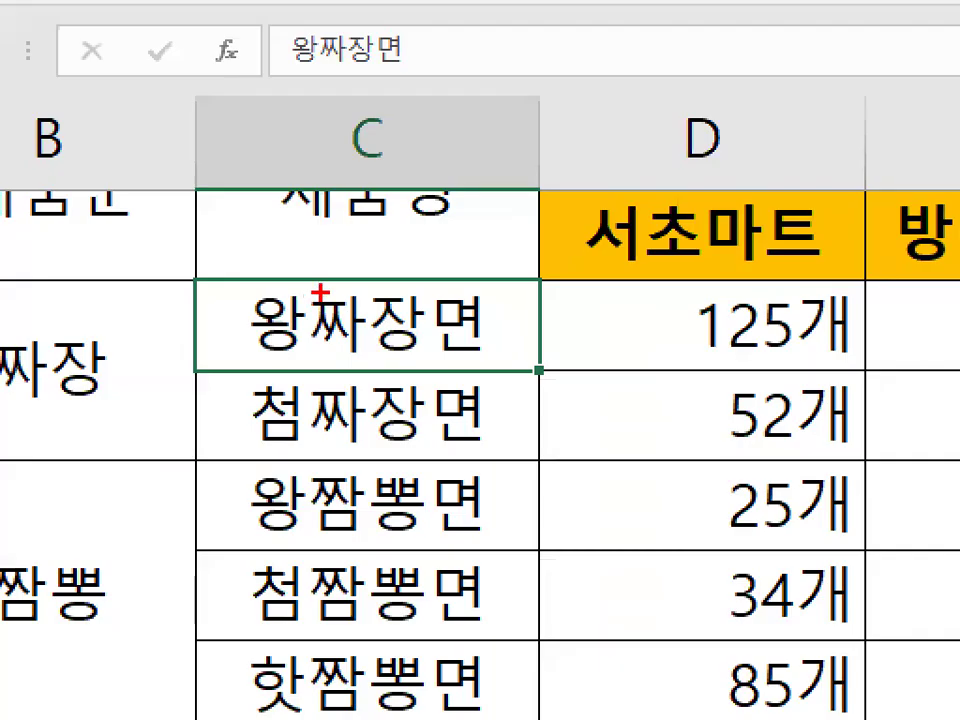
{"action": "left_click_drag", "start_coordinate": [380, 310], "coordinate": [366, 318]}
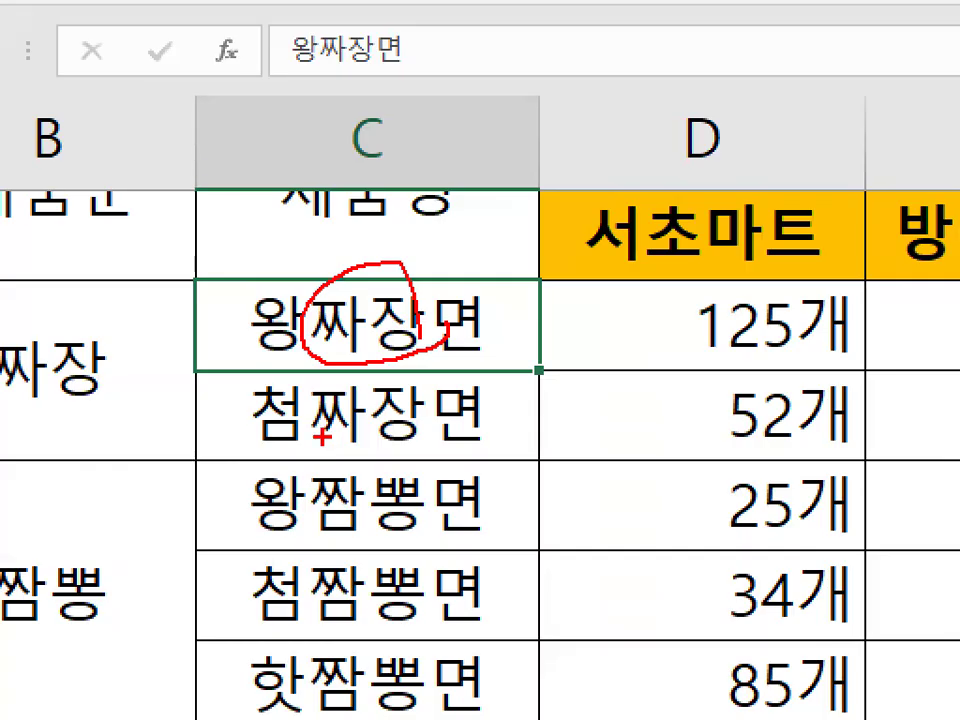
{"action": "key", "text": "Escape"}
{"action": "left_click_drag", "start_coordinate": [349, 312], "coordinate": [365, 495]}
{"action": "key", "text": "ctrl+1"}
{"action": "mouse_move", "coordinate": [65, 187]}
{"action": "left_mouse_down"}
{"action": "mouse_move", "coordinate": [40, 148]}
{"action": "mouse_move", "coordinate": [1, 205]}
{"action": "left_mouse_up"}
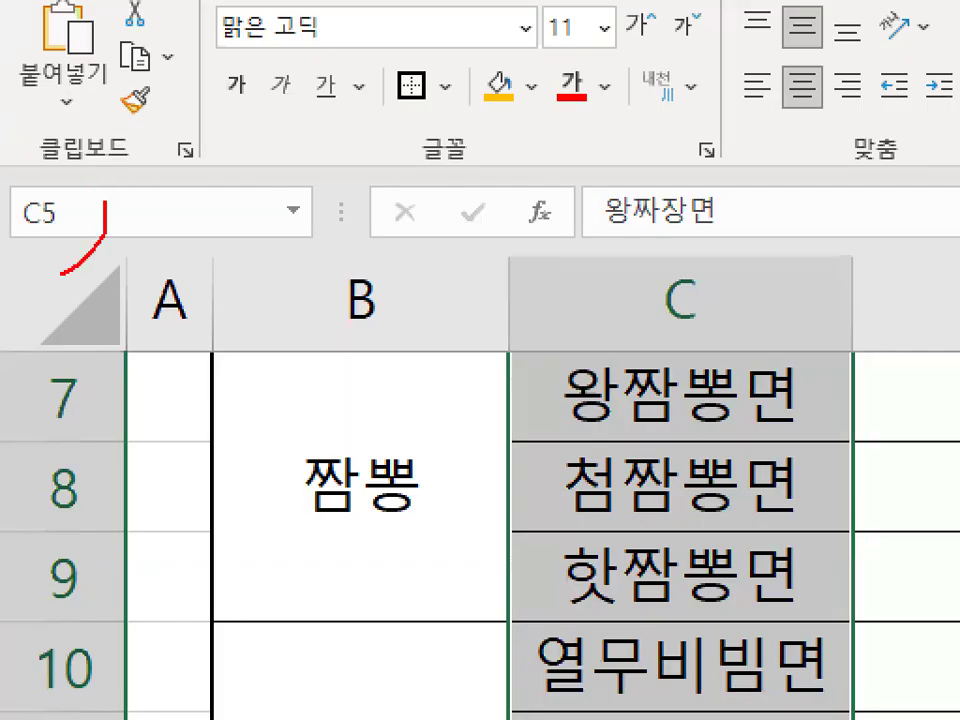
{"action": "key", "text": "Escape"}
{"action": "scroll", "coordinate": [450, 322], "scroll_direction": "up", "scroll_amount": 1}
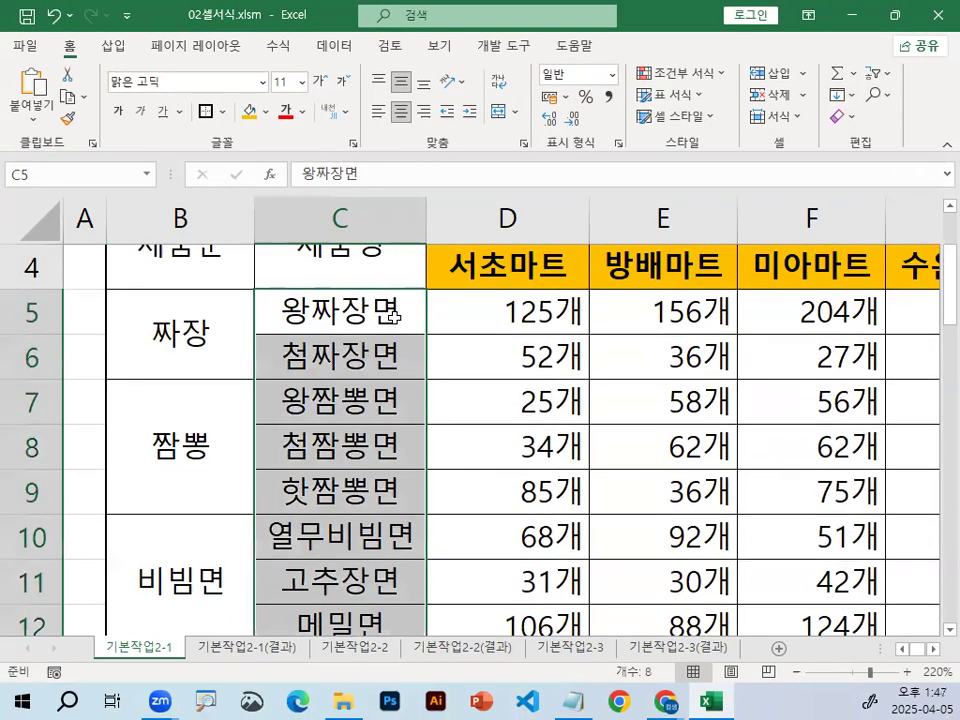
{"action": "key", "text": "ctrl+1"}
{"action": "left_click_drag", "start_coordinate": [413, 316], "coordinate": [443, 319]}
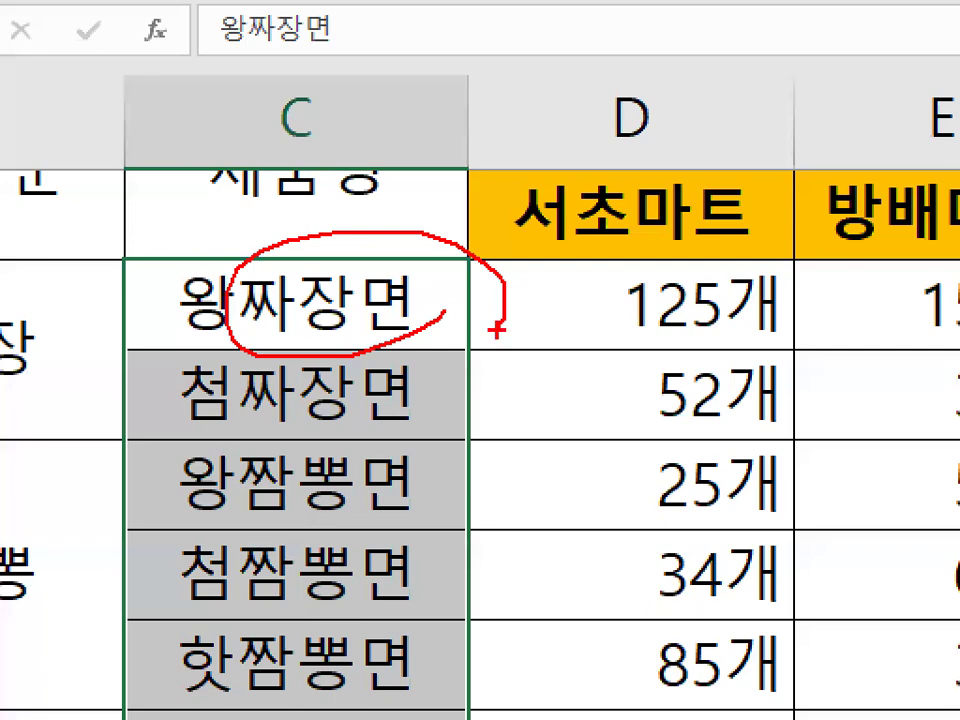
{"action": "key", "text": "Escape"}
{"action": "scroll", "coordinate": [471, 424], "scroll_direction": "down", "scroll_amount": 1}
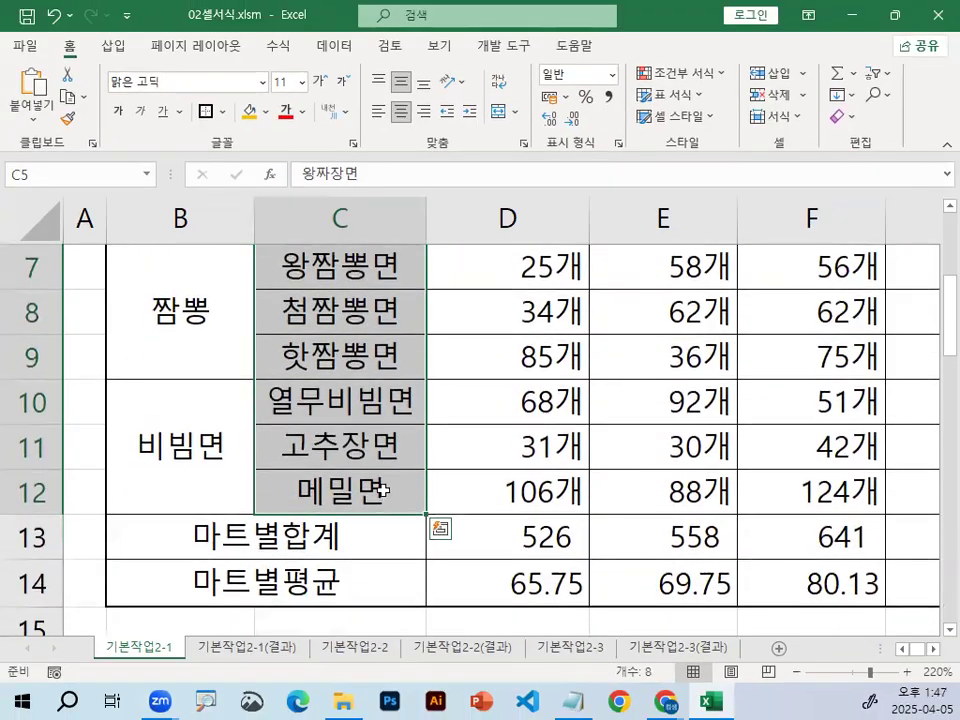
- Select the product names in reverse, from 메밀면 in C12 up to C5, and check the address in the name box
{"action": "left_click", "coordinate": [396, 501]}
{"action": "mouse_move", "coordinate": [381, 487]}
{"action": "left_mouse_down"}
{"action": "mouse_move", "coordinate": [384, 206]}
{"action": "mouse_move", "coordinate": [386, 356]}
{"action": "left_mouse_up"}
{"action": "scroll", "coordinate": [390, 388], "scroll_direction": "down", "scroll_amount": 3}
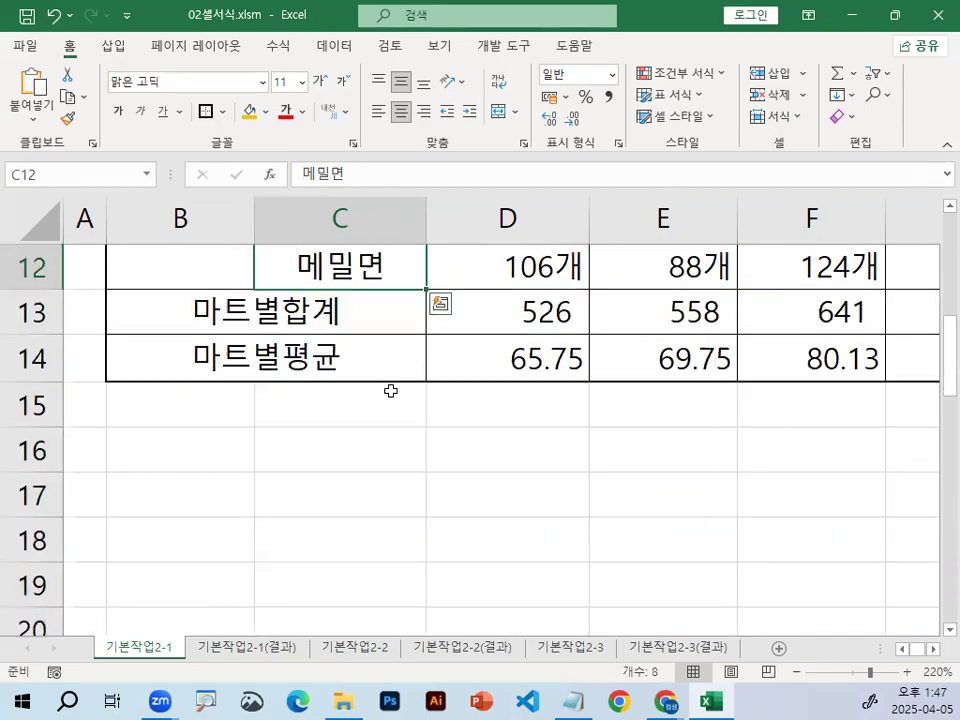
{"action": "key", "text": "ctrl+1"}
{"action": "left_click_drag", "start_coordinate": [340, 288], "coordinate": [415, 258]}
{"action": "left_click_drag", "start_coordinate": [332, 318], "coordinate": [408, 240]}
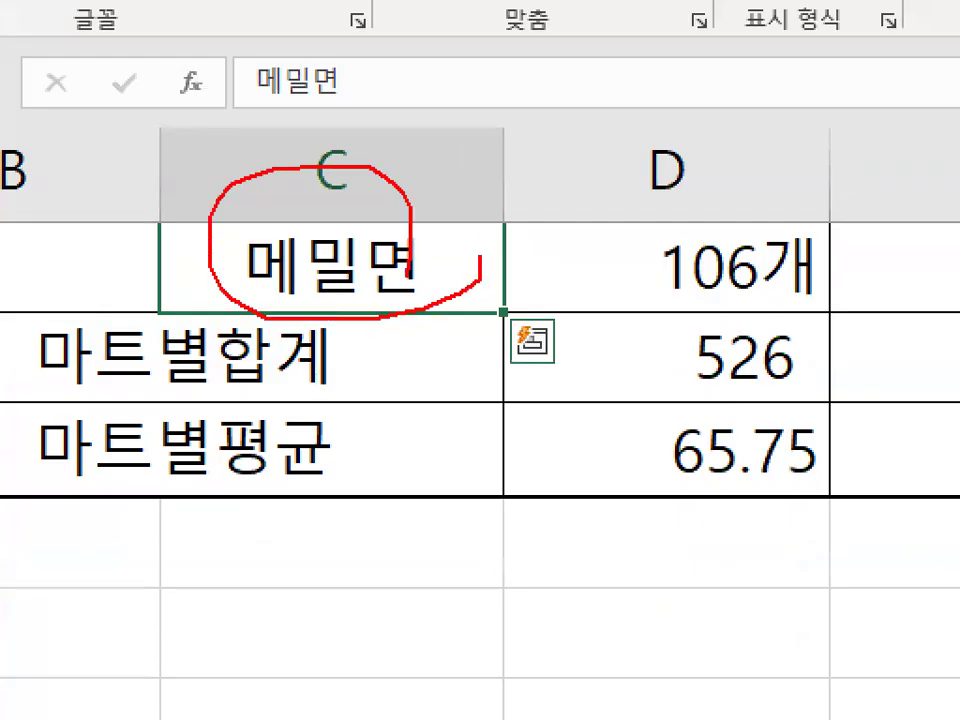
{"action": "key", "text": "Escape"}
{"action": "key", "text": "ctrl+1"}
{"action": "mouse_move", "coordinate": [81, 169]}
{"action": "left_mouse_down"}
{"action": "mouse_move", "coordinate": [34, 193]}
{"action": "mouse_move", "coordinate": [80, 162]}
{"action": "left_mouse_up"}
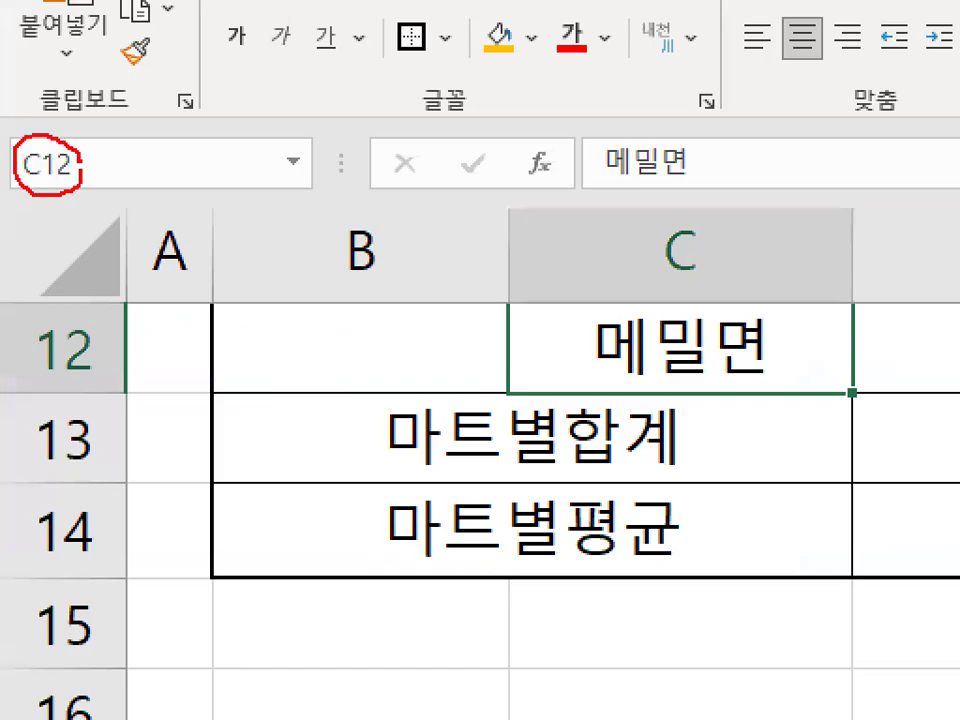
{"action": "mouse_move", "coordinate": [144, 121]}
{"action": "left_mouse_down"}
{"action": "mouse_move", "coordinate": [116, 184]}
{"action": "mouse_move", "coordinate": [145, 220]}
{"action": "left_mouse_up"}
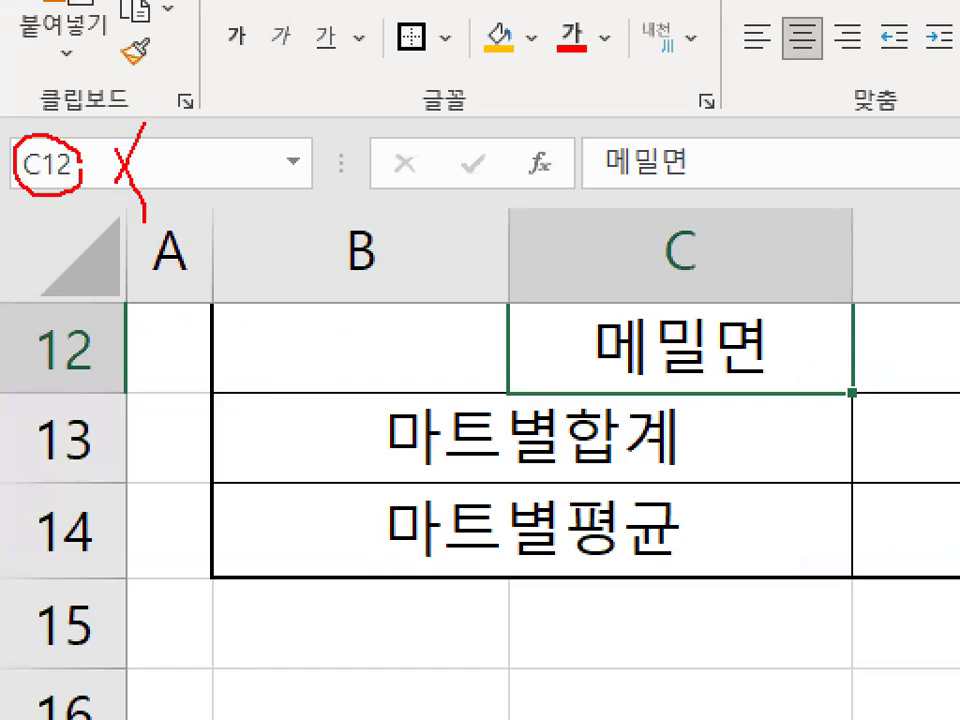
{"action": "key", "text": "Escape"}
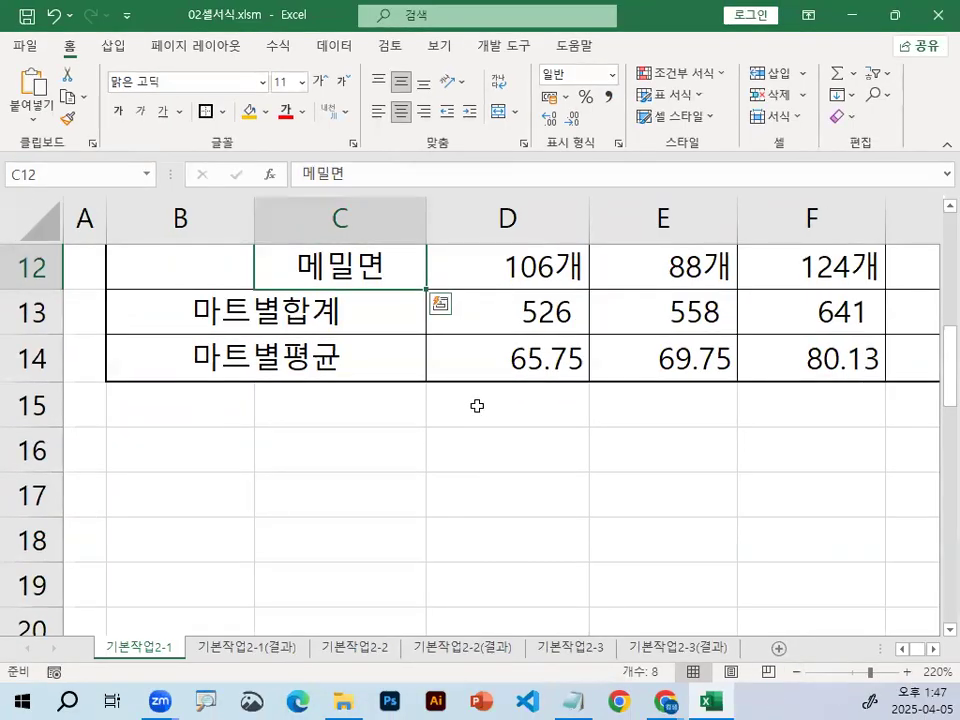
- Reselect the product names from C5 down to C12 and define the range's name as 제품명
{"action": "left_click", "coordinate": [490, 410]}
{"action": "scroll", "coordinate": [514, 447], "scroll_direction": "up", "scroll_amount": 4}
{"action": "mouse_move", "coordinate": [340, 456]}
{"action": "left_mouse_down"}
{"action": "mouse_move", "coordinate": [345, 660]}
{"action": "mouse_move", "coordinate": [343, 461]}
{"action": "mouse_move", "coordinate": [346, 470]}
{"action": "mouse_move", "coordinate": [416, 363]}
{"action": "left_mouse_up"}
{"action": "key", "text": "ctrl+1"}
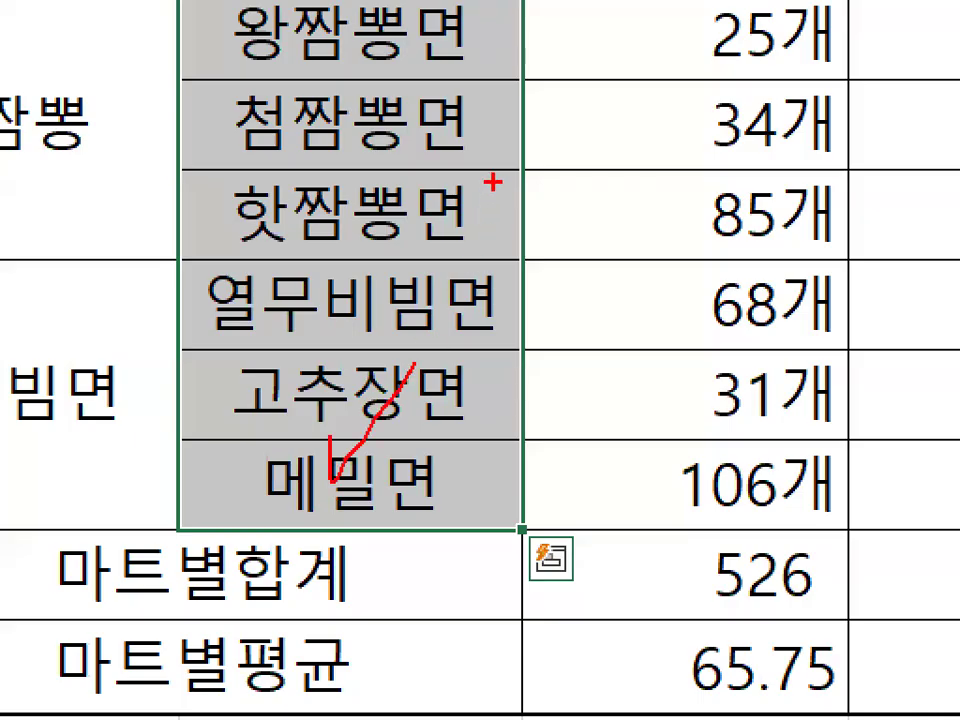
{"action": "key", "text": "Escape"}
{"action": "key", "text": "ctrl+1"}
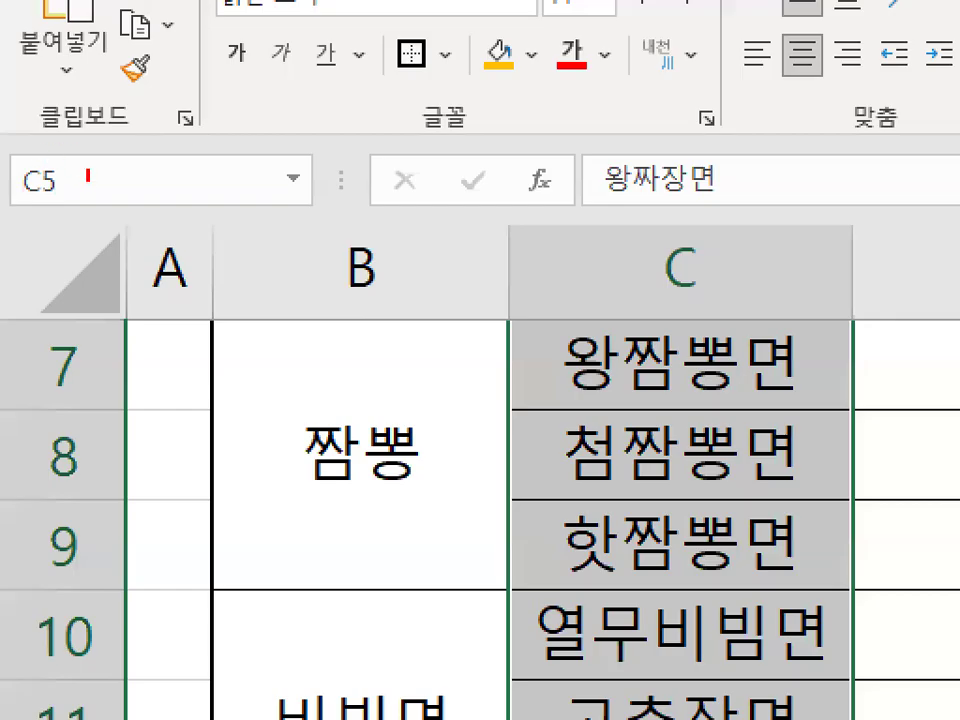
{"action": "left_click_drag", "start_coordinate": [41, 153], "coordinate": [138, 18]}
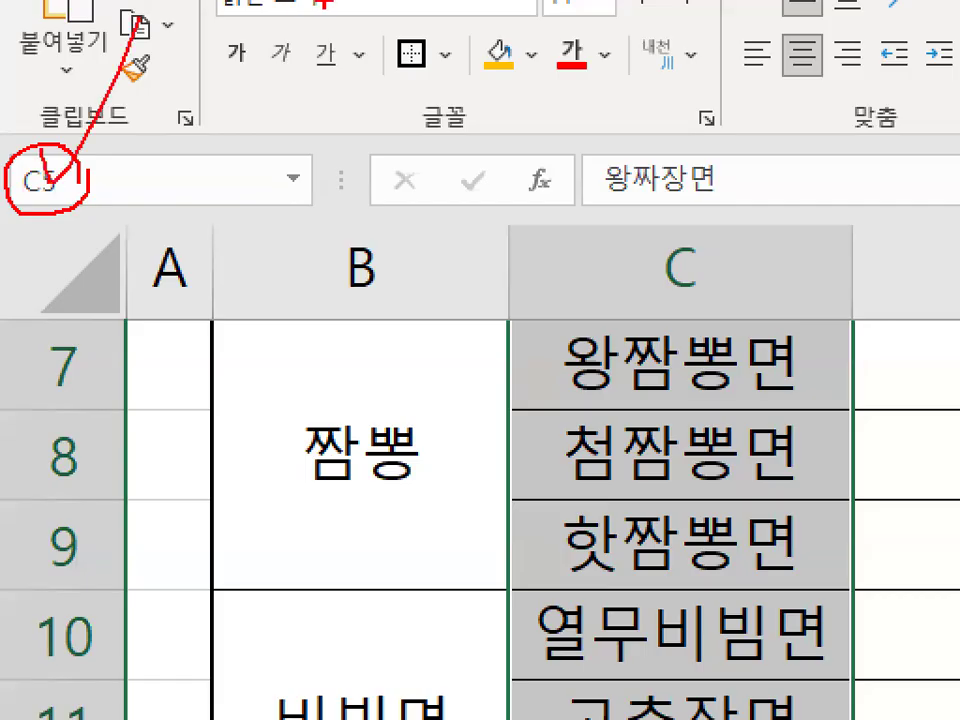
{"action": "key", "text": "Escape"}
{"action": "left_click", "coordinate": [38, 174]}
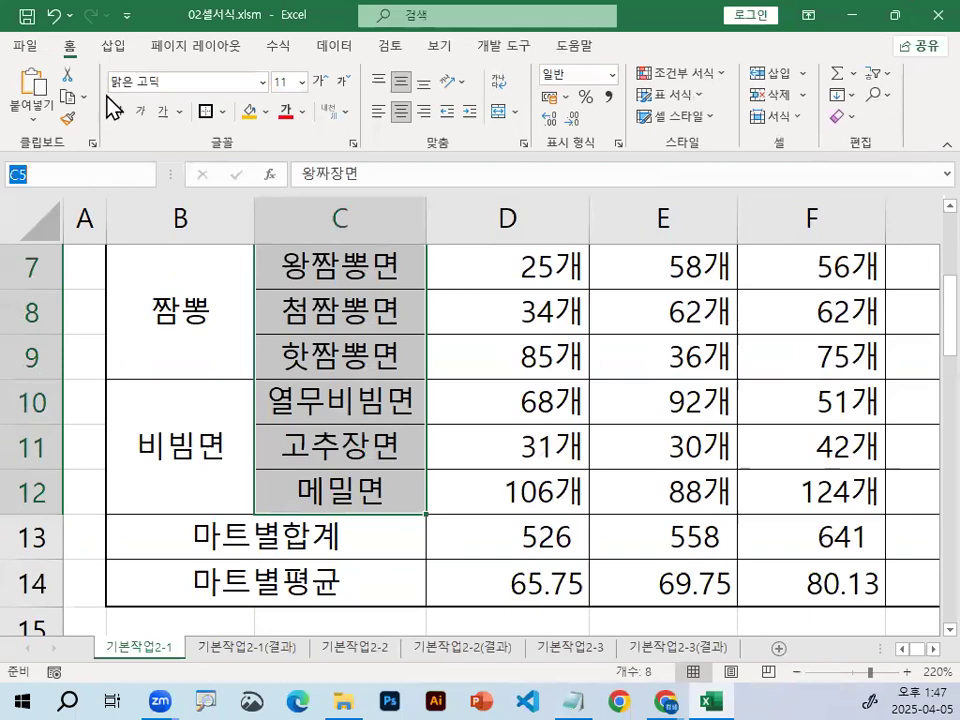
{"action": "type", "text": "제"}
{"action": "type", "text": "품ㅁ"}
{"action": "key", "text": "Return"}
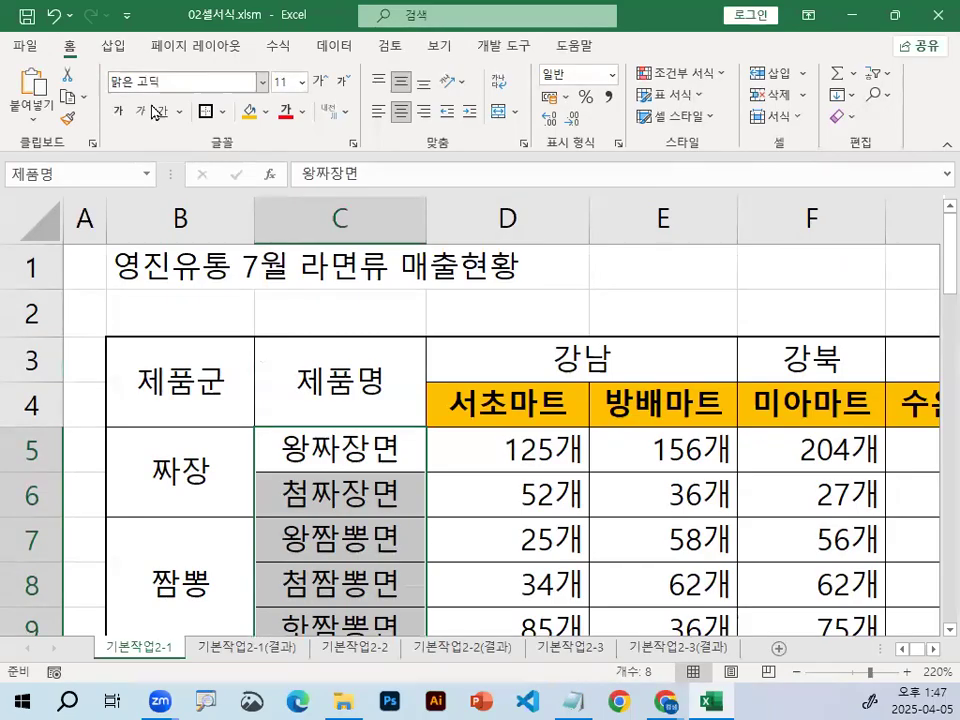
- Review the list of defined names and go to 제품명 to check which cells it covers
{"action": "left_click", "coordinate": [302, 399]}
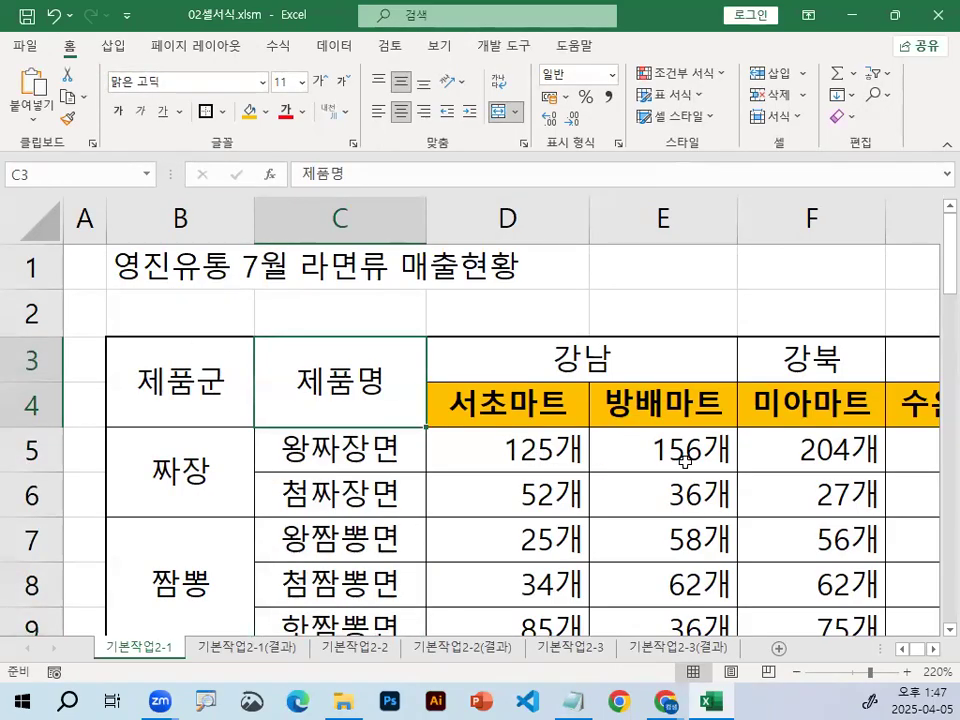
{"action": "left_click", "coordinate": [544, 319]}
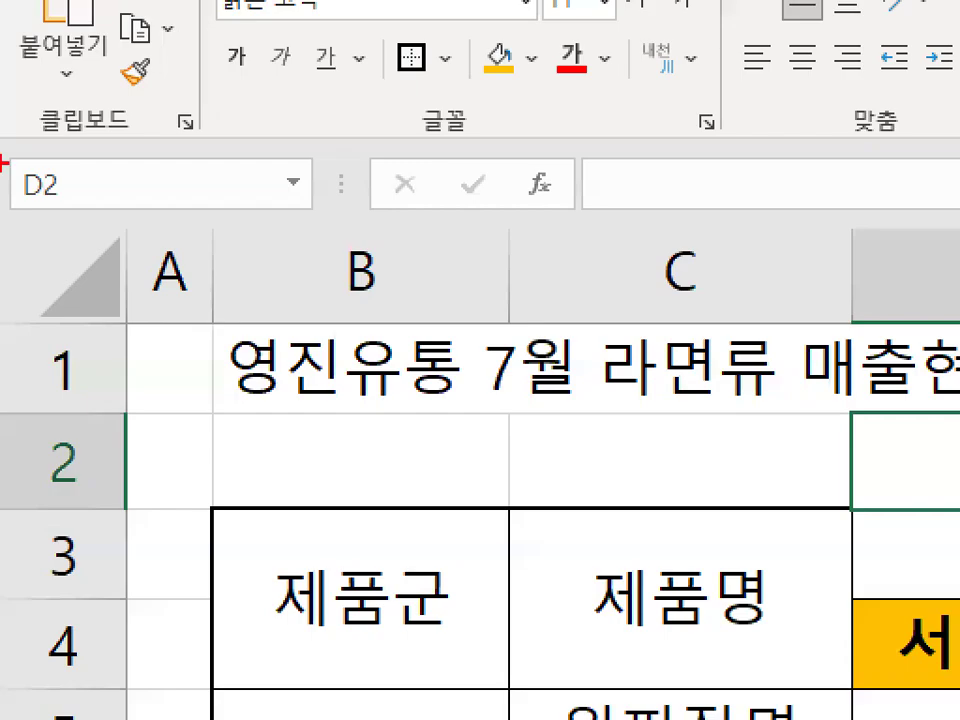
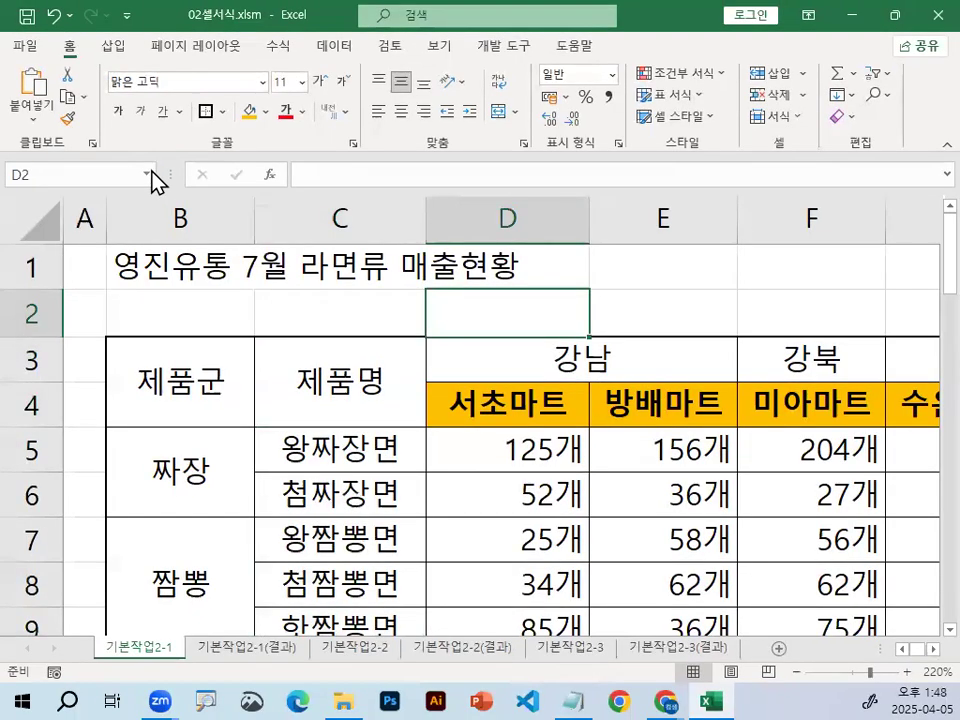
{"action": "left_click", "coordinate": [149, 173]}
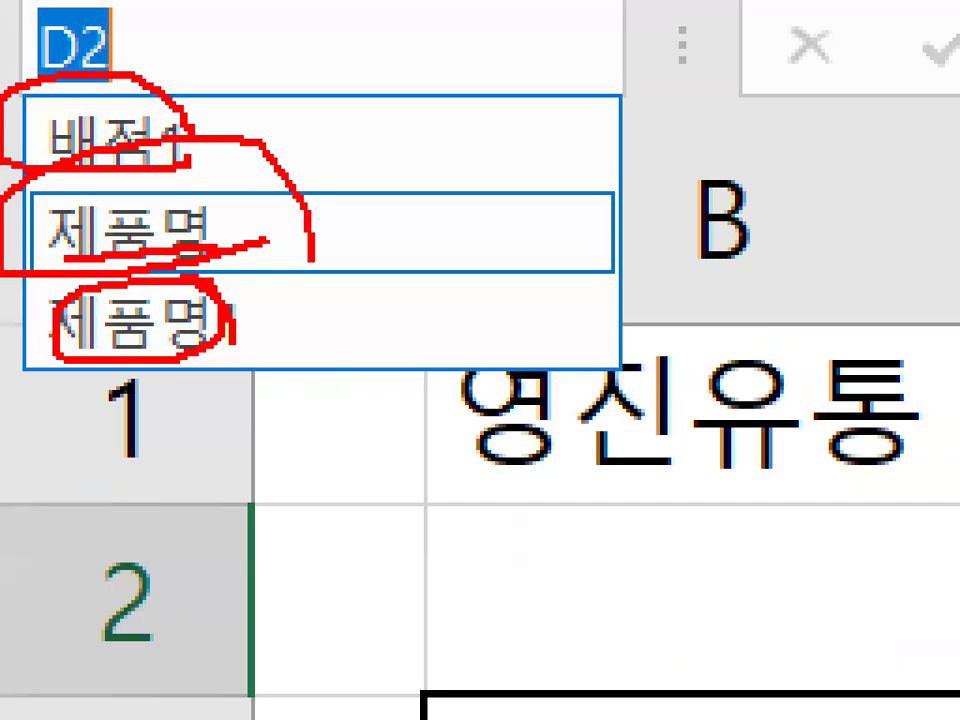
{"action": "key", "text": "Escape"}
{"action": "left_click", "coordinate": [150, 175]}
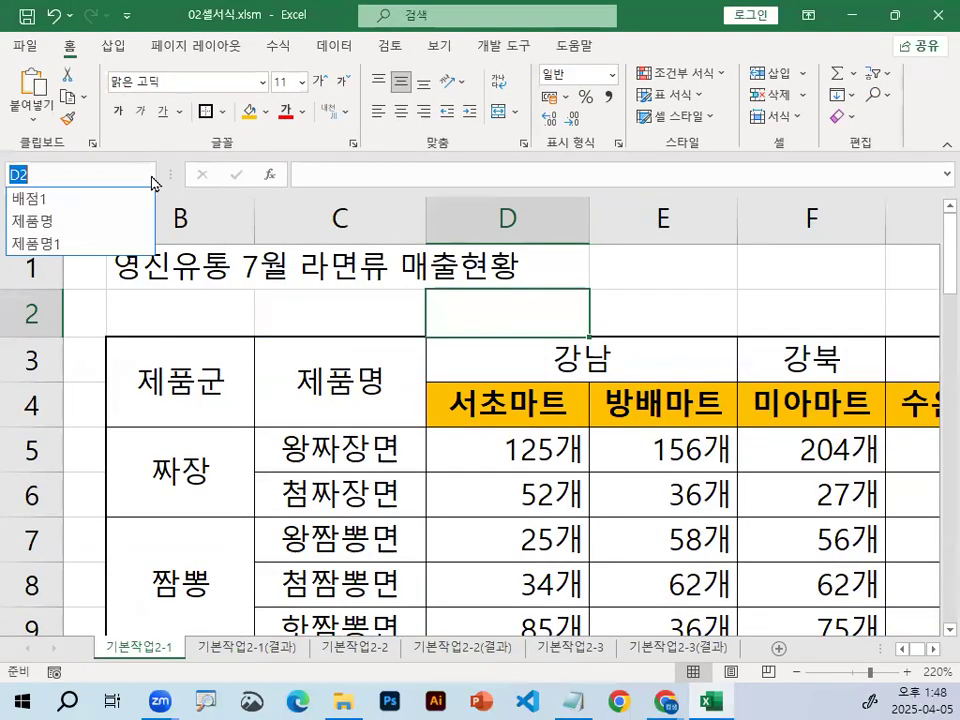
{"action": "left_click", "coordinate": [98, 221]}
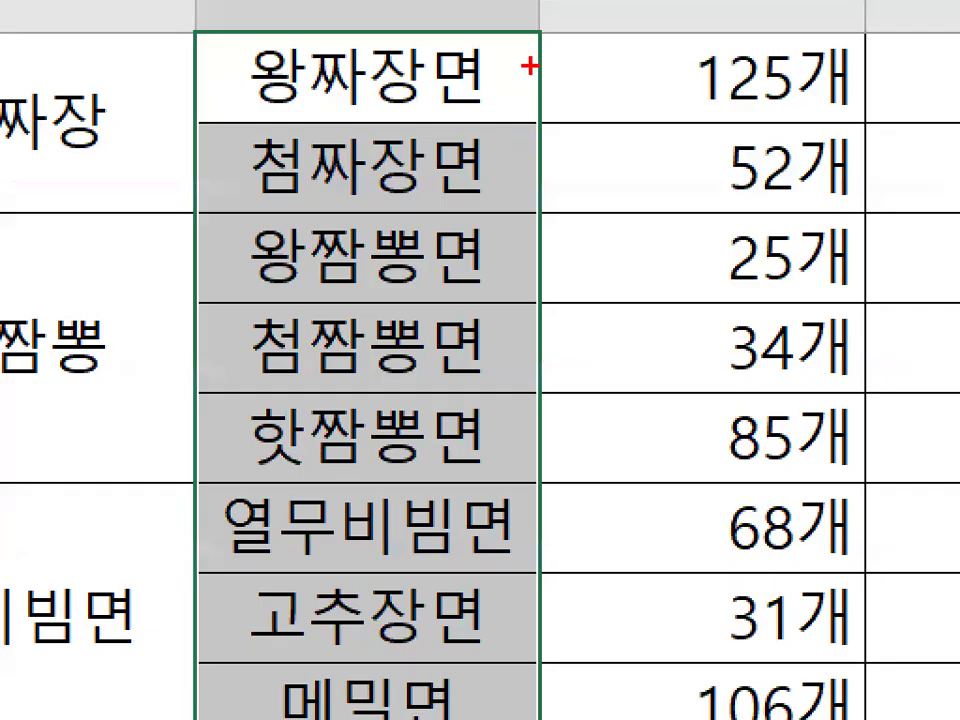
{"action": "left_click_drag", "start_coordinate": [426, 254], "coordinate": [469, 467]}
{"action": "mouse_move", "coordinate": [625, 478]}
{"action": "left_mouse_down"}
{"action": "mouse_move", "coordinate": [628, 690]}
{"action": "mouse_move", "coordinate": [570, 680]}
{"action": "left_mouse_up"}
{"action": "key", "text": "Escape"}
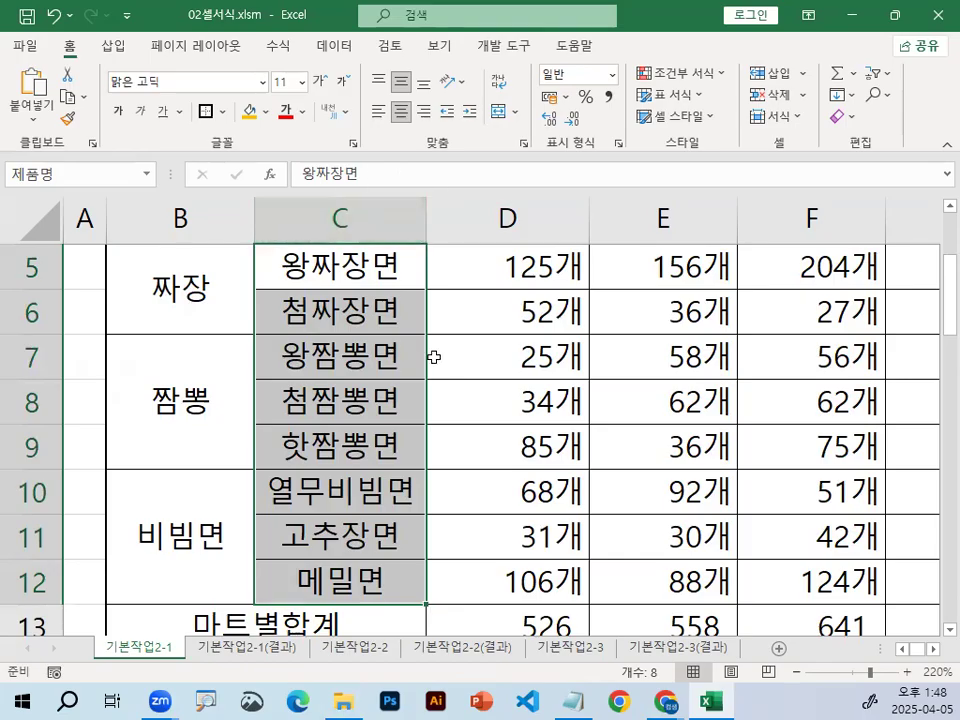
{"action": "left_click", "coordinate": [495, 405]}
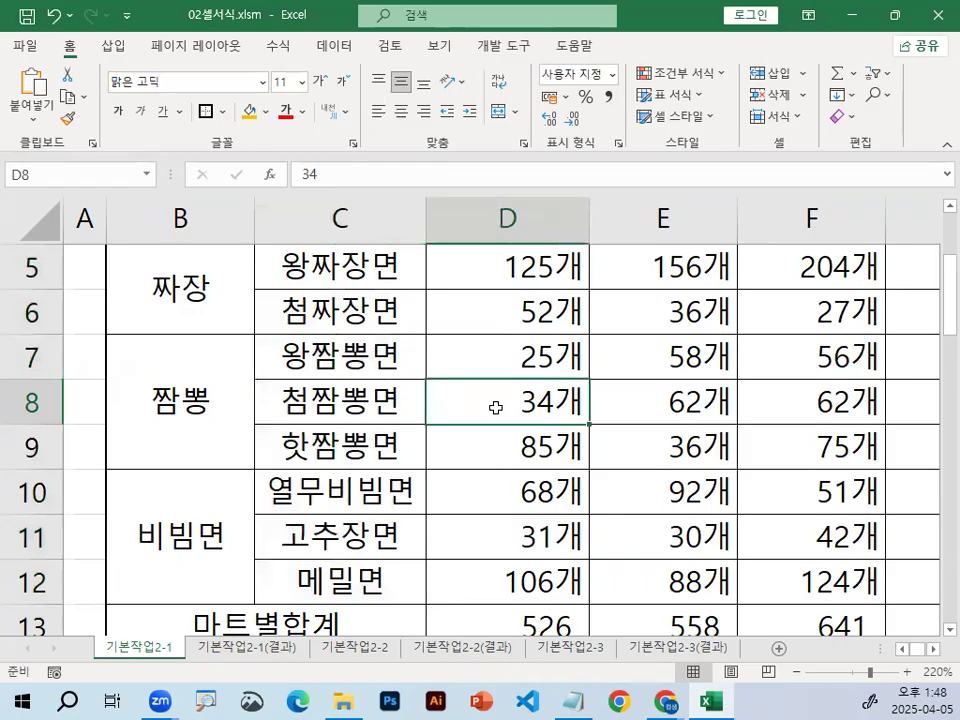
- Switch to the Notepad lesson notes and remove the extra blank lines between the dashed separator and the <이름삭제법> section
{"action": "left_click", "coordinate": [575, 700]}
{"action": "scroll", "coordinate": [300, 300], "scroll_direction": "down", "scroll_amount": 1}
{"action": "left_click", "coordinate": [238, 313]}
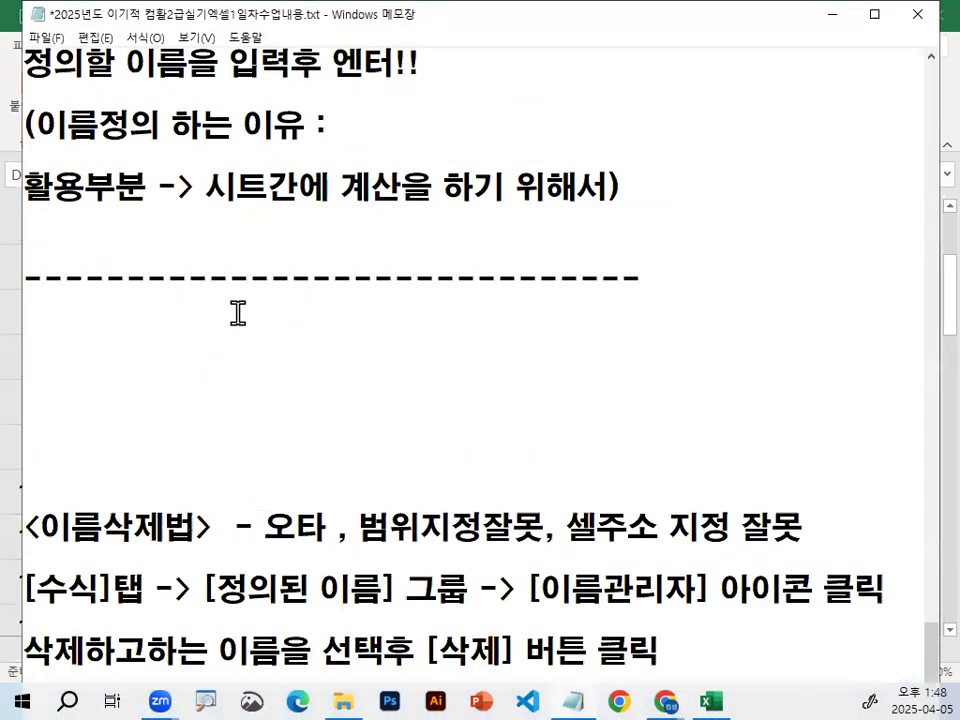
{"action": "key", "text": "Delete"}
{"action": "key", "text": "Delete"}
{"action": "key", "text": "Delete"}
{"action": "key", "text": "Return"}
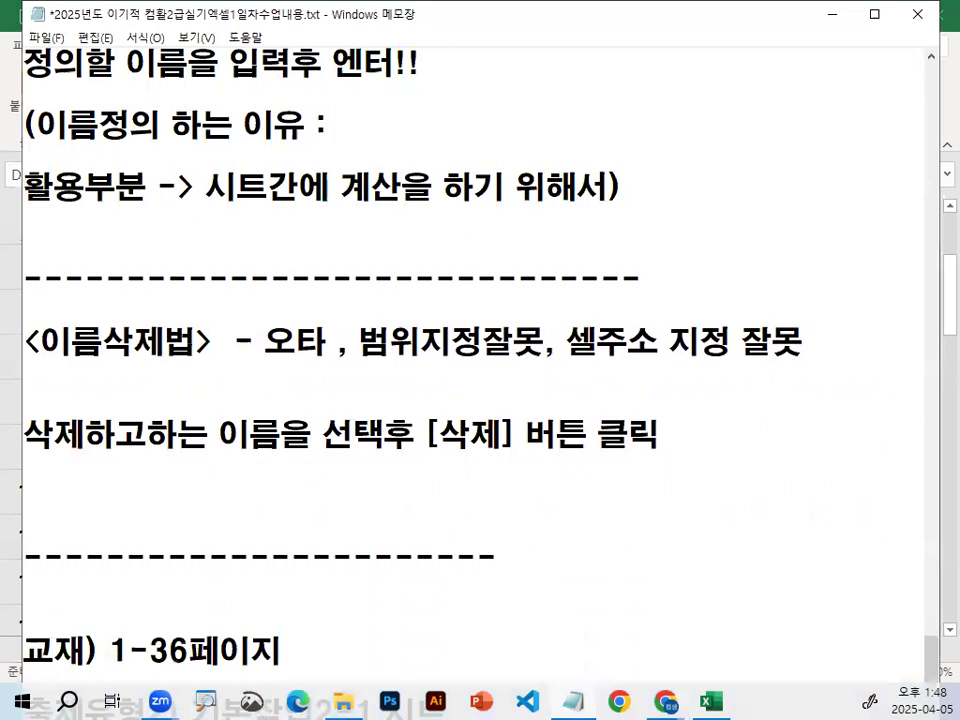
- Examine the <이름삭제법> notes on why a name is deleted and how to reach 이름관리자
{"action": "left_click_drag", "start_coordinate": [264, 342], "coordinate": [655, 342]}
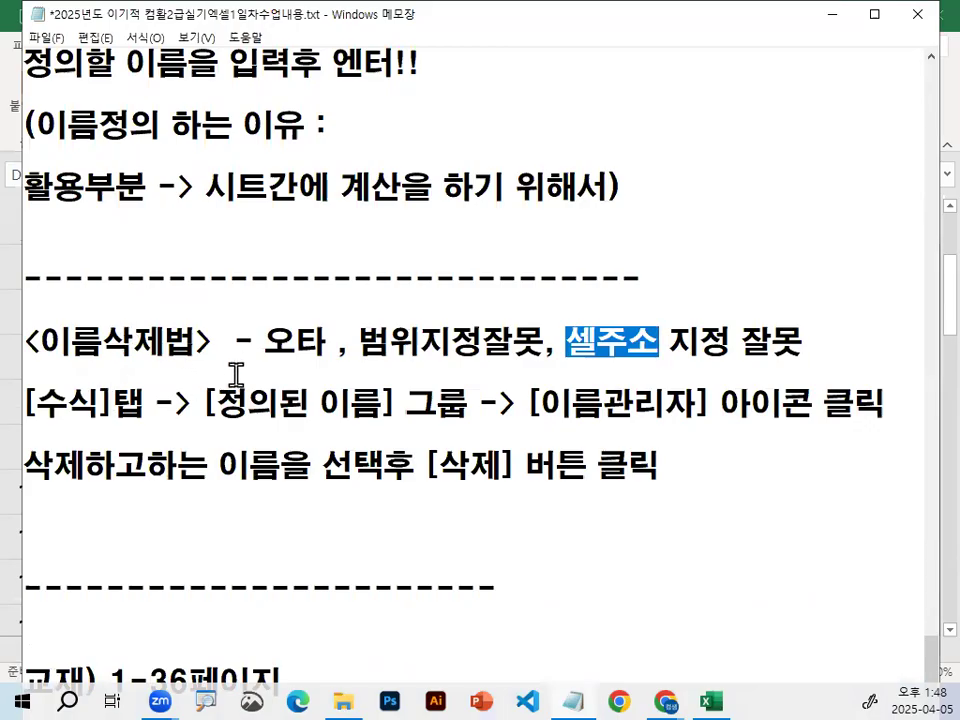
{"action": "scroll", "coordinate": [129, 392], "scroll_direction": "down", "scroll_amount": 1}
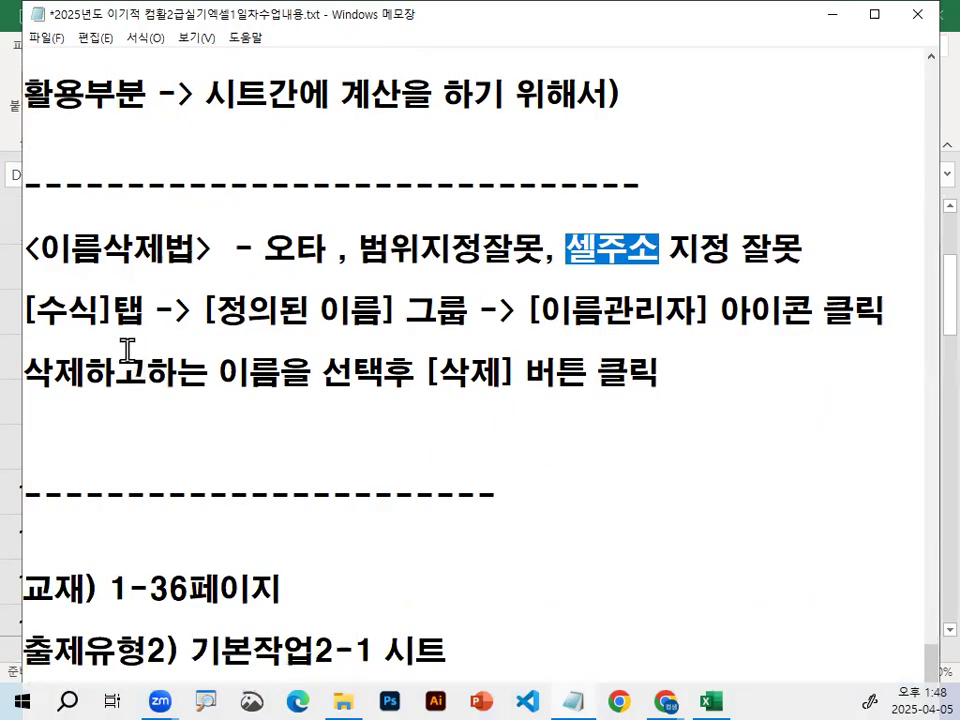
{"action": "left_click", "coordinate": [29, 309]}
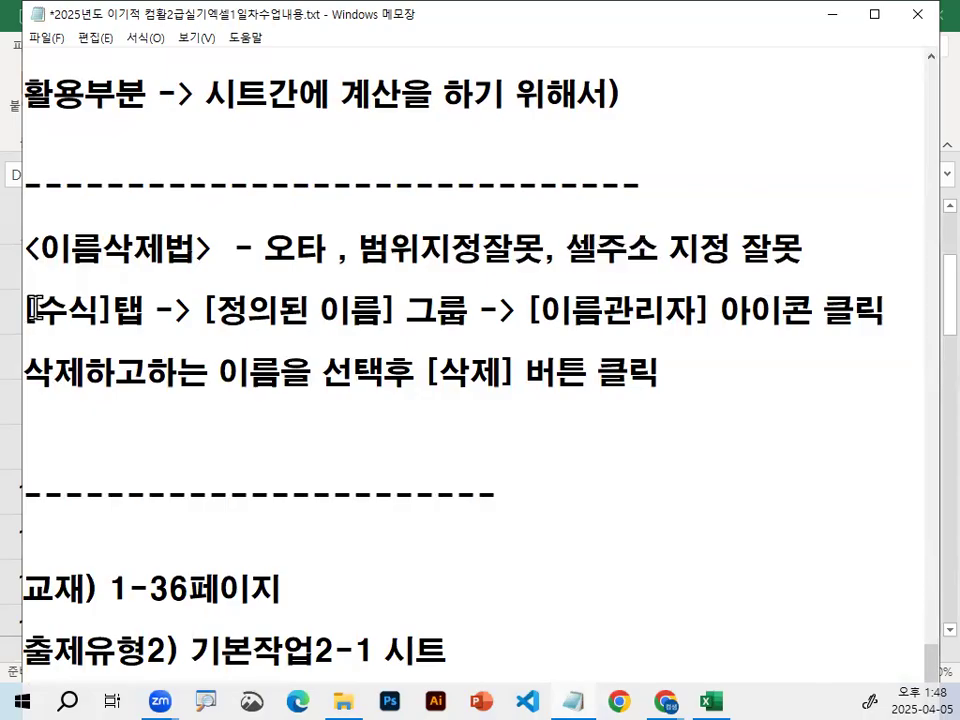
{"action": "left_click_drag", "start_coordinate": [30, 309], "coordinate": [91, 312]}
{"action": "left_click_drag", "start_coordinate": [214, 312], "coordinate": [390, 313]}
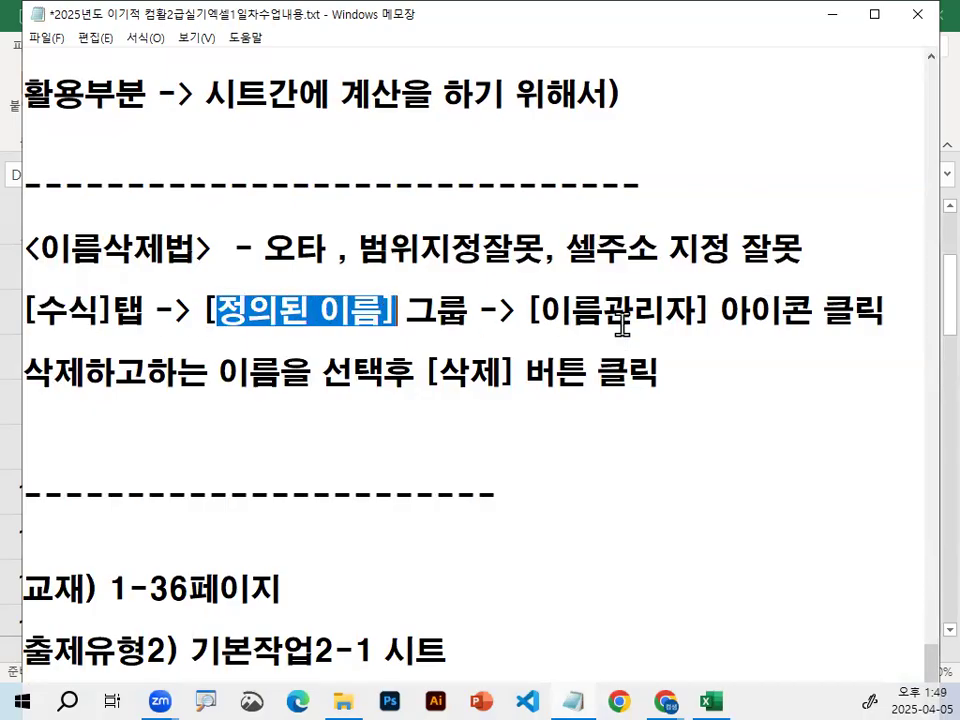
{"action": "left_click_drag", "start_coordinate": [543, 313], "coordinate": [709, 318]}
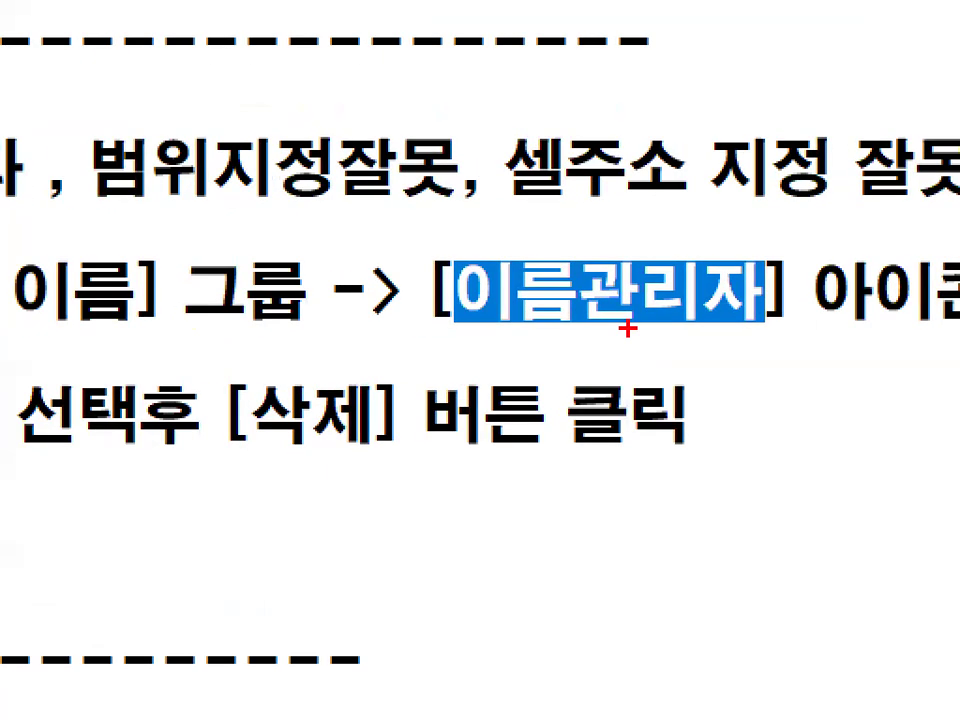
{"action": "mouse_move", "coordinate": [558, 236]}
{"action": "left_mouse_down"}
{"action": "mouse_move", "coordinate": [545, 318]}
{"action": "mouse_move", "coordinate": [735, 305]}
{"action": "left_mouse_up"}
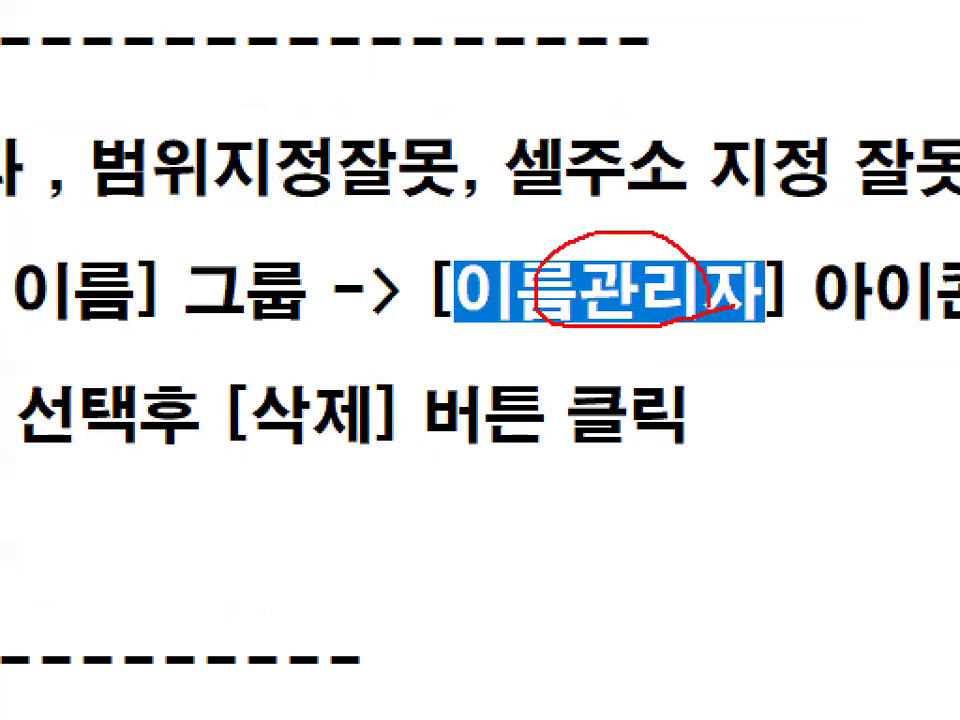
- Switch back to the Excel workbook and open the name manager (이름 관리자) for the defined names
{"action": "left_click", "coordinate": [832, 13]}
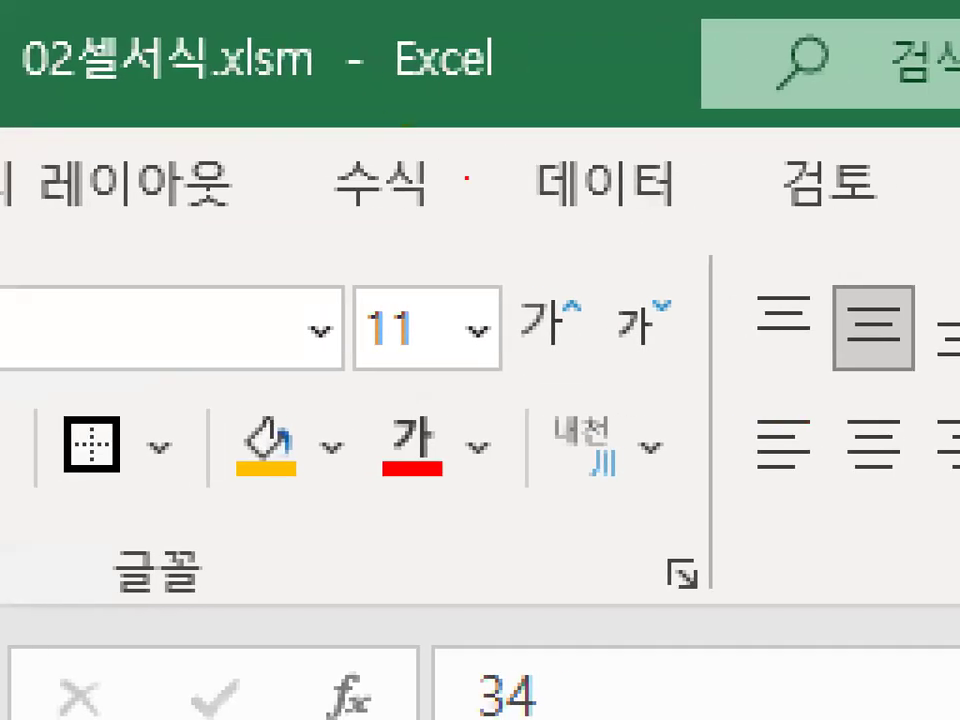
{"action": "mouse_move", "coordinate": [467, 178]}
{"action": "left_mouse_down"}
{"action": "mouse_move", "coordinate": [336, 214]}
{"action": "mouse_move", "coordinate": [345, 148]}
{"action": "mouse_move", "coordinate": [463, 200]}
{"action": "left_mouse_up"}
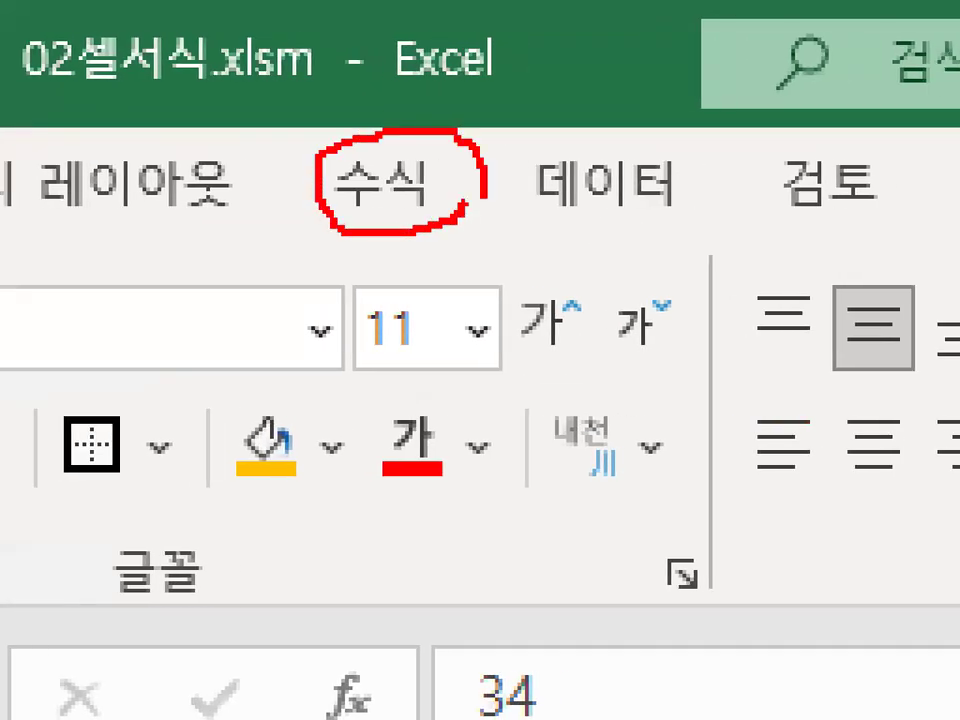
{"action": "key", "text": "Escape"}
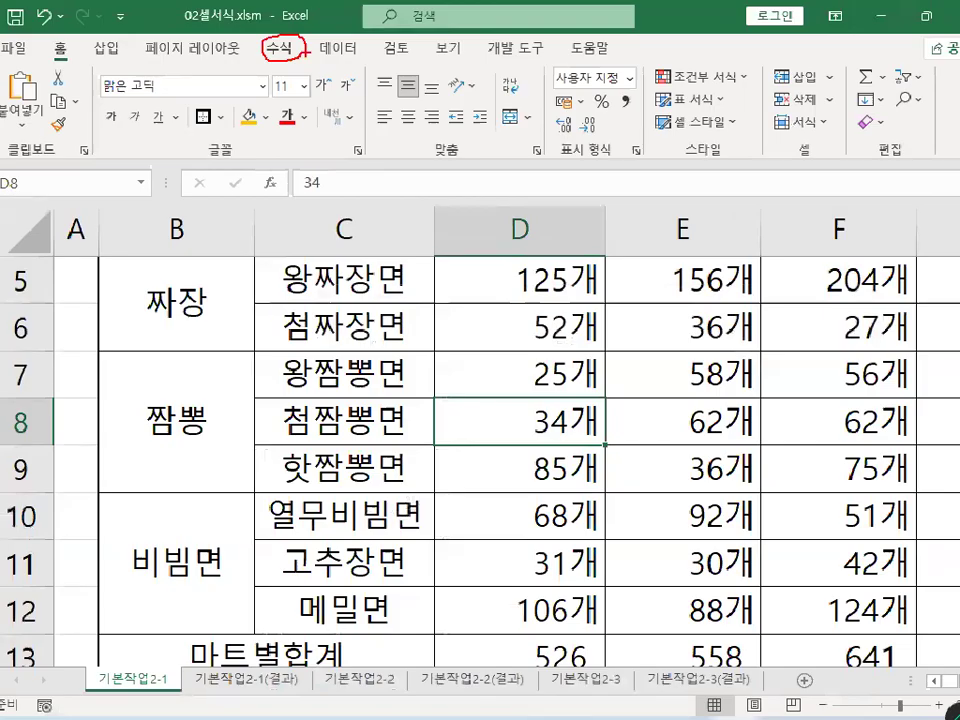
{"action": "left_click", "coordinate": [398, 178]}
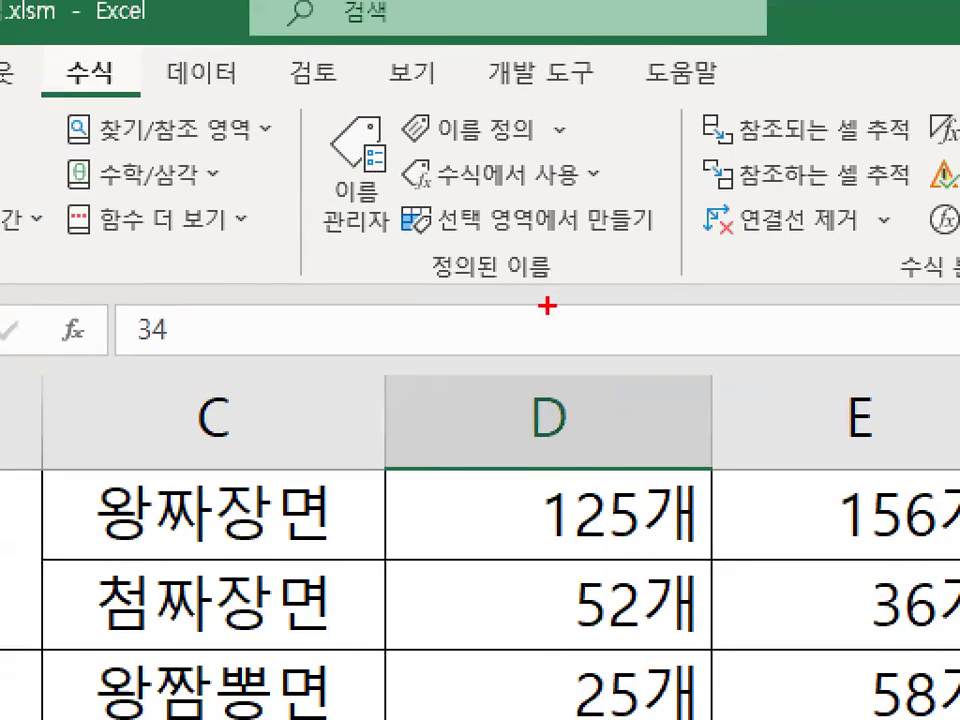
{"action": "mouse_move", "coordinate": [451, 290]}
{"action": "left_mouse_down"}
{"action": "mouse_move", "coordinate": [545, 288]}
{"action": "mouse_move", "coordinate": [470, 295]}
{"action": "mouse_move", "coordinate": [425, 258]}
{"action": "mouse_move", "coordinate": [548, 258]}
{"action": "left_mouse_up"}
{"action": "mouse_move", "coordinate": [371, 235]}
{"action": "left_mouse_down"}
{"action": "mouse_move", "coordinate": [362, 140]}
{"action": "mouse_move", "coordinate": [398, 216]}
{"action": "mouse_move", "coordinate": [390, 224]}
{"action": "left_mouse_up"}
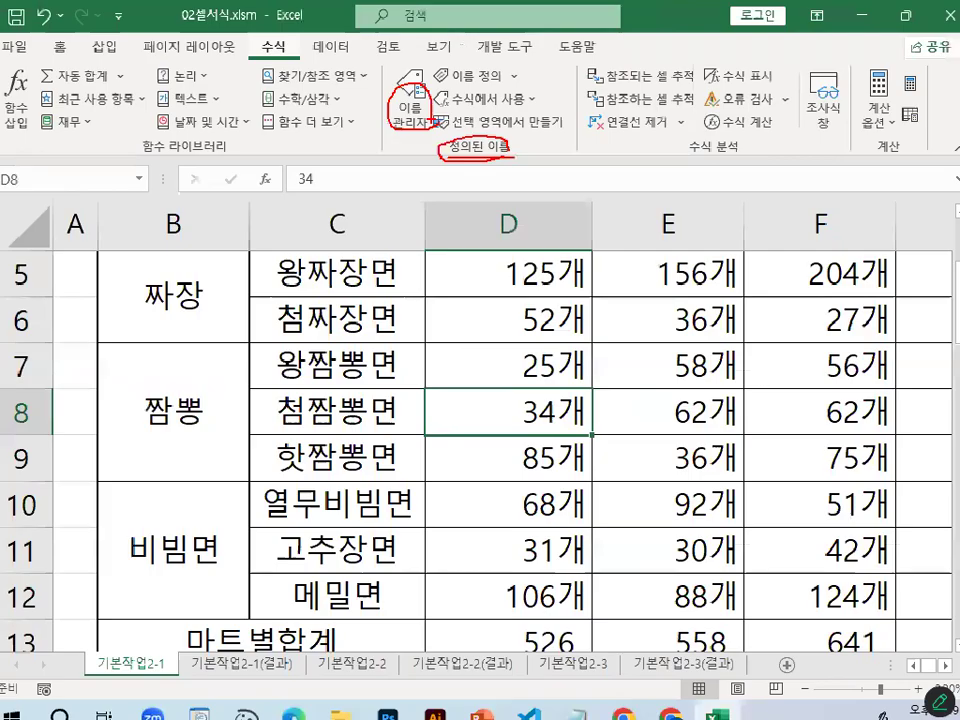
{"action": "left_click", "coordinate": [410, 110]}
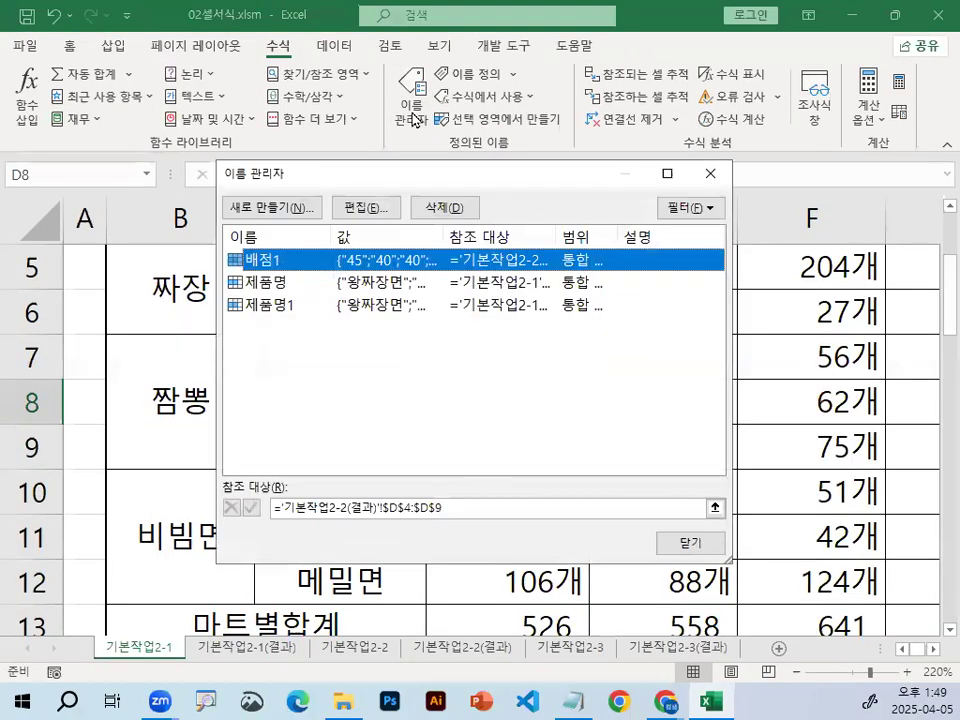
- Delete the defined name 제품명 and close the name manager
{"action": "left_click", "coordinate": [285, 284]}
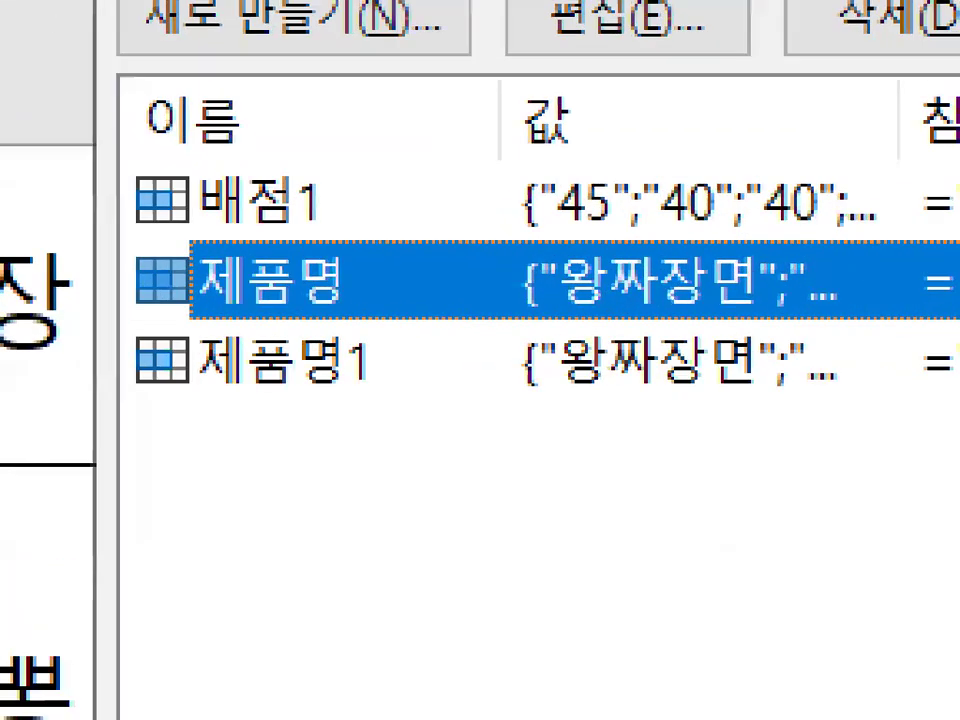
{"action": "mouse_move", "coordinate": [365, 269]}
{"action": "left_mouse_down"}
{"action": "mouse_move", "coordinate": [296, 300]}
{"action": "mouse_move", "coordinate": [267, 239]}
{"action": "mouse_move", "coordinate": [367, 274]}
{"action": "left_mouse_up"}
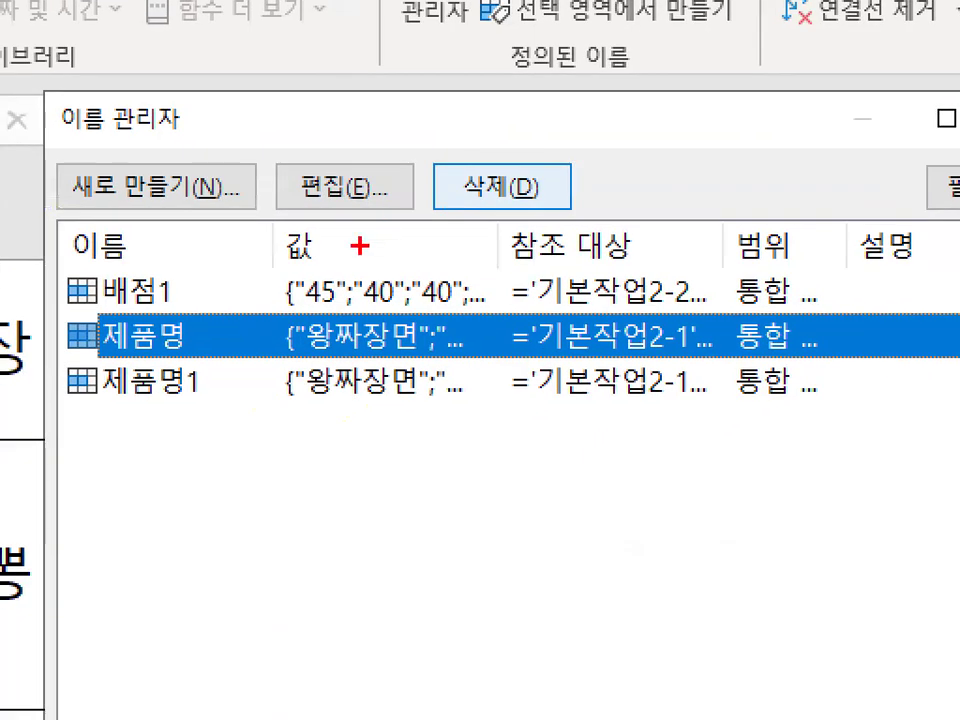
{"action": "mouse_move", "coordinate": [285, 292]}
{"action": "left_mouse_down"}
{"action": "mouse_move", "coordinate": [262, 300]}
{"action": "mouse_move", "coordinate": [285, 278]}
{"action": "left_mouse_up"}
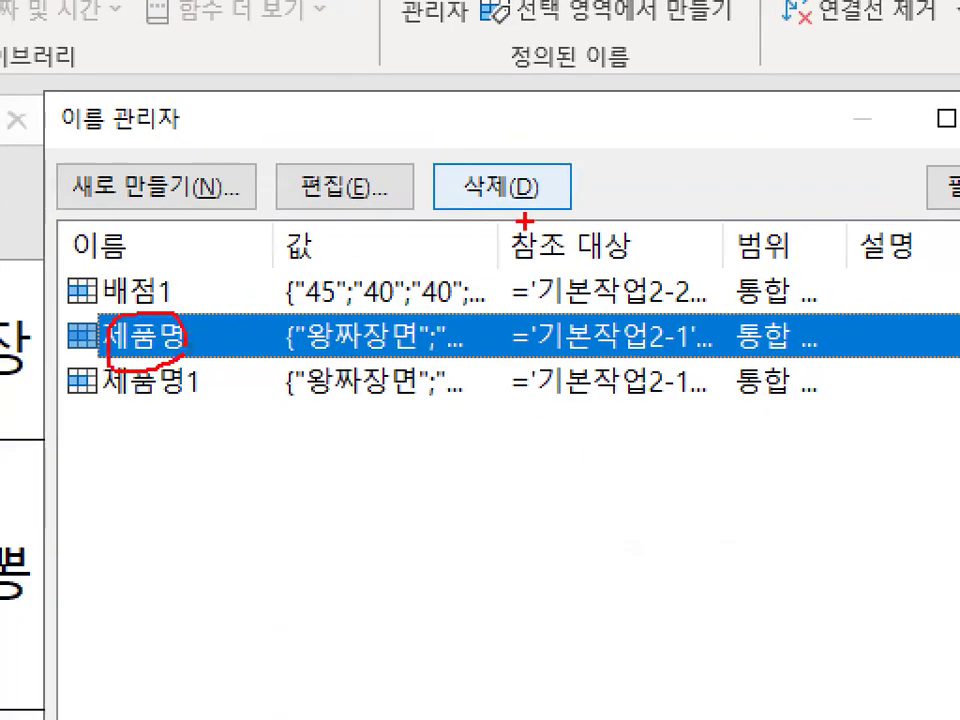
{"action": "mouse_move", "coordinate": [566, 206]}
{"action": "left_mouse_down"}
{"action": "mouse_move", "coordinate": [450, 192]}
{"action": "mouse_move", "coordinate": [570, 210]}
{"action": "left_mouse_up"}
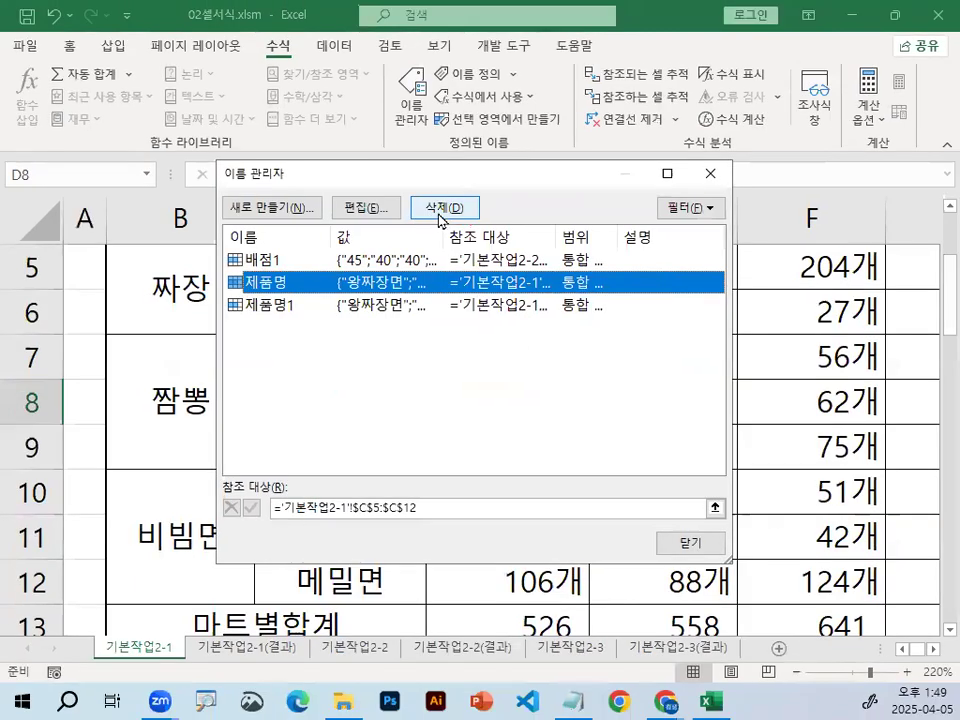
{"action": "left_click", "coordinate": [498, 199]}
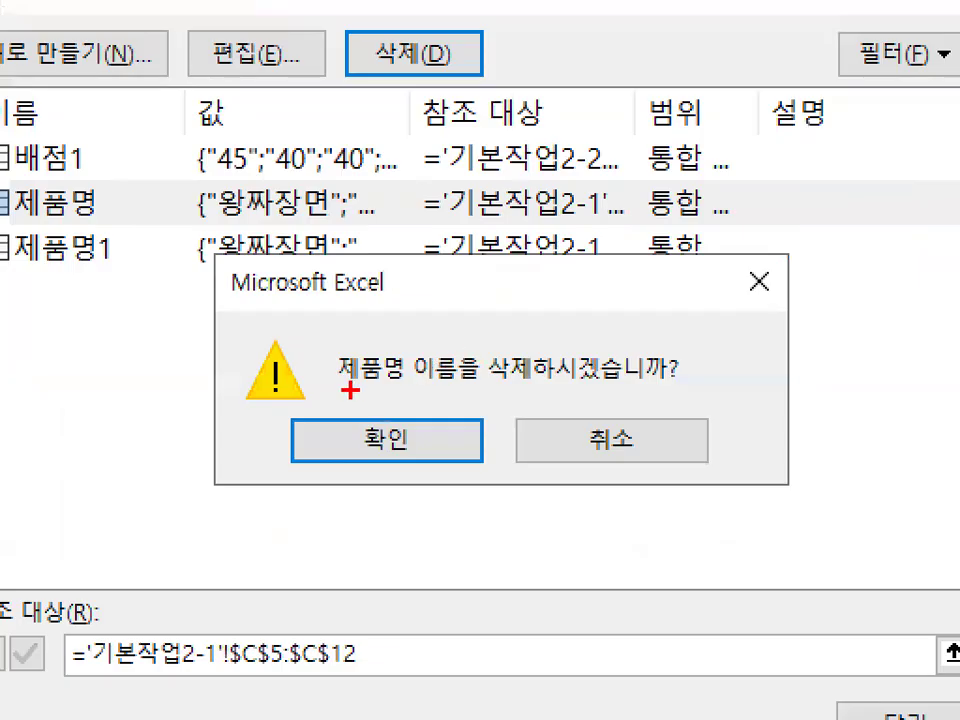
{"action": "mouse_move", "coordinate": [413, 377]}
{"action": "left_mouse_down"}
{"action": "mouse_move", "coordinate": [505, 371]}
{"action": "mouse_move", "coordinate": [686, 390]}
{"action": "left_mouse_up"}
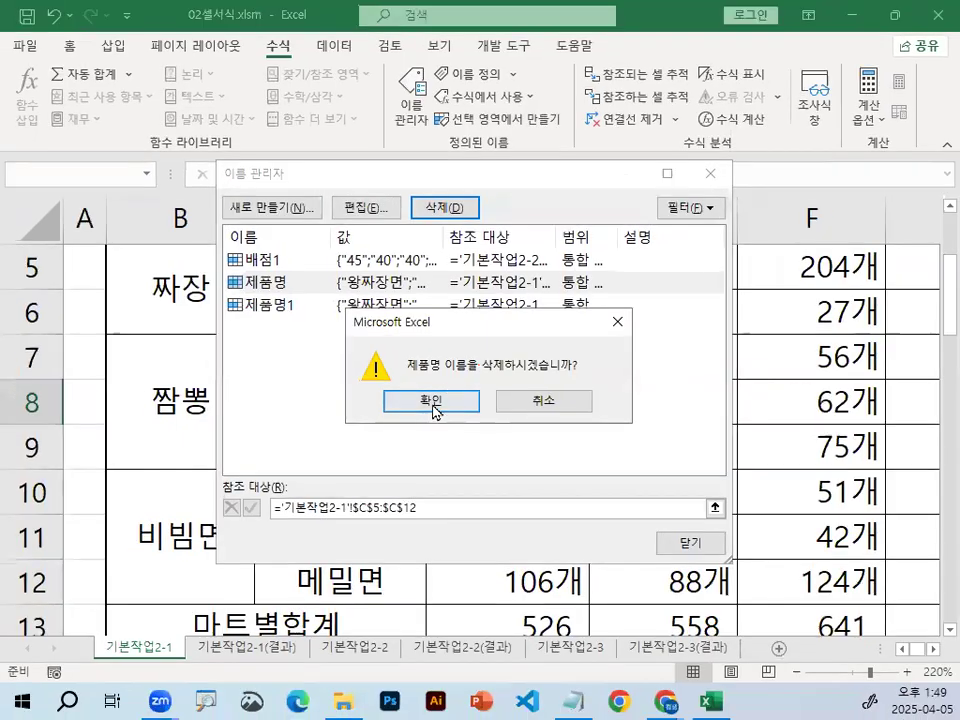
{"action": "left_click", "coordinate": [387, 442]}
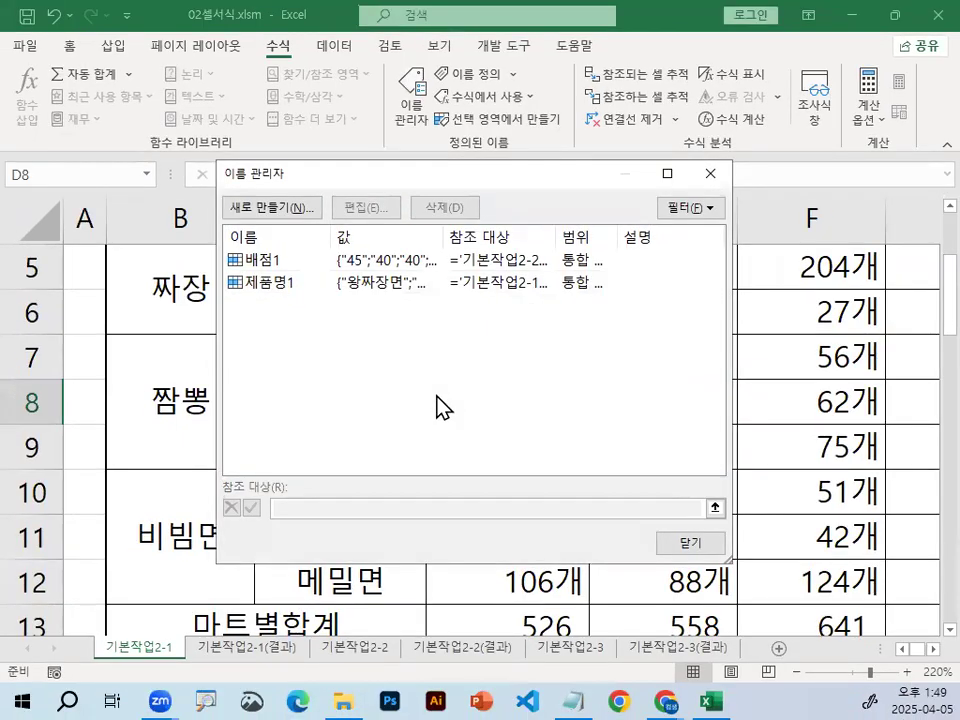
{"action": "left_click", "coordinate": [665, 541]}
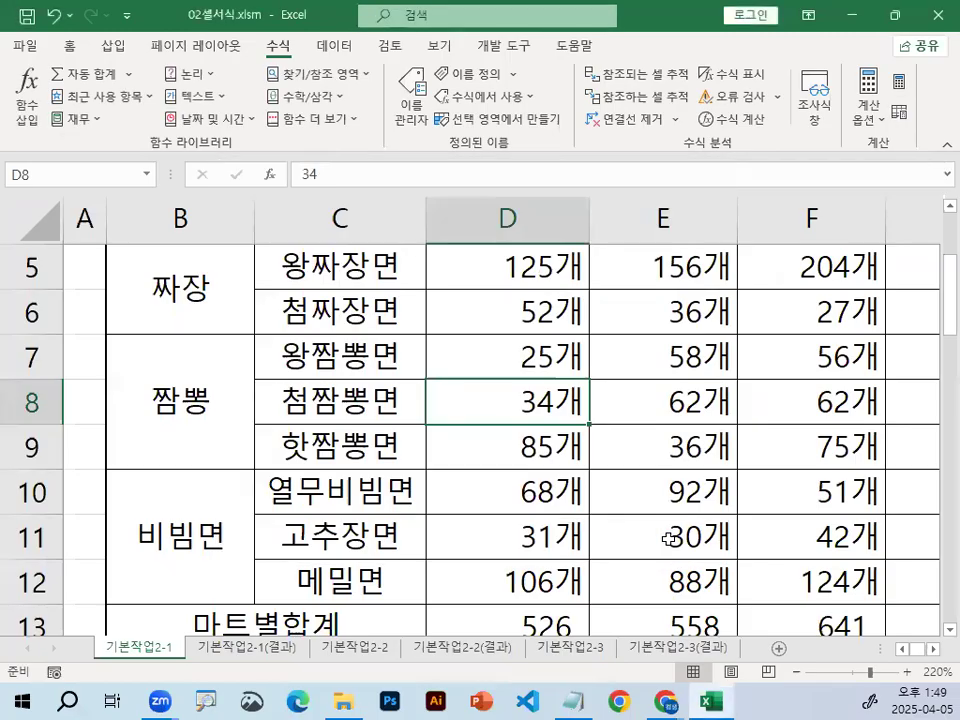
- Select the product names C5:C12 and check in the list of defined names whether 제품명 is still there
{"action": "left_click", "coordinate": [330, 312]}
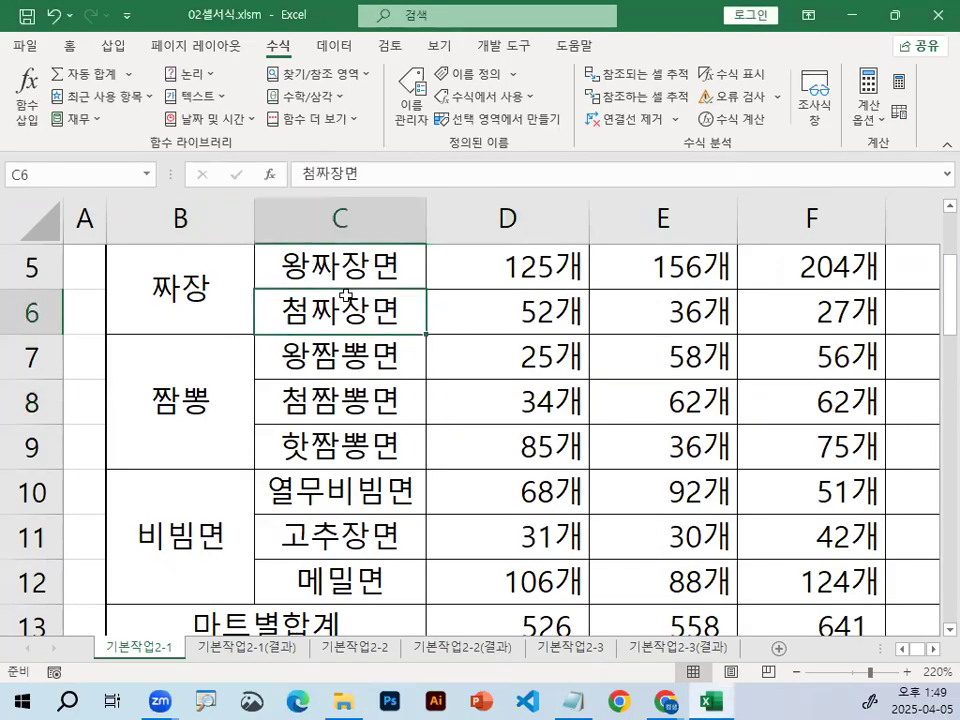
{"action": "scroll", "coordinate": [360, 492], "scroll_direction": "up", "scroll_amount": 1}
{"action": "scroll", "coordinate": [360, 492], "scroll_direction": "up", "scroll_amount": 1}
{"action": "mouse_move", "coordinate": [345, 456]}
{"action": "left_mouse_down"}
{"action": "mouse_move", "coordinate": [345, 600]}
{"action": "mouse_move", "coordinate": [352, 538]}
{"action": "left_mouse_up"}
{"action": "key", "text": "ctrl+1"}
{"action": "left_click", "coordinate": [61, 166]}
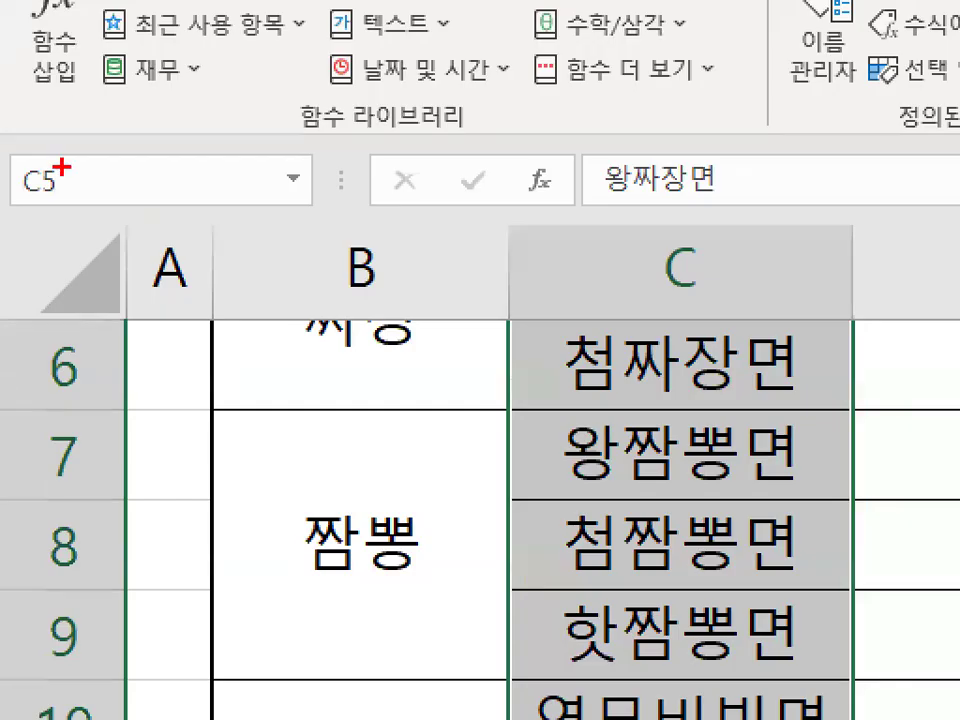
{"action": "left_click_drag", "start_coordinate": [143, 236], "coordinate": [259, 273]}
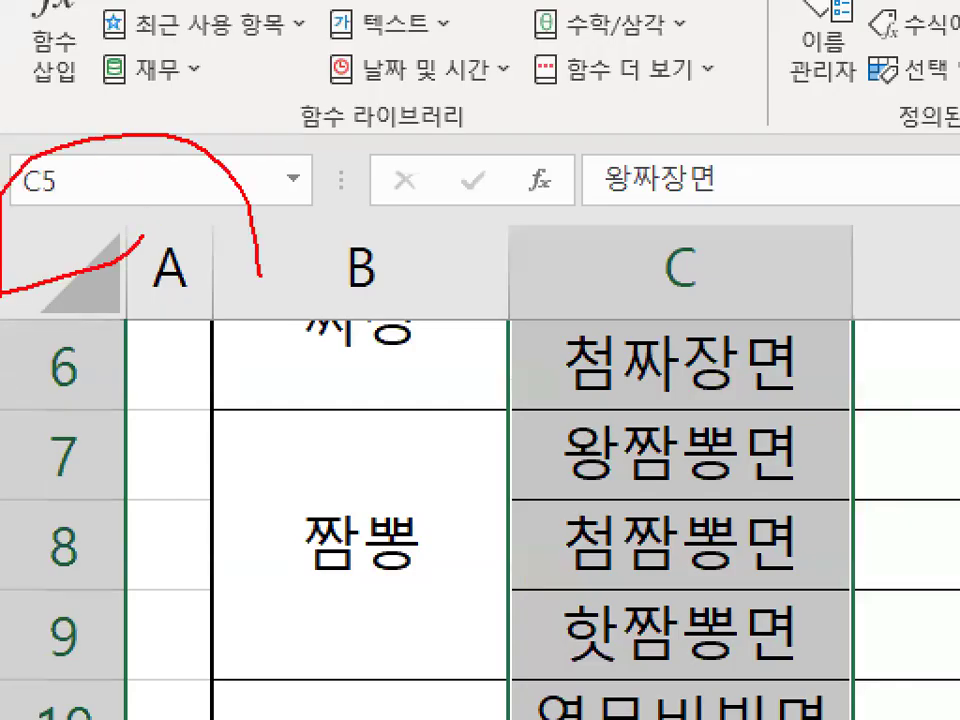
{"action": "key", "text": "Escape"}
{"action": "key", "text": "Escape"}
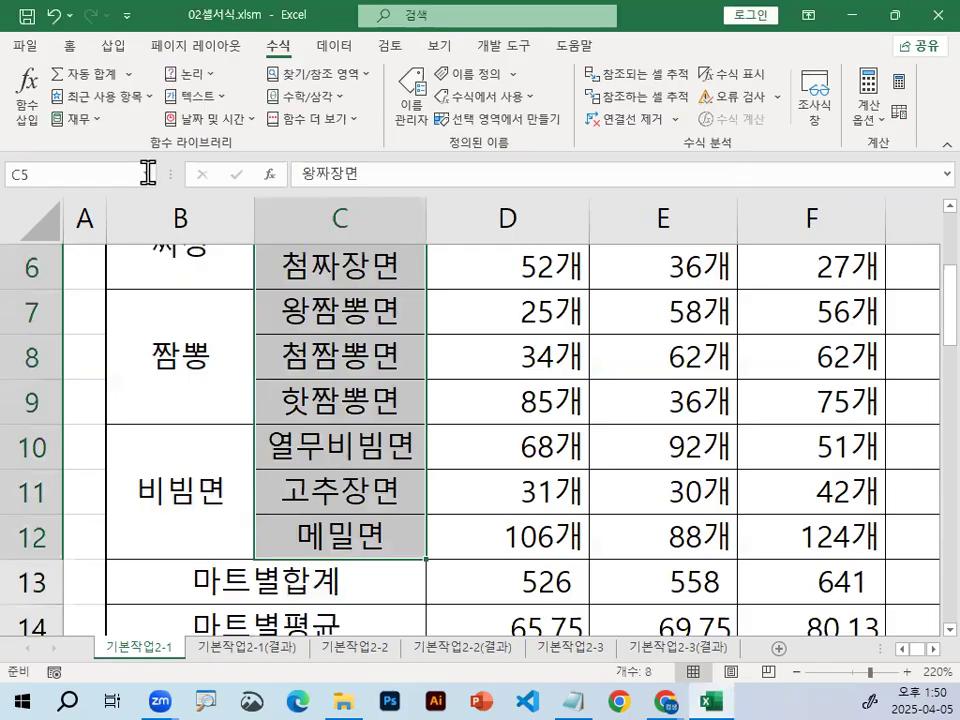
{"action": "left_click", "coordinate": [147, 174]}
{"action": "key", "text": "ctrl+1"}
{"action": "left_click", "coordinate": [60, 176]}
{"action": "left_click_drag", "start_coordinate": [150, 186], "coordinate": [215, 207]}
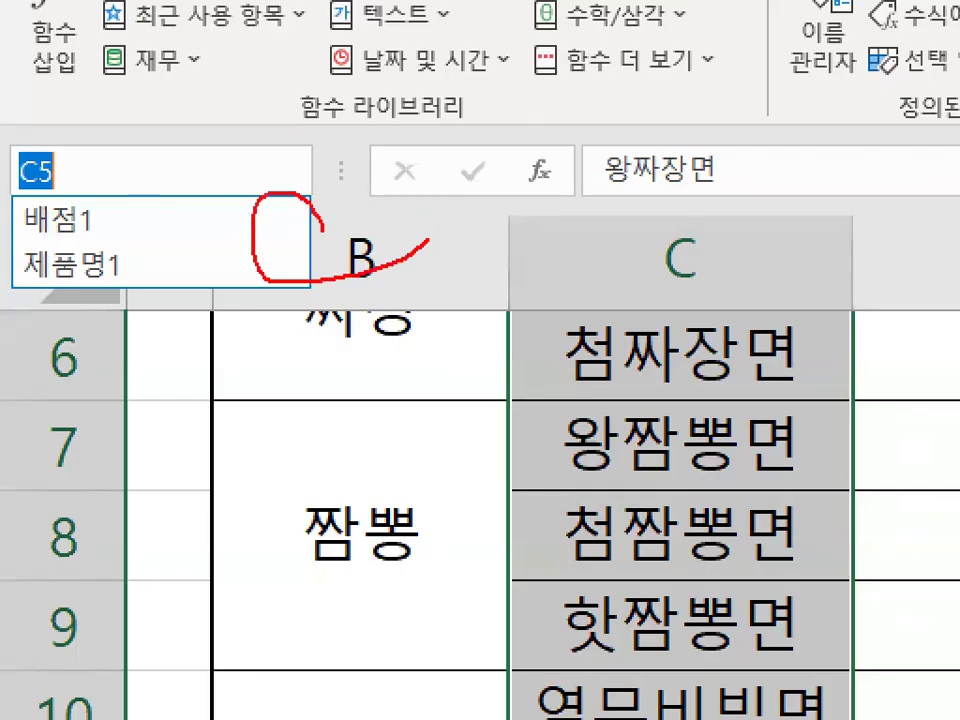
{"action": "key", "text": "Escape"}
{"action": "key", "text": "Escape"}
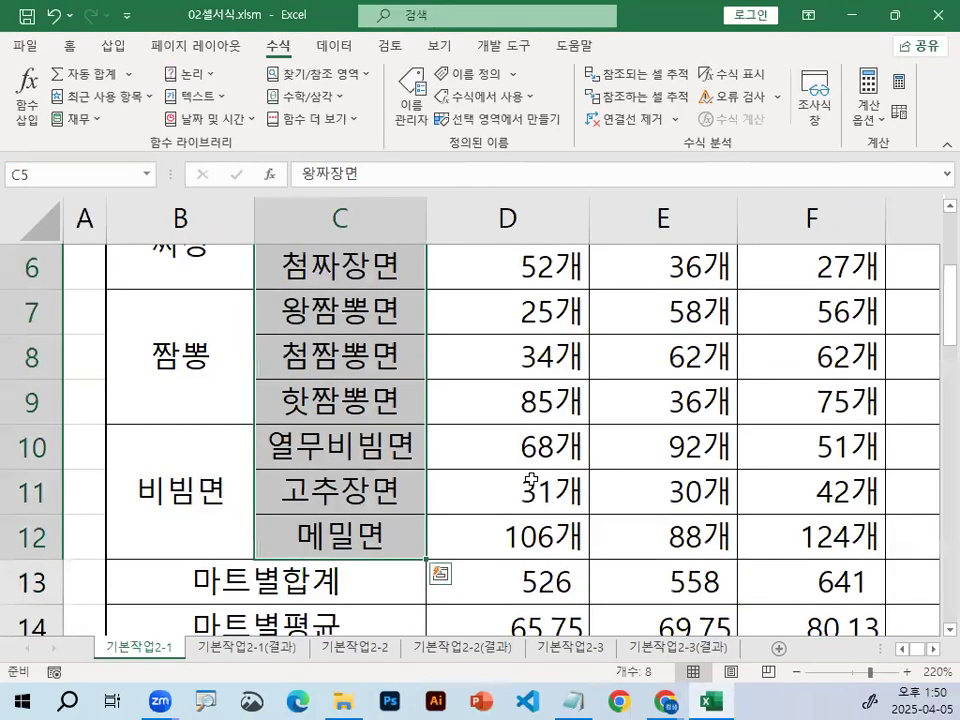
- Define the name 제품명 again for the product names in C5:C12
{"action": "scroll", "coordinate": [515, 470], "scroll_direction": "up", "scroll_amount": 1}
{"action": "left_click_drag", "start_coordinate": [362, 360], "coordinate": [373, 490]}
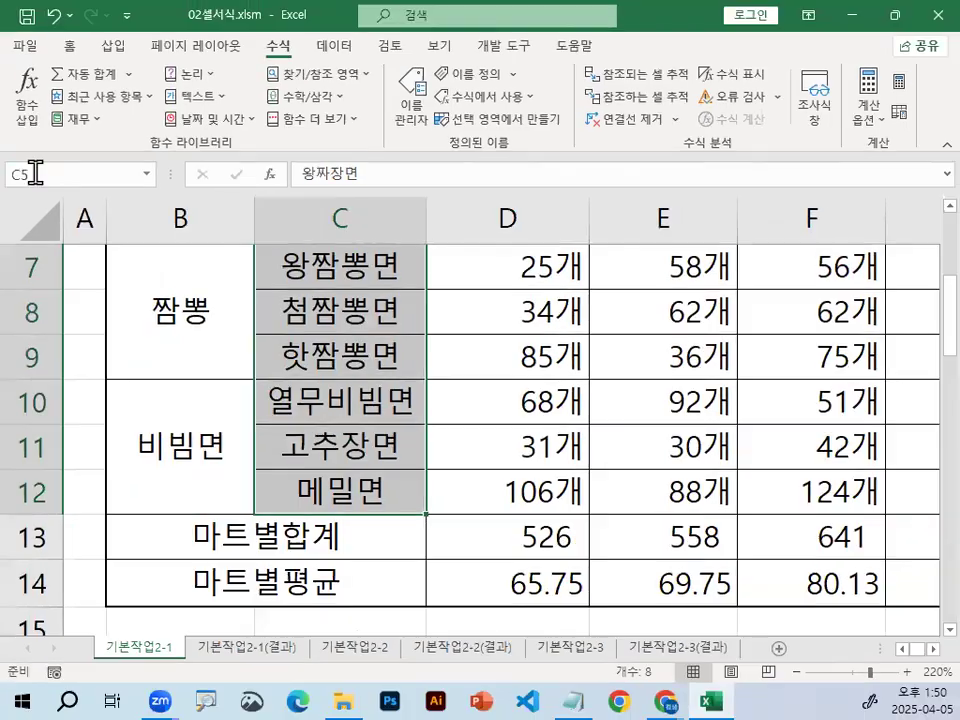
{"action": "left_click", "coordinate": [278, 166]}
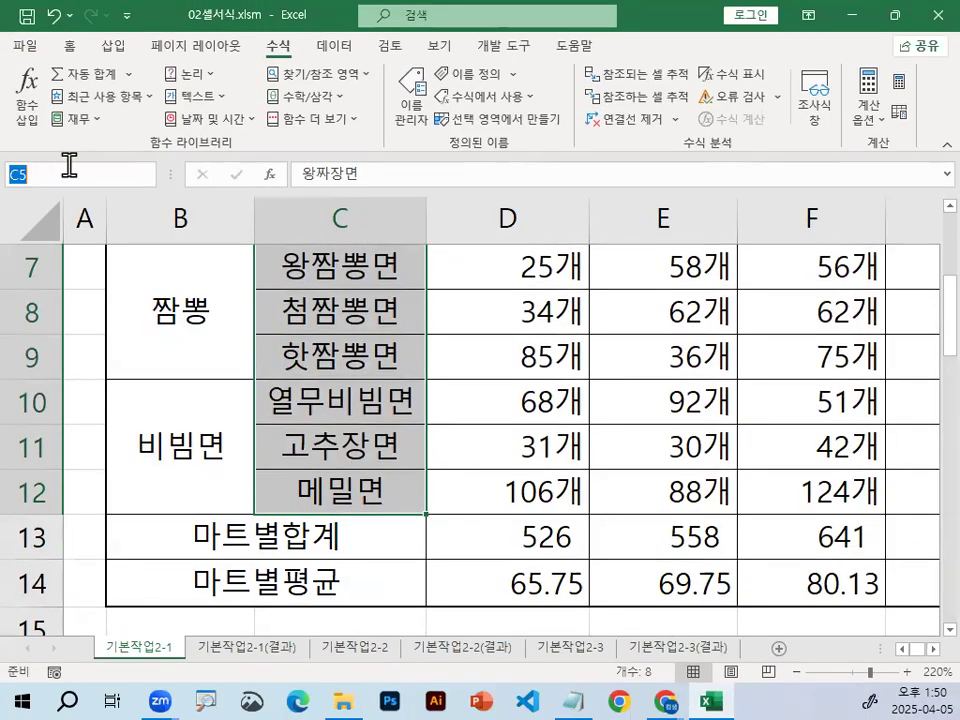
{"action": "type", "text": "제품명"}
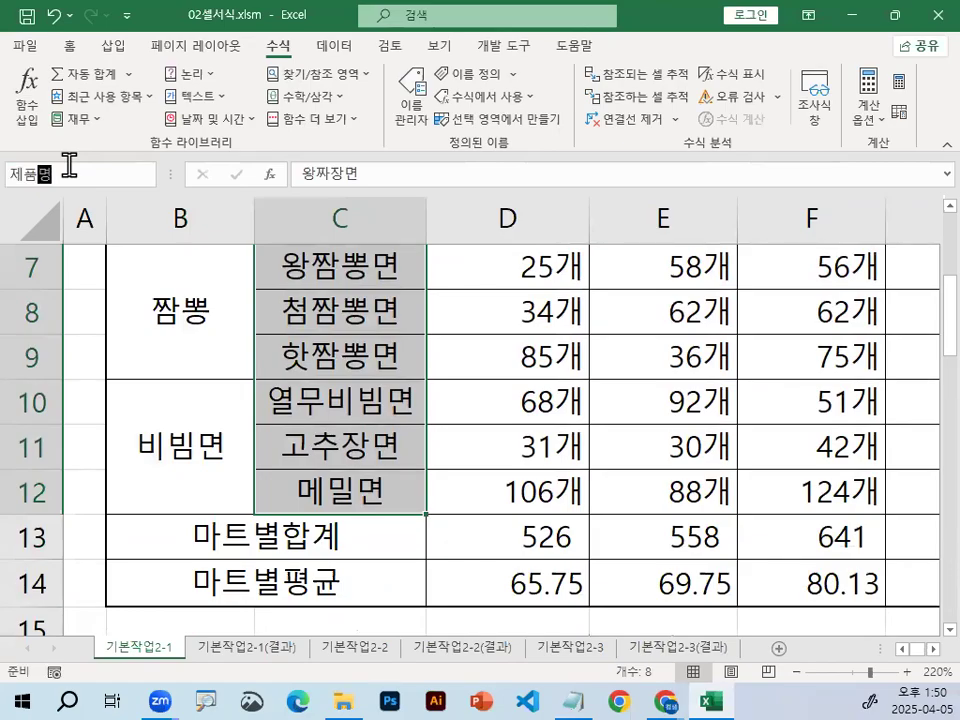
{"action": "key", "text": "Return"}
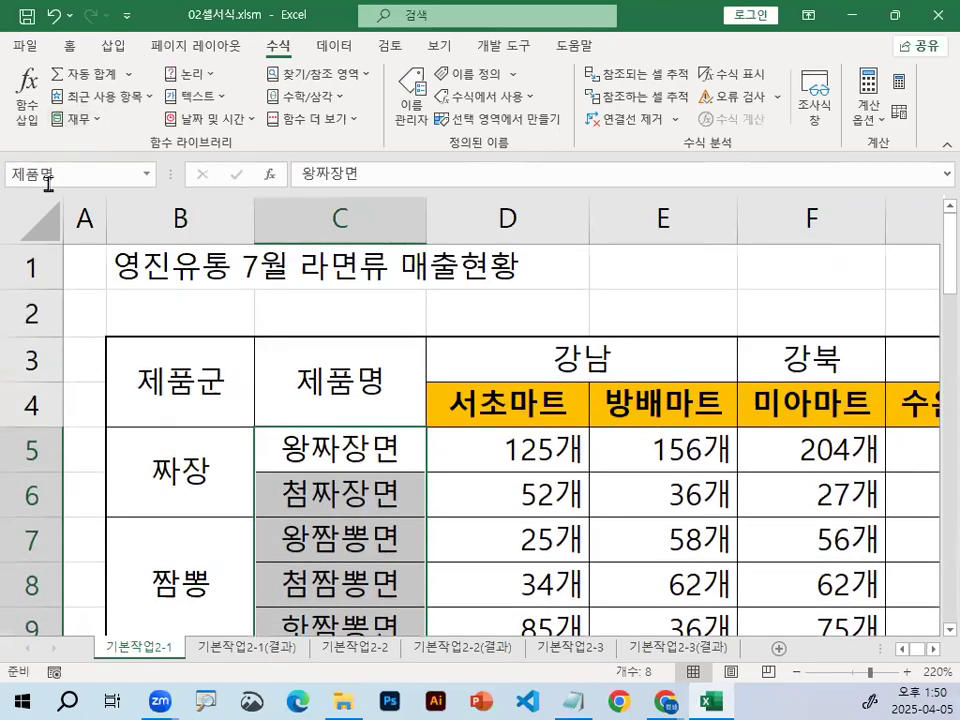
{"action": "left_click", "coordinate": [578, 341]}
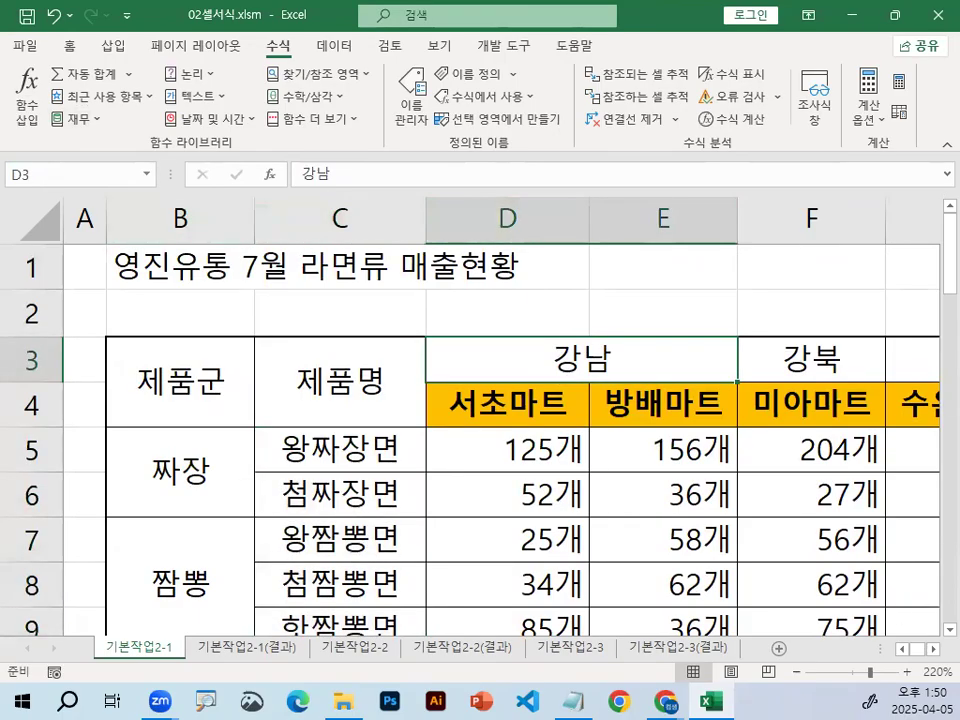
- Switch to the Notepad lesson notes and review the sections on defining and deleting names
{"action": "left_click", "coordinate": [573, 700]}
{"action": "scroll", "coordinate": [451, 283], "scroll_direction": "up", "scroll_amount": 1}
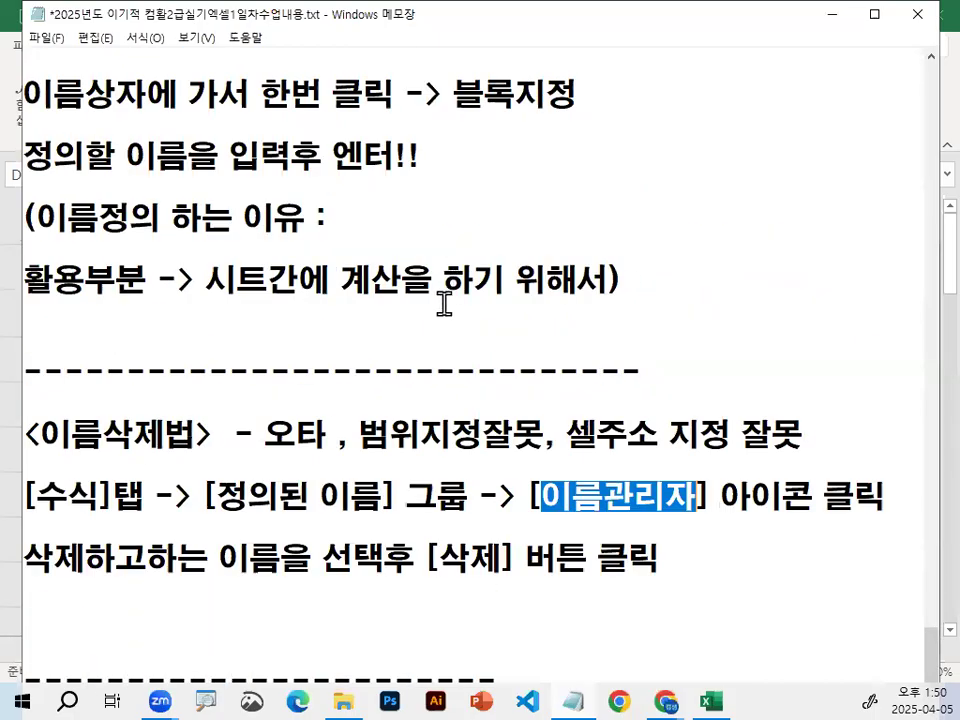
{"action": "key", "text": "ctrl+2"}
{"action": "left_click_drag", "start_coordinate": [590, 137], "coordinate": [648, 490]}
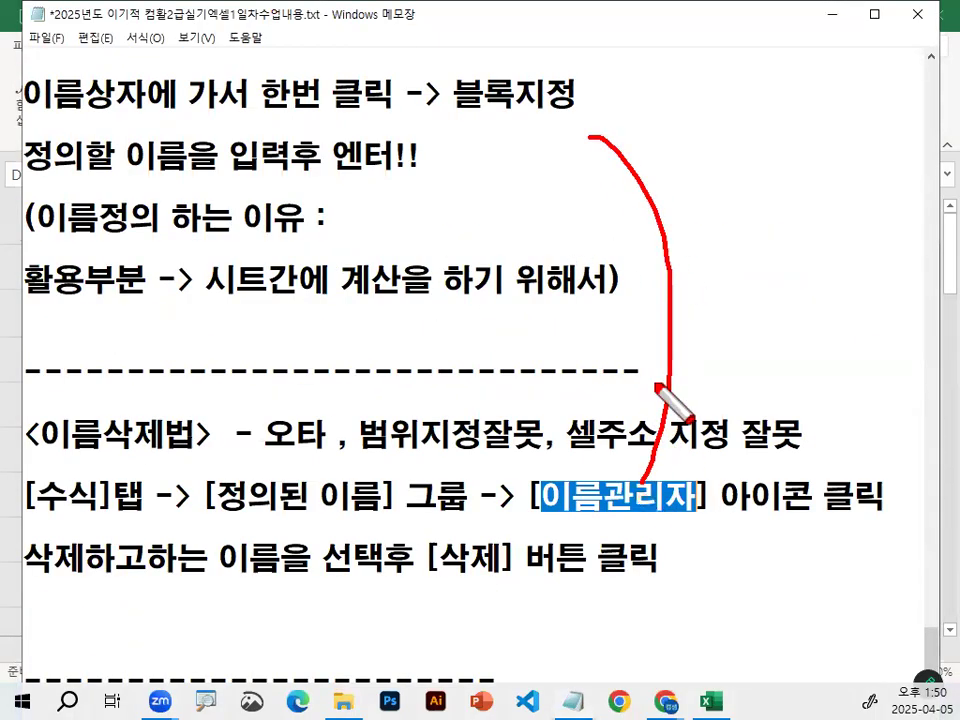
{"action": "key", "text": "Escape"}
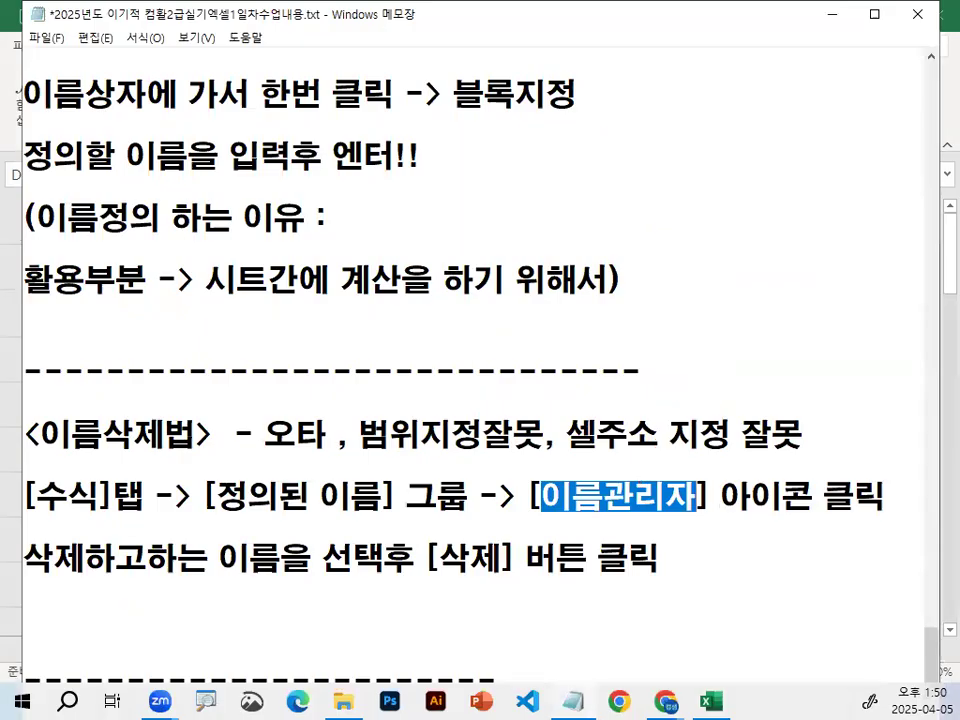
{"action": "left_click", "coordinate": [791, 504]}
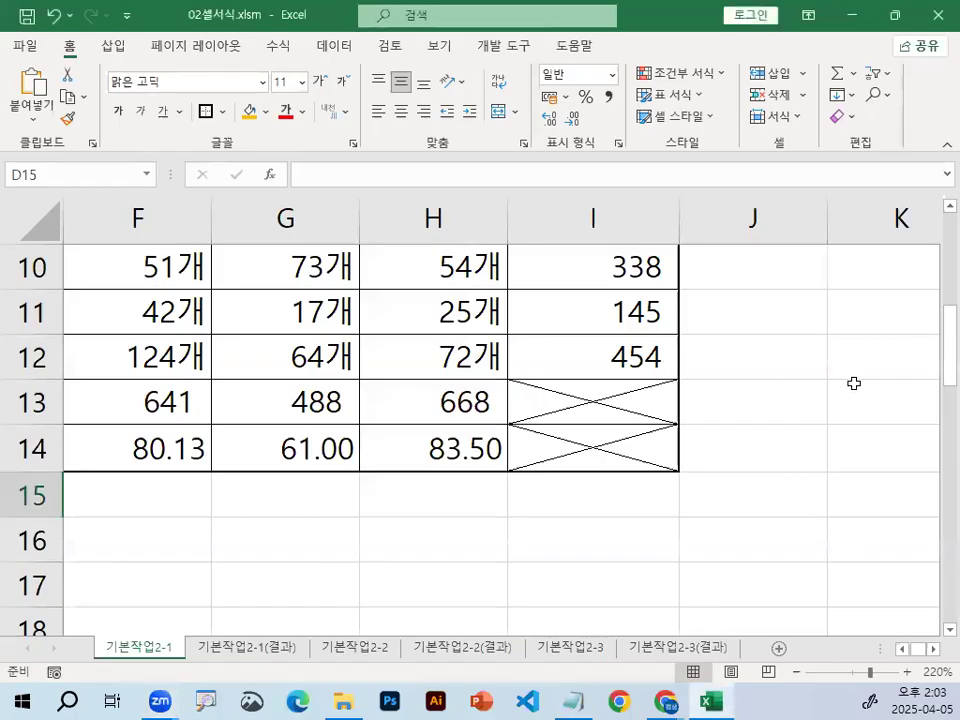
- Select the 마트별합계 and 마트별평균 label cells in B13:C14 and check their horizontal text alignment in the cell format settings
{"action": "left_click", "coordinate": [763, 349]}
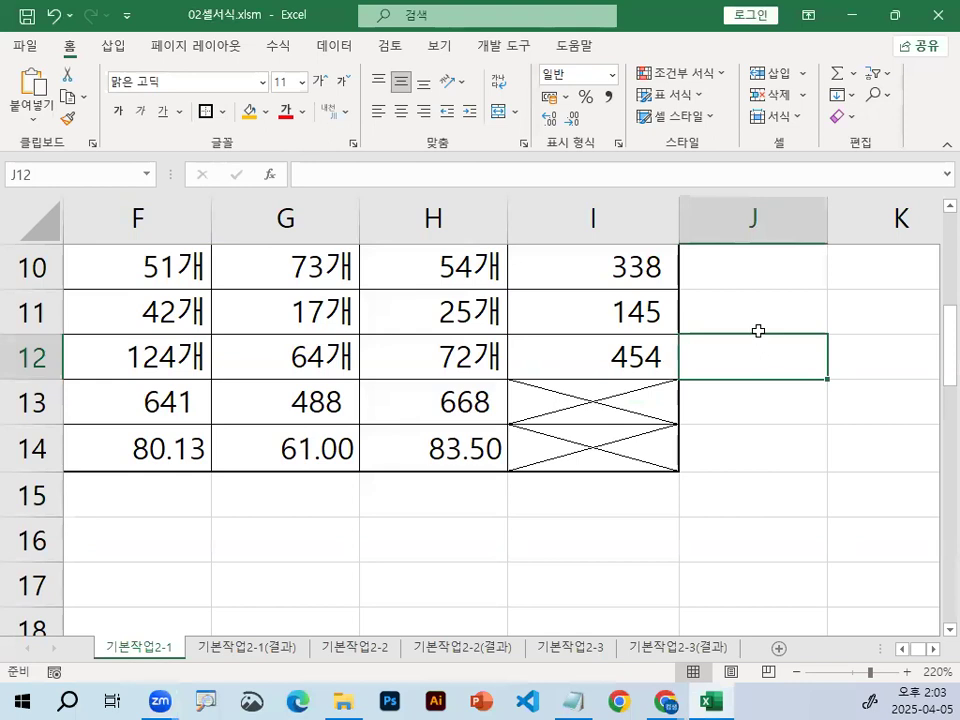
{"action": "scroll", "coordinate": [900, 655], "scroll_direction": "left", "scroll_amount": 5}
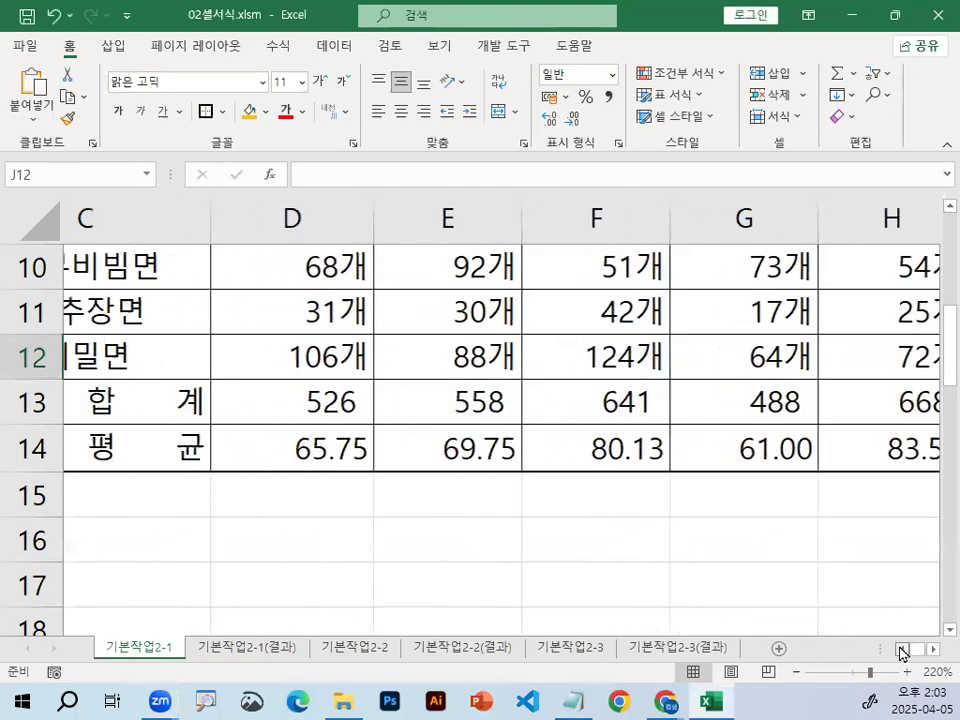
{"action": "left_click_drag", "start_coordinate": [330, 400], "coordinate": [342, 432]}
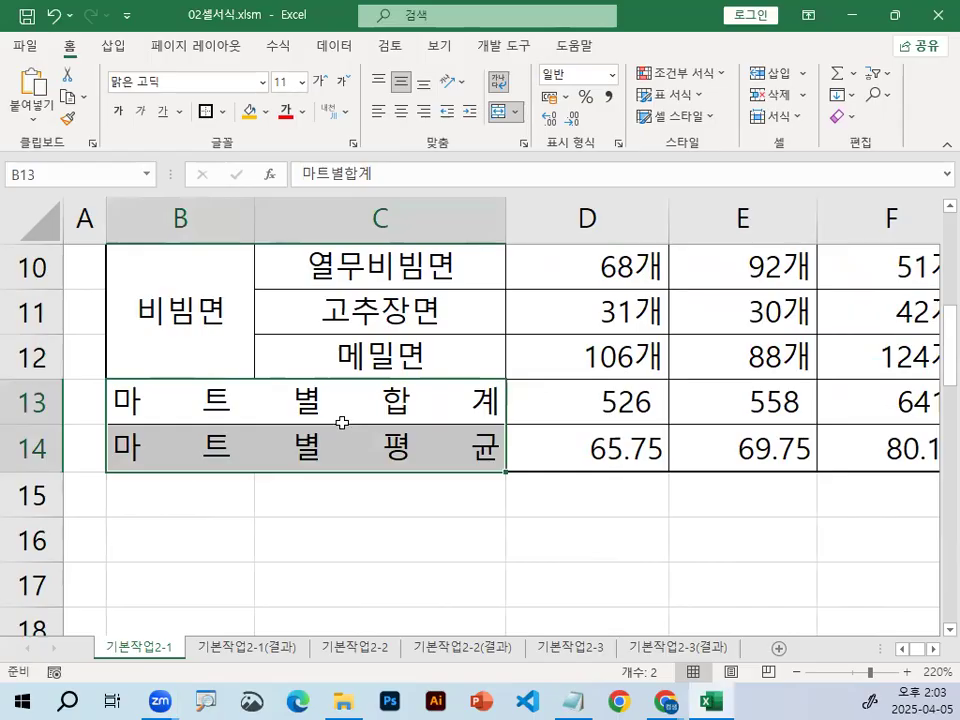
{"action": "key", "text": "ctrl+1"}
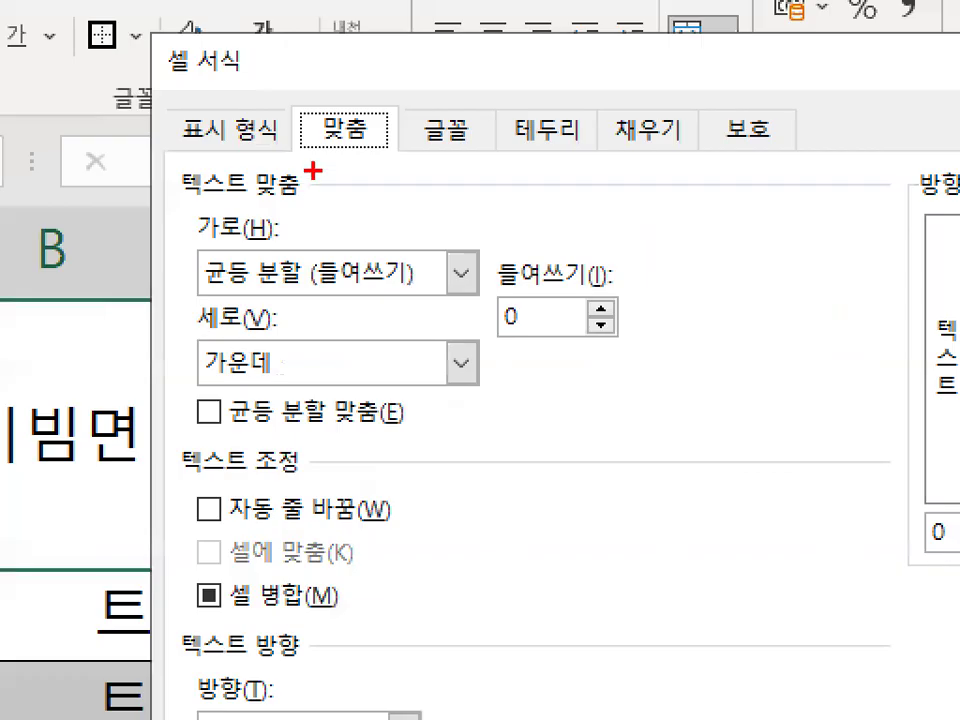
{"action": "left_click_drag", "start_coordinate": [313, 171], "coordinate": [340, 167]}
{"action": "left_click_drag", "start_coordinate": [179, 240], "coordinate": [238, 231]}
{"action": "left_click_drag", "start_coordinate": [202, 284], "coordinate": [410, 283]}
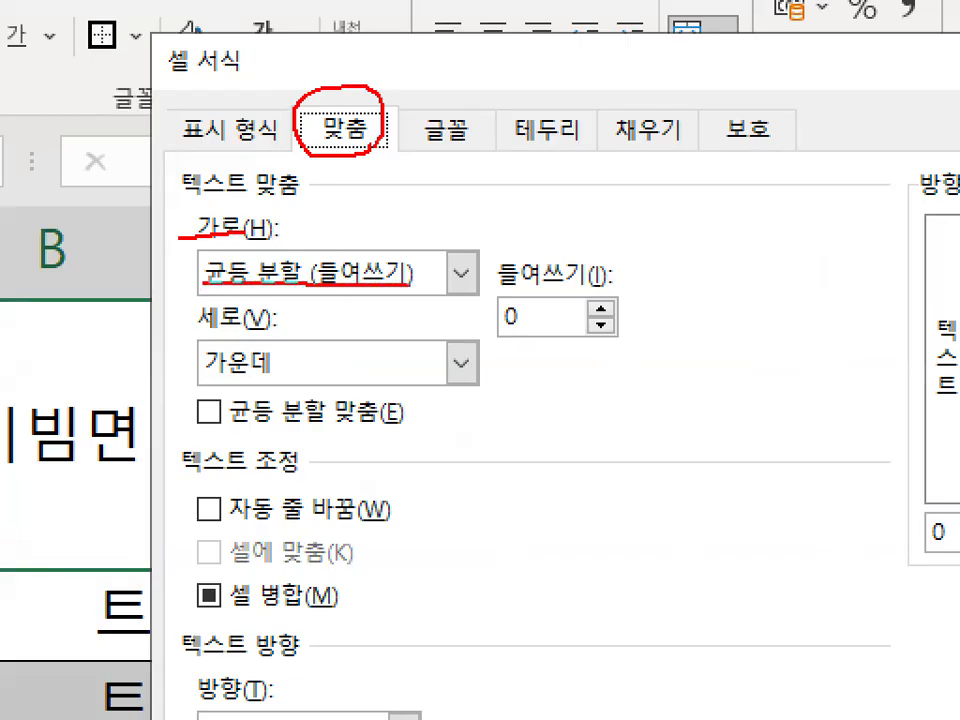
{"action": "mouse_move", "coordinate": [289, 237]}
{"action": "left_mouse_down"}
{"action": "mouse_move", "coordinate": [291, 259]}
{"action": "mouse_move", "coordinate": [340, 184]}
{"action": "left_mouse_up"}
{"action": "key", "text": "Escape"}
{"action": "left_click", "coordinate": [618, 605]}
{"action": "left_click", "coordinate": [579, 565]}
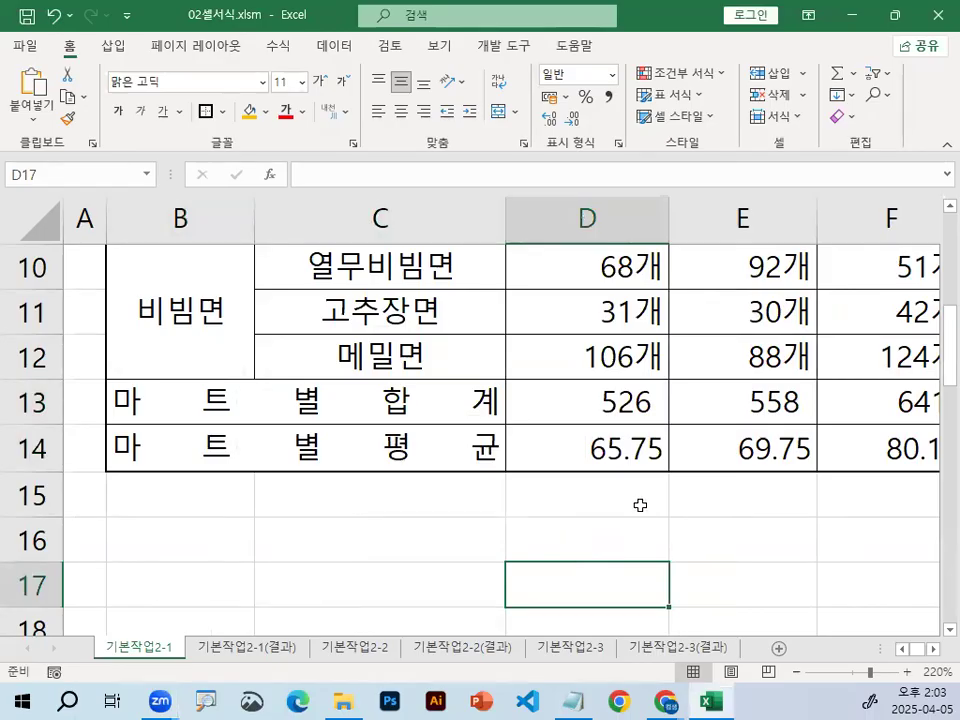
- Select cell I5, the first product's total in the 제품별합계 column
{"action": "left_click", "coordinate": [857, 542]}
{"action": "left_click", "coordinate": [930, 649]}
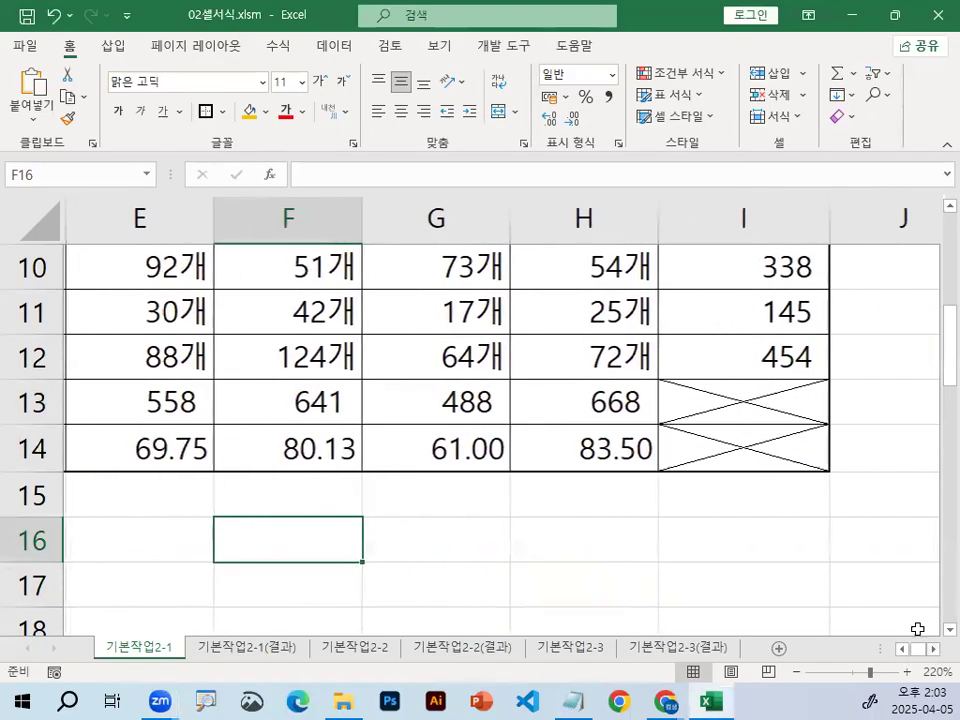
{"action": "scroll", "coordinate": [860, 585], "scroll_direction": "up", "scroll_amount": 2}
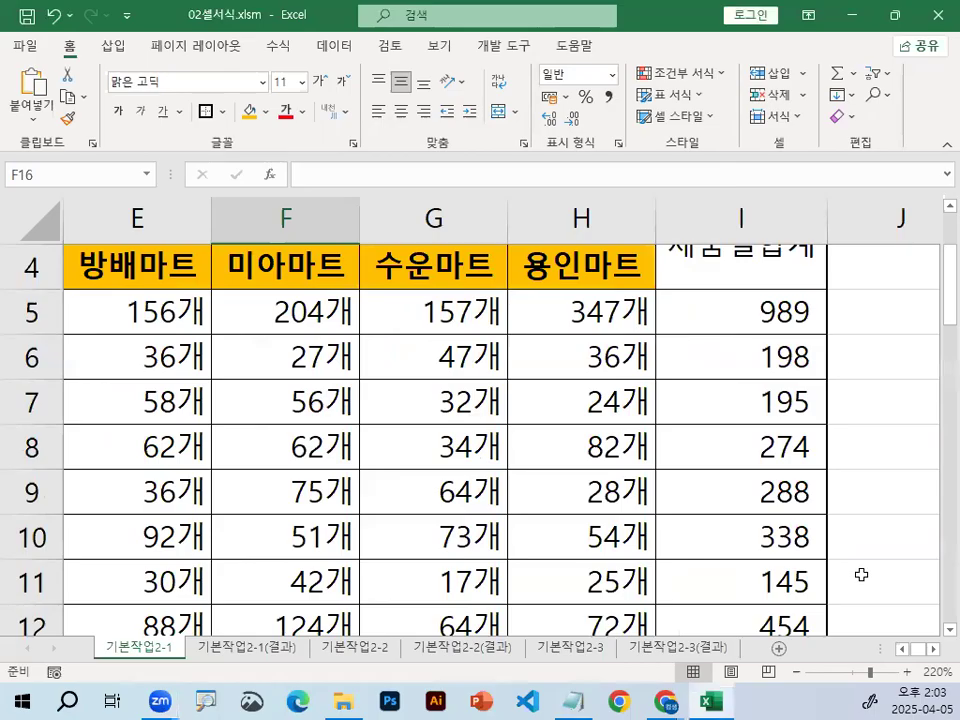
{"action": "left_click", "coordinate": [765, 308]}
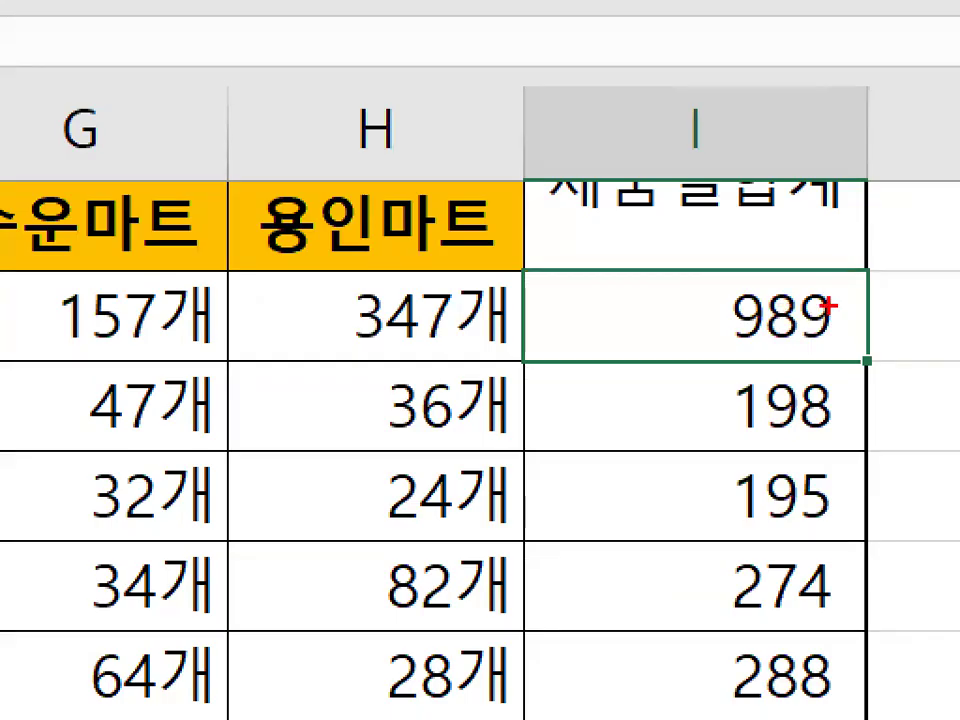
{"action": "mouse_move", "coordinate": [852, 319]}
{"action": "left_mouse_down"}
{"action": "mouse_move", "coordinate": [718, 281]}
{"action": "mouse_move", "coordinate": [832, 333]}
{"action": "left_mouse_up"}
{"action": "key", "text": "Escape"}
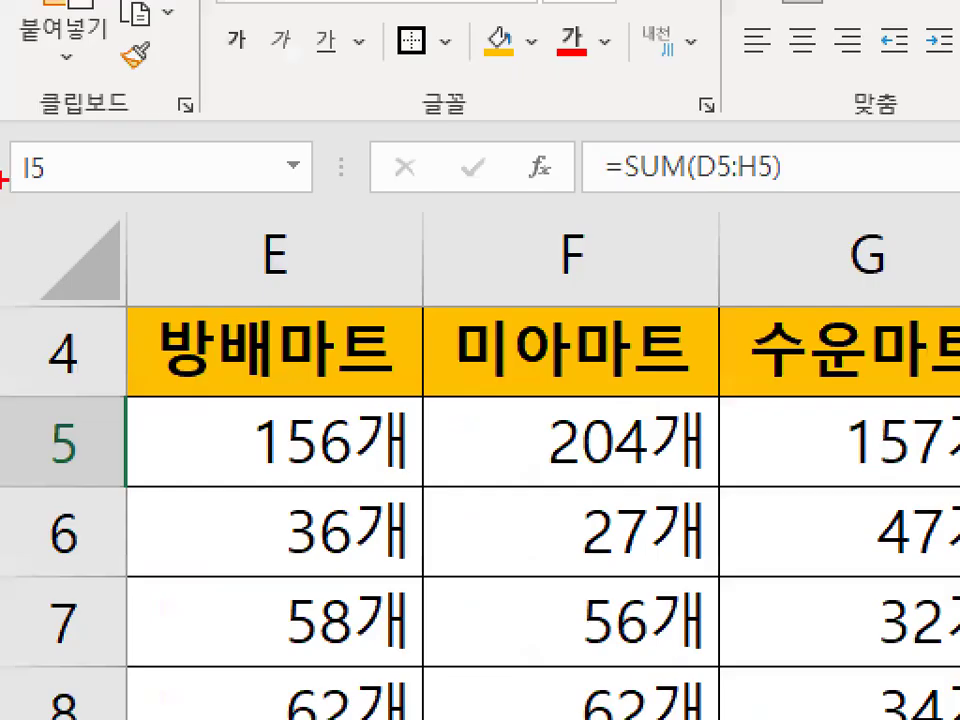
{"action": "mouse_move", "coordinate": [47, 165]}
{"action": "left_mouse_down"}
{"action": "mouse_move", "coordinate": [46, 190]}
{"action": "mouse_move", "coordinate": [43, 138]}
{"action": "mouse_move", "coordinate": [60, 163]}
{"action": "mouse_move", "coordinate": [30, 85]}
{"action": "mouse_move", "coordinate": [67, 145]}
{"action": "left_mouse_up"}
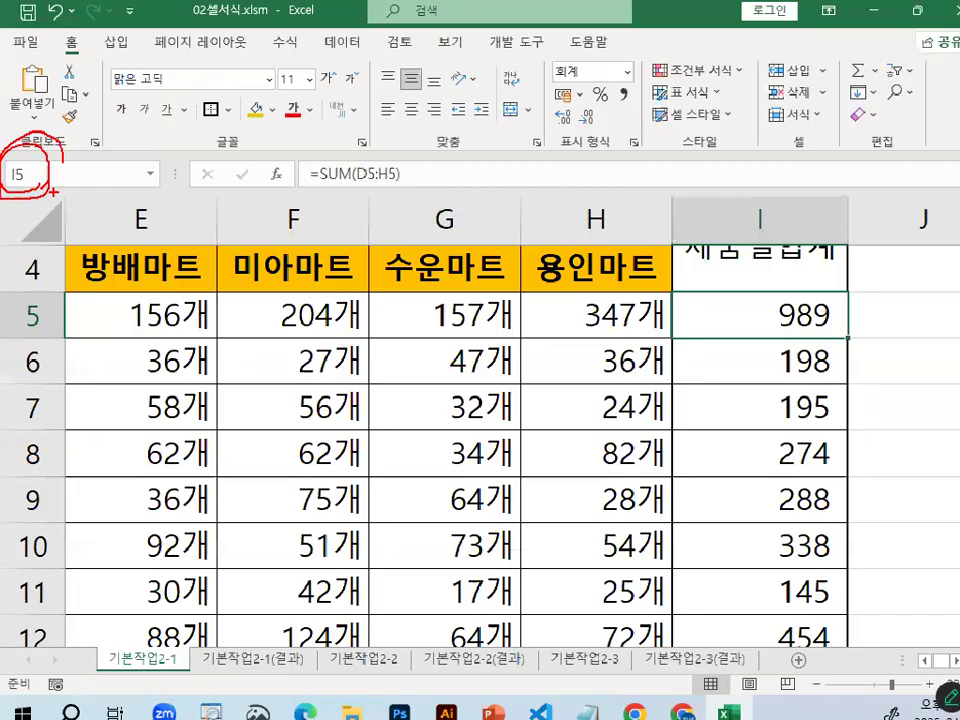
{"action": "key", "text": "Escape"}
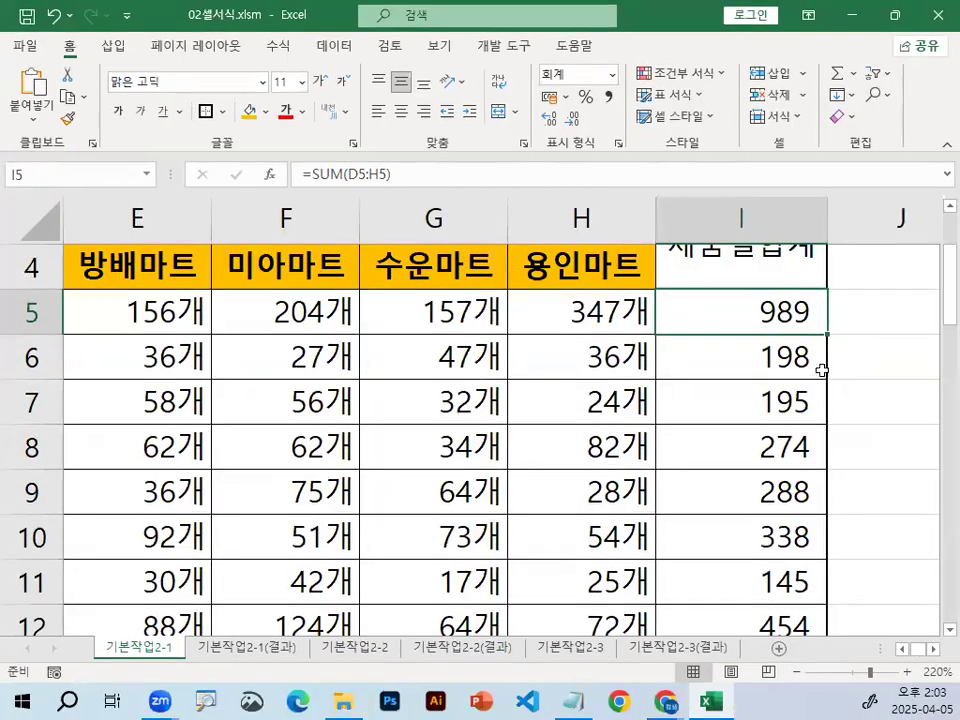
{"action": "mouse_move", "coordinate": [753, 291]}
{"action": "left_mouse_down"}
{"action": "mouse_move", "coordinate": [763, 294]}
{"action": "mouse_move", "coordinate": [808, 240]}
{"action": "left_mouse_up"}
{"action": "key", "text": "Escape"}
{"action": "right_click", "coordinate": [770, 322]}
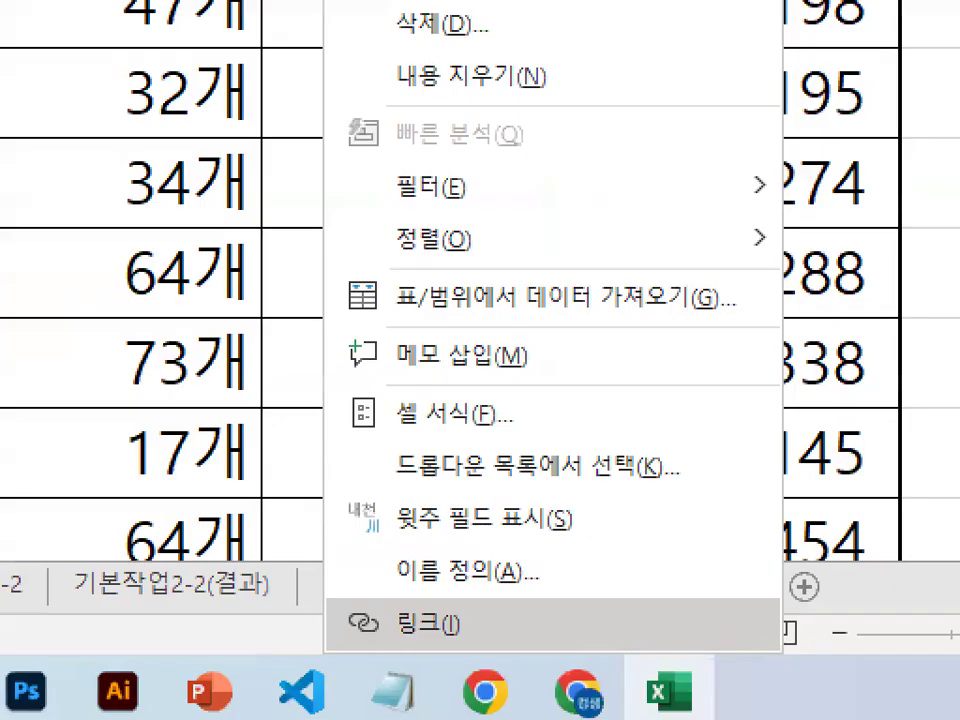
{"action": "left_click", "coordinate": [702, 642]}
{"action": "left_click_drag", "start_coordinate": [362, 380], "coordinate": [546, 378]}
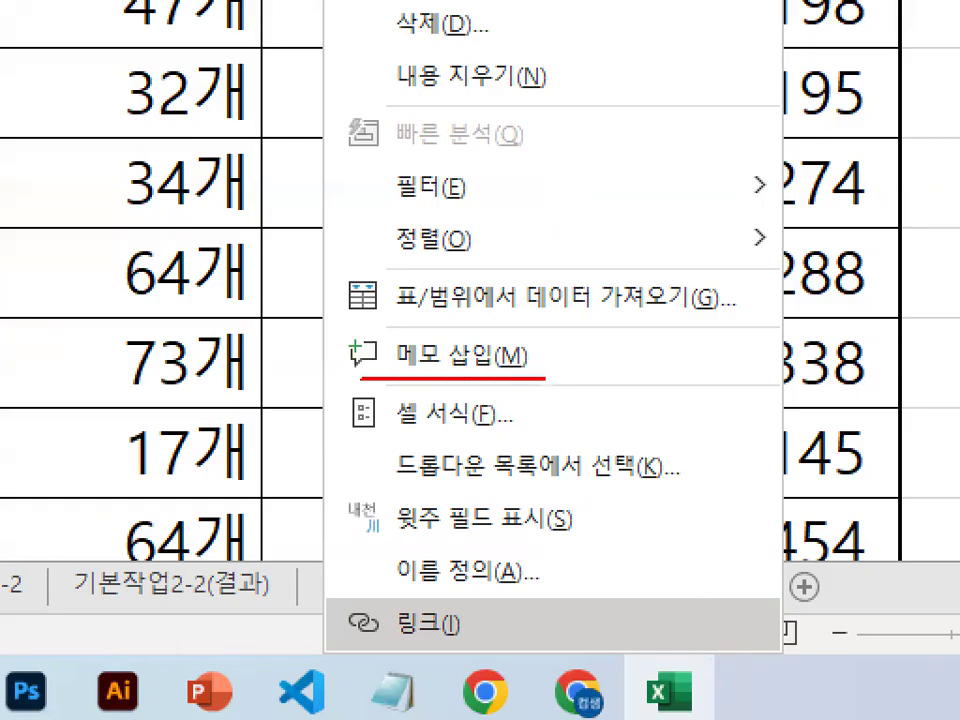
{"action": "left_click_drag", "start_coordinate": [489, 338], "coordinate": [560, 262]}
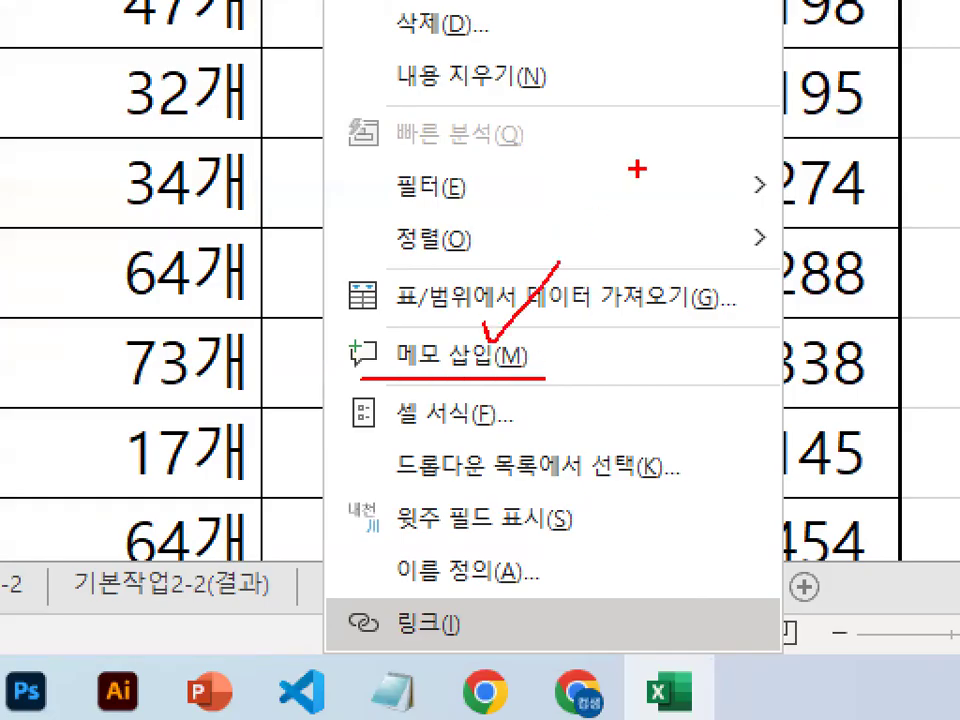
{"action": "key", "text": "Escape"}
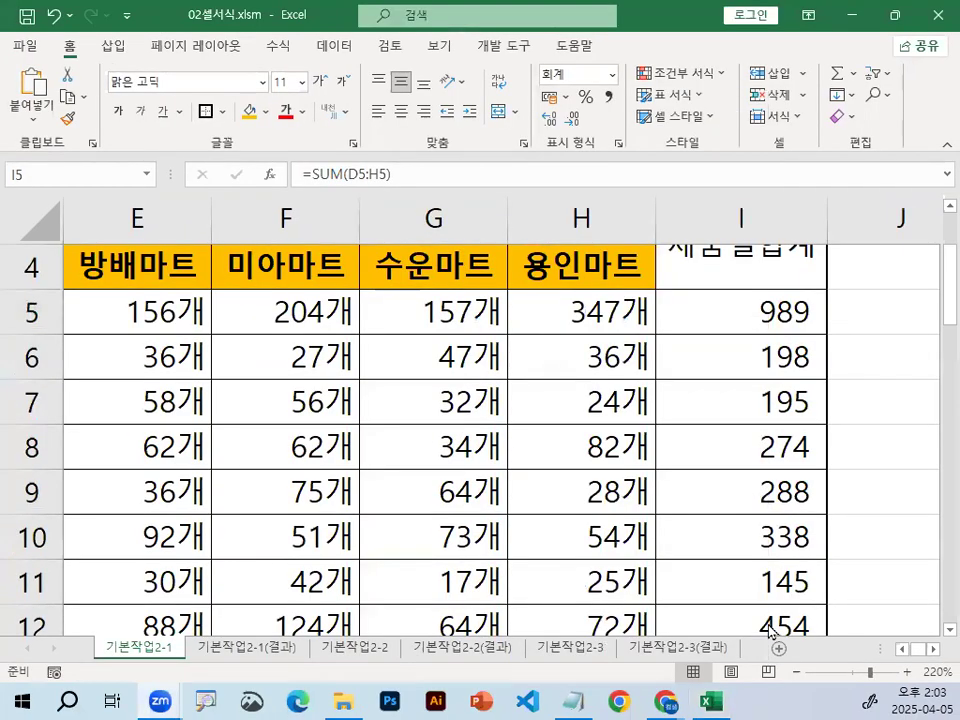
- Insert a memo on cell I5
{"action": "scroll", "coordinate": [921, 657], "scroll_direction": "right", "scroll_amount": 2}
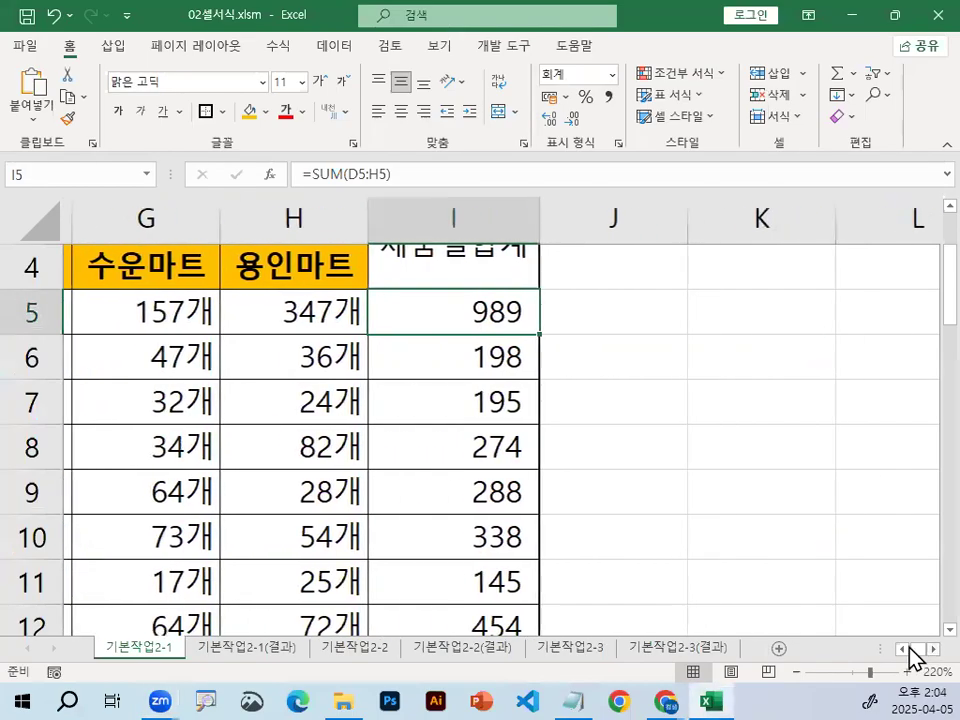
{"action": "right_click", "coordinate": [419, 320]}
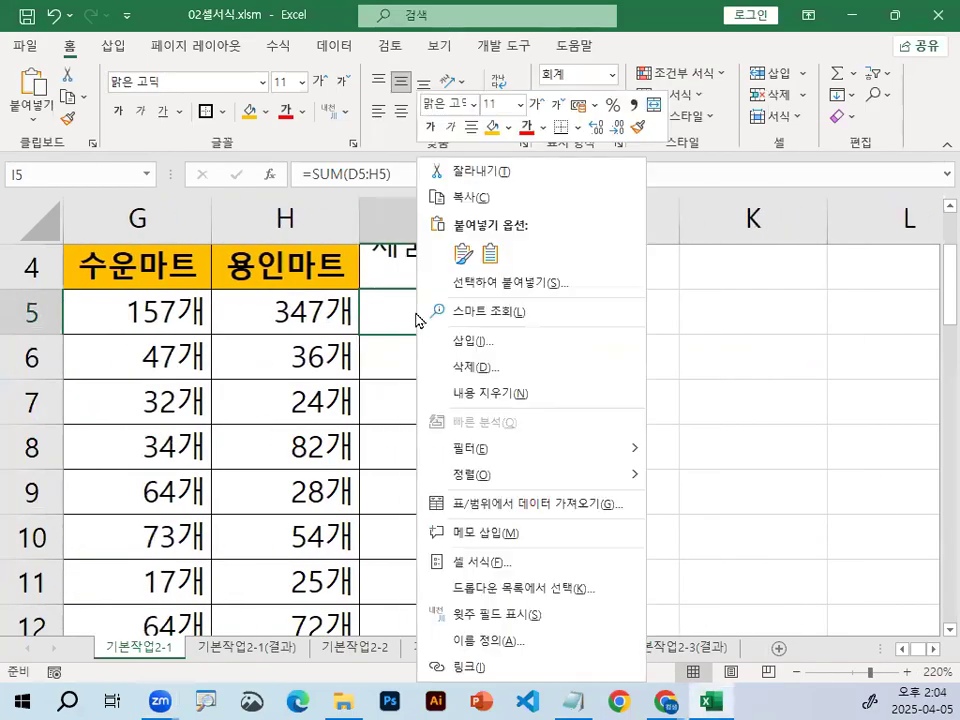
{"action": "left_click", "coordinate": [489, 538]}
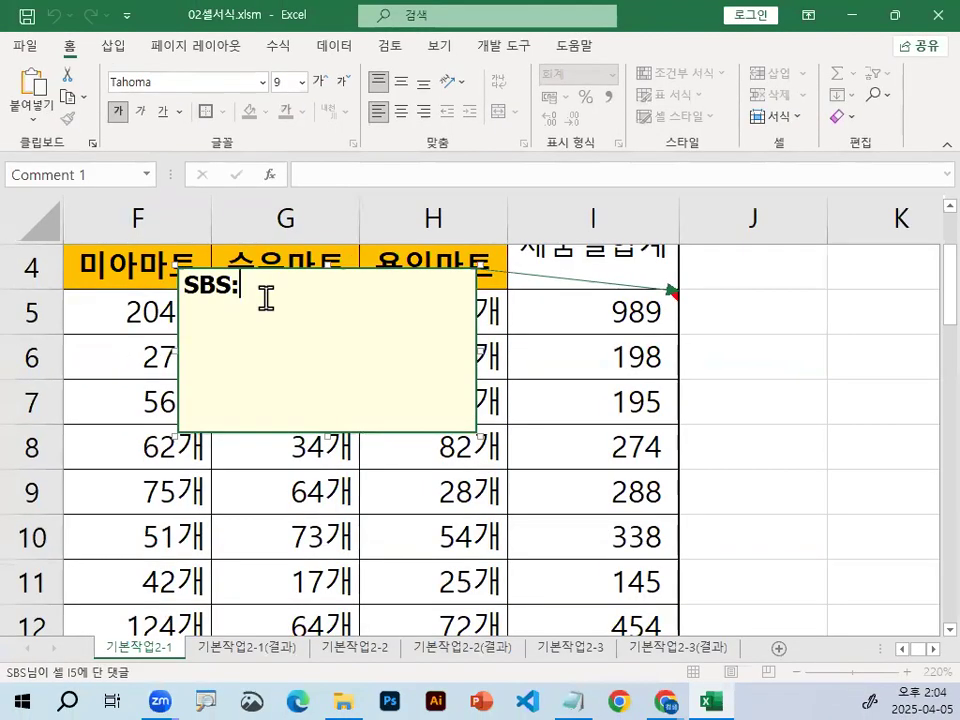
- Clear the default author text from the new memo on cell I5
{"action": "key", "text": "BackSpace"}
{"action": "key", "text": "BackSpace"}
{"action": "key", "text": "BackSpace"}
{"action": "key", "text": "BackSpace"}
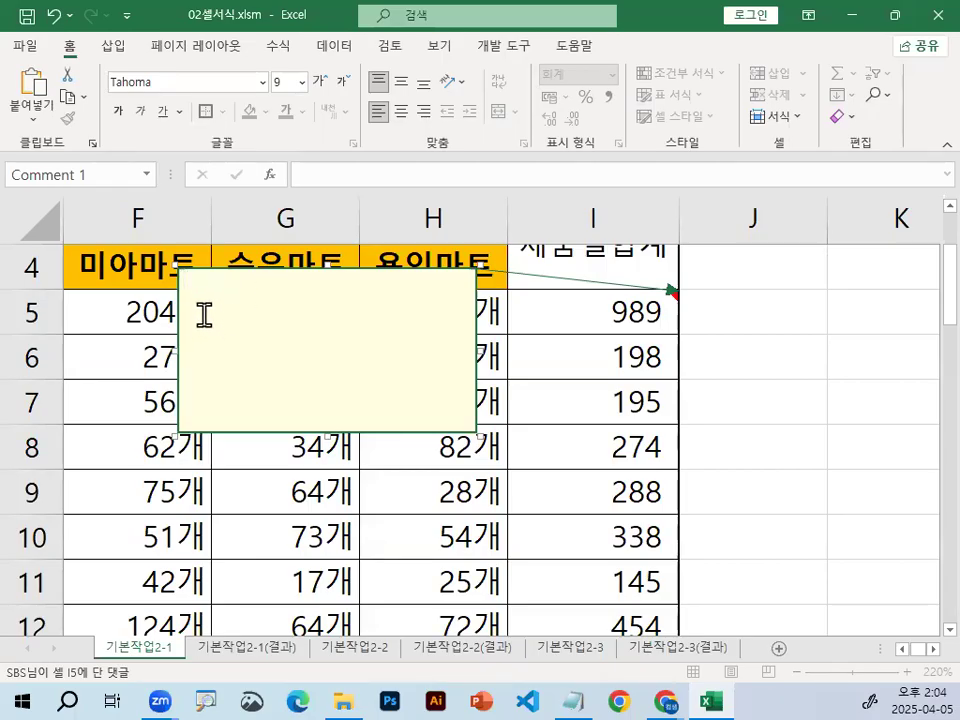
{"action": "key", "text": "ctrl+1"}
{"action": "mouse_move", "coordinate": [227, 320]}
{"action": "left_mouse_down"}
{"action": "mouse_move", "coordinate": [216, 335]}
{"action": "mouse_move", "coordinate": [216, 322]}
{"action": "left_mouse_up"}
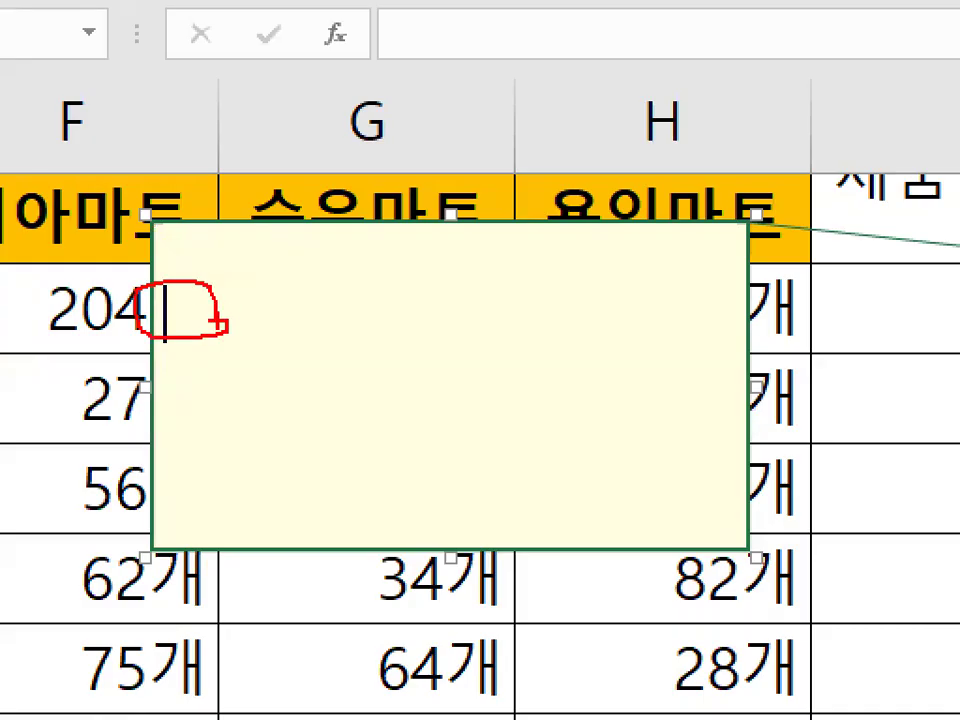
{"action": "key", "text": "Escape"}
{"action": "key", "text": "ctrl+1"}
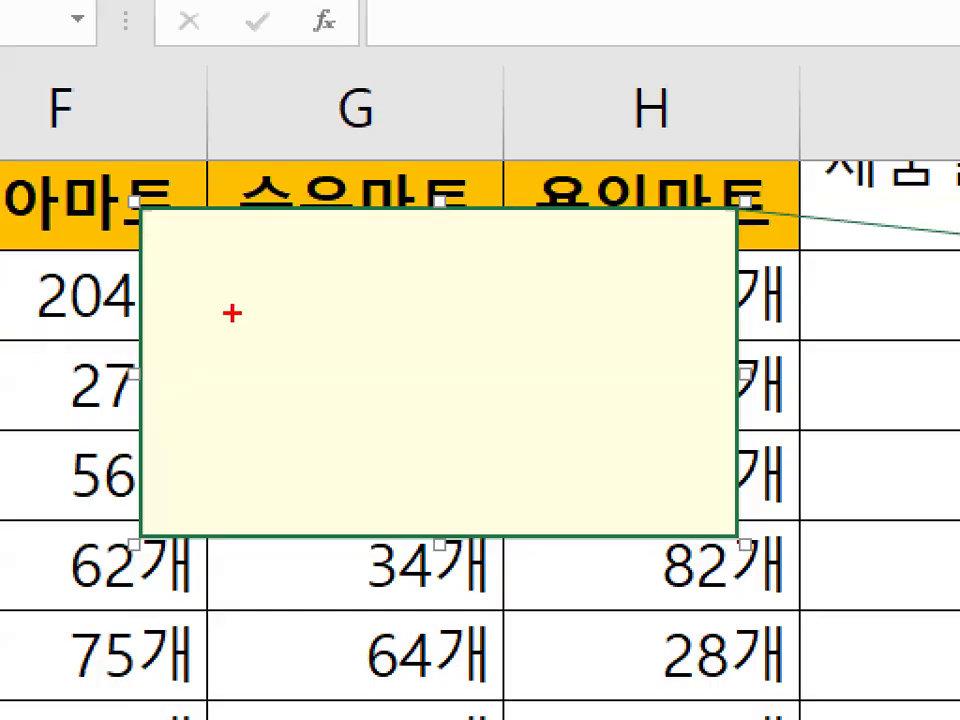
{"action": "left_click_drag", "start_coordinate": [150, 267], "coordinate": [363, 268]}
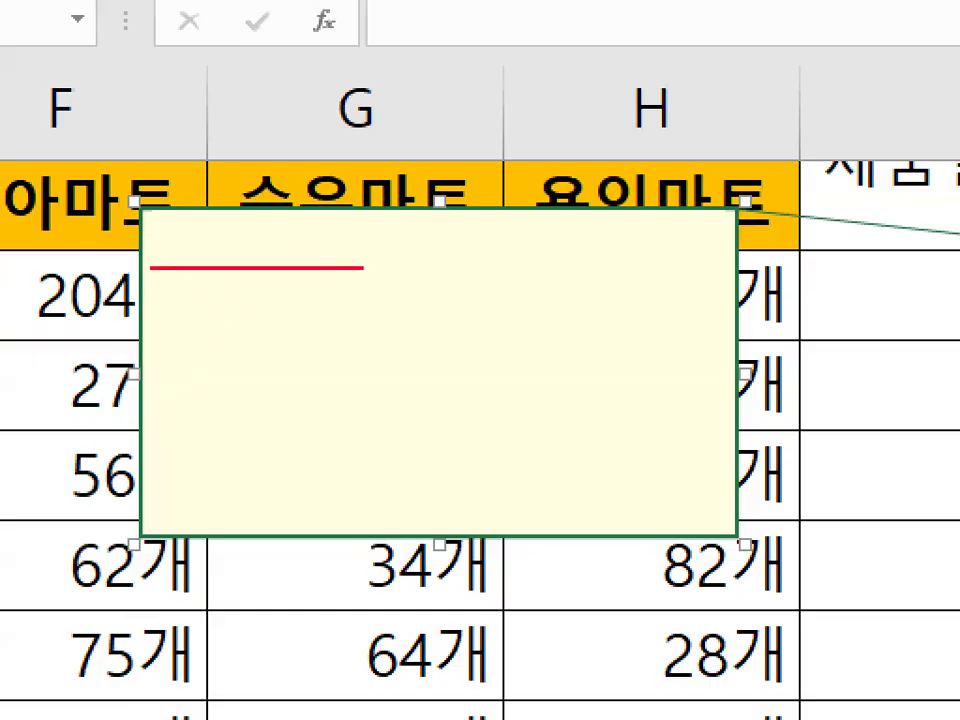
{"action": "left_click_drag", "start_coordinate": [183, 310], "coordinate": [144, 314]}
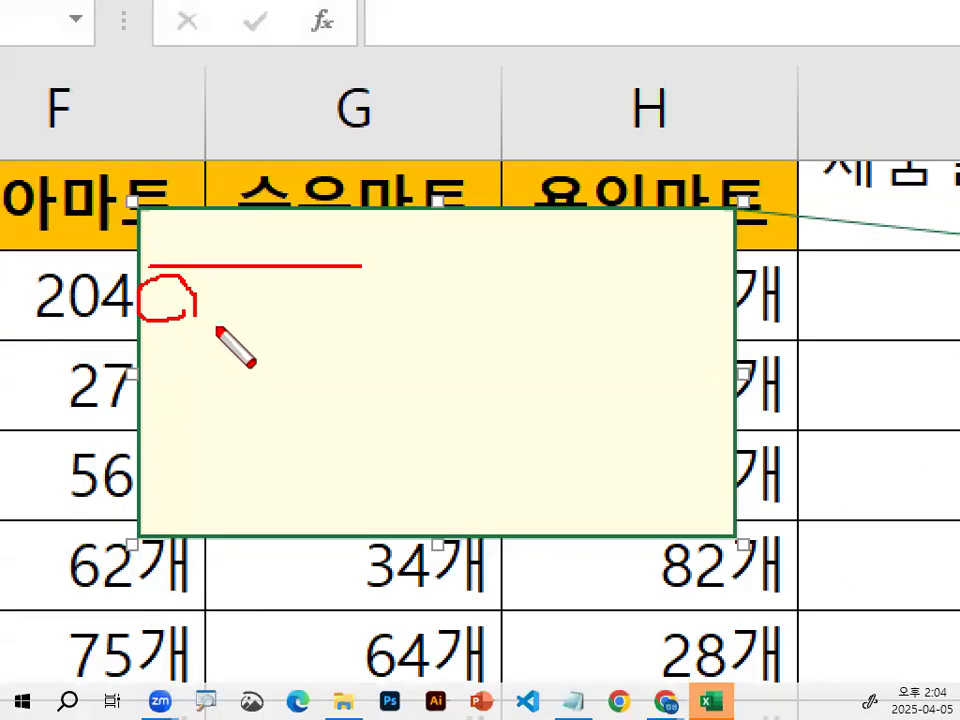
{"action": "right_click", "coordinate": [218, 329]}
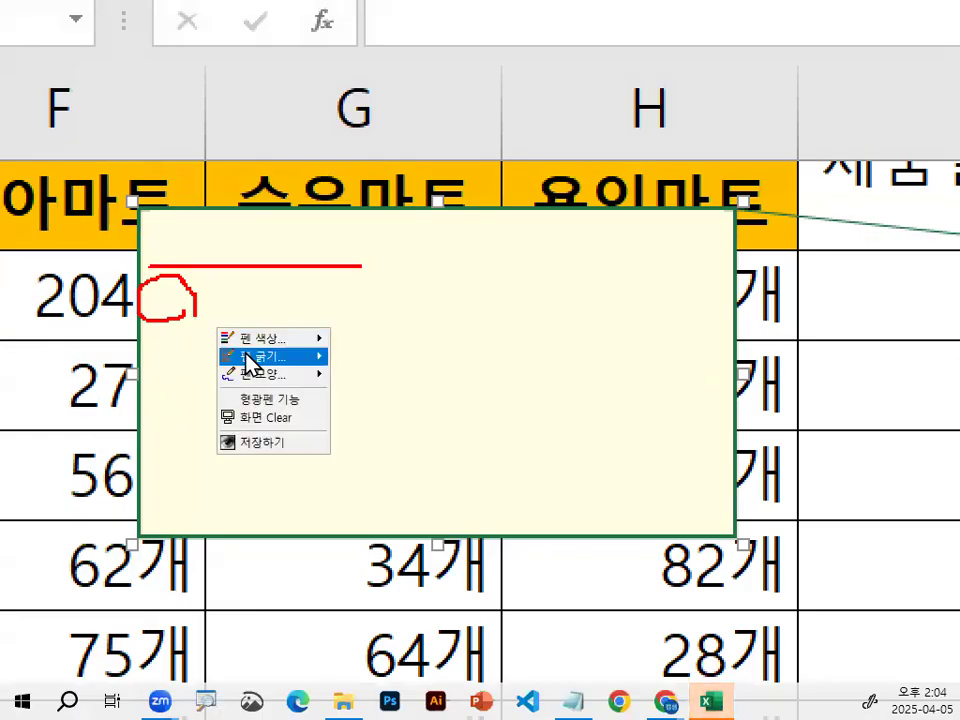
{"action": "mouse_move", "coordinate": [262, 374]}
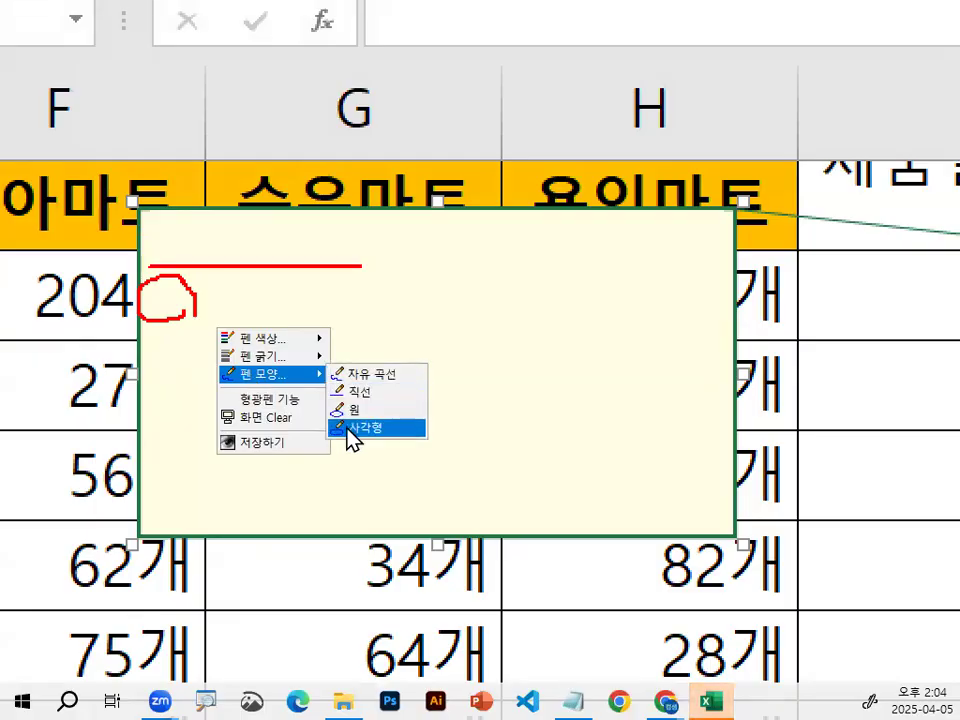
{"action": "left_click", "coordinate": [349, 436]}
{"action": "mouse_move", "coordinate": [139, 207]}
{"action": "left_mouse_down"}
{"action": "mouse_move", "coordinate": [349, 334]}
{"action": "mouse_move", "coordinate": [364, 332]}
{"action": "left_mouse_up"}
{"action": "left_click", "coordinate": [247, 313]}
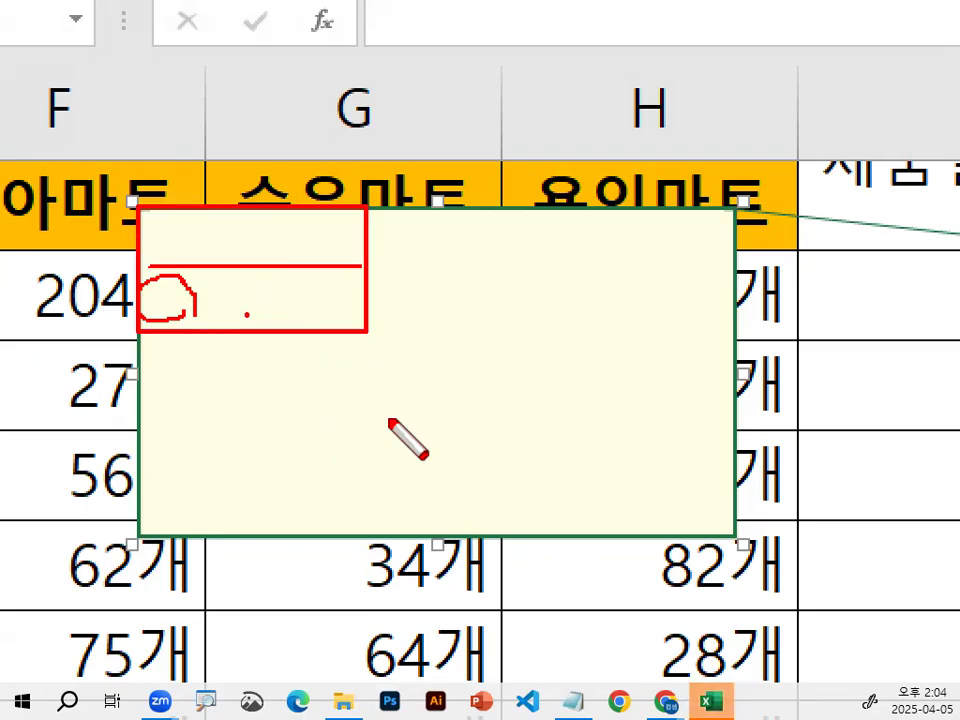
{"action": "mouse_move", "coordinate": [140, 269]}
{"action": "left_mouse_down"}
{"action": "mouse_move", "coordinate": [165, 298]}
{"action": "mouse_move", "coordinate": [222, 328]}
{"action": "left_mouse_up"}
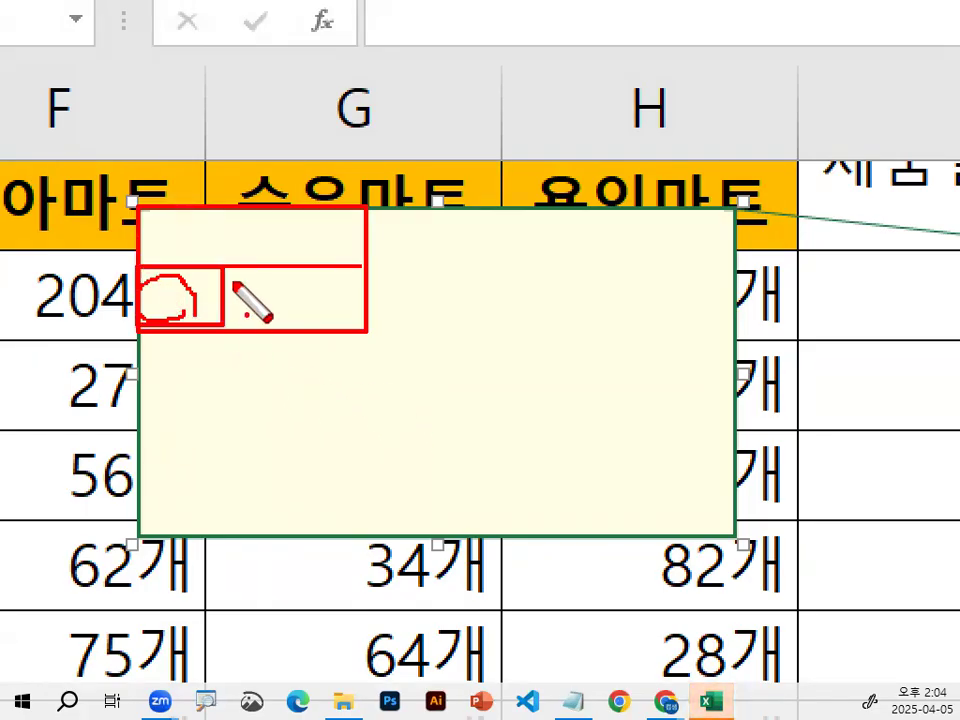
{"action": "key", "text": "Escape"}
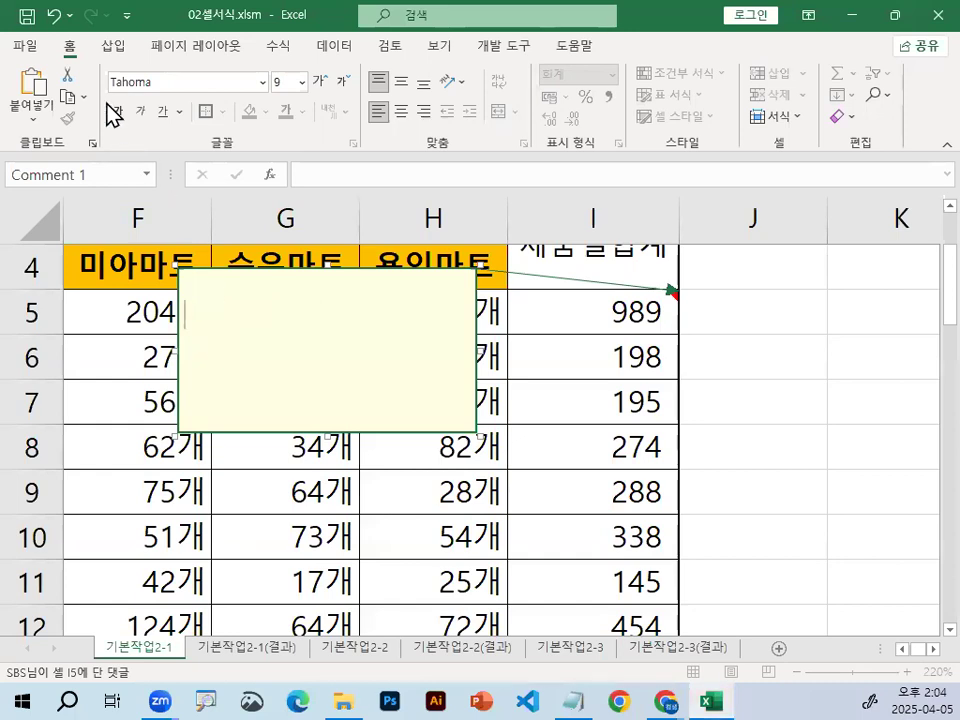
- Undo the removal of the default author text in the I5 memo
{"action": "left_click", "coordinate": [55, 15]}
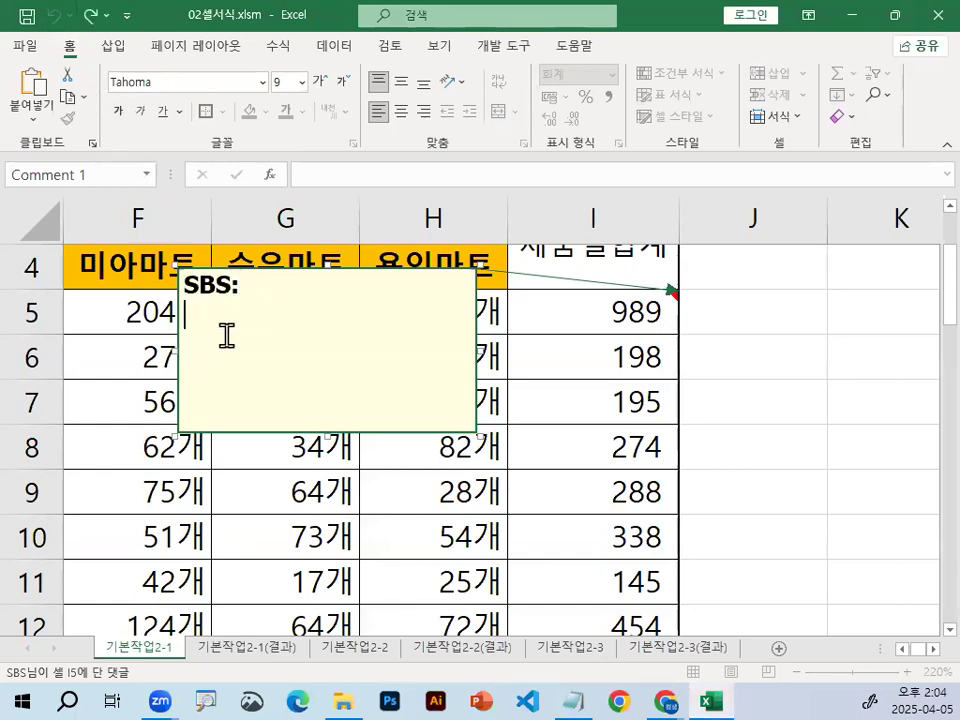
{"action": "key", "text": "ctrl+1"}
{"action": "mouse_move", "coordinate": [170, 319]}
{"action": "left_mouse_down"}
{"action": "mouse_move", "coordinate": [206, 314]}
{"action": "mouse_move", "coordinate": [150, 282]}
{"action": "left_mouse_up"}
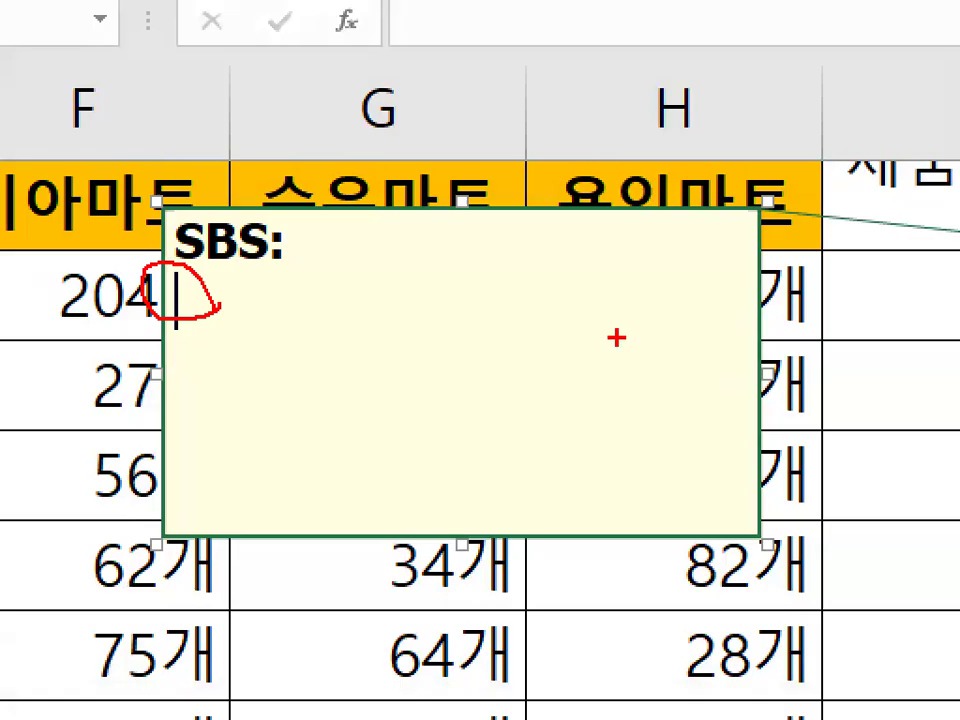
{"action": "mouse_move", "coordinate": [557, 287]}
{"action": "left_mouse_down"}
{"action": "mouse_move", "coordinate": [499, 343]}
{"action": "mouse_move", "coordinate": [518, 365]}
{"action": "left_mouse_up"}
{"action": "left_click_drag", "start_coordinate": [487, 325], "coordinate": [651, 328]}
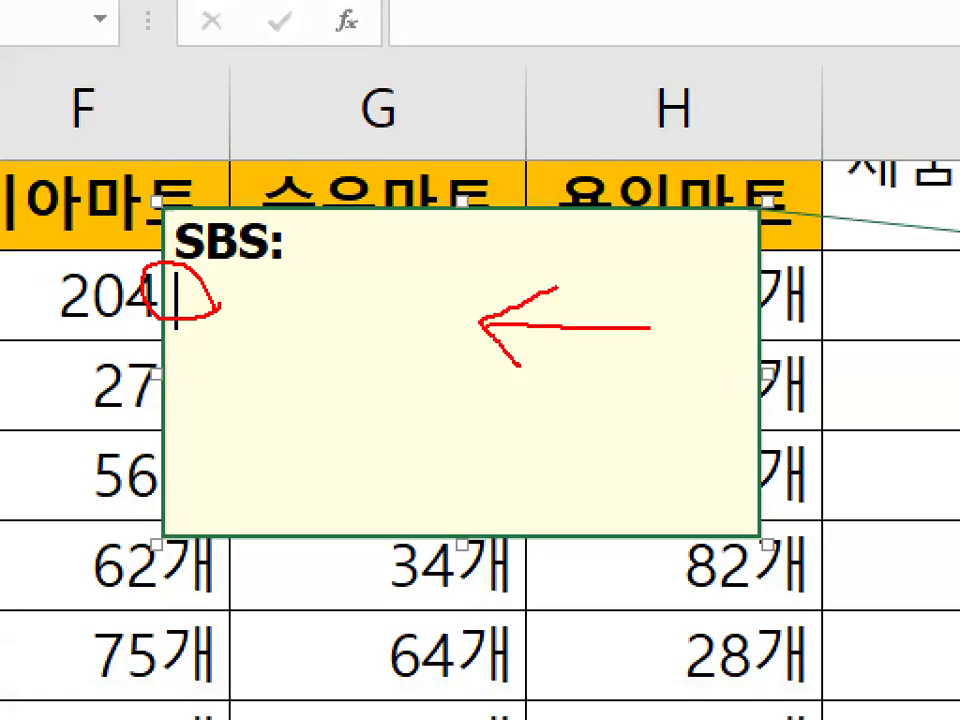
{"action": "mouse_move", "coordinate": [446, 264]}
{"action": "left_mouse_down"}
{"action": "mouse_move", "coordinate": [454, 369]}
{"action": "mouse_move", "coordinate": [476, 259]}
{"action": "mouse_move", "coordinate": [643, 260]}
{"action": "mouse_move", "coordinate": [561, 377]}
{"action": "mouse_move", "coordinate": [455, 378]}
{"action": "left_mouse_up"}
{"action": "key", "text": "Escape"}
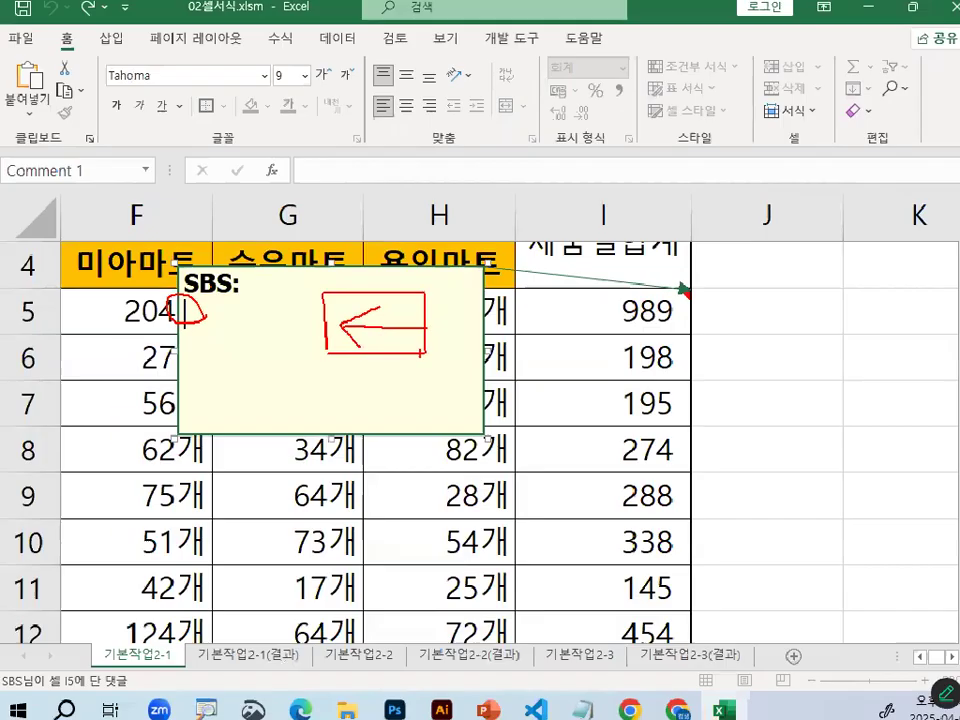
- Replace the default author text in the I5 memo with 최고인기품목 and finish editing the memo
{"action": "key", "text": "BackSpace"}
{"action": "key", "text": "BackSpace"}
{"action": "key", "text": "BackSpace"}
{"action": "key", "text": "BackSpace"}
{"action": "key", "text": "BackSpace"}
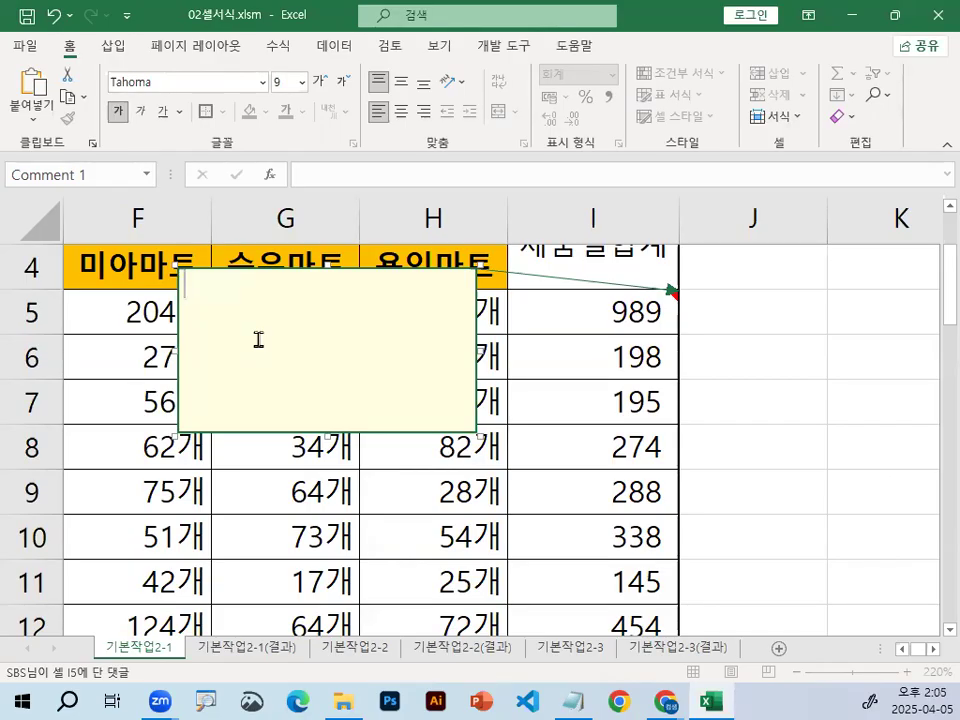
{"action": "type", "text": "최"}
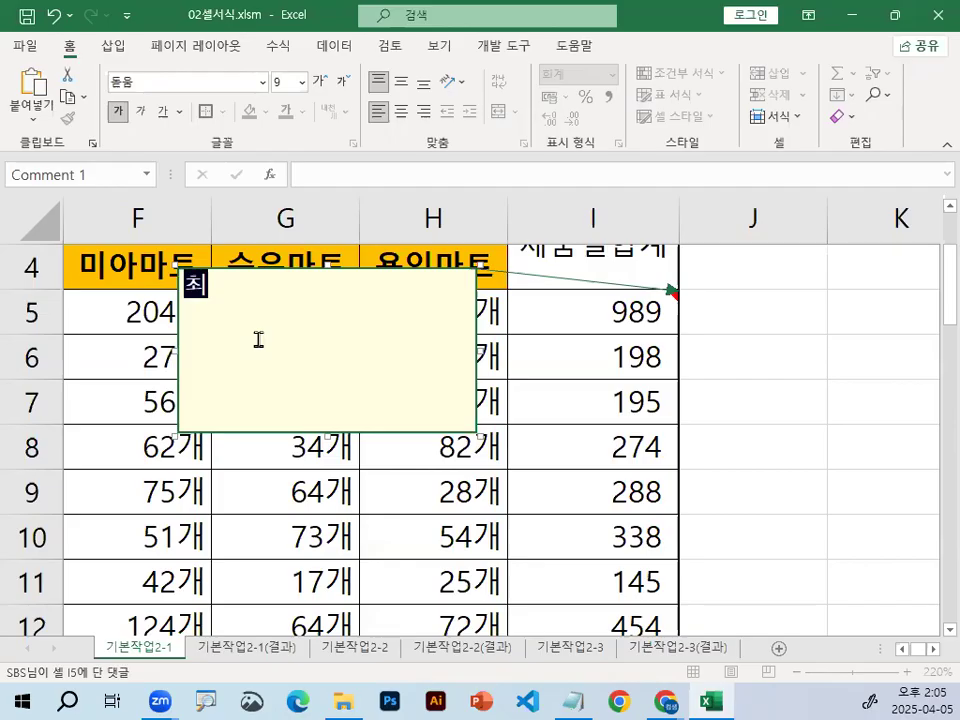
{"action": "type", "text": "고인기품ㅁㅗㄱ"}
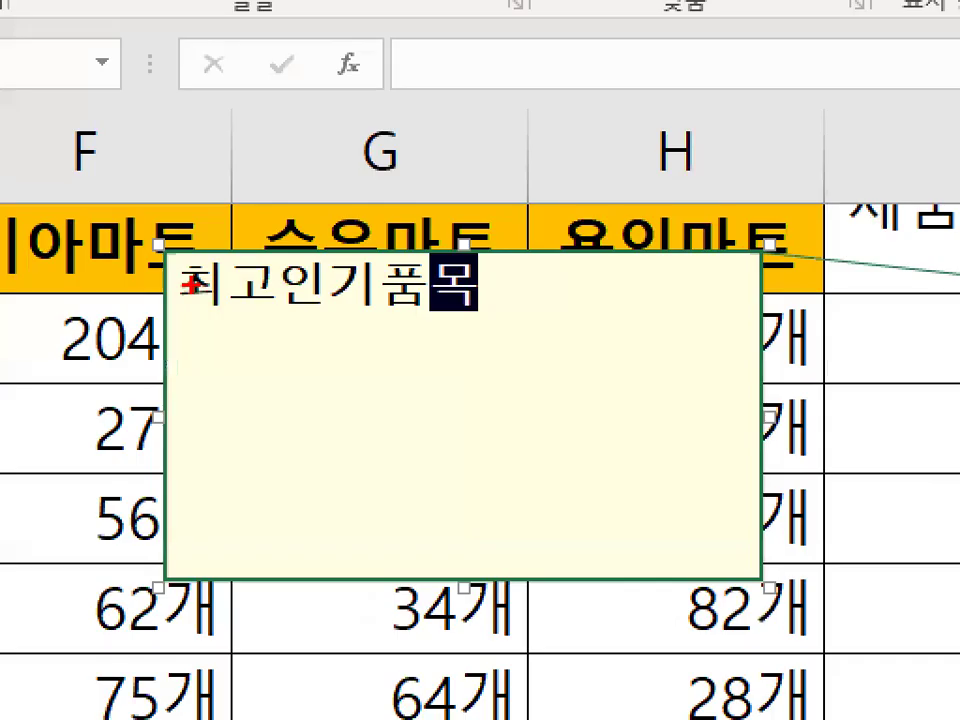
{"action": "left_click_drag", "start_coordinate": [193, 306], "coordinate": [507, 305]}
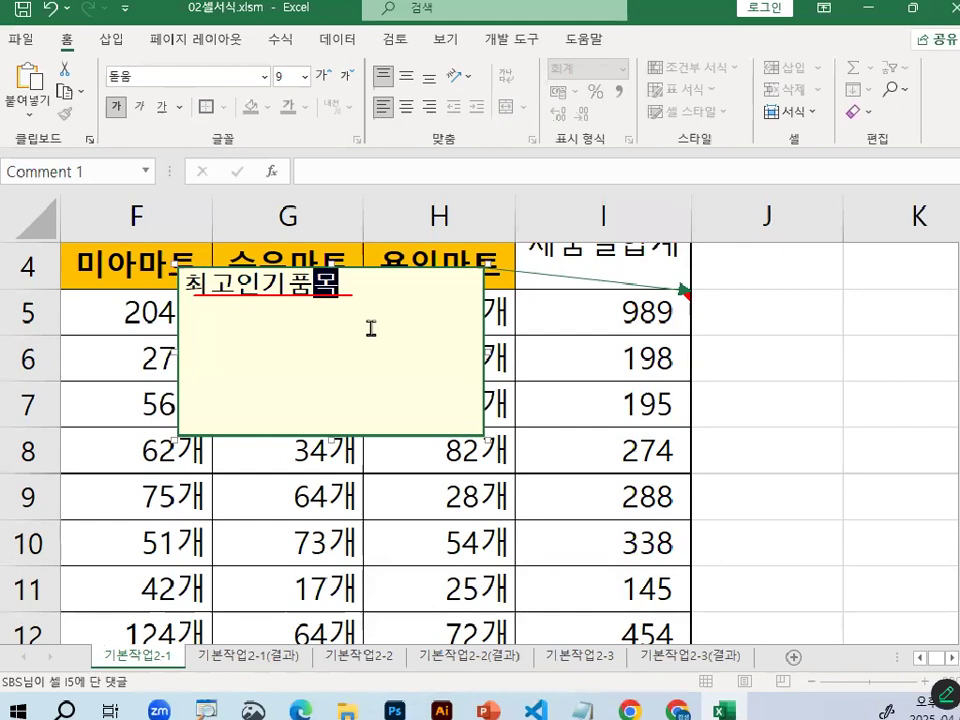
{"action": "left_click", "coordinate": [762, 381]}
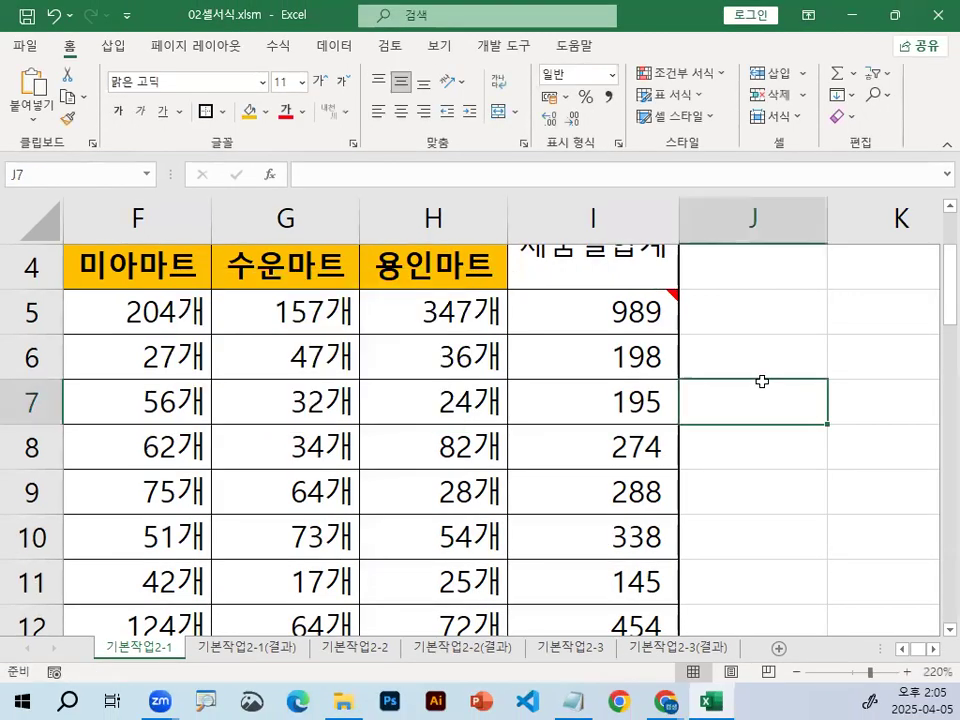
- Display the memo attached to cell I5 and check its text
{"action": "left_click", "coordinate": [776, 491]}
{"action": "mouse_move", "coordinate": [633, 293]}
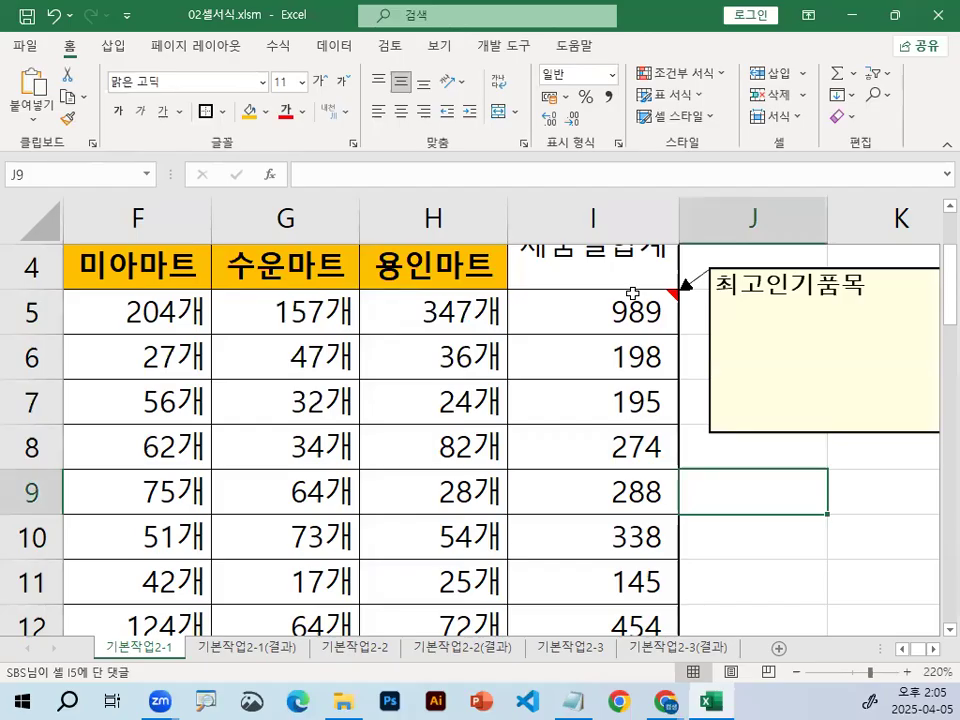
{"action": "left_click", "coordinate": [650, 308]}
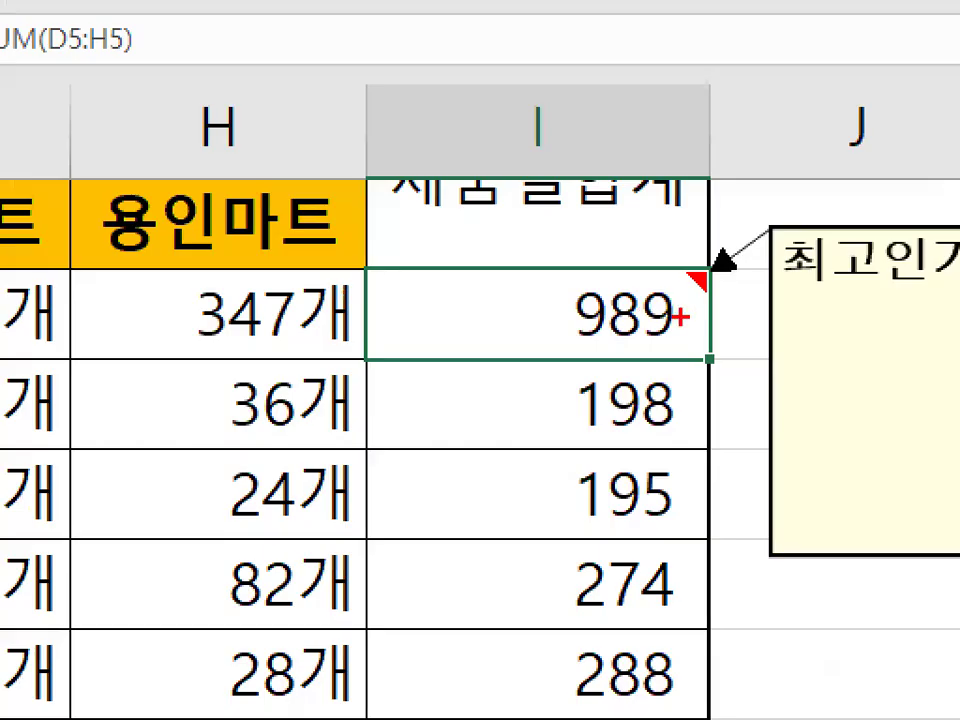
{"action": "mouse_move", "coordinate": [619, 333]}
{"action": "left_mouse_down"}
{"action": "mouse_move", "coordinate": [669, 321]}
{"action": "mouse_move", "coordinate": [592, 350]}
{"action": "left_mouse_up"}
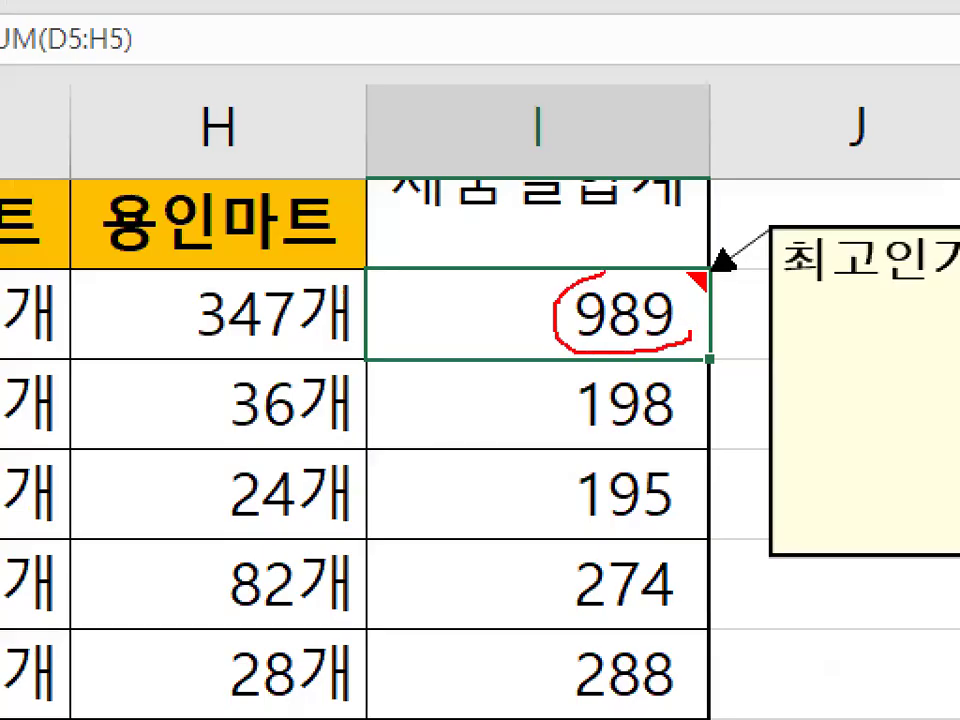
- Set the memo on cell I5 to stay displayed on the sheet
{"action": "key", "text": "Escape"}
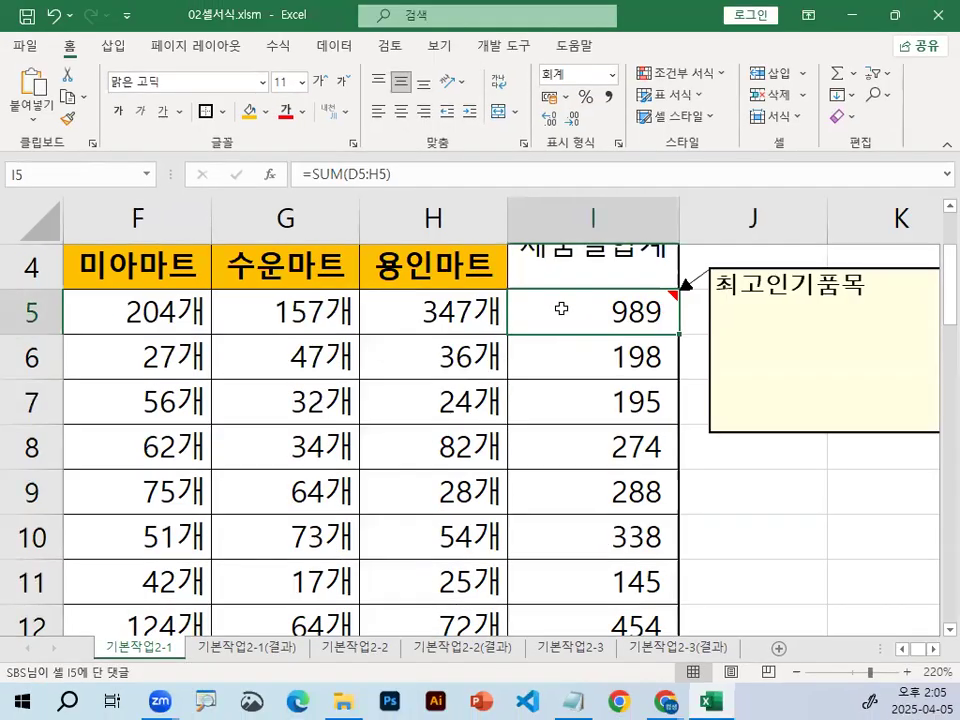
{"action": "right_click", "coordinate": [525, 315]}
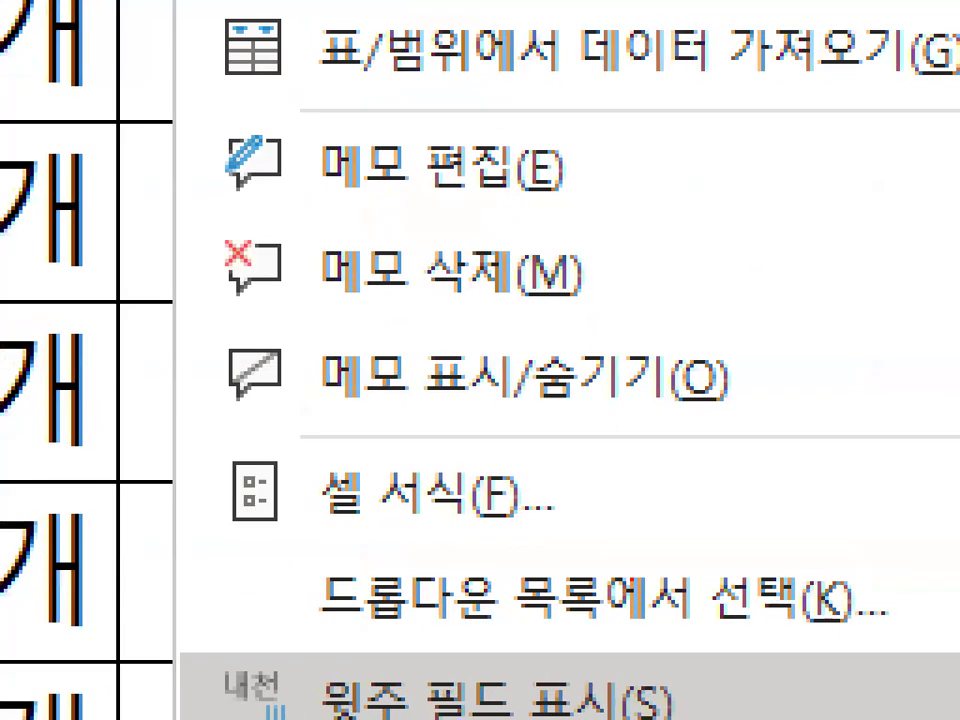
{"action": "left_click_drag", "start_coordinate": [186, 403], "coordinate": [700, 403]}
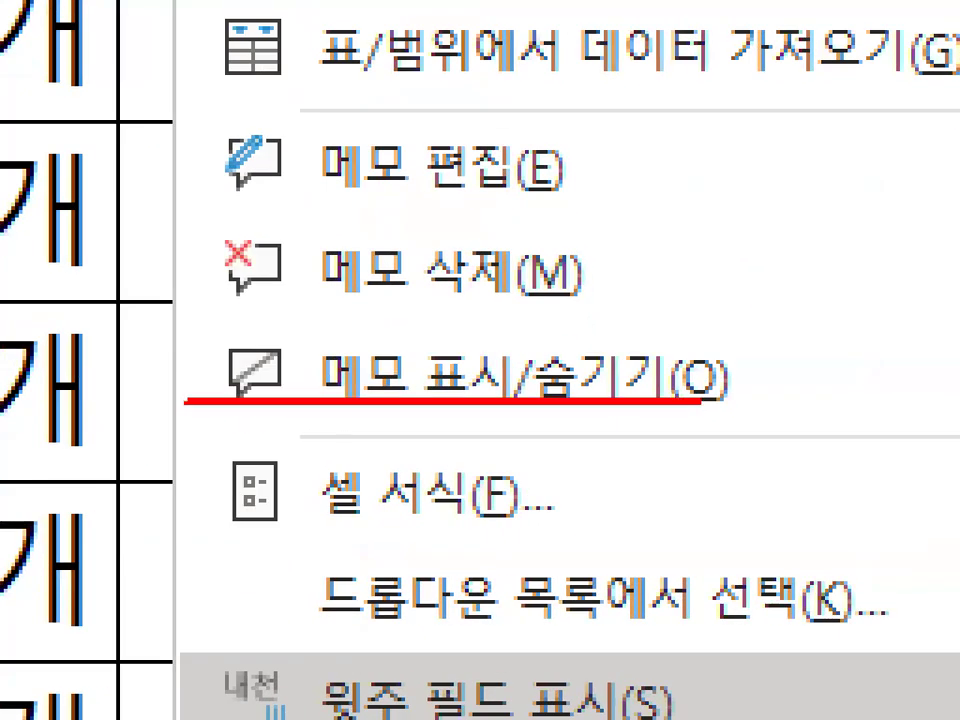
{"action": "mouse_move", "coordinate": [322, 289]}
{"action": "left_mouse_down"}
{"action": "mouse_move", "coordinate": [348, 350]}
{"action": "mouse_move", "coordinate": [548, 185]}
{"action": "left_mouse_up"}
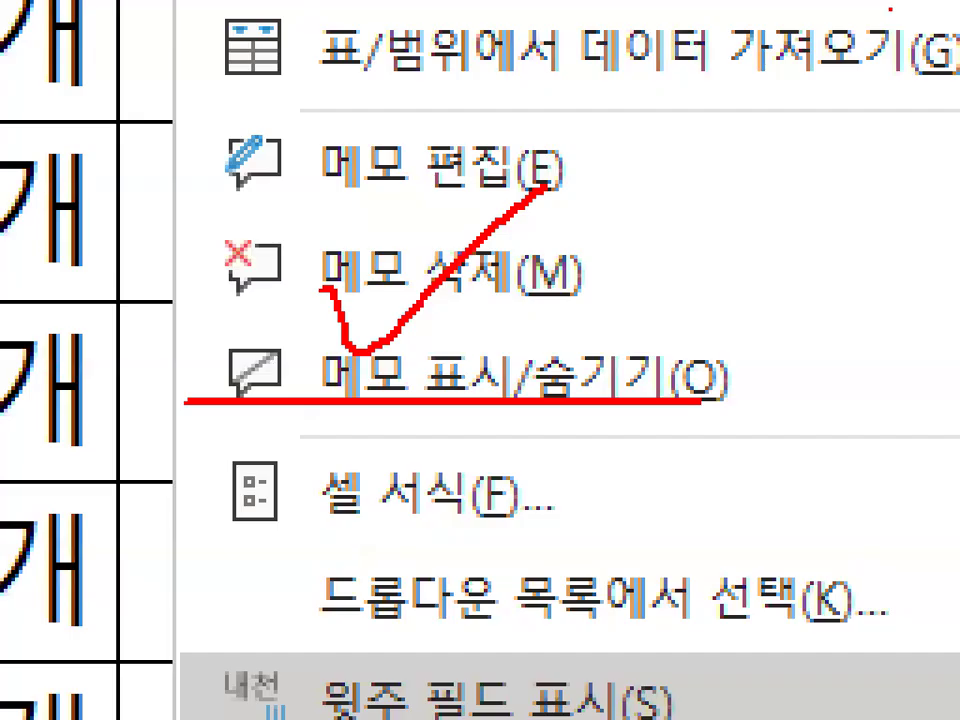
{"action": "key", "text": "Escape"}
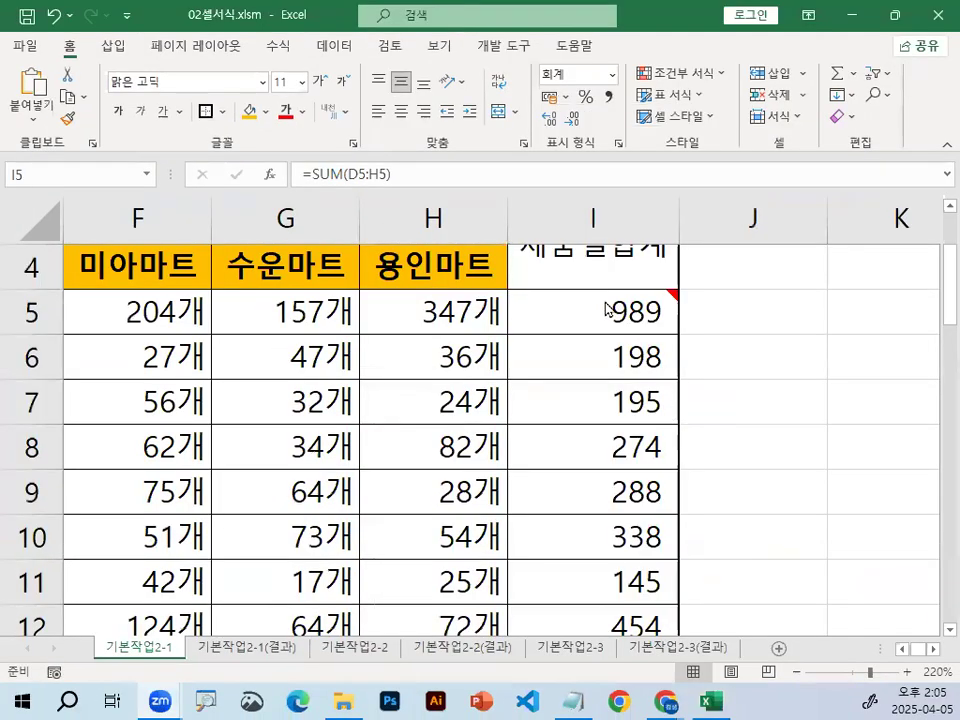
{"action": "left_click", "coordinate": [603, 300]}
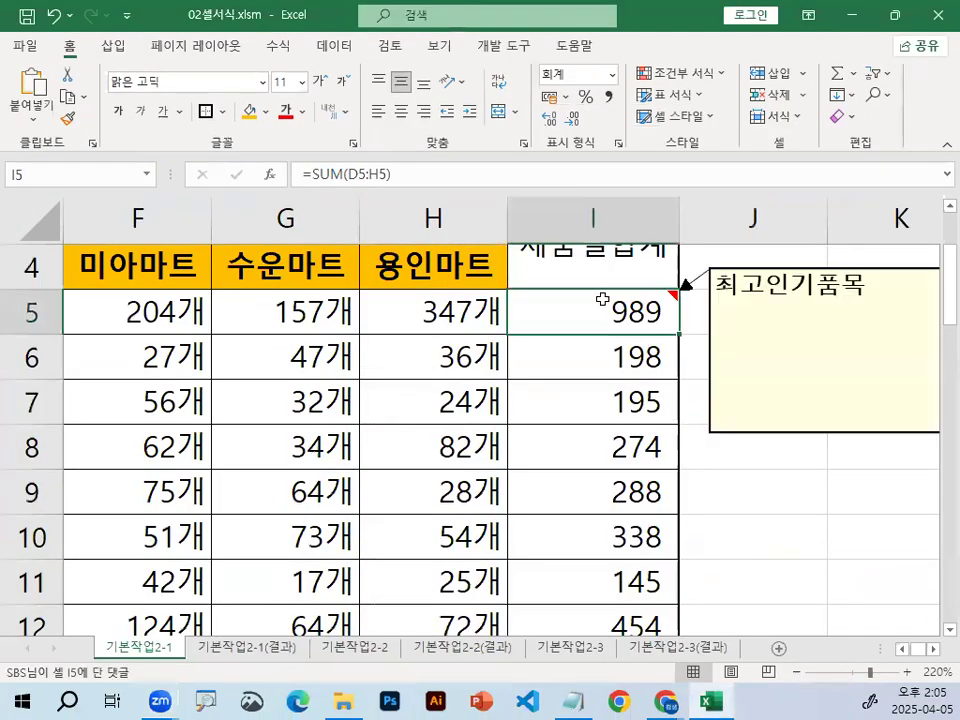
{"action": "right_click", "coordinate": [603, 300]}
{"action": "left_click", "coordinate": [707, 527]}
{"action": "left_click", "coordinate": [785, 530]}
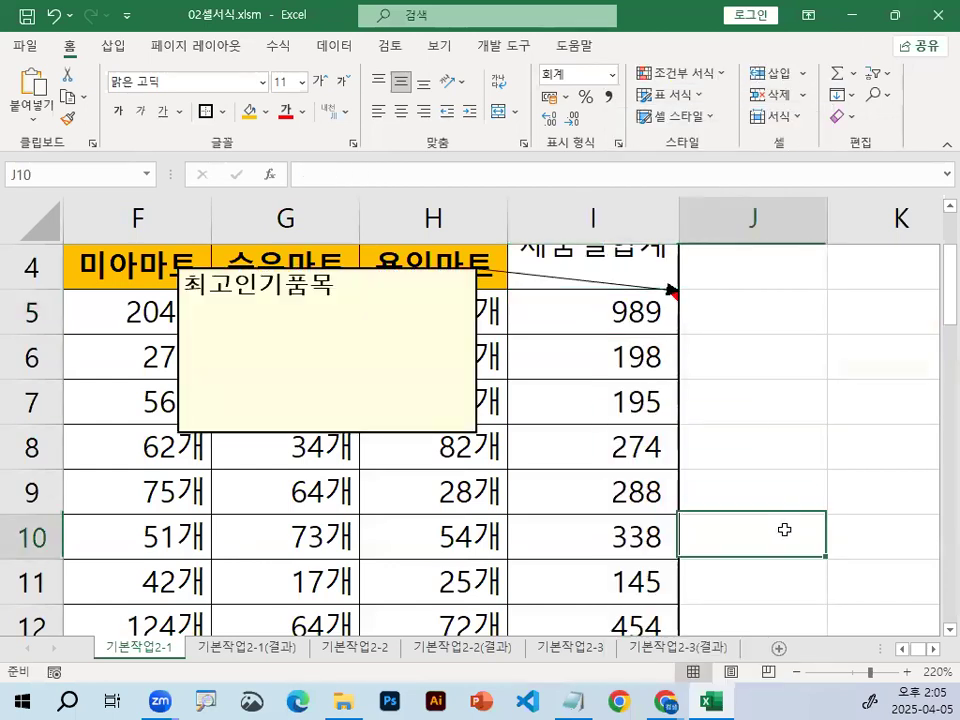
{"action": "key", "text": "ctrl+1"}
{"action": "mouse_move", "coordinate": [486, 360]}
{"action": "left_mouse_down"}
{"action": "mouse_move", "coordinate": [366, 196]}
{"action": "mouse_move", "coordinate": [502, 339]}
{"action": "left_mouse_up"}
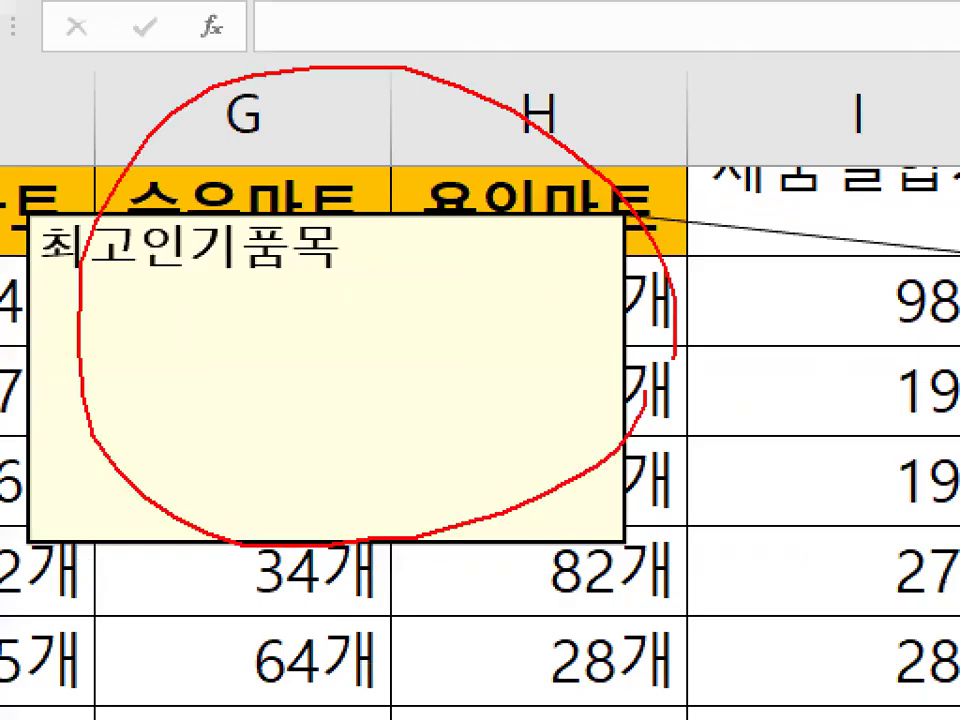
{"action": "key", "text": "Escape"}
{"action": "left_click", "coordinate": [808, 476]}
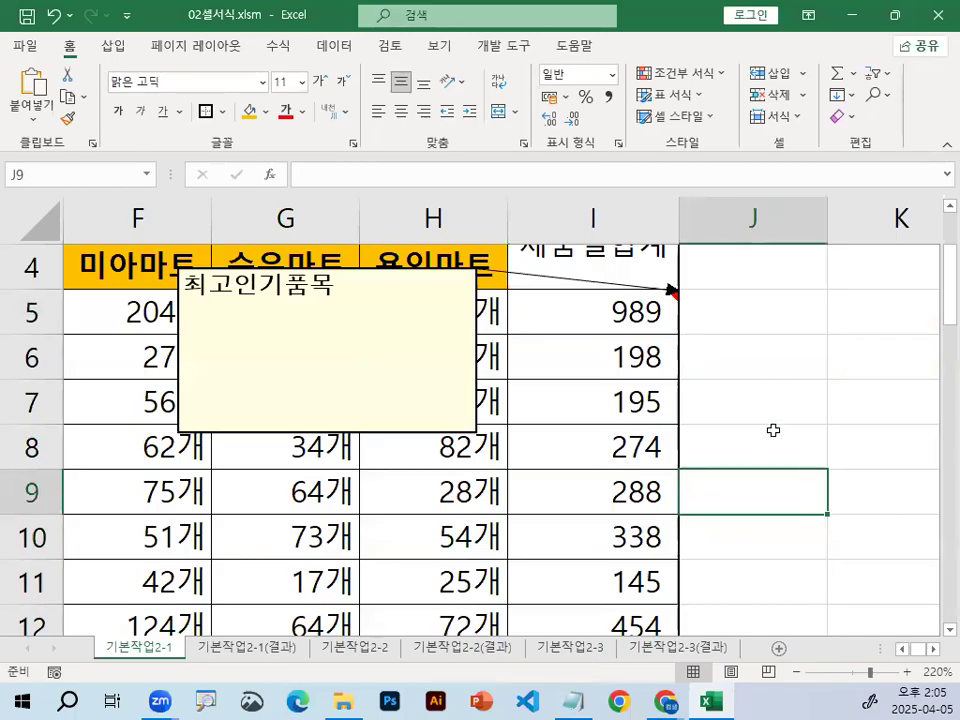
{"action": "key", "text": "ctrl+1"}
{"action": "mouse_move", "coordinate": [175, 270]}
{"action": "left_mouse_down"}
{"action": "mouse_move", "coordinate": [183, 400]}
{"action": "mouse_move", "coordinate": [401, 416]}
{"action": "left_mouse_up"}
{"action": "mouse_move", "coordinate": [625, 547]}
{"action": "left_mouse_down"}
{"action": "mouse_move", "coordinate": [790, 278]}
{"action": "mouse_move", "coordinate": [215, 258]}
{"action": "left_mouse_up"}
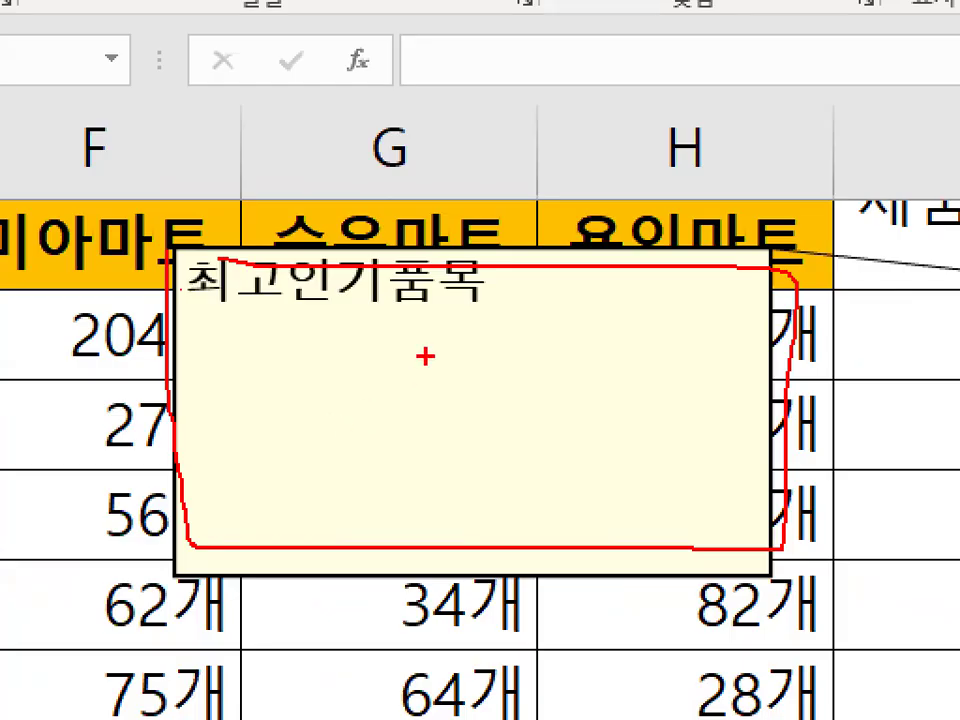
{"action": "key", "text": "Escape"}
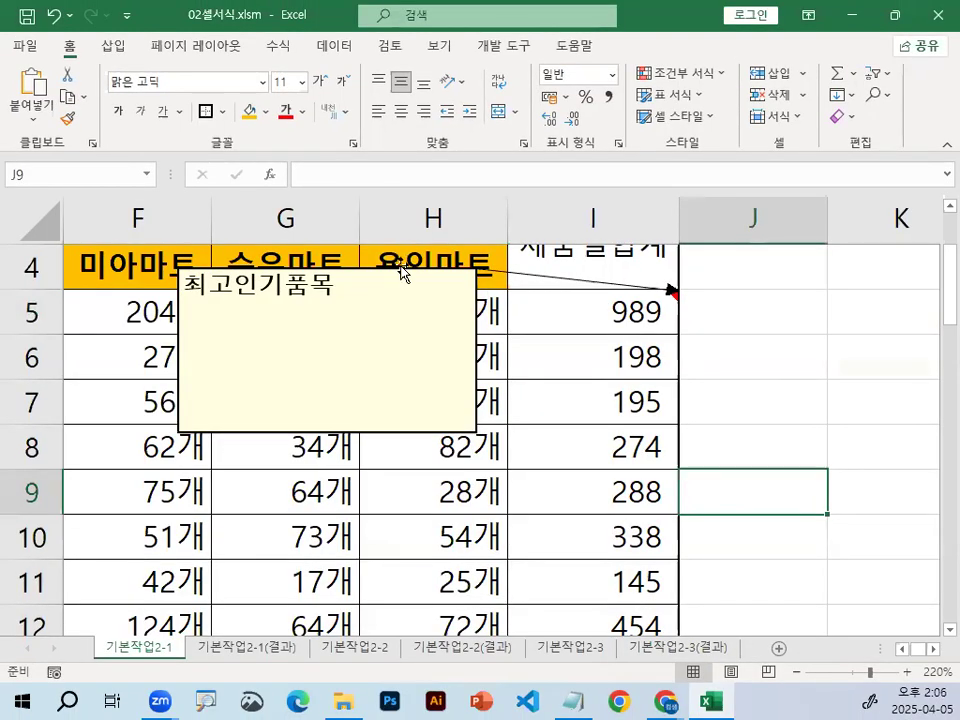
{"action": "key", "text": "ctrl+1"}
{"action": "left_click_drag", "start_coordinate": [496, 311], "coordinate": [480, 323]}
{"action": "left_click_drag", "start_coordinate": [578, 350], "coordinate": [540, 305]}
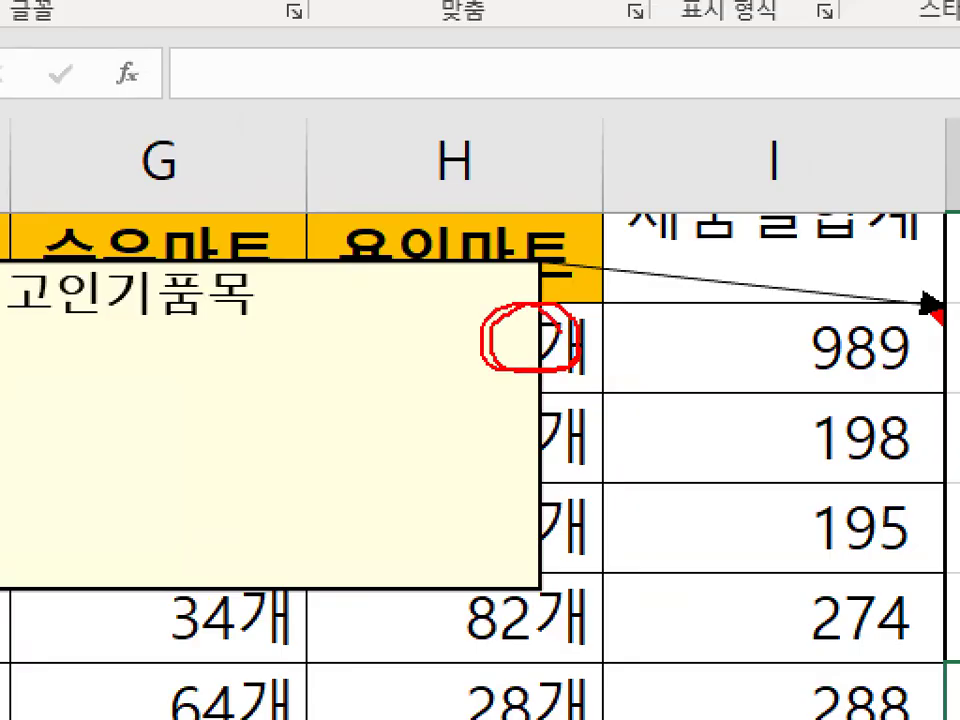
{"action": "key", "text": "Escape"}
- Open the format settings while the I5 memo's text is being edited, review the font options, and cancel
{"action": "left_click", "coordinate": [251, 283]}
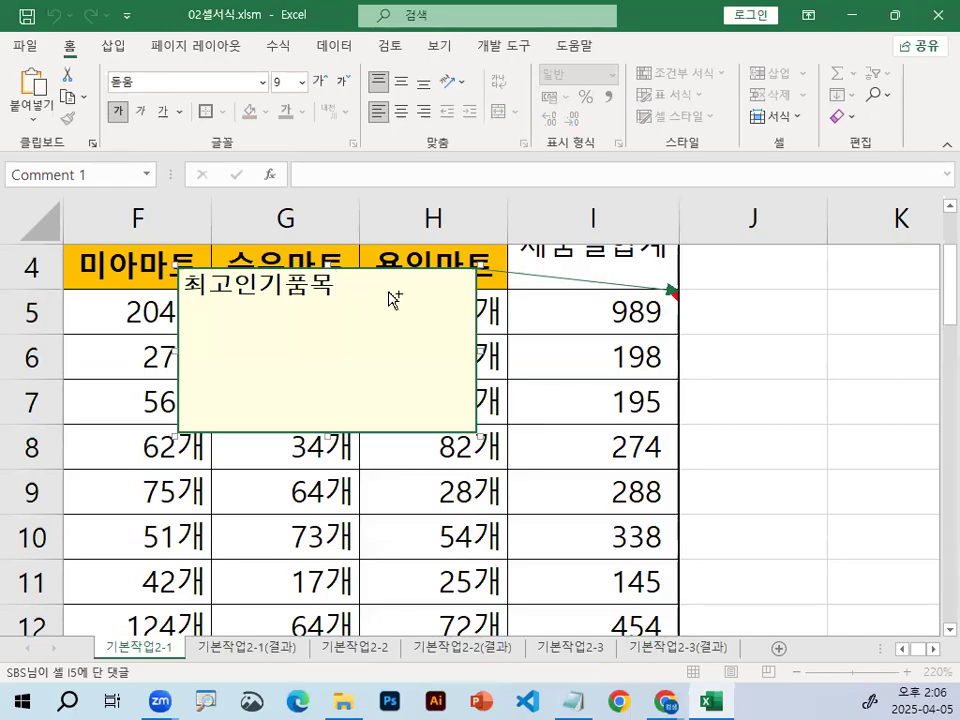
{"action": "key", "text": "ctrl+1"}
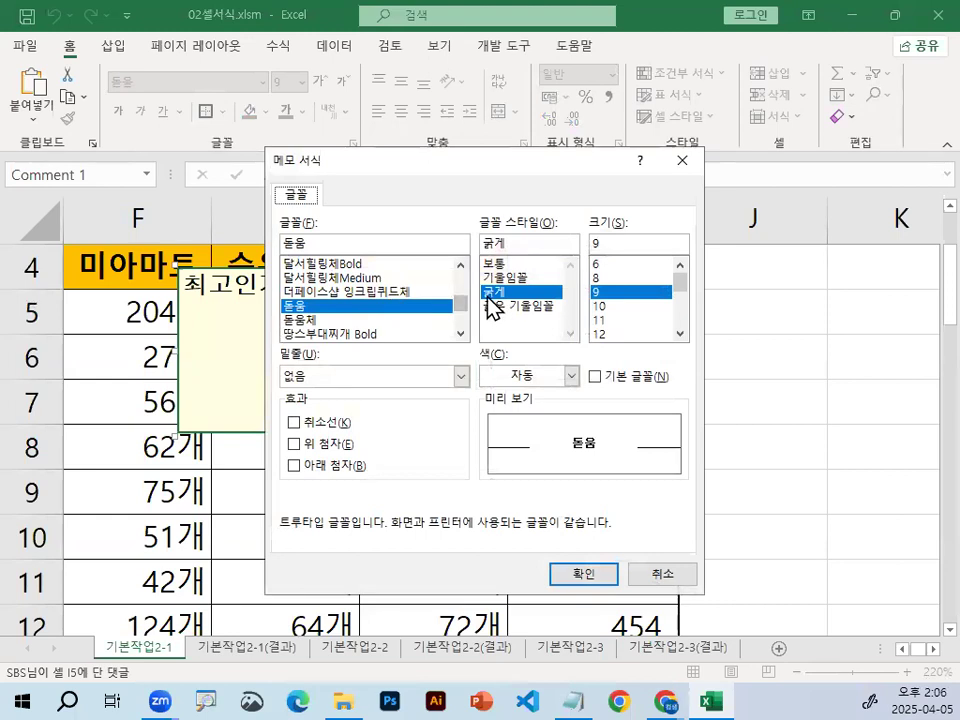
{"action": "key", "text": "ctrl+1"}
{"action": "left_click", "coordinate": [310, 166]}
{"action": "mouse_move", "coordinate": [332, 236]}
{"action": "left_mouse_down"}
{"action": "mouse_move", "coordinate": [289, 251]}
{"action": "mouse_move", "coordinate": [337, 201]}
{"action": "mouse_move", "coordinate": [218, 249]}
{"action": "left_mouse_up"}
{"action": "left_click_drag", "start_coordinate": [262, 150], "coordinate": [340, 278]}
{"action": "key", "text": "Escape"}
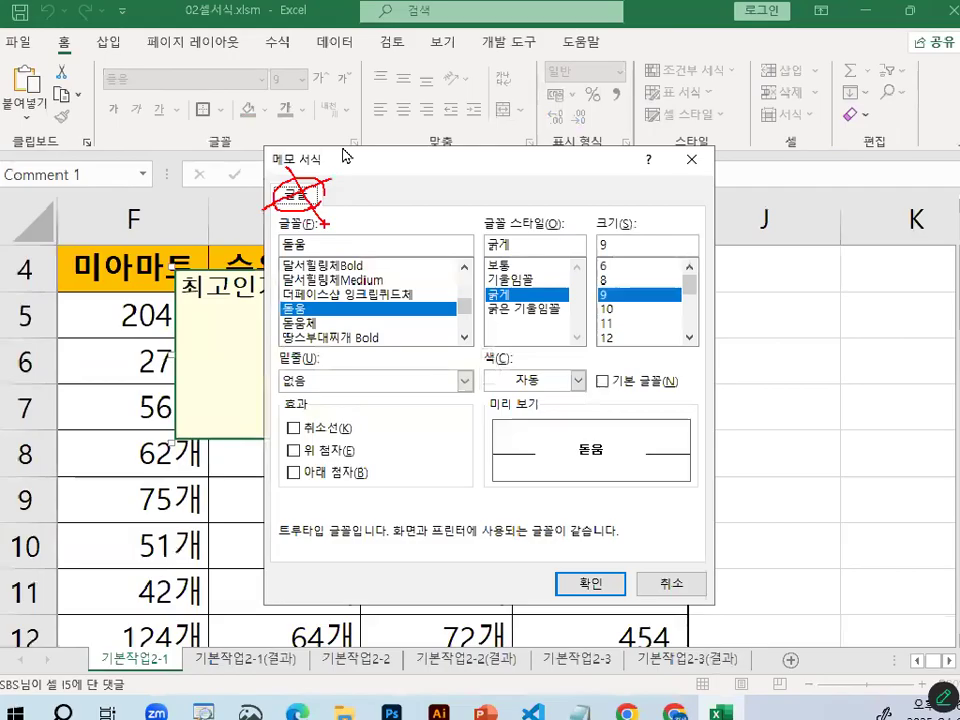
{"action": "left_click_drag", "start_coordinate": [366, 163], "coordinate": [601, 136]}
{"action": "key", "text": "ctrl+1"}
{"action": "mouse_move", "coordinate": [333, 283]}
{"action": "left_mouse_down"}
{"action": "mouse_move", "coordinate": [217, 305]}
{"action": "mouse_move", "coordinate": [258, 283]}
{"action": "mouse_move", "coordinate": [306, 294]}
{"action": "left_mouse_up"}
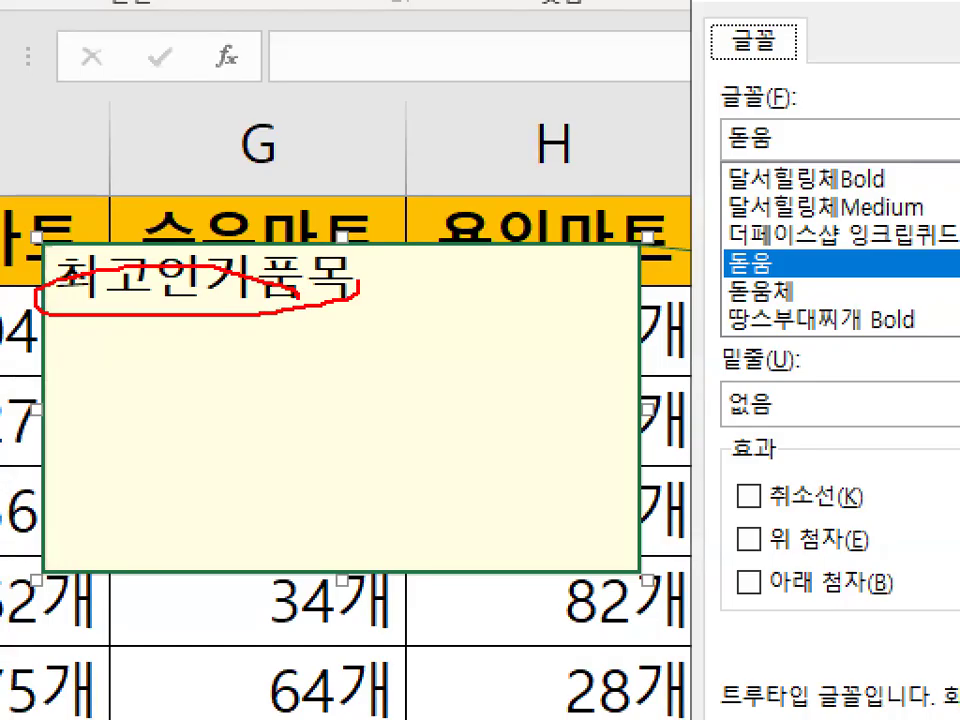
{"action": "key", "text": "Escape"}
{"action": "key", "text": "ctrl+1"}
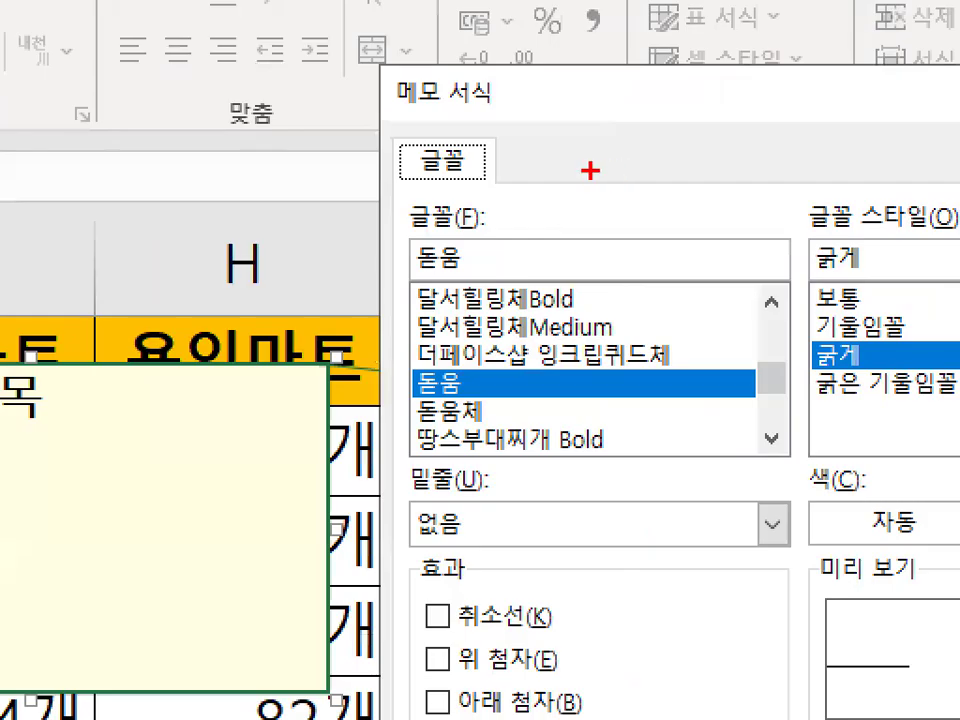
{"action": "left_click_drag", "start_coordinate": [587, 165], "coordinate": [520, 170]}
{"action": "key", "text": "Escape"}
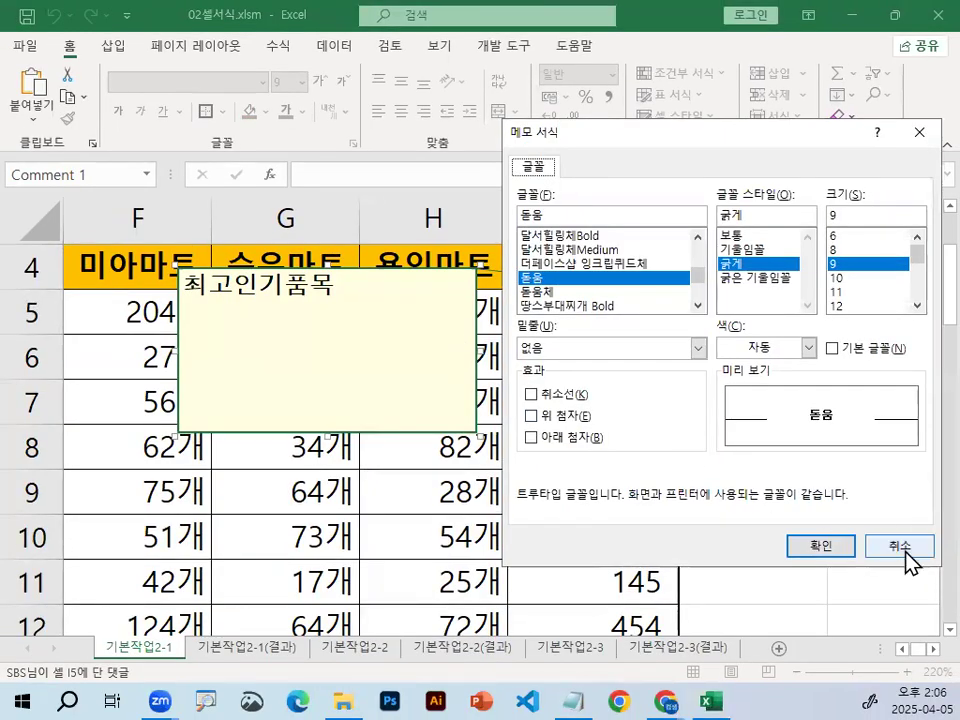
{"action": "left_click", "coordinate": [902, 545]}
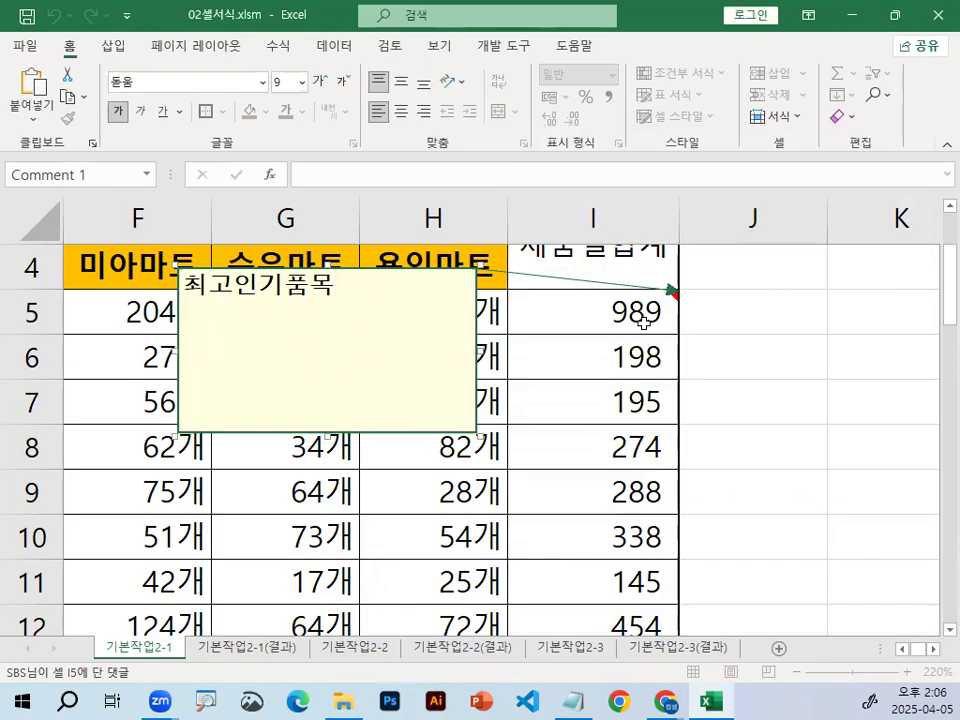
{"action": "key", "text": "ctrl+1"}
{"action": "mouse_move", "coordinate": [490, 282]}
{"action": "left_mouse_down"}
{"action": "mouse_move", "coordinate": [459, 297]}
{"action": "mouse_move", "coordinate": [480, 270]}
{"action": "mouse_move", "coordinate": [500, 287]}
{"action": "left_mouse_up"}
{"action": "key", "text": "Escape"}
{"action": "key", "text": "ctrl+2"}
{"action": "mouse_move", "coordinate": [713, 311]}
{"action": "left_mouse_down"}
{"action": "mouse_move", "coordinate": [750, 311]}
{"action": "mouse_move", "coordinate": [713, 310]}
{"action": "mouse_move", "coordinate": [746, 360]}
{"action": "mouse_move", "coordinate": [747, 337]}
{"action": "mouse_move", "coordinate": [803, 318]}
{"action": "mouse_move", "coordinate": [800, 376]}
{"action": "mouse_move", "coordinate": [772, 356]}
{"action": "left_mouse_up"}
{"action": "mouse_move", "coordinate": [853, 320]}
{"action": "left_mouse_down"}
{"action": "mouse_move", "coordinate": [823, 375]}
{"action": "mouse_move", "coordinate": [819, 357]}
{"action": "left_mouse_up"}
{"action": "mouse_move", "coordinate": [293, 374]}
{"action": "left_mouse_down"}
{"action": "mouse_move", "coordinate": [432, 290]}
{"action": "mouse_move", "coordinate": [436, 268]}
{"action": "mouse_move", "coordinate": [449, 293]}
{"action": "left_mouse_up"}
{"action": "left_click_drag", "start_coordinate": [509, 210], "coordinate": [462, 265]}
{"action": "left_click_drag", "start_coordinate": [460, 243], "coordinate": [487, 258]}
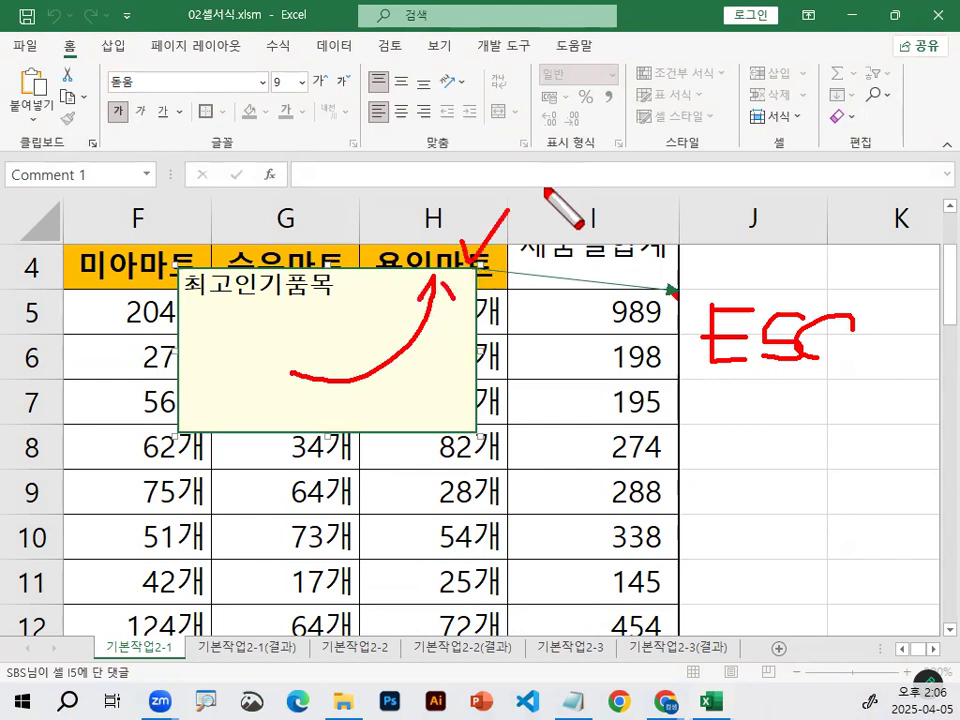
{"action": "key", "text": "Escape"}
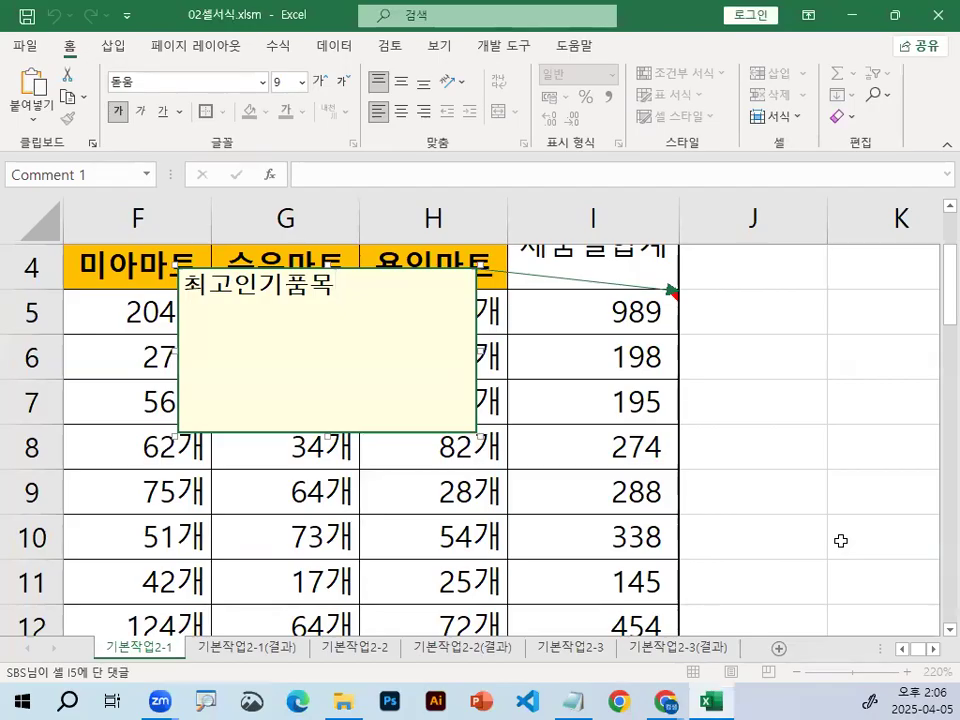
- Leave text editing in the I5 memo, select the memo box itself, and open its full format settings
{"action": "key", "text": "Escape"}
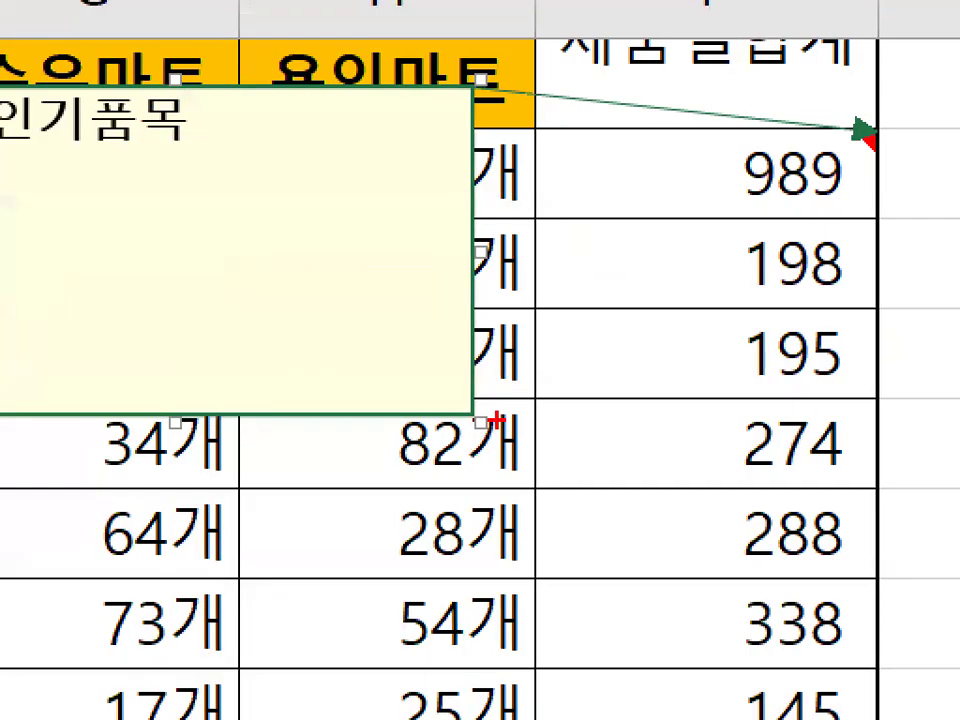
{"action": "mouse_move", "coordinate": [502, 443]}
{"action": "left_mouse_down"}
{"action": "mouse_move", "coordinate": [487, 451]}
{"action": "mouse_move", "coordinate": [499, 438]}
{"action": "left_mouse_up"}
{"action": "mouse_move", "coordinate": [466, 100]}
{"action": "left_mouse_down"}
{"action": "mouse_move", "coordinate": [512, 92]}
{"action": "mouse_move", "coordinate": [478, 104]}
{"action": "left_mouse_up"}
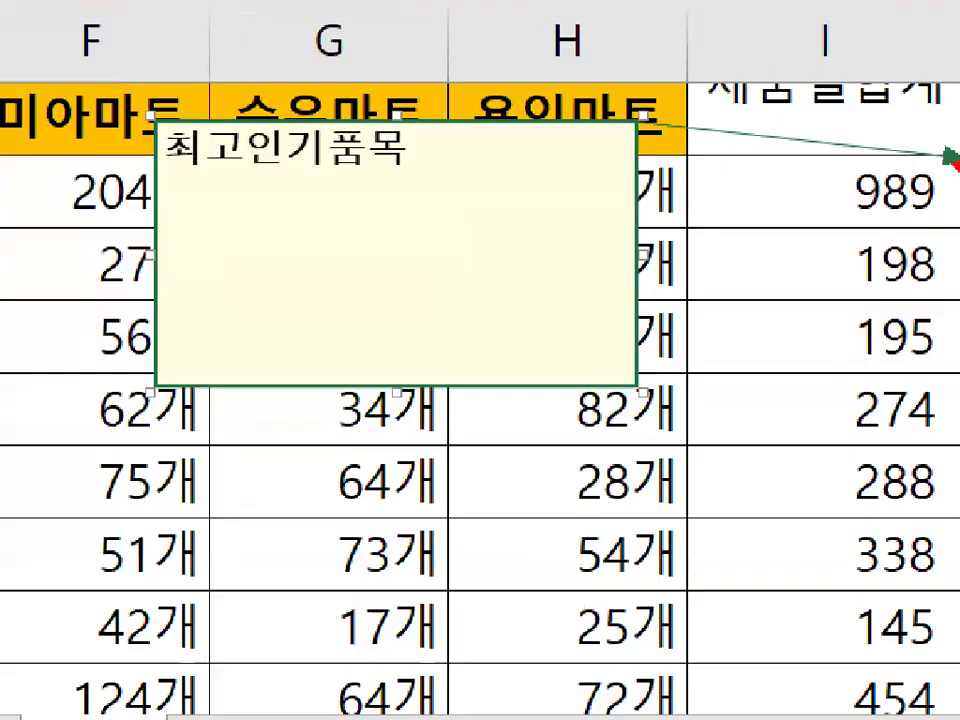
{"action": "mouse_move", "coordinate": [308, 353]}
{"action": "left_mouse_down"}
{"action": "mouse_move", "coordinate": [183, 435]}
{"action": "mouse_move", "coordinate": [323, 395]}
{"action": "left_mouse_up"}
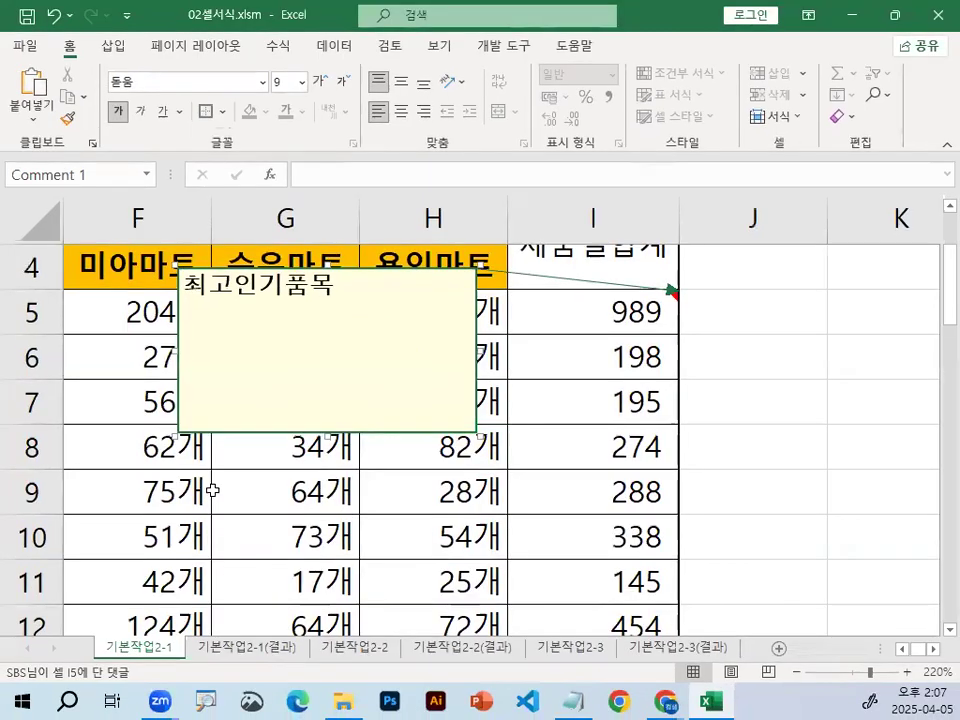
{"action": "key", "text": "ctrl+1"}
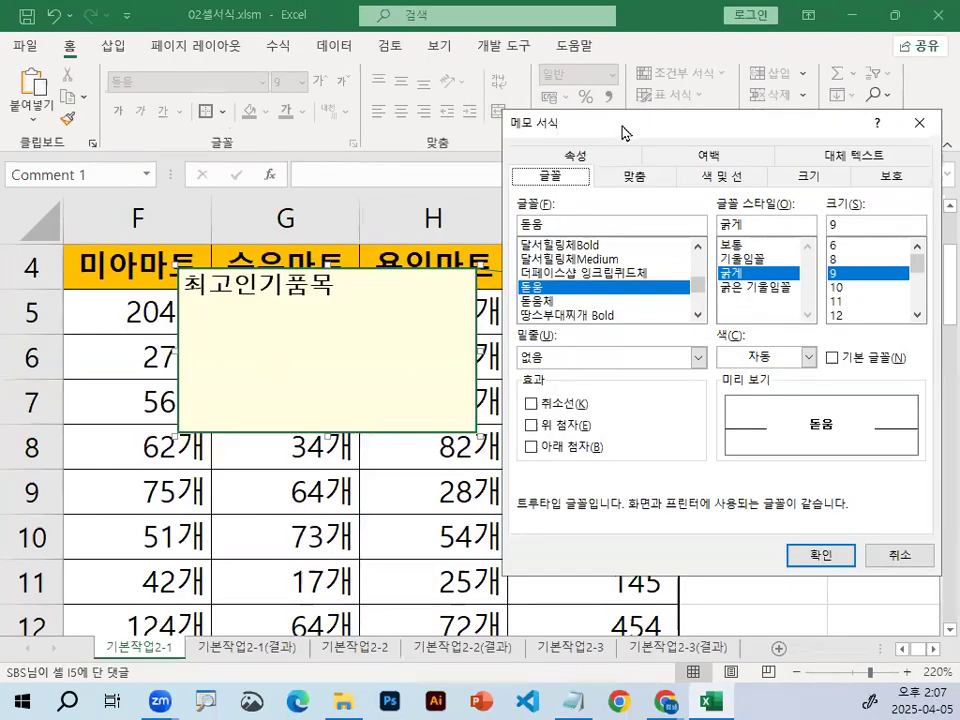
{"action": "left_click_drag", "start_coordinate": [621, 129], "coordinate": [331, 116]}
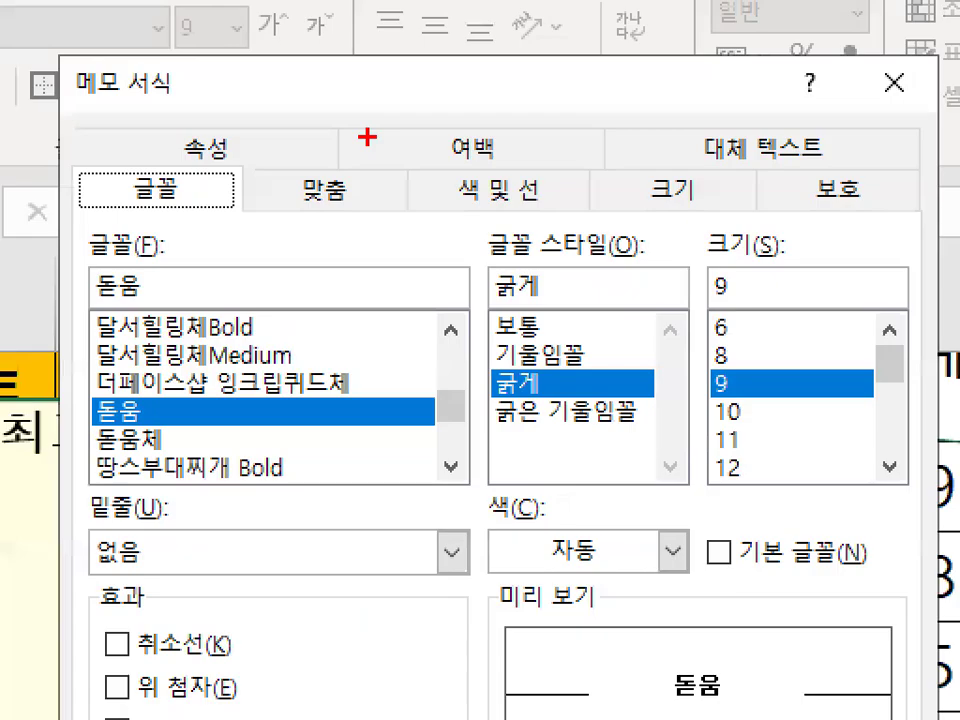
{"action": "left_click_drag", "start_coordinate": [229, 176], "coordinate": [597, 176]}
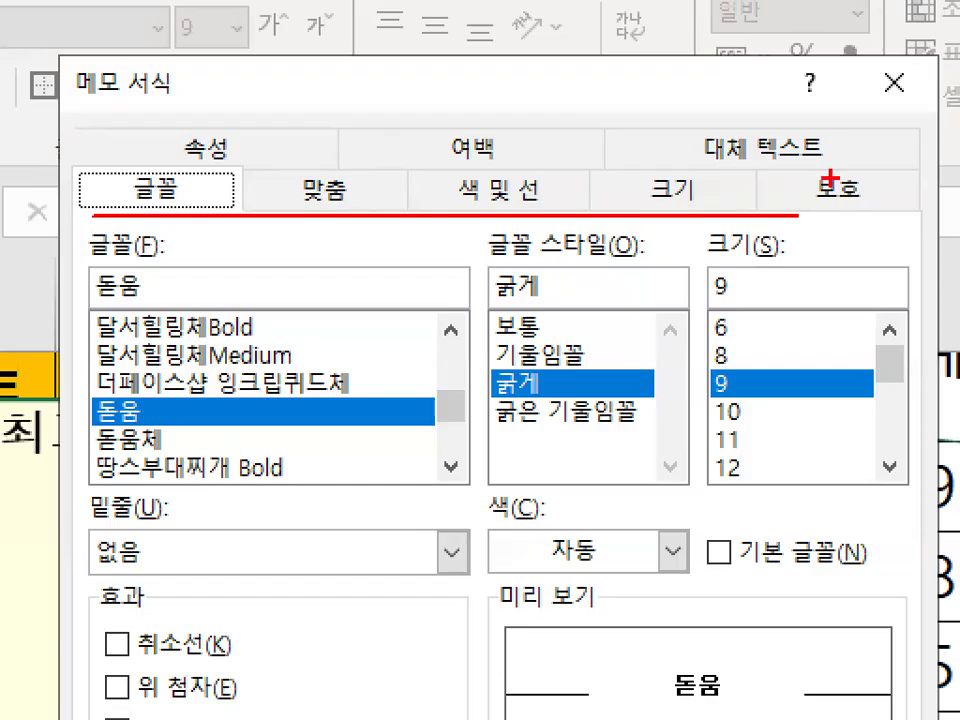
{"action": "mouse_move", "coordinate": [296, 192]}
{"action": "left_mouse_down"}
{"action": "mouse_move", "coordinate": [383, 182]}
{"action": "mouse_move", "coordinate": [298, 214]}
{"action": "left_mouse_up"}
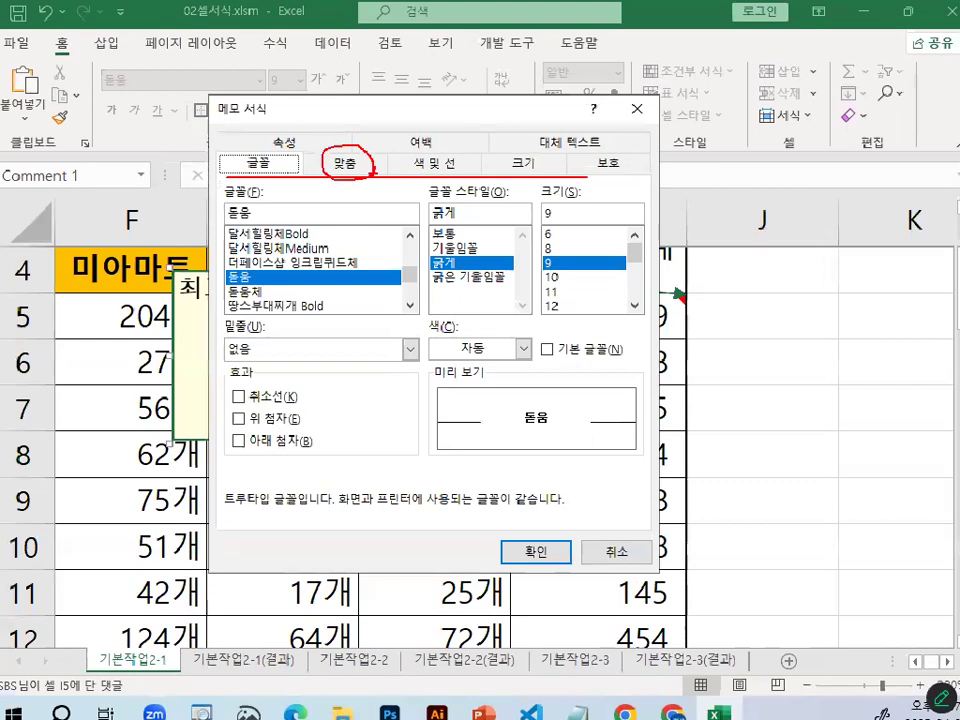
- Turn on 자동 크기 in the I5 memo's text alignment settings and apply it
{"action": "left_click", "coordinate": [352, 165]}
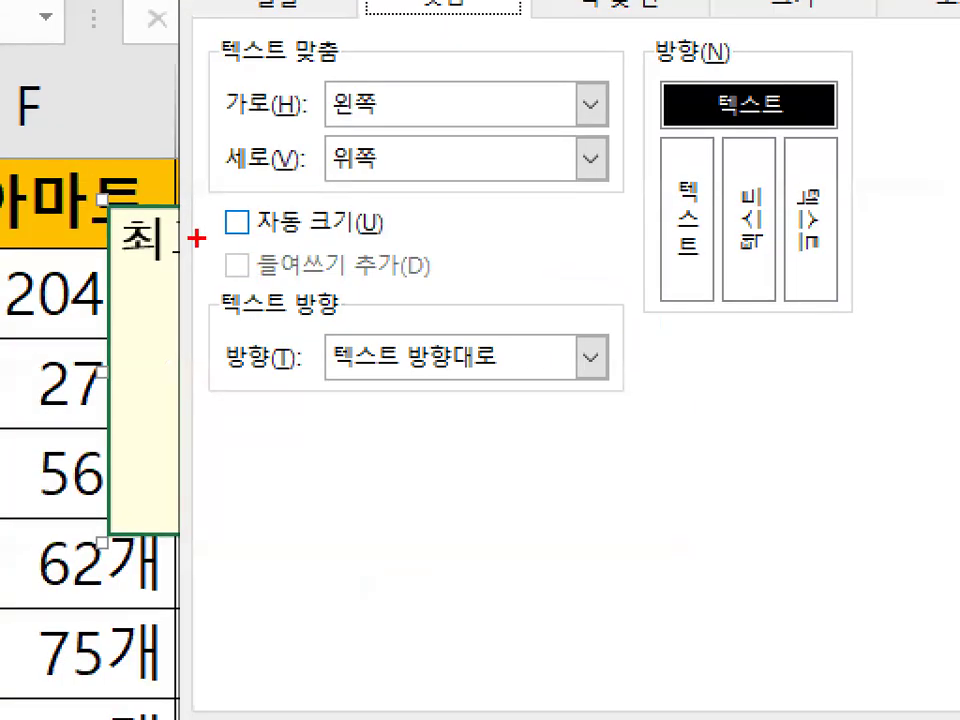
{"action": "left_click_drag", "start_coordinate": [197, 237], "coordinate": [403, 238]}
{"action": "mouse_move", "coordinate": [218, 212]}
{"action": "left_mouse_down"}
{"action": "mouse_move", "coordinate": [228, 232]}
{"action": "mouse_move", "coordinate": [306, 142]}
{"action": "left_mouse_up"}
{"action": "left_click_drag", "start_coordinate": [371, 65], "coordinate": [318, 42]}
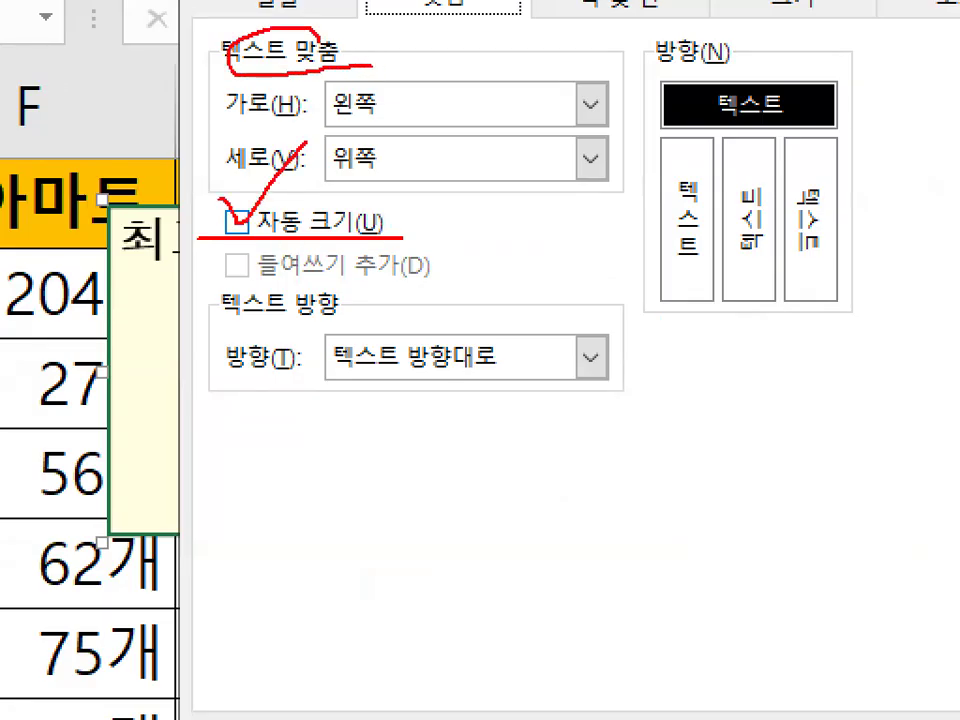
{"action": "left_click_drag", "start_coordinate": [250, 212], "coordinate": [255, 211]}
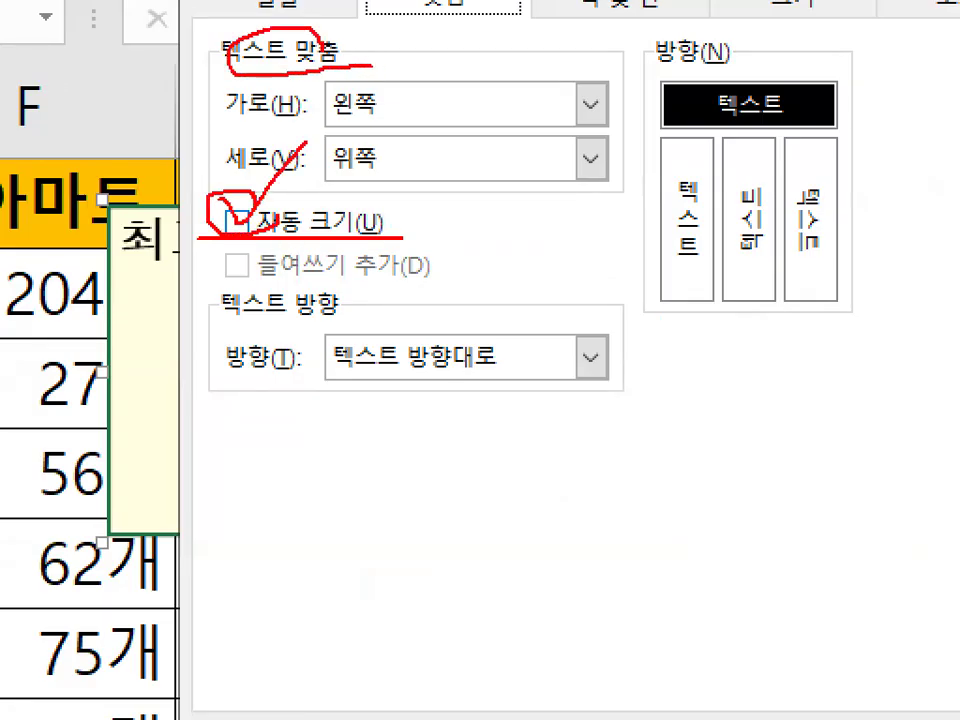
{"action": "left_click_drag", "start_coordinate": [111, 261], "coordinate": [220, 263]}
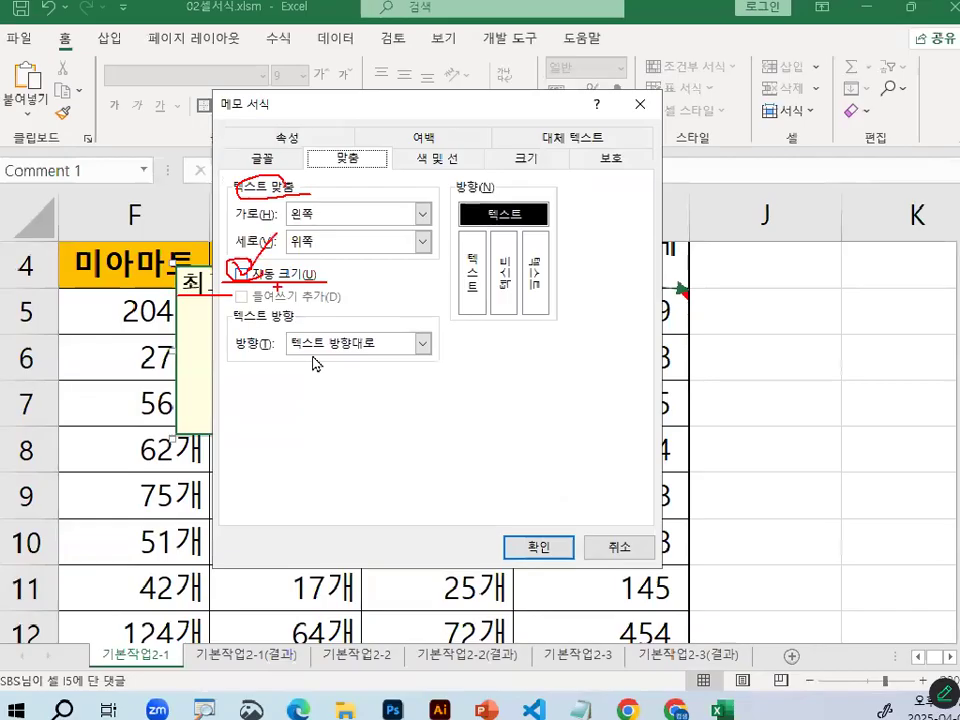
{"action": "left_click", "coordinate": [237, 221]}
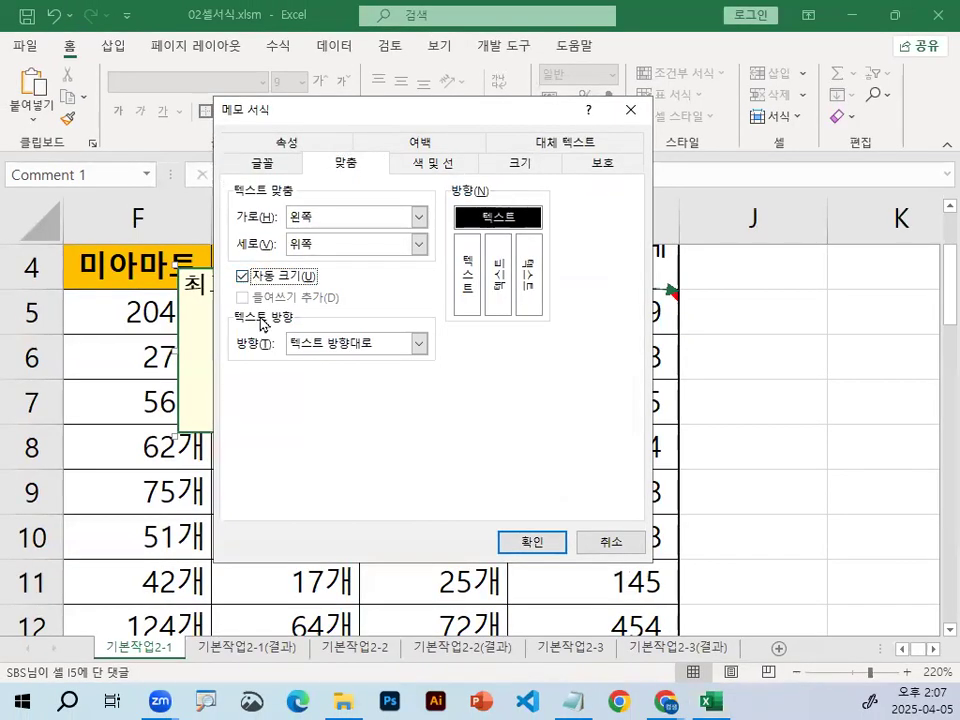
{"action": "left_click", "coordinate": [532, 541]}
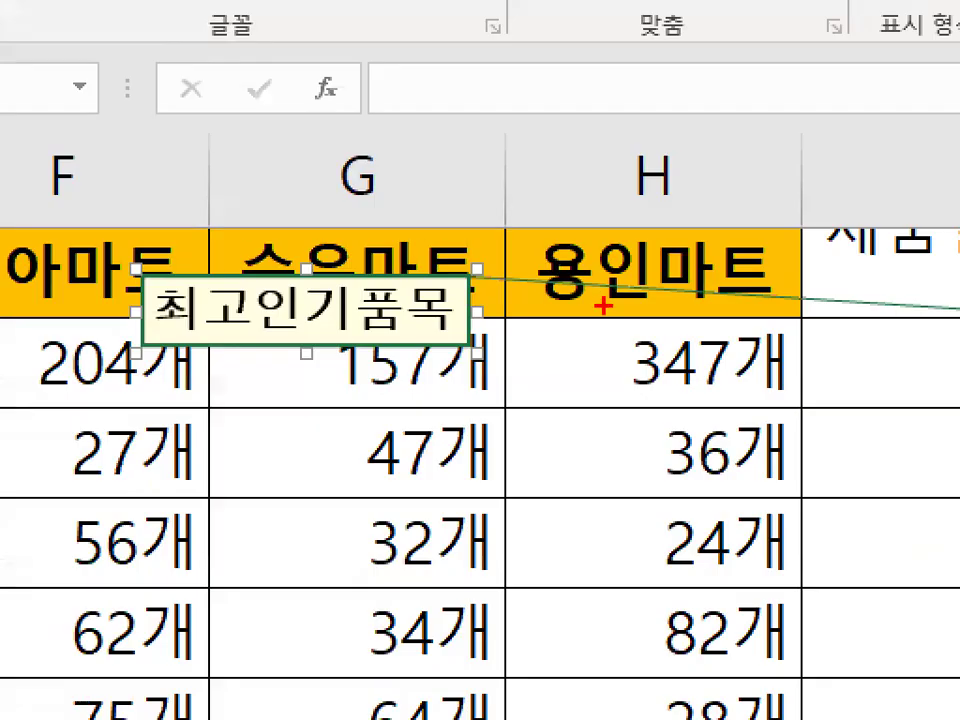
{"action": "left_click_drag", "start_coordinate": [409, 300], "coordinate": [341, 276]}
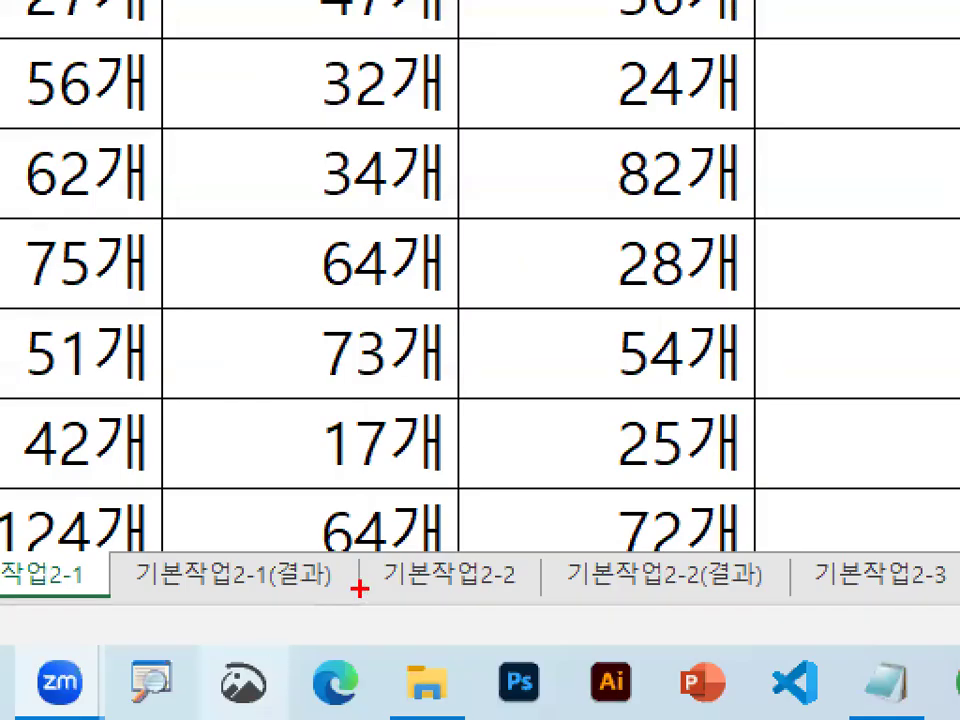
- Switch to the 기본작업2-1(결과) sheet and examine the finished table and its memo as the reference result
{"action": "left_click_drag", "start_coordinate": [359, 589], "coordinate": [392, 606]}
{"action": "key", "text": "Escape"}
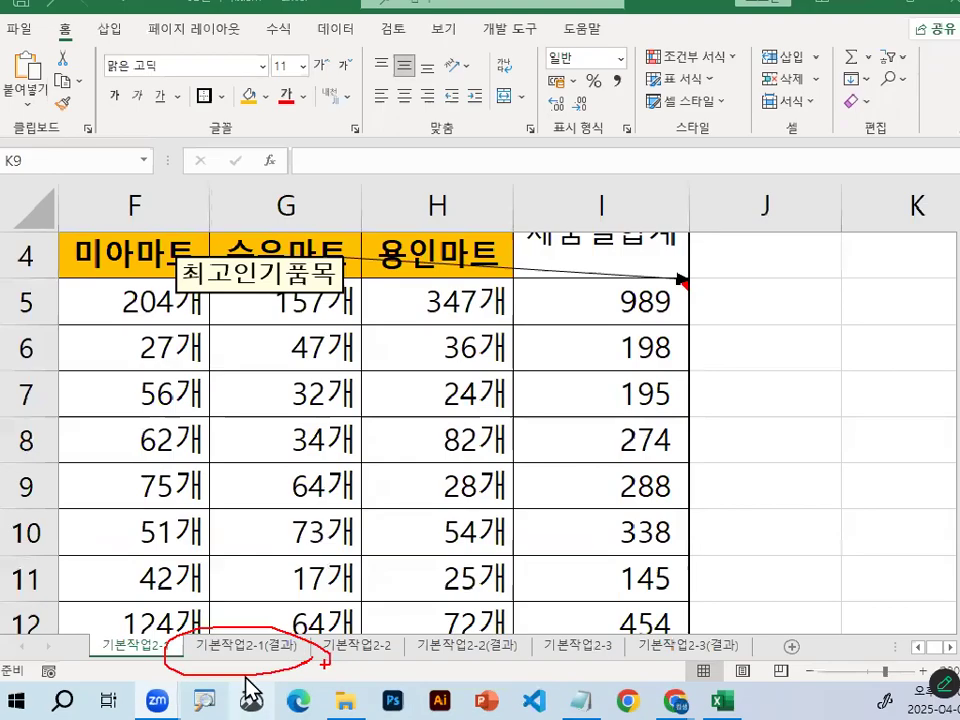
{"action": "left_click", "coordinate": [240, 650]}
{"action": "mouse_move", "coordinate": [302, 648]}
{"action": "left_mouse_down"}
{"action": "mouse_move", "coordinate": [234, 659]}
{"action": "mouse_move", "coordinate": [287, 654]}
{"action": "left_mouse_up"}
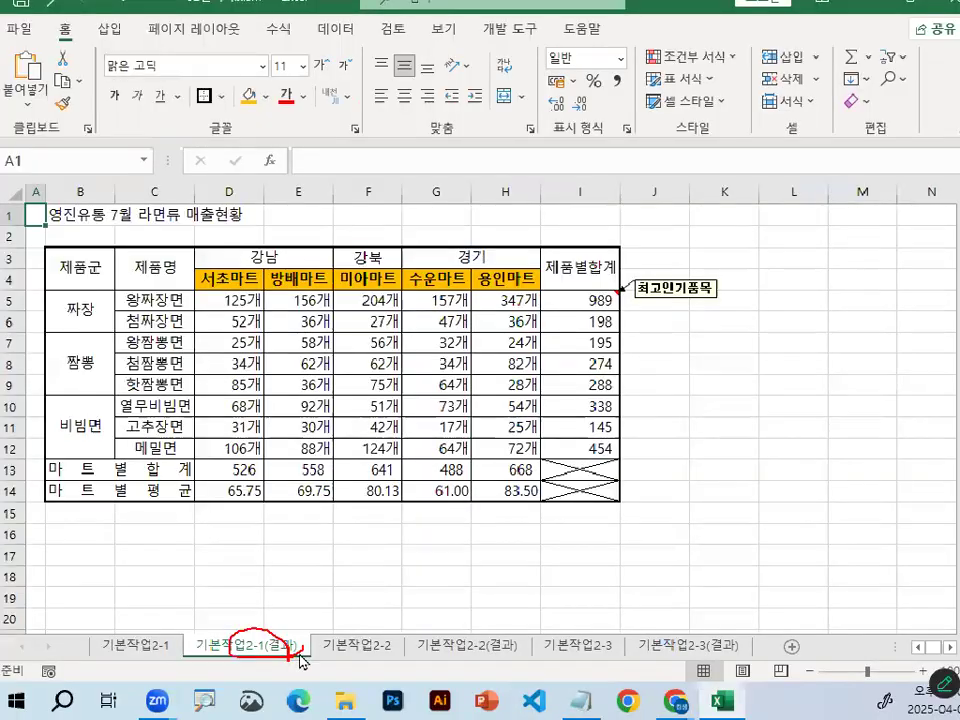
- Open the 기본작업2-2 sheet and enlarge its view to 160%, with the whole table in sight
{"action": "left_click", "coordinate": [452, 615]}
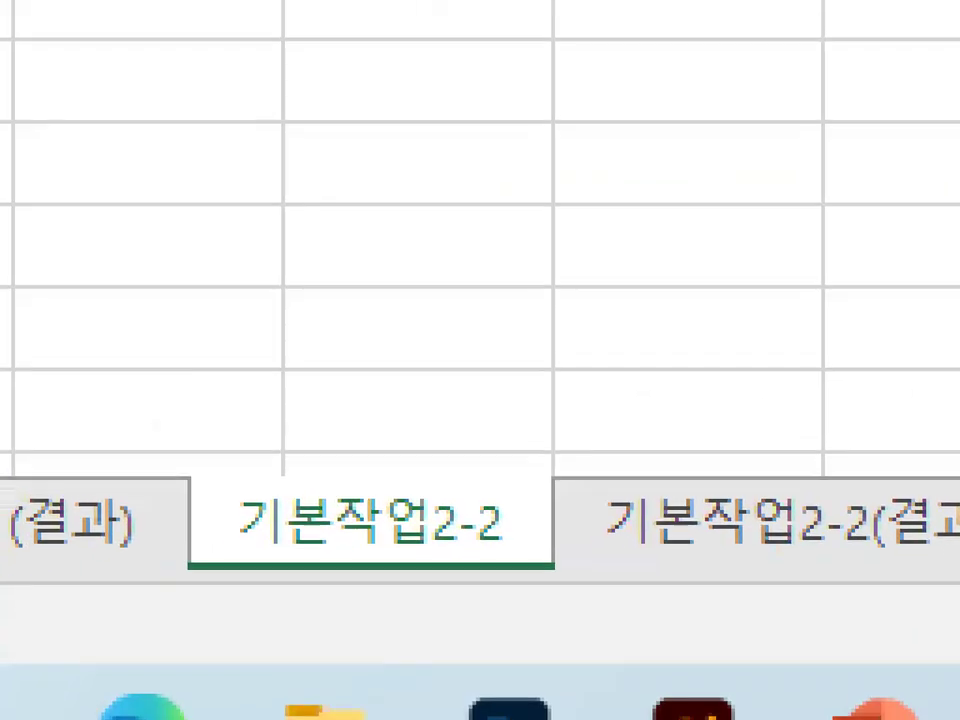
{"action": "left_click_drag", "start_coordinate": [229, 542], "coordinate": [495, 543]}
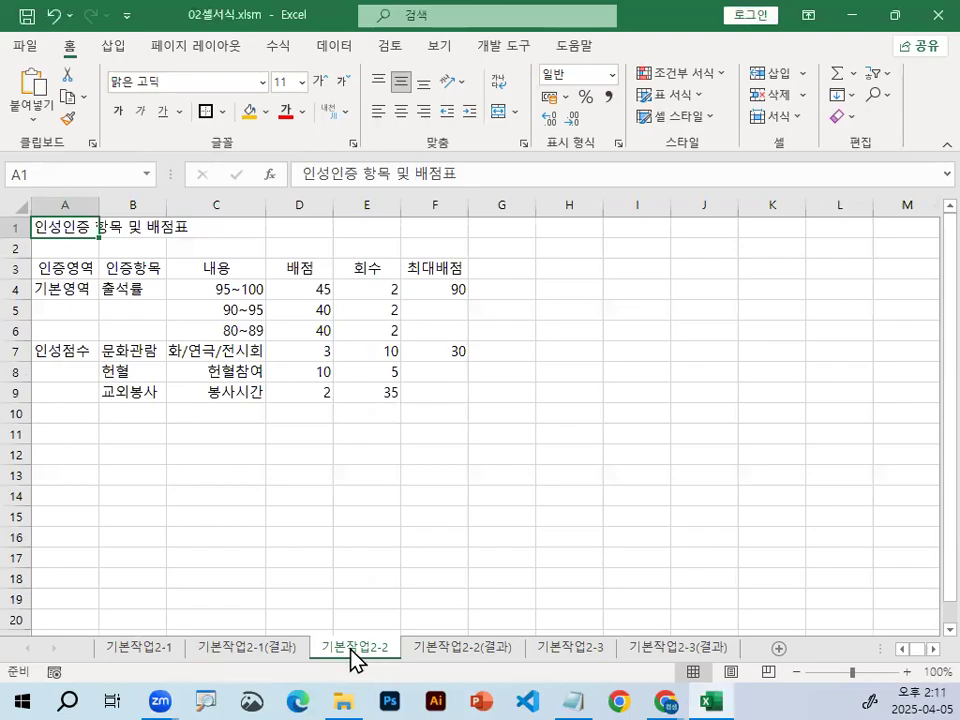
{"action": "left_click", "coordinate": [343, 488]}
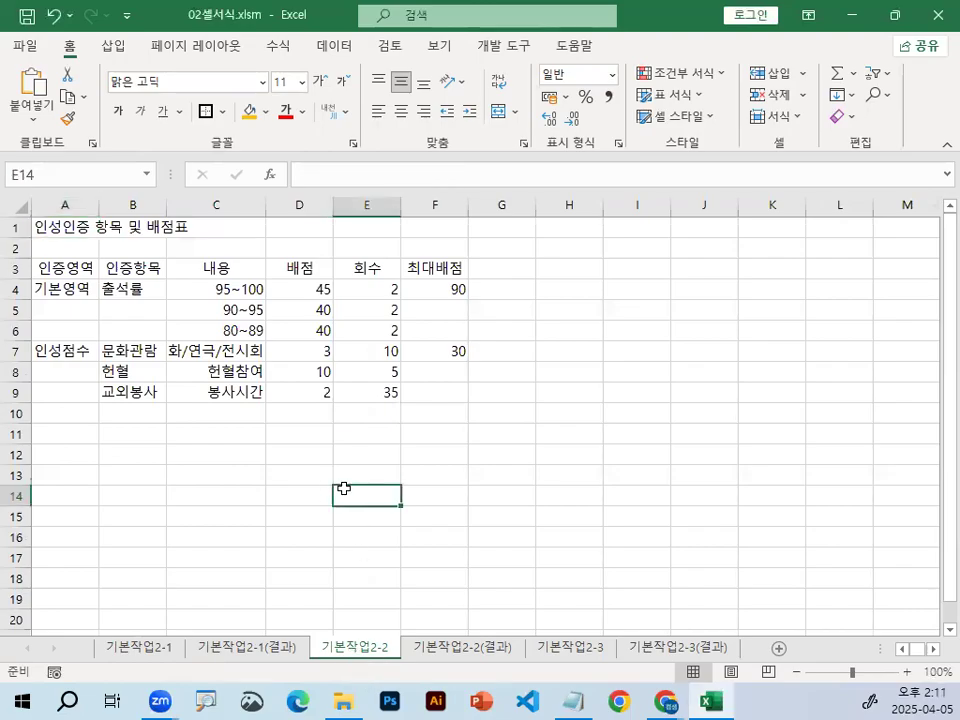
{"action": "scroll", "coordinate": [343, 488], "scroll_direction": "up", "scroll_amount": 4, "text": "ctrl"}
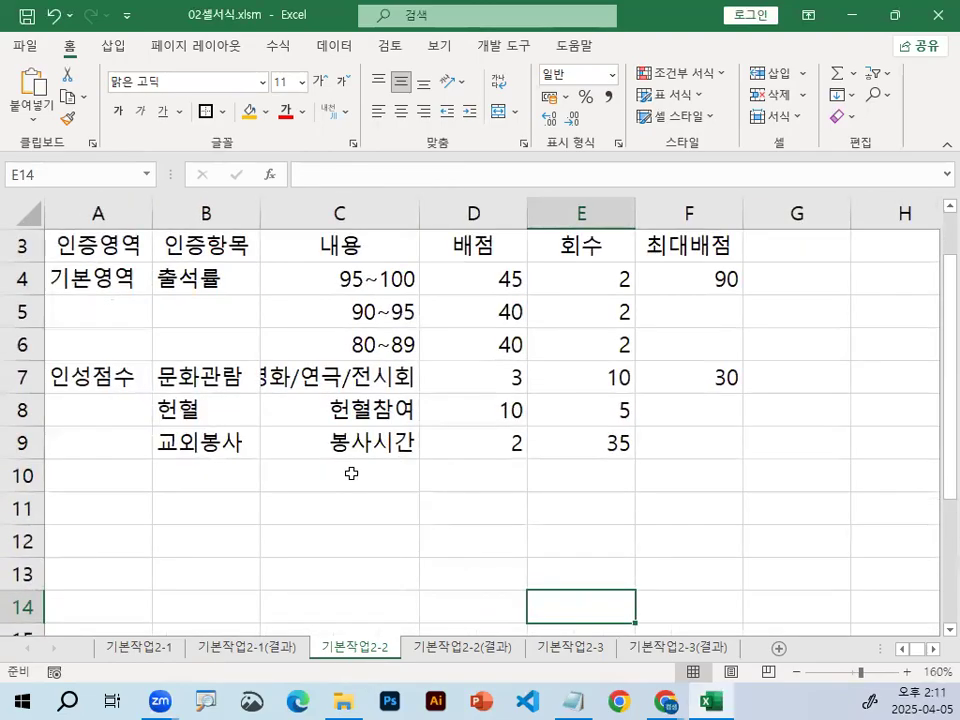
{"action": "left_click", "coordinate": [414, 538]}
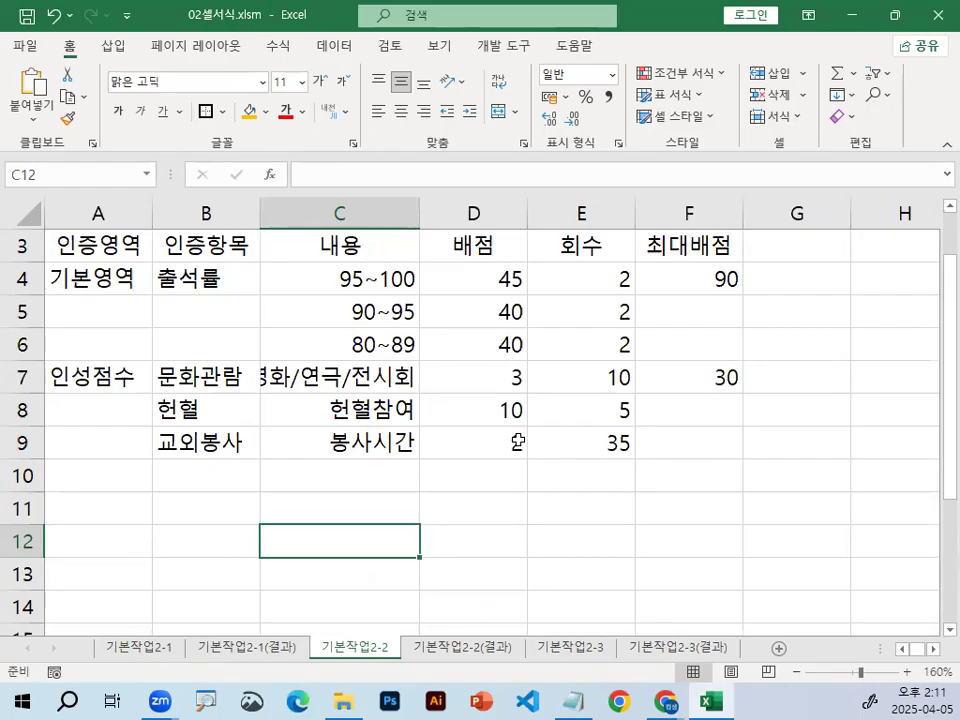
{"action": "scroll", "coordinate": [501, 510], "scroll_direction": "up", "scroll_amount": 1}
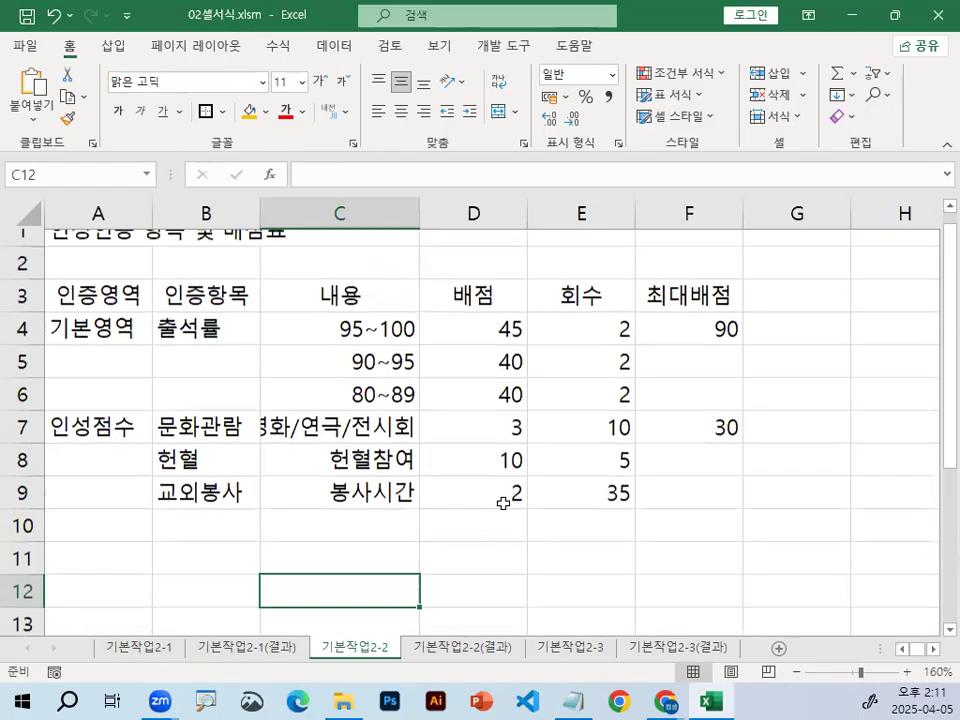
- Merge and center the title 인성인증 항목 및 배점표 across A1:F1
{"action": "left_click_drag", "start_coordinate": [120, 245], "coordinate": [672, 240]}
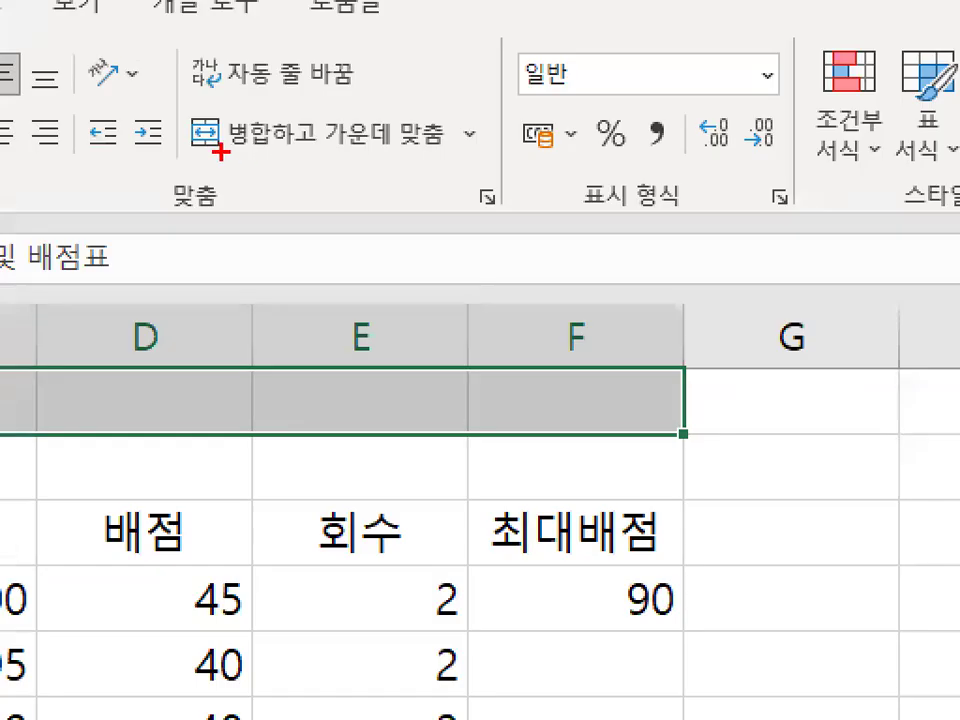
{"action": "left_click_drag", "start_coordinate": [222, 152], "coordinate": [488, 152]}
{"action": "left_click_drag", "start_coordinate": [291, 117], "coordinate": [404, 40]}
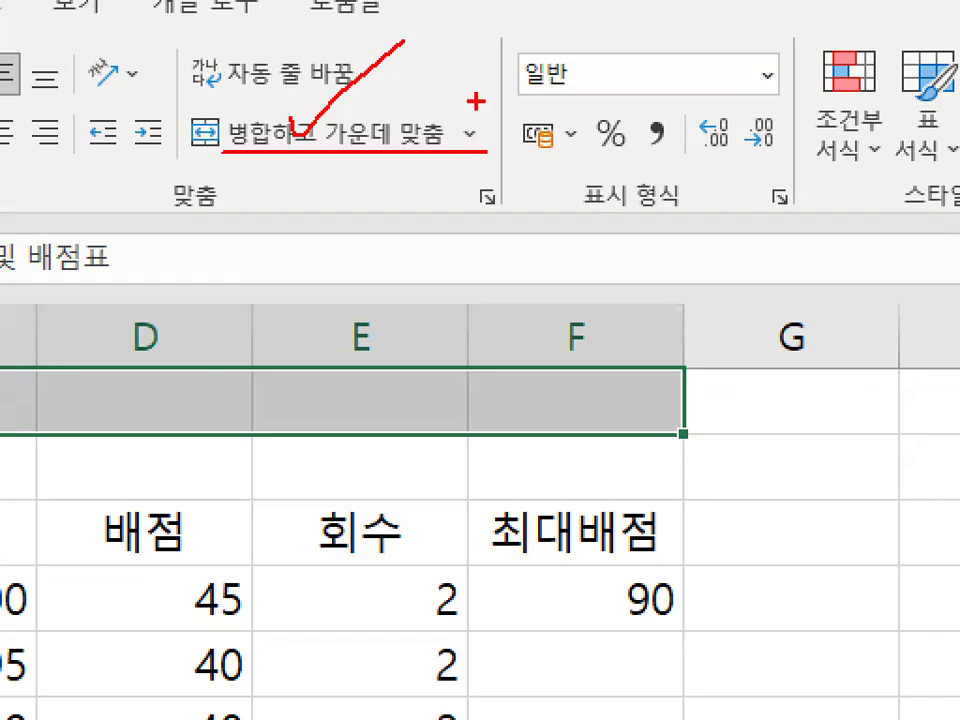
{"action": "left_click_drag", "start_coordinate": [300, 100], "coordinate": [320, 168]}
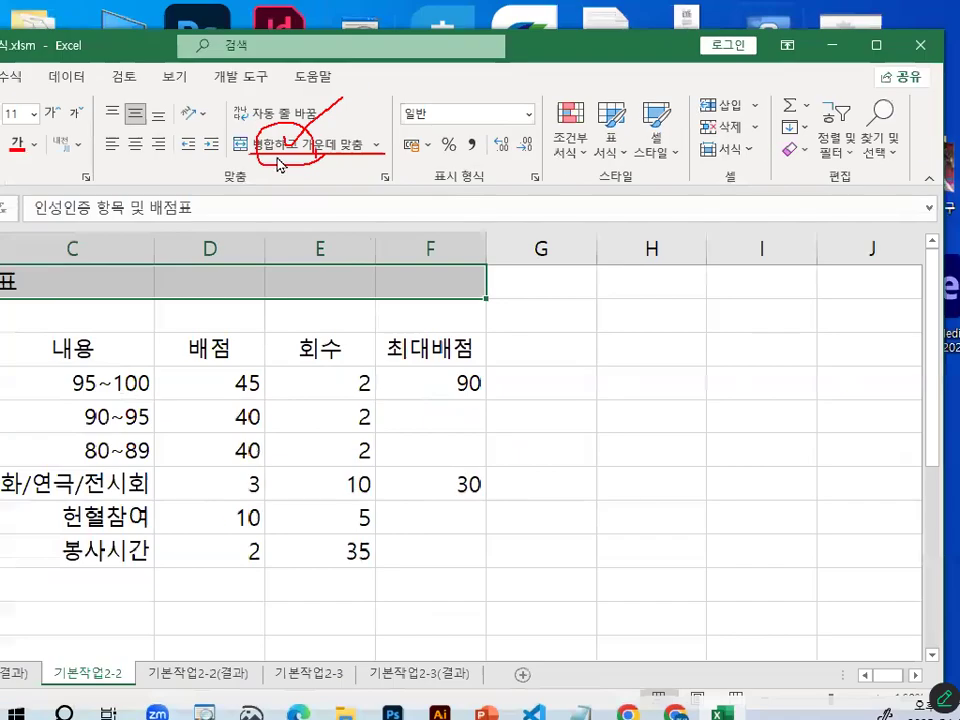
{"action": "left_click", "coordinate": [290, 137]}
{"action": "double_click", "coordinate": [574, 47]}
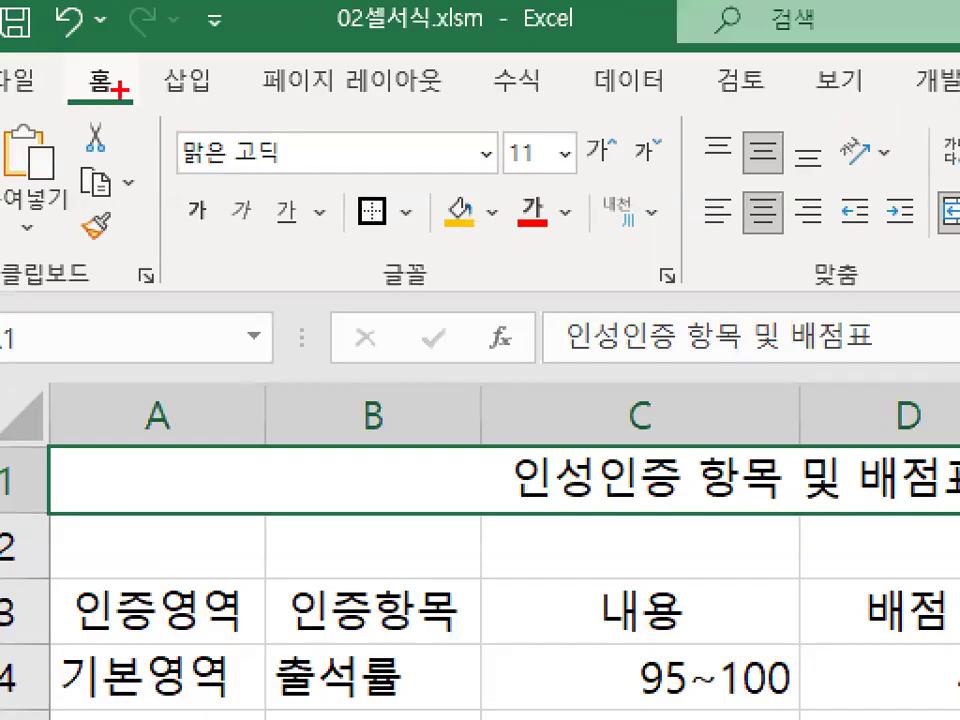
- Set the font of the merged title in A1:F1 to HY견고딕
{"action": "mouse_move", "coordinate": [317, 89]}
{"action": "left_mouse_down"}
{"action": "mouse_move", "coordinate": [313, 102]}
{"action": "mouse_move", "coordinate": [112, 82]}
{"action": "left_mouse_up"}
{"action": "left_click_drag", "start_coordinate": [586, 172], "coordinate": [180, 148]}
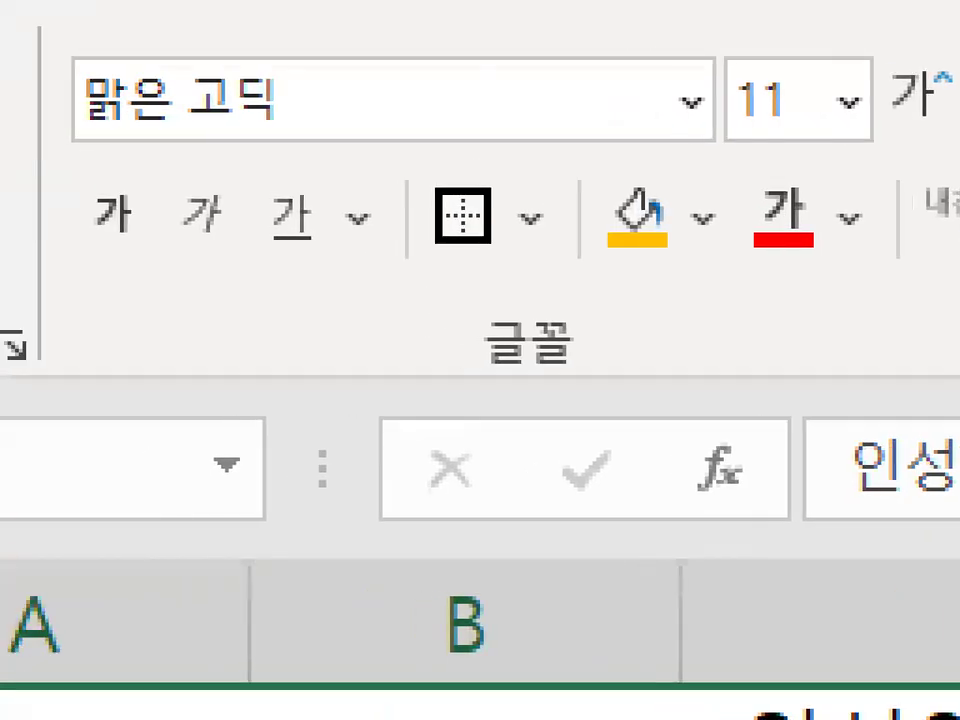
{"action": "mouse_move", "coordinate": [284, 86]}
{"action": "left_mouse_down"}
{"action": "mouse_move", "coordinate": [270, 110]}
{"action": "mouse_move", "coordinate": [290, 86]}
{"action": "left_mouse_up"}
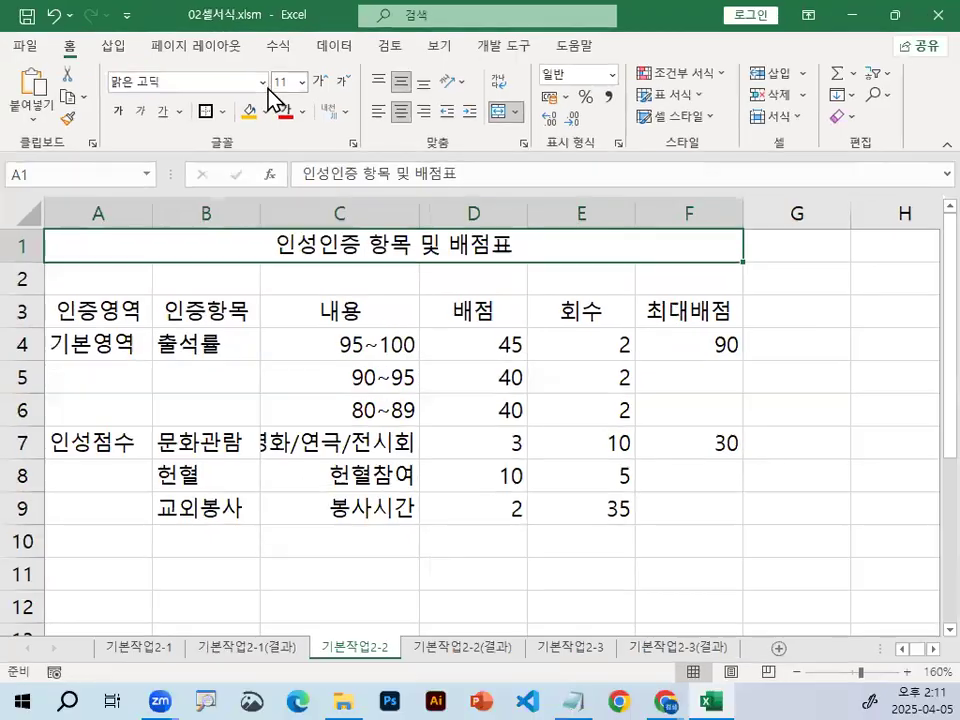
{"action": "left_click", "coordinate": [268, 86]}
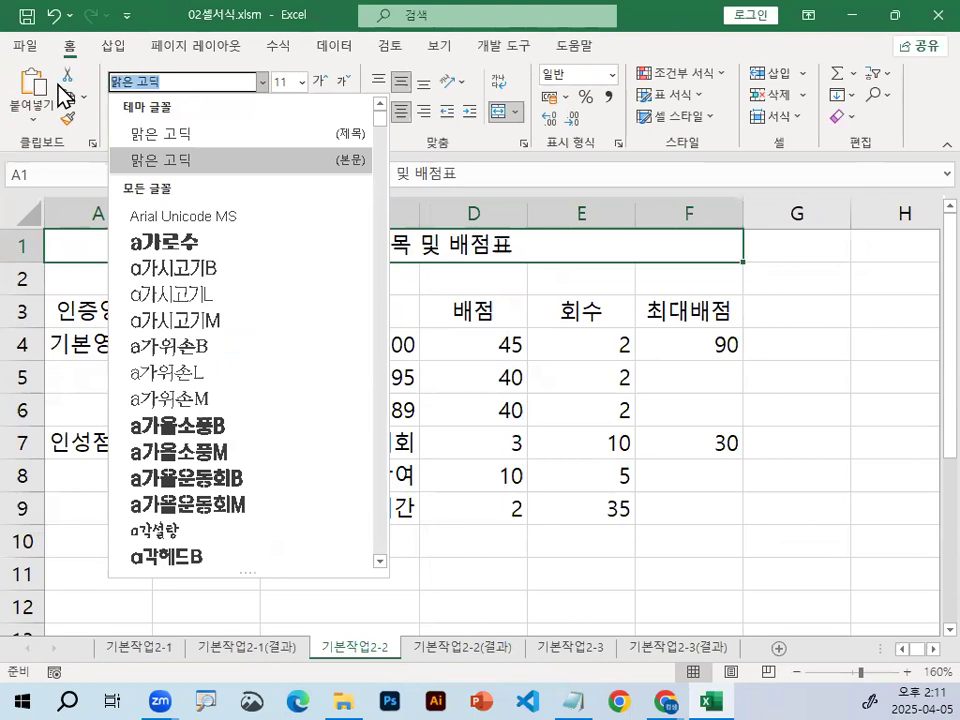
{"action": "type", "text": "ㅗㅛ"}
{"action": "key", "text": "BackSpace"}
{"action": "key", "text": "BackSpace"}
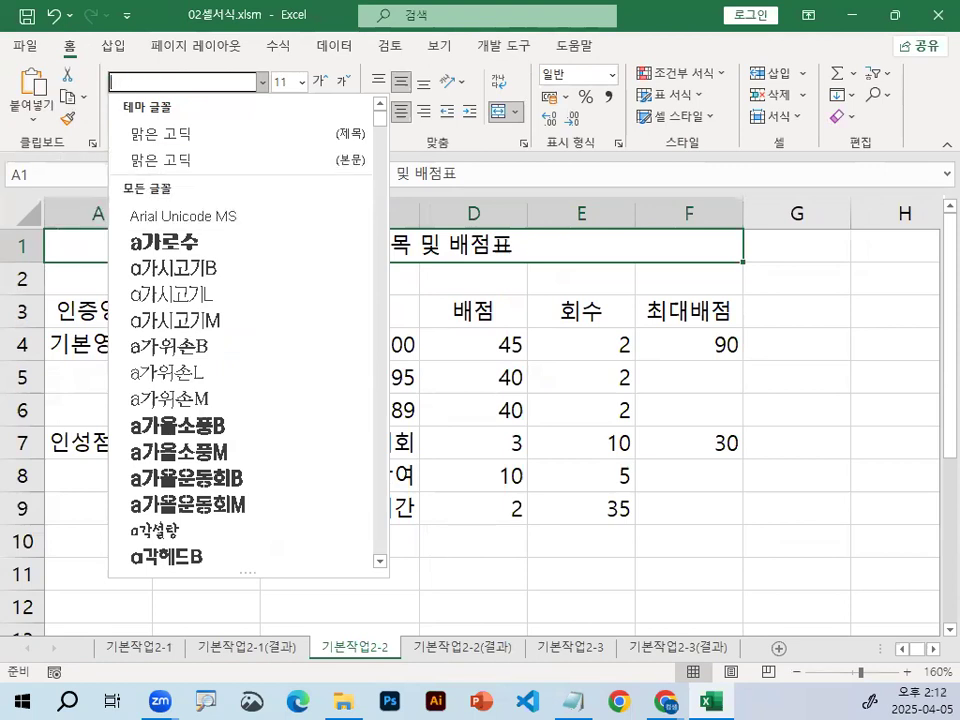
{"action": "type", "text": "hy"}
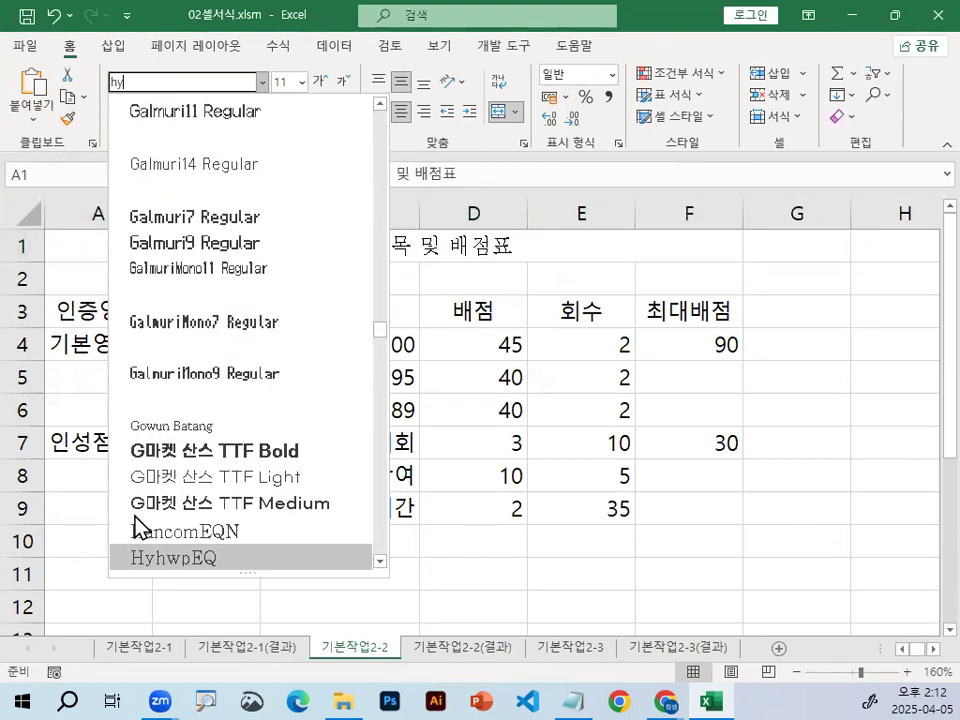
{"action": "type", "text": "rus"}
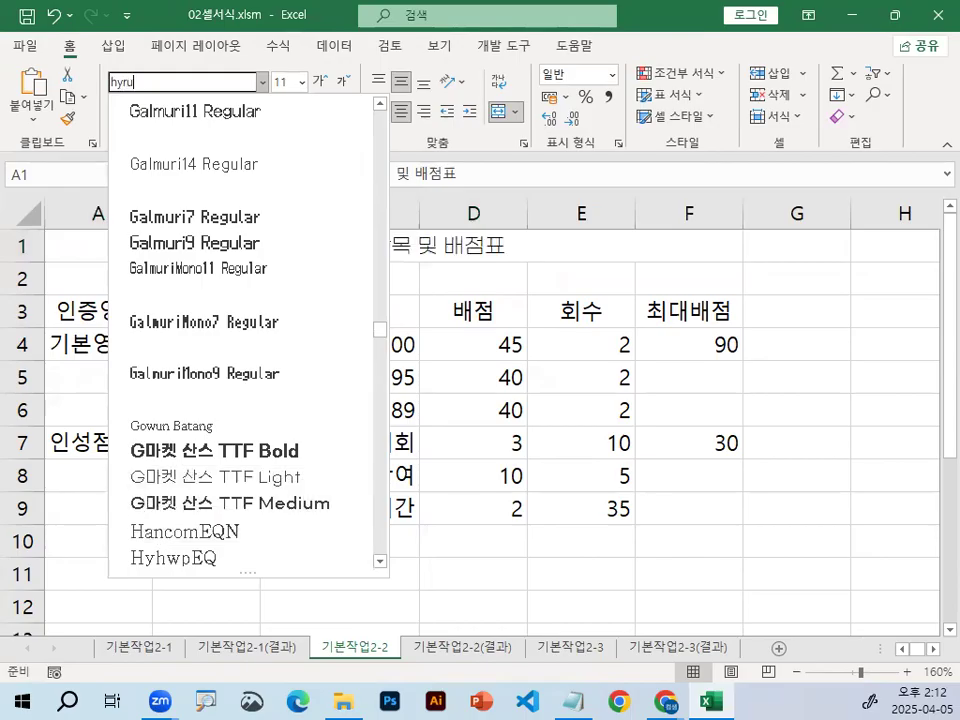
{"action": "key", "text": "BackSpace"}
{"action": "key", "text": "BackSpace"}
{"action": "key", "text": "BackSpace"}
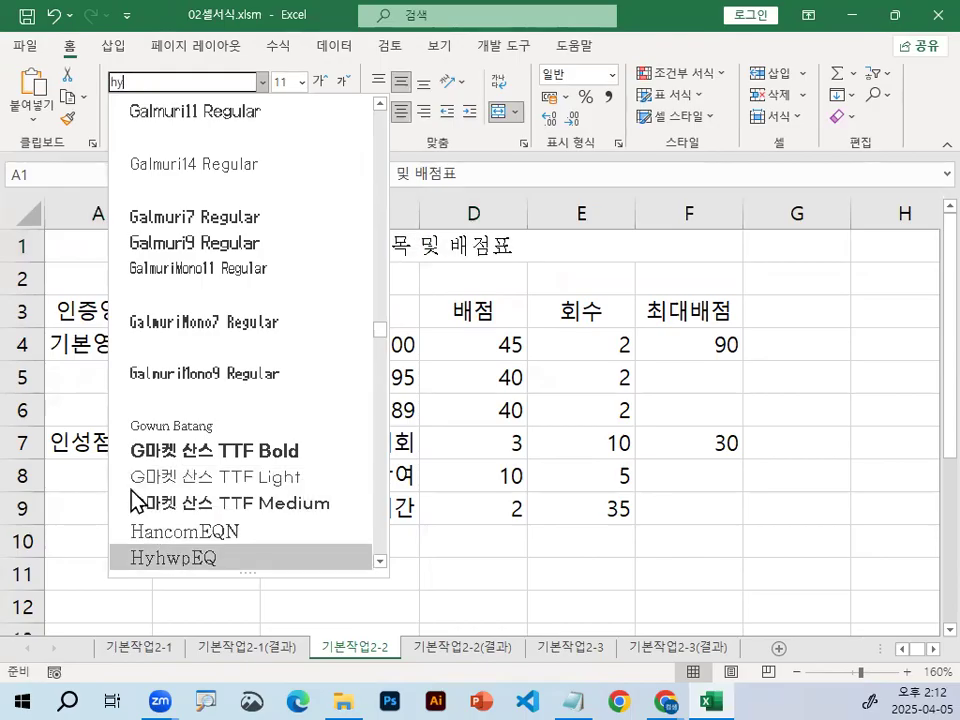
{"action": "type", "text": "견"}
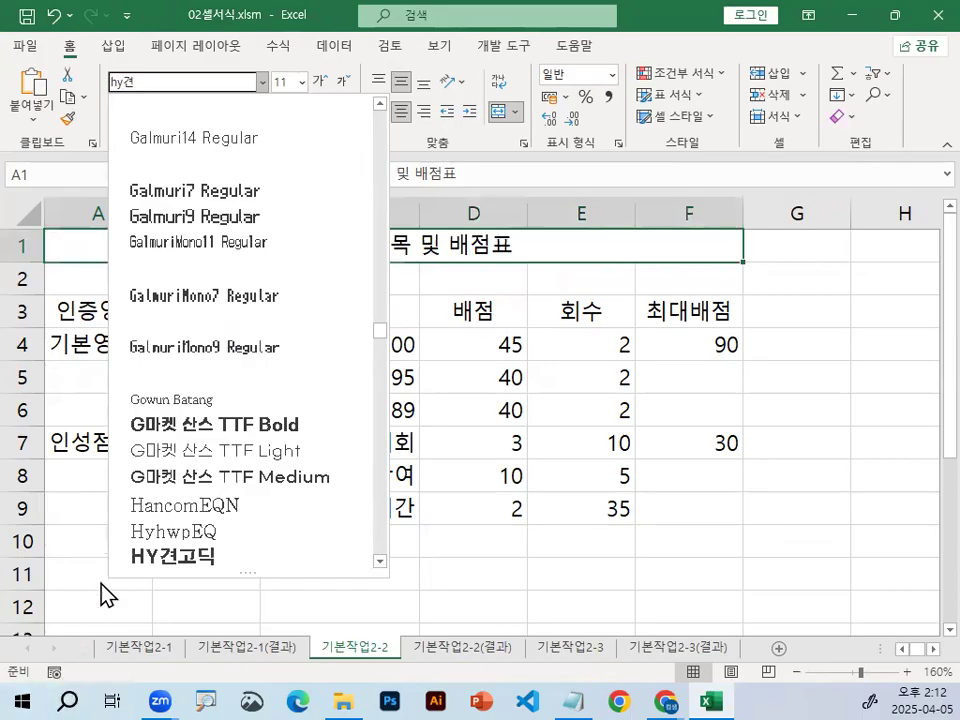
{"action": "key", "text": "Return"}
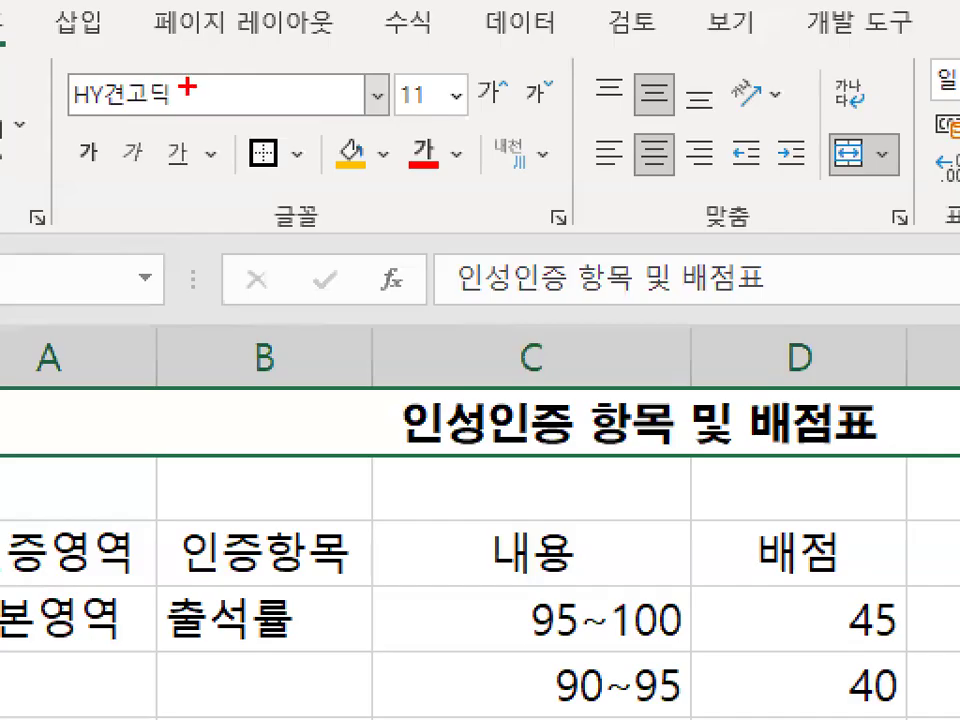
{"action": "mouse_move", "coordinate": [186, 88]}
{"action": "left_mouse_down"}
{"action": "mouse_move", "coordinate": [48, 86]}
{"action": "mouse_move", "coordinate": [184, 82]}
{"action": "left_mouse_up"}
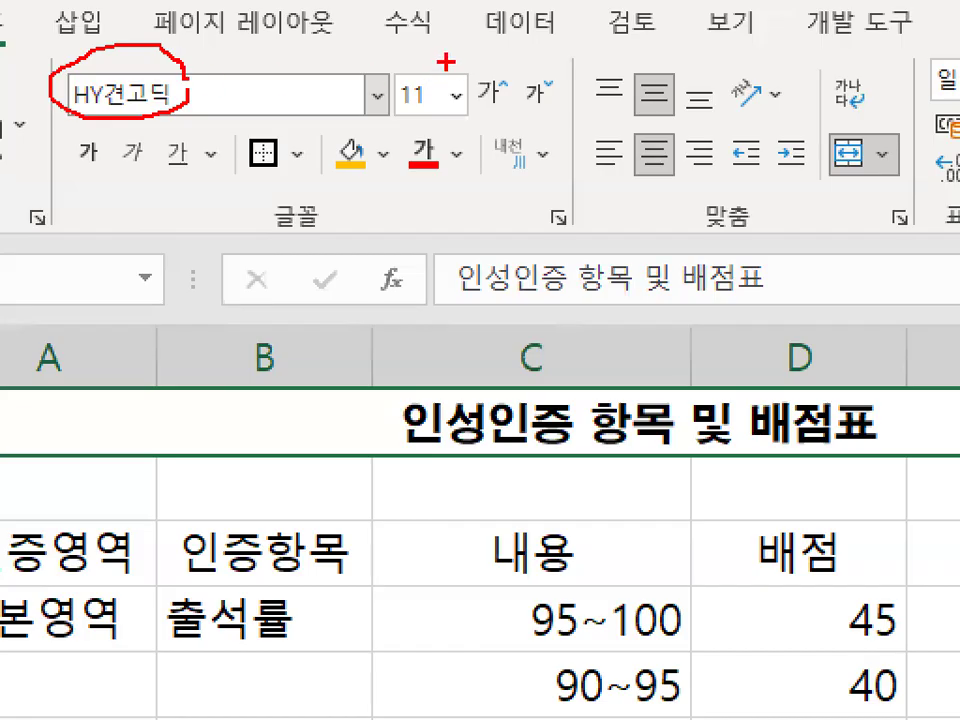
- Set the font size of the merged title in A1:F1 to 16
{"action": "mouse_move", "coordinate": [440, 100]}
{"action": "left_mouse_down"}
{"action": "mouse_move", "coordinate": [386, 82]}
{"action": "mouse_move", "coordinate": [438, 106]}
{"action": "left_mouse_up"}
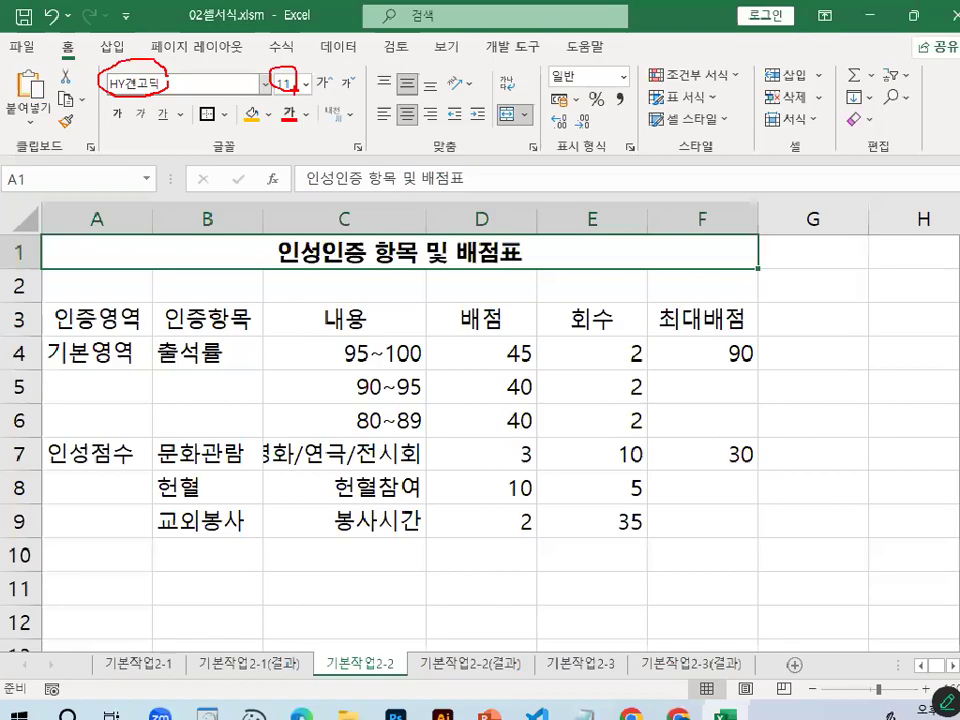
{"action": "left_click", "coordinate": [284, 82]}
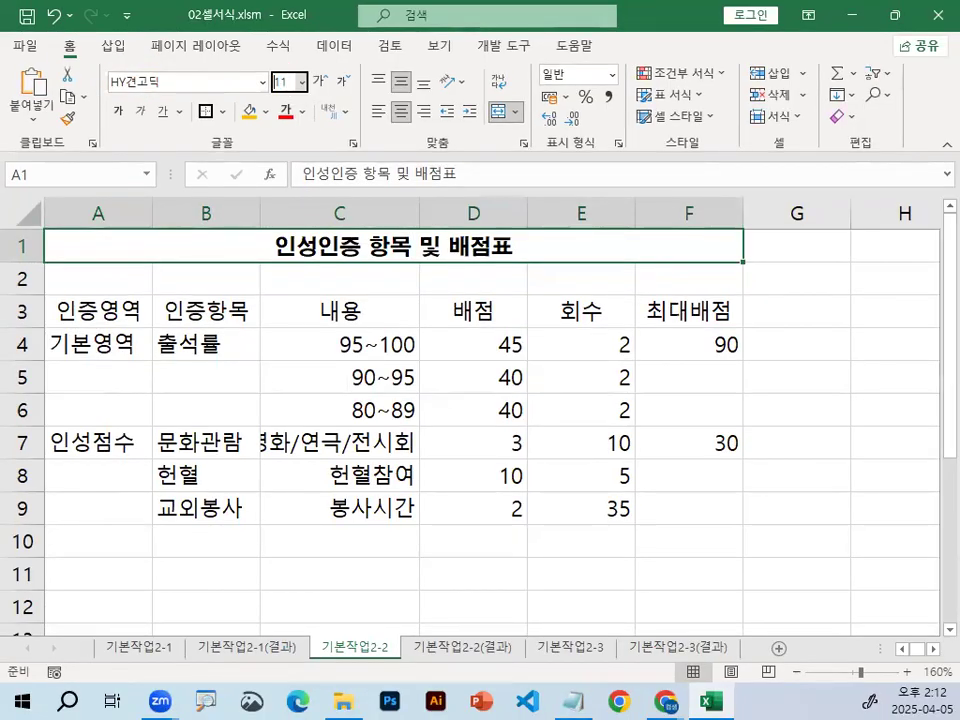
{"action": "mouse_move", "coordinate": [306, 88]}
{"action": "left_mouse_down"}
{"action": "mouse_move", "coordinate": [272, 94]}
{"action": "mouse_move", "coordinate": [278, 67]}
{"action": "mouse_move", "coordinate": [306, 90]}
{"action": "left_mouse_up"}
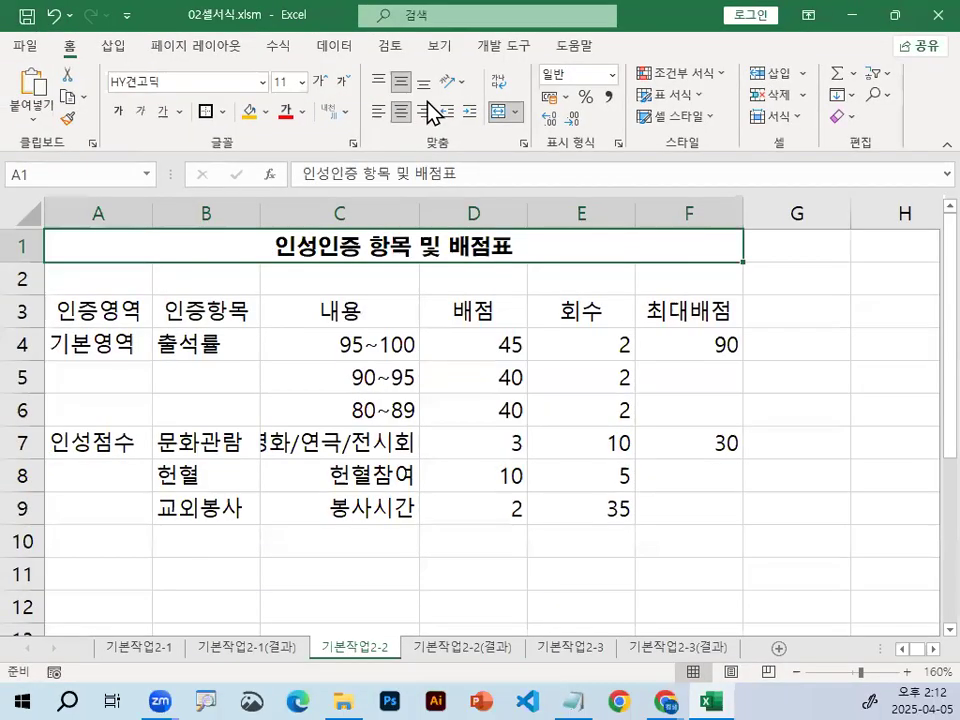
{"action": "left_click", "coordinate": [286, 84]}
{"action": "type", "text": "16"}
{"action": "key", "text": "Return"}
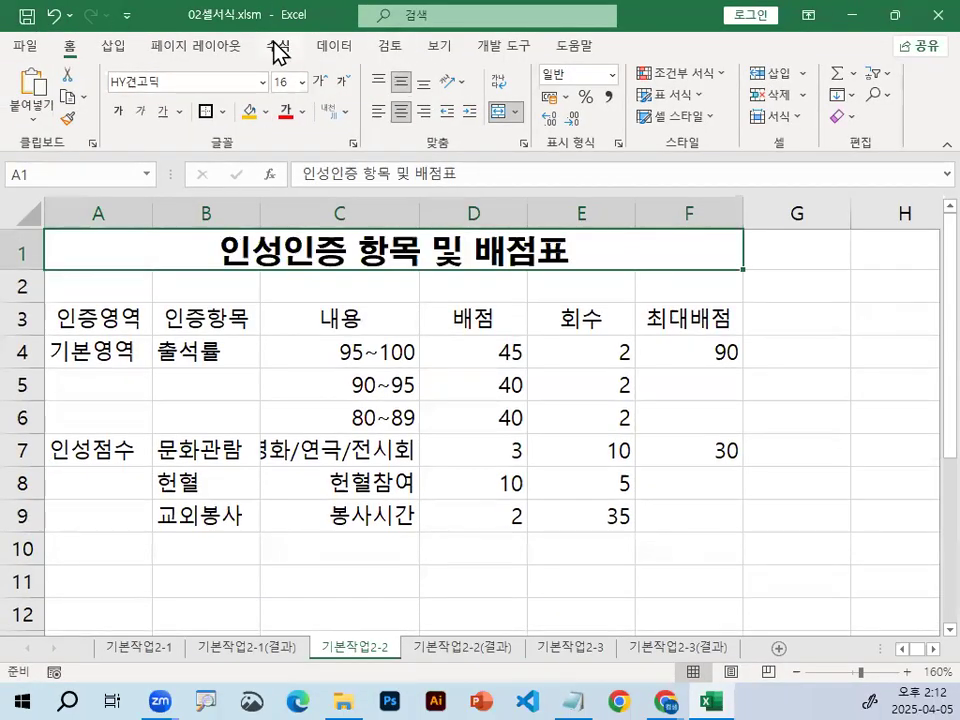
- Restore the workbook window to a smaller size and examine the preset font sizes available for the title, without changing the size
{"action": "double_click", "coordinate": [160, 22]}
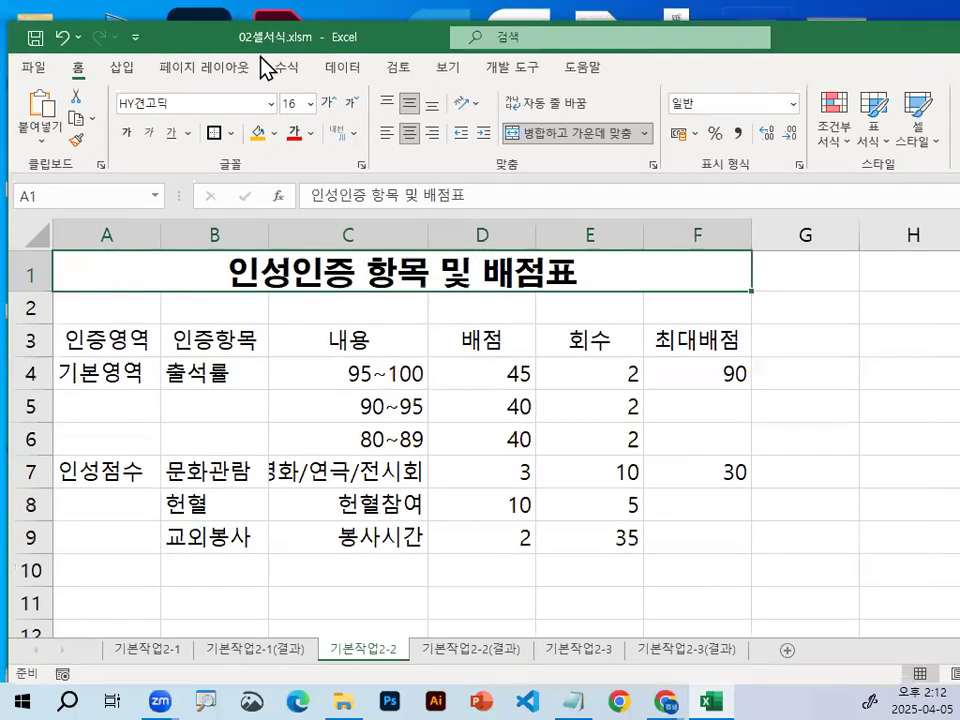
{"action": "left_click", "coordinate": [312, 103]}
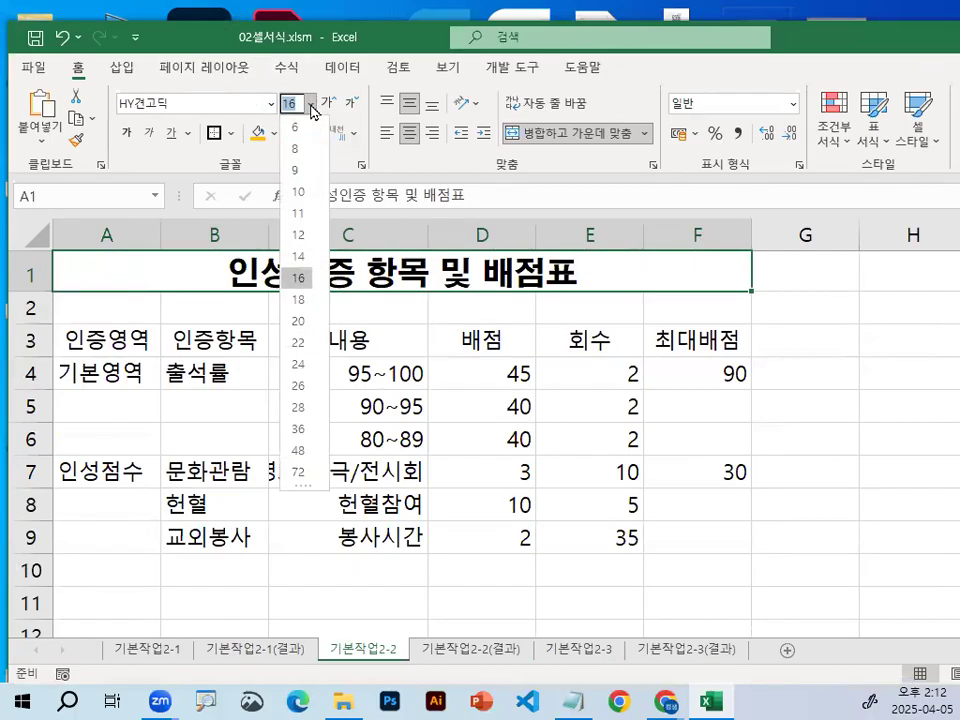
{"action": "key", "text": "ctrl+1"}
{"action": "left_click", "coordinate": [312, 107]}
{"action": "left_click_drag", "start_coordinate": [411, 161], "coordinate": [406, 221]}
{"action": "mouse_move", "coordinate": [443, 156]}
{"action": "left_mouse_down"}
{"action": "mouse_move", "coordinate": [475, 240]}
{"action": "mouse_move", "coordinate": [425, 243]}
{"action": "left_mouse_up"}
{"action": "left_click_drag", "start_coordinate": [440, 157], "coordinate": [493, 157]}
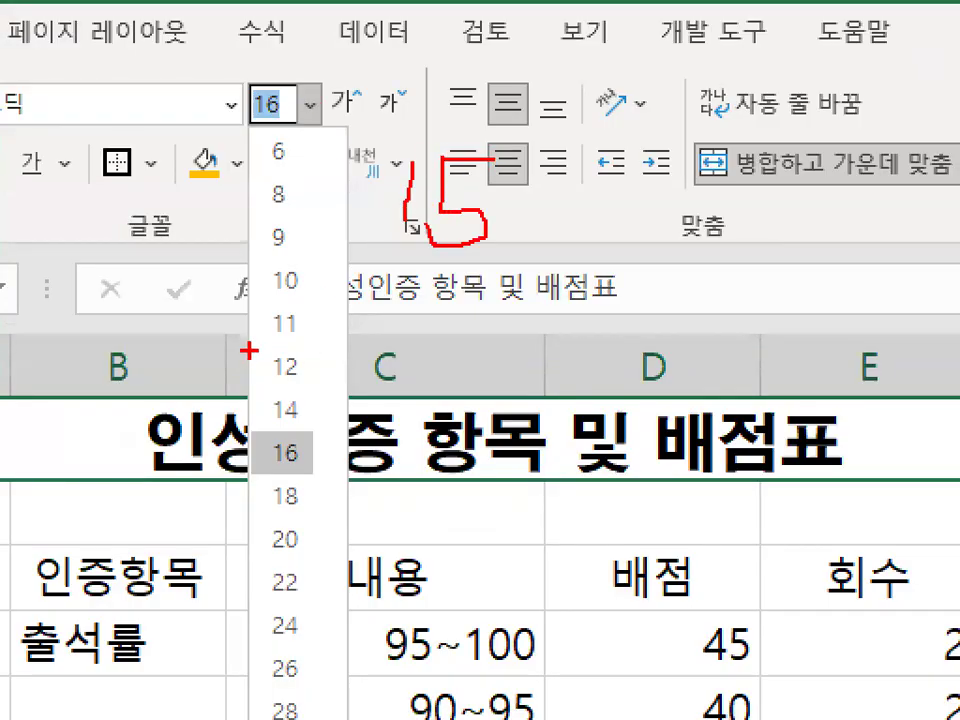
{"action": "left_click_drag", "start_coordinate": [300, 75], "coordinate": [303, 100]}
{"action": "mouse_move", "coordinate": [255, 297]}
{"action": "left_mouse_down"}
{"action": "mouse_move", "coordinate": [318, 293]}
{"action": "mouse_move", "coordinate": [310, 265]}
{"action": "left_mouse_up"}
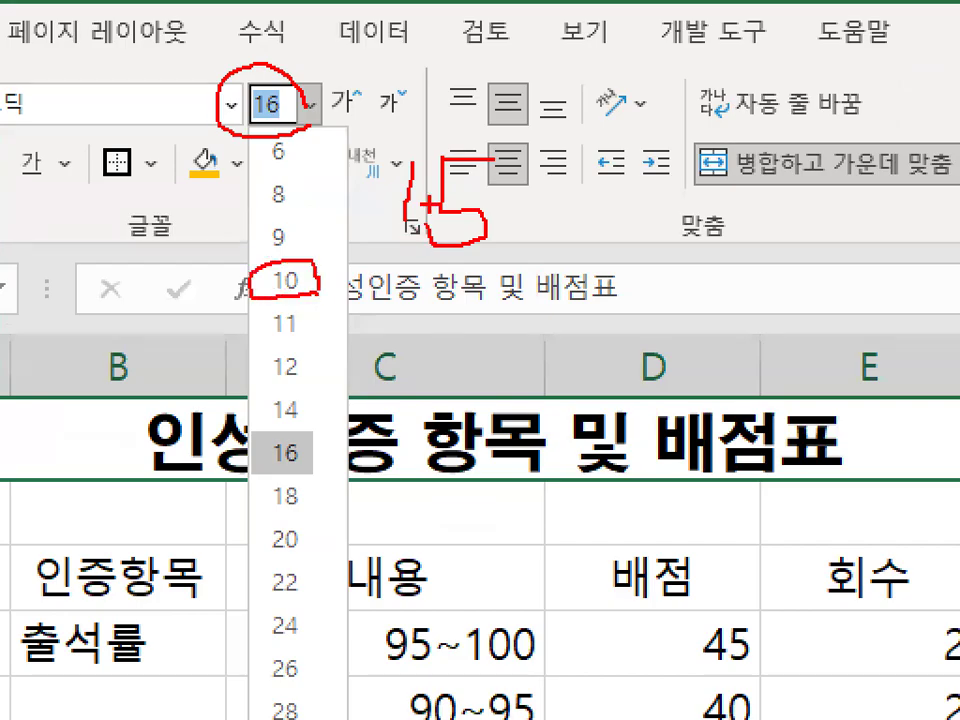
{"action": "key", "text": "Escape"}
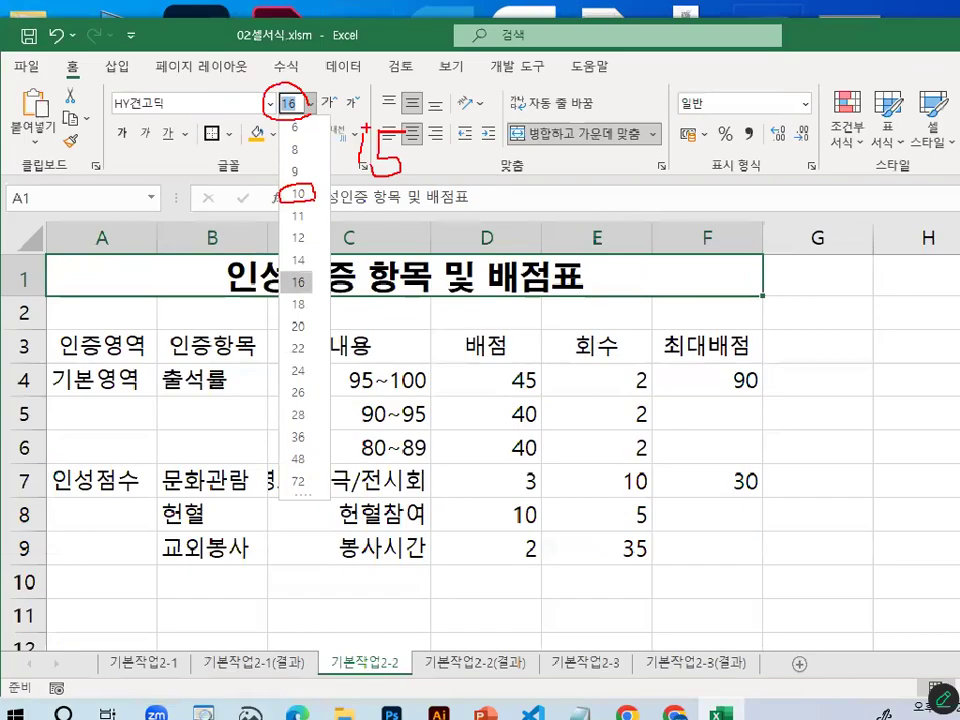
{"action": "key", "text": "ctrl+1"}
{"action": "left_click_drag", "start_coordinate": [268, 96], "coordinate": [299, 106]}
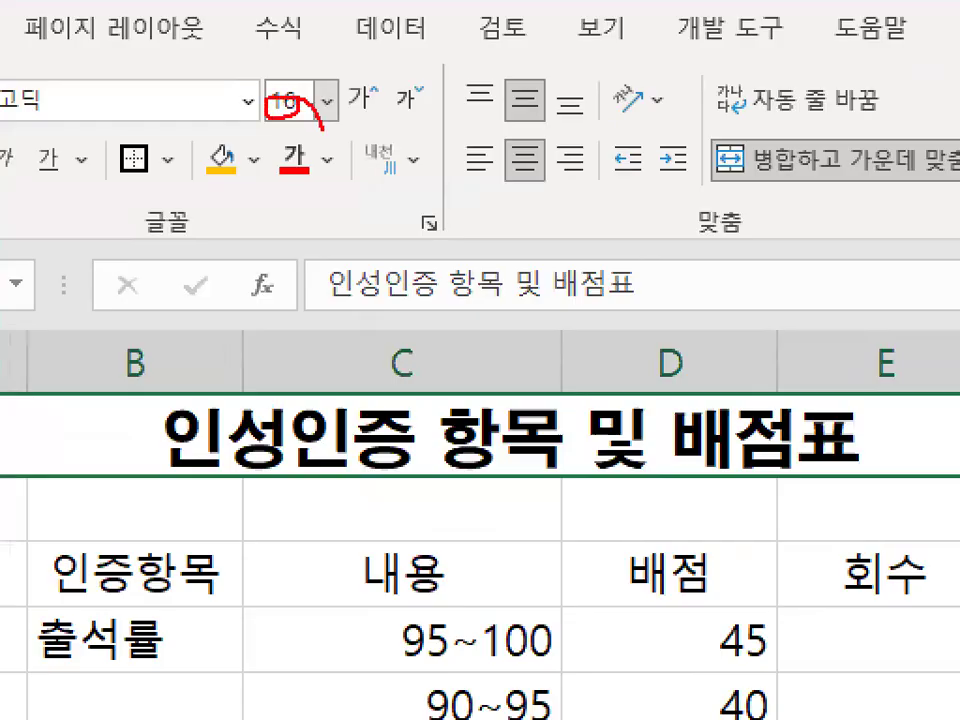
{"action": "key", "text": "Escape"}
- Reapply font size 16 to the title in A1:F1 and make the title bold
{"action": "left_click", "coordinate": [311, 103]}
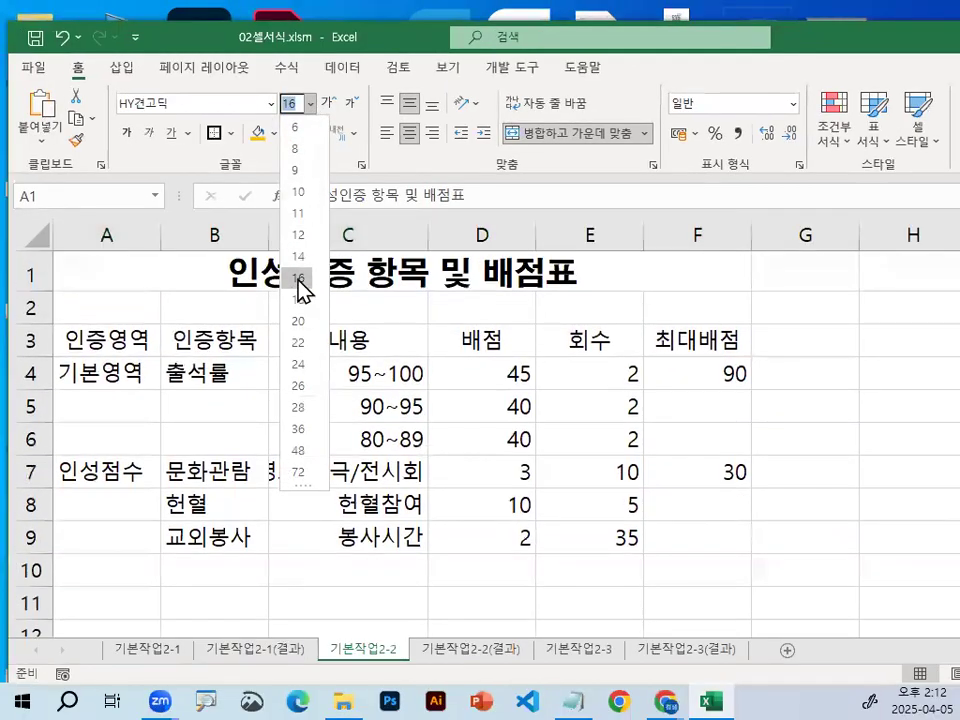
{"action": "left_click", "coordinate": [298, 280]}
{"action": "type", "text": "16"}
{"action": "key", "text": "Return"}
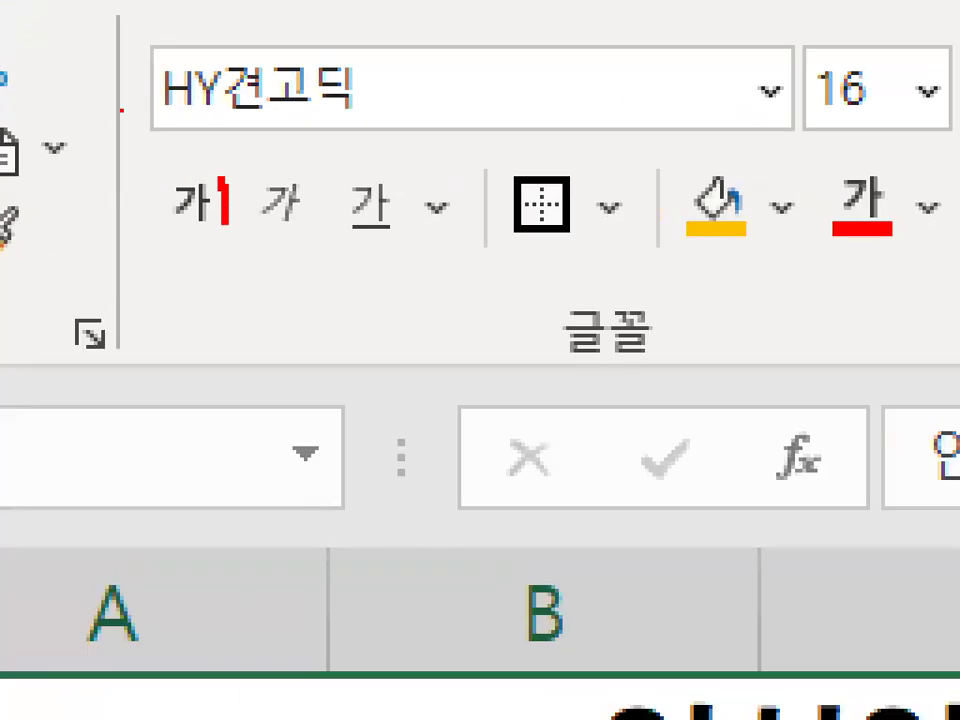
{"action": "mouse_move", "coordinate": [225, 222]}
{"action": "left_mouse_down"}
{"action": "mouse_move", "coordinate": [158, 202]}
{"action": "mouse_move", "coordinate": [231, 204]}
{"action": "left_mouse_up"}
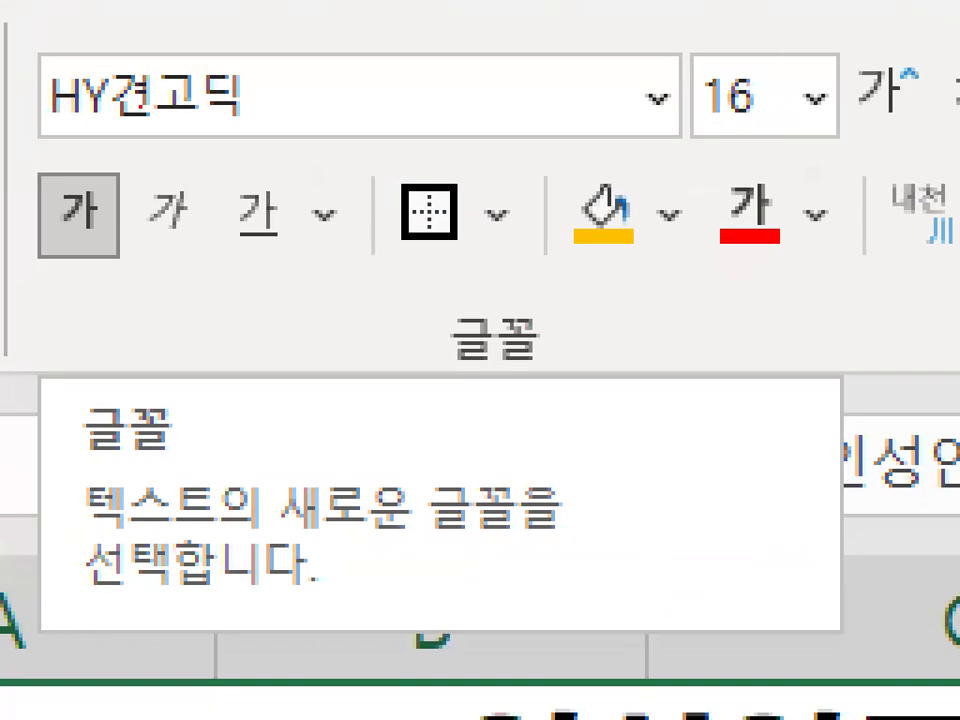
- Apply a double underline to the merged title in A1:F1
{"action": "mouse_move", "coordinate": [287, 219]}
{"action": "left_mouse_down"}
{"action": "mouse_move", "coordinate": [271, 249]}
{"action": "mouse_move", "coordinate": [220, 200]}
{"action": "mouse_move", "coordinate": [282, 200]}
{"action": "left_mouse_up"}
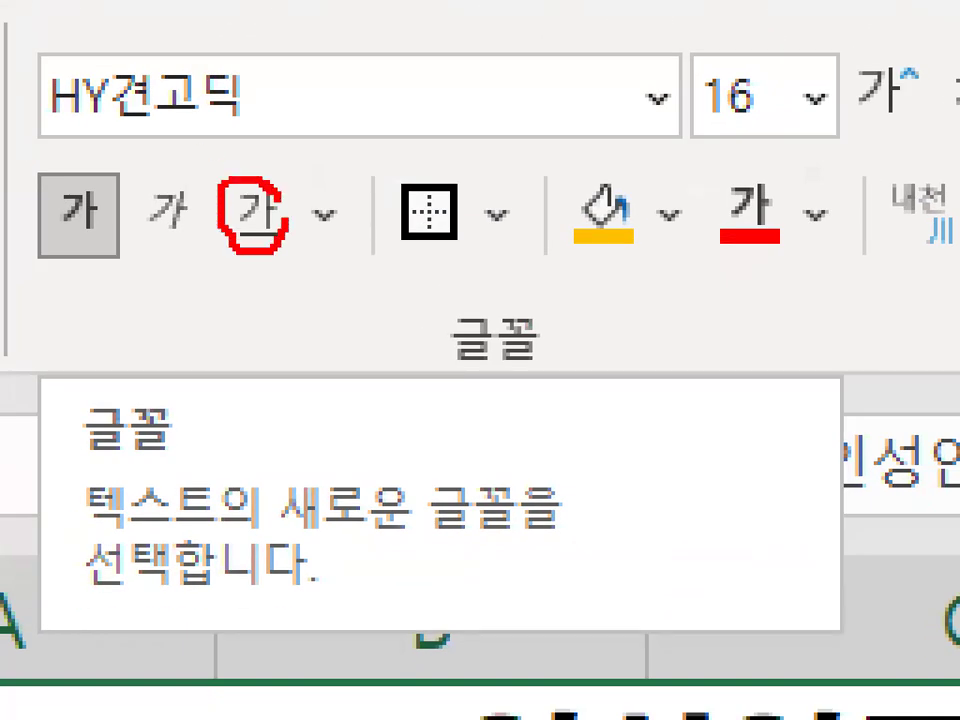
{"action": "mouse_move", "coordinate": [354, 230]}
{"action": "left_mouse_down"}
{"action": "mouse_move", "coordinate": [313, 231]}
{"action": "mouse_move", "coordinate": [340, 198]}
{"action": "mouse_move", "coordinate": [345, 218]}
{"action": "left_mouse_up"}
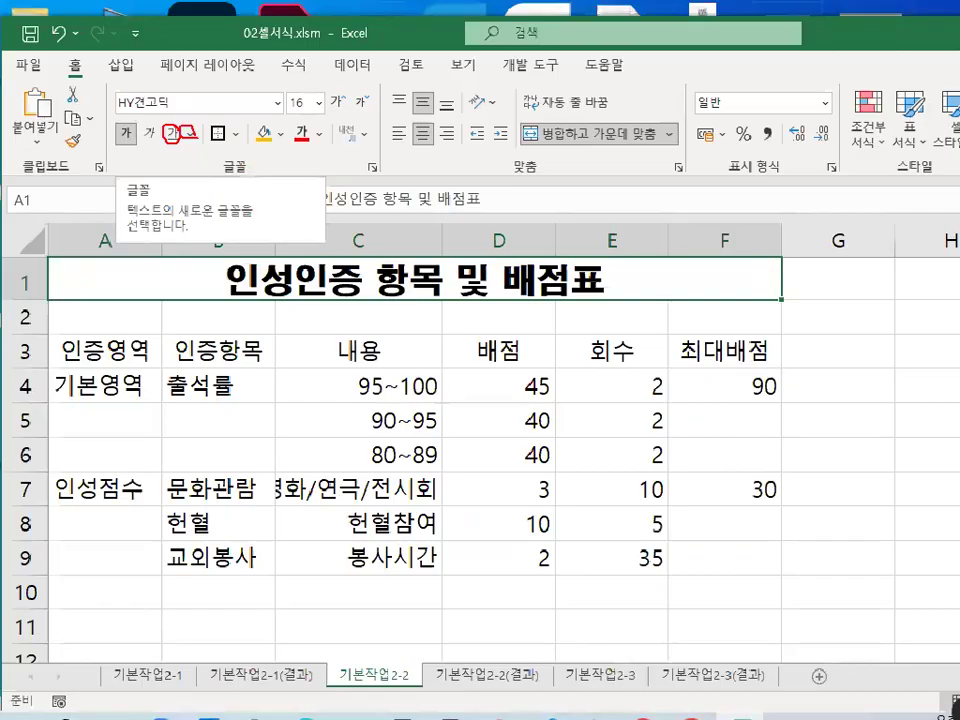
{"action": "left_click", "coordinate": [191, 134]}
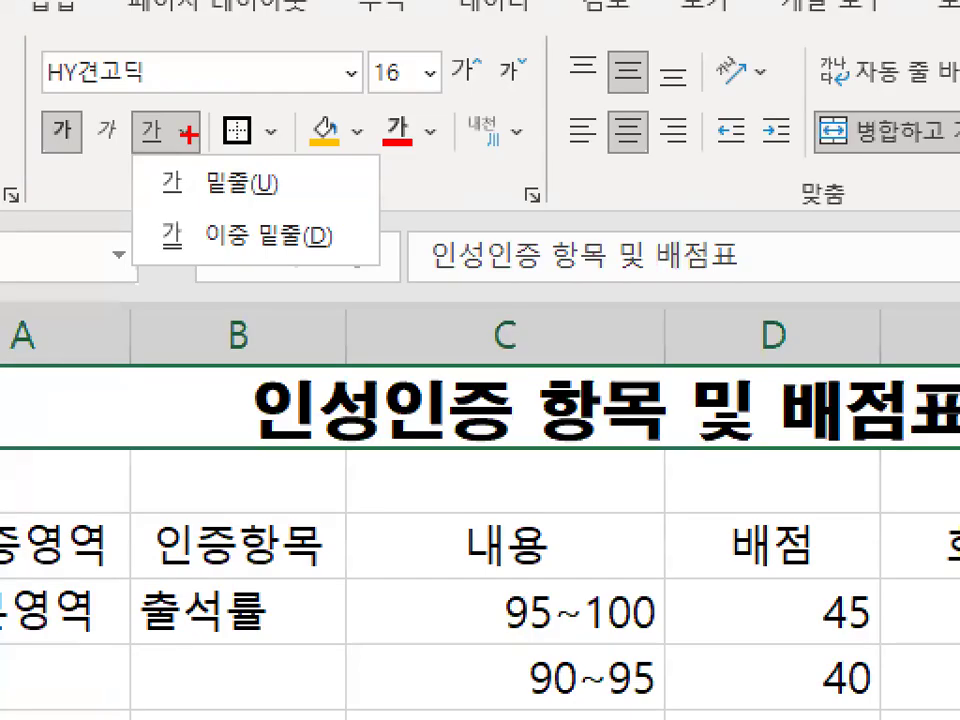
{"action": "left_click_drag", "start_coordinate": [282, 193], "coordinate": [169, 192]}
{"action": "mouse_move", "coordinate": [152, 250]}
{"action": "left_mouse_down"}
{"action": "mouse_move", "coordinate": [226, 218]}
{"action": "mouse_move", "coordinate": [338, 236]}
{"action": "left_mouse_up"}
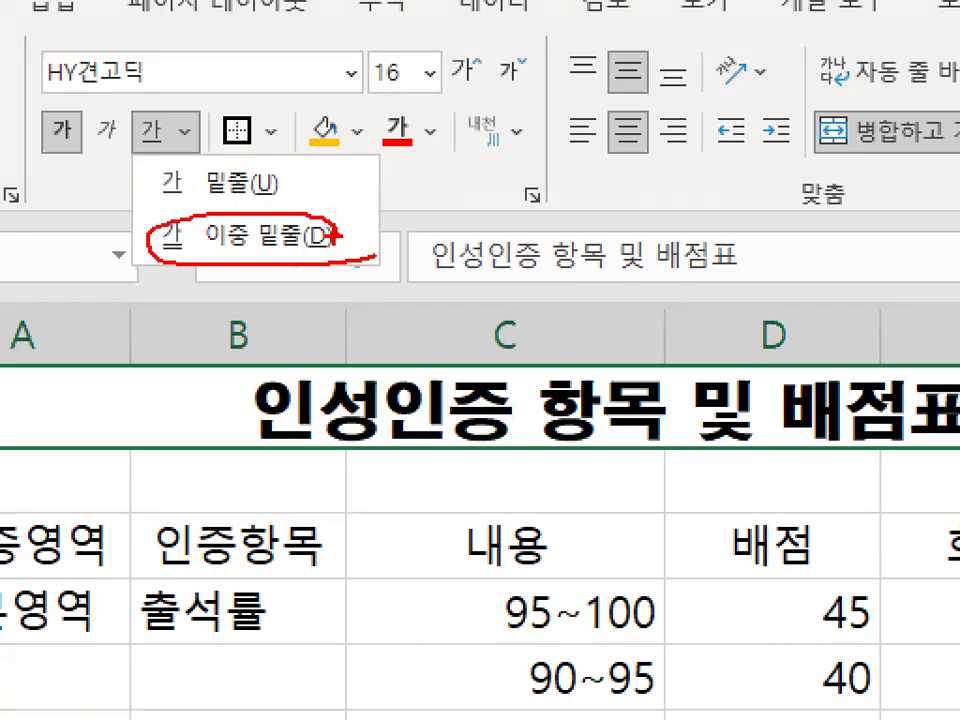
{"action": "key", "text": "Escape"}
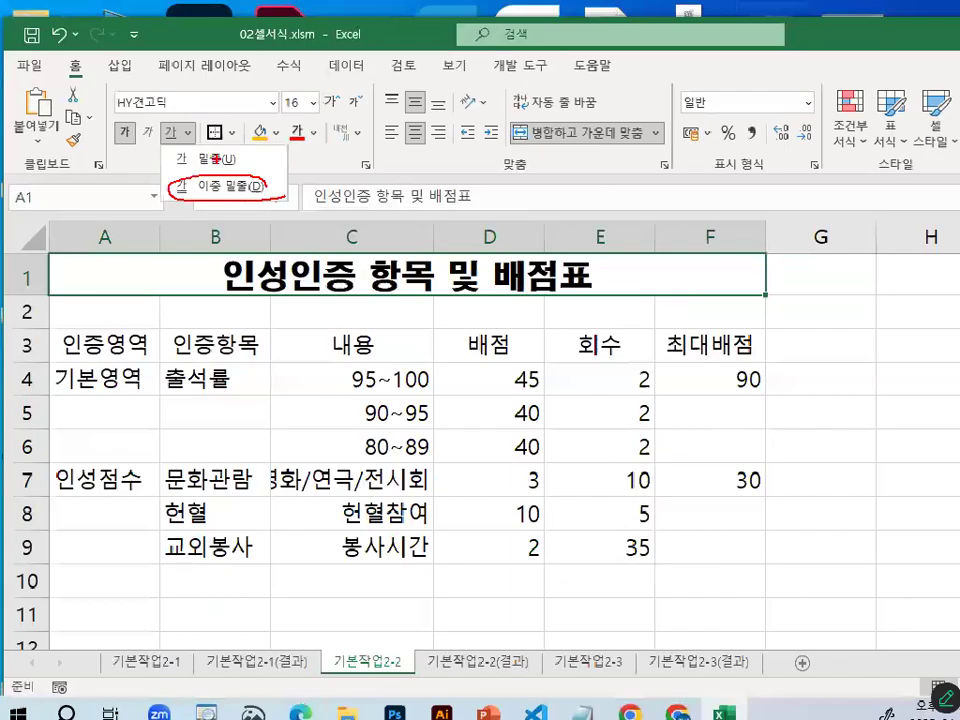
{"action": "left_click", "coordinate": [191, 140]}
{"action": "left_click", "coordinate": [185, 184]}
{"action": "left_click", "coordinate": [315, 345]}
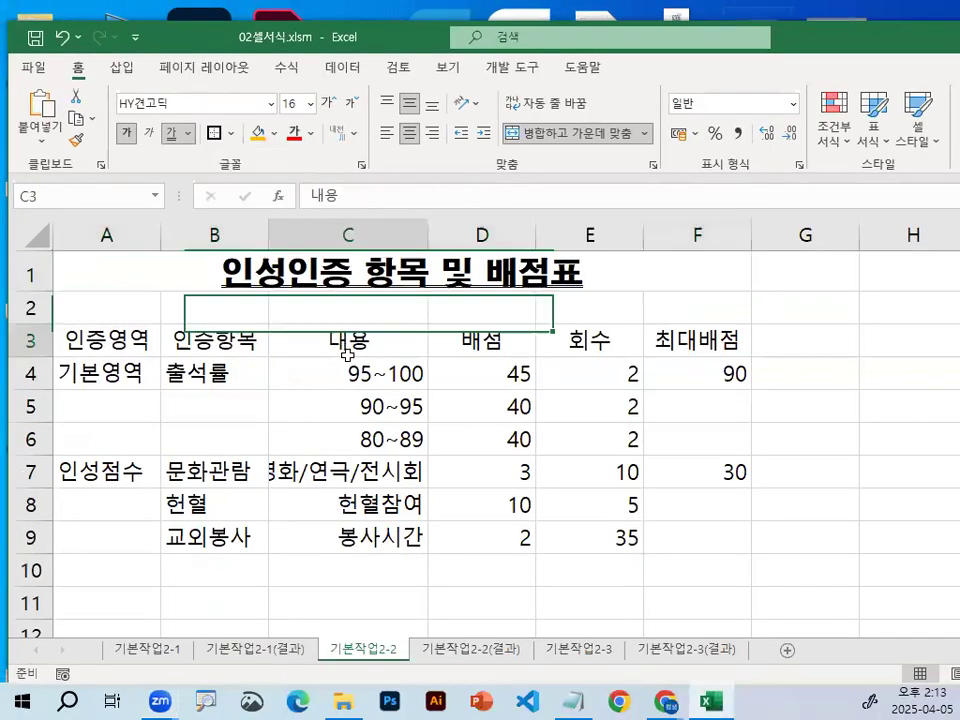
{"action": "key", "text": "ctrl+1"}
{"action": "mouse_move", "coordinate": [506, 237]}
{"action": "left_mouse_down"}
{"action": "mouse_move", "coordinate": [296, 279]}
{"action": "mouse_move", "coordinate": [492, 201]}
{"action": "left_mouse_up"}
{"action": "key", "text": "Escape"}
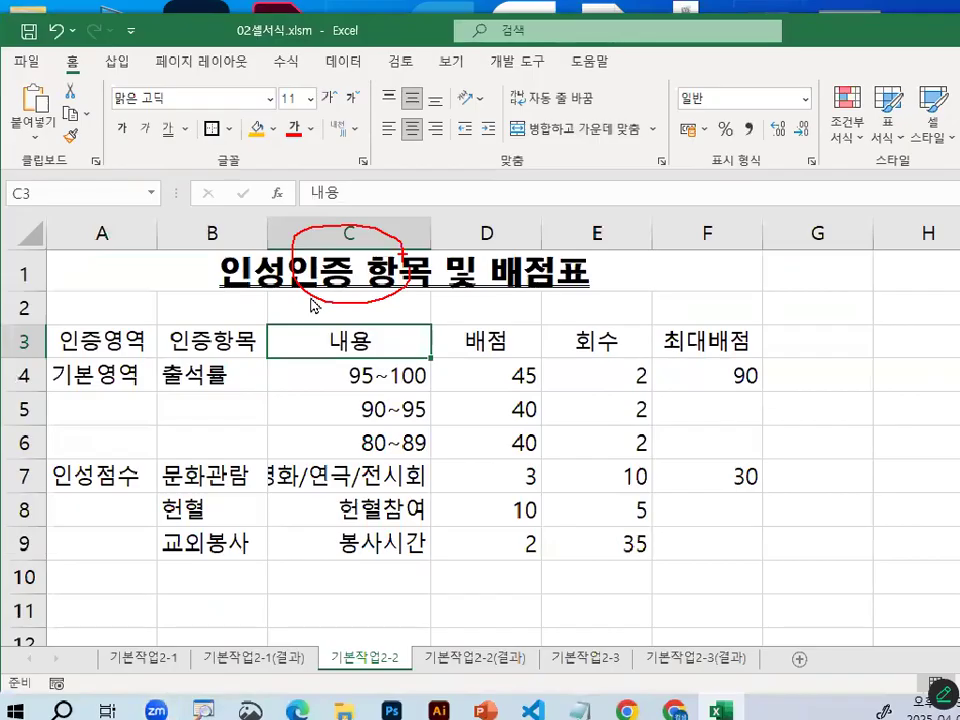
- Select the title in A1:F1 and examine its font and underline settings in the Format Cells dialog
{"action": "left_click", "coordinate": [326, 272]}
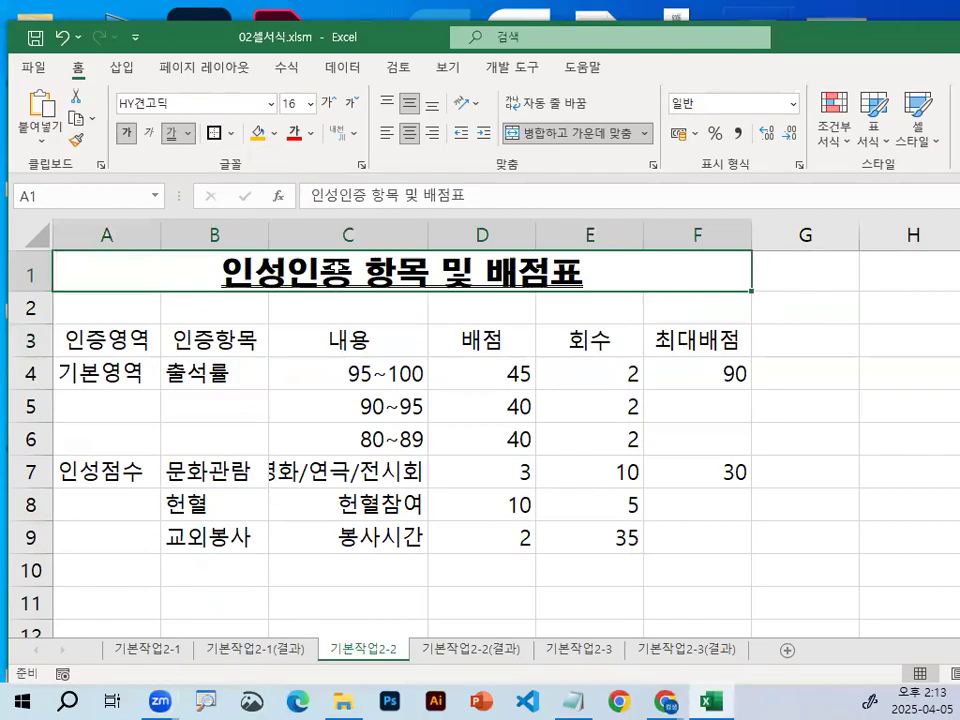
{"action": "left_click", "coordinate": [187, 133]}
{"action": "left_click", "coordinate": [293, 290]}
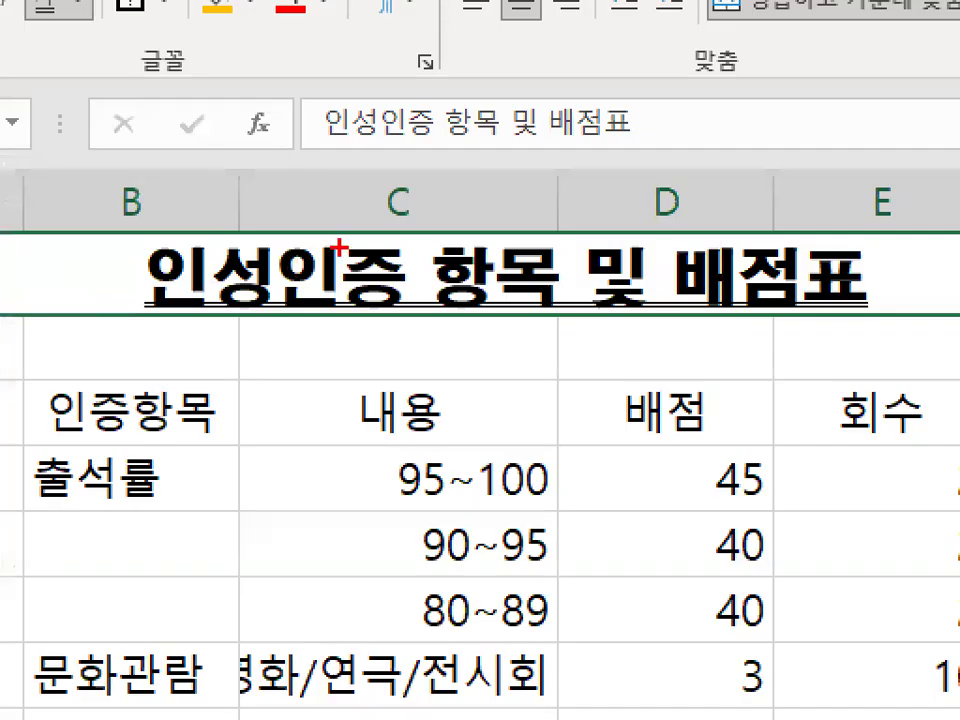
{"action": "left_click_drag", "start_coordinate": [320, 262], "coordinate": [333, 268]}
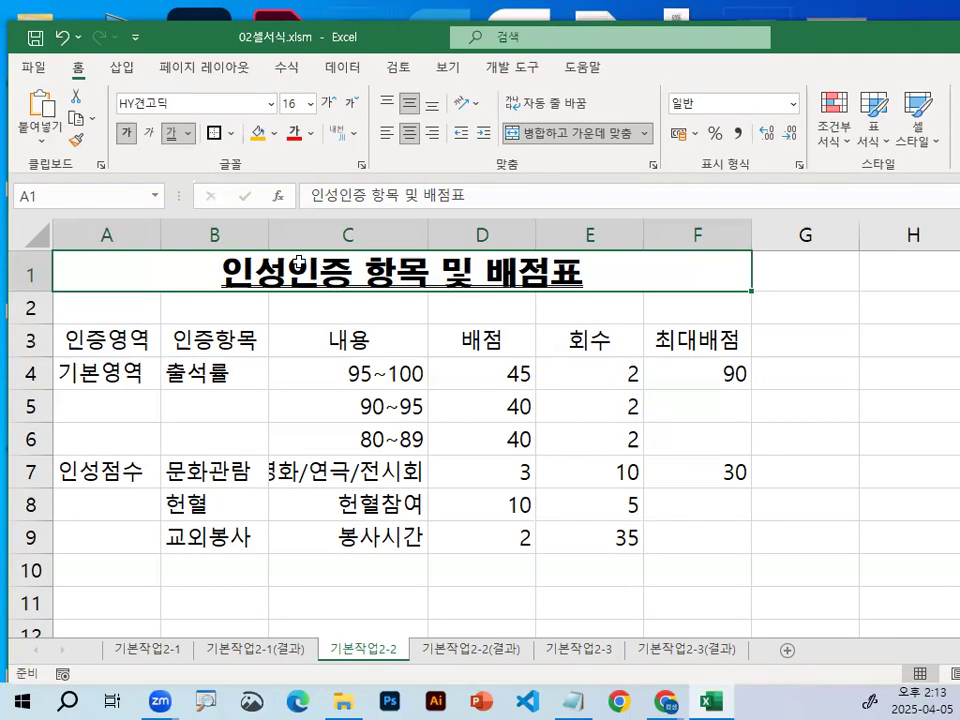
{"action": "key", "text": "ctrl+1"}
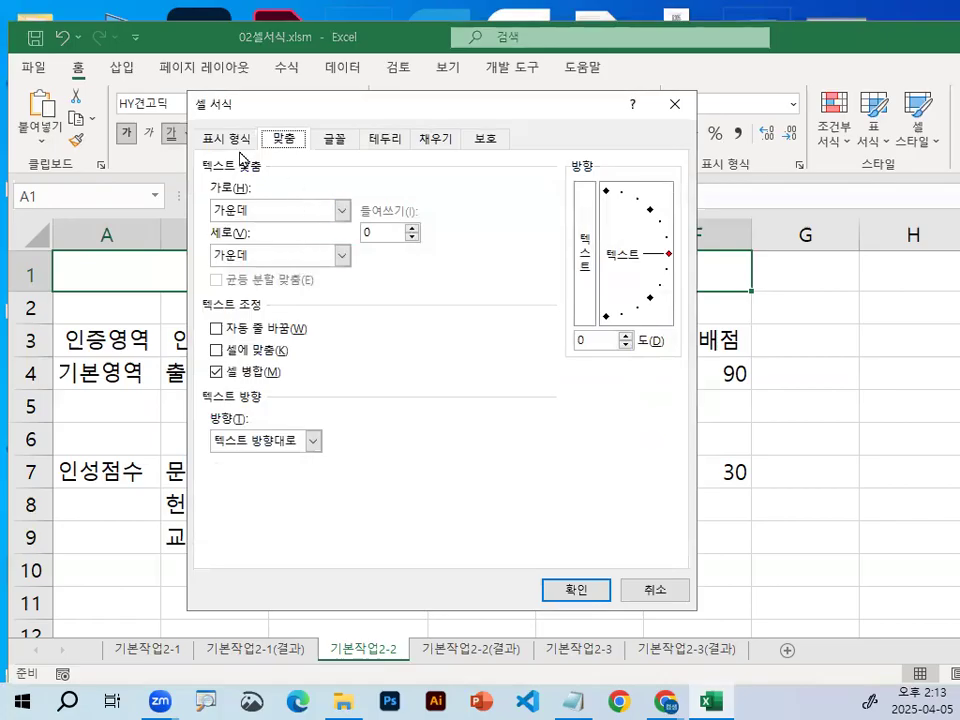
{"action": "left_click", "coordinate": [333, 139]}
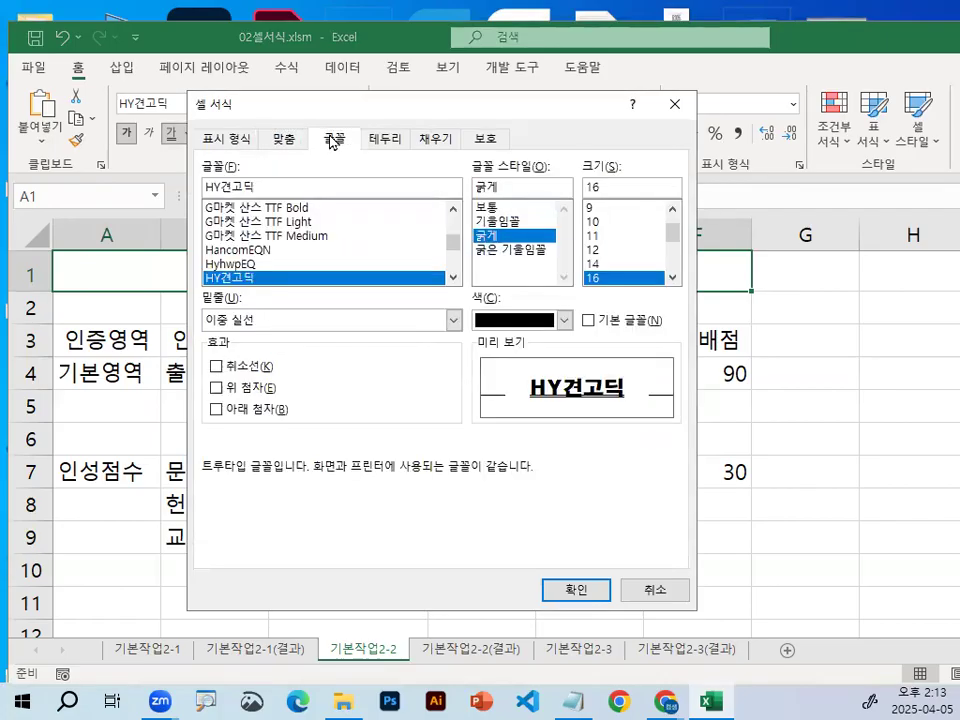
- Examine the underline options in the title cell's Format Cells font settings, comparing 이중 실선 with 이중 실선(회계용) and checking the preview
{"action": "key", "text": "ctrl+1"}
{"action": "left_click", "coordinate": [360, 144]}
{"action": "mouse_move", "coordinate": [373, 127]}
{"action": "left_mouse_down"}
{"action": "mouse_move", "coordinate": [240, 153]}
{"action": "mouse_move", "coordinate": [307, 74]}
{"action": "left_mouse_up"}
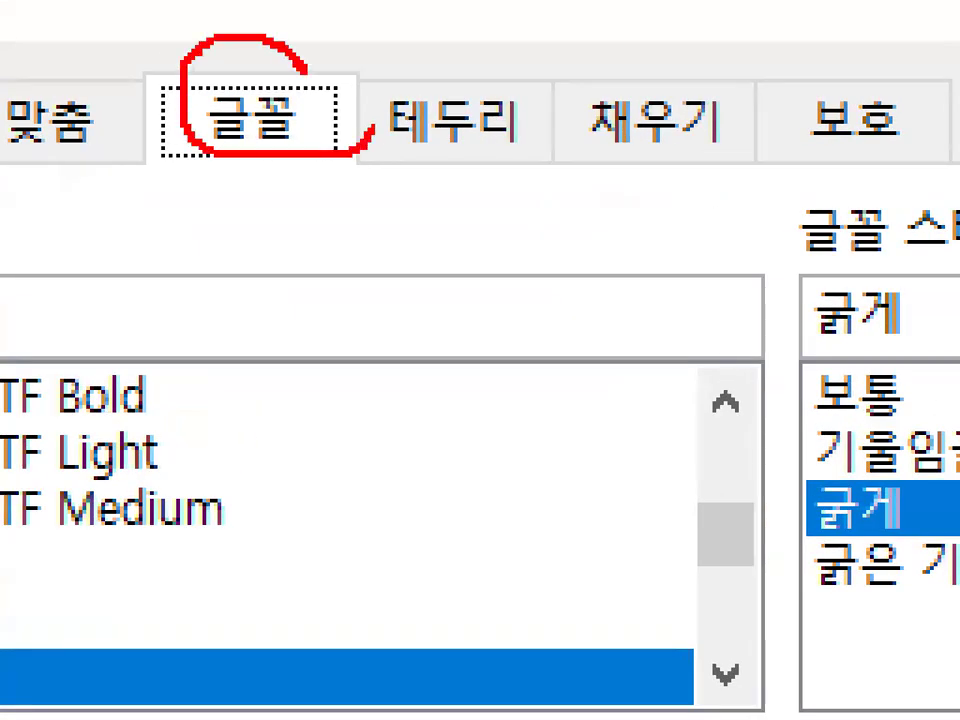
{"action": "key", "text": "Escape"}
{"action": "key", "text": "ctrl+1"}
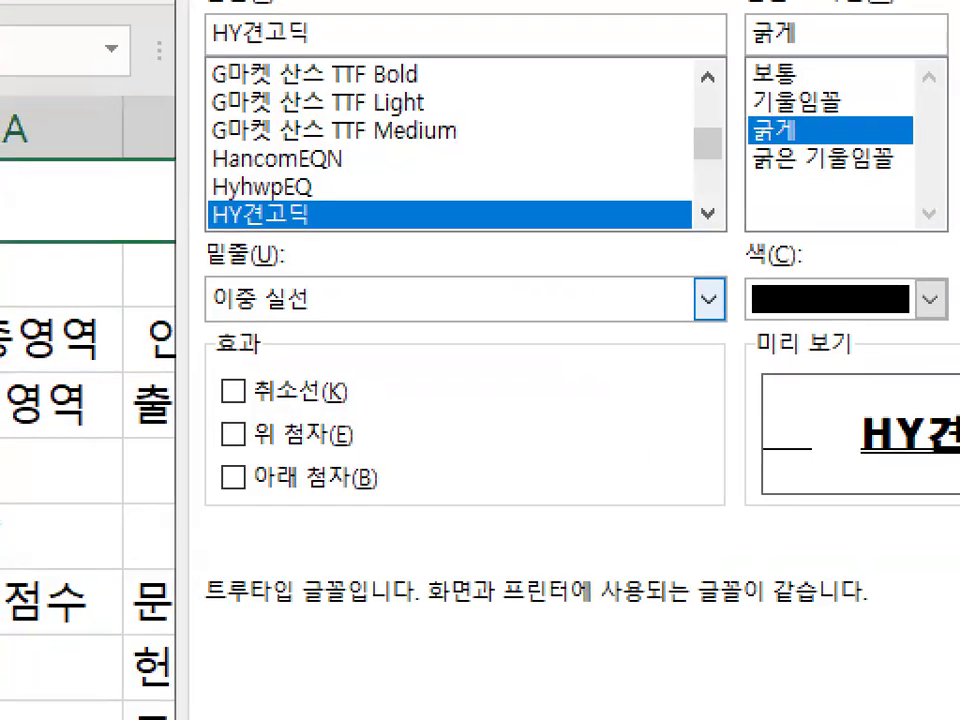
{"action": "mouse_move", "coordinate": [376, 355]}
{"action": "left_mouse_down"}
{"action": "mouse_move", "coordinate": [252, 389]}
{"action": "mouse_move", "coordinate": [150, 320]}
{"action": "mouse_move", "coordinate": [405, 318]}
{"action": "left_mouse_up"}
{"action": "key", "text": "Escape"}
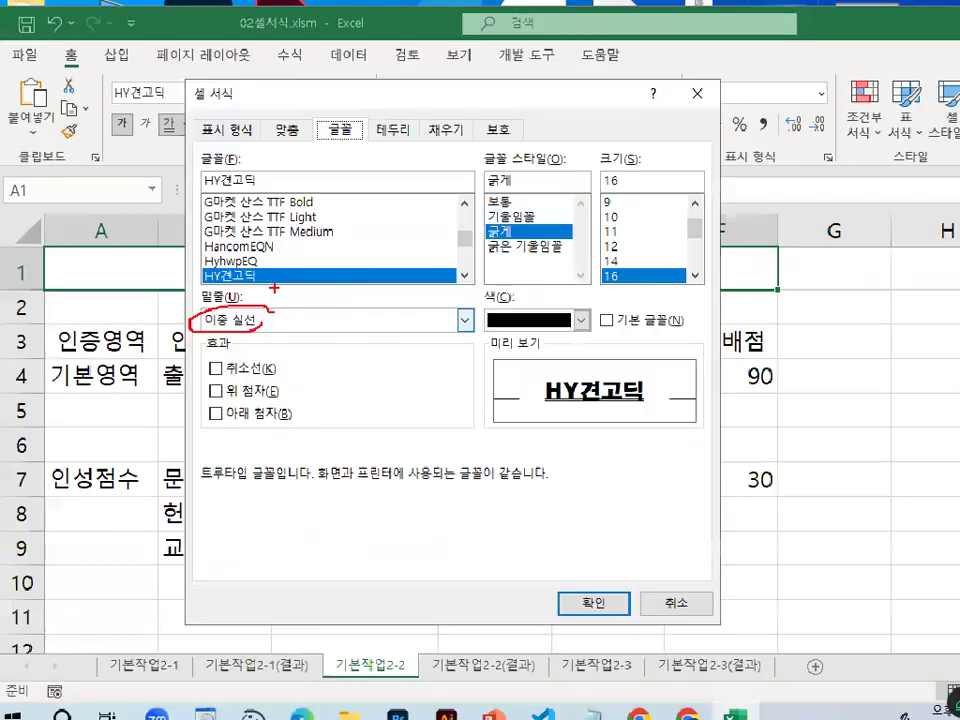
{"action": "left_click", "coordinate": [464, 320]}
{"action": "key", "text": "ctrl+1"}
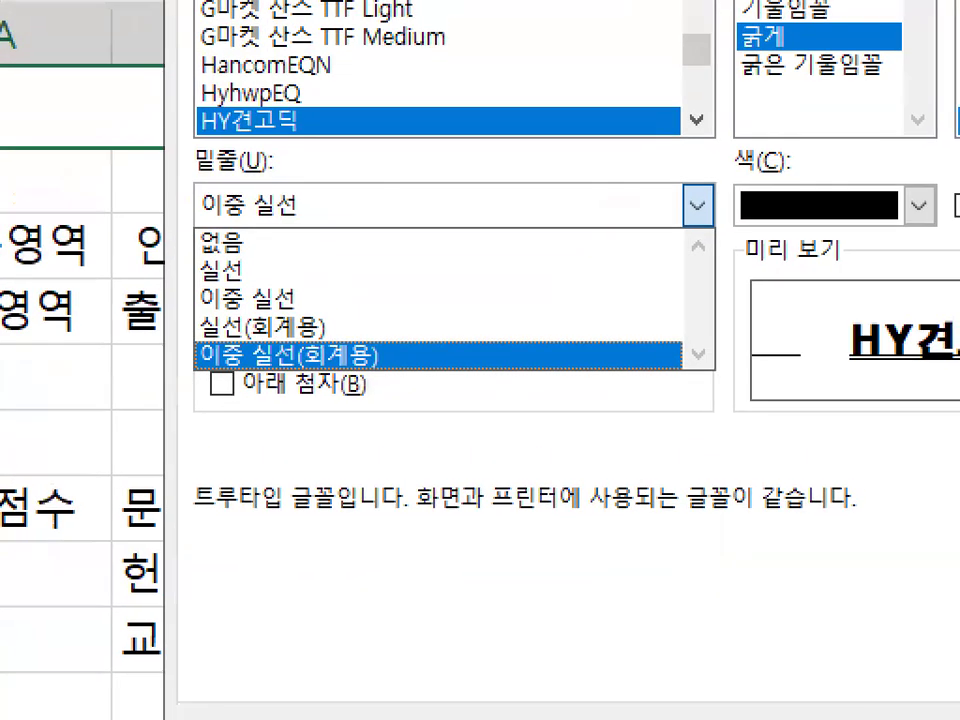
{"action": "scroll", "coordinate": [212, 430], "scroll_direction": "up", "scroll_amount": 1}
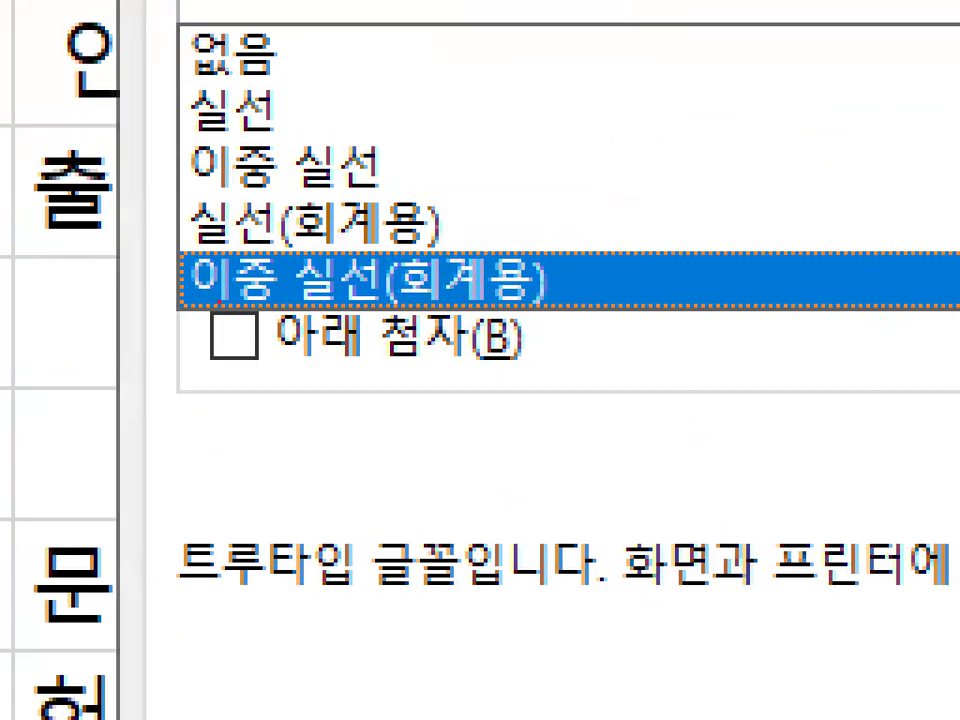
{"action": "mouse_move", "coordinate": [220, 300]}
{"action": "left_mouse_down"}
{"action": "mouse_move", "coordinate": [300, 298]}
{"action": "mouse_move", "coordinate": [460, 243]}
{"action": "mouse_move", "coordinate": [568, 295]}
{"action": "left_mouse_up"}
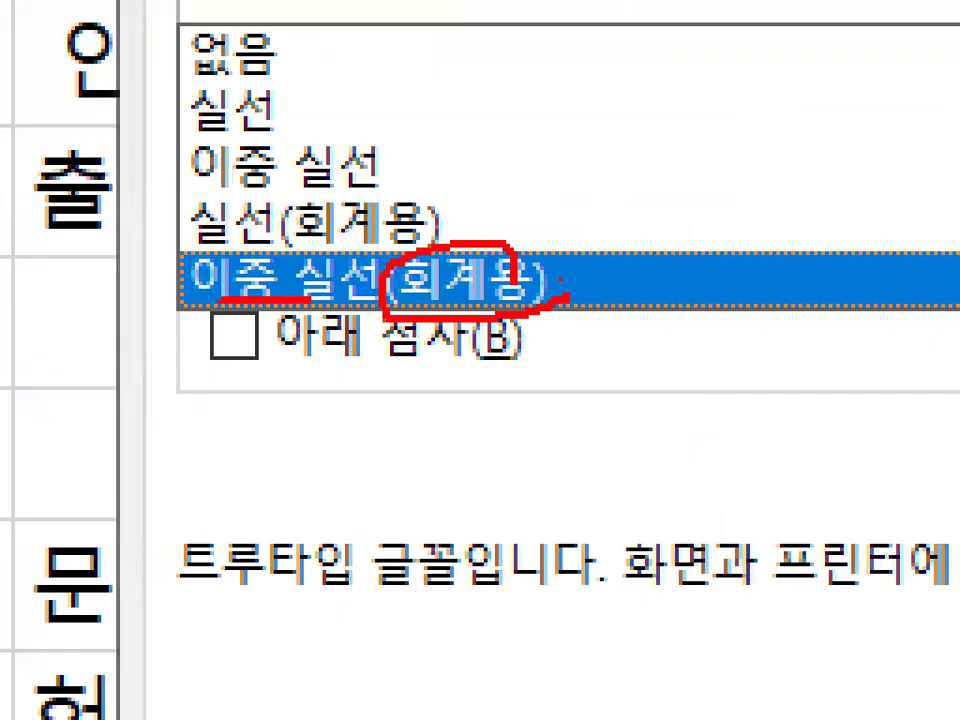
{"action": "left_click_drag", "start_coordinate": [190, 178], "coordinate": [378, 180]}
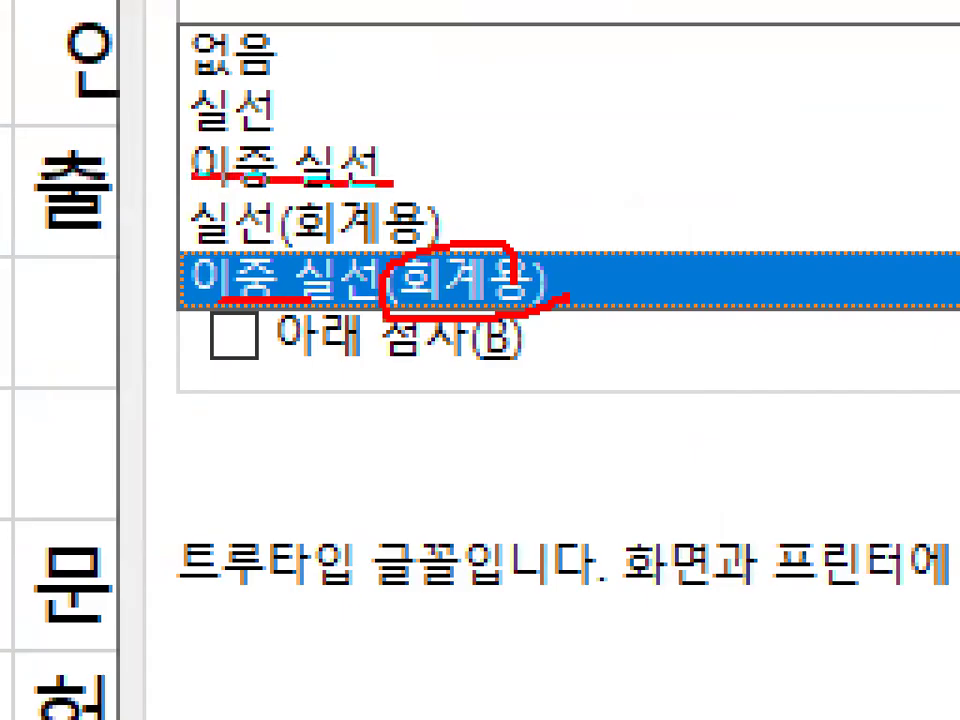
{"action": "key", "text": "Escape"}
{"action": "key", "text": "ctrl+1"}
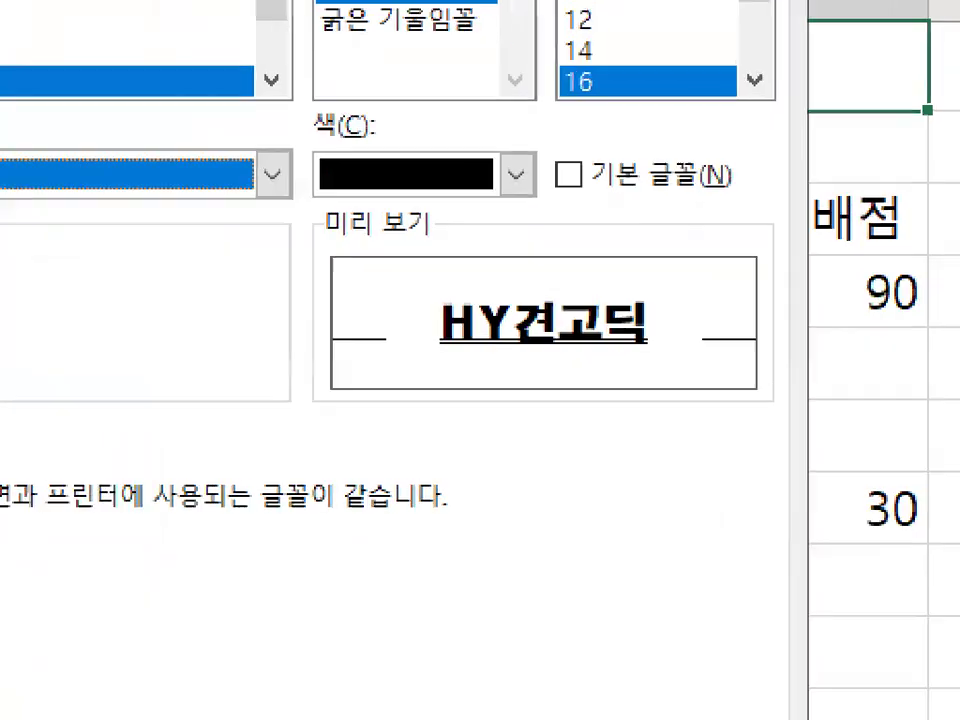
{"action": "left_click", "coordinate": [575, 413]}
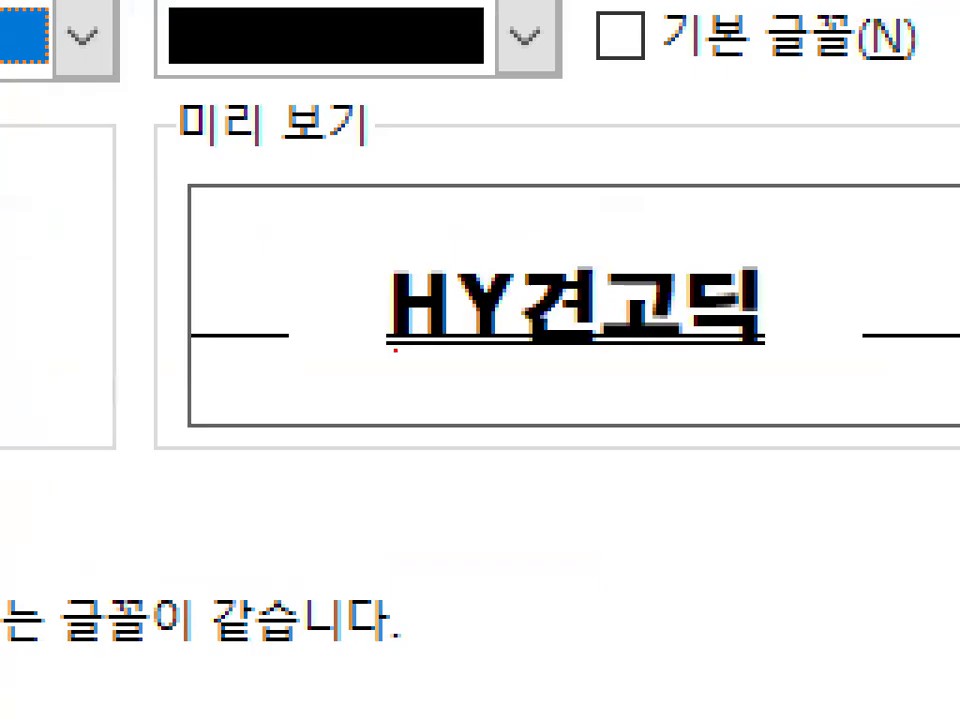
{"action": "mouse_move", "coordinate": [432, 361]}
{"action": "left_mouse_down"}
{"action": "mouse_move", "coordinate": [324, 300]}
{"action": "mouse_move", "coordinate": [468, 357]}
{"action": "mouse_move", "coordinate": [493, 355]}
{"action": "left_mouse_up"}
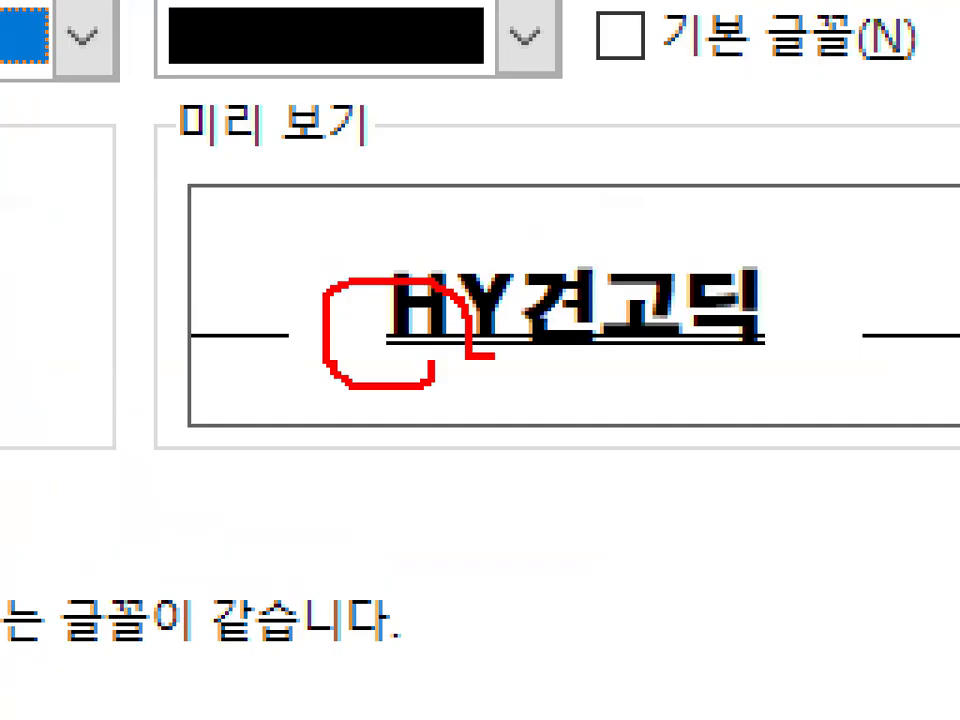
{"action": "key", "text": "Escape"}
- Preview the 이중 실선(회계용) underline for the title cell, and discard the Format Cells changes
{"action": "left_click", "coordinate": [302, 328]}
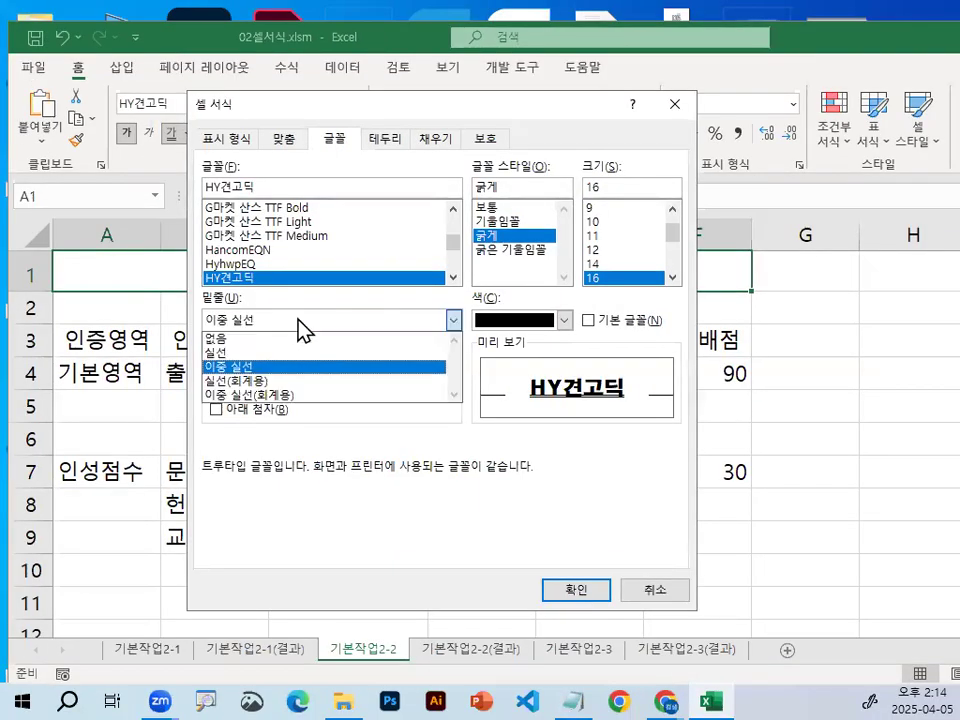
{"action": "left_click", "coordinate": [296, 396]}
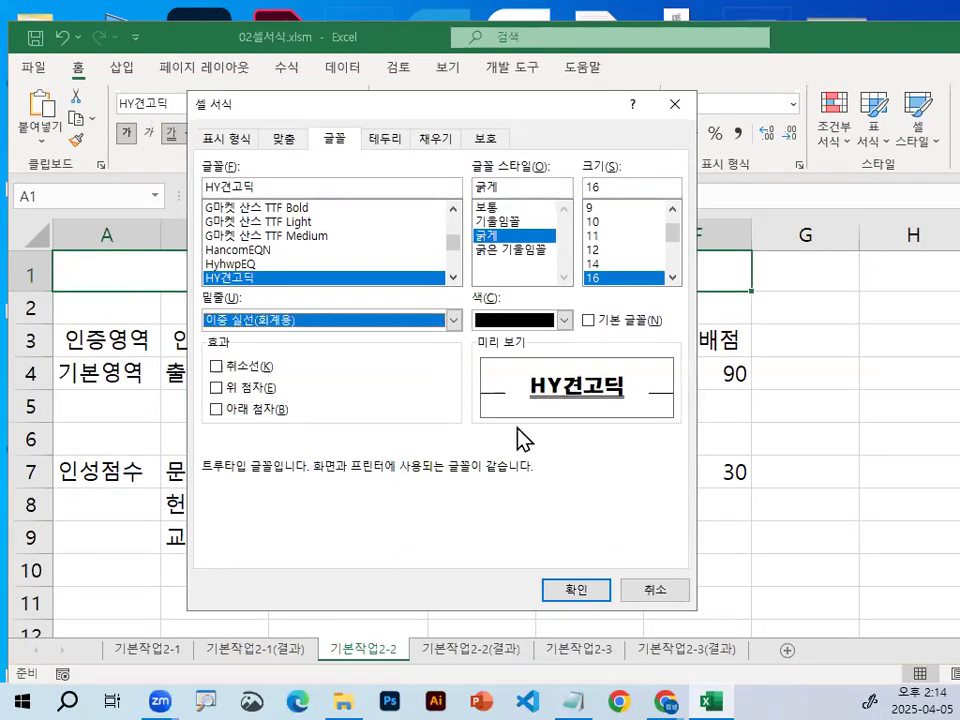
{"action": "key", "text": "ctrl+1"}
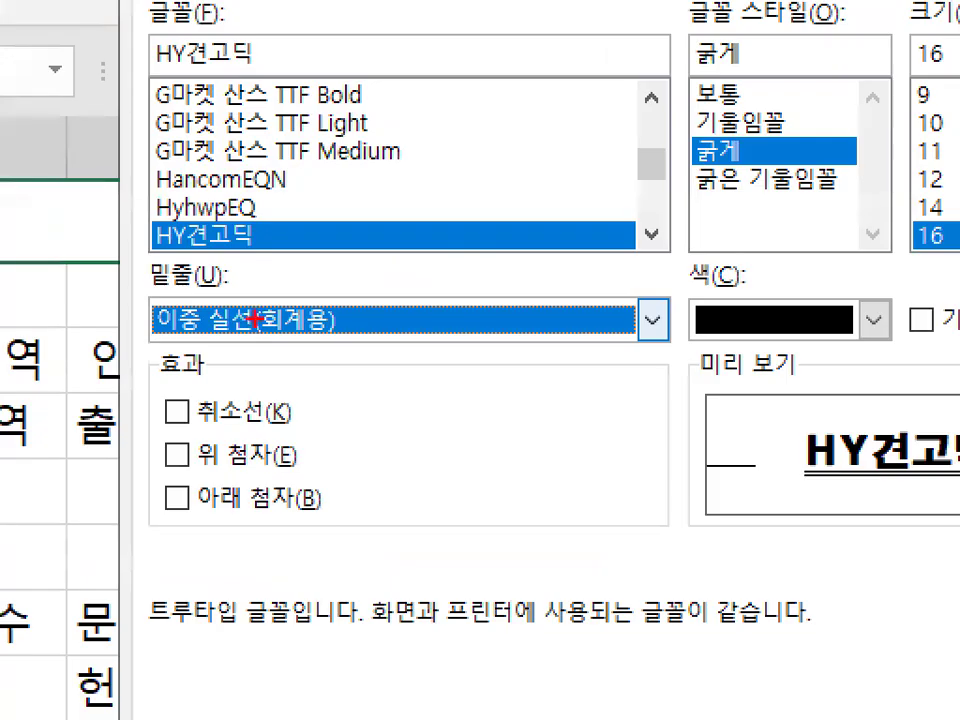
{"action": "mouse_move", "coordinate": [338, 330]}
{"action": "left_mouse_down"}
{"action": "mouse_move", "coordinate": [287, 288]}
{"action": "mouse_move", "coordinate": [328, 310]}
{"action": "left_mouse_up"}
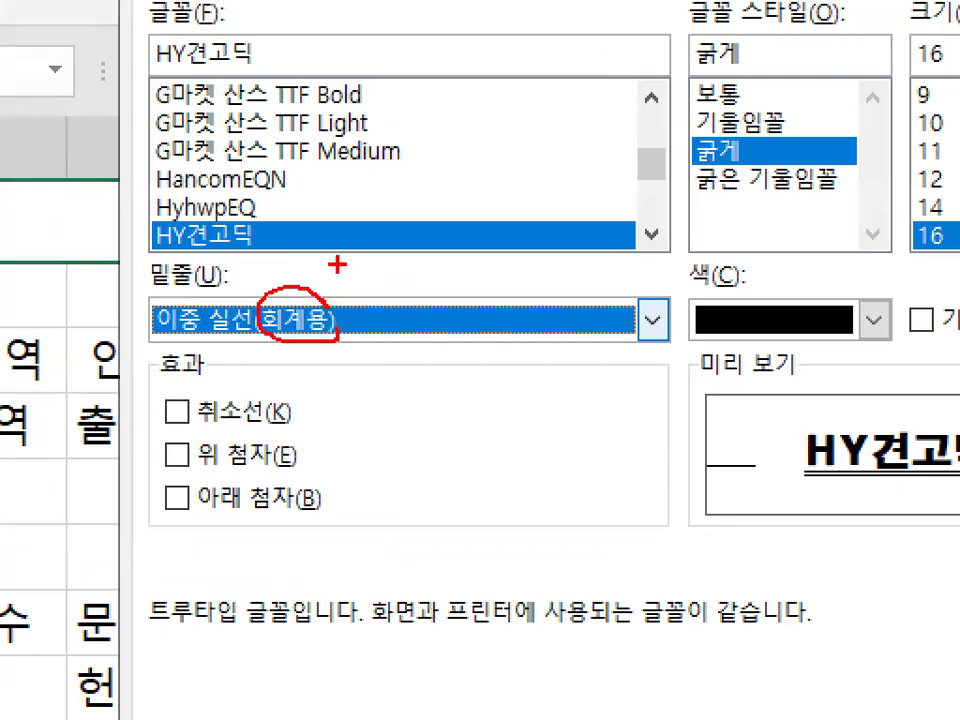
{"action": "key", "text": "Escape"}
{"action": "mouse_move", "coordinate": [297, 109]}
{"action": "left_mouse_down"}
{"action": "mouse_move", "coordinate": [330, 138]}
{"action": "mouse_move", "coordinate": [246, 112]}
{"action": "mouse_move", "coordinate": [264, 128]}
{"action": "left_mouse_up"}
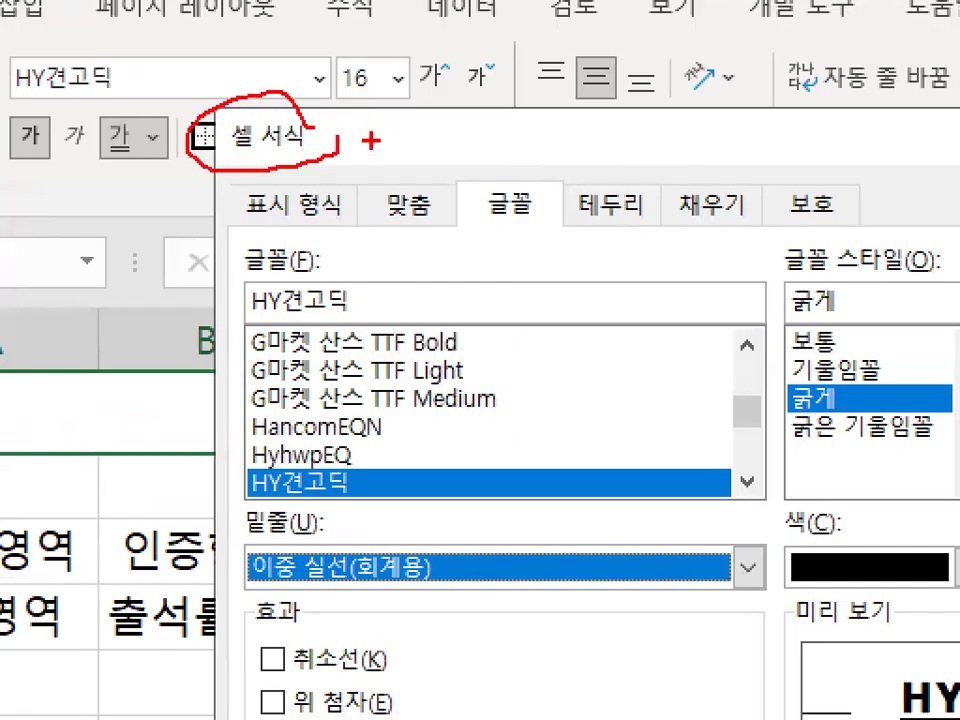
{"action": "key", "text": "Escape"}
{"action": "left_click", "coordinate": [705, 625]}
- Select the title cell A1 and examine its underline style choices, focusing on 이중 밑줄
{"action": "left_click", "coordinate": [196, 334]}
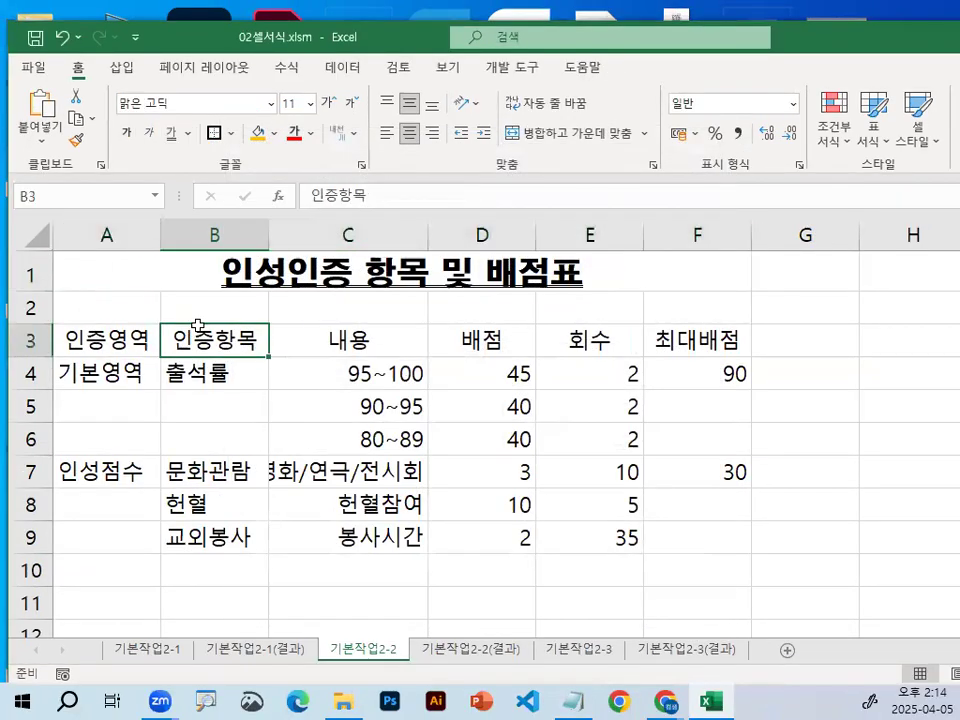
{"action": "key", "text": "ctrl+Home"}
{"action": "left_click", "coordinate": [189, 134]}
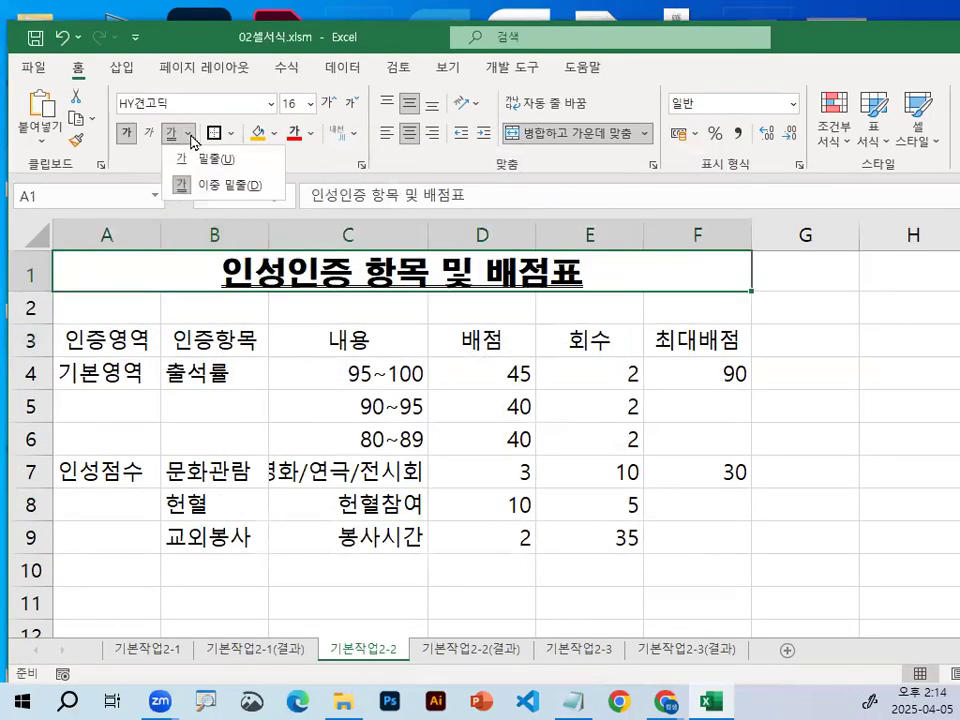
{"action": "left_click_drag", "start_coordinate": [262, 184], "coordinate": [222, 191]}
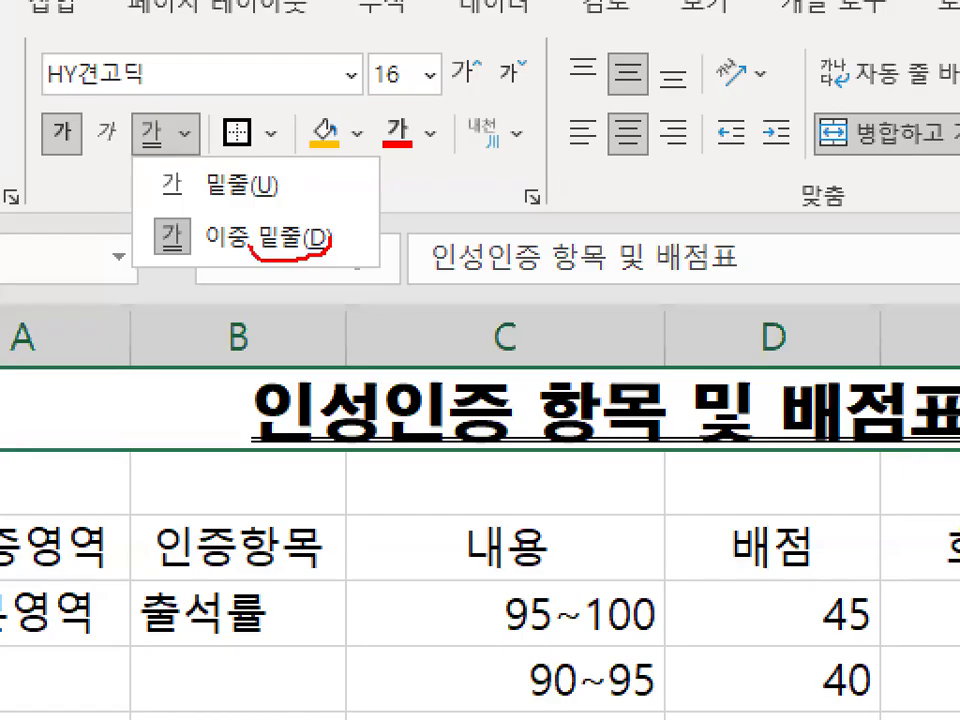
{"action": "left_click_drag", "start_coordinate": [250, 246], "coordinate": [314, 240]}
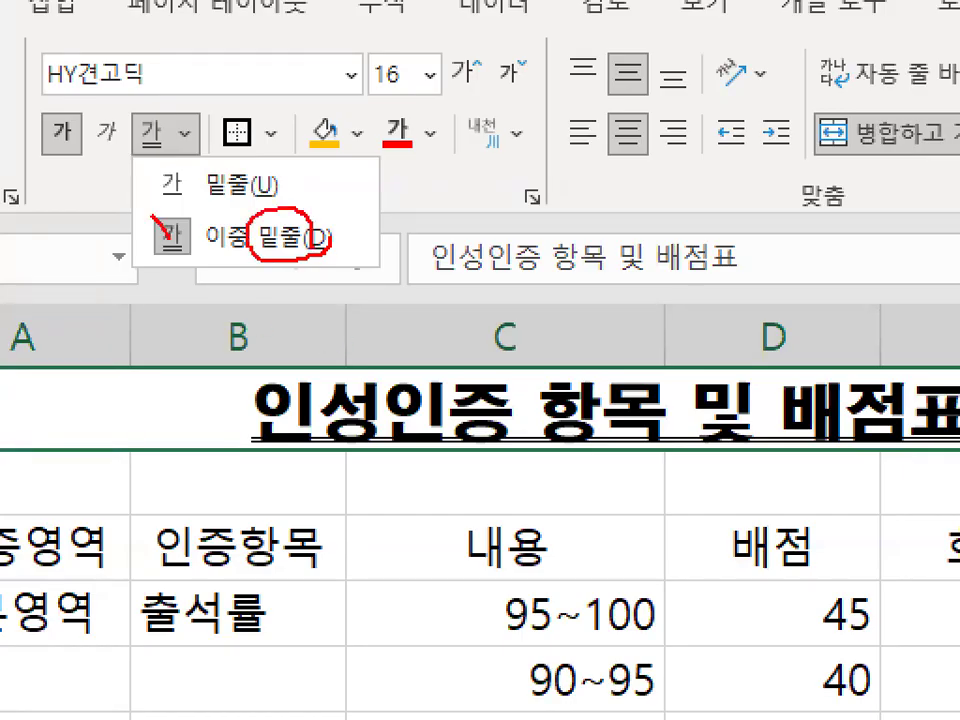
{"action": "left_click_drag", "start_coordinate": [151, 215], "coordinate": [274, 131]}
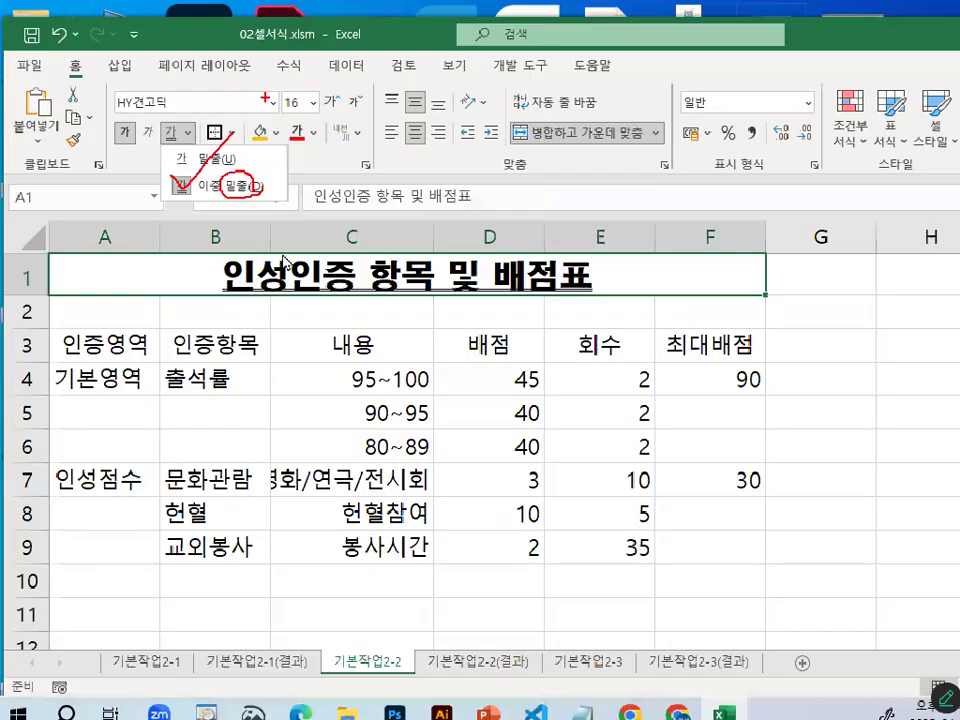
{"action": "key", "text": "Escape"}
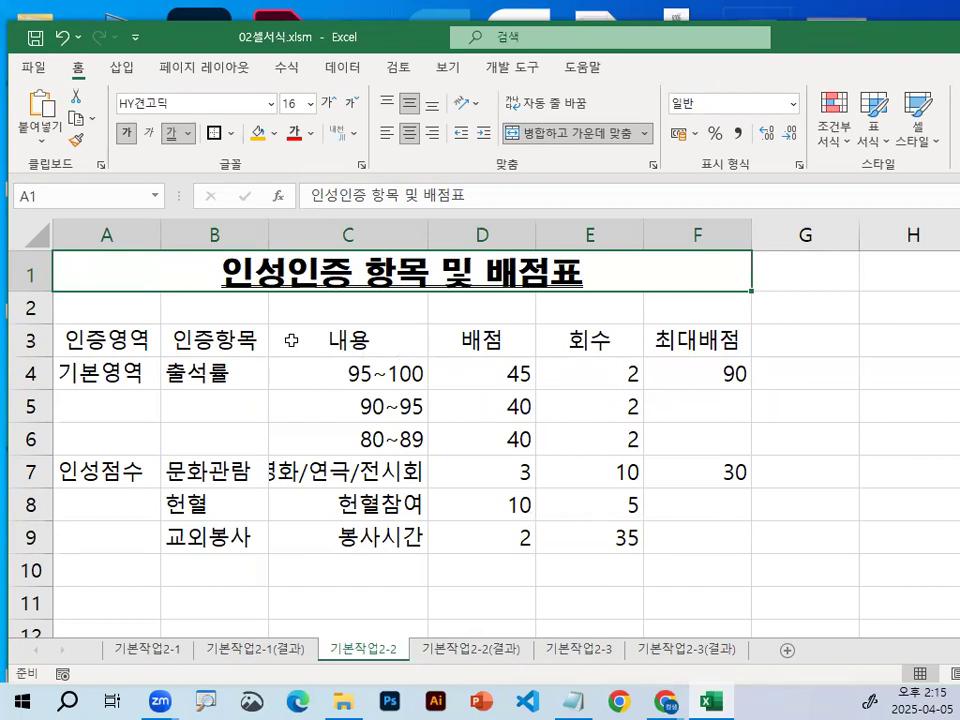
- Merge and center the ranges A4:A6, A7:A9 and B4:B6, each as its own block
{"action": "left_click_drag", "start_coordinate": [395, 33], "coordinate": [397, 20]}
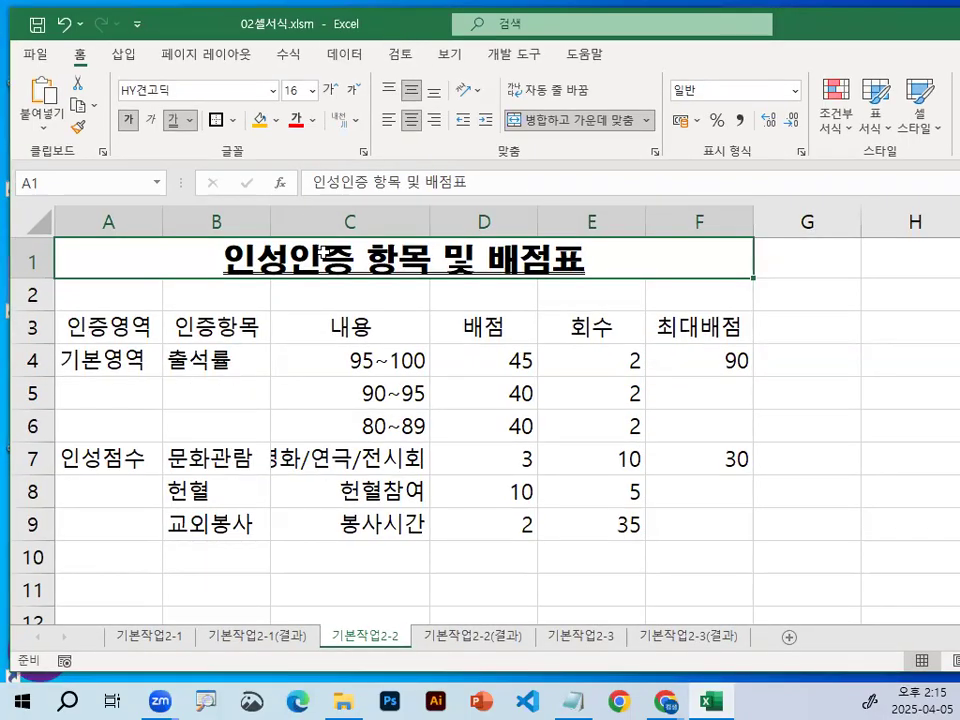
{"action": "left_click_drag", "start_coordinate": [135, 367], "coordinate": [136, 425]}
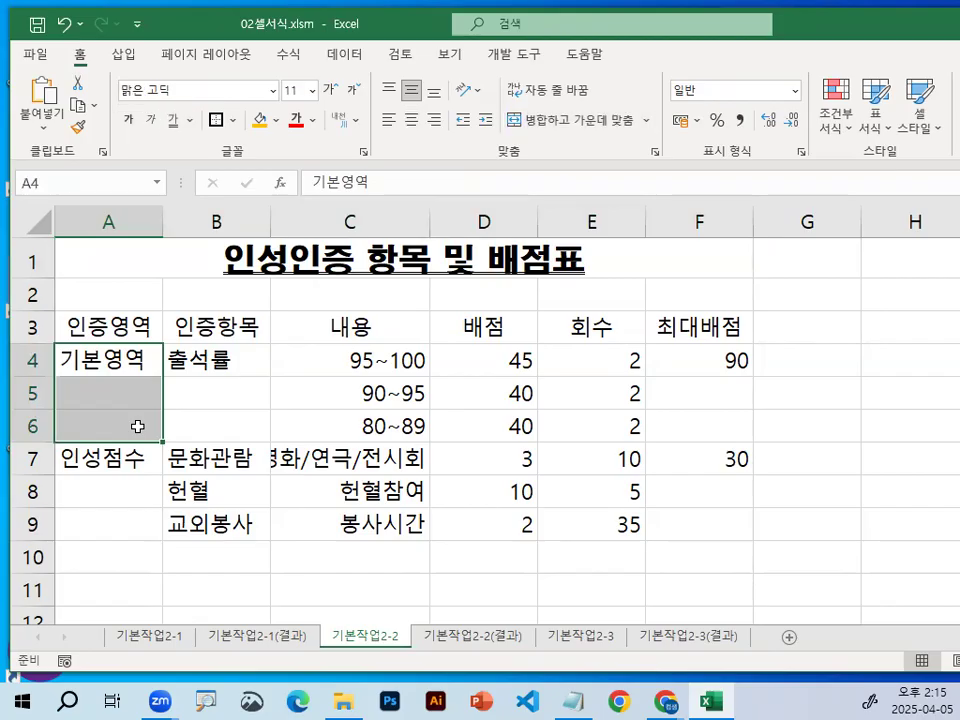
{"action": "left_click", "coordinate": [559, 123]}
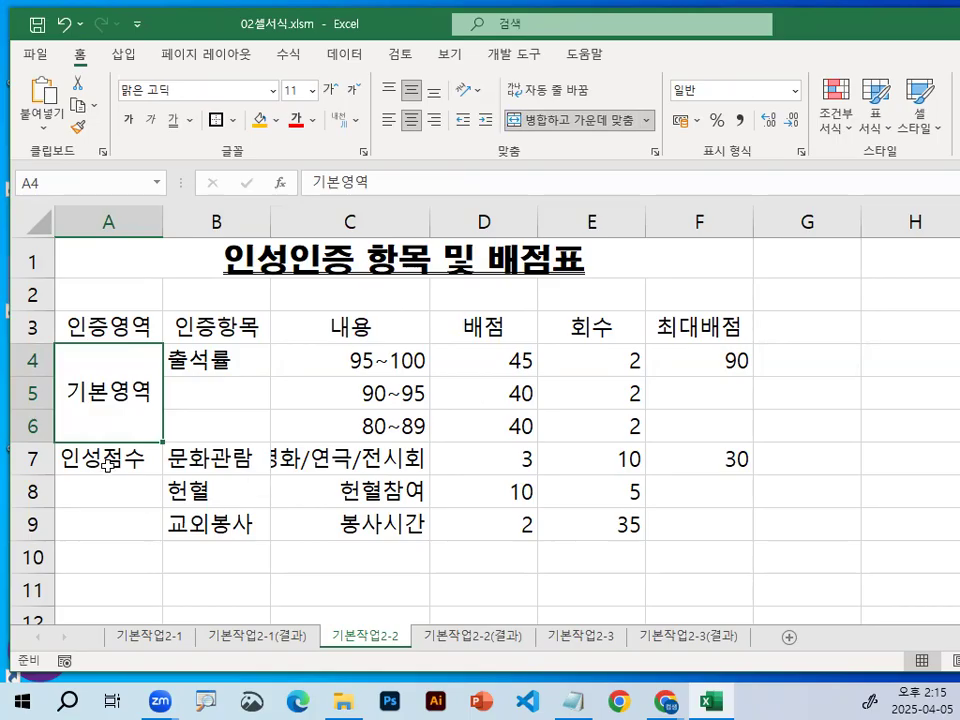
{"action": "left_click_drag", "start_coordinate": [150, 457], "coordinate": [109, 526]}
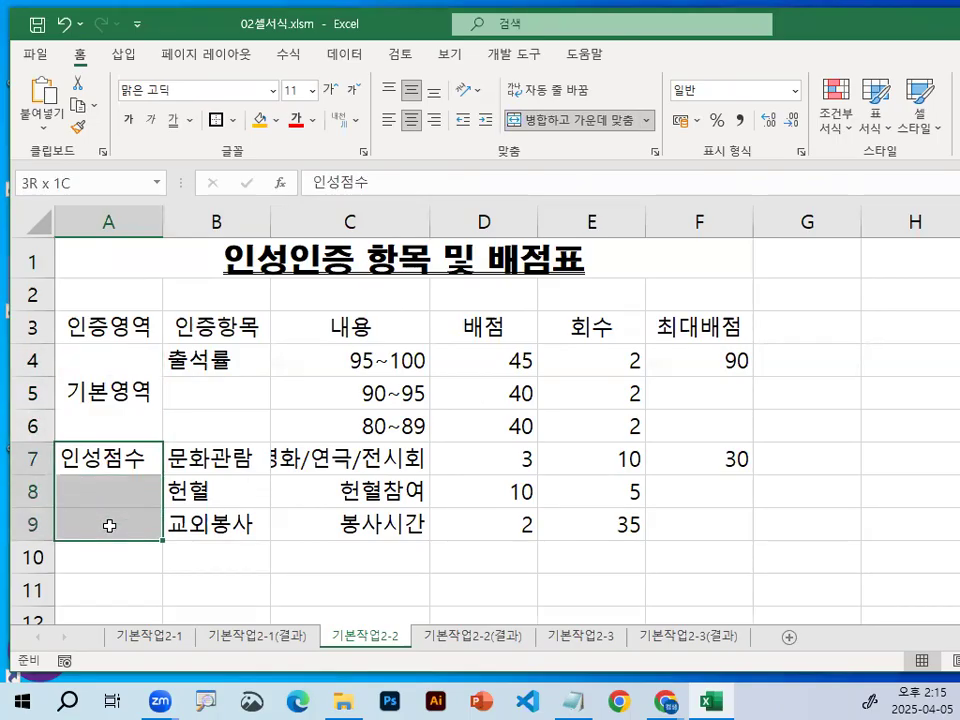
{"action": "left_click", "coordinate": [557, 128]}
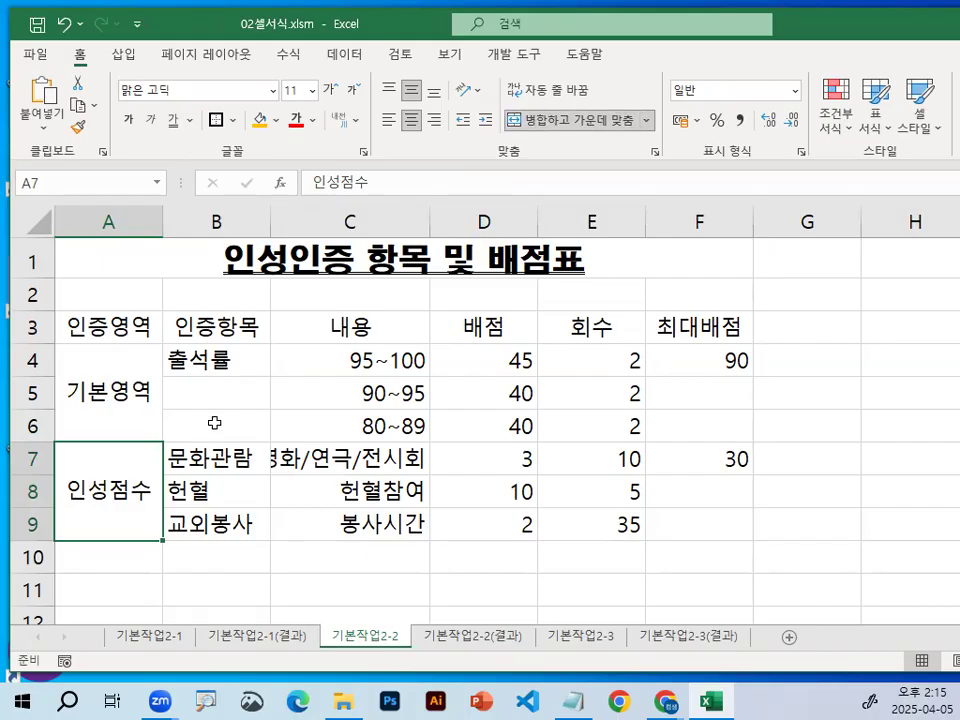
{"action": "left_click_drag", "start_coordinate": [251, 362], "coordinate": [253, 424]}
{"action": "left_click", "coordinate": [576, 121]}
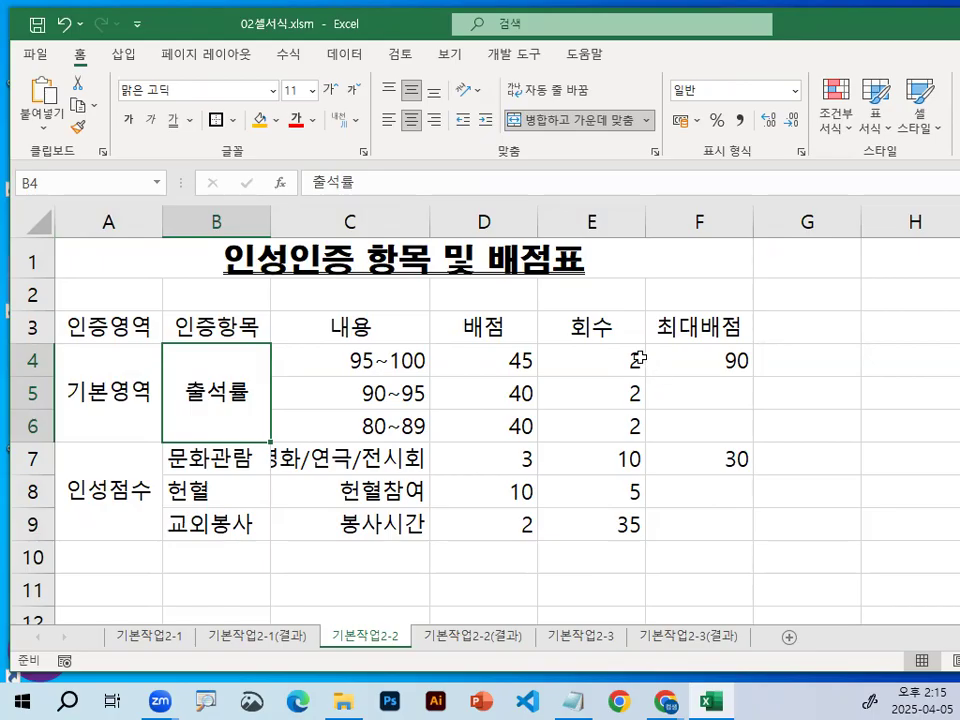
- Merge and center F4:F6 and F7:F9 separately in the 최대배점 column
{"action": "left_click", "coordinate": [695, 336]}
{"action": "left_click_drag", "start_coordinate": [698, 351], "coordinate": [694, 418]}
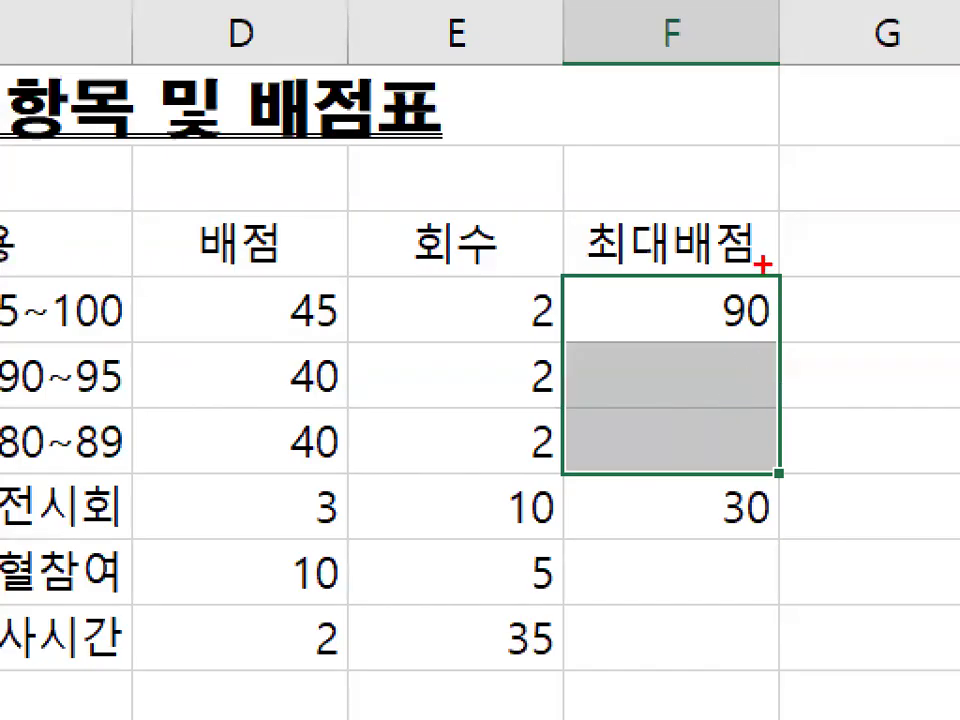
{"action": "left_click_drag", "start_coordinate": [745, 338], "coordinate": [760, 425]}
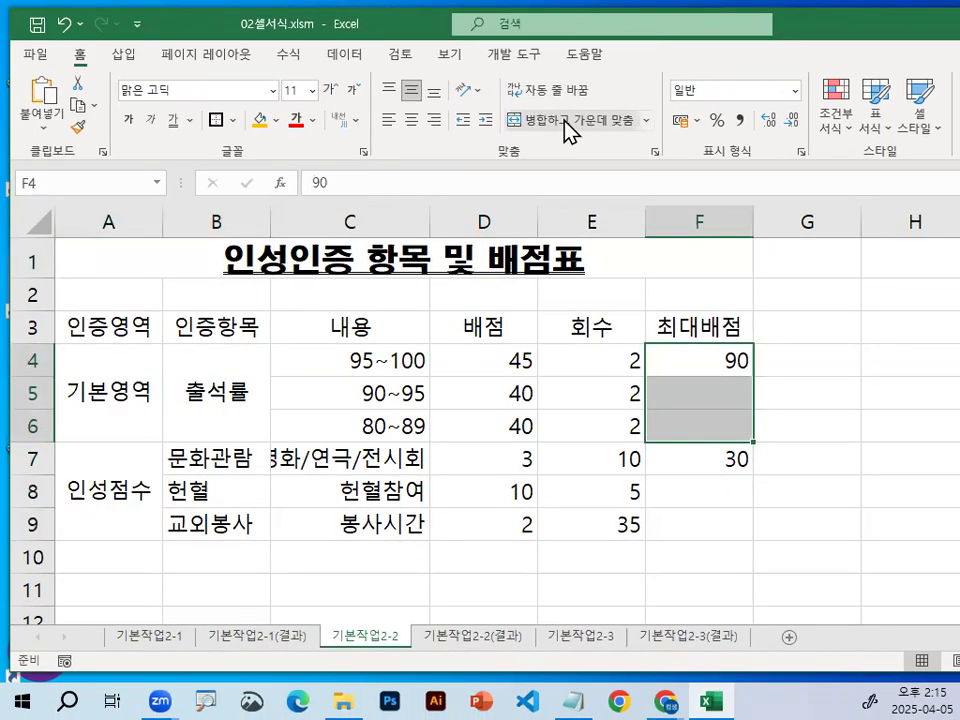
{"action": "left_click", "coordinate": [545, 113]}
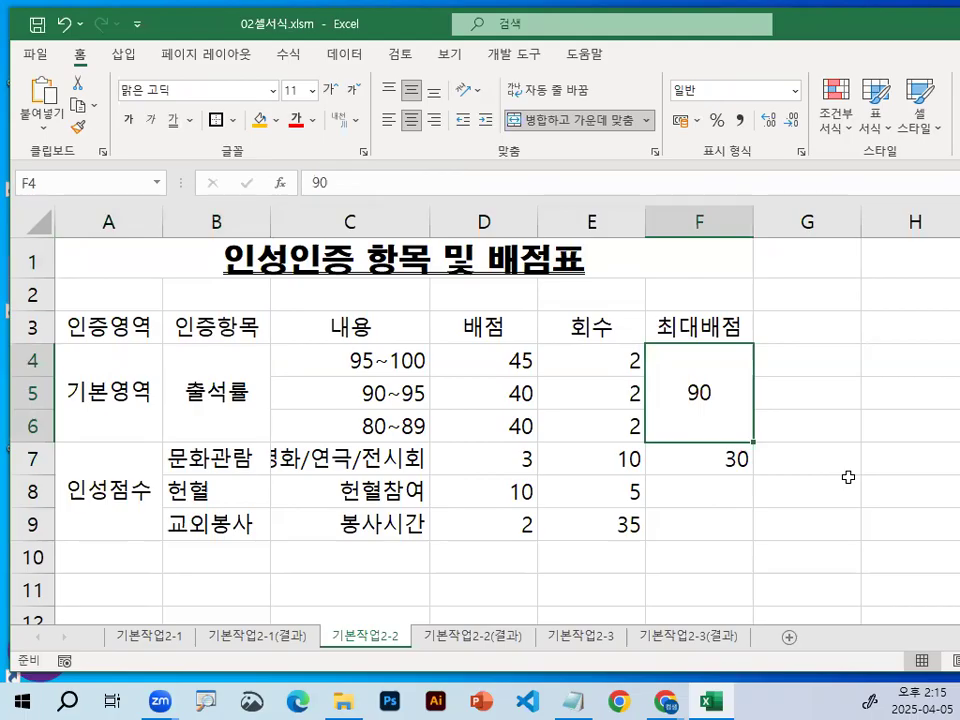
{"action": "left_click_drag", "start_coordinate": [716, 456], "coordinate": [713, 520]}
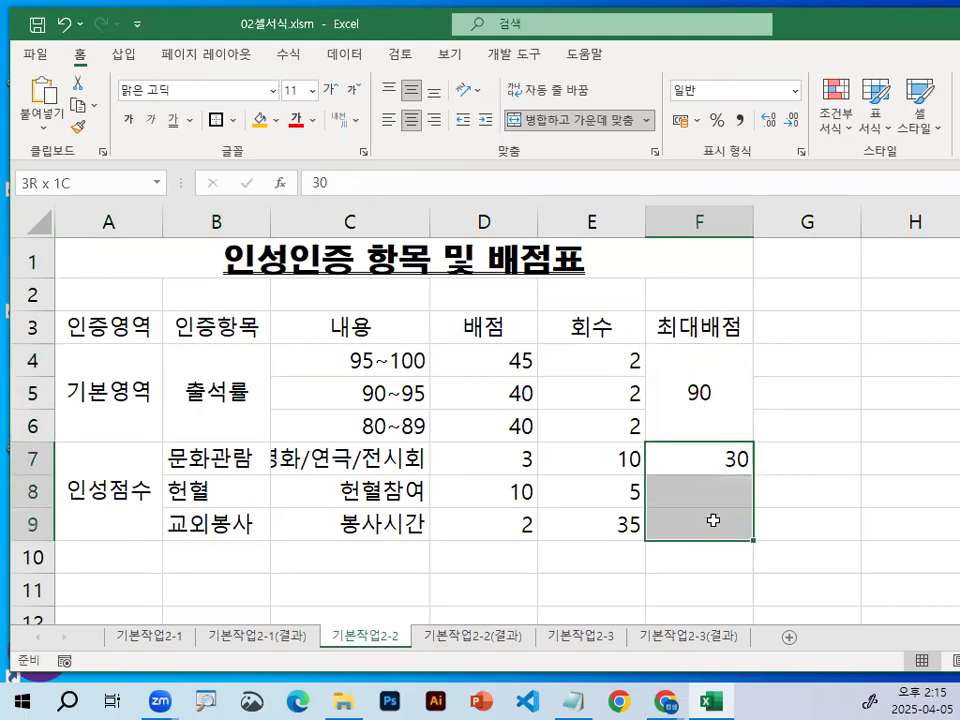
{"action": "left_click", "coordinate": [585, 121]}
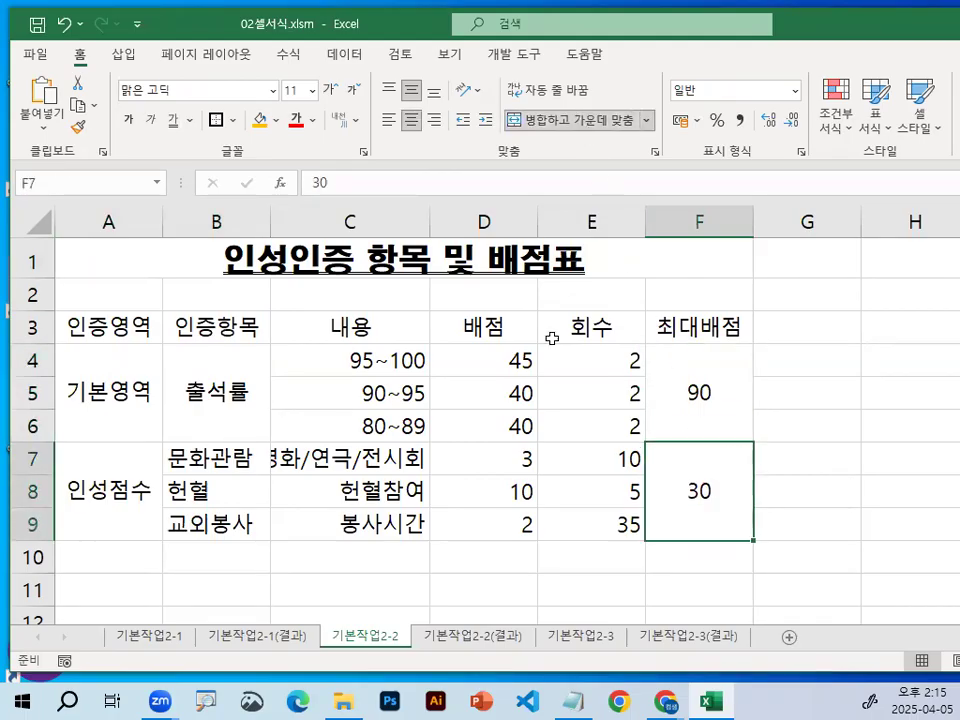
- Review the merged cells in the 인증영역, 인증항목 and 최대배점 columns one by one
{"action": "left_click", "coordinate": [137, 428]}
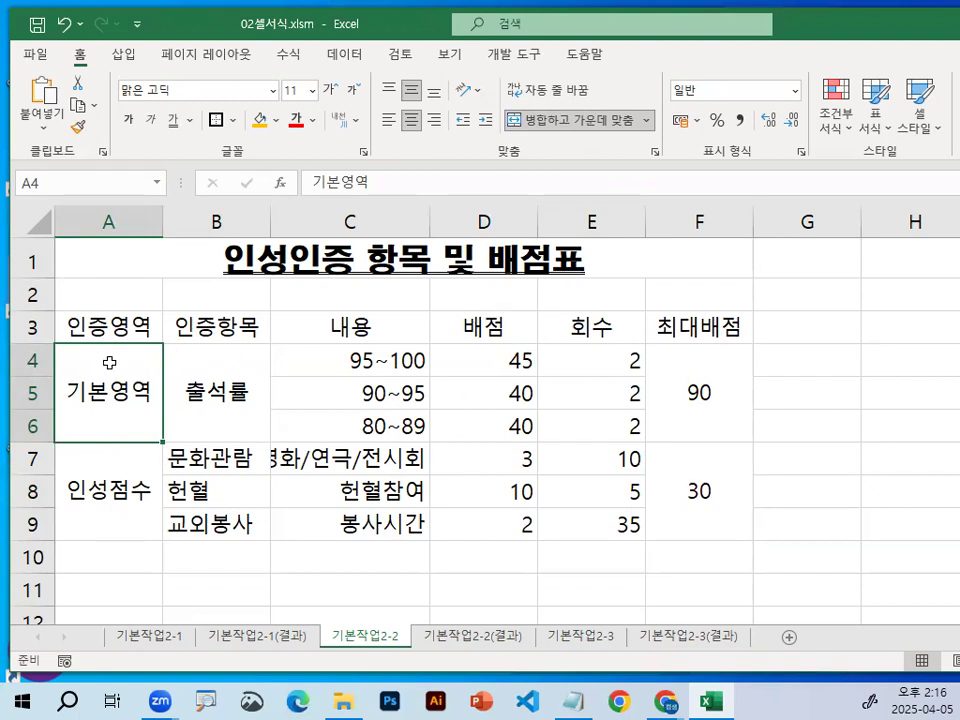
{"action": "key", "text": "Down"}
{"action": "left_click", "coordinate": [216, 390]}
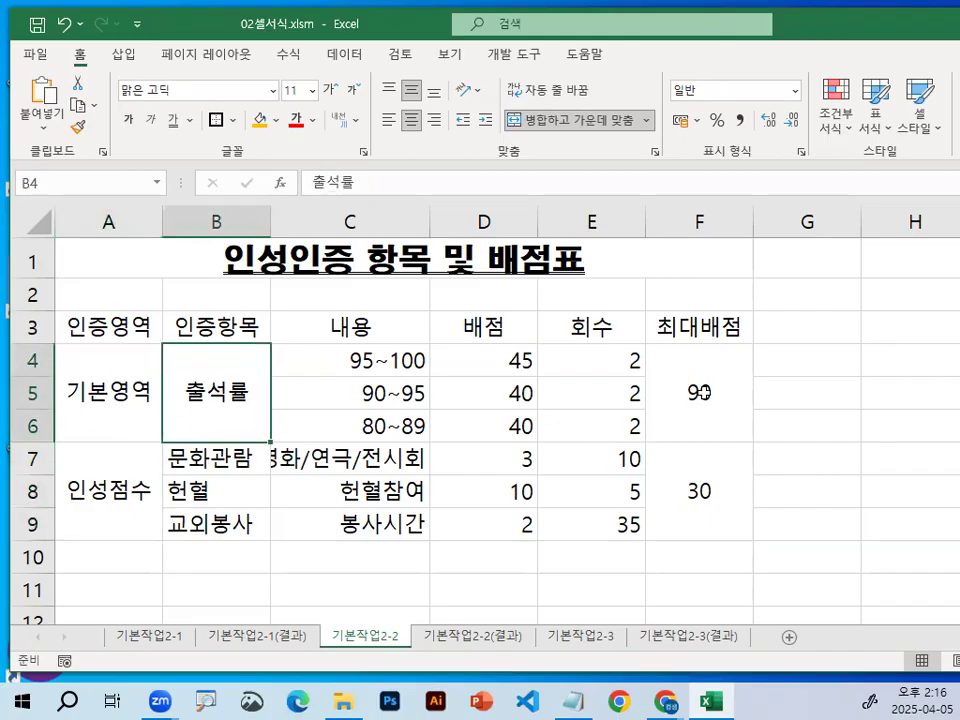
{"action": "left_click", "coordinate": [703, 392]}
{"action": "left_click", "coordinate": [705, 495]}
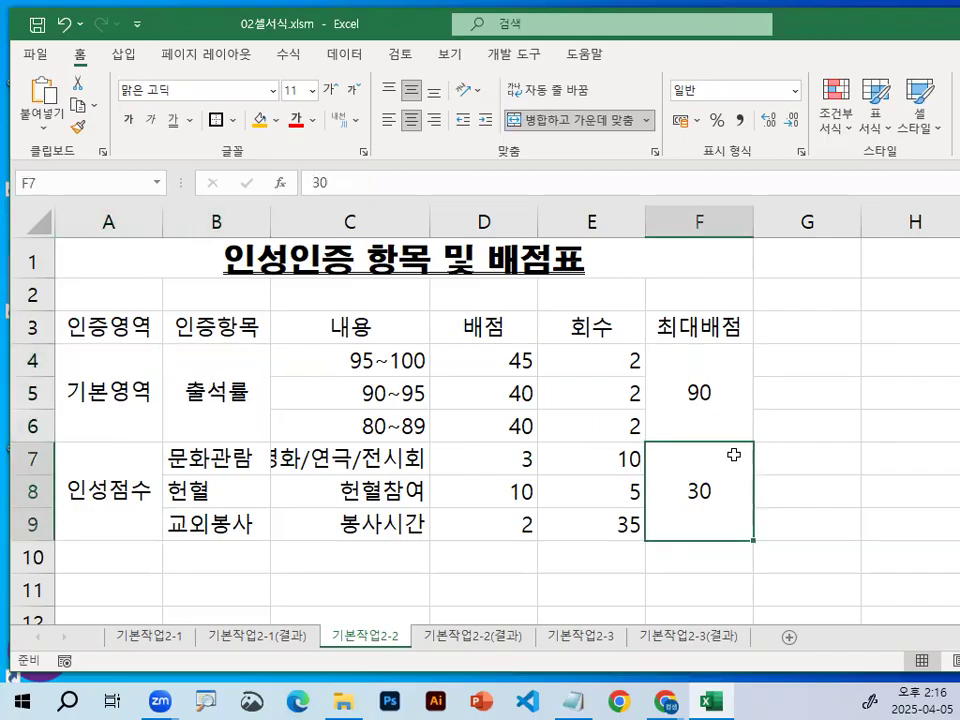
- Select the merged blocks A4:A6, A7:A9, B4:B6, F4:F6 and F7:F9 together as one multiple selection
{"action": "left_click", "coordinate": [112, 380]}
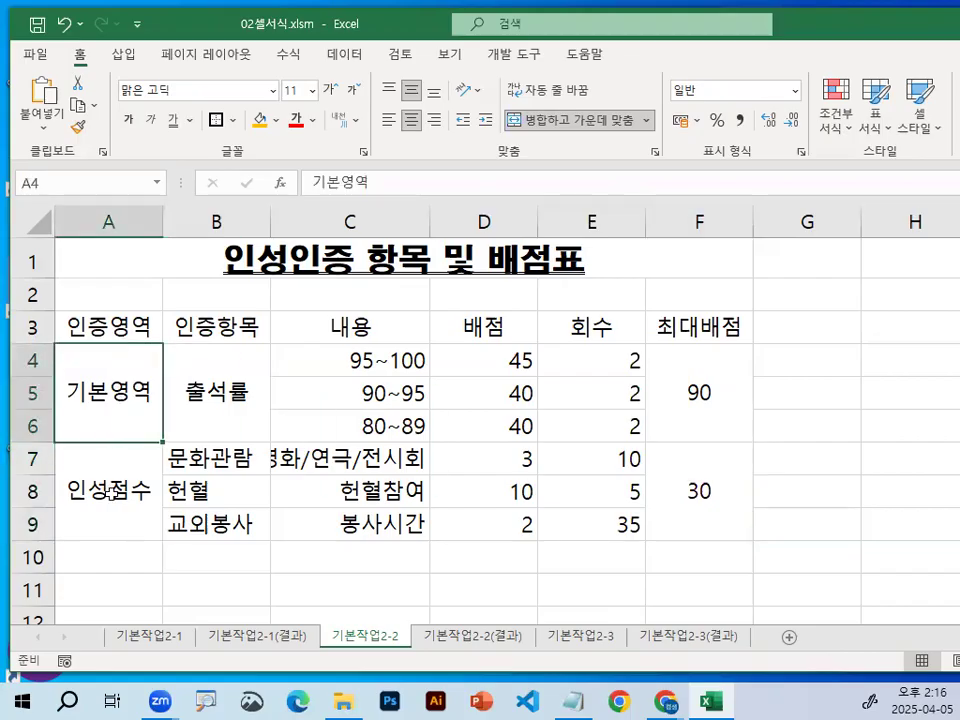
{"action": "left_click", "coordinate": [108, 490], "text": "ctrl"}
{"action": "left_click", "coordinate": [213, 393], "text": "ctrl"}
{"action": "left_click", "coordinate": [700, 392], "text": "ctrl"}
{"action": "left_click", "coordinate": [707, 514], "text": "ctrl"}
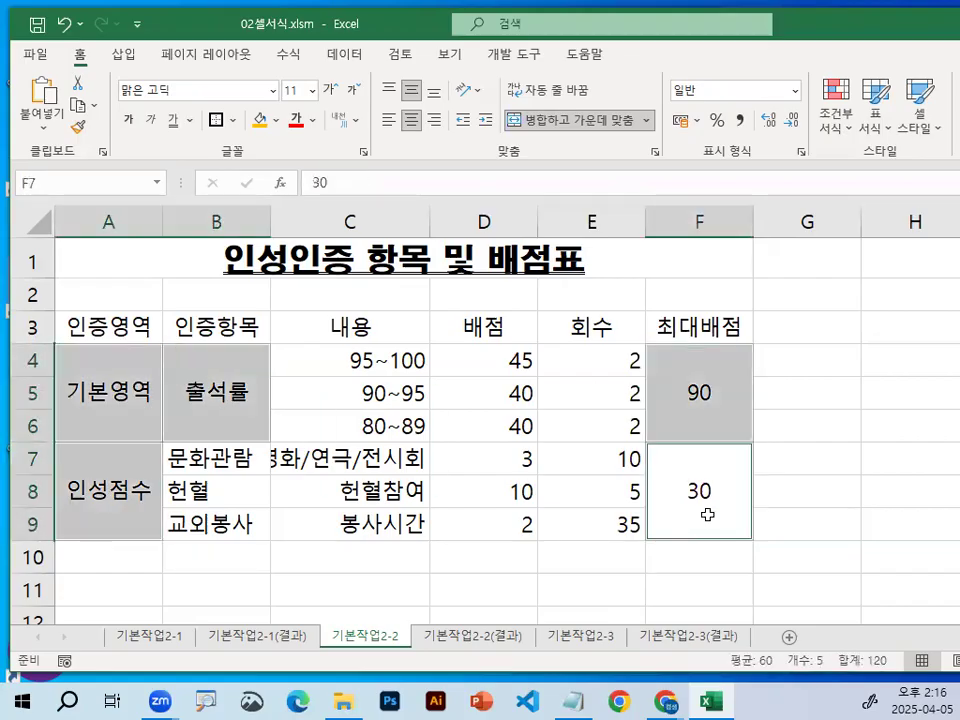
{"action": "left_click", "coordinate": [707, 514]}
- Check each merged block individually again: 기본영역, 인성점수, 출석률 and the two cells under 최대배점
{"action": "left_click", "coordinate": [85, 430]}
{"action": "left_click", "coordinate": [107, 461]}
{"action": "left_click", "coordinate": [216, 395]}
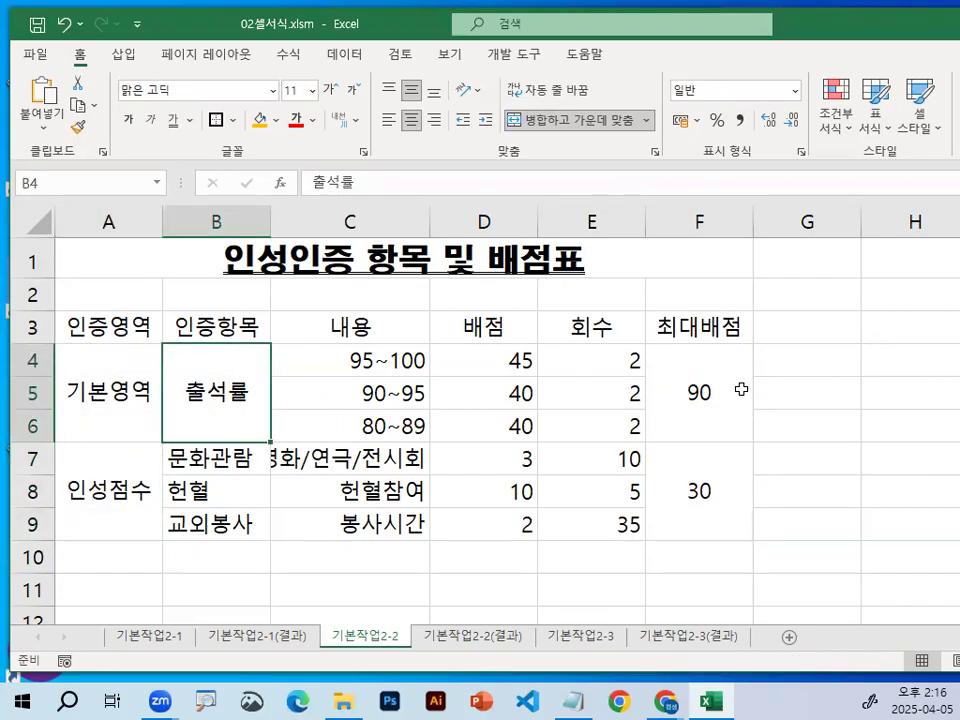
{"action": "left_click", "coordinate": [680, 388]}
{"action": "left_click", "coordinate": [707, 489]}
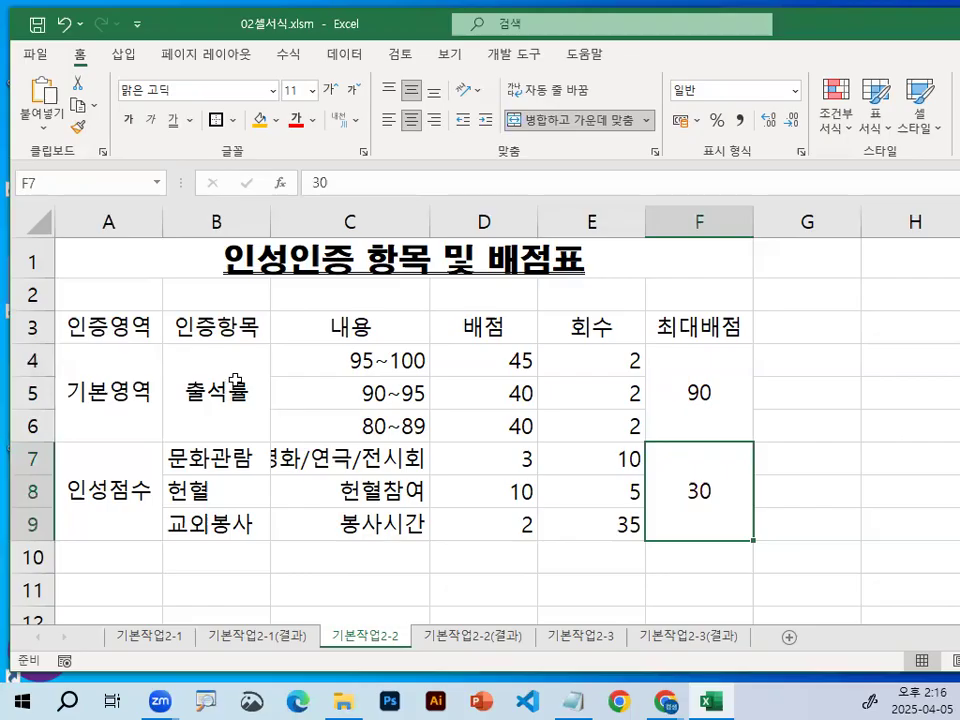
{"action": "left_click", "coordinate": [135, 392]}
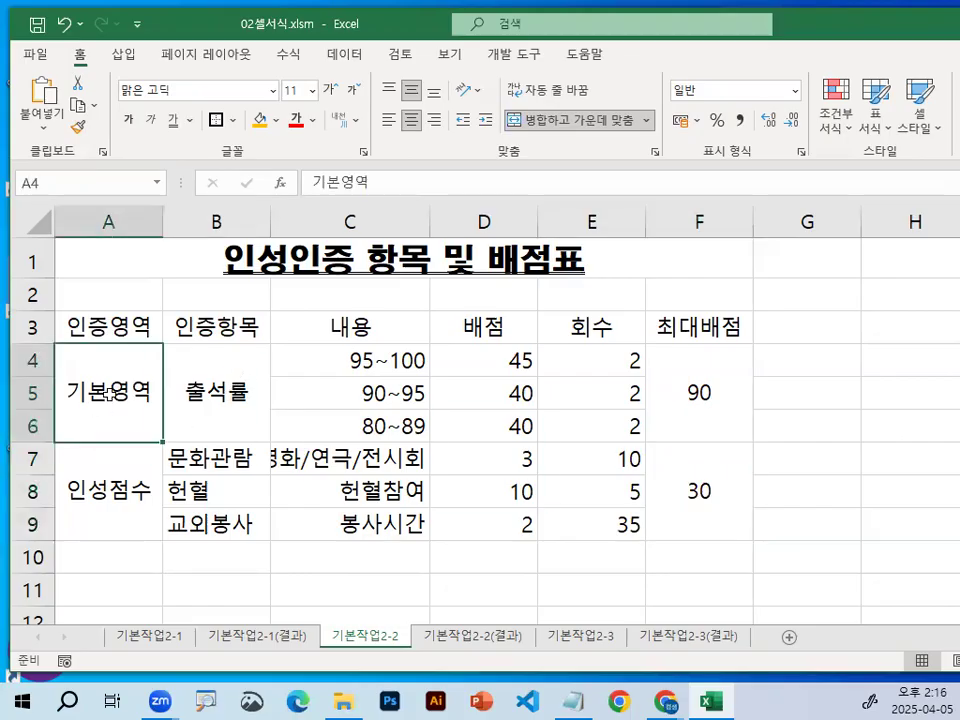
{"action": "left_click", "coordinate": [115, 498]}
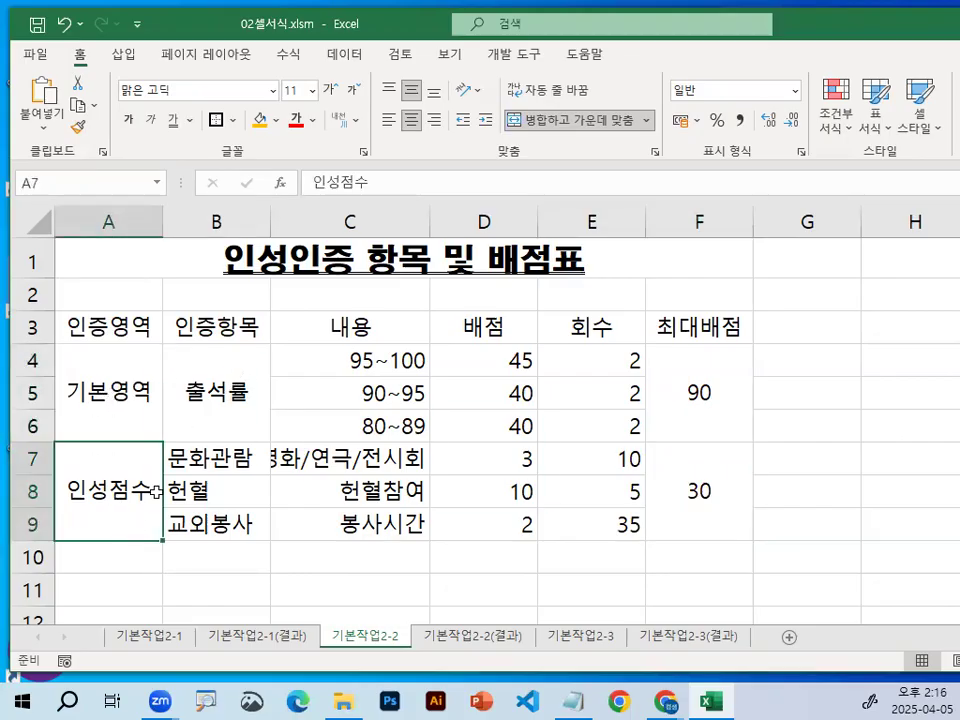
{"action": "left_click", "coordinate": [201, 405]}
{"action": "left_click", "coordinate": [688, 385]}
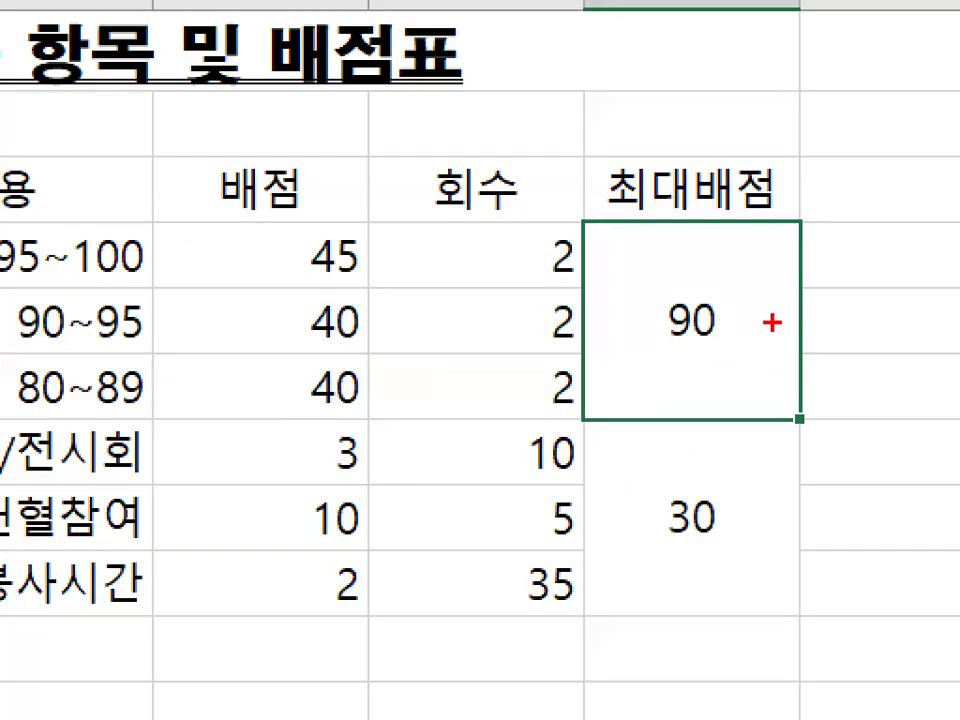
{"action": "left_click_drag", "start_coordinate": [760, 240], "coordinate": [802, 335]}
{"action": "mouse_move", "coordinate": [784, 574]}
{"action": "left_mouse_down"}
{"action": "mouse_move", "coordinate": [718, 621]}
{"action": "mouse_move", "coordinate": [770, 560]}
{"action": "left_mouse_up"}
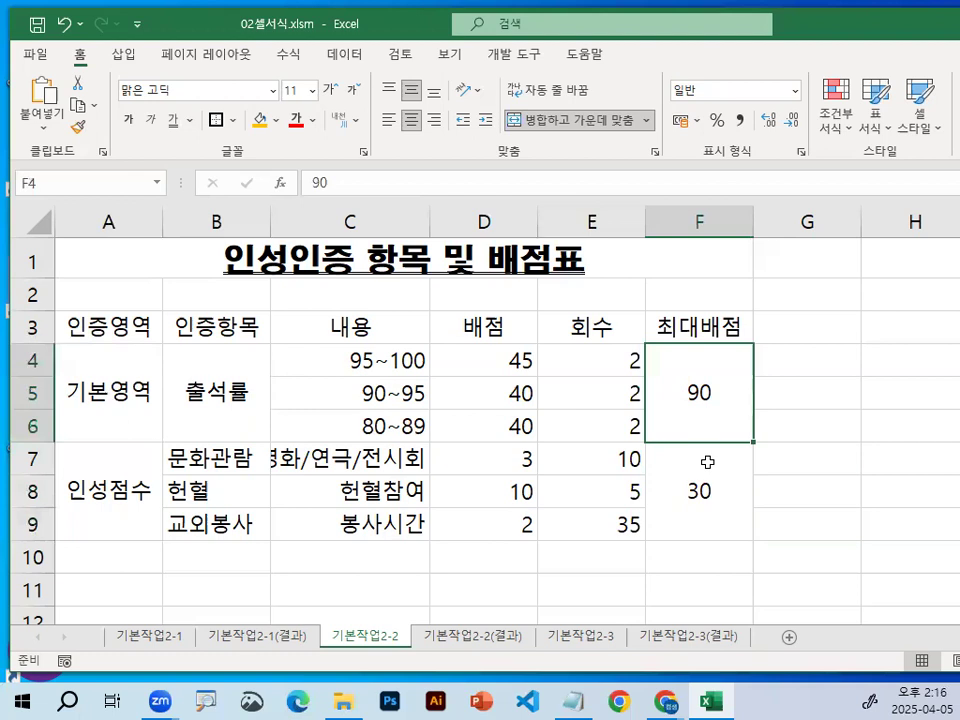
{"action": "left_click", "coordinate": [198, 363]}
{"action": "left_click", "coordinate": [138, 368]}
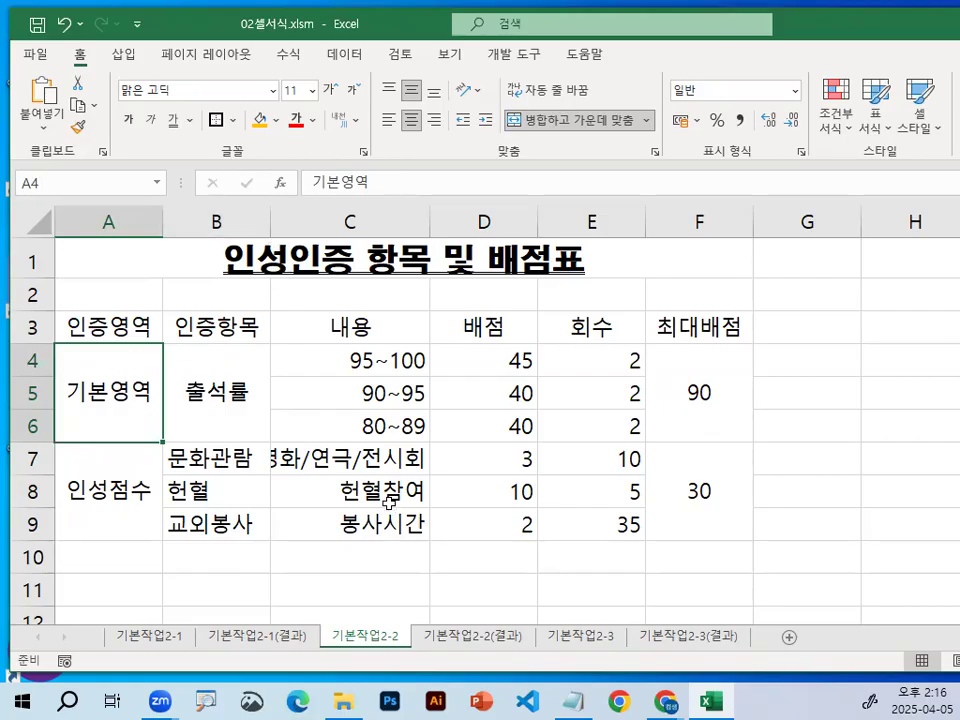
- Select the header cells A3:F3, and reposition and widen the window until the cell style presets show
{"action": "left_click_drag", "start_coordinate": [90, 323], "coordinate": [670, 327]}
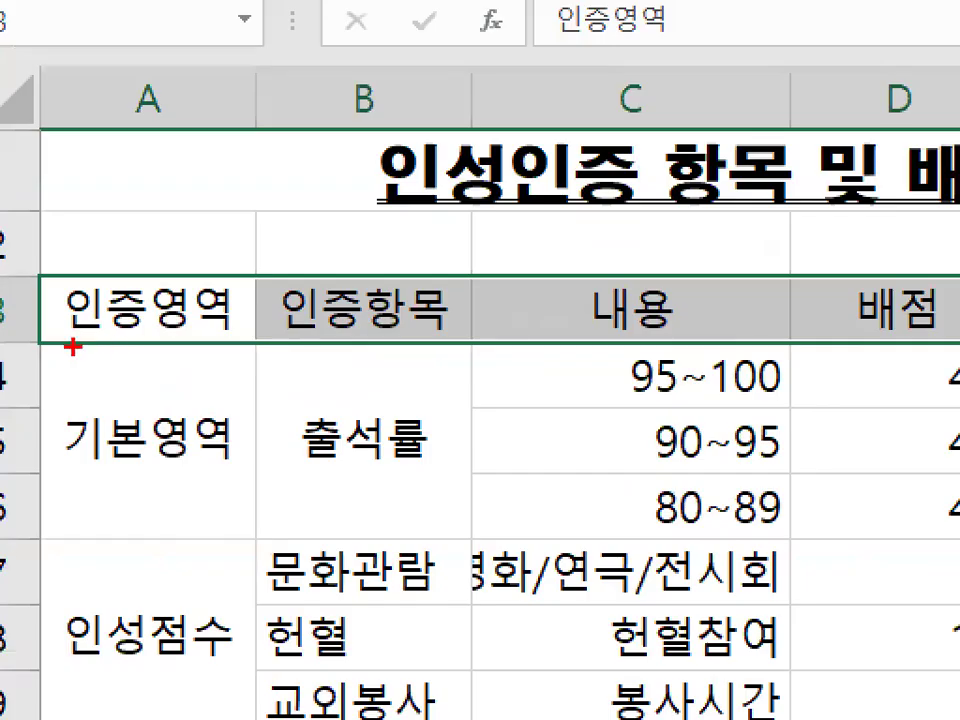
{"action": "left_click_drag", "start_coordinate": [72, 344], "coordinate": [294, 344]}
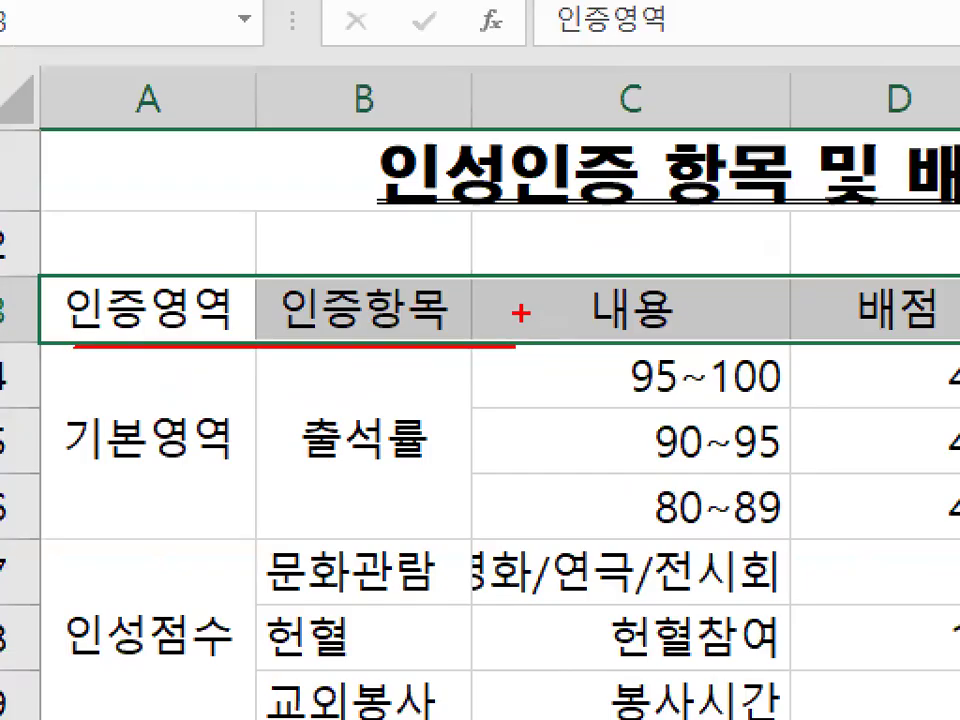
{"action": "mouse_move", "coordinate": [555, 300]}
{"action": "left_mouse_down"}
{"action": "mouse_move", "coordinate": [258, 267]}
{"action": "mouse_move", "coordinate": [338, 305]}
{"action": "left_mouse_up"}
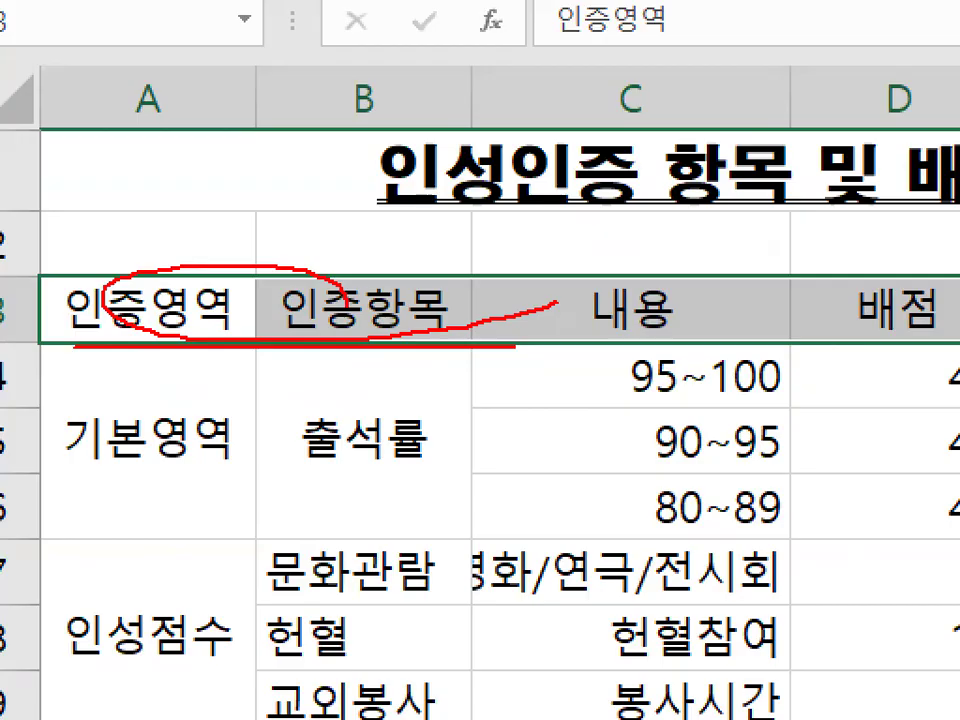
{"action": "key", "text": "Escape"}
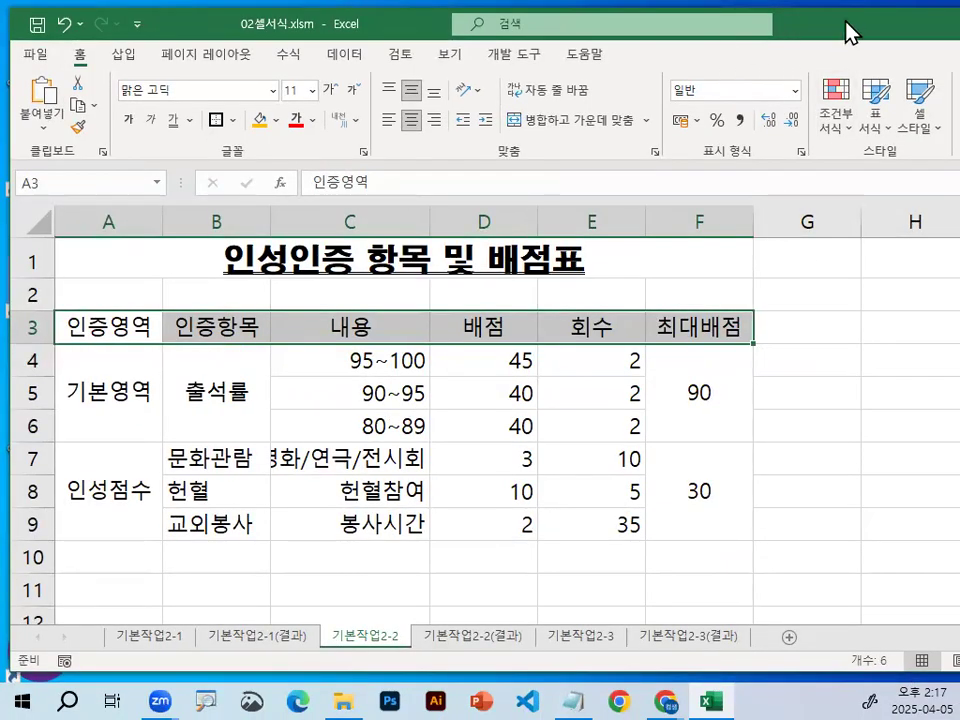
{"action": "left_click_drag", "start_coordinate": [846, 22], "coordinate": [451, 88]}
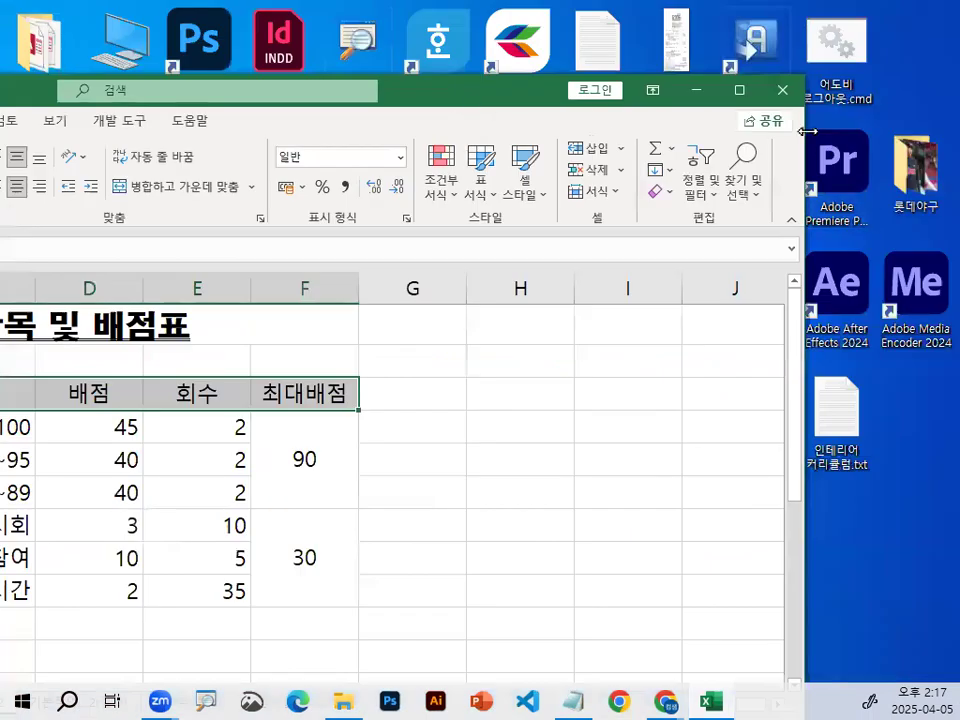
{"action": "left_click_drag", "start_coordinate": [806, 131], "coordinate": [934, 131]}
{"action": "left_click_drag", "start_coordinate": [615, 105], "coordinate": [278, 144]}
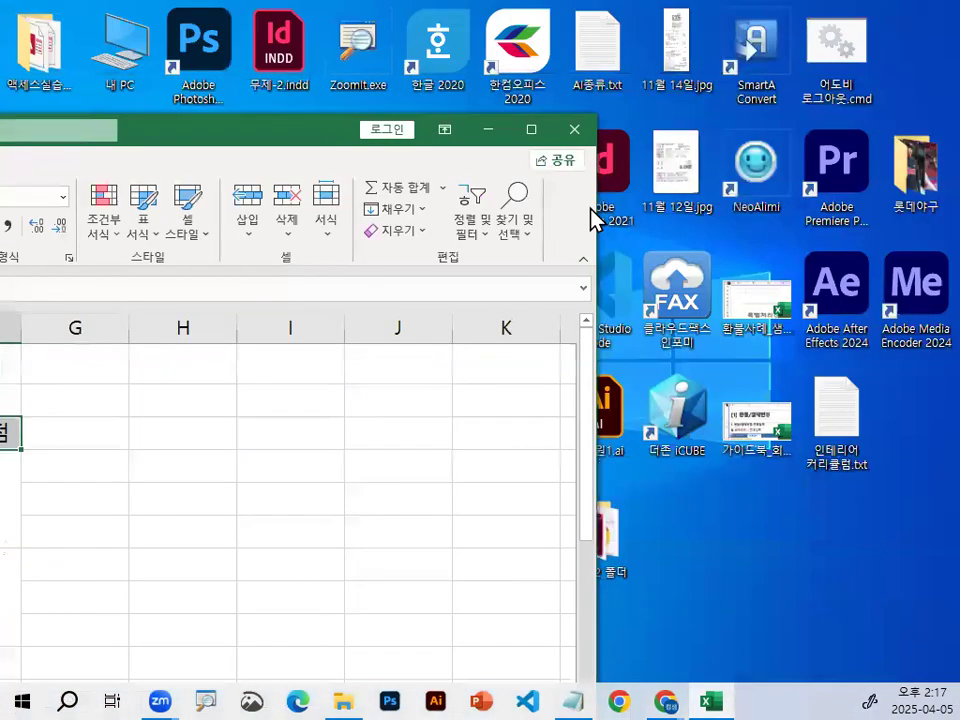
{"action": "left_click_drag", "start_coordinate": [597, 207], "coordinate": [881, 207]}
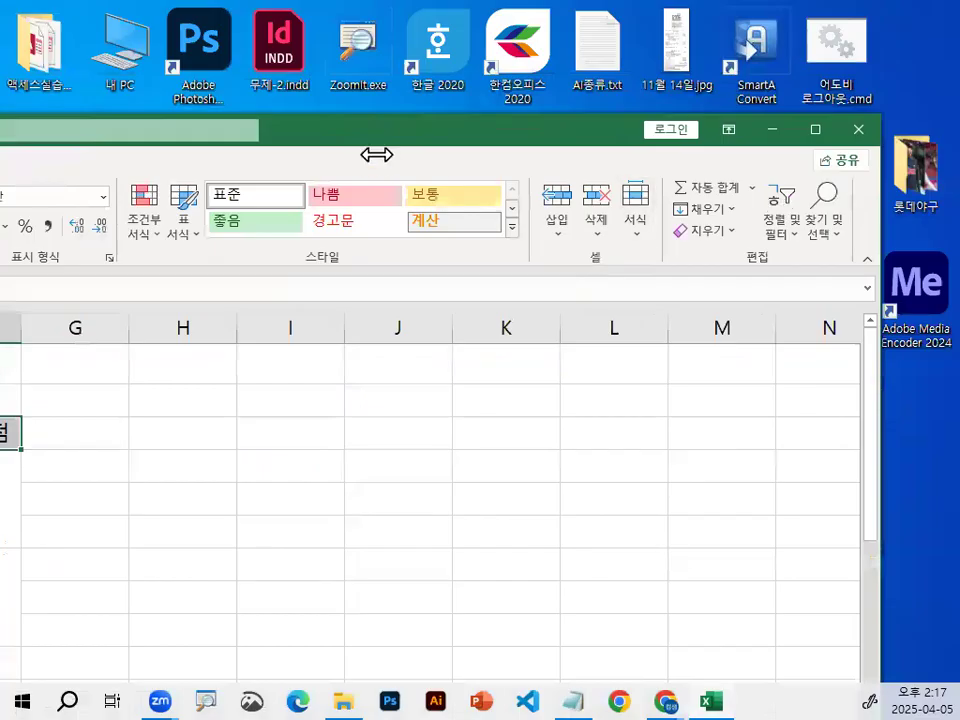
{"action": "left_click_drag", "start_coordinate": [397, 131], "coordinate": [547, 194]}
- Examine the preset cell styles in the 스타일 group and the control that expands the full list
{"action": "key", "text": "ctrl+1"}
{"action": "left_click", "coordinate": [647, 324]}
{"action": "mouse_move", "coordinate": [708, 349]}
{"action": "left_mouse_down"}
{"action": "mouse_move", "coordinate": [743, 338]}
{"action": "mouse_move", "coordinate": [718, 347]}
{"action": "mouse_move", "coordinate": [742, 347]}
{"action": "left_mouse_up"}
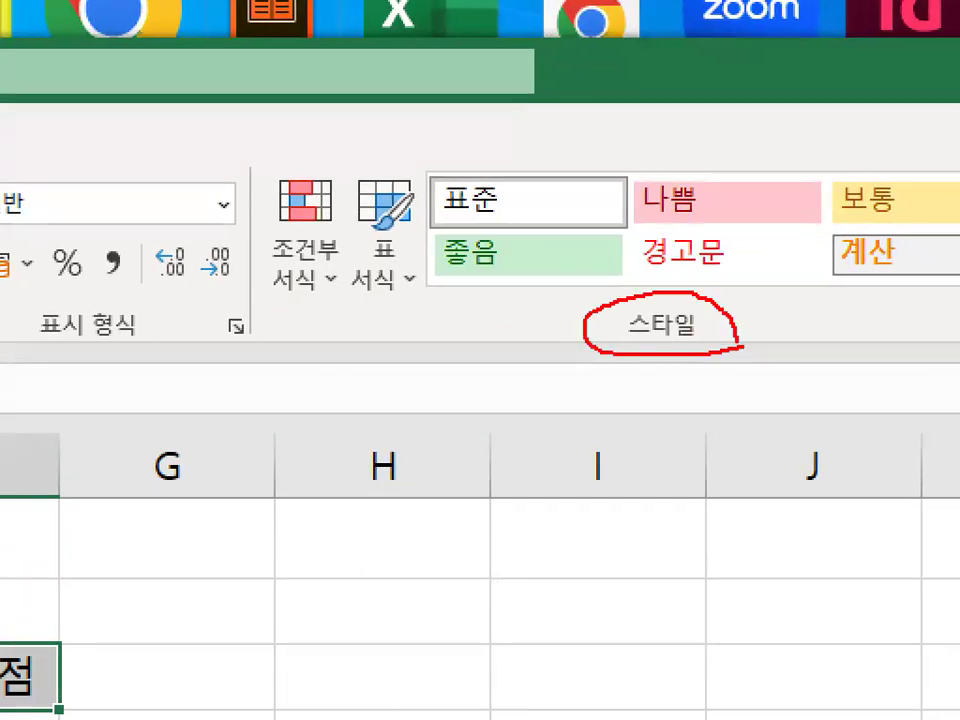
{"action": "mouse_move", "coordinate": [844, 244]}
{"action": "left_mouse_down"}
{"action": "mouse_move", "coordinate": [563, 200]}
{"action": "mouse_move", "coordinate": [778, 218]}
{"action": "left_mouse_up"}
{"action": "mouse_move", "coordinate": [566, 106]}
{"action": "left_mouse_down"}
{"action": "mouse_move", "coordinate": [575, 165]}
{"action": "mouse_move", "coordinate": [637, 112]}
{"action": "left_mouse_up"}
{"action": "key", "text": "Escape"}
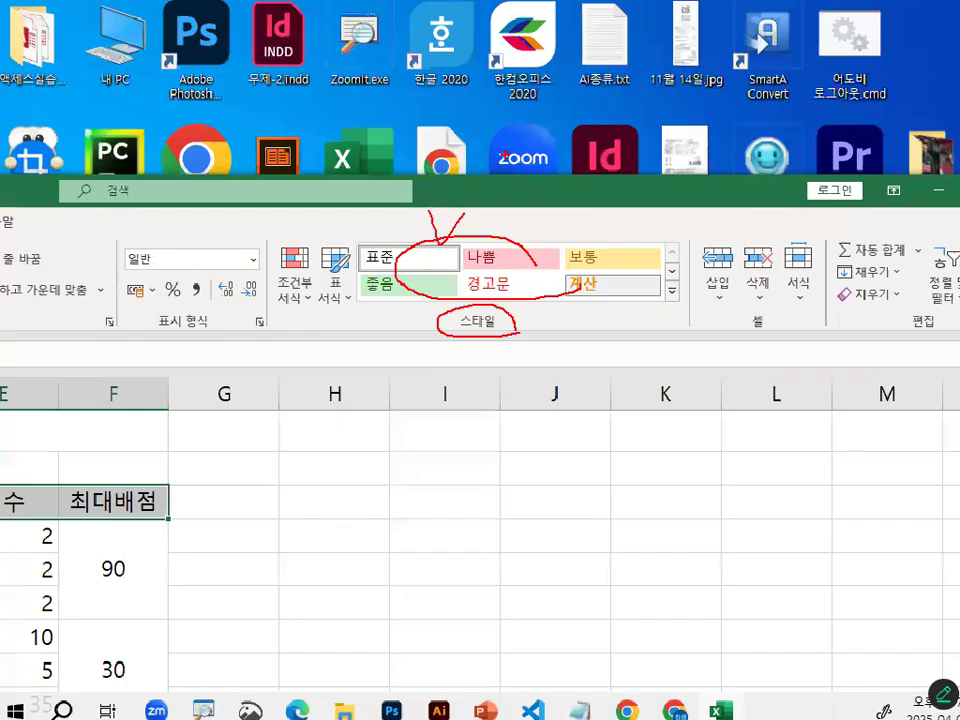
{"action": "key", "text": "ctrl+1"}
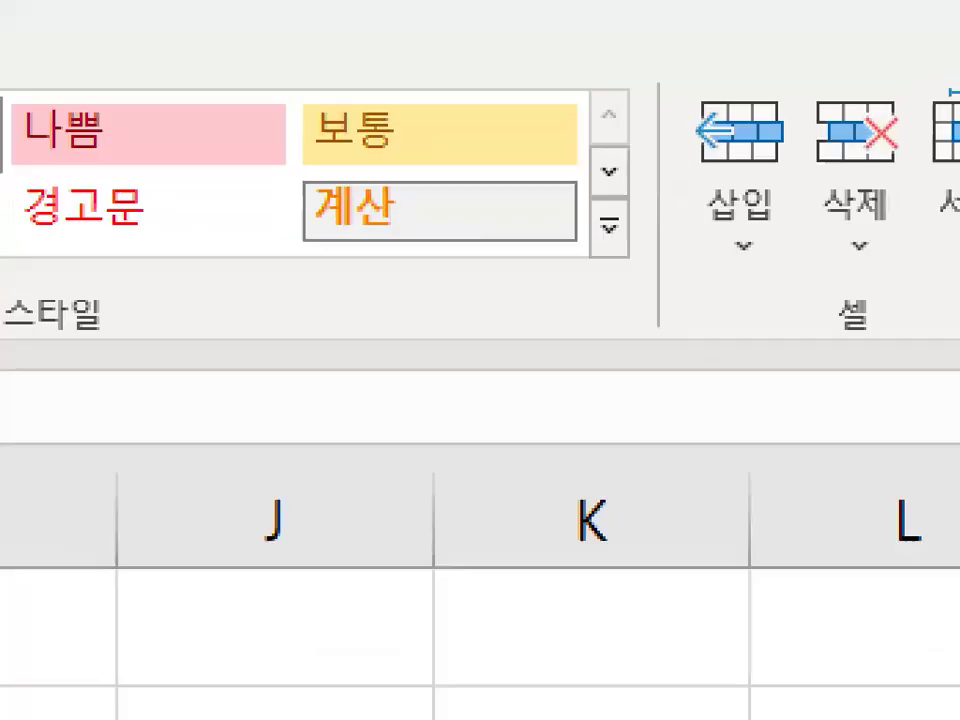
{"action": "mouse_move", "coordinate": [620, 234]}
{"action": "left_mouse_down"}
{"action": "mouse_move", "coordinate": [606, 238]}
{"action": "mouse_move", "coordinate": [540, 202]}
{"action": "mouse_move", "coordinate": [602, 188]}
{"action": "left_mouse_up"}
{"action": "left_click_drag", "start_coordinate": [479, 289], "coordinate": [549, 288]}
{"action": "mouse_move", "coordinate": [486, 320]}
{"action": "left_mouse_down"}
{"action": "mouse_move", "coordinate": [550, 368]}
{"action": "mouse_move", "coordinate": [488, 334]}
{"action": "left_mouse_up"}
{"action": "mouse_move", "coordinate": [594, 344]}
{"action": "left_mouse_down"}
{"action": "mouse_move", "coordinate": [497, 259]}
{"action": "mouse_move", "coordinate": [676, 374]}
{"action": "left_mouse_up"}
{"action": "key", "text": "Escape"}
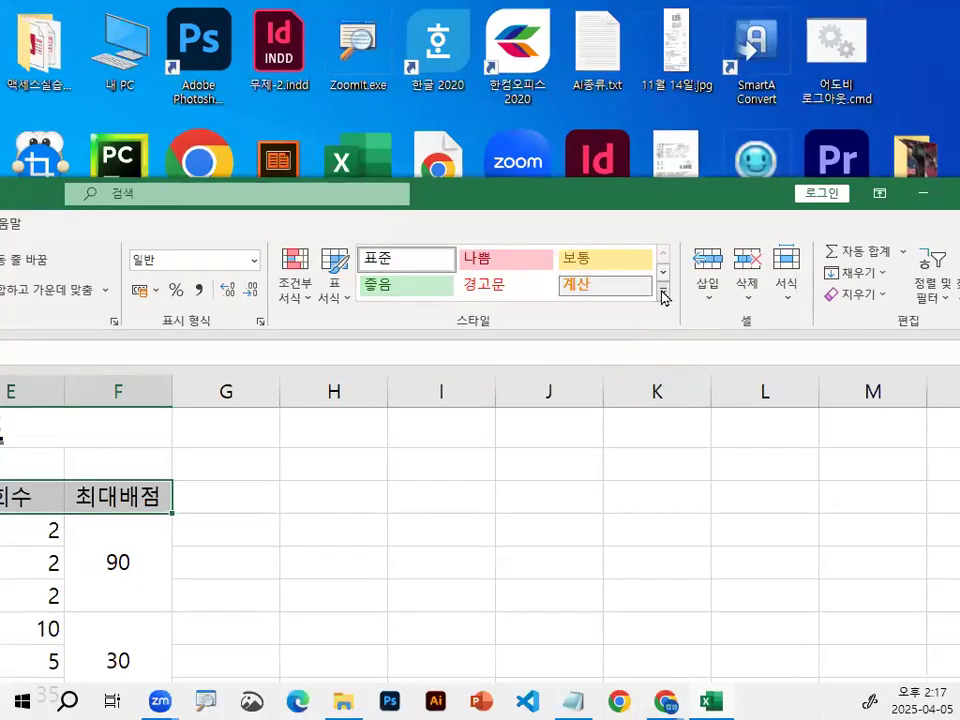
- Examine the full list of cell styles, focusing on the accent colours under 테마 셀 스타일
{"action": "left_click", "coordinate": [663, 293]}
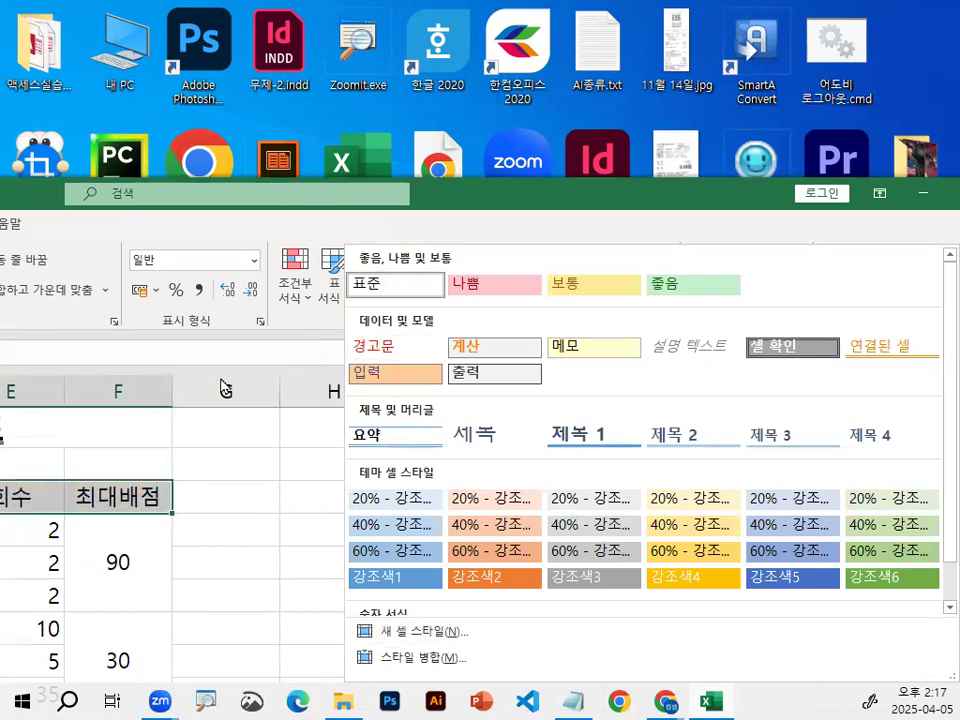
{"action": "key", "text": "ctrl+1"}
{"action": "left_click", "coordinate": [532, 604]}
{"action": "mouse_move", "coordinate": [908, 581]}
{"action": "left_mouse_down"}
{"action": "mouse_move", "coordinate": [369, 590]}
{"action": "mouse_move", "coordinate": [893, 567]}
{"action": "left_mouse_up"}
{"action": "key", "text": "Escape"}
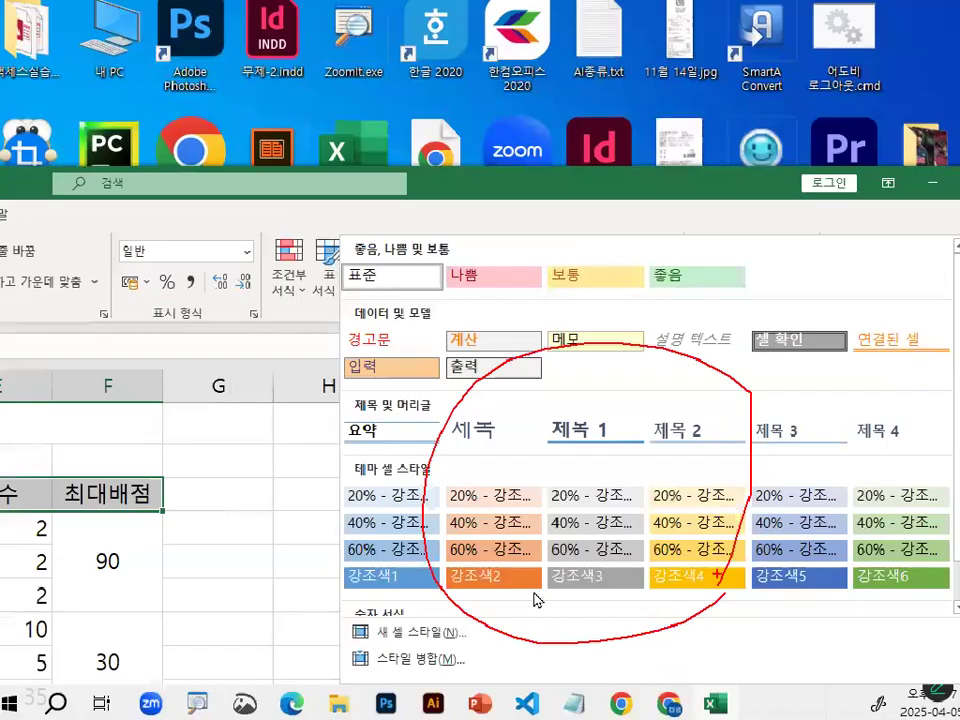
{"action": "key", "text": "Escape"}
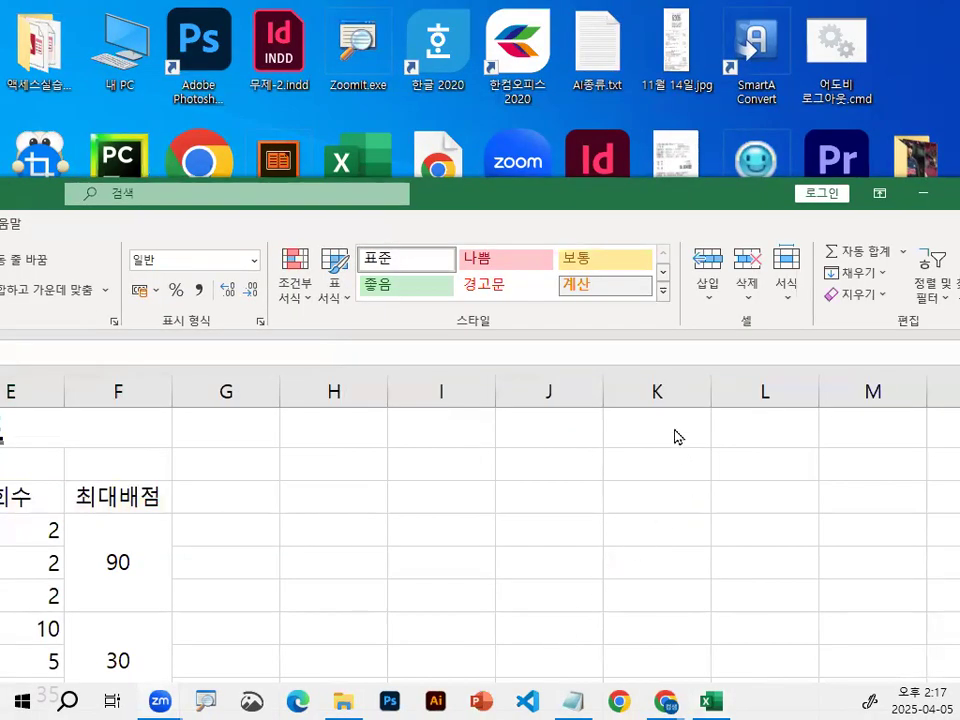
{"action": "left_click", "coordinate": [665, 297]}
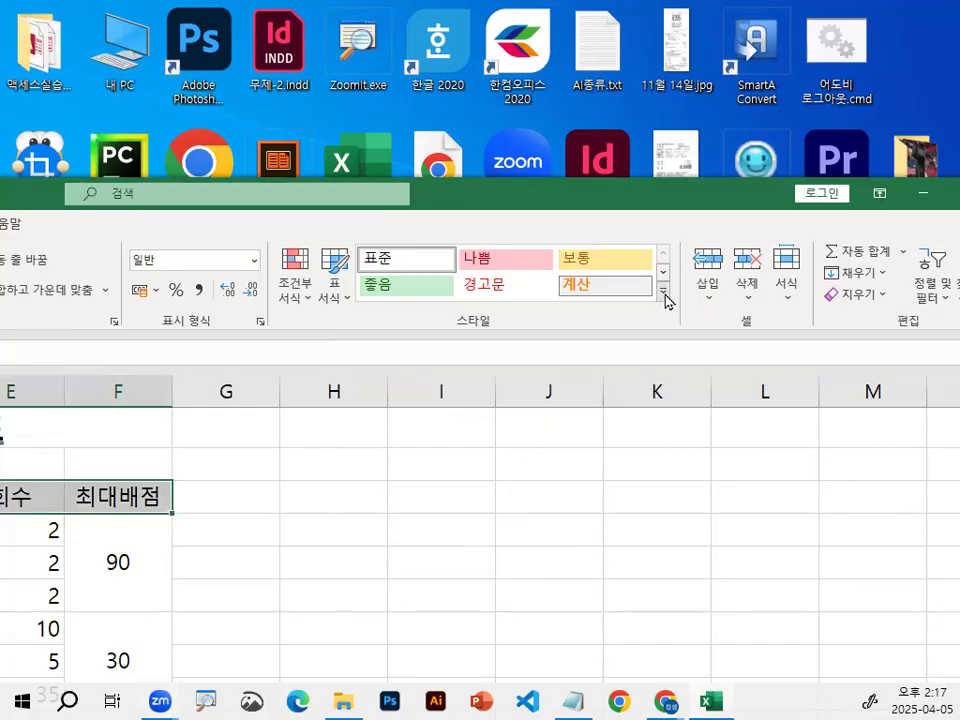
{"action": "left_click", "coordinate": [665, 297]}
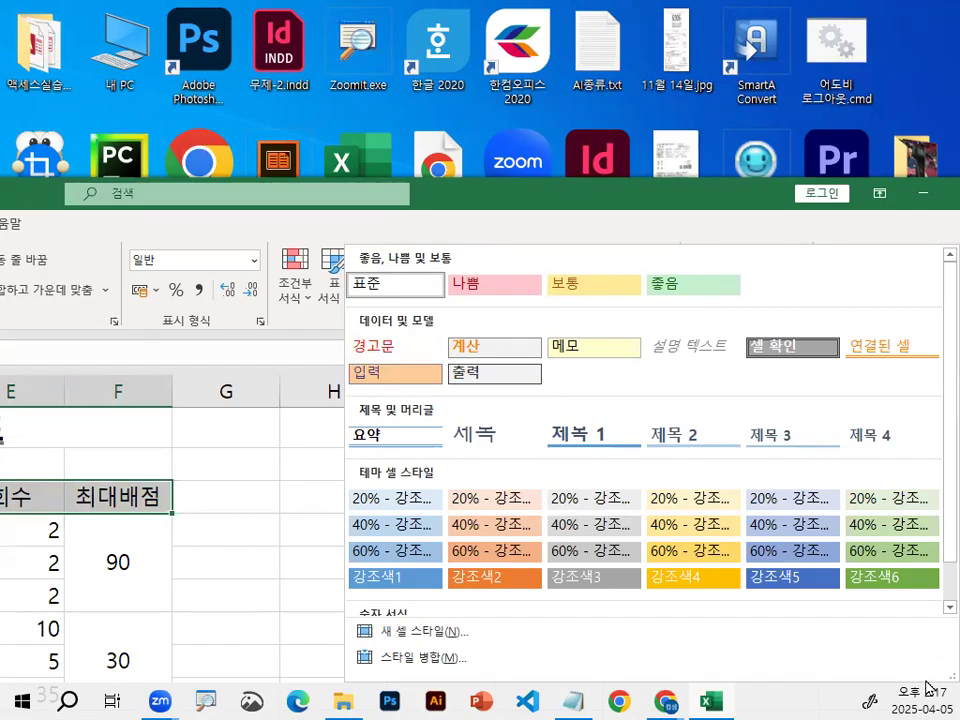
{"action": "key", "text": "Escape"}
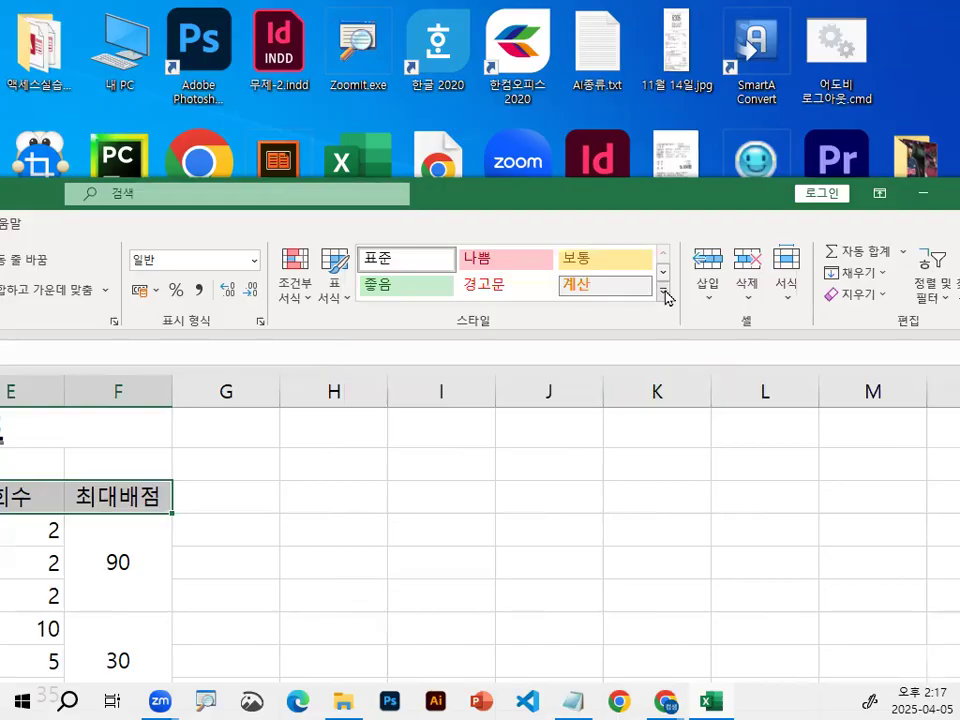
{"action": "left_click", "coordinate": [666, 296]}
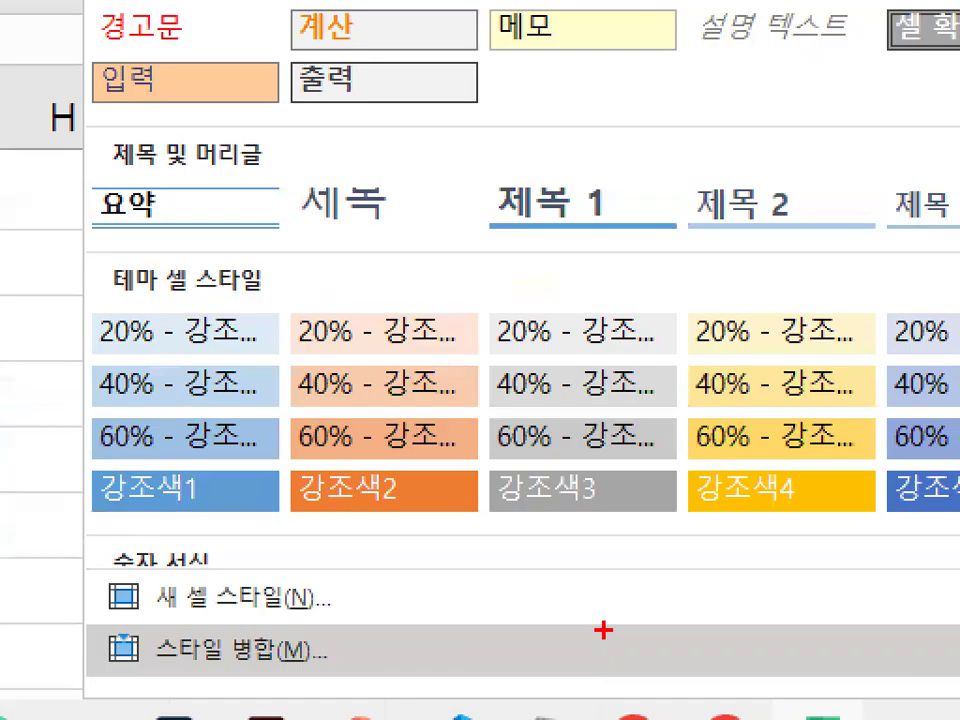
{"action": "mouse_move", "coordinate": [114, 514]}
{"action": "left_mouse_down"}
{"action": "mouse_move", "coordinate": [453, 530]}
{"action": "mouse_move", "coordinate": [958, 534]}
{"action": "mouse_move", "coordinate": [958, 514]}
{"action": "left_mouse_up"}
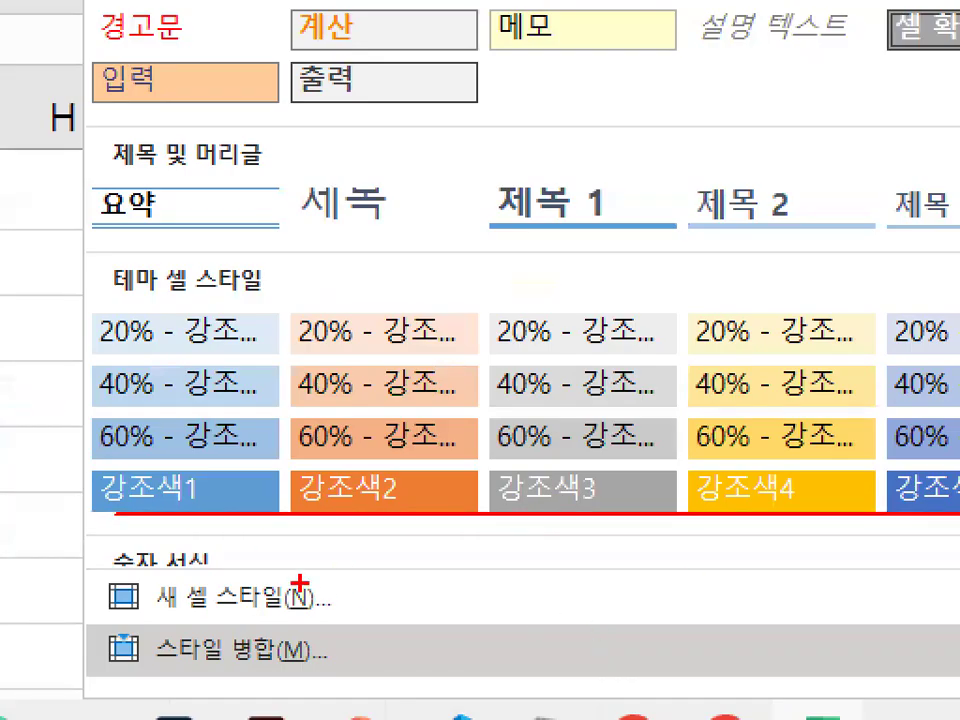
{"action": "mouse_move", "coordinate": [820, 502]}
{"action": "left_mouse_down"}
{"action": "mouse_move", "coordinate": [735, 510]}
{"action": "mouse_move", "coordinate": [812, 468]}
{"action": "mouse_move", "coordinate": [890, 238]}
{"action": "left_mouse_up"}
{"action": "key", "text": "Escape"}
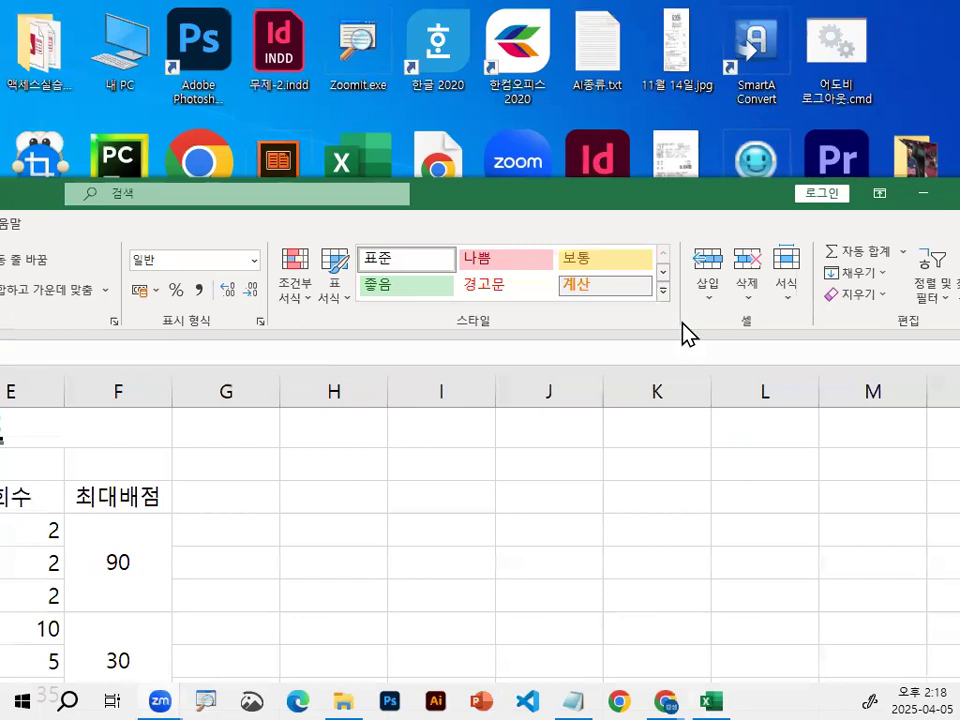
- Apply the theme cell style 강조색4 to the header cells A3:F3
{"action": "left_click", "coordinate": [663, 300]}
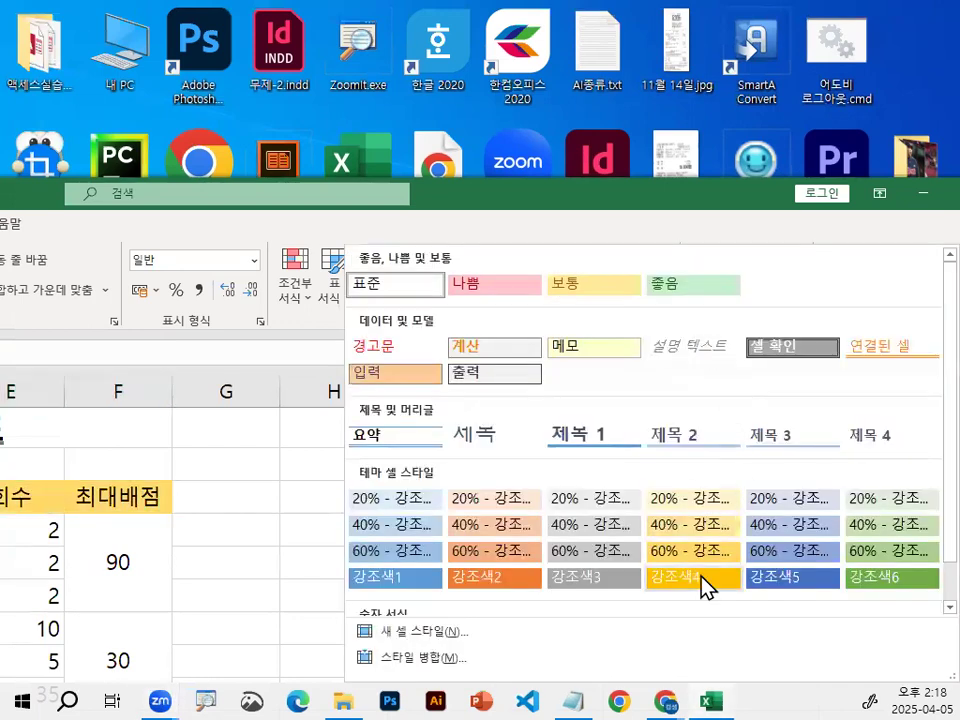
{"action": "key", "text": "ctrl+1"}
{"action": "left_click_drag", "start_coordinate": [746, 577], "coordinate": [663, 562]}
{"action": "left_click_drag", "start_coordinate": [609, 541], "coordinate": [726, 586]}
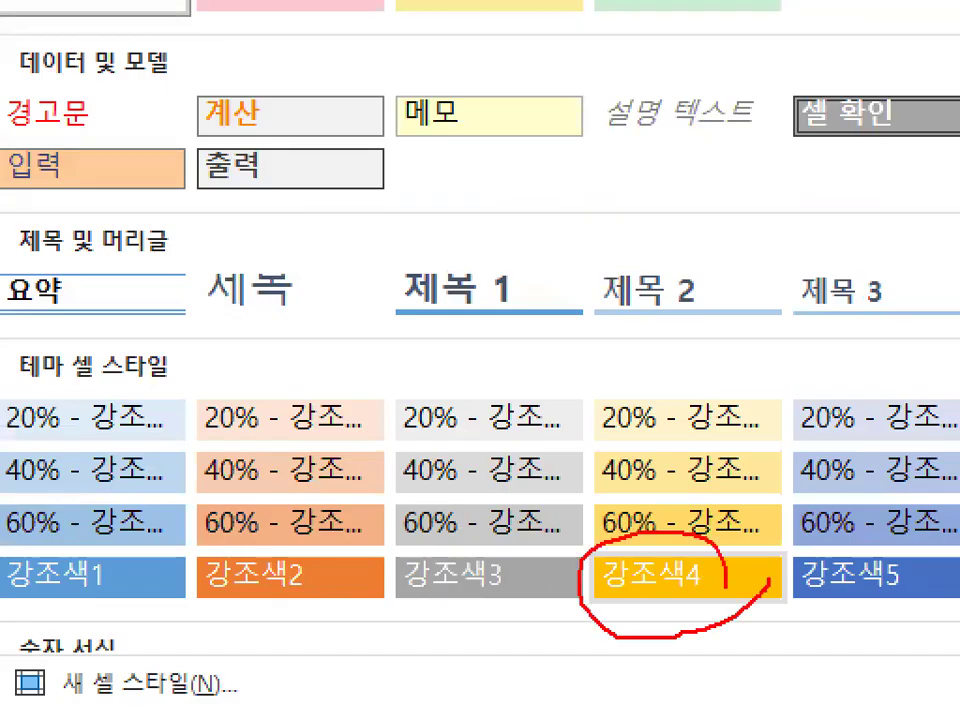
{"action": "key", "text": "Escape"}
{"action": "key", "text": "Escape"}
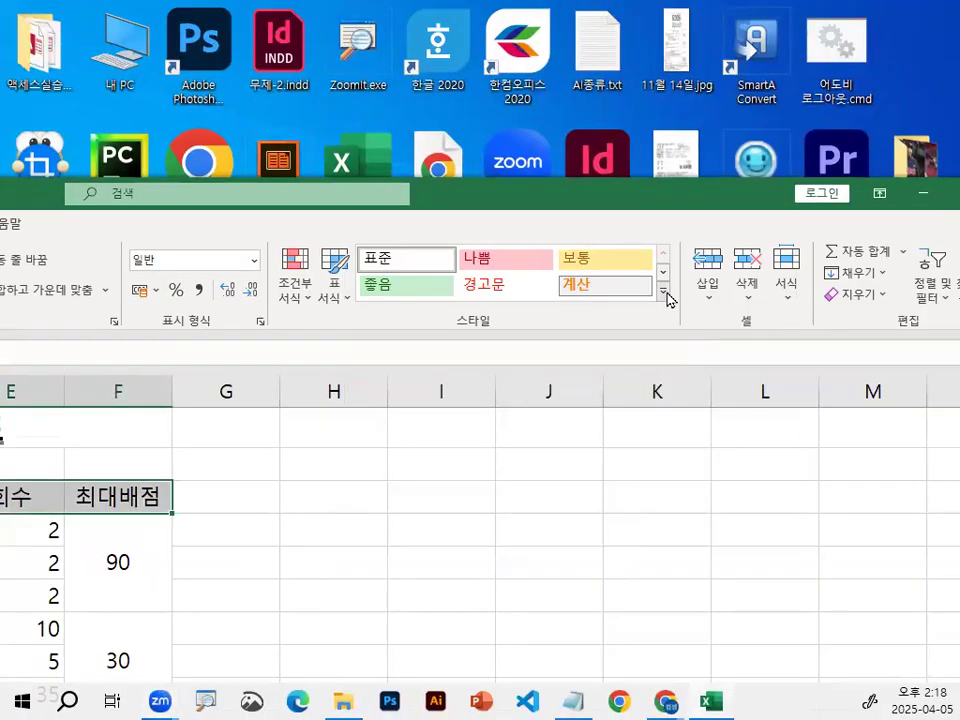
{"action": "left_click", "coordinate": [663, 290]}
{"action": "key", "text": "Escape"}
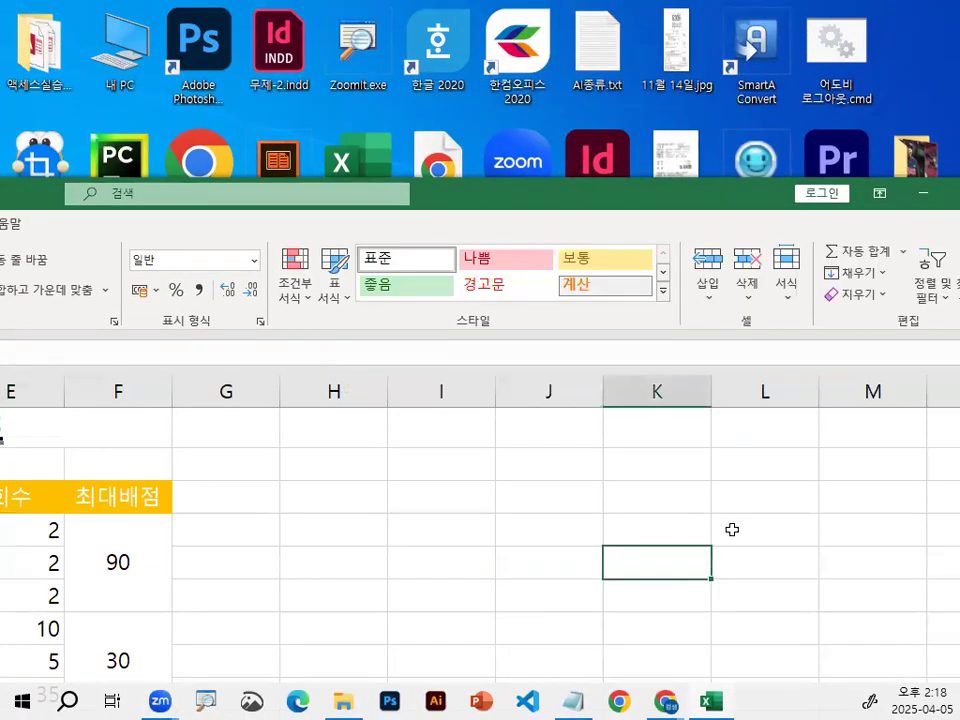
- Maximize the workbook window and check the styled header row 3
{"action": "double_click", "coordinate": [677, 197]}
{"action": "key", "text": "ctrl+1"}
{"action": "left_click_drag", "start_coordinate": [45, 337], "coordinate": [465, 337]}
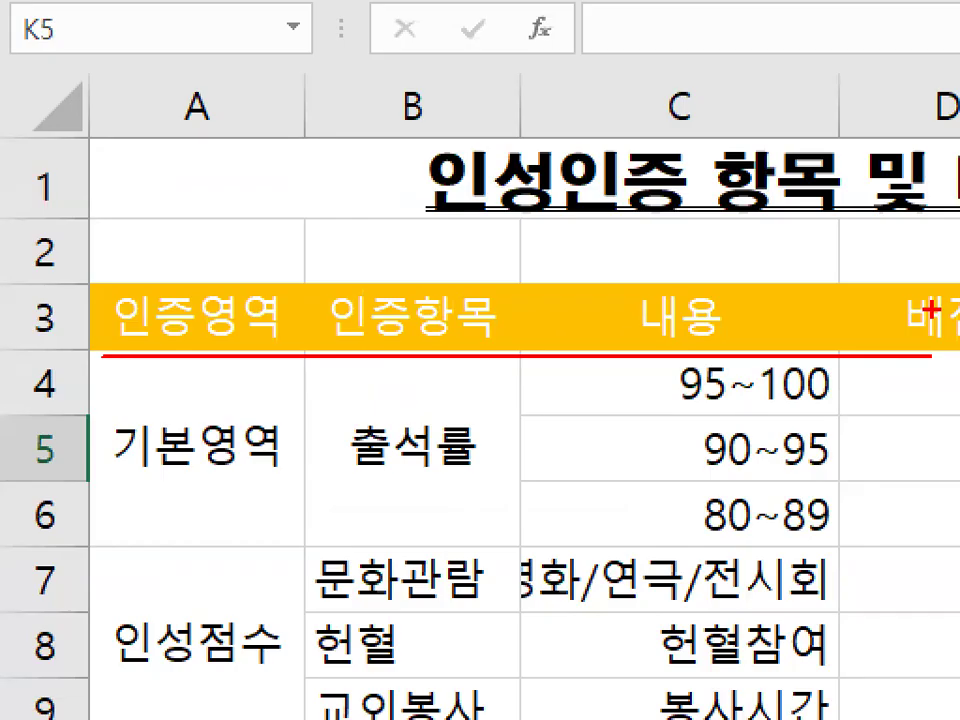
{"action": "key", "text": "Escape"}
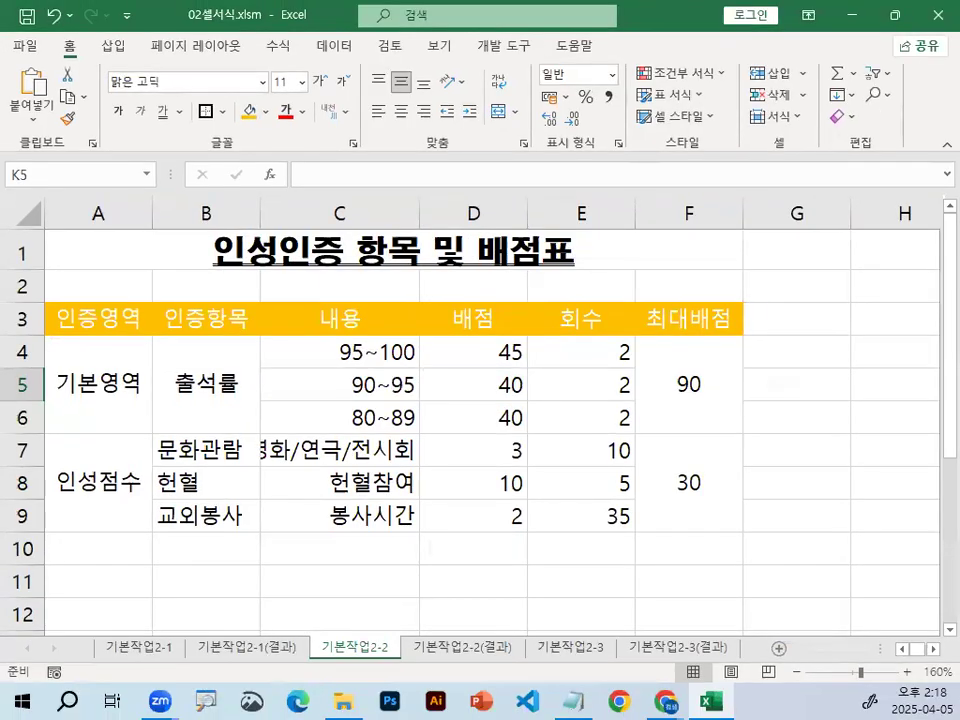
- Select the three 출석률 range cells C4:C6 in the 내용 column and mark their extent
{"action": "left_click", "coordinate": [582, 352]}
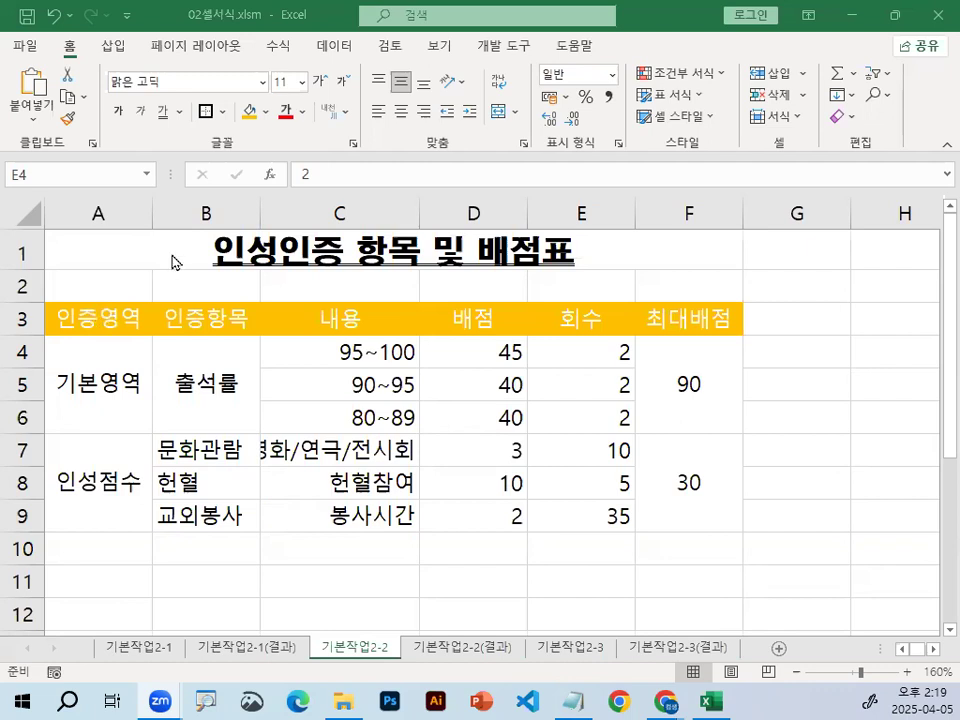
{"action": "left_click_drag", "start_coordinate": [369, 345], "coordinate": [311, 410]}
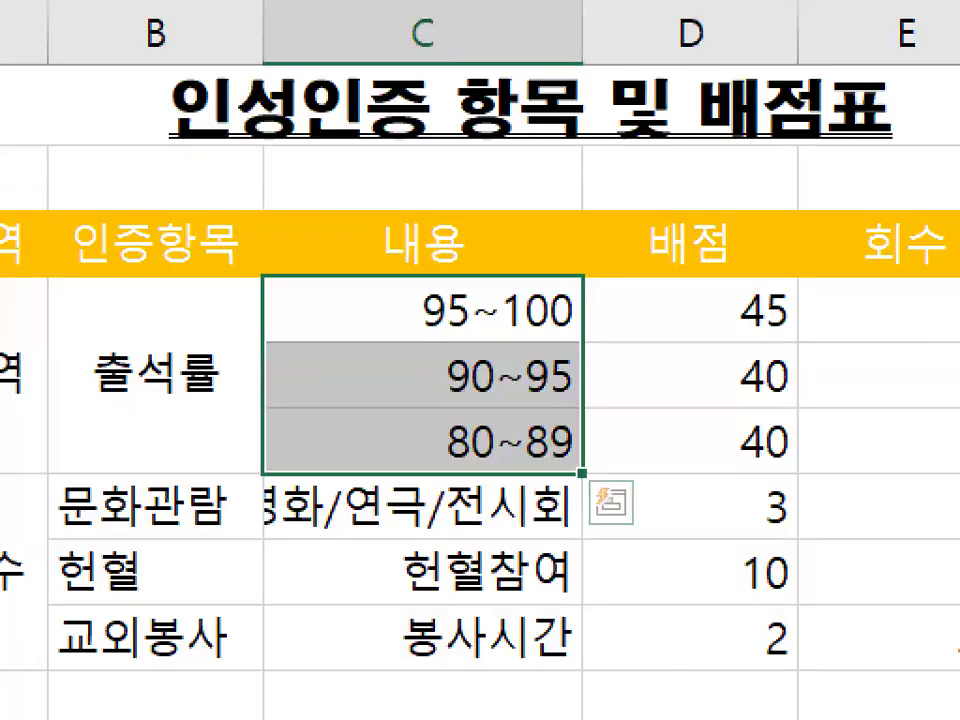
{"action": "left_click_drag", "start_coordinate": [260, 335], "coordinate": [260, 434]}
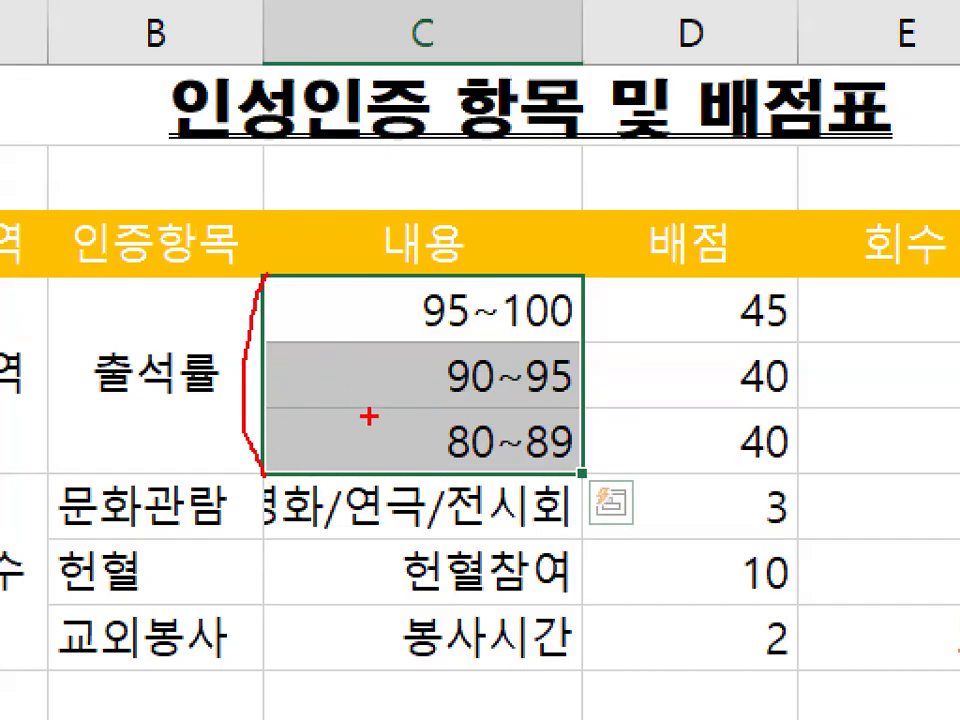
{"action": "key", "text": "Escape"}
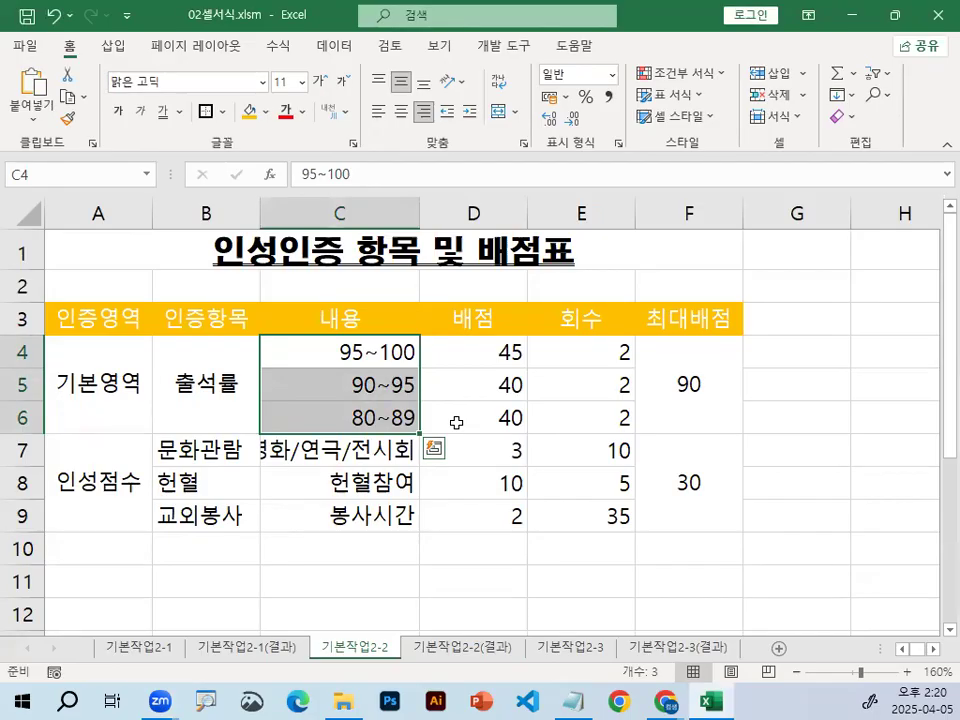
- Switch to the Notepad lesson notes and review the text placeholder symbol @ and the example format @" 고객님"
{"action": "left_click", "coordinate": [576, 700]}
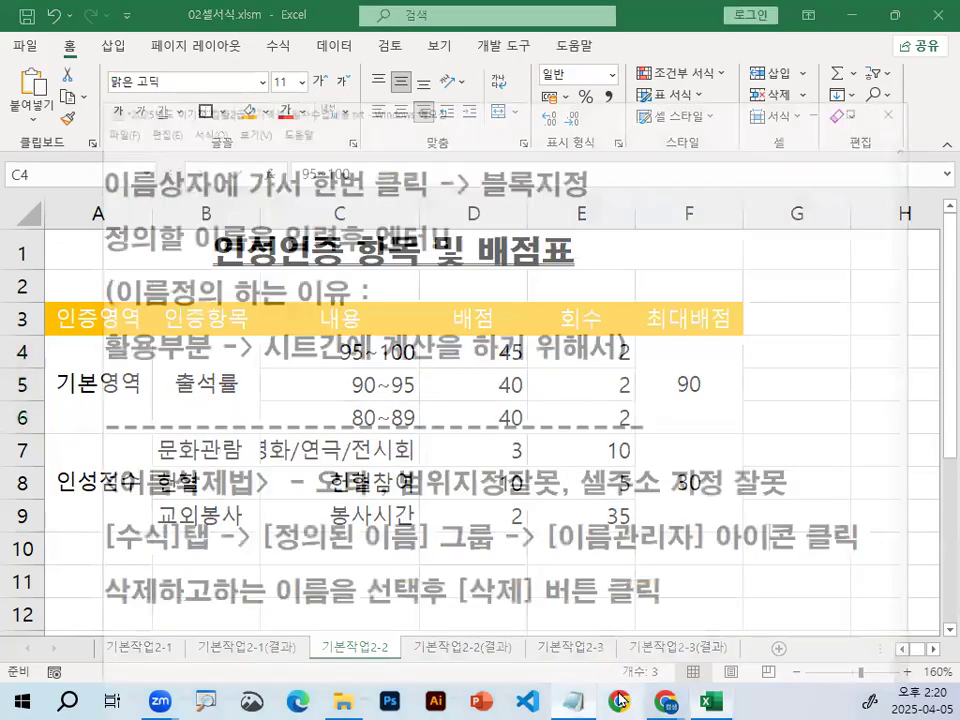
{"action": "scroll", "coordinate": [339, 399], "scroll_direction": "down", "scroll_amount": 6}
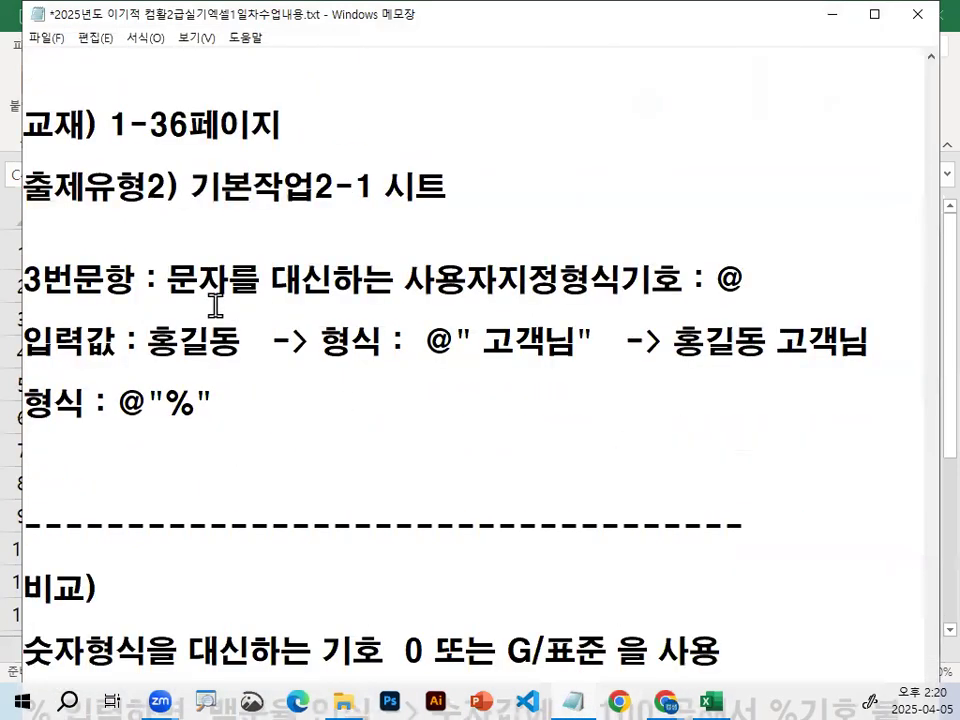
{"action": "left_click_drag", "start_coordinate": [167, 279], "coordinate": [311, 272]}
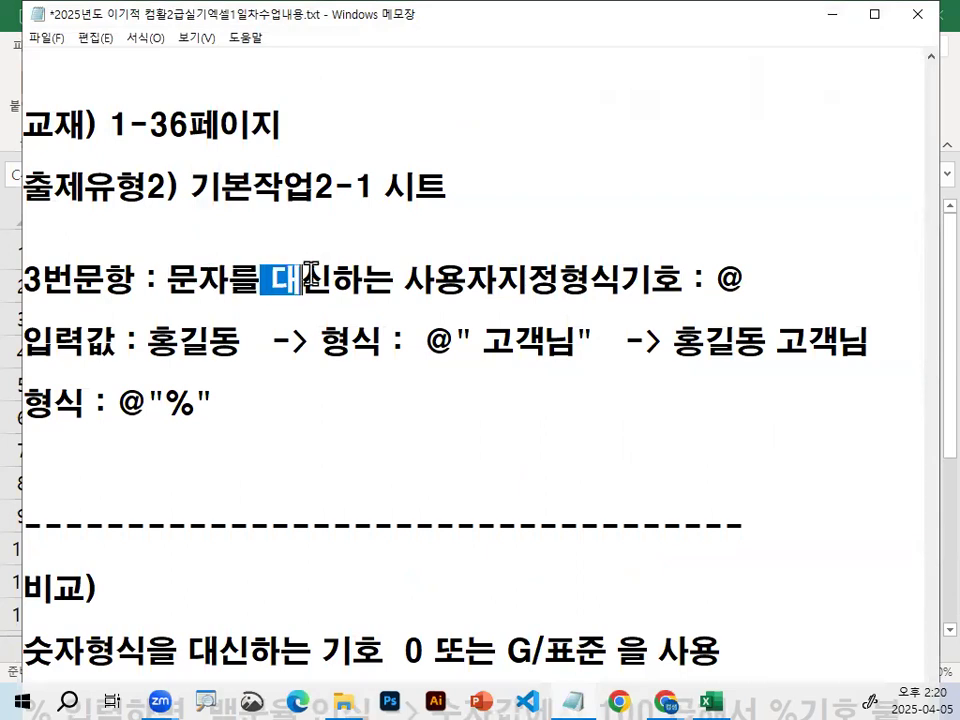
{"action": "left_click_drag", "start_coordinate": [404, 279], "coordinate": [738, 278]}
{"action": "scroll", "coordinate": [738, 278], "scroll_direction": "down", "scroll_amount": 1}
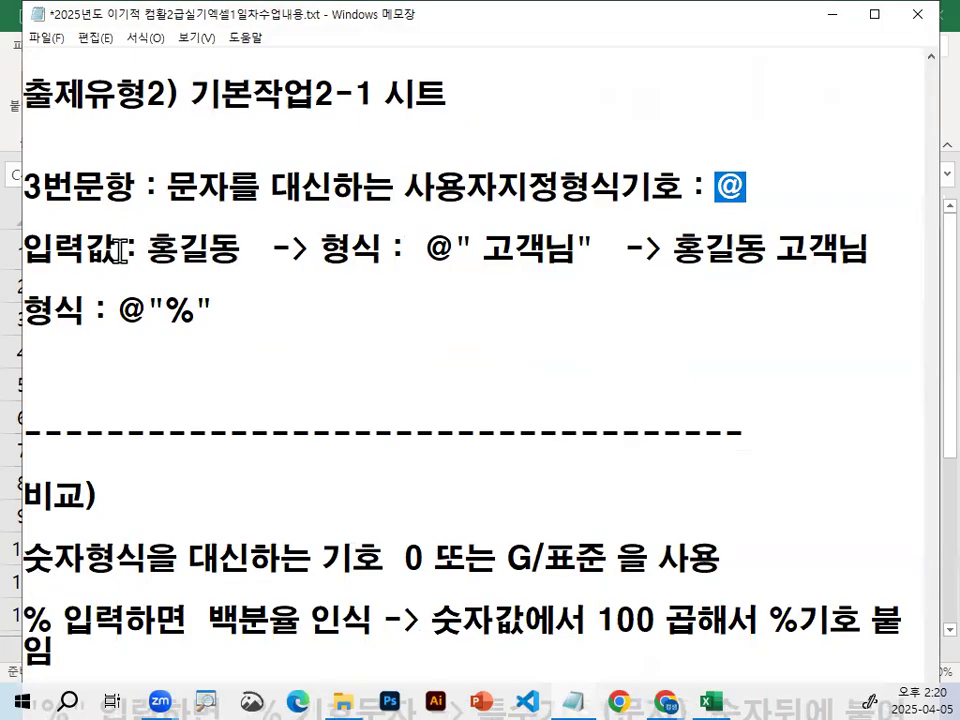
{"action": "left_click_drag", "start_coordinate": [148, 248], "coordinate": [241, 248]}
{"action": "left_click_drag", "start_coordinate": [320, 248], "coordinate": [591, 281]}
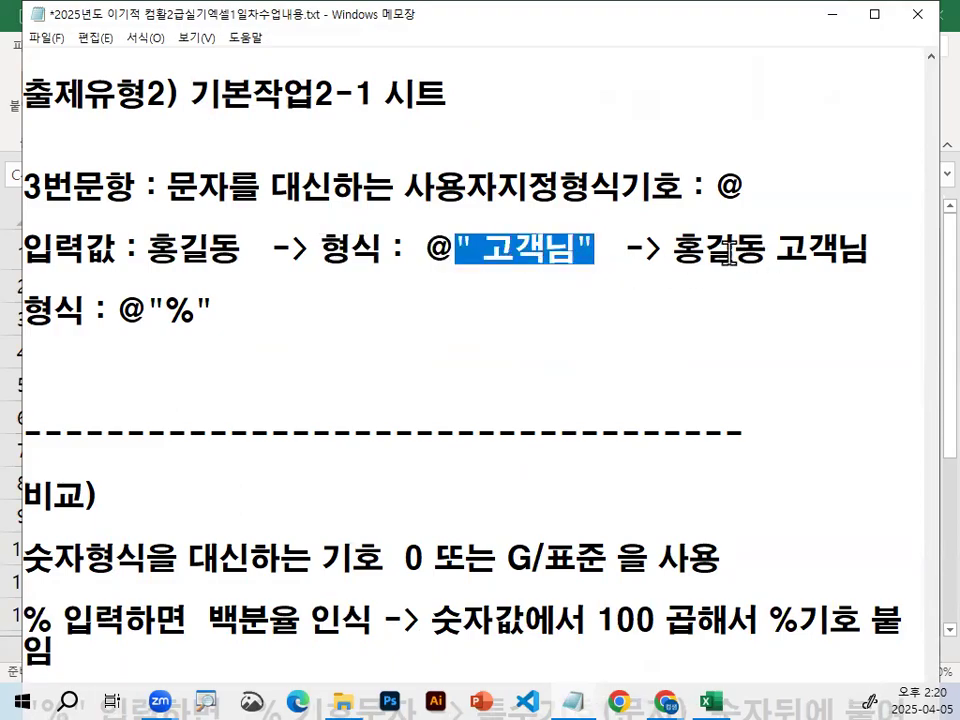
{"action": "left_click_drag", "start_coordinate": [687, 248], "coordinate": [871, 248]}
{"action": "left_click", "coordinate": [780, 248]}
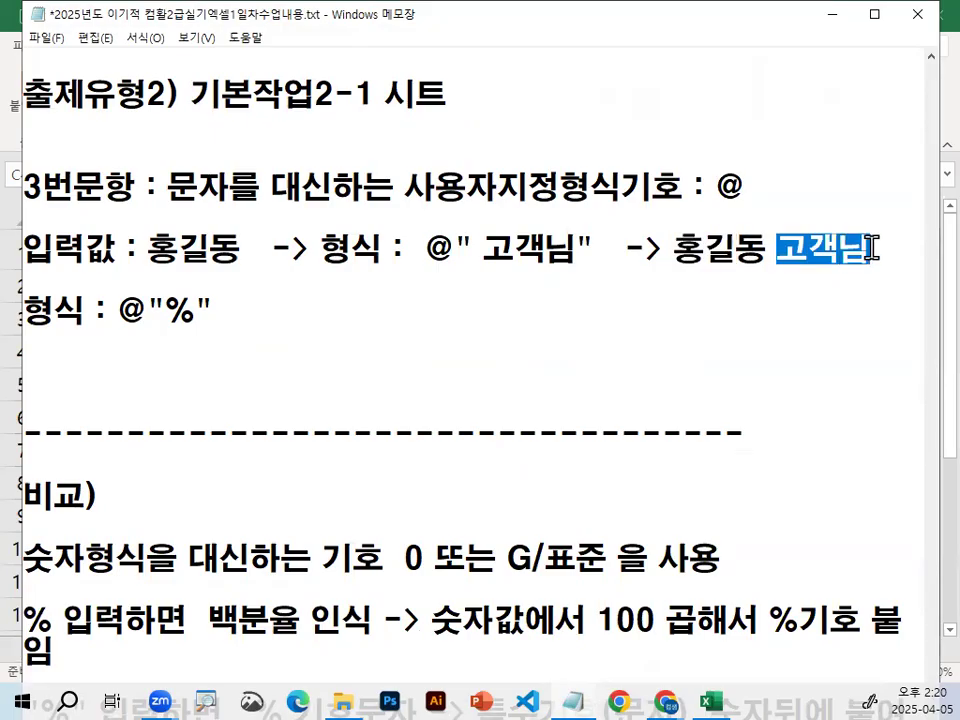
{"action": "left_click", "coordinate": [871, 248]}
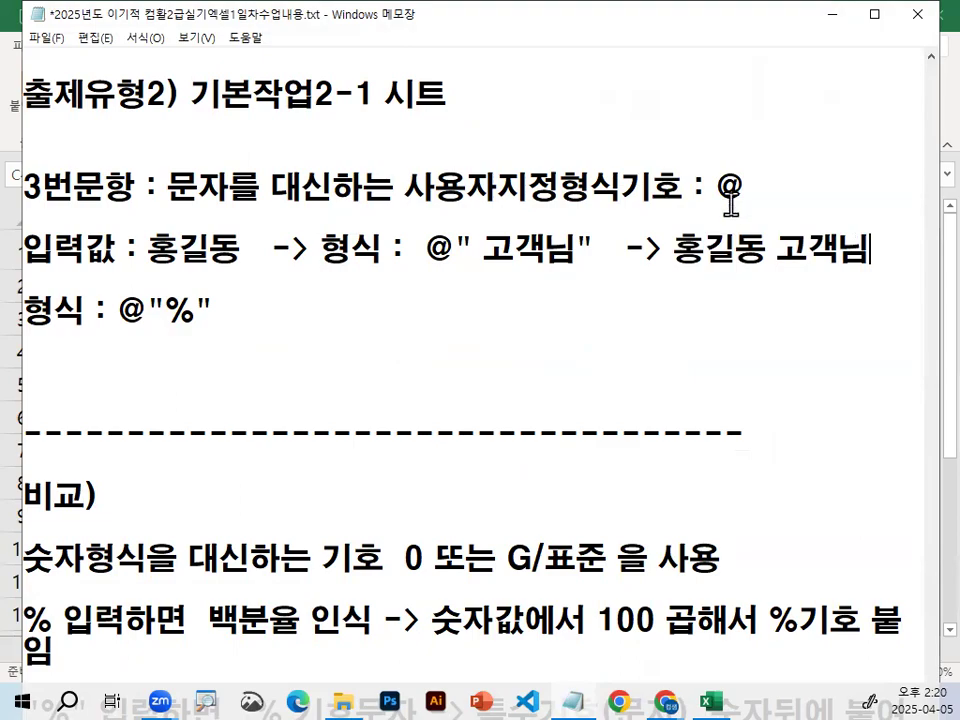
- Trace in the example line how the input value takes the place of @ and is followed by the quoted text 고객님
{"action": "left_click_drag", "start_coordinate": [428, 248], "coordinate": [455, 248]}
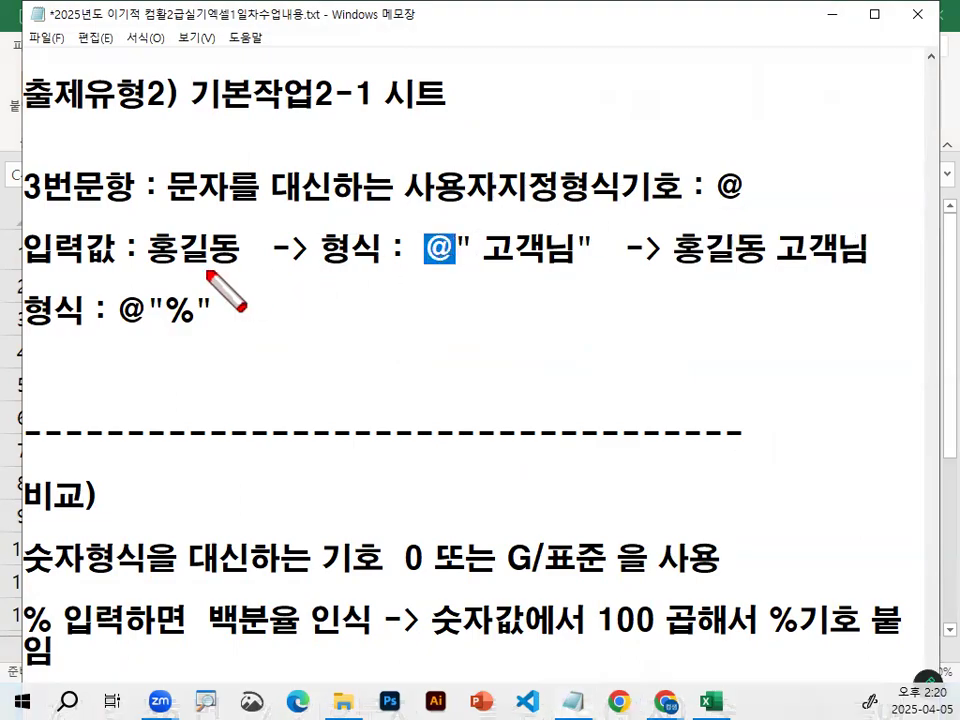
{"action": "mouse_move", "coordinate": [148, 266]}
{"action": "left_mouse_down"}
{"action": "mouse_move", "coordinate": [238, 266]}
{"action": "mouse_move", "coordinate": [300, 354]}
{"action": "mouse_move", "coordinate": [388, 332]}
{"action": "mouse_move", "coordinate": [440, 258]}
{"action": "mouse_move", "coordinate": [420, 272]}
{"action": "mouse_move", "coordinate": [448, 285]}
{"action": "left_mouse_up"}
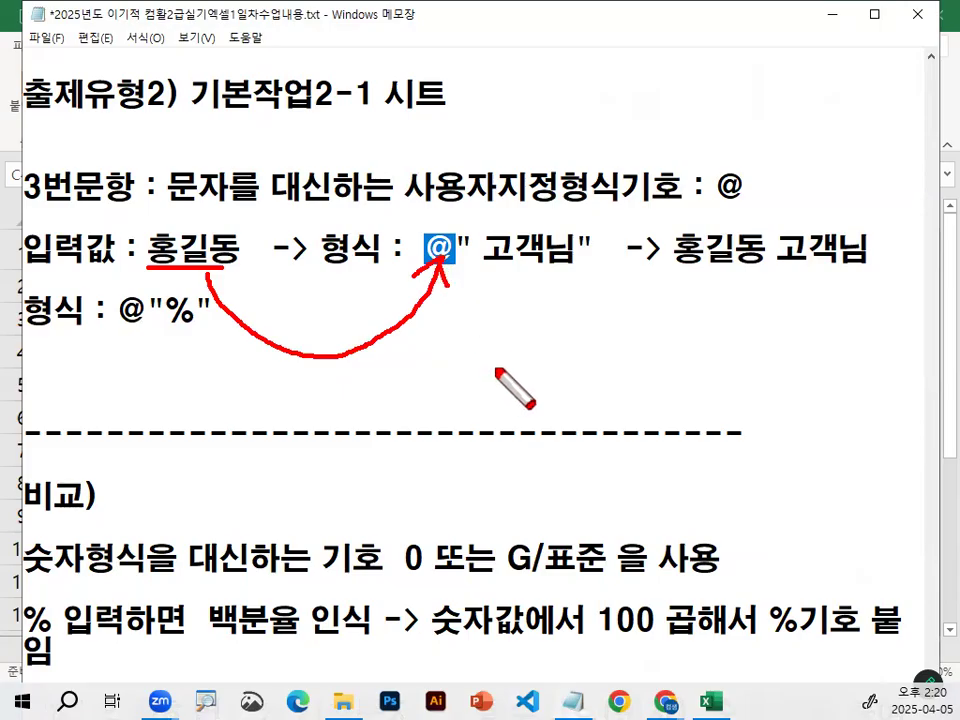
{"action": "left_click_drag", "start_coordinate": [458, 195], "coordinate": [433, 232]}
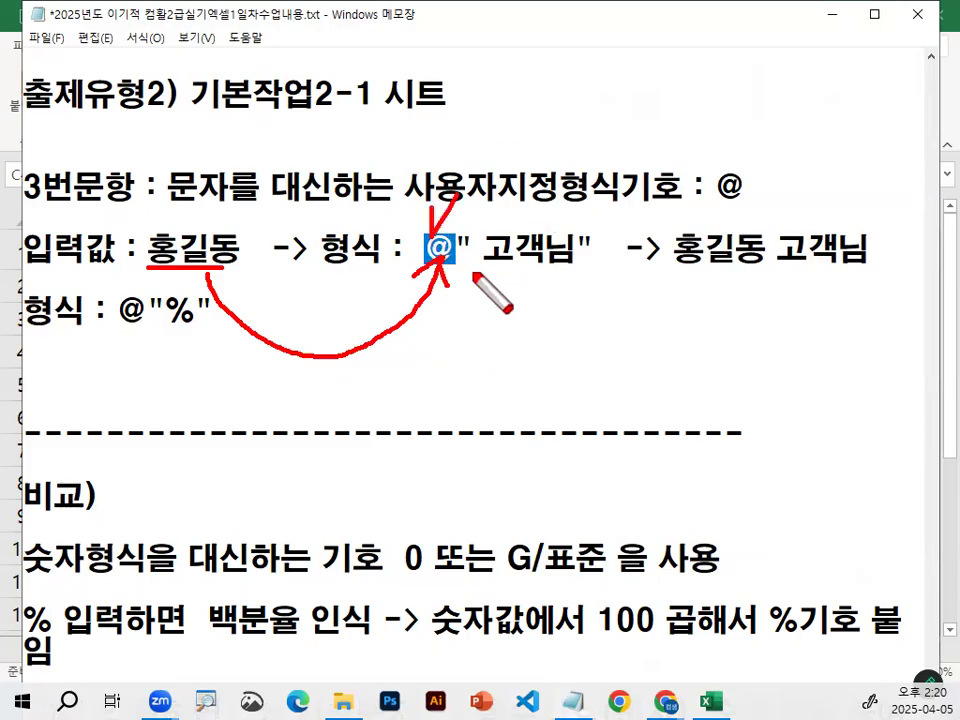
{"action": "left_click_drag", "start_coordinate": [470, 268], "coordinate": [567, 271]}
{"action": "left_click_drag", "start_coordinate": [708, 268], "coordinate": [870, 266]}
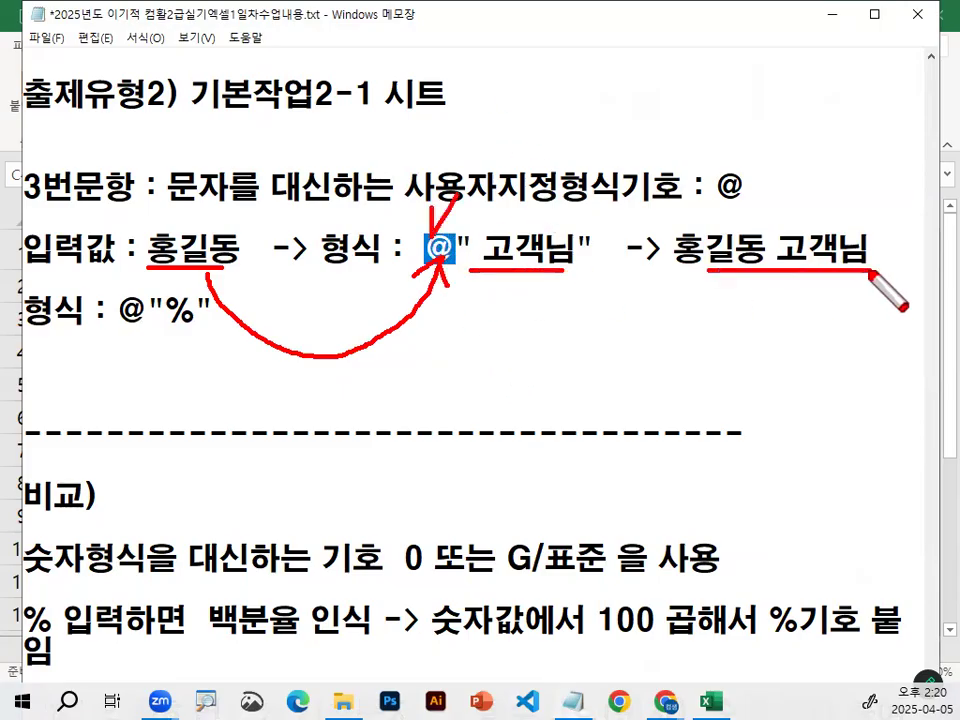
{"action": "mouse_move", "coordinate": [760, 198]}
{"action": "left_mouse_down"}
{"action": "mouse_move", "coordinate": [752, 194]}
{"action": "mouse_move", "coordinate": [763, 208]}
{"action": "left_mouse_up"}
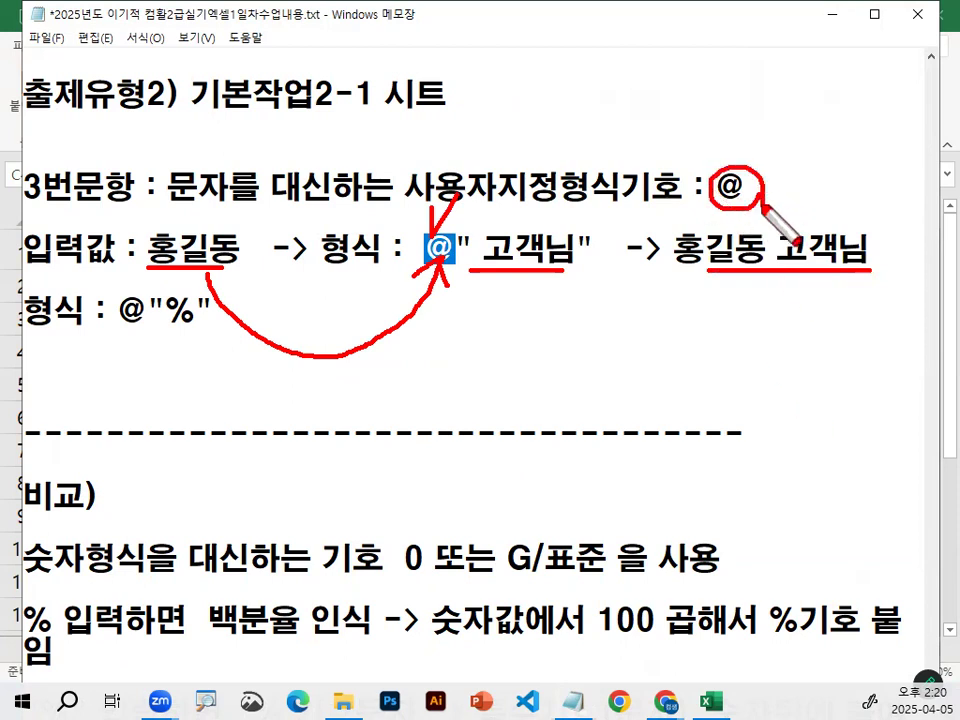
{"action": "key", "text": "Escape"}
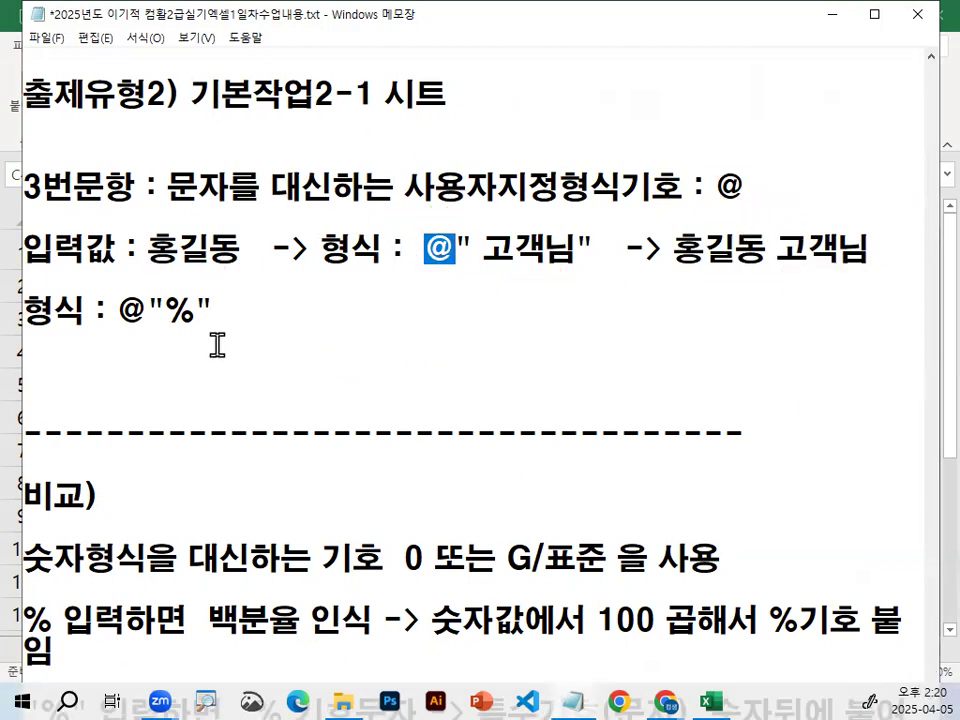
- Examine the custom format @"%" in the notes, focusing on the quoted percent sign
{"action": "left_click", "coordinate": [253, 360]}
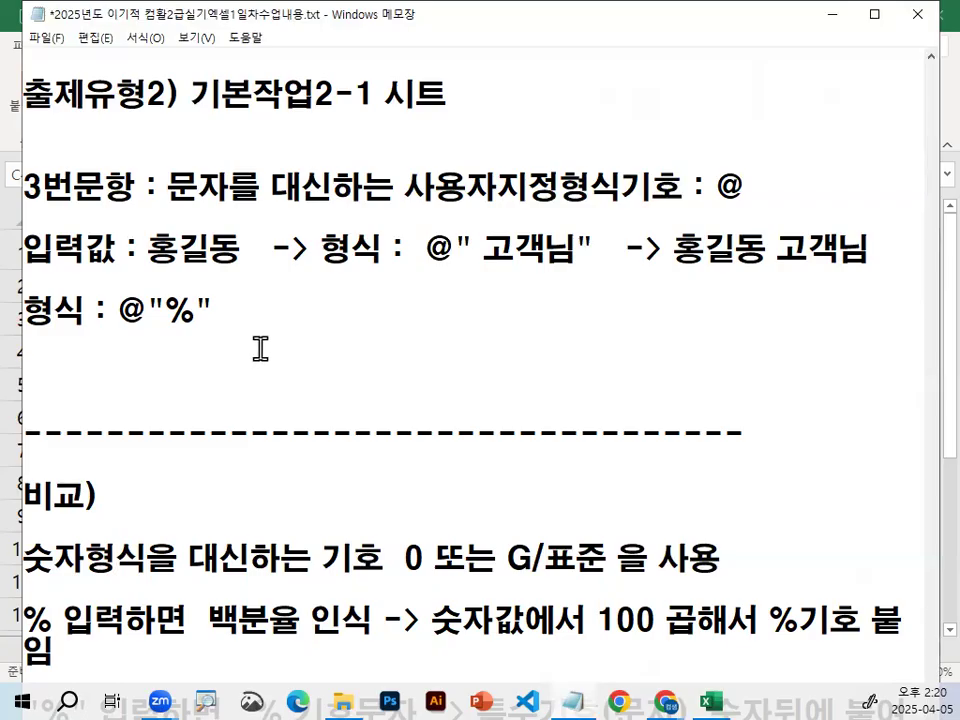
{"action": "left_click", "coordinate": [118, 314]}
{"action": "left_click_drag", "start_coordinate": [148, 306], "coordinate": [215, 306]}
- Make room below the @"%" format line and write the note "% 기호만 입력시 백분율 성격을 가짐"
{"action": "left_click", "coordinate": [221, 351]}
{"action": "key", "text": "Return"}
{"action": "key", "text": "Return"}
{"action": "key", "text": "Return"}
{"action": "key", "text": "Return"}
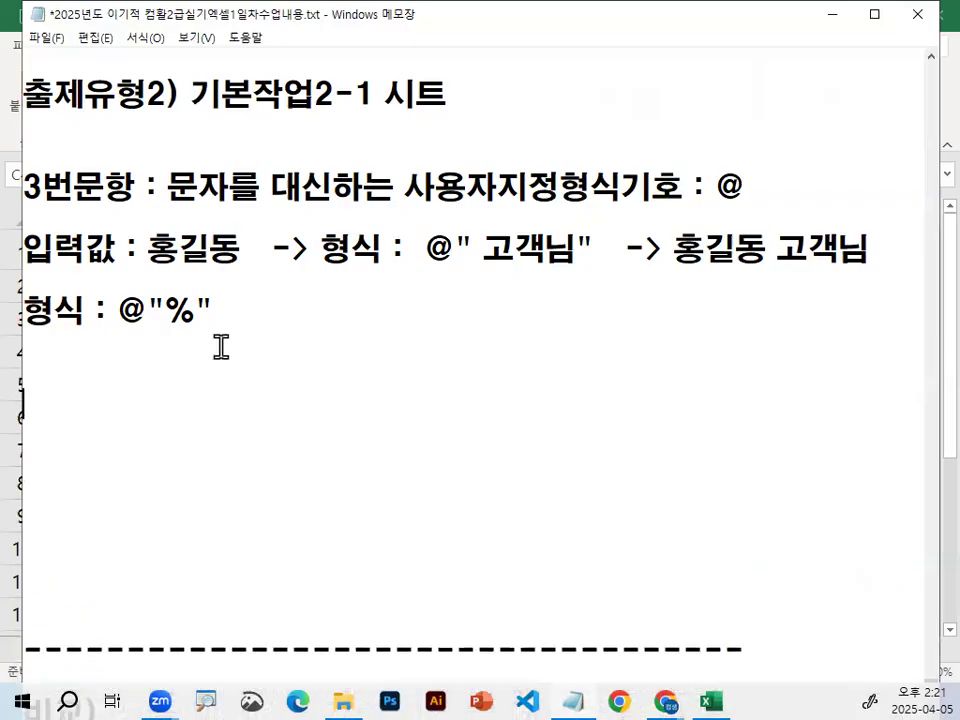
{"action": "type", "text": "% 기호만 ㅇ"}
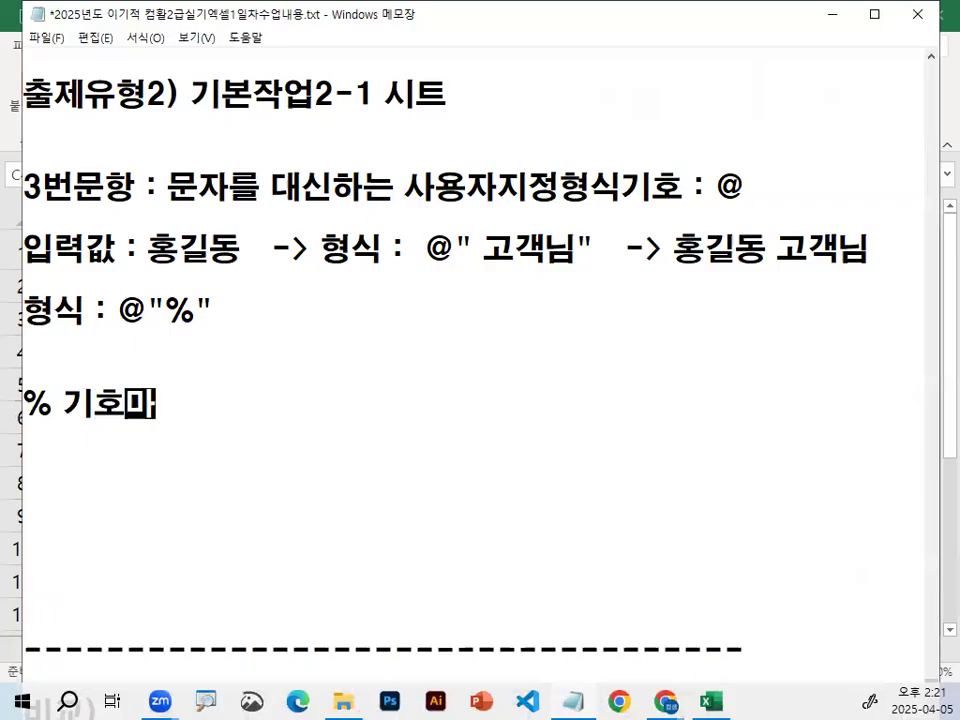
{"action": "type", "text": "입력시"}
{"action": "key", "text": "BackSpace"}
{"action": "type", "text": "시  백분율"}
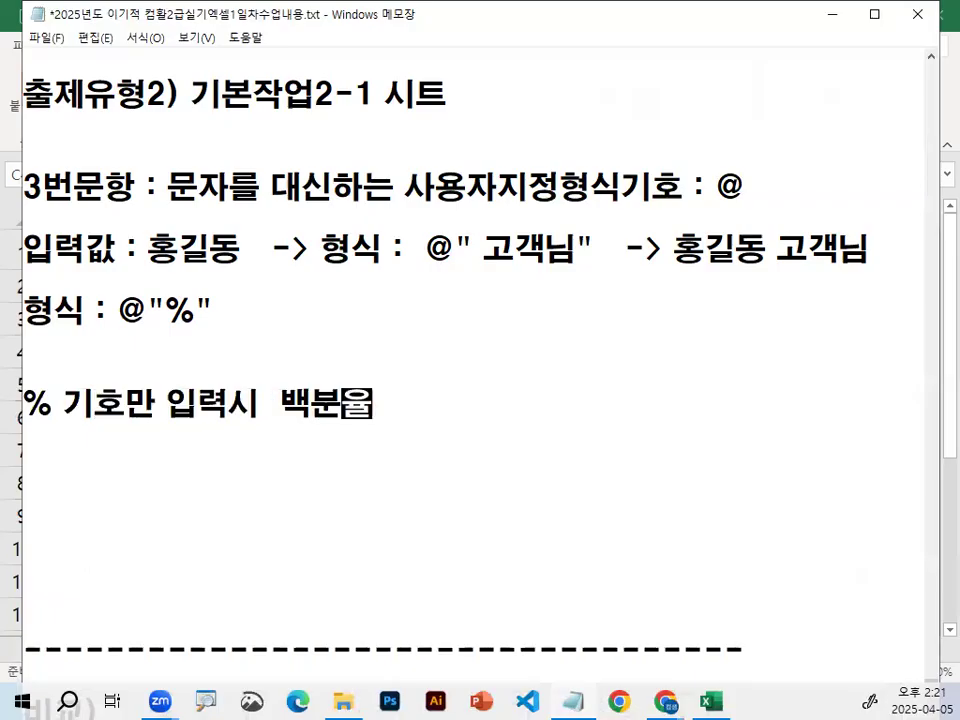
{"action": "type", "text": " 서성격을 "}
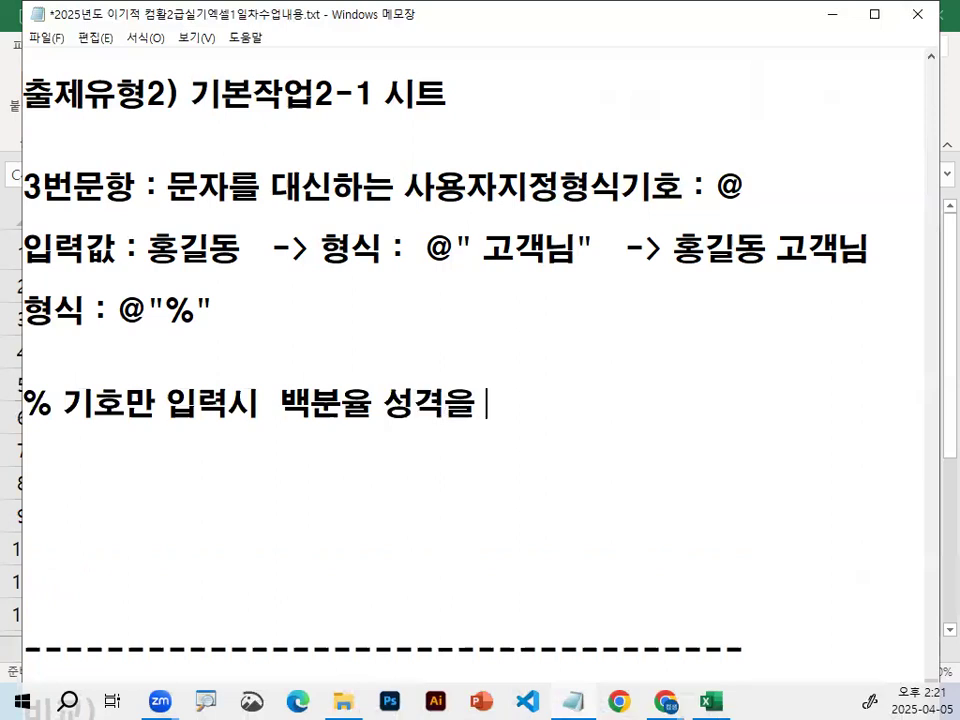
{"action": "type", "text": "ㅅㅏ"}
{"action": "key", "text": "BackSpace"}
{"action": "key", "text": "BackSpace"}
{"action": "type", "text": "가짐"}
- Add blank lines below the percent note and begin an example directly under it with "입력값 : 7 ->"
{"action": "key", "text": "Return"}
{"action": "key", "text": "Return"}
{"action": "key", "text": "Return"}
{"action": "key", "text": "Return"}
{"action": "key", "text": "Return"}
{"action": "key", "text": "Return"}
{"action": "key", "text": "Return"}
{"action": "key", "text": "Return"}
{"action": "key", "text": "Return"}
{"action": "key", "text": "Return"}
{"action": "key", "text": "Return"}
{"action": "key", "text": "Return"}
{"action": "key", "text": "Return"}
{"action": "key", "text": "Return"}
{"action": "key", "text": "Return"}
{"action": "key", "text": "Return"}
{"action": "key", "text": "Return"}
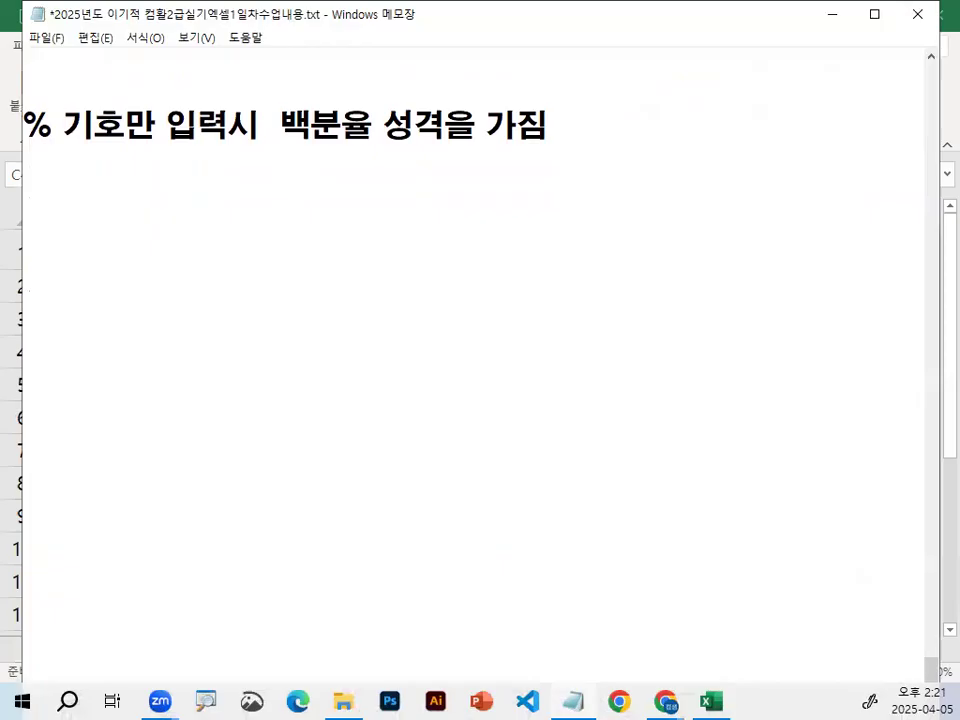
{"action": "key", "text": "Up"}
{"action": "key", "text": "Up"}
{"action": "key", "text": "Up"}
{"action": "key", "text": "Up"}
{"action": "key", "text": "Up"}
{"action": "key", "text": "Up"}
{"action": "key", "text": "Up"}
{"action": "key", "text": "Up"}
{"action": "key", "text": "Up"}
{"action": "key", "text": "Up"}
{"action": "key", "text": "Up"}
{"action": "key", "text": "Up"}
{"action": "key", "text": "Up"}
{"action": "key", "text": "Up"}
{"action": "key", "text": "Up"}
{"action": "key", "text": "Up"}
{"action": "key", "text": "Up"}
{"action": "key", "text": "Down"}
{"action": "key", "text": "Down"}
{"action": "key", "text": "Up"}
{"action": "type", "text": "7입력ㄱ"}
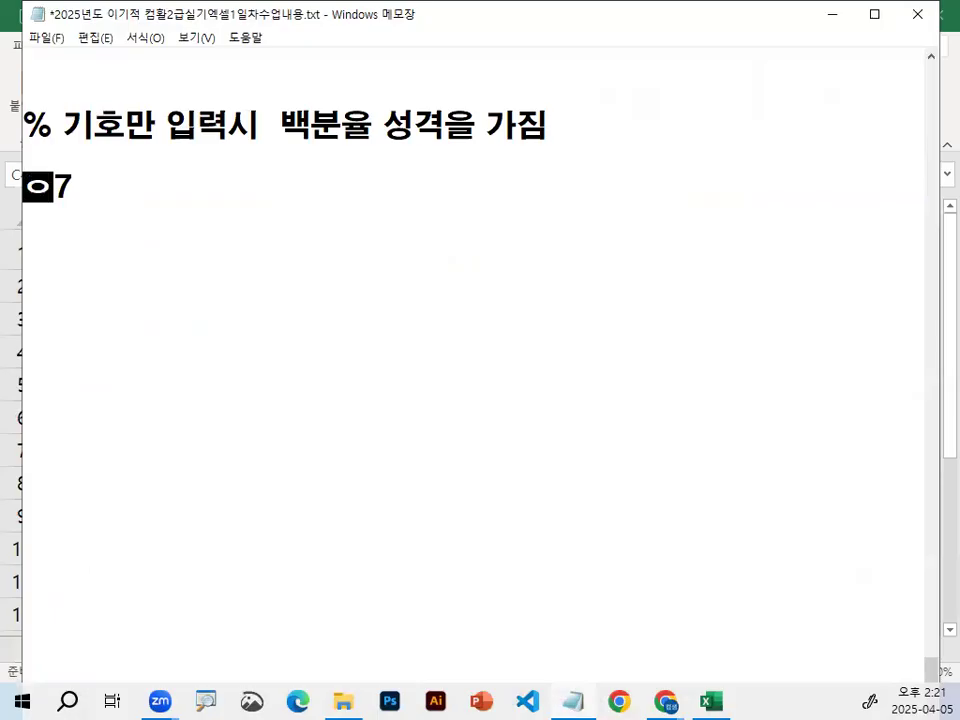
{"action": "type", "text": "값 :"}
{"action": "key", "text": "End"}
{"action": "type", "text": "->"}
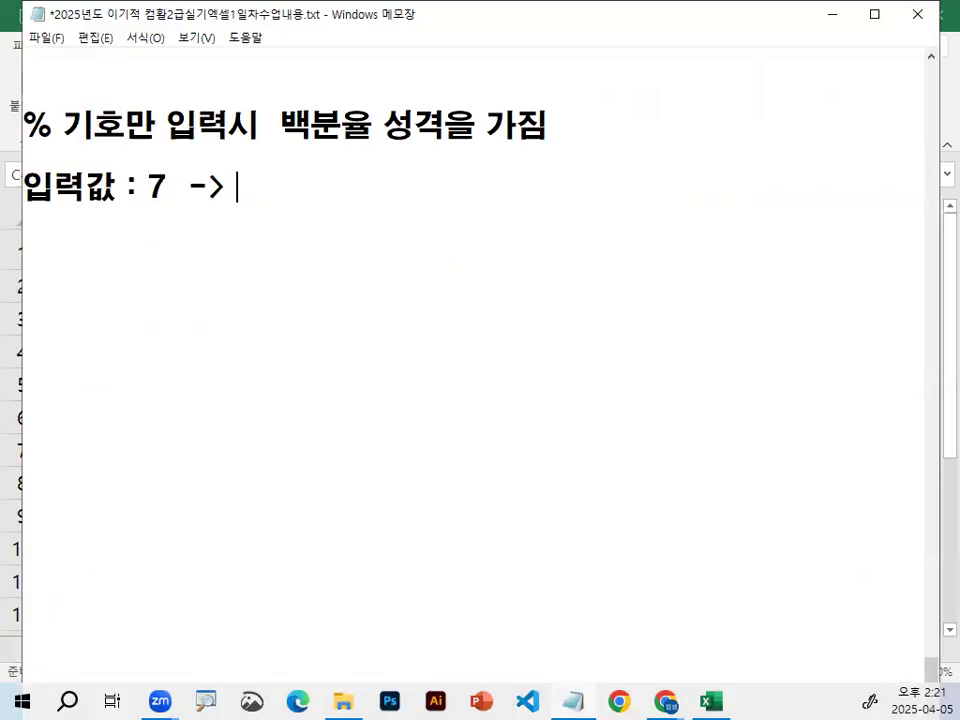
- Switch to the Excel workbook and examine the percent style control in the 표시 형식 group
{"action": "left_click", "coordinate": [828, 24]}
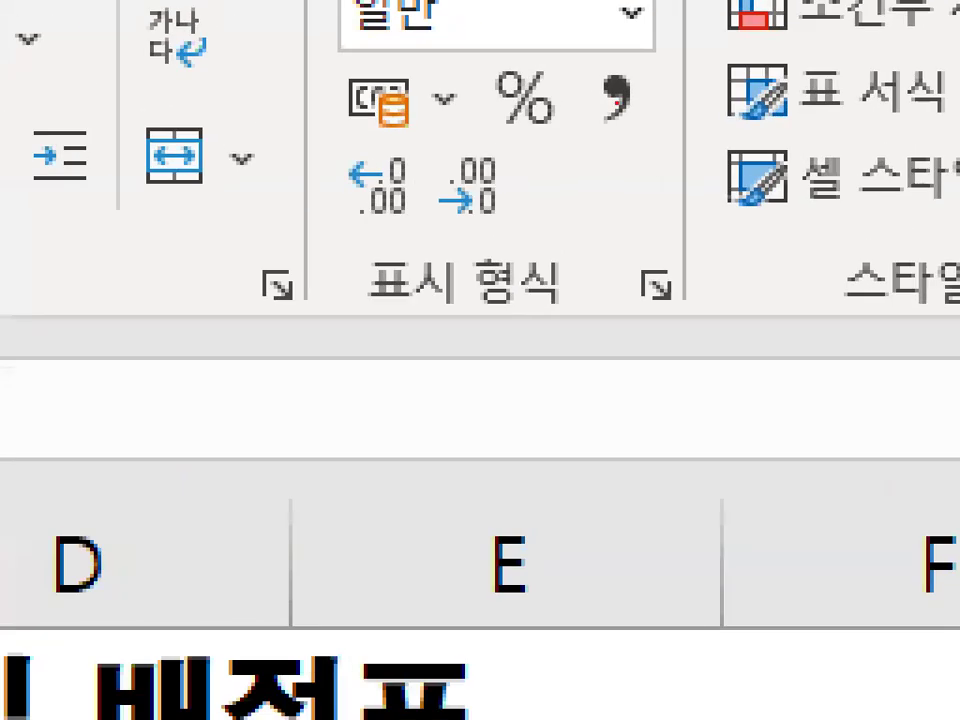
{"action": "mouse_move", "coordinate": [617, 103]}
{"action": "left_mouse_down"}
{"action": "mouse_move", "coordinate": [457, 107]}
{"action": "mouse_move", "coordinate": [612, 108]}
{"action": "left_mouse_up"}
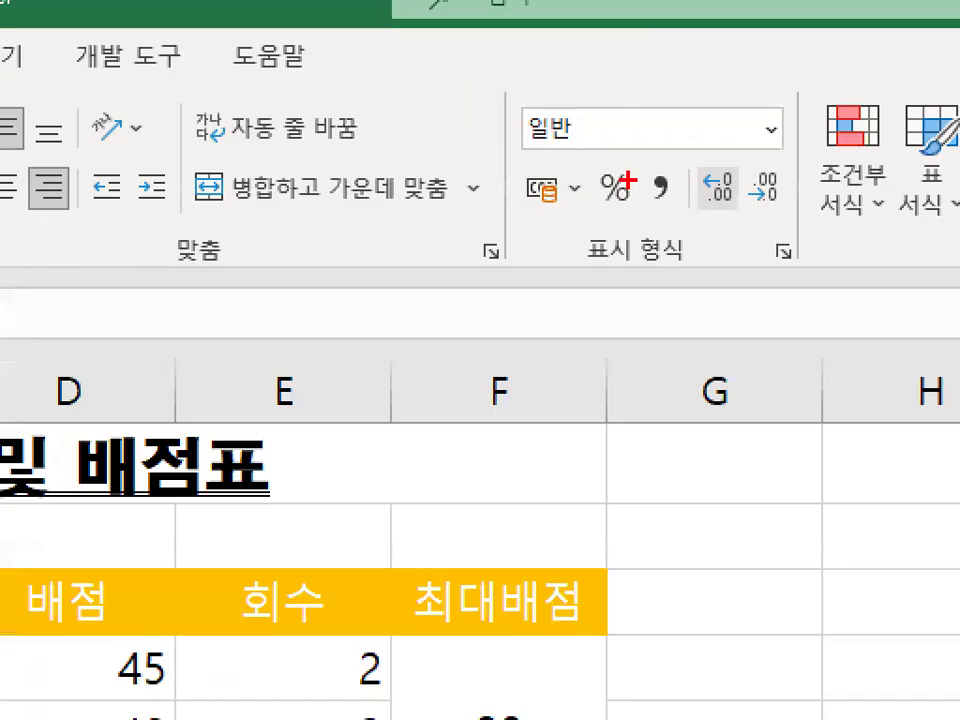
{"action": "mouse_move", "coordinate": [614, 170]}
{"action": "left_mouse_down"}
{"action": "mouse_move", "coordinate": [621, 196]}
{"action": "mouse_move", "coordinate": [626, 186]}
{"action": "left_mouse_up"}
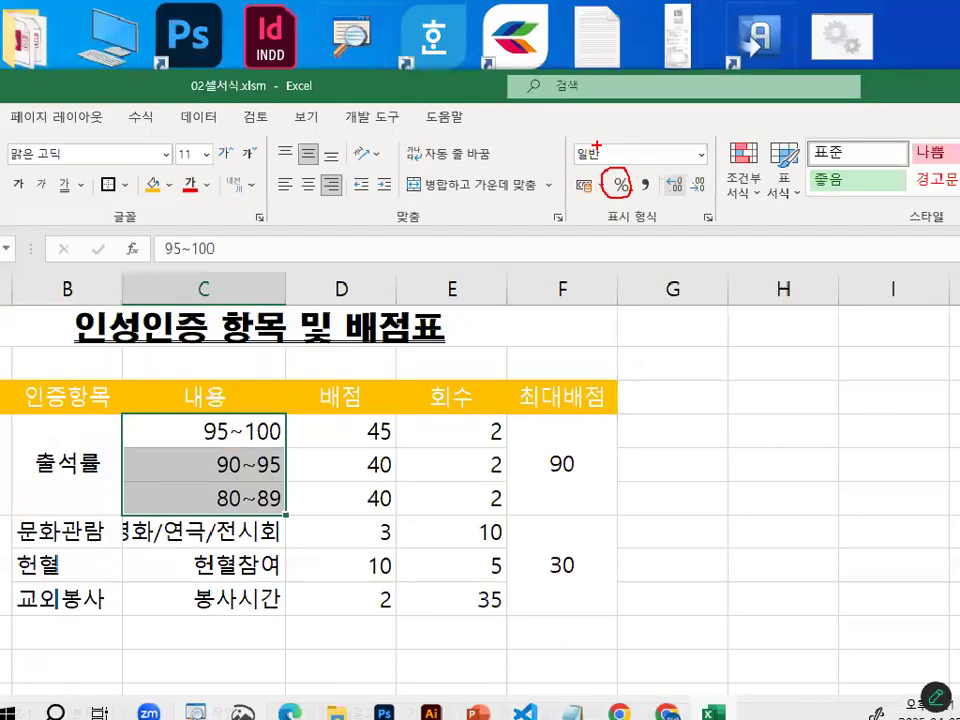
- Return to the Notepad notes and continue the example line for 7 with "% 아이콘 클릭"
{"action": "left_click", "coordinate": [574, 700]}
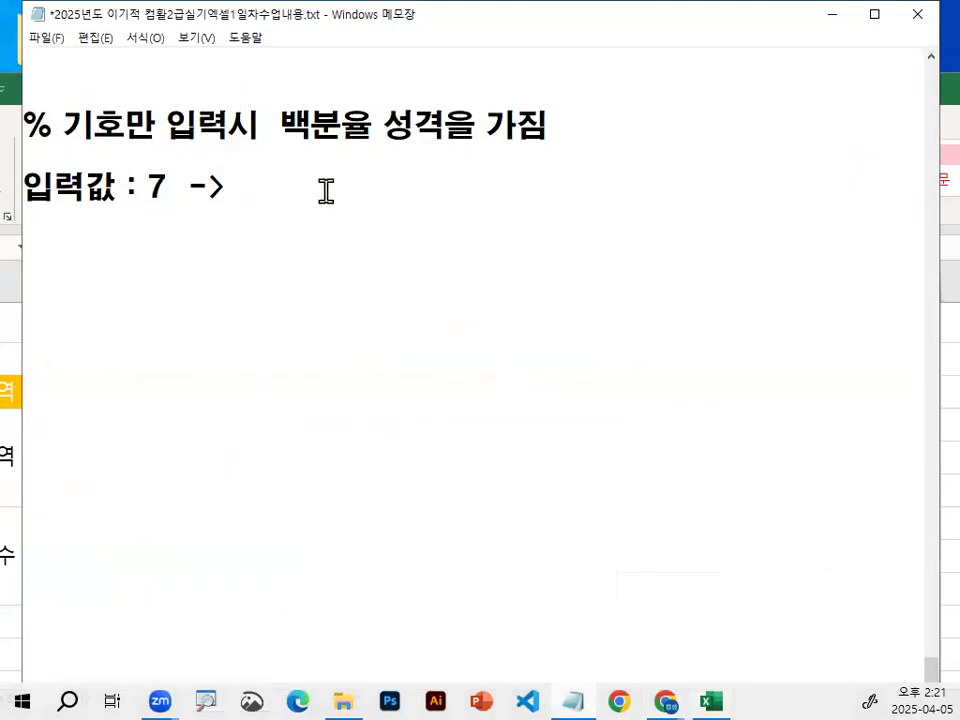
{"action": "type", "text": "% 아이콘"}
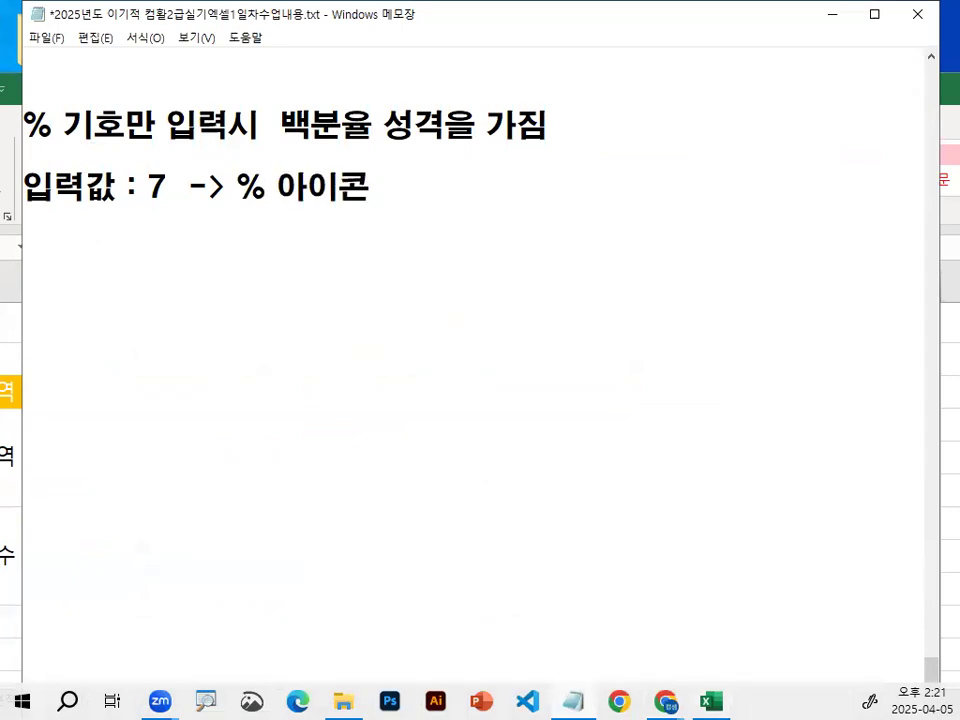
{"action": "type", "text": " ㅡㄹㅌ"}
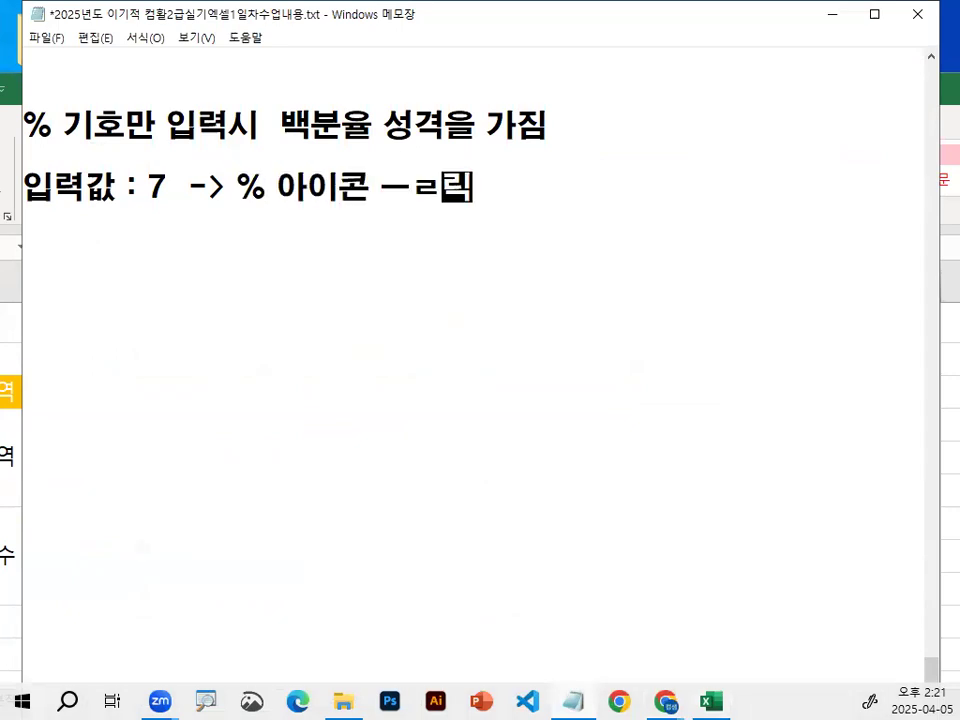
{"action": "key", "text": "BackSpace"}
{"action": "key", "text": "BackSpace"}
{"action": "key", "text": "BackSpace"}
{"action": "type", "text": "클릭"}
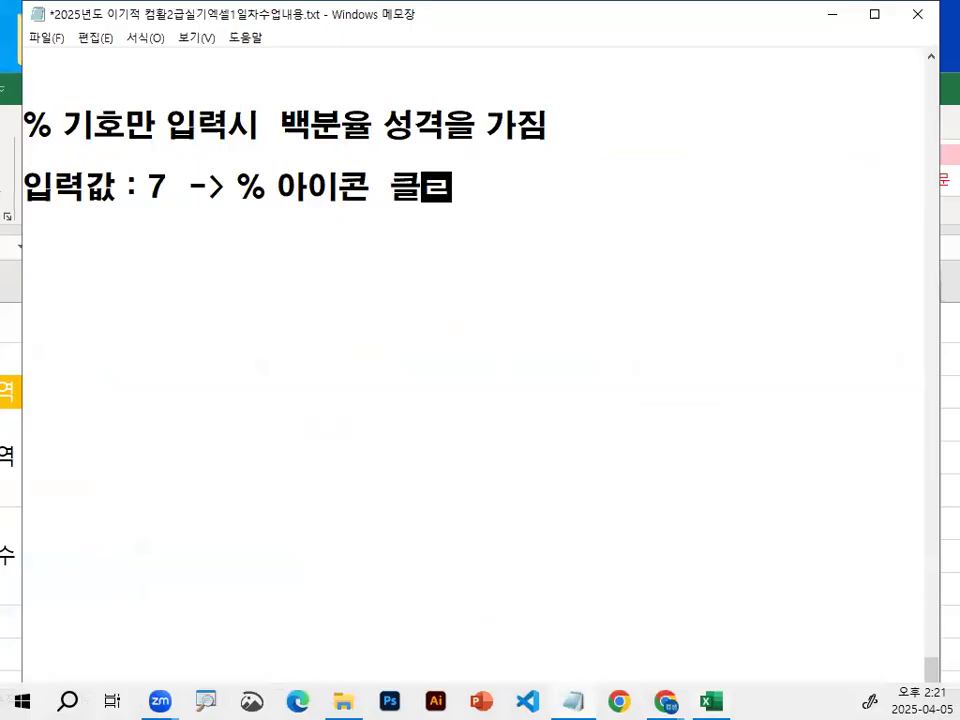
- Complete the example for 7 with "-> 원래 숫자에 100을 곱하고" and continue on the line below with "% 기호를 붙이는것"
{"action": "type", "text": " -> 원"}
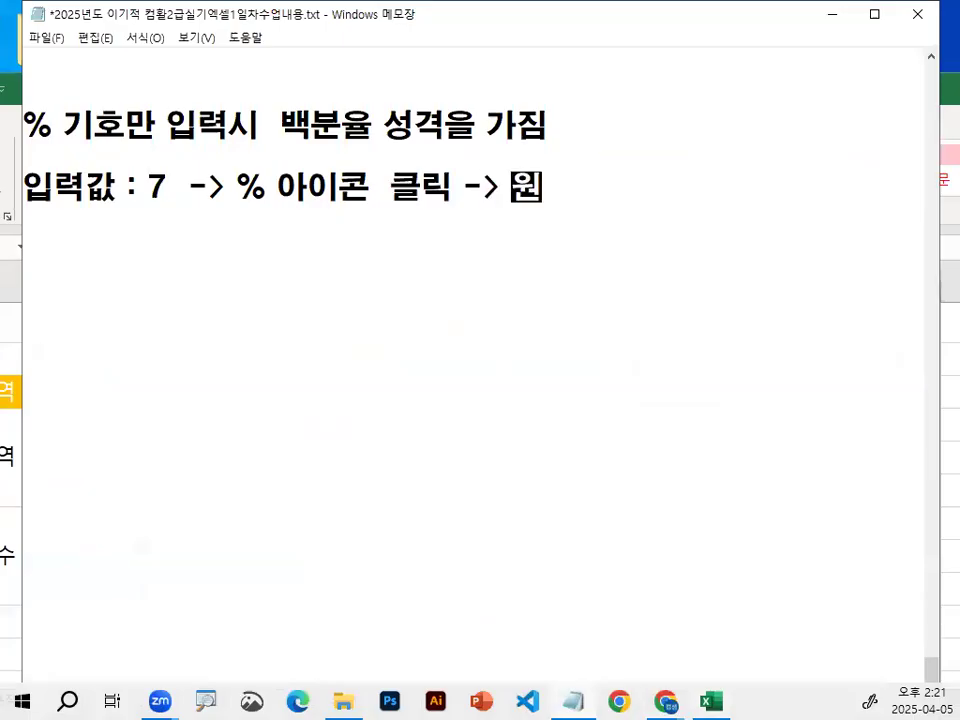
{"action": "type", "text": "래 ㅅ숫자에 1"}
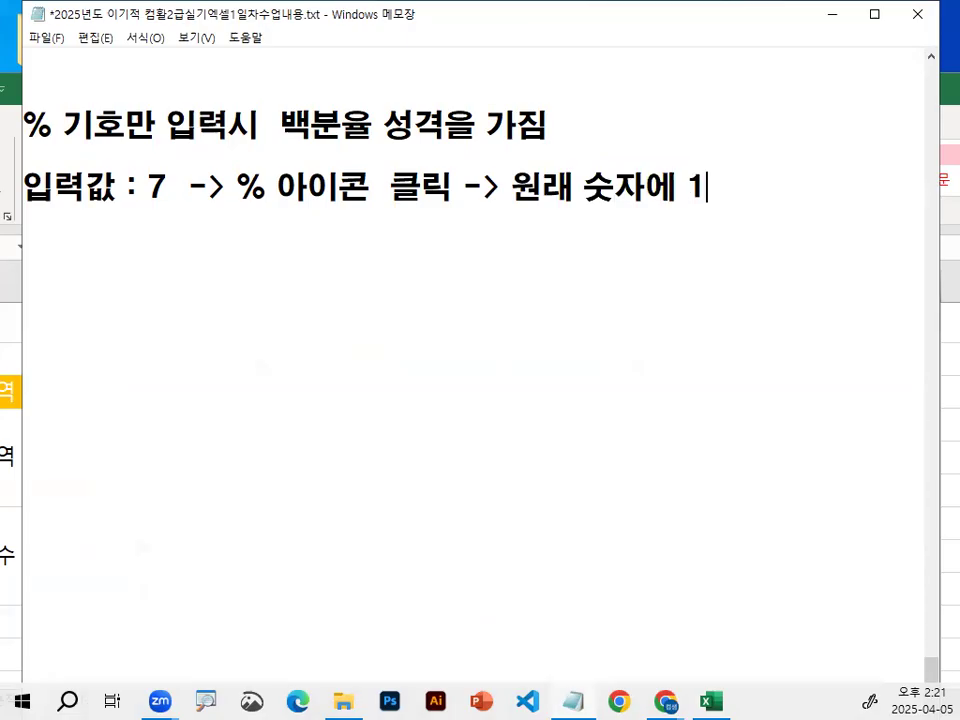
{"action": "type", "text": "00ㅇ을 곱하고"}
{"action": "key", "text": "Return"}
{"action": "type", "text": "%"}
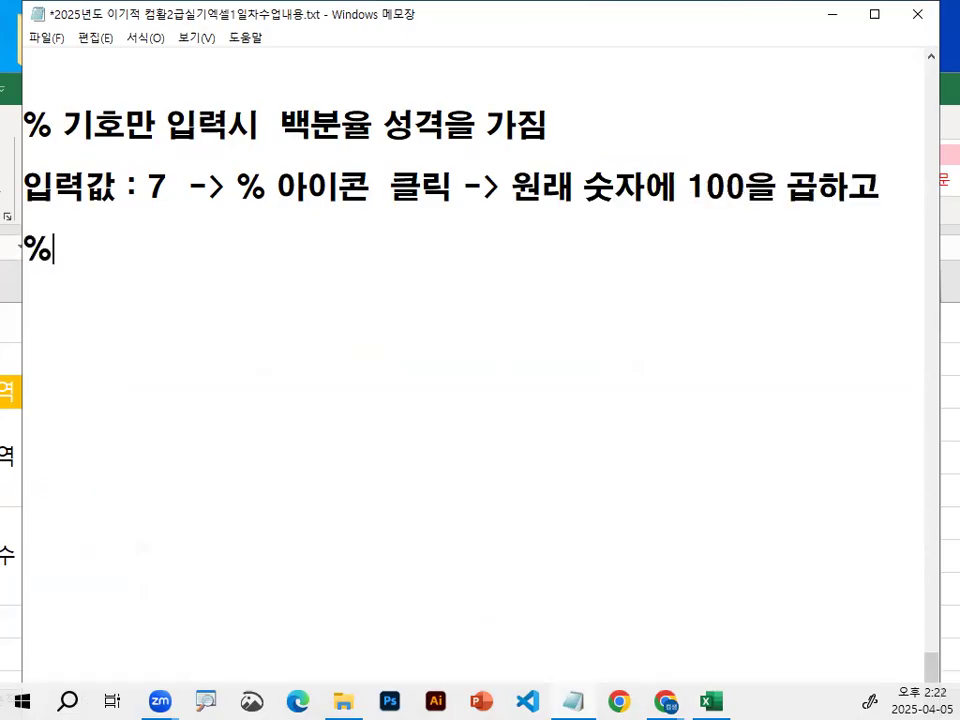
{"action": "type", "text": " 기호를 붙"}
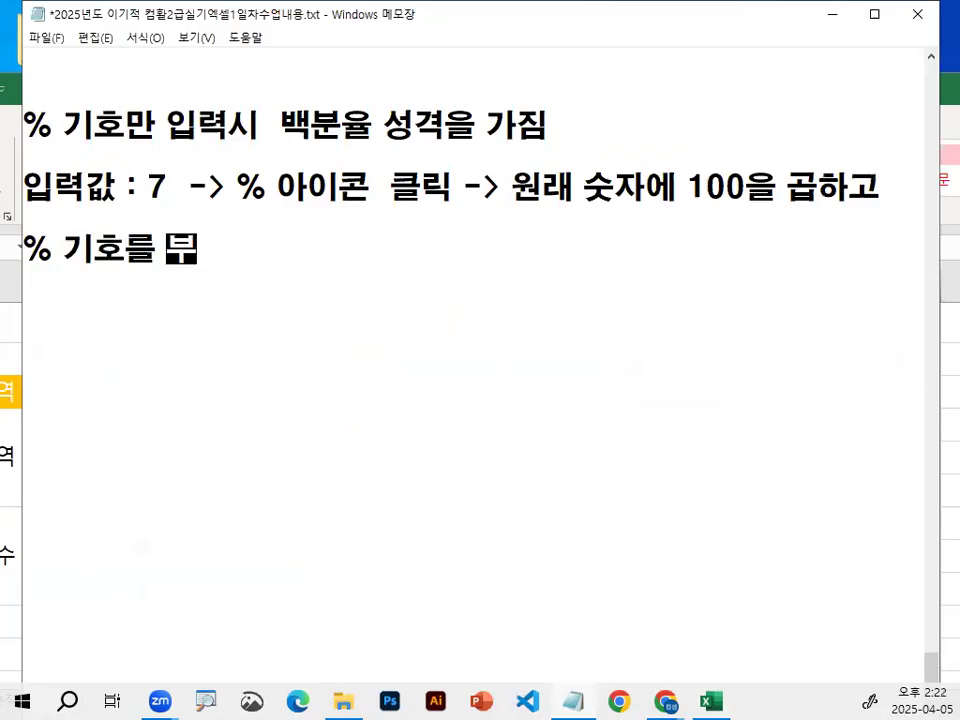
{"action": "type", "text": "이는것"}
{"action": "key", "text": "Return"}
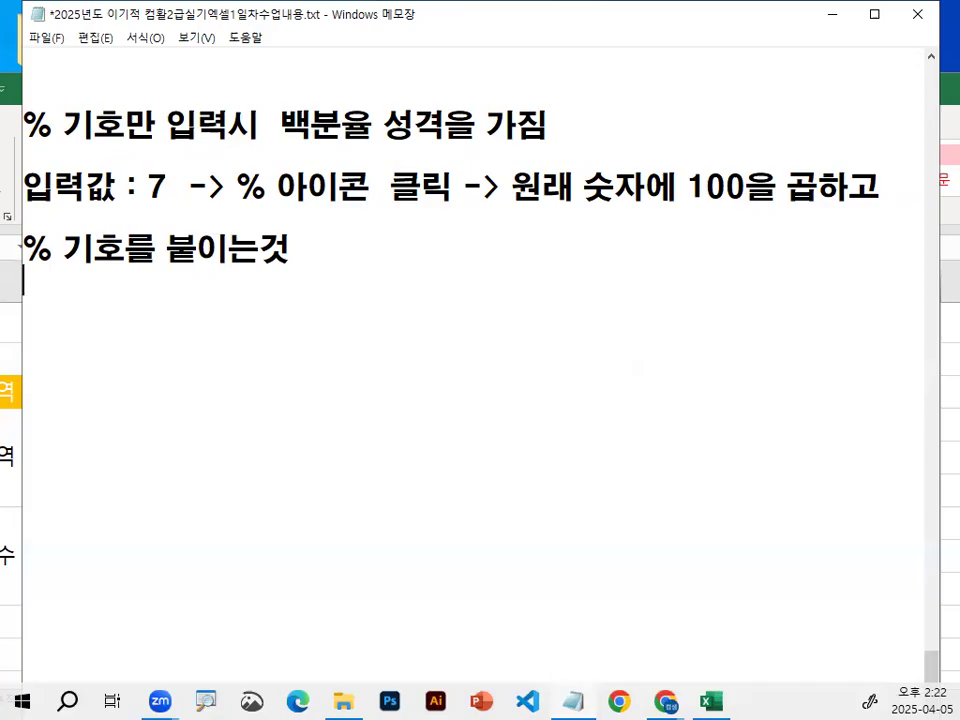
- Add the question "문자데이터는 백분율로 지정가능?" below the percent example
{"action": "type", "text": "문자"}
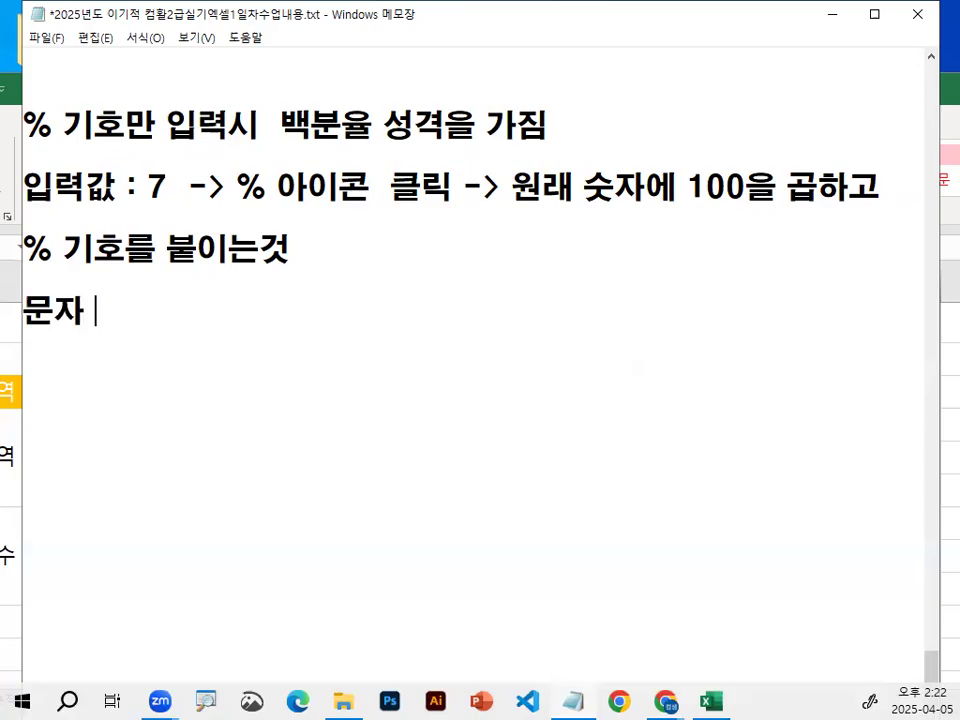
{"action": "type", "text": " 데이터"}
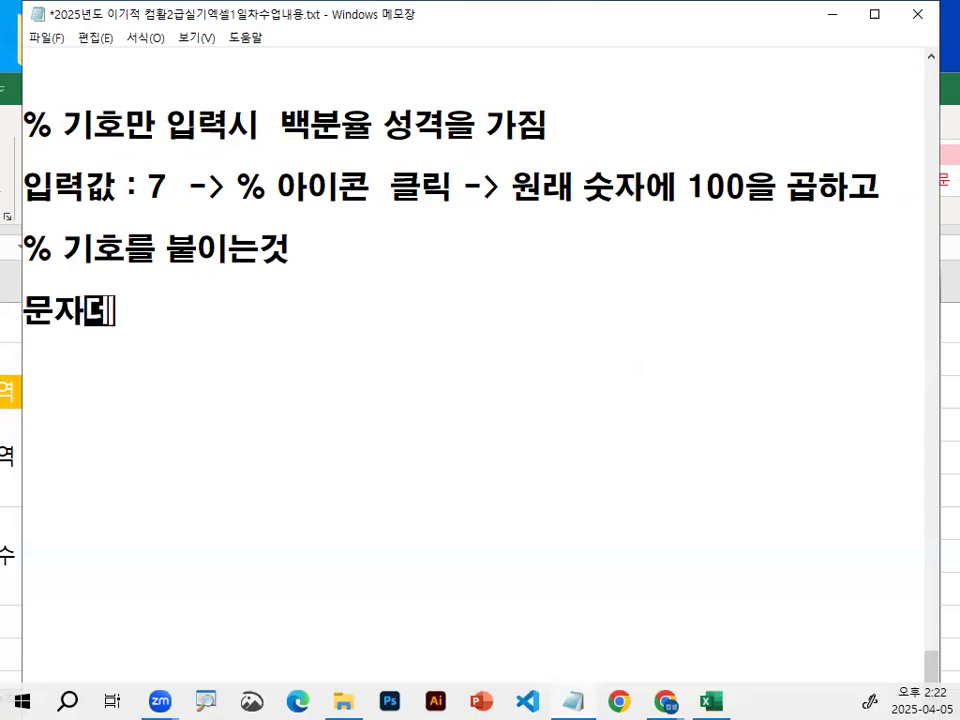
{"action": "type", "text": "는"}
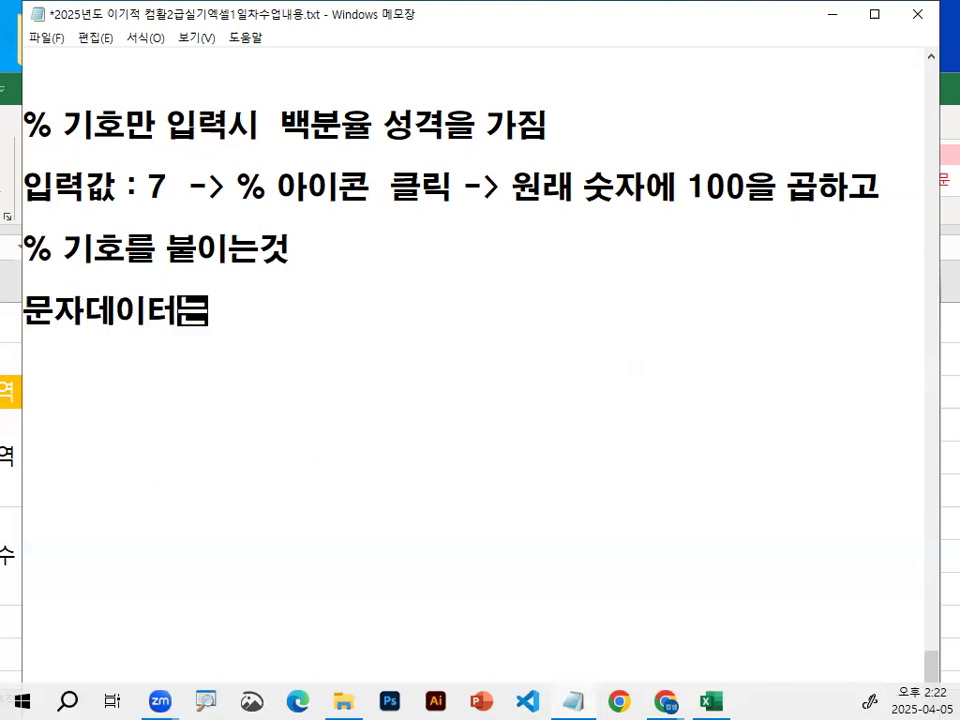
{"action": "type", "text": " 백분율로 지정"}
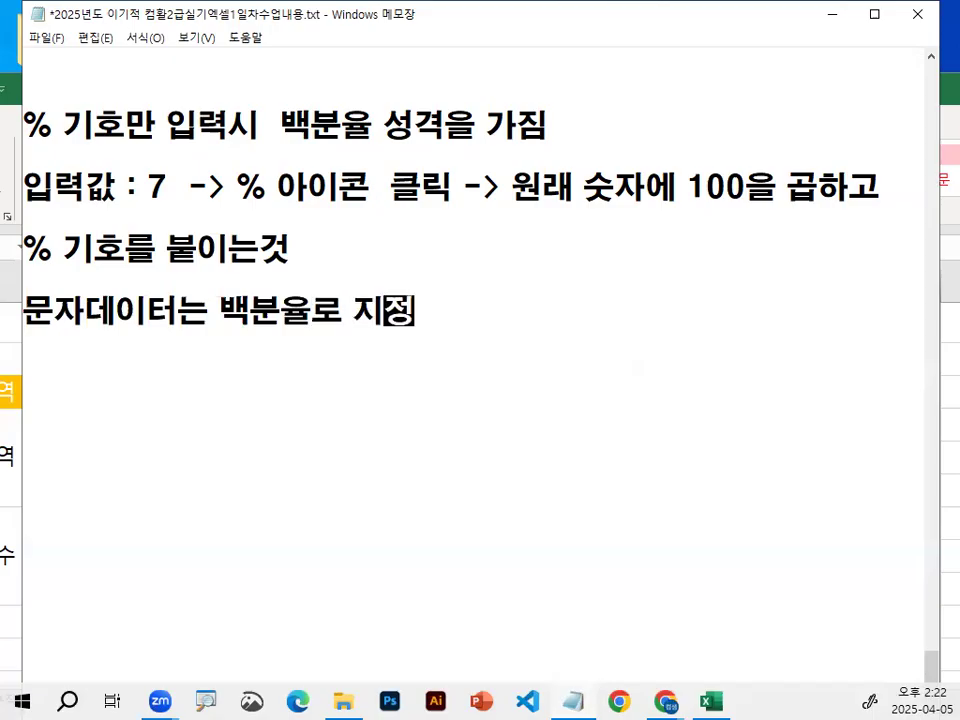
{"action": "type", "text": "가능?"}
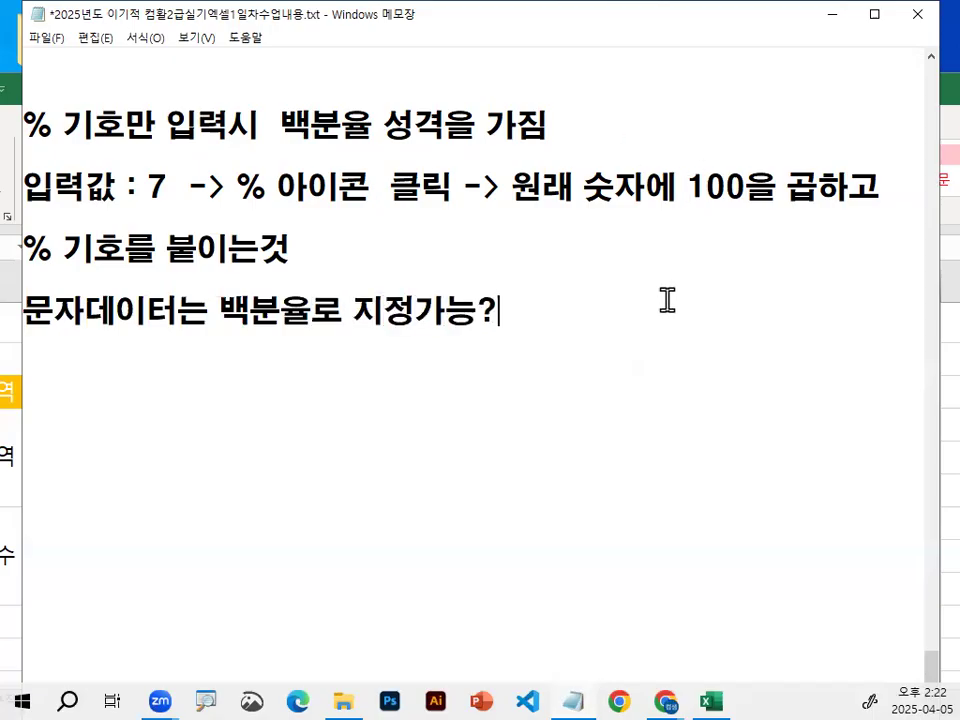
- Change the format line above the percent note to read @% and circle the @ and % symbols
{"action": "left_click", "coordinate": [343, 312]}
{"action": "scroll", "coordinate": [420, 470], "scroll_direction": "up", "scroll_amount": 2}
{"action": "left_click_drag", "start_coordinate": [148, 312], "coordinate": [236, 301]}
{"action": "type", "text": "%"}
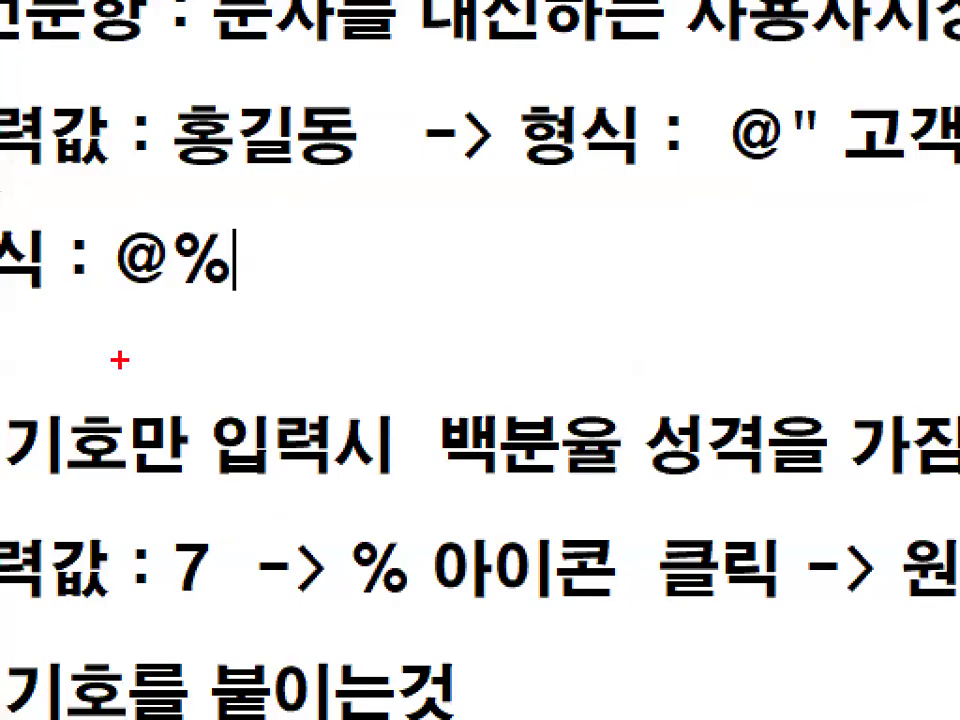
{"action": "left_click_drag", "start_coordinate": [124, 323], "coordinate": [146, 325]}
{"action": "left_click_drag", "start_coordinate": [170, 282], "coordinate": [137, 228]}
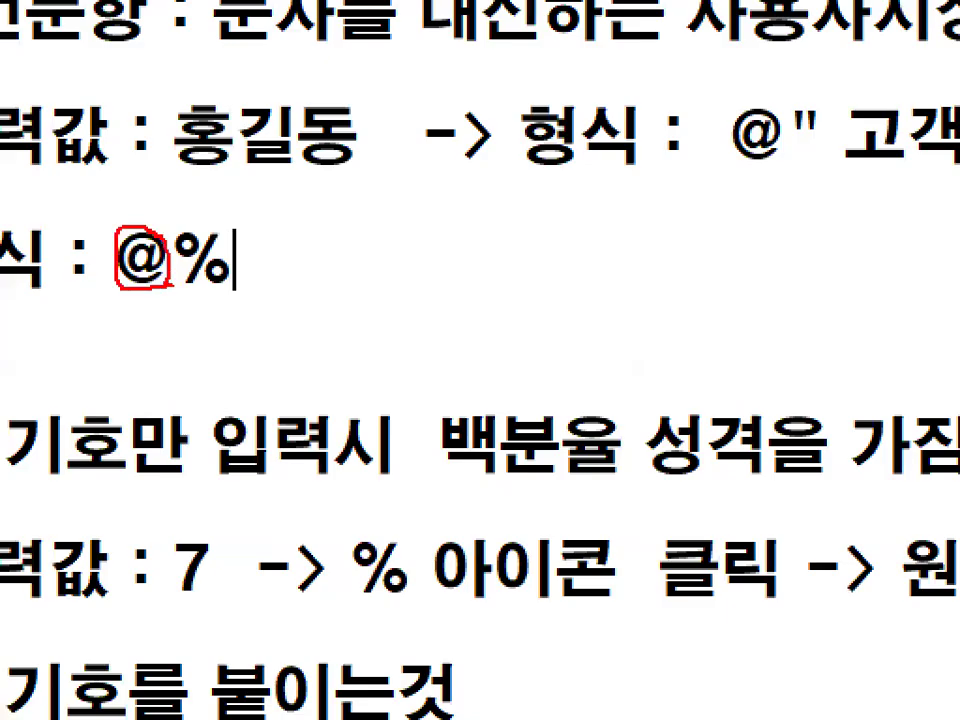
{"action": "left_click_drag", "start_coordinate": [237, 288], "coordinate": [180, 255]}
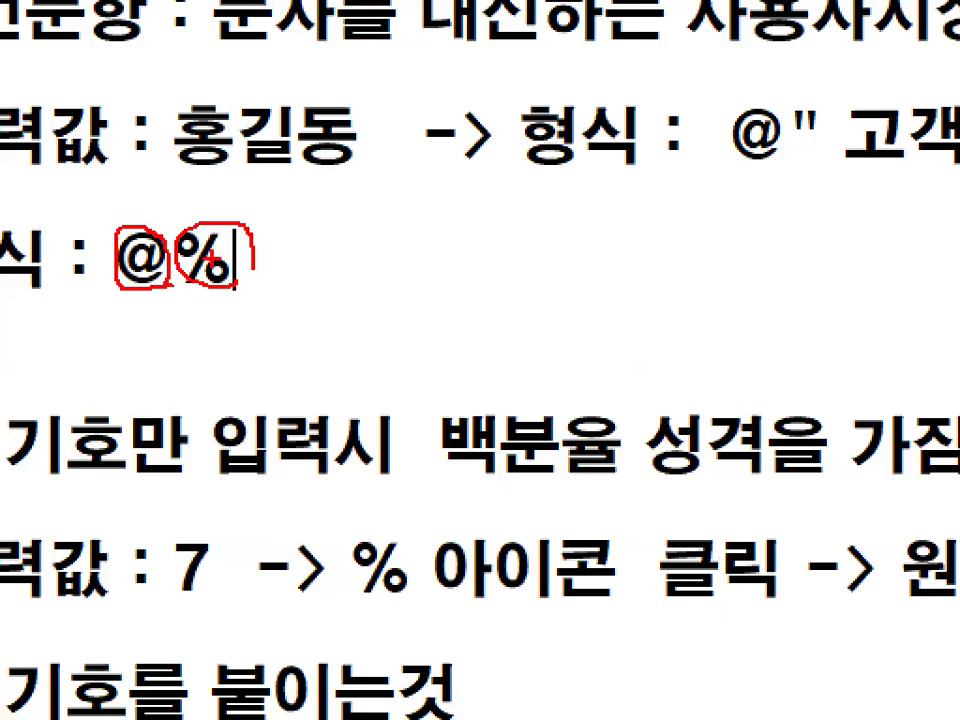
{"action": "key", "text": "Escape"}
- Switch to the Excel workbook and open the custom (사용자 지정) number formats for the selected cells C4:C6
{"action": "left_click", "coordinate": [826, 24]}
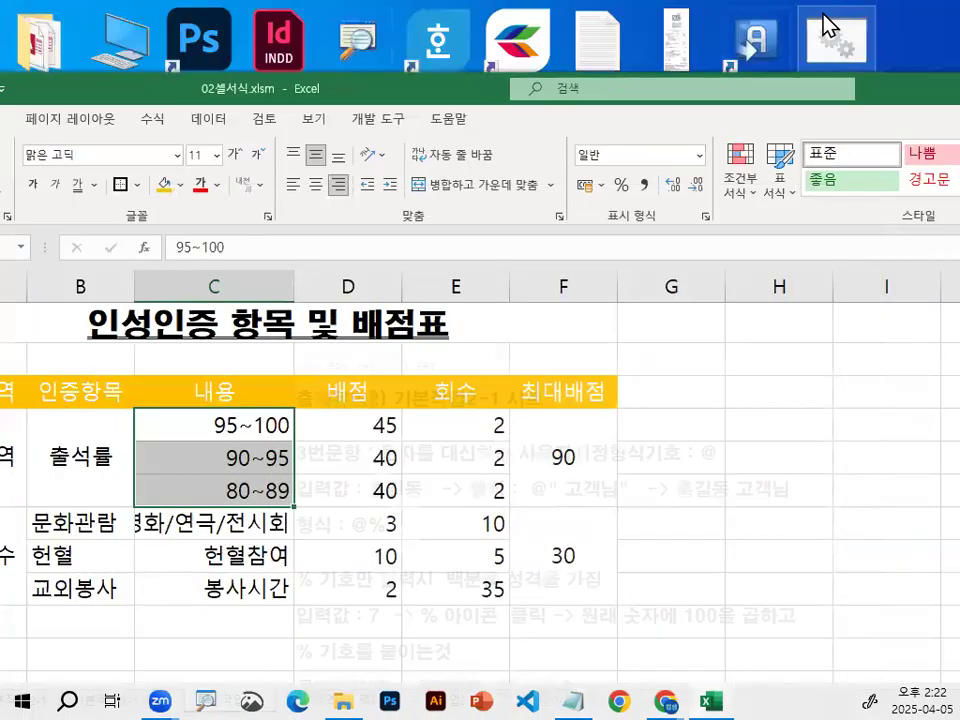
{"action": "left_click_drag", "start_coordinate": [258, 498], "coordinate": [298, 465]}
{"action": "left_click_drag", "start_coordinate": [450, 430], "coordinate": [250, 440]}
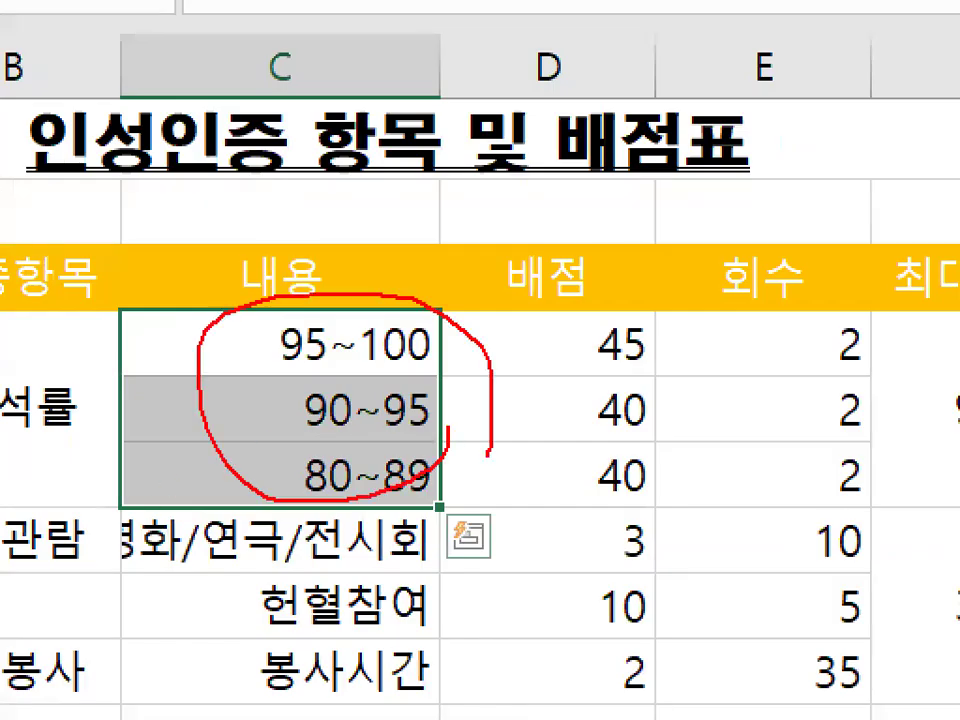
{"action": "key", "text": "Escape"}
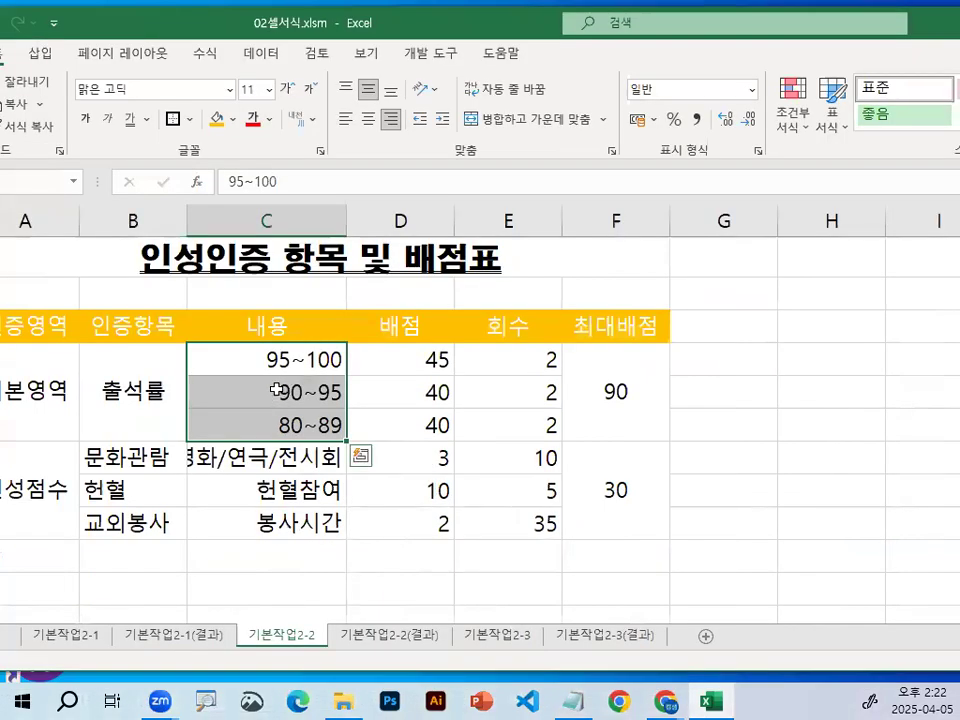
{"action": "key", "text": "ctrl+1"}
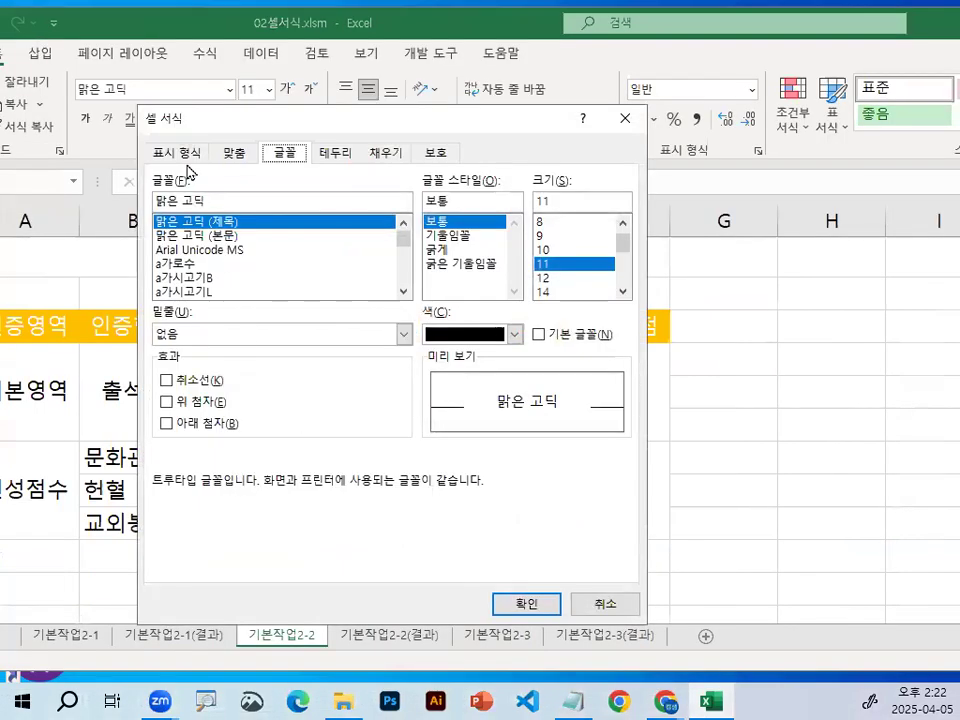
{"action": "left_click", "coordinate": [185, 155]}
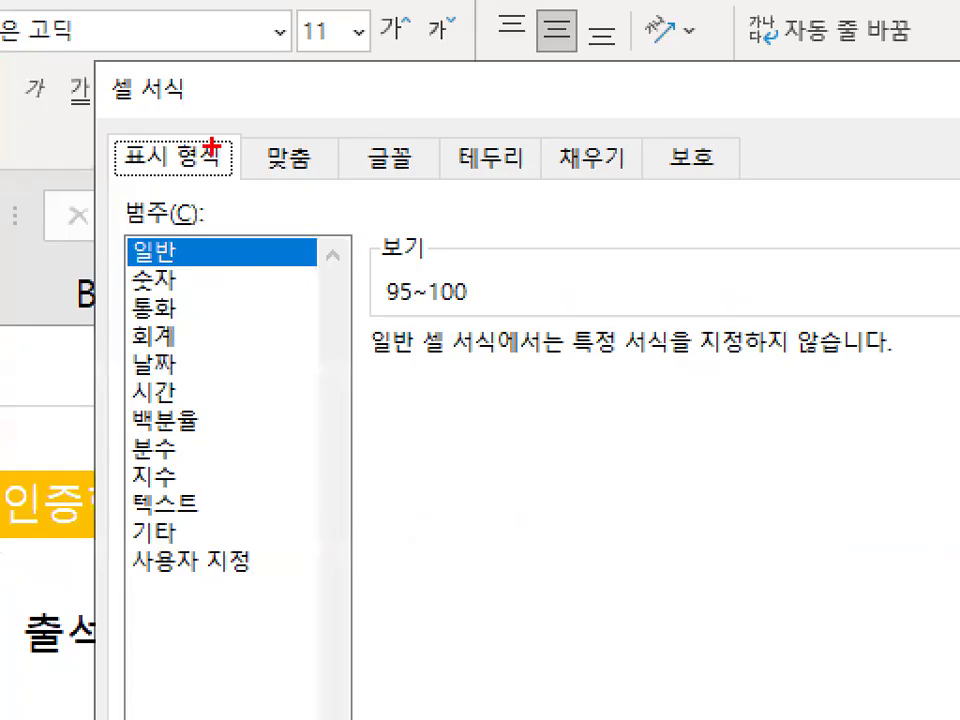
{"action": "mouse_move", "coordinate": [183, 163]}
{"action": "left_mouse_down"}
{"action": "mouse_move", "coordinate": [207, 152]}
{"action": "mouse_move", "coordinate": [130, 168]}
{"action": "mouse_move", "coordinate": [200, 178]}
{"action": "left_mouse_up"}
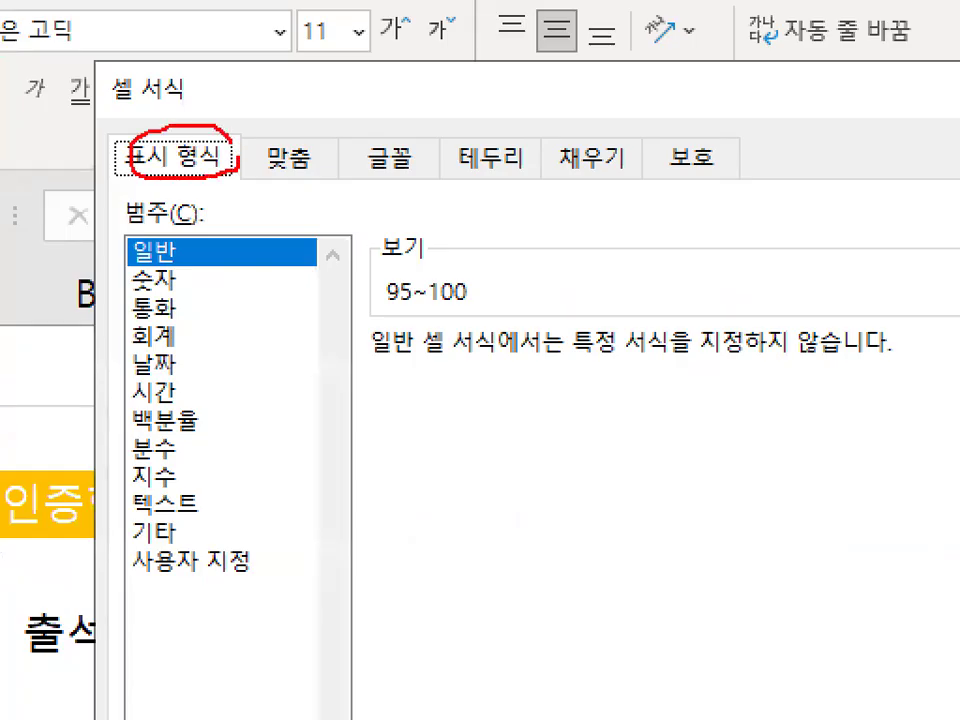
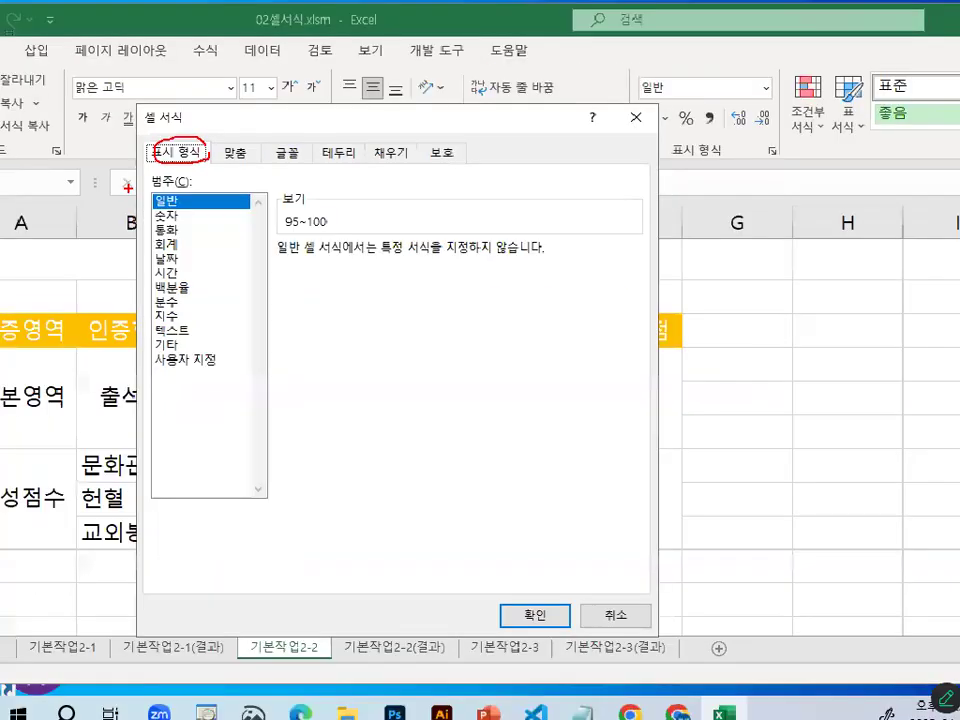
{"action": "left_click_drag", "start_coordinate": [227, 129], "coordinate": [245, 60]}
{"action": "left_click", "coordinate": [200, 287]}
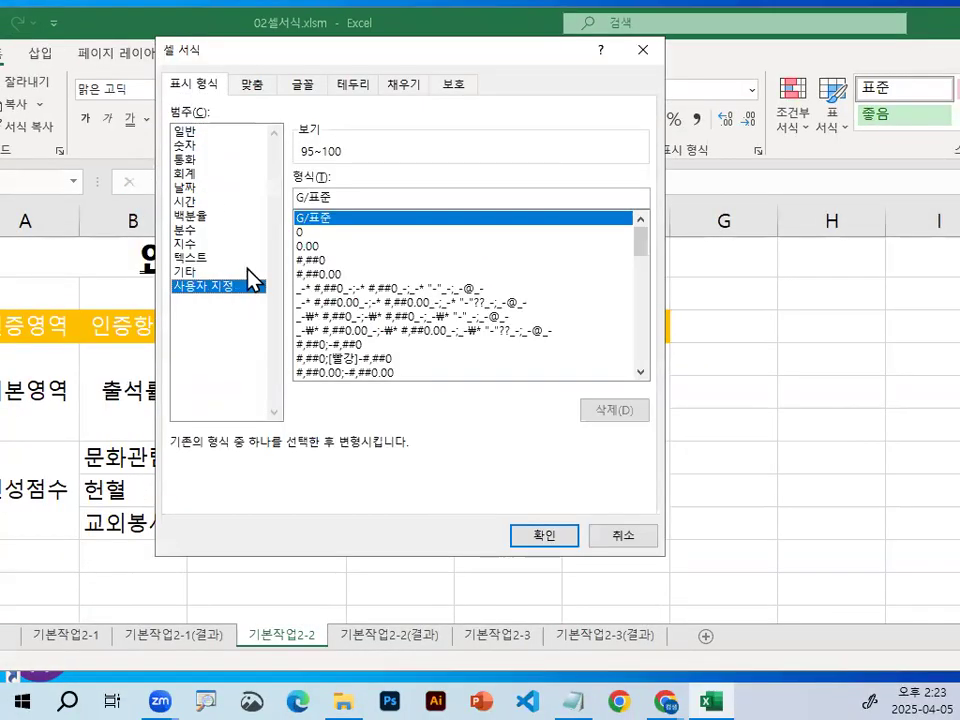
- Replace the general format code for C4:C6 with @% and compare it with the sample preview
{"action": "left_click_drag", "start_coordinate": [333, 194], "coordinate": [270, 182]}
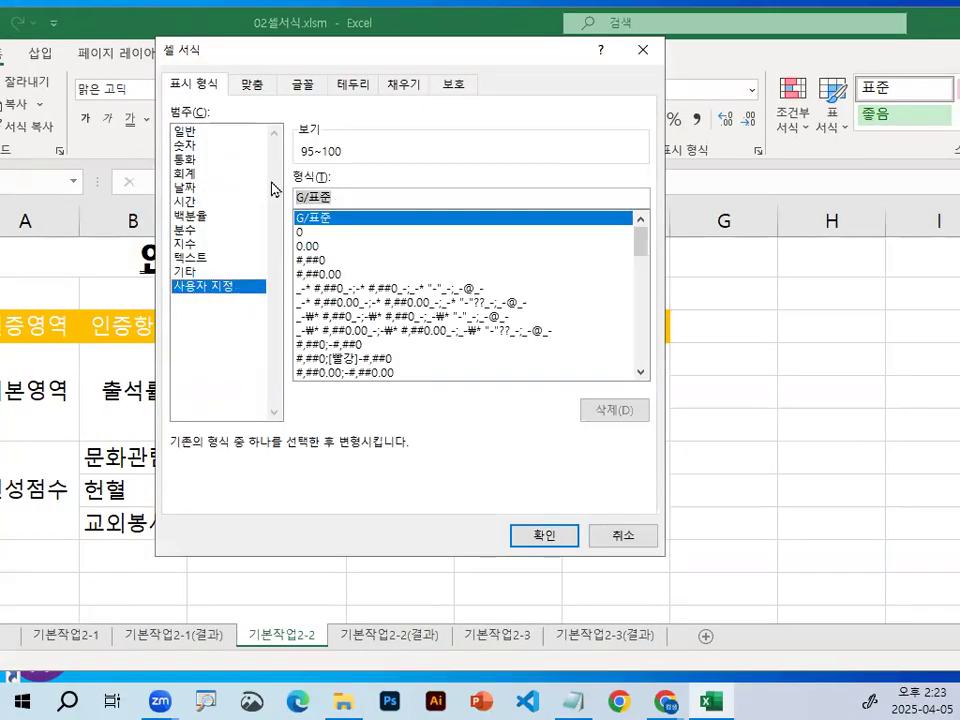
{"action": "type", "text": "@"}
{"action": "left_click_drag", "start_coordinate": [326, 285], "coordinate": [439, 266]}
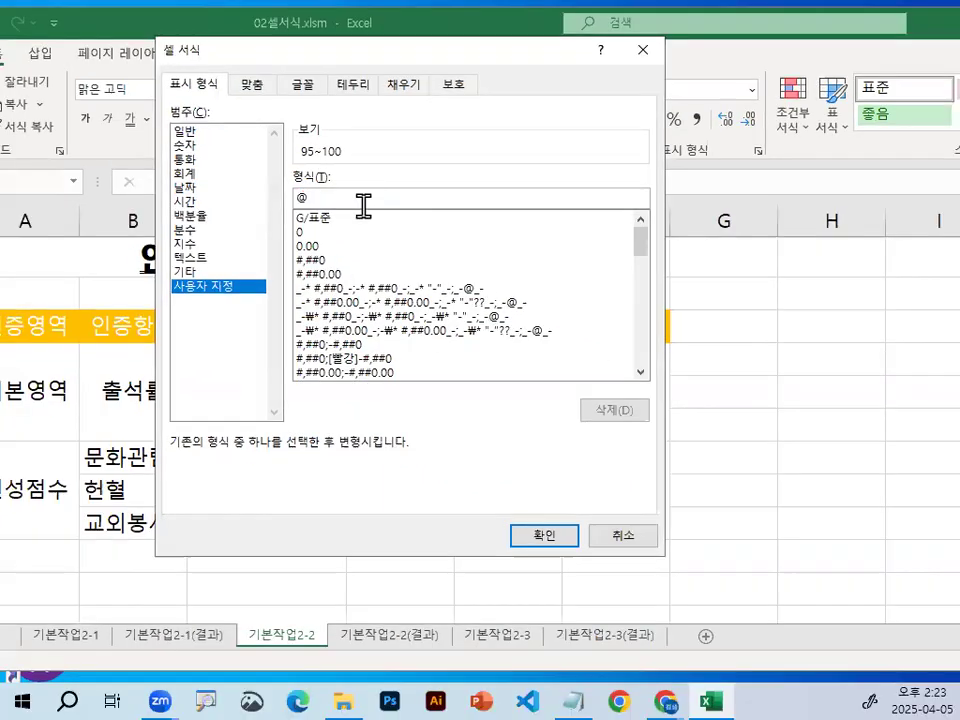
{"action": "type", "text": "%"}
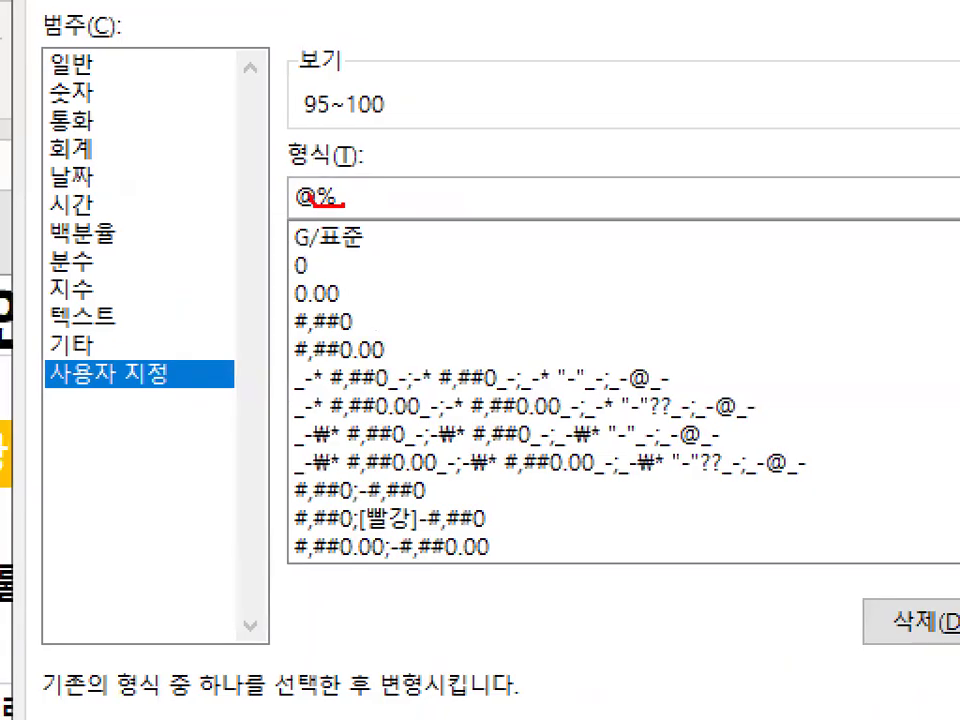
{"action": "left_click_drag", "start_coordinate": [309, 196], "coordinate": [339, 192]}
{"action": "mouse_move", "coordinate": [426, 85]}
{"action": "left_mouse_down"}
{"action": "mouse_move", "coordinate": [391, 121]}
{"action": "mouse_move", "coordinate": [399, 97]}
{"action": "mouse_move", "coordinate": [460, 130]}
{"action": "left_mouse_up"}
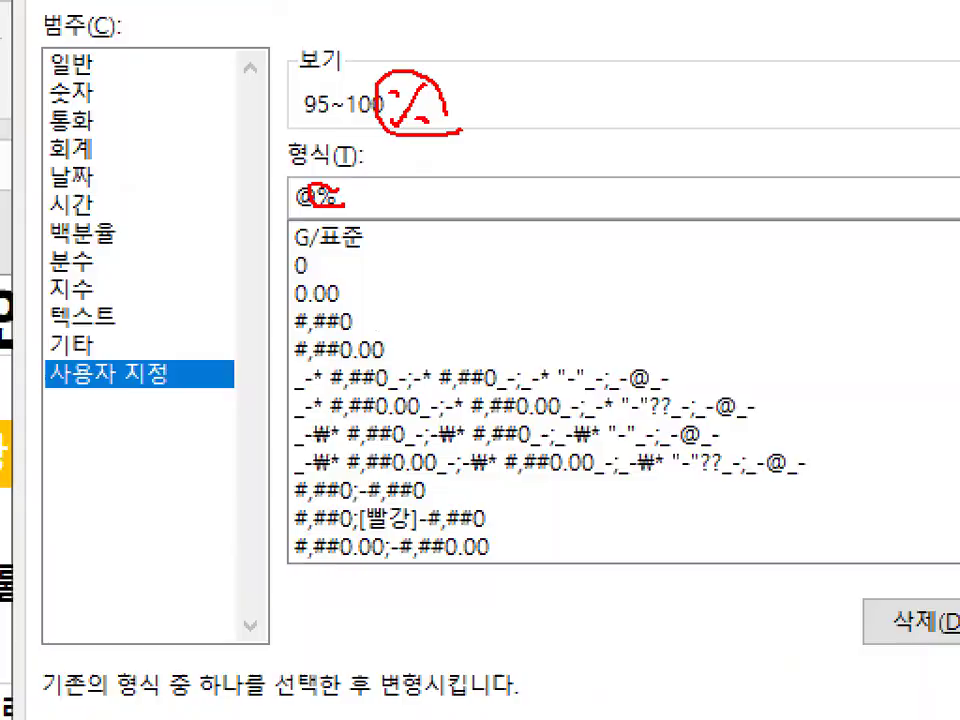
{"action": "key", "text": "Escape"}
- Try to apply the unquoted @% custom format to C4:C6 after pointing out the preview
{"action": "key", "text": "ctrl+1"}
{"action": "scroll", "coordinate": [396, 155], "scroll_direction": "up", "scroll_amount": 2}
{"action": "left_click", "coordinate": [396, 155]}
{"action": "mouse_move", "coordinate": [237, 104]}
{"action": "left_mouse_down"}
{"action": "mouse_move", "coordinate": [531, 124]}
{"action": "mouse_move", "coordinate": [531, 104]}
{"action": "left_mouse_up"}
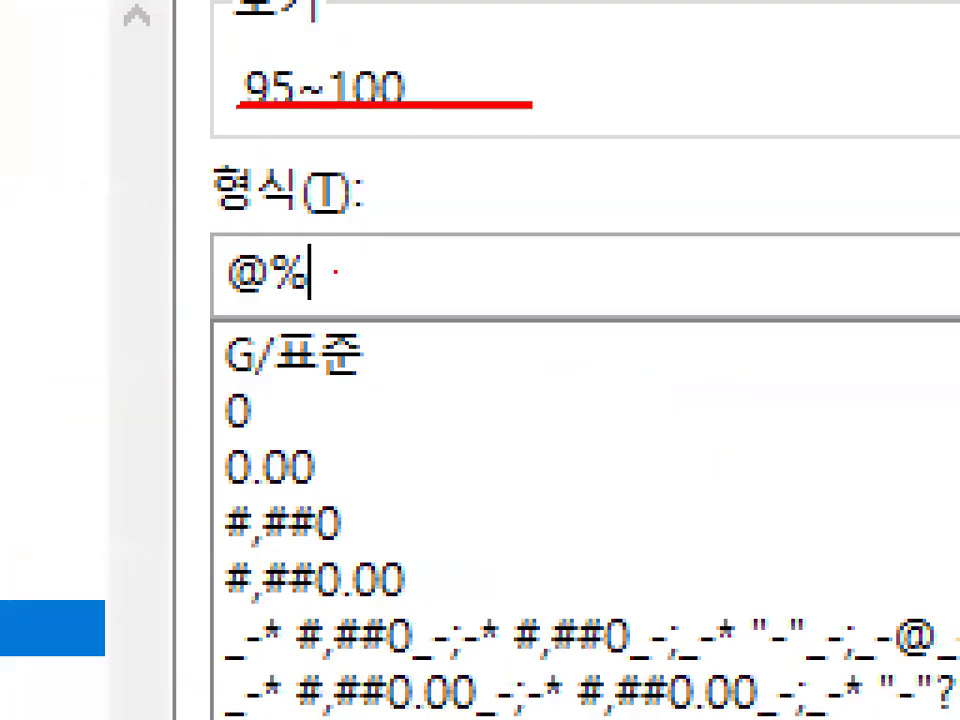
{"action": "left_click_drag", "start_coordinate": [340, 258], "coordinate": [333, 287]}
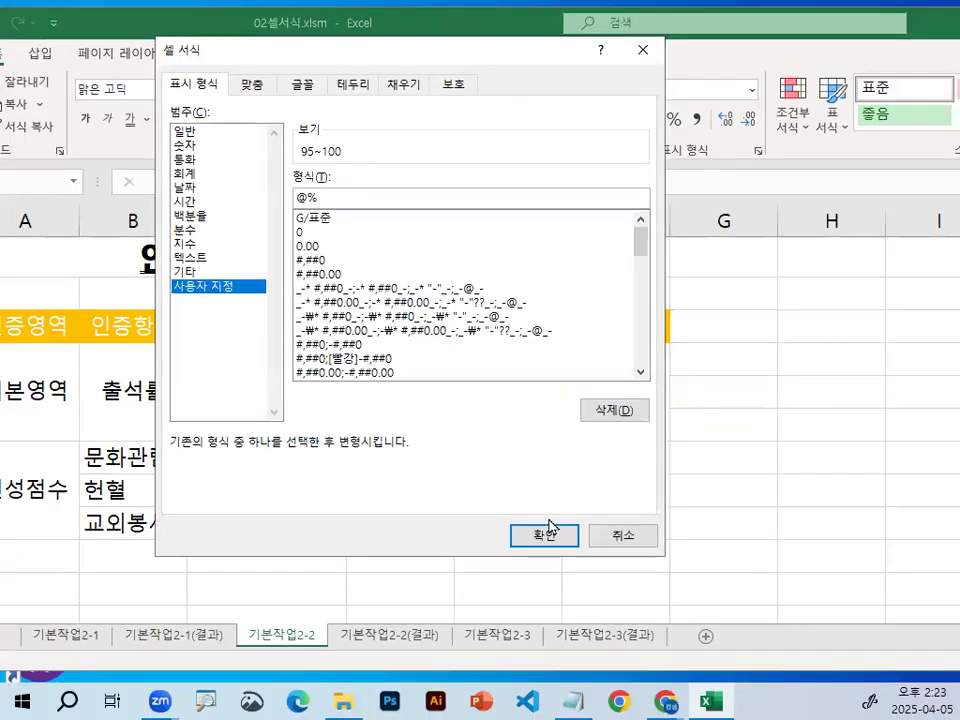
{"action": "left_click", "coordinate": [548, 535]}
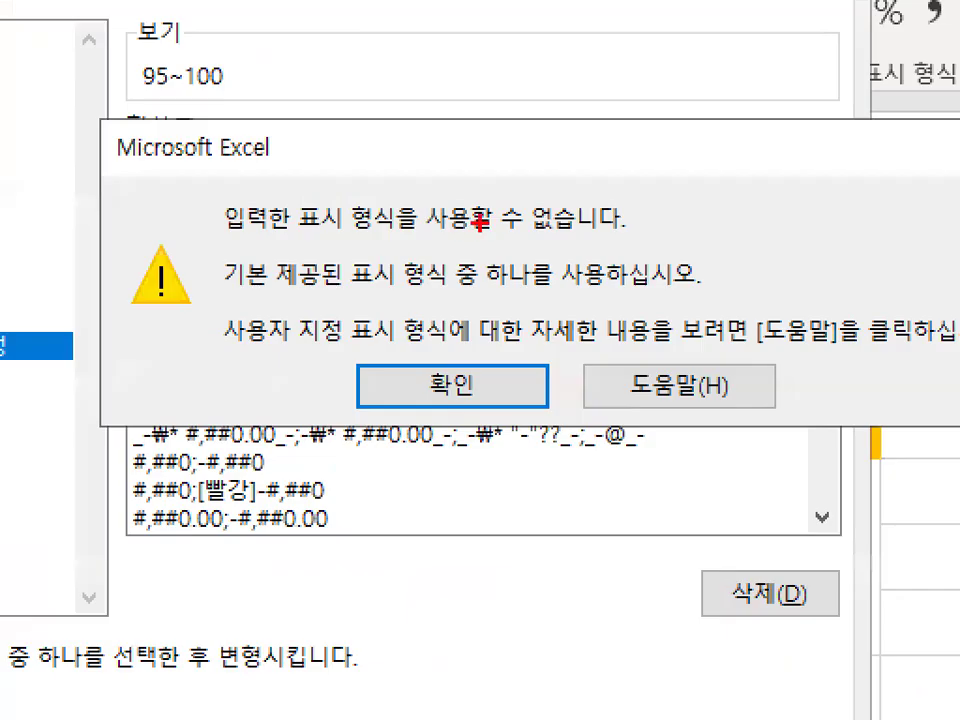
- Examine the message about the entered format and sketch a % sign inside double quotation marks beside it
{"action": "mouse_move", "coordinate": [531, 263]}
{"action": "left_mouse_down"}
{"action": "mouse_move", "coordinate": [426, 173]}
{"action": "mouse_move", "coordinate": [534, 250]}
{"action": "left_mouse_up"}
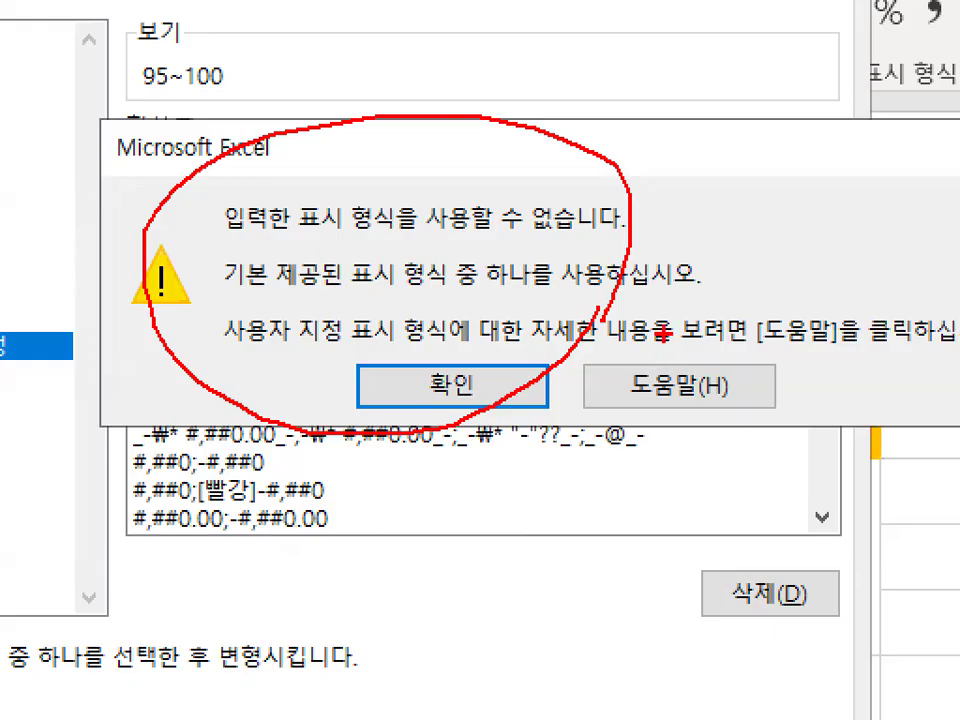
{"action": "left_click_drag", "start_coordinate": [755, 205], "coordinate": [828, 92]}
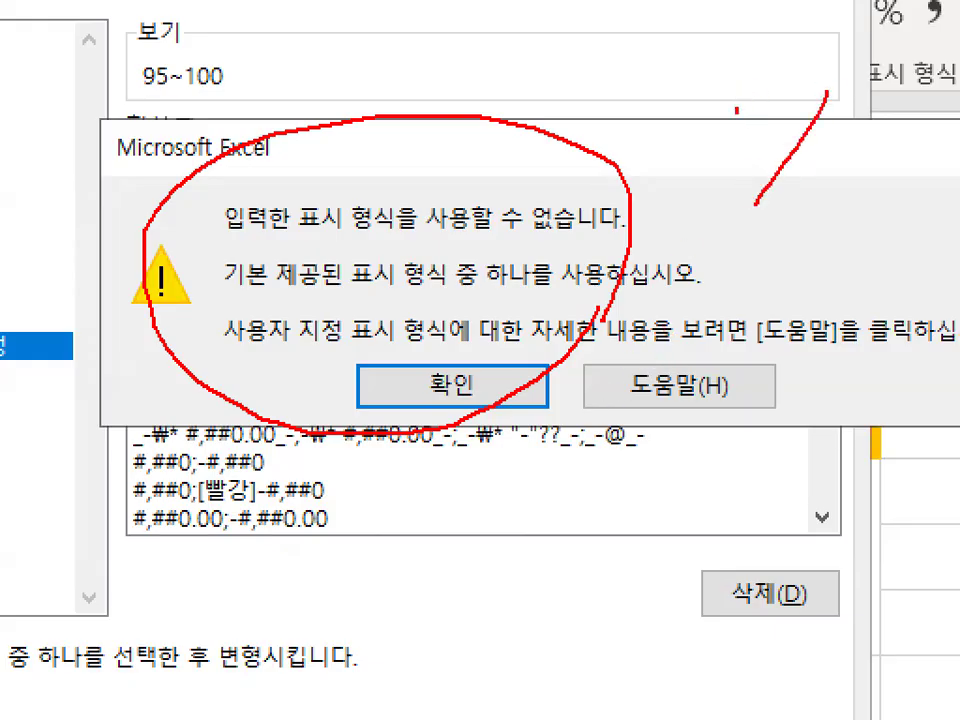
{"action": "left_click_drag", "start_coordinate": [737, 114], "coordinate": [722, 100]}
{"action": "left_click_drag", "start_coordinate": [810, 178], "coordinate": [812, 200]}
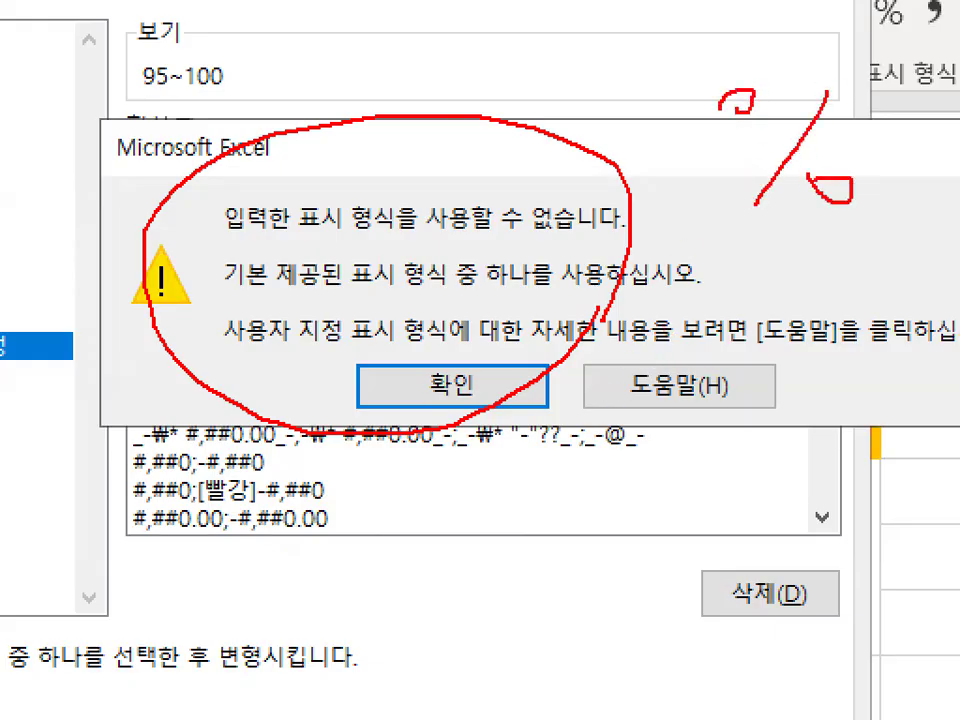
{"action": "mouse_move", "coordinate": [745, 92]}
{"action": "left_mouse_down"}
{"action": "mouse_move", "coordinate": [738, 232]}
{"action": "mouse_move", "coordinate": [928, 190]}
{"action": "left_mouse_up"}
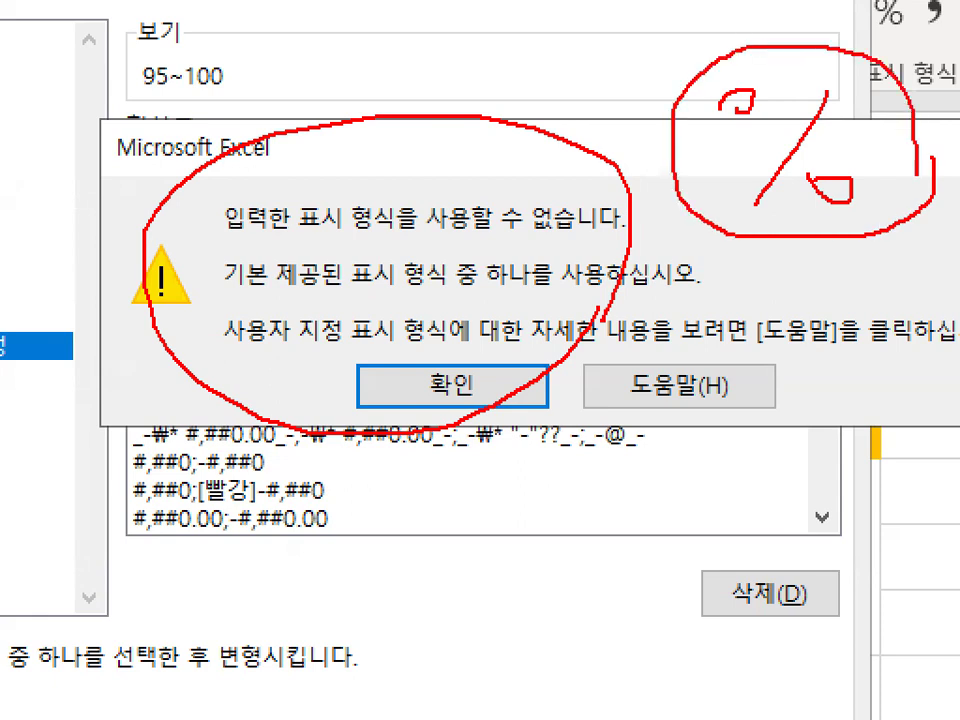
{"action": "mouse_move", "coordinate": [664, 62]}
{"action": "left_mouse_down"}
{"action": "mouse_move", "coordinate": [653, 76]}
{"action": "mouse_move", "coordinate": [668, 76]}
{"action": "left_mouse_up"}
{"action": "mouse_move", "coordinate": [909, 69]}
{"action": "left_mouse_down"}
{"action": "mouse_move", "coordinate": [885, 98]}
{"action": "mouse_move", "coordinate": [907, 106]}
{"action": "left_mouse_up"}
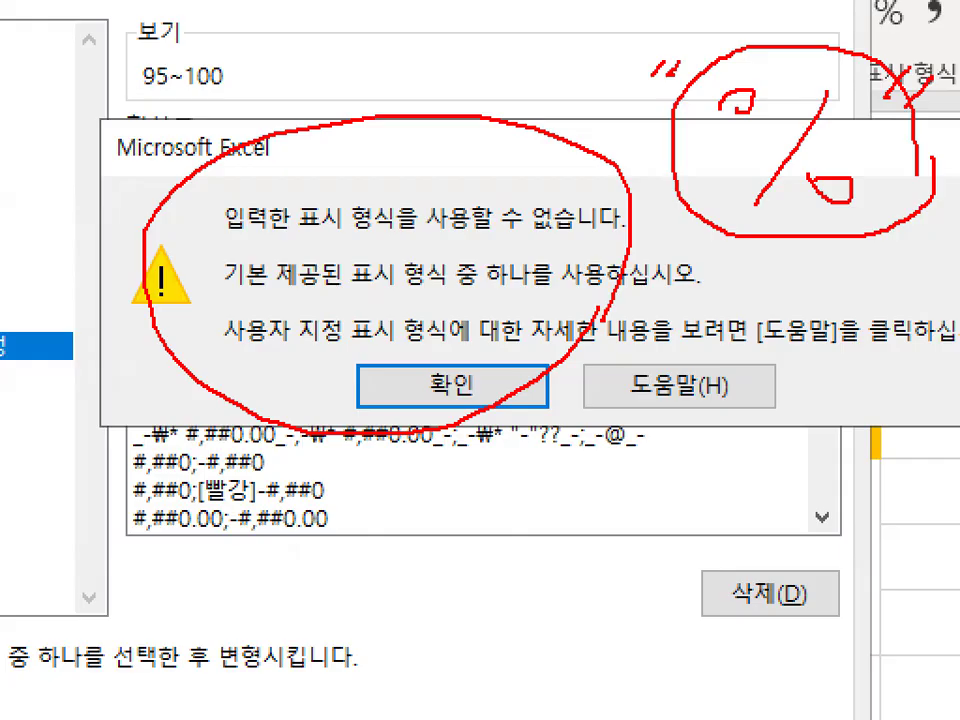
{"action": "key", "text": "Escape"}
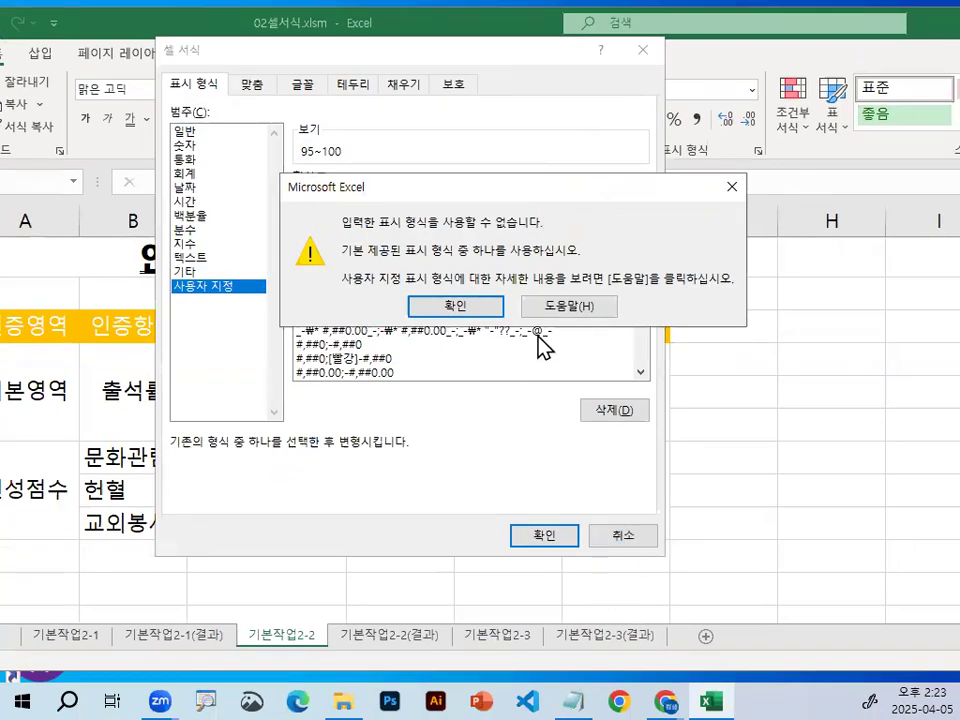
- Dismiss the format message and enclose the % in double quotation marks so the custom code reads @"%"
{"action": "left_click", "coordinate": [463, 306]}
{"action": "key", "text": "Left"}
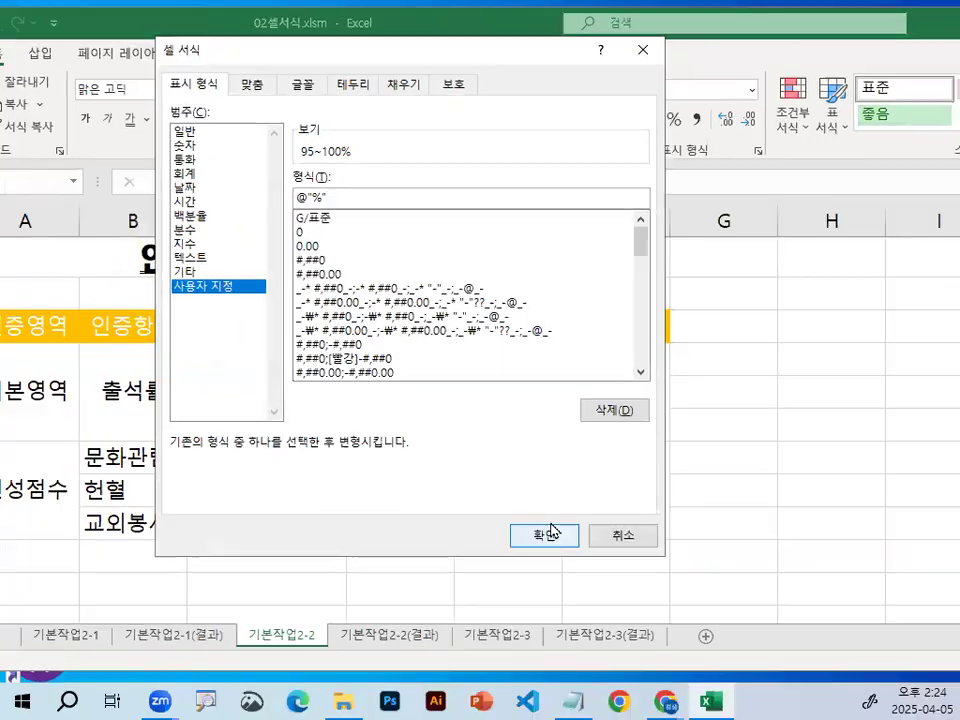
- Apply the custom format @"%" to C4:C6 and point out the % sign in cell C4
{"action": "left_click", "coordinate": [550, 530]}
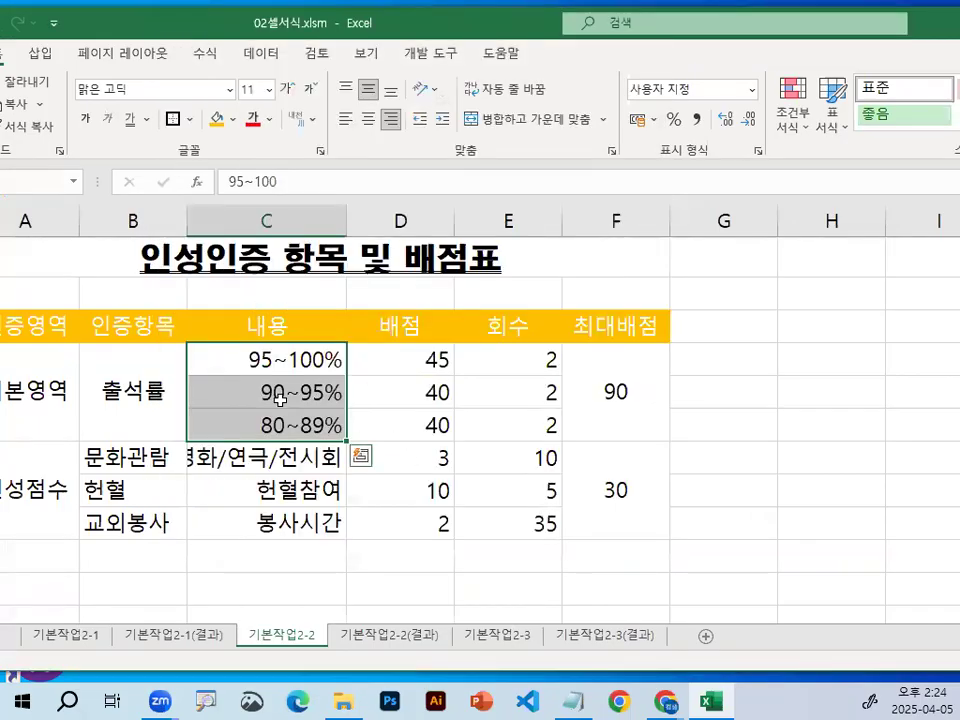
{"action": "left_click", "coordinate": [214, 364]}
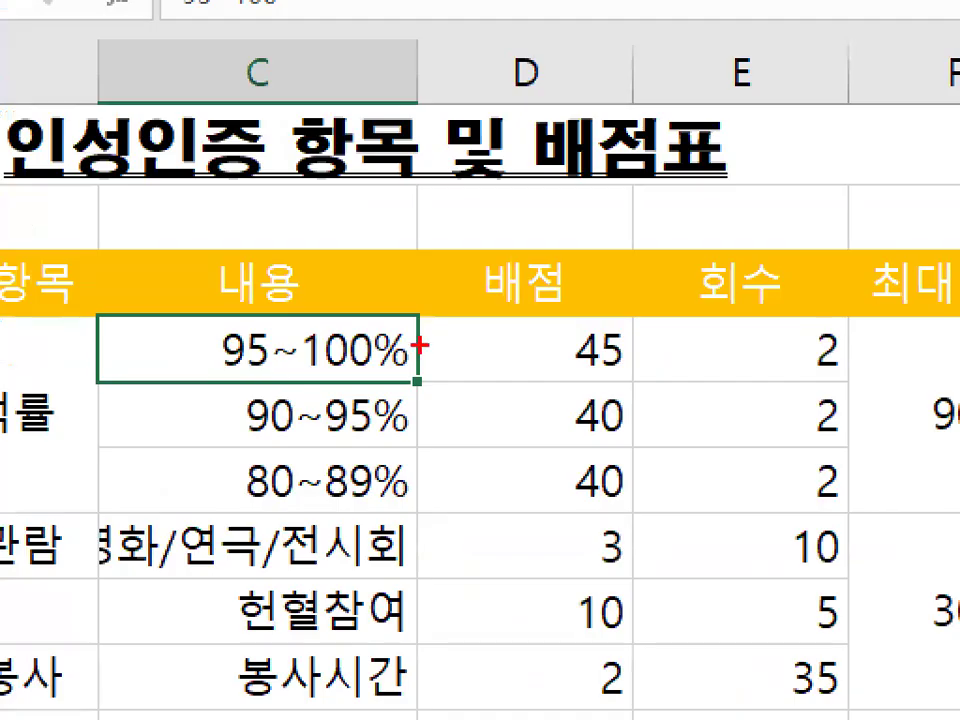
{"action": "mouse_move", "coordinate": [420, 345]}
{"action": "left_mouse_down"}
{"action": "mouse_move", "coordinate": [257, 330]}
{"action": "mouse_move", "coordinate": [405, 332]}
{"action": "left_mouse_up"}
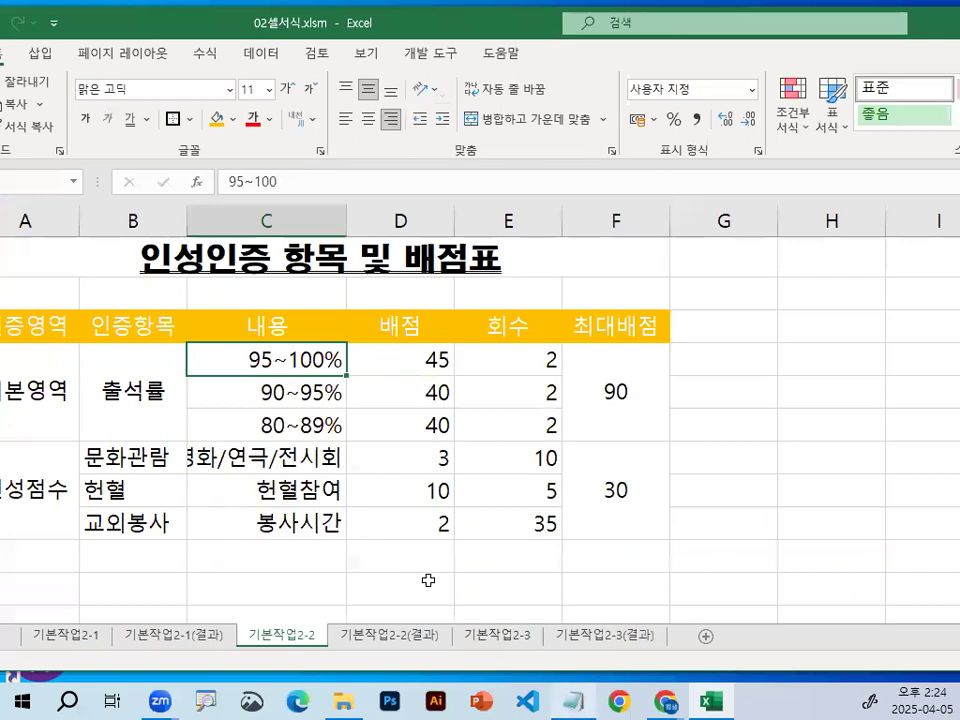
- Open cell C4 for editing, mark its numbers and tilde with the pen, and leave the content unaltered
{"action": "double_click", "coordinate": [258, 360]}
{"action": "mouse_move", "coordinate": [309, 372]}
{"action": "left_mouse_down"}
{"action": "mouse_move", "coordinate": [262, 373]}
{"action": "mouse_move", "coordinate": [322, 365]}
{"action": "left_mouse_up"}
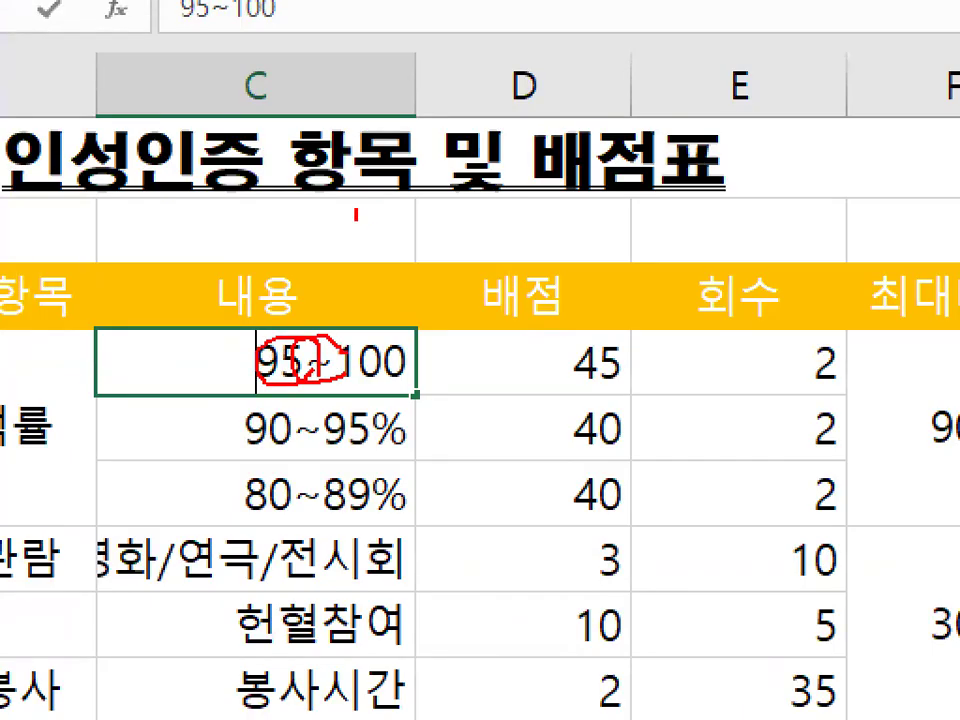
{"action": "left_click_drag", "start_coordinate": [356, 210], "coordinate": [440, 221]}
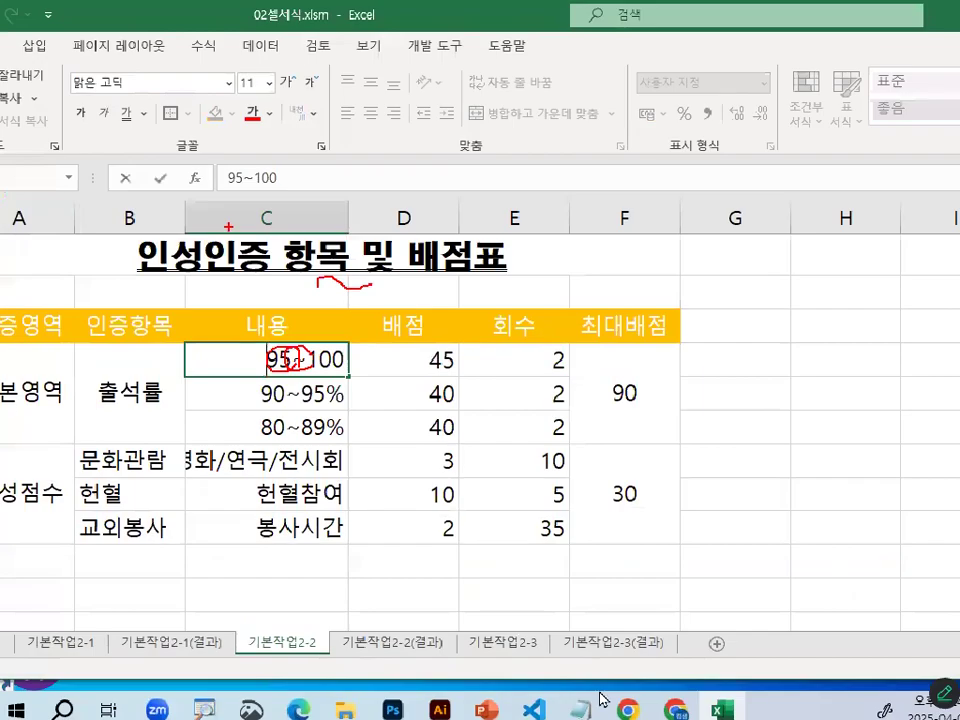
{"action": "key", "text": "Escape"}
- Switch to the Notepad notes, change @% to @"%", and add the line 문자+숫자 결합 -> 문자데이터 below it
{"action": "left_click", "coordinate": [576, 706]}
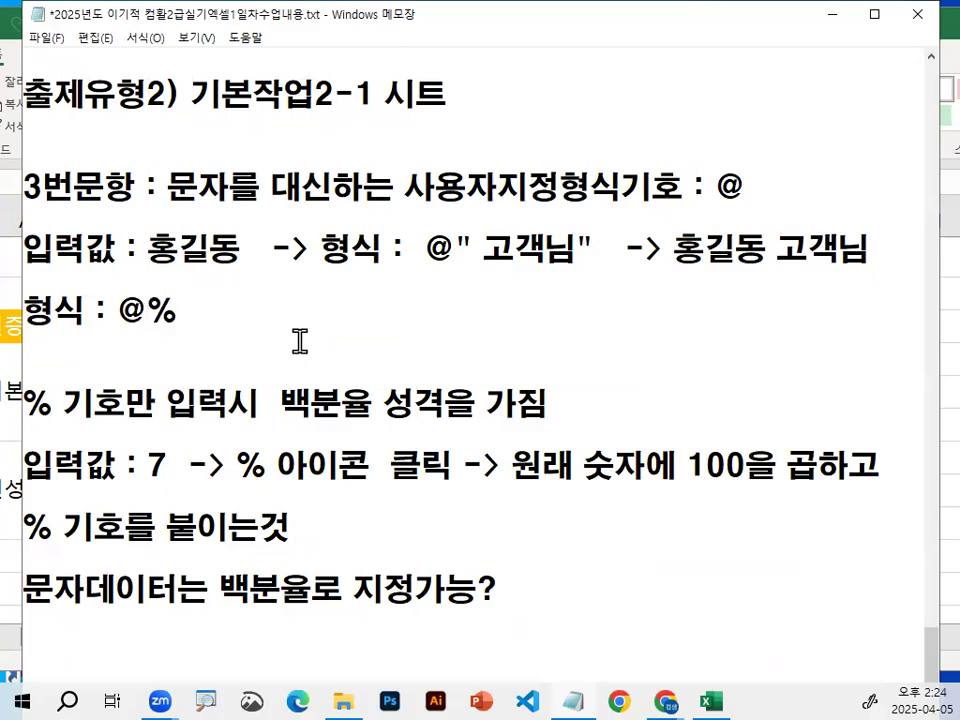
{"action": "type", "text": "\""}
{"action": "key", "text": "Right"}
{"action": "type", "text": "\""}
{"action": "key", "text": "Return"}
{"action": "key", "text": "Return"}
{"action": "key", "text": "Return"}
{"action": "type", "text": "문자+숫자 결합  -> 문자데이터"}
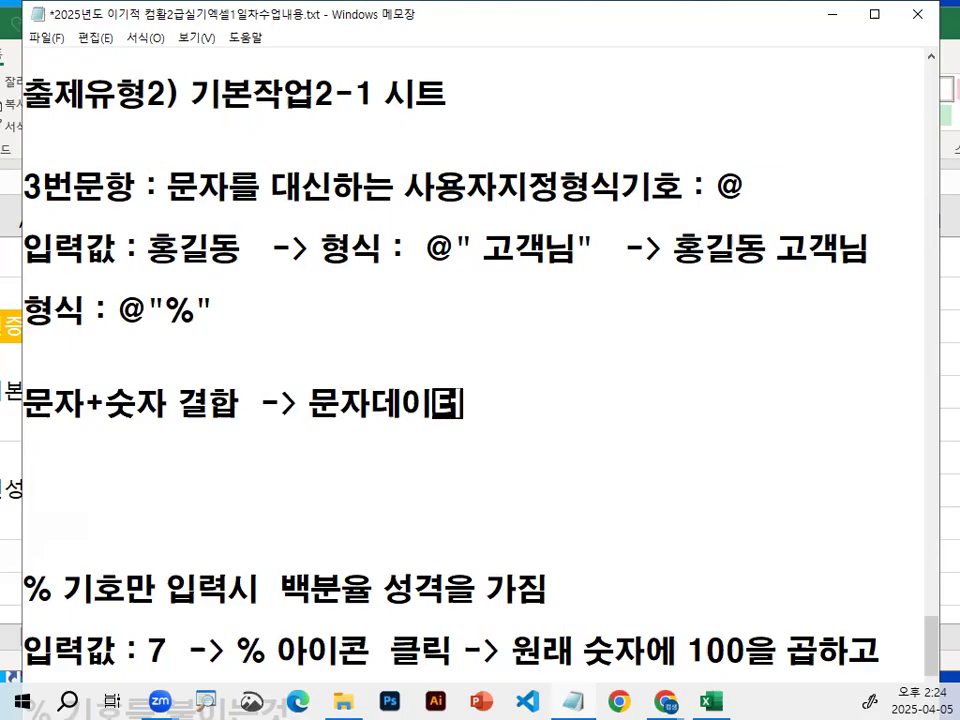
{"action": "key", "text": "Return"}
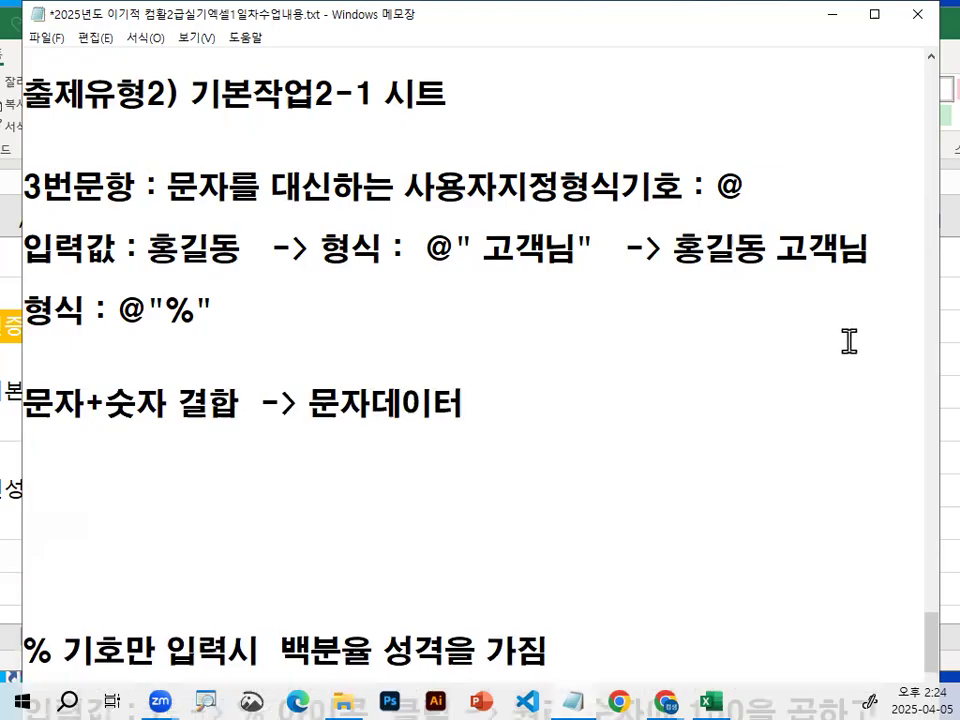
- Highlight 숫자 결합 and 문자데이터 in the new note line to explain it
{"action": "scroll", "coordinate": [362, 428], "scroll_direction": "down", "scroll_amount": 1}
{"action": "left_click_drag", "start_coordinate": [112, 322], "coordinate": [225, 325]}
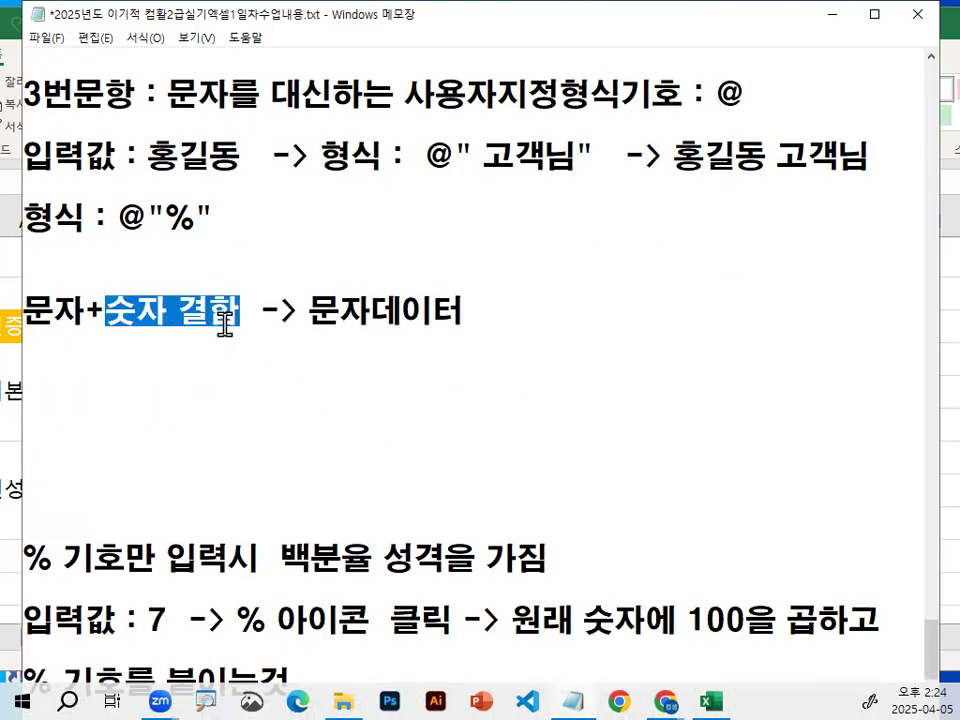
{"action": "left_click", "coordinate": [244, 327]}
{"action": "left_click_drag", "start_coordinate": [310, 312], "coordinate": [465, 305]}
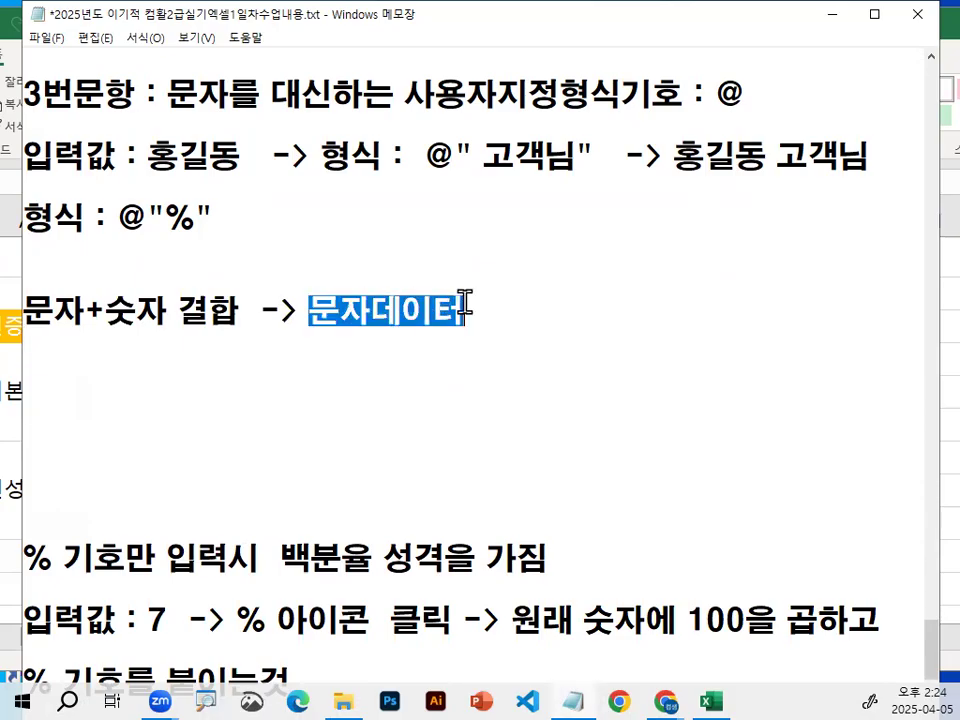
{"action": "key", "text": "shift+Home"}
- Return to the Excel workbook, maximize its window, and bring the empty columns beside the table into view
{"action": "left_click", "coordinate": [830, 14]}
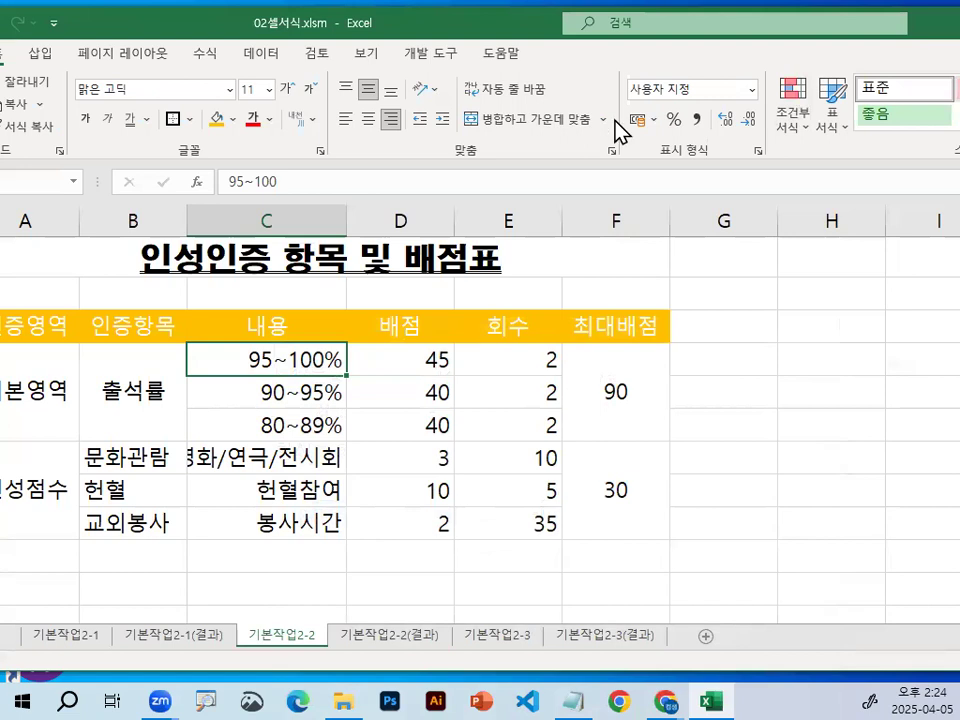
{"action": "double_click", "coordinate": [497, 33]}
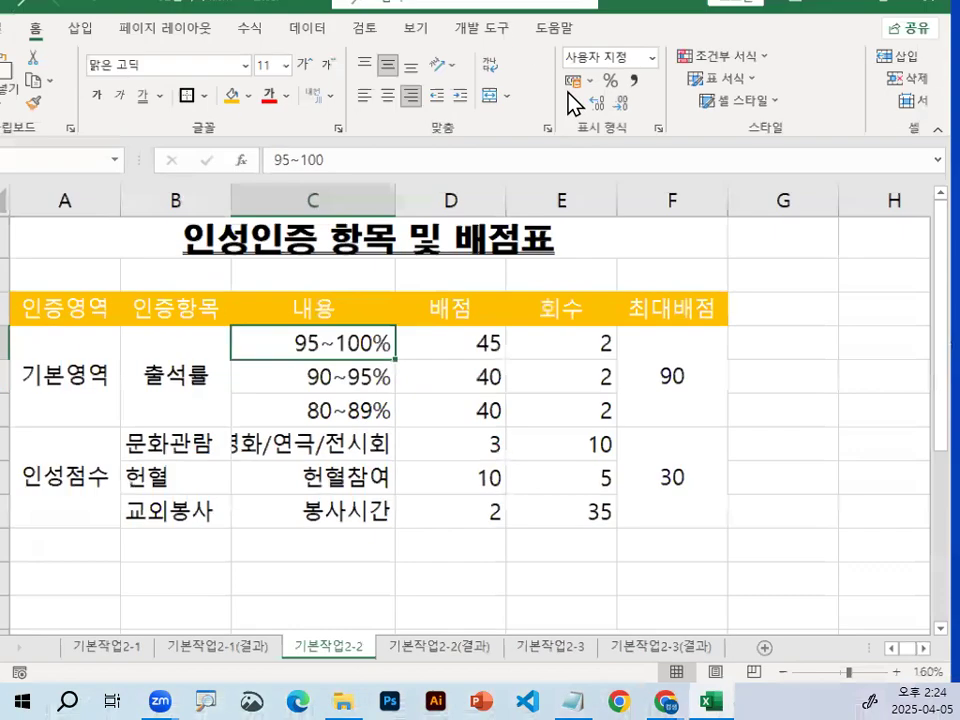
{"action": "left_click", "coordinate": [932, 649]}
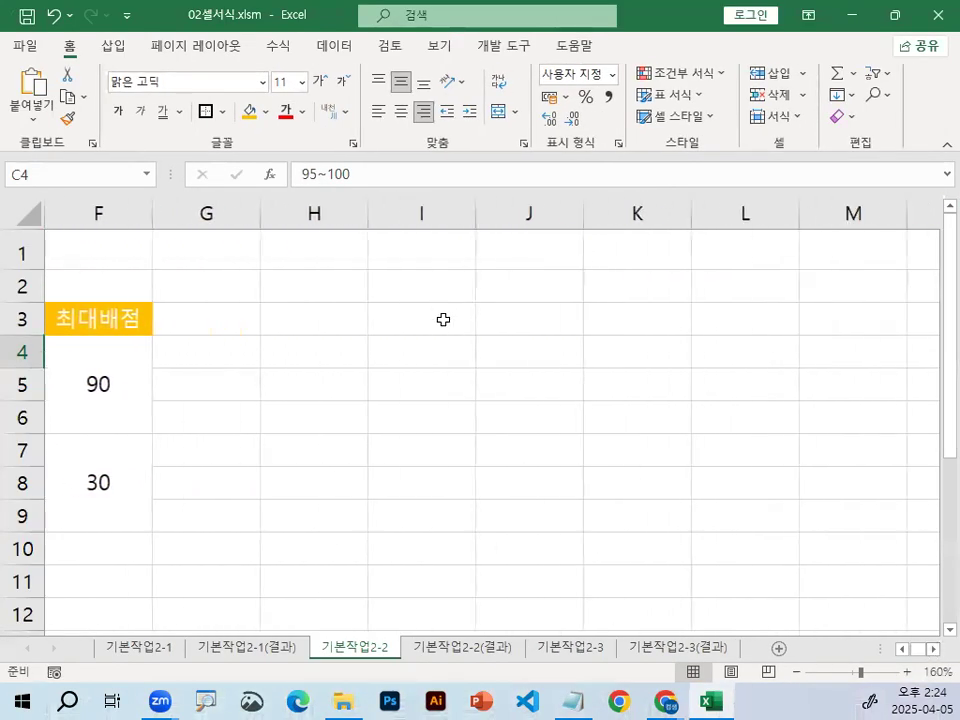
{"action": "left_click", "coordinate": [447, 319]}
{"action": "type", "text": "80"}
{"action": "key", "text": "BackSpace"}
{"action": "key", "text": "BackSpace"}
{"action": "type", "text": "90"}
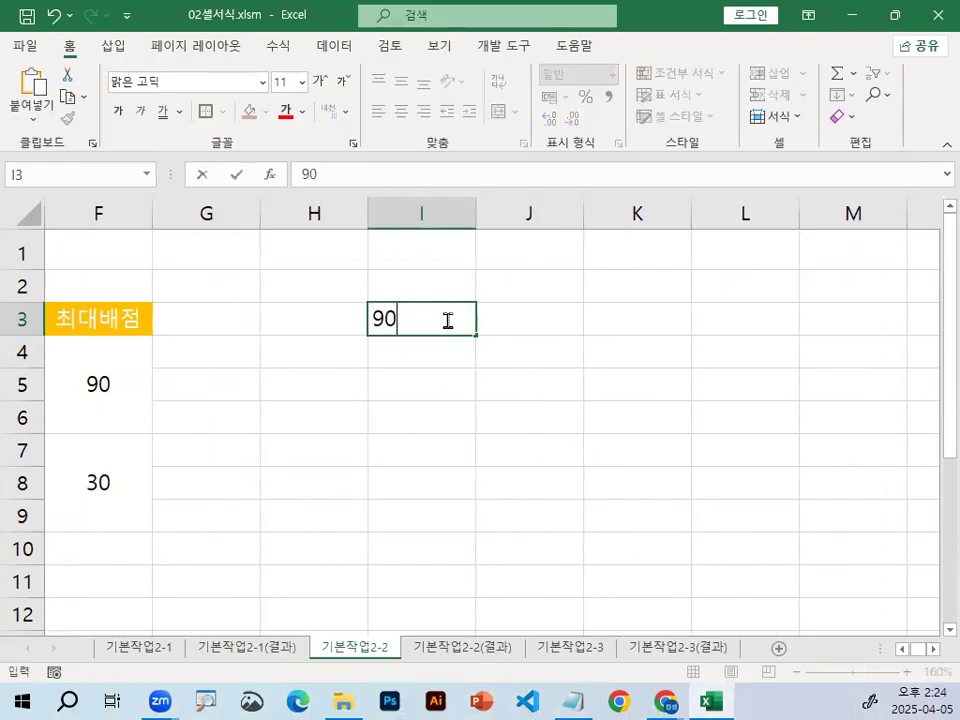
{"action": "type", "text": "~100"}
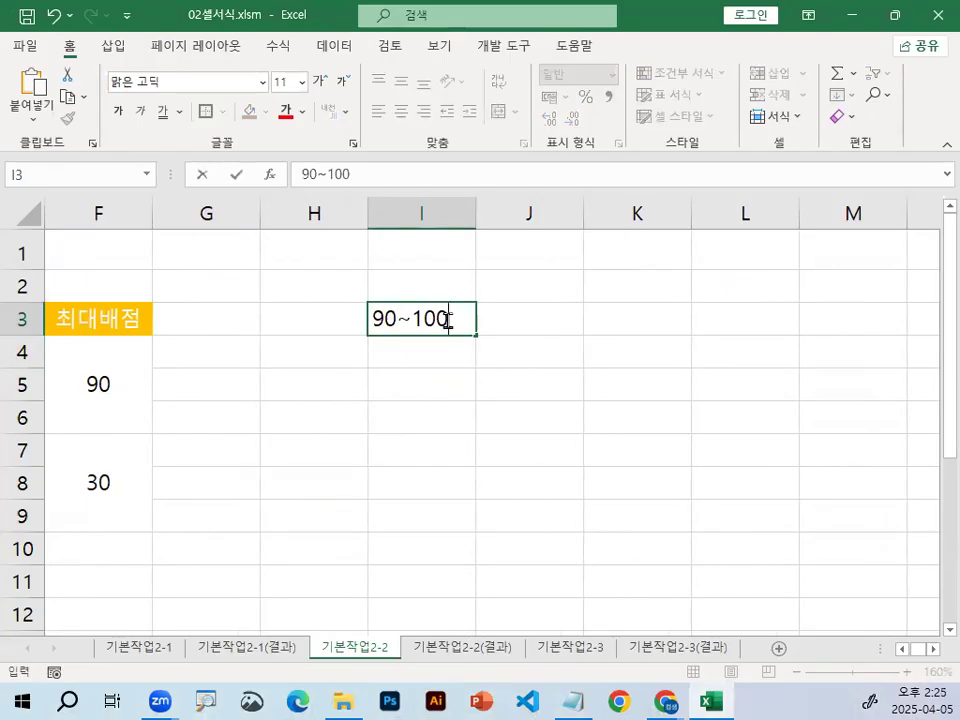
{"action": "key", "text": "Return"}
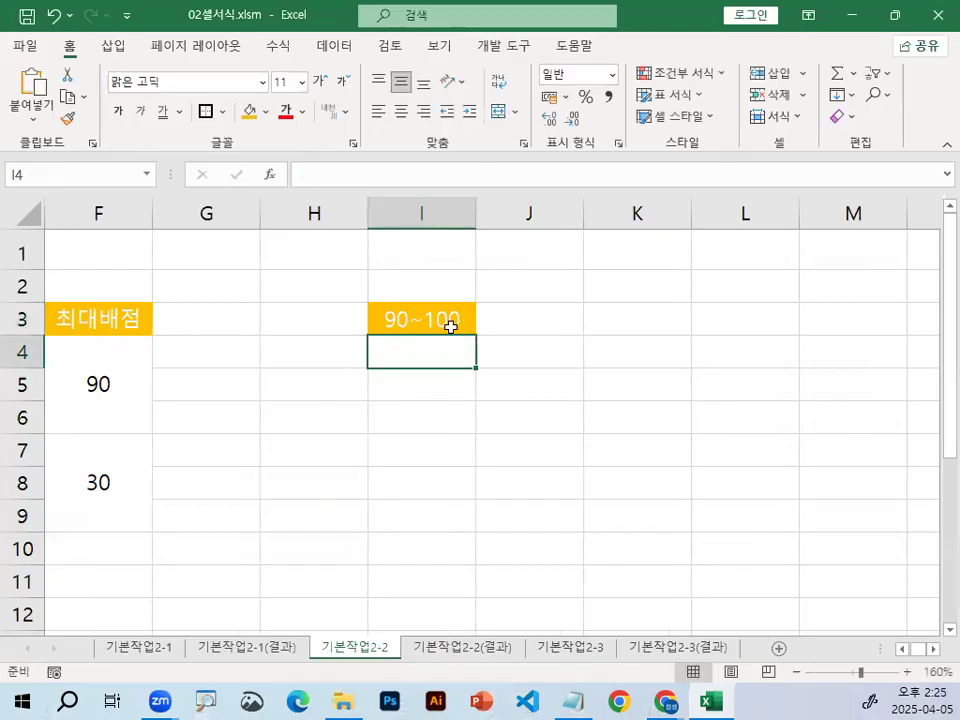
{"action": "left_click", "coordinate": [441, 320]}
{"action": "key", "text": "ctrl+z"}
- Enter the sample value 90~100 in cell J12, in the empty area below the table
{"action": "left_click", "coordinate": [559, 456]}
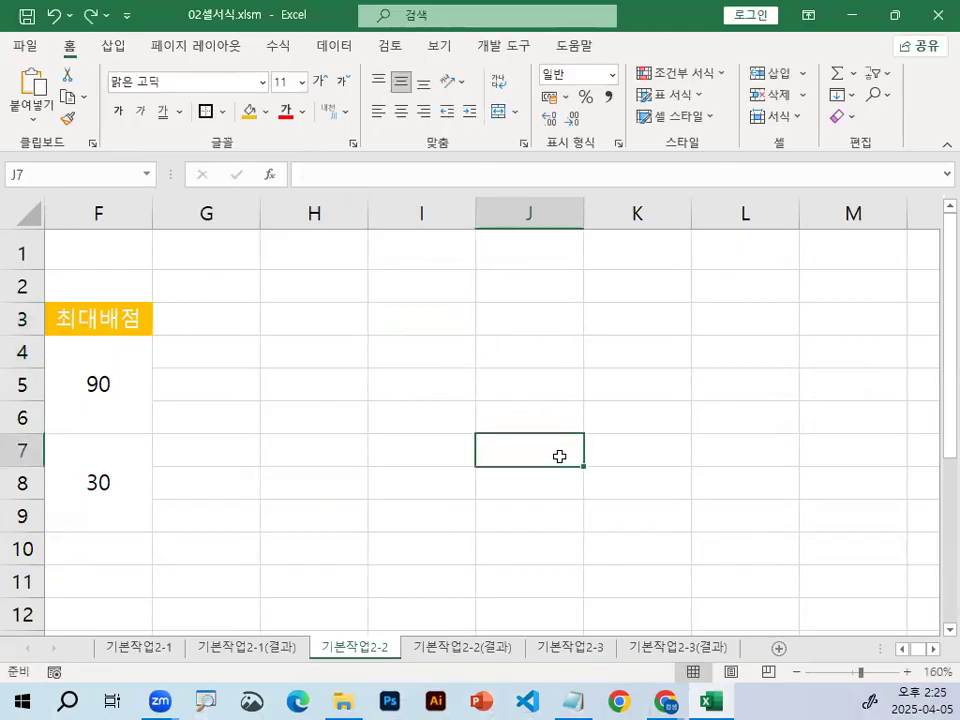
{"action": "scroll", "coordinate": [559, 413], "scroll_direction": "down", "scroll_amount": 2}
{"action": "left_click", "coordinate": [559, 413]}
{"action": "type", "text": "90"}
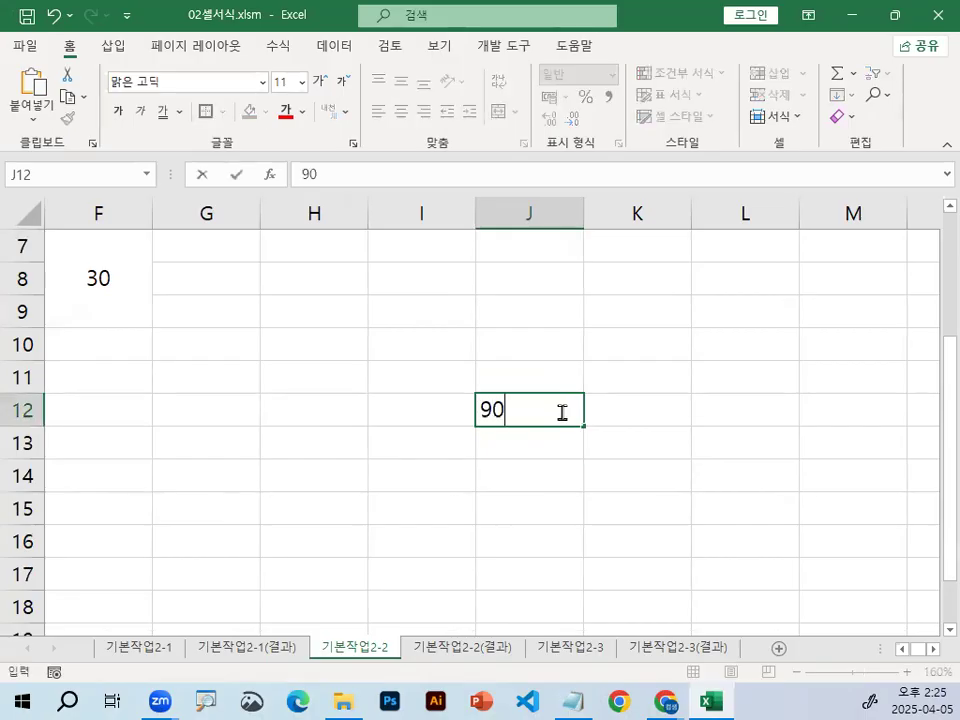
{"action": "type", "text": "~100"}
{"action": "key", "text": "Return"}
{"action": "type", "text": "]"}
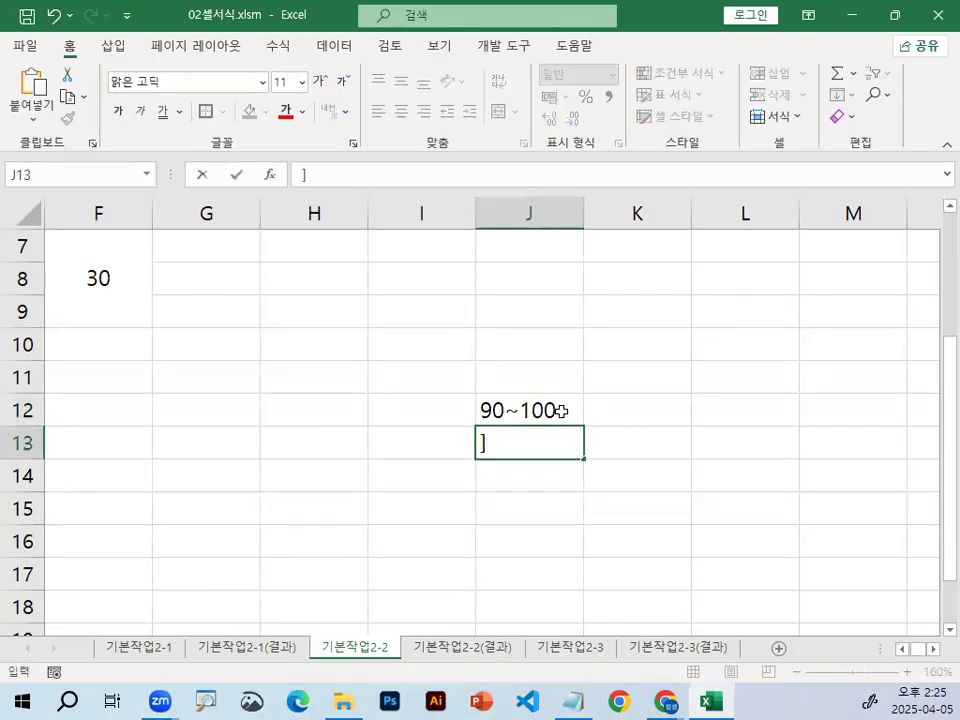
{"action": "key", "text": "Return"}
- Widen column J, circle the sample 90~100, and enter 100 in J13 to compare their alignment
{"action": "left_click_drag", "start_coordinate": [582, 214], "coordinate": [699, 214]}
{"action": "left_click_drag", "start_coordinate": [585, 424], "coordinate": [598, 444]}
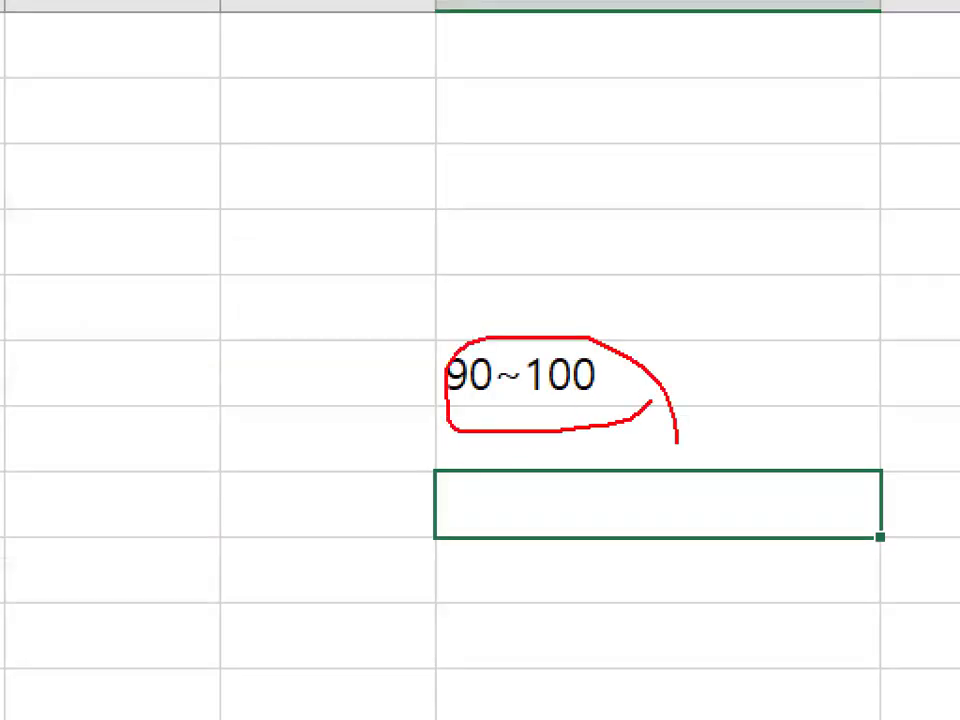
{"action": "left_click", "coordinate": [705, 427]}
{"action": "type", "text": "100"}
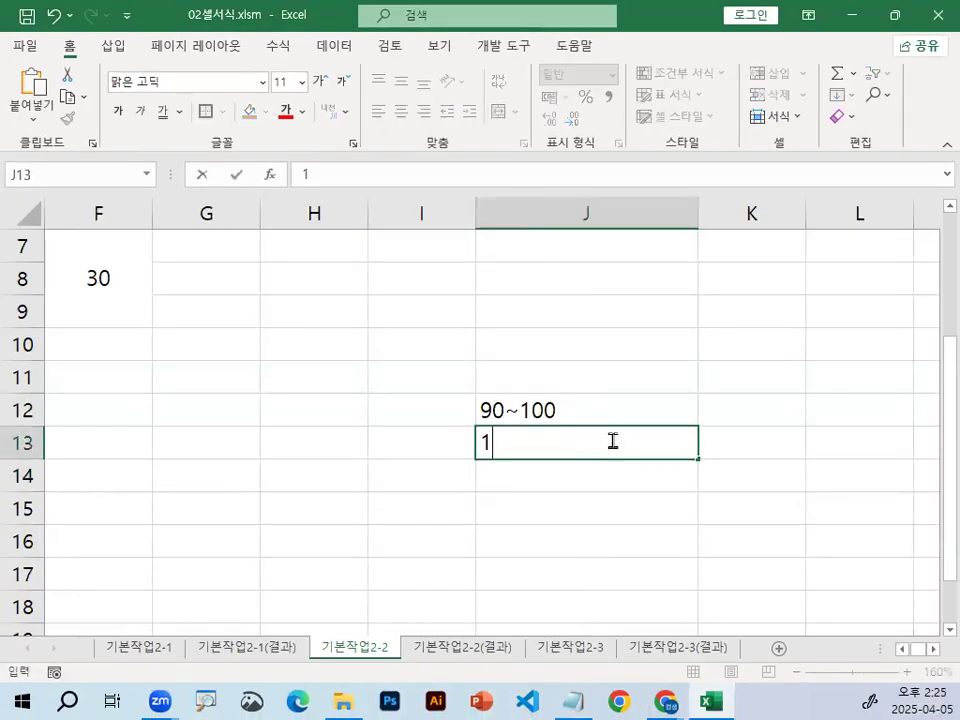
{"action": "key", "text": "Return"}
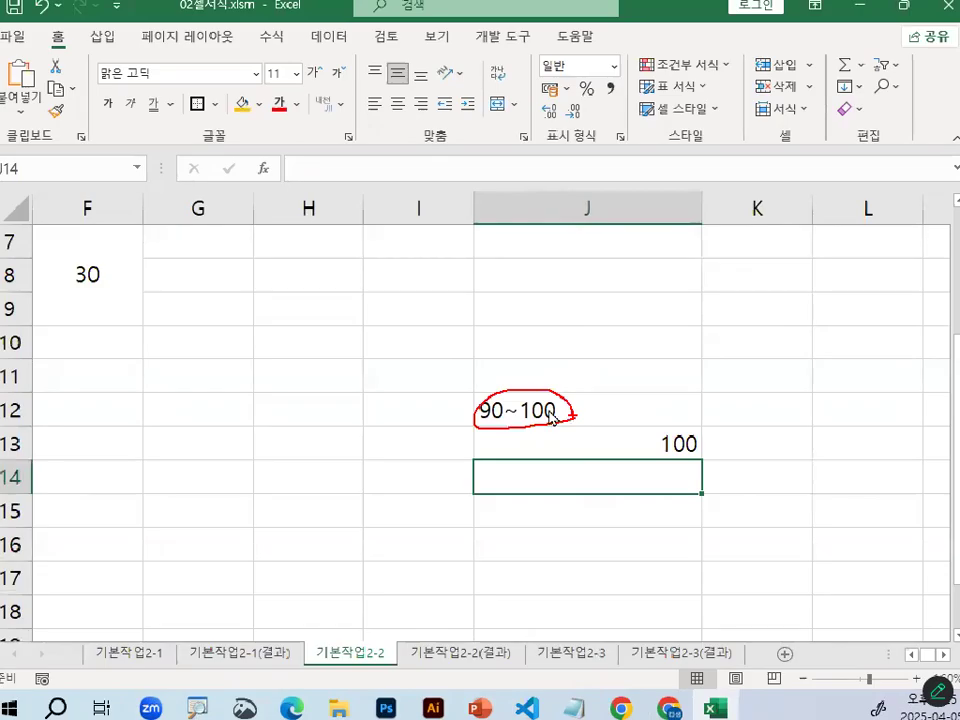
- Clear the sample entries in J12:K14 and return to the table columns
{"action": "left_click_drag", "start_coordinate": [554, 420], "coordinate": [948, 534]}
{"action": "key", "text": "Delete"}
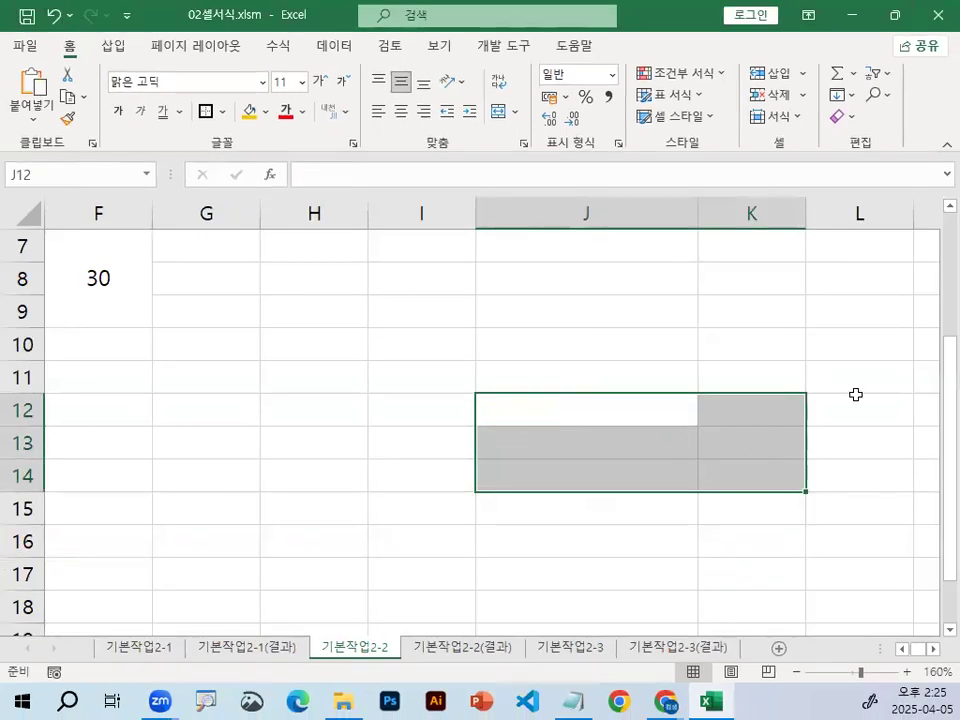
{"action": "left_click", "coordinate": [901, 648]}
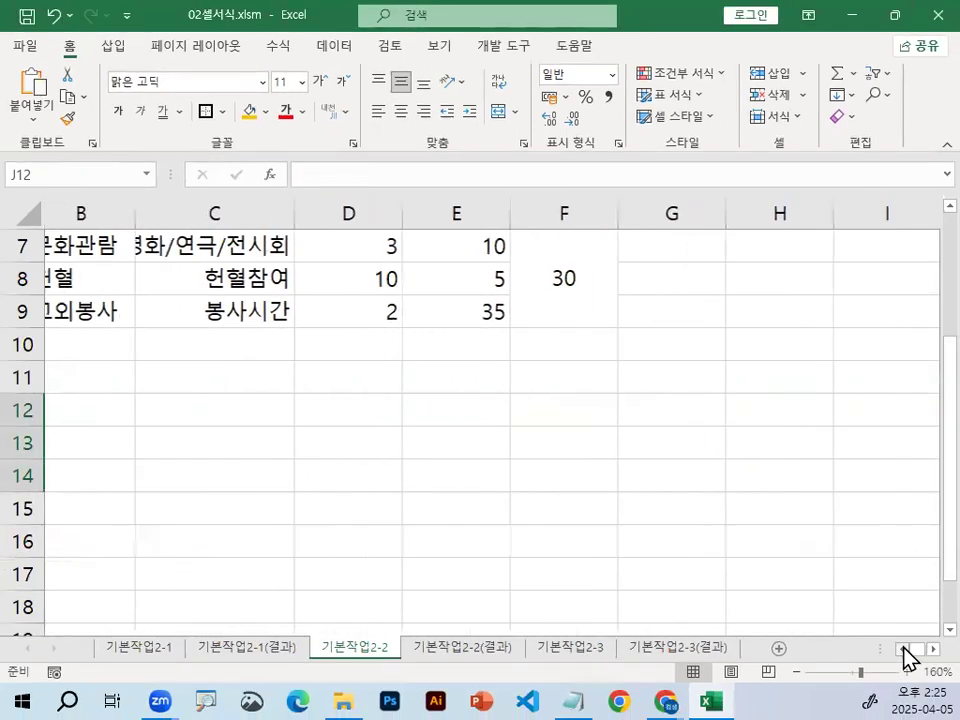
- In the Notepad notes, highlight the quoted %, remove extra blank lines below the 문자데이터 note, and add a dashed separator line
{"action": "left_click", "coordinate": [572, 701]}
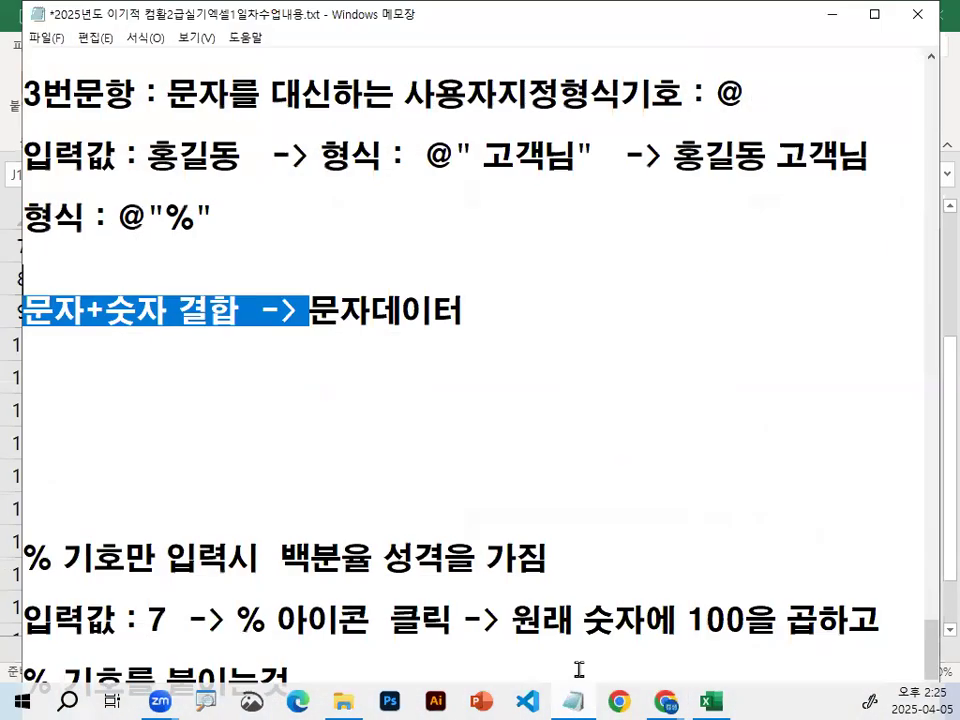
{"action": "left_click_drag", "start_coordinate": [147, 215], "coordinate": [227, 207]}
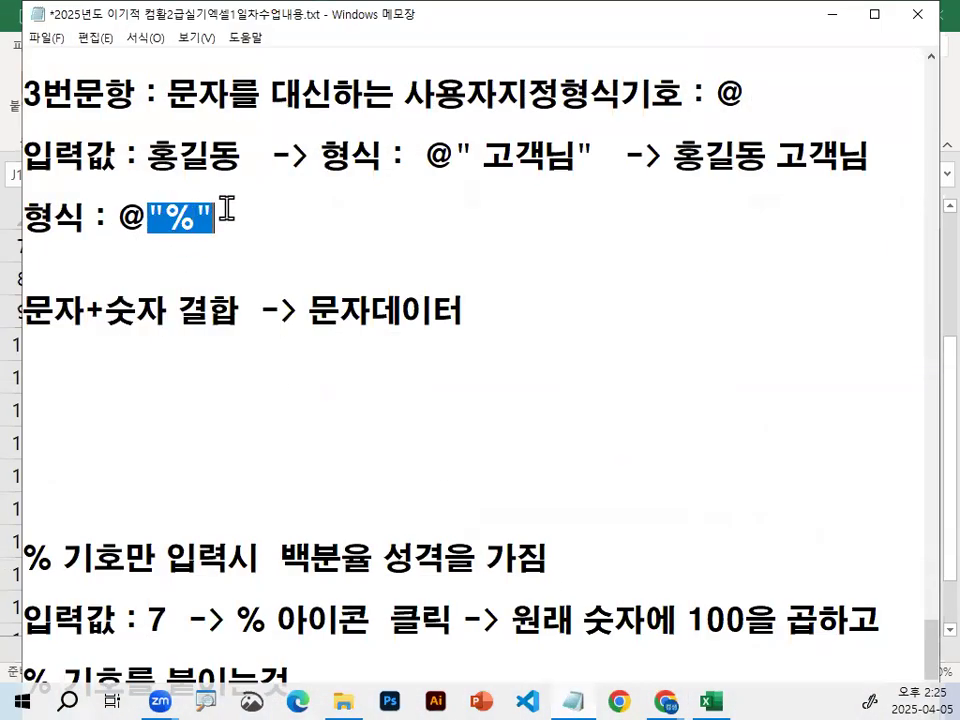
{"action": "left_click", "coordinate": [181, 352]}
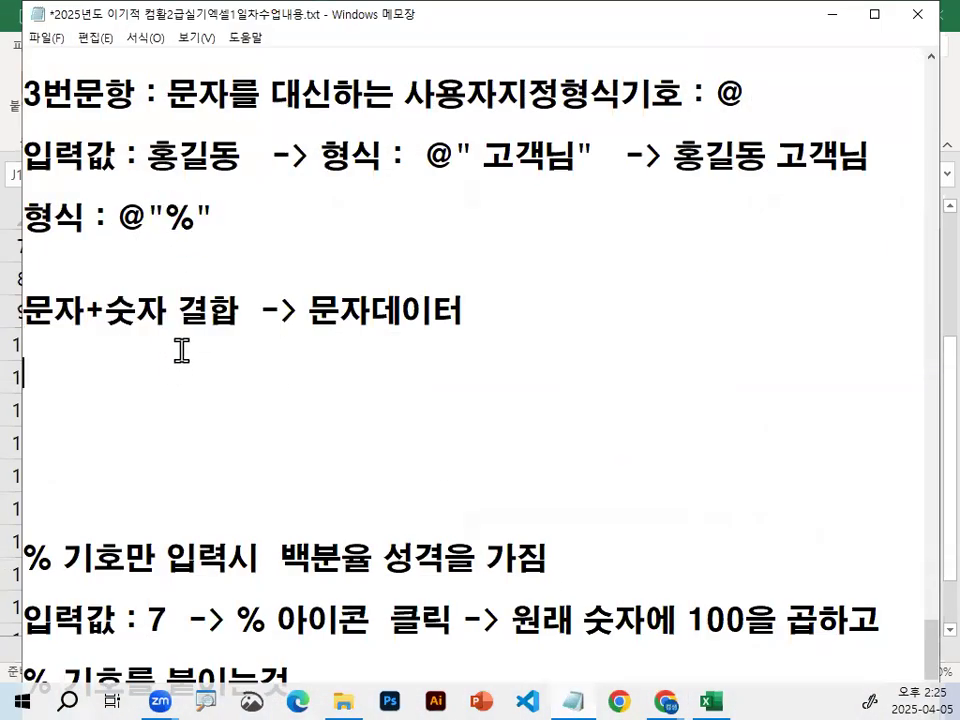
{"action": "key", "text": "Delete"}
{"action": "key", "text": "Delete"}
{"action": "key", "text": "Delete"}
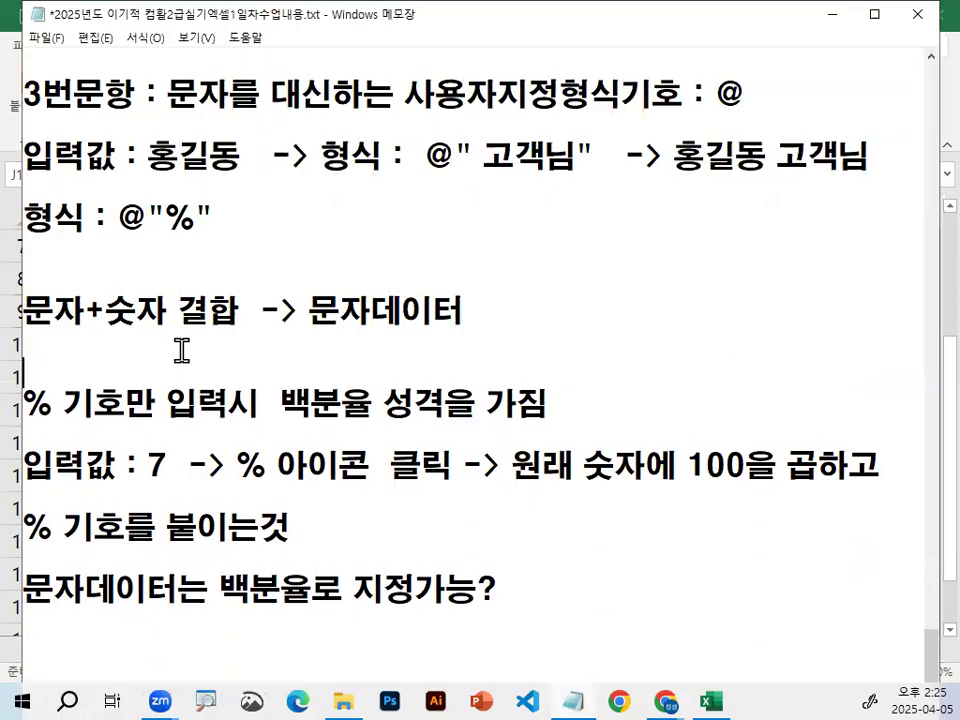
{"action": "type", "text": "-----------------------------------"}
{"action": "key", "text": "Return"}
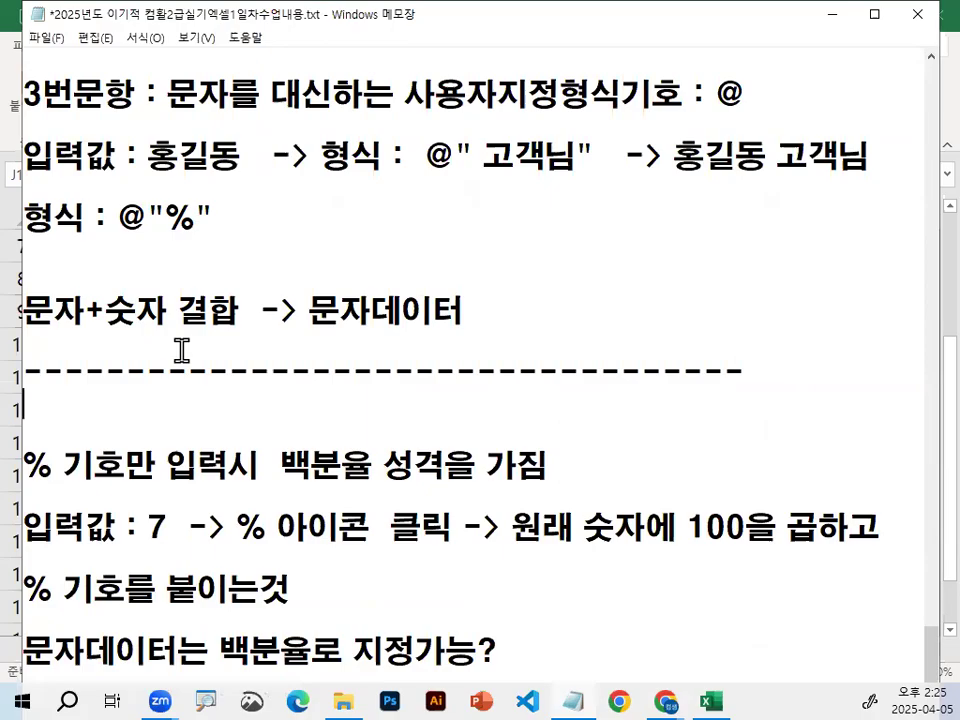
- Add the heading <보충설명> above the percent notes, with a blank line between it and the dashed separator
{"action": "type", "text": "<붙출서"}
{"action": "key", "text": "BackSpace"}
{"action": "key", "text": "BackSpace"}
{"action": "key", "text": "BackSpace"}
{"action": "type", "text": "충ㅅ설명>"}
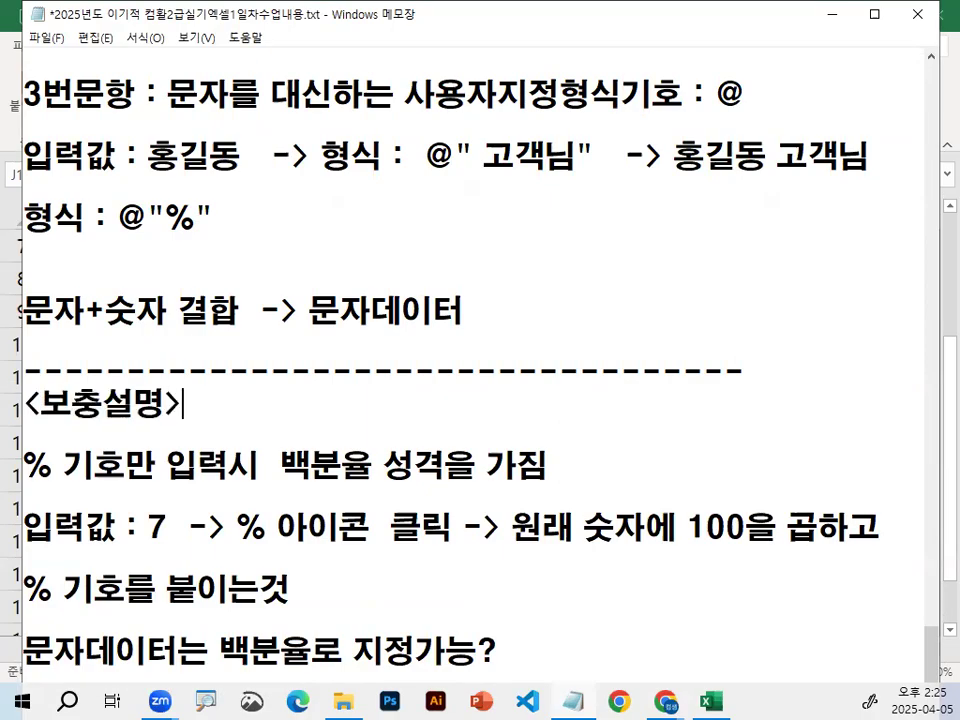
{"action": "key", "text": "Home"}
{"action": "key", "text": "Return"}
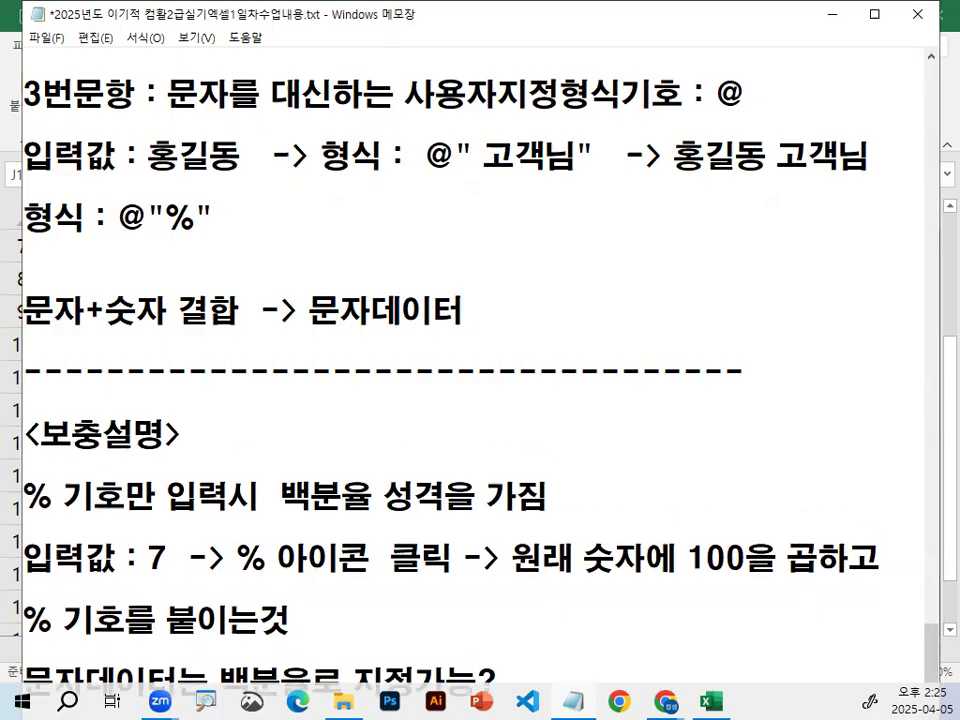
- Reword the last note line to read 문자데이터는 백분율로 지정이 불가능함
{"action": "left_click", "coordinate": [248, 436]}
{"action": "left_click", "coordinate": [168, 436]}
{"action": "scroll", "coordinate": [186, 445], "scroll_direction": "down", "scroll_amount": 1}
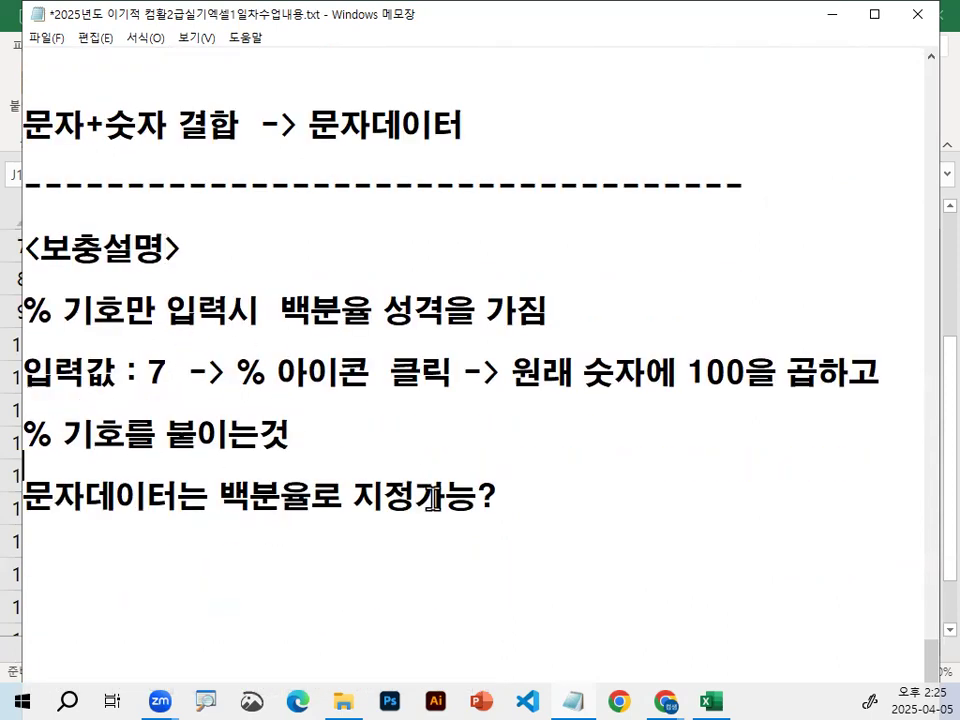
{"action": "left_click_drag", "start_coordinate": [475, 497], "coordinate": [514, 489]}
{"action": "key", "text": "Left"}
{"action": "type", "text": "이 불가느"}
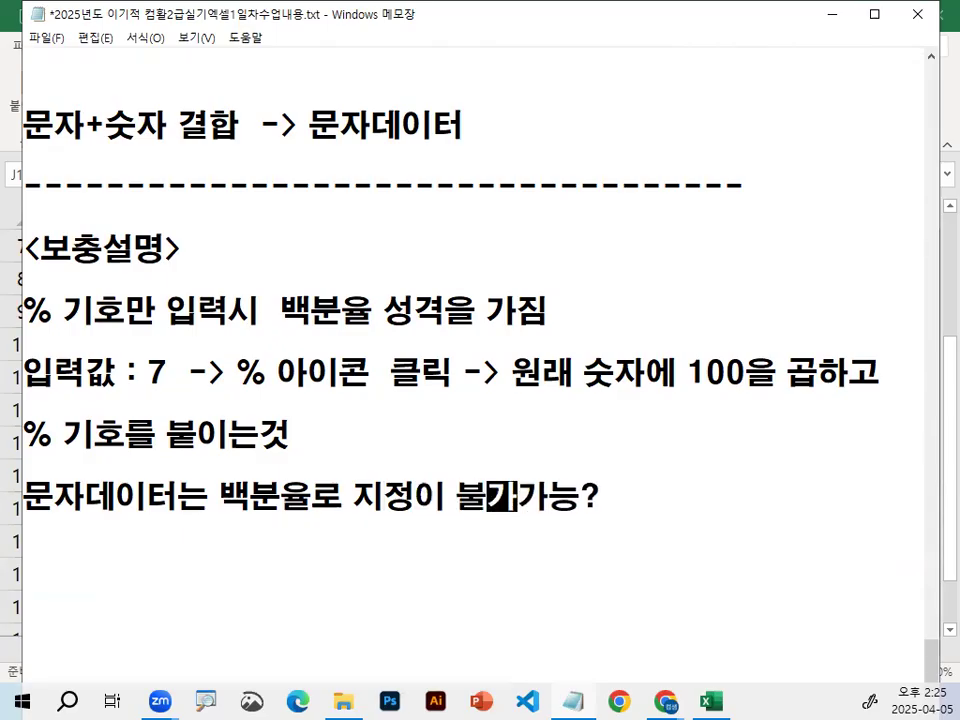
{"action": "type", "text": "능함"}
{"action": "key", "text": "Delete"}
{"action": "type", "text": "ㄴ"}
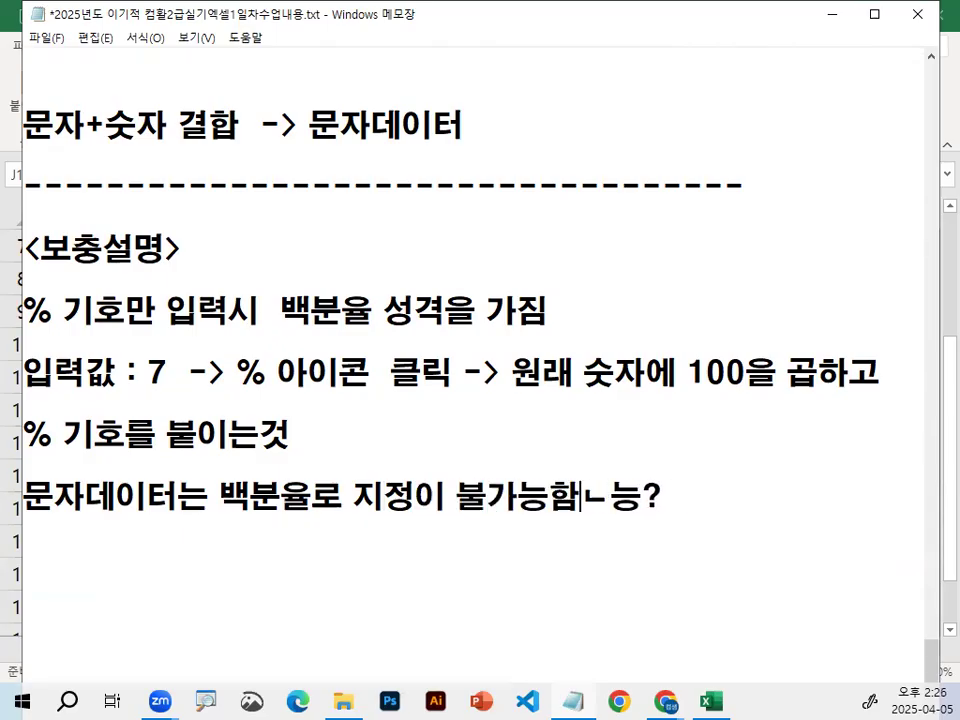
{"action": "key", "text": "Delete"}
{"action": "key", "text": "Delete"}
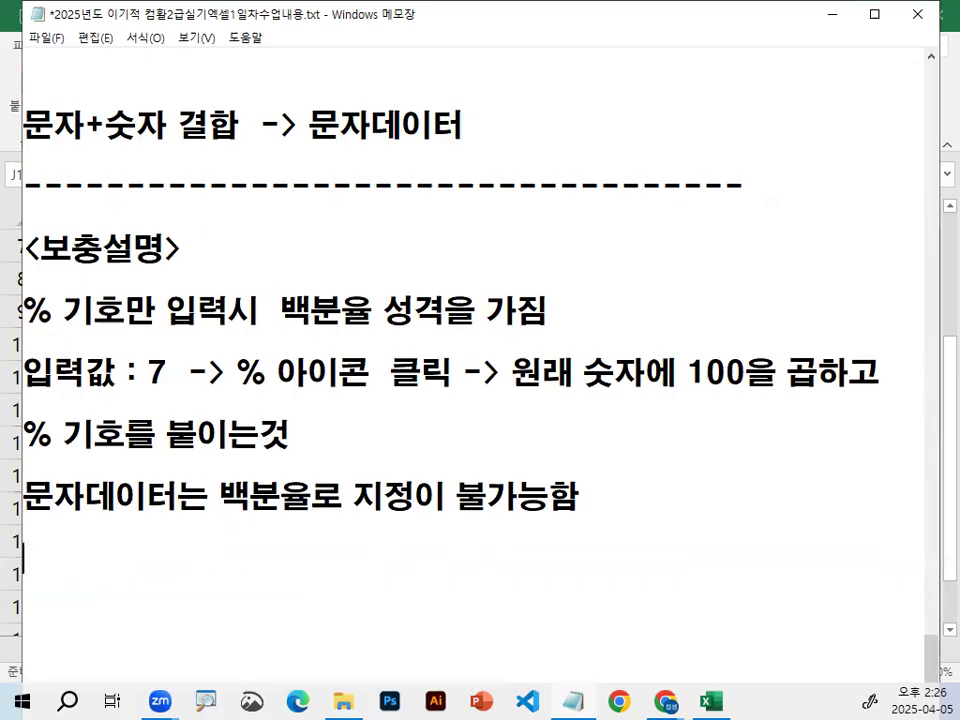
- Add a dashed separator line below the 문자데이터는 백분율로 지정이 불가능함 note and remove the extra blank lines above 비교)
{"action": "key", "text": "Return"}
{"action": "type", "text": "-------------------------------------"}
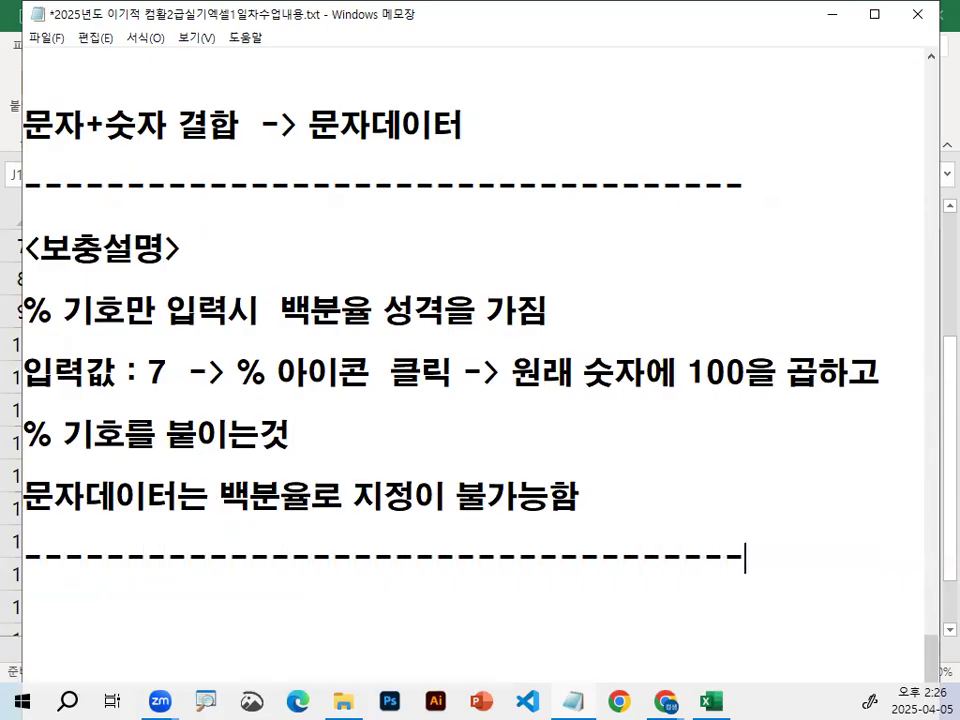
{"action": "scroll", "coordinate": [551, 425], "scroll_direction": "down", "scroll_amount": 2}
{"action": "key", "text": "Return"}
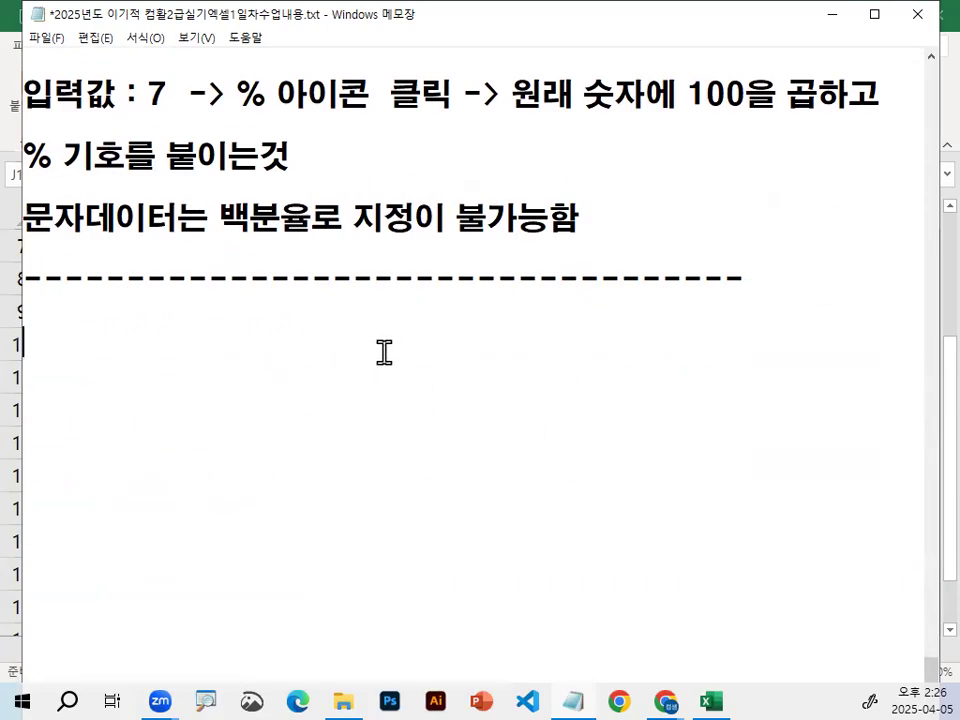
{"action": "key", "text": "Delete"}
{"action": "key", "text": "shift+End"}
{"action": "key", "text": "Delete"}
{"action": "key", "text": "Delete"}
{"action": "key", "text": "Delete"}
{"action": "scroll", "coordinate": [381, 349], "scroll_direction": "down", "scroll_amount": 1}
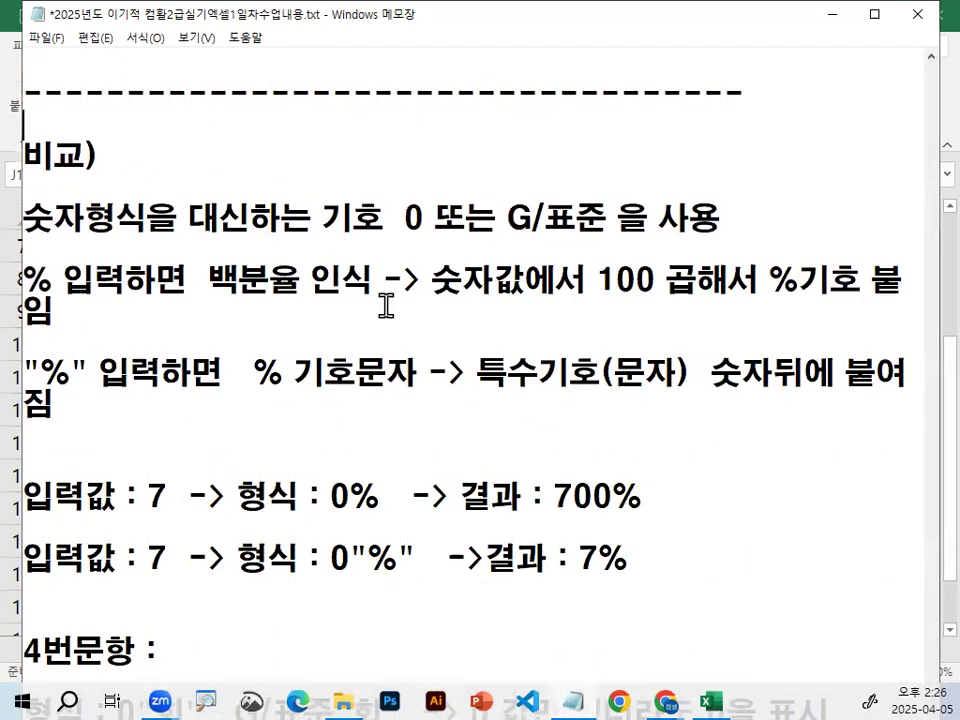
- Break the % 입력하면 백분율 인식 note before its arrow onto a new line and add a blank line after it
{"action": "left_click_drag", "start_coordinate": [26, 282], "coordinate": [100, 282]}
{"action": "left_click_drag", "start_coordinate": [207, 280], "coordinate": [372, 280]}
{"action": "left_click", "coordinate": [382, 281]}
{"action": "key", "text": "Return"}
{"action": "key", "text": "End"}
{"action": "key", "text": "Return"}
- Break the "%" 입력하면 % 기호문자 note before its arrow so the 특수기호(문자) explanation starts a new line
{"action": "left_click_drag", "start_coordinate": [240, 342], "coordinate": [580, 342]}
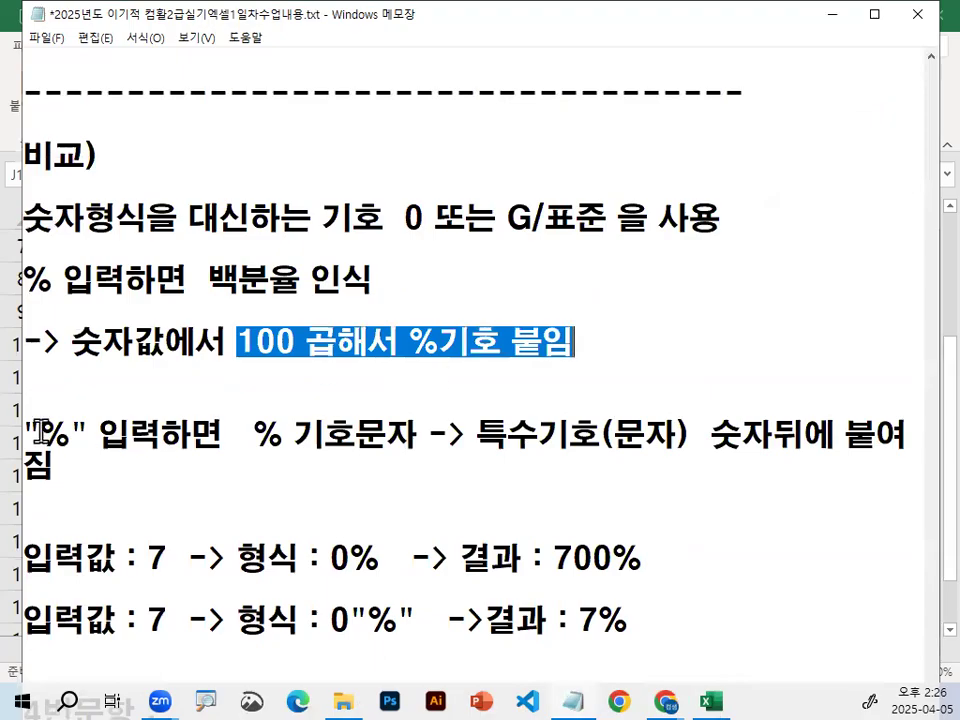
{"action": "left_click_drag", "start_coordinate": [38, 434], "coordinate": [425, 434]}
{"action": "left_click", "coordinate": [427, 434]}
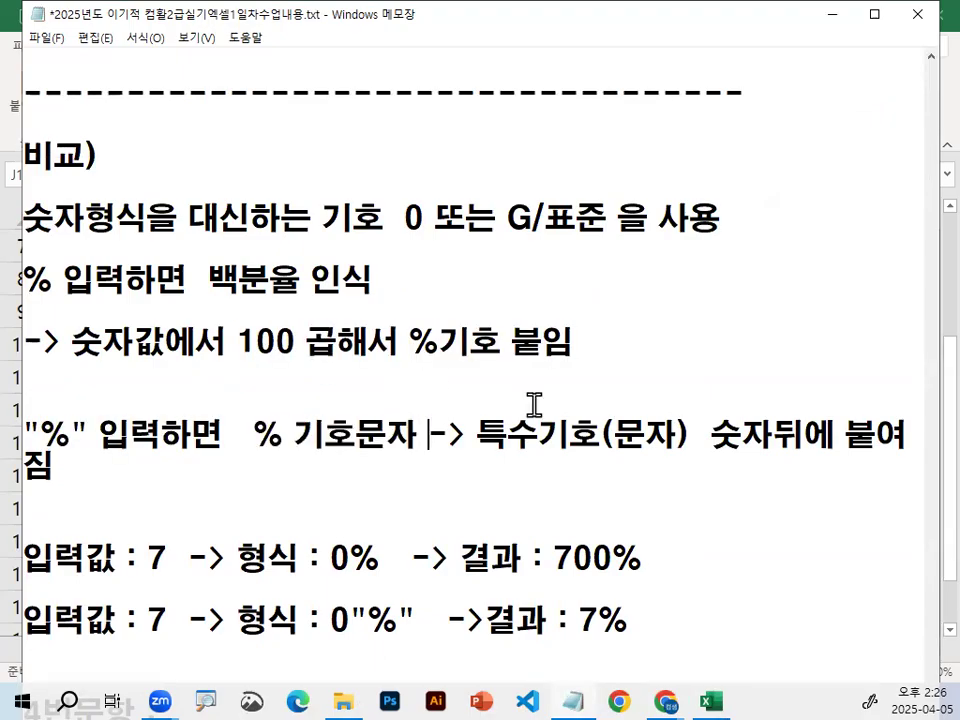
{"action": "key", "text": "Return"}
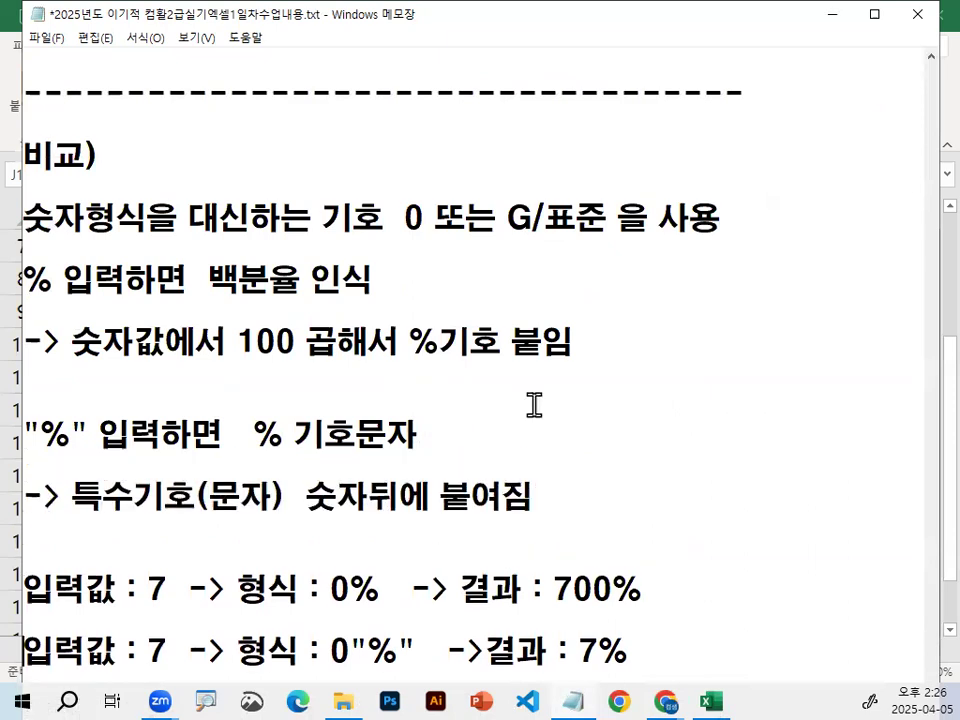
{"action": "scroll", "coordinate": [399, 411], "scroll_direction": "down", "scroll_amount": 1}
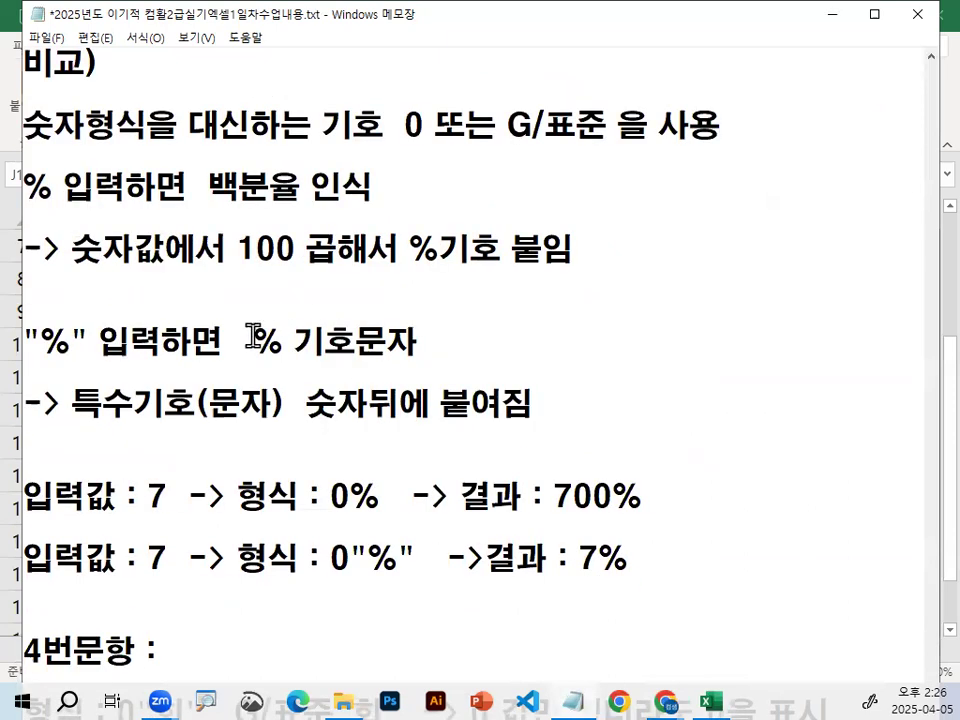
- Insert extra blank lines between the 0"%" example line and the 4번문항 heading
{"action": "left_click_drag", "start_coordinate": [253, 341], "coordinate": [293, 341]}
{"action": "left_click_drag", "start_coordinate": [237, 249], "coordinate": [388, 249]}
{"action": "left_click", "coordinate": [148, 320]}
{"action": "left_click", "coordinate": [146, 598]}
{"action": "key", "text": "Return"}
{"action": "scroll", "coordinate": [443, 105], "scroll_direction": "down", "scroll_amount": 2}
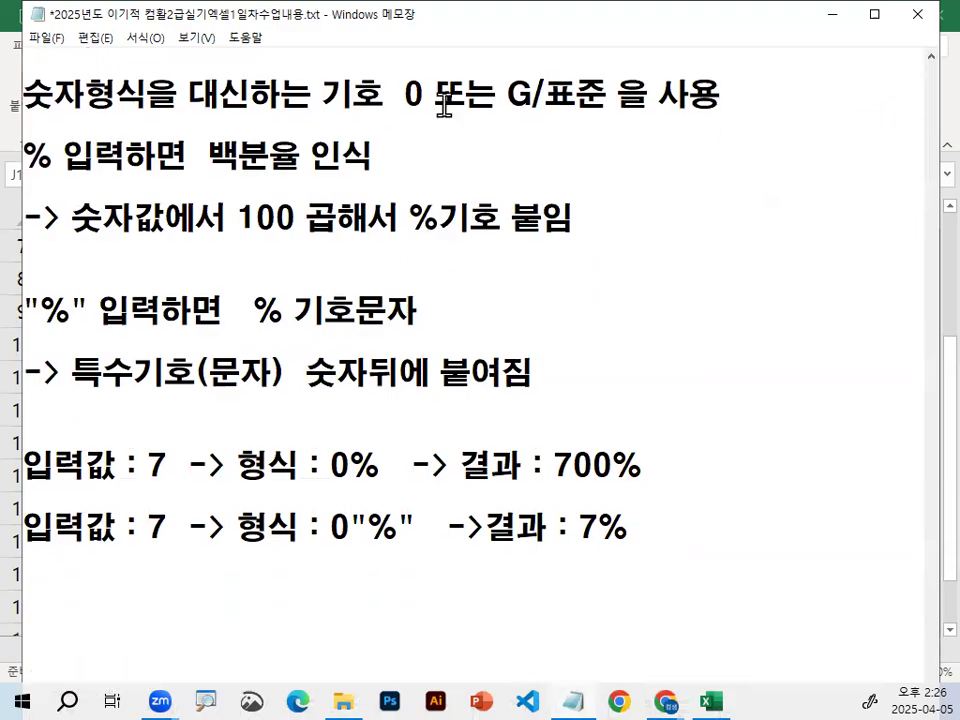
- Highlight the 0% and 0"%" format codes in the two example lines and mark the result shown for each
{"action": "left_click_drag", "start_coordinate": [238, 280], "coordinate": [378, 280]}
{"action": "key", "text": "shift+Right"}
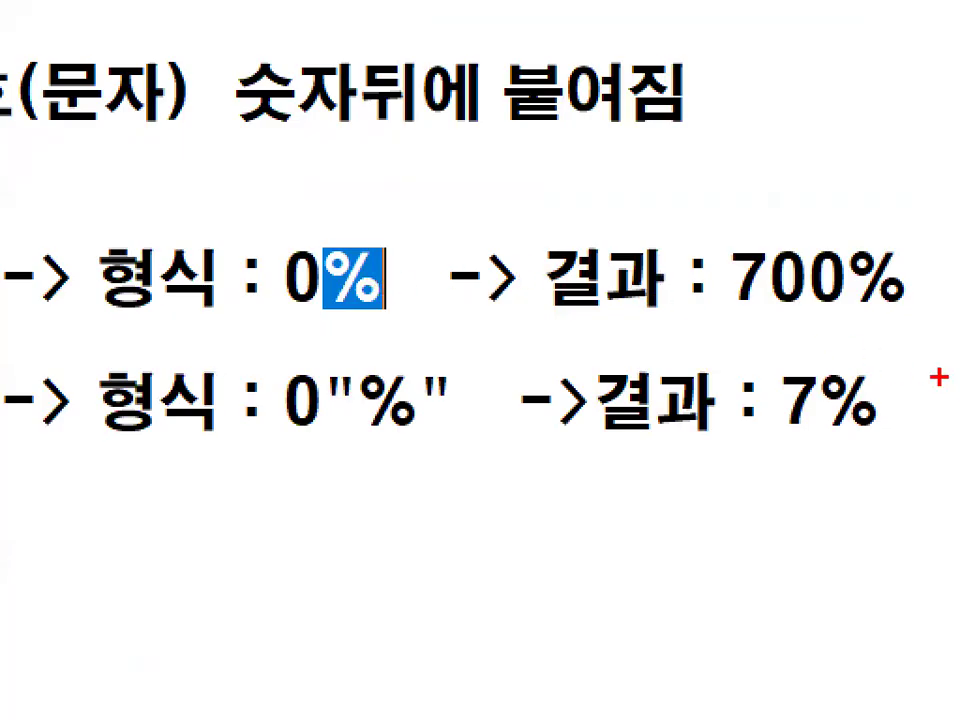
{"action": "left_click_drag", "start_coordinate": [700, 323], "coordinate": [851, 323]}
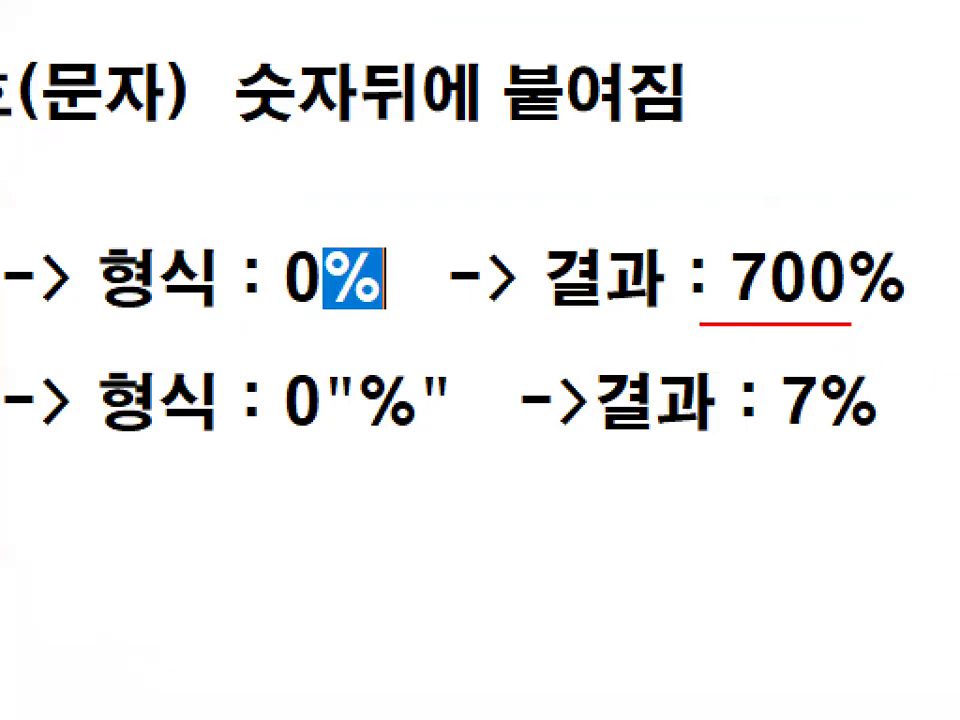
{"action": "key", "text": "Escape"}
{"action": "left_click_drag", "start_coordinate": [350, 337], "coordinate": [420, 338]}
{"action": "left_click", "coordinate": [405, 338]}
{"action": "left_click_drag", "start_coordinate": [350, 338], "coordinate": [418, 338]}
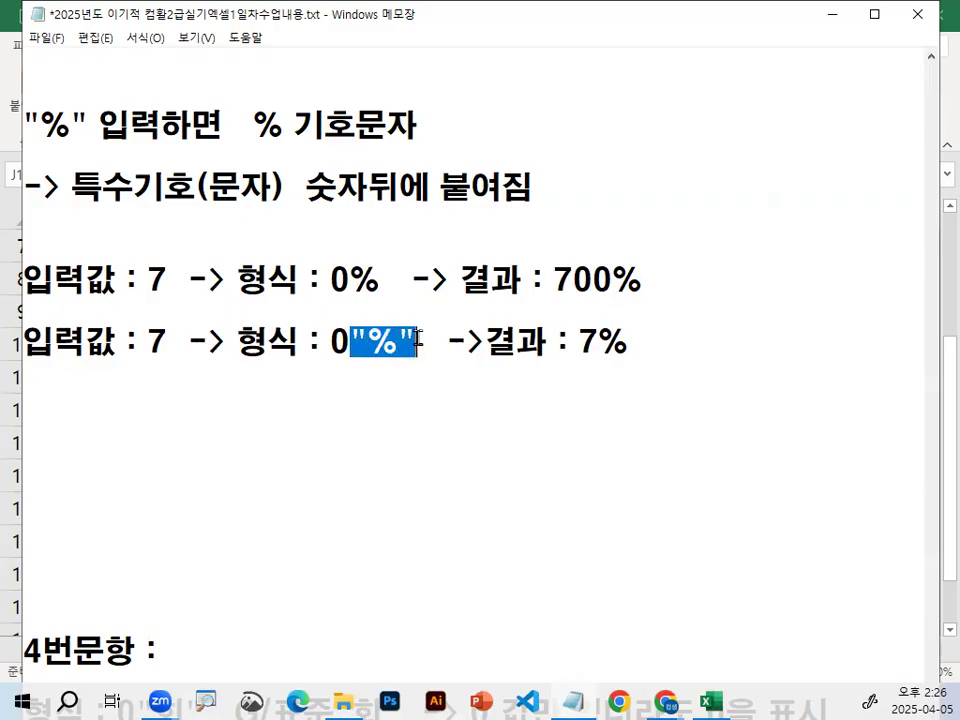
{"action": "key", "text": "ctrl+1"}
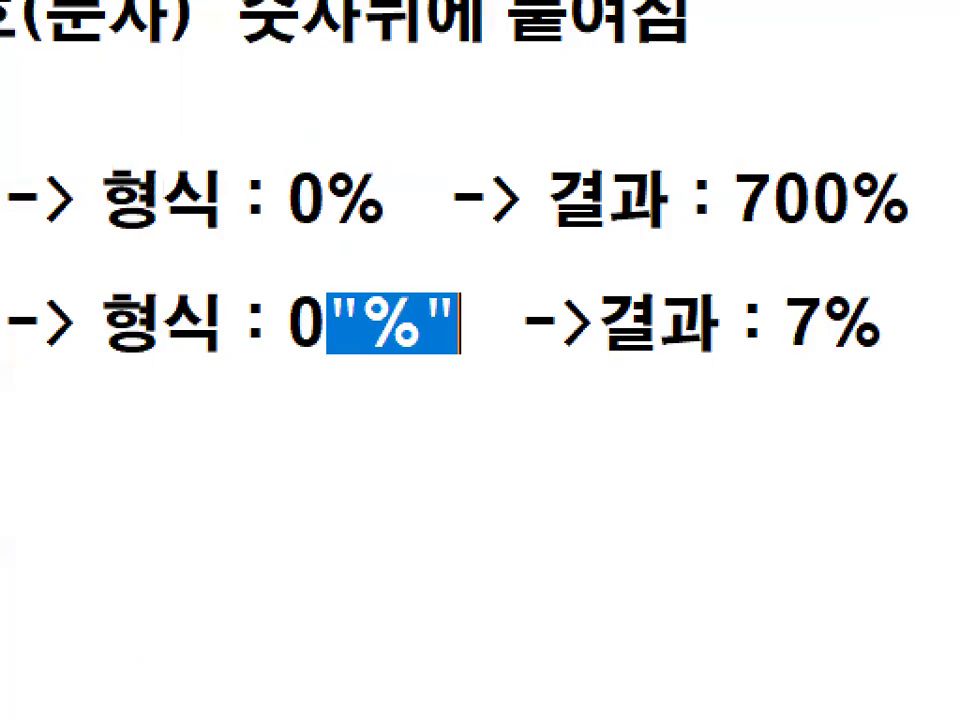
{"action": "left_click_drag", "start_coordinate": [465, 302], "coordinate": [448, 284]}
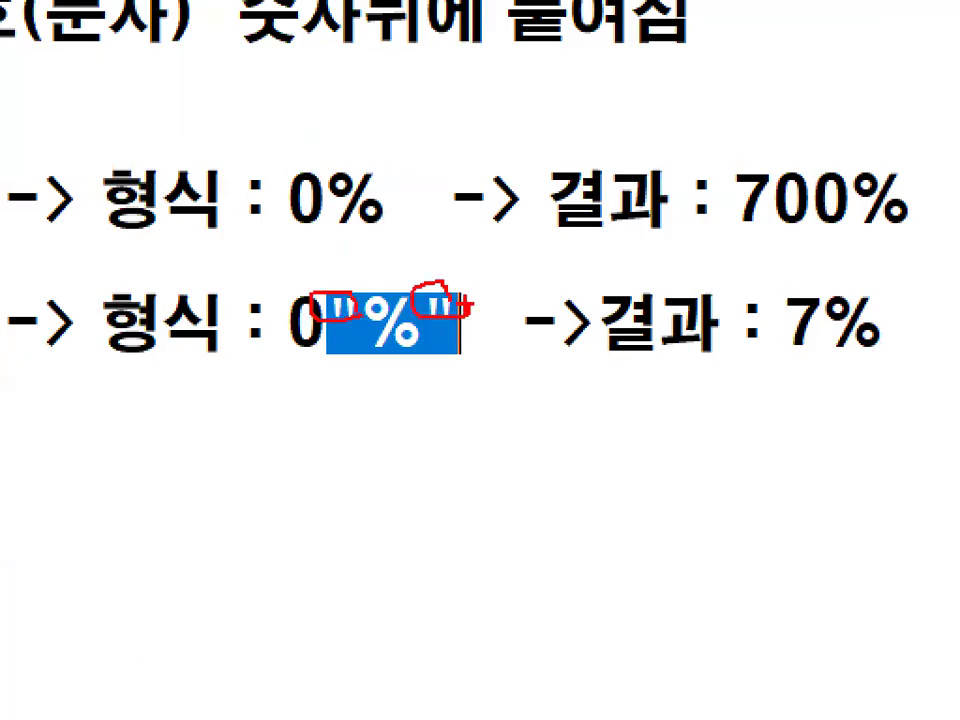
{"action": "mouse_move", "coordinate": [902, 349]}
{"action": "left_mouse_down"}
{"action": "mouse_move", "coordinate": [768, 338]}
{"action": "mouse_move", "coordinate": [888, 300]}
{"action": "left_mouse_up"}
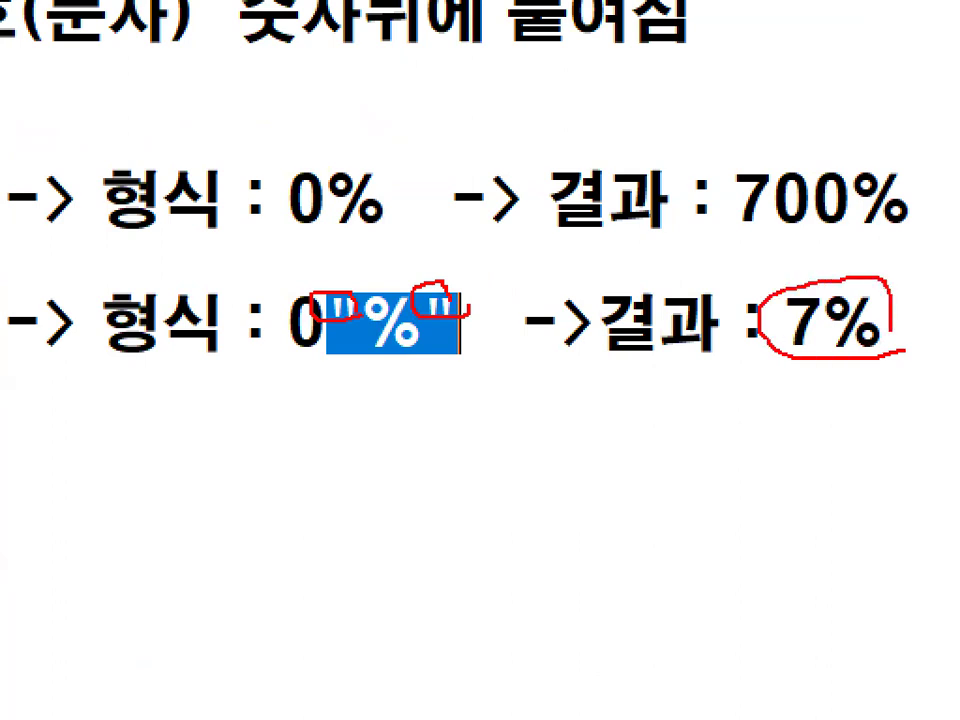
{"action": "key", "text": "Escape"}
- Compare the two example lines by underlining their formats and results and bracketing both lines together
{"action": "left_click_drag", "start_coordinate": [148, 341], "coordinate": [172, 341]}
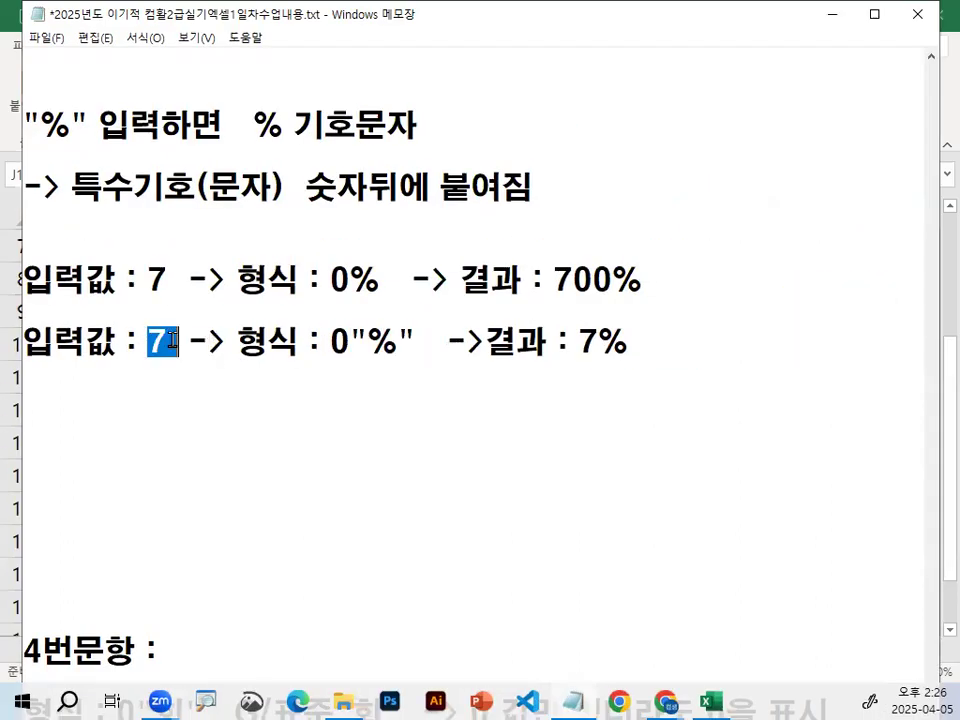
{"action": "left_click", "coordinate": [172, 341]}
{"action": "key", "text": "ctrl+2"}
{"action": "left_click_drag", "start_coordinate": [318, 305], "coordinate": [398, 305]}
{"action": "left_click_drag", "start_coordinate": [303, 364], "coordinate": [400, 364]}
{"action": "left_click_drag", "start_coordinate": [488, 298], "coordinate": [625, 298]}
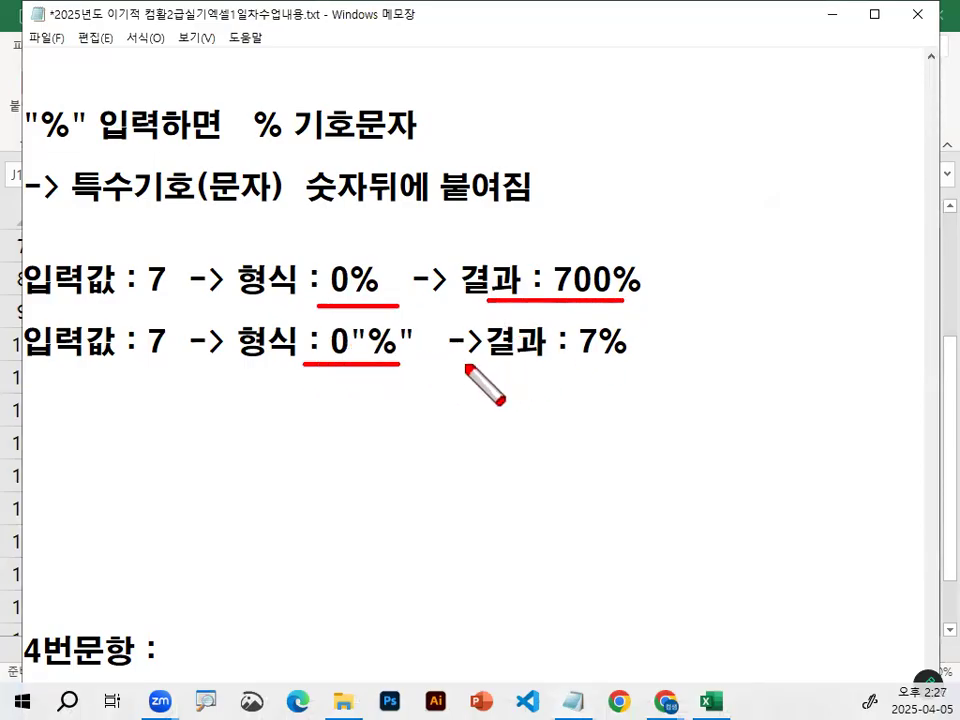
{"action": "left_click_drag", "start_coordinate": [463, 364], "coordinate": [615, 364]}
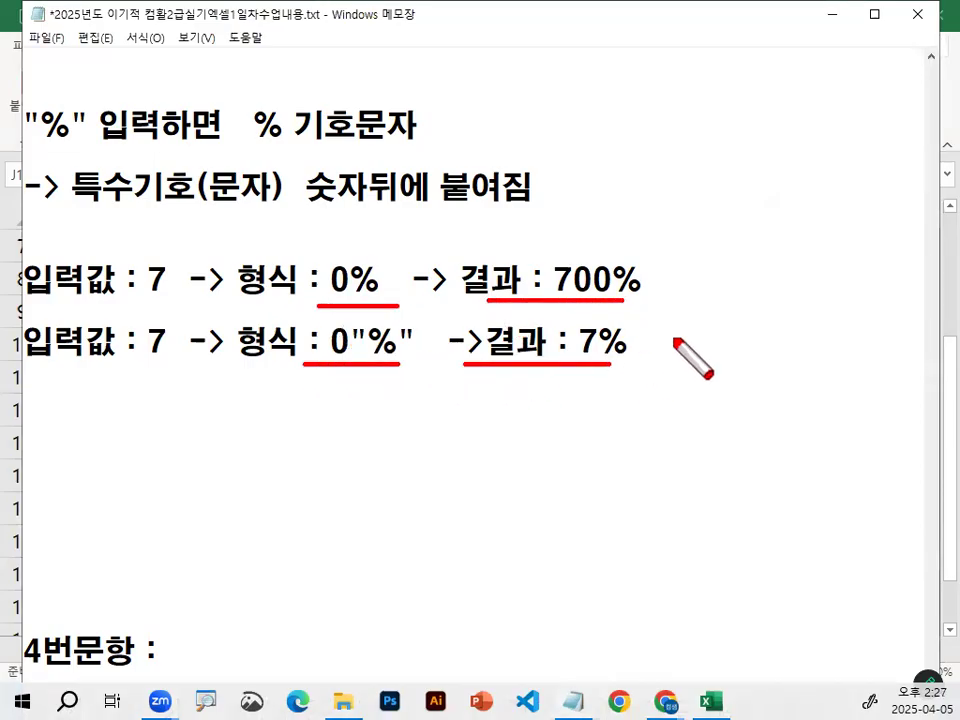
{"action": "left_click_drag", "start_coordinate": [649, 260], "coordinate": [667, 370]}
{"action": "mouse_move", "coordinate": [704, 281]}
{"action": "left_mouse_down"}
{"action": "mouse_move", "coordinate": [766, 281]}
{"action": "mouse_move", "coordinate": [751, 307]}
{"action": "left_mouse_up"}
{"action": "mouse_move", "coordinate": [731, 281]}
{"action": "left_mouse_down"}
{"action": "mouse_move", "coordinate": [731, 315]}
{"action": "mouse_move", "coordinate": [819, 360]}
{"action": "left_mouse_up"}
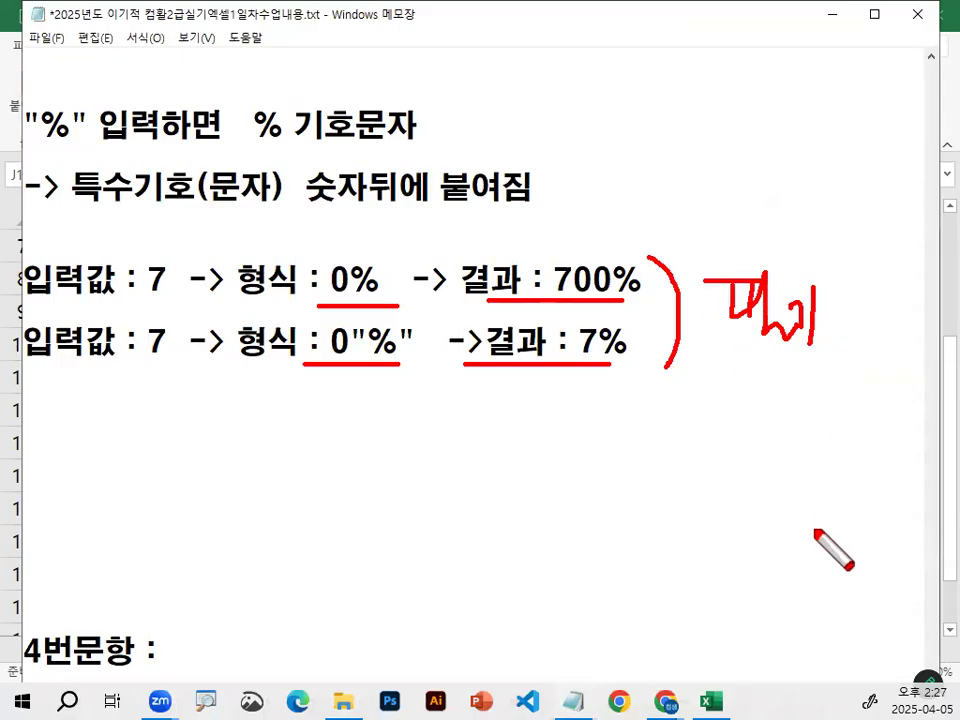
{"action": "key", "text": "Escape"}
{"action": "left_click", "coordinate": [52, 280]}
{"action": "key", "text": "shift+End"}
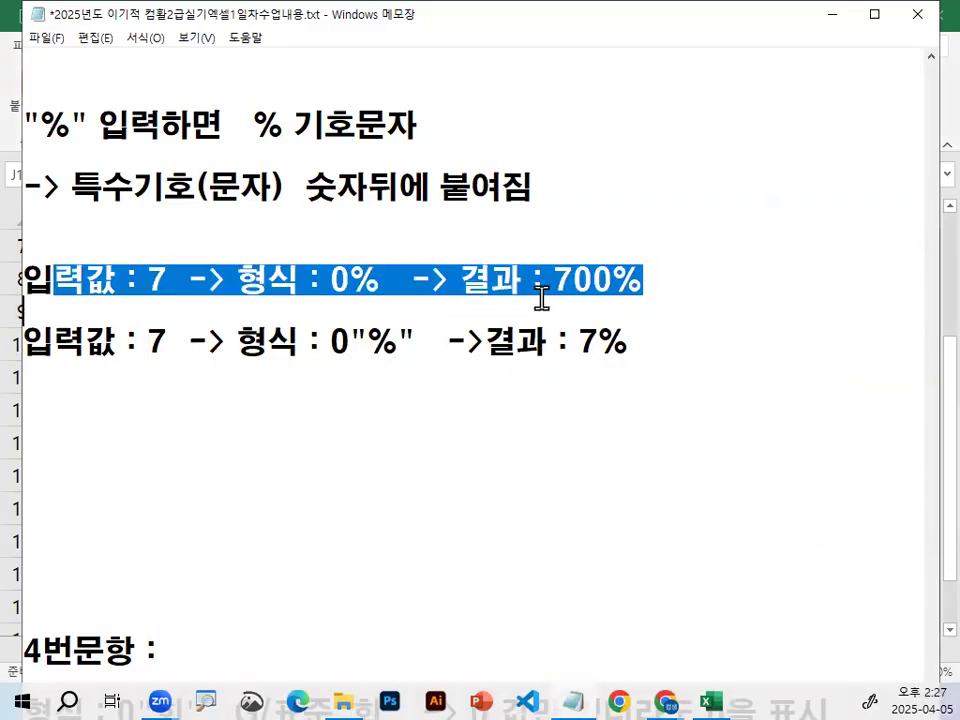
{"action": "left_click", "coordinate": [514, 343]}
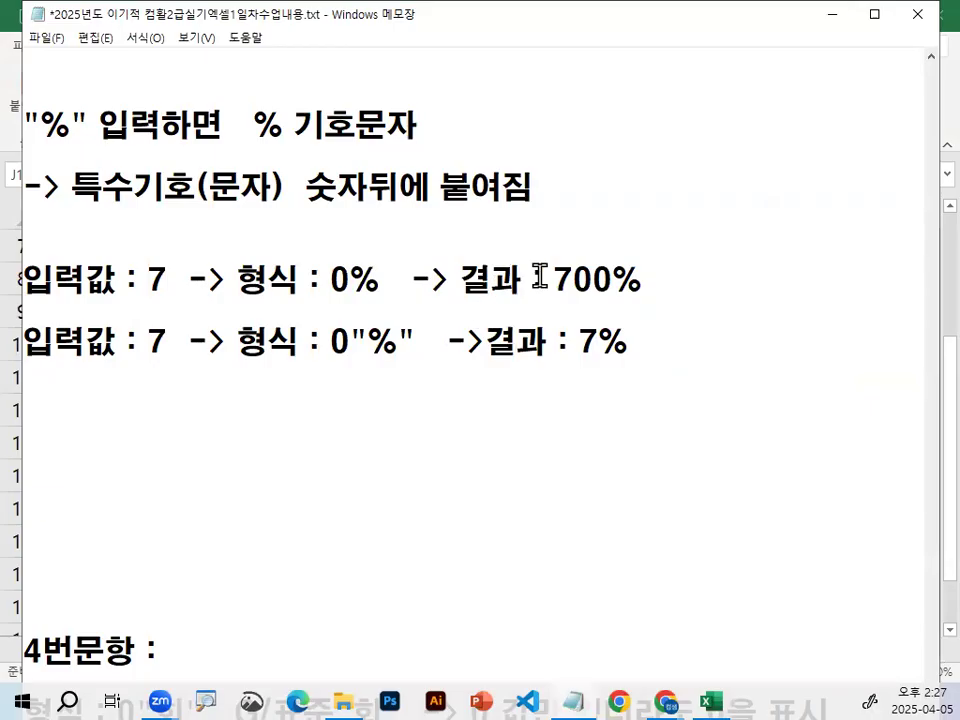
- Add a dashed separator line below the 0"%" example, leaving a blank line between them
{"action": "left_click", "coordinate": [182, 424]}
{"action": "type", "text": "------------------------------------------"}
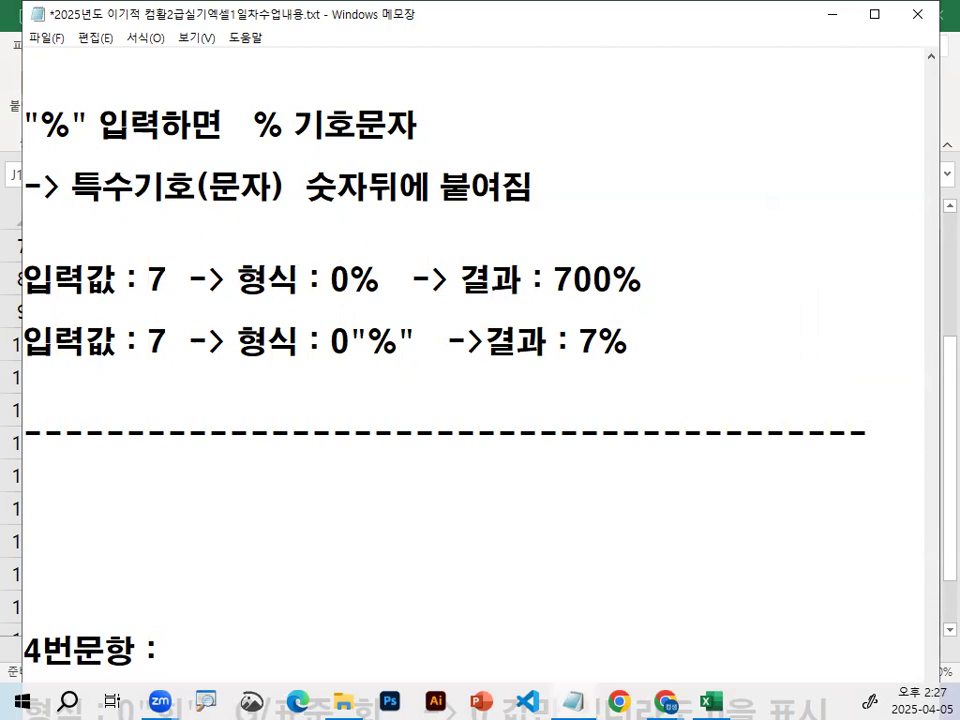
{"action": "scroll", "coordinate": [480, 350], "scroll_direction": "up", "scroll_amount": 1}
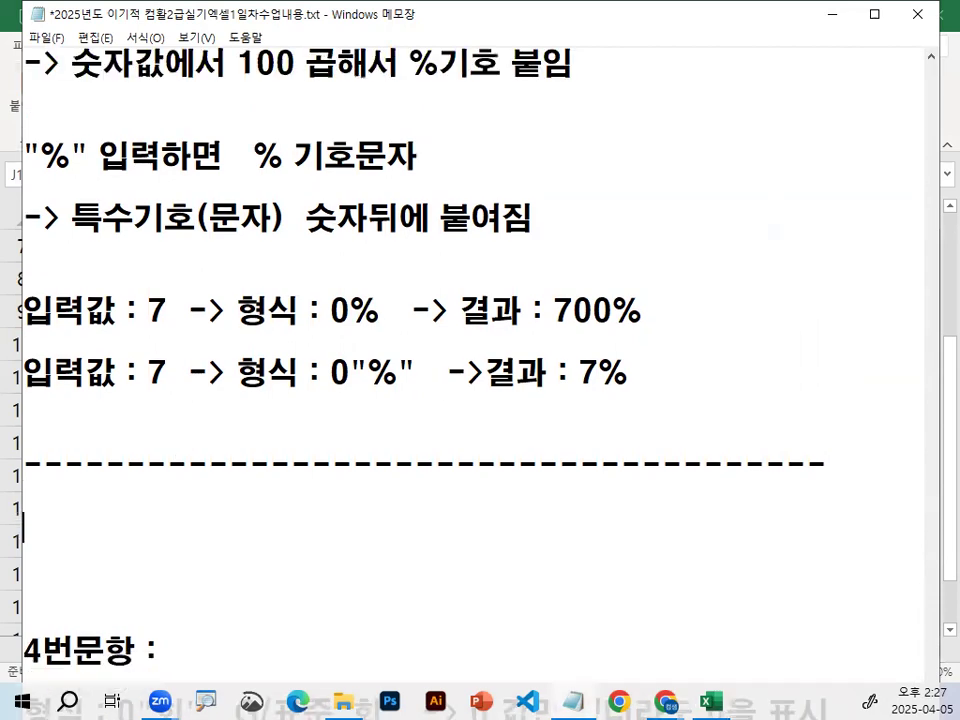
- Switch to the Excel workbook and select cell C7 in the 내용 column
{"action": "left_click", "coordinate": [831, 14]}
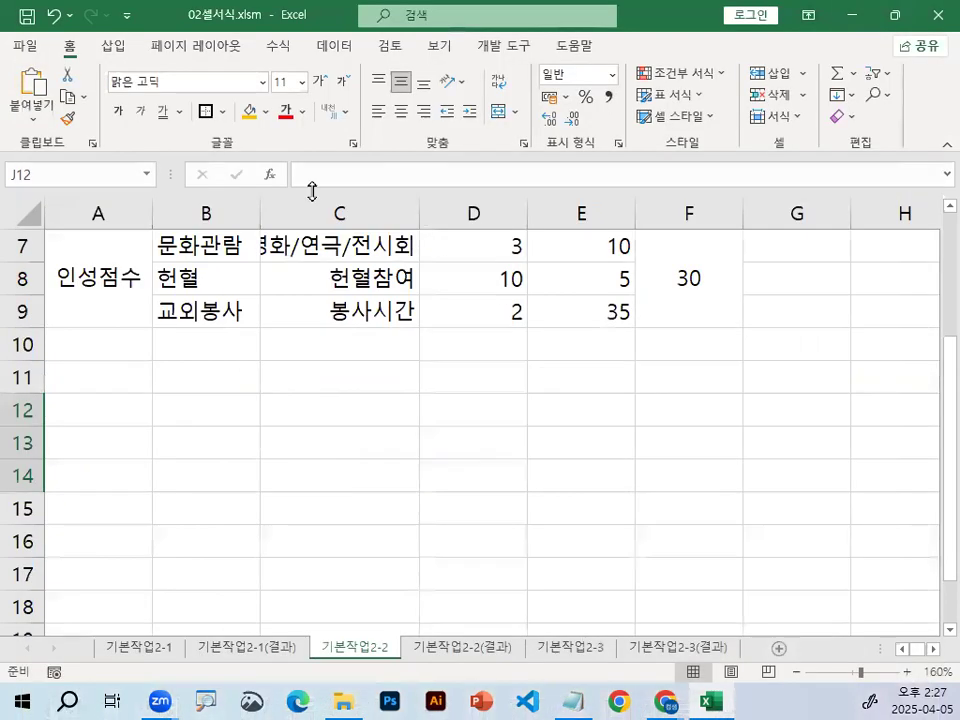
{"action": "left_click", "coordinate": [338, 405]}
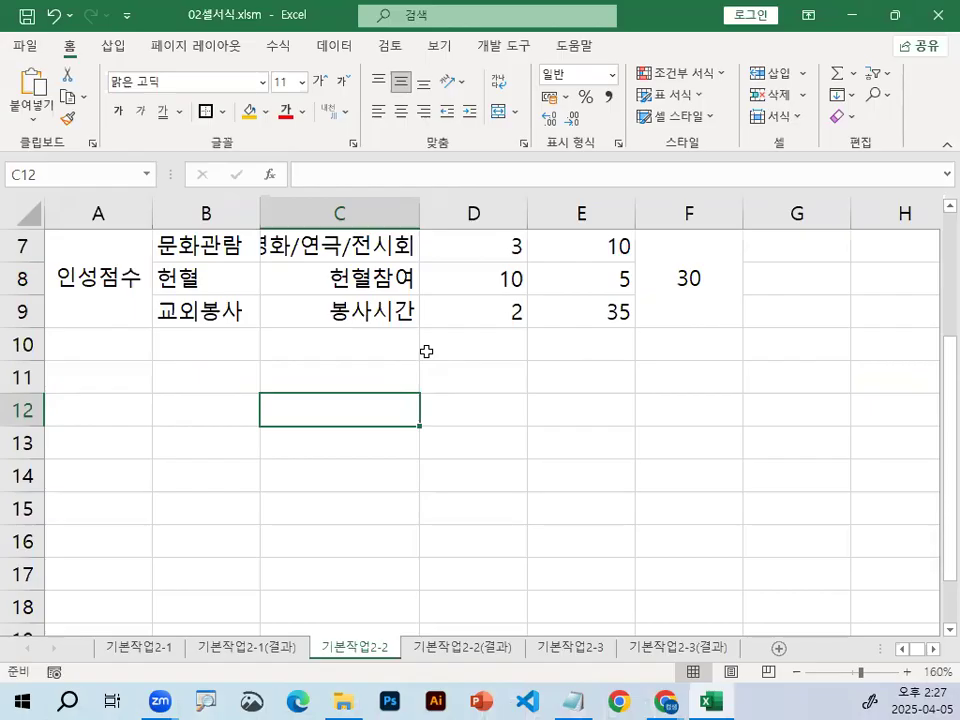
{"action": "scroll", "coordinate": [456, 451], "scroll_direction": "up", "scroll_amount": 2}
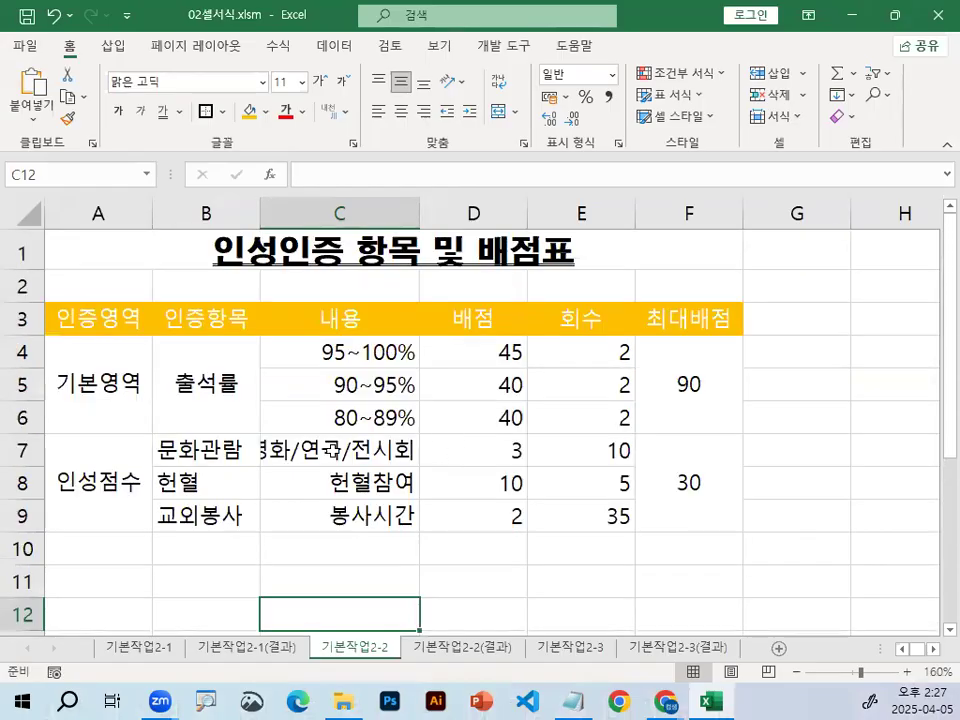
{"action": "left_click", "coordinate": [318, 450]}
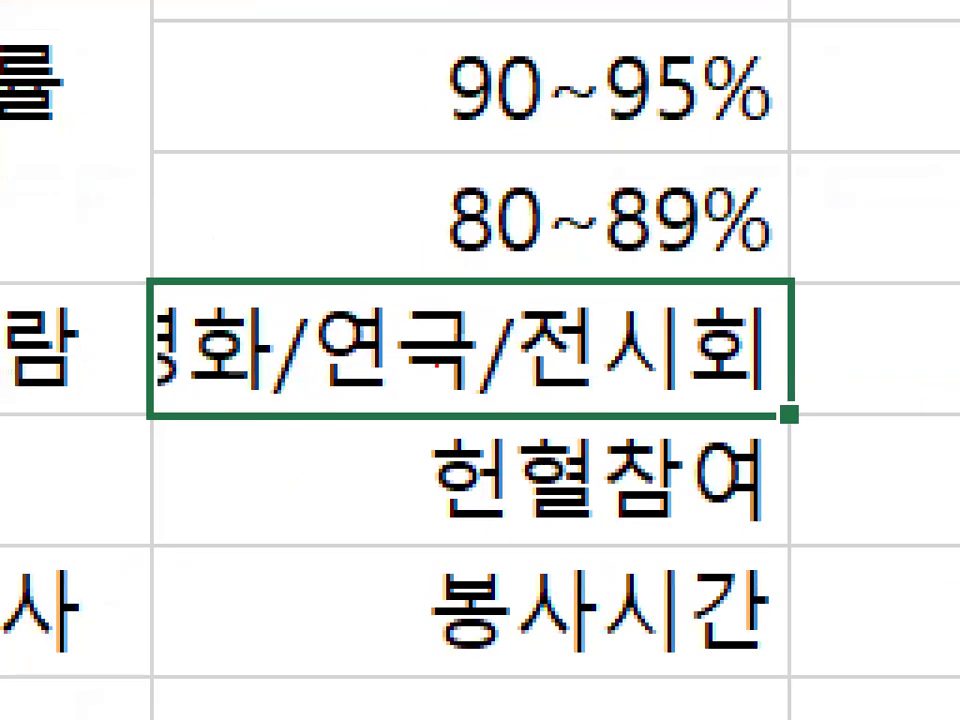
{"action": "mouse_move", "coordinate": [441, 372]}
{"action": "left_mouse_down"}
{"action": "mouse_move", "coordinate": [369, 396]}
{"action": "mouse_move", "coordinate": [360, 350]}
{"action": "mouse_move", "coordinate": [441, 352]}
{"action": "left_mouse_up"}
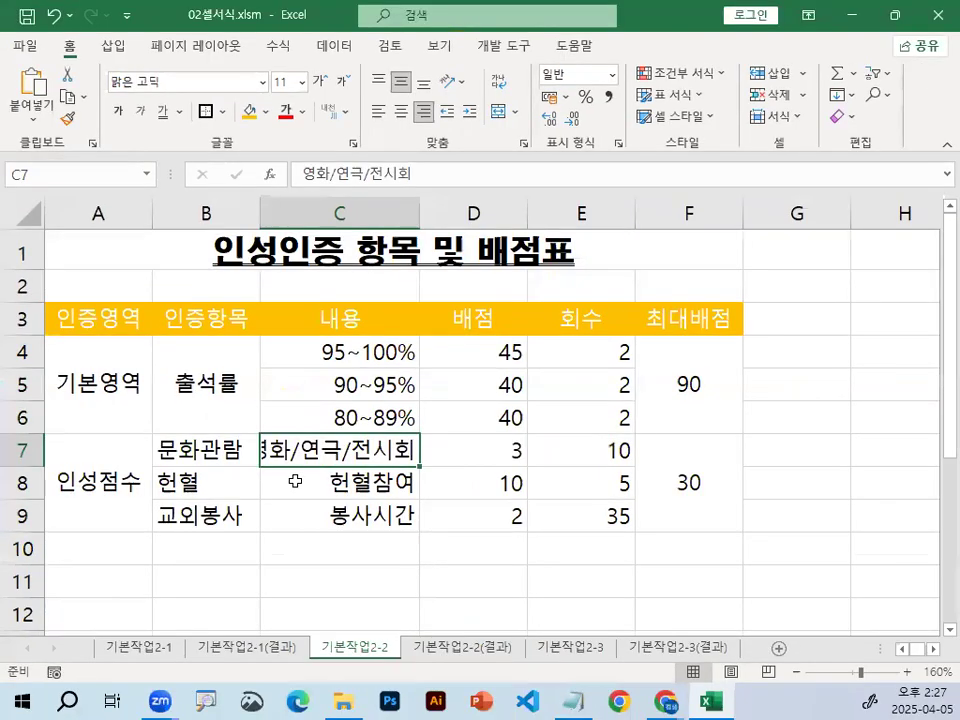
- Convert the word 연극 in cell C7 to the Hanja 演劇 using the 漢字 input form, and commit the cell
{"action": "double_click", "coordinate": [339, 452]}
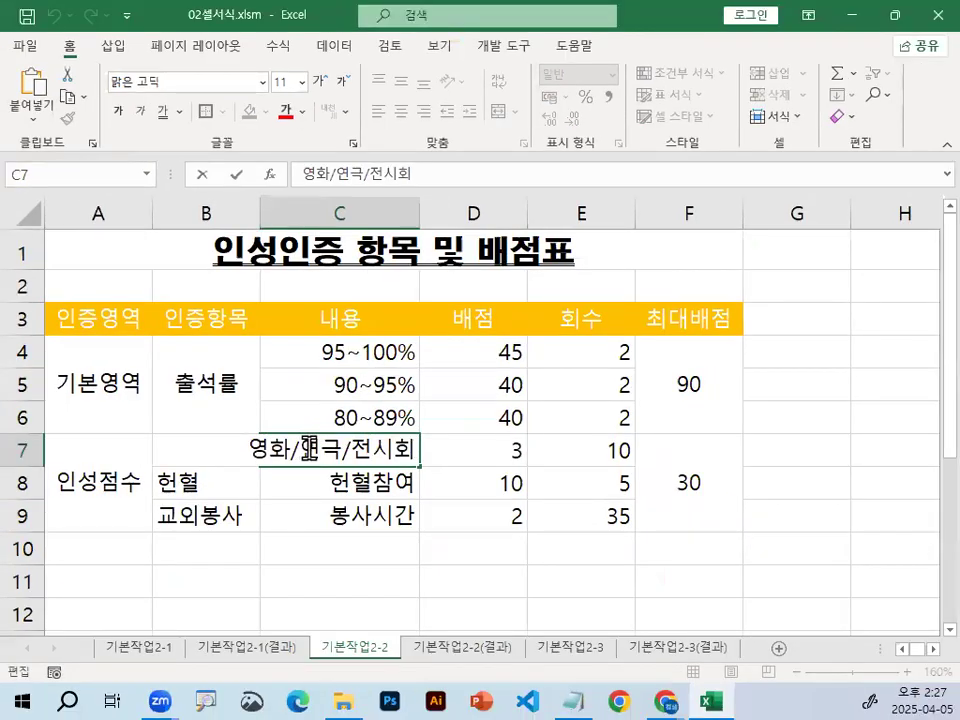
{"action": "left_click_drag", "start_coordinate": [306, 449], "coordinate": [342, 457]}
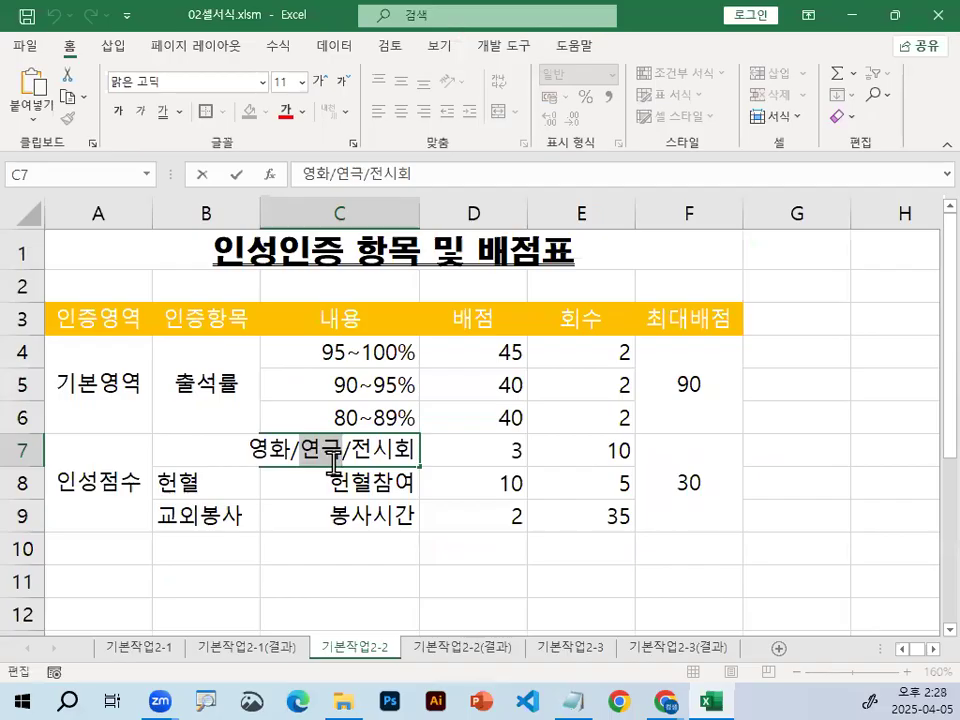
{"action": "key", "text": "Hangul_Hanja"}
{"action": "left_click_drag", "start_coordinate": [368, 163], "coordinate": [365, 142]}
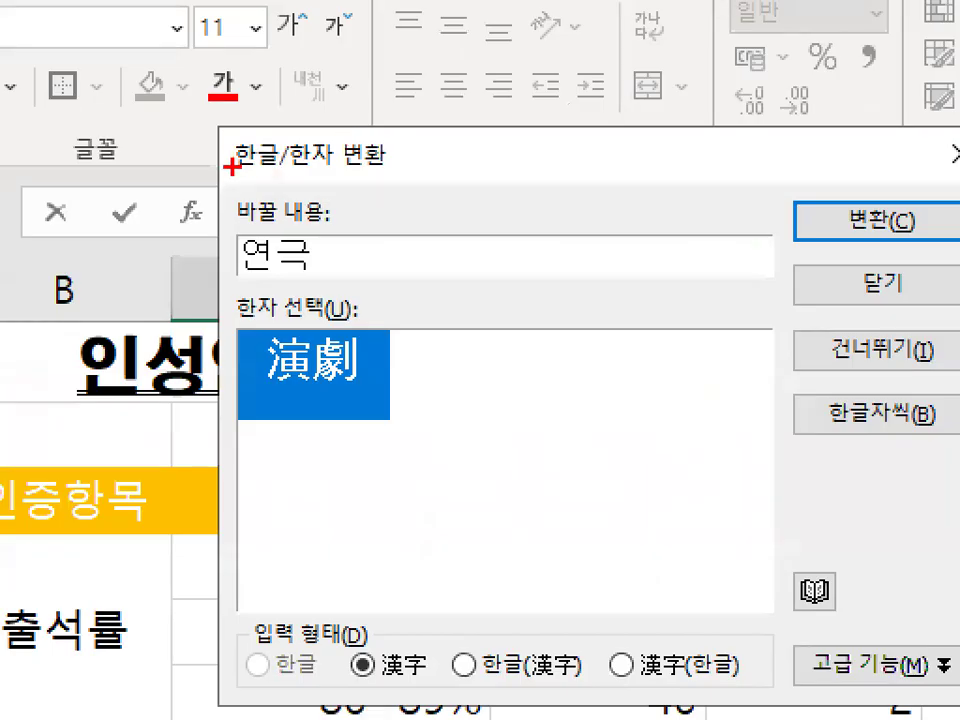
{"action": "left_click_drag", "start_coordinate": [232, 167], "coordinate": [300, 170]}
{"action": "mouse_move", "coordinate": [398, 341]}
{"action": "left_mouse_down"}
{"action": "mouse_move", "coordinate": [394, 370]}
{"action": "mouse_move", "coordinate": [252, 340]}
{"action": "mouse_move", "coordinate": [376, 350]}
{"action": "left_mouse_up"}
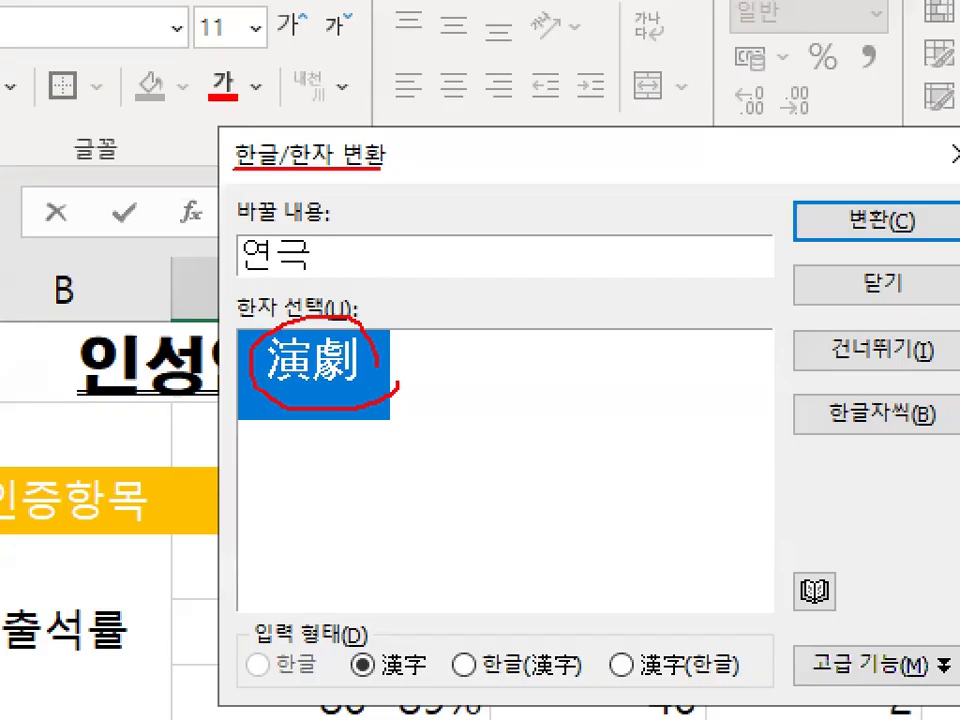
{"action": "left_click_drag", "start_coordinate": [425, 136], "coordinate": [400, 29]}
{"action": "key", "text": "ctrl+1"}
{"action": "left_click", "coordinate": [384, 294]}
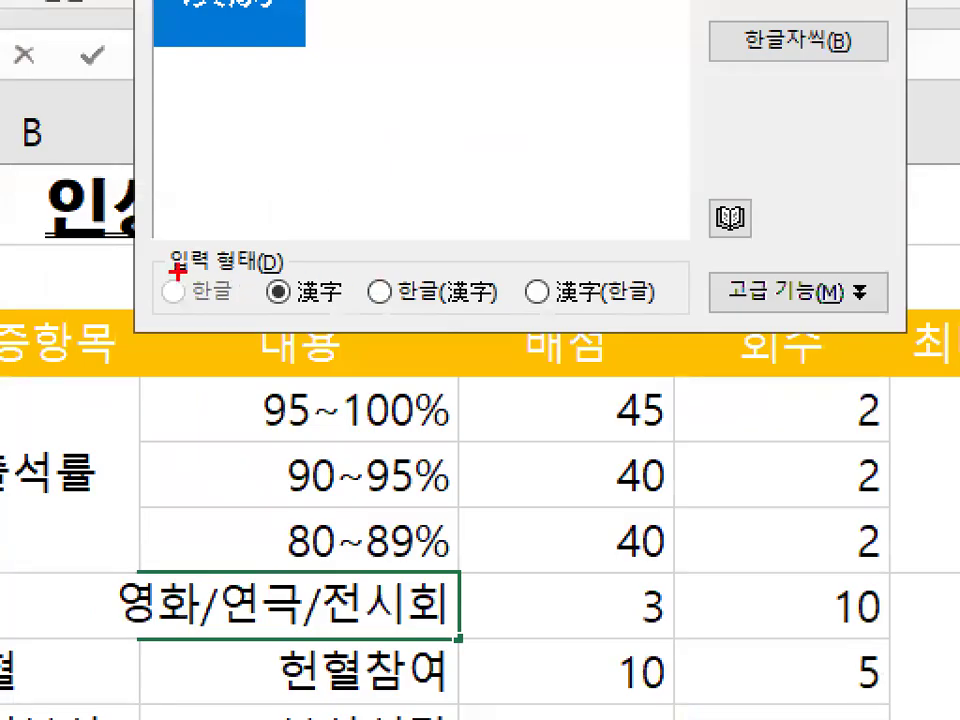
{"action": "left_click_drag", "start_coordinate": [273, 313], "coordinate": [482, 314]}
{"action": "left_click_drag", "start_coordinate": [563, 314], "coordinate": [666, 314]}
{"action": "mouse_move", "coordinate": [262, 252]}
{"action": "left_mouse_down"}
{"action": "mouse_move", "coordinate": [250, 262]}
{"action": "mouse_move", "coordinate": [252, 300]}
{"action": "mouse_move", "coordinate": [330, 312]}
{"action": "mouse_move", "coordinate": [290, 250]}
{"action": "left_mouse_up"}
{"action": "key", "text": "Escape"}
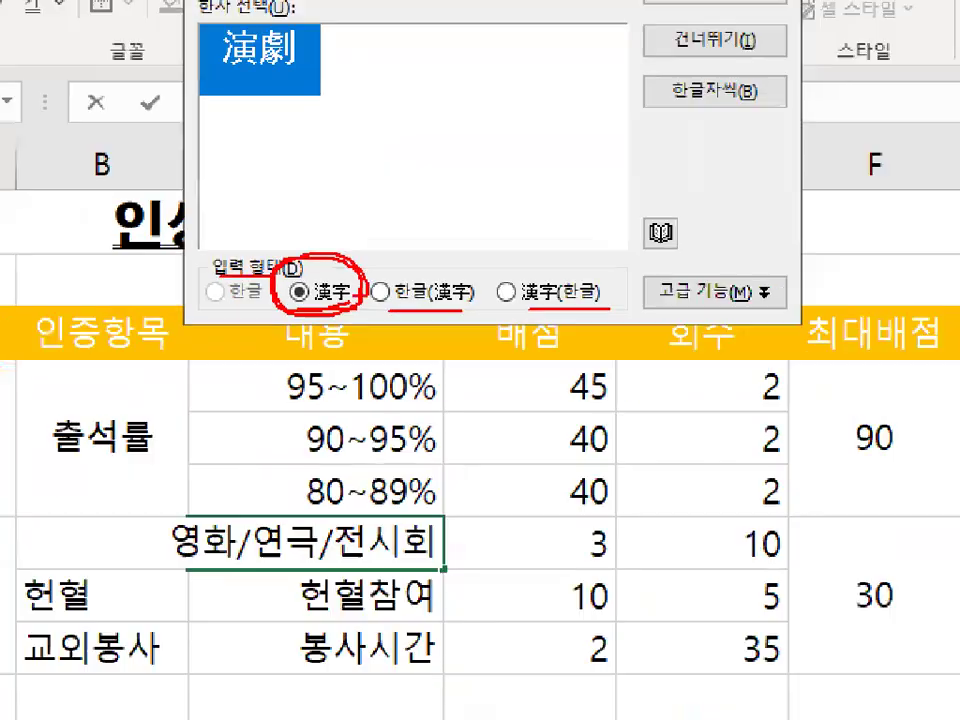
{"action": "left_click", "coordinate": [592, 75]}
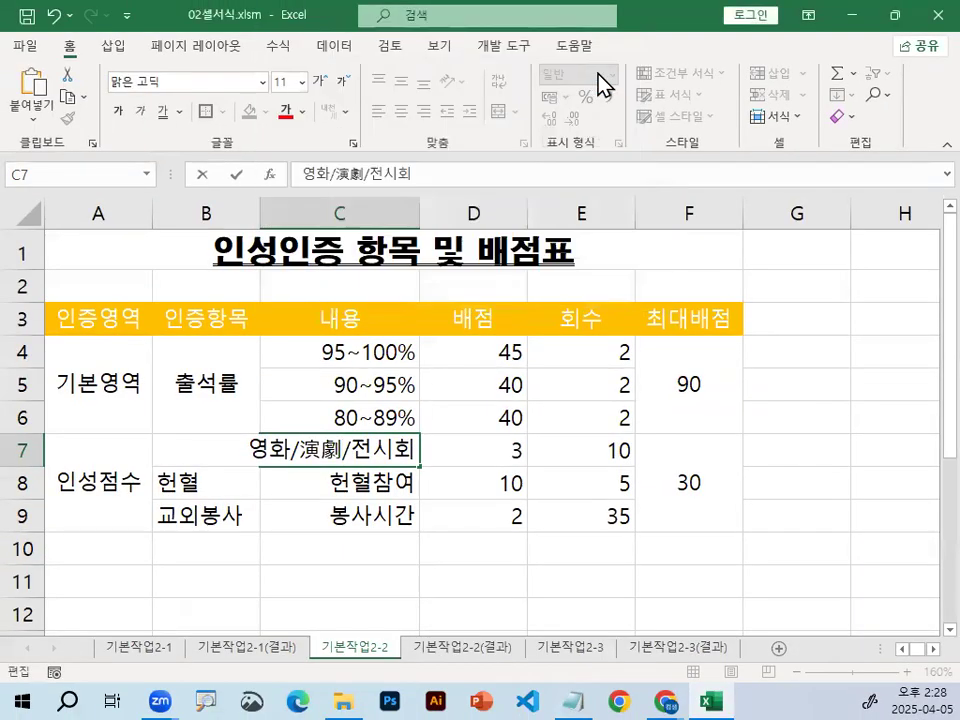
{"action": "key", "text": "Return"}
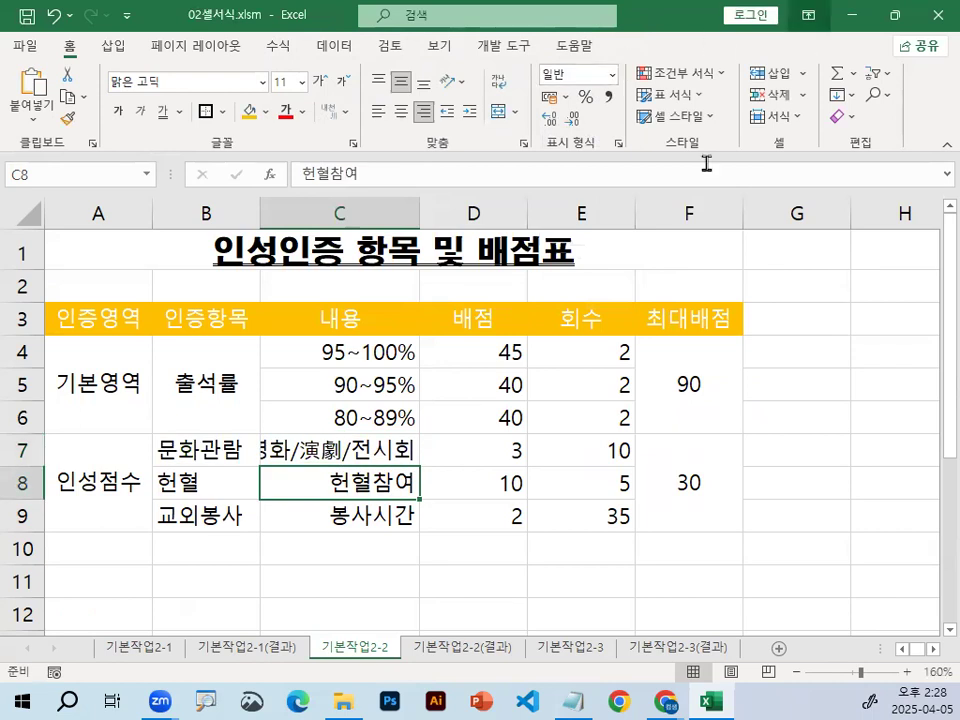
- Circle the Hanja 演劇 in cell C7, select that cell, and mark its side borders to point out the overflowing text
{"action": "key", "text": "ctrl+1"}
{"action": "mouse_move", "coordinate": [407, 373]}
{"action": "left_mouse_down"}
{"action": "mouse_move", "coordinate": [379, 388]}
{"action": "mouse_move", "coordinate": [277, 296]}
{"action": "mouse_move", "coordinate": [424, 372]}
{"action": "mouse_move", "coordinate": [508, 391]}
{"action": "left_mouse_up"}
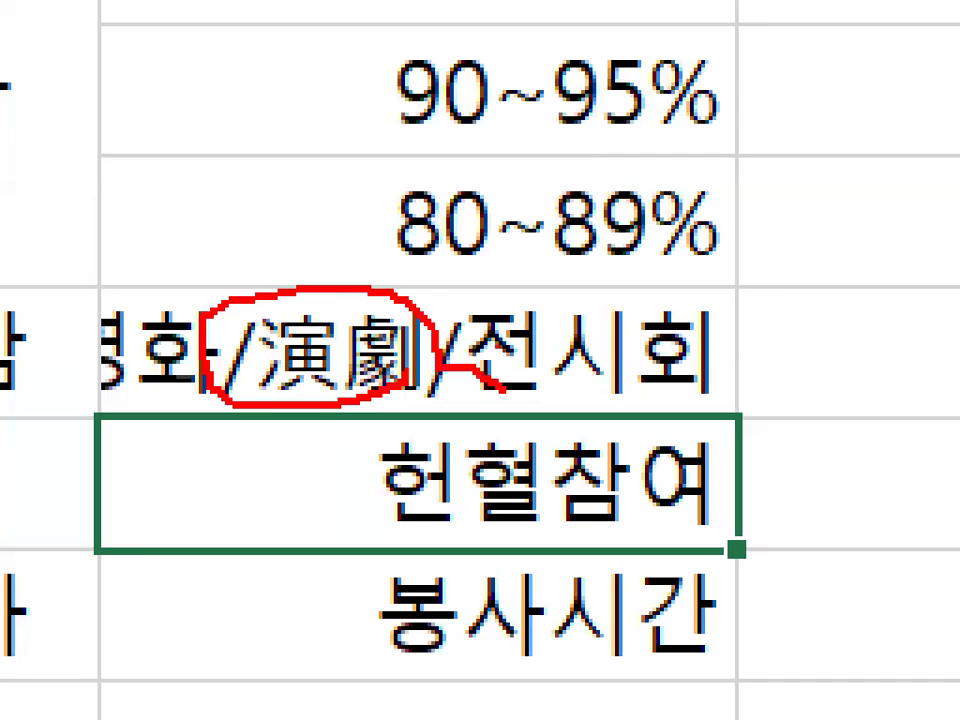
{"action": "key", "text": "Escape"}
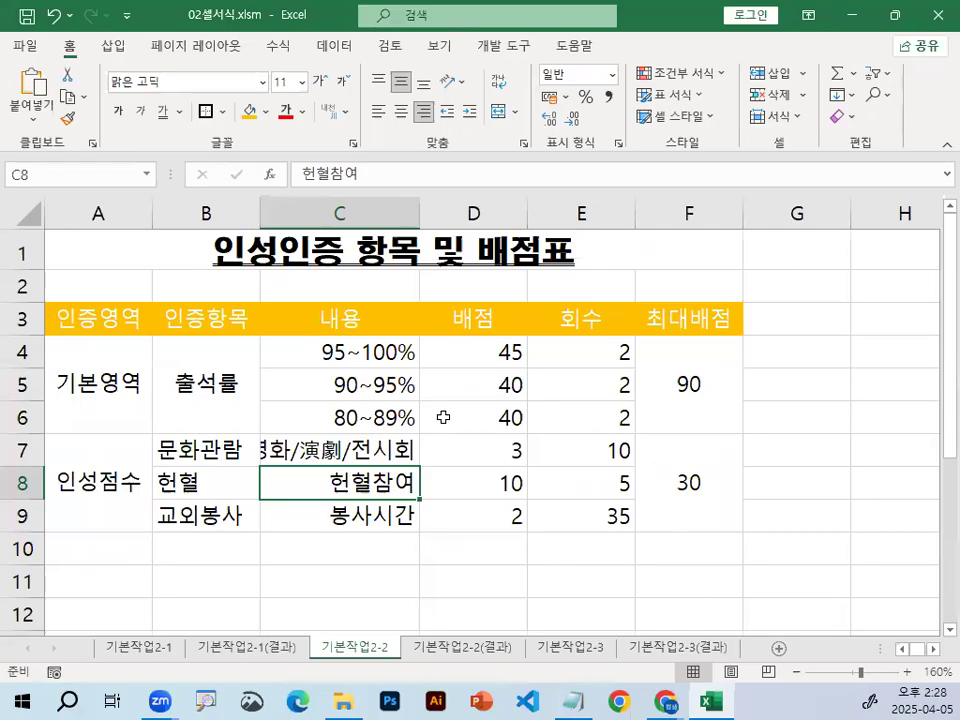
{"action": "left_click", "coordinate": [338, 450]}
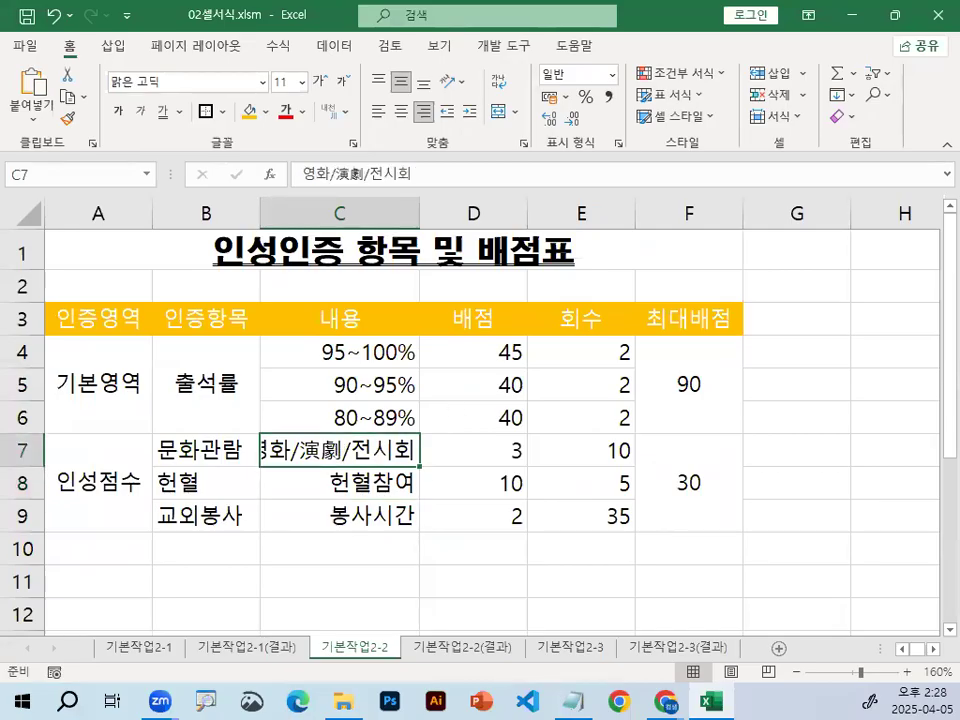
{"action": "left_click_drag", "start_coordinate": [226, 352], "coordinate": [219, 410]}
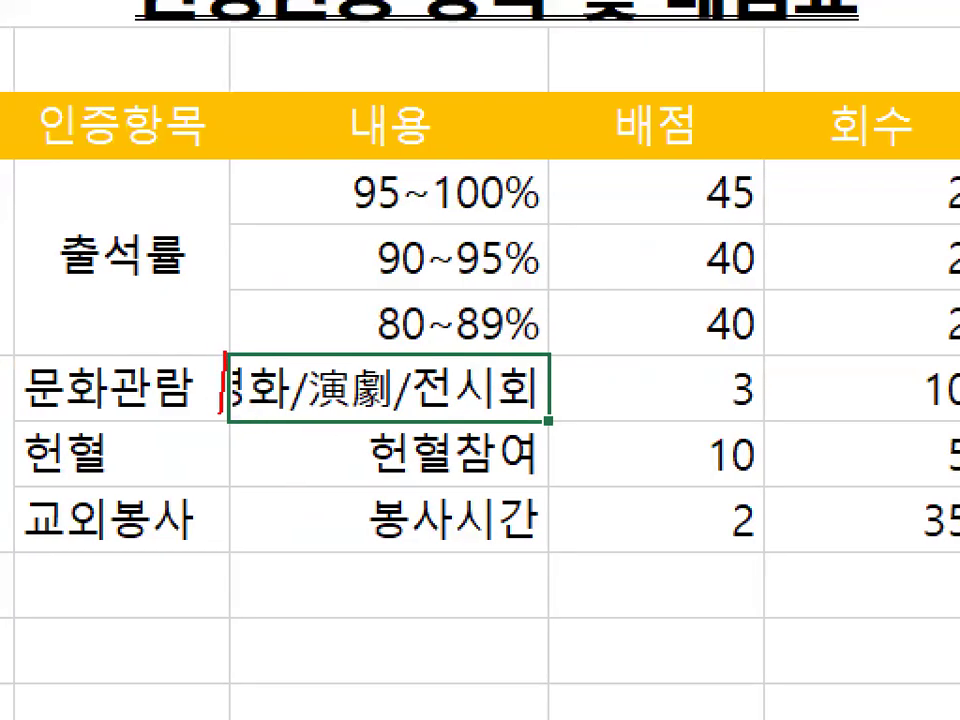
{"action": "left_click_drag", "start_coordinate": [553, 355], "coordinate": [552, 428]}
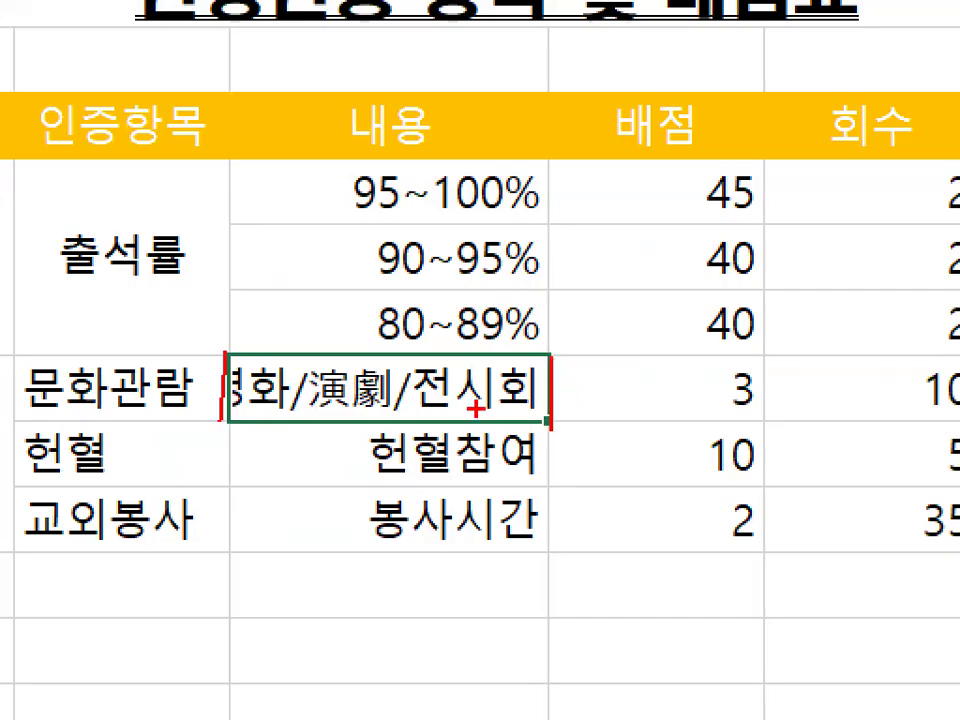
{"action": "mouse_move", "coordinate": [260, 328]}
{"action": "left_mouse_down"}
{"action": "mouse_move", "coordinate": [236, 368]}
{"action": "mouse_move", "coordinate": [555, 334]}
{"action": "mouse_move", "coordinate": [500, 357]}
{"action": "left_mouse_up"}
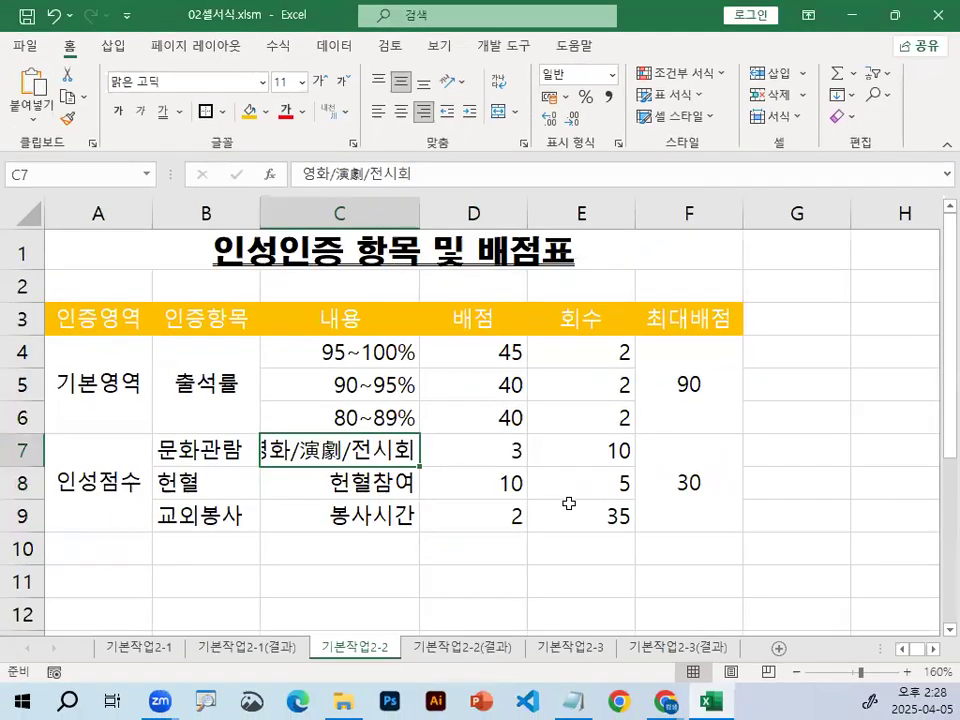
{"action": "scroll", "coordinate": [568, 501], "scroll_direction": "down", "scroll_amount": 3}
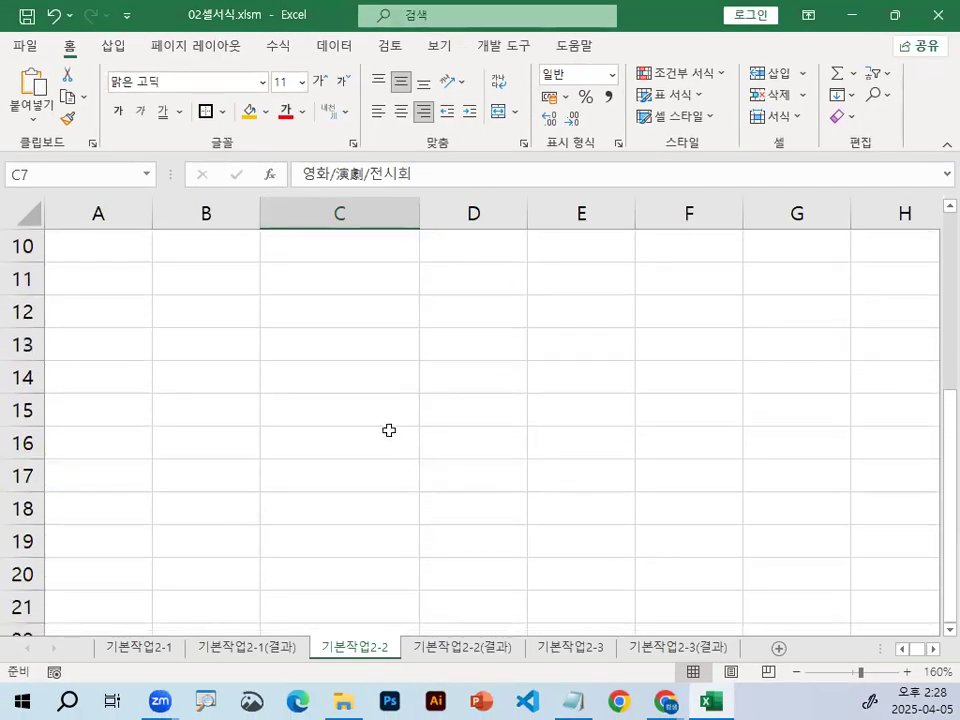
{"action": "left_click", "coordinate": [381, 423]}
{"action": "type", "text": "가ㄱ"}
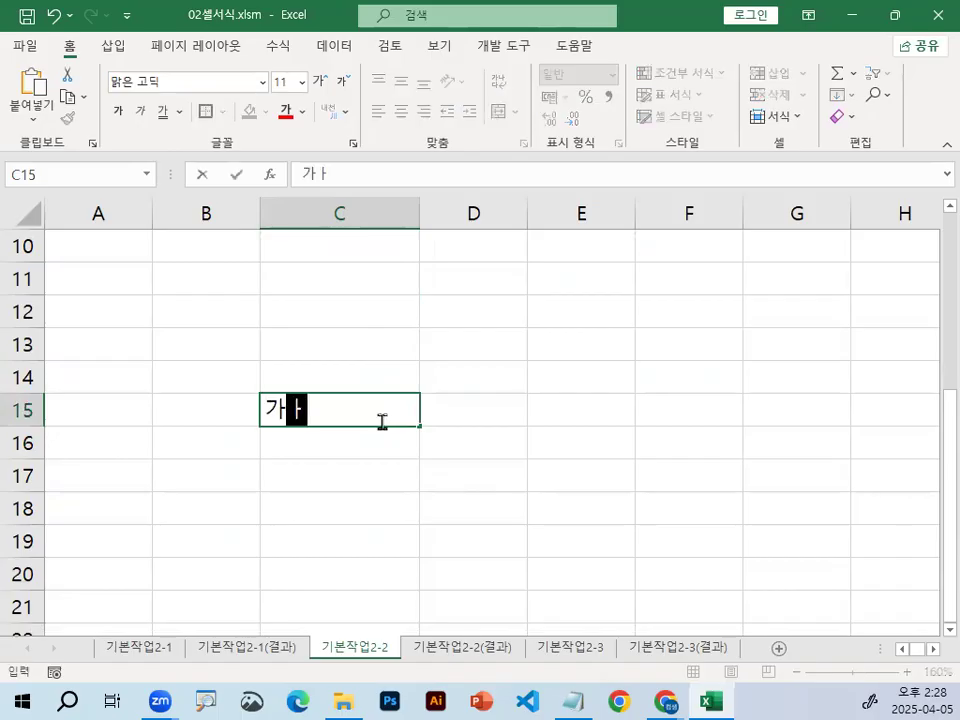
{"action": "type", "text": "가가가가각각가ㅏㄱ가"}
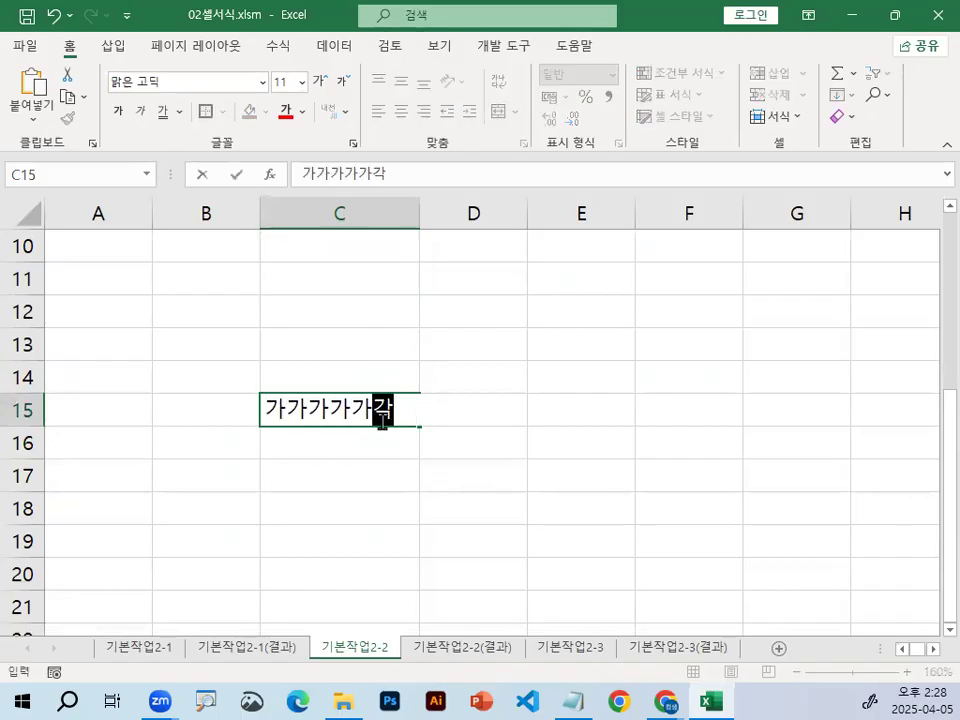
{"action": "key", "text": "Return"}
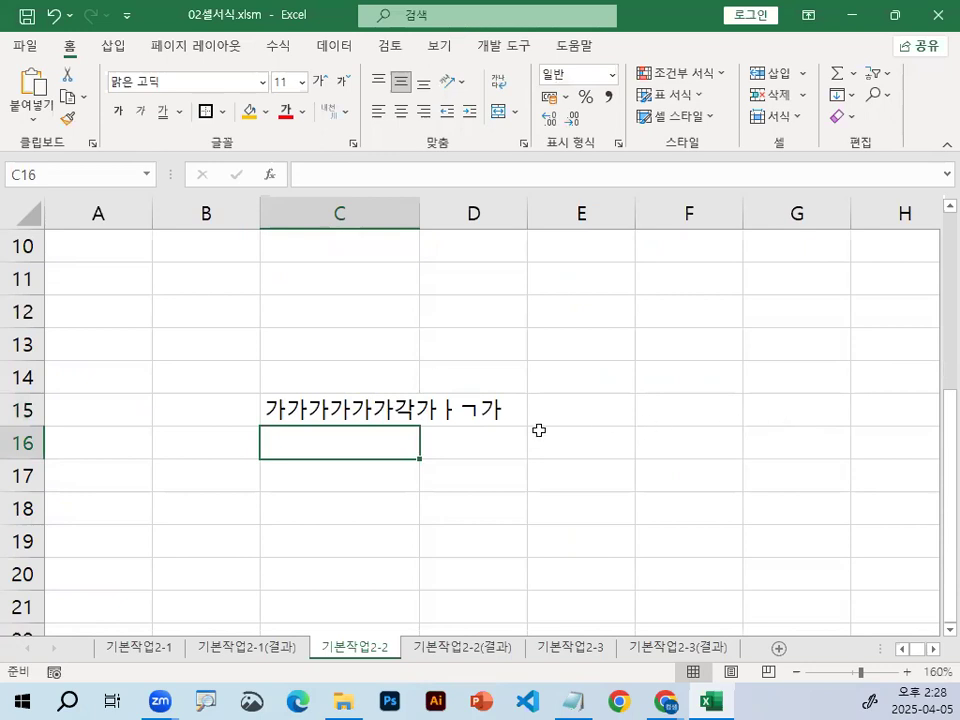
- Replace the content of cell C15 with the sample text 가가가가가가가가가, long enough to overflow the column
{"action": "left_click", "coordinate": [389, 412]}
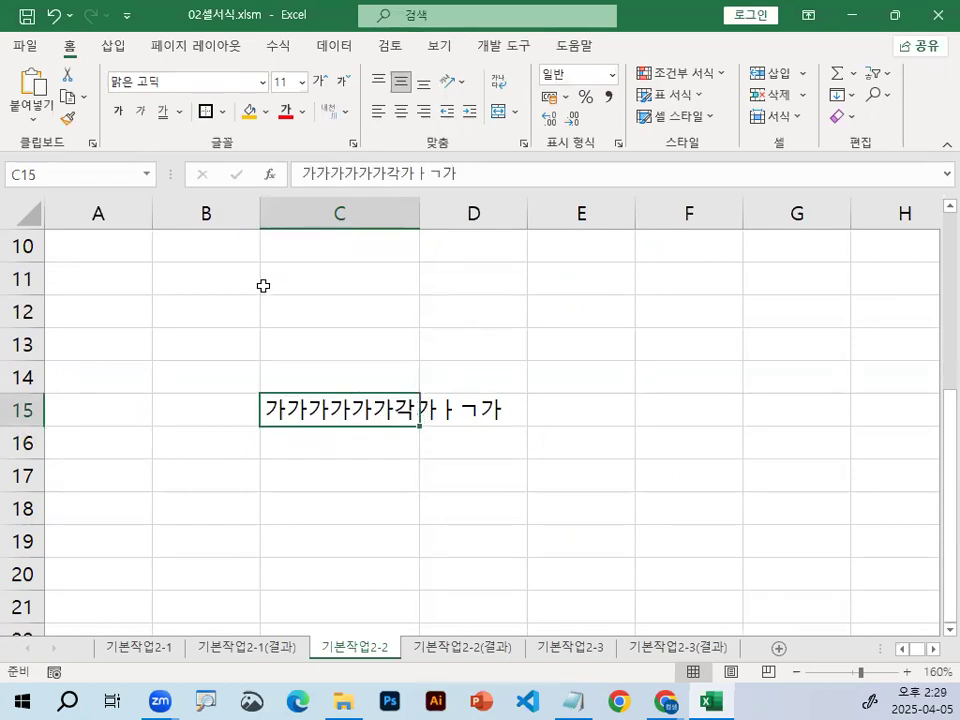
{"action": "type", "text": "가가가가가가가"}
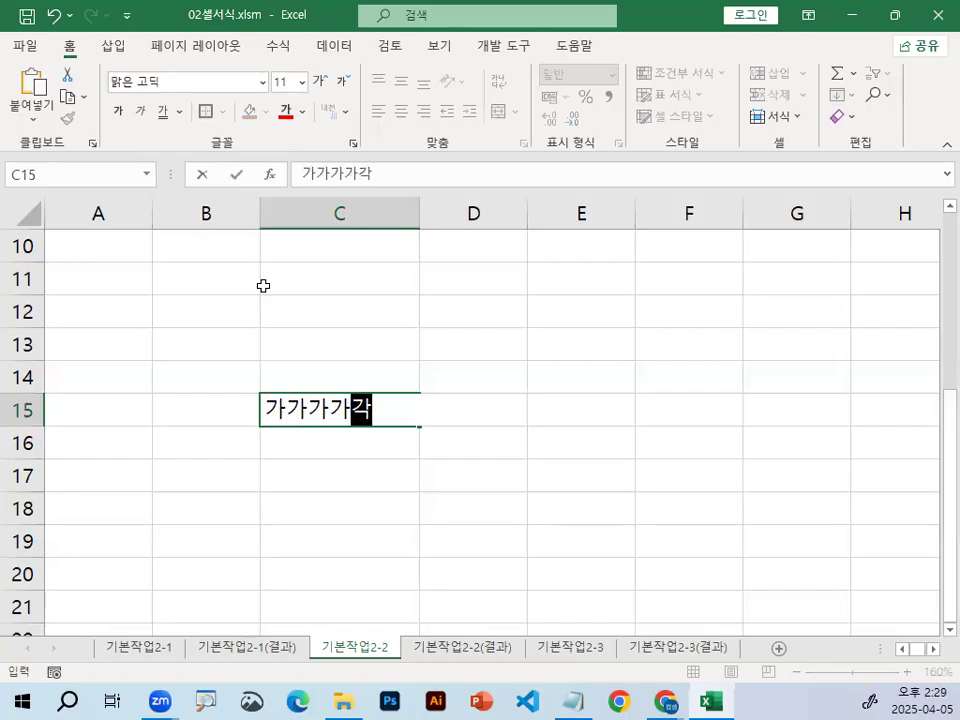
{"action": "type", "text": "가가"}
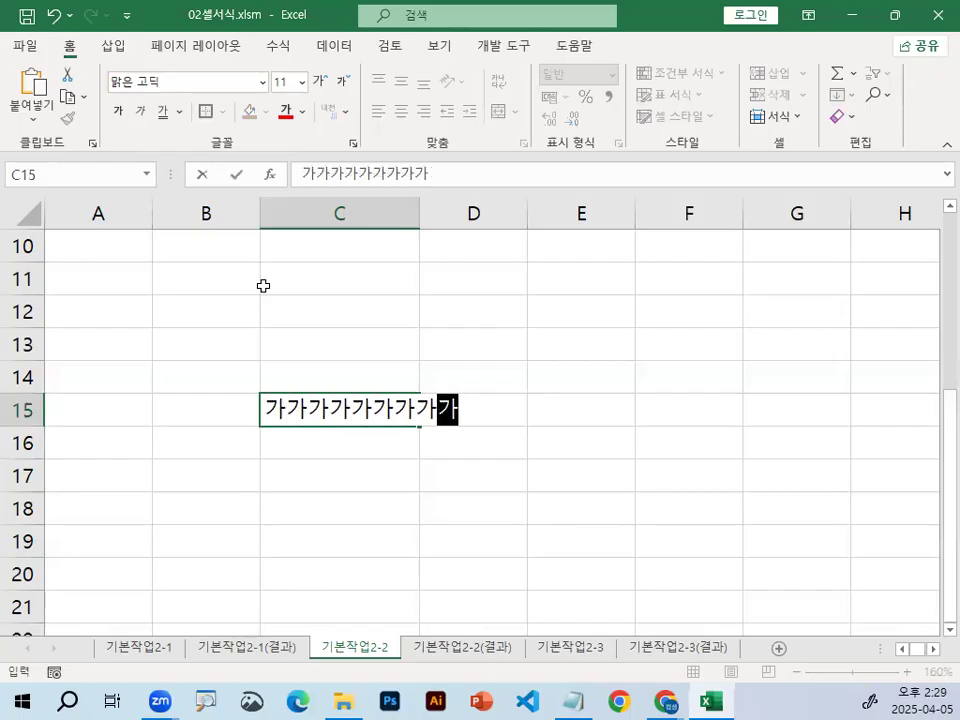
{"action": "key", "text": "Return"}
- Set the font size of the sample text in cell C15 to 8 so it fits the column width
{"action": "left_click", "coordinate": [300, 408]}
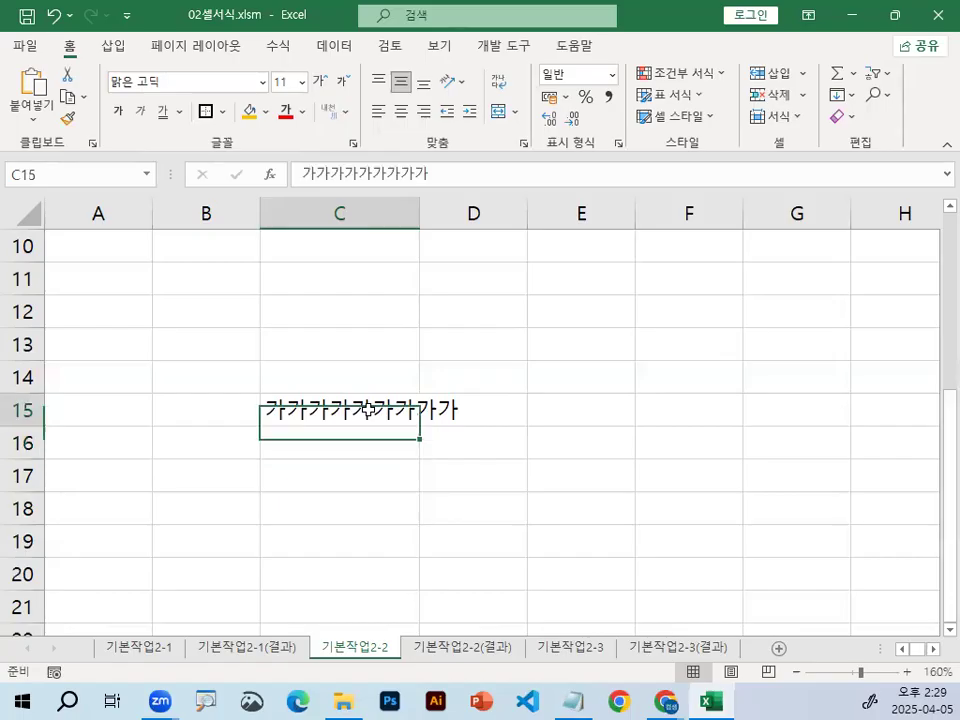
{"action": "left_click", "coordinate": [302, 82]}
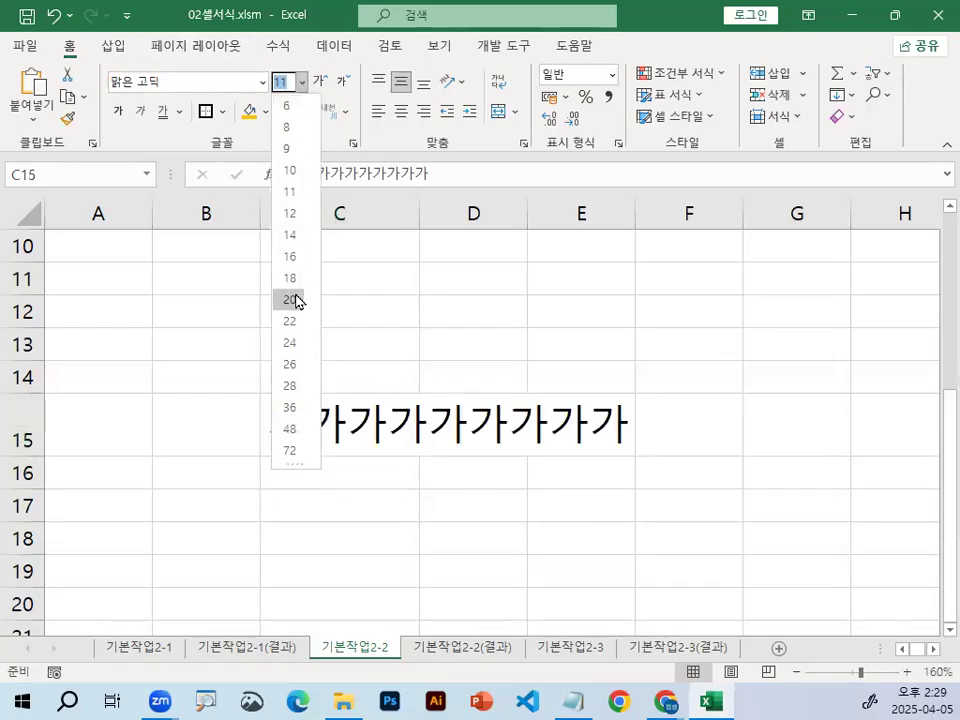
{"action": "left_click", "coordinate": [289, 128]}
{"action": "left_click_drag", "start_coordinate": [385, 415], "coordinate": [531, 514]}
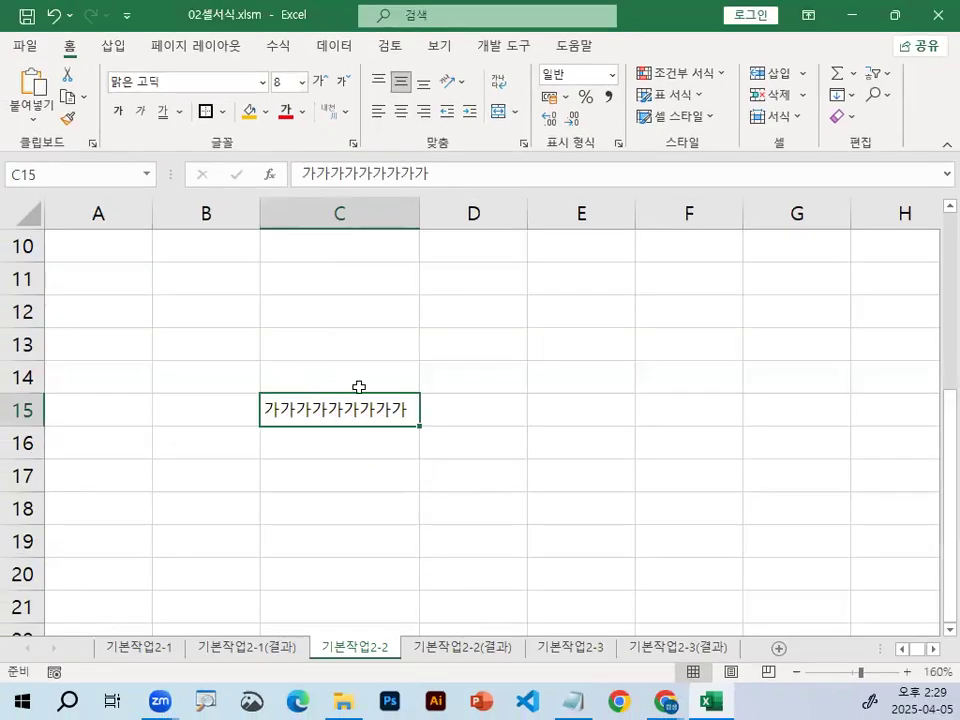
- Enter the shorter sample text 가가가 in cell C14, directly above the small-font sample
{"action": "left_click", "coordinate": [358, 386]}
{"action": "type", "text": "가가가"}
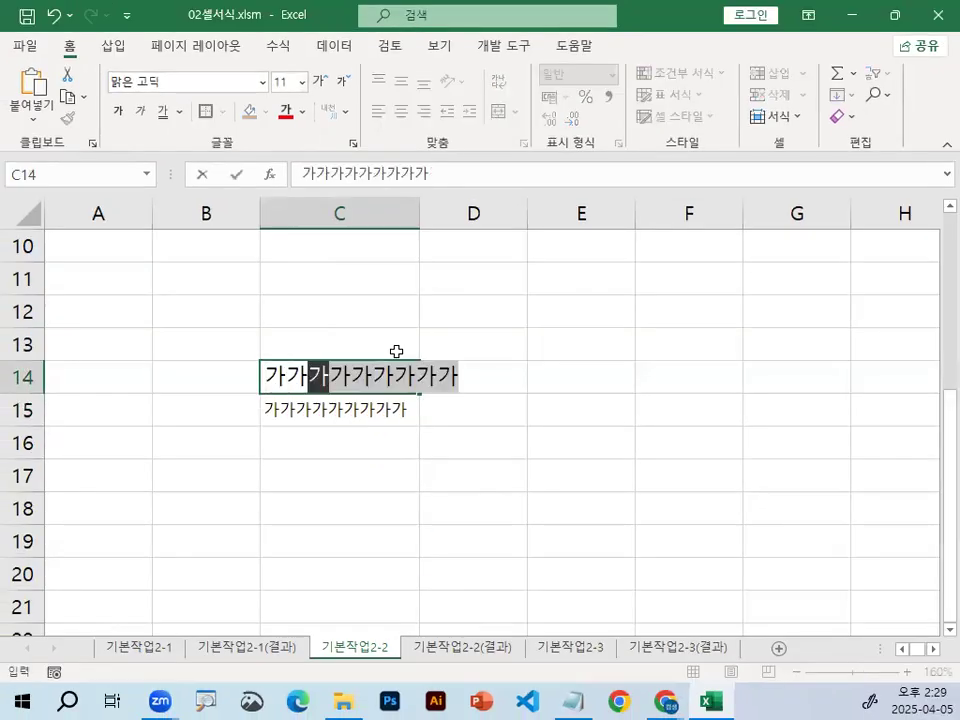
{"action": "key", "text": "Return"}
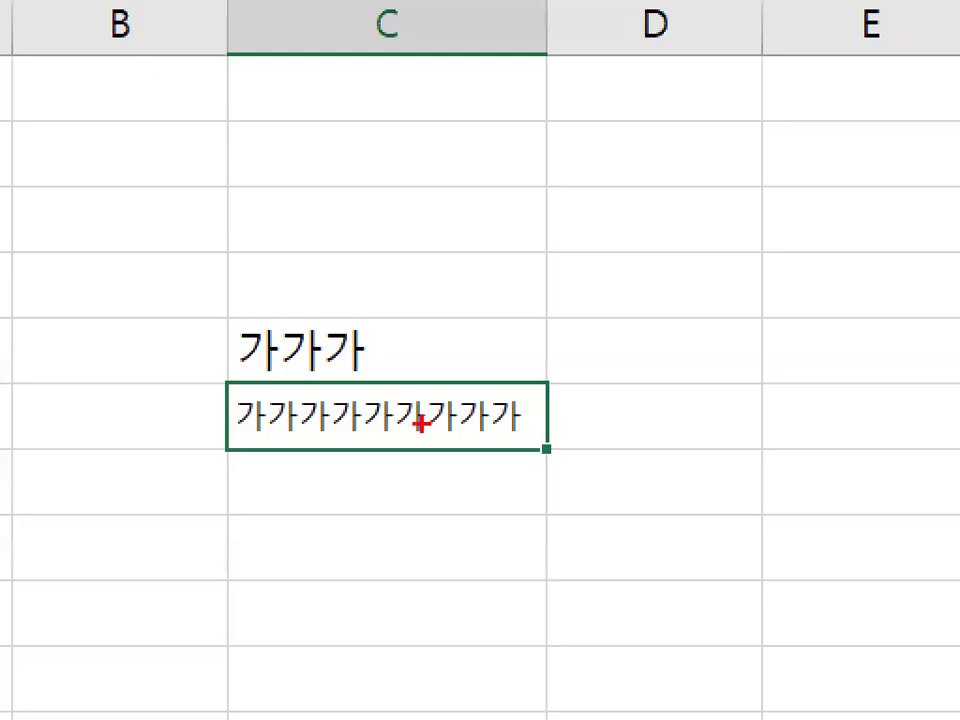
- Annotate the fitted text in C15 with a circle and marks along the cell's side borders, and select C14:C15
{"action": "left_click_drag", "start_coordinate": [356, 414], "coordinate": [361, 418]}
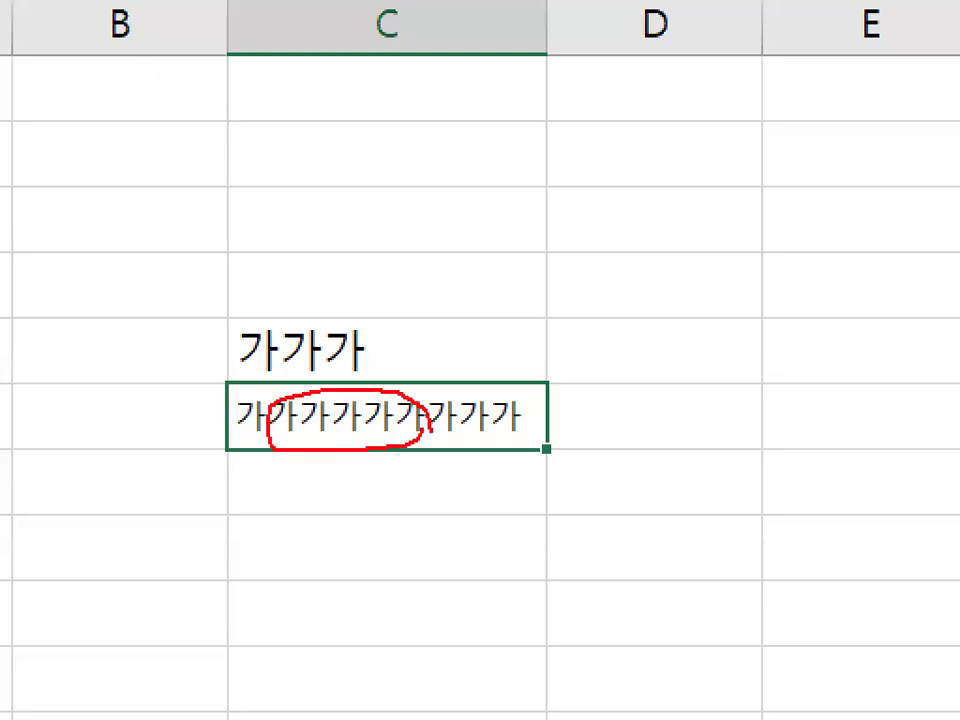
{"action": "left_click_drag", "start_coordinate": [448, 453], "coordinate": [778, 389]}
{"action": "left_click_drag", "start_coordinate": [737, 341], "coordinate": [845, 452]}
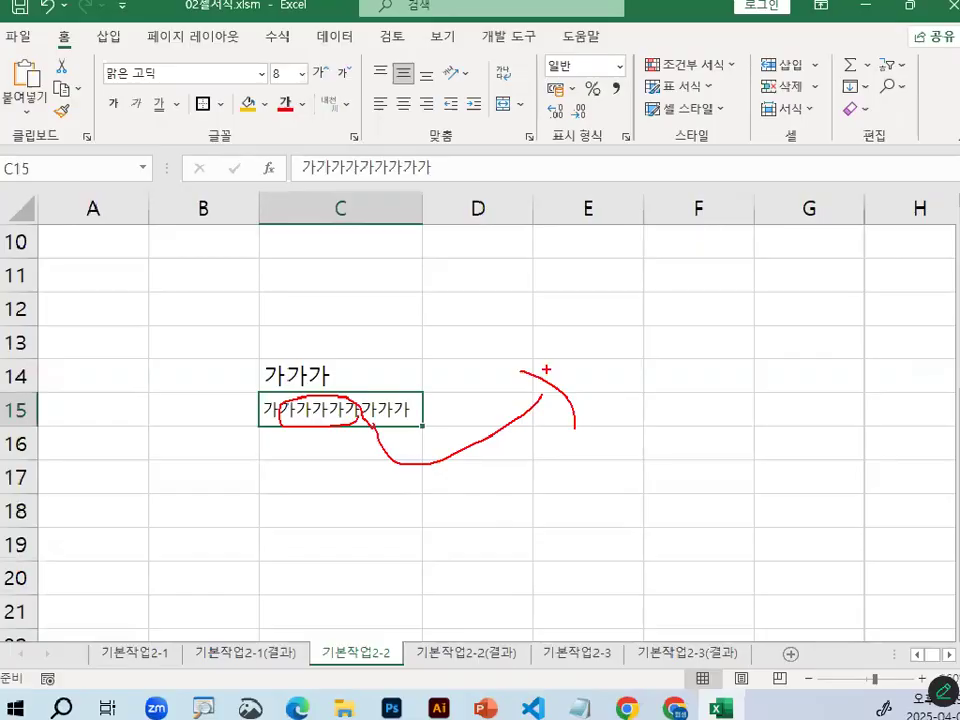
{"action": "key", "text": "e"}
{"action": "left_click_drag", "start_coordinate": [248, 363], "coordinate": [250, 462]}
{"action": "left_click_drag", "start_coordinate": [568, 365], "coordinate": [575, 458]}
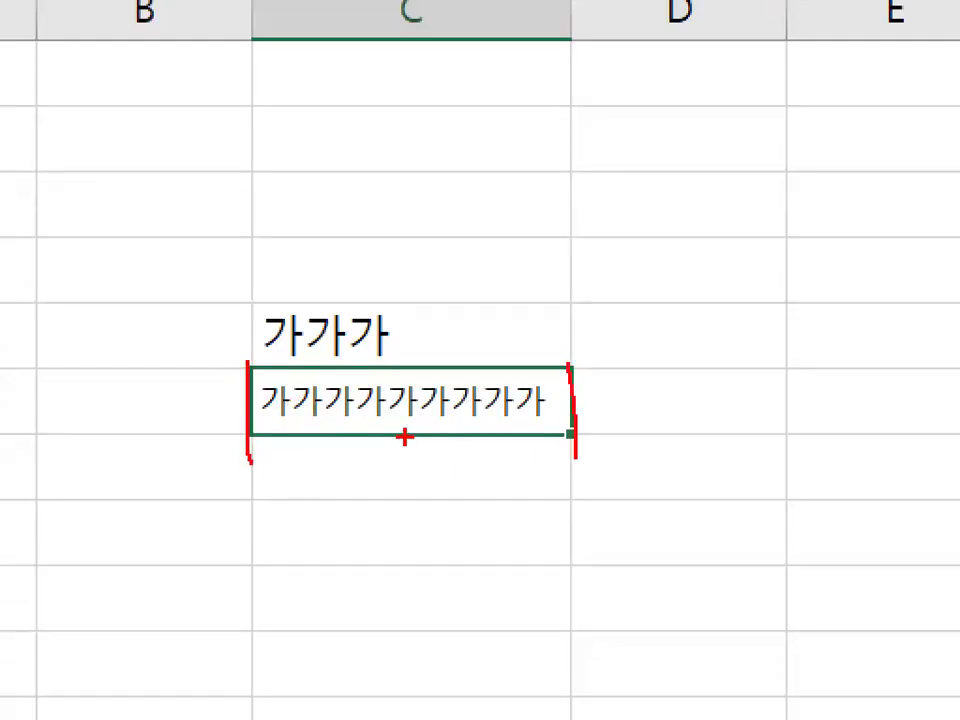
{"action": "left_click_drag", "start_coordinate": [404, 437], "coordinate": [491, 424]}
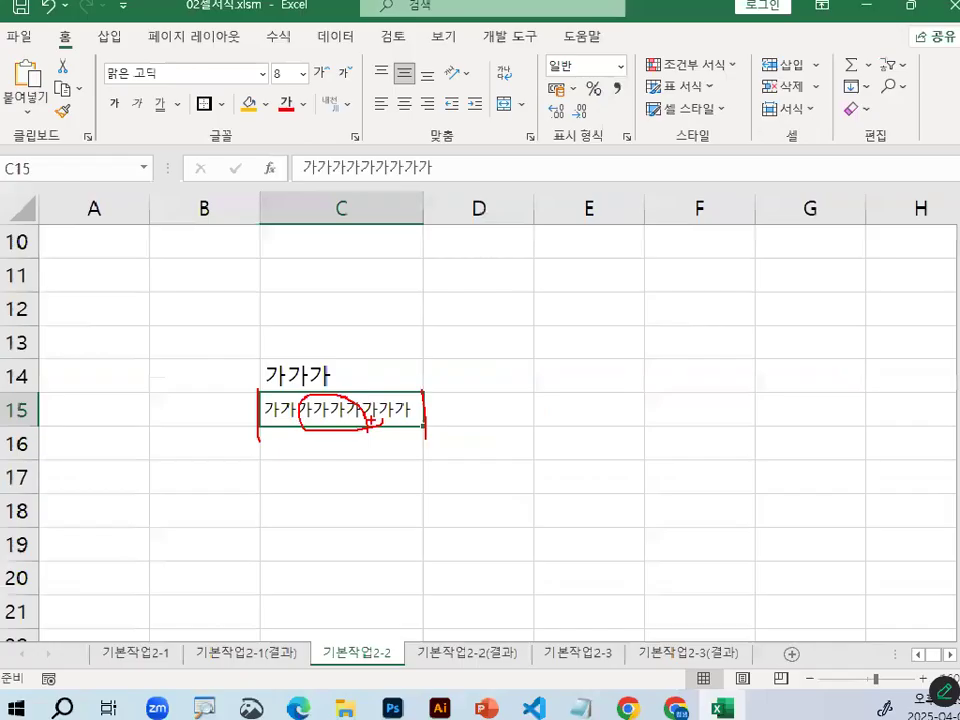
{"action": "left_click_drag", "start_coordinate": [334, 380], "coordinate": [332, 414]}
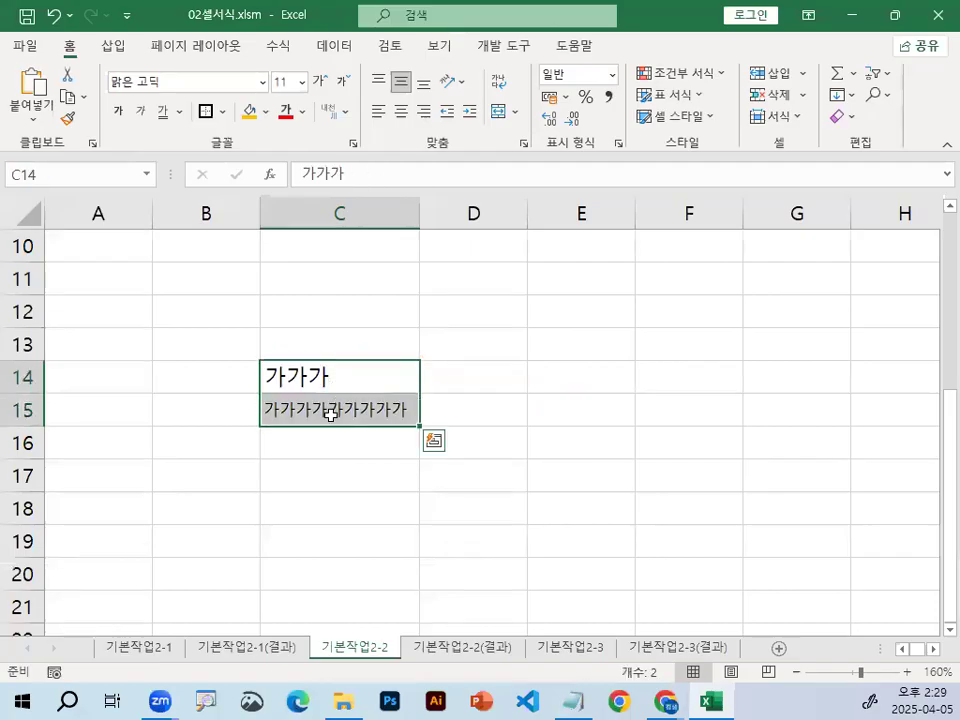
- Switch to Notepad, open 2025년도 이기적 컴활2급실기엑셀2일차수업내용.txt from File Explorer to review it, and return to the 1일차 notes
{"action": "left_click", "coordinate": [578, 700]}
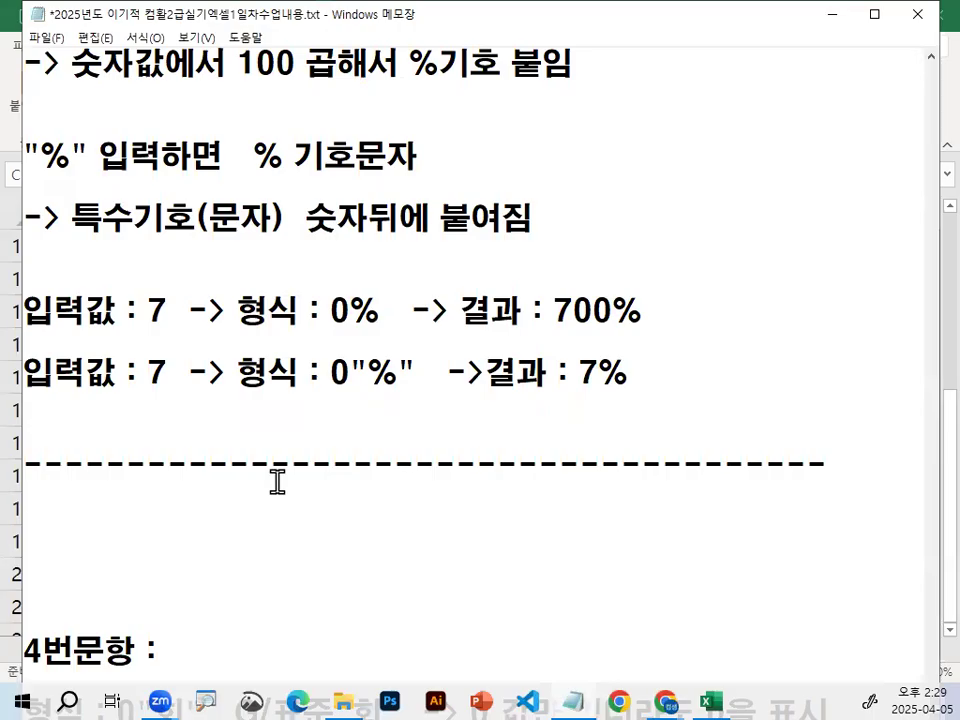
{"action": "scroll", "coordinate": [277, 481], "scroll_direction": "up", "scroll_amount": 2}
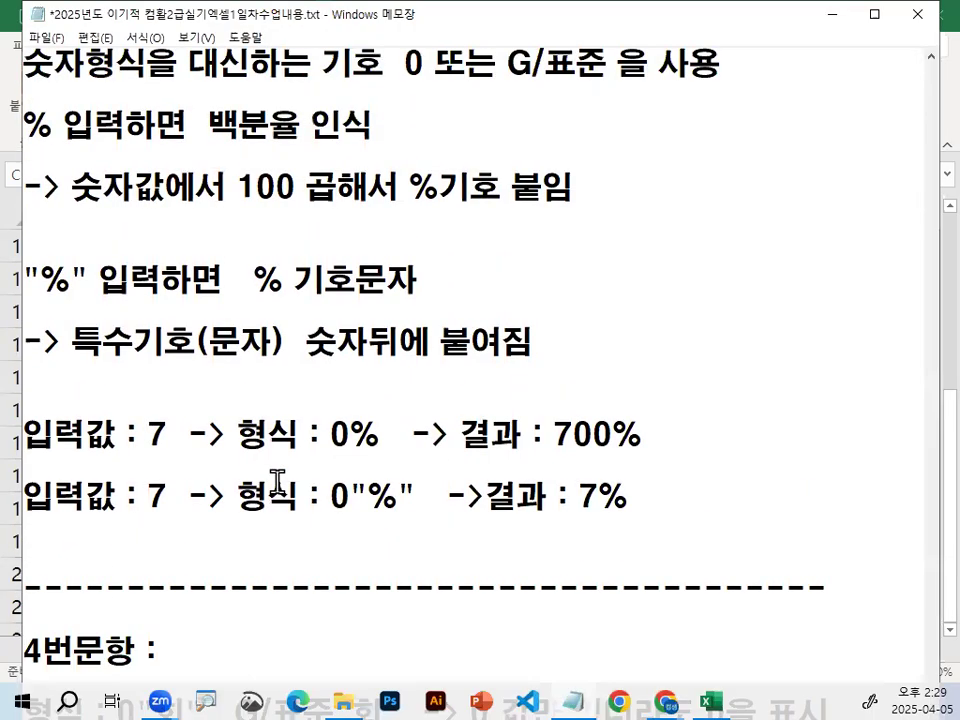
{"action": "left_click", "coordinate": [344, 700]}
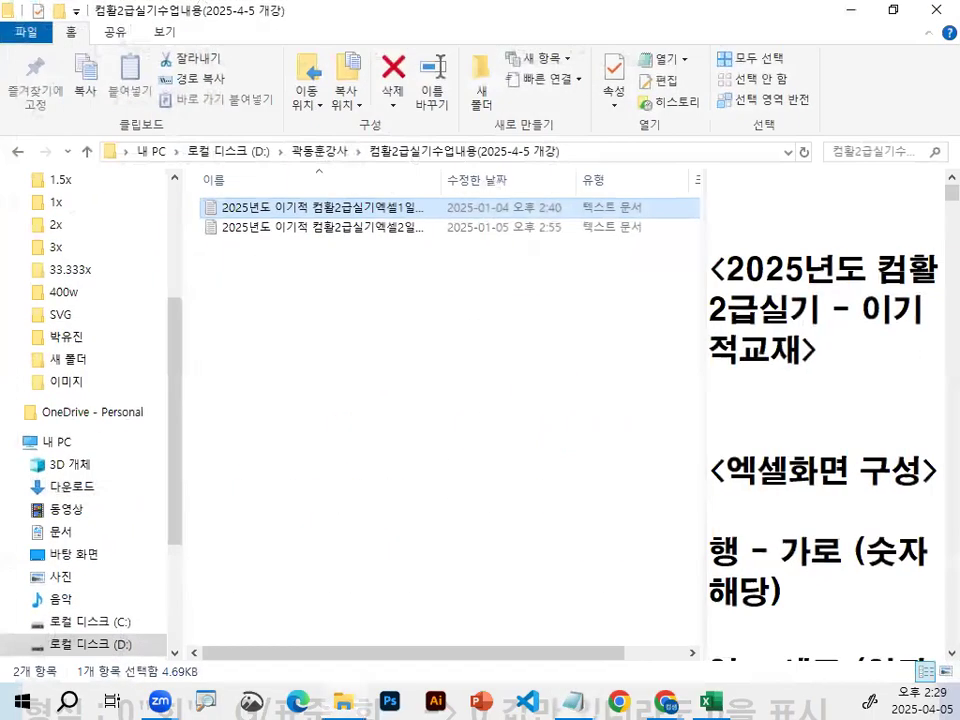
{"action": "double_click", "coordinate": [348, 228]}
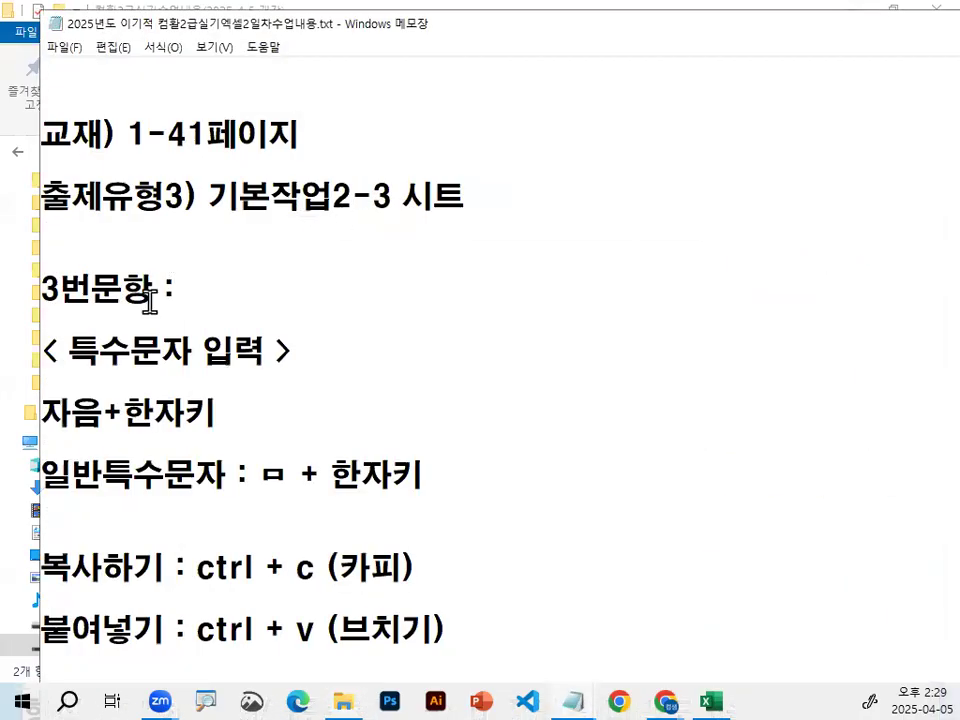
{"action": "scroll", "coordinate": [258, 353], "scroll_direction": "down", "scroll_amount": 3}
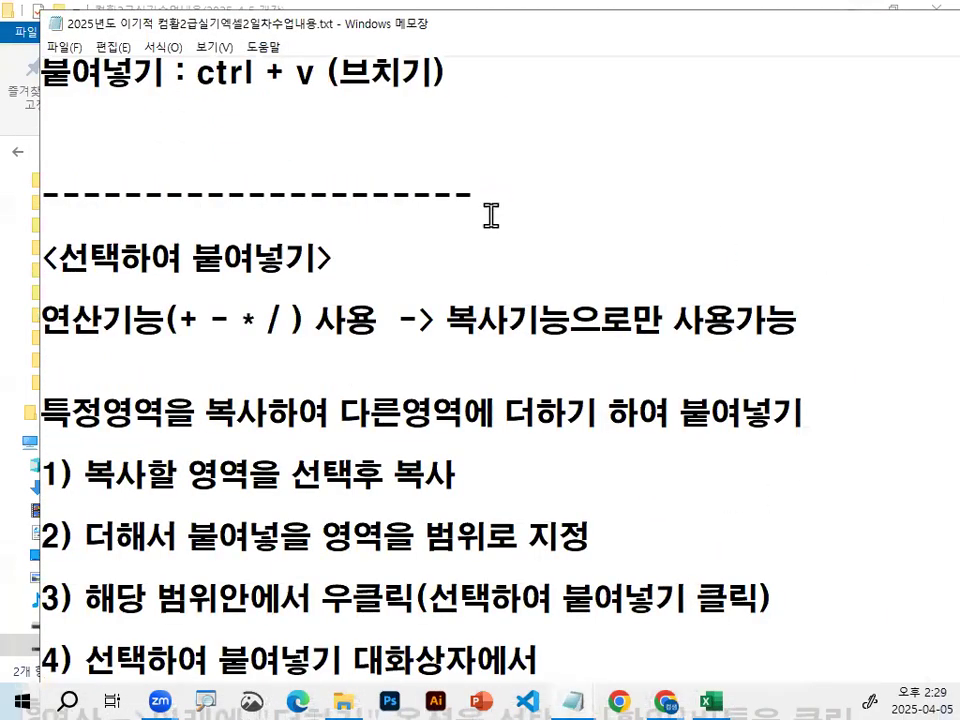
{"action": "scroll", "coordinate": [270, 410], "scroll_direction": "up", "scroll_amount": 3}
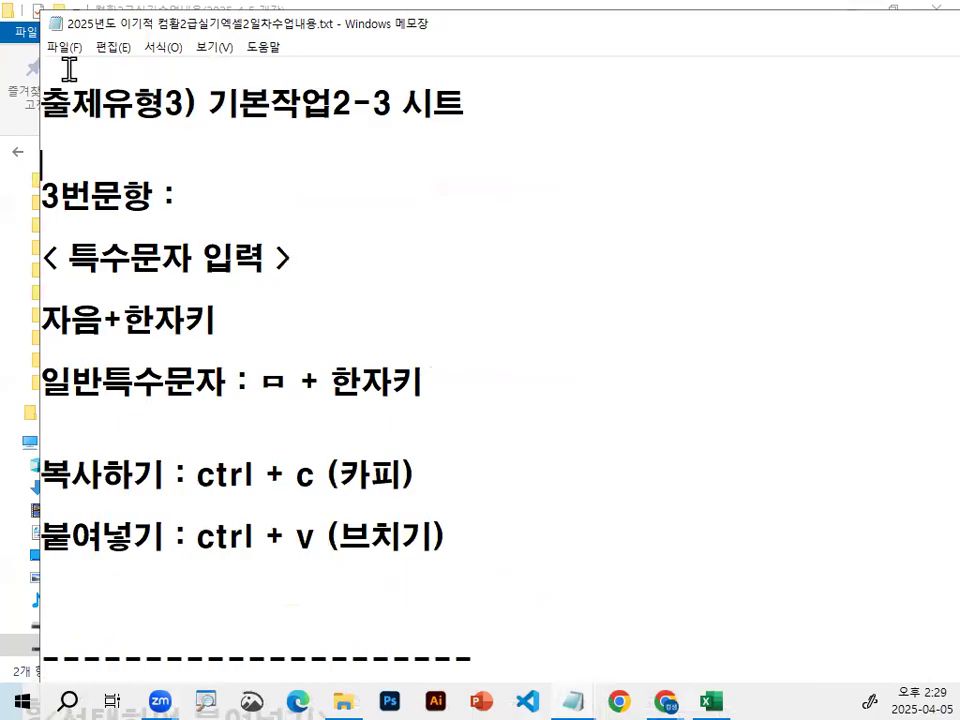
{"action": "left_click_drag", "start_coordinate": [758, 40], "coordinate": [858, 108]}
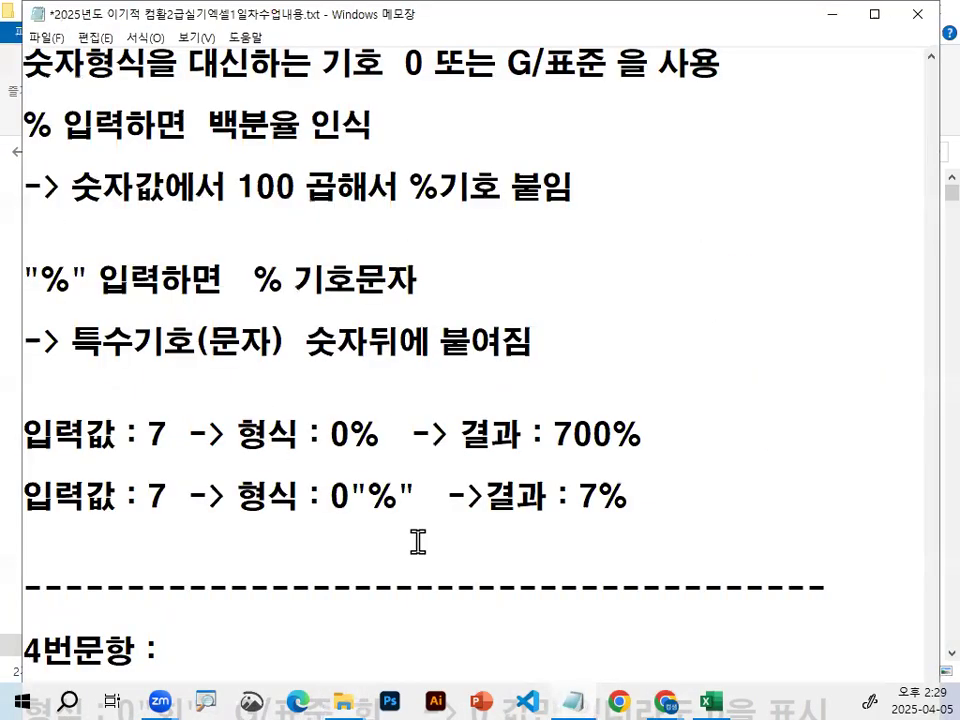
- Insert blank lines between the 0"%" example and the dashed separator above 4번문항
{"action": "left_click", "coordinate": [227, 648]}
{"action": "scroll", "coordinate": [228, 626], "scroll_direction": "down", "scroll_amount": 3}
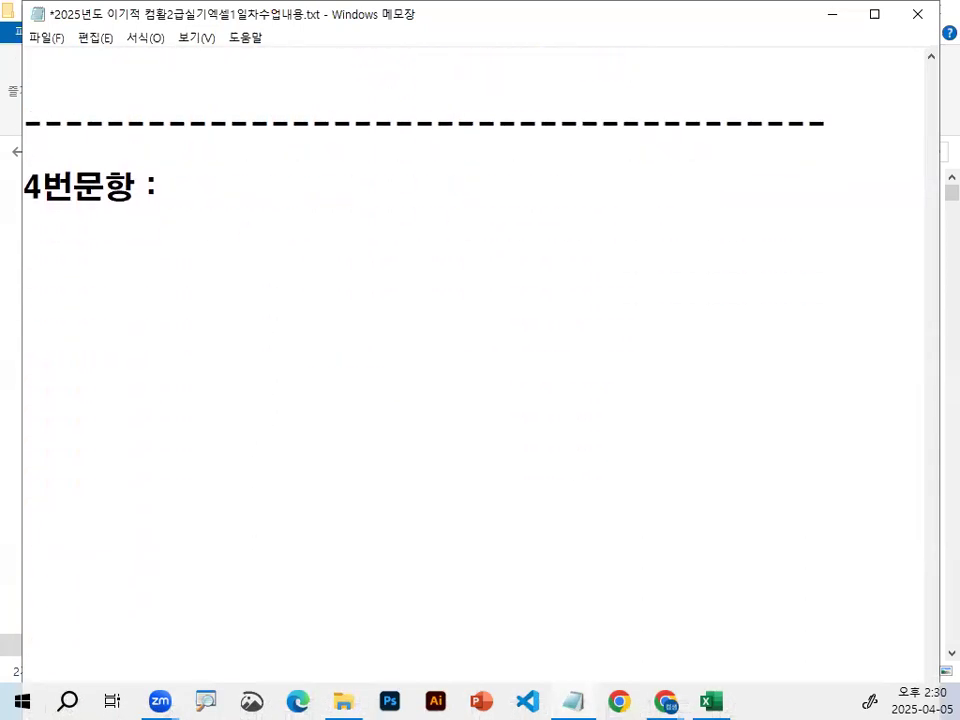
{"action": "scroll", "coordinate": [228, 626], "scroll_direction": "up", "scroll_amount": 2}
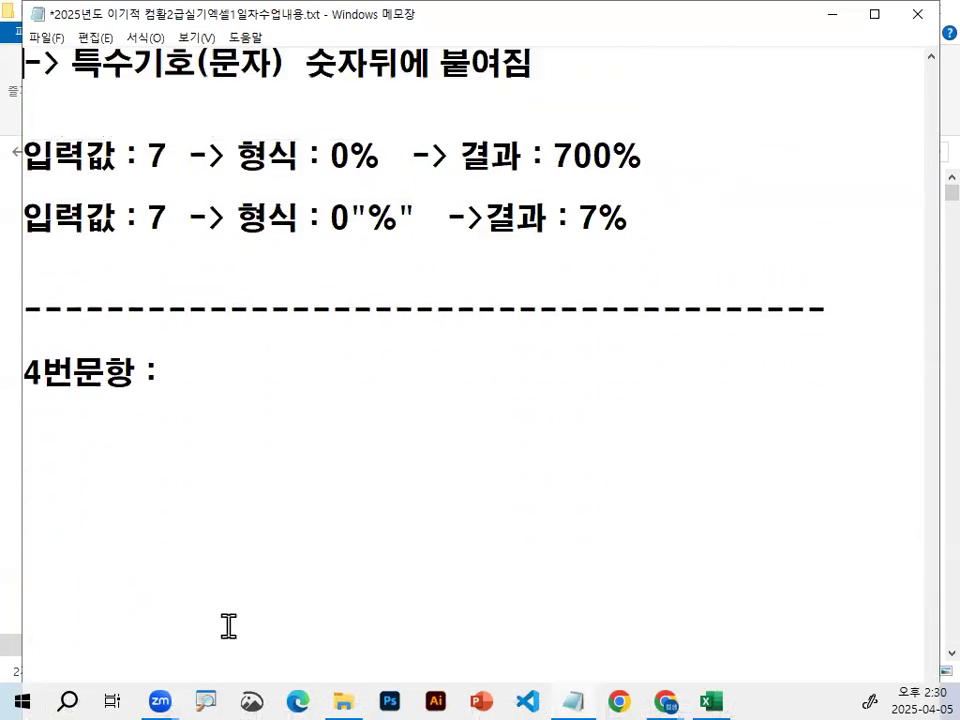
{"action": "key", "text": "Return"}
{"action": "key", "text": "Return"}
{"action": "key", "text": "Return"}
{"action": "key", "text": "Return"}
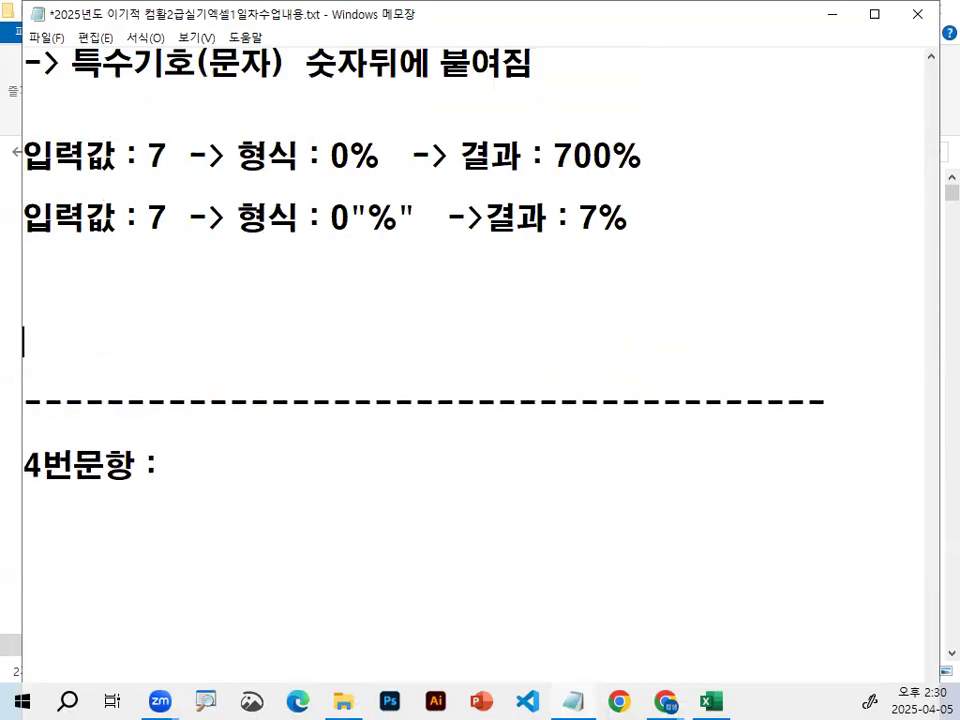
- Add the note line "셀에맞춤 : 글자크기가 줄어드는것이 아니고" below the 0"%" example
{"action": "key", "text": "Up"}
{"action": "key", "text": "Up"}
{"action": "type", "text": "셀에"}
{"action": "key", "text": "BackSpace"}
{"action": "type", "text": "에마맞춤 :"}
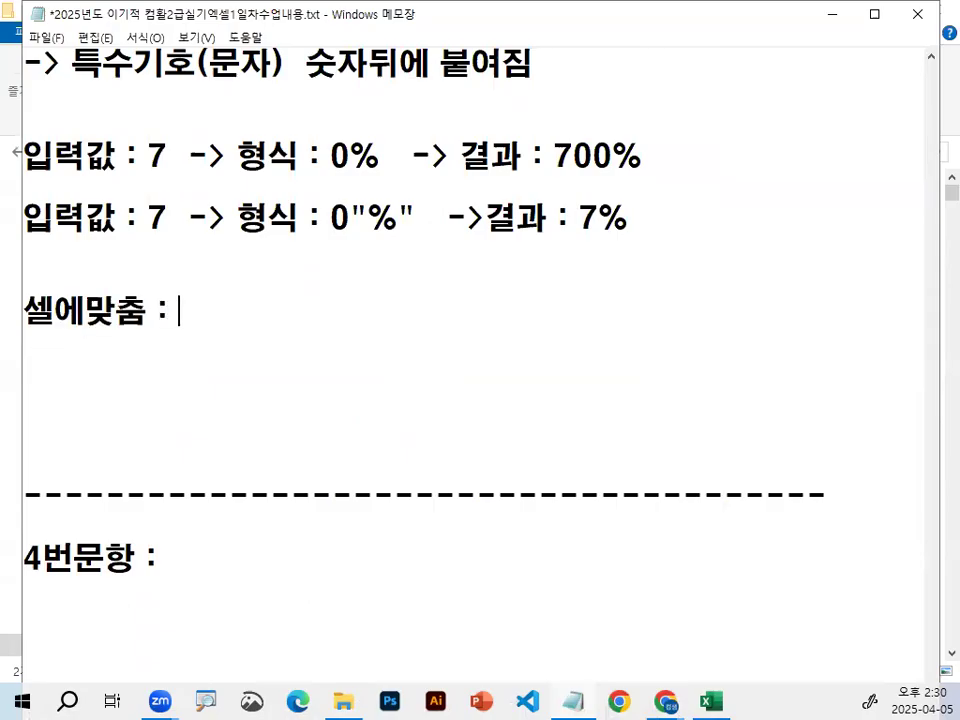
{"action": "type", "text": " 글자크기"}
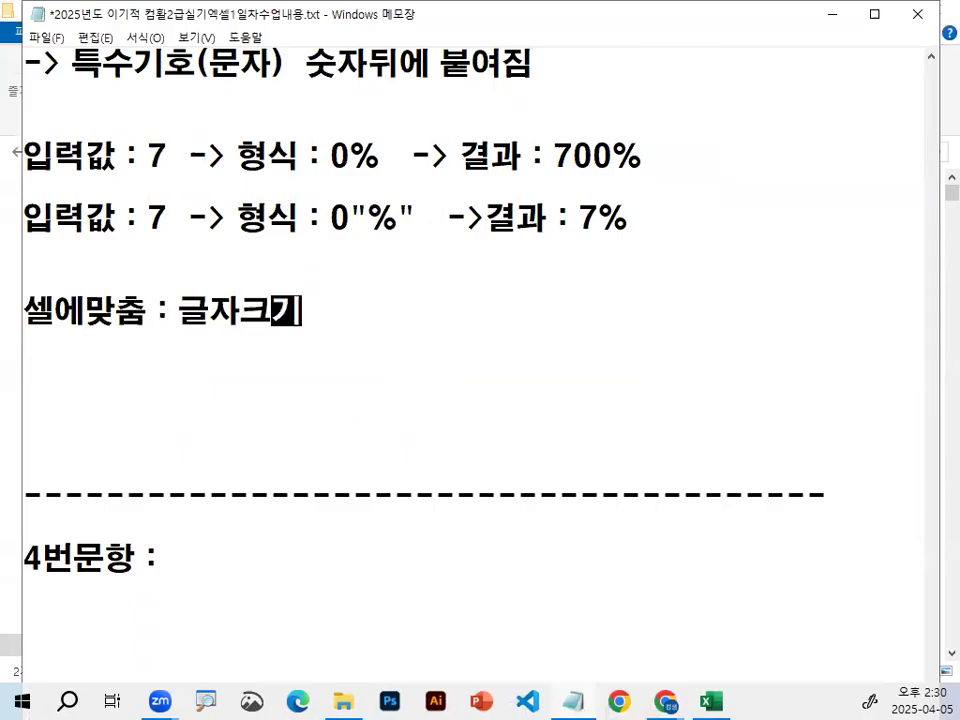
{"action": "type", "text": "가 줄어드"}
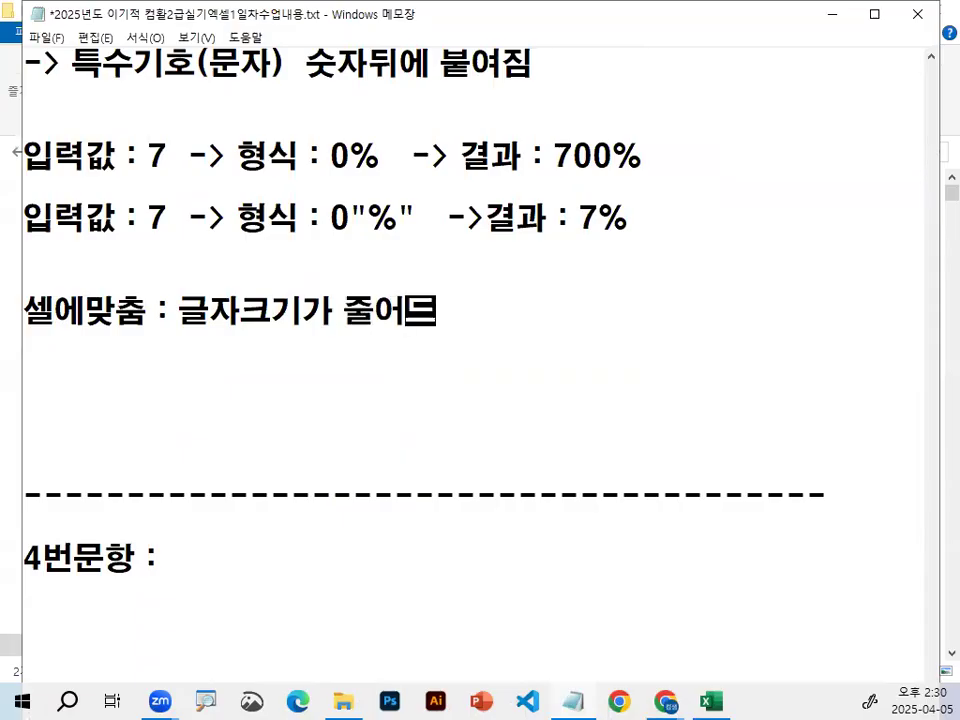
{"action": "type", "text": "는ㄱ것이 아니고"}
{"action": "key", "text": "Return"}
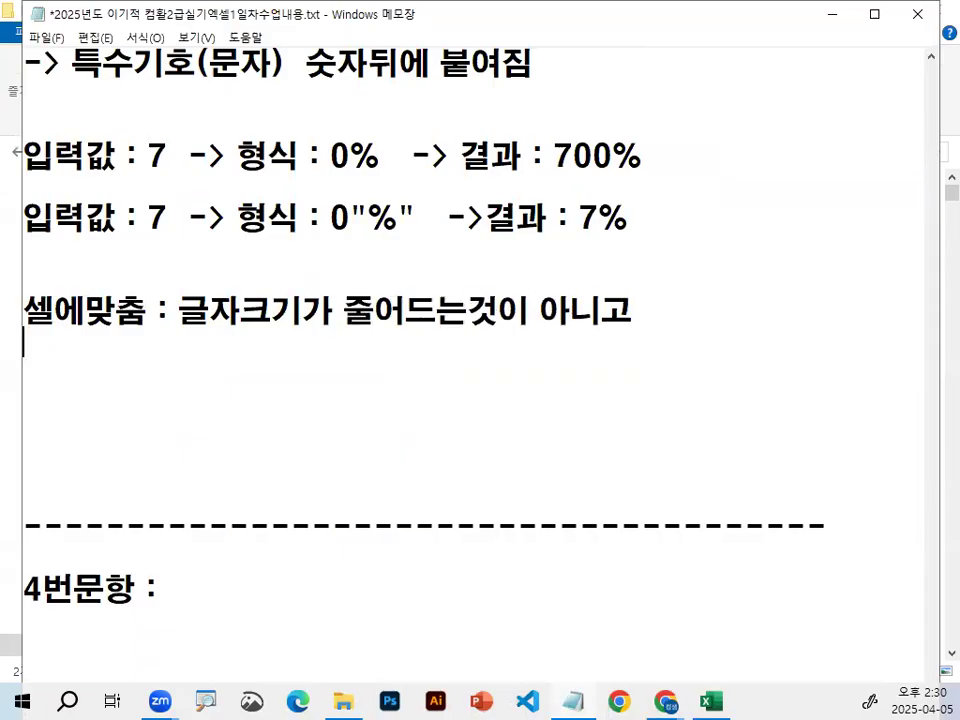
- Continue the 셀에맞춤 note with a second line reading "글자가 축소가 되는 기능임"
{"action": "type", "text": "ㄱ글자가 츳"}
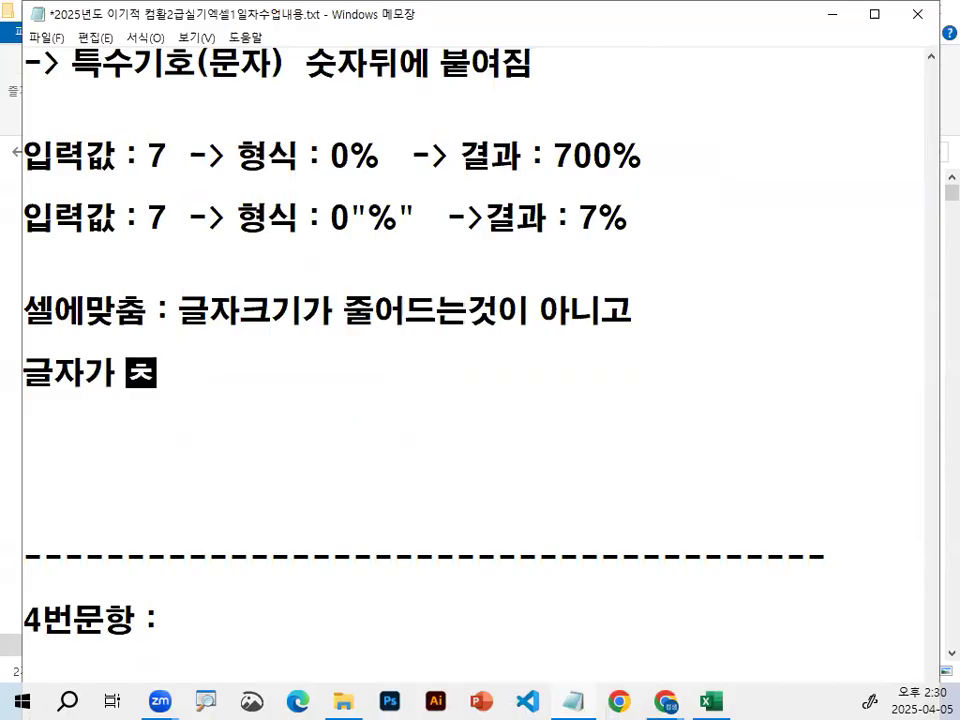
{"action": "type", "text": "축소가"}
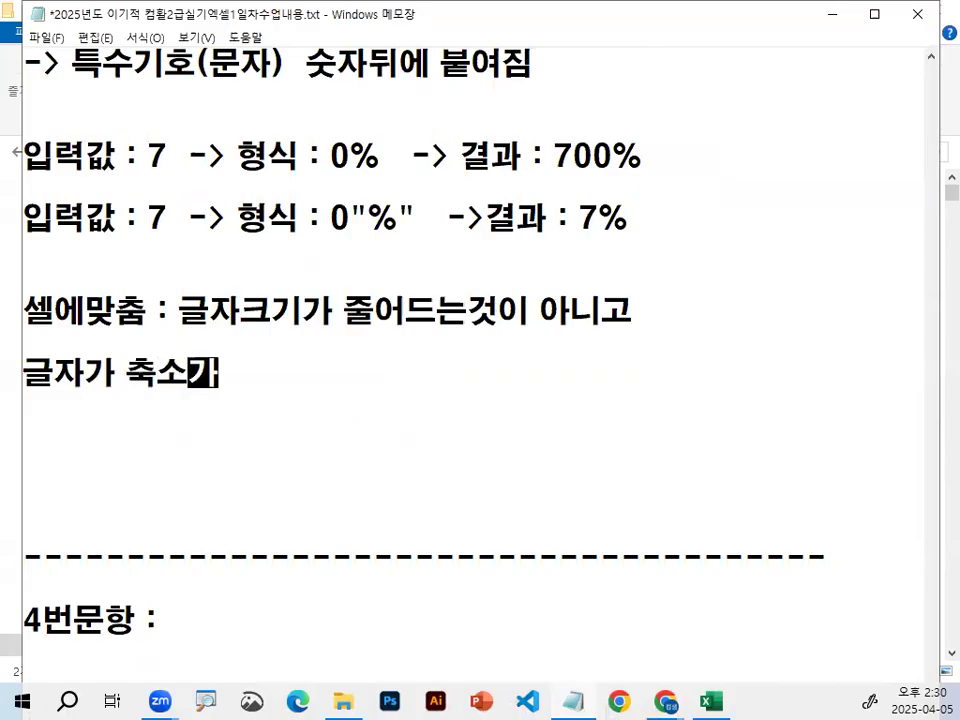
{"action": "type", "text": " 되ㄴ는 기능임"}
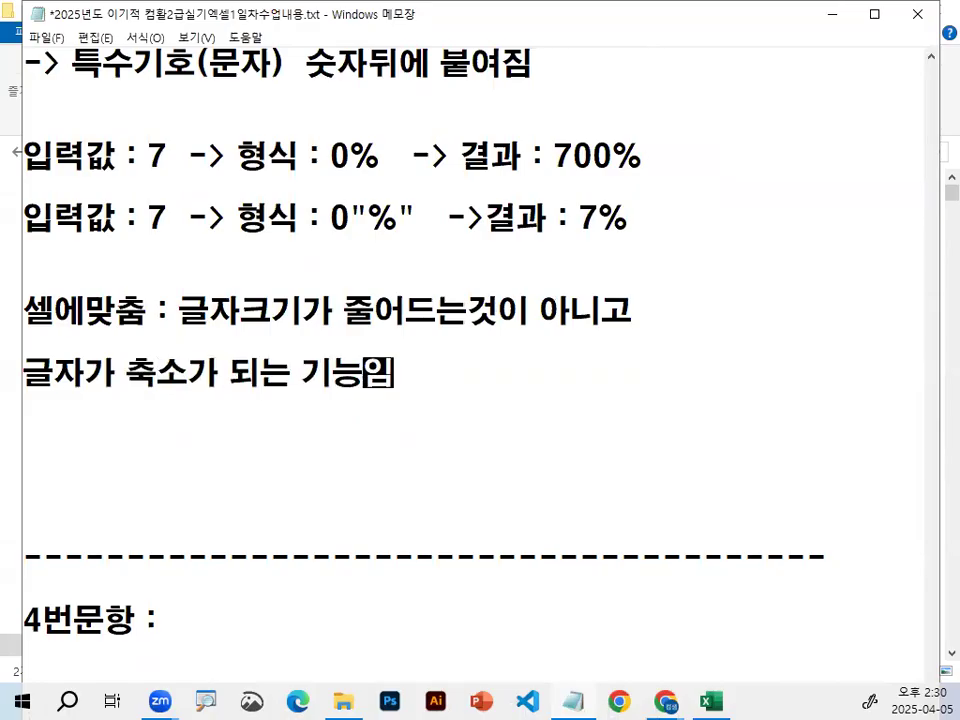
{"action": "key", "text": "Return"}
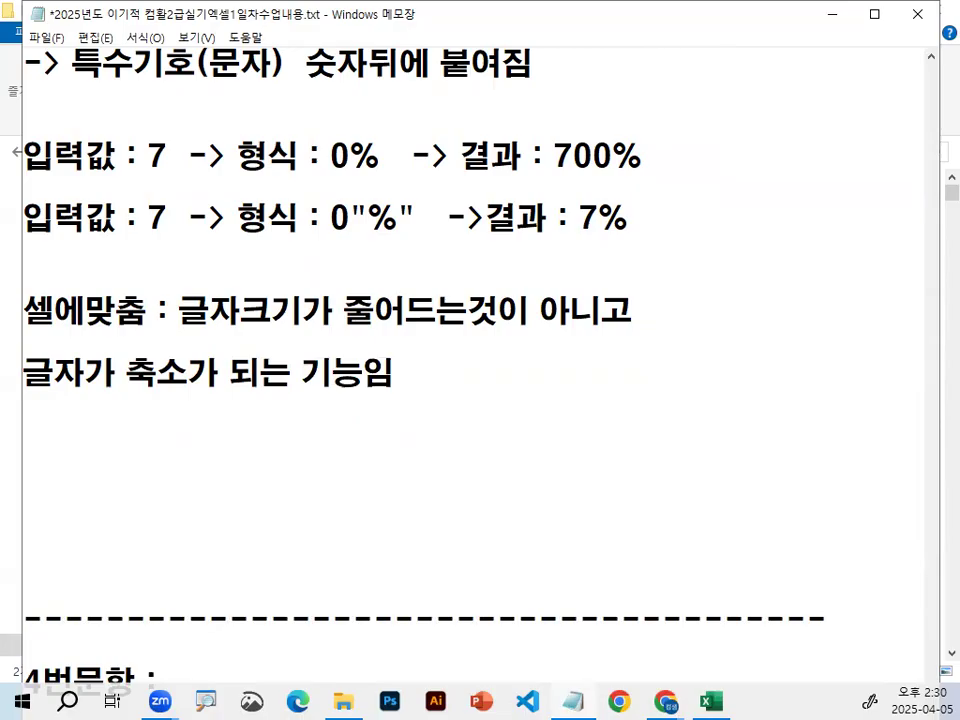
- Switch to the Excel sheet 기본작업2-2, select C7, and circle its 演劇 text with a temporary pen mark
{"action": "left_click", "coordinate": [829, 14]}
{"action": "left_click", "coordinate": [851, 12]}
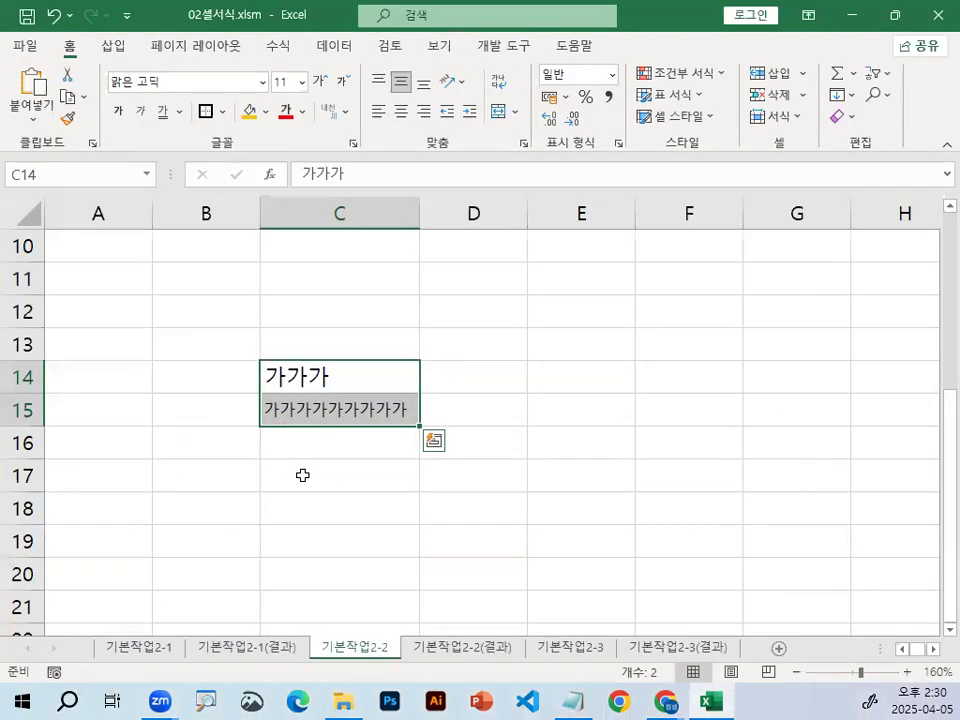
{"action": "left_click", "coordinate": [314, 398]}
{"action": "scroll", "coordinate": [327, 420], "scroll_direction": "up", "scroll_amount": 3}
{"action": "scroll", "coordinate": [327, 420], "scroll_direction": "down", "scroll_amount": 1}
{"action": "left_click", "coordinate": [316, 350]}
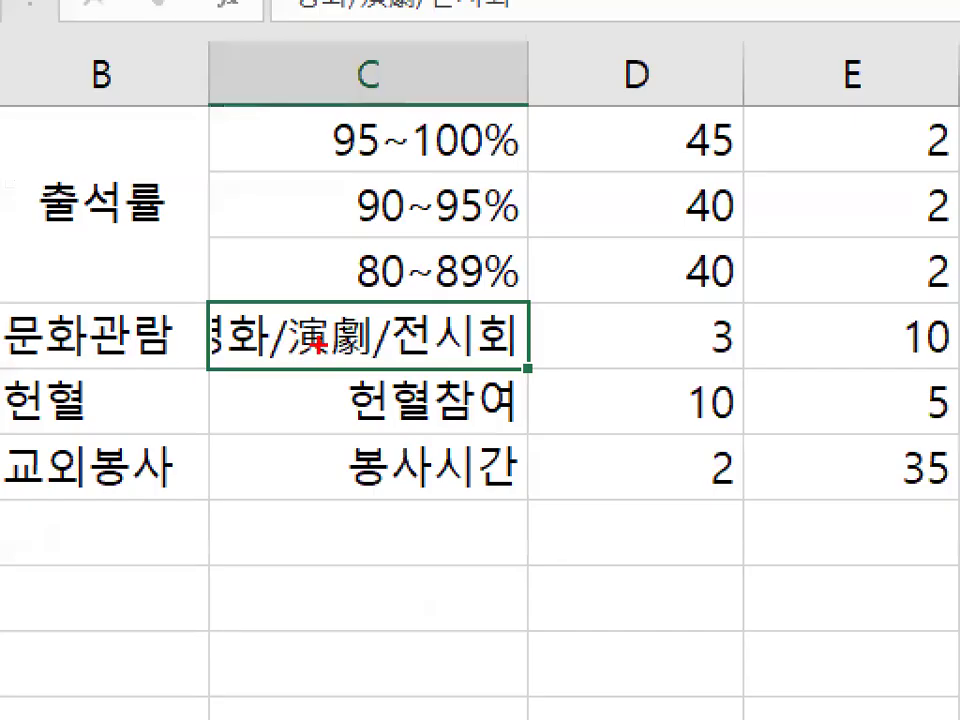
{"action": "left_click_drag", "start_coordinate": [316, 344], "coordinate": [496, 340]}
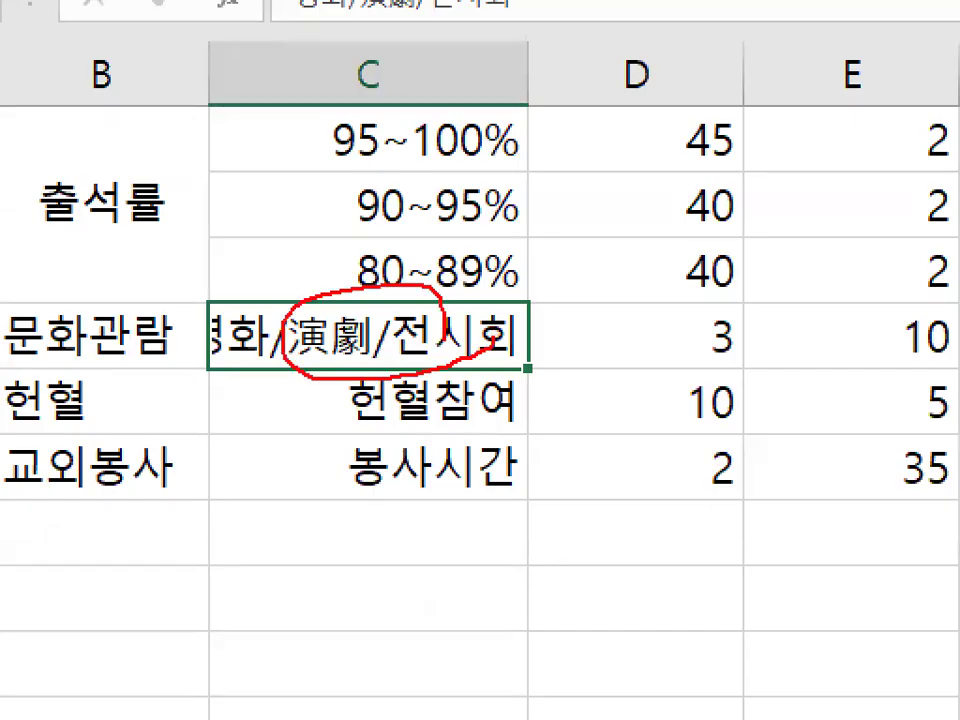
{"action": "key", "text": "Escape"}
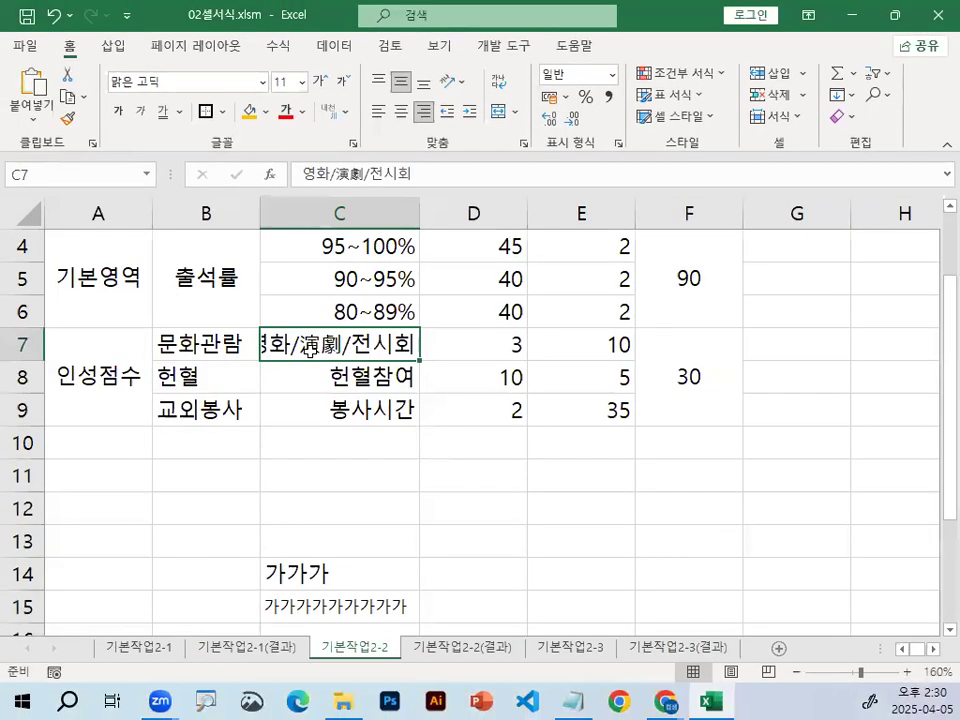
- Open the alignment format settings for C7 and mark the 텍스트 조정 group and its 셀에 맞춤 option with the pen
{"action": "key", "text": "ctrl+1"}
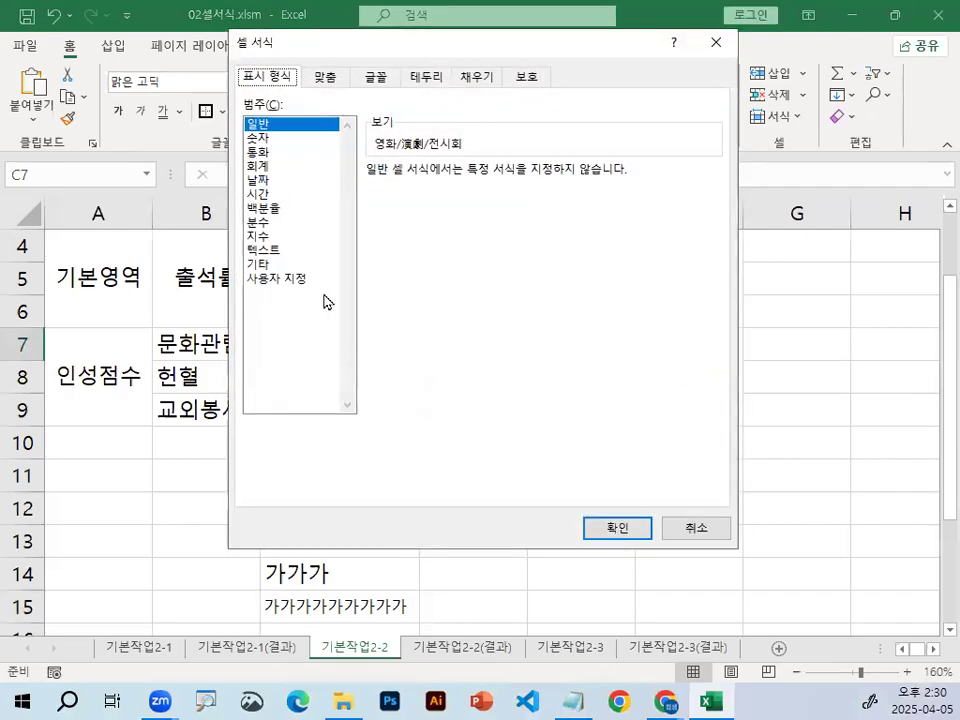
{"action": "left_click", "coordinate": [327, 78]}
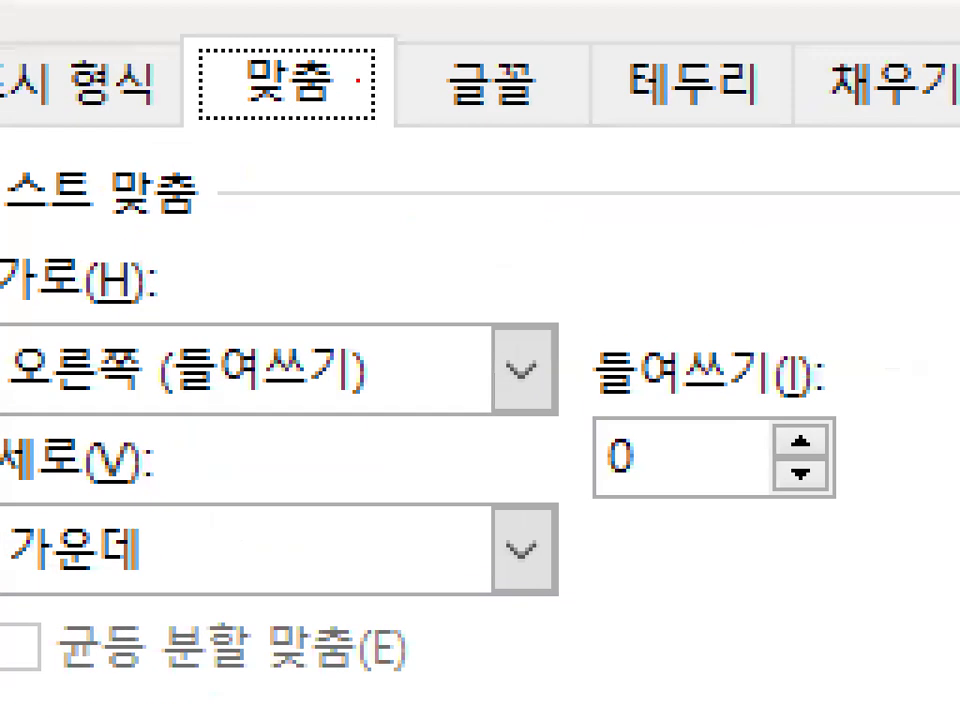
{"action": "mouse_move", "coordinate": [357, 78]}
{"action": "left_mouse_down"}
{"action": "mouse_move", "coordinate": [345, 108]}
{"action": "mouse_move", "coordinate": [260, 5]}
{"action": "mouse_move", "coordinate": [365, 60]}
{"action": "left_mouse_up"}
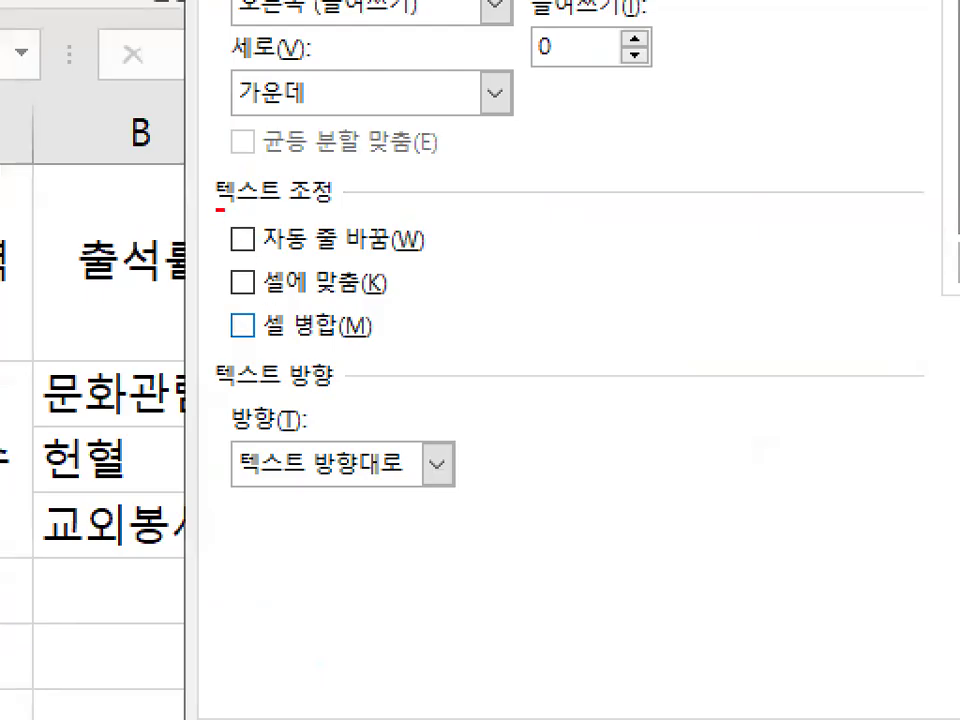
{"action": "left_click_drag", "start_coordinate": [220, 210], "coordinate": [342, 206]}
{"action": "left_click_drag", "start_coordinate": [212, 172], "coordinate": [258, 115]}
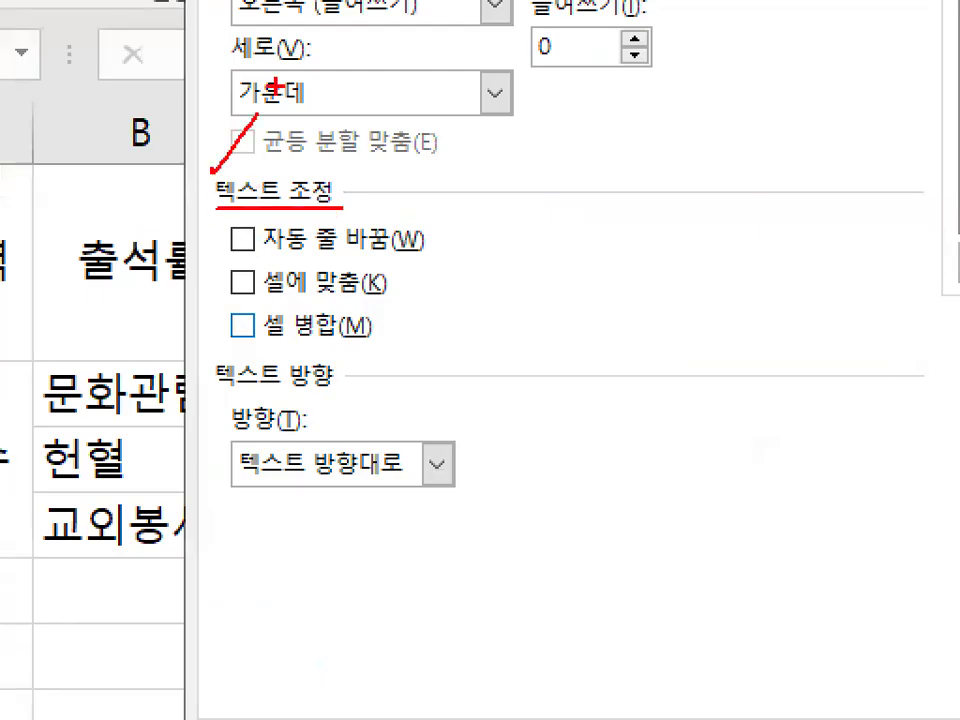
{"action": "left_click_drag", "start_coordinate": [224, 298], "coordinate": [402, 294]}
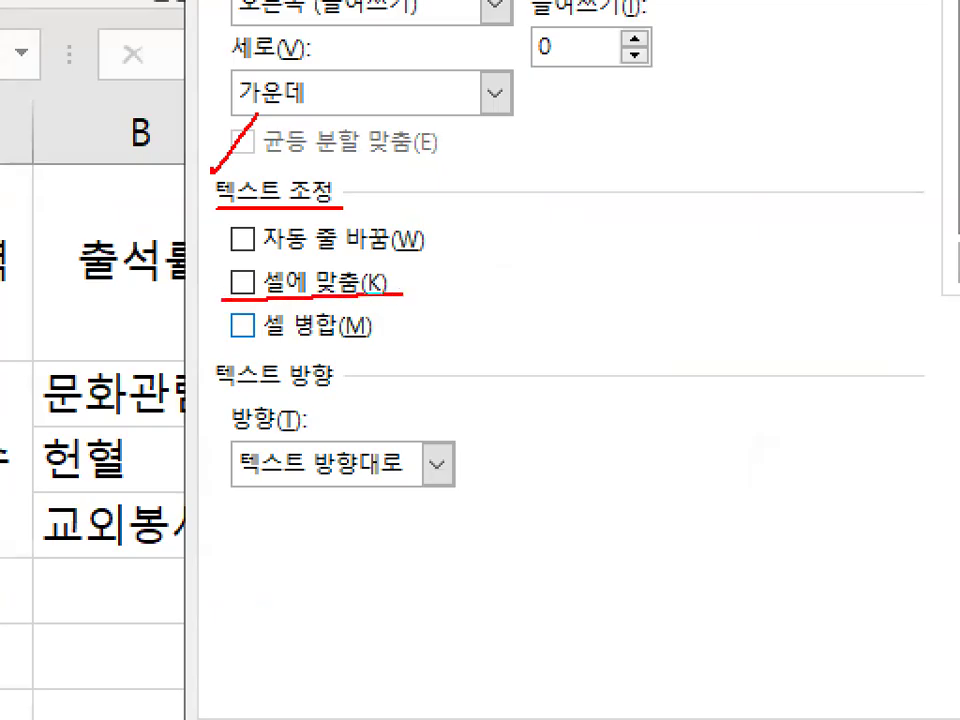
{"action": "left_click_drag", "start_coordinate": [238, 290], "coordinate": [350, 185]}
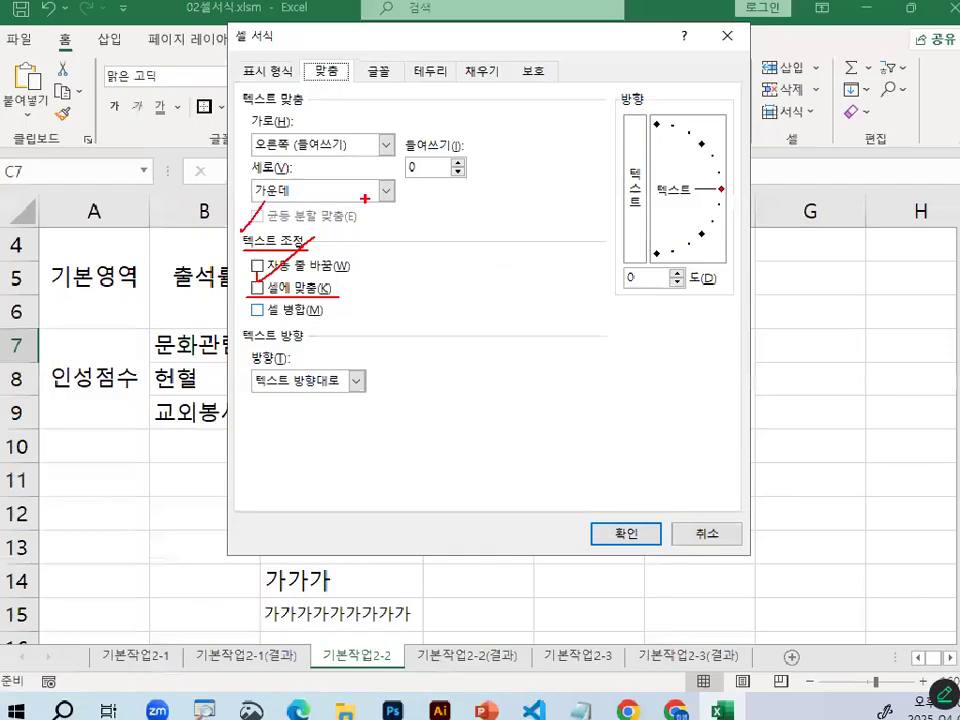
- Enable 셀에 맞춤 for C7, uncover the cell behind the dialog, and temporarily circle the font size 11
{"action": "left_click", "coordinate": [258, 288]}
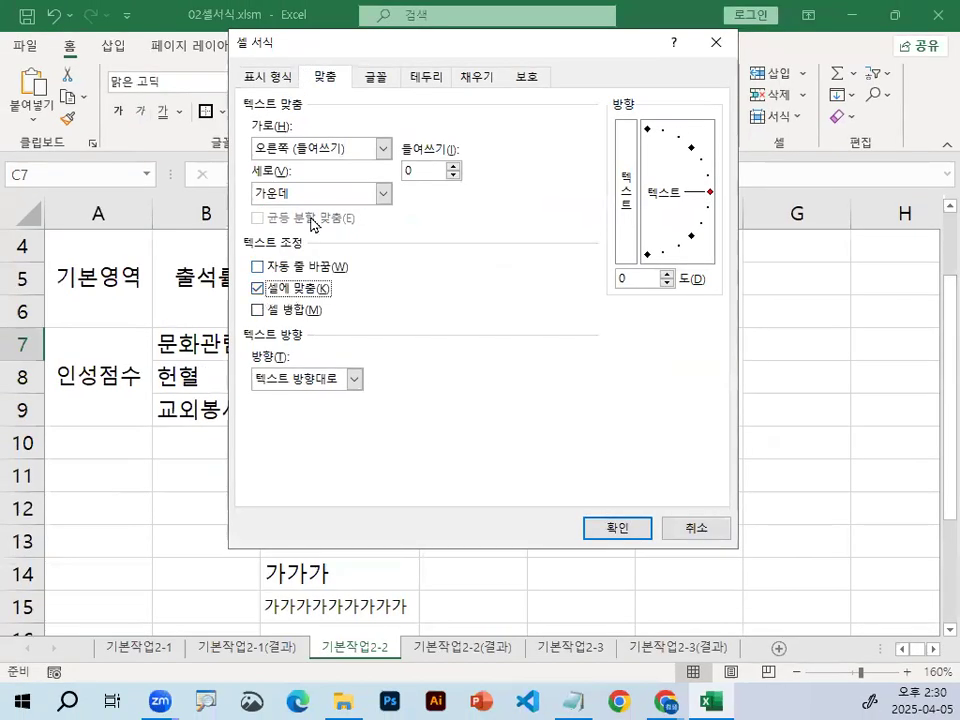
{"action": "left_click_drag", "start_coordinate": [407, 51], "coordinate": [778, 198]}
{"action": "mouse_move", "coordinate": [306, 357]}
{"action": "left_mouse_down"}
{"action": "mouse_move", "coordinate": [396, 347]}
{"action": "mouse_move", "coordinate": [468, 366]}
{"action": "left_mouse_up"}
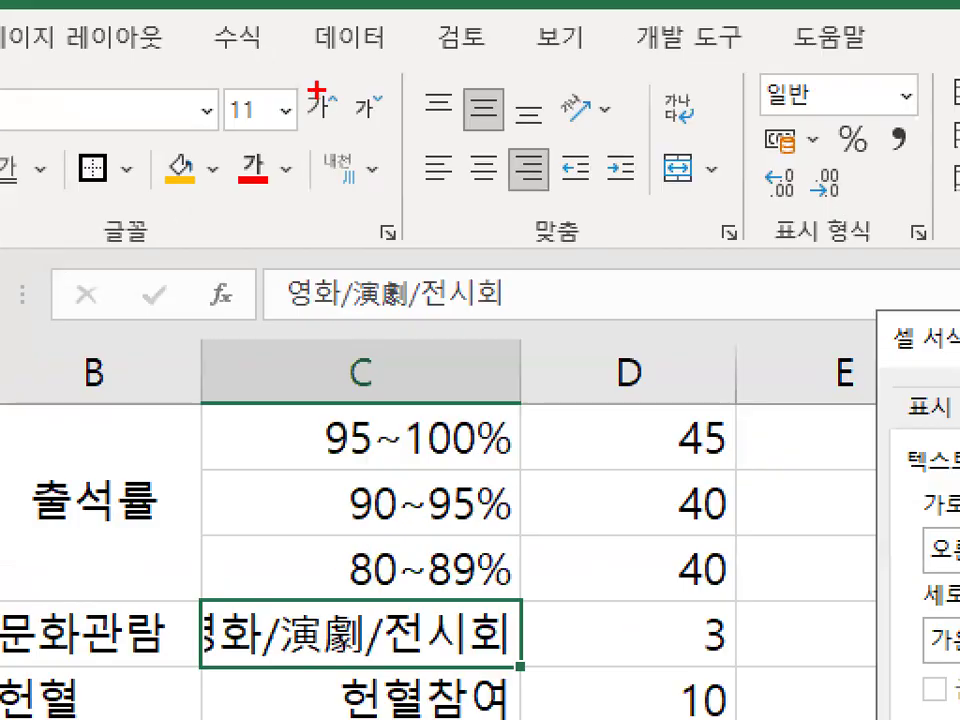
{"action": "mouse_move", "coordinate": [317, 72]}
{"action": "left_mouse_down"}
{"action": "mouse_move", "coordinate": [258, 60]}
{"action": "mouse_move", "coordinate": [257, 82]}
{"action": "mouse_move", "coordinate": [301, 43]}
{"action": "mouse_move", "coordinate": [328, 86]}
{"action": "left_mouse_up"}
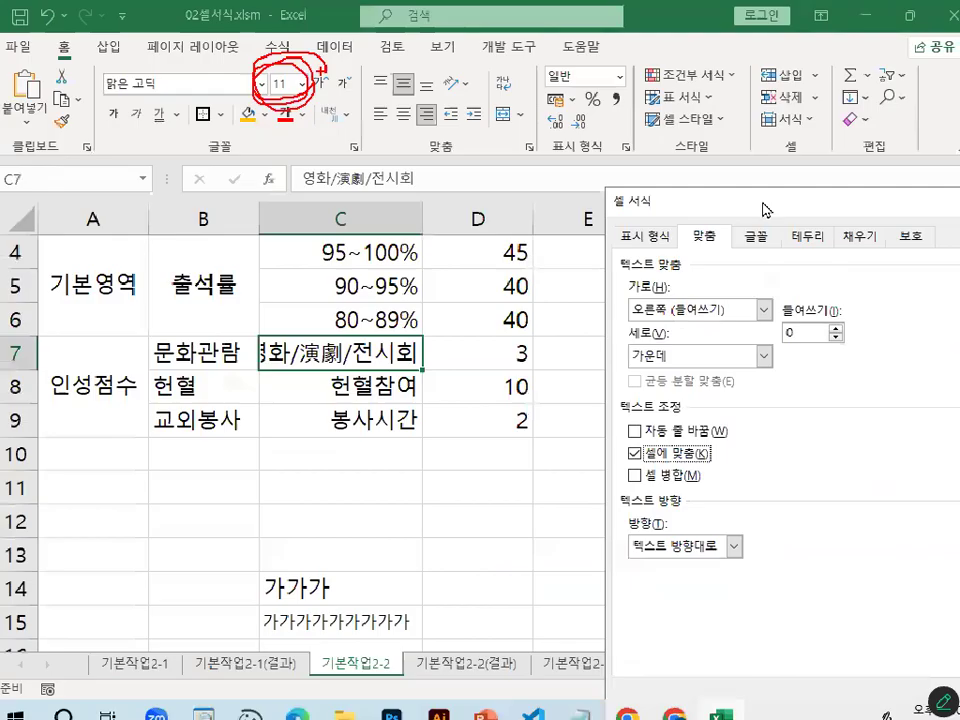
{"action": "key", "text": "Escape"}
- Underline the enabled 셀에 맞춤 option with the pen, clear the mark, and apply the format to C7
{"action": "left_click_drag", "start_coordinate": [765, 197], "coordinate": [476, 13]}
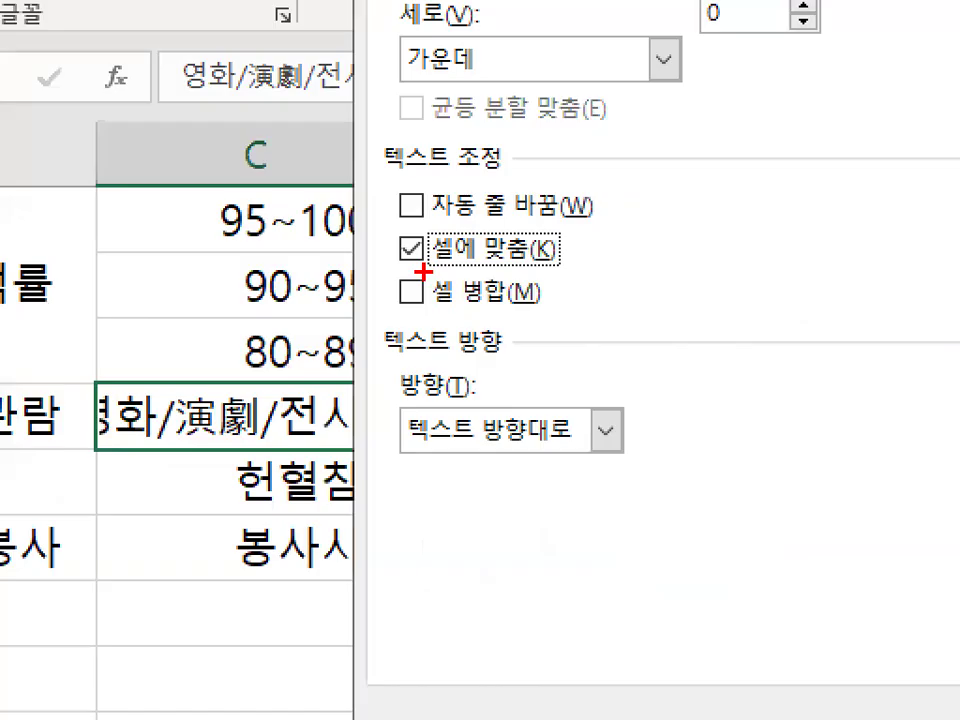
{"action": "left_click_drag", "start_coordinate": [397, 269], "coordinate": [533, 267]}
{"action": "key", "text": "Escape"}
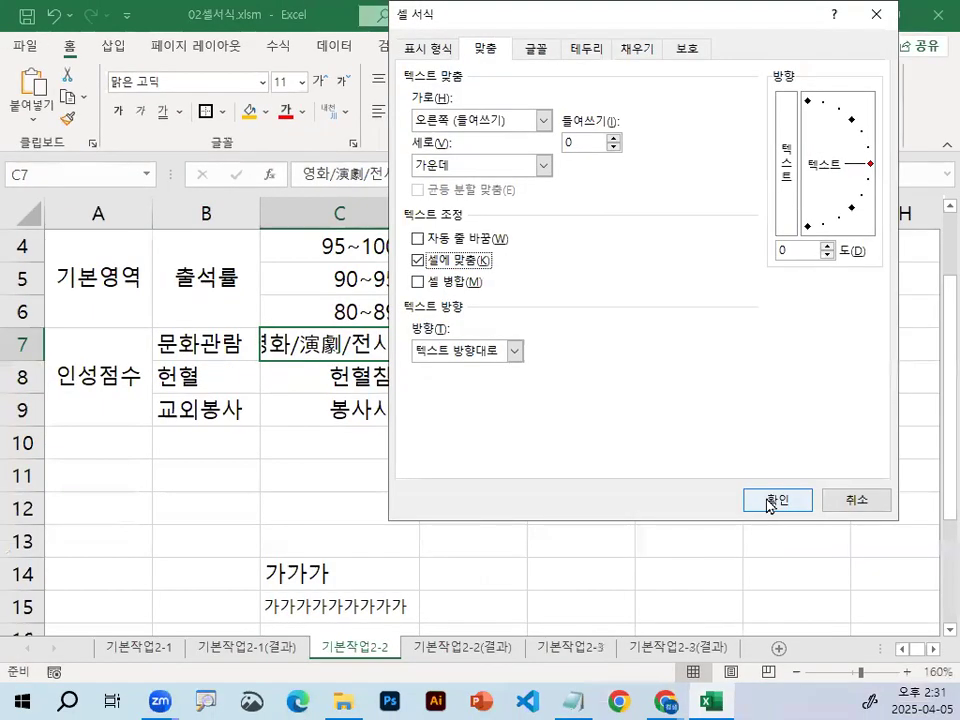
{"action": "left_click", "coordinate": [768, 502]}
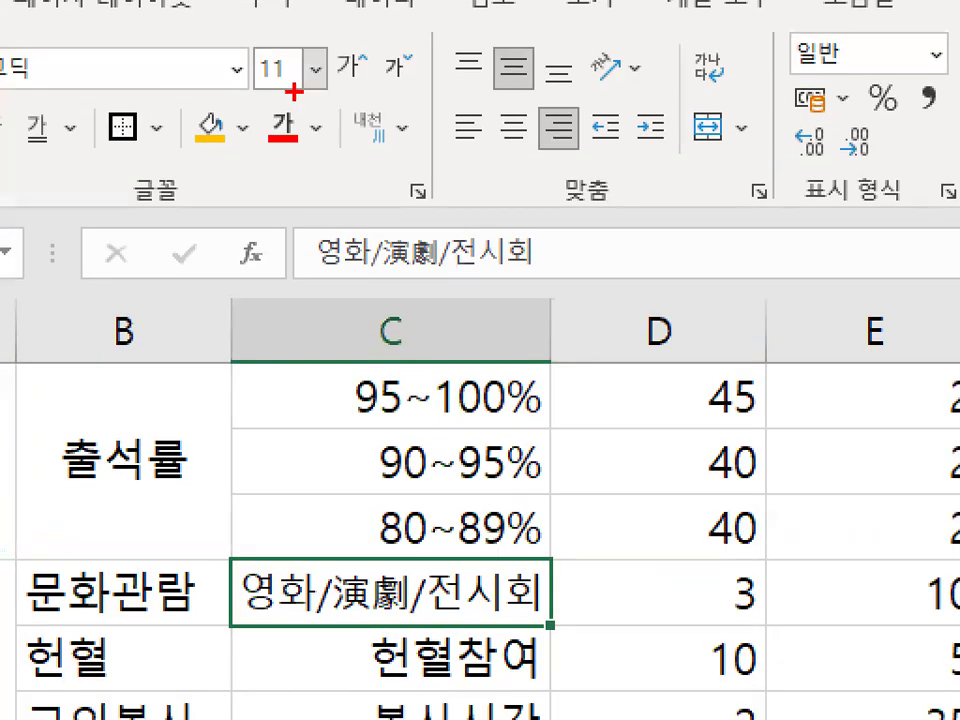
- Mark the font size 11, C7's side borders, width and fitted text with pen strokes, and clear the marks
{"action": "mouse_move", "coordinate": [293, 91]}
{"action": "left_mouse_down"}
{"action": "mouse_move", "coordinate": [250, 95]}
{"action": "mouse_move", "coordinate": [306, 80]}
{"action": "left_mouse_up"}
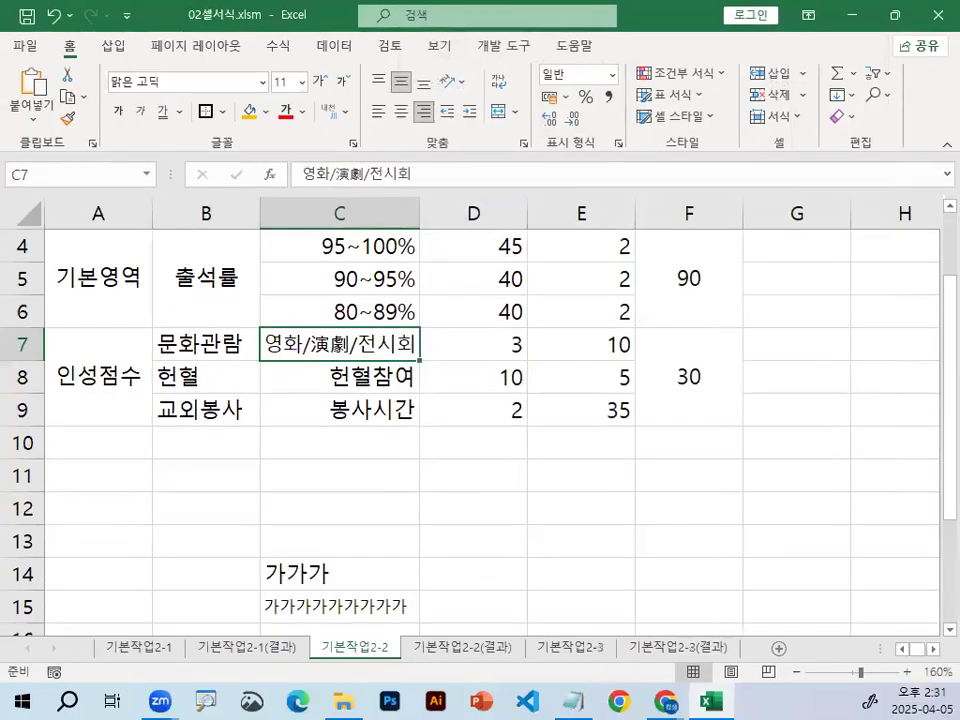
{"action": "left_click_drag", "start_coordinate": [493, 611], "coordinate": [368, 642]}
{"action": "left_click_drag", "start_coordinate": [316, 348], "coordinate": [437, 322]}
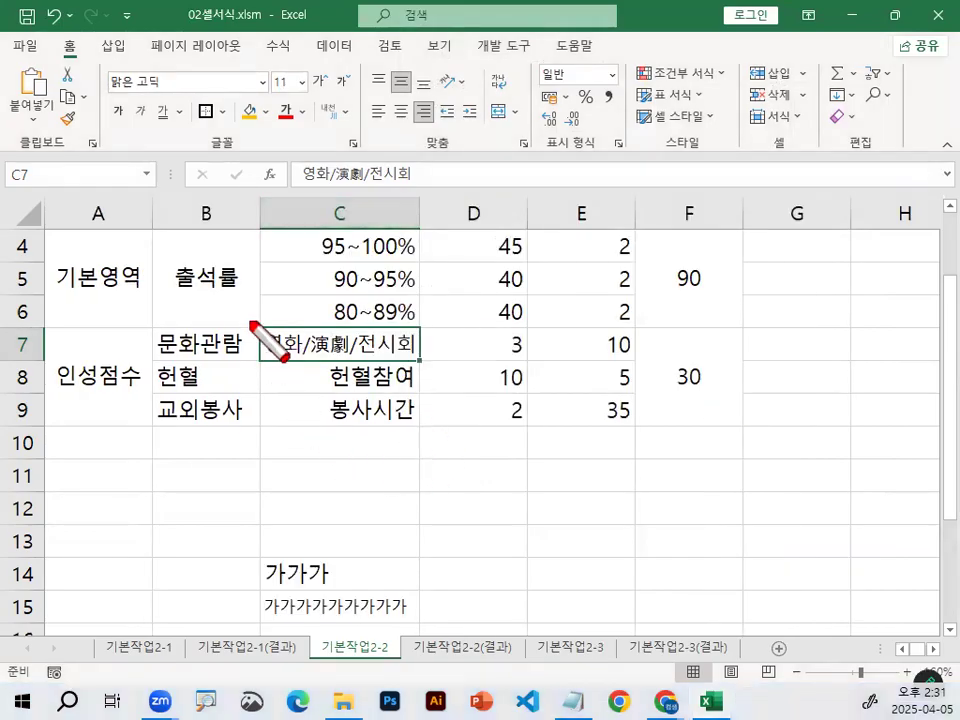
{"action": "left_click_drag", "start_coordinate": [260, 293], "coordinate": [260, 413]}
{"action": "left_click_drag", "start_coordinate": [418, 288], "coordinate": [418, 425]}
{"action": "left_click_drag", "start_coordinate": [428, 368], "coordinate": [545, 368]}
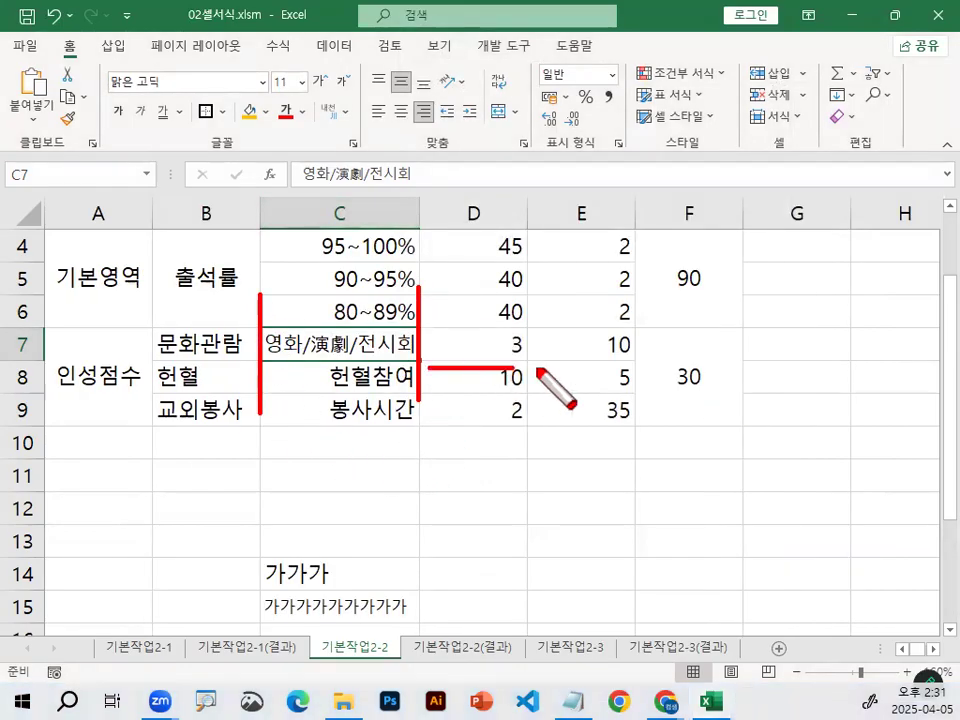
{"action": "left_click_drag", "start_coordinate": [497, 335], "coordinate": [527, 398]}
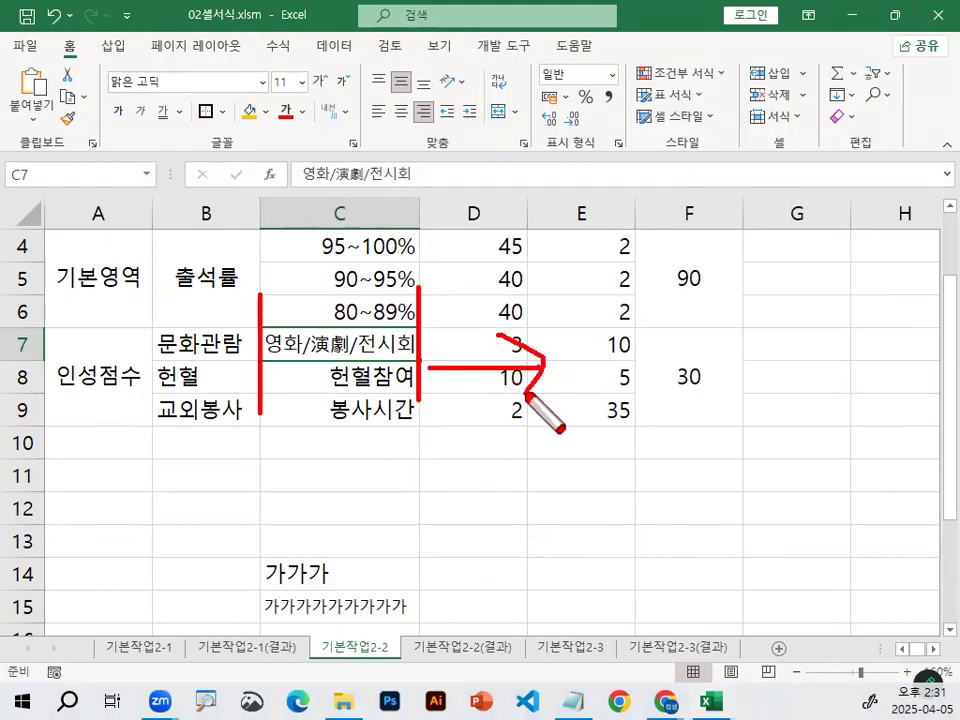
{"action": "mouse_move", "coordinate": [262, 310]}
{"action": "left_mouse_down"}
{"action": "mouse_move", "coordinate": [253, 296]}
{"action": "mouse_move", "coordinate": [418, 300]}
{"action": "mouse_move", "coordinate": [403, 311]}
{"action": "left_mouse_up"}
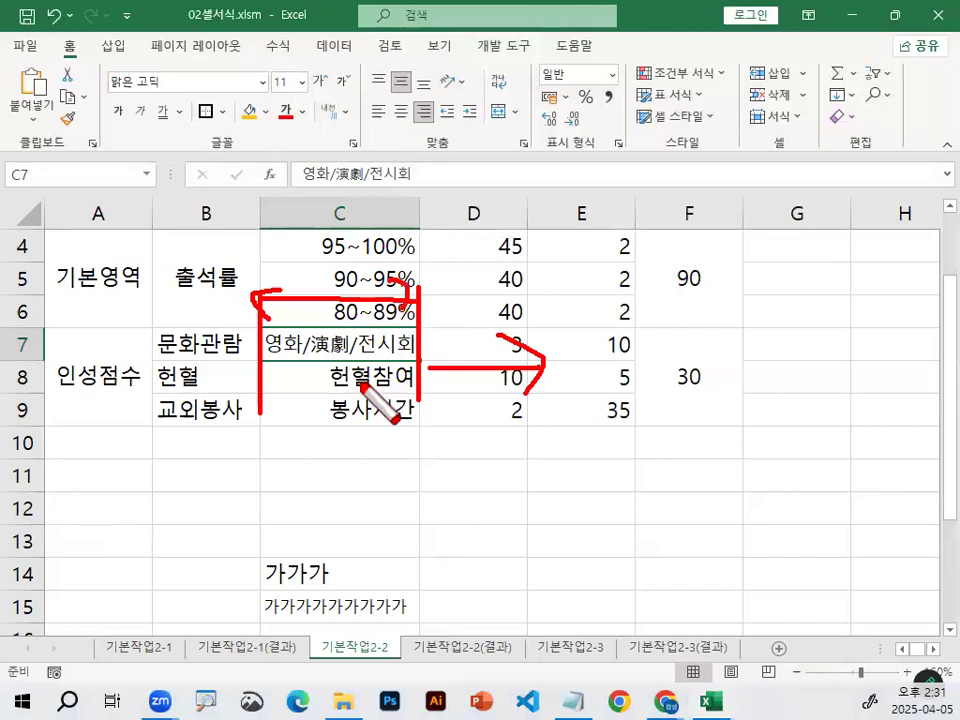
{"action": "left_click_drag", "start_coordinate": [268, 326], "coordinate": [360, 352]}
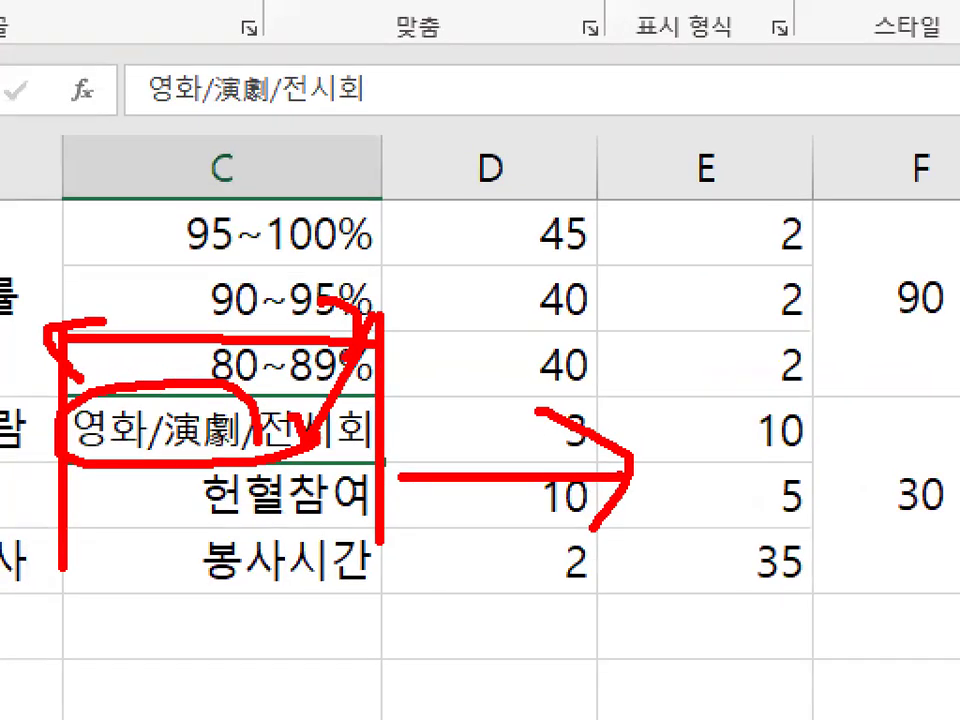
{"action": "key", "text": "Escape"}
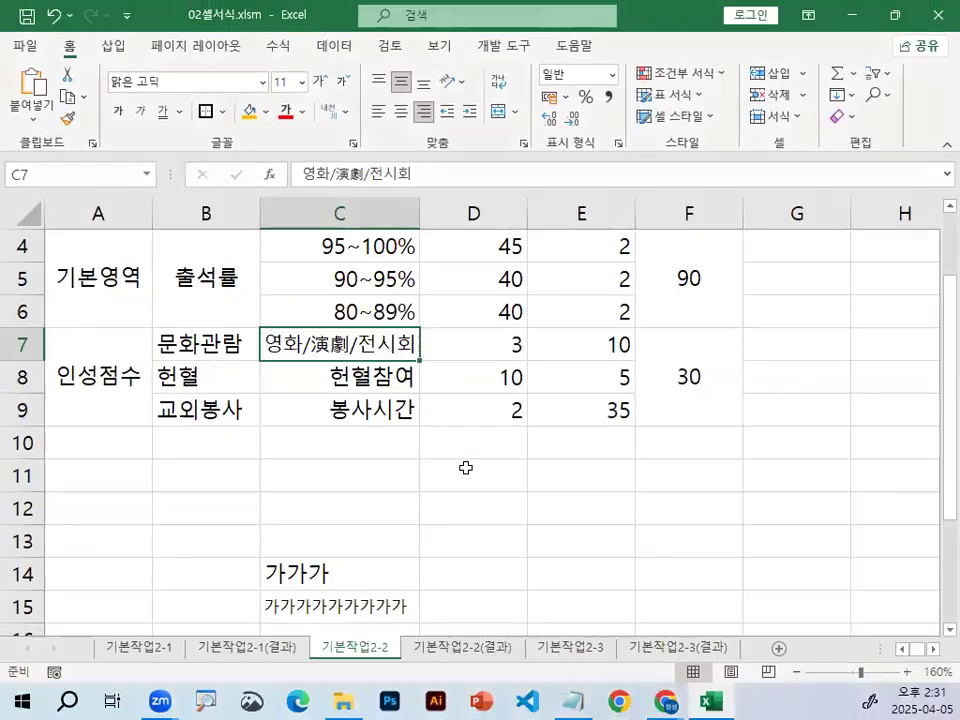
- Delete the sample texts in cells C14:C15
{"action": "left_click", "coordinate": [473, 508]}
{"action": "left_click_drag", "start_coordinate": [339, 565], "coordinate": [340, 605]}
{"action": "key", "text": "Delete"}
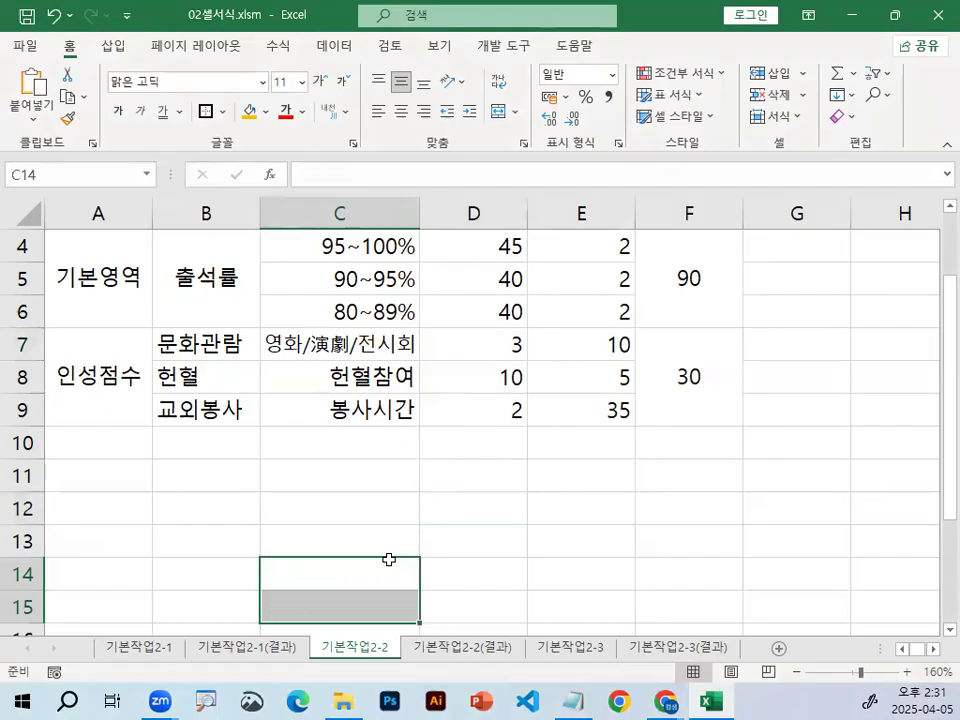
{"action": "left_click", "coordinate": [403, 505]}
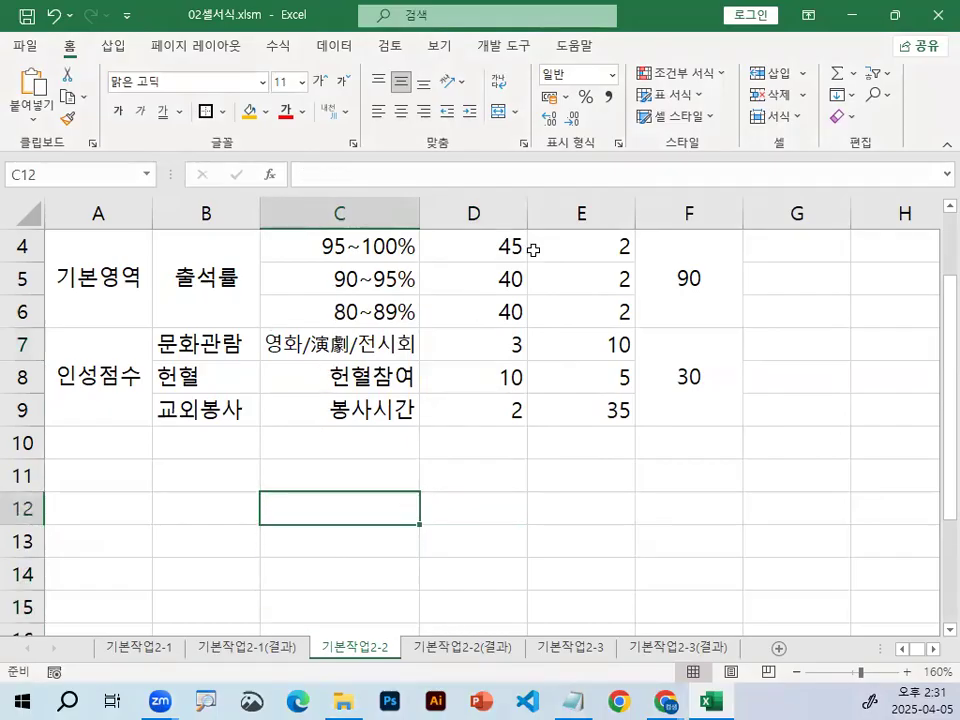
{"action": "left_click", "coordinate": [417, 436]}
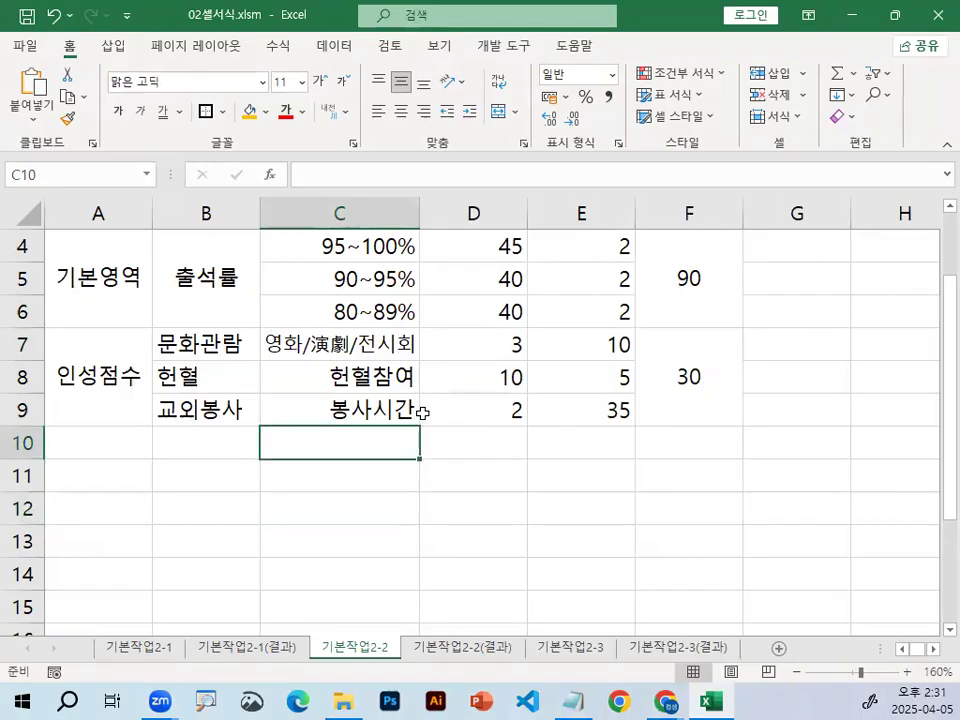
{"action": "left_click", "coordinate": [231, 465]}
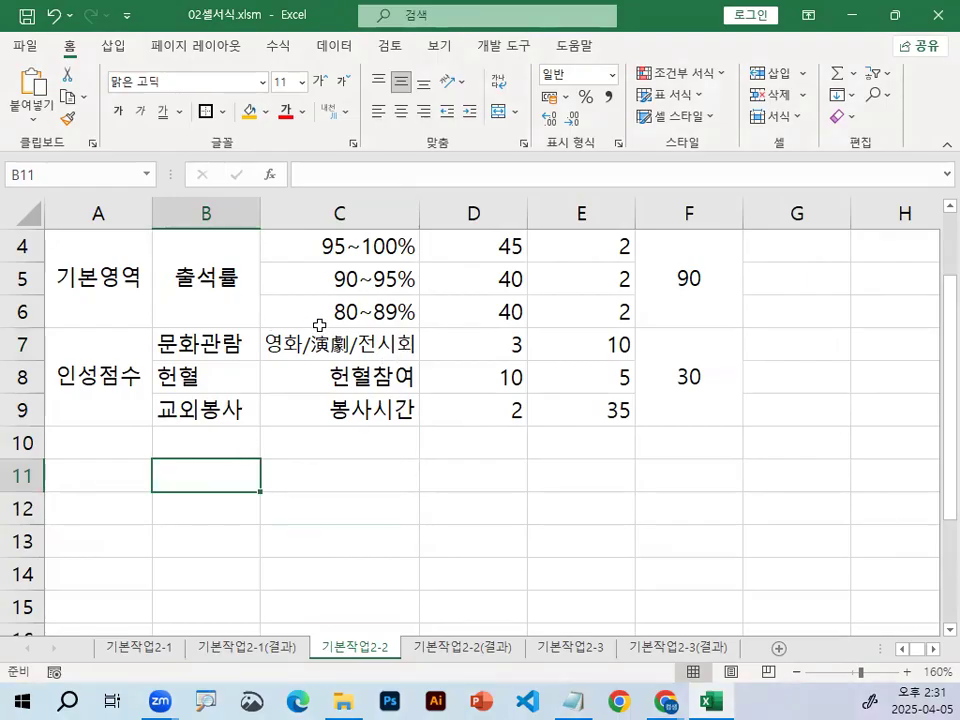
- Mark the 배점 values and the name box with the pen, clear the marks, and name the range D4:D9 배점
{"action": "scroll", "coordinate": [520, 352], "scroll_direction": "up", "scroll_amount": 1}
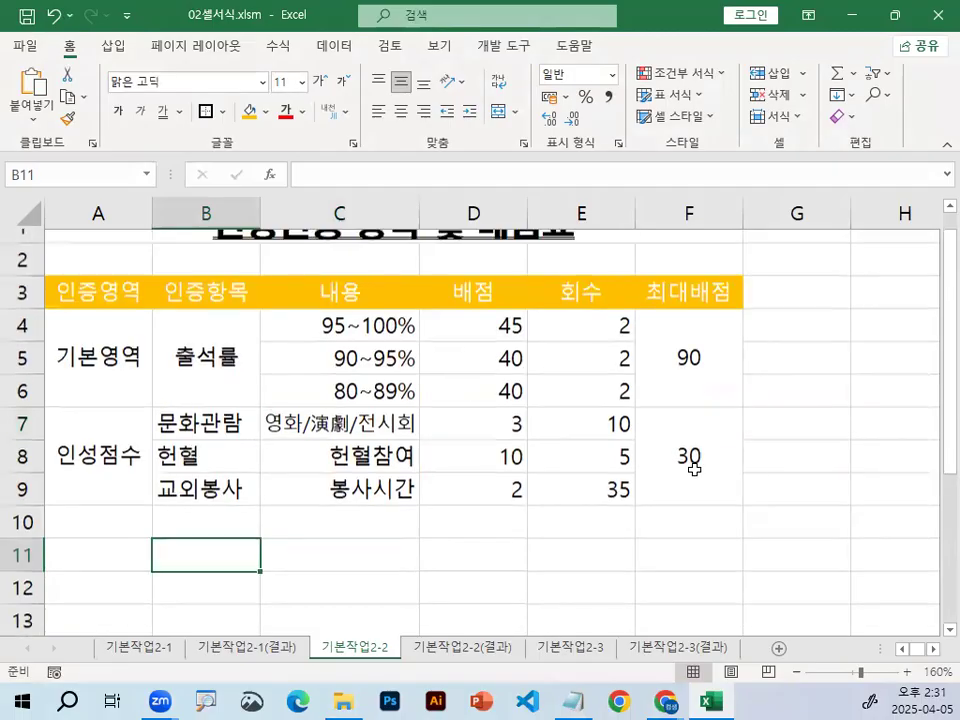
{"action": "left_click_drag", "start_coordinate": [481, 341], "coordinate": [501, 522]}
{"action": "left_click_drag", "start_coordinate": [492, 342], "coordinate": [483, 539]}
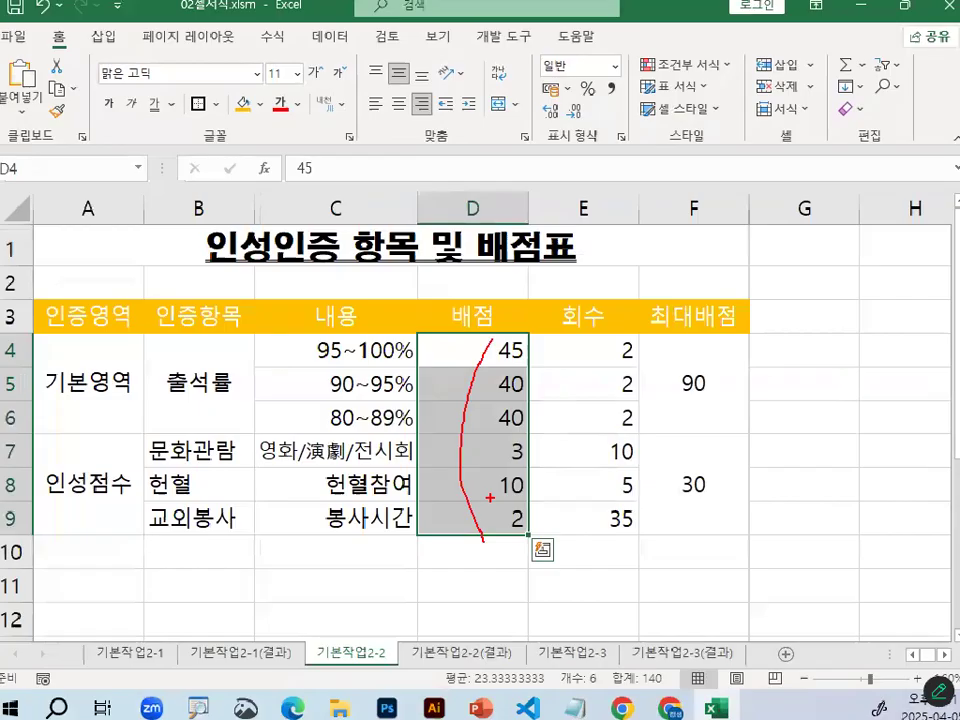
{"action": "left_click_drag", "start_coordinate": [483, 262], "coordinate": [491, 518]}
{"action": "left_click_drag", "start_coordinate": [499, 470], "coordinate": [497, 506]}
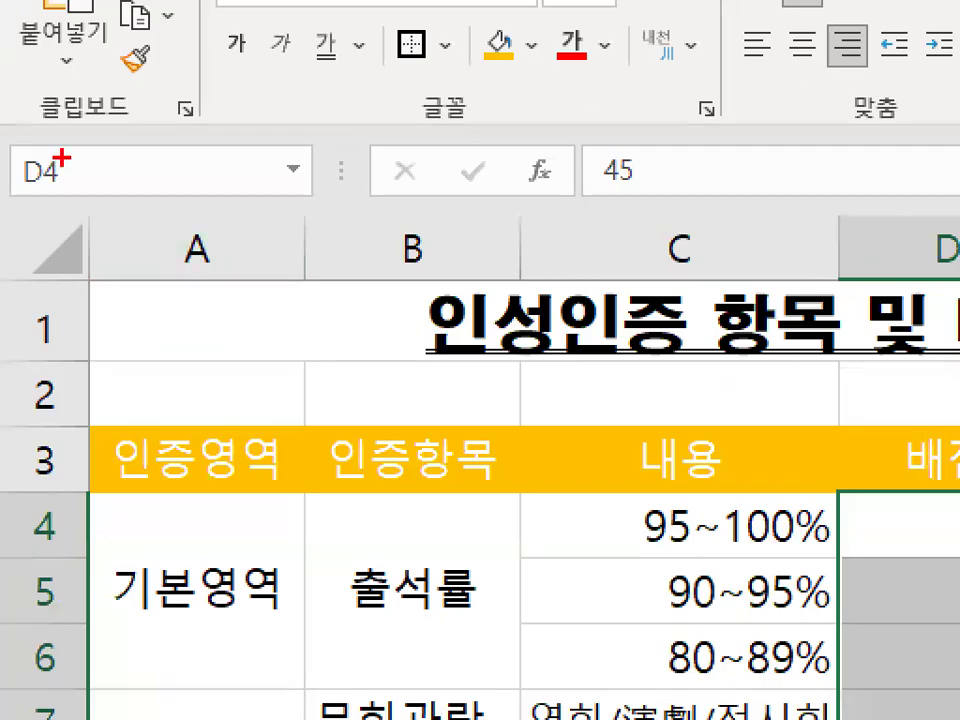
{"action": "mouse_move", "coordinate": [62, 157]}
{"action": "left_mouse_down"}
{"action": "mouse_move", "coordinate": [9, 171]}
{"action": "mouse_move", "coordinate": [64, 146]}
{"action": "mouse_move", "coordinate": [77, 161]}
{"action": "left_mouse_up"}
{"action": "left_click", "coordinate": [28, 177]}
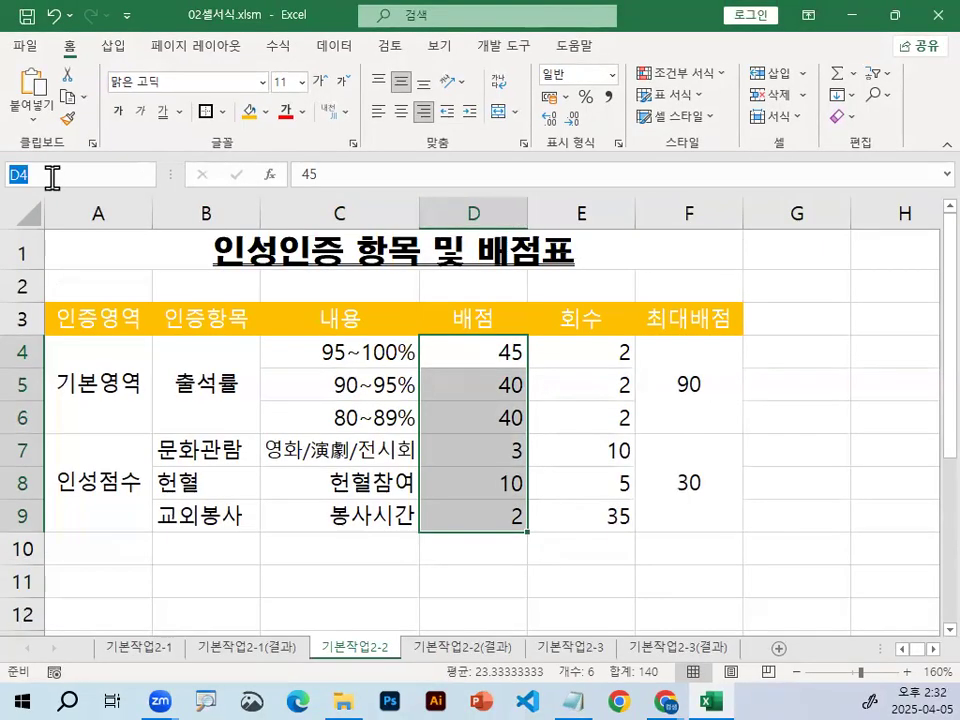
{"action": "type", "text": "ㅂ"}
{"action": "type", "text": "점"}
{"action": "key", "text": "Return"}
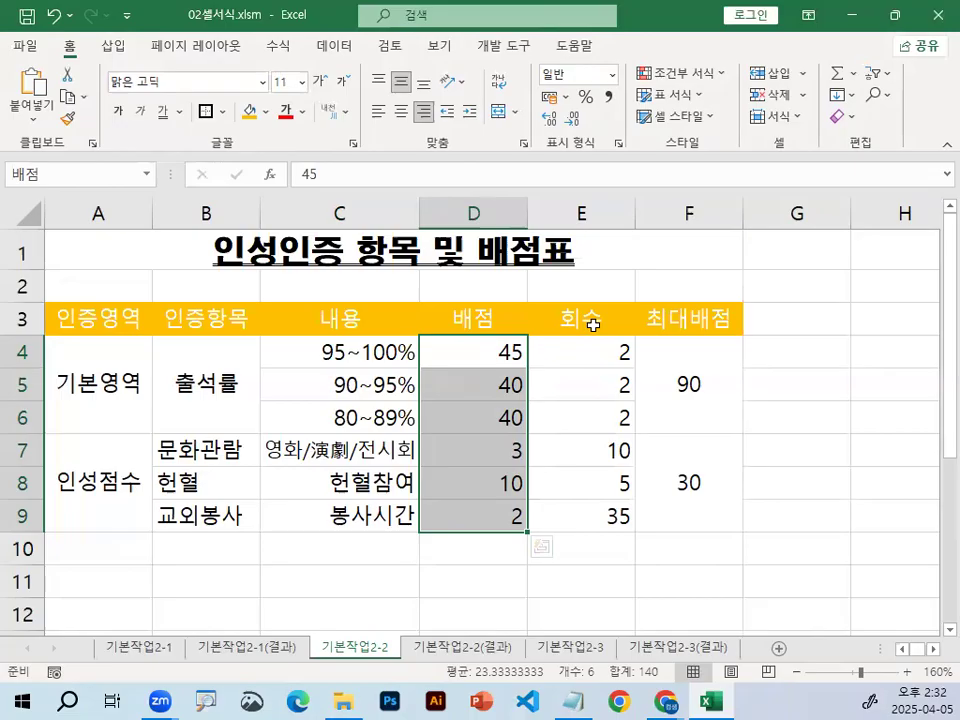
- Select the 회수 values in E4:E9 and switch to the Notepad class notes
{"action": "left_click_drag", "start_coordinate": [606, 355], "coordinate": [600, 516]}
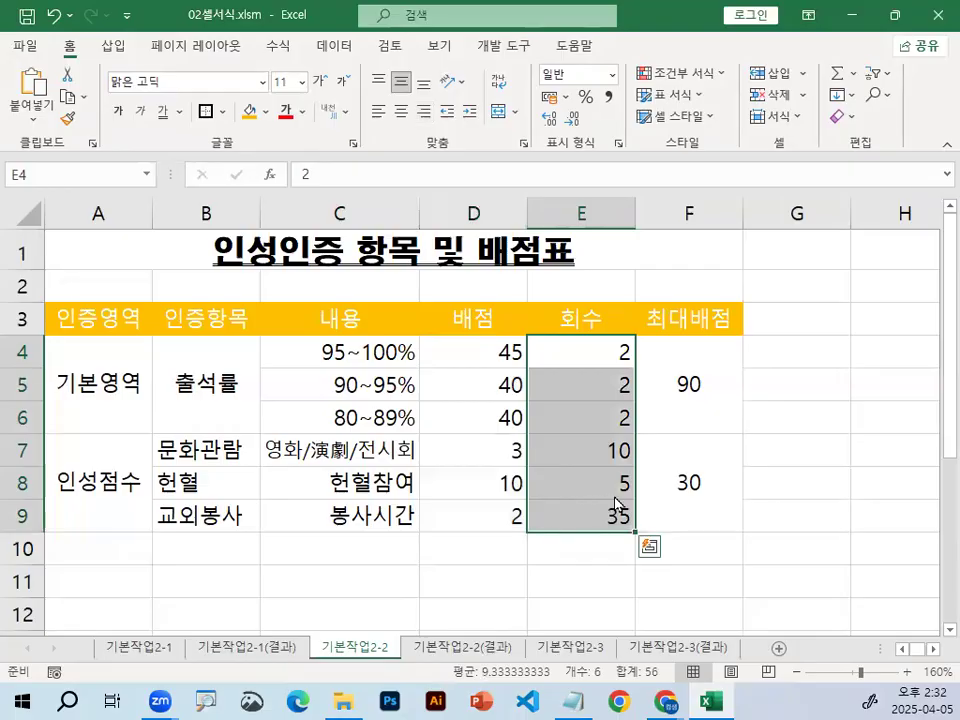
{"action": "left_click_drag", "start_coordinate": [599, 354], "coordinate": [578, 520]}
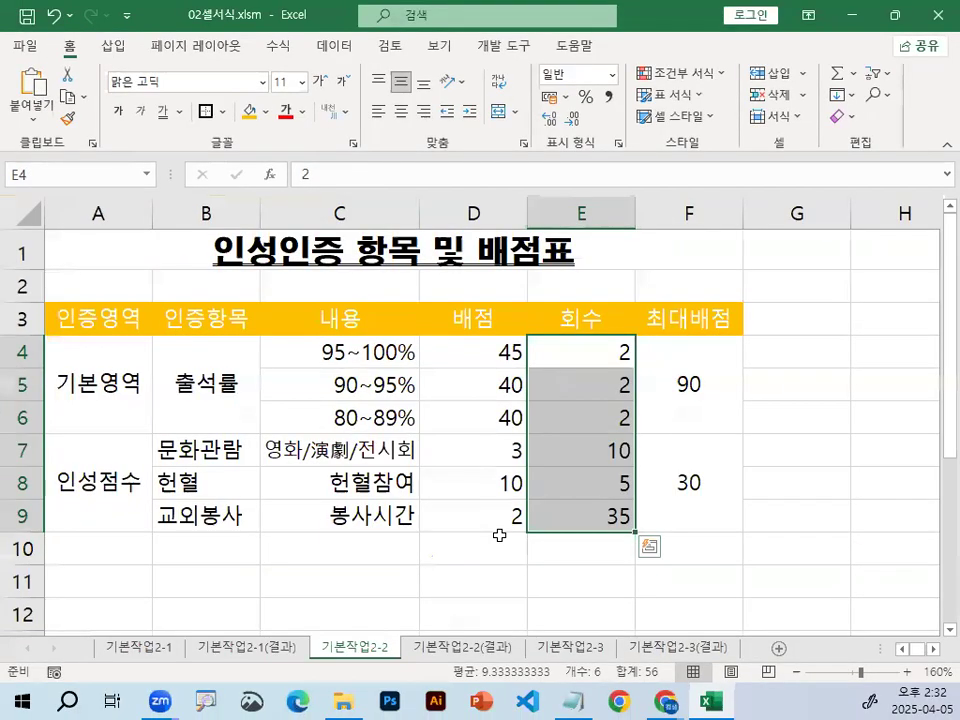
{"action": "left_click", "coordinate": [572, 699]}
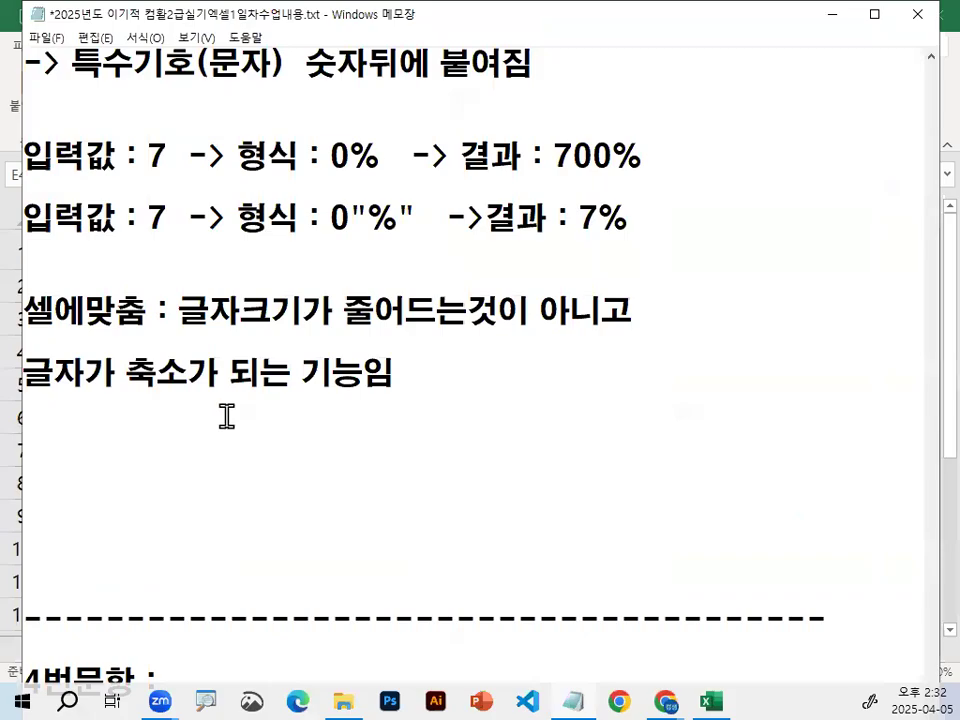
- Remove the blank lines above the divider and add blank lines below the 4번문항 heading
{"action": "key", "text": "Delete"}
{"action": "key", "text": "Delete"}
{"action": "key", "text": "Delete"}
{"action": "key", "text": "Delete"}
{"action": "key", "text": "Down"}
{"action": "key", "text": "Down"}
{"action": "key", "text": "Down"}
{"action": "key", "text": "Return"}
{"action": "key", "text": "Return"}
{"action": "key", "text": "Return"}
{"action": "key", "text": "Return"}
{"action": "key", "text": "Return"}
{"action": "key", "text": "Return"}
{"action": "key", "text": "Return"}
{"action": "key", "text": "Return"}
{"action": "key", "text": "Return"}
{"action": "key", "text": "Return"}
{"action": "key", "text": "Return"}
{"action": "key", "text": "Return"}
{"action": "key", "text": "Return"}
{"action": "key", "text": "Up"}
{"action": "key", "text": "Up"}
{"action": "key", "text": "Up"}
{"action": "key", "text": "Up"}
{"action": "key", "text": "Up"}
{"action": "key", "text": "Up"}
{"action": "key", "text": "Up"}
{"action": "key", "text": "Up"}
{"action": "key", "text": "Up"}
{"action": "key", "text": "Up"}
{"action": "key", "text": "Up"}
{"action": "key", "text": "Up"}
{"action": "key", "text": "Up"}
- Write 사용자지정형식 under 4번문항, followed by the line 형식 : G/표준"회"
{"action": "key", "text": "Return"}
{"action": "type", "text": "사"}
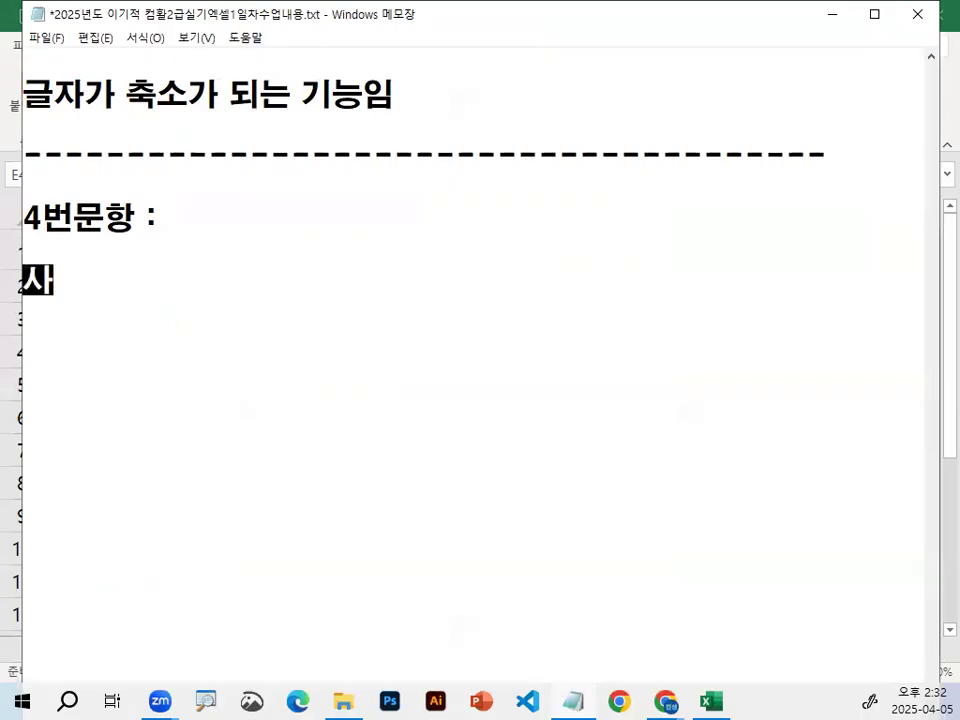
{"action": "type", "text": "용자지저정형식"}
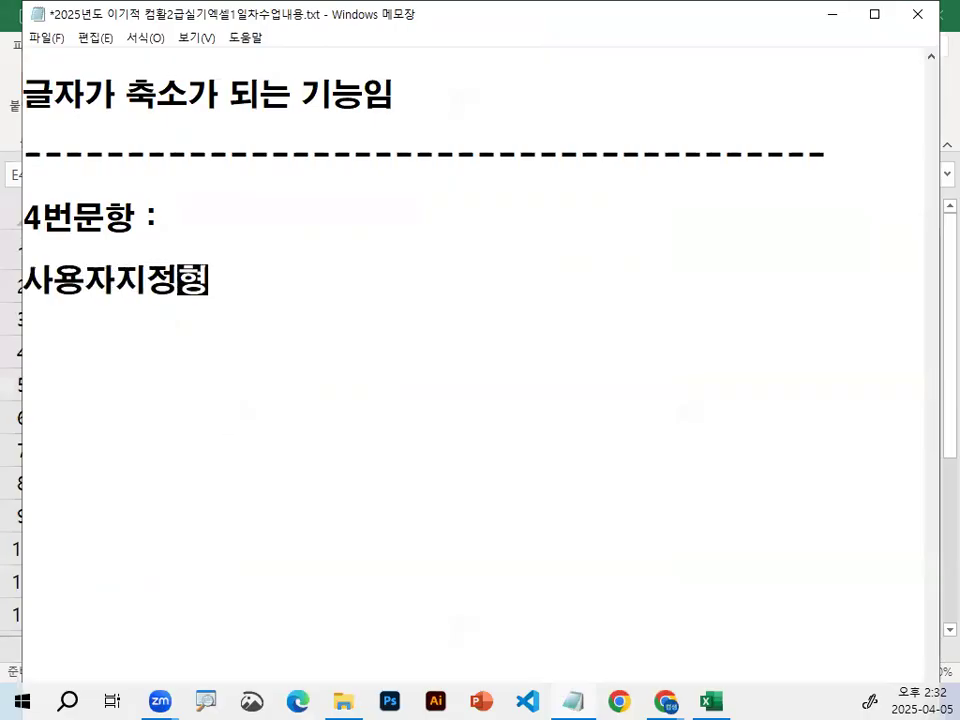
{"action": "key", "text": "Return"}
{"action": "type", "text": "흥식 :"}
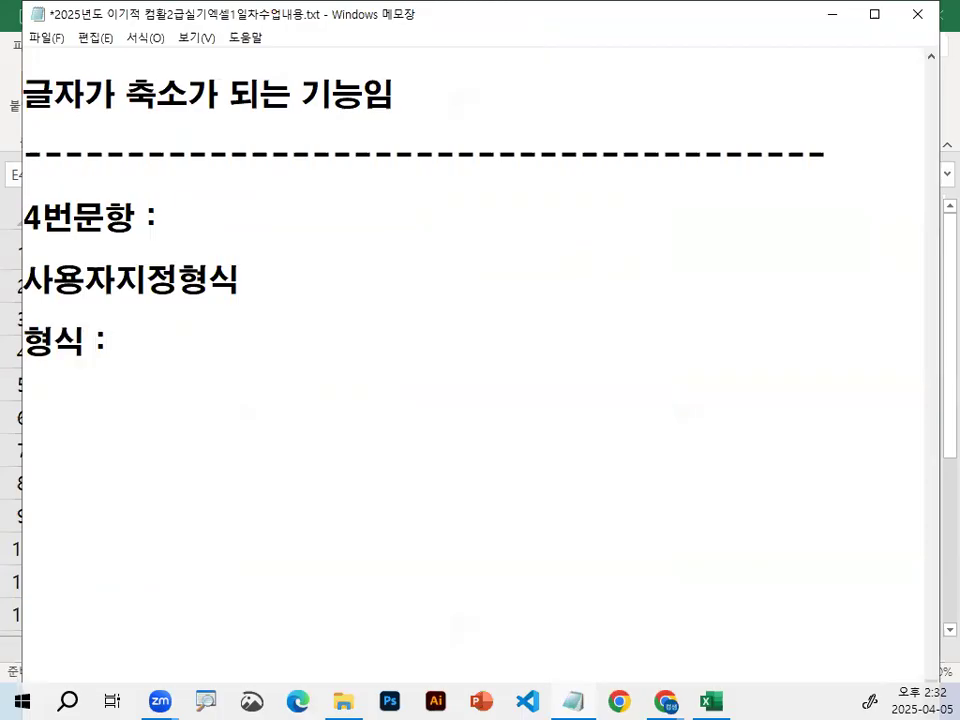
{"action": "type", "text": " G/표준"}
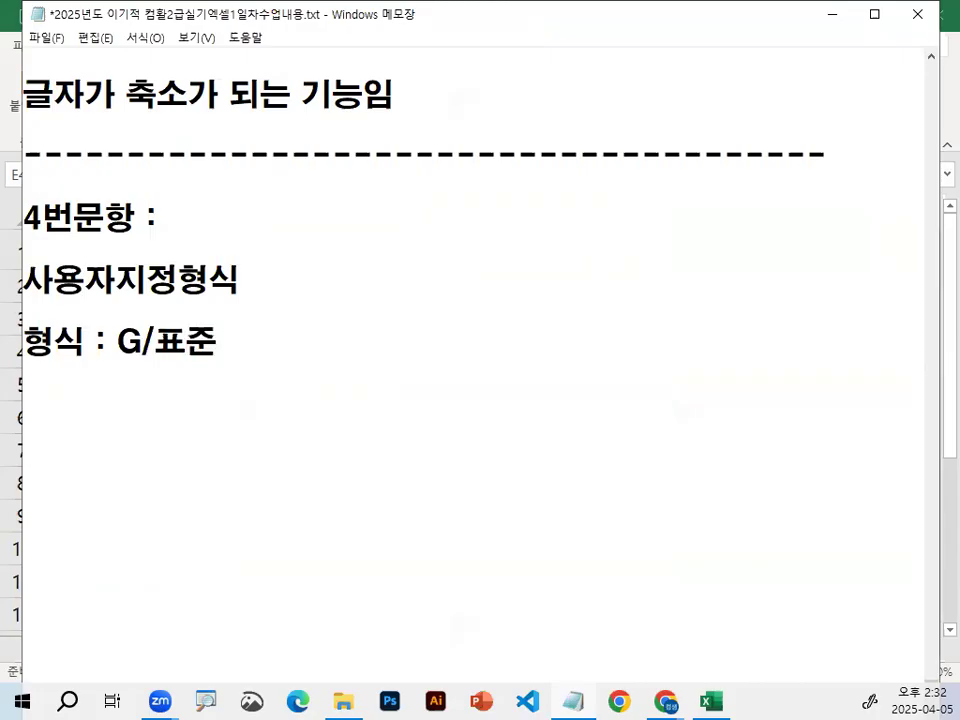
{"action": "type", "text": "회"}
{"action": "key", "text": "Left"}
{"action": "type", "text": "\""}
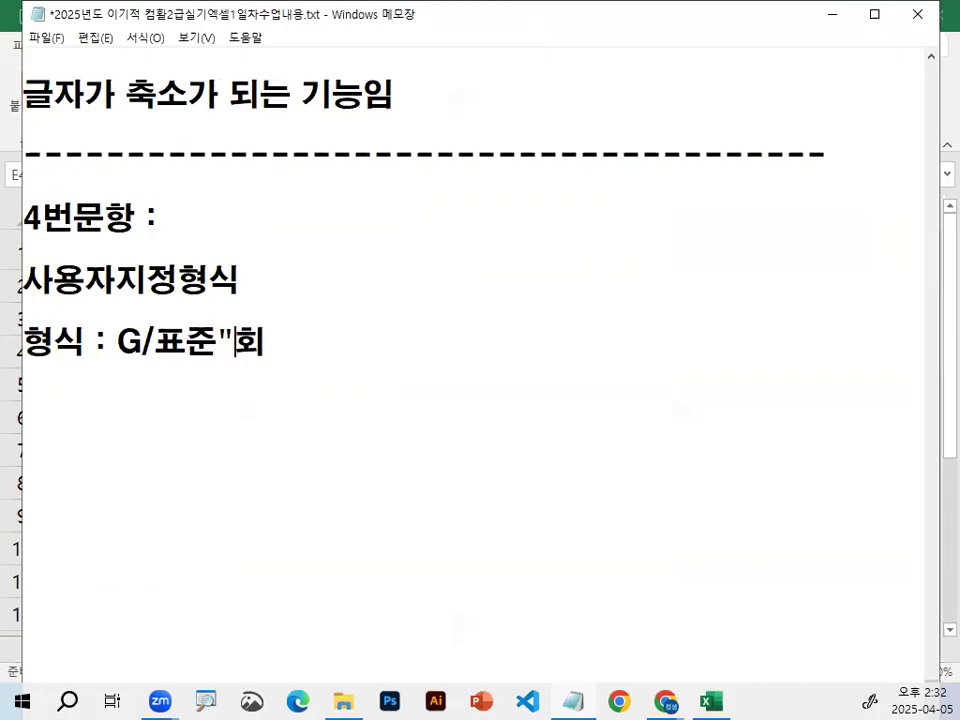
{"action": "left_click_drag", "start_coordinate": [222, 341], "coordinate": [281, 341]}
{"action": "left_click", "coordinate": [288, 341]}
- Underline G/표준 and circle "회" in the notes with the pen, and clear the marks
{"action": "left_click_drag", "start_coordinate": [117, 364], "coordinate": [237, 362]}
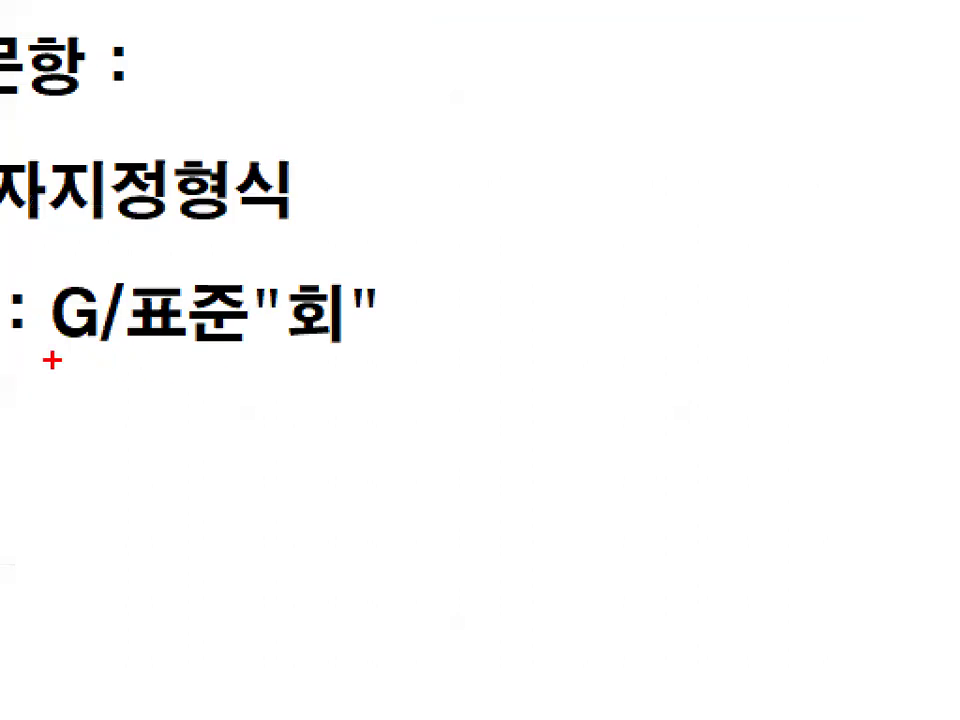
{"action": "mouse_move", "coordinate": [361, 327]}
{"action": "left_mouse_down"}
{"action": "mouse_move", "coordinate": [317, 336]}
{"action": "mouse_move", "coordinate": [350, 244]}
{"action": "mouse_move", "coordinate": [290, 350]}
{"action": "left_mouse_up"}
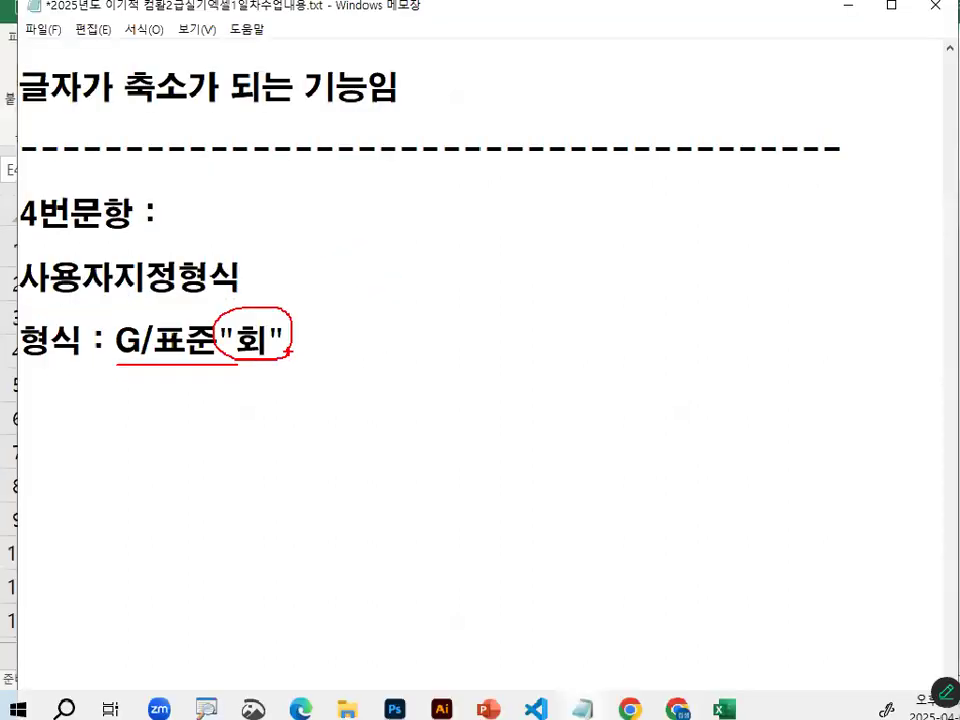
{"action": "key", "text": "Escape"}
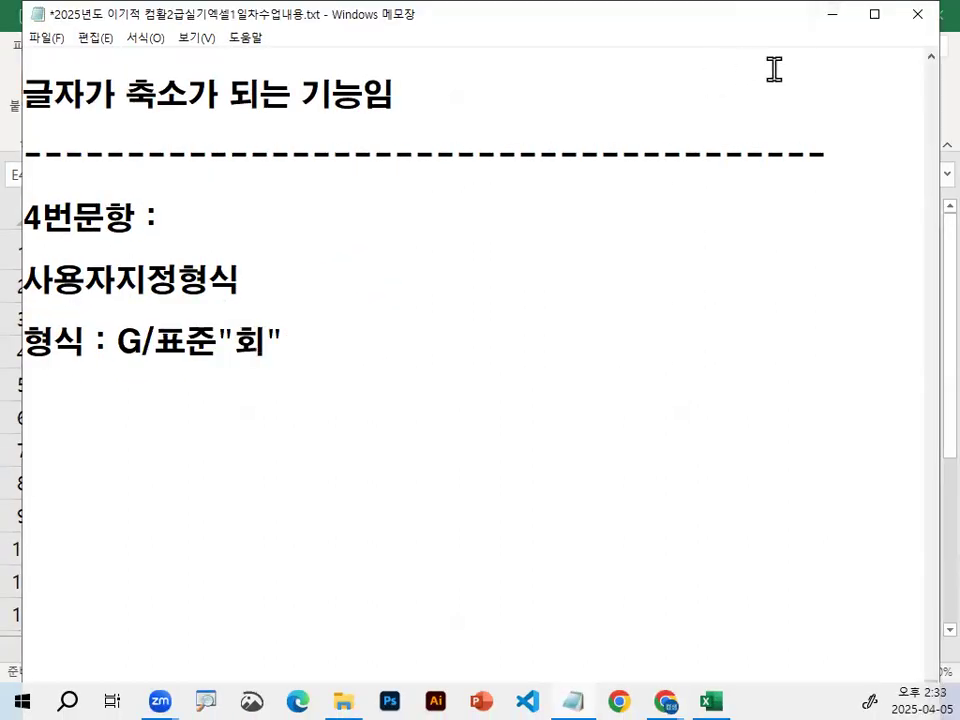
- Return to Excel and apply the custom number format G/표준회 to the 회수 values in E4:E9
{"action": "left_click", "coordinate": [849, 10]}
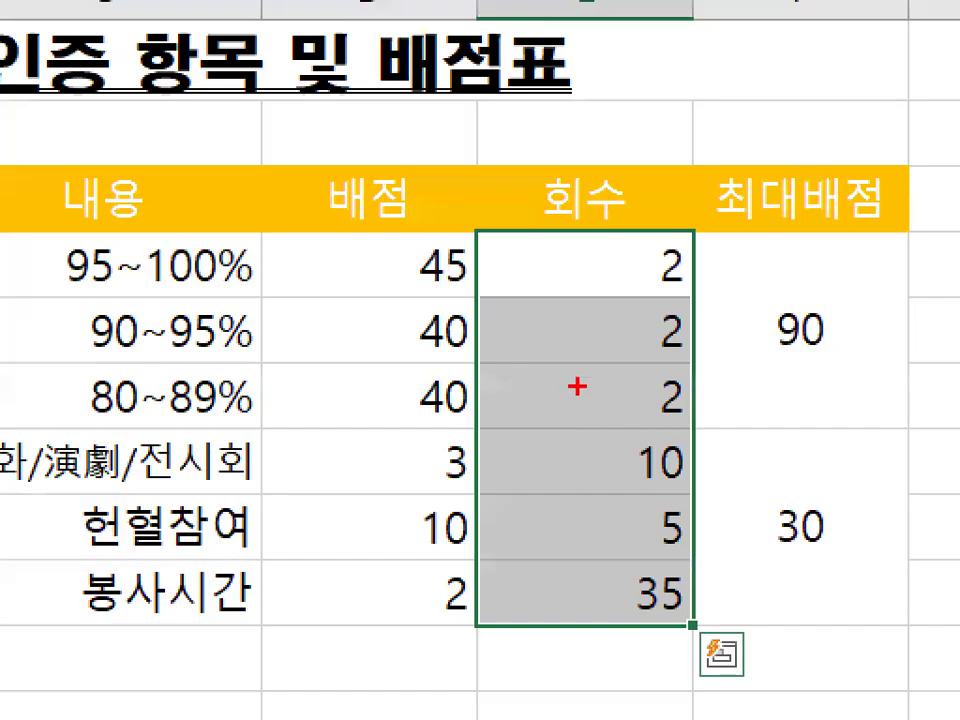
{"action": "mouse_move", "coordinate": [599, 337]}
{"action": "left_mouse_down"}
{"action": "mouse_move", "coordinate": [570, 418]}
{"action": "mouse_move", "coordinate": [602, 525]}
{"action": "left_mouse_up"}
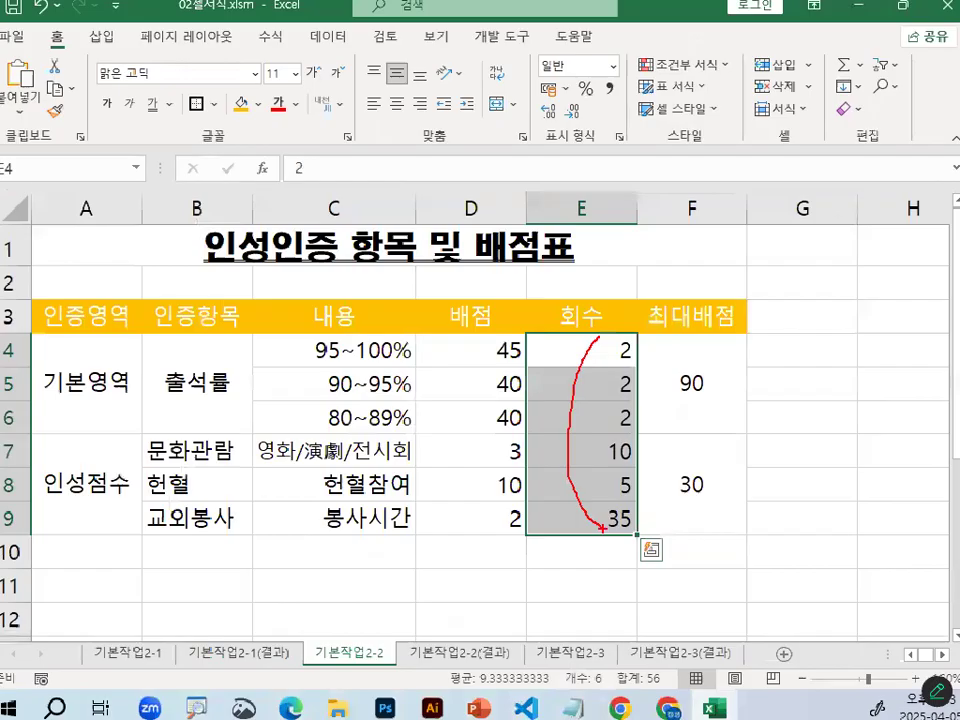
{"action": "key", "text": "Escape"}
{"action": "key", "text": "ctrl+1"}
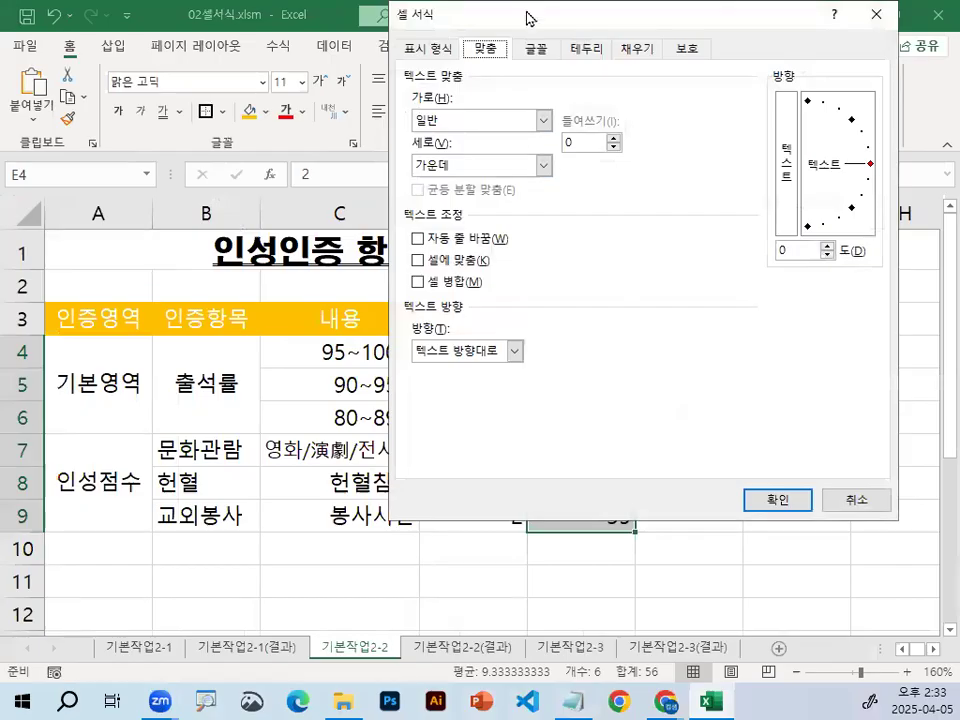
{"action": "left_click_drag", "start_coordinate": [396, 12], "coordinate": [287, 71]}
{"action": "left_click", "coordinate": [322, 118]}
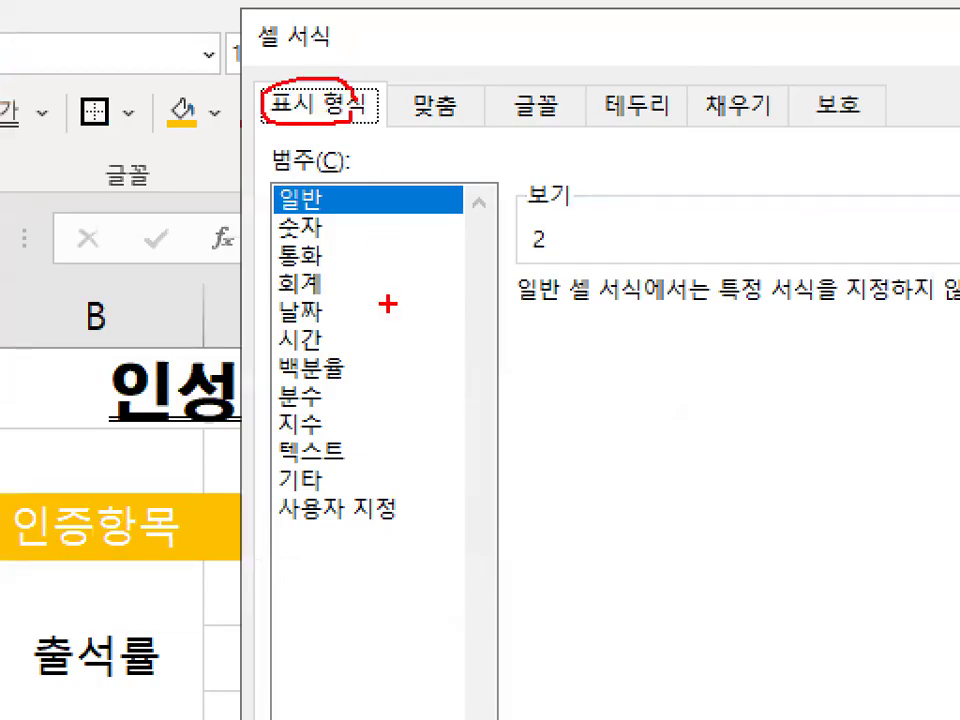
{"action": "mouse_move", "coordinate": [403, 523]}
{"action": "left_mouse_down"}
{"action": "mouse_move", "coordinate": [257, 497]}
{"action": "mouse_move", "coordinate": [386, 482]}
{"action": "mouse_move", "coordinate": [398, 526]}
{"action": "left_mouse_up"}
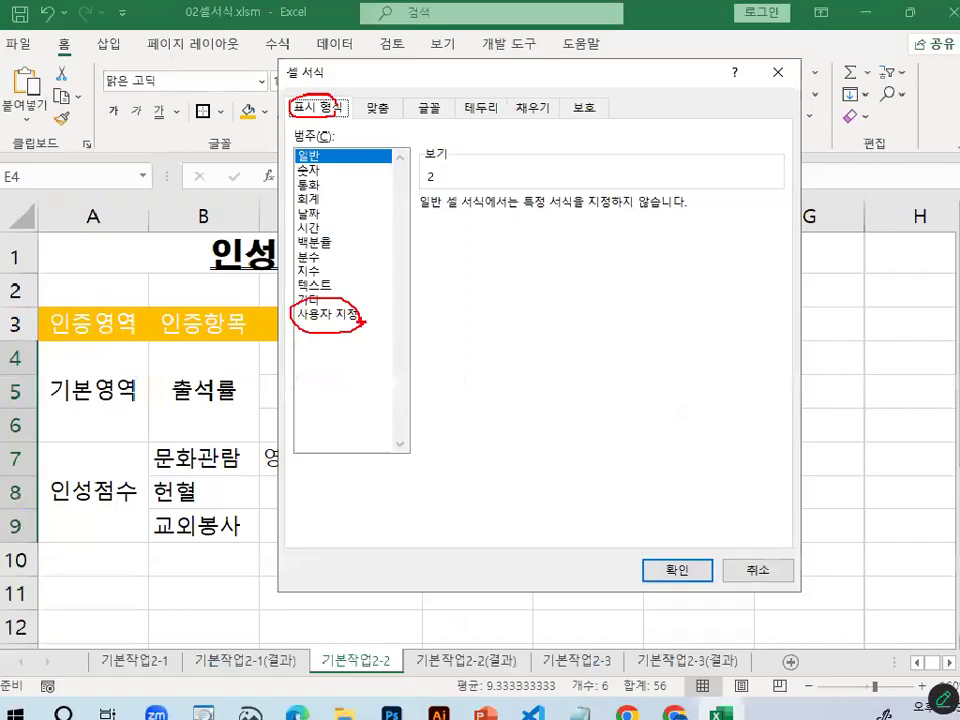
{"action": "left_click", "coordinate": [326, 315]}
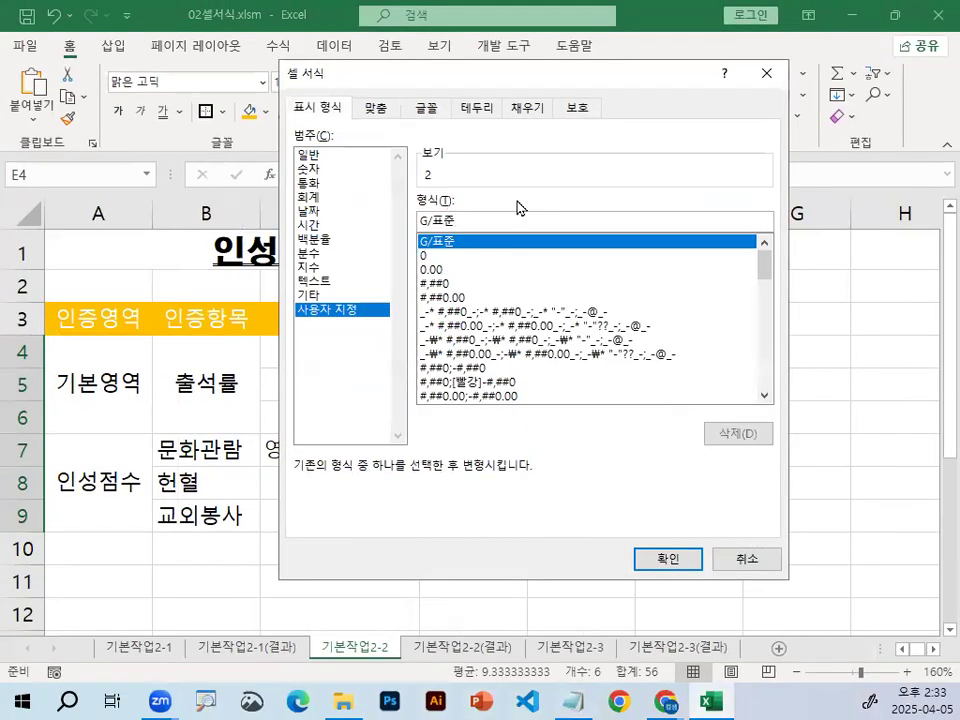
{"action": "type", "text": "호"}
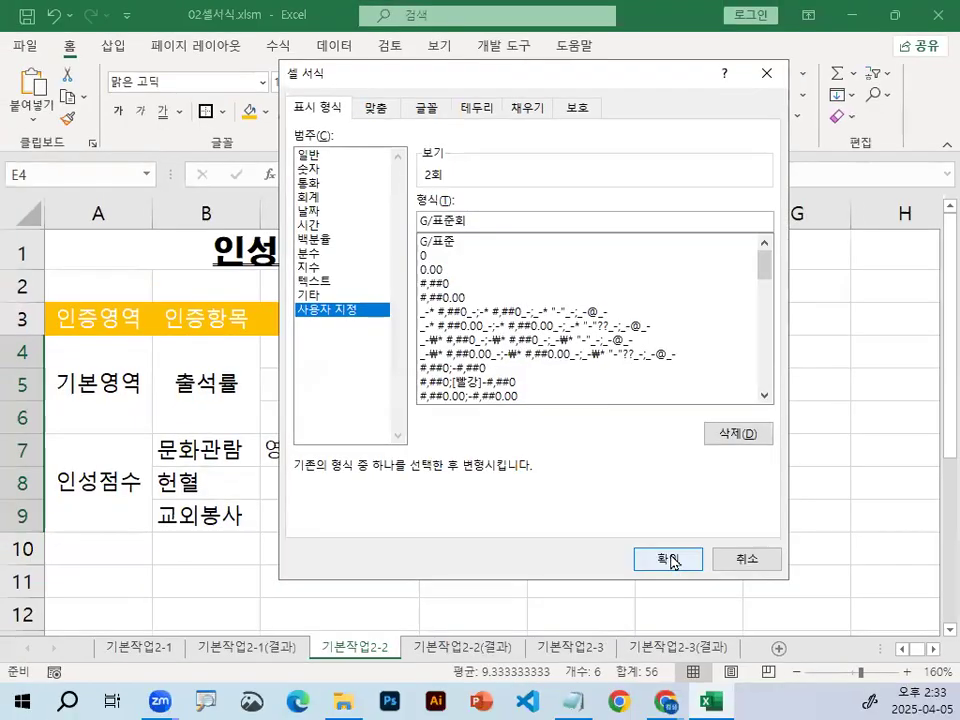
{"action": "left_click", "coordinate": [672, 568]}
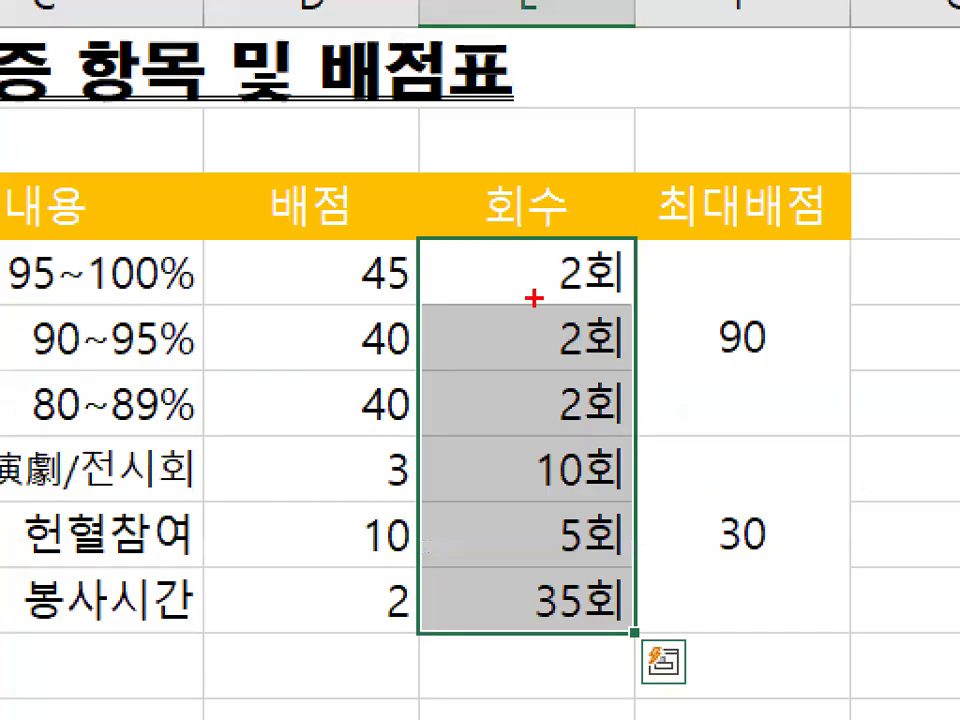
- Mark the formatted 회수 values and the 회 suffix in E4 with the pen, and clear the marks
{"action": "mouse_move", "coordinate": [524, 265]}
{"action": "left_mouse_down"}
{"action": "mouse_move", "coordinate": [498, 290]}
{"action": "mouse_move", "coordinate": [497, 665]}
{"action": "left_mouse_up"}
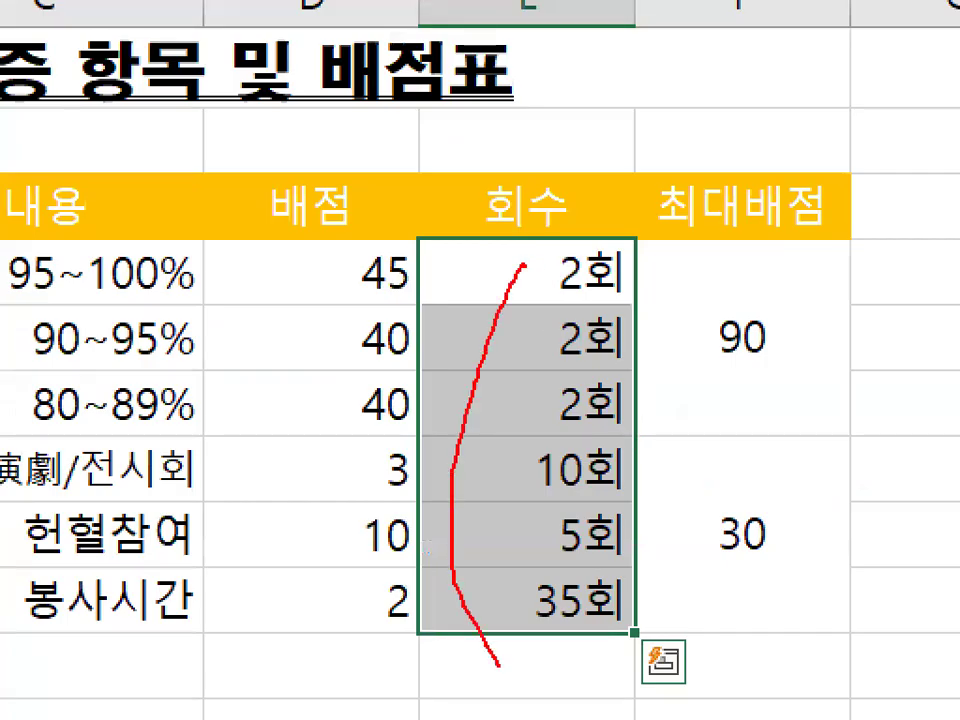
{"action": "mouse_move", "coordinate": [621, 274]}
{"action": "left_mouse_down"}
{"action": "mouse_move", "coordinate": [605, 250]}
{"action": "mouse_move", "coordinate": [626, 296]}
{"action": "left_mouse_up"}
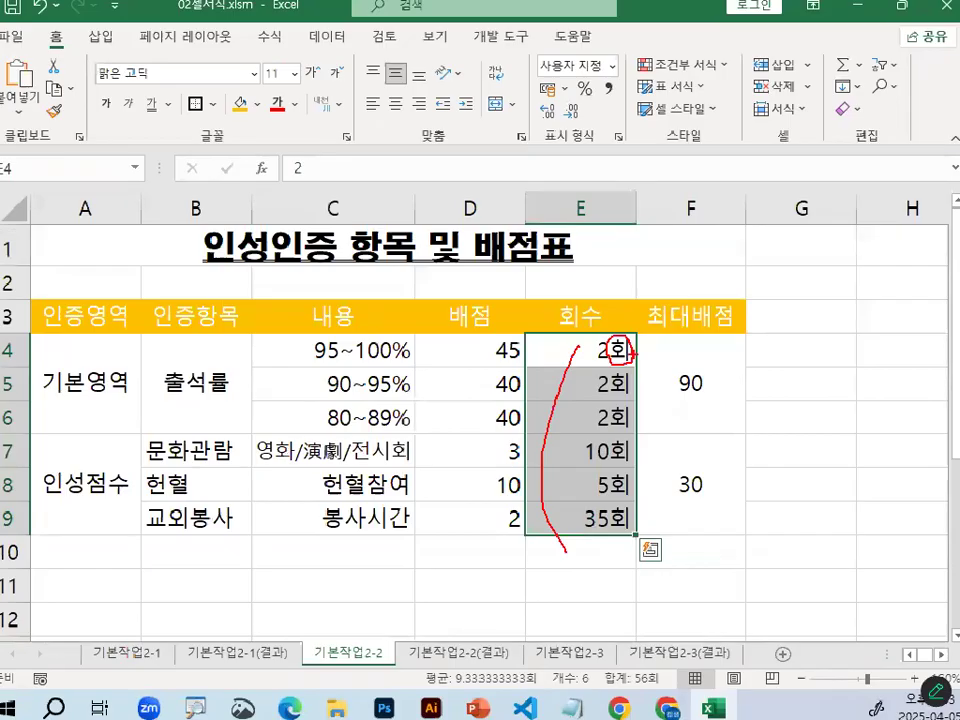
{"action": "key", "text": "Escape"}
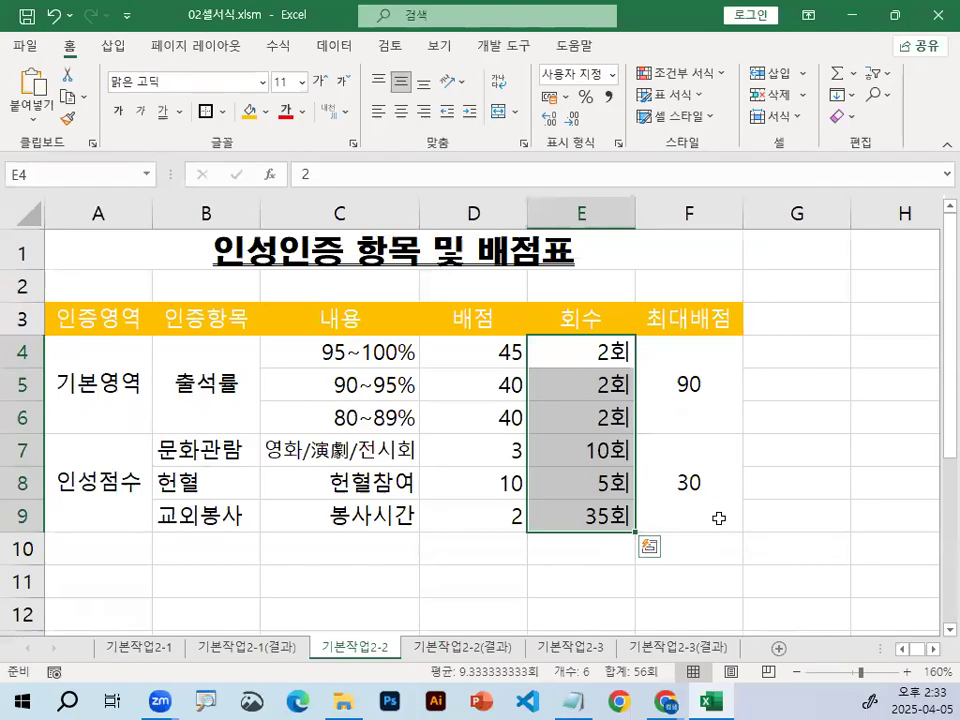
- Switch to the Notepad notes, highlight the quotation mark before 회 in the format code, and return to Excel
{"action": "key", "text": "alt+Tab"}
{"action": "key", "text": "shift+Left"}
{"action": "key", "text": "shift+Left"}
{"action": "key", "text": "shift+Left"}
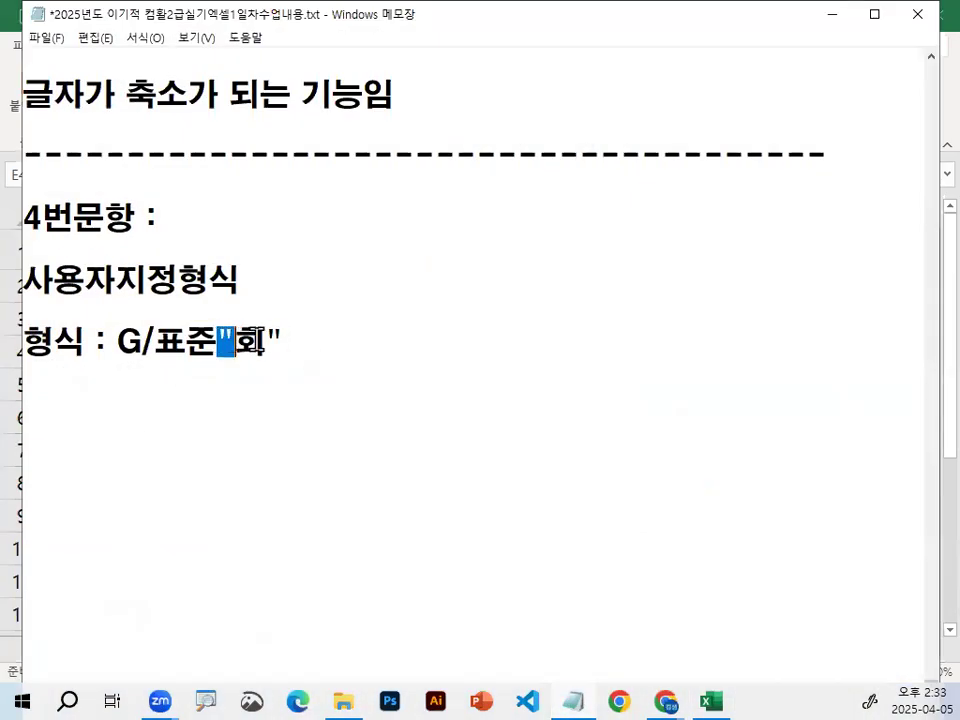
{"action": "left_click", "coordinate": [230, 466]}
{"action": "left_click", "coordinate": [836, 22]}
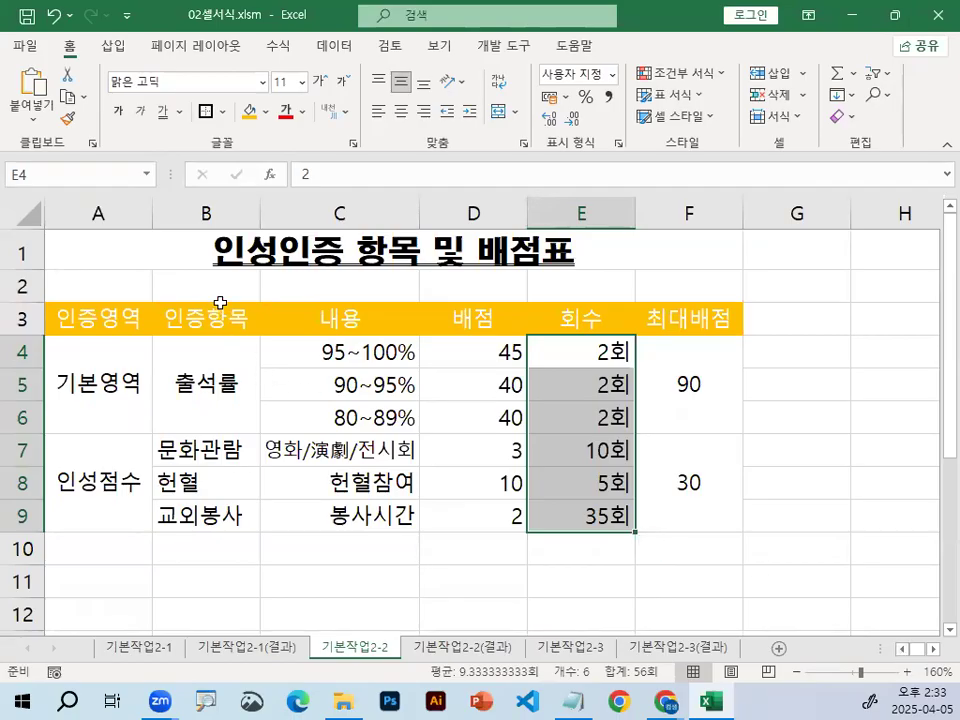
- Select the table range A3:F9, mark the border tool and the 모든 테두리 option with the pen, and clear the marks
{"action": "left_click_drag", "start_coordinate": [90, 320], "coordinate": [685, 497]}
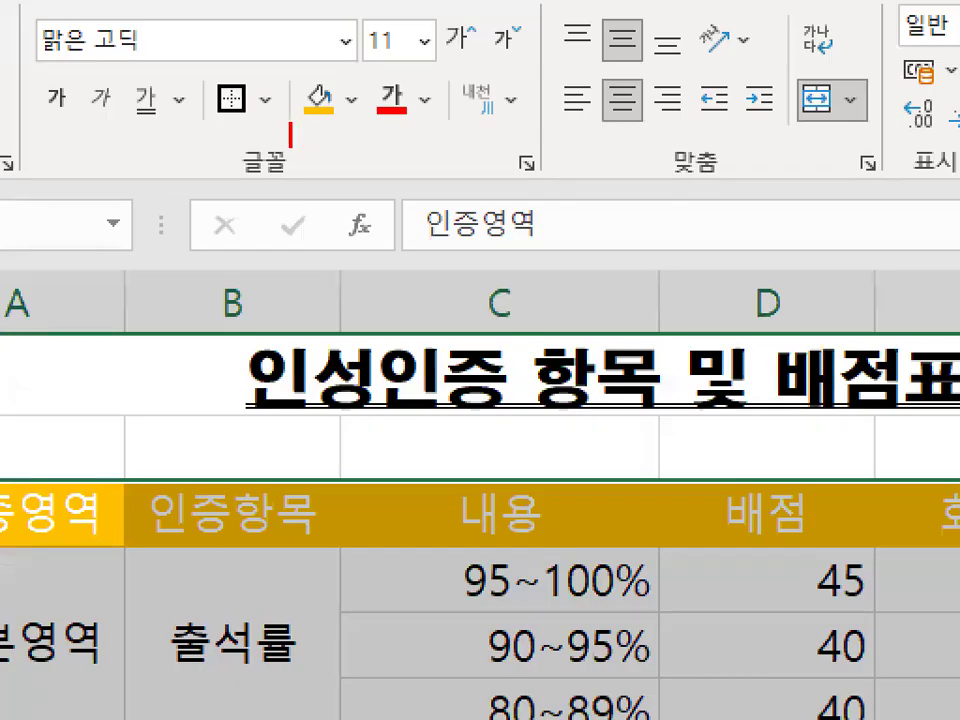
{"action": "mouse_move", "coordinate": [245, 183]}
{"action": "left_mouse_down"}
{"action": "mouse_move", "coordinate": [287, 126]}
{"action": "mouse_move", "coordinate": [205, 131]}
{"action": "mouse_move", "coordinate": [285, 115]}
{"action": "mouse_move", "coordinate": [387, 2]}
{"action": "left_mouse_up"}
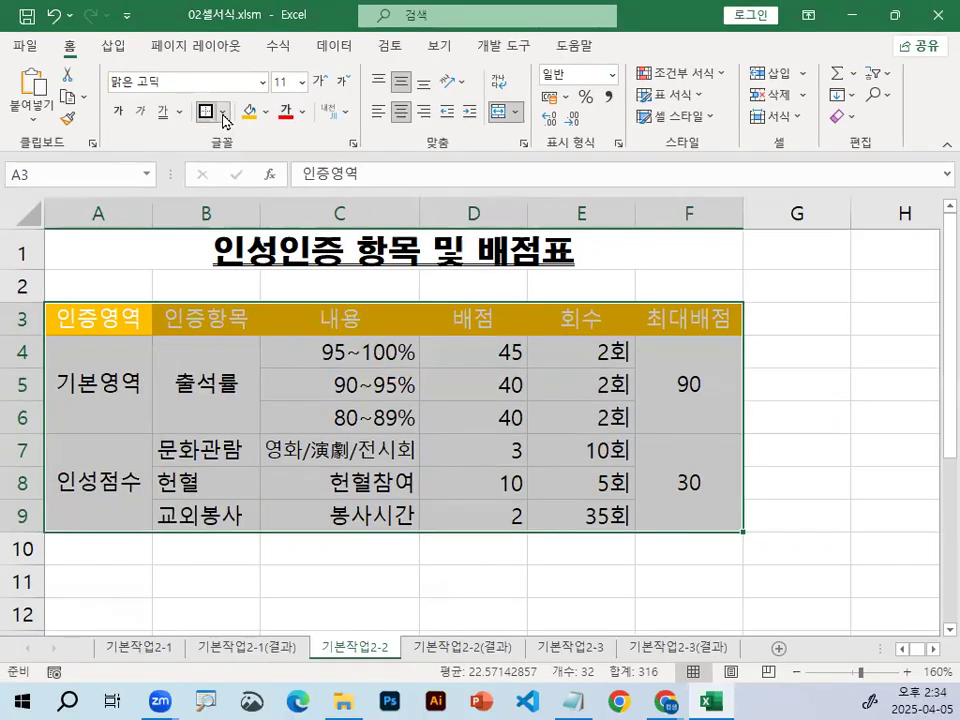
{"action": "left_click", "coordinate": [265, 97]}
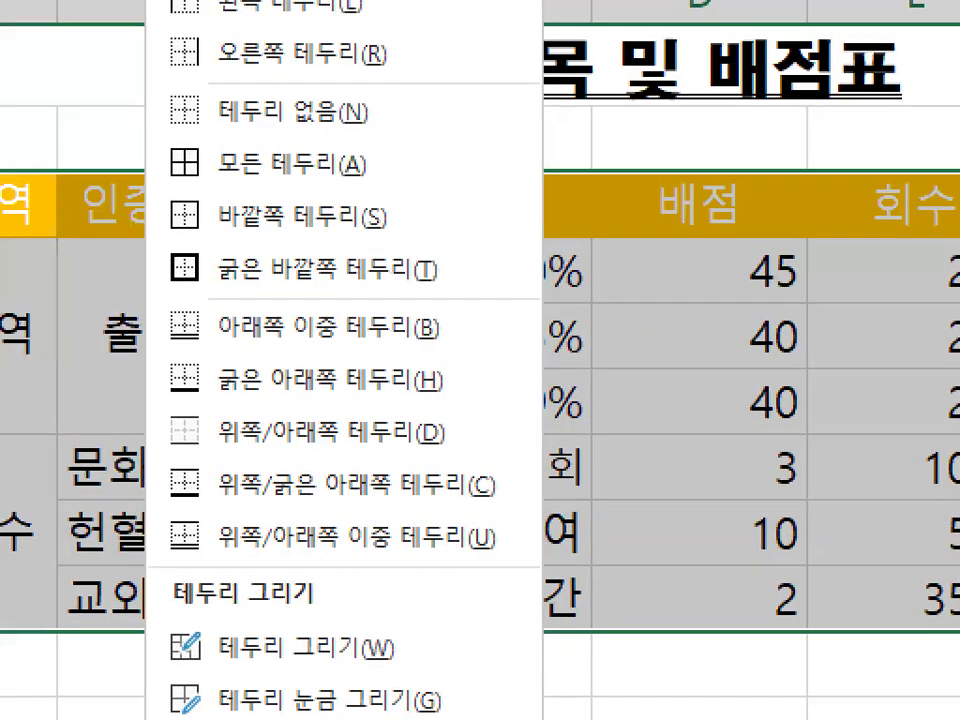
{"action": "left_click_drag", "start_coordinate": [176, 183], "coordinate": [388, 183]}
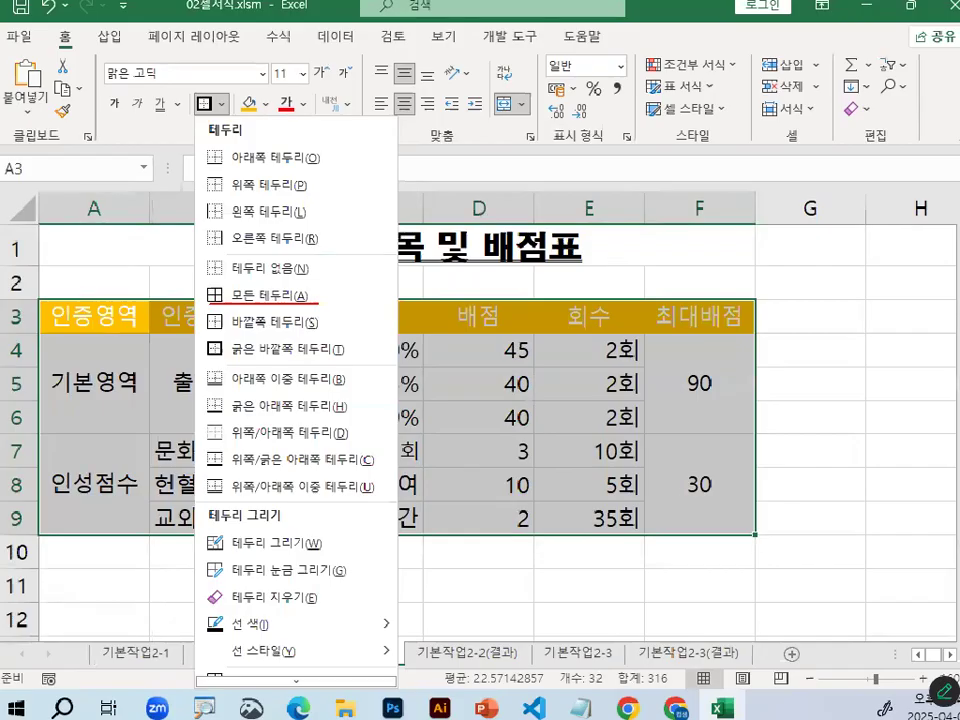
{"action": "left_click", "coordinate": [290, 166]}
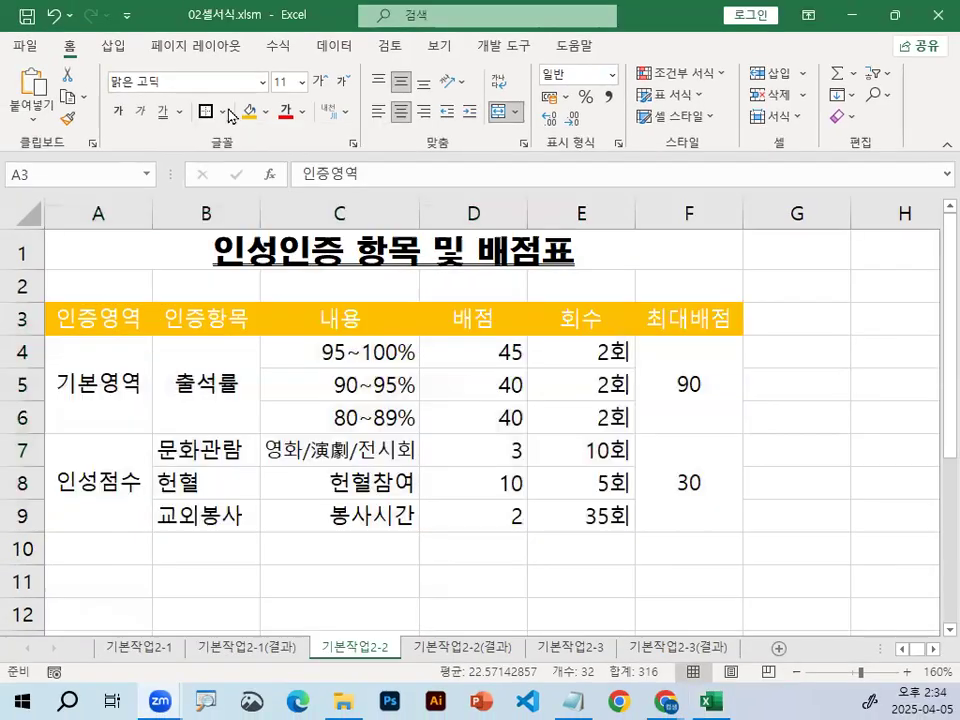
- Apply all borders (모든 테두리) and a thick outside border (굵은 바깥쪽 테두리) to the table range A3:F9
{"action": "left_click", "coordinate": [224, 112]}
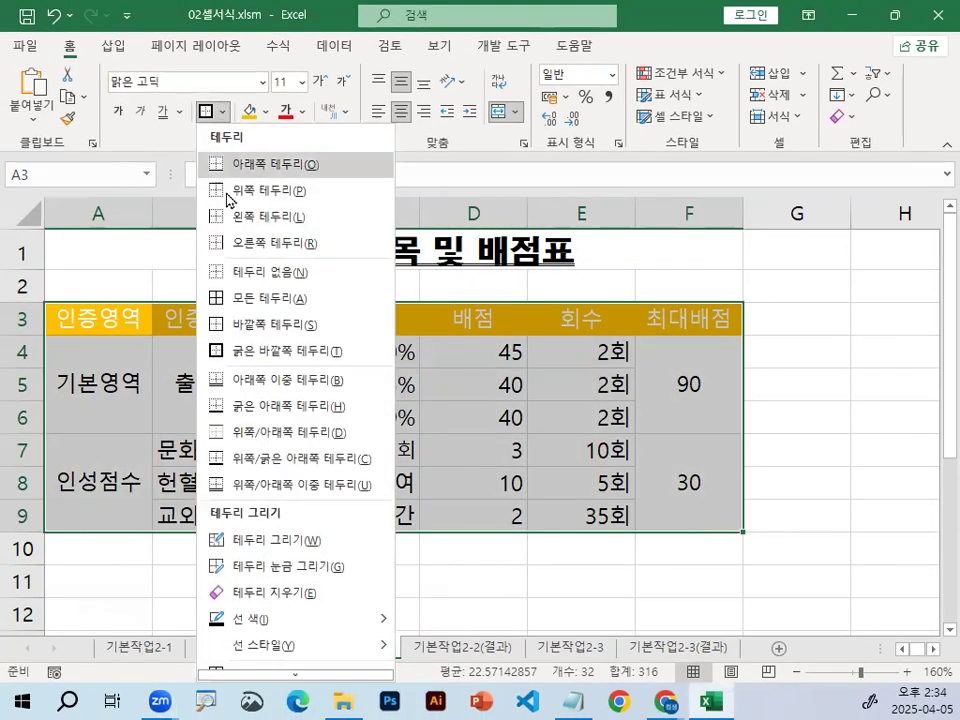
{"action": "left_click", "coordinate": [238, 298]}
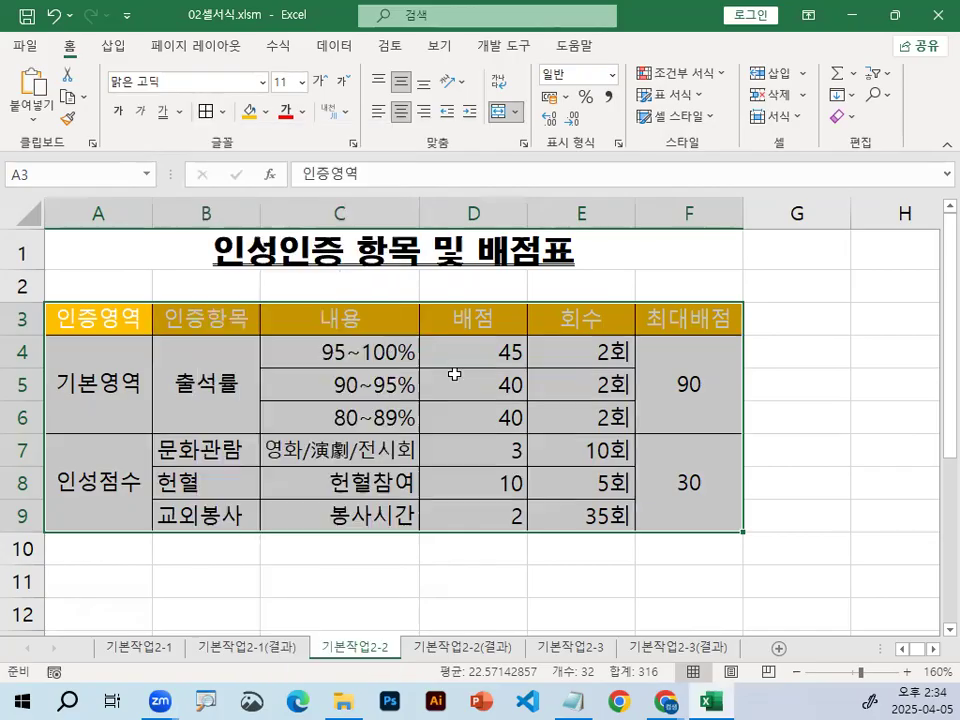
{"action": "left_click", "coordinate": [223, 112]}
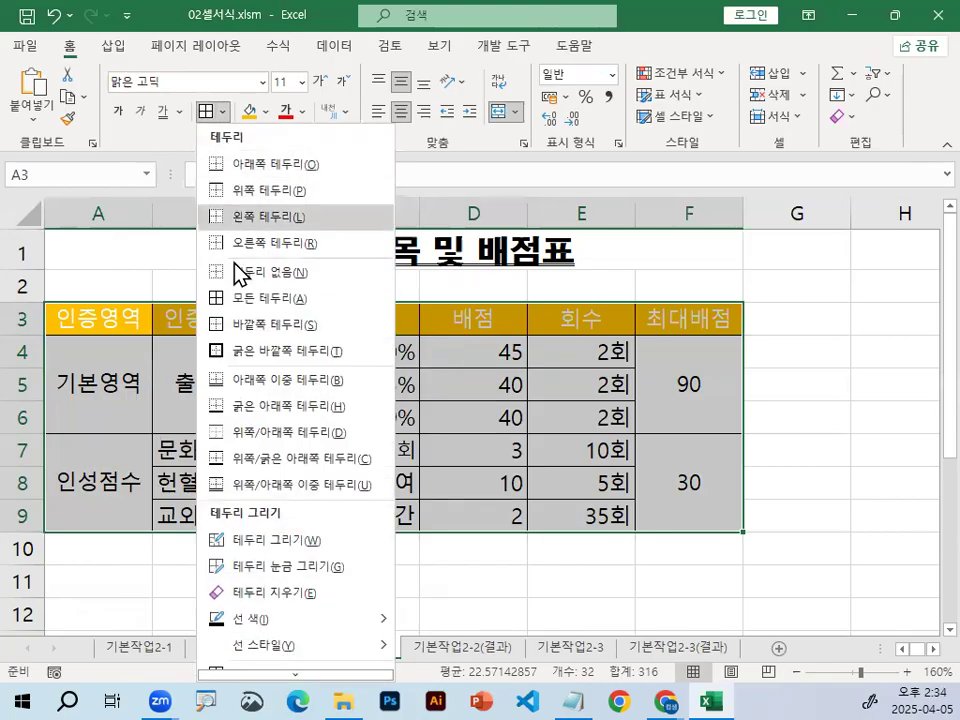
{"action": "left_click", "coordinate": [252, 351]}
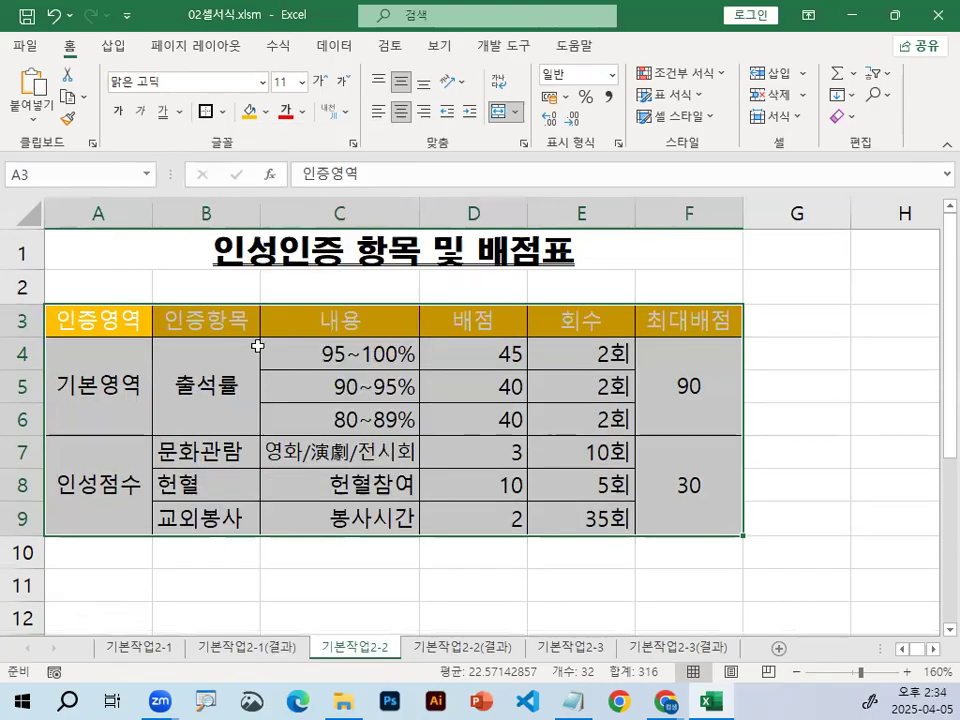
{"action": "left_click", "coordinate": [885, 381]}
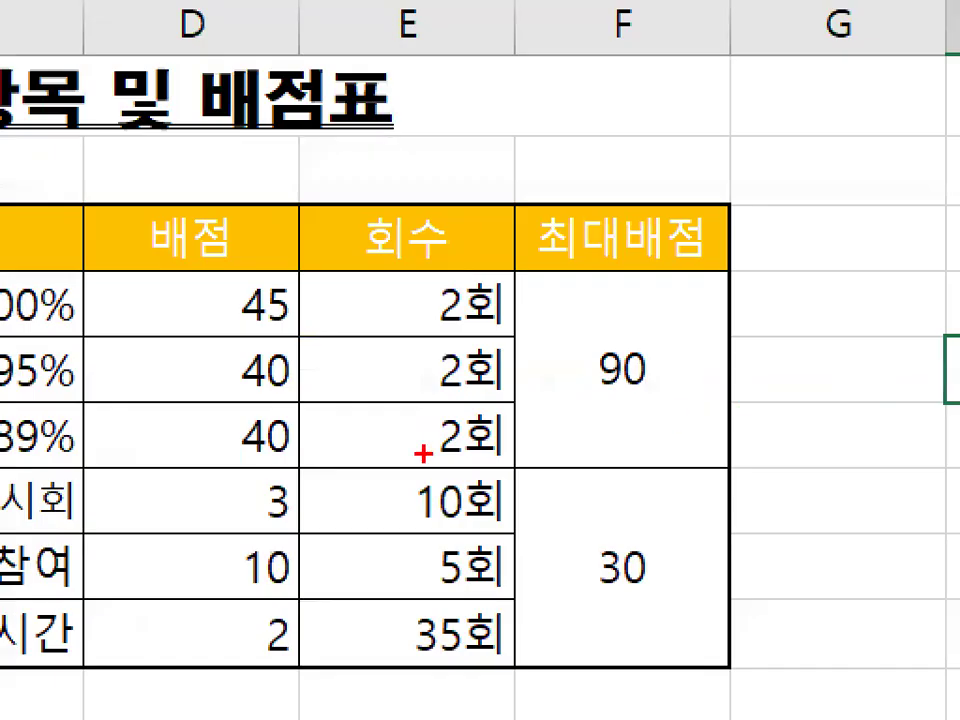
- Circle the inner borders and trace the thick outer border of the table with the pen, and clear the marks
{"action": "mouse_move", "coordinate": [616, 449]}
{"action": "left_mouse_down"}
{"action": "mouse_move", "coordinate": [590, 461]}
{"action": "mouse_move", "coordinate": [542, 380]}
{"action": "mouse_move", "coordinate": [624, 424]}
{"action": "left_mouse_up"}
{"action": "mouse_move", "coordinate": [279, 198]}
{"action": "left_mouse_down"}
{"action": "mouse_move", "coordinate": [536, 204]}
{"action": "mouse_move", "coordinate": [727, 418]}
{"action": "mouse_move", "coordinate": [628, 665]}
{"action": "mouse_move", "coordinate": [301, 667]}
{"action": "left_mouse_up"}
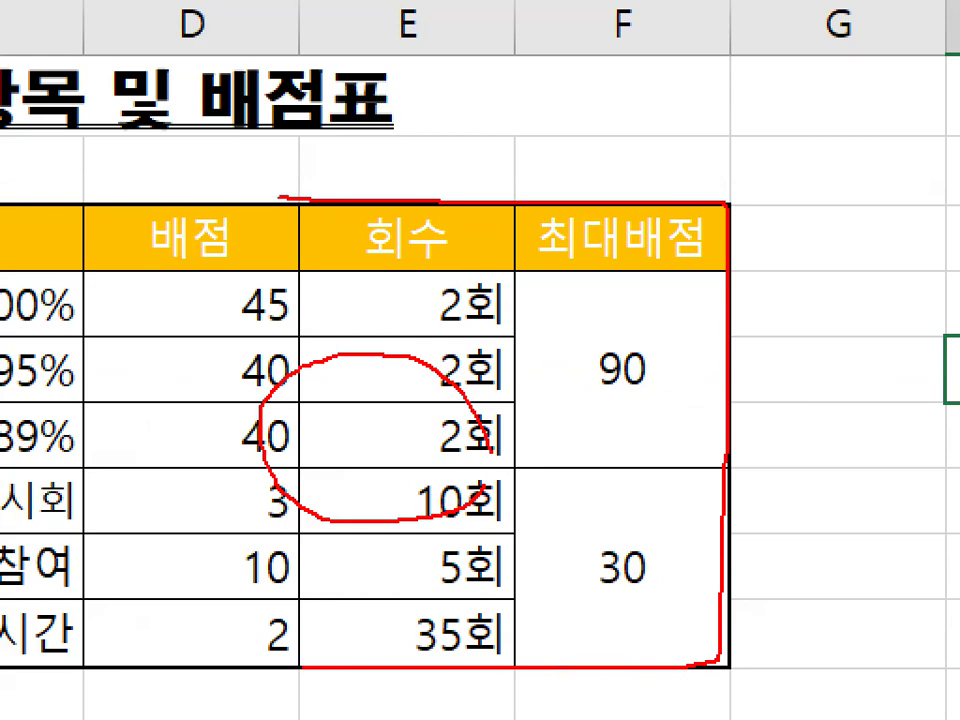
{"action": "key", "text": "Escape"}
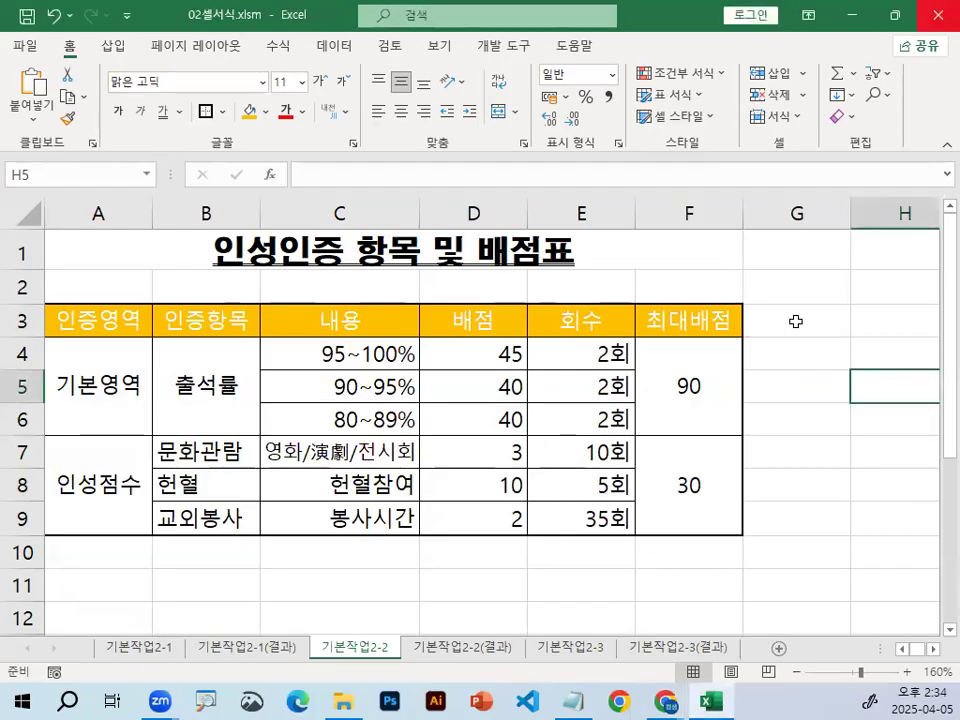
{"action": "left_click", "coordinate": [553, 292]}
{"action": "left_click", "coordinate": [855, 379]}
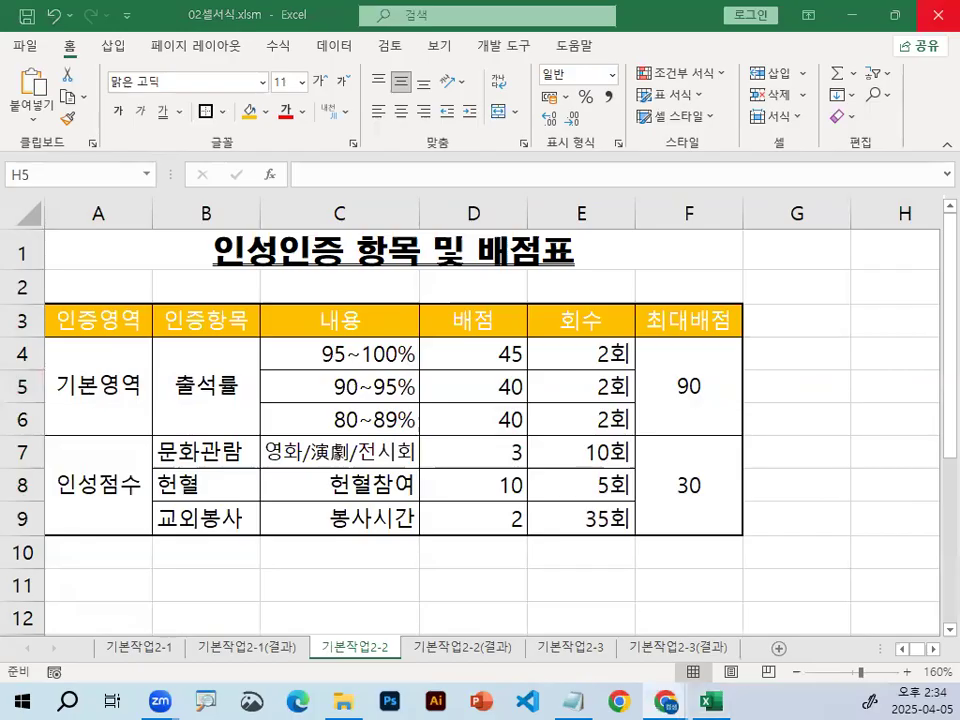
{"action": "left_click", "coordinate": [270, 450]}
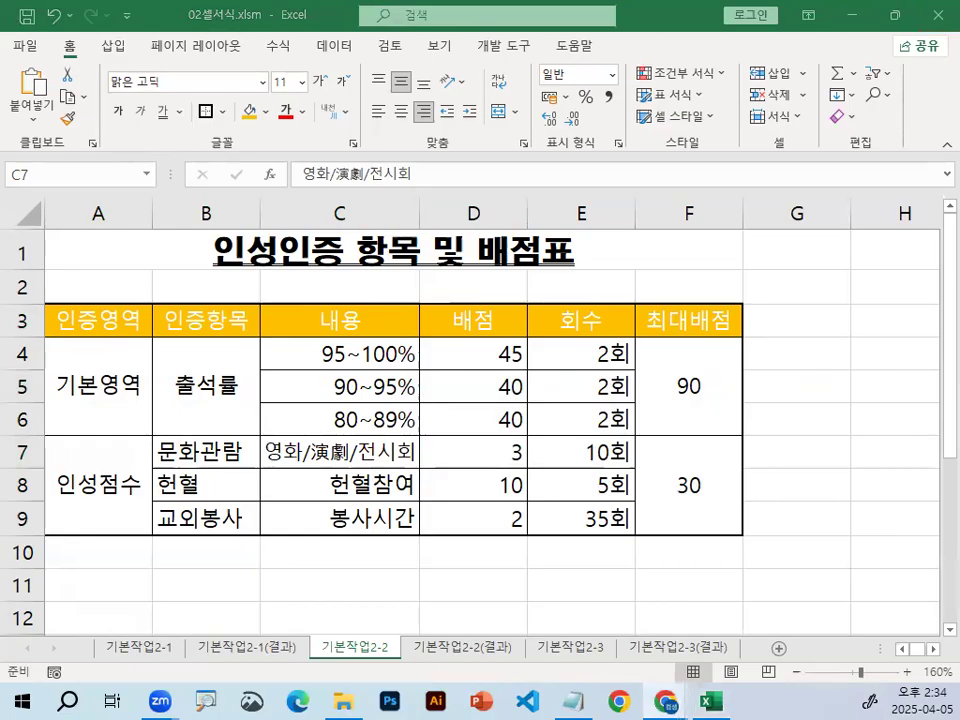
{"action": "left_click", "coordinate": [673, 273]}
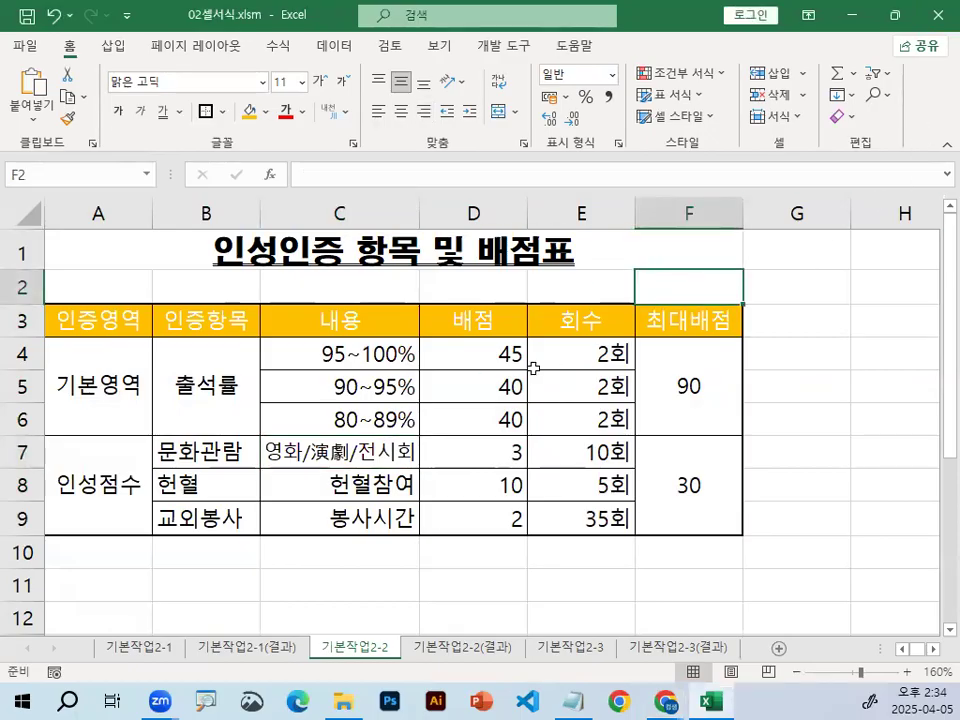
{"action": "left_click", "coordinate": [760, 344]}
{"action": "left_click", "coordinate": [806, 323]}
{"action": "left_click", "coordinate": [801, 361]}
{"action": "left_click", "coordinate": [797, 324]}
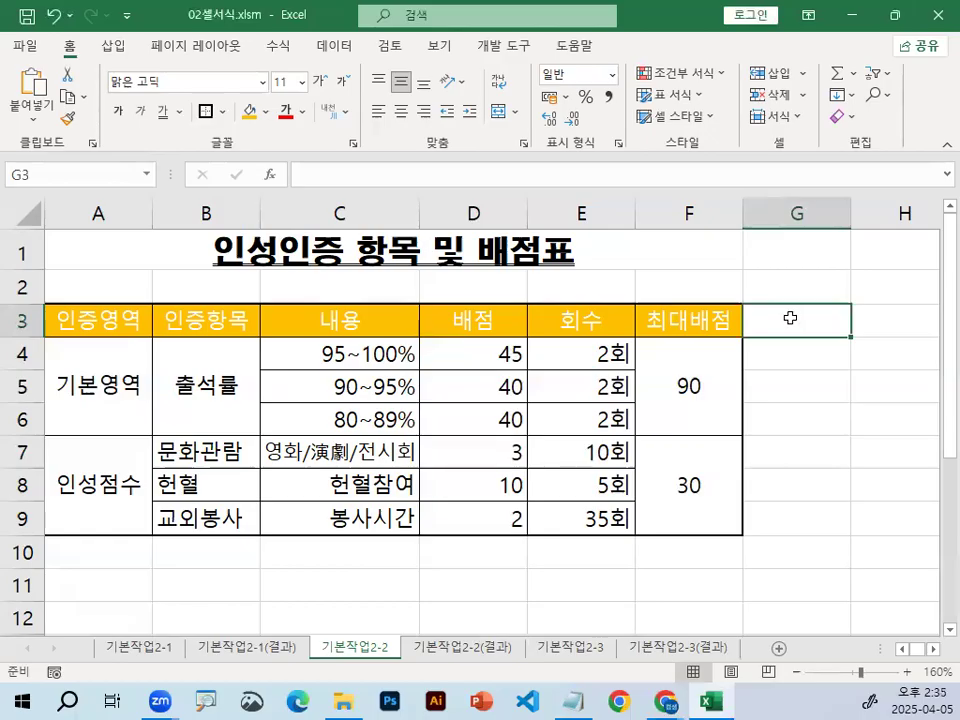
{"action": "left_click", "coordinate": [803, 452]}
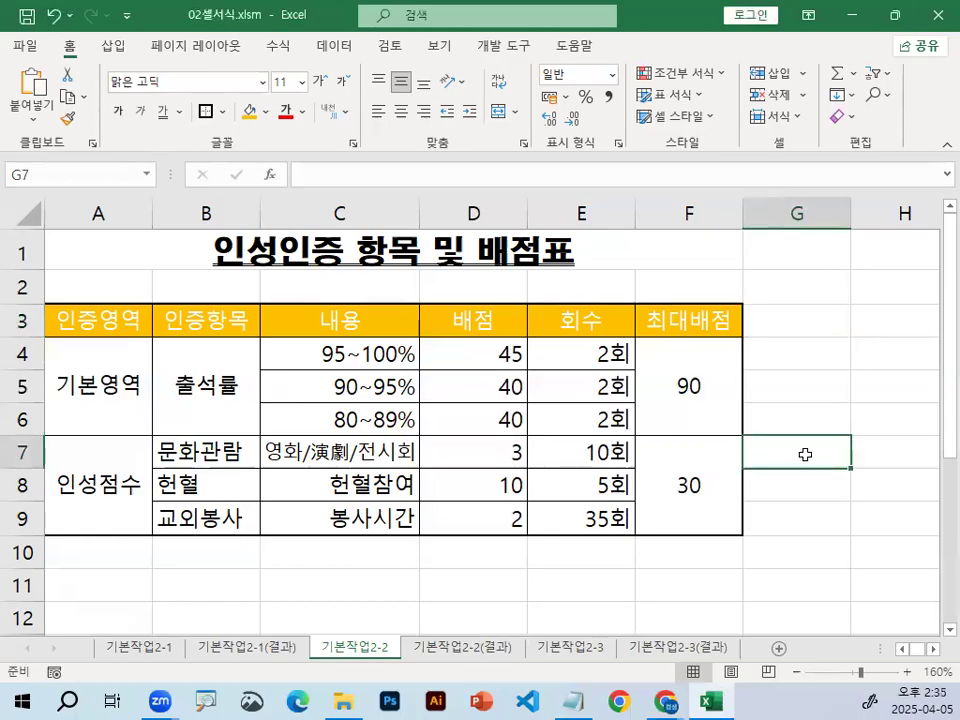
{"action": "left_click", "coordinate": [808, 545]}
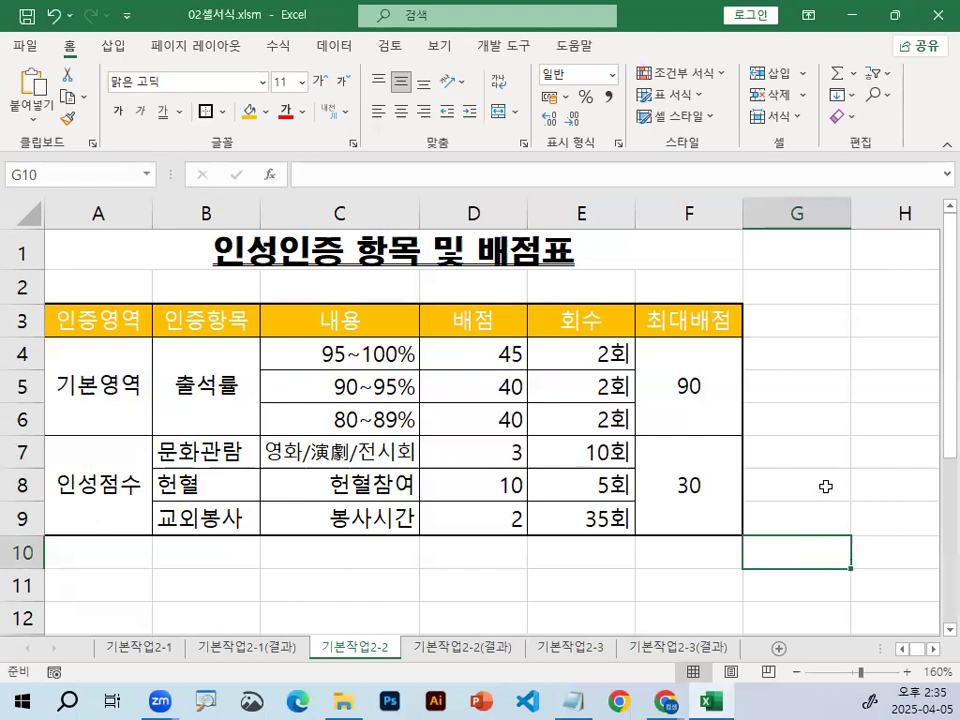
{"action": "left_click", "coordinate": [808, 311]}
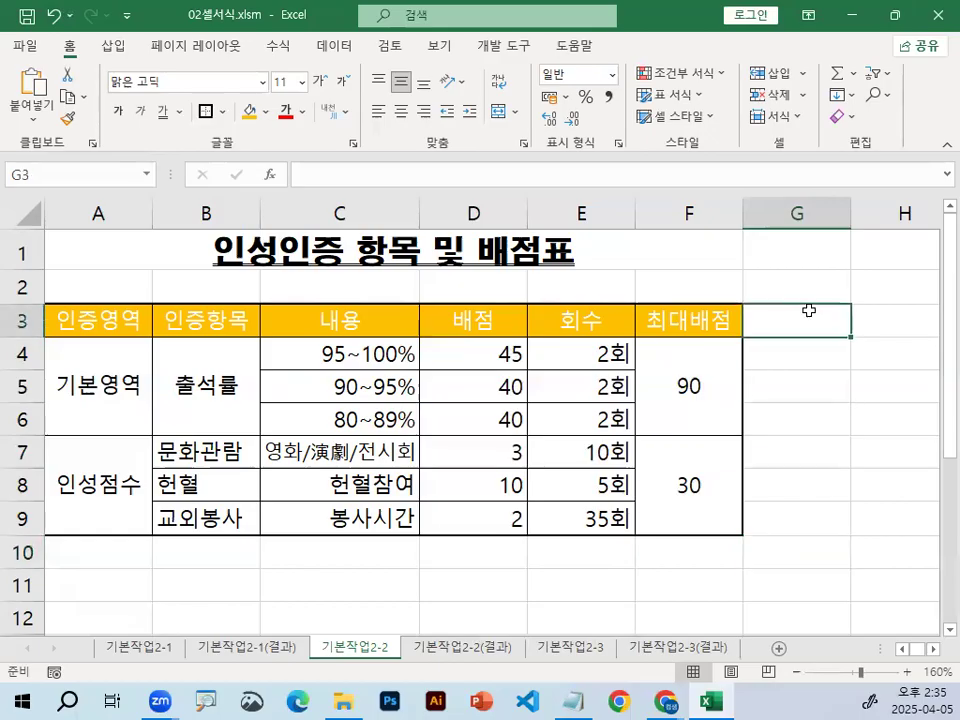
{"action": "left_click", "coordinate": [868, 345]}
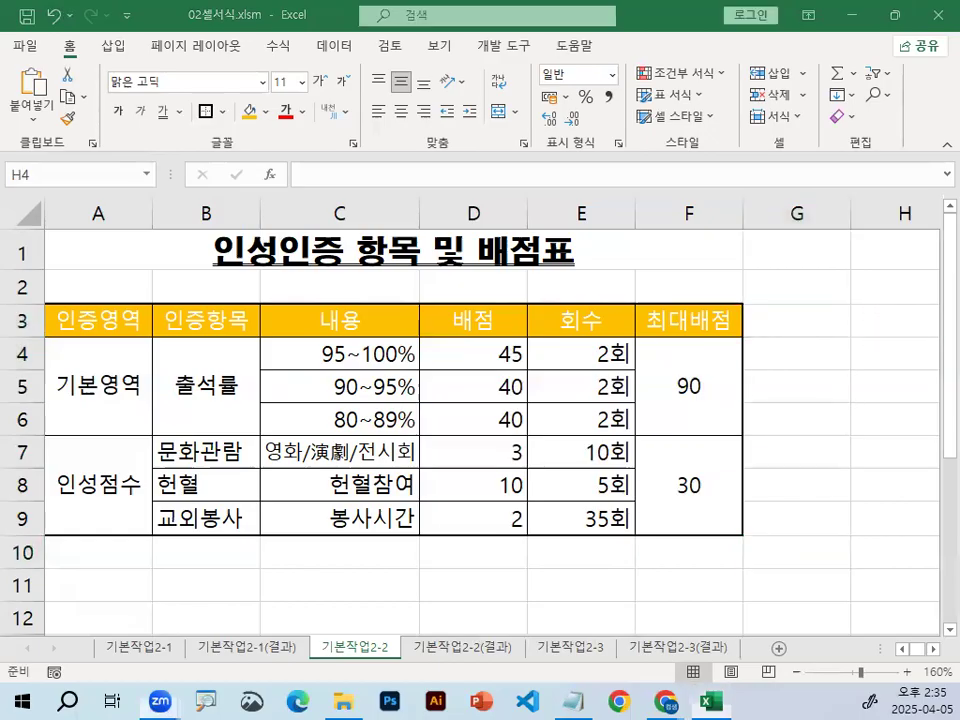